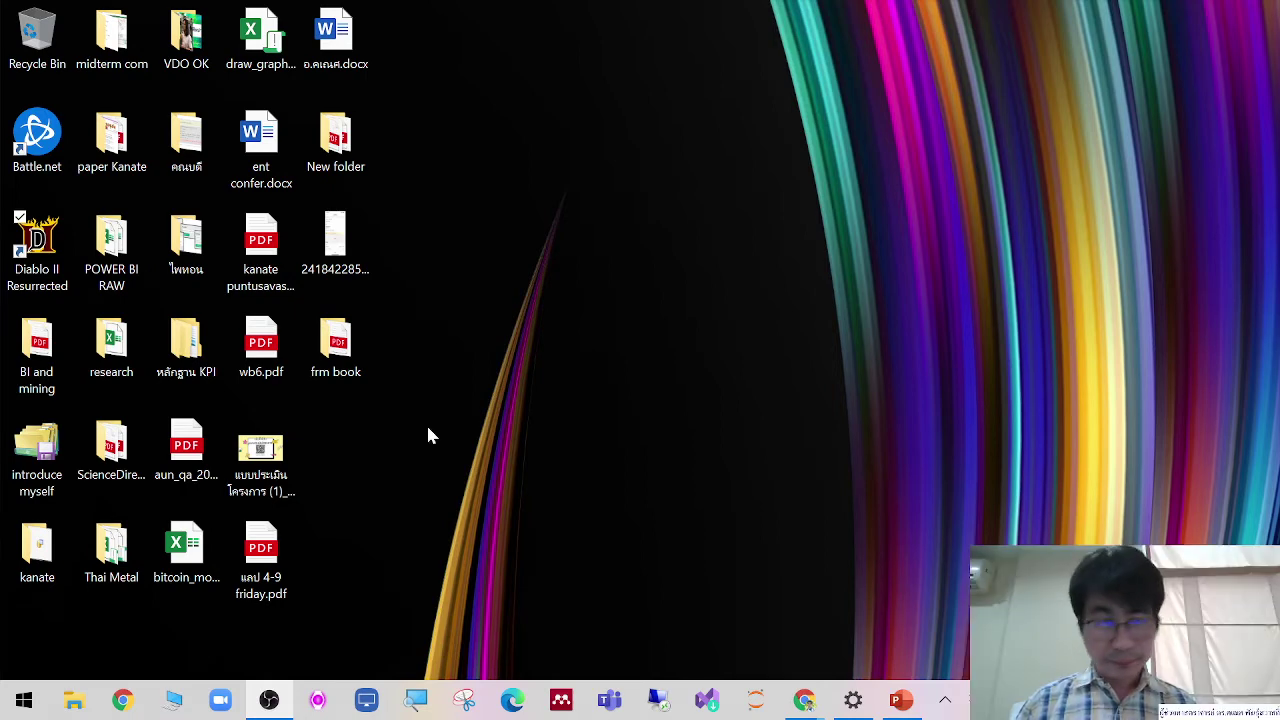
Step: Open Excel and create a blank workbook
key("super")
type("ex")
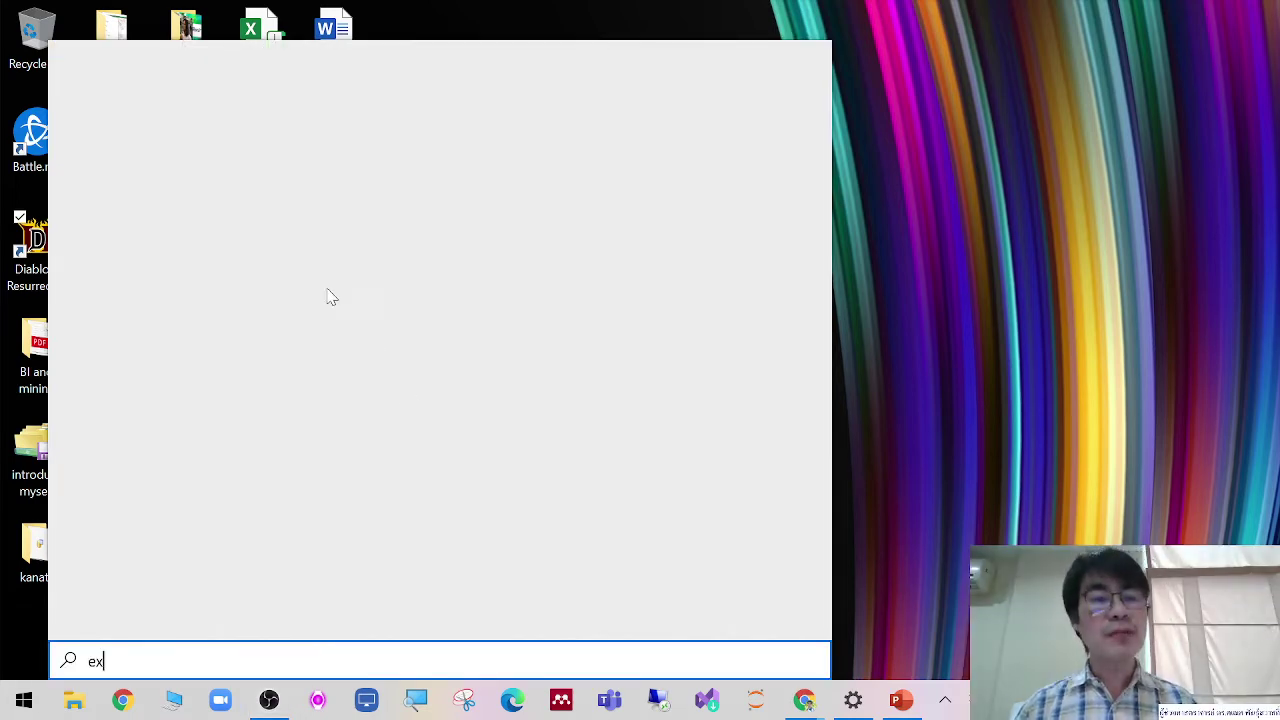
left_click(206, 180)
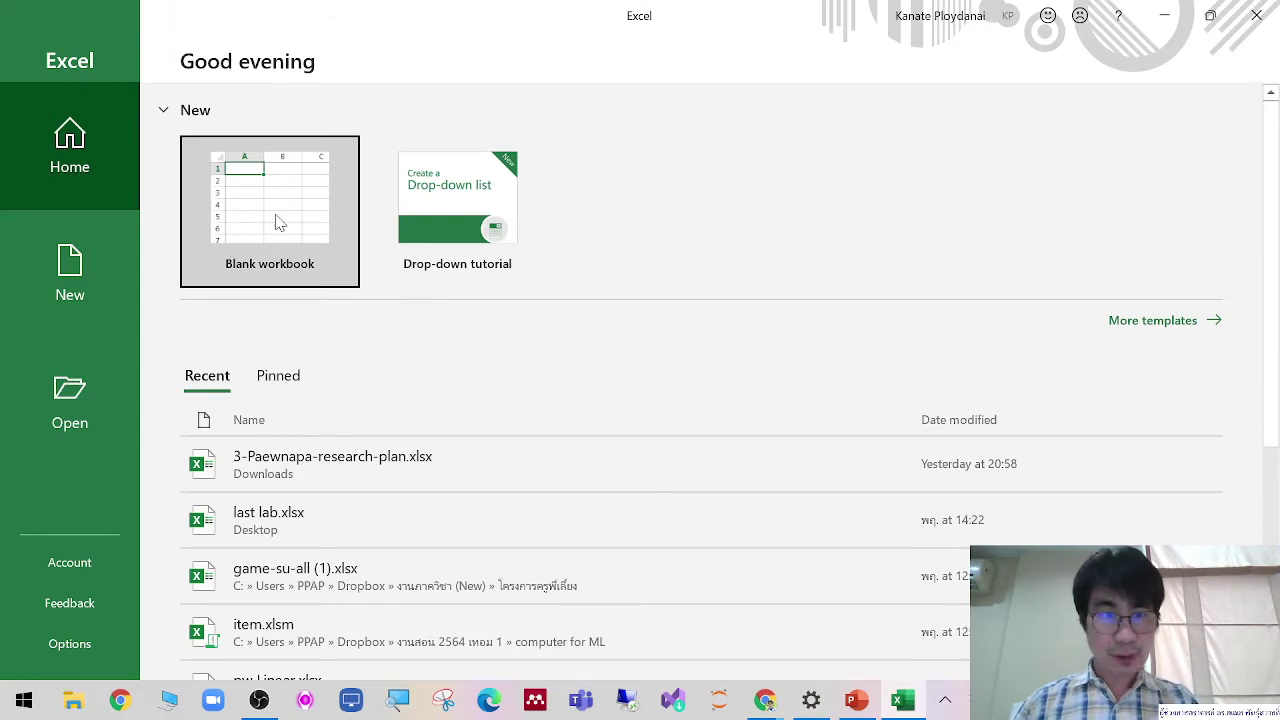
left_click(279, 223)
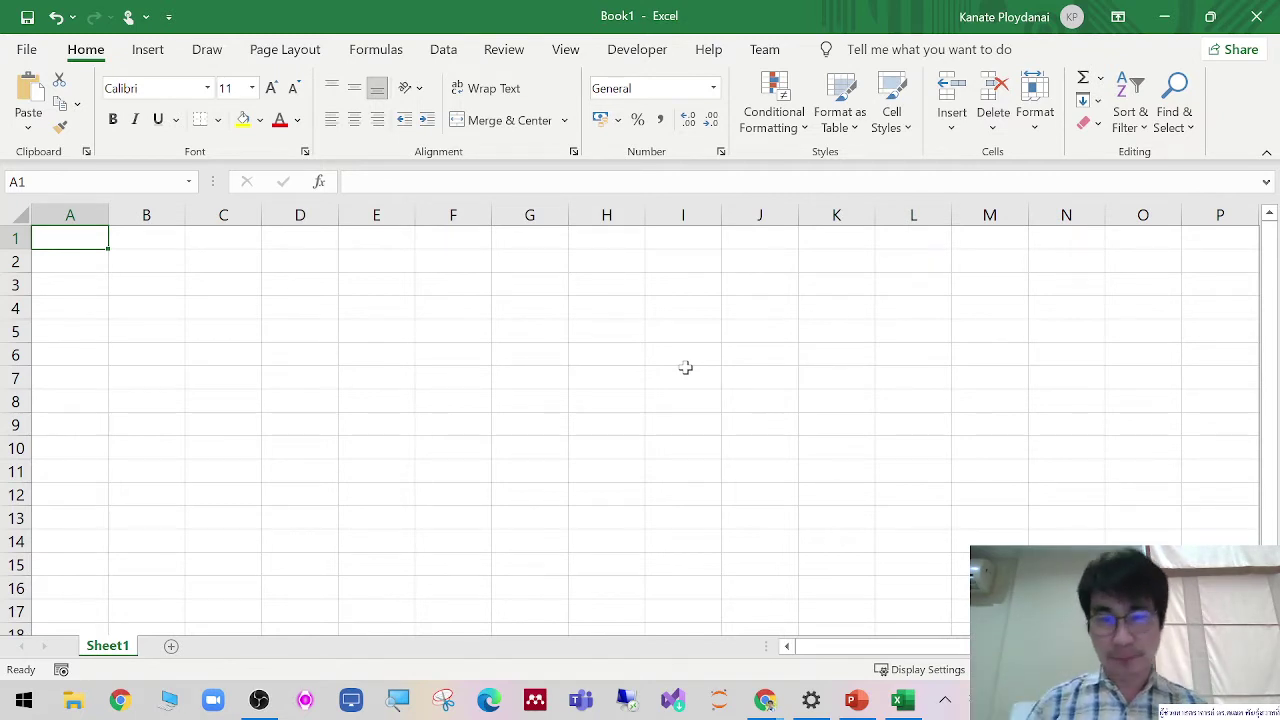
Step: Enter the label "inv cost" in cell A1 and enlarge the sheet view
left_click(686, 372)
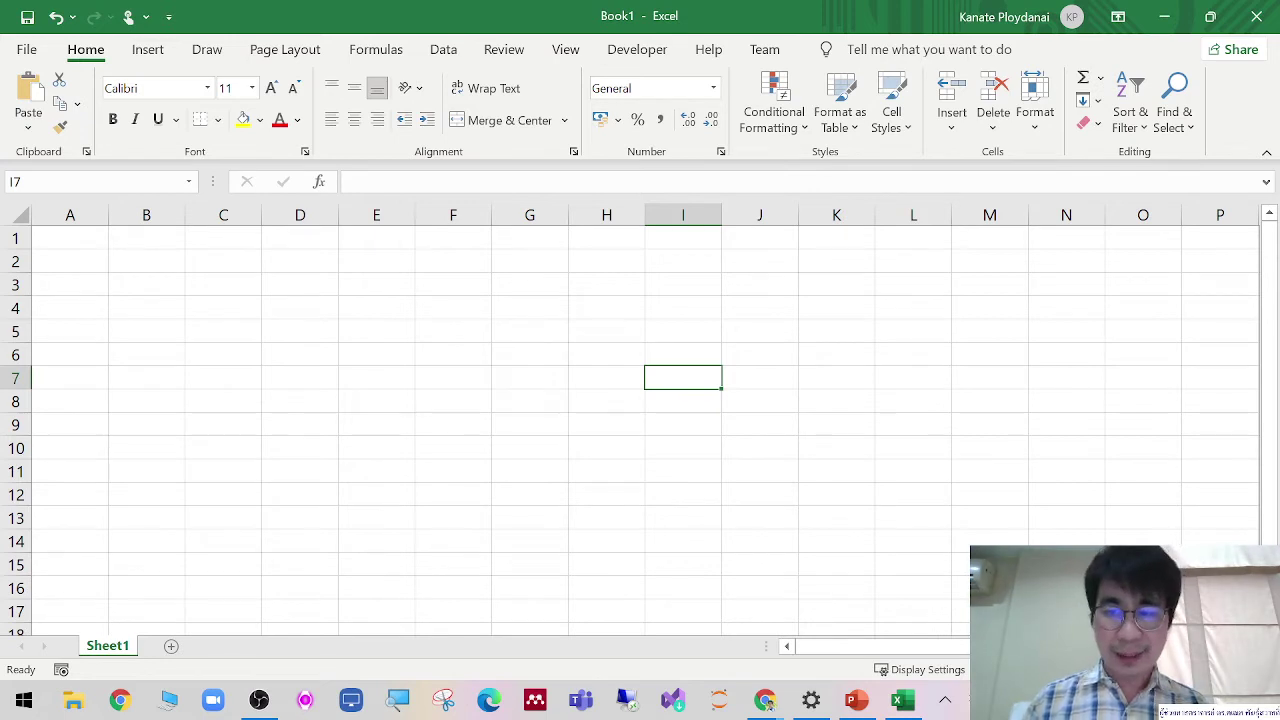
scroll(640, 420, "up", 1, "ctrl")
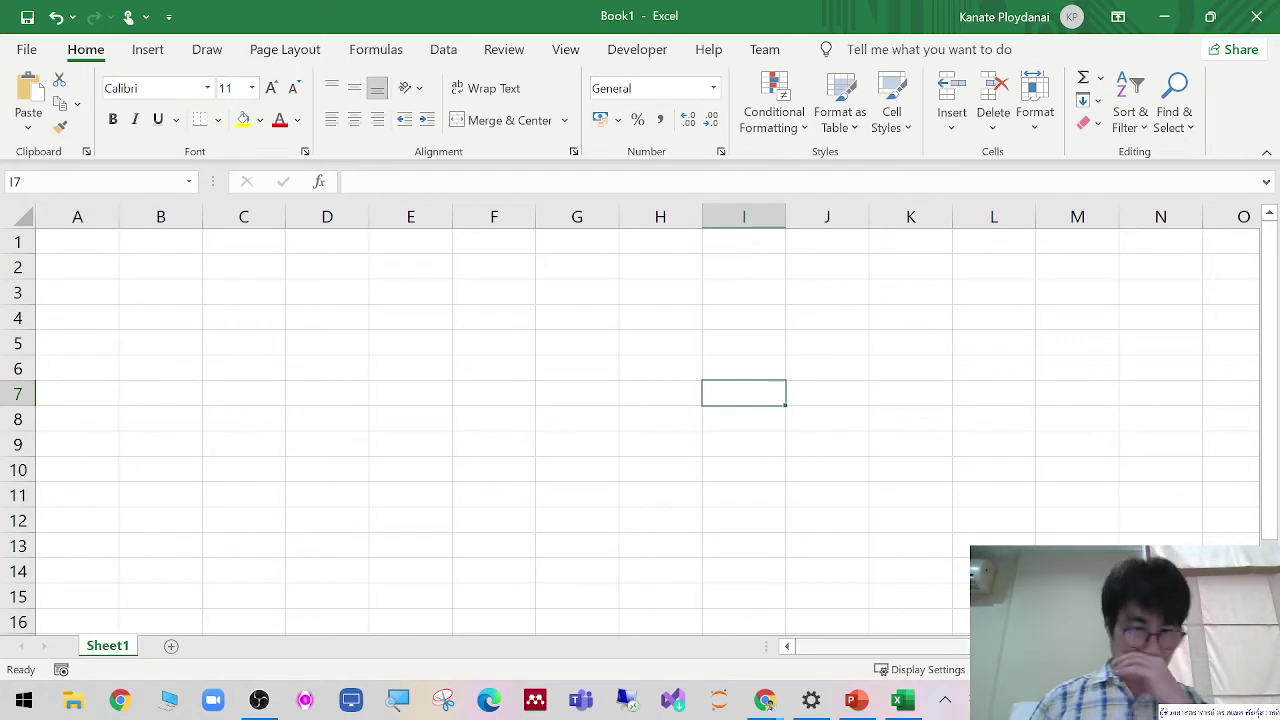
left_click(107, 245)
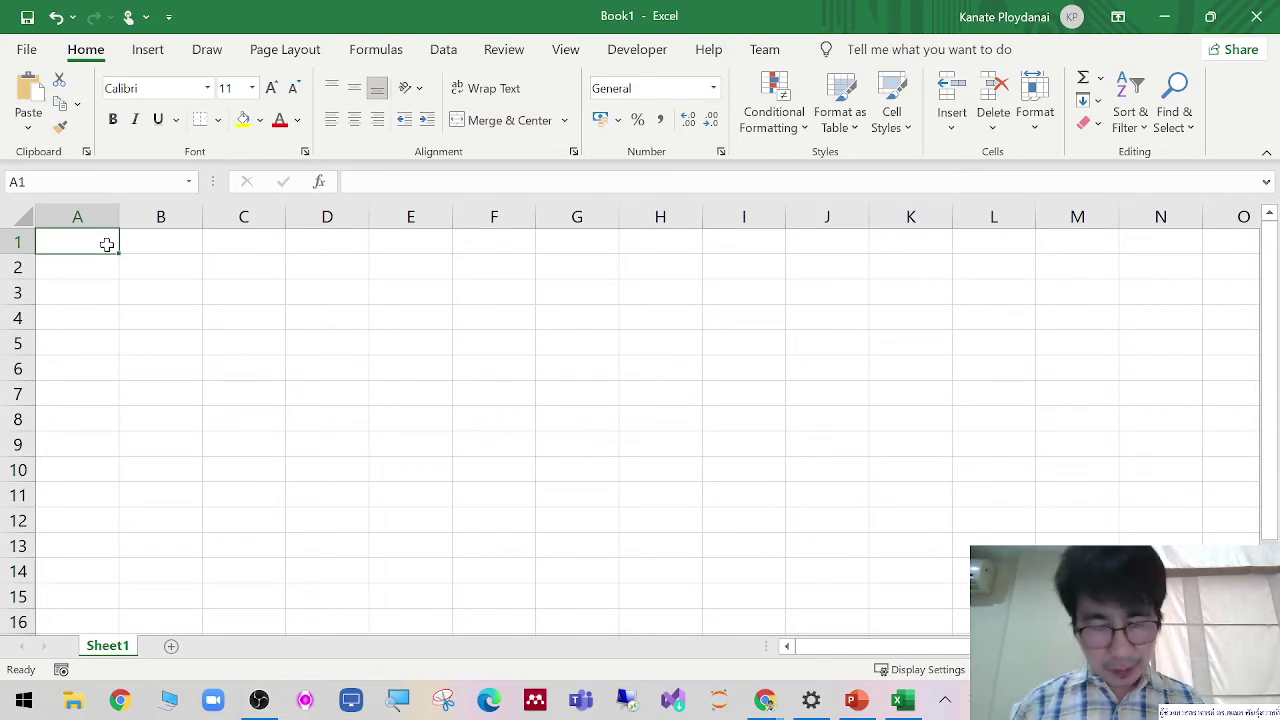
type("inv")
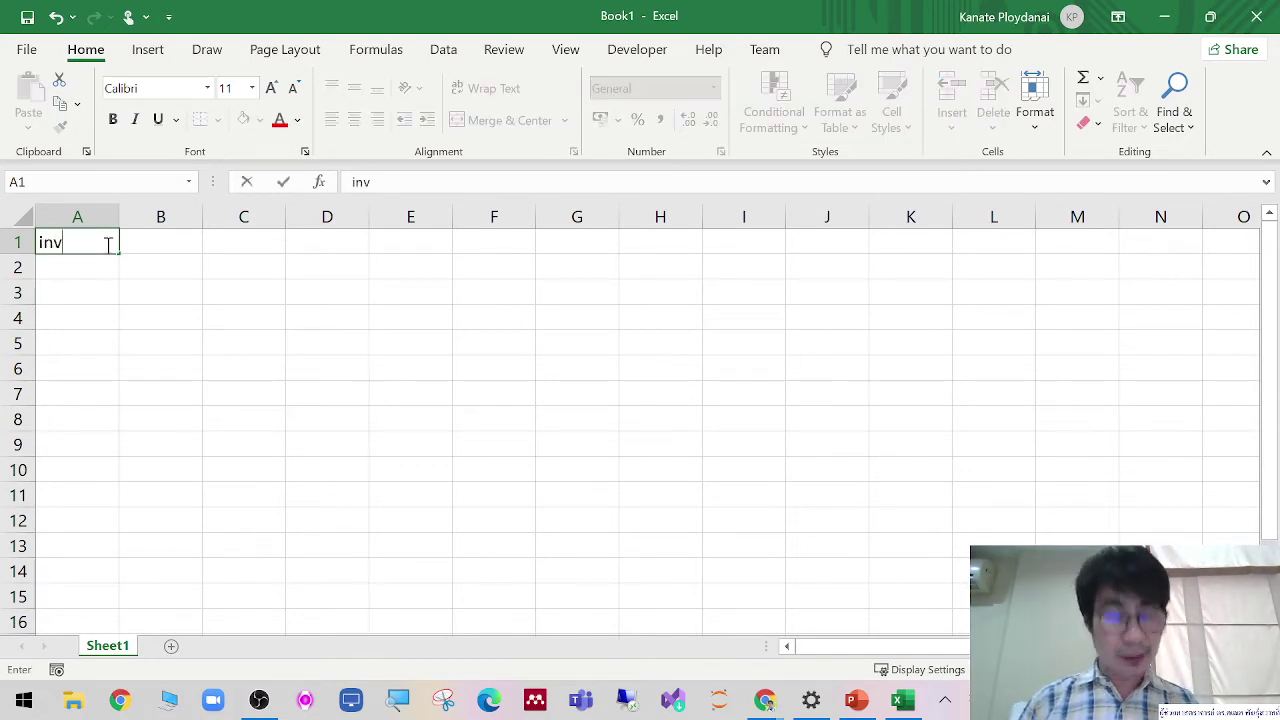
type(" cost")
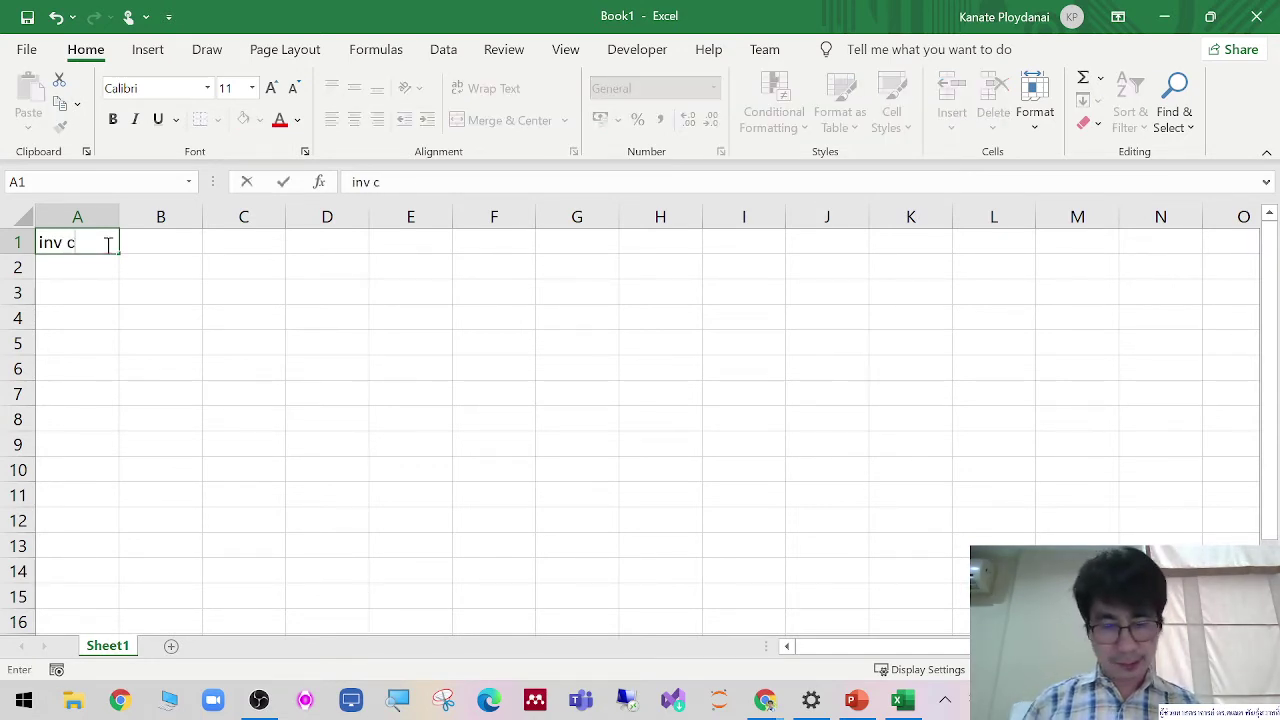
key("Tab")
left_click(900, 390)
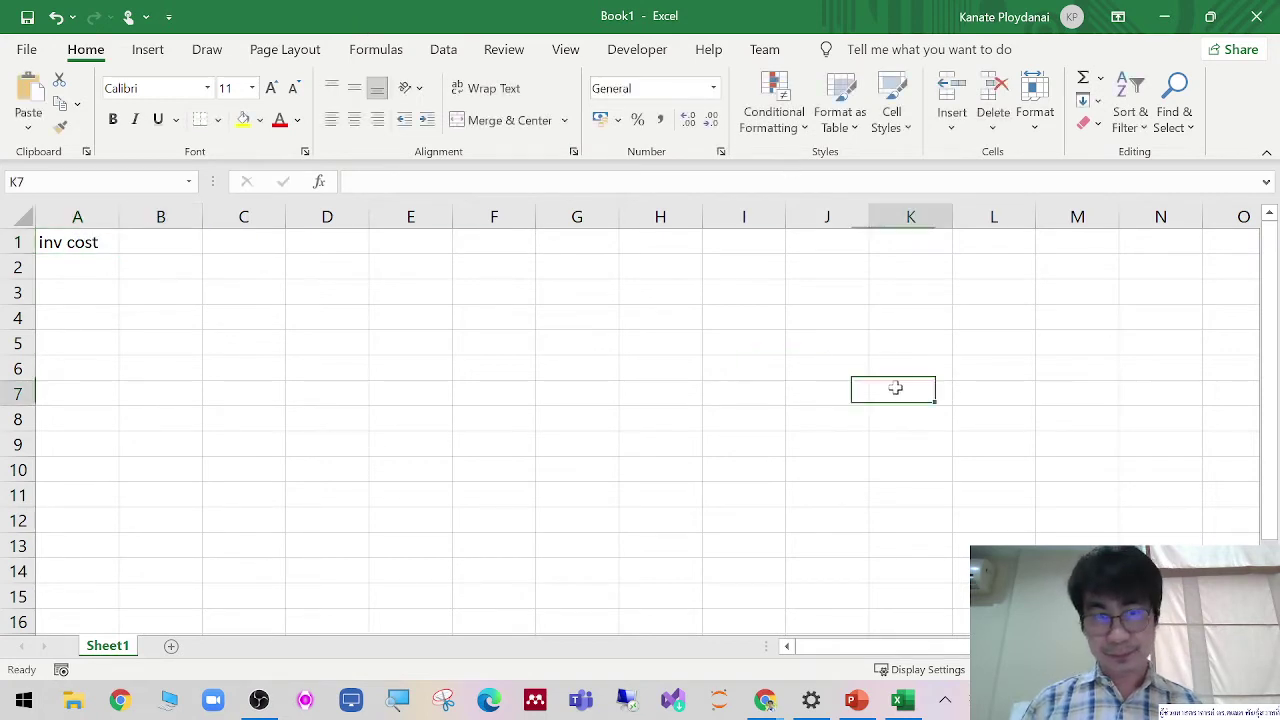
scroll(466, 283, "up", 2)
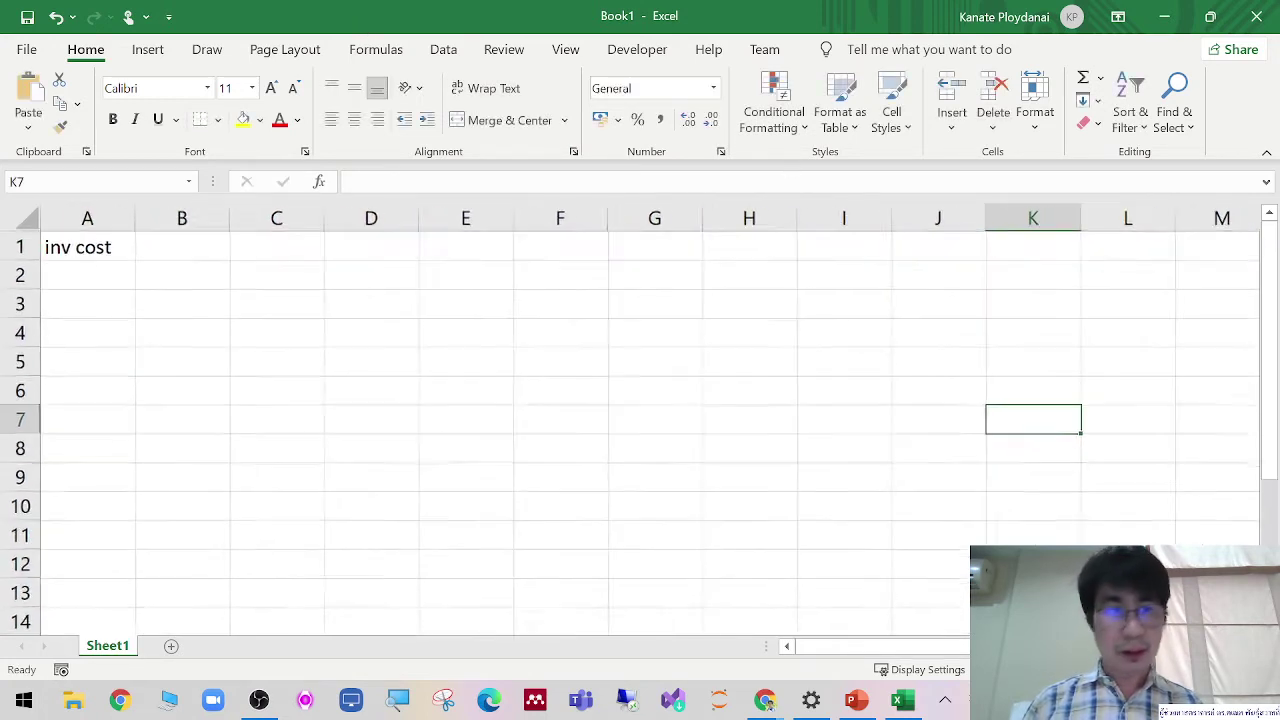
left_click(164, 255)
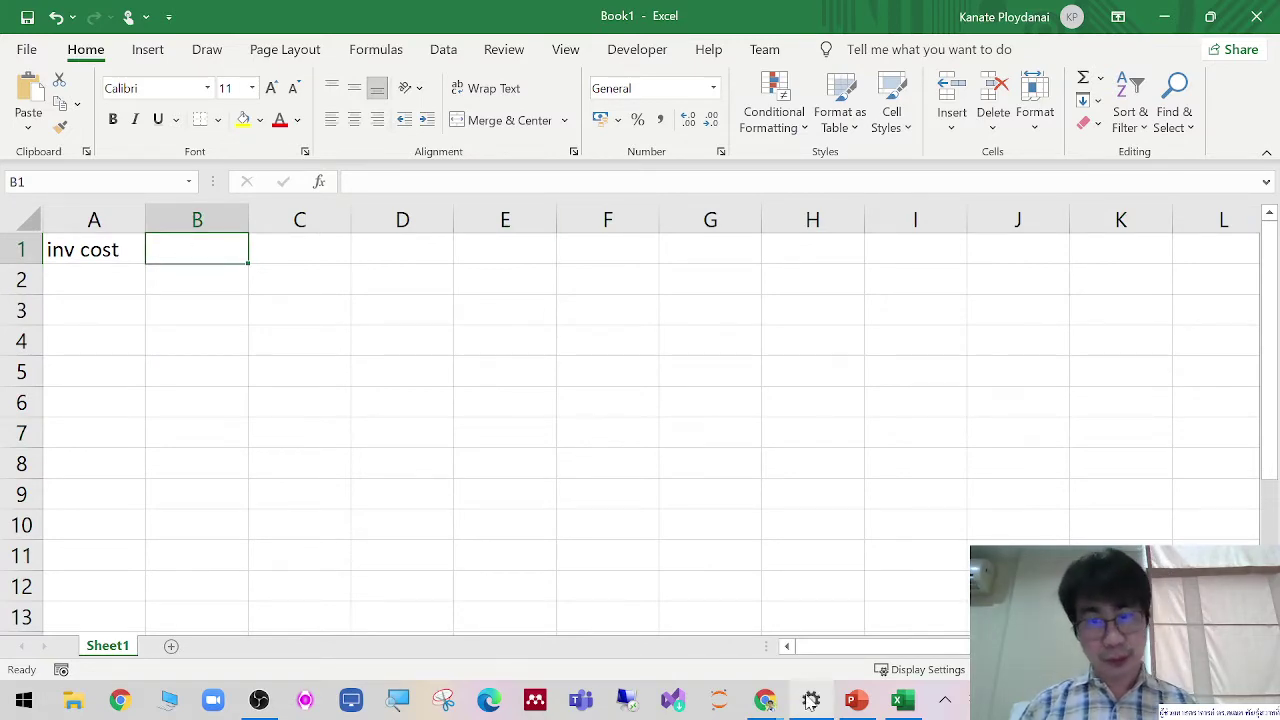
Step: Switch to the Google Meet call, review its audio and video settings, and return to the Excel workbook
mouse_move(770, 705)
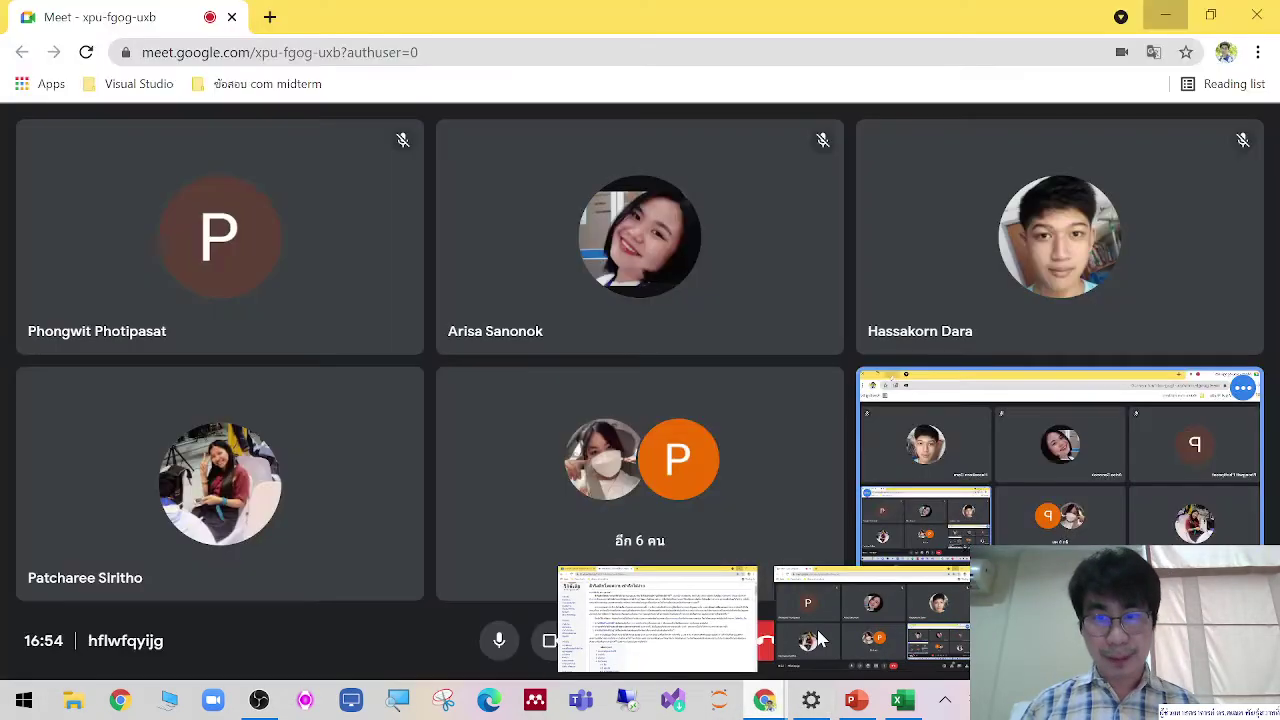
left_click(816, 626)
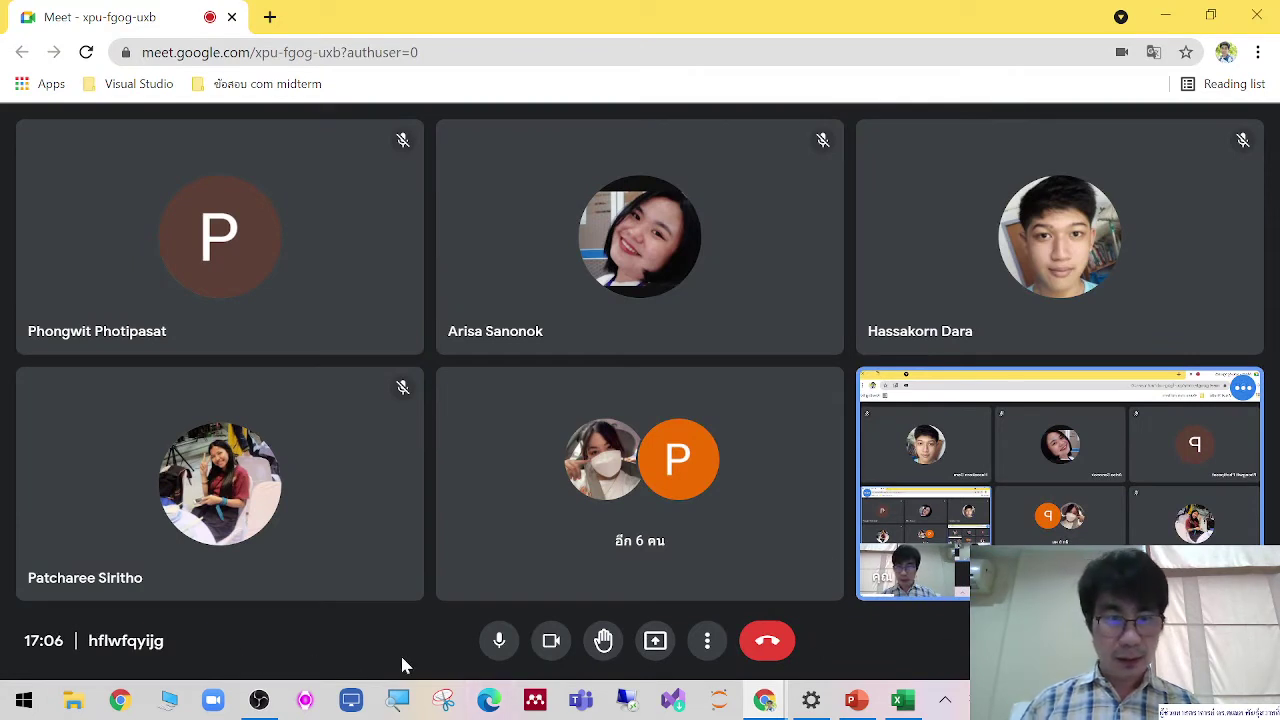
left_click(707, 641)
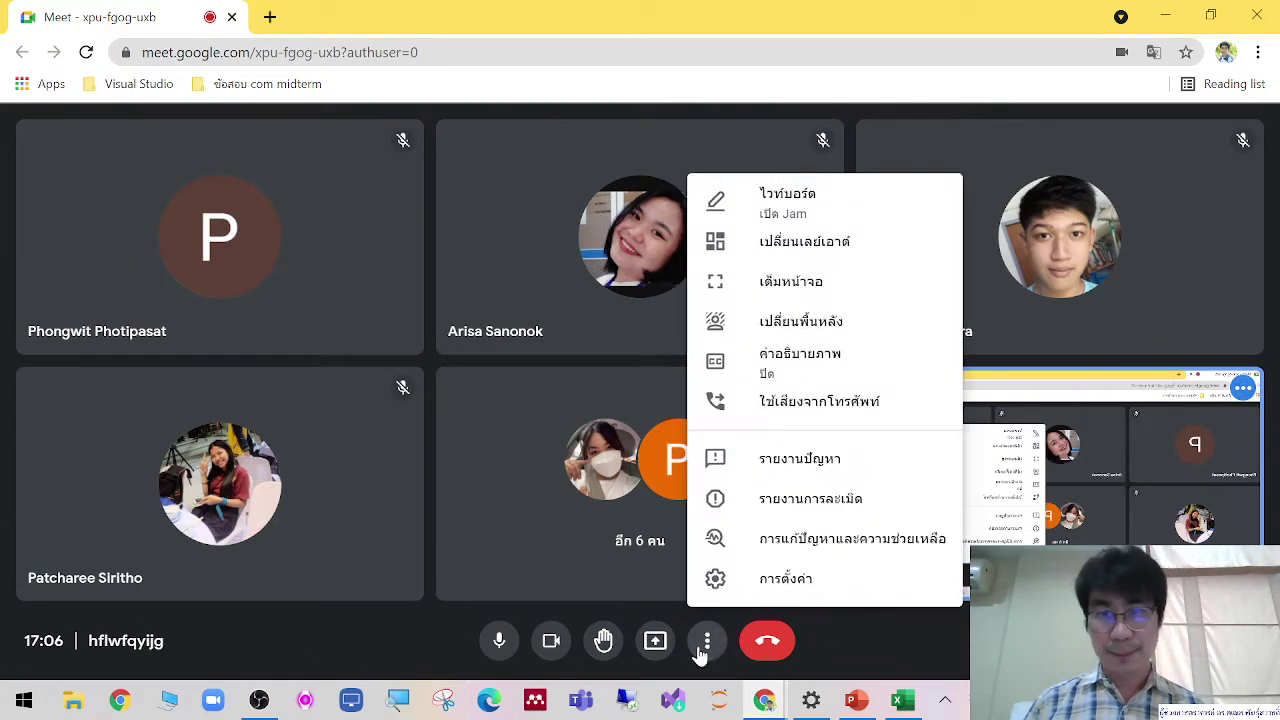
left_click(794, 588)
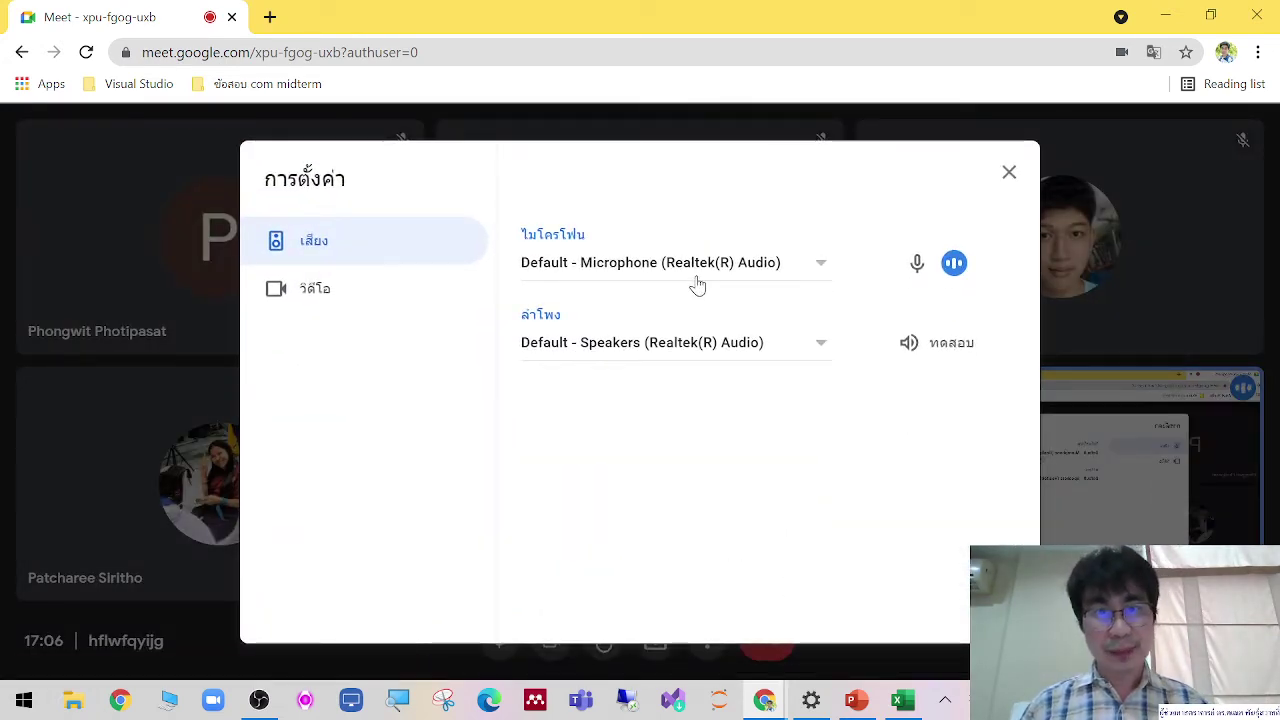
left_click(316, 293)
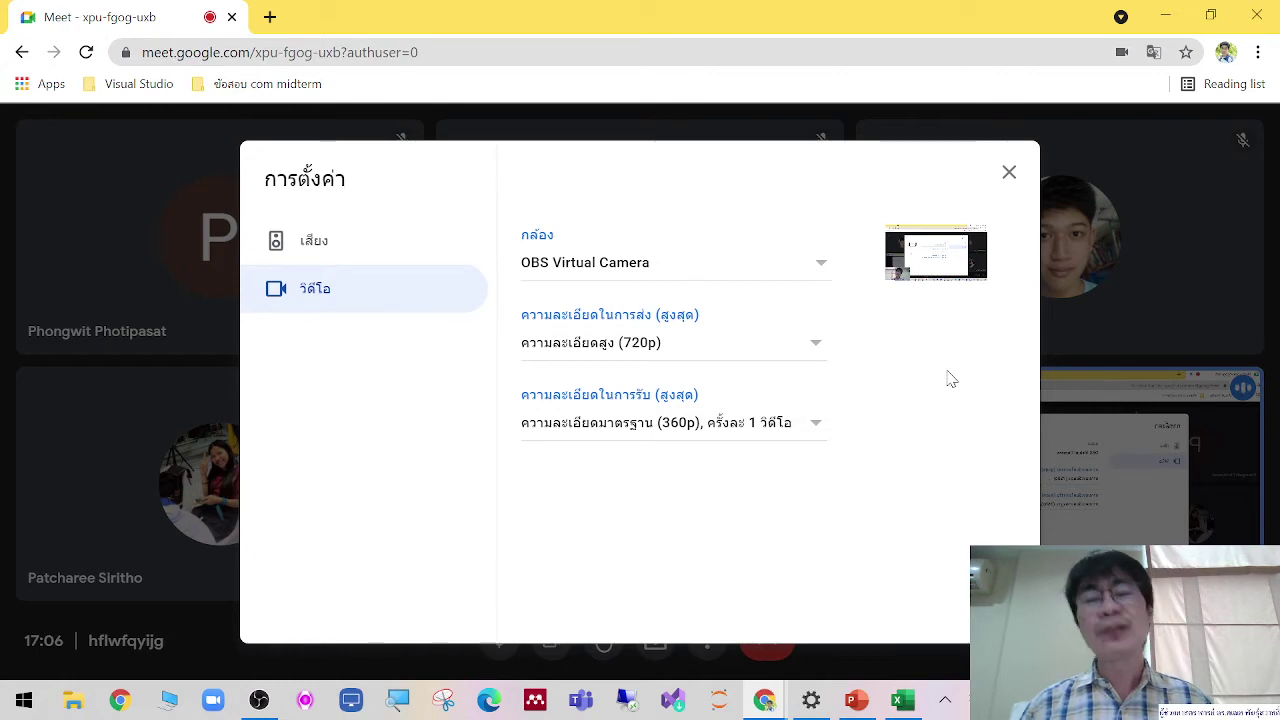
left_click(729, 357)
left_click(988, 388)
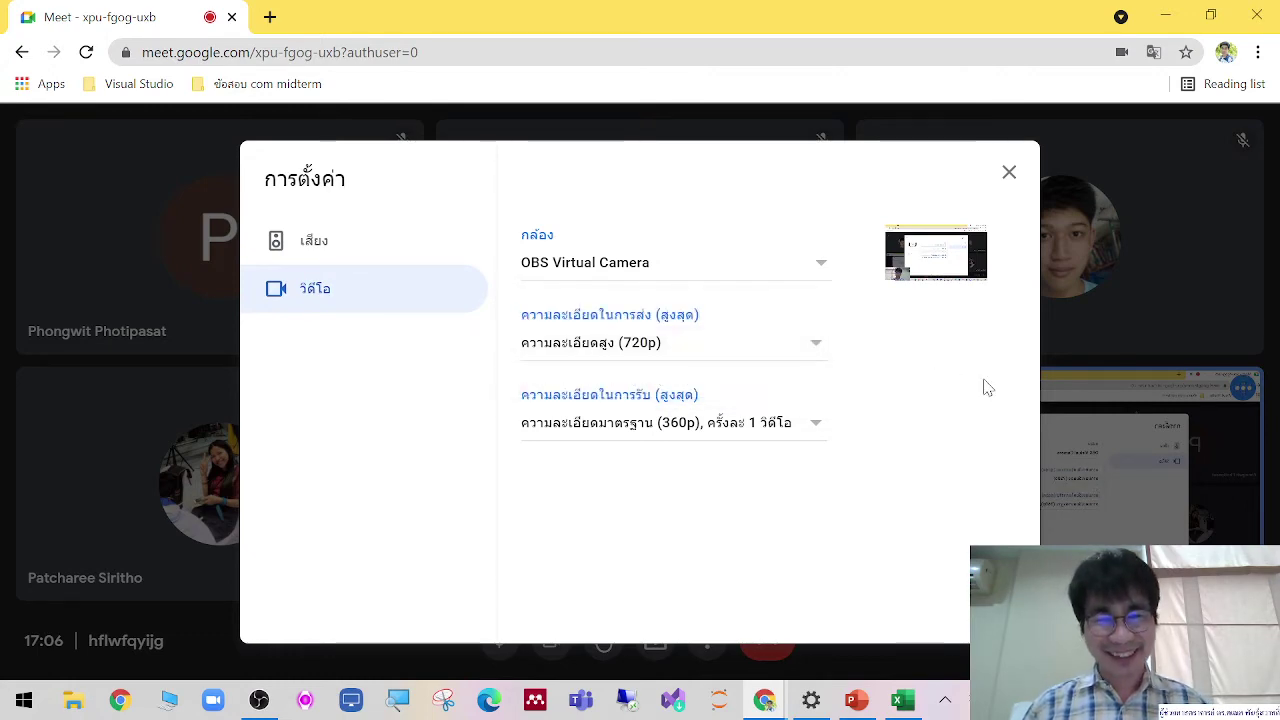
left_click(1008, 172)
left_click(1165, 16)
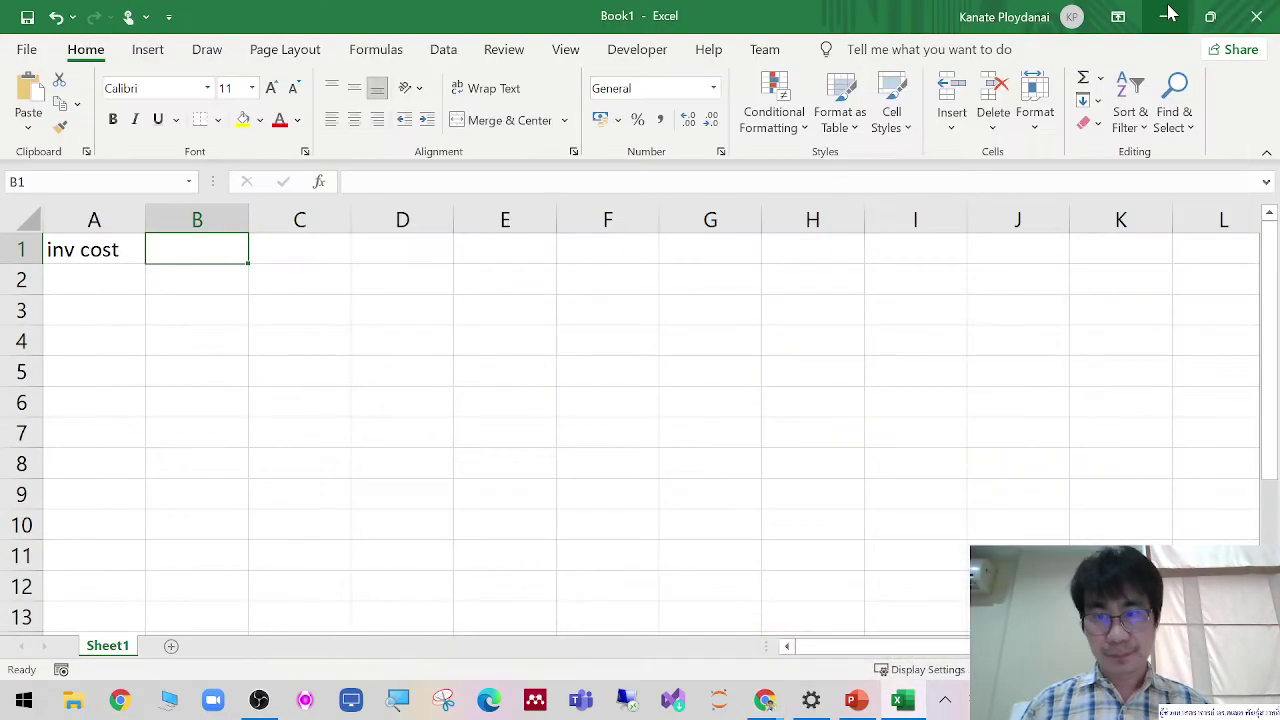
left_click(930, 372)
left_click(71, 278)
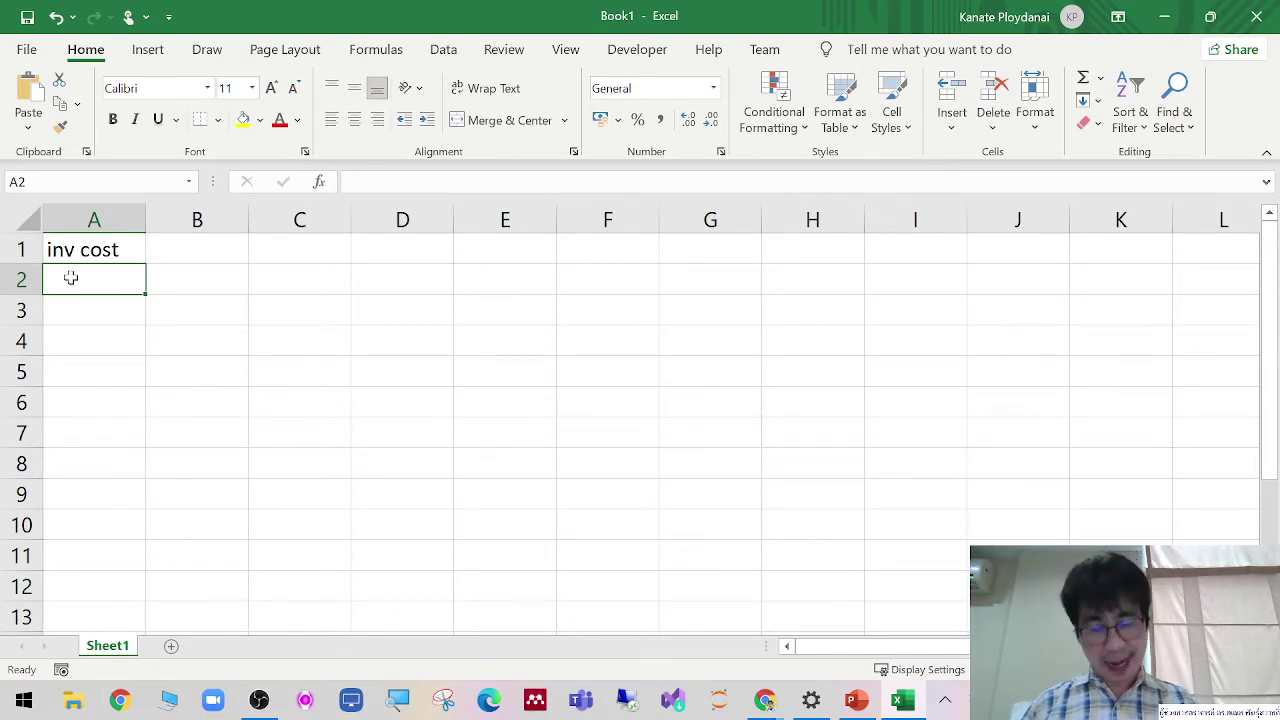
type("rec")
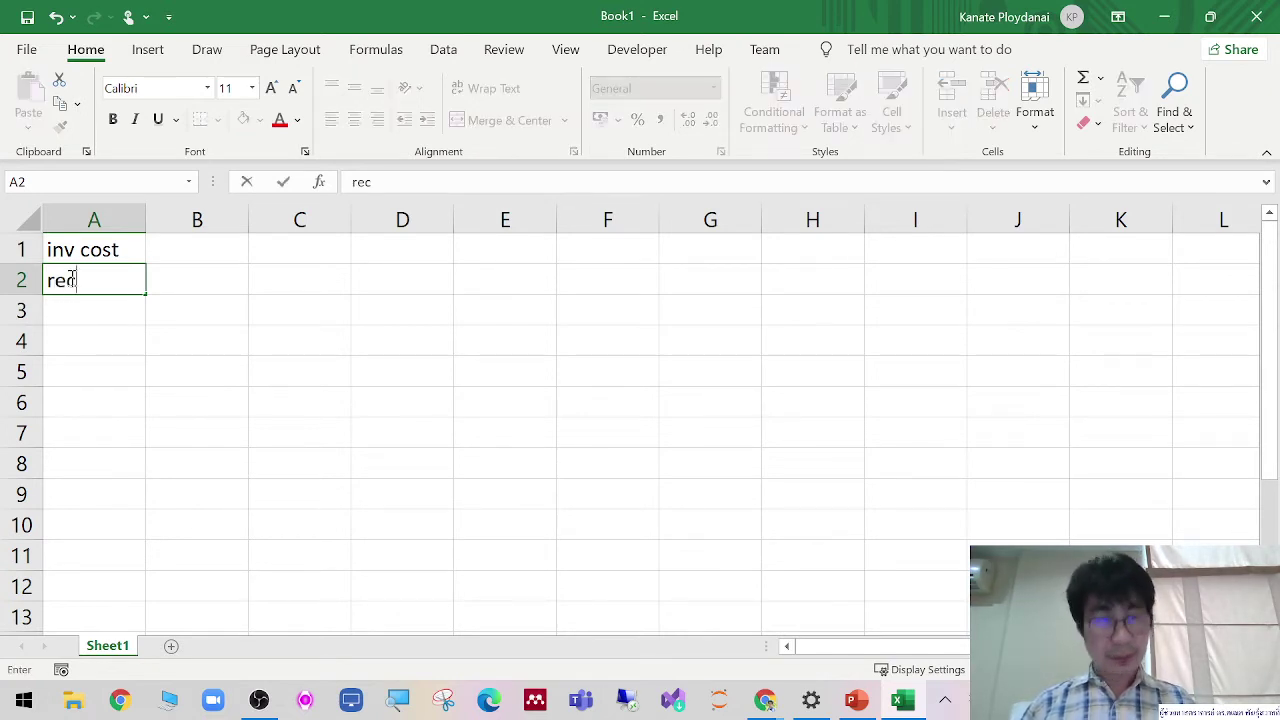
type(" cost")
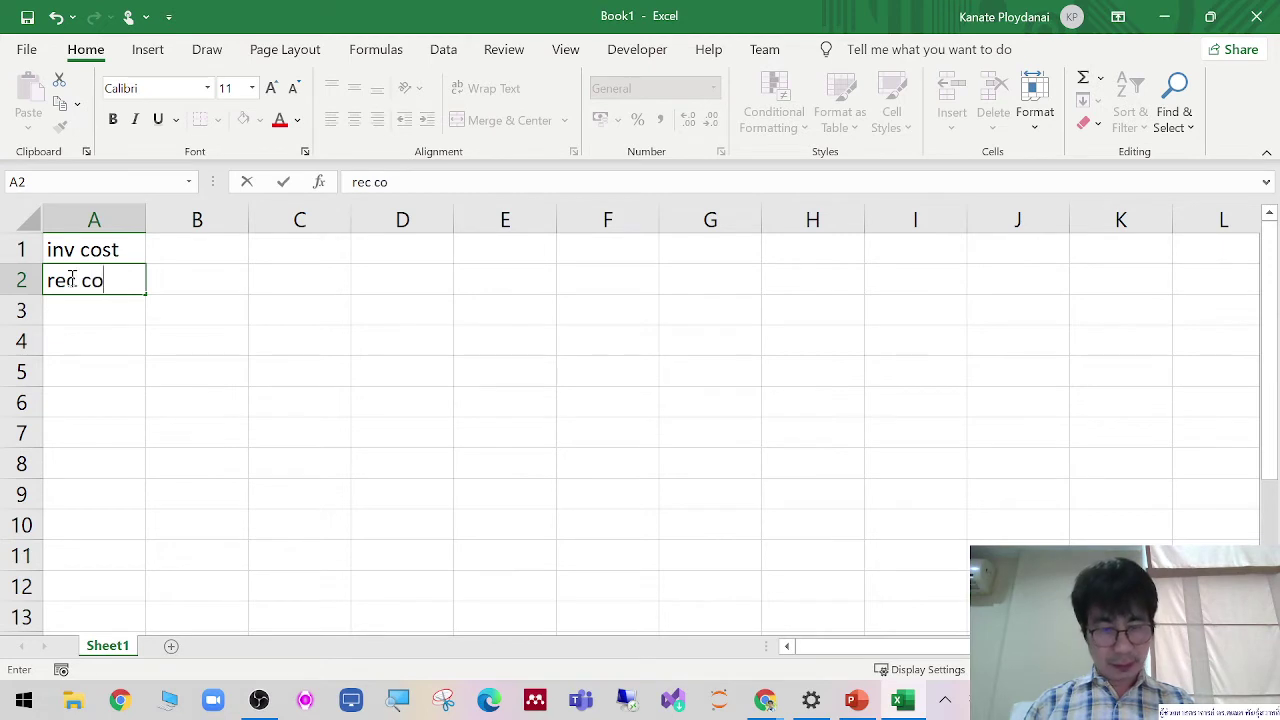
key("BackSpace")
key("BackSpace")
key("BackSpace")
key("BackSpace")
key("BackSpace")
key("BackSpace")
key("BackSpace")
key("BackSpace")
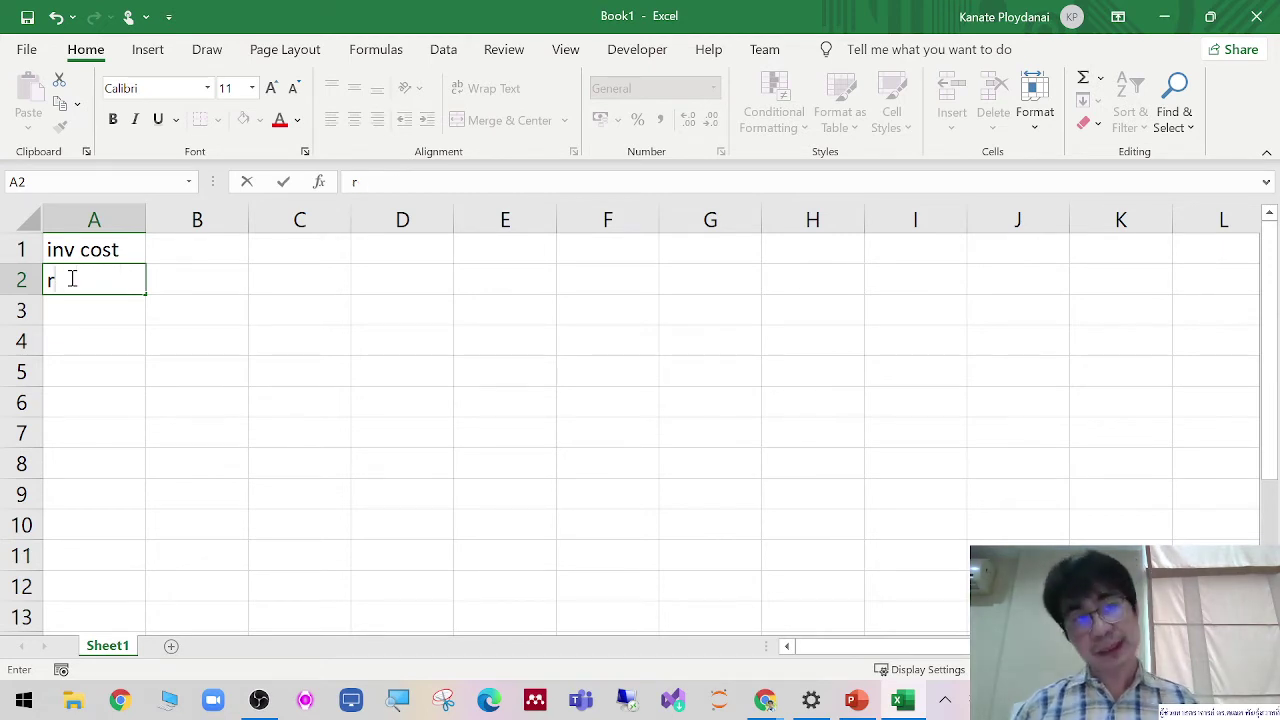
Step: Enter the labels "pro cost", "ot cost" and "on hand" in cells A2 to A4
type("pro")
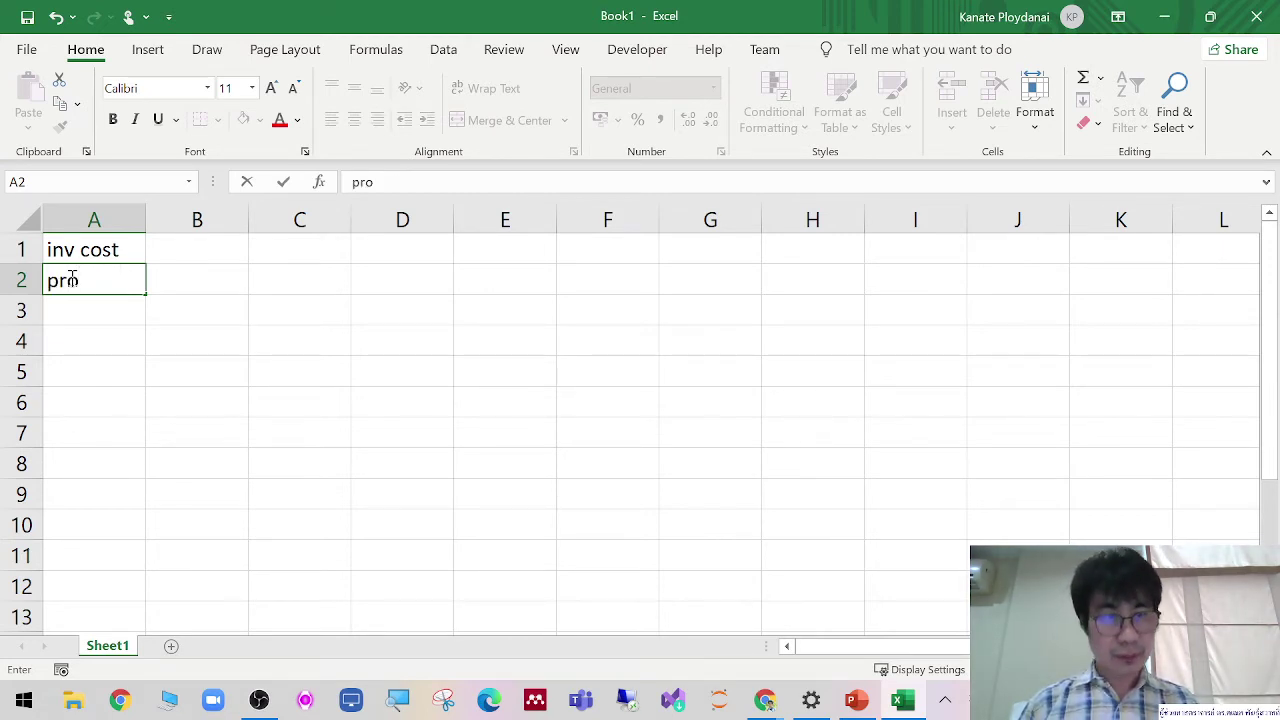
type(" cost")
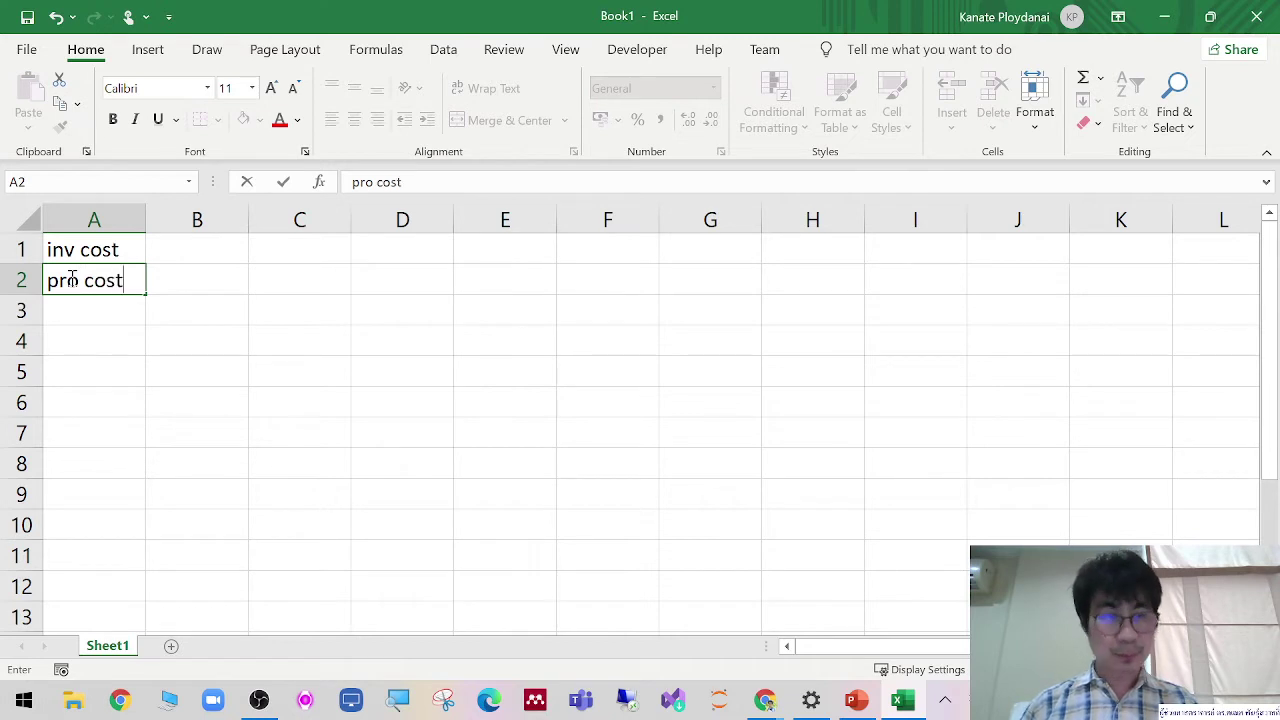
key("Return")
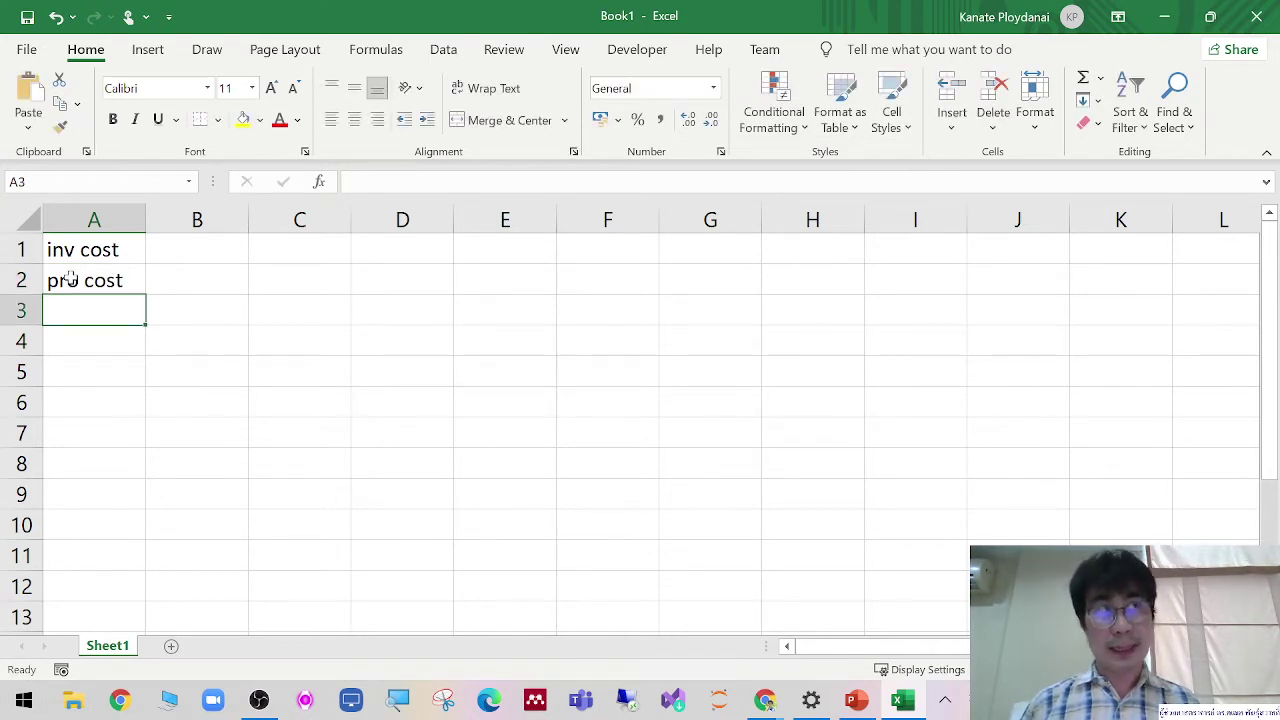
type("ot cost")
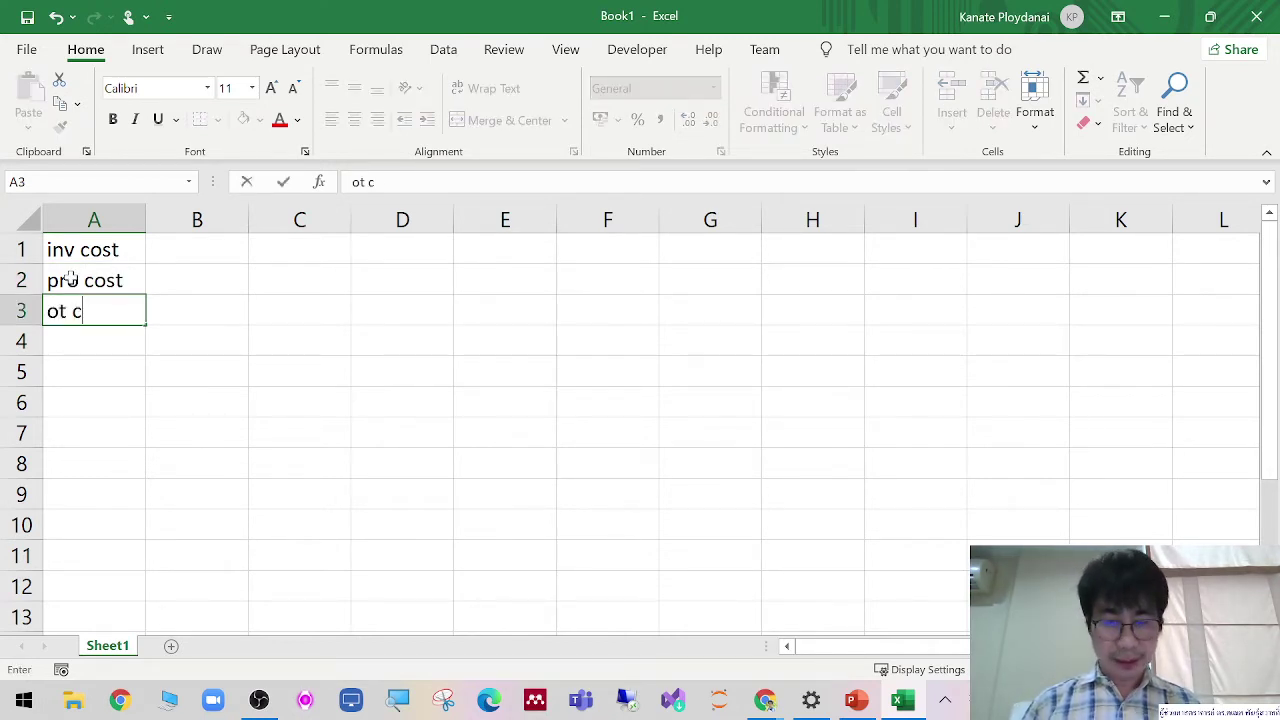
left_click(86, 352)
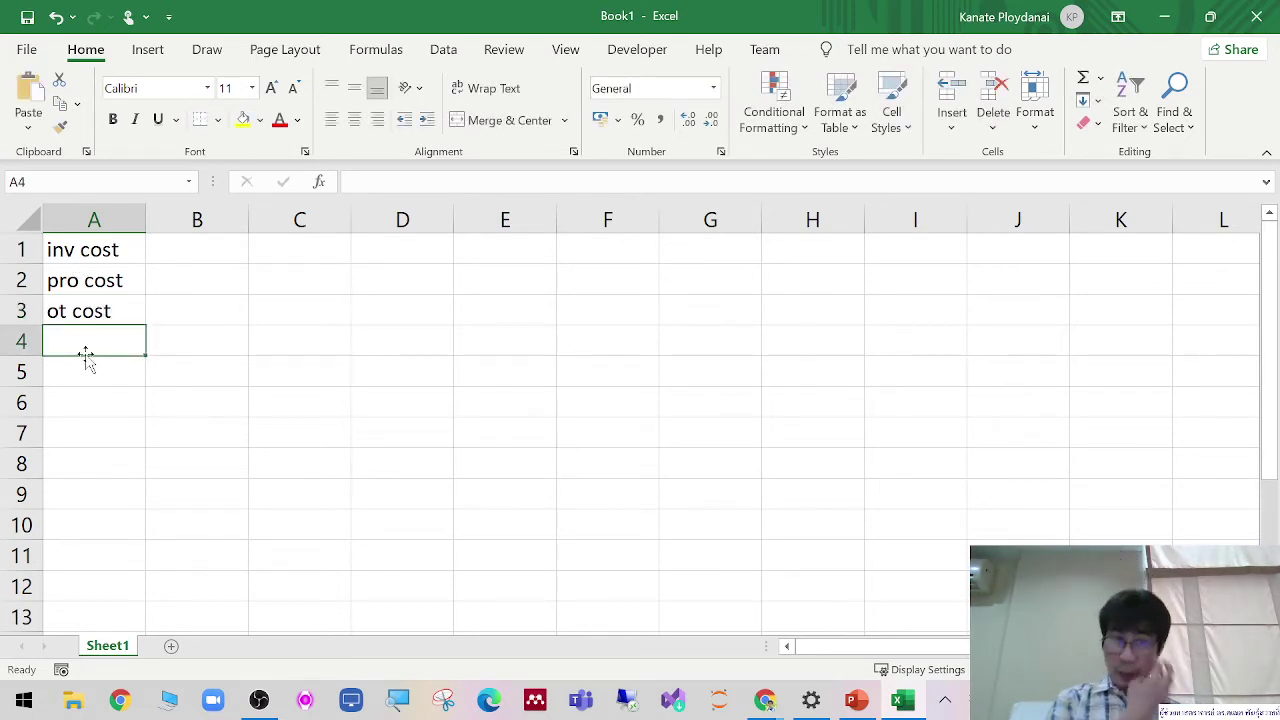
type("on hand")
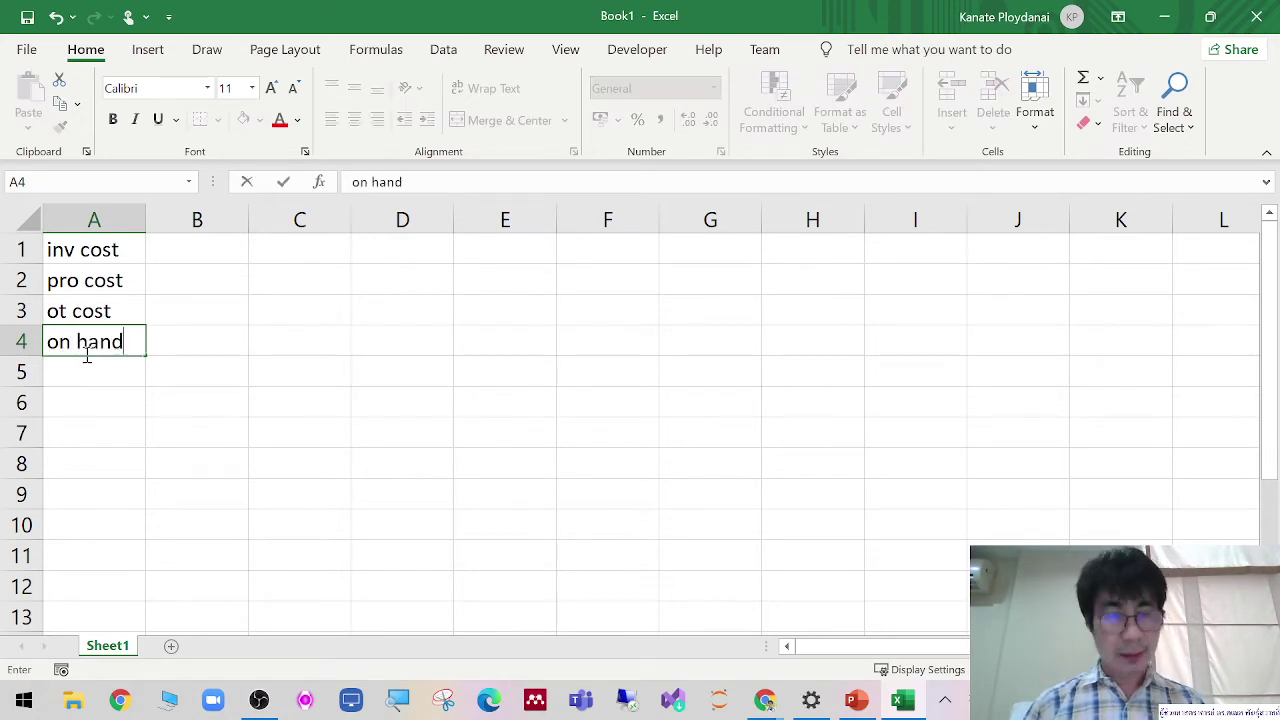
key("Tab")
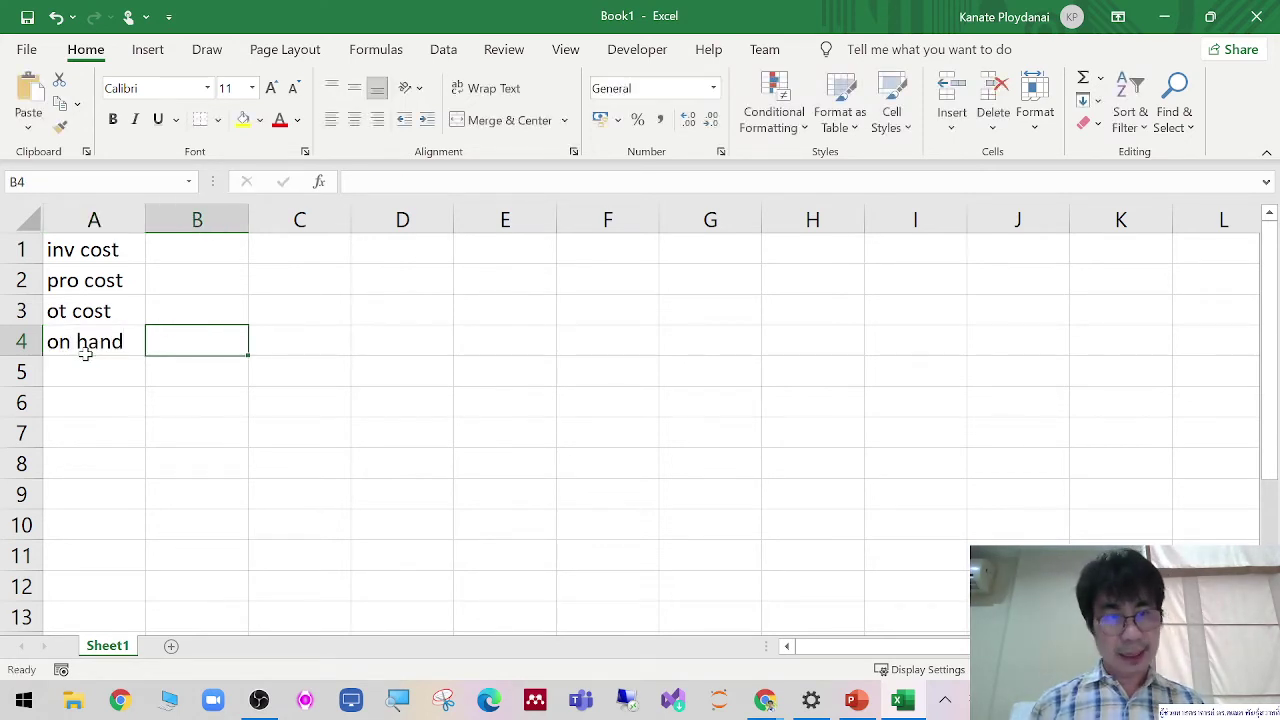
Step: Enter the input values 3, 10, 20 and 20 in cells B1 to B4
left_click_drag(122, 246, 185, 343)
left_click(202, 241)
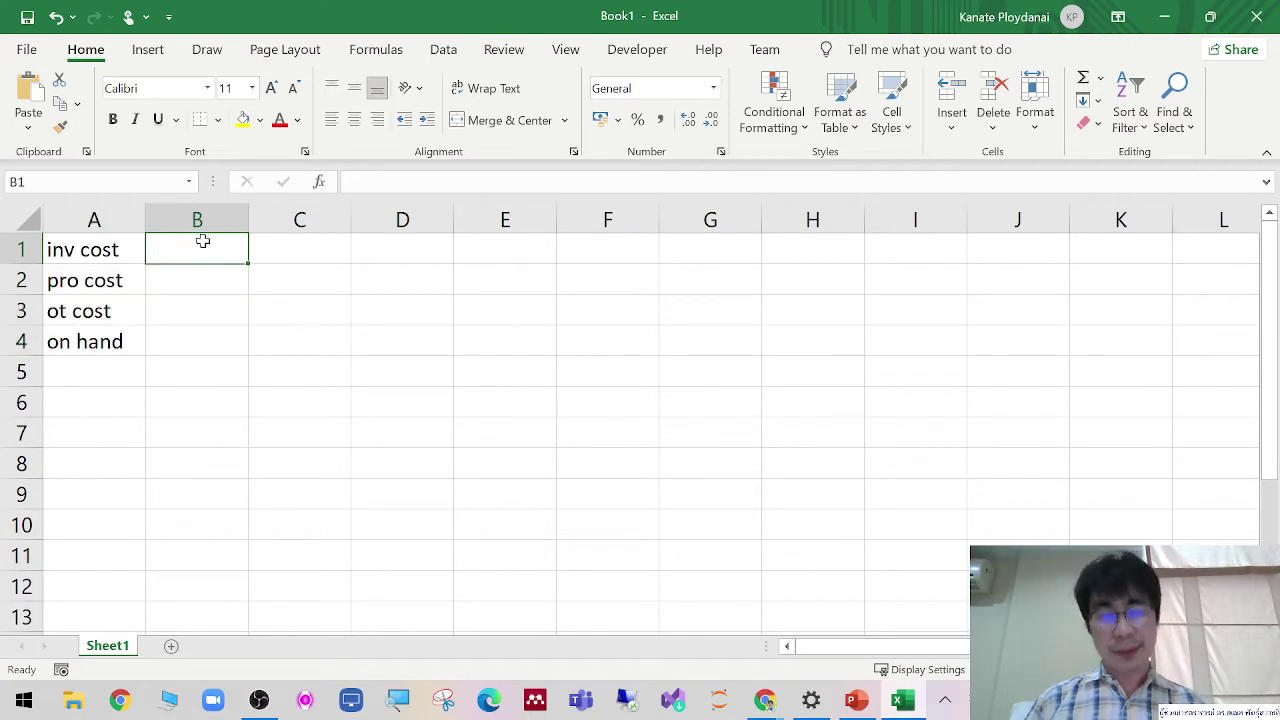
type("3")
left_click(212, 280)
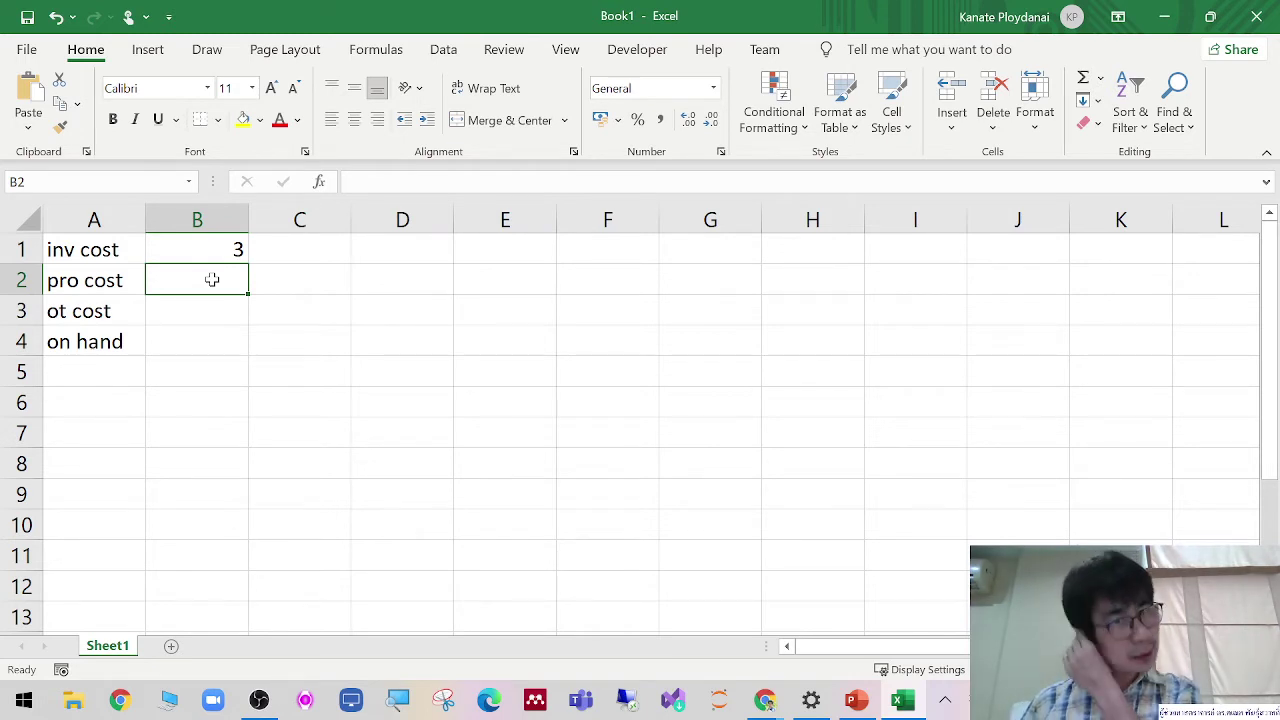
type("10")
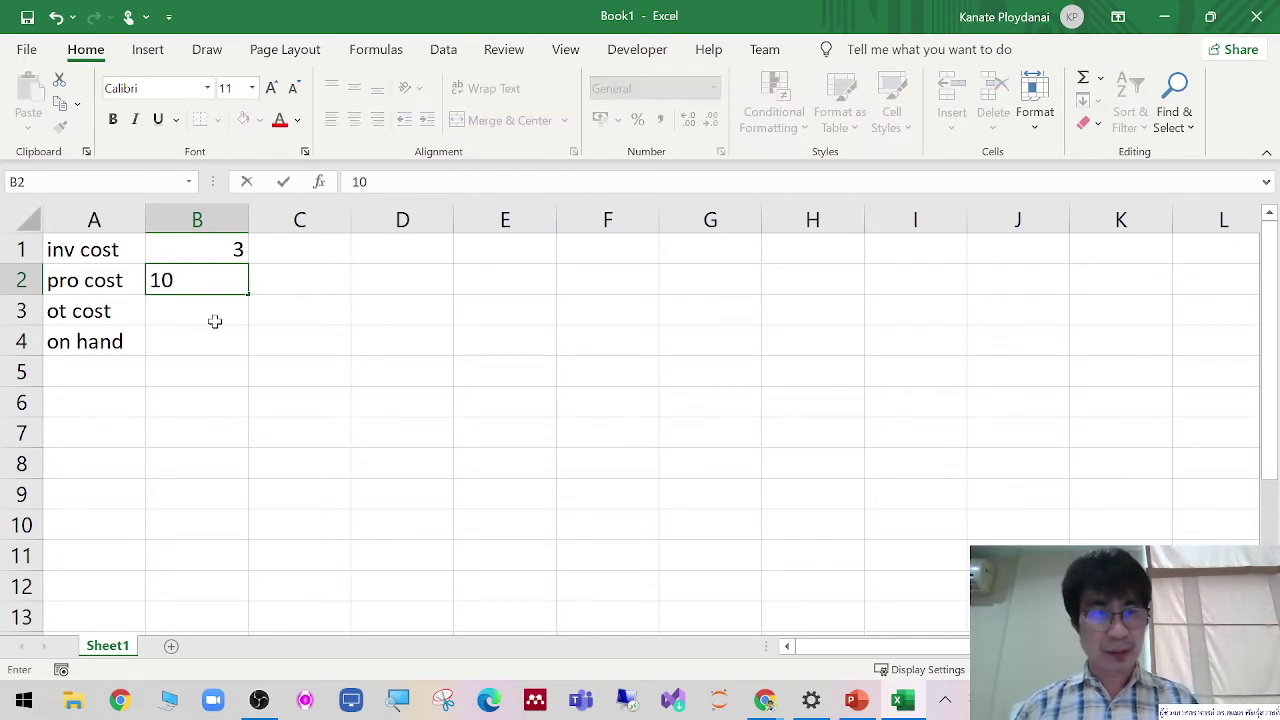
key("Return")
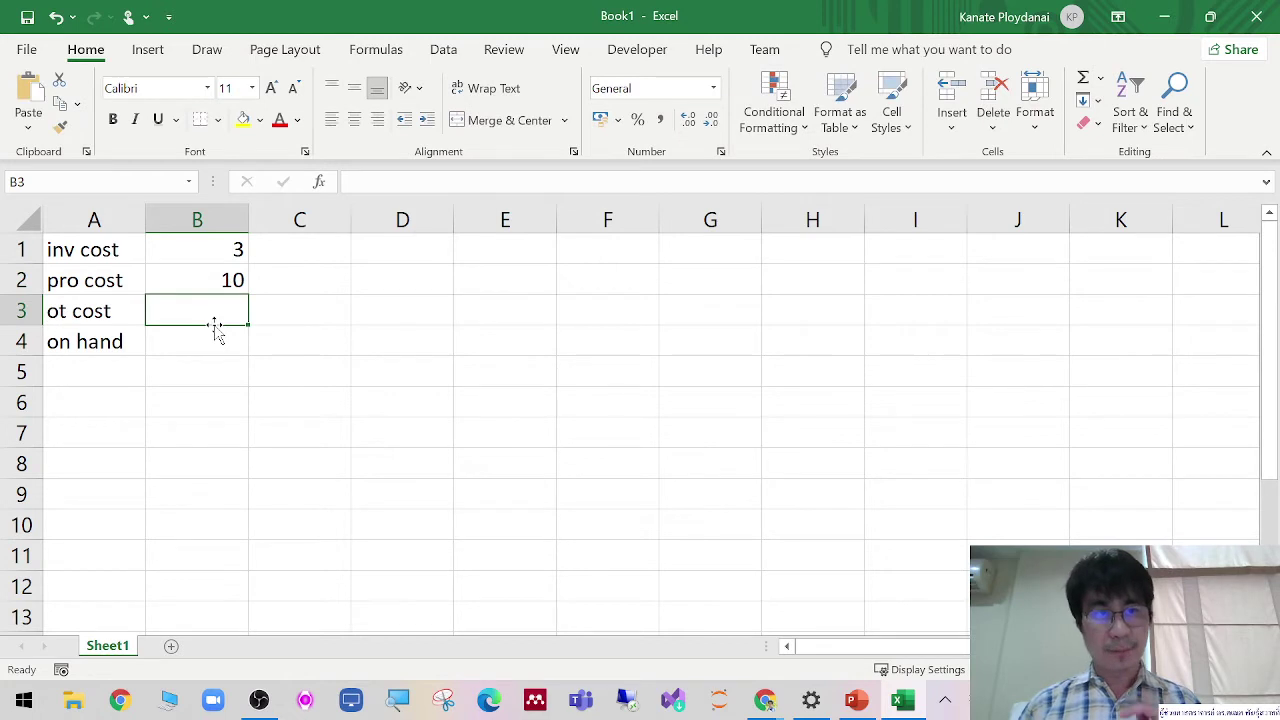
type("20")
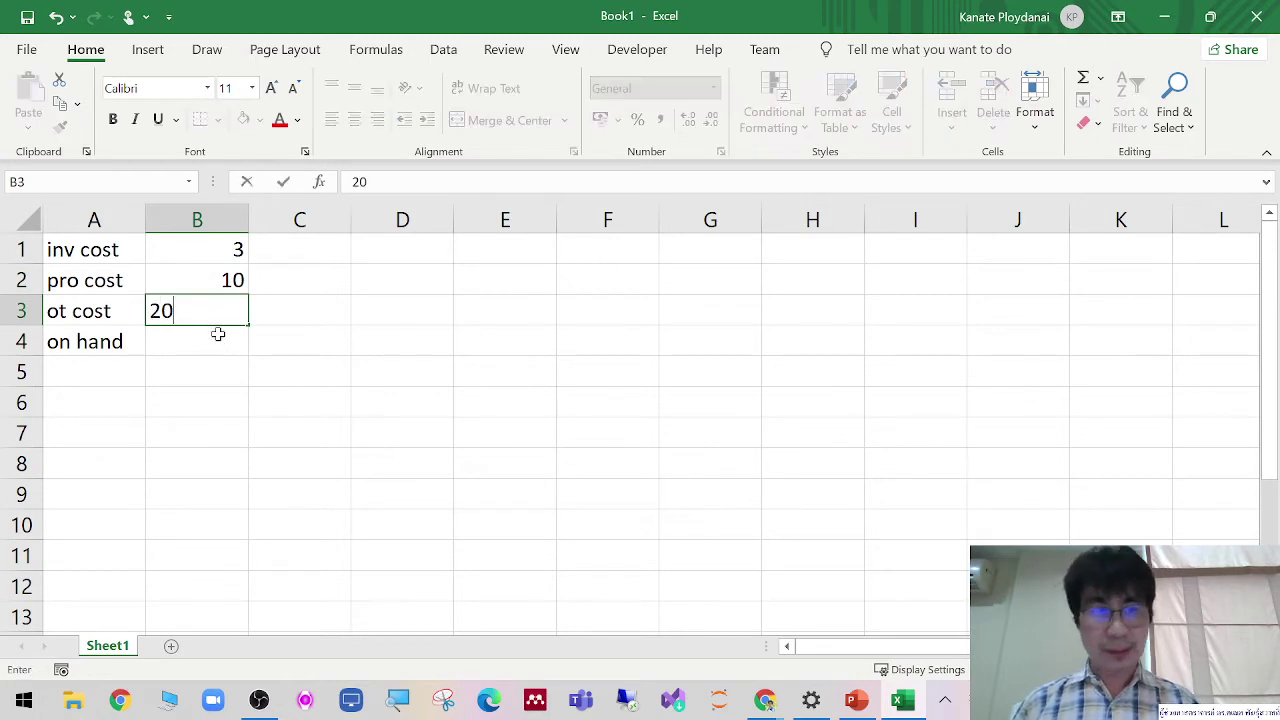
key("Return")
type("20")
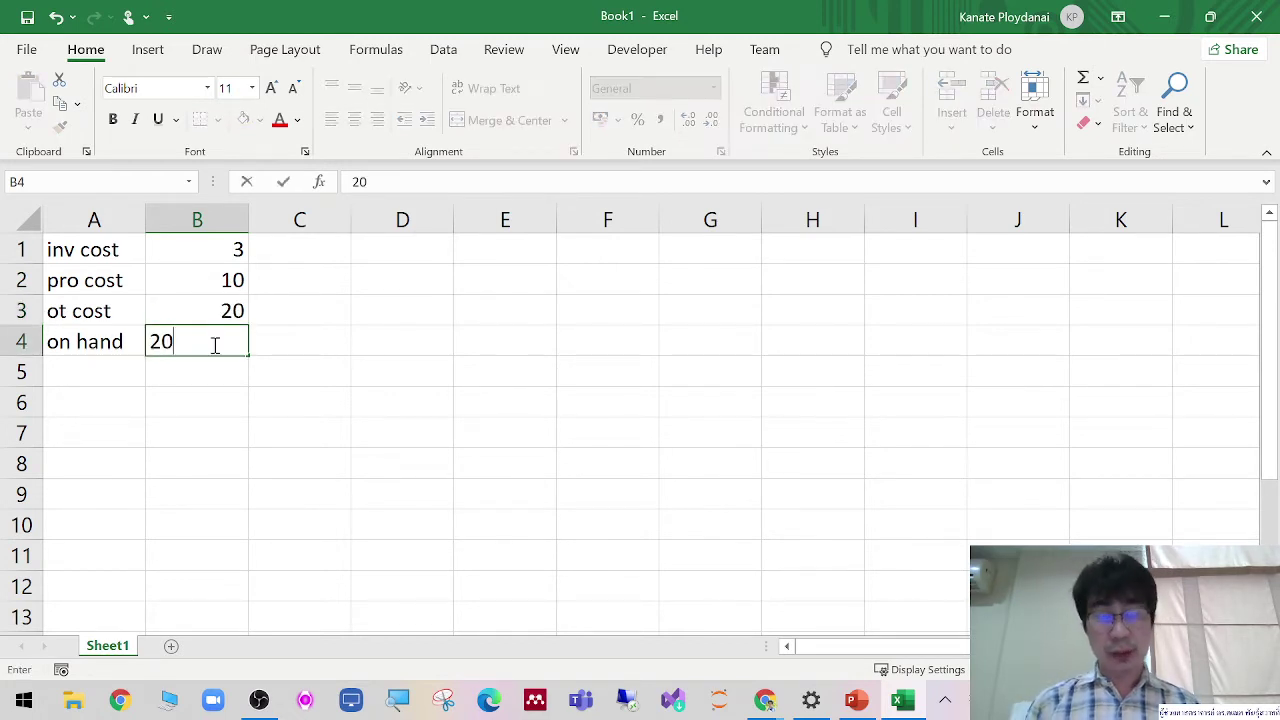
left_click(440, 389)
Step: Apply all borders to the input table in cells A1 to B4
left_click(104, 257)
left_click_drag(104, 257, 238, 338)
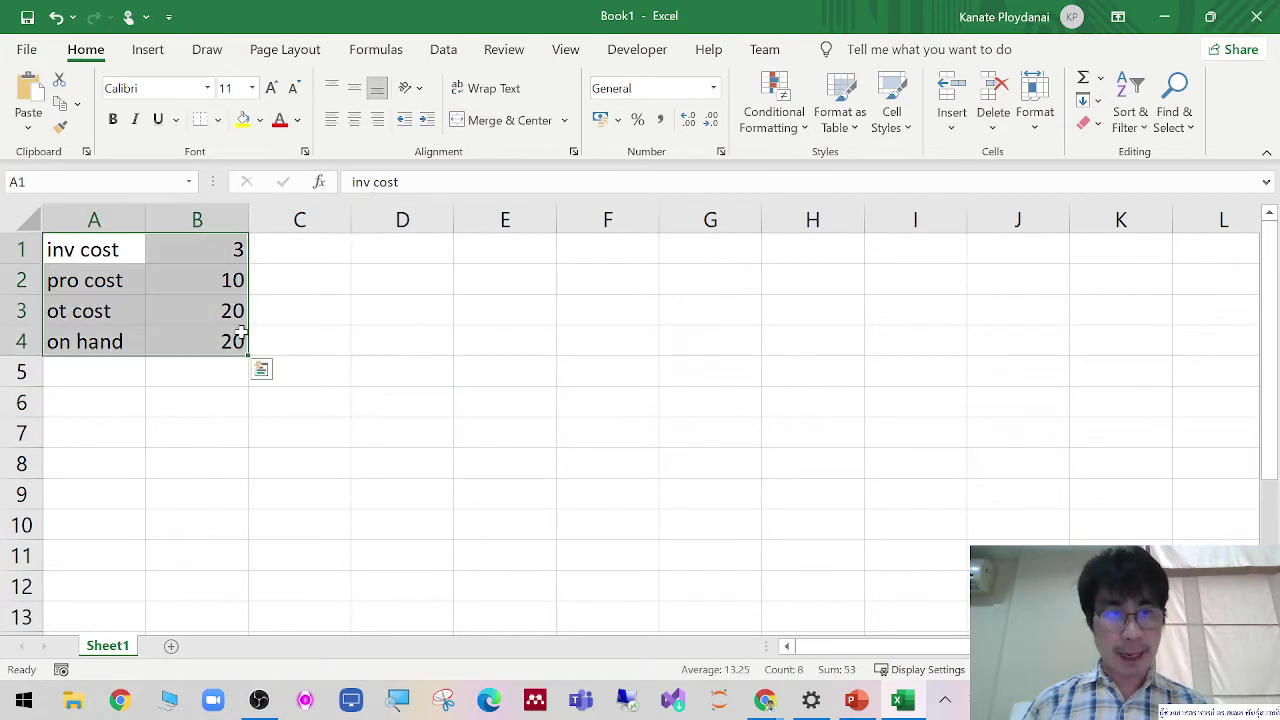
left_click(337, 260)
left_click_drag(65, 250, 177, 337)
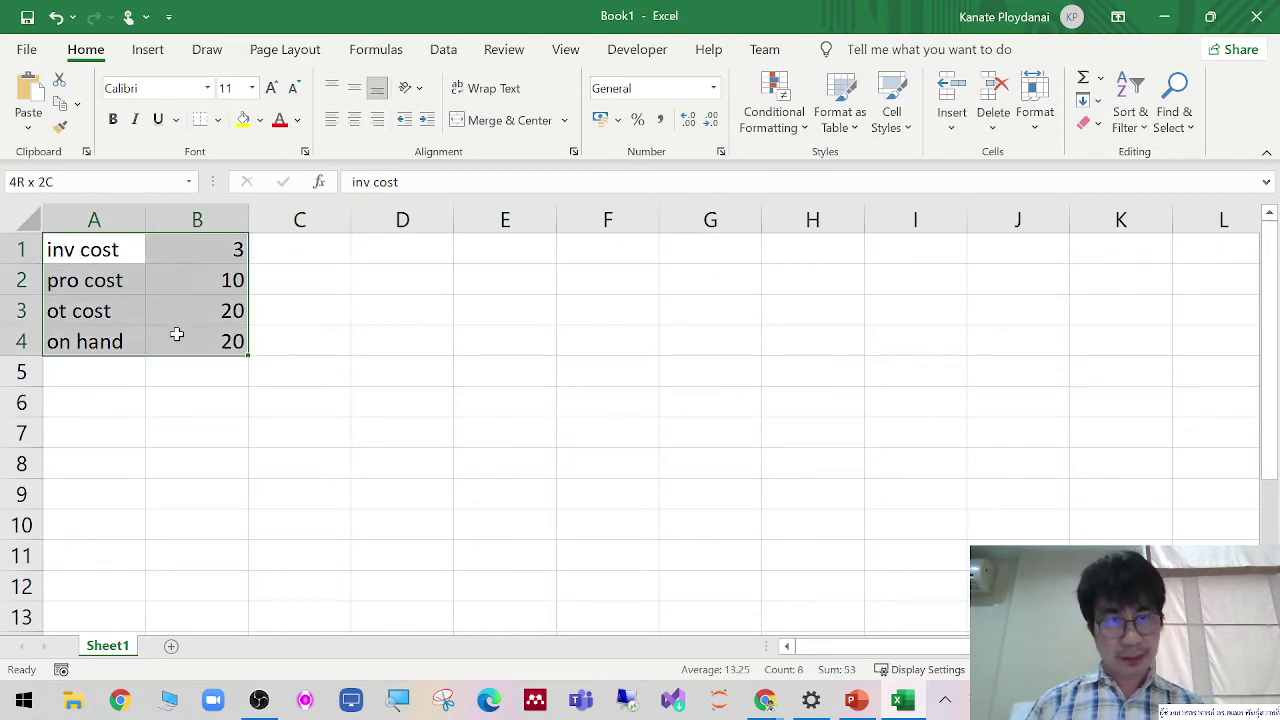
left_click(217, 119)
left_click(255, 326)
left_click(276, 328)
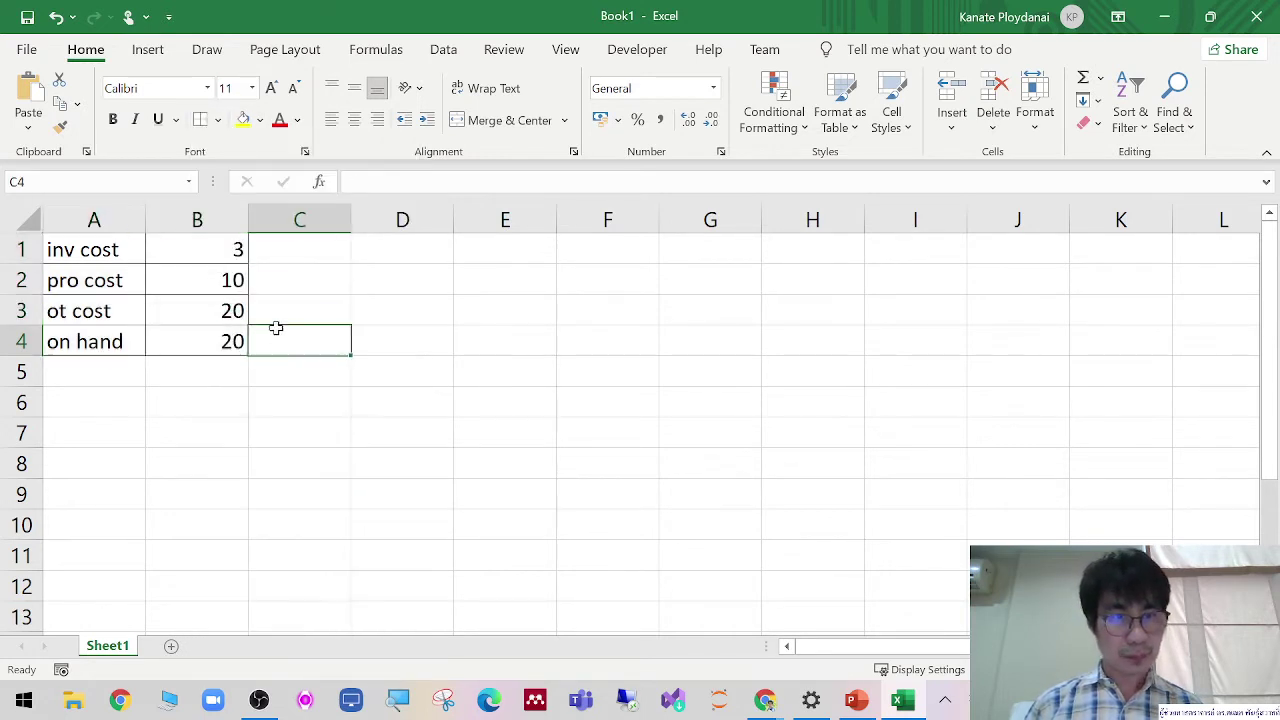
Step: Fill the label cells A1 to A4 with light gray
left_click_drag(106, 250, 103, 337)
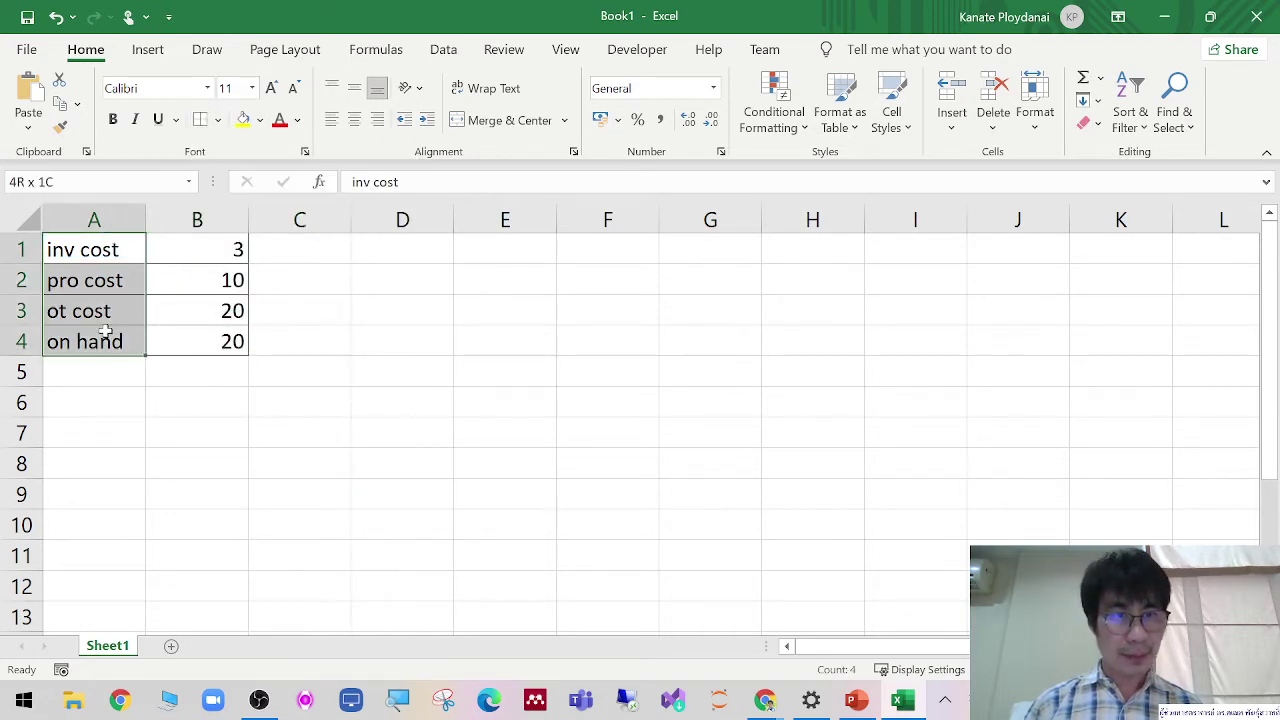
left_click(260, 120)
left_click(280, 205)
left_click(618, 388)
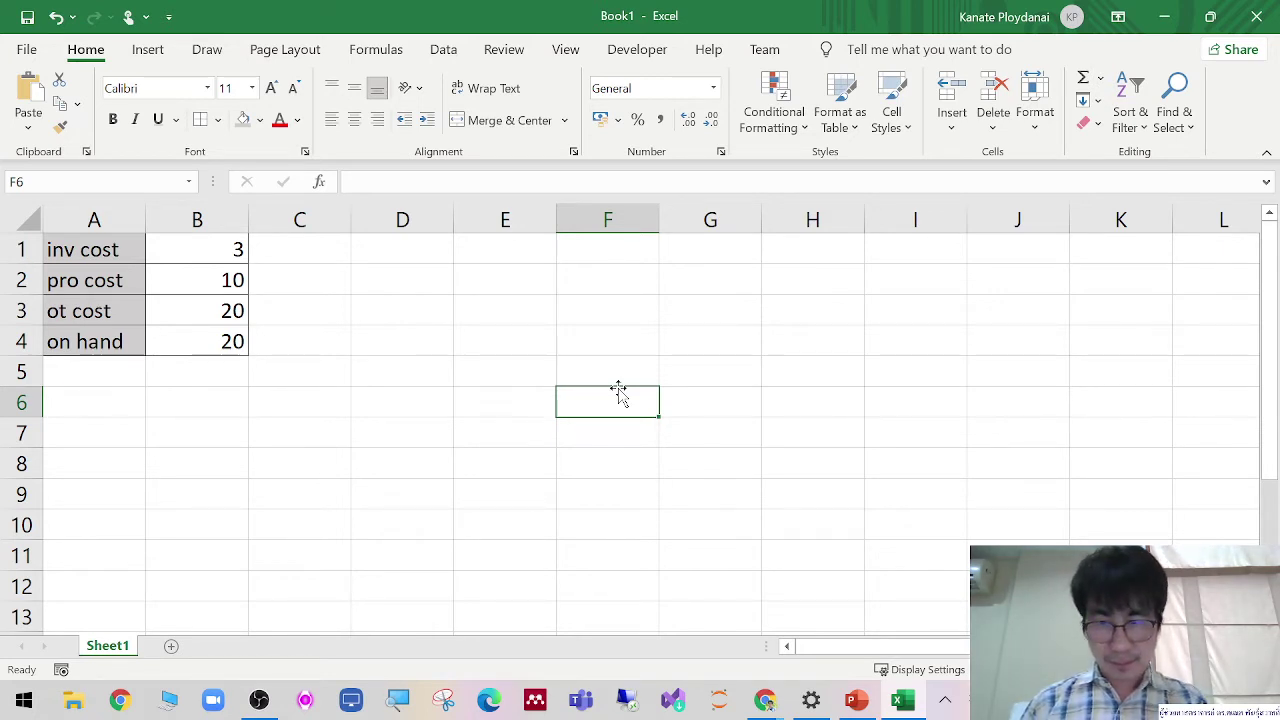
Step: Start saving the workbook on this PC and choose the Desktop as its folder
left_click(27, 17)
left_click(452, 461)
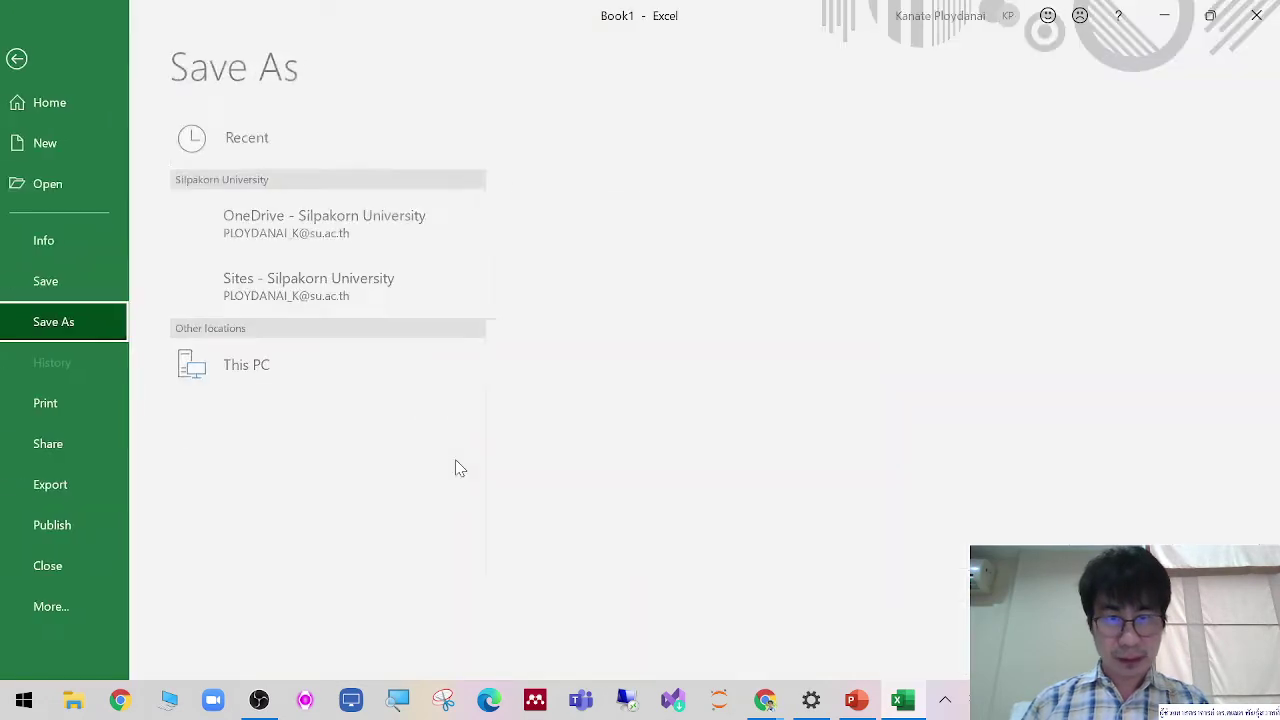
left_click(303, 378)
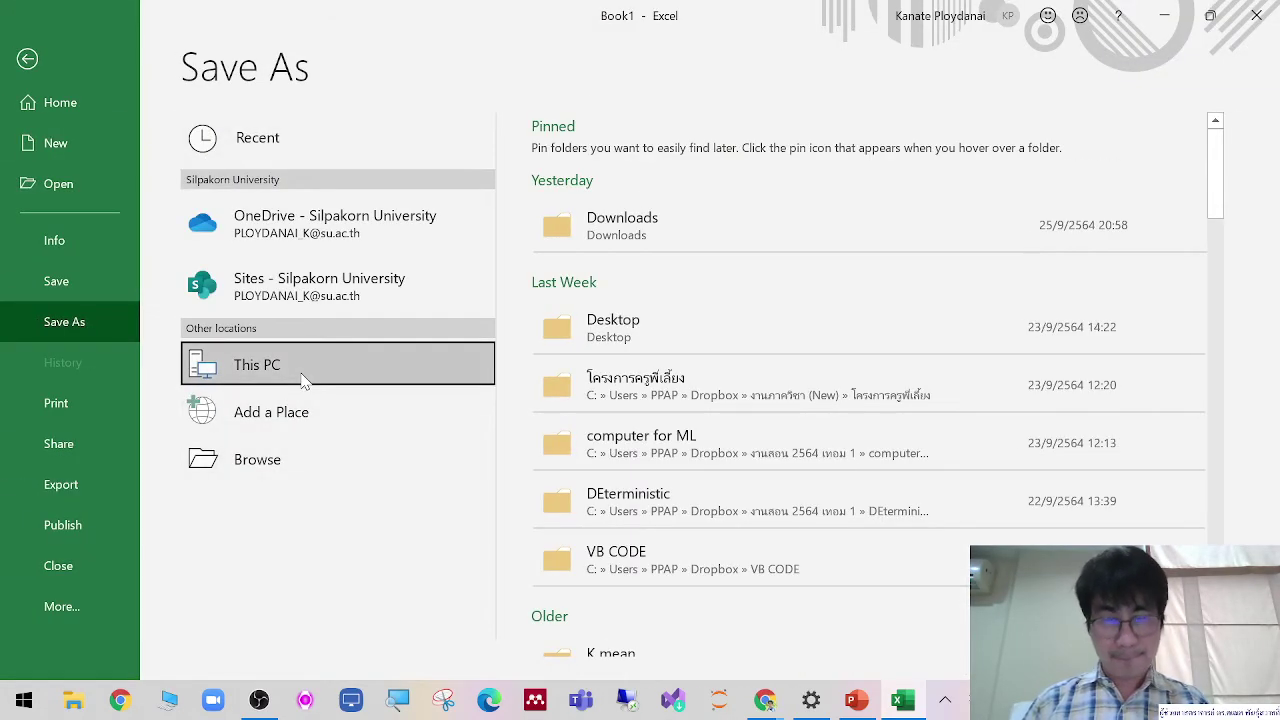
left_click(303, 378)
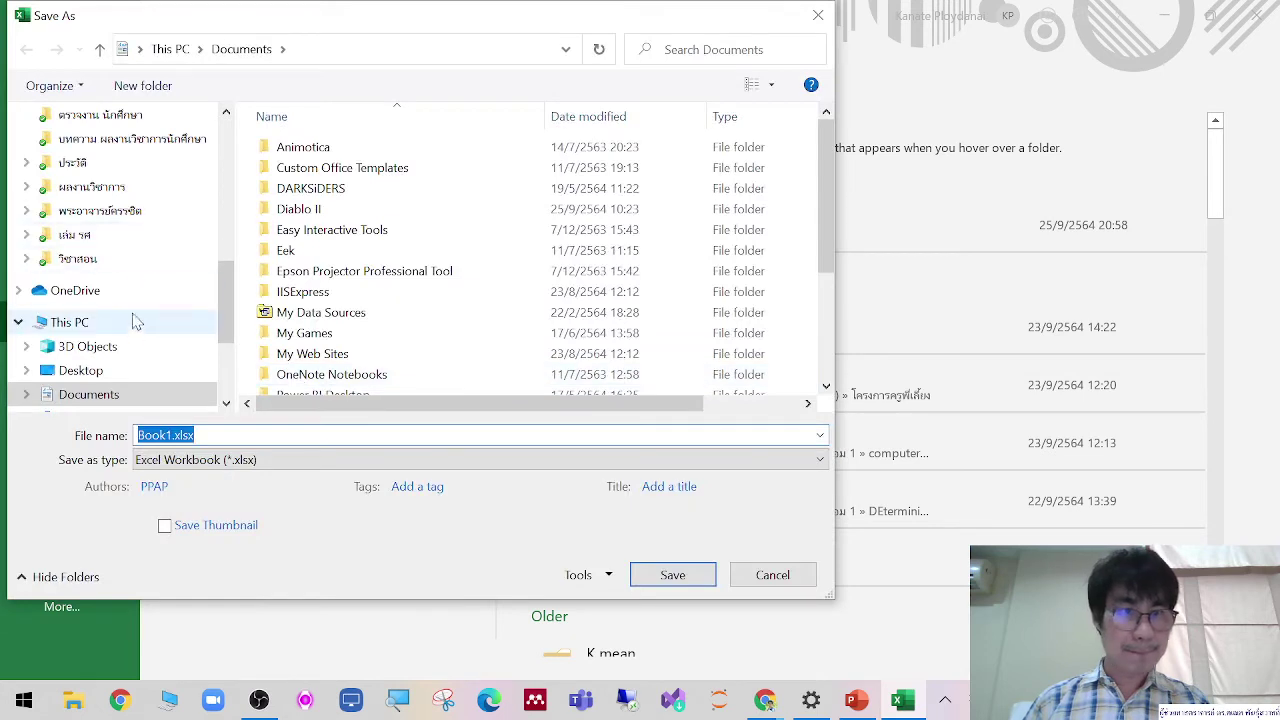
left_click(80, 370)
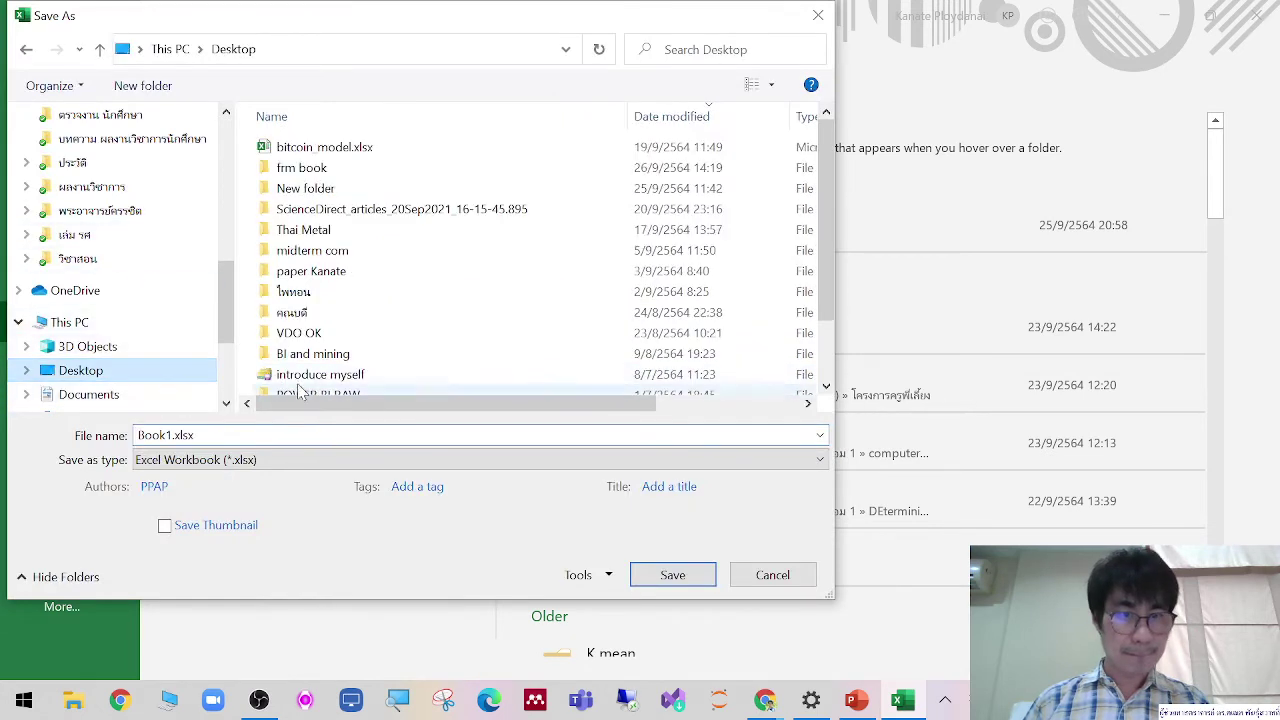
Step: Name the workbook pom_agg.xlsx and save it
left_click(170, 437)
left_click(166, 437)
left_click_drag(171, 437, 122, 447)
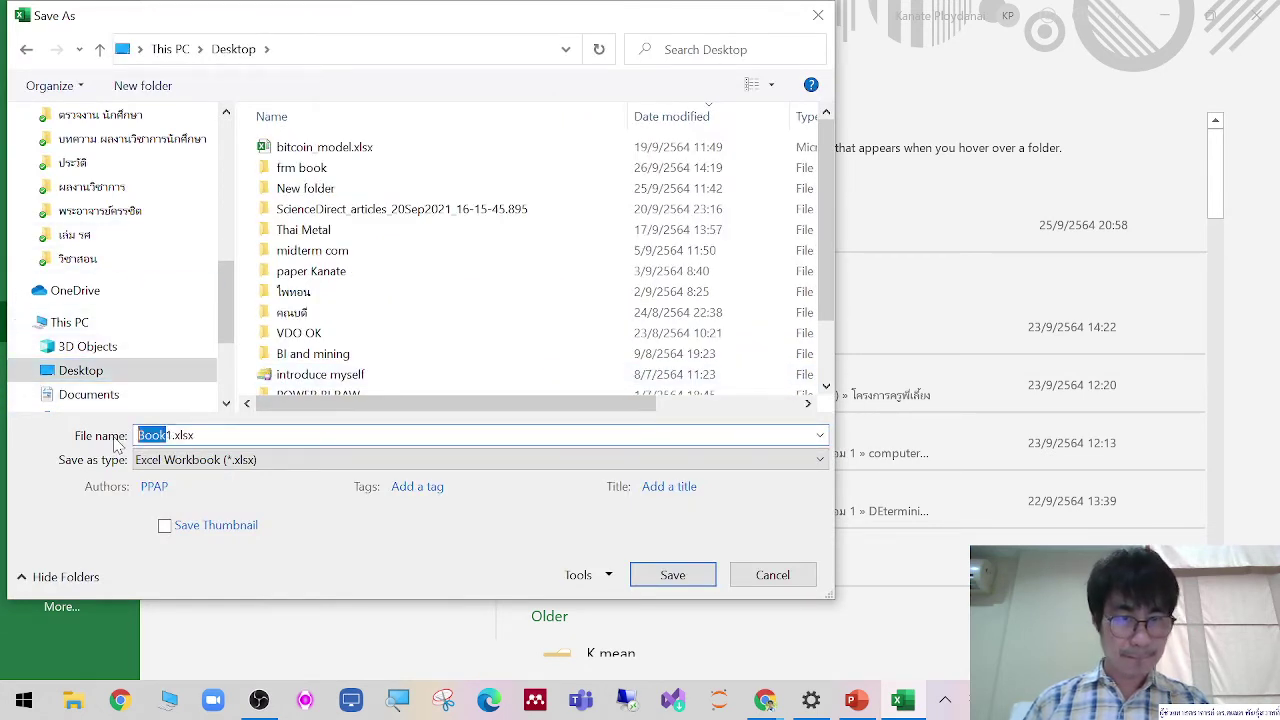
left_click(120, 447)
key("BackSpace")
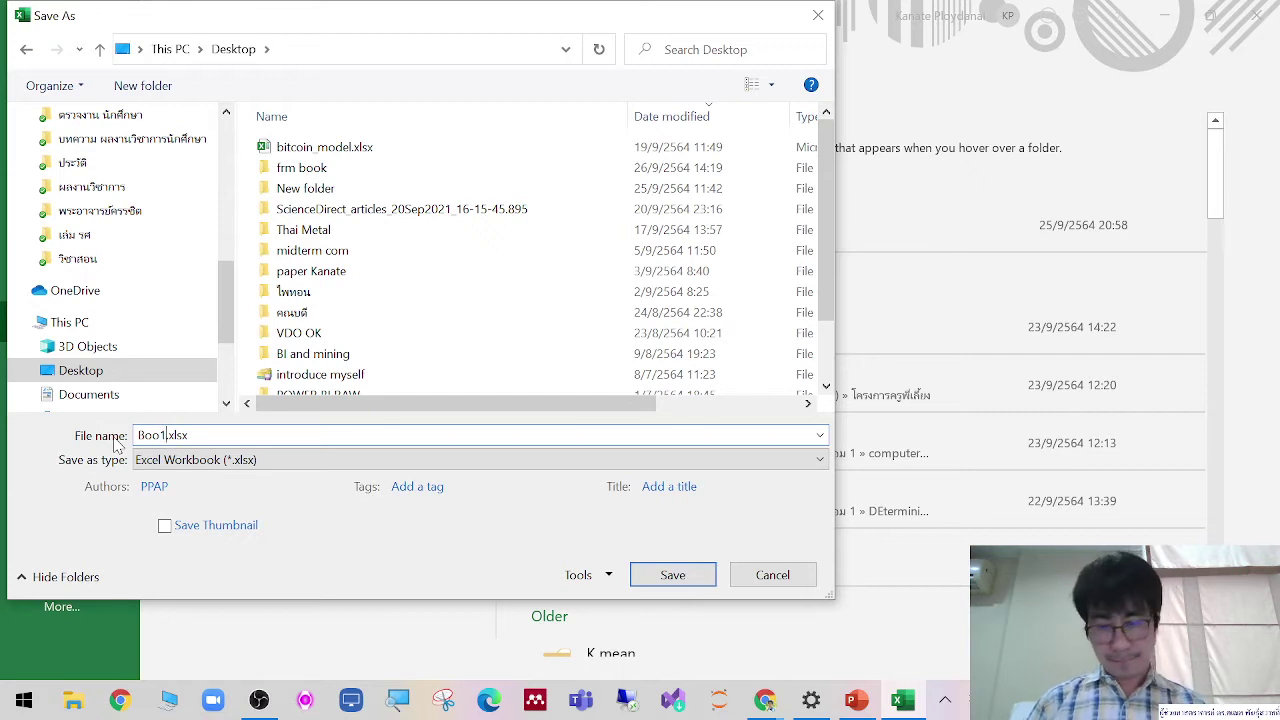
key("BackSpace")
key("BackSpace")
key("BackSpace")
key("BackSpace")
type("pom")
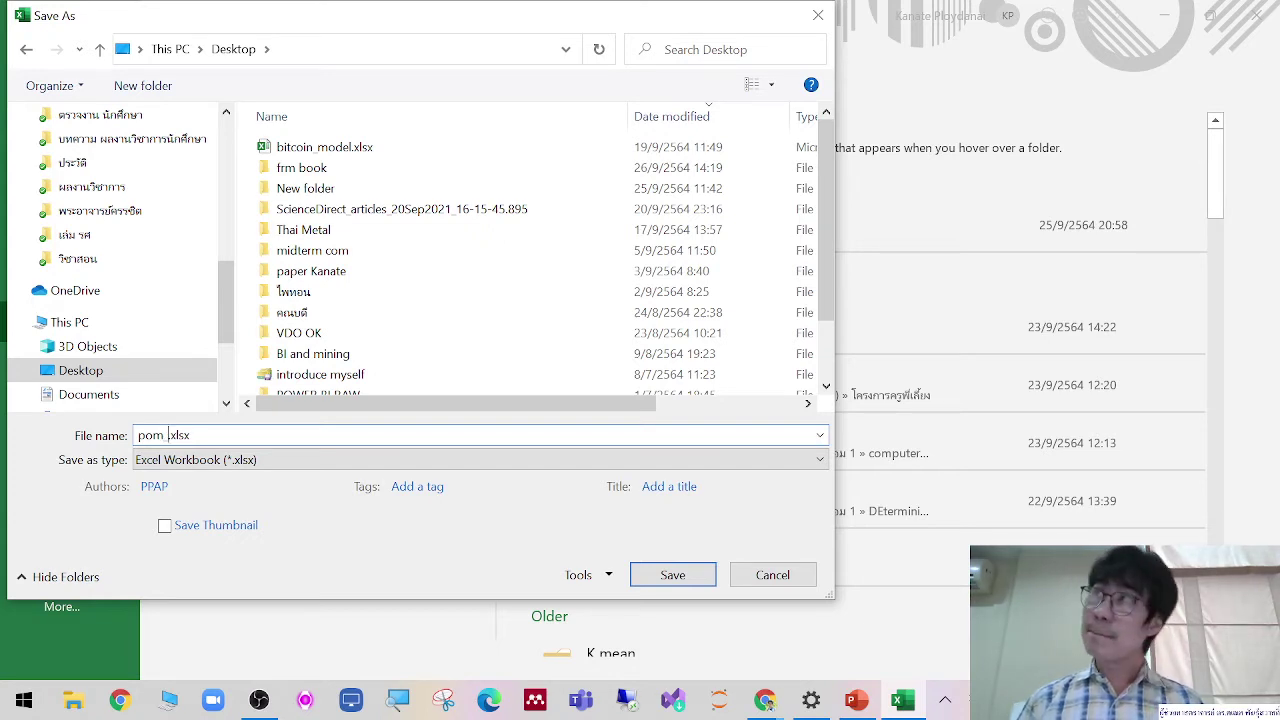
type(" agg")
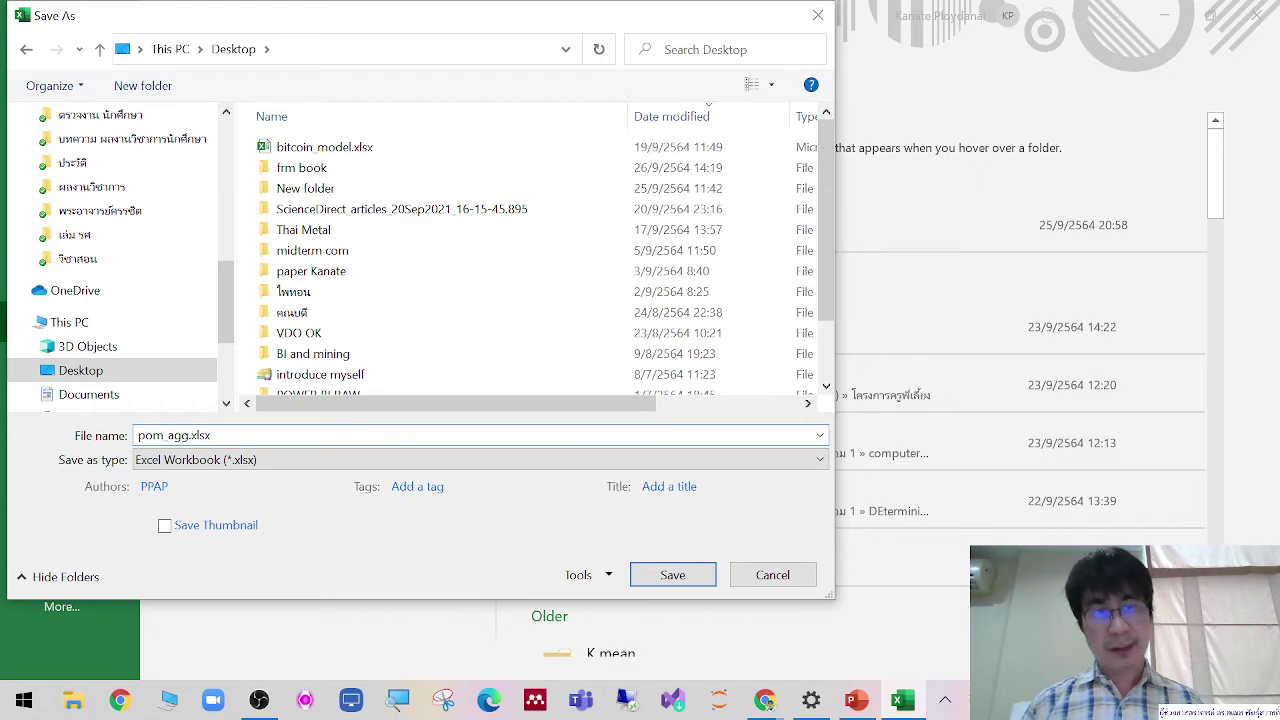
left_click(684, 586)
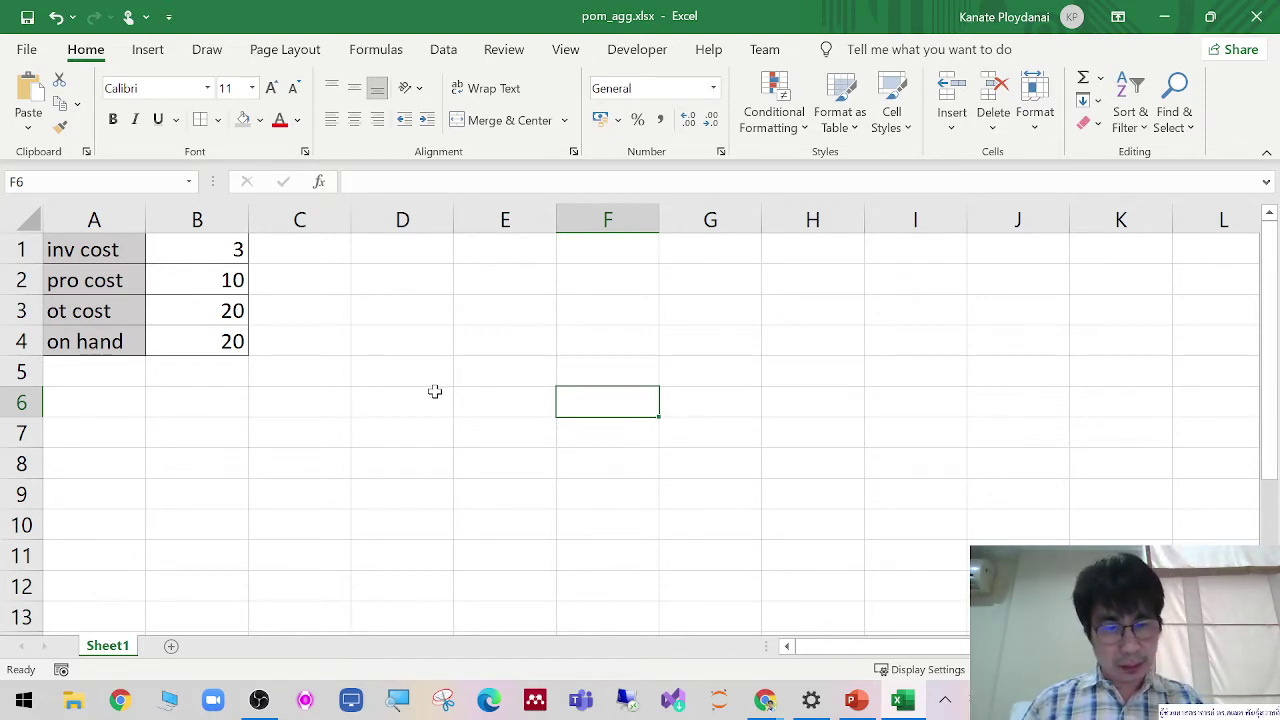
left_click(110, 410)
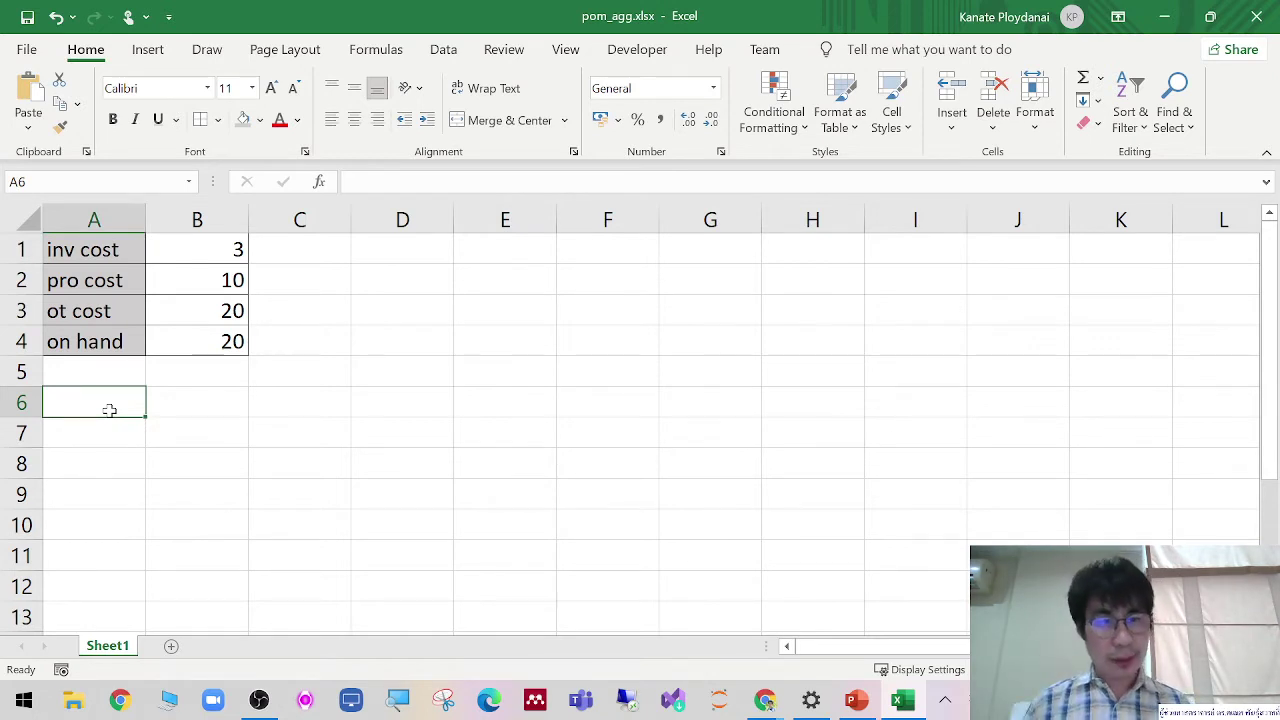
type("8's]y")
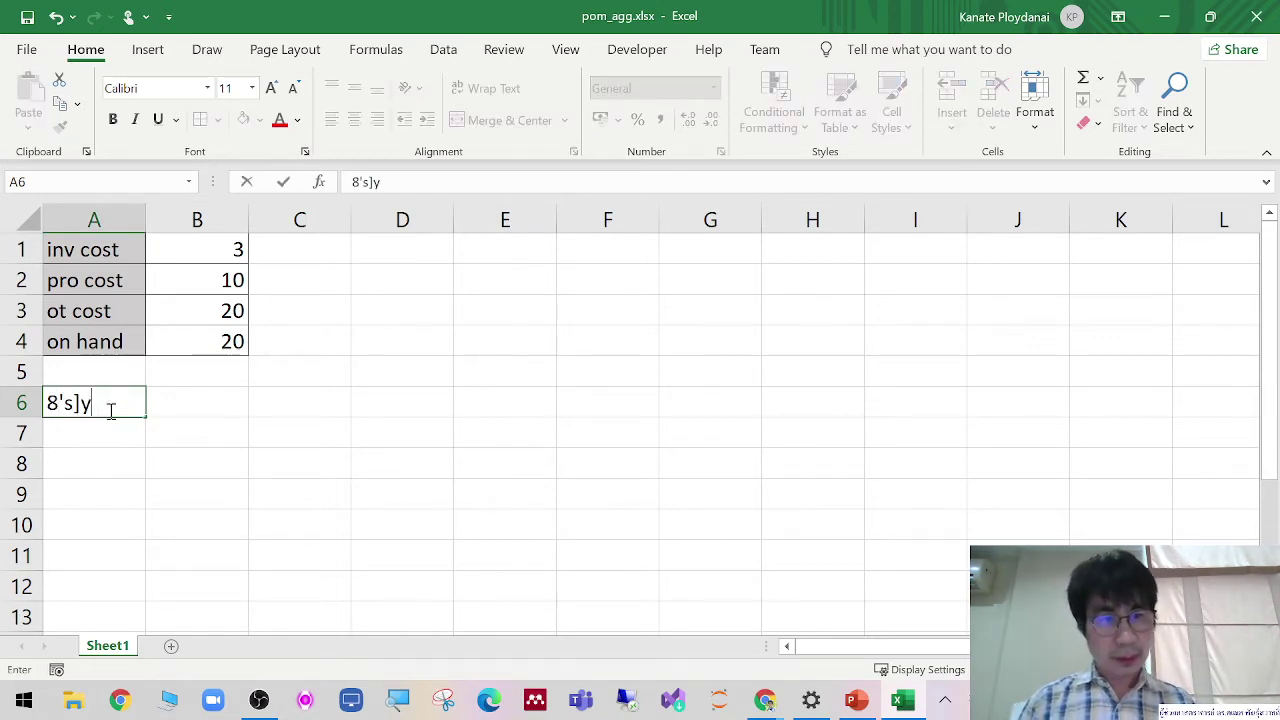
key("BackSpace")
key("BackSpace")
key("BackSpace")
key("BackSpace")
key("BackSpace")
Step: Switch the keyboard language to Thai and enter the label "คงหลังต้นงวด" in cell A6
key("super+space")
type("ค")
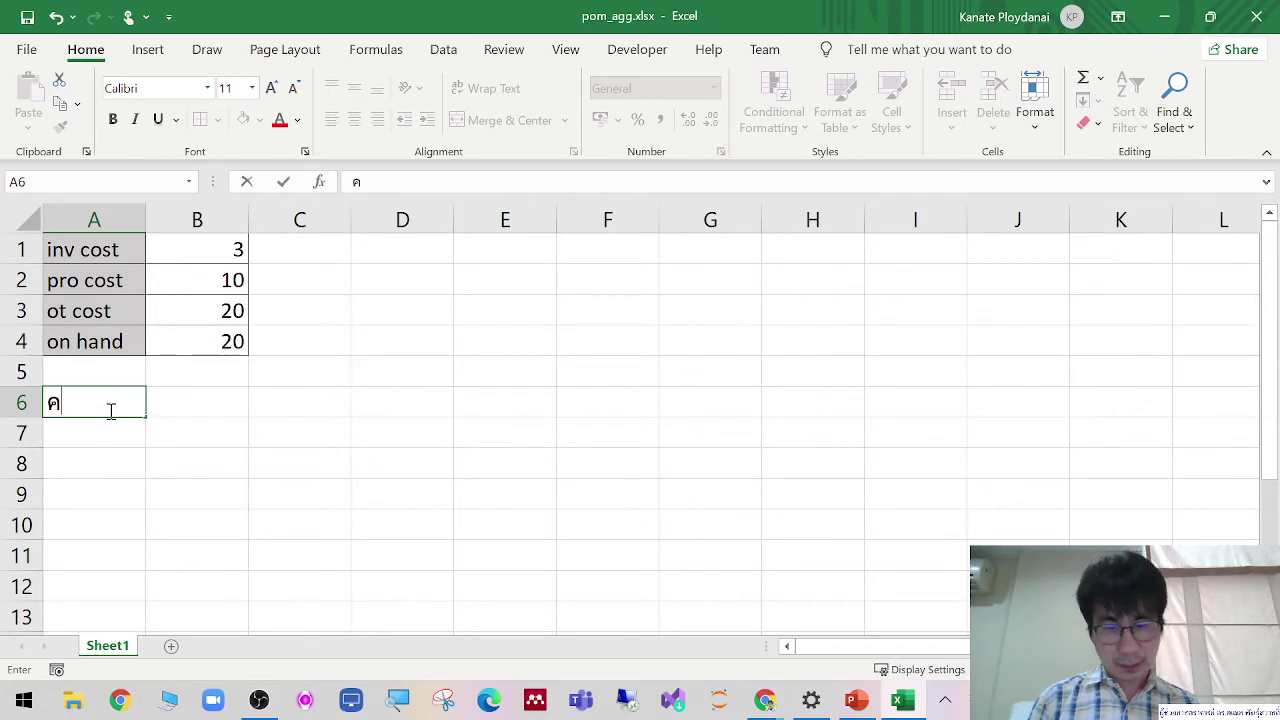
type("งหลัง")
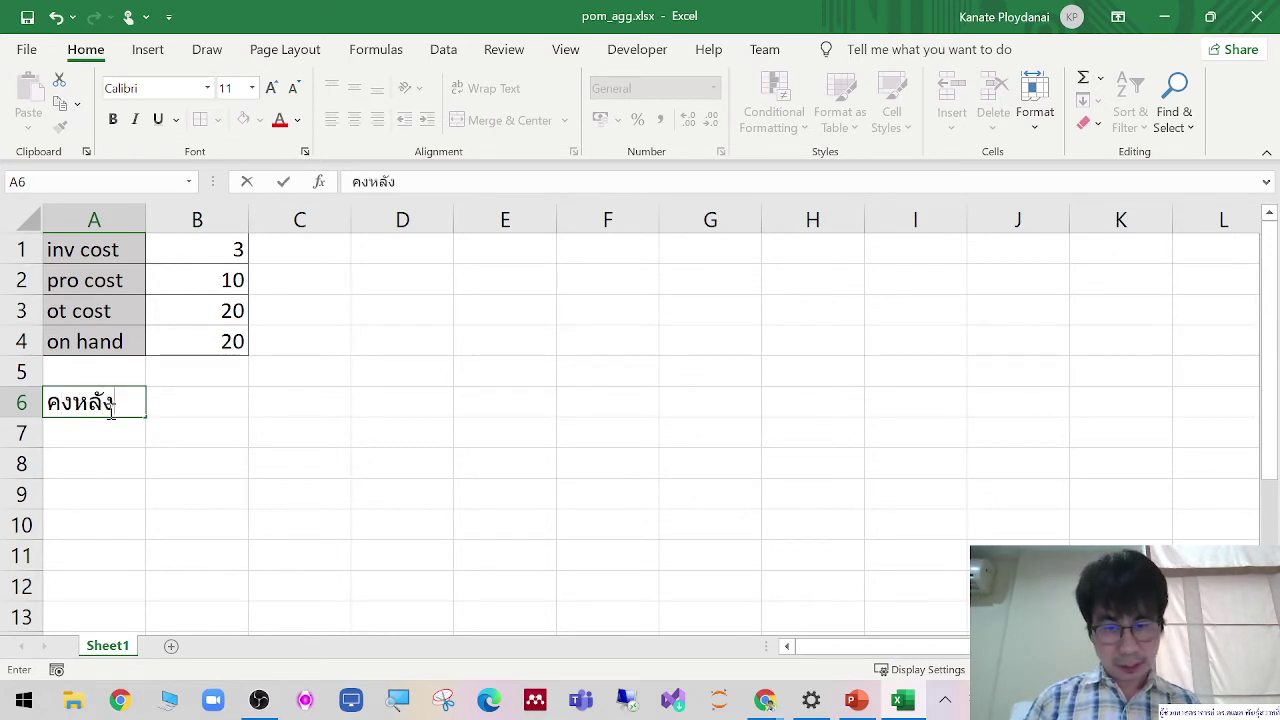
type("ต้น")
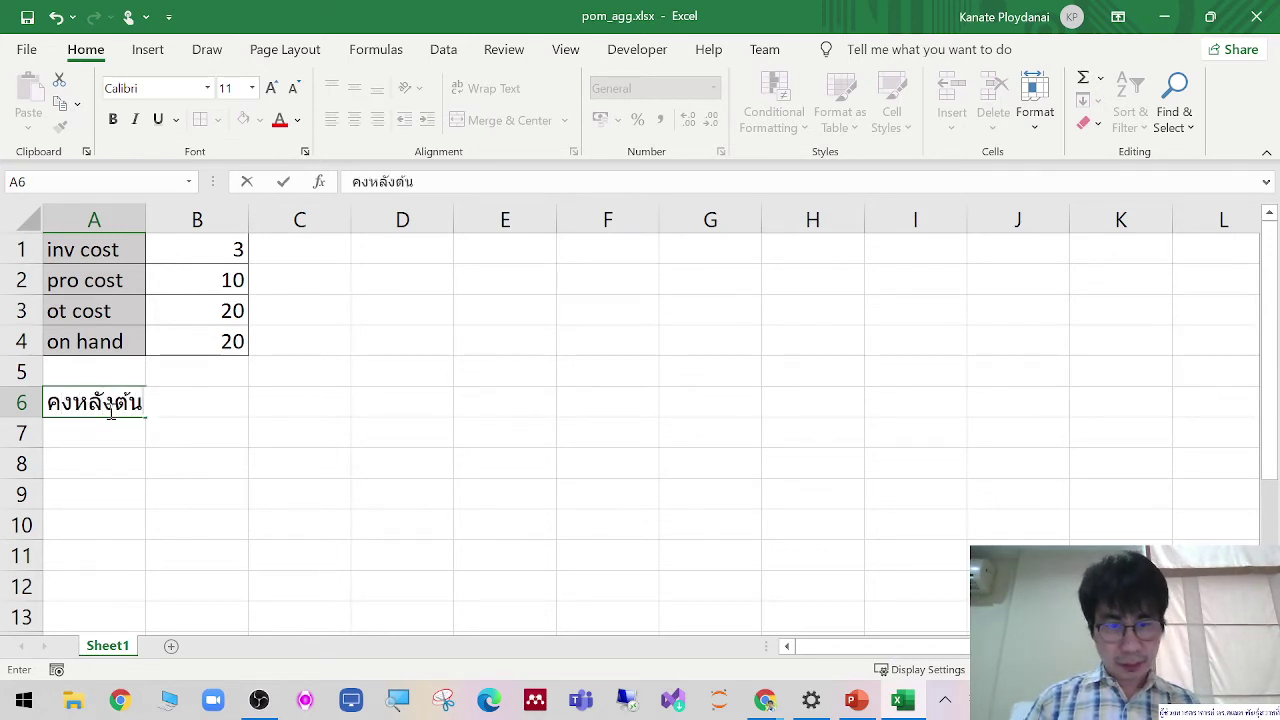
type("งวด")
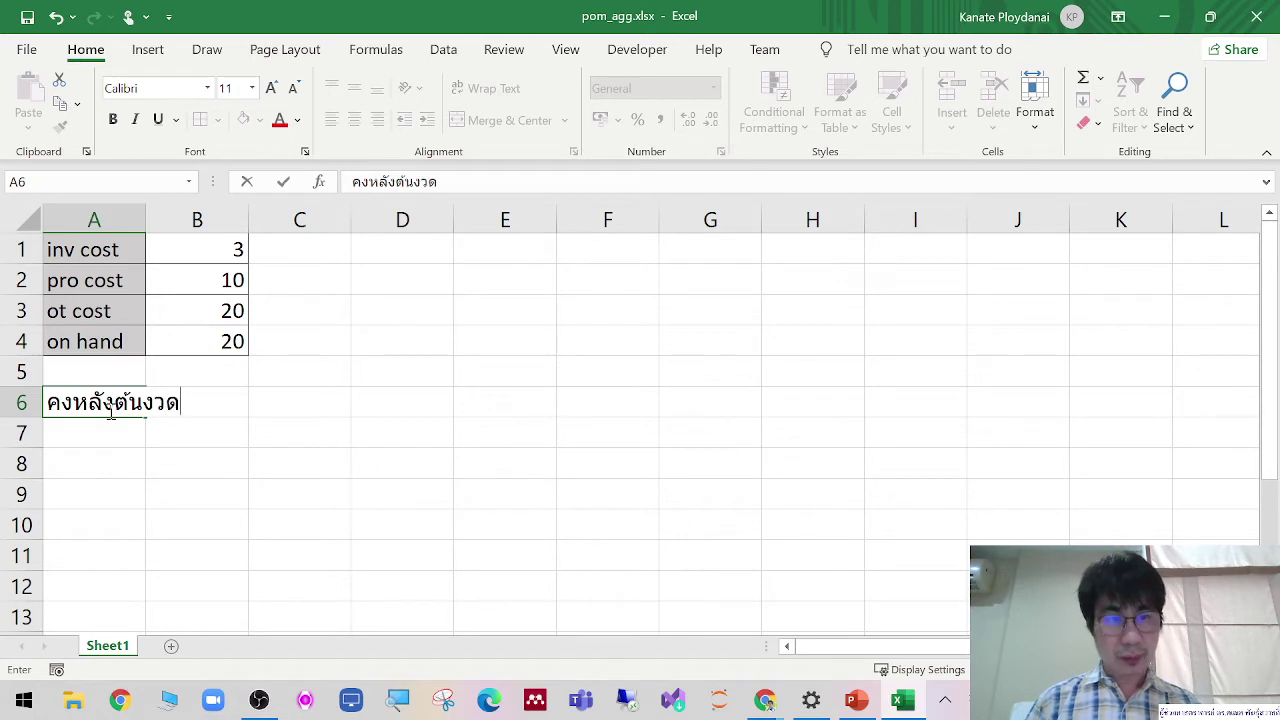
left_click(224, 456)
Step: Correct the label in cell A6 to "คงคลังต้นงวด" and autofit the width of column A
left_click(115, 406)
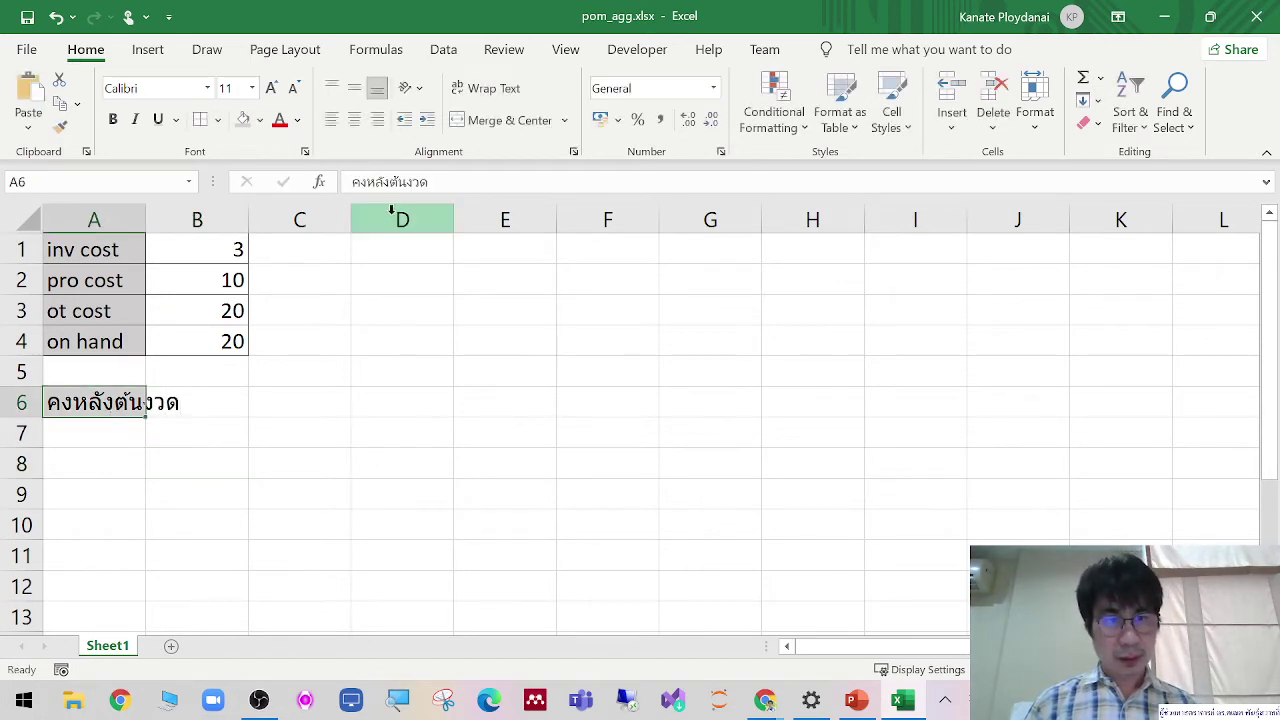
left_click(395, 185)
key("BackSpace")
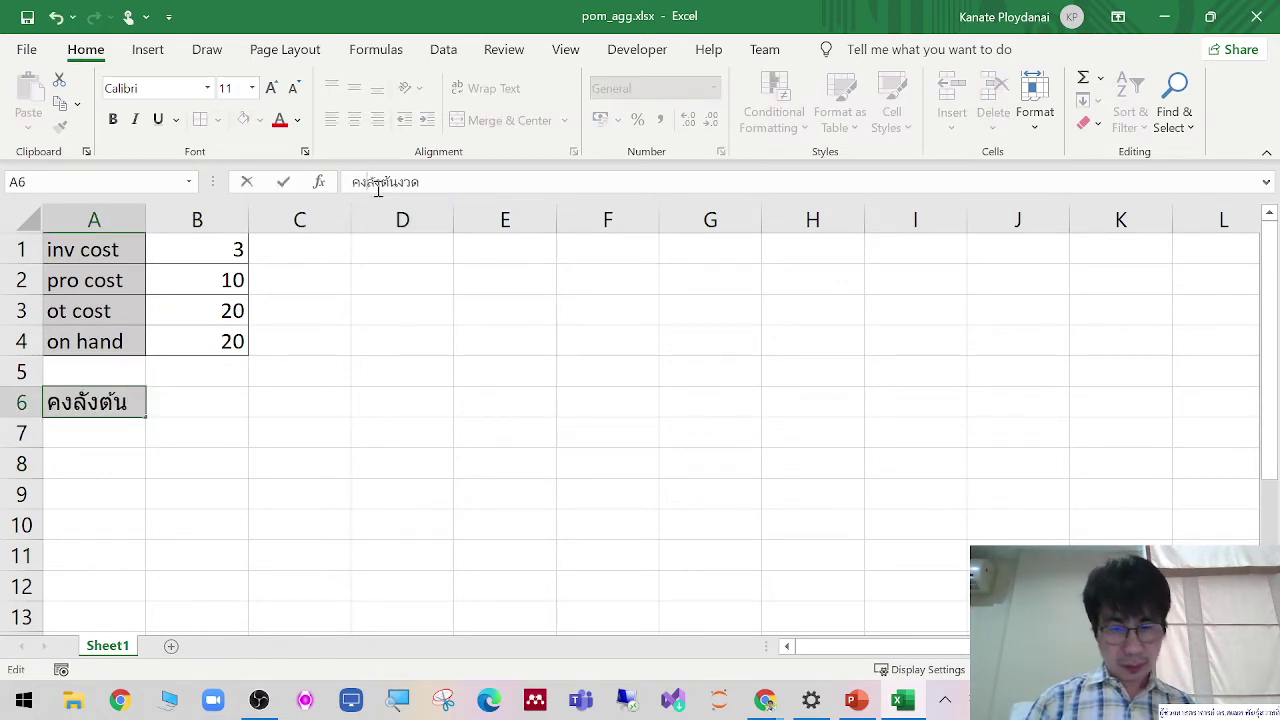
type("ค")
left_click(701, 435)
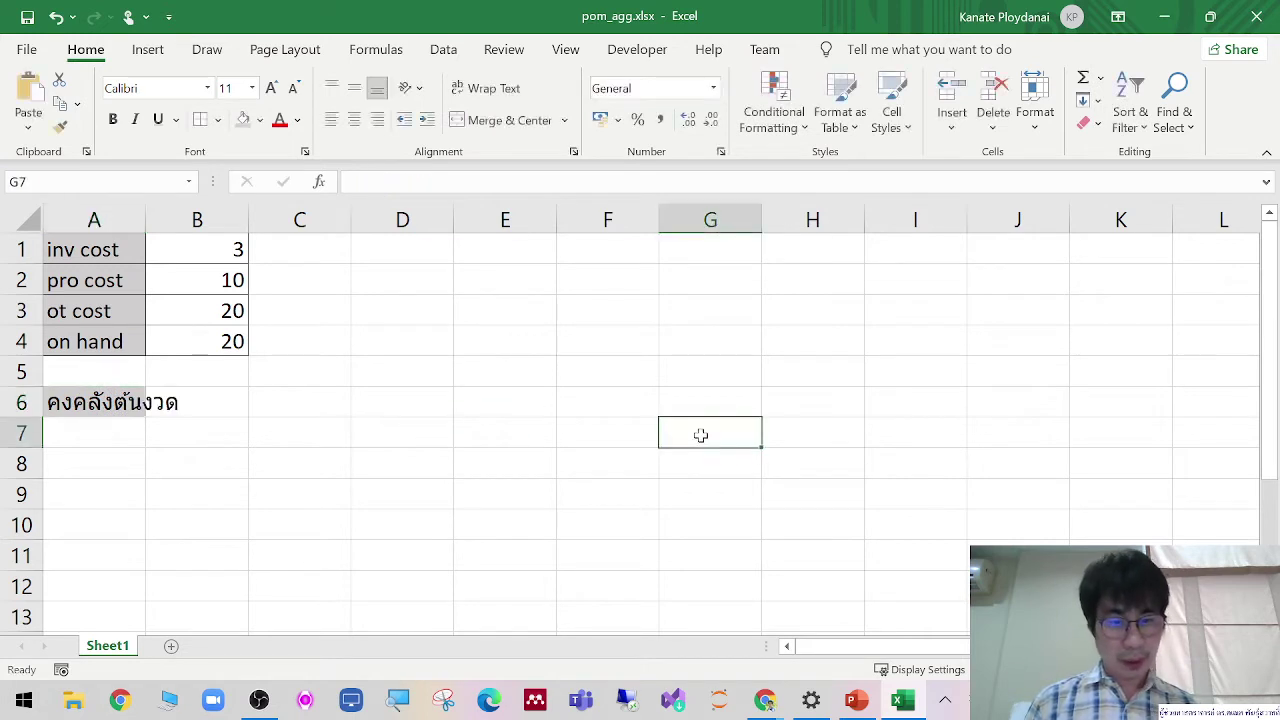
left_click(140, 435)
double_click(147, 210)
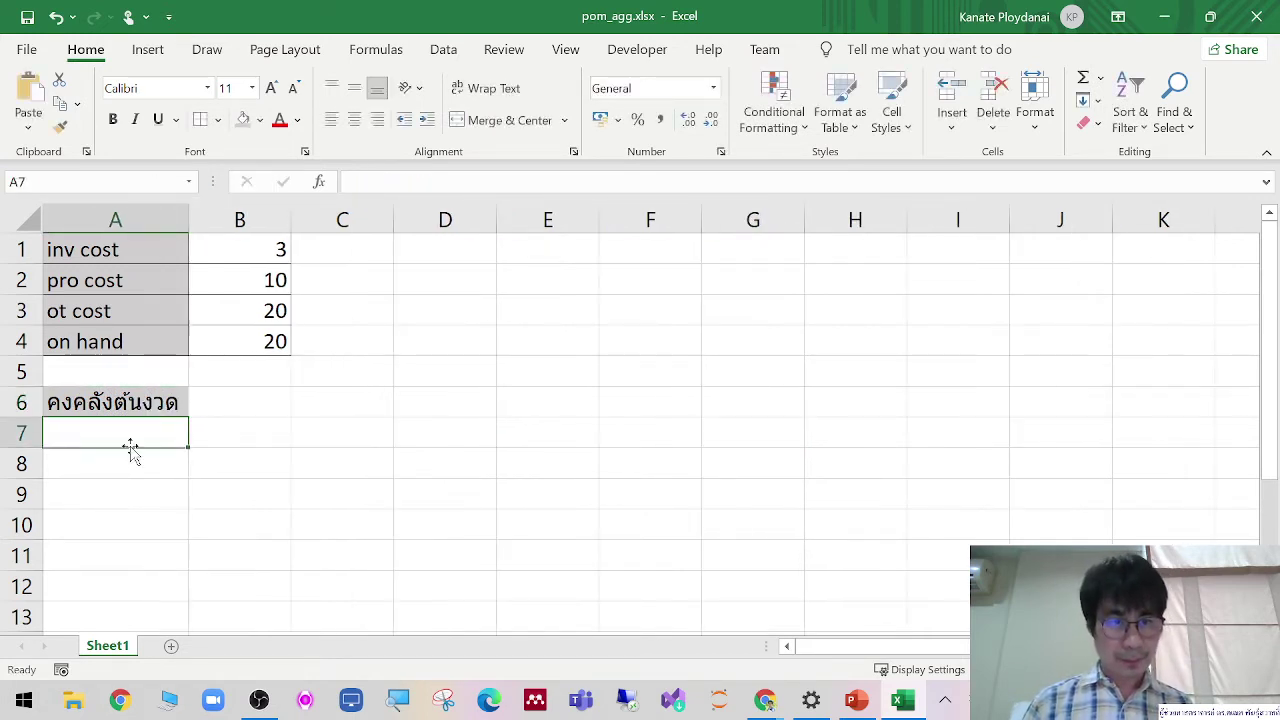
Step: Enter the labels "week1" in cell A7 and "OT1" in cell A8
type("ไ")
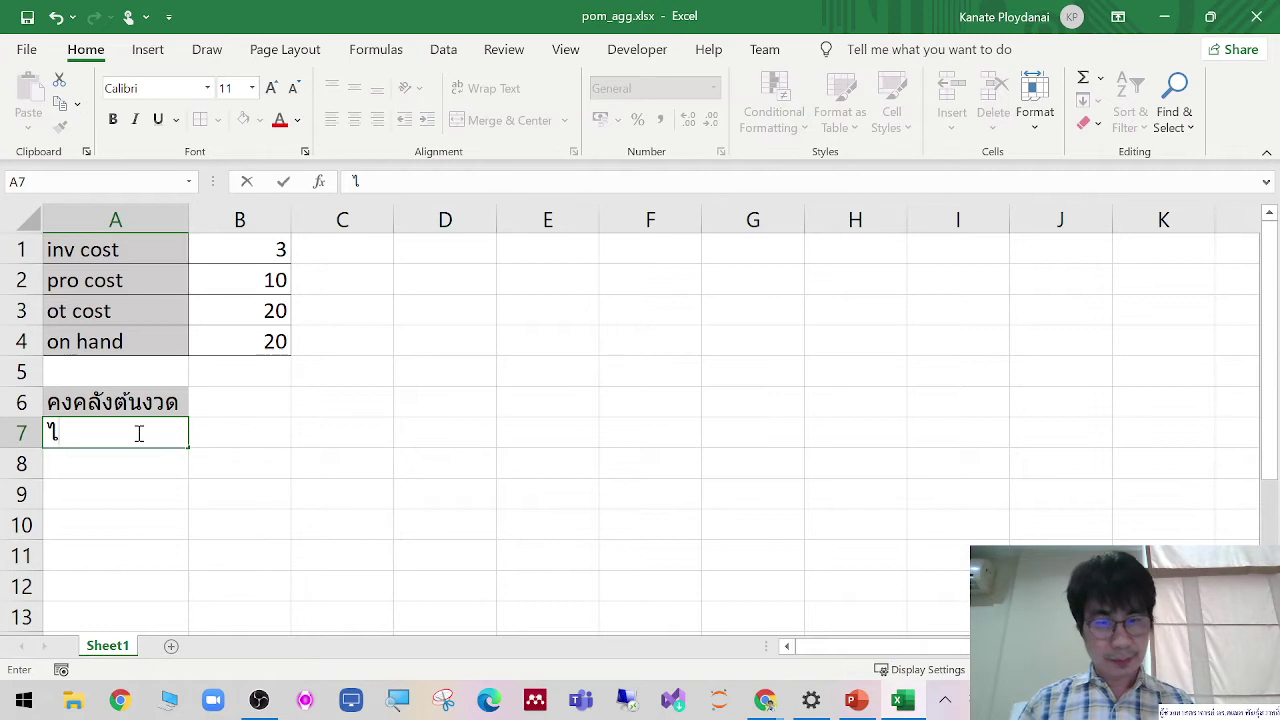
key("BackSpace")
type("week")
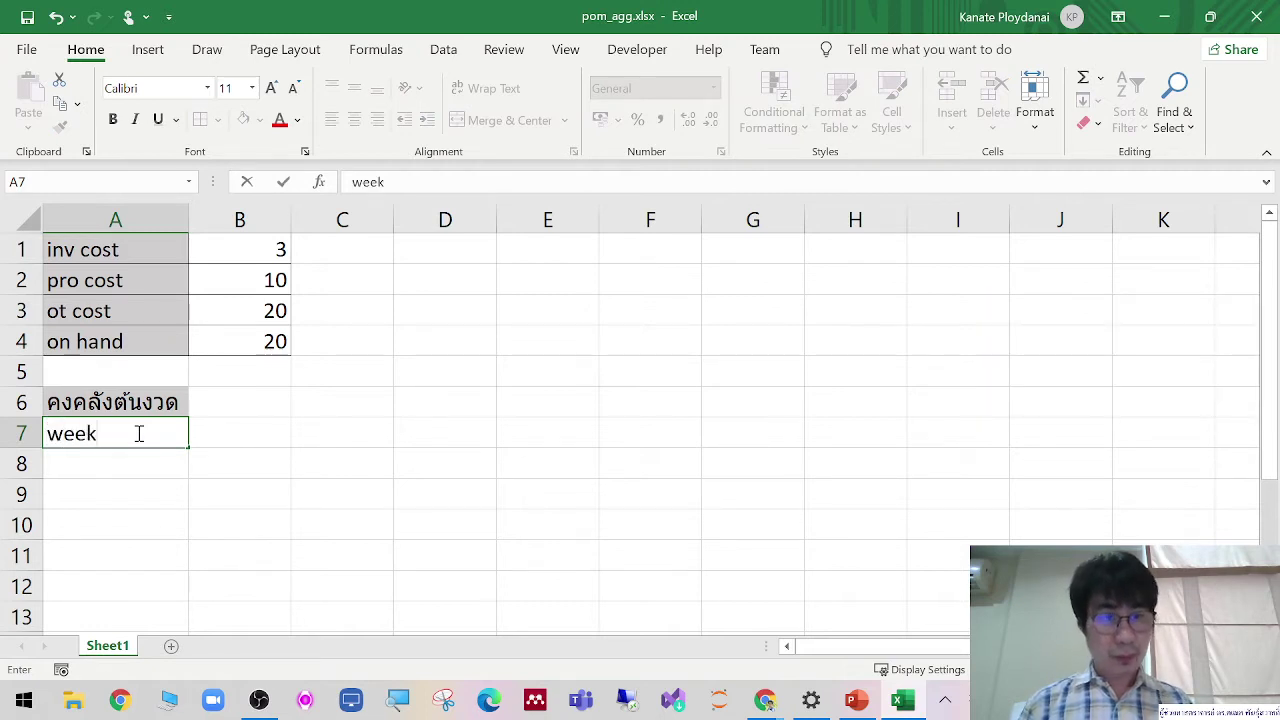
type("1")
left_click(176, 466)
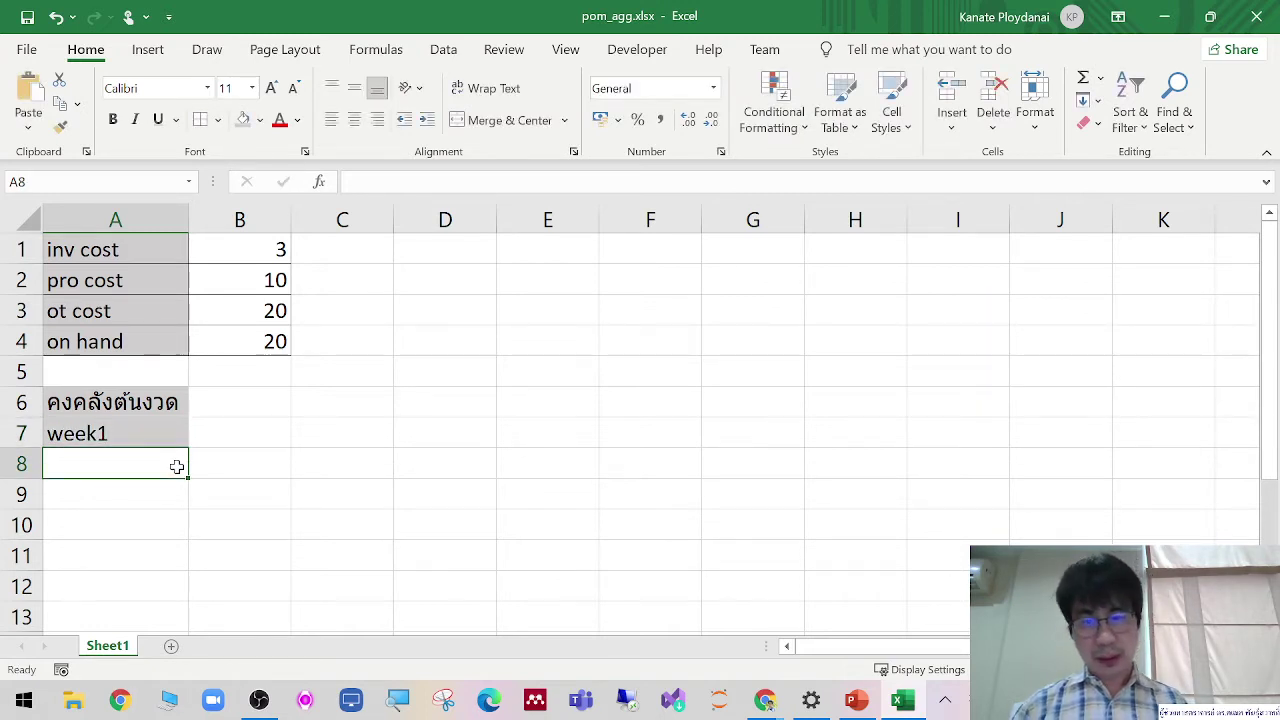
type("OT1")
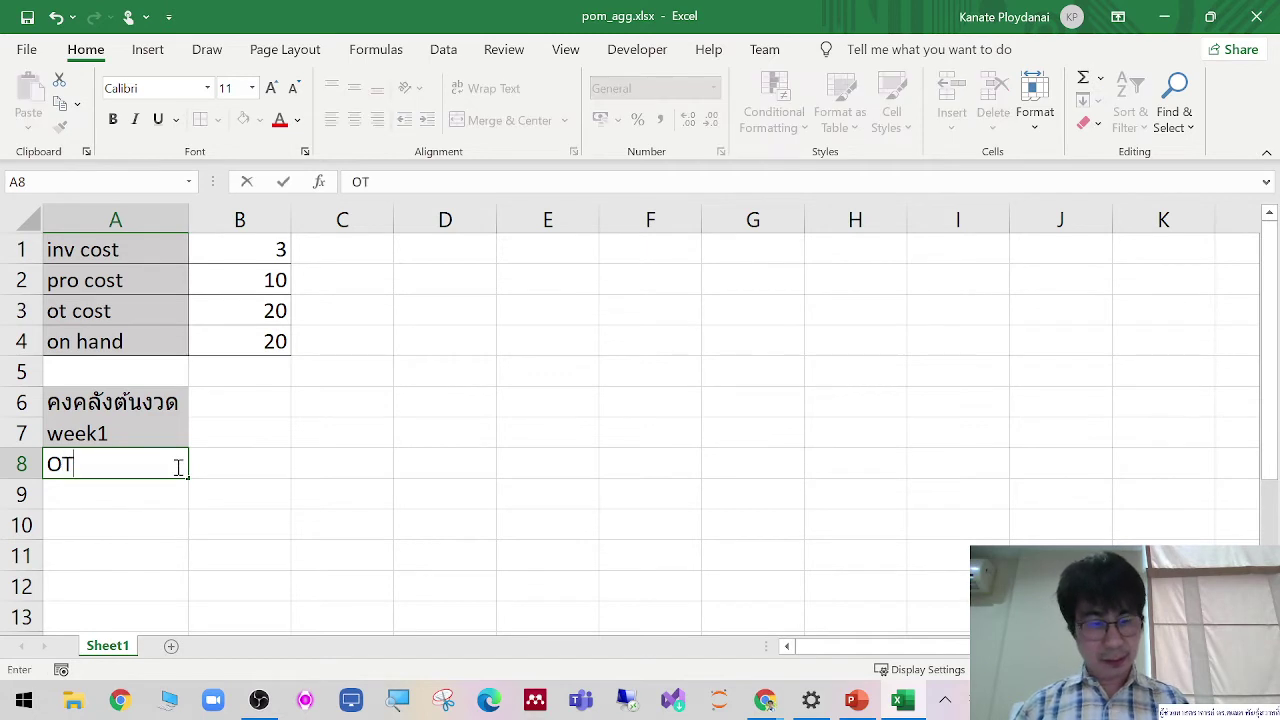
left_click(239, 454)
left_click(170, 438)
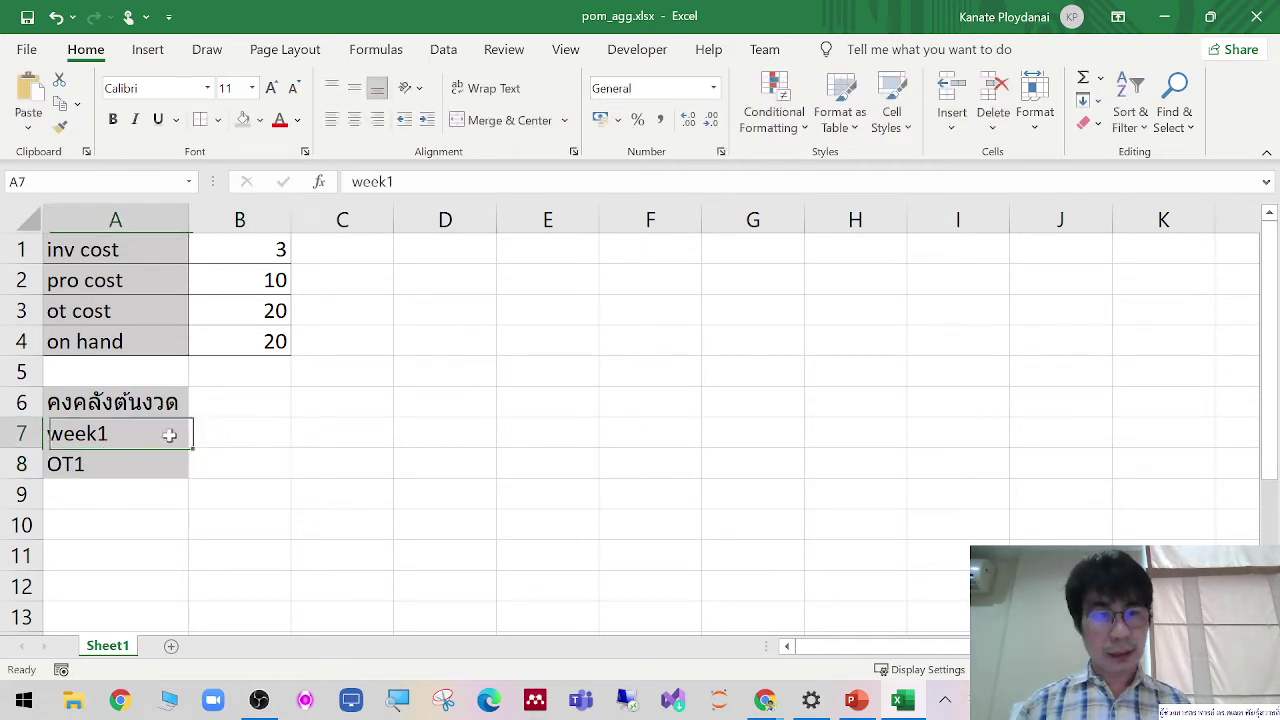
Step: Change the label in cell A7 to "Week1" with a capital W
left_click(355, 182)
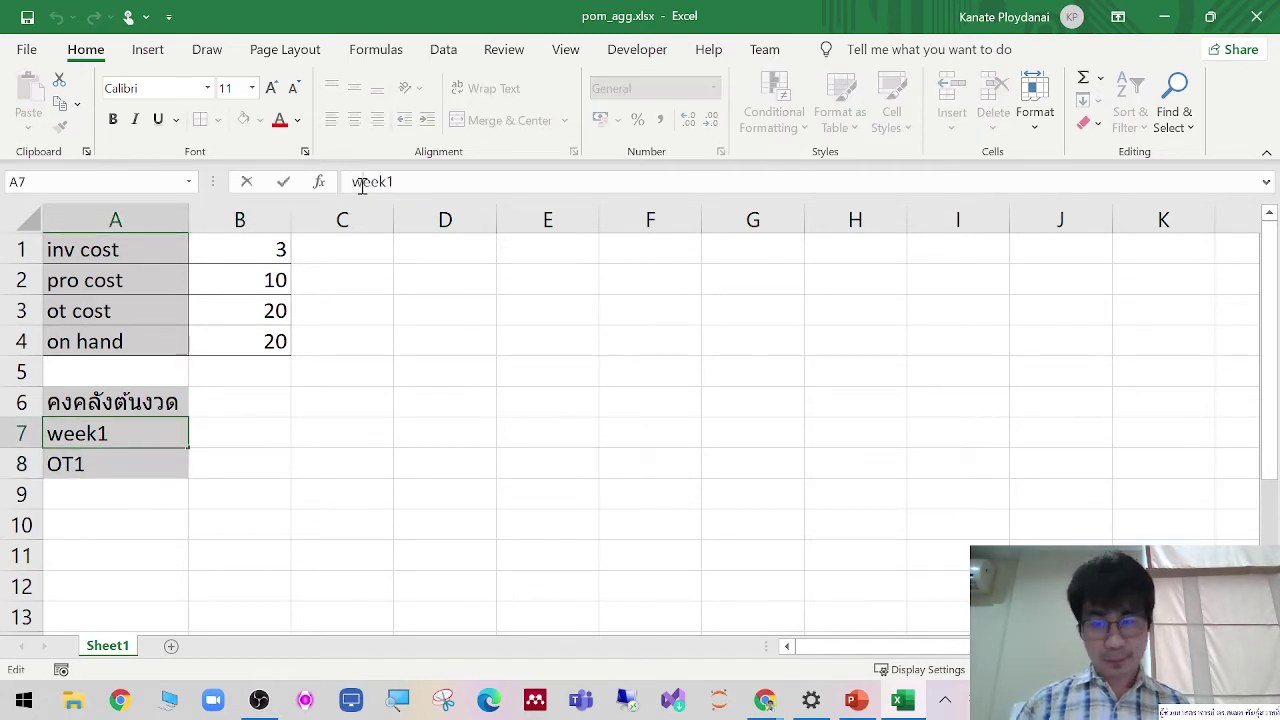
key("Delete")
type("W")
left_click(534, 380)
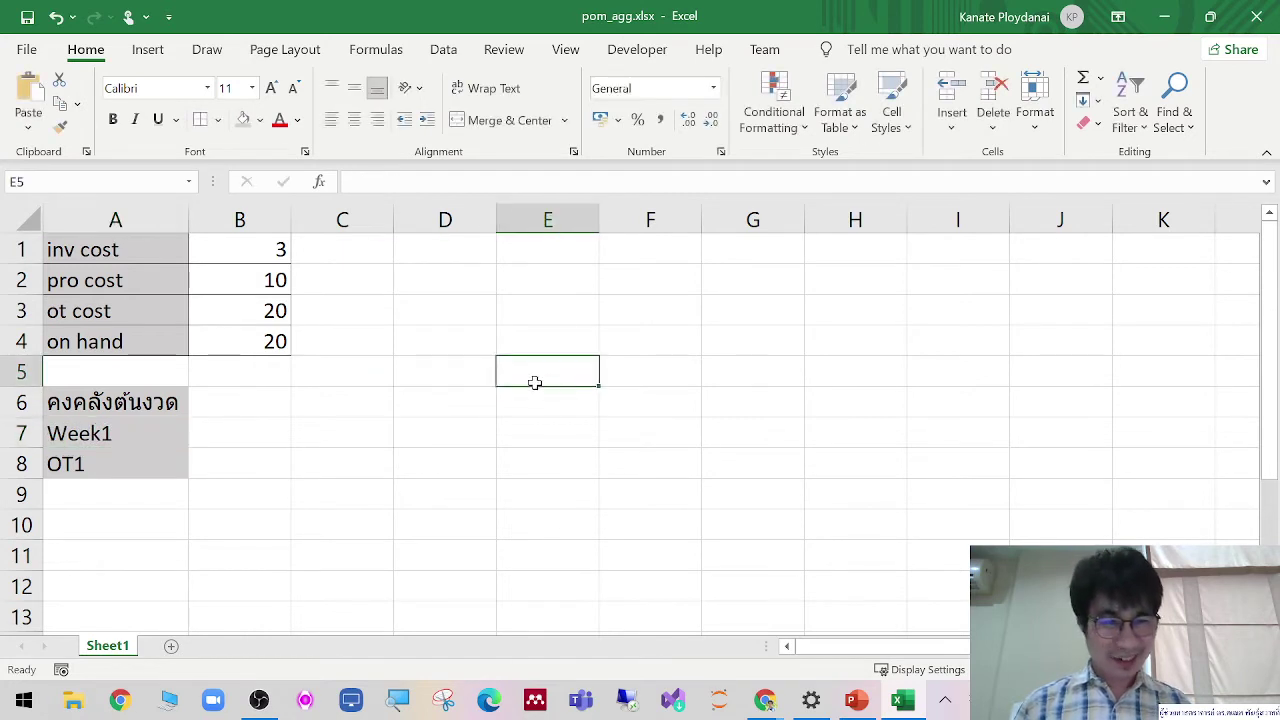
left_click(83, 421)
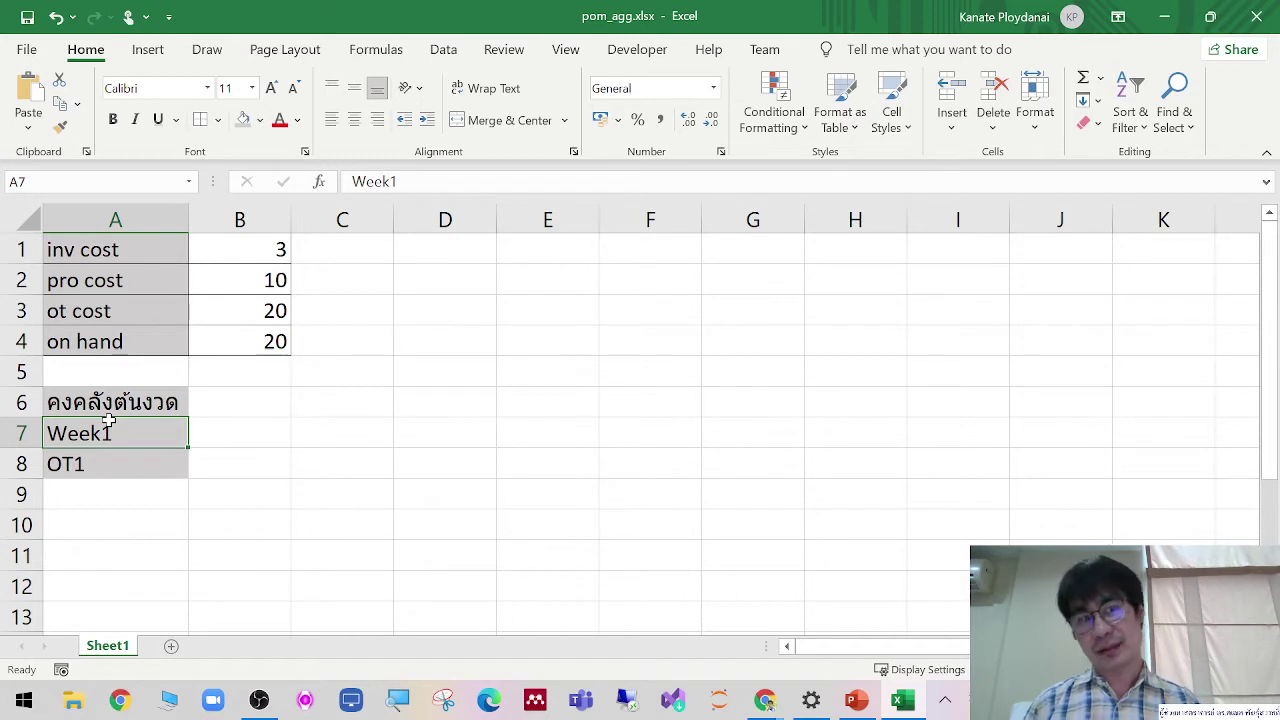
left_click(144, 475)
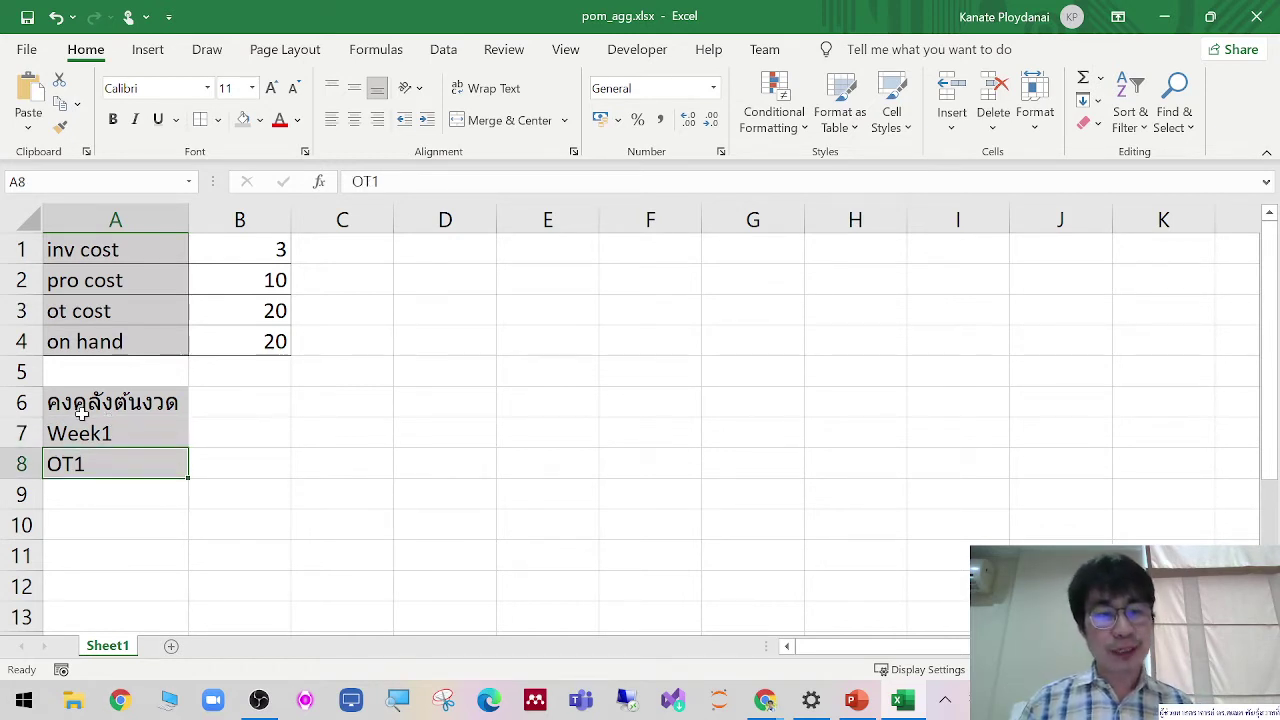
left_click(126, 440)
left_click(123, 462)
left_click(135, 438)
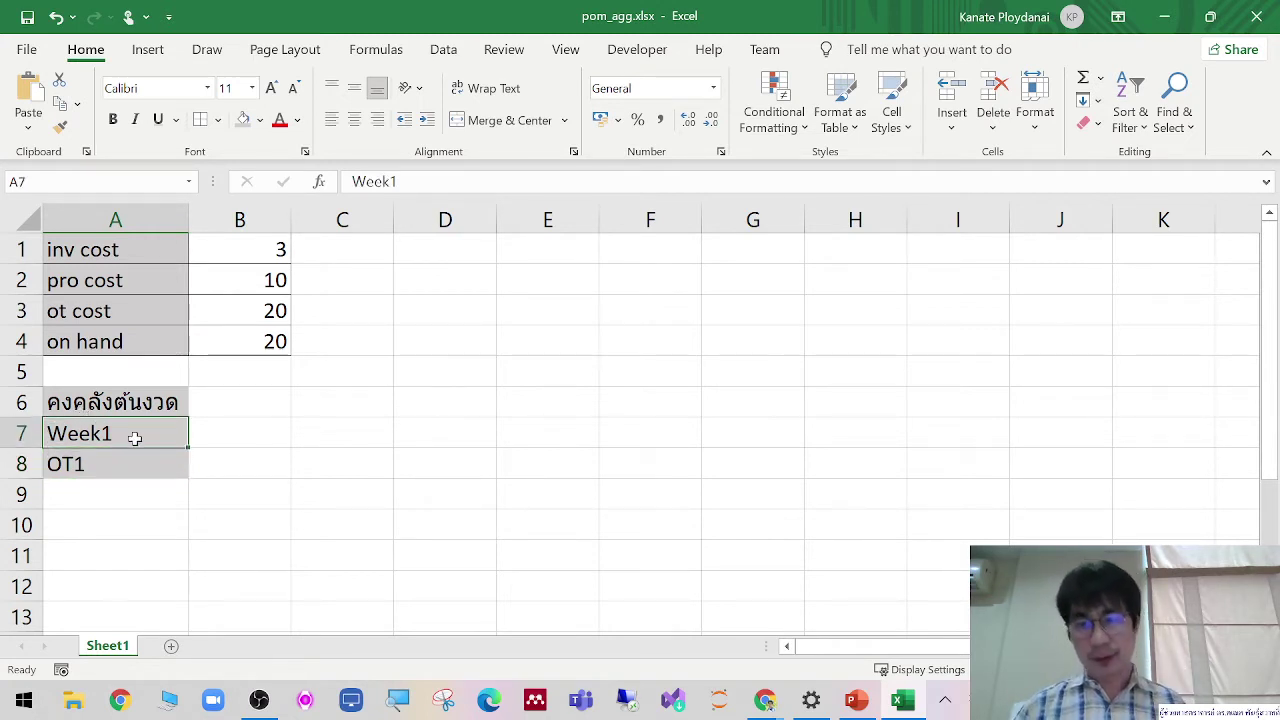
Step: Fill the Week1 and OT1 labels from A7:A8 down to A12 to continue the series through Week3 and OT3
scroll(569, 450, "down", 1)
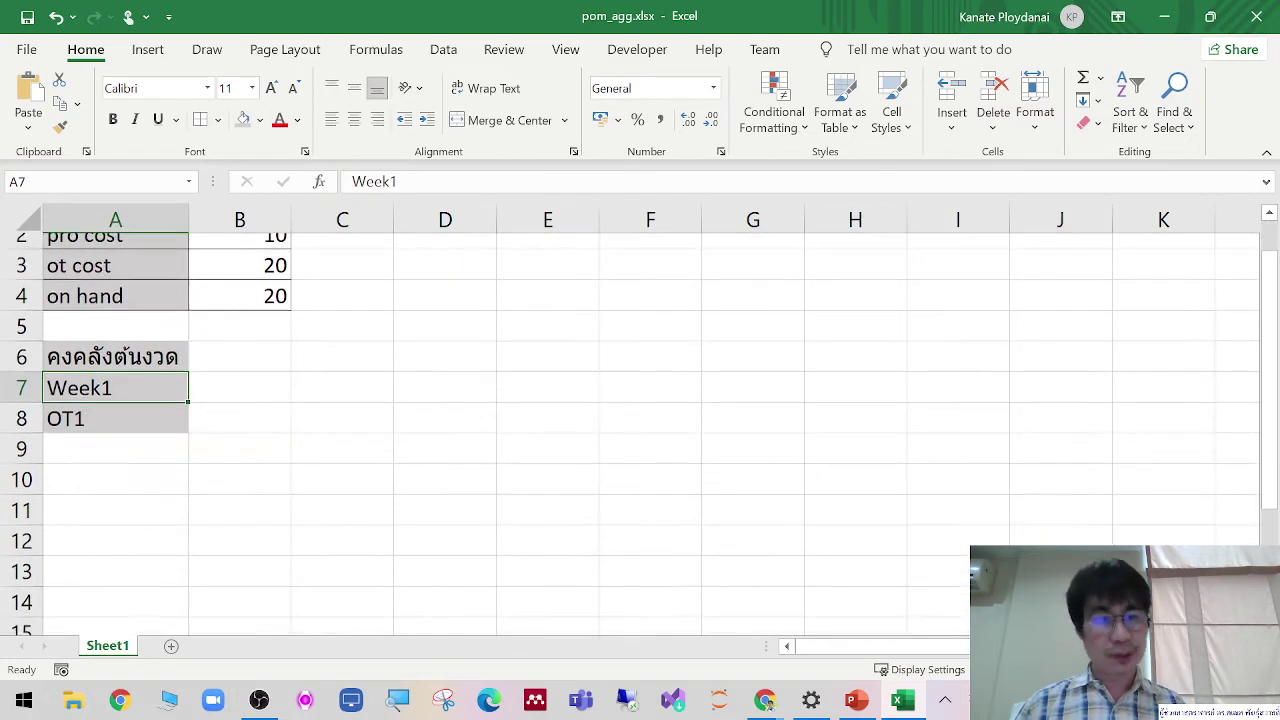
left_click(560, 558)
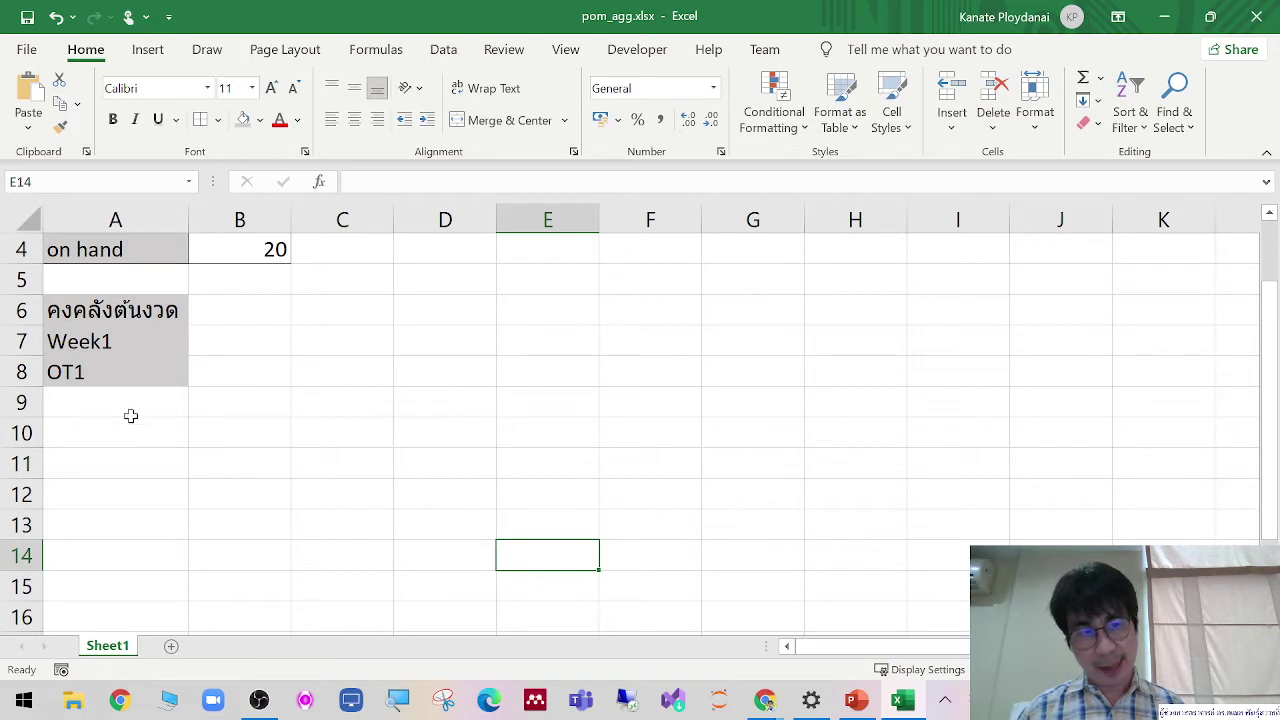
left_click_drag(123, 348, 123, 358)
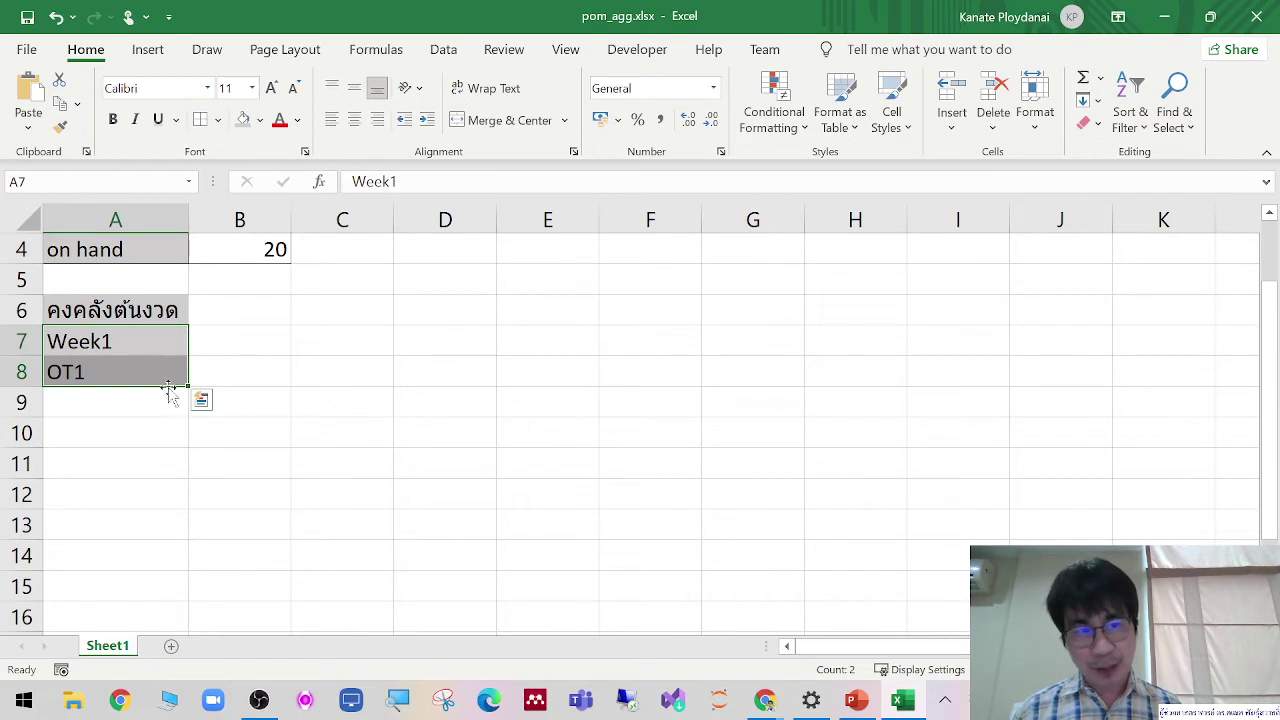
left_click_drag(186, 387, 176, 510)
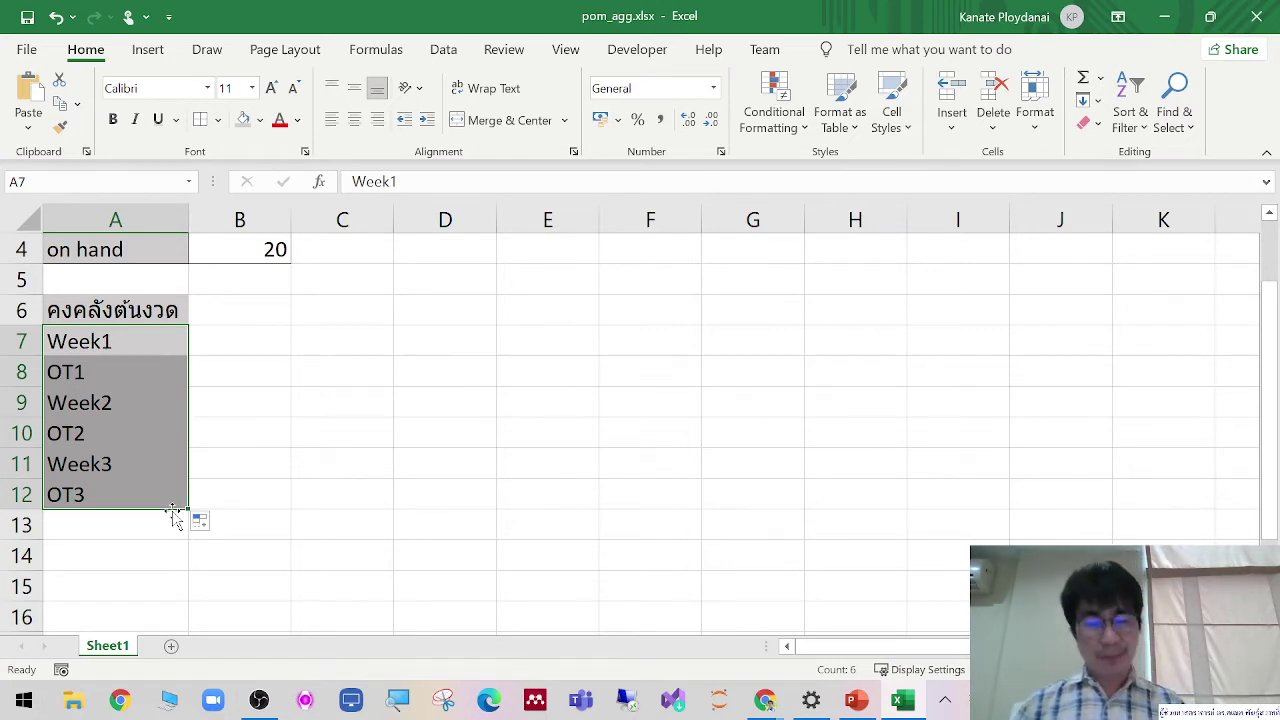
Step: Enter the header "สัปดาห์ที่ 1" in cell B6 and autofit the width of column B
left_click(258, 304)
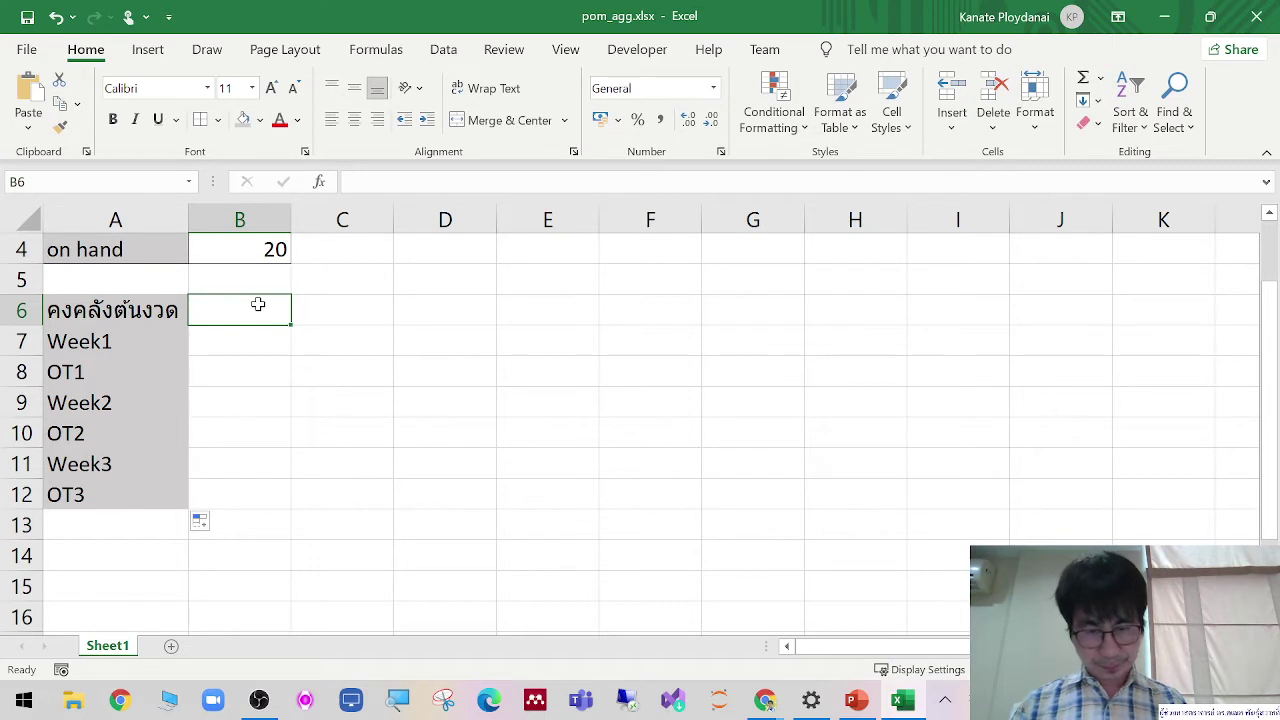
type("ly")
key("BackSpace")
key("BackSpace")
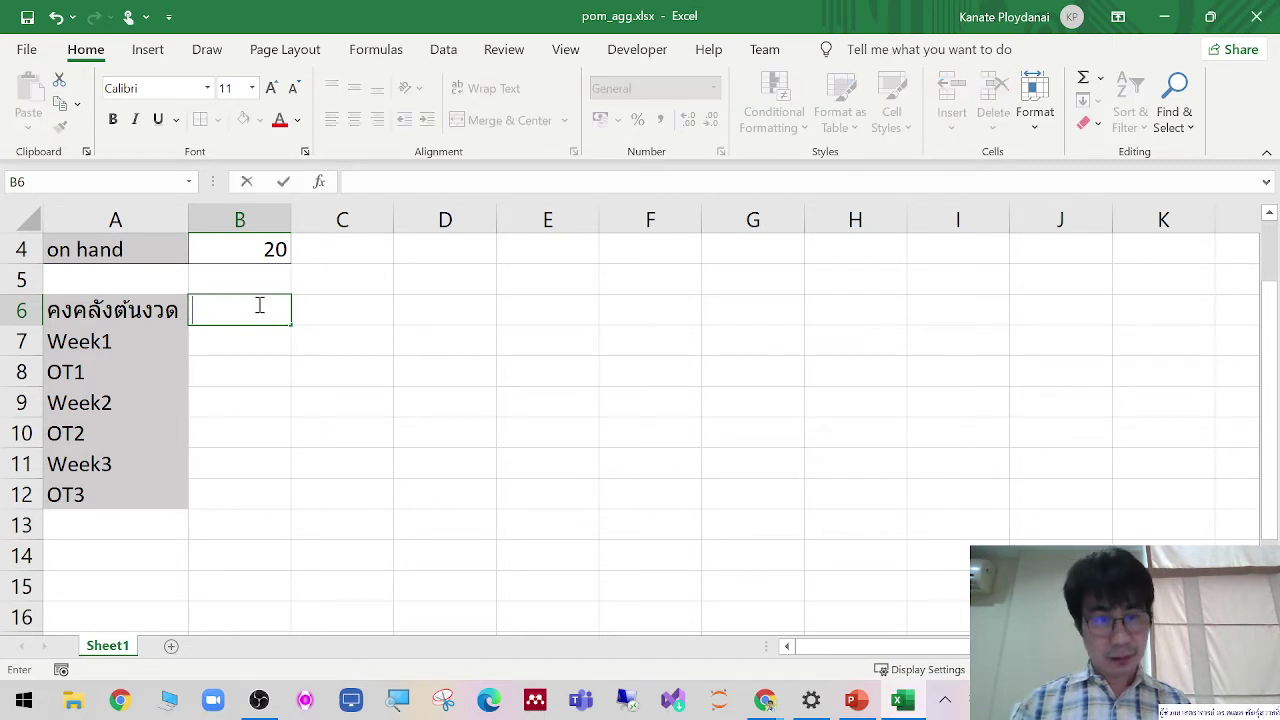
type("สัปดาห")
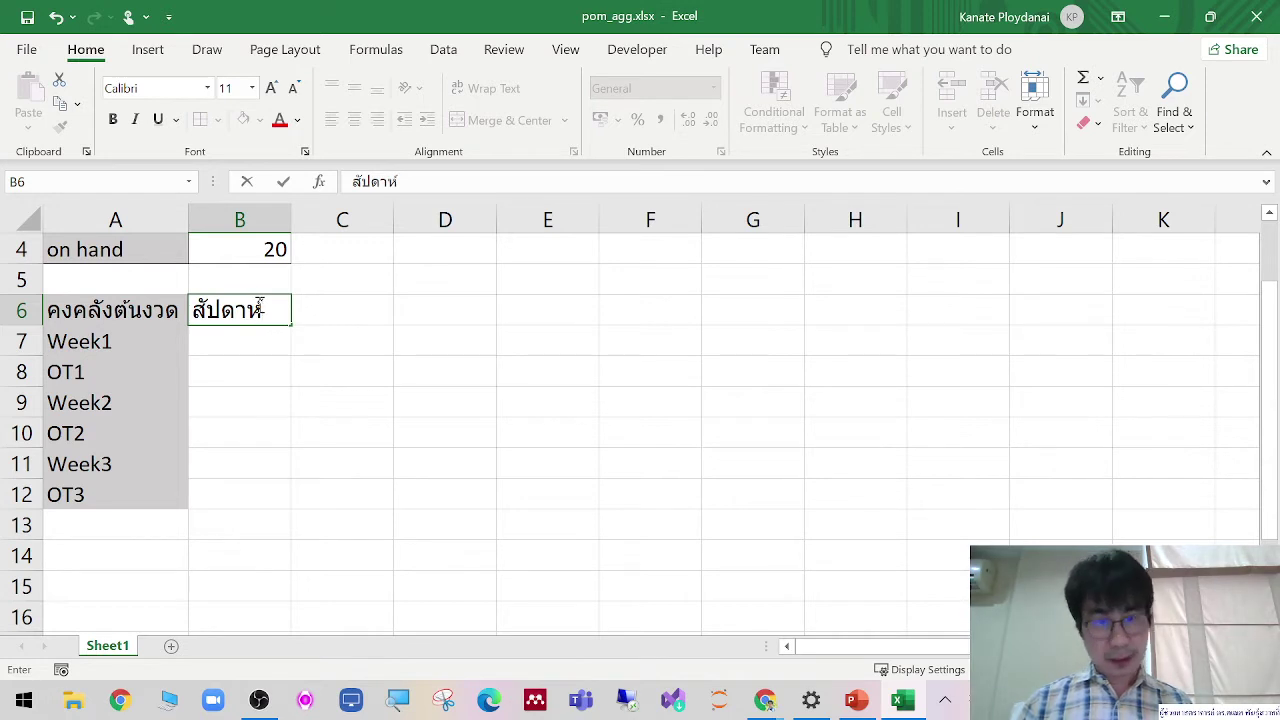
type("์ที่")
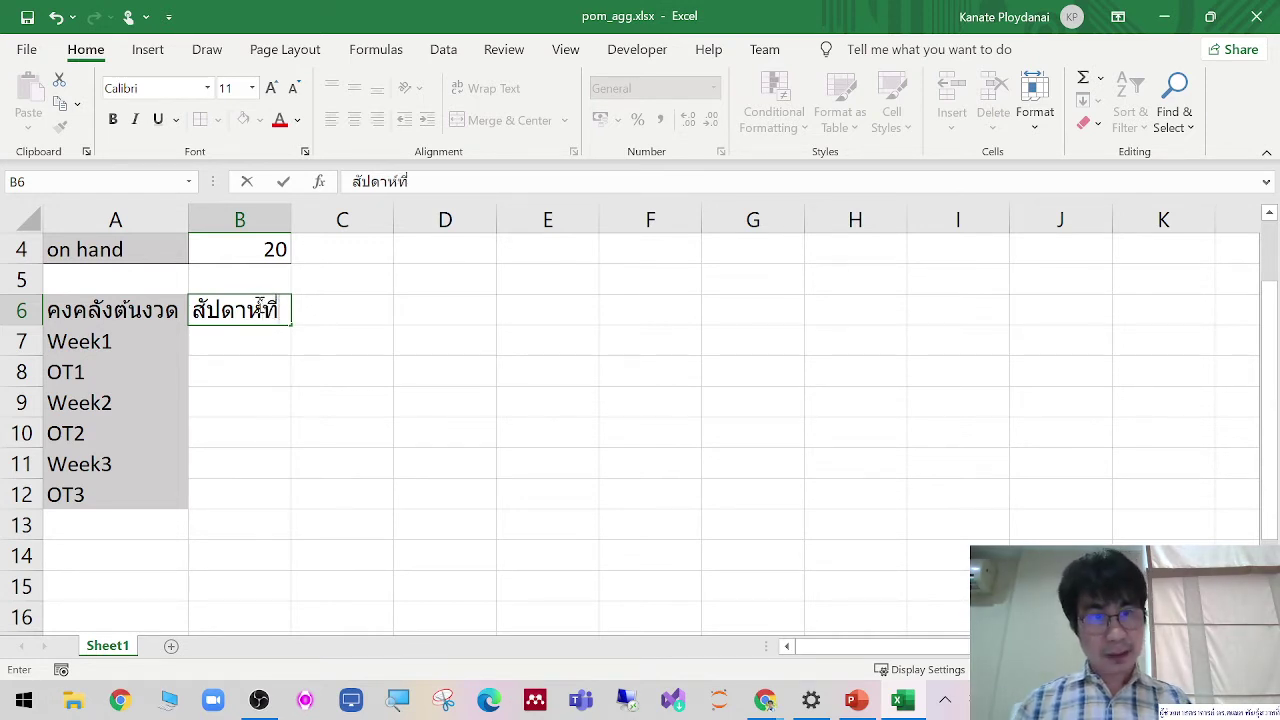
type(" 1")
key("Tab")
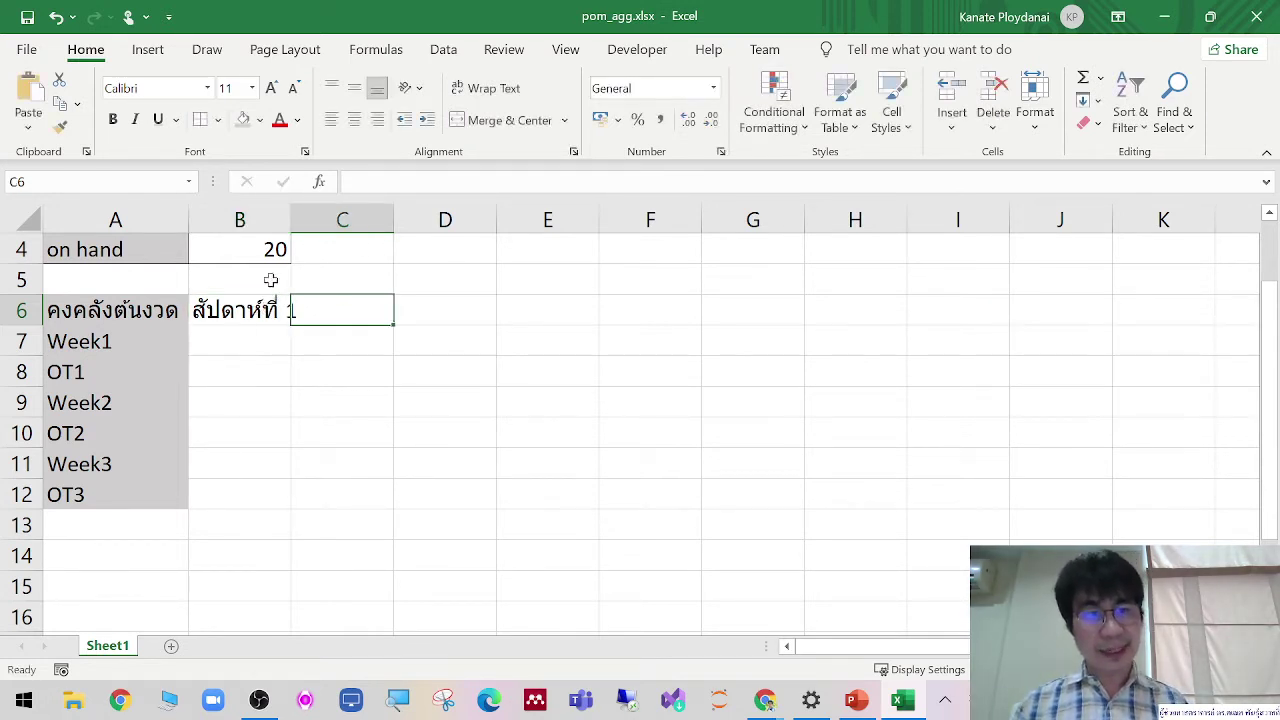
double_click(290, 219)
Step: Fill the week header from B6 across to D6 and autofit the widths of columns C and D
left_click(272, 310)
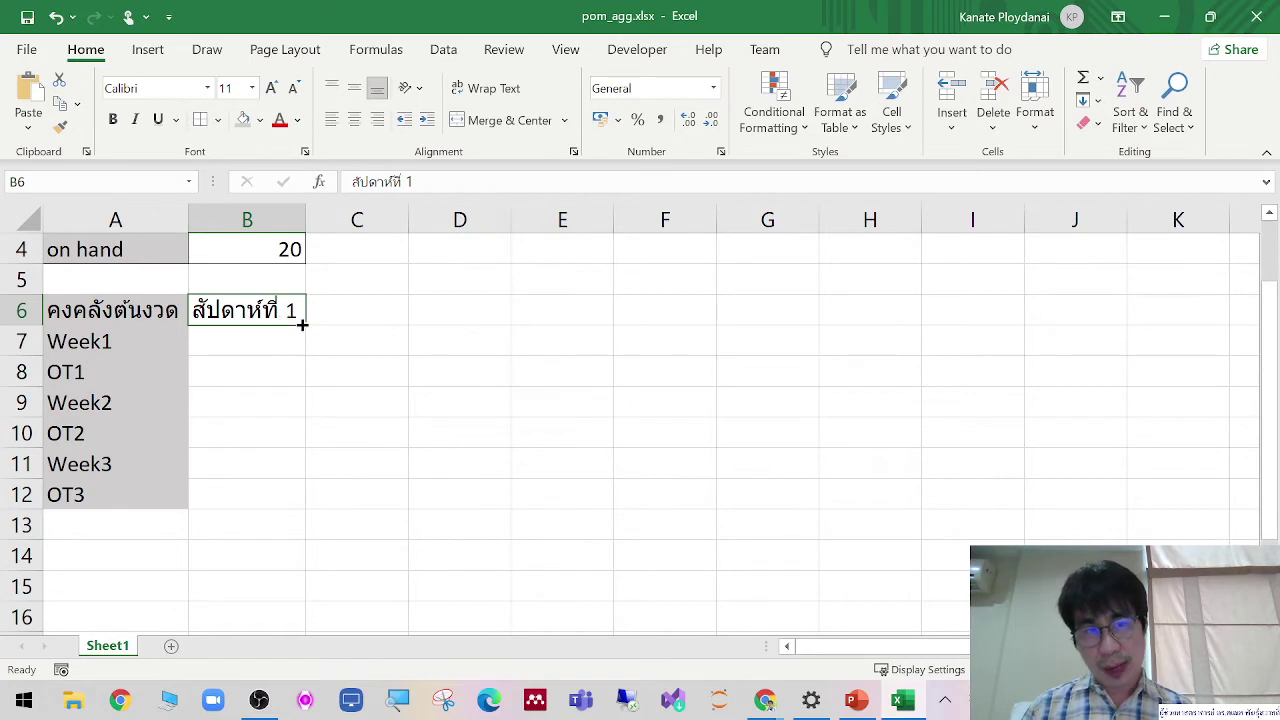
left_click_drag(304, 325, 558, 317)
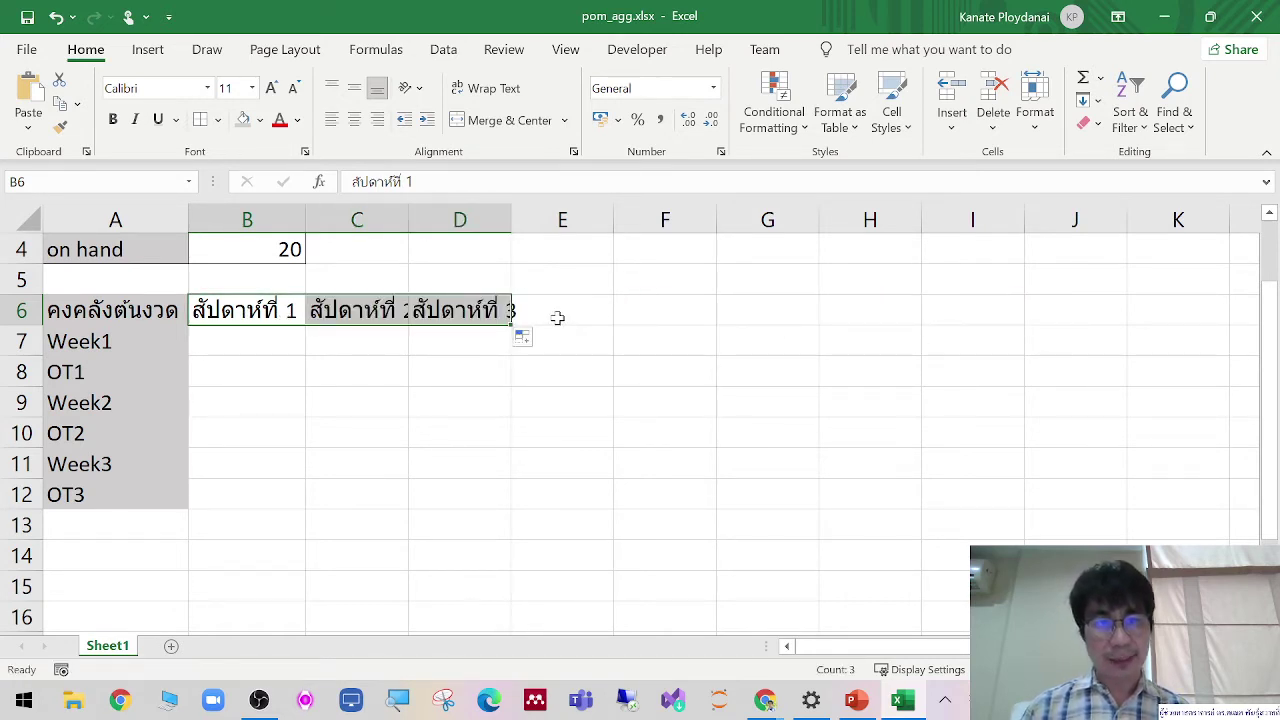
double_click(408, 210)
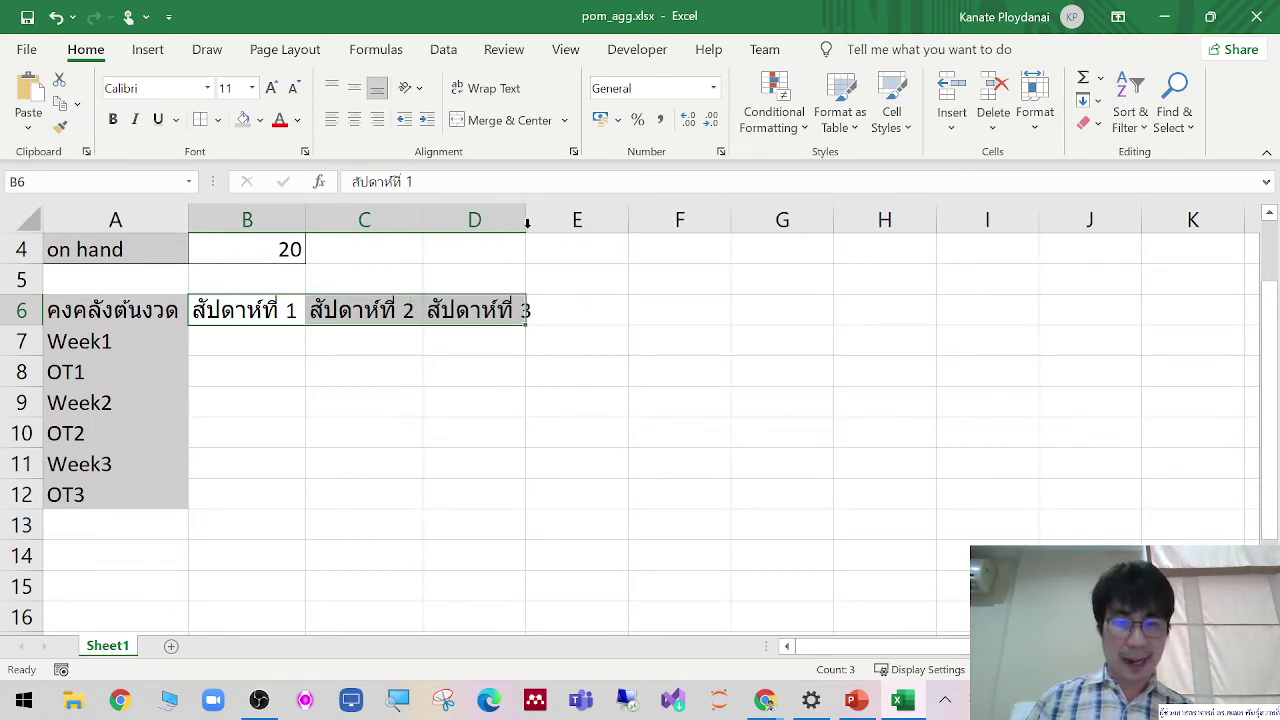
double_click(526, 220)
Step: Apply borders to all cells of the table in A6:D12
left_click_drag(163, 312, 489, 491)
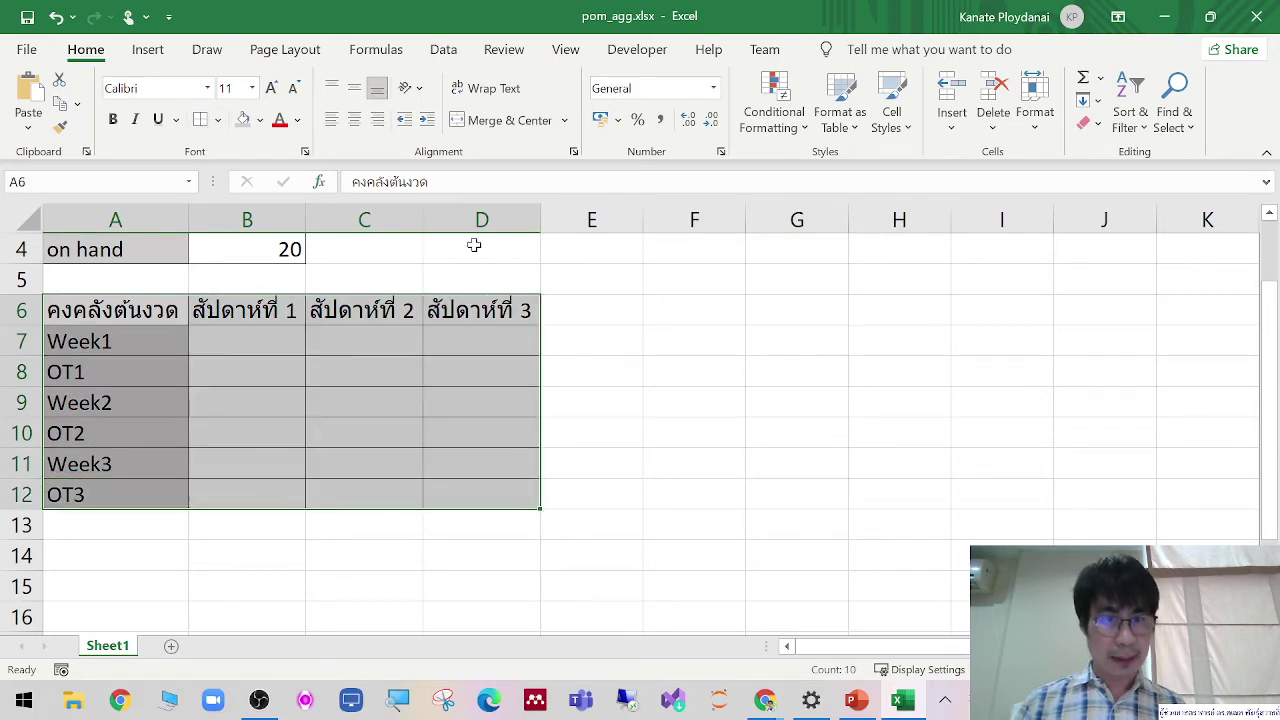
scroll(855, 413, "up", 1)
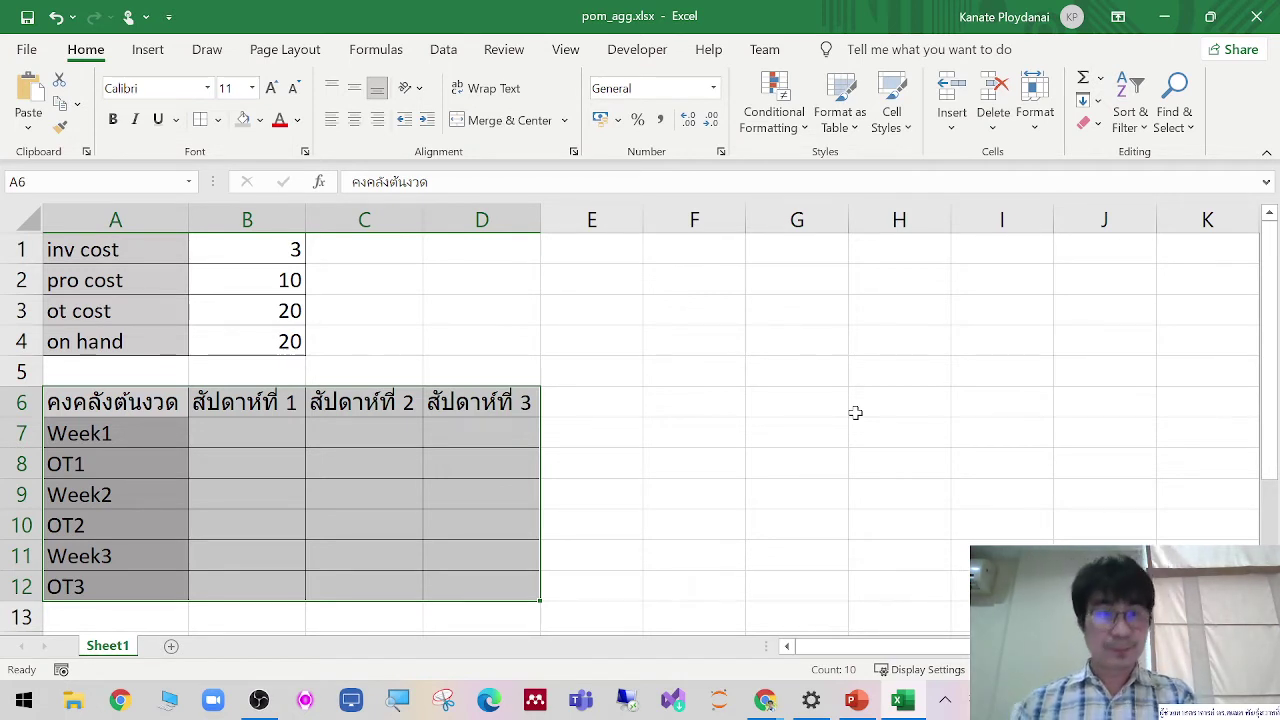
left_click(911, 563)
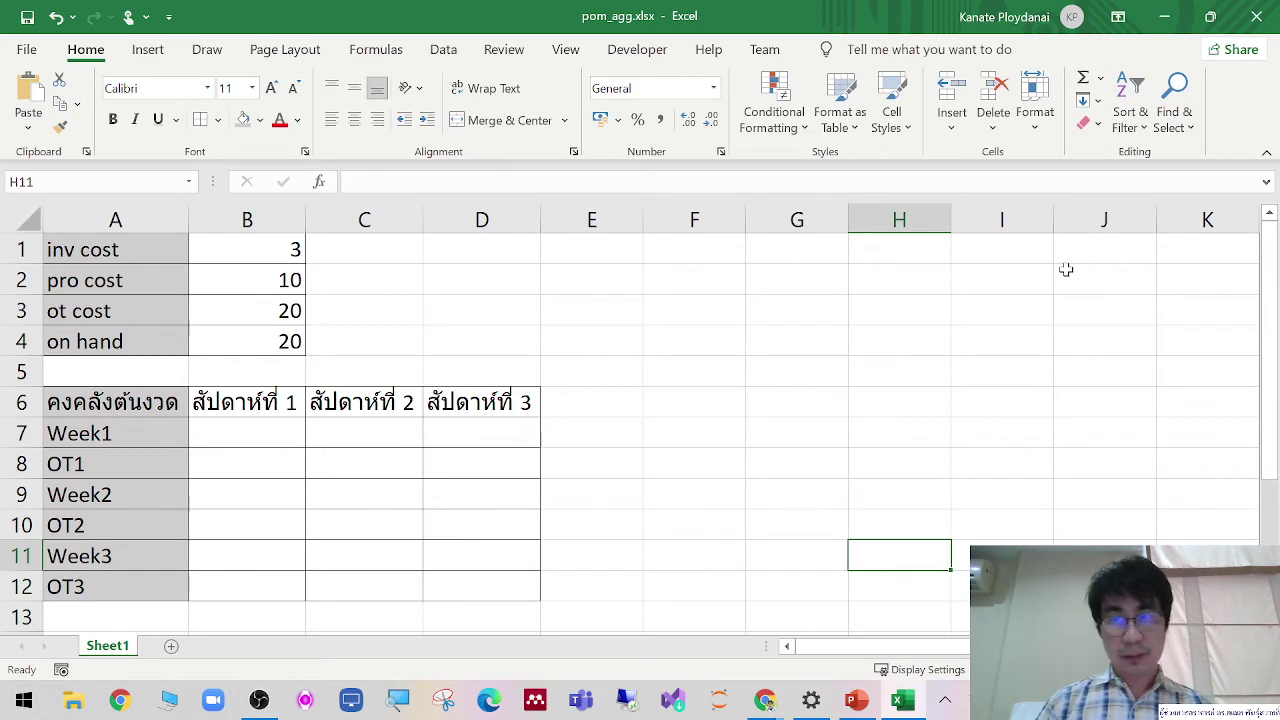
Step: Collapse the ribbon so that only its tabs are shown
left_click(1119, 20)
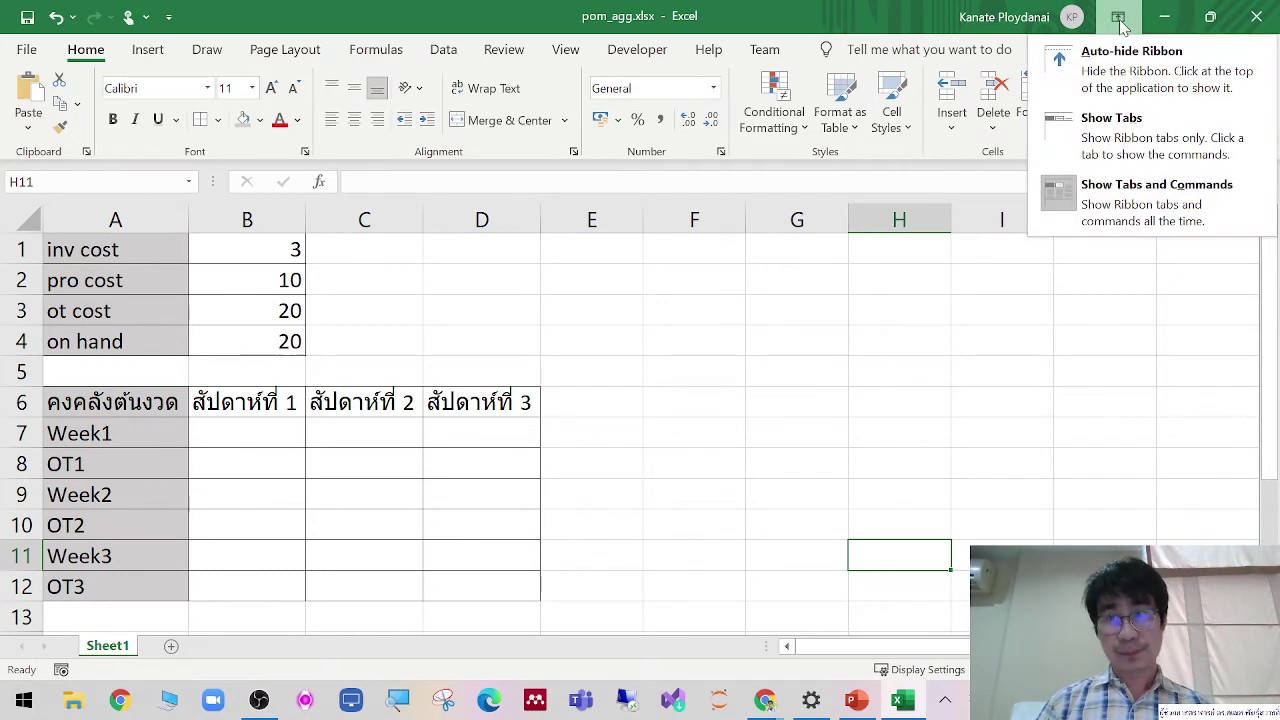
left_click(1140, 140)
left_click(1071, 306)
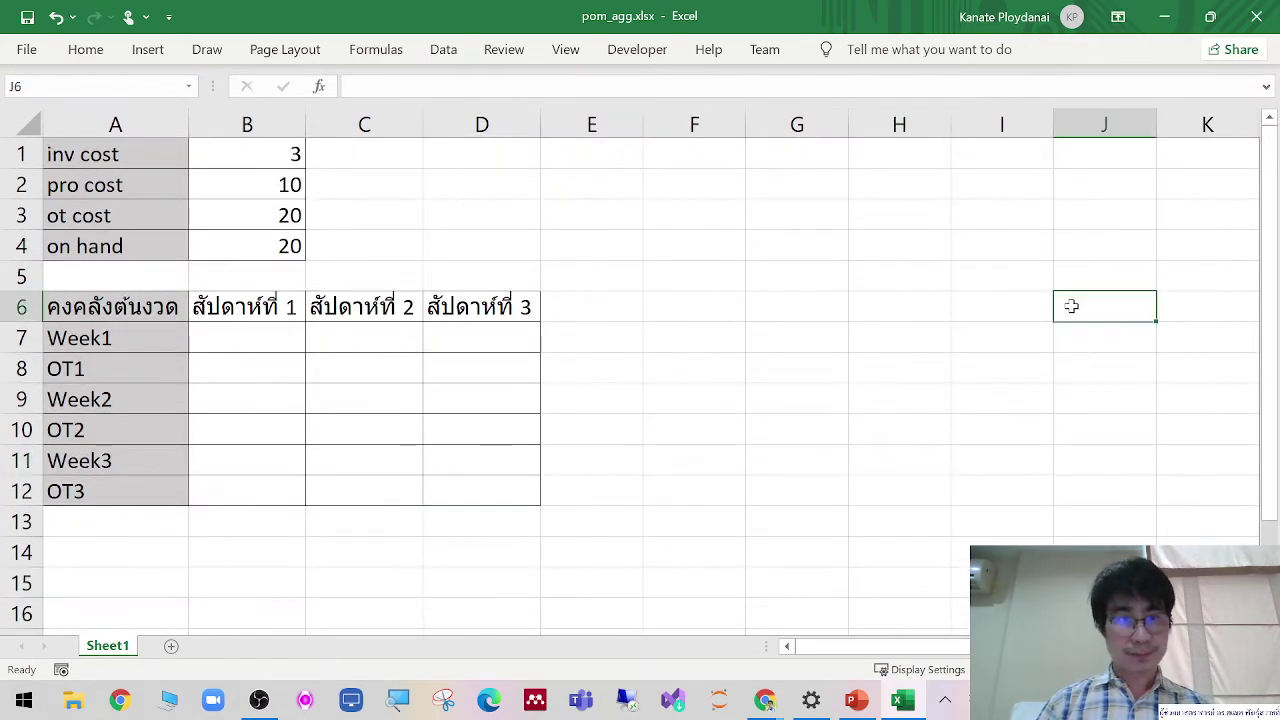
left_click(809, 318)
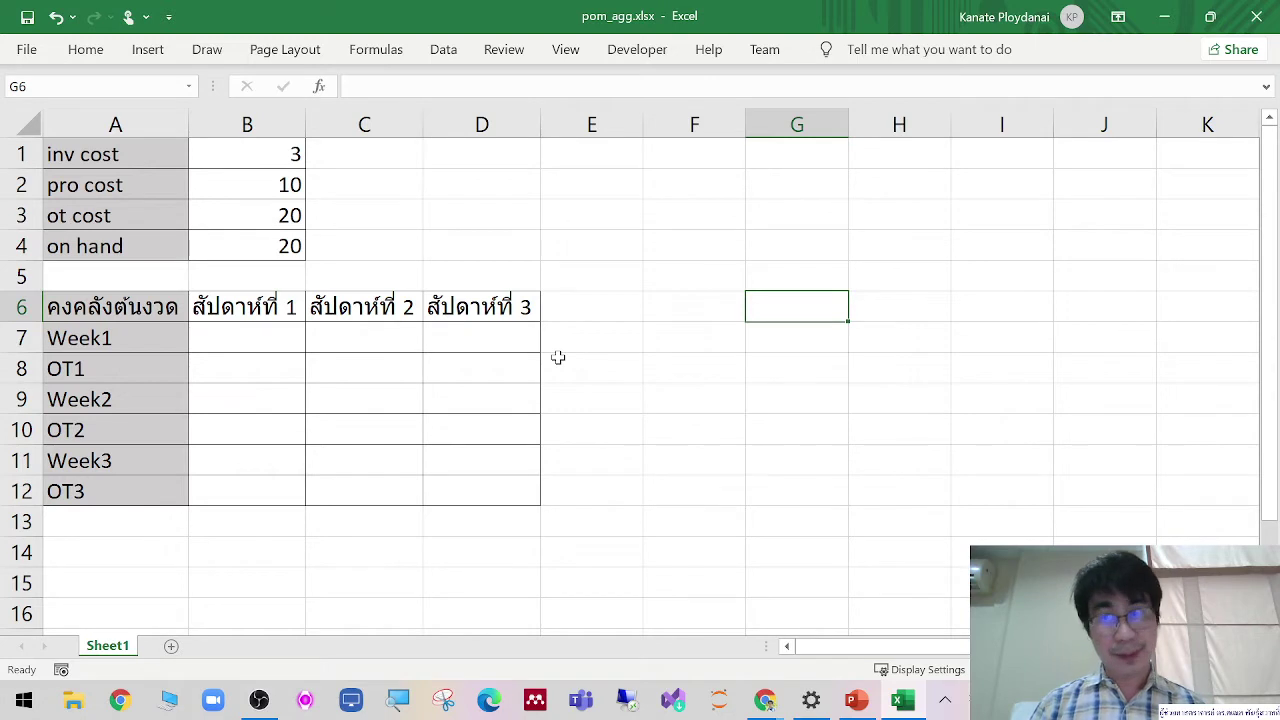
Step: Move the table in A6:D12 down one row to A7:D13
left_click_drag(112, 308, 463, 500)
left_click_drag(471, 291, 471, 337)
left_click(703, 355)
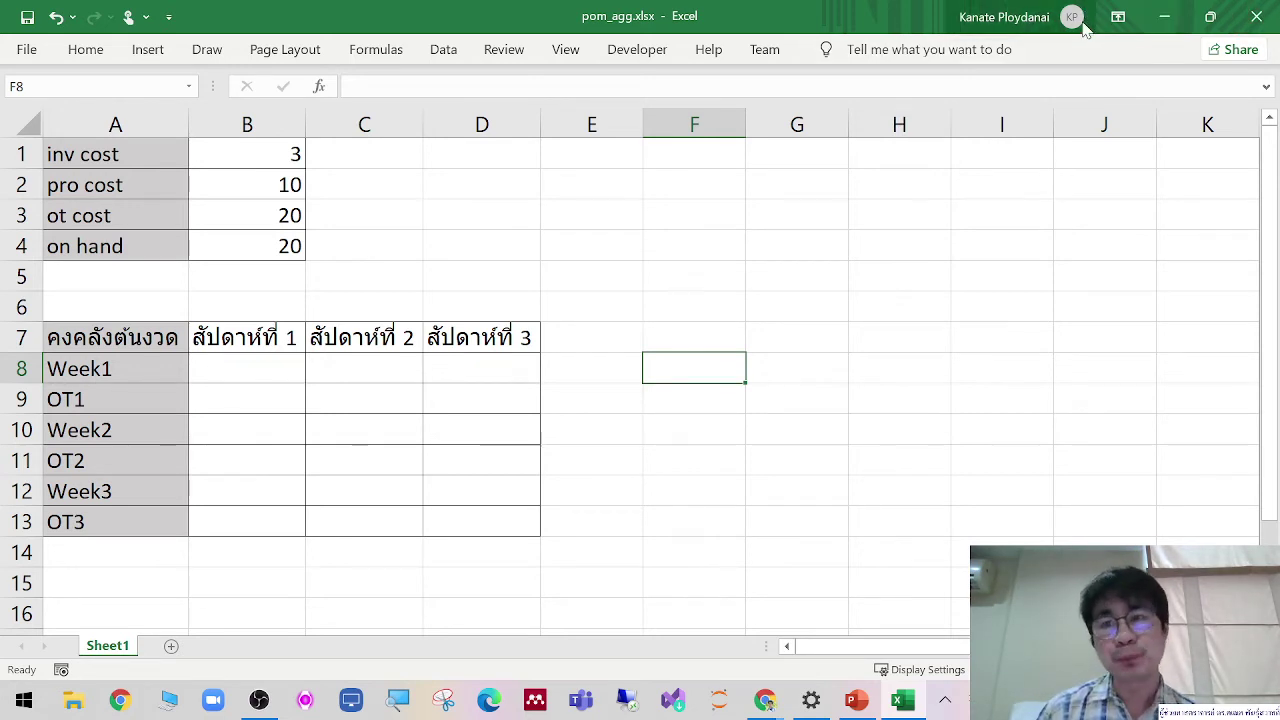
Step: Set the ribbon display to show both tabs and commands
left_click(1118, 17)
left_click(1112, 135)
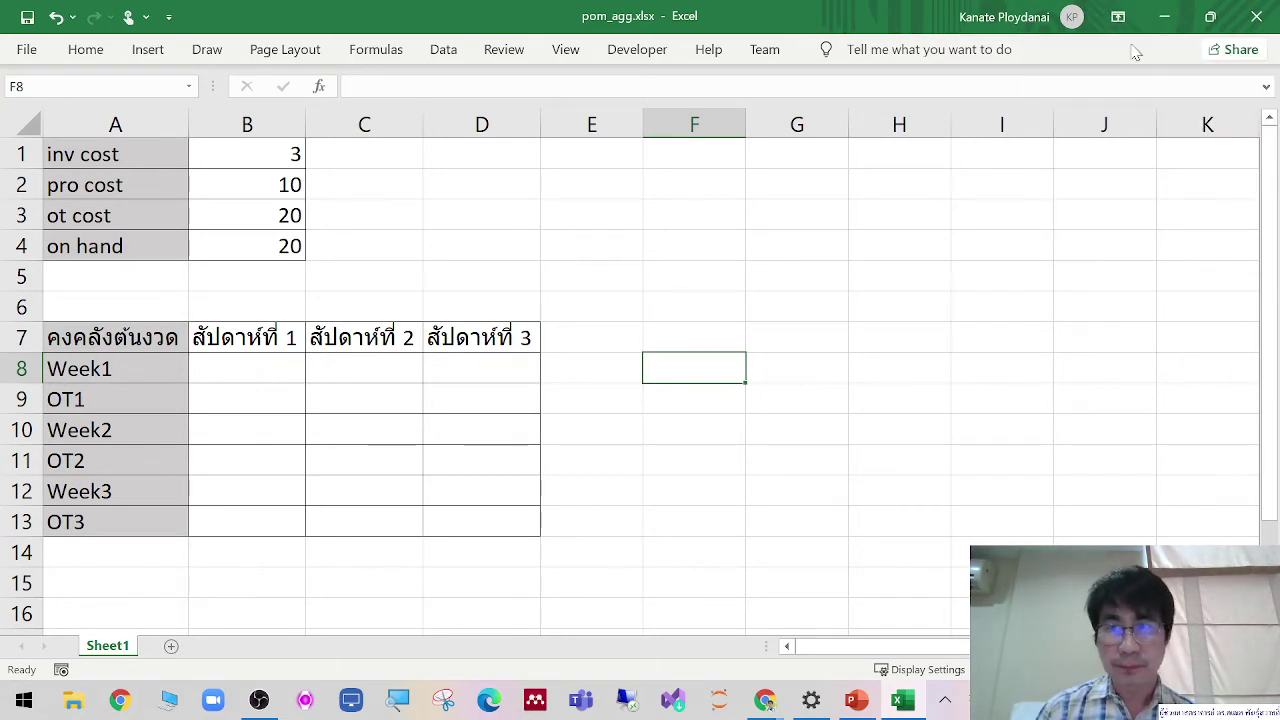
left_click(1118, 17)
left_click(1157, 193)
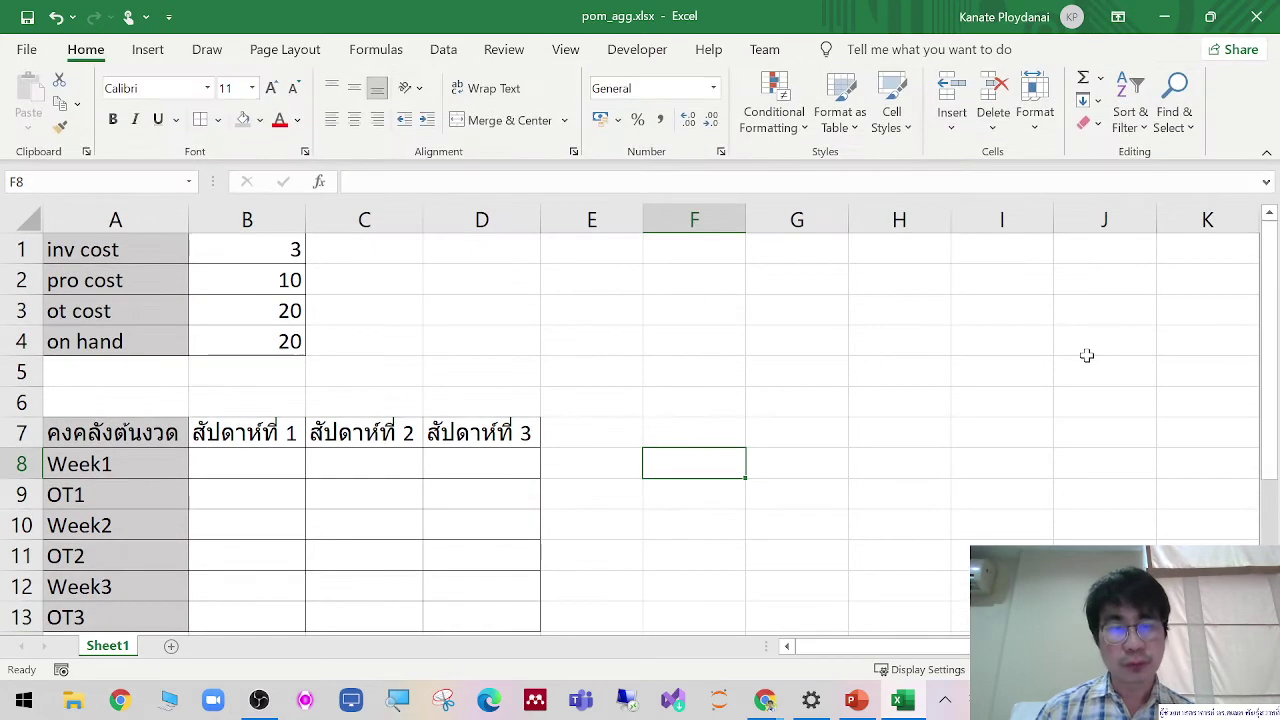
Step: Fill the week header cells B7:D7 with the same grey as the row labels
left_click_drag(286, 440, 458, 433)
left_click(242, 119)
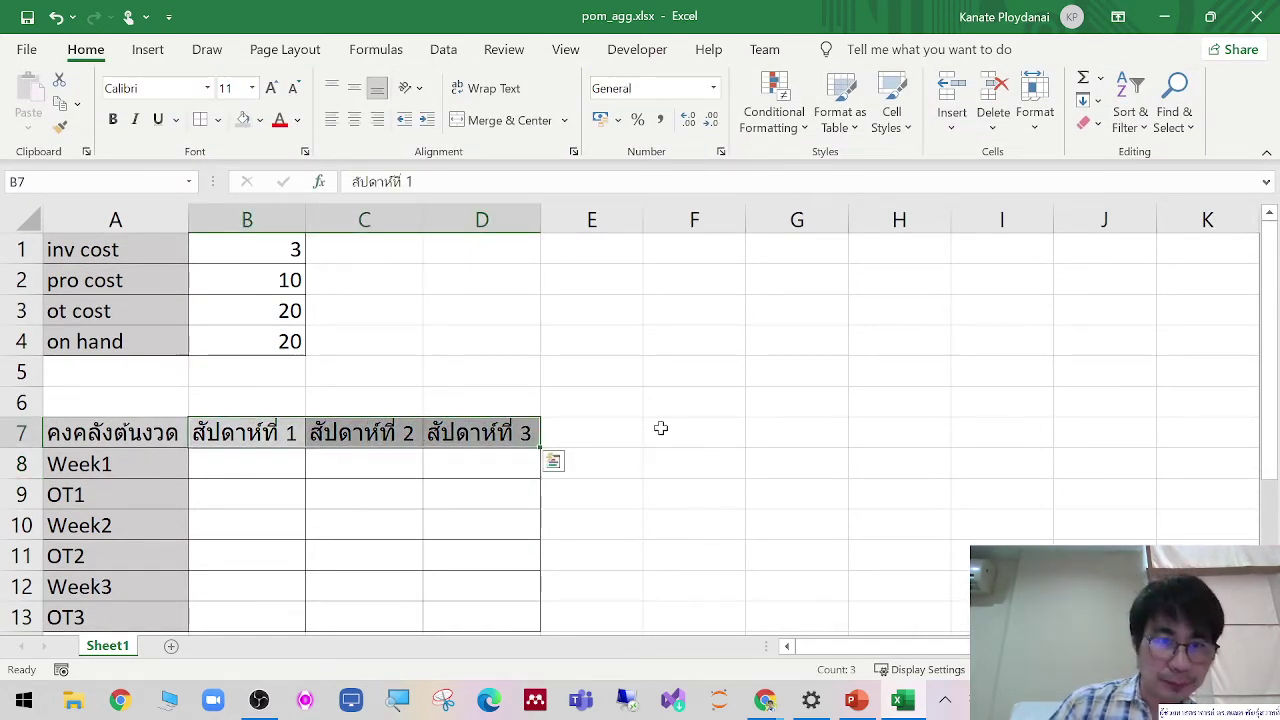
left_click(664, 429)
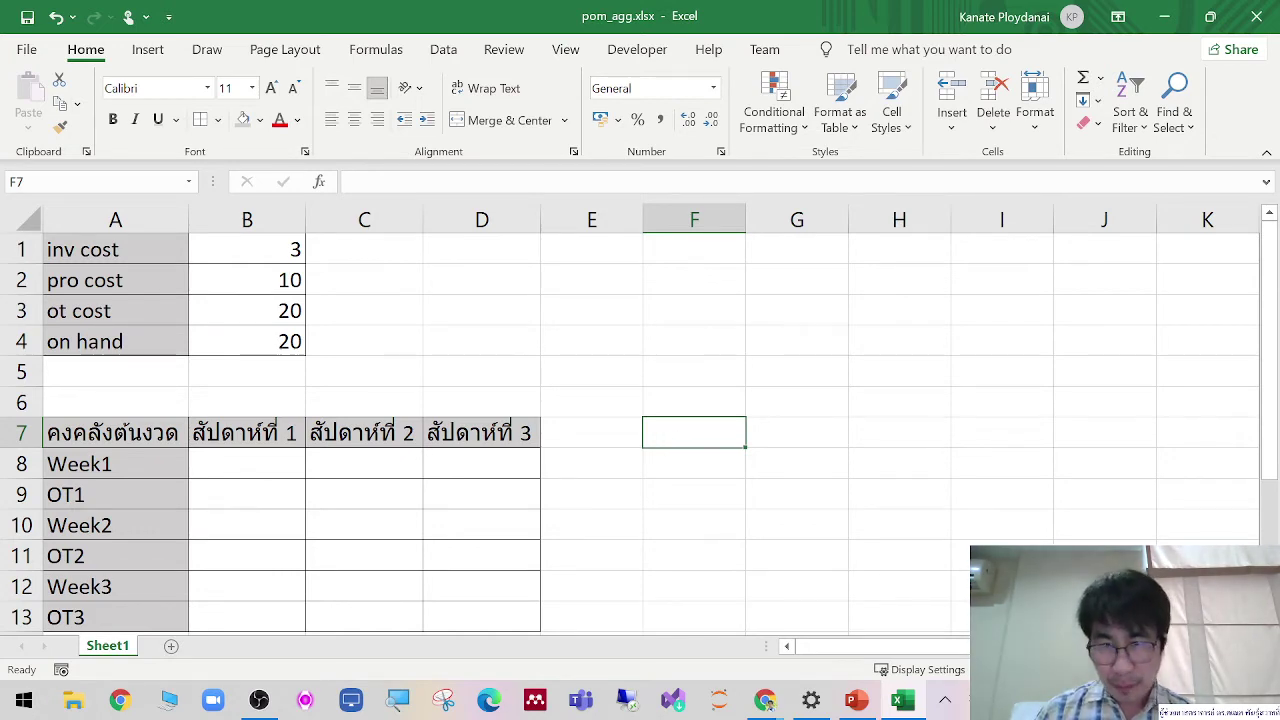
Step: Enter 0 in cell B8, the Week1 row under สัปดาห์ที่ 1
scroll(640, 420, "down", 2)
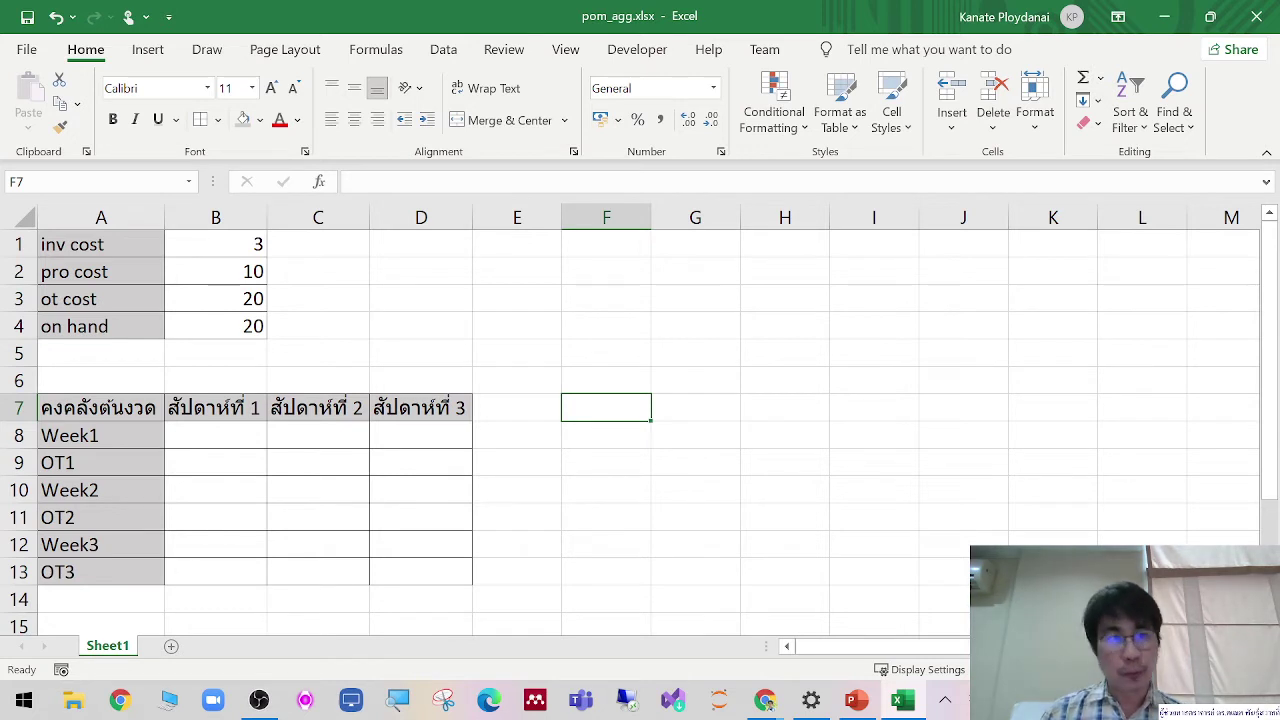
left_click(222, 428)
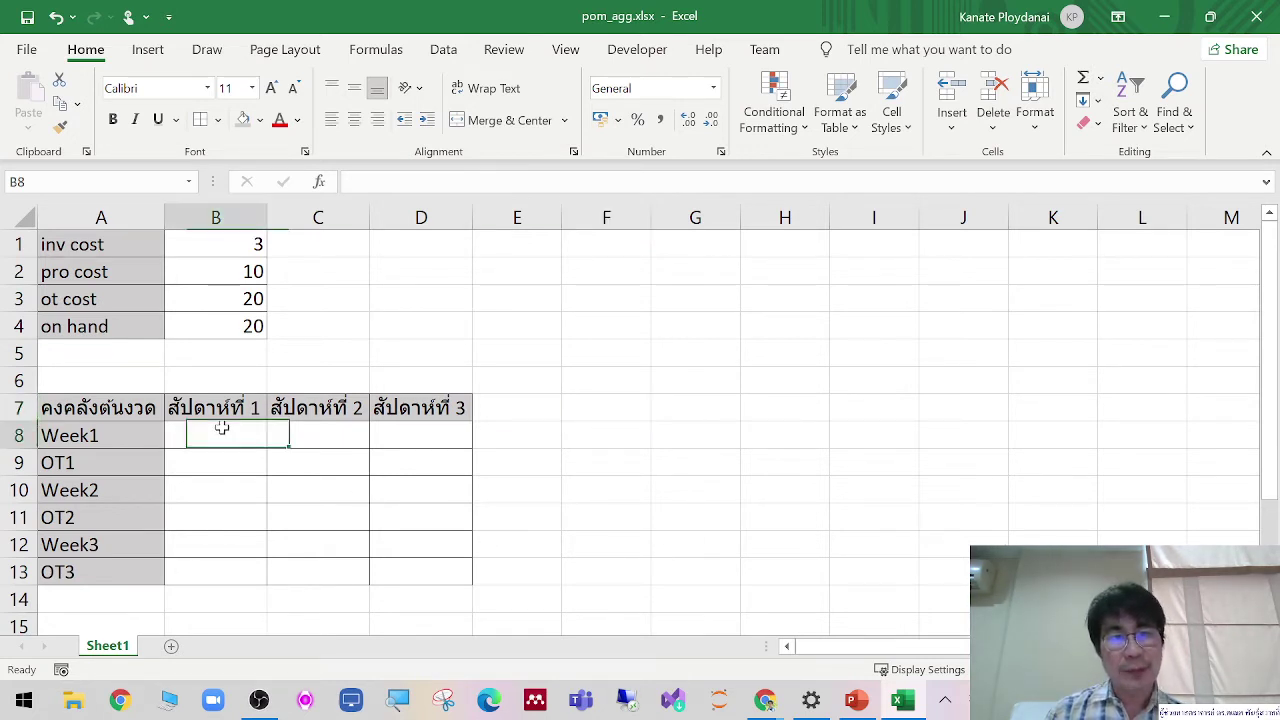
type("=")
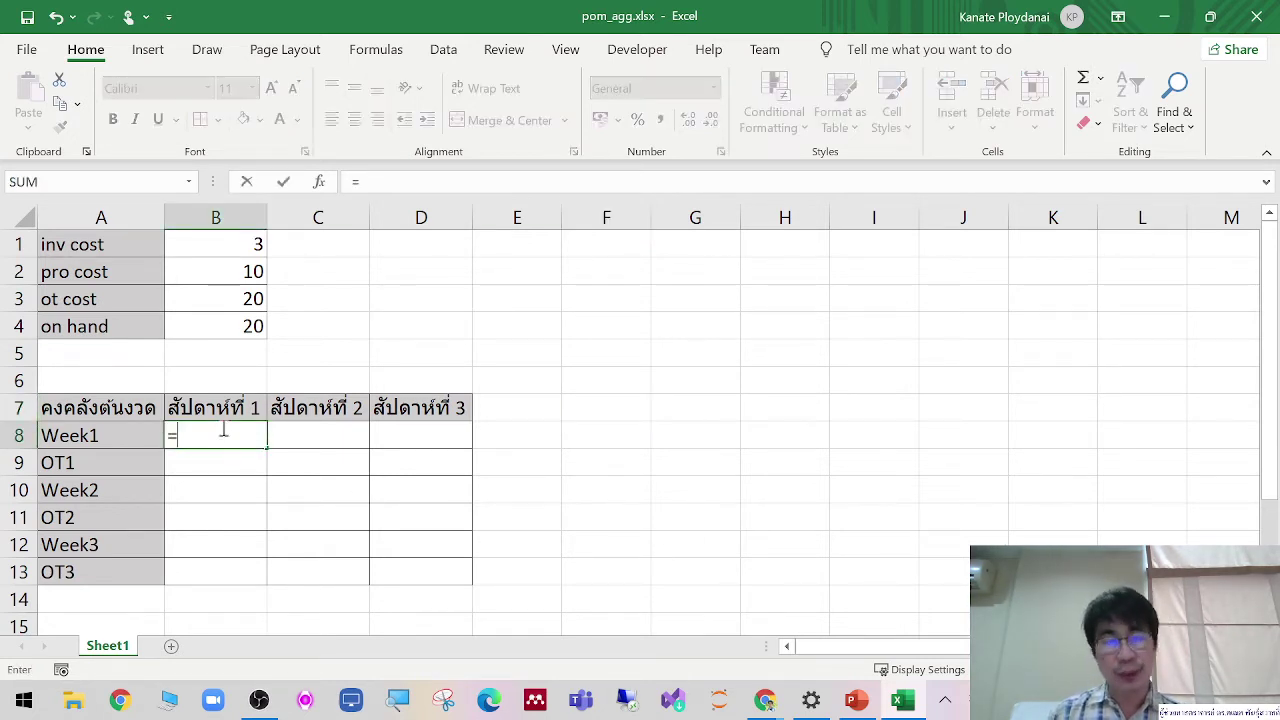
key("BackSpace")
type("0")
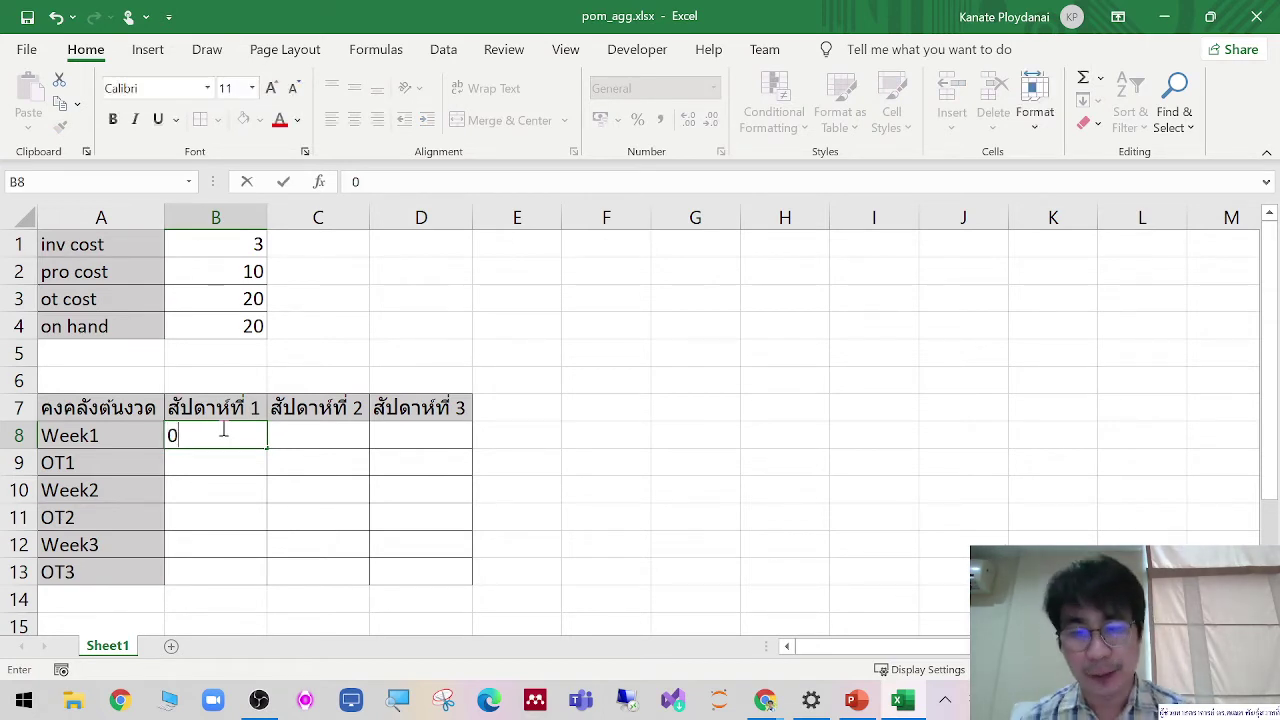
left_click(980, 517)
left_click(247, 440)
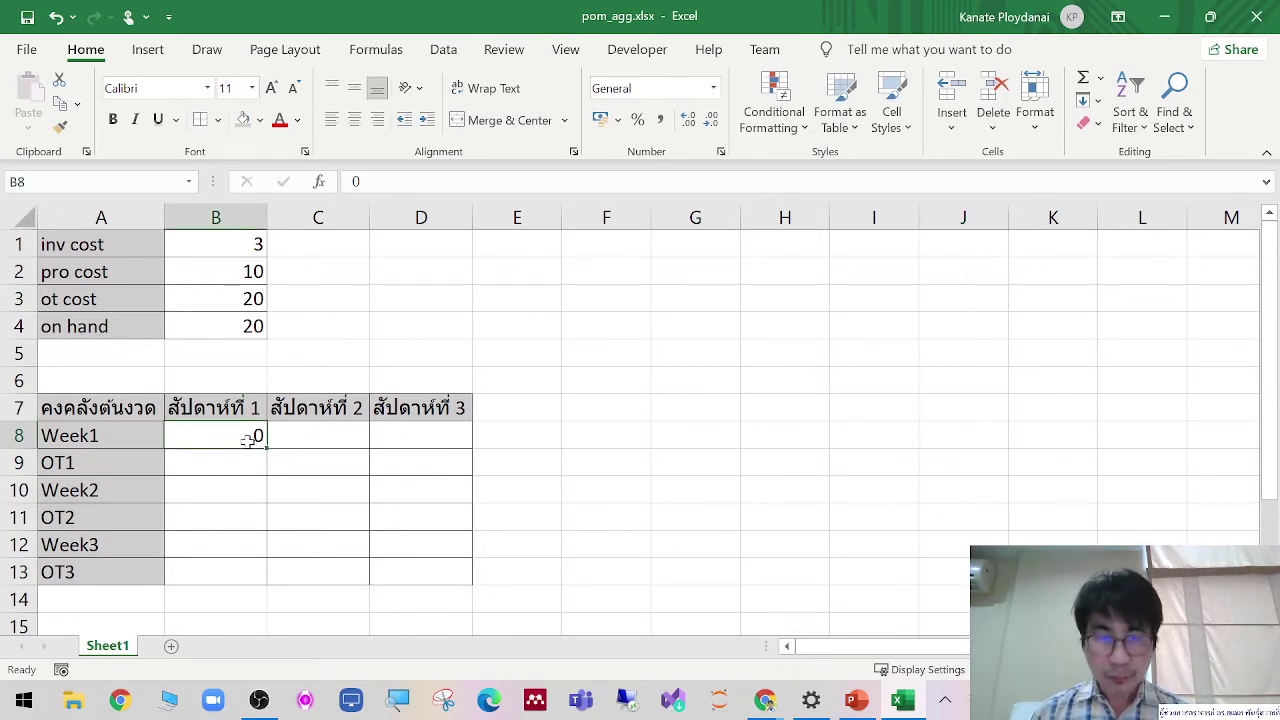
Step: Enter the formula =B2 in cell B9, the OT1 row under สัปดาห์ที่ 1
left_click(247, 466)
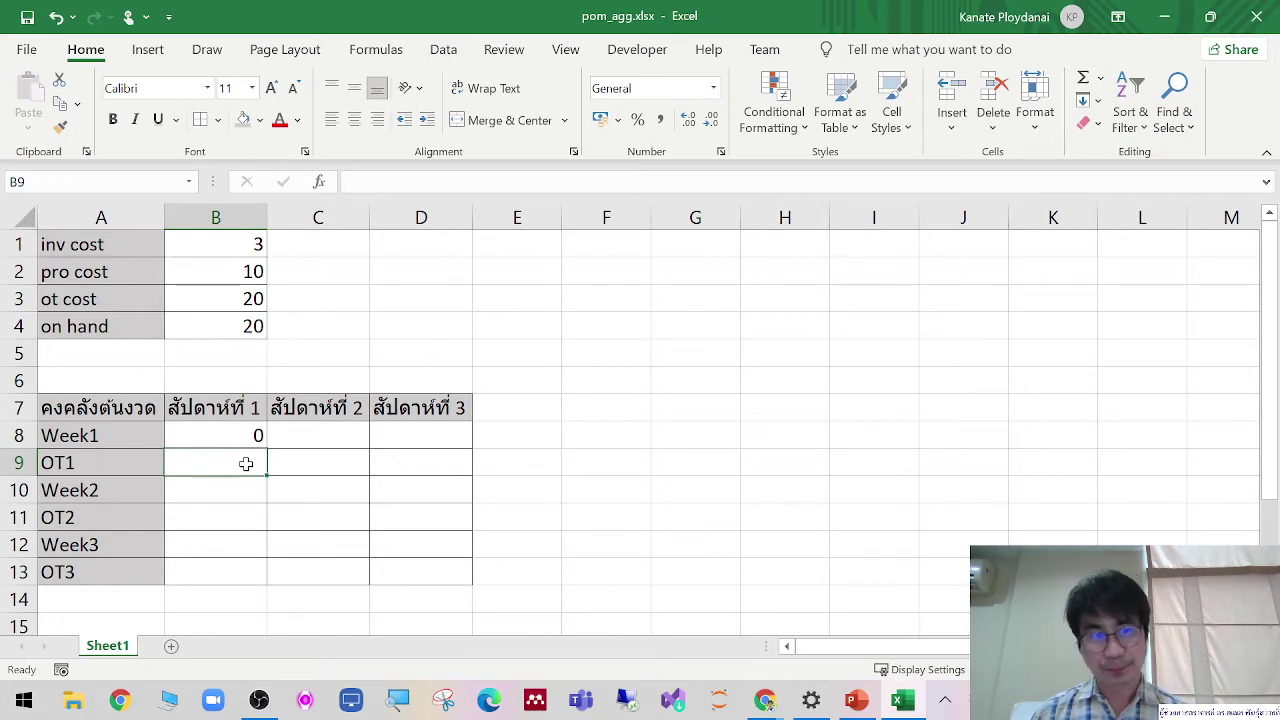
type("=")
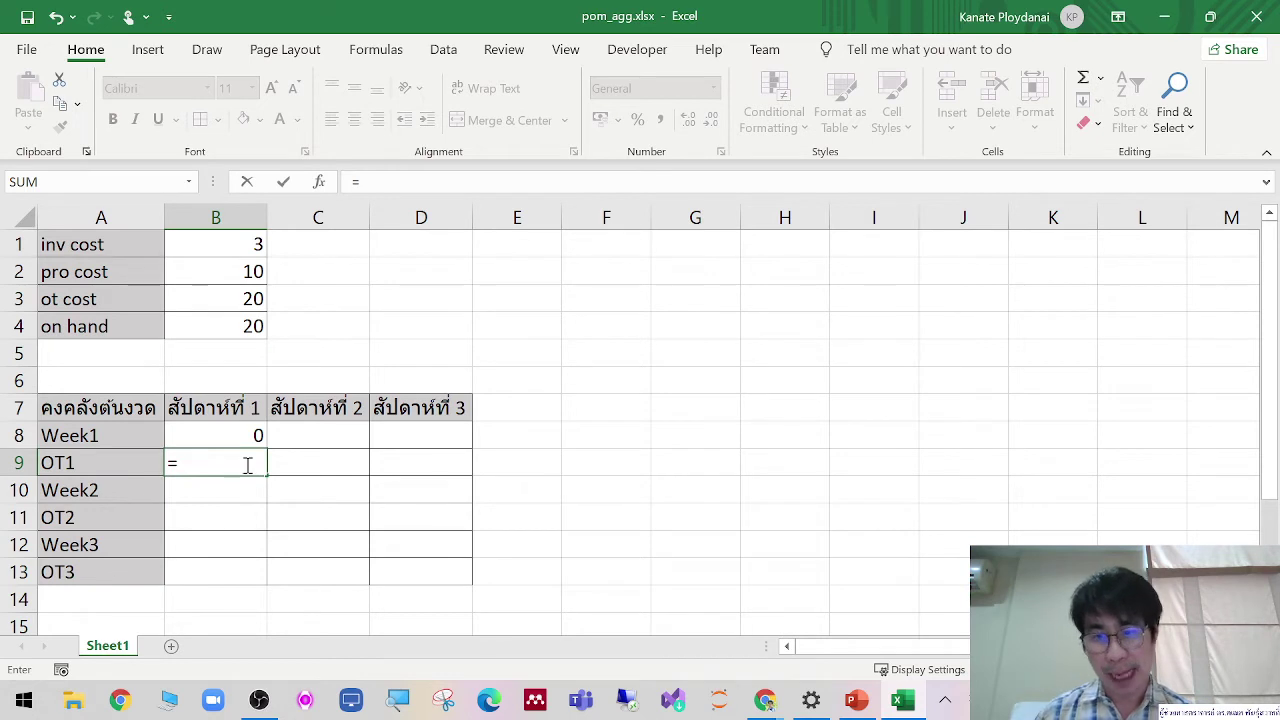
left_click(224, 274)
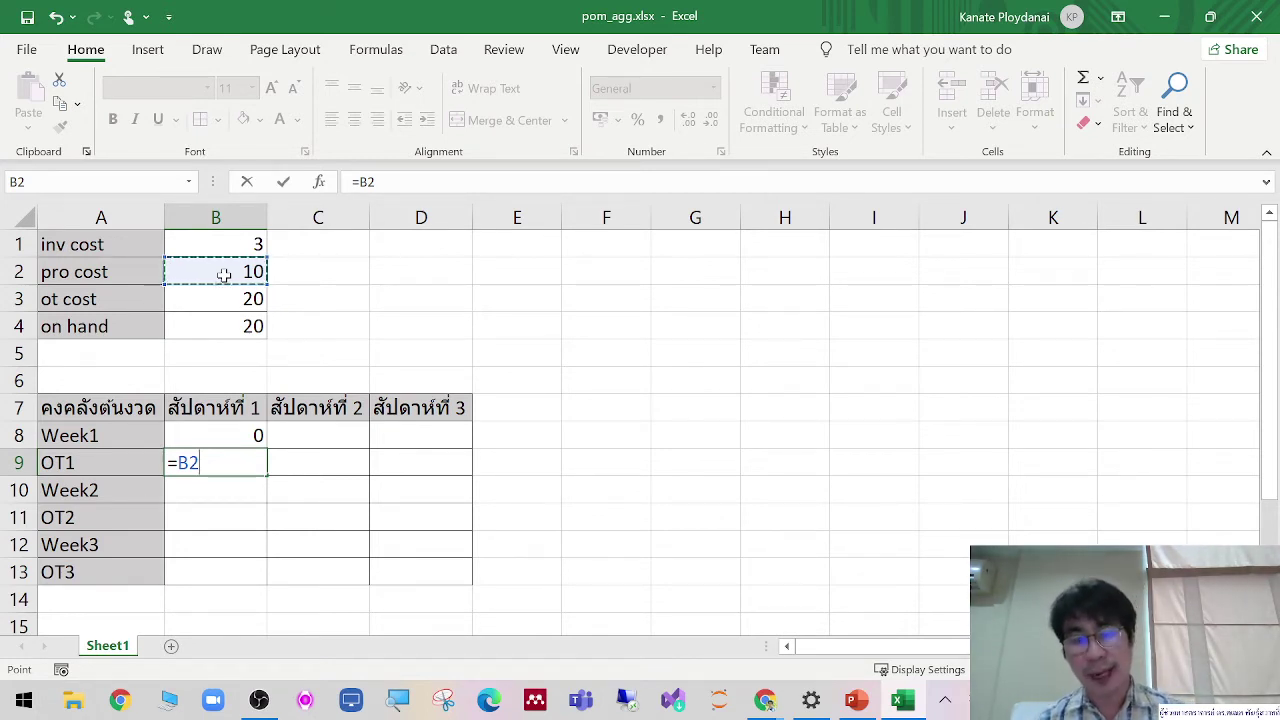
key("Tab")
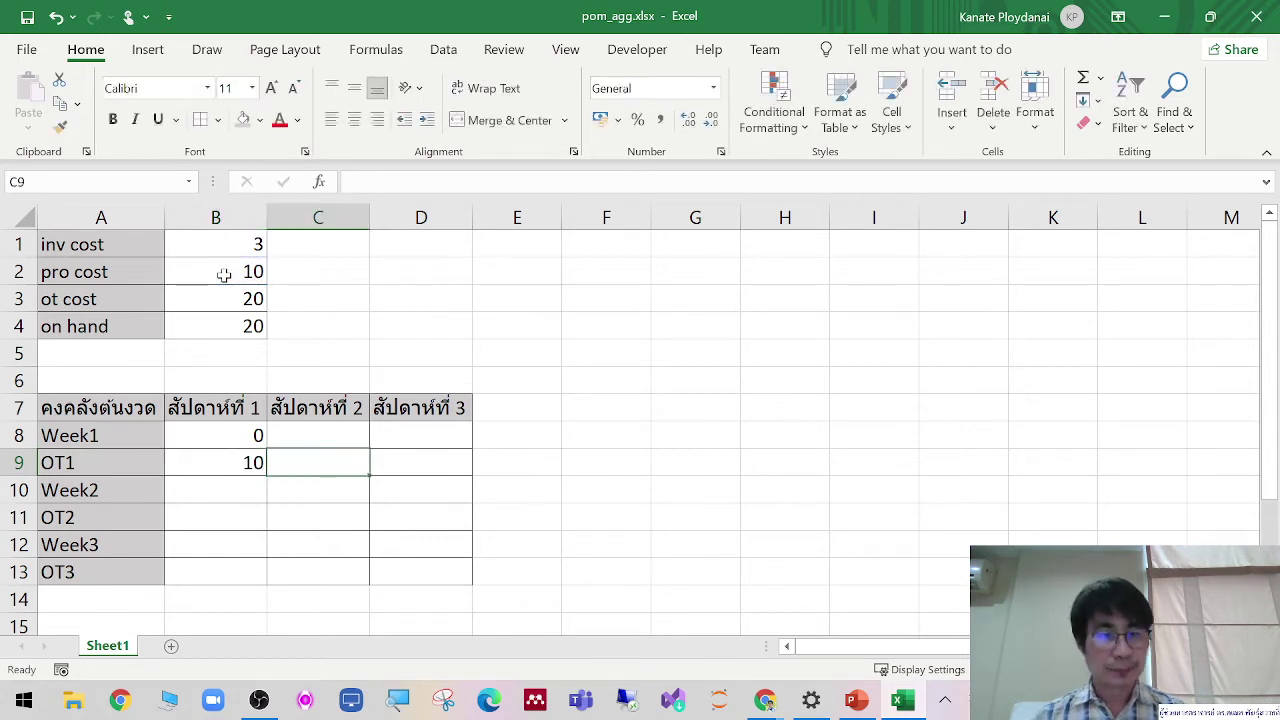
left_click(252, 462)
left_click(243, 432)
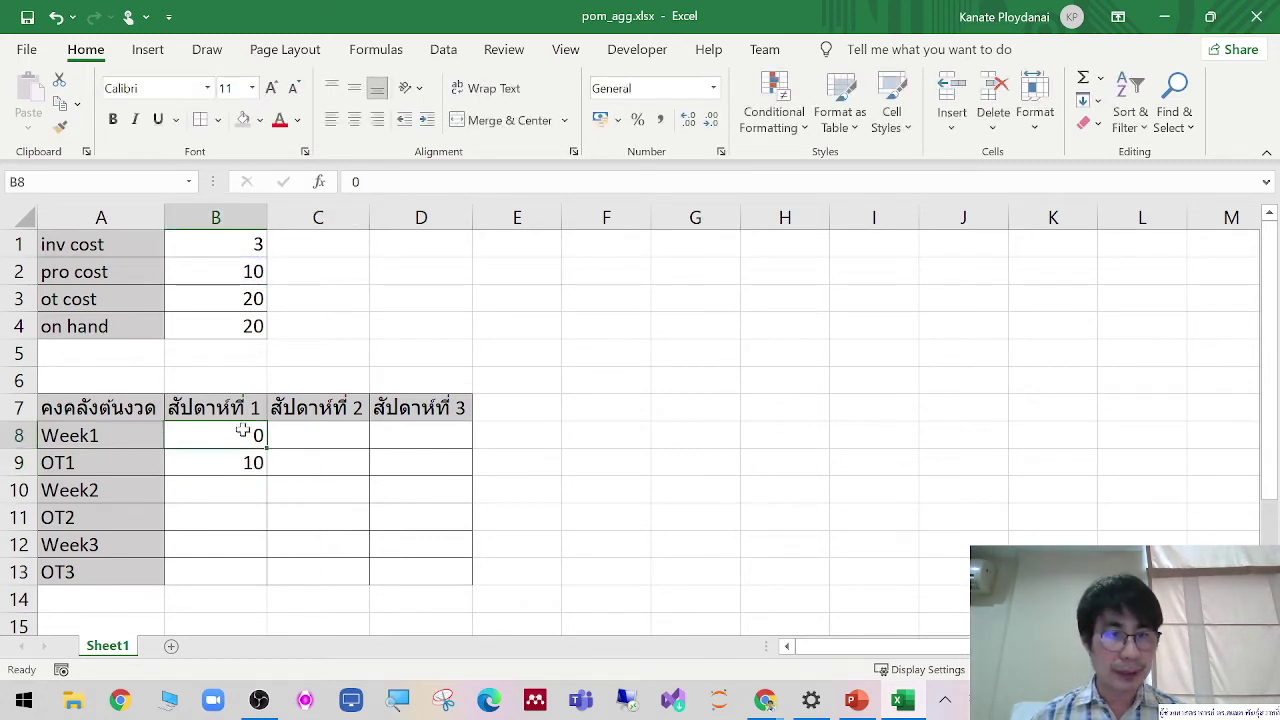
Step: Move the three week headers from B7:D7 up one row to B6:D6
left_click_drag(232, 408, 420, 408)
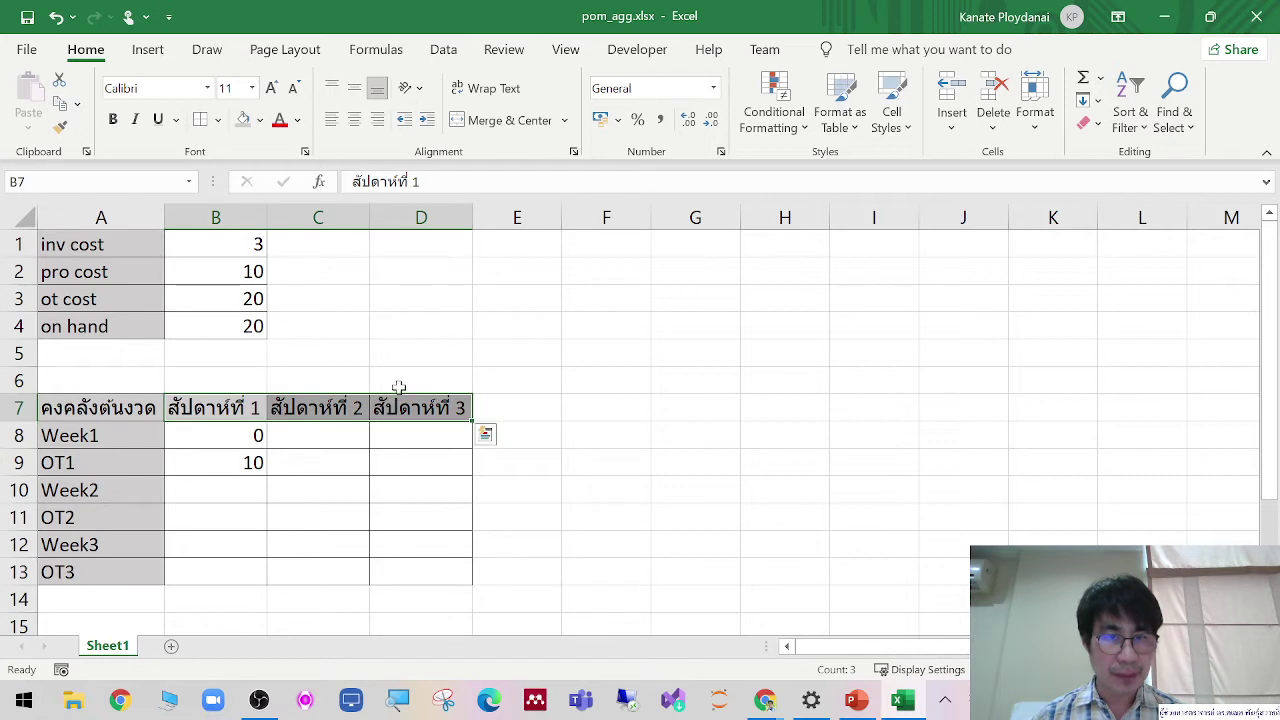
left_click(398, 398)
left_click(302, 452)
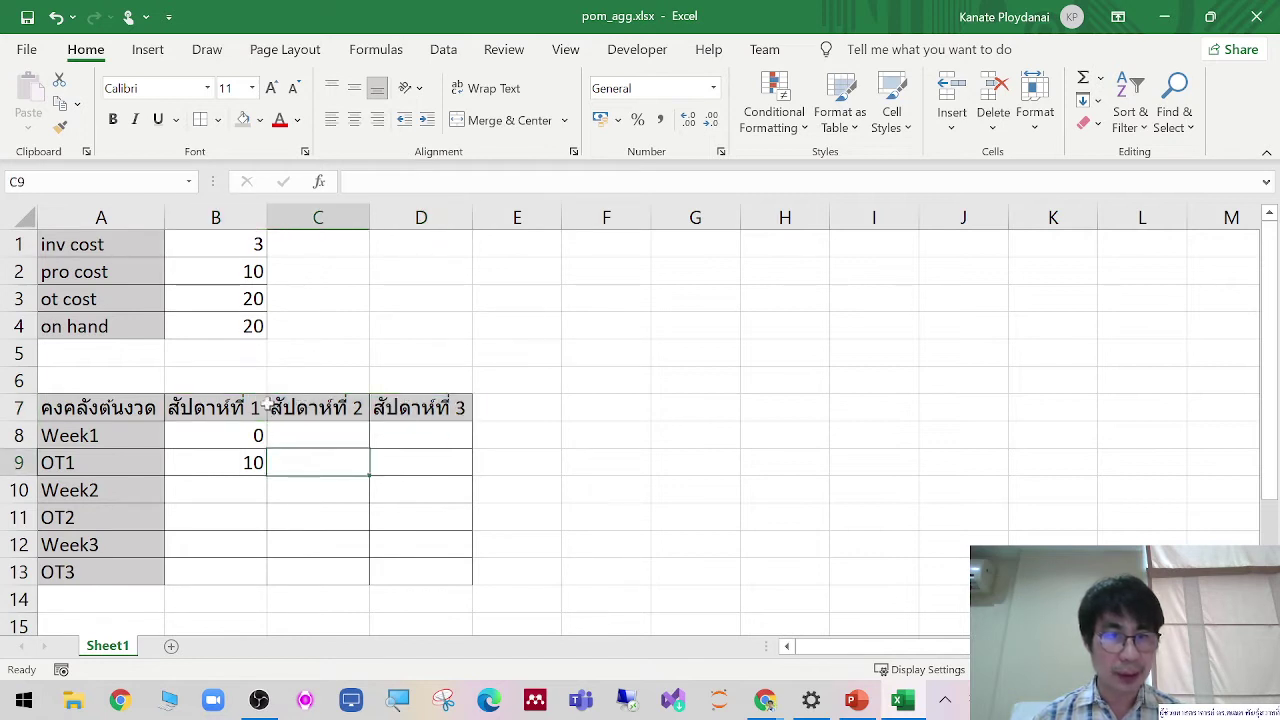
left_click_drag(242, 408, 422, 391)
left_click(539, 436)
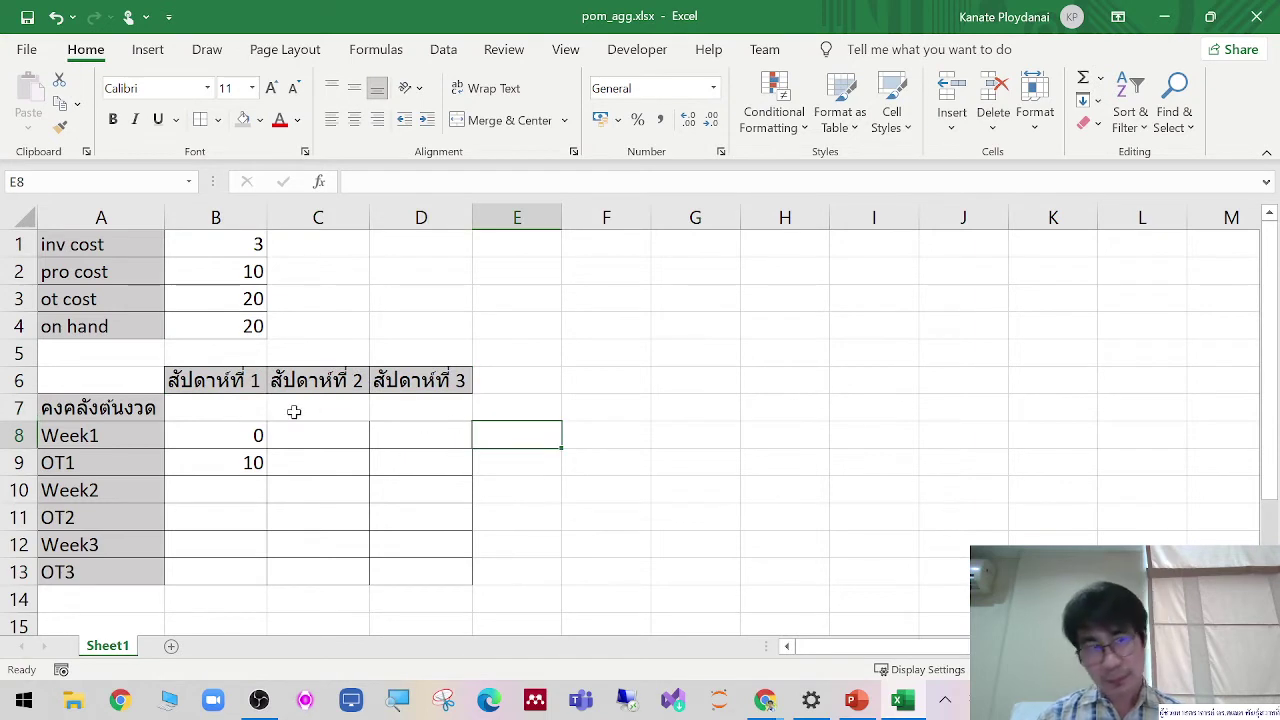
Step: Clear the contents of cells B8:B9, the Week1 and OT1 rows under สัปดาห์ที่ 1
left_click_drag(242, 409, 414, 416)
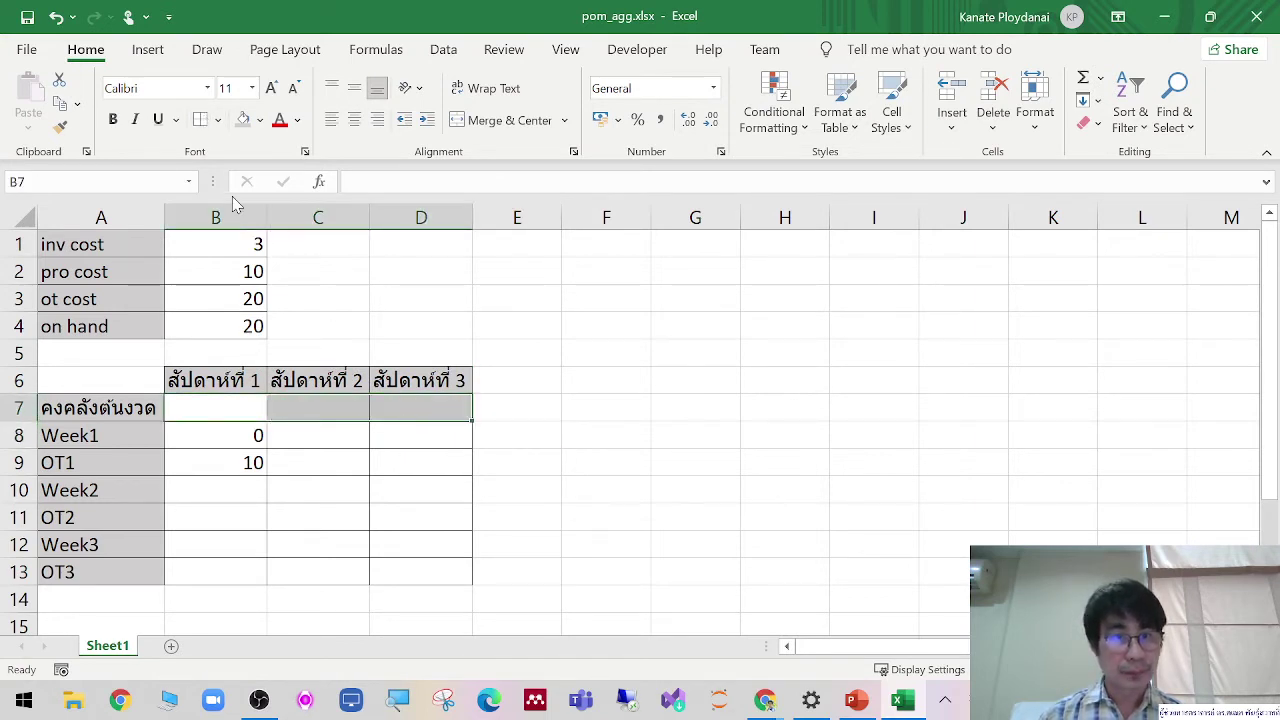
left_click(239, 422)
left_click(234, 484)
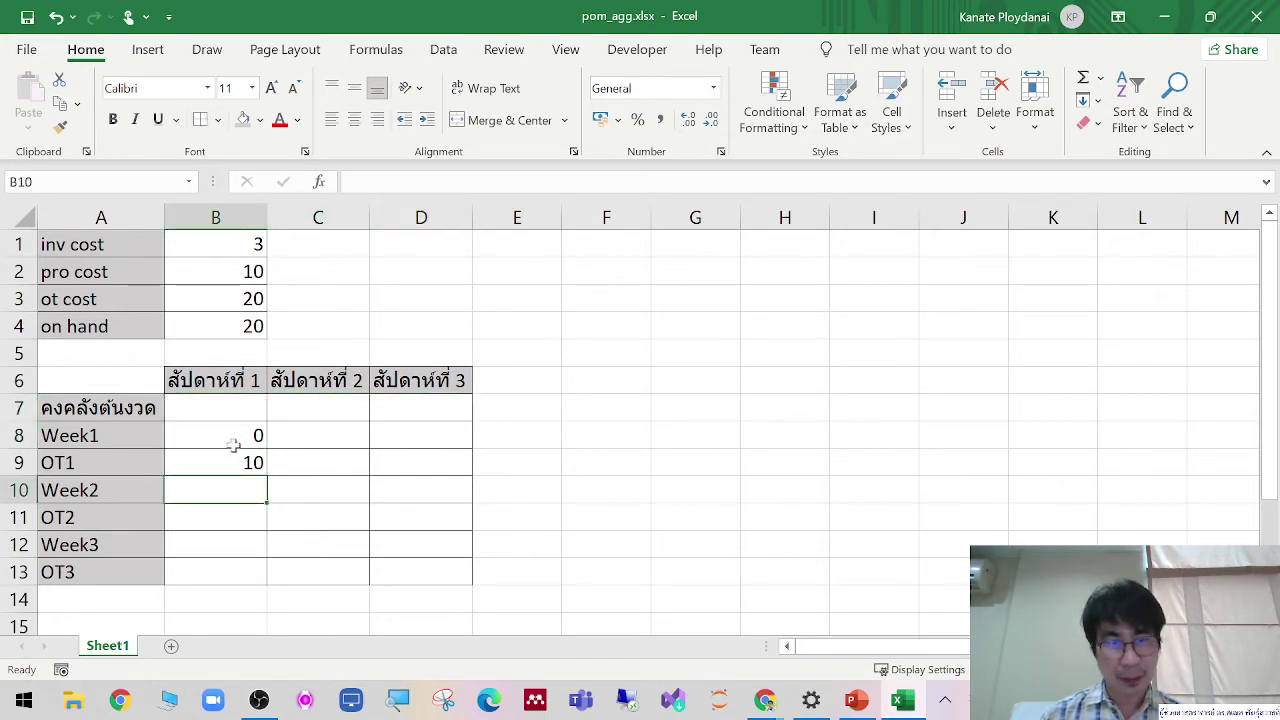
left_click_drag(234, 440, 234, 465)
key("Delete")
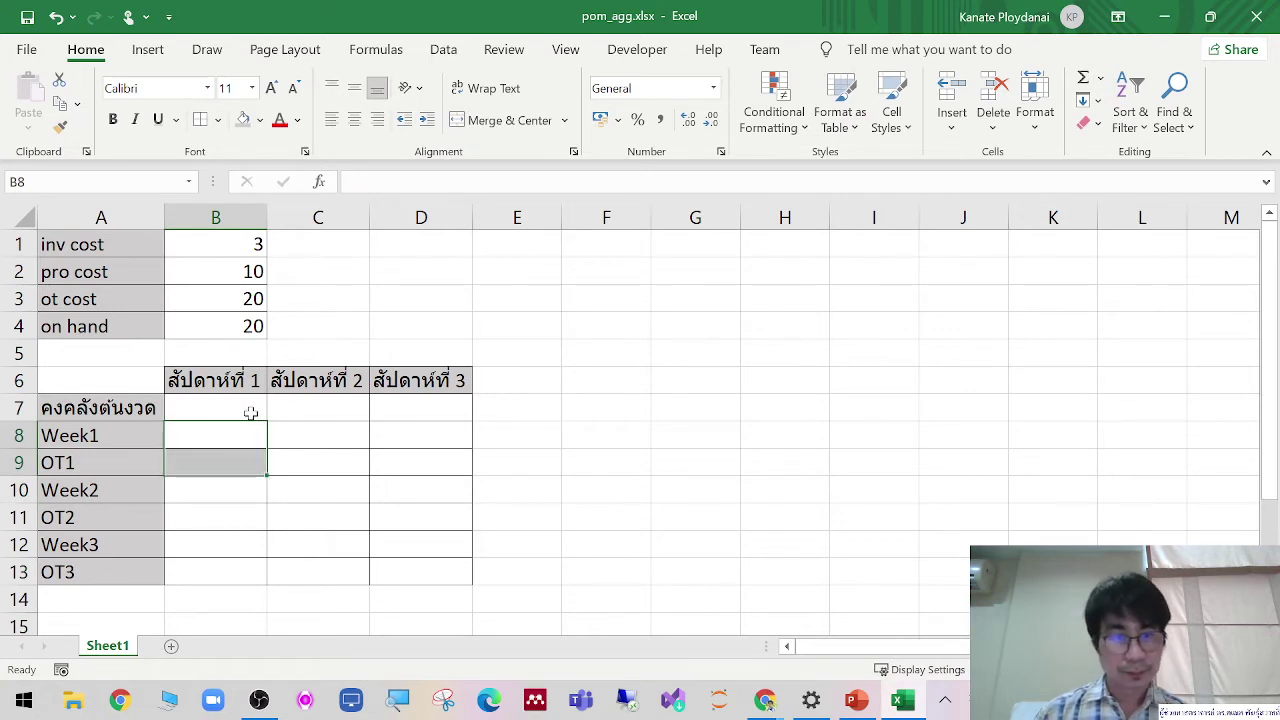
Step: Enter 0 in cell B7, the คงคลังต้นงวด row under สัปดาห์ที่ 1
left_click_drag(245, 410, 425, 408)
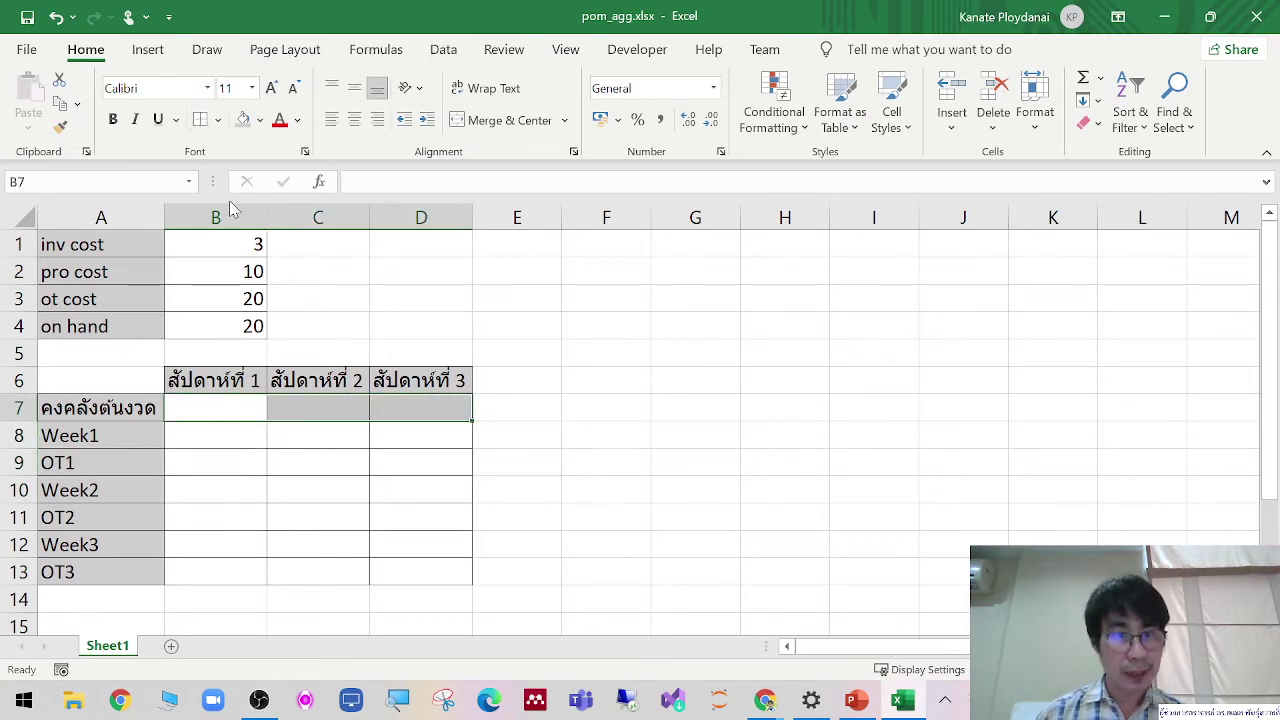
left_click(421, 490)
left_click(232, 406)
type("=")
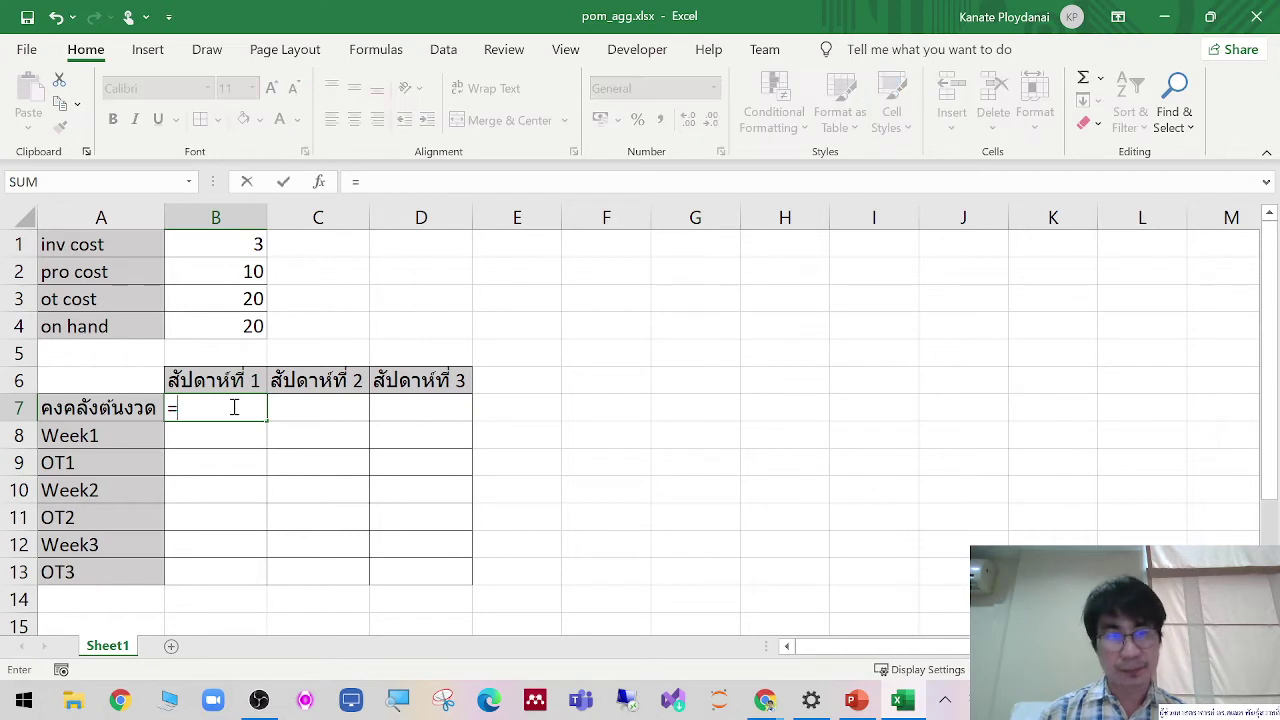
key("BackSpace")
type("0")
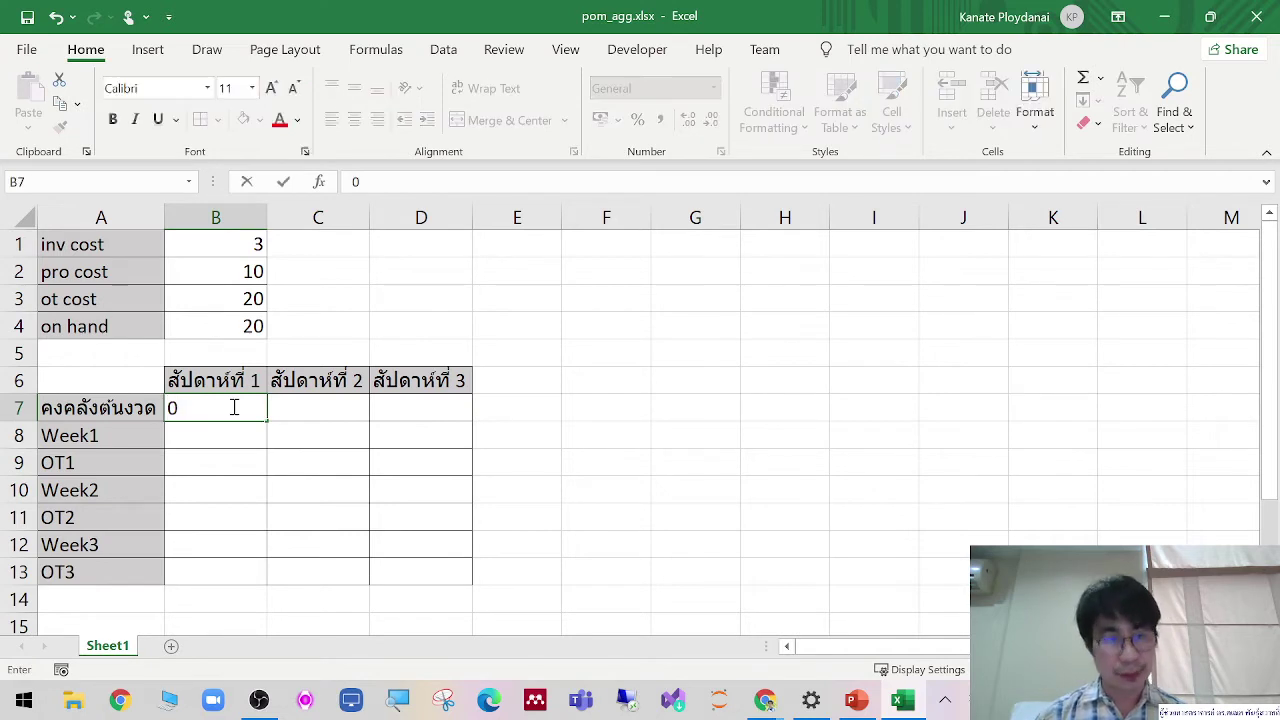
key("Tab")
Step: Under สัปดาห์ที่ 1, link Week1 in B8 to pro cost with =B2 and OT1 in B9 to ot cost with =B3
left_click(213, 455)
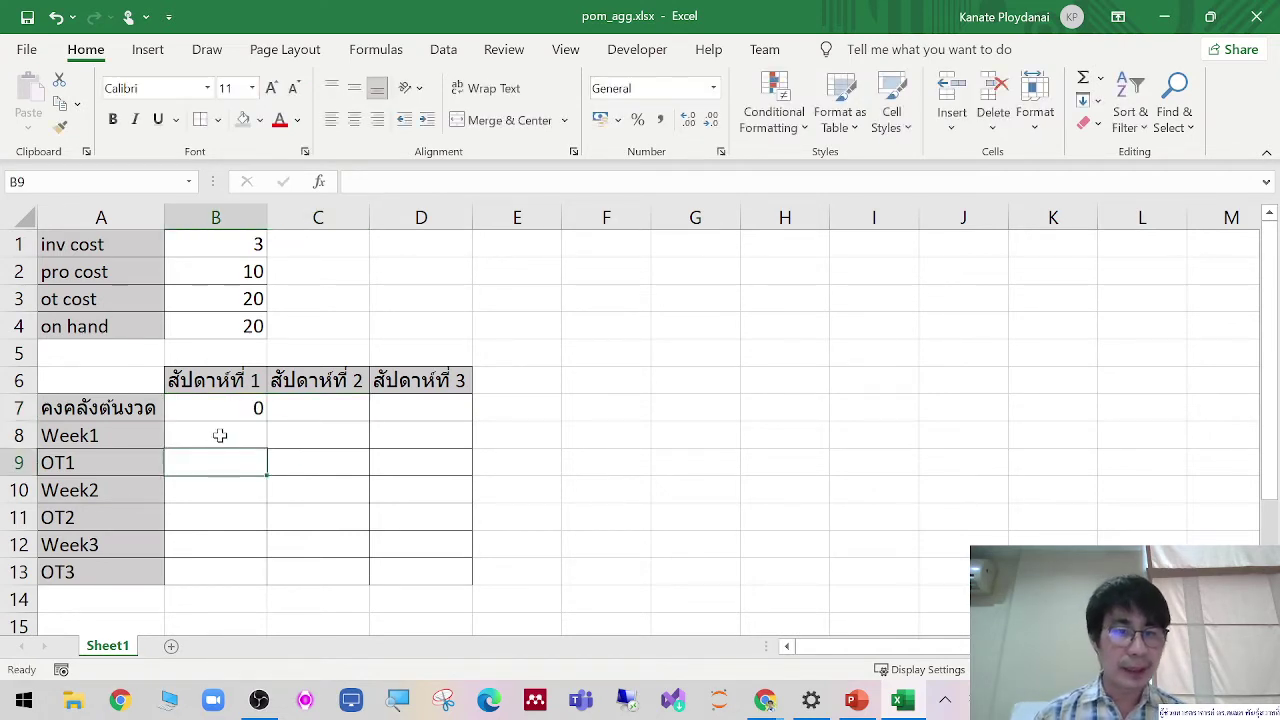
left_click(220, 435)
type("=")
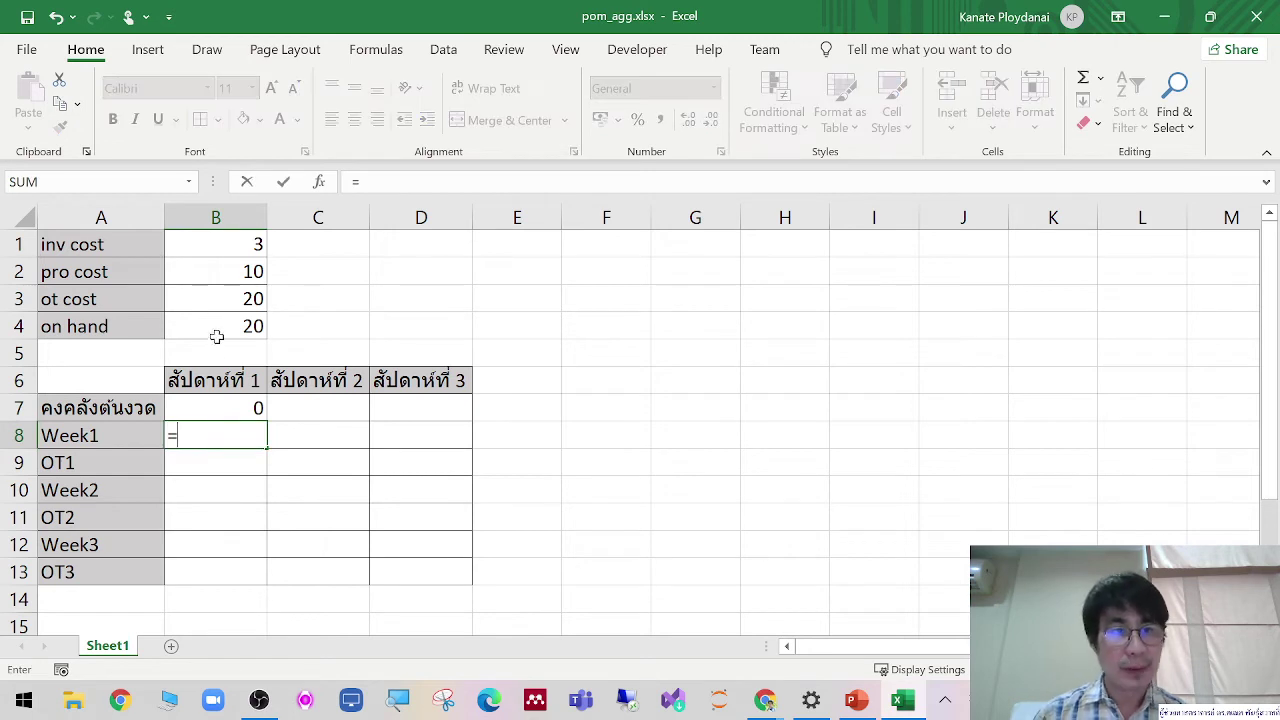
left_click(240, 272)
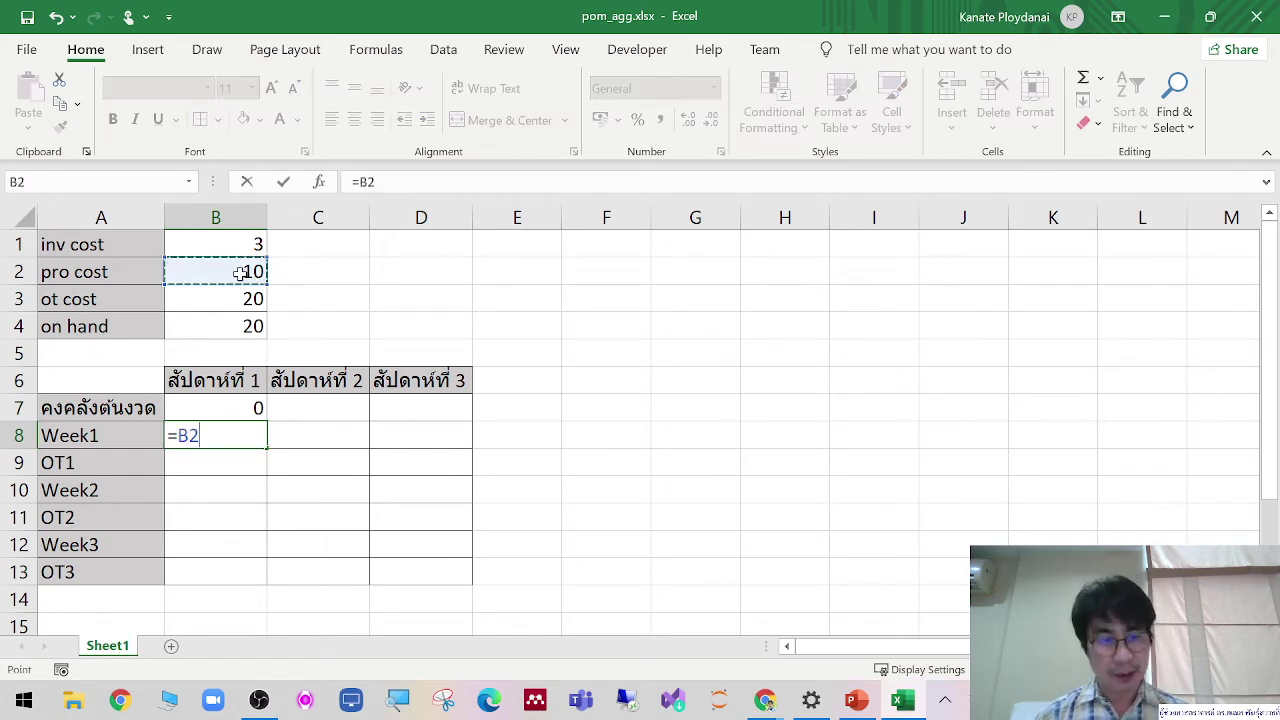
key("Tab")
left_click(245, 470)
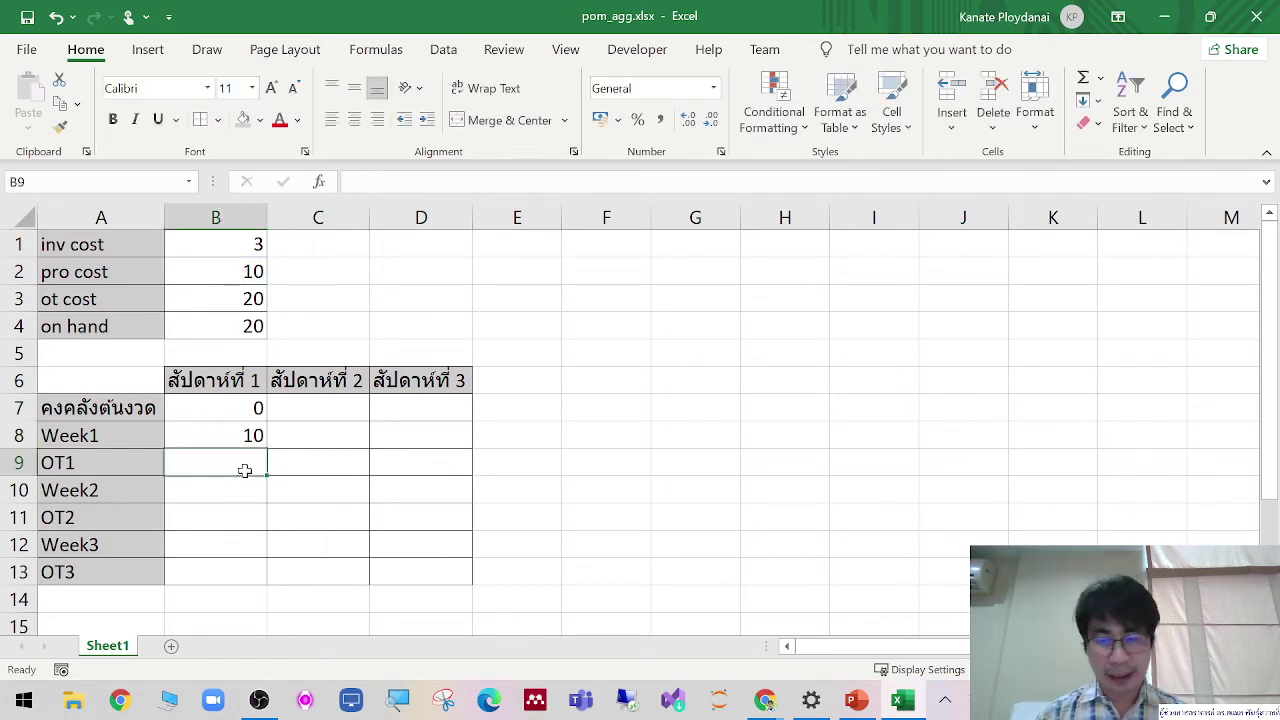
type("=")
left_click(204, 297)
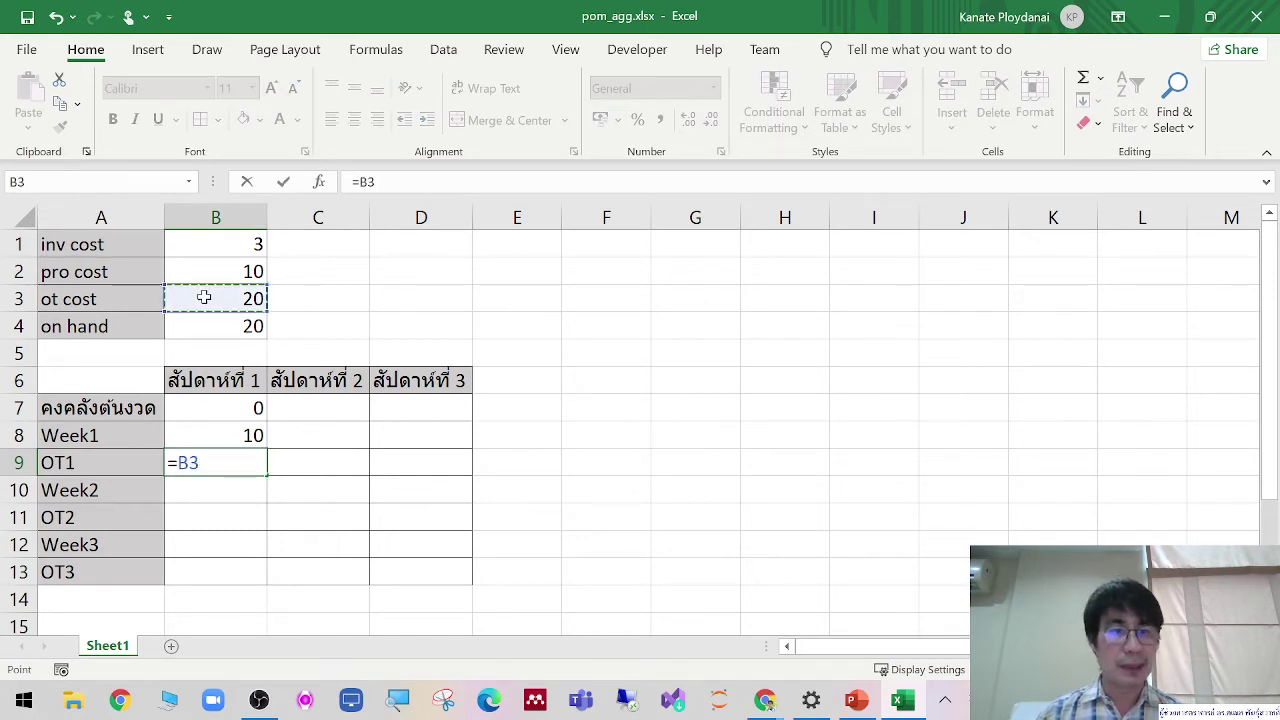
key("Tab")
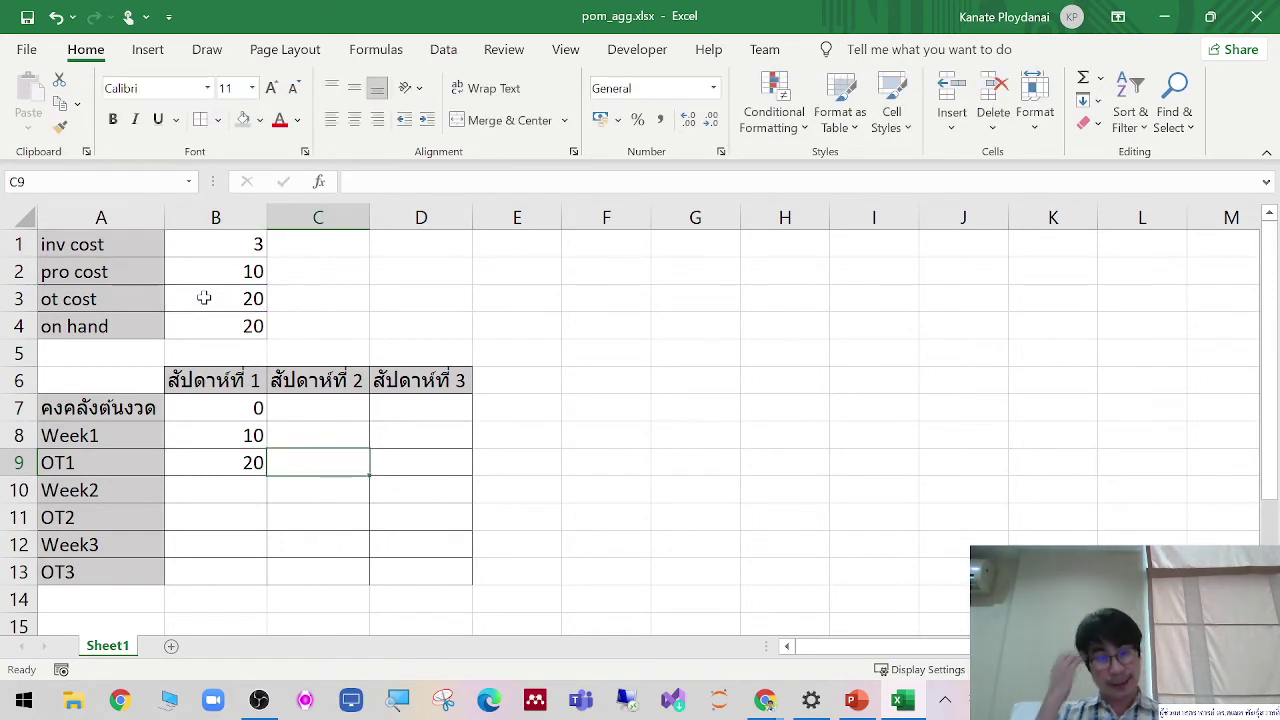
Step: Check the formulas in B8 and B9, including with Show Formulas for the whole sheet, and return to the normal value display
left_click(217, 431)
double_click(219, 432)
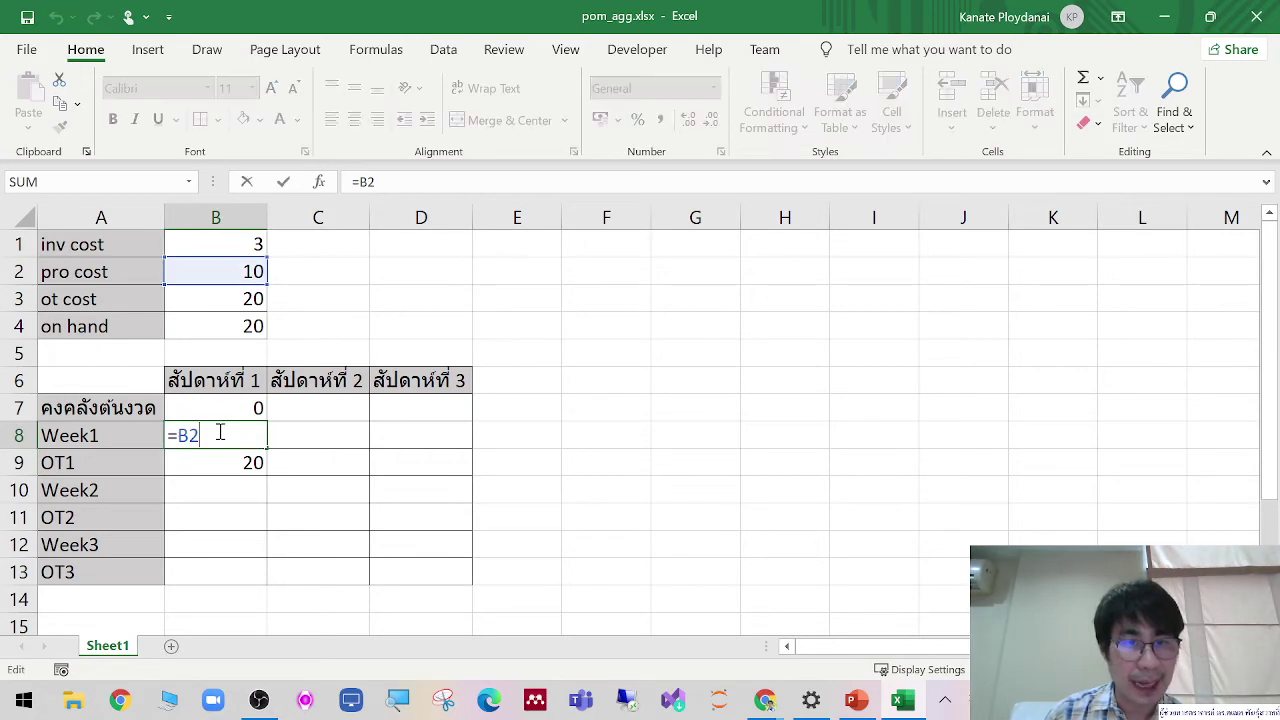
key("Escape")
double_click(222, 462)
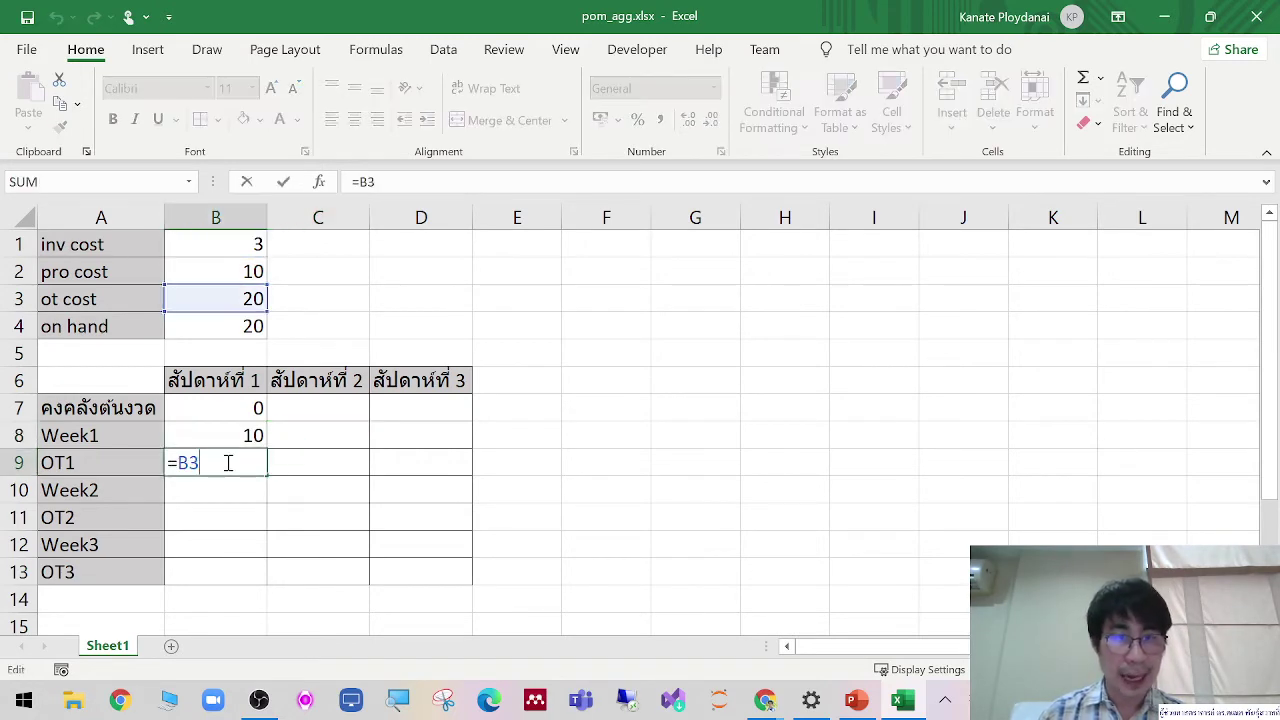
key("Tab")
left_click(234, 430)
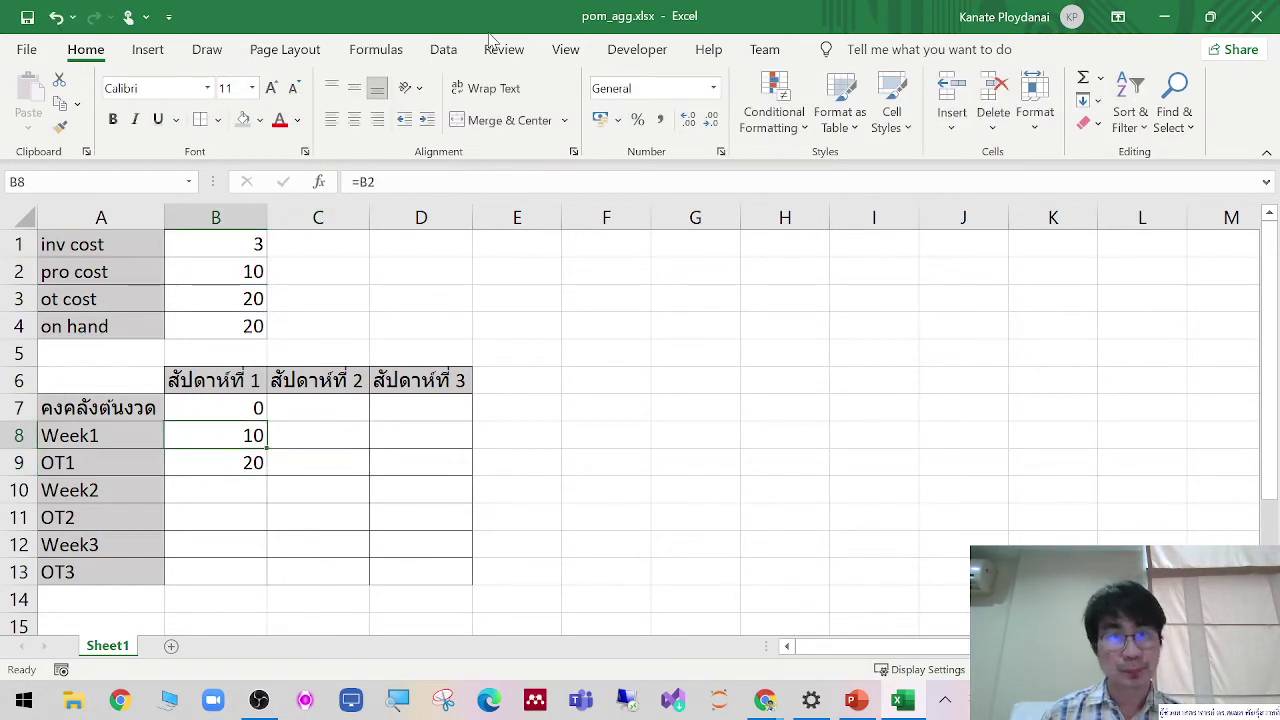
scroll(500, 46, "down", 4)
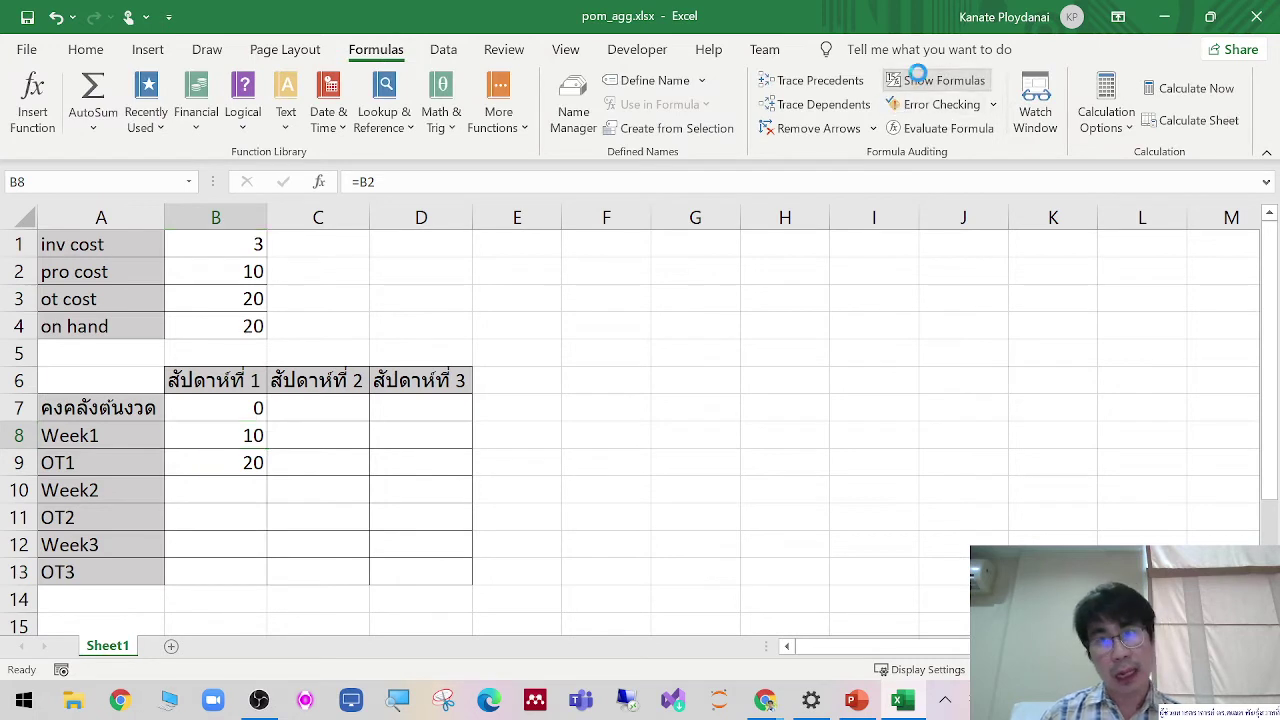
left_click(921, 81)
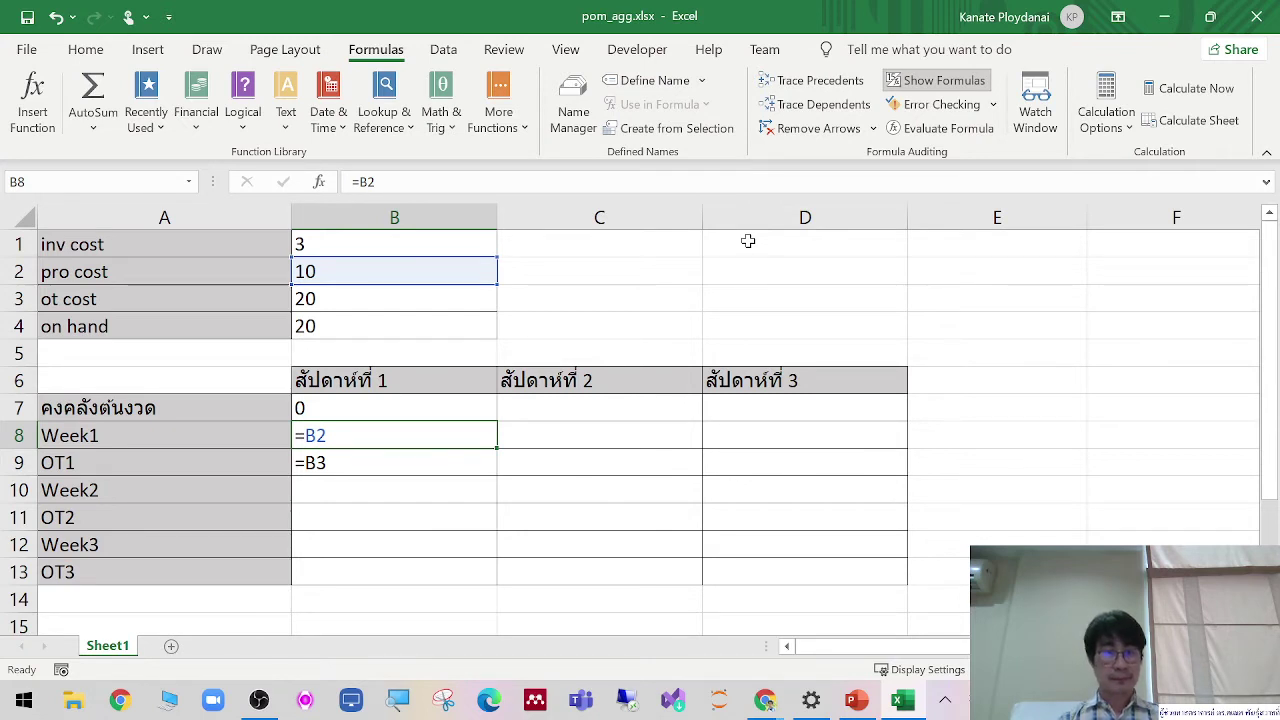
key("Tab")
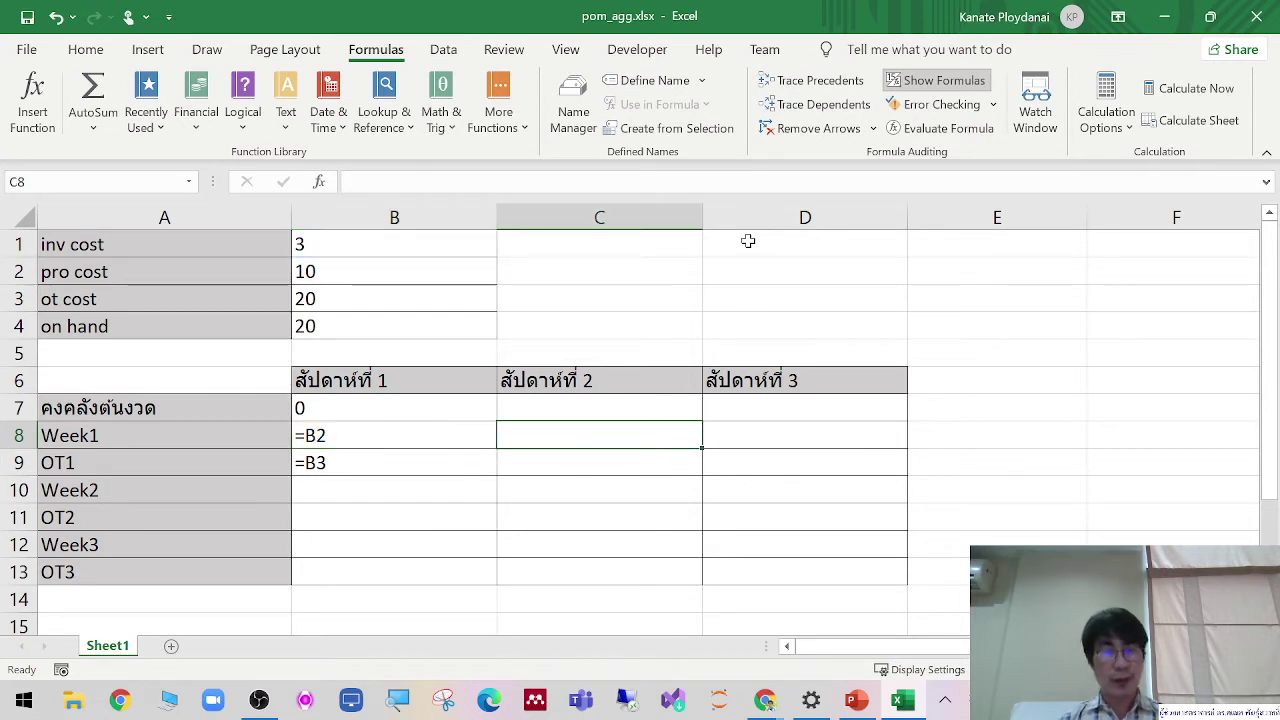
left_click(935, 80)
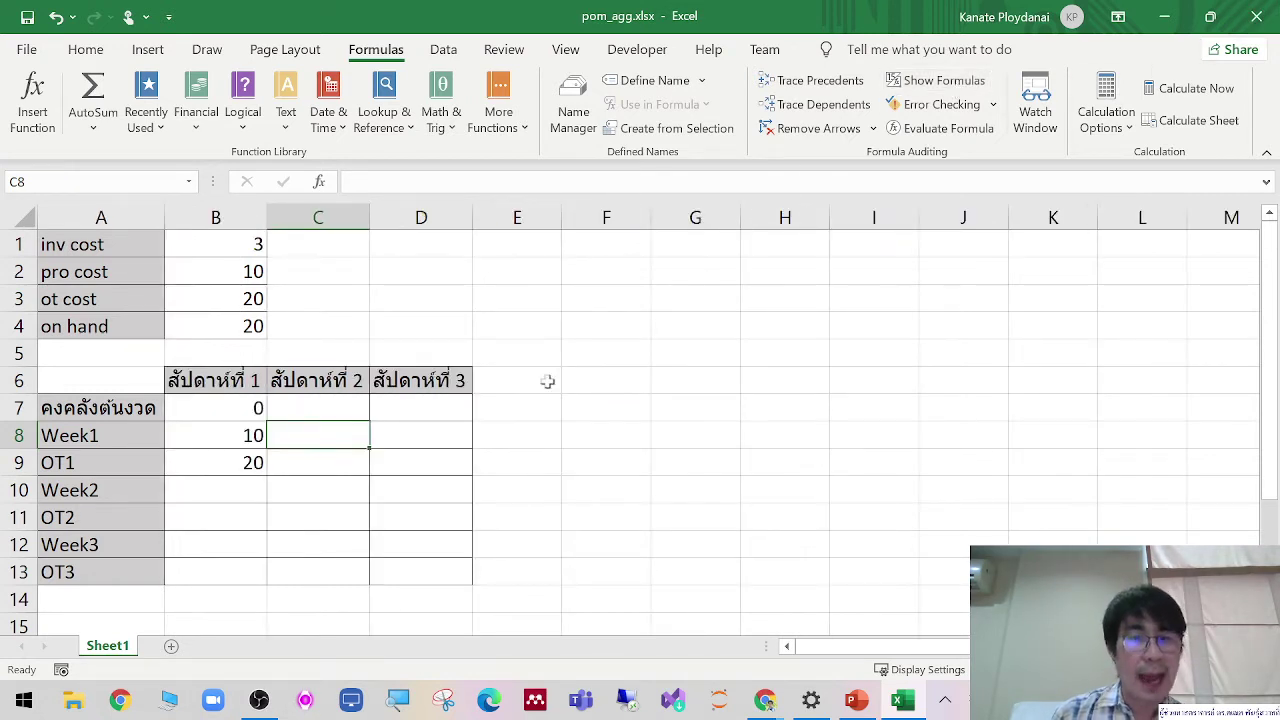
Step: Under สัปดาห์ที่ 2, link Week2 in C10 to pro cost with =B2 and OT2 in C11 to ot cost with =B3
left_click(300, 492)
type("=")
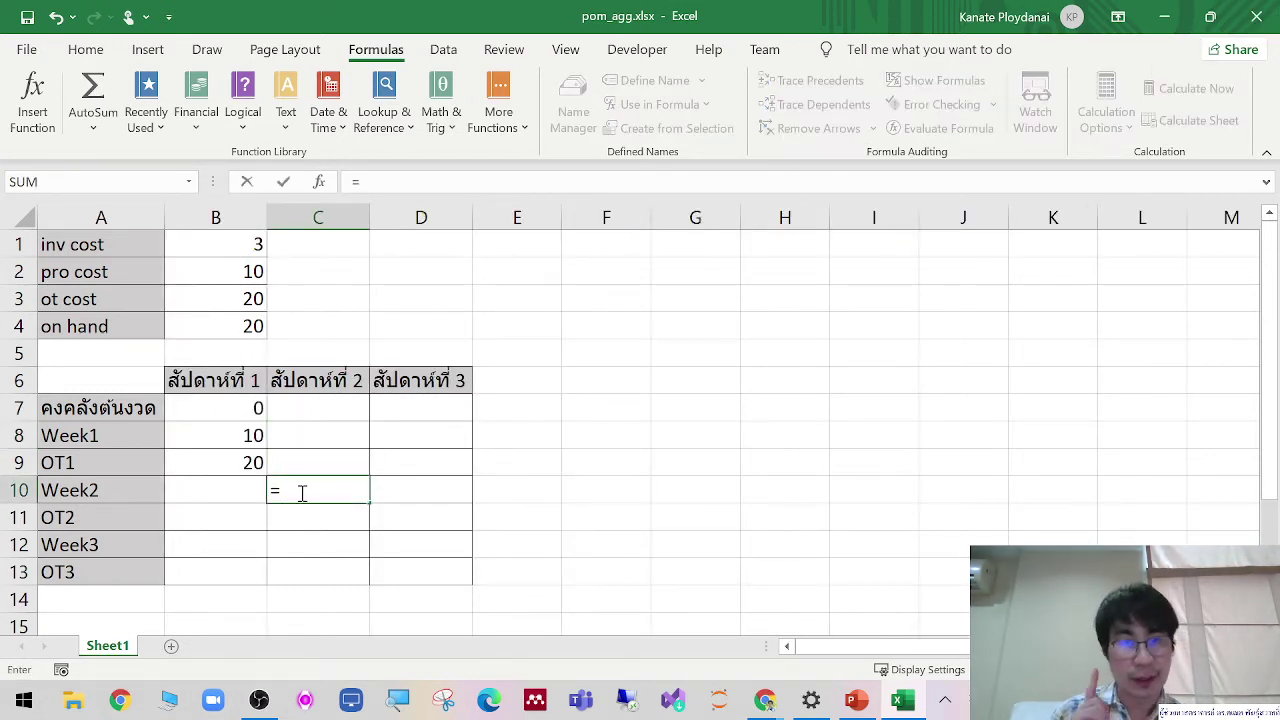
left_click(226, 272)
key("Tab")
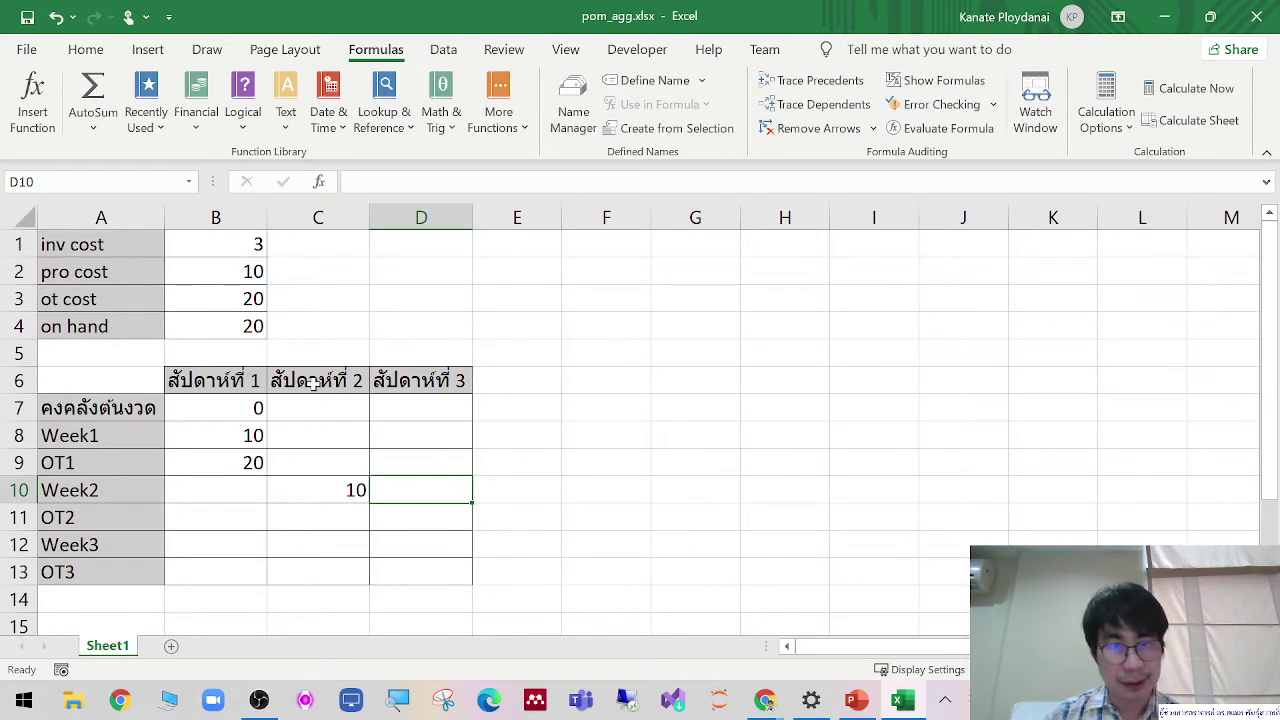
left_click(346, 510)
type("=")
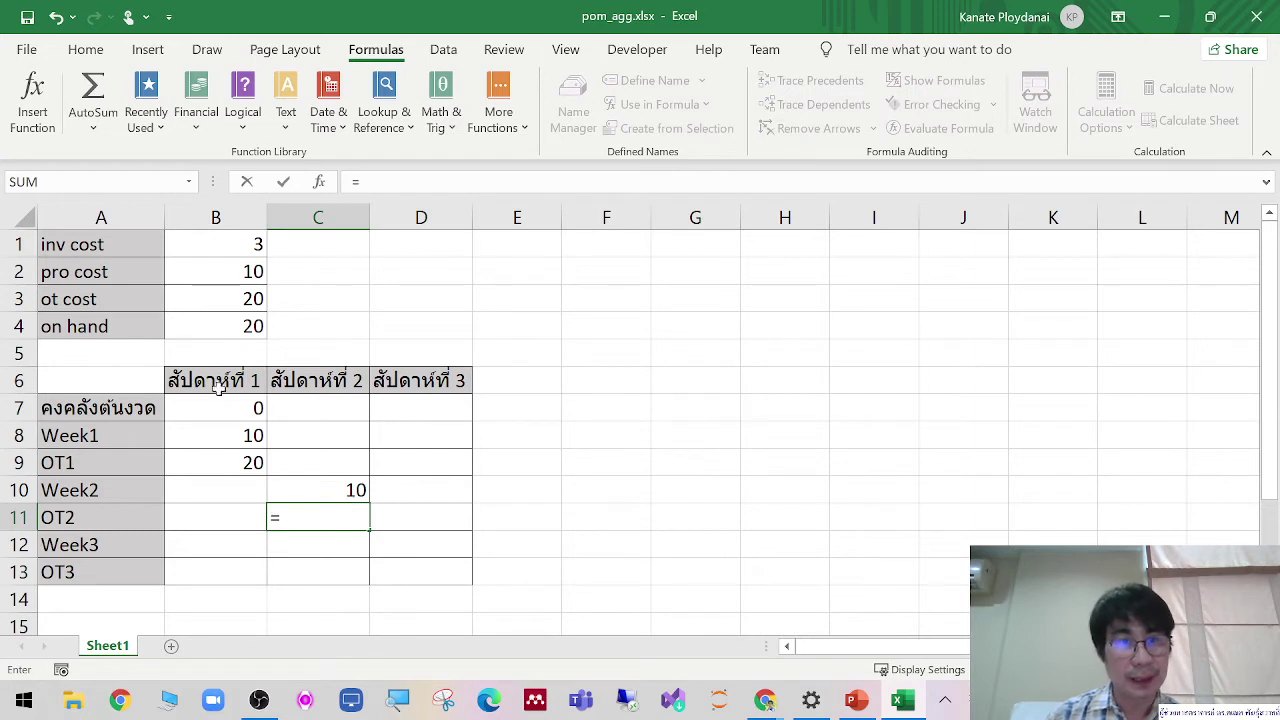
left_click(220, 300)
key("Tab")
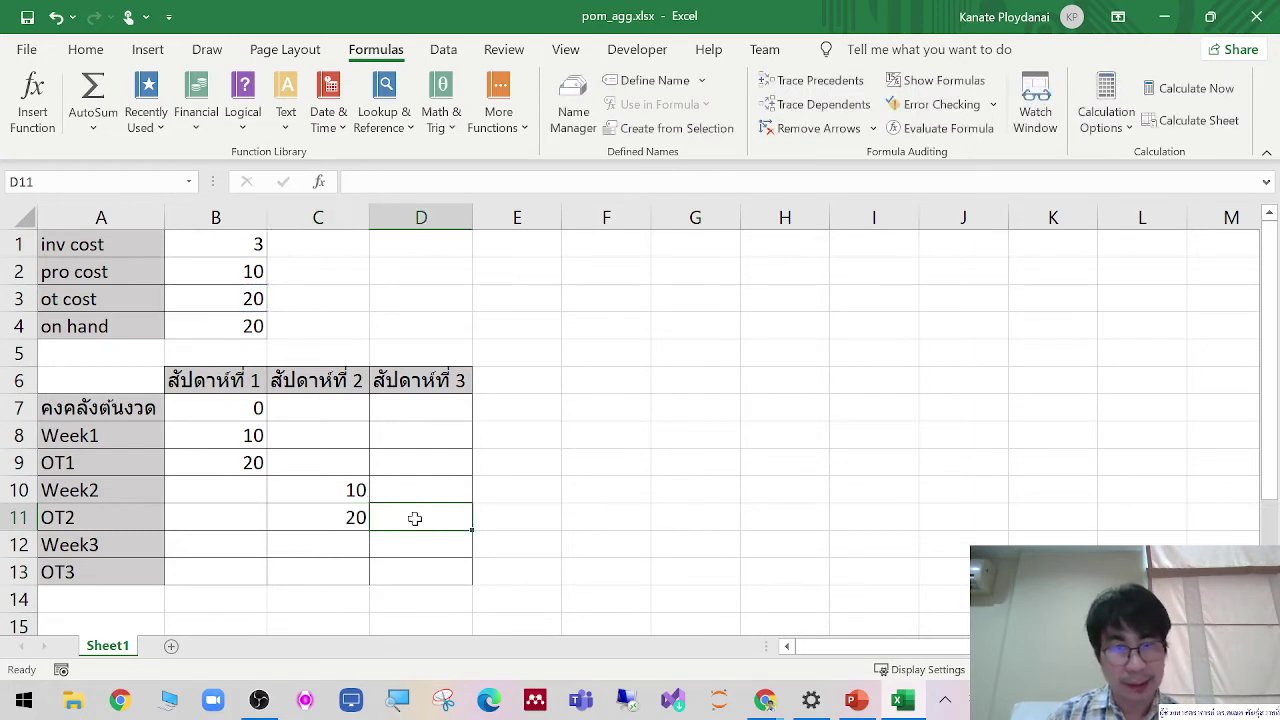
Step: Under สัปดาห์ที่ 3, link Week3 in D12 to pro cost with =B2 and OT3 in D13 to ot cost with =B3
left_click(411, 540)
type("=")
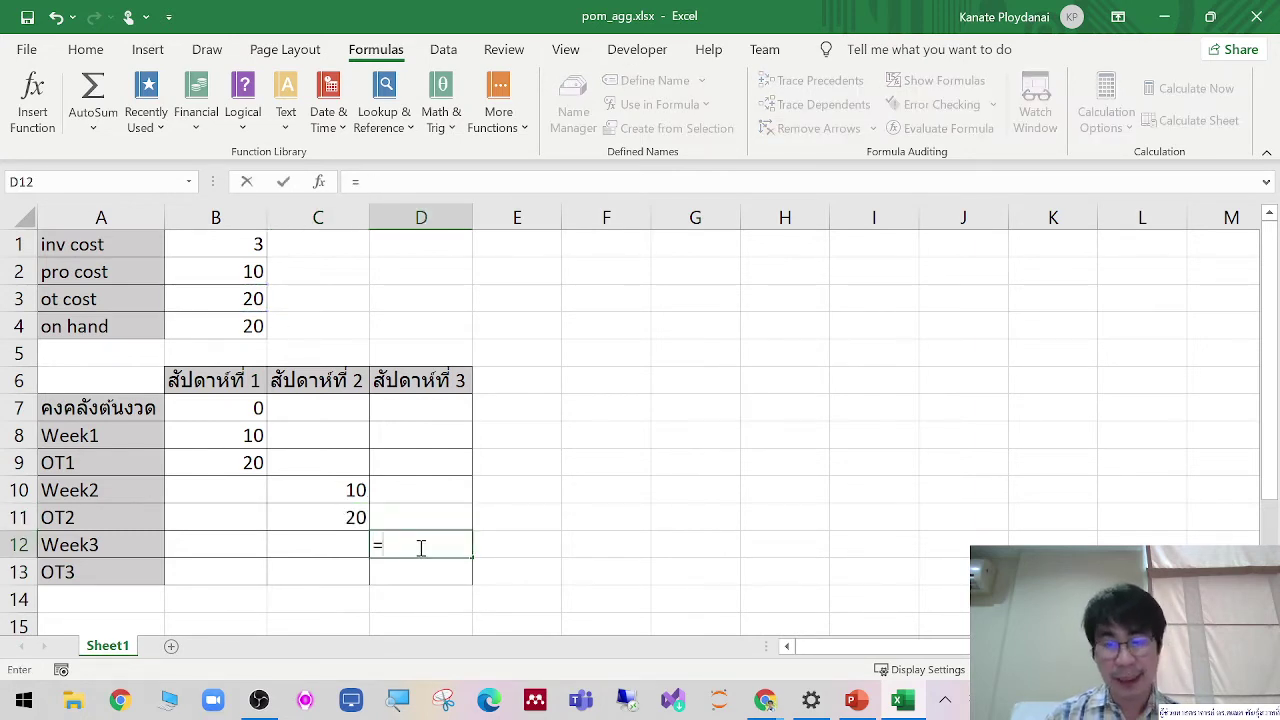
left_click(218, 273)
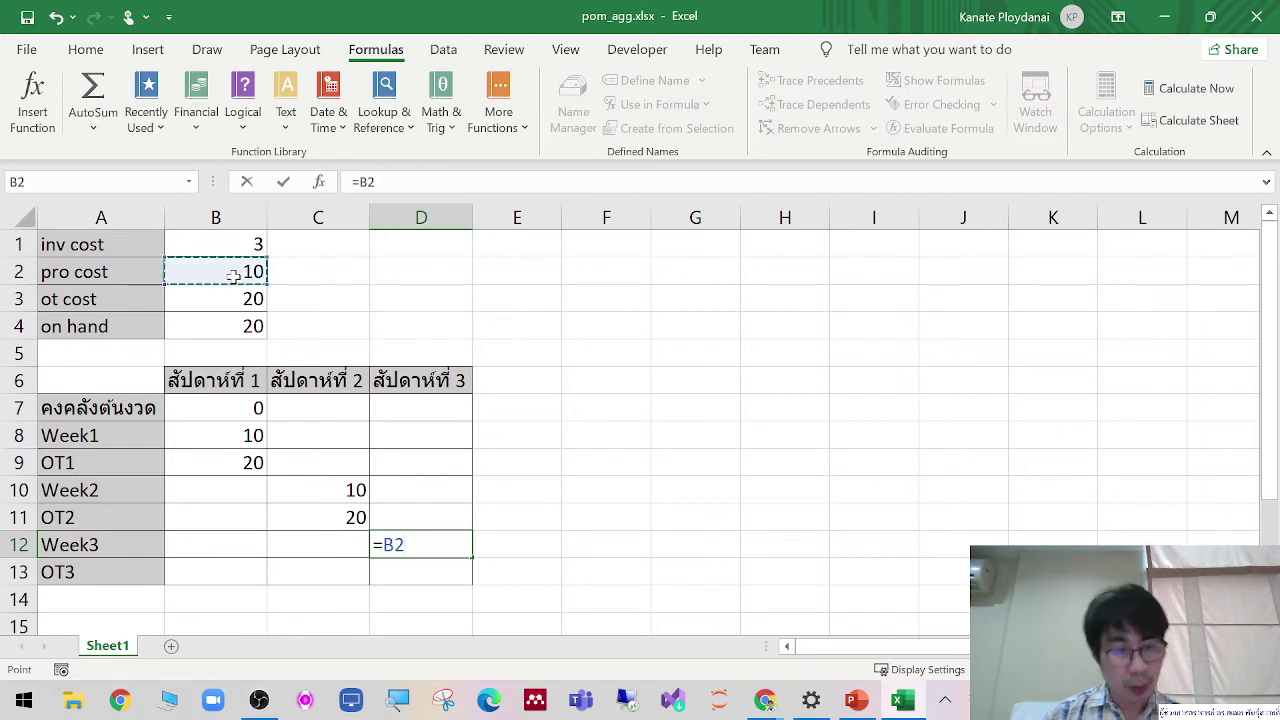
key("Tab")
type("=")
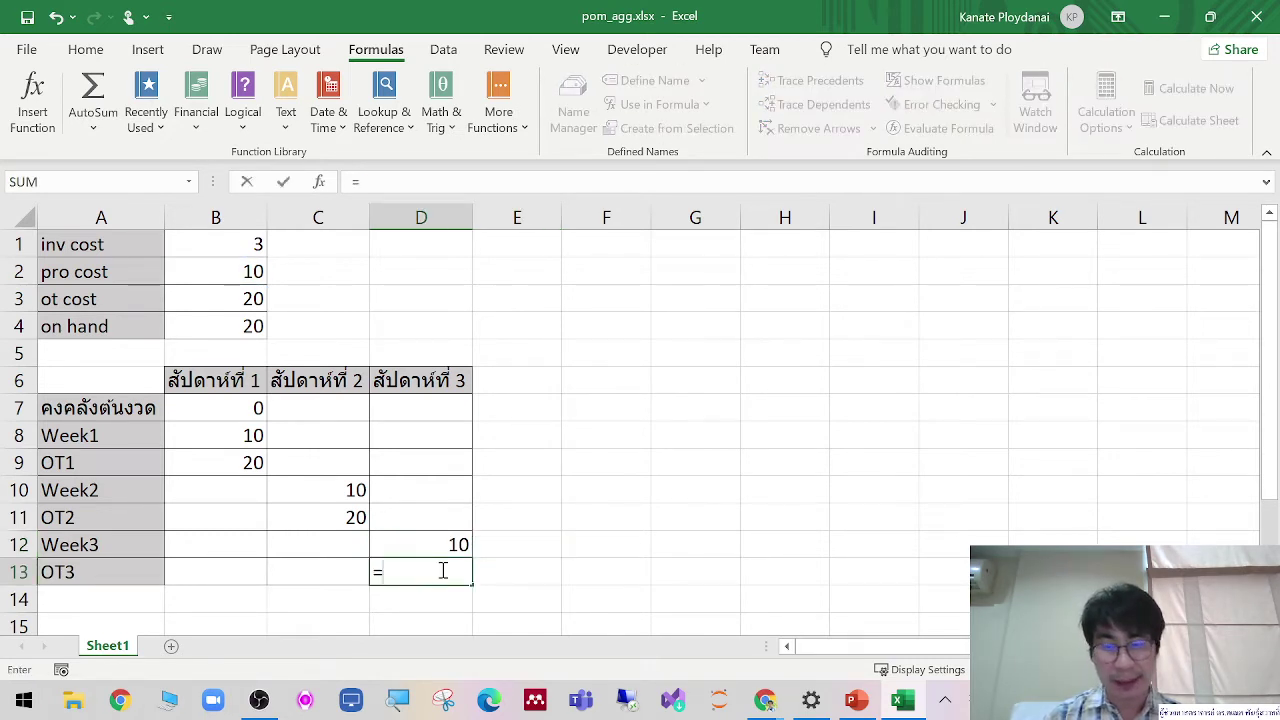
left_click(248, 310)
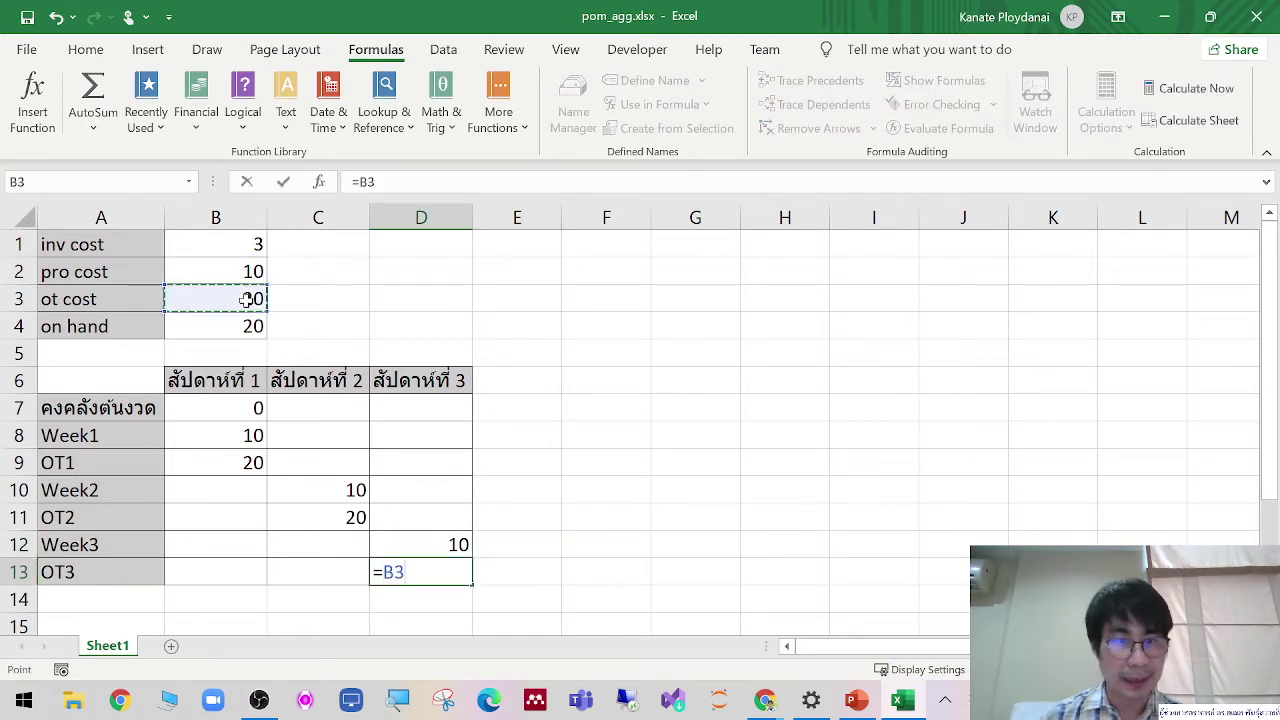
key("Tab")
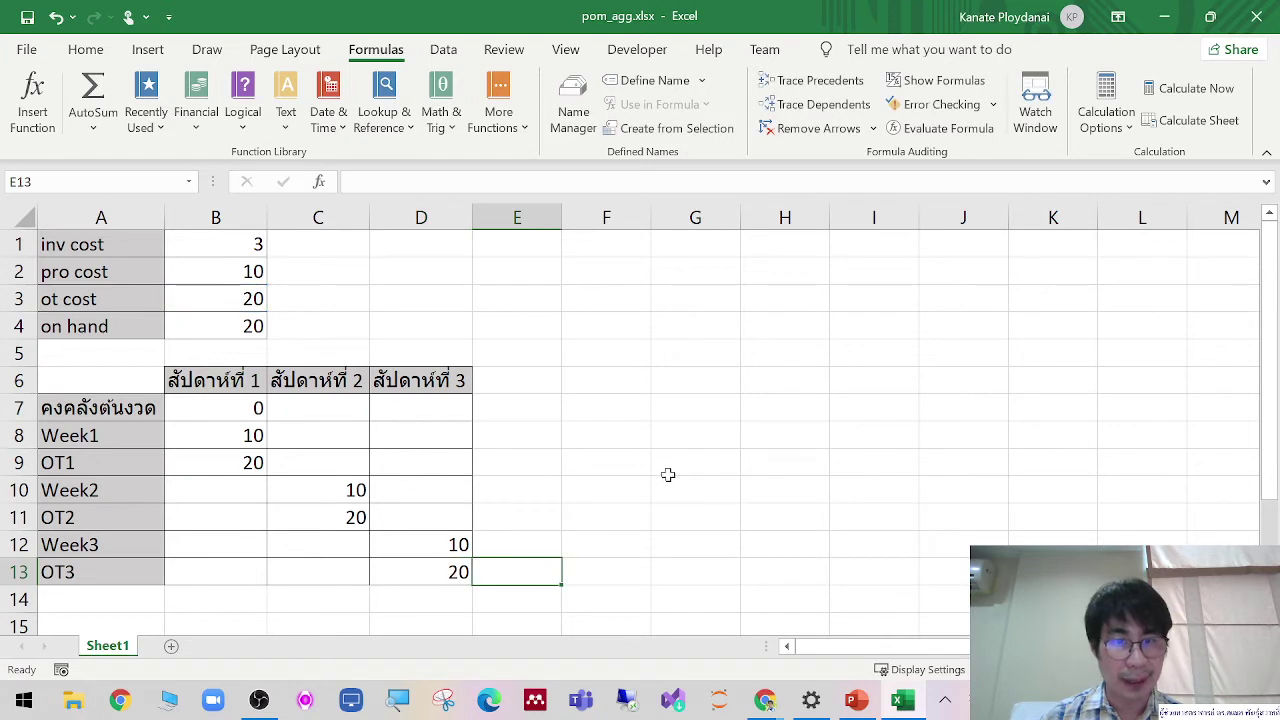
Step: Check D13 and D12 with Trace Precedents and the sheet with Show Formulas, then restore the value display and remove the arrows
left_click(457, 572)
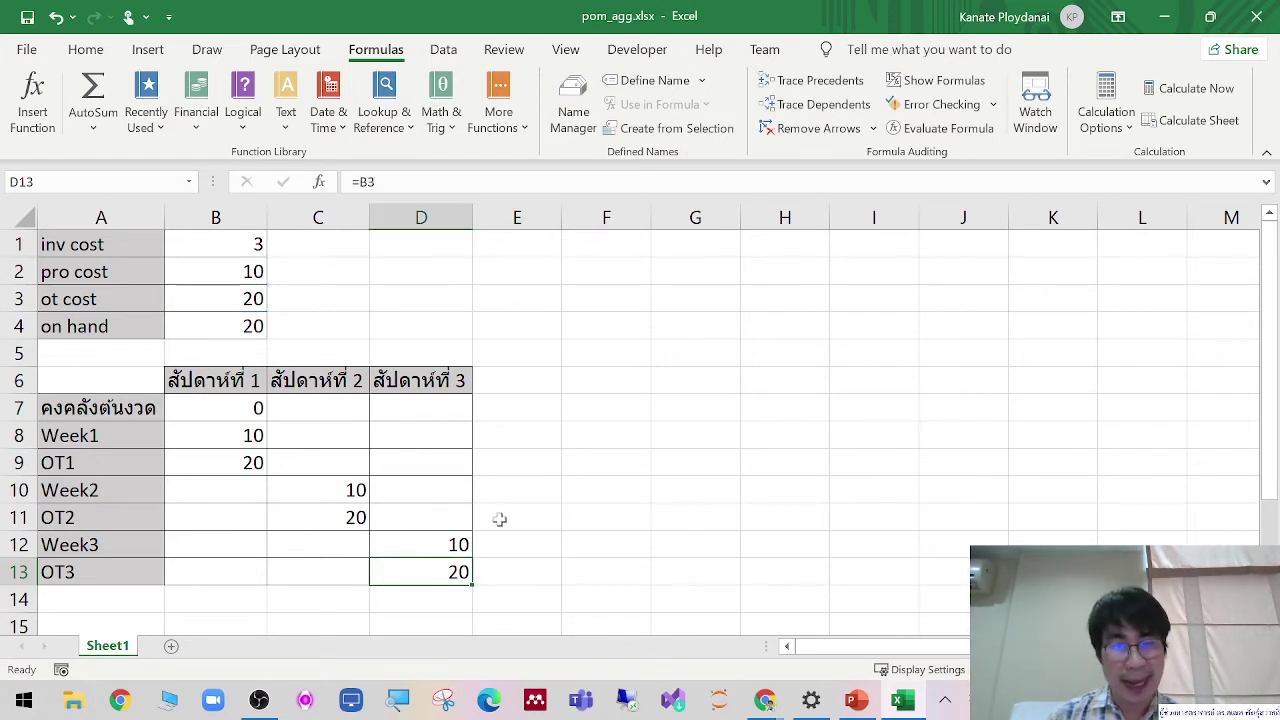
left_click(845, 88)
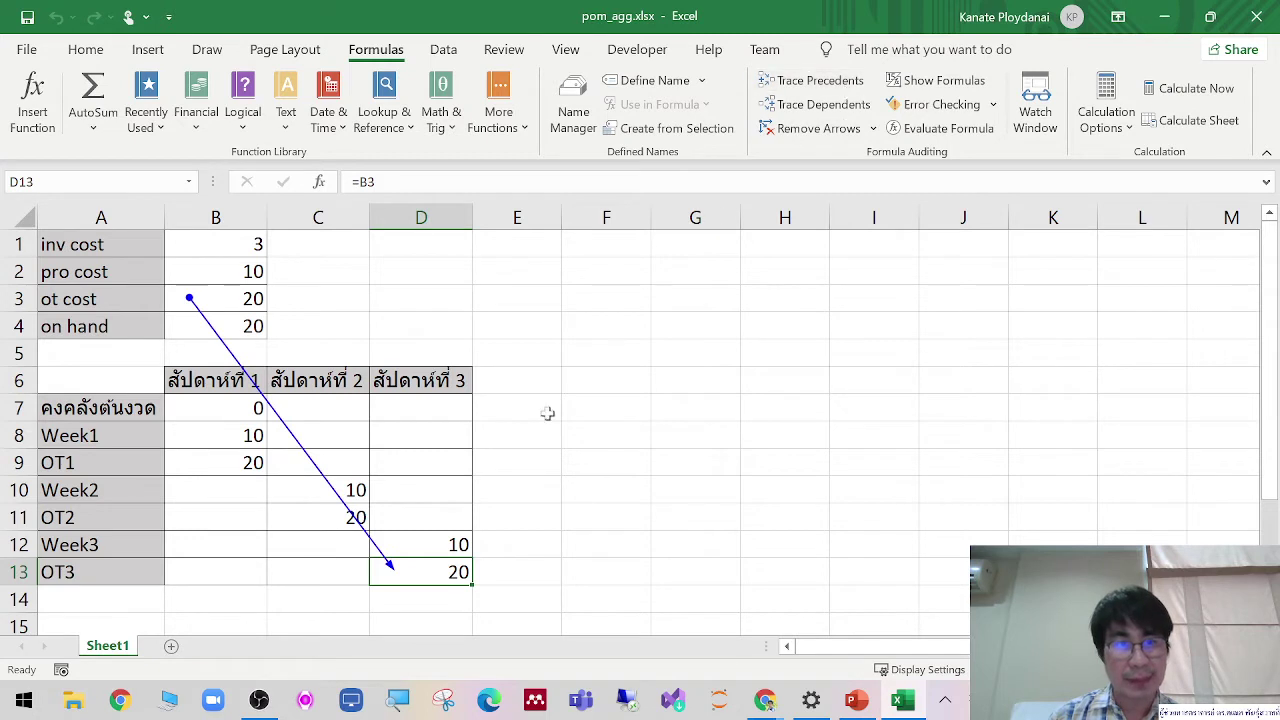
left_click(433, 548)
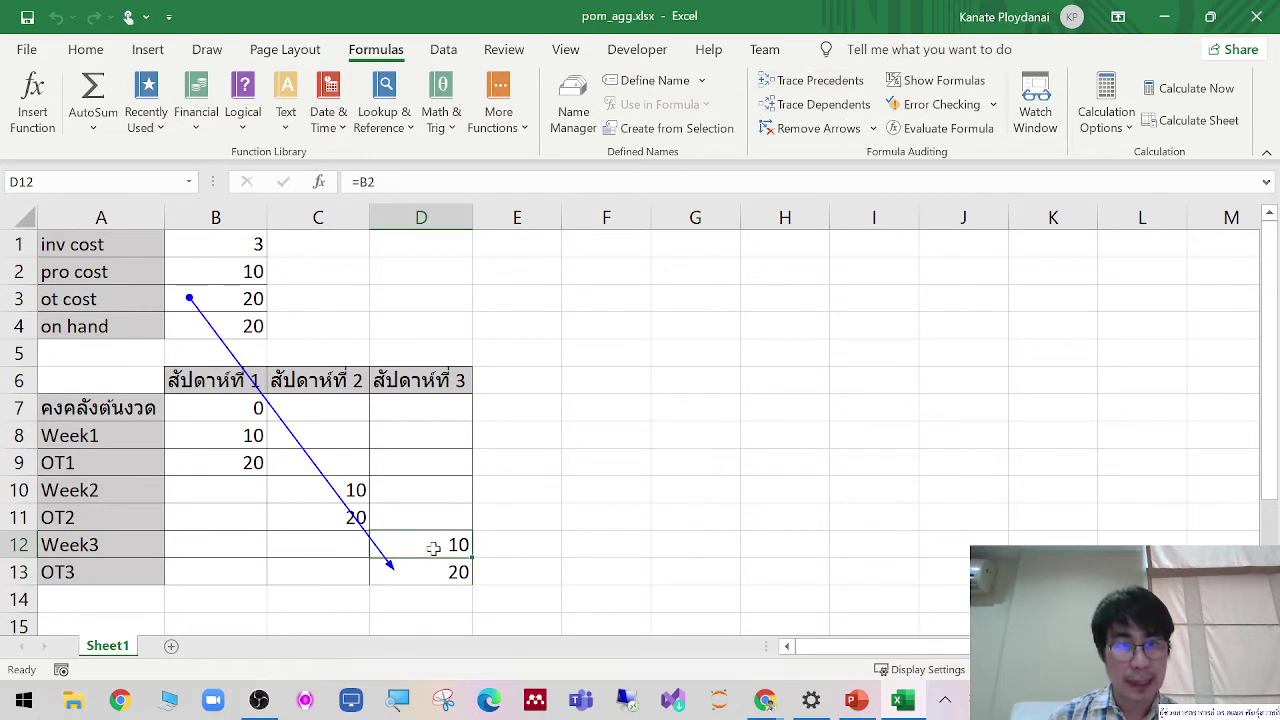
left_click(833, 84)
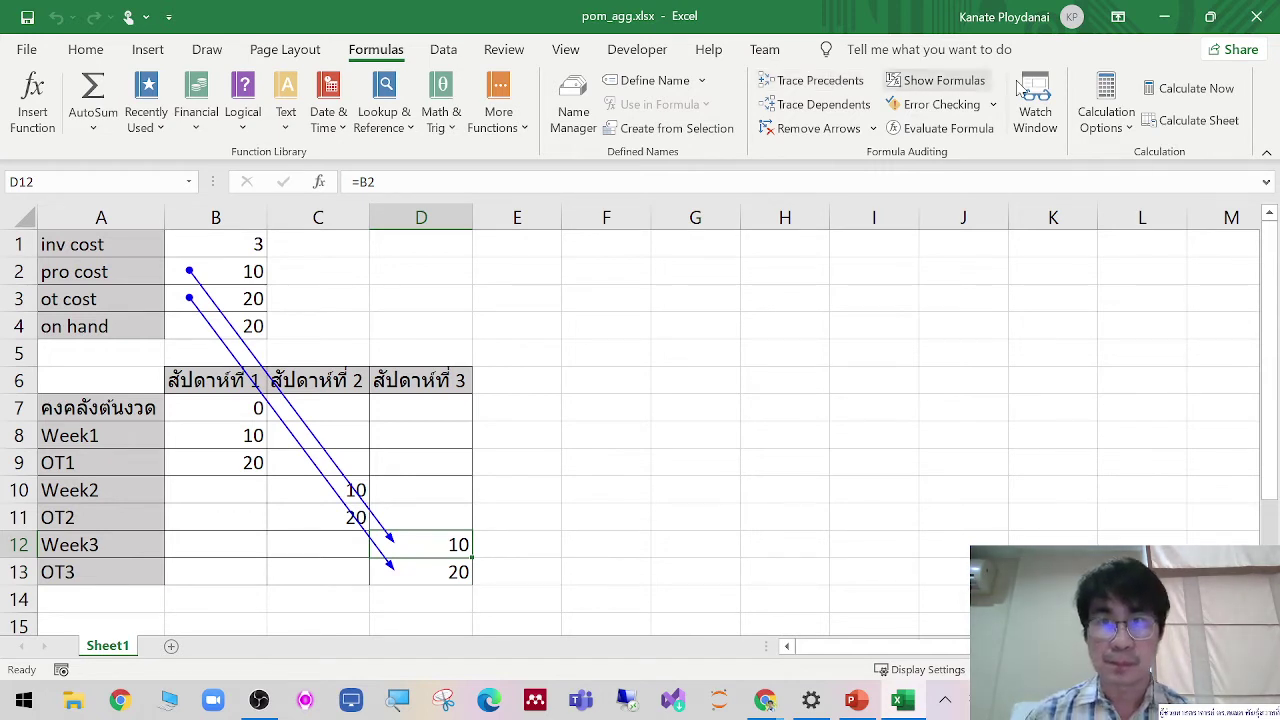
left_click(940, 81)
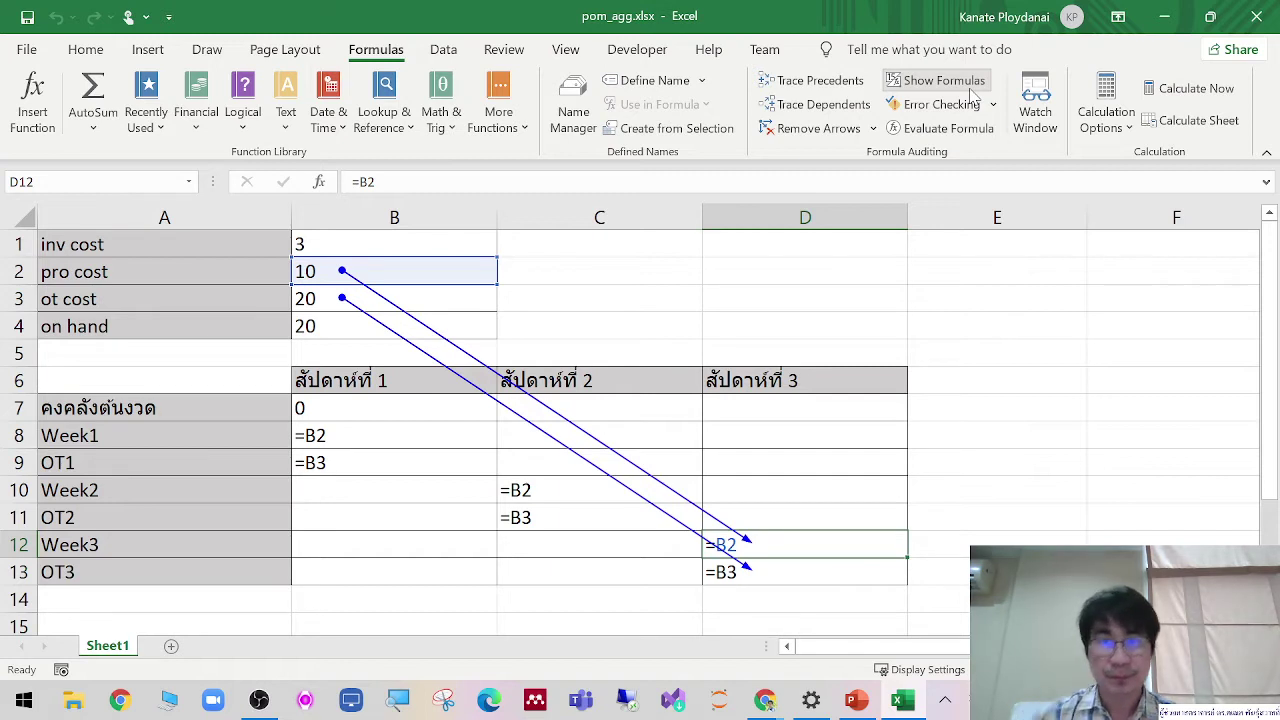
left_click(968, 86)
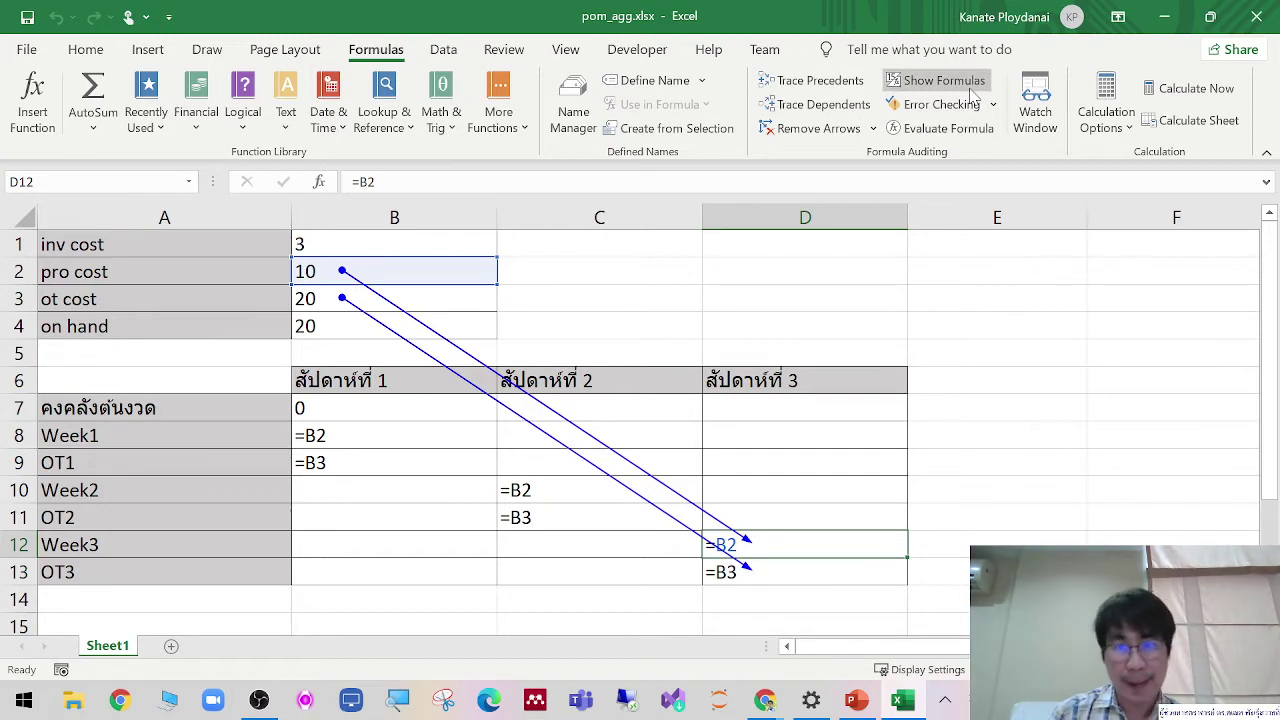
left_click(789, 130)
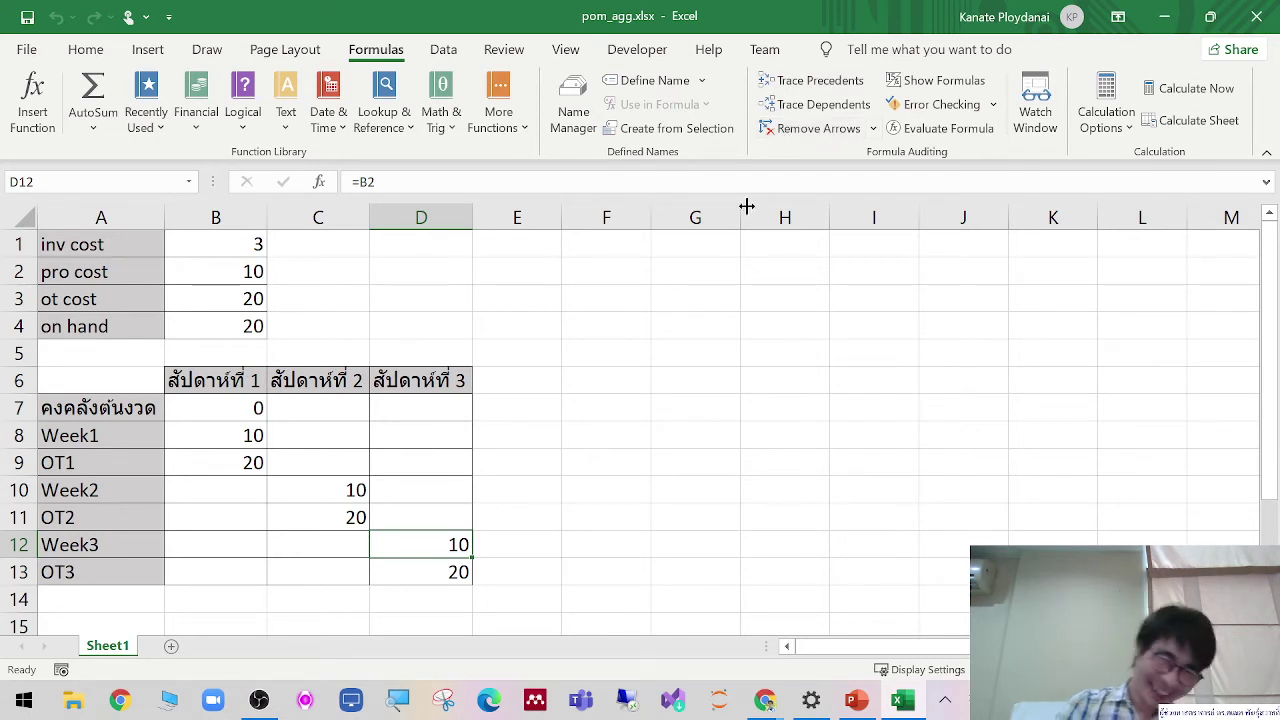
Step: In C8, compute the Week1 cost for สัปดาห์ที่ 2 by adding inv cost to the previous week's cost with =B8+B1
left_click(313, 435)
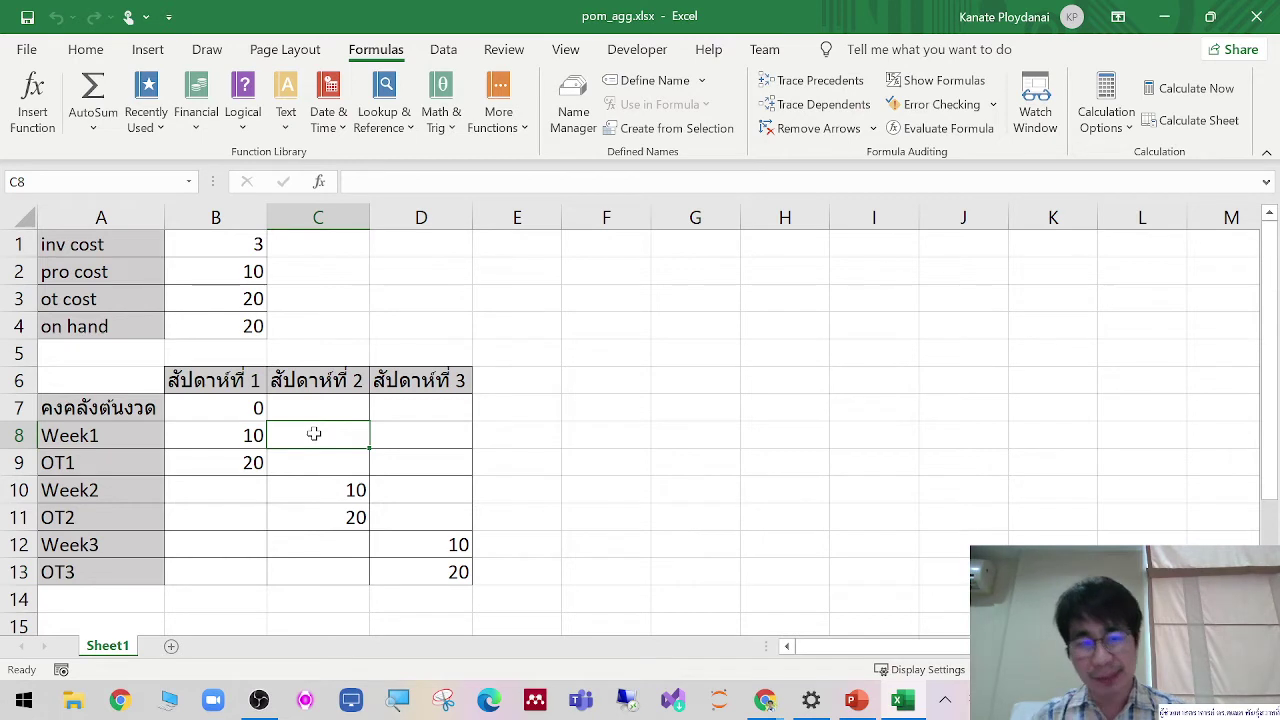
type("=")
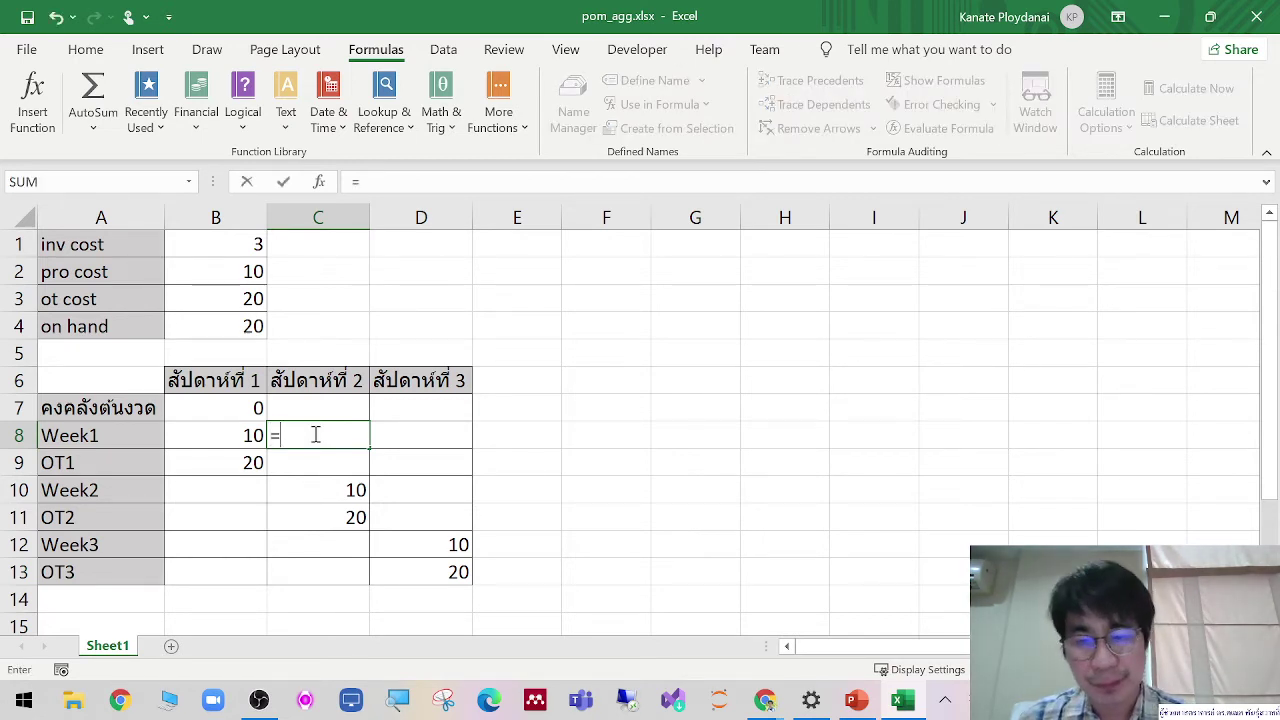
left_click(217, 440)
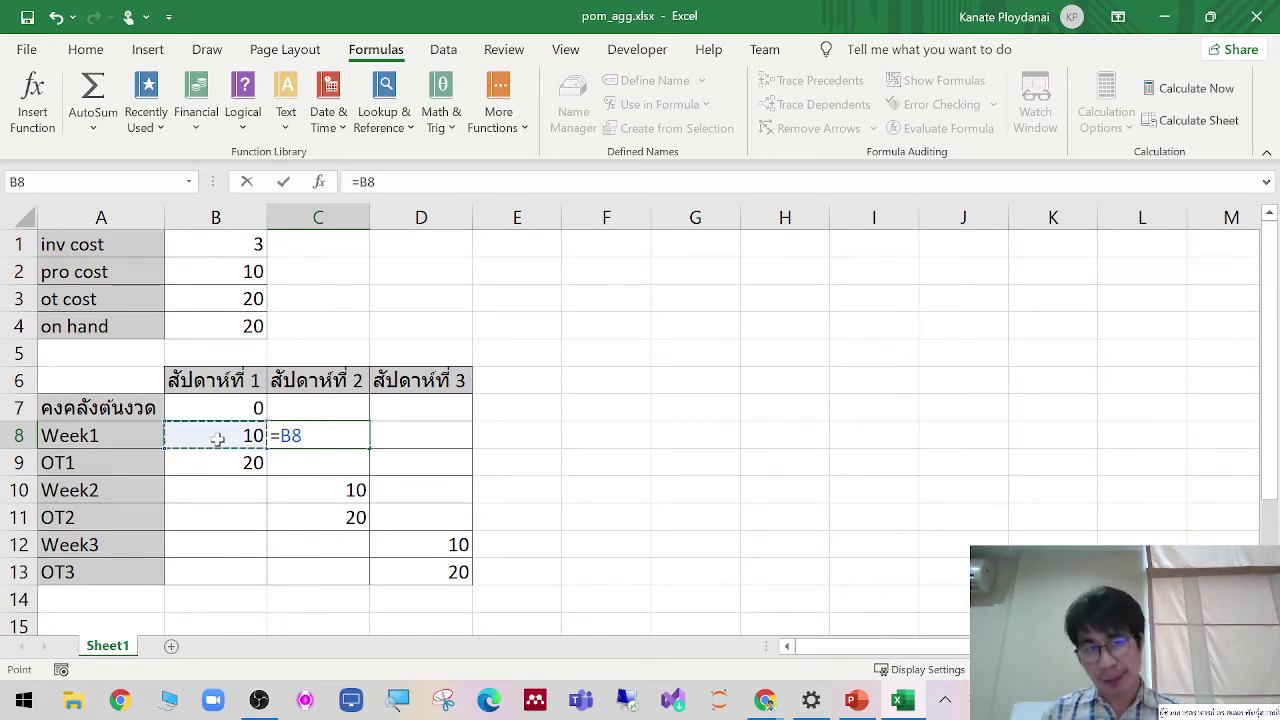
type("+")
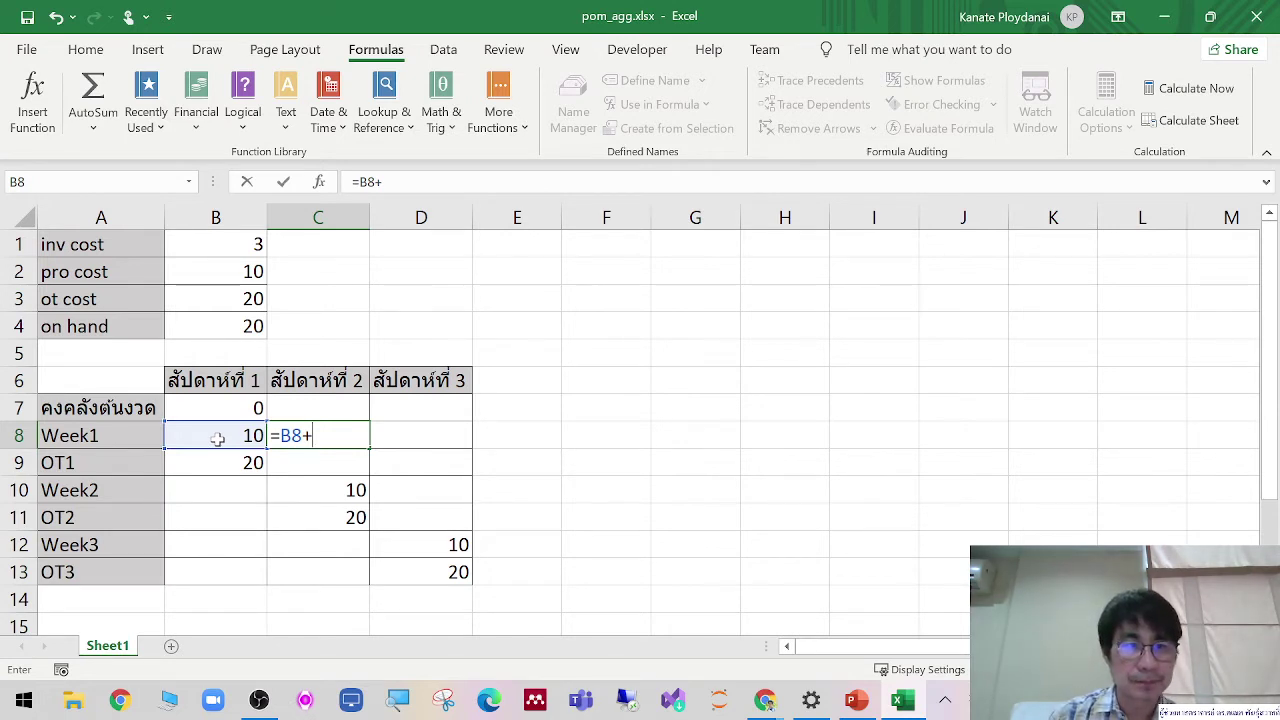
left_click(238, 243)
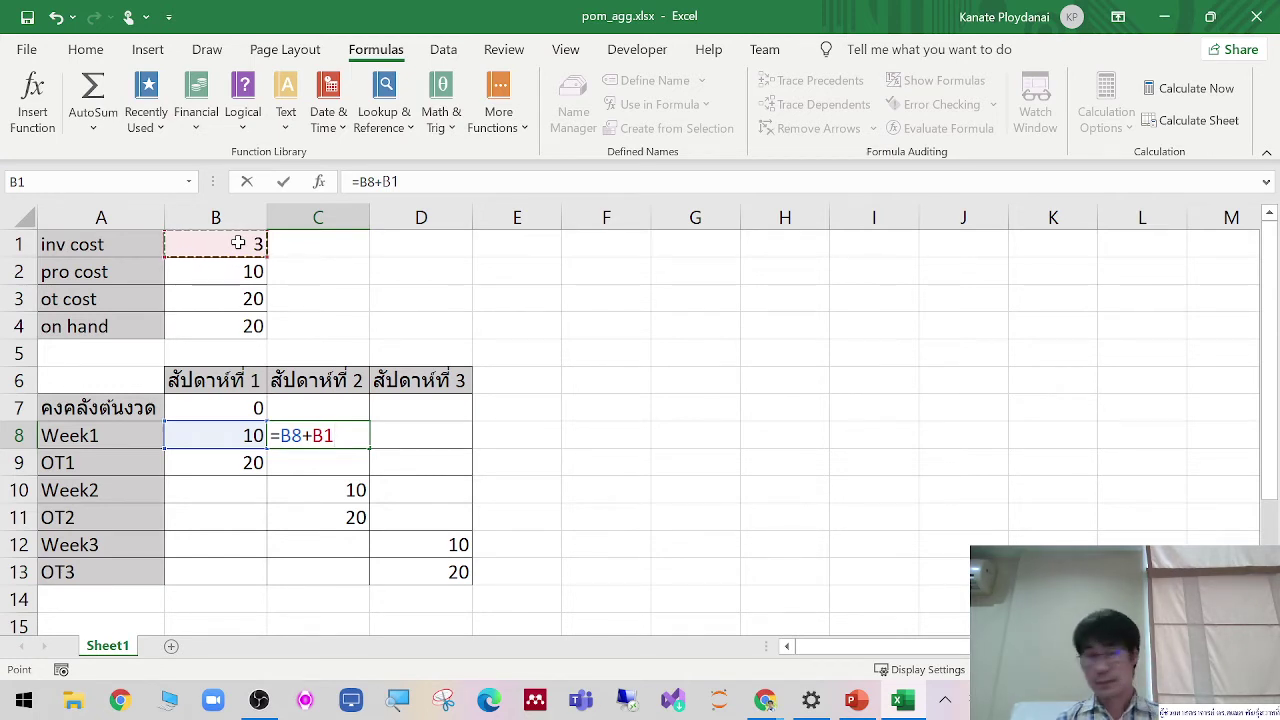
key("Tab")
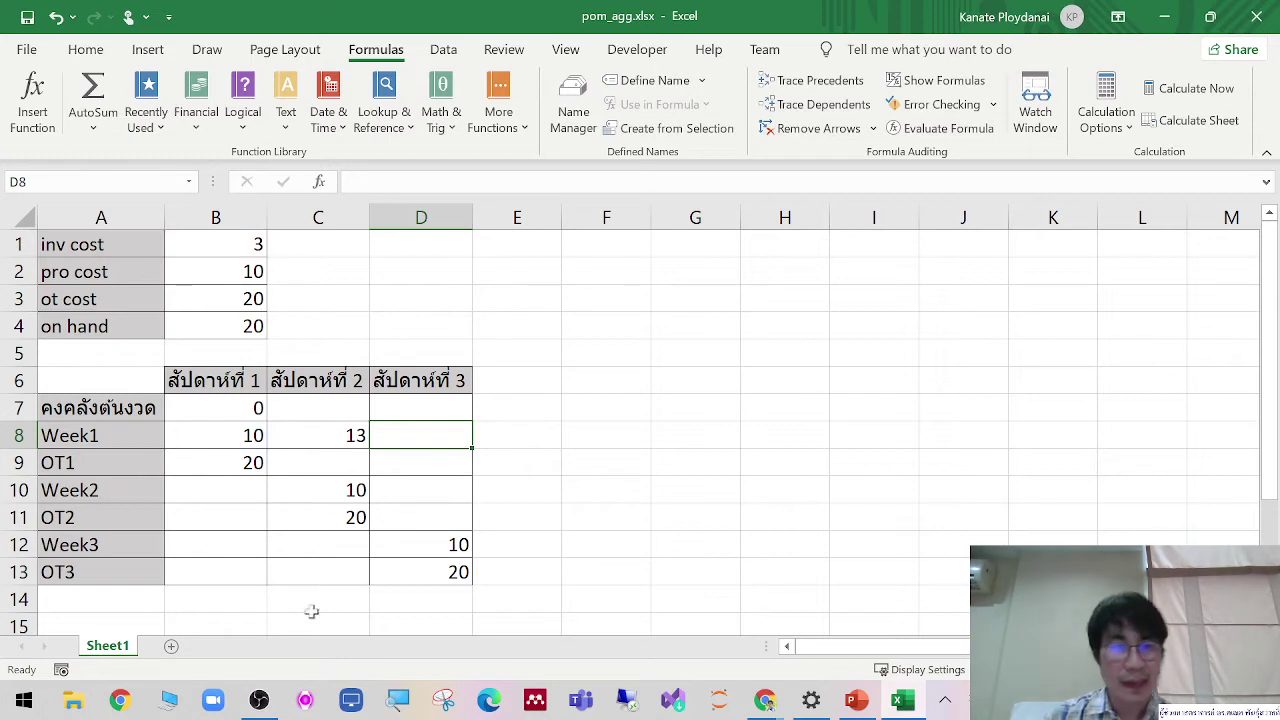
Step: In C9, compute the OT1 cost for สัปดาห์ที่ 2 by adding inv cost to the previous week's cost with =B9+B1
left_click(343, 462)
type("=")
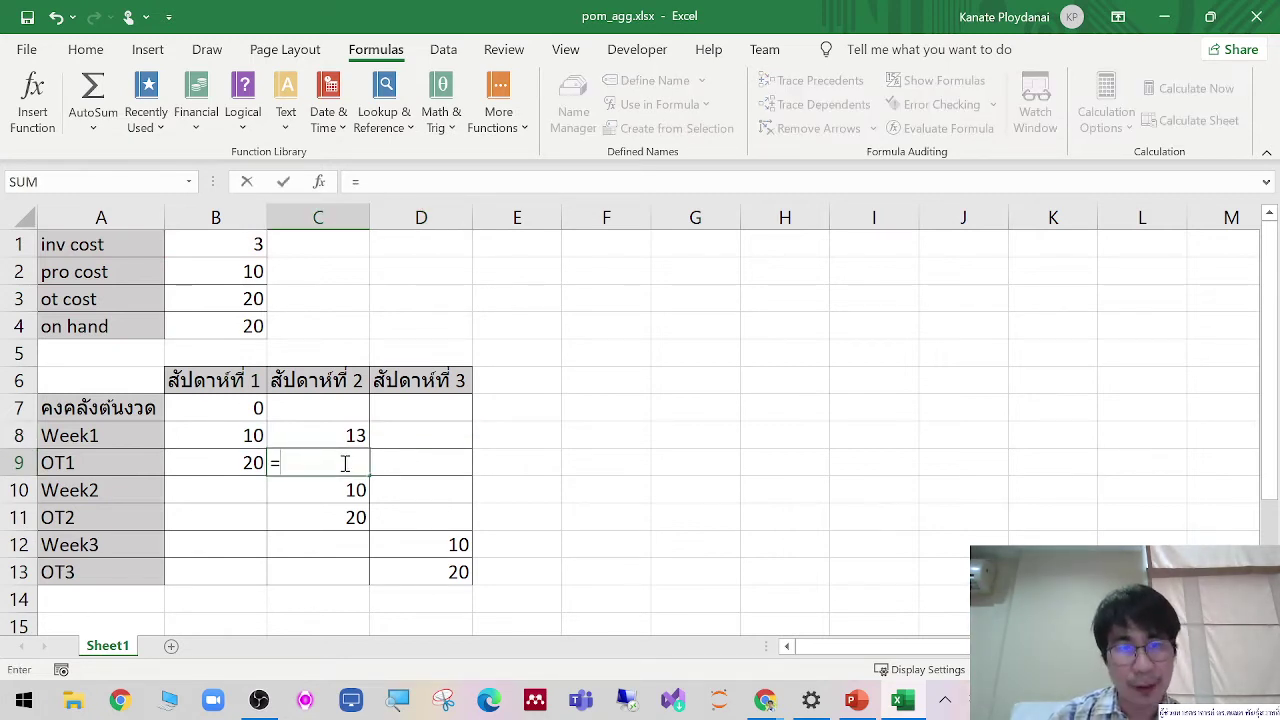
left_click(235, 462)
type("+")
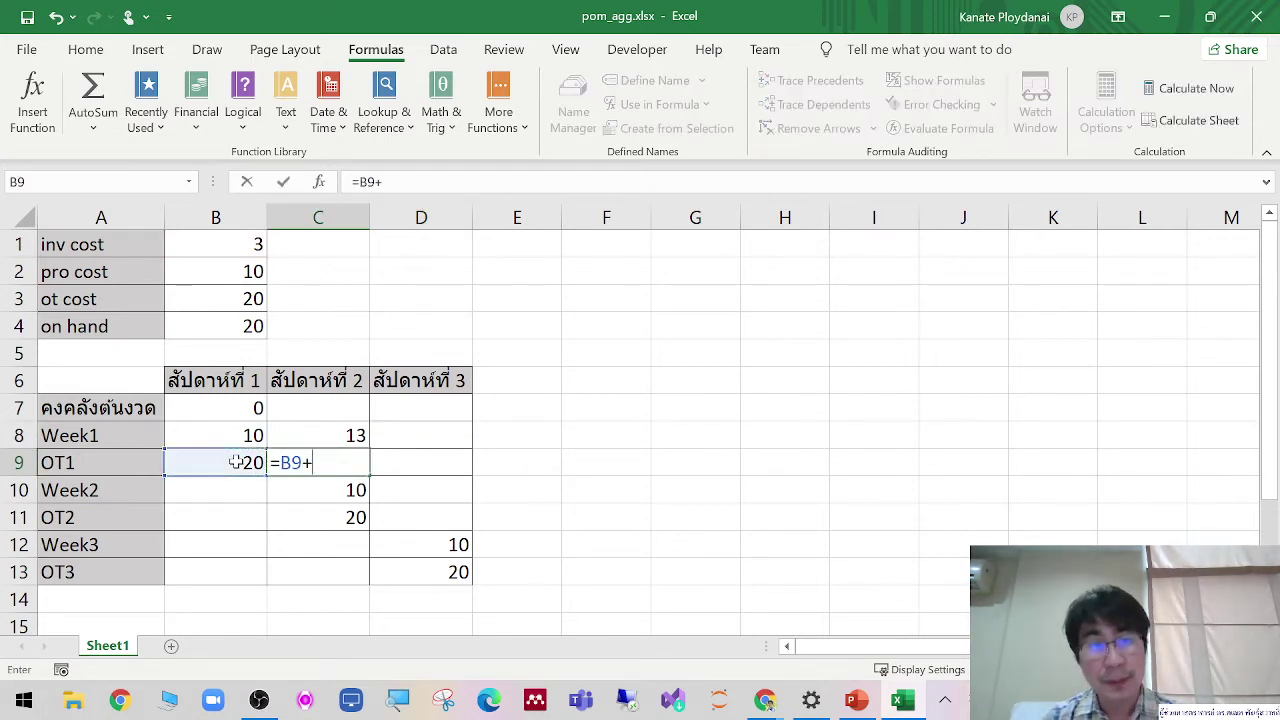
left_click(253, 245)
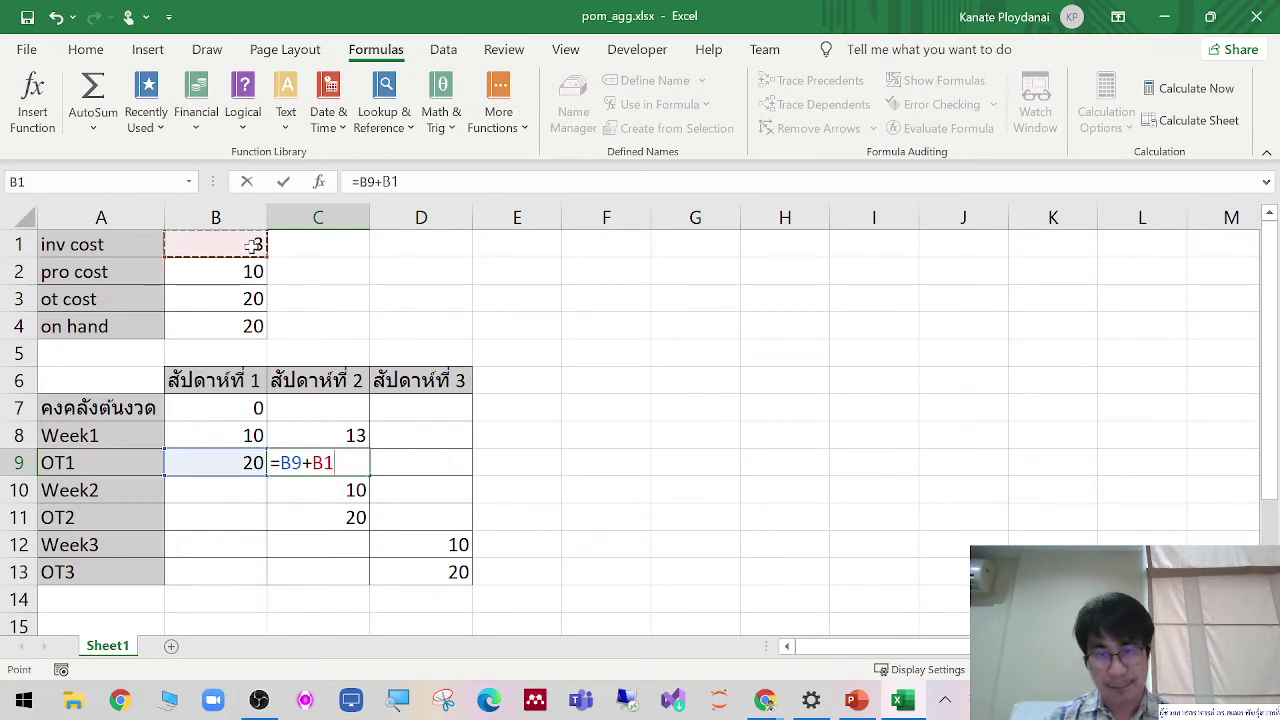
key("Tab")
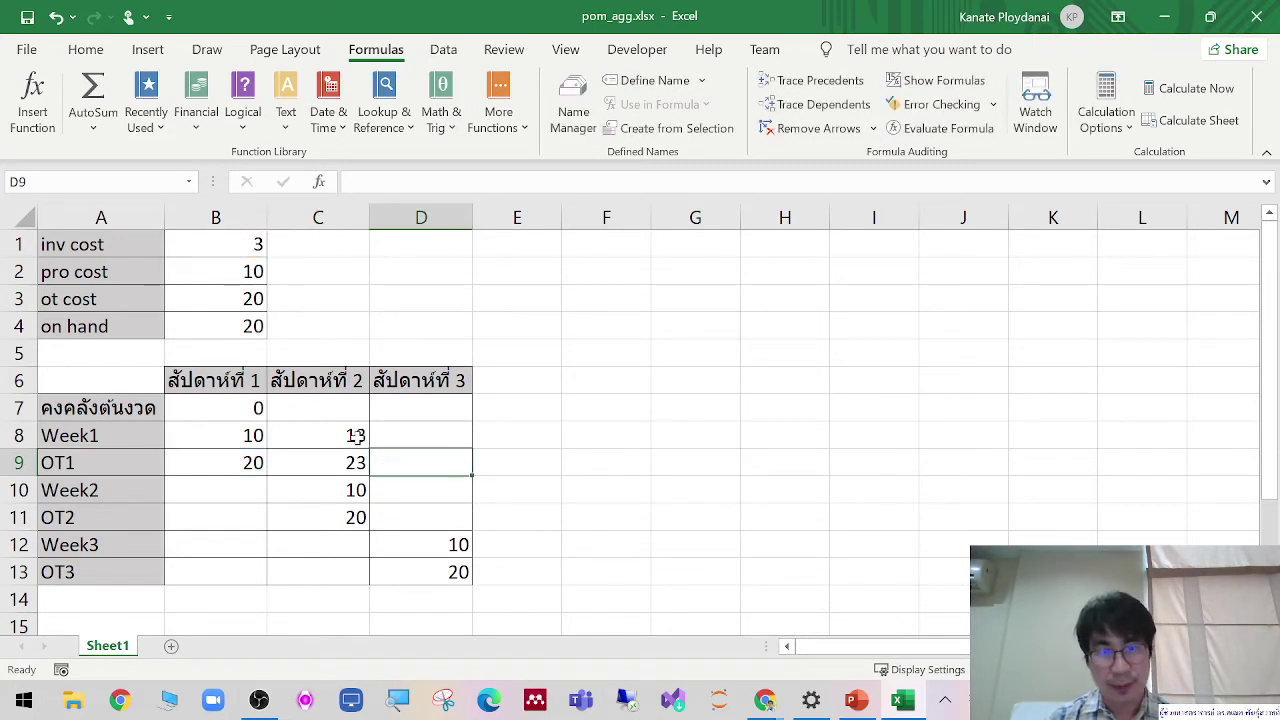
Step: Inspect the formula in C8 without changing it and trace its precedents
left_click(357, 437)
double_click(358, 437)
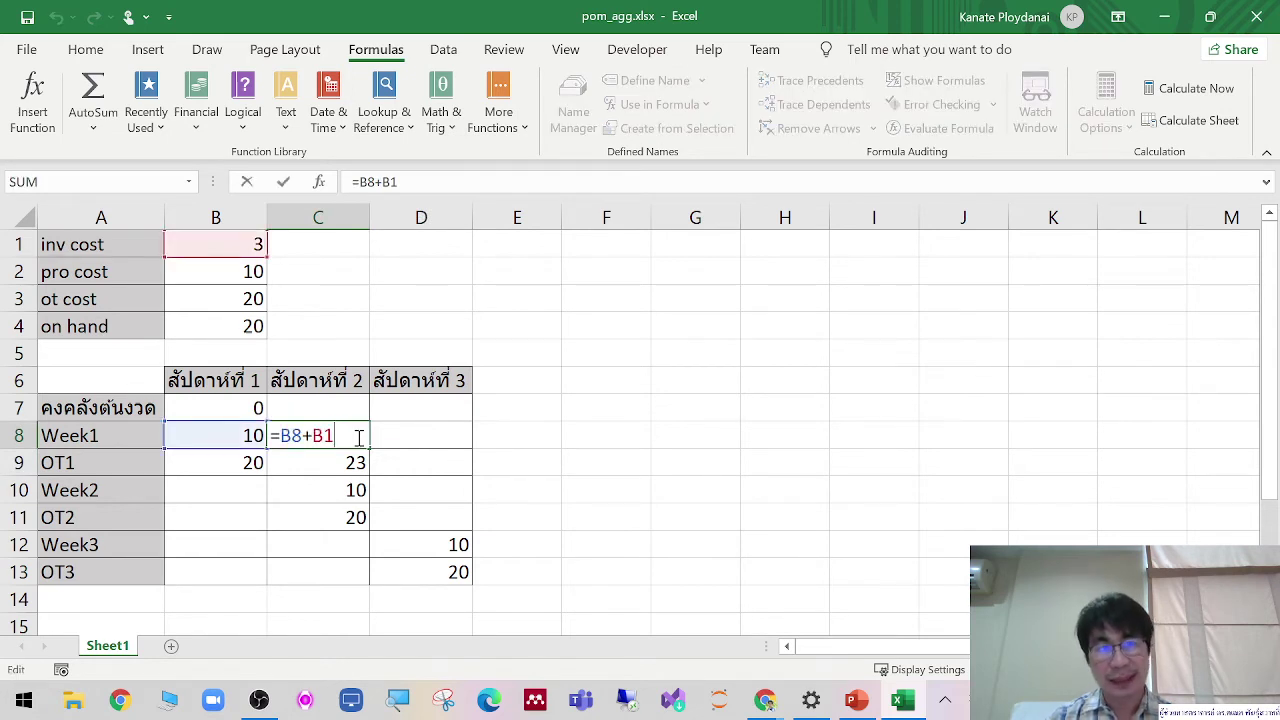
key("Escape")
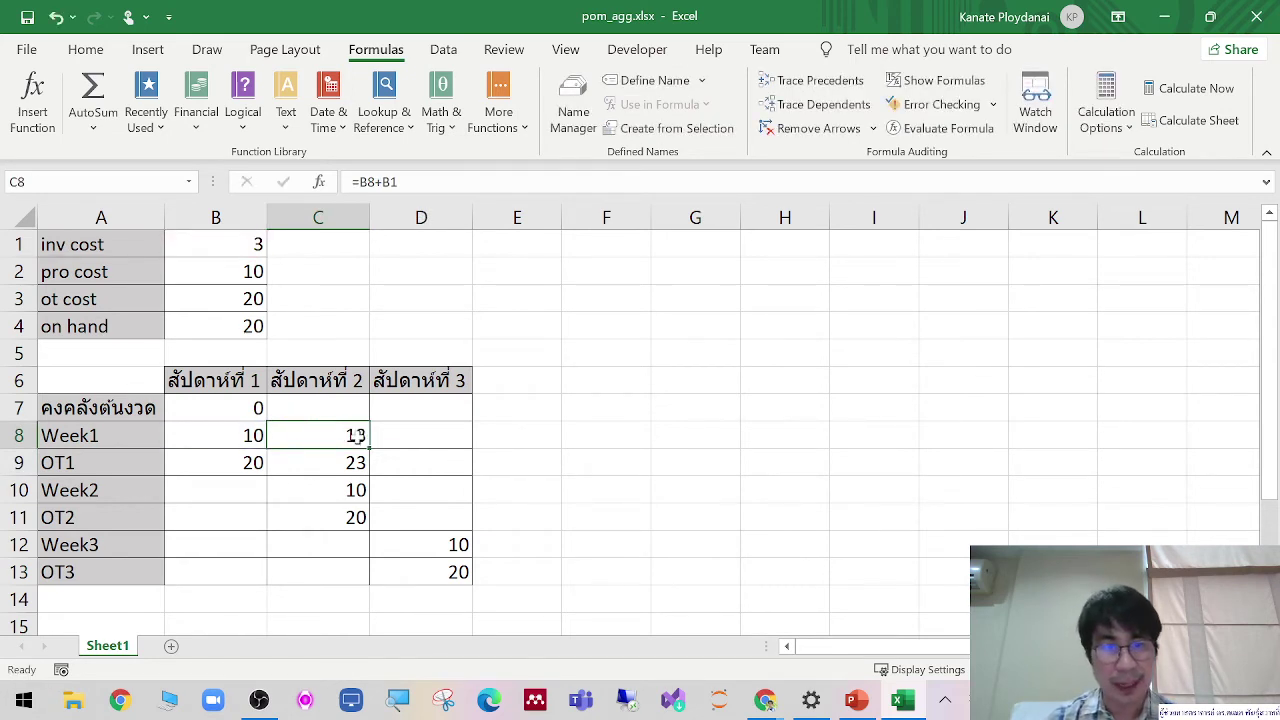
left_click(835, 82)
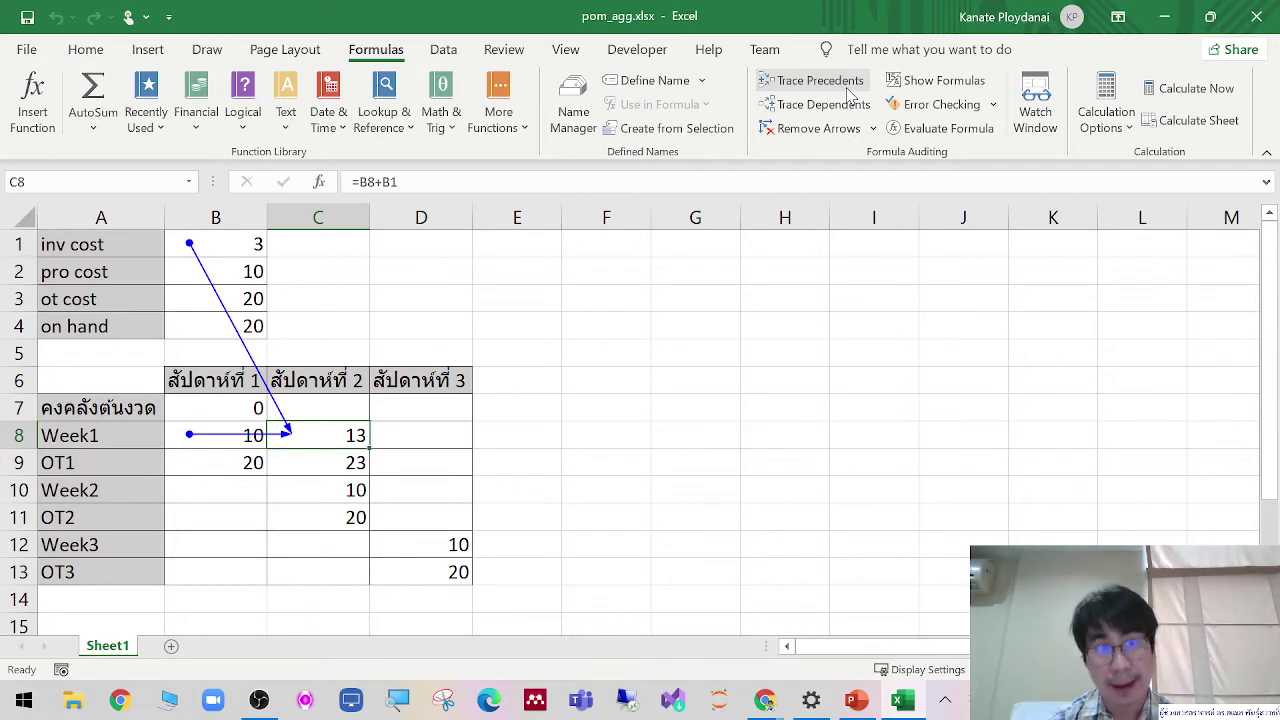
Step: In D8, compute the Week1 cost for สัปดาห์ที่ 3 by adding inv cost to the สัปดาห์ที่ 2 cost with =C8+B1
left_click(452, 428)
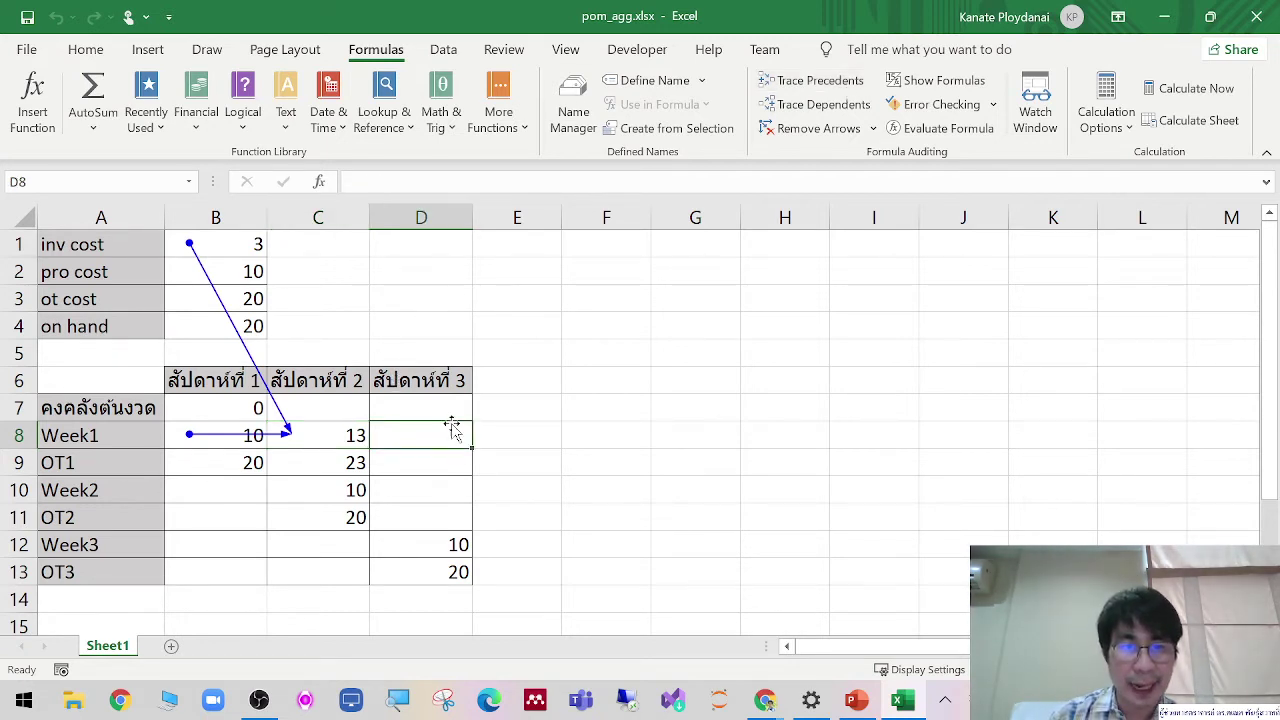
type("=")
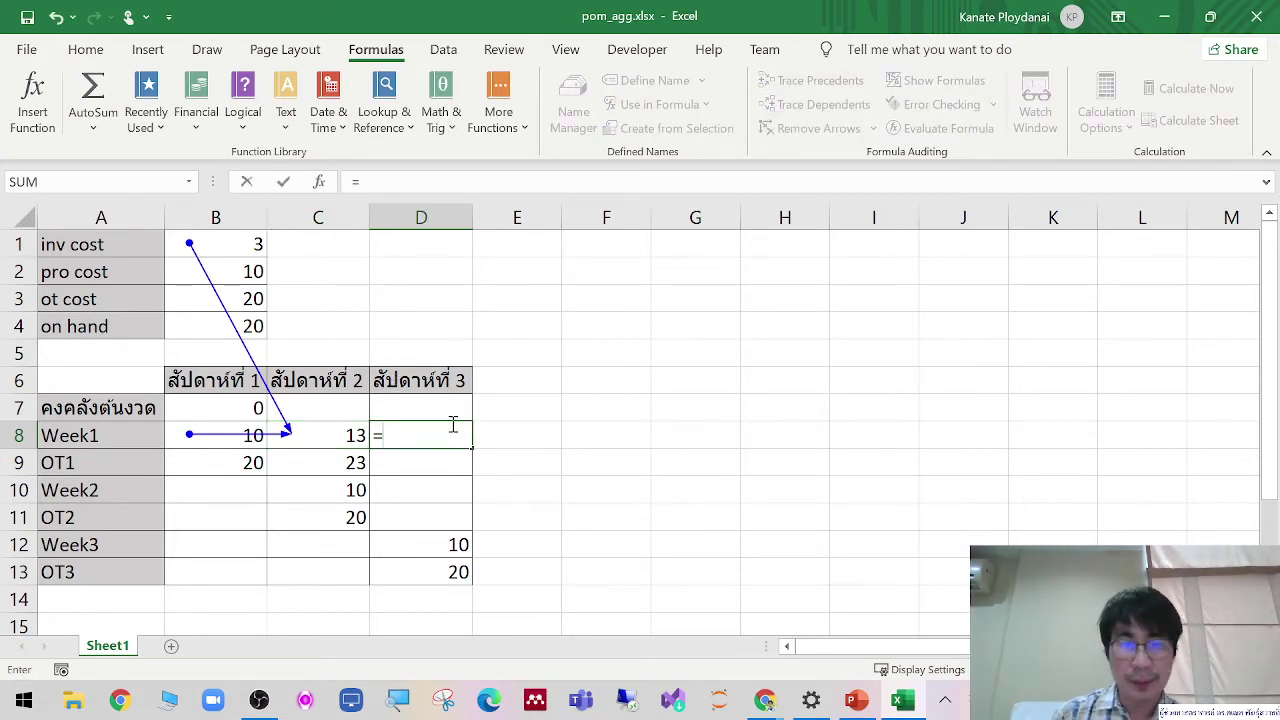
left_click(347, 436)
type("+")
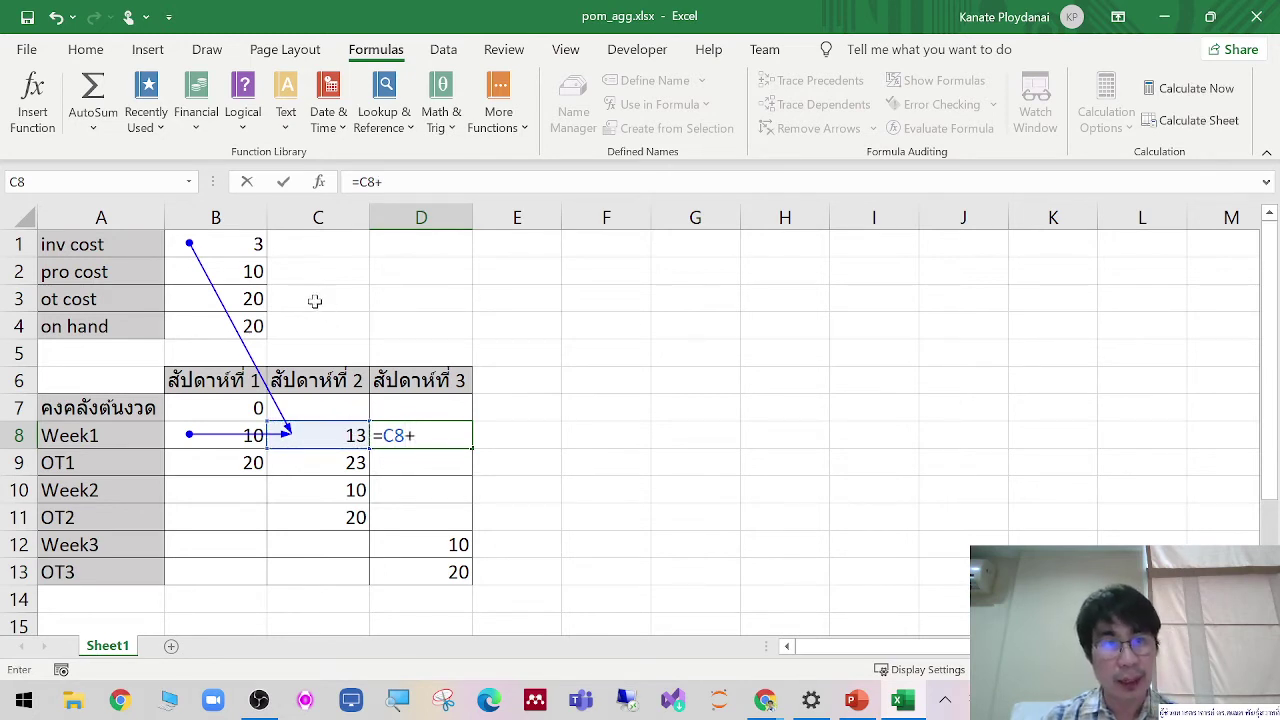
left_click(251, 243)
key("Tab")
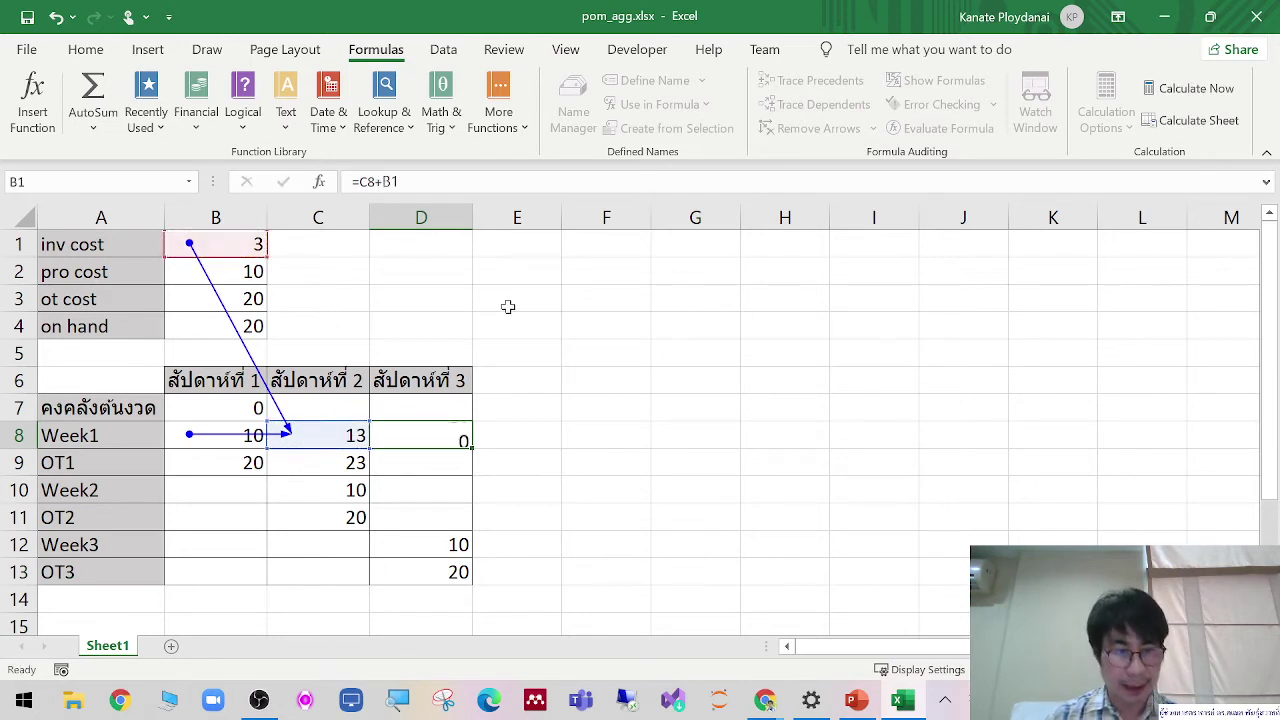
Step: Trace the precedents of D8 and remove all tracing arrows from the sheet
left_click(438, 437)
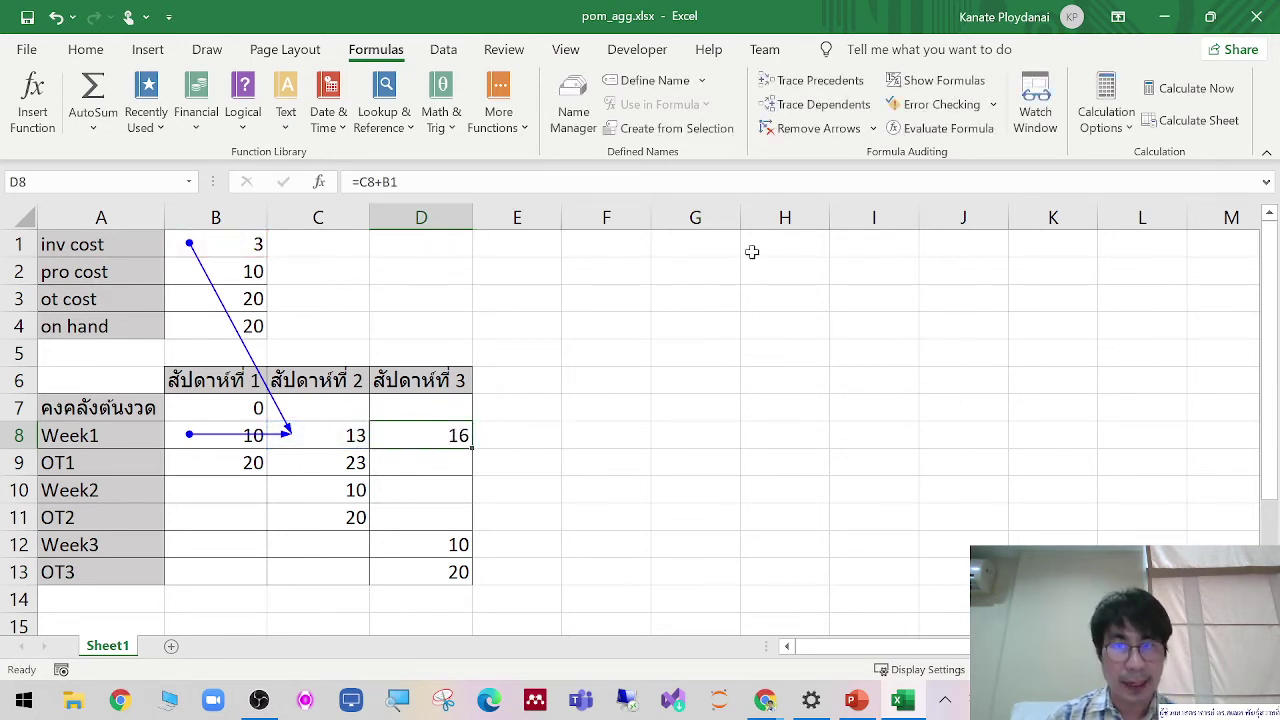
left_click(829, 88)
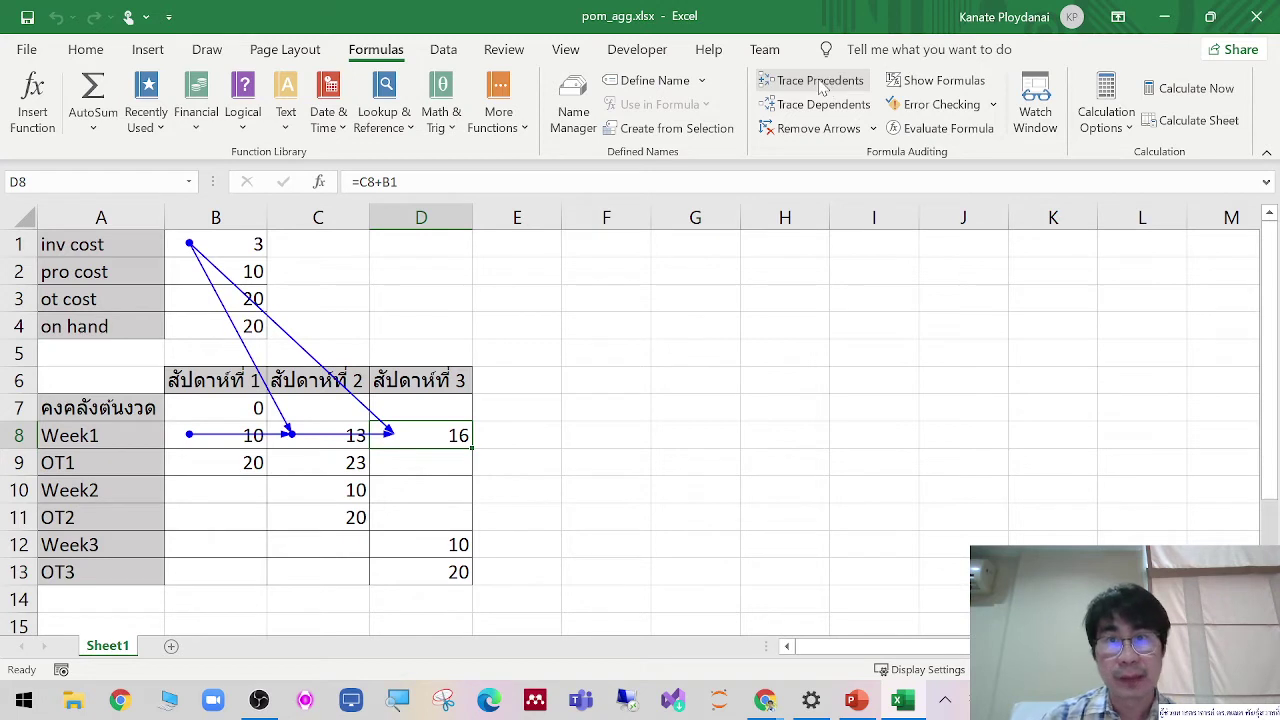
left_click(814, 130)
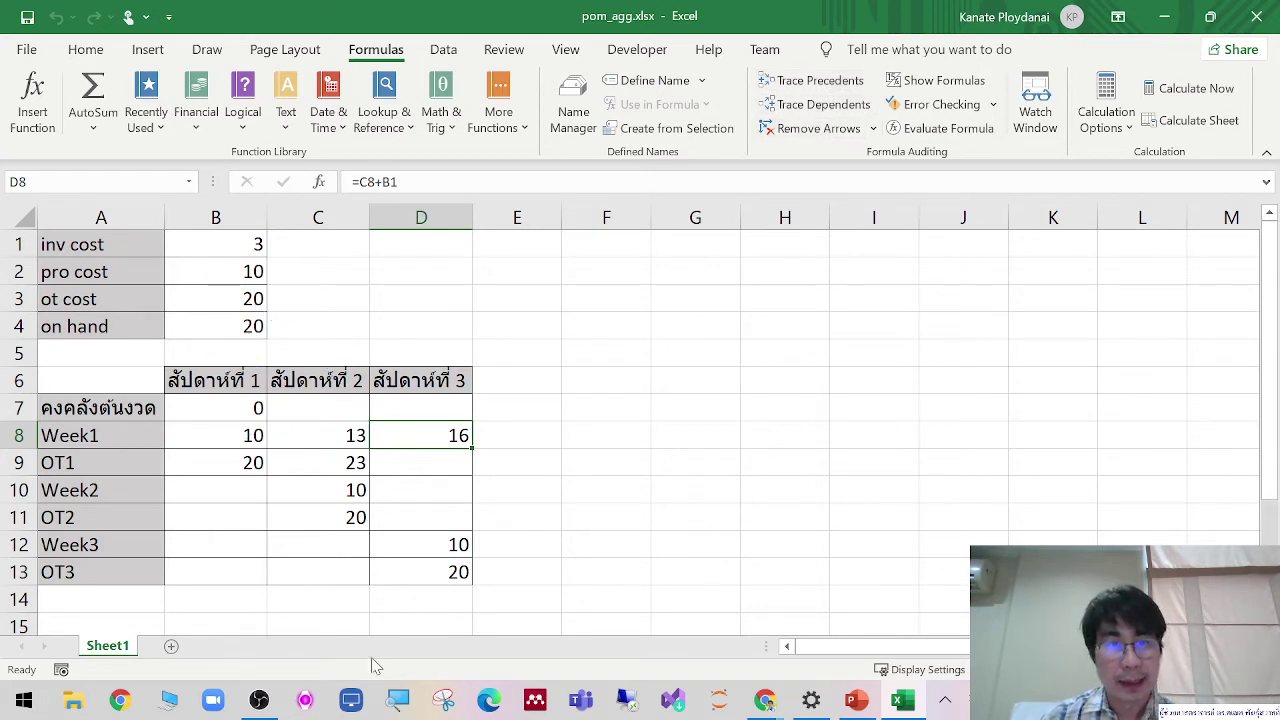
Step: In D9, compute the OT1 cost for สัปดาห์ที่ 3 by adding inv cost to the สัปดาห์ที่ 2 cost with =C9+B1
left_click(460, 464)
type("=")
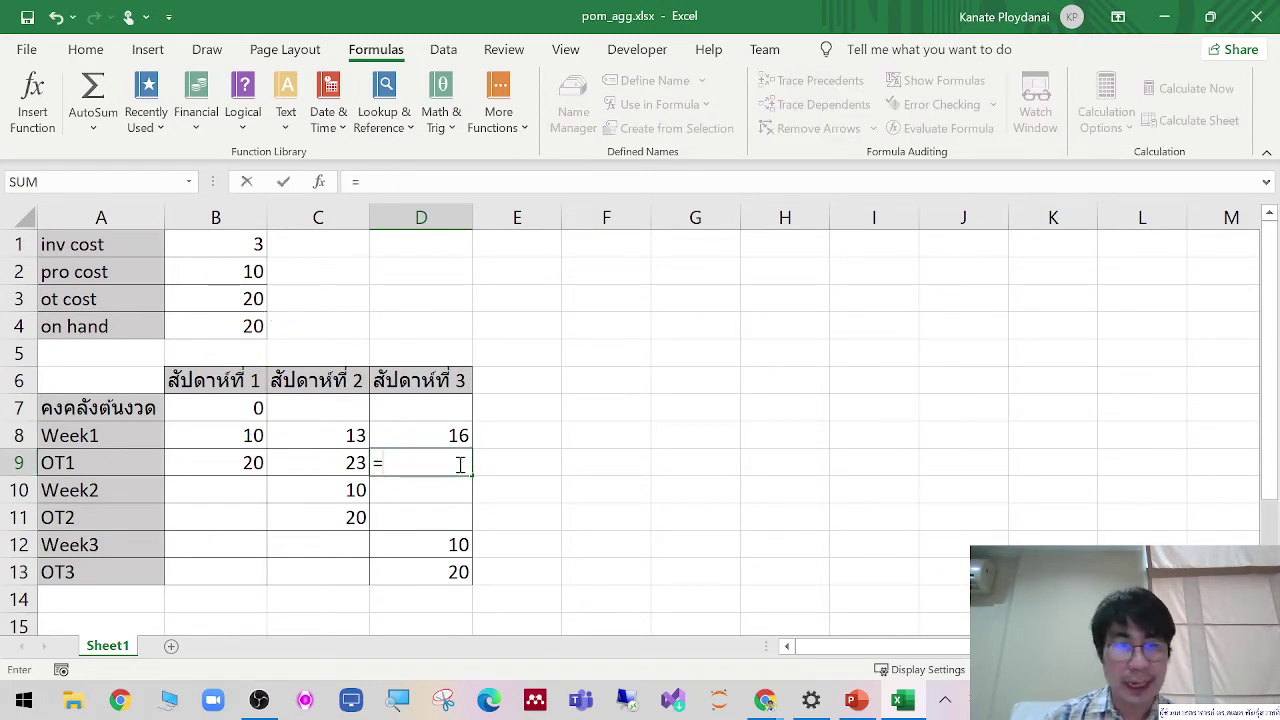
left_click(349, 461)
type("+")
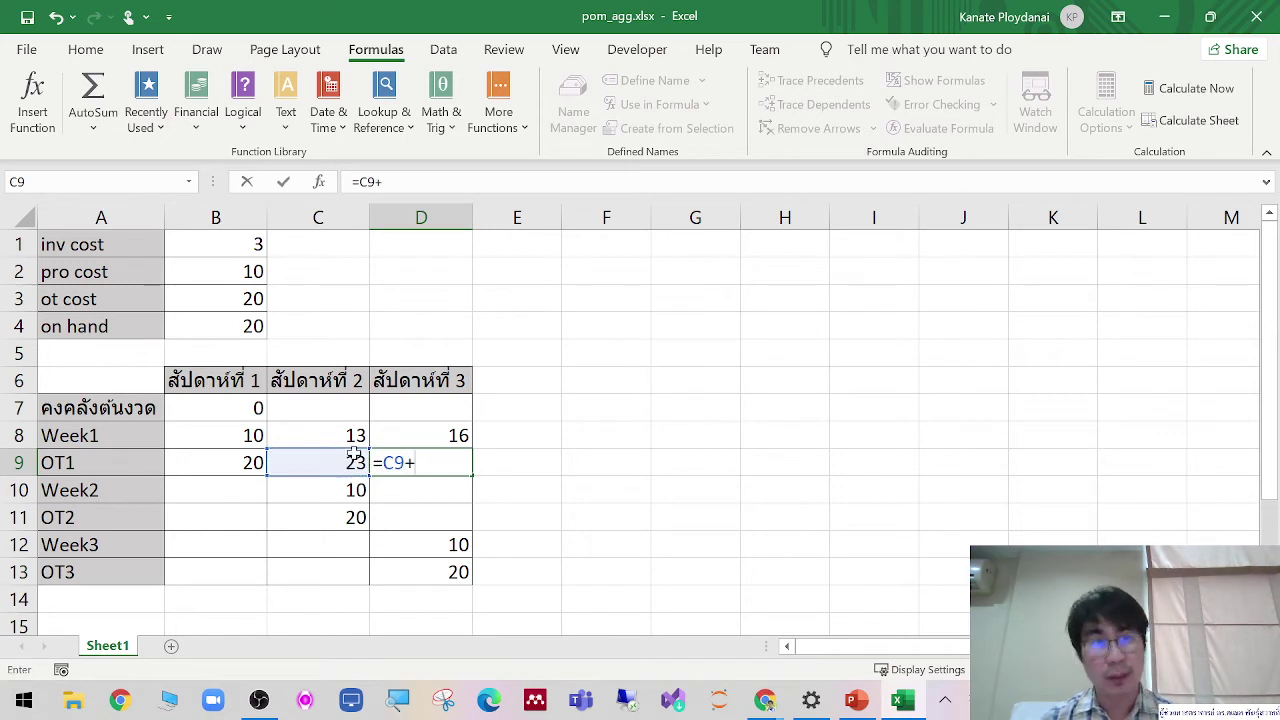
left_click(229, 238)
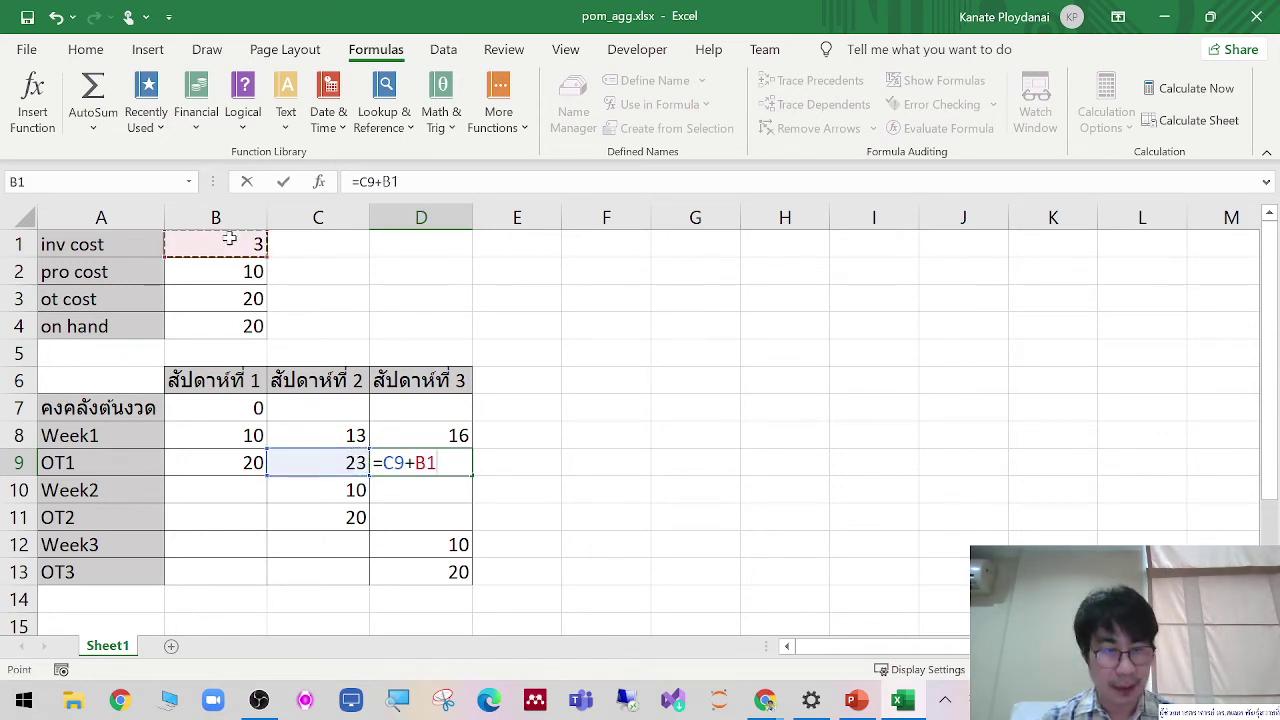
key("Tab")
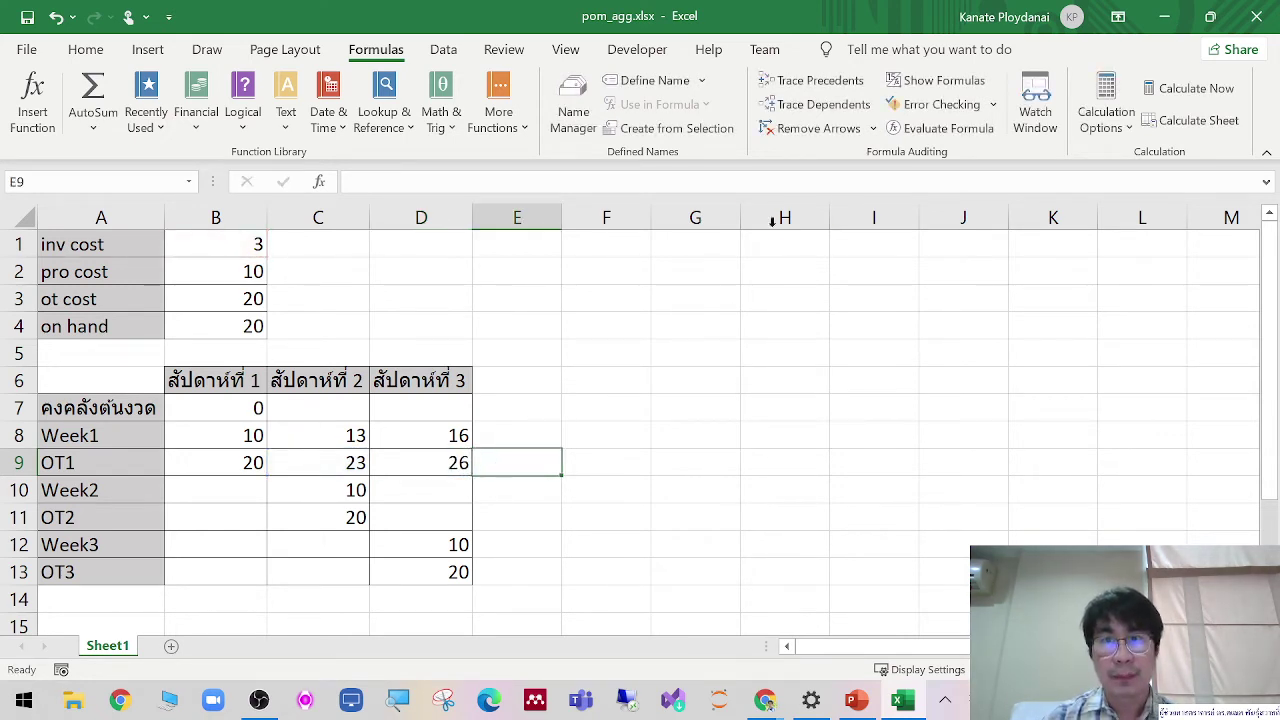
Step: Display the formulas in all cells to review the cost links, and return to showing the values
left_click(968, 84)
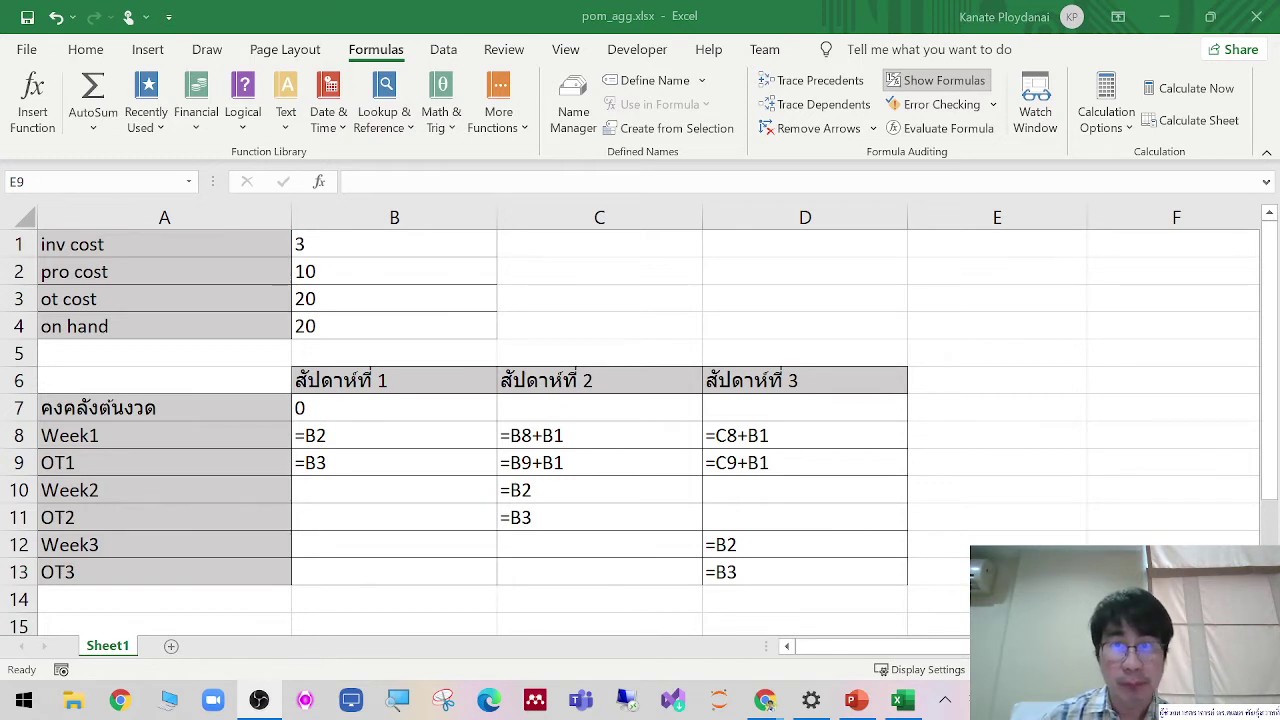
left_click(932, 88)
left_click(877, 350)
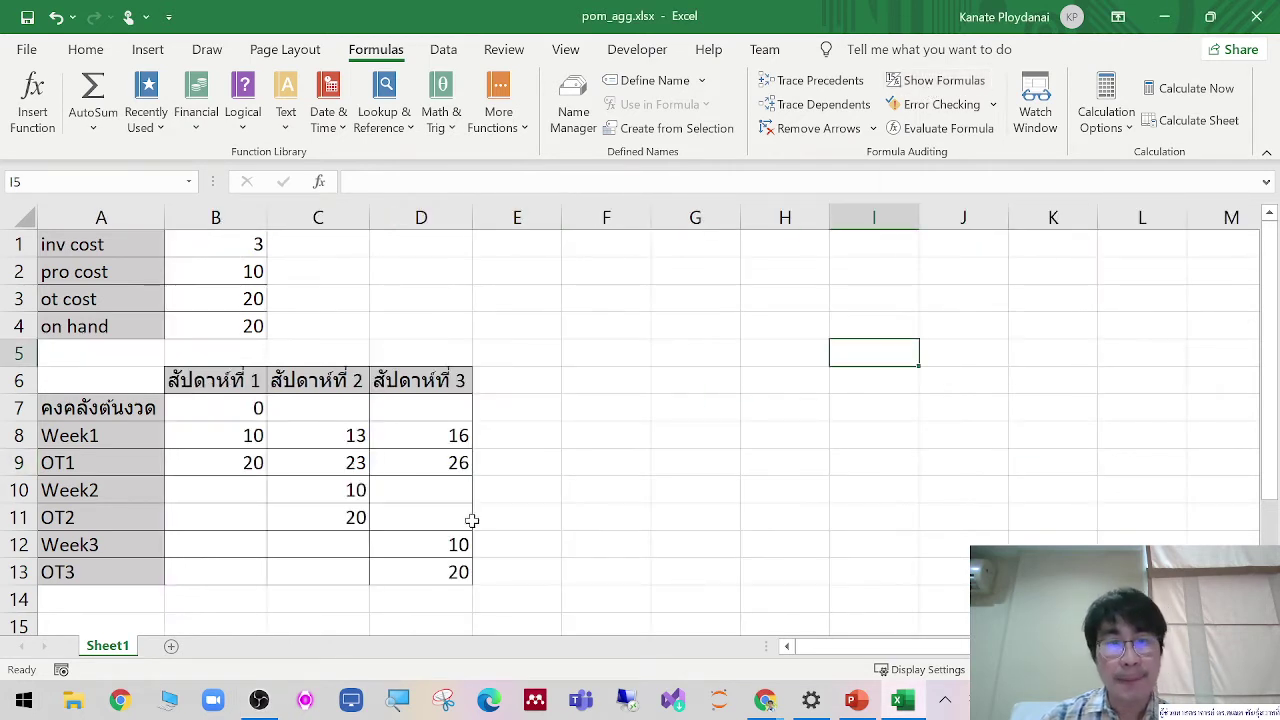
Step: In D10, compute the Week2 cost for สัปดาห์ที่ 3 by adding inv cost to the previous week's cost with =C10+B1
left_click(457, 489)
type("=")
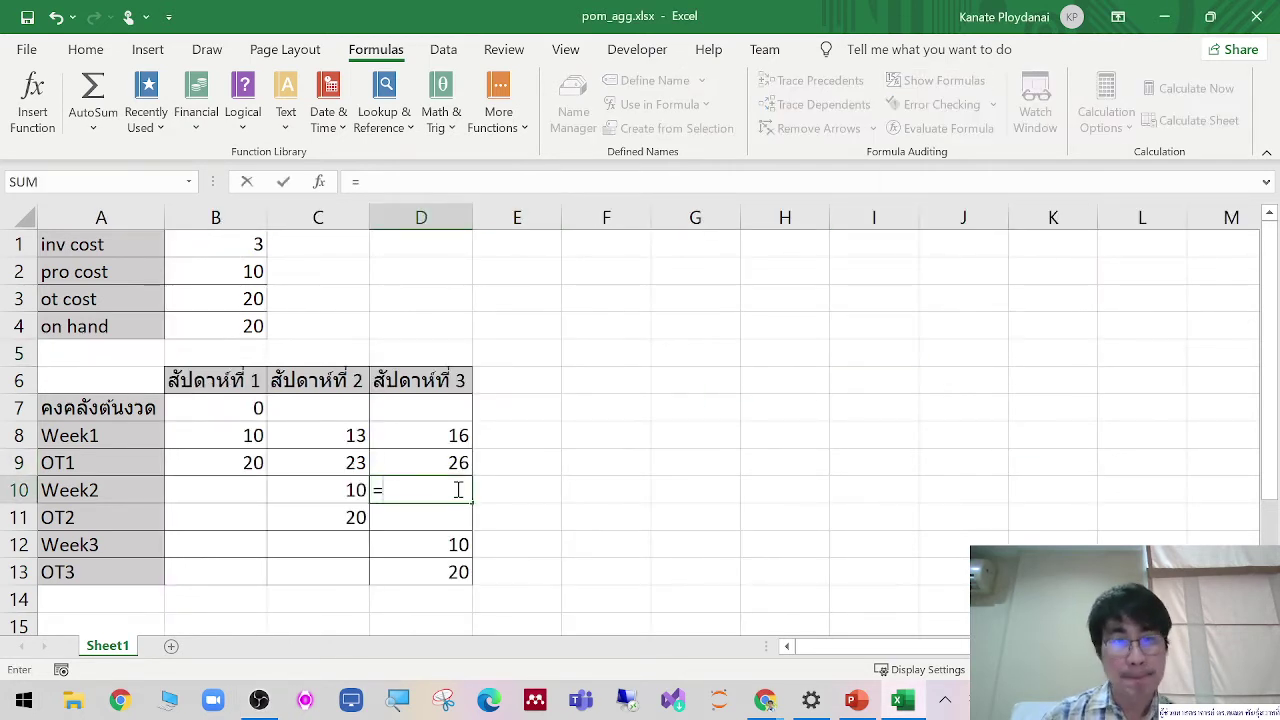
left_click(356, 489)
type("+")
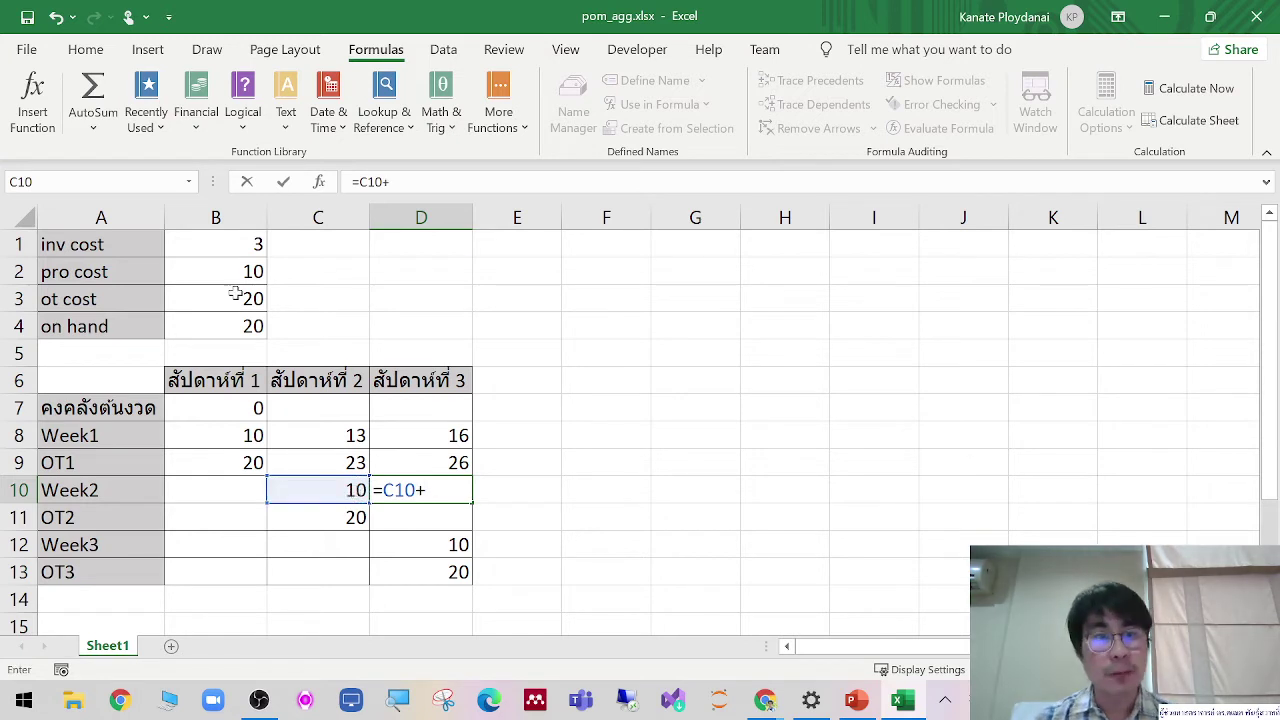
left_click(252, 240)
key("Tab")
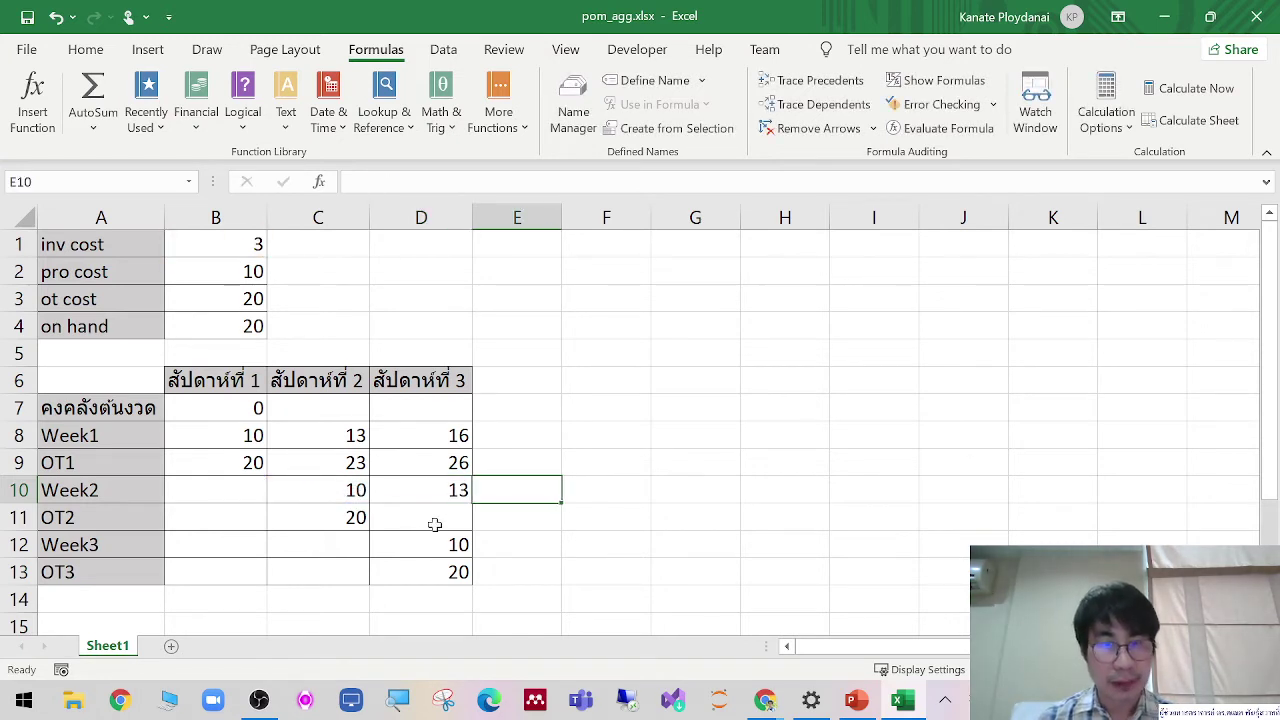
Step: In D11, compute the OT2 cost for สัปดาห์ที่ 3 by adding inv cost to the previous week's cost with =C11+B1
left_click(437, 517)
type("=")
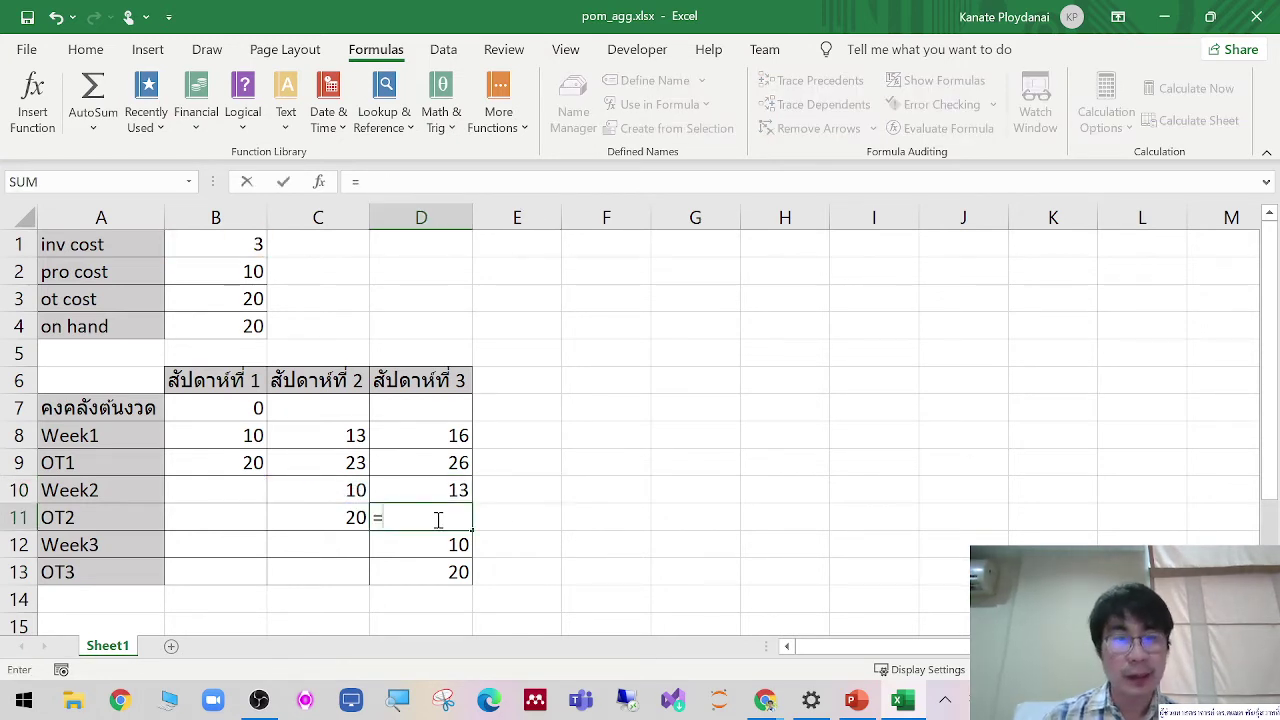
left_click(345, 517)
type("+")
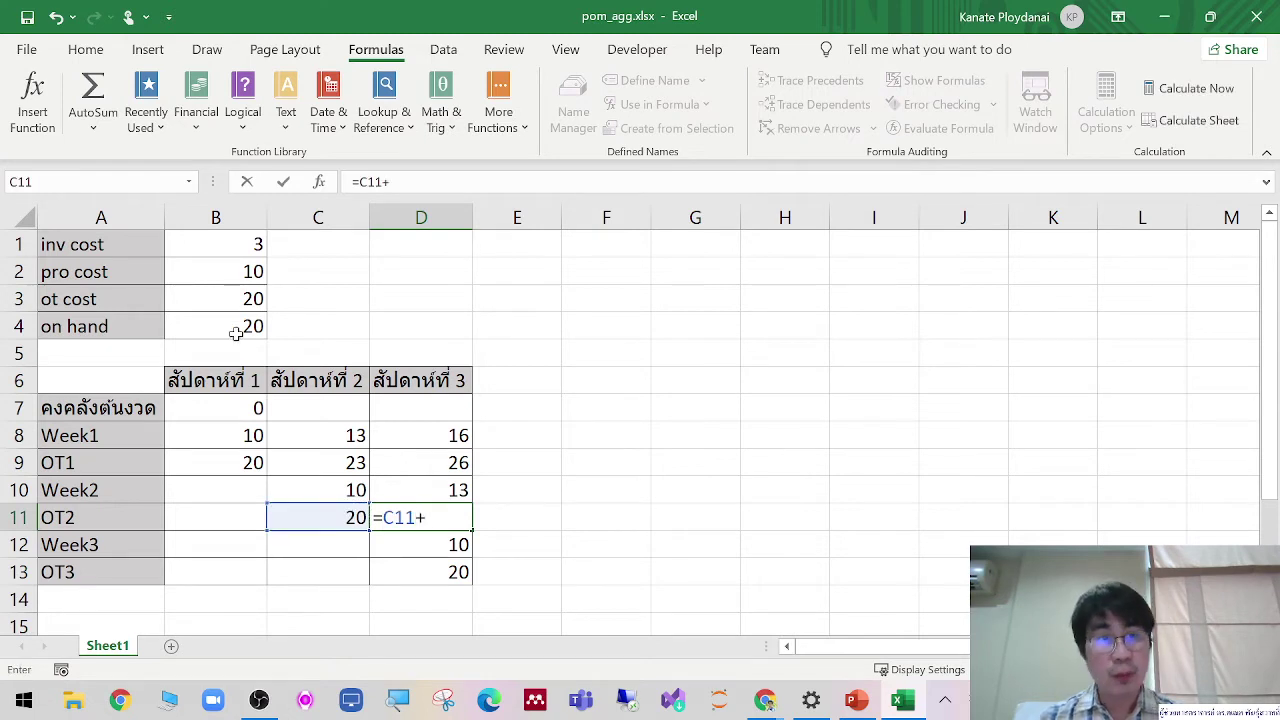
left_click(240, 252)
key("Tab")
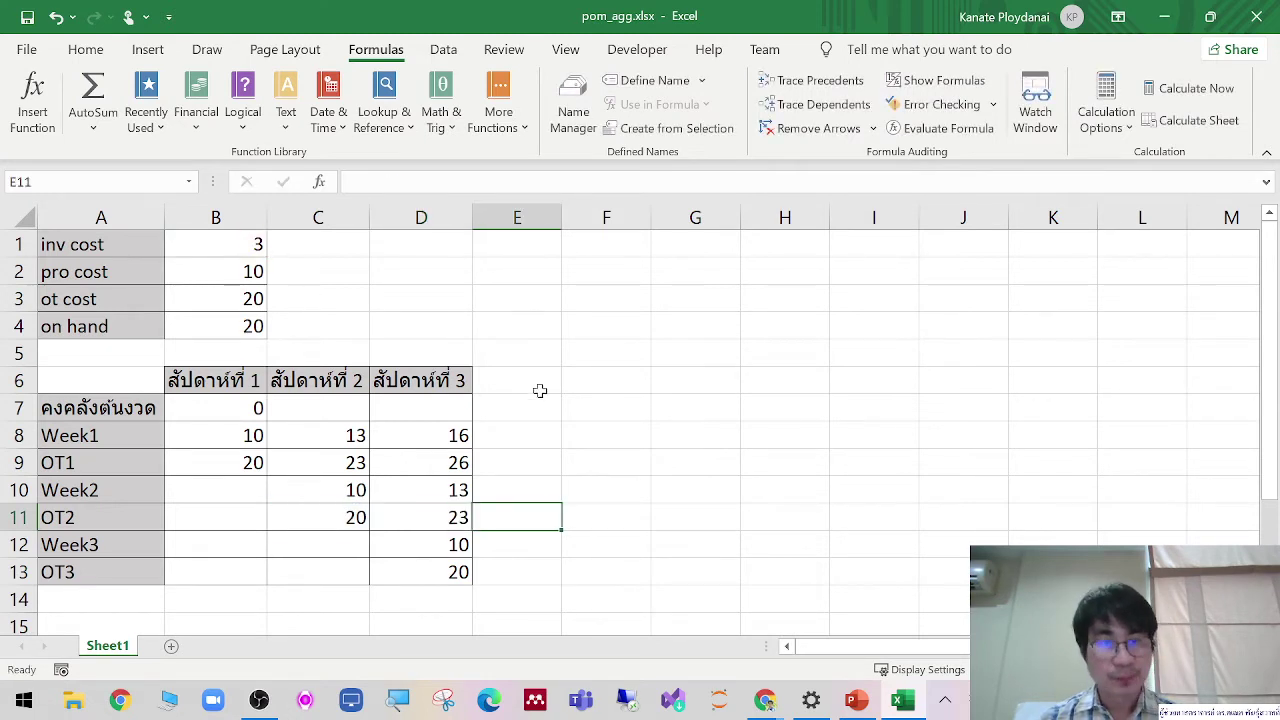
left_click(595, 430)
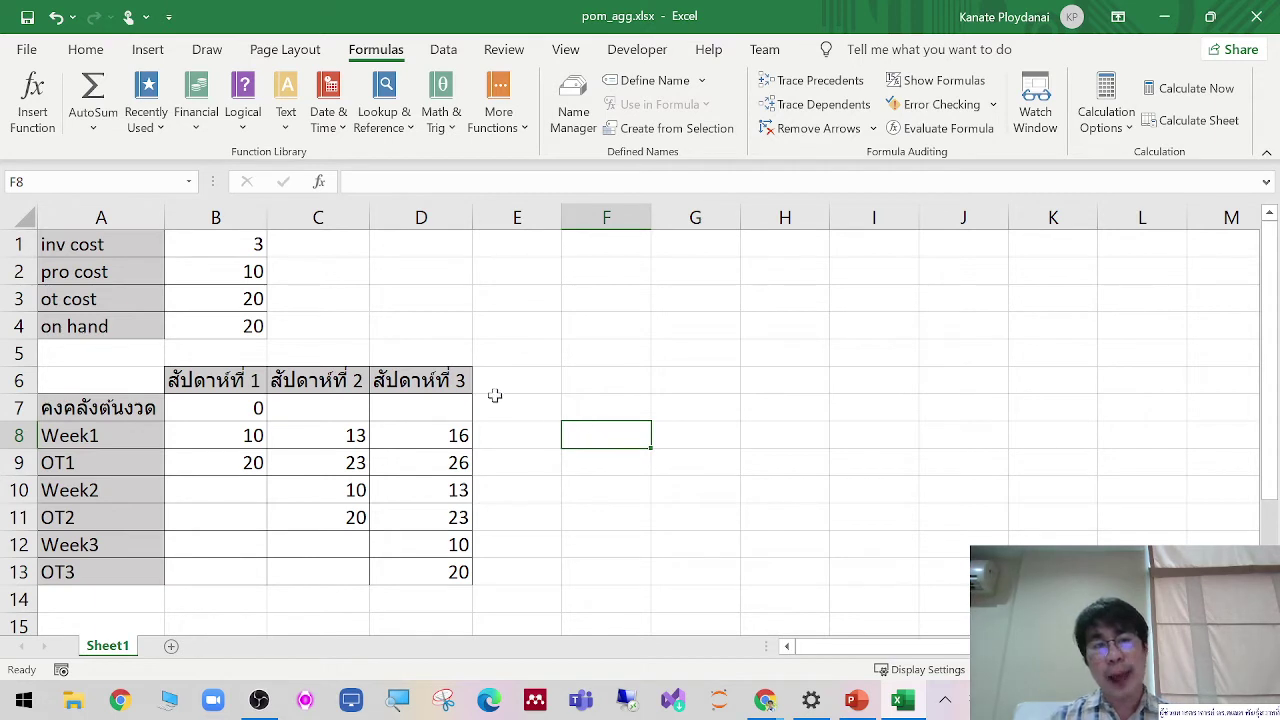
Step: Test the links to pro cost by setting B2 to 15 and then to 0
left_click(177, 271)
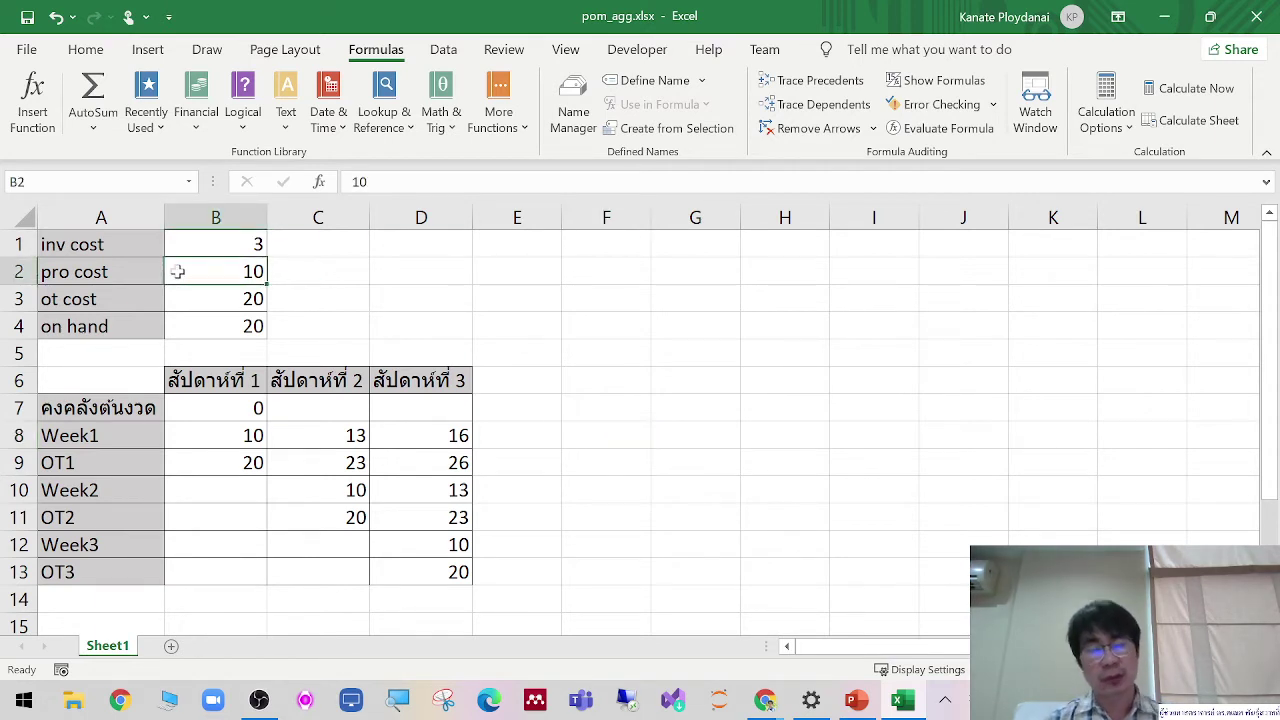
type("15")
key("Tab")
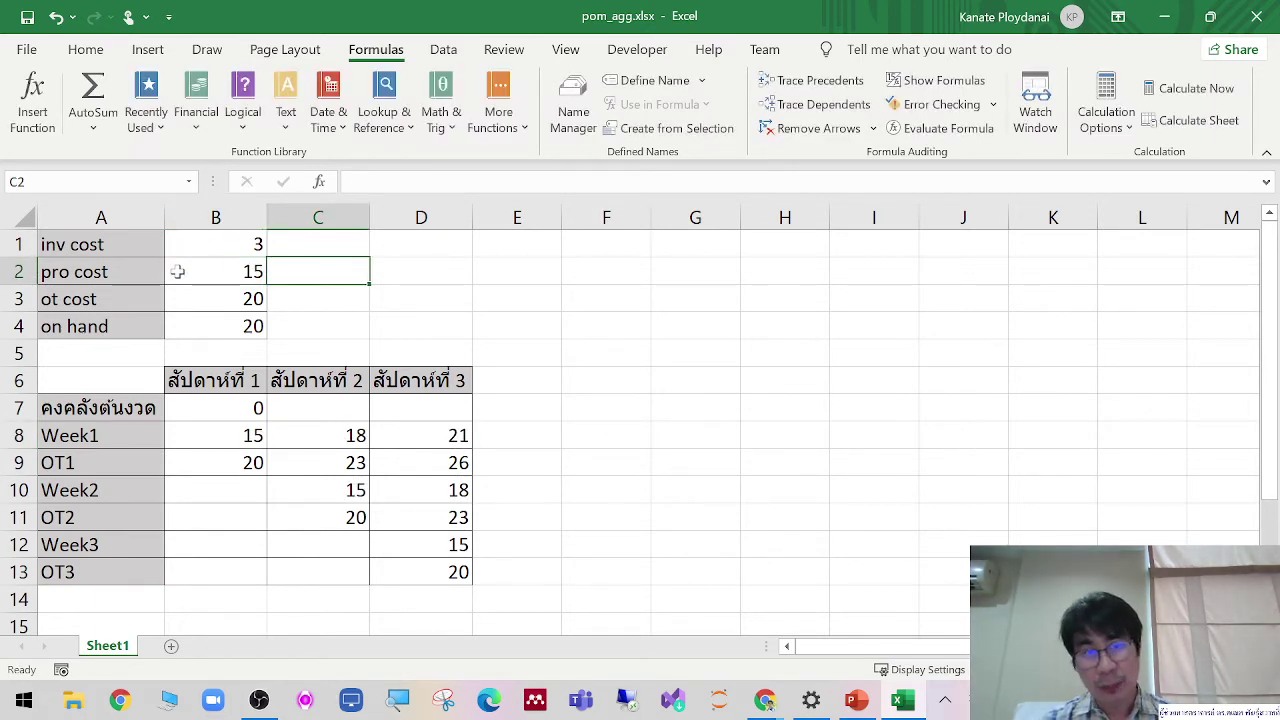
left_click(177, 271)
type("0")
key("Tab")
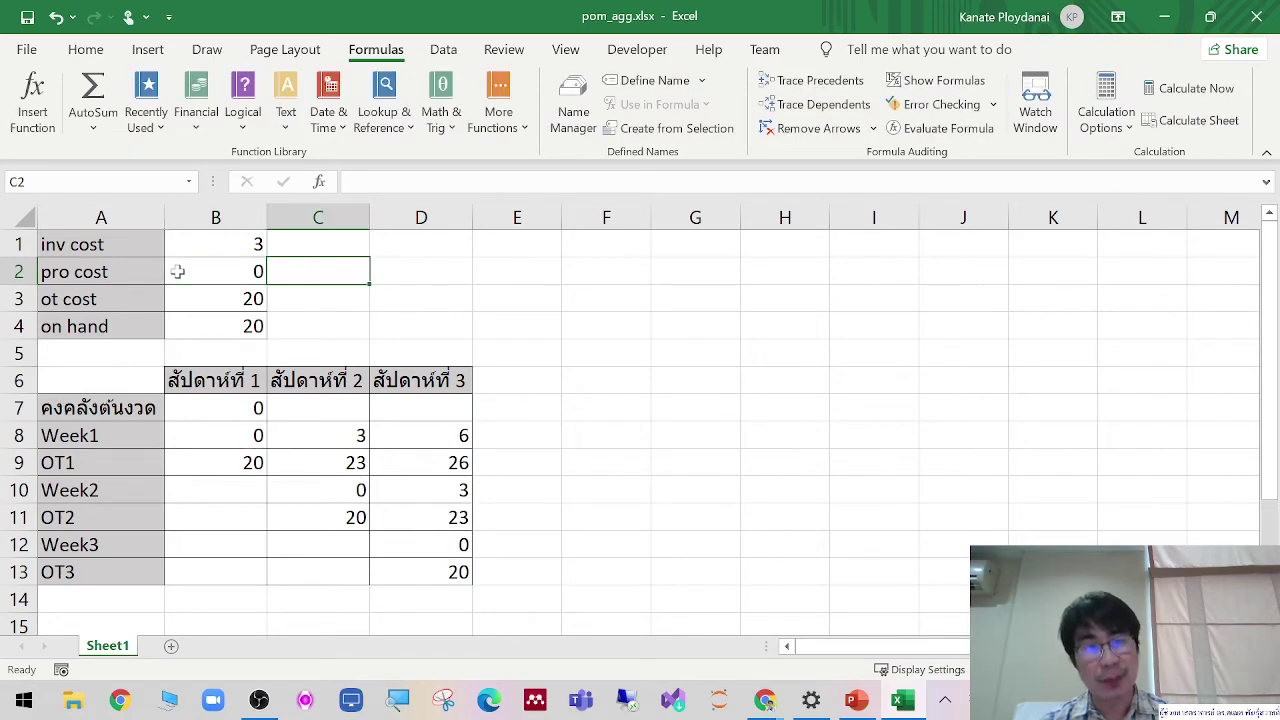
Step: Test the links to inv cost by setting B1 to 4, and set it back to 3
key("Up")
key("Left")
type("4")
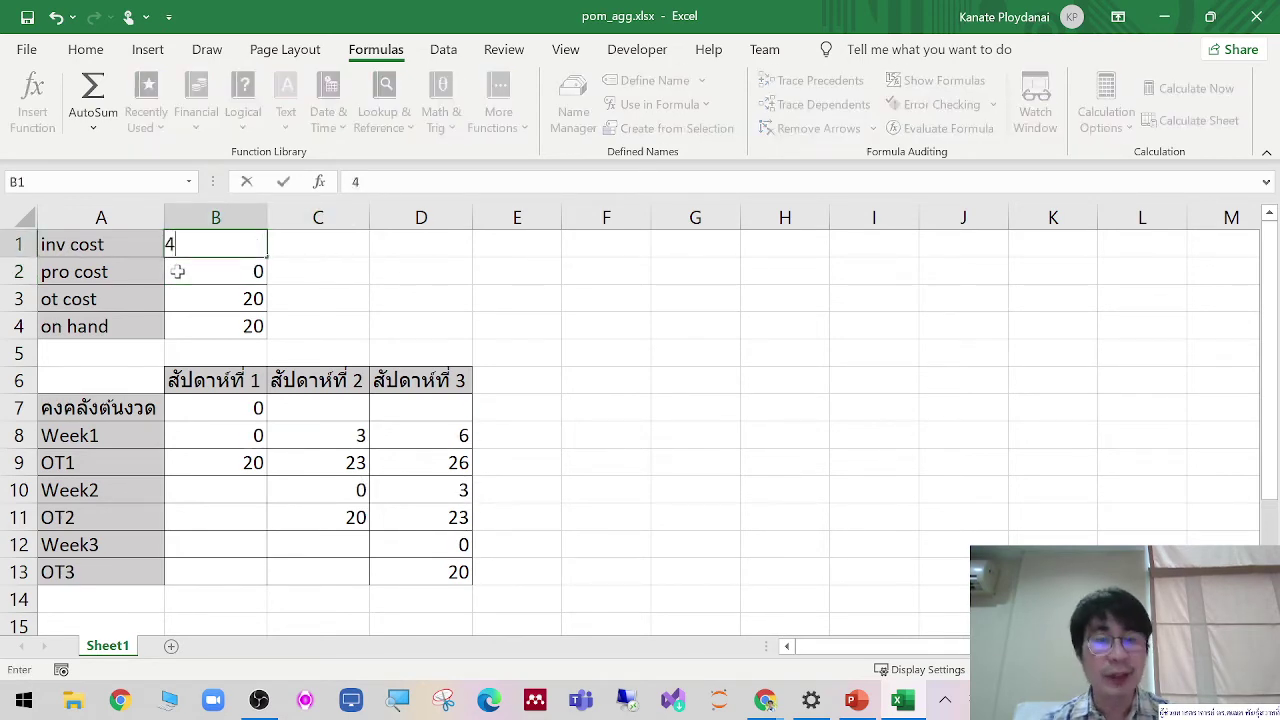
key("Tab")
key("Left")
type("3")
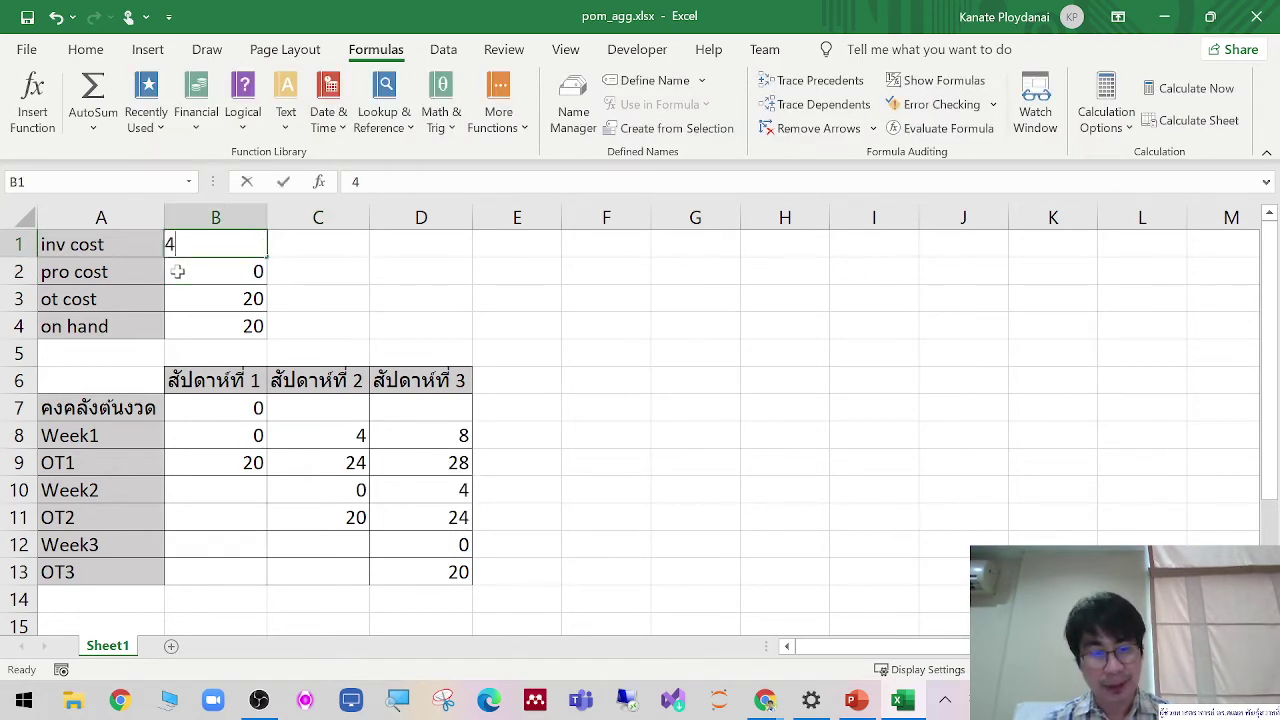
key("Tab")
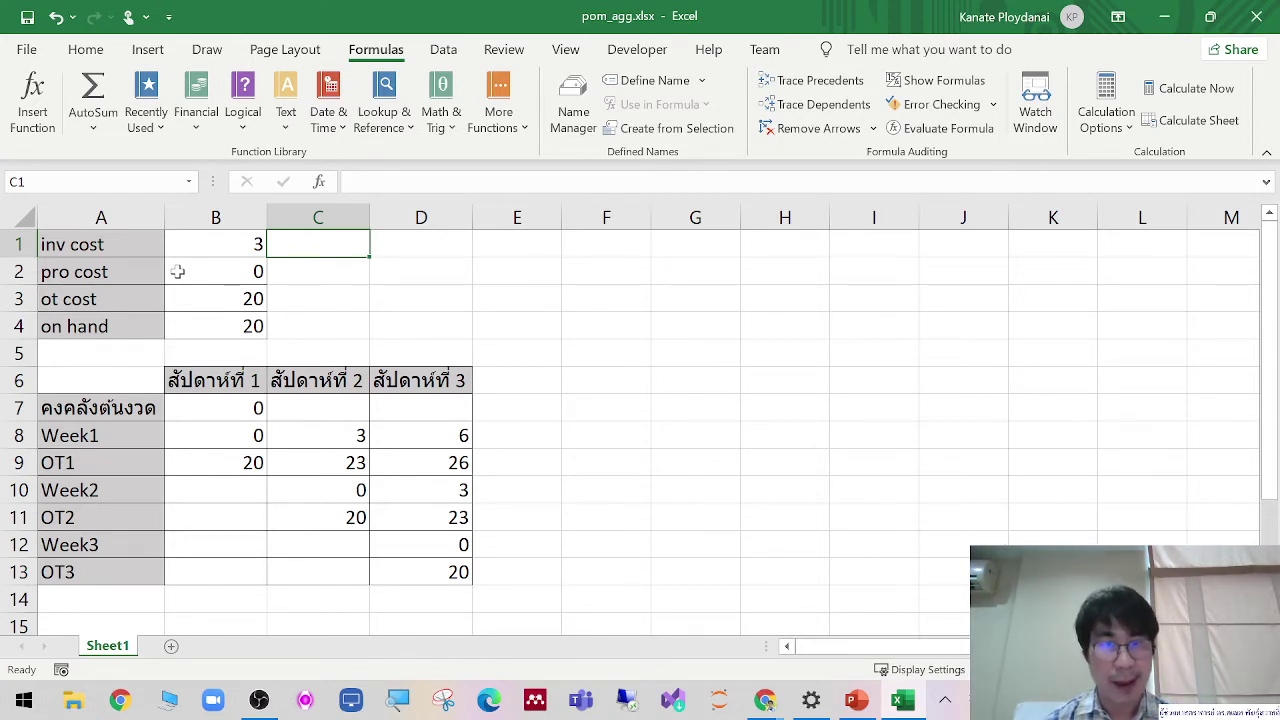
Step: In C7, compute the คงคลังต้นงวด cost for สัปดาห์ที่ 2 by adding inv cost with =B7+B1
left_click(347, 405)
type("=")
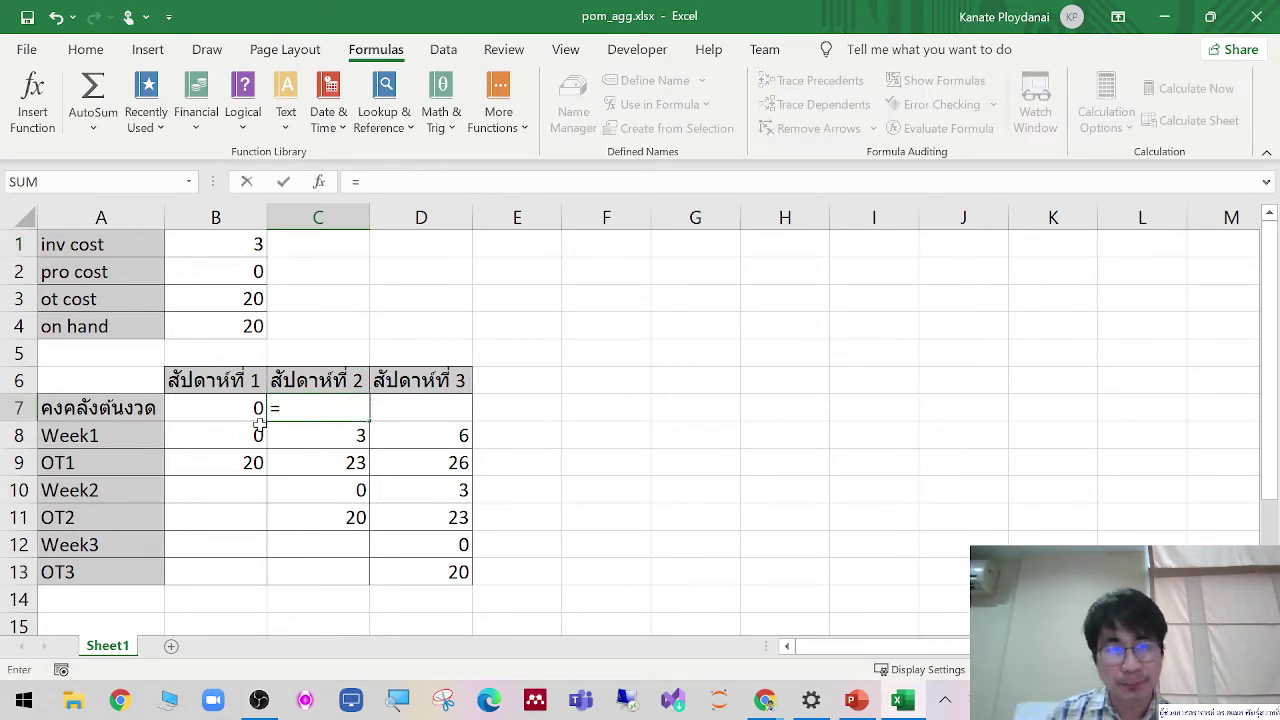
left_click(223, 410)
type("+")
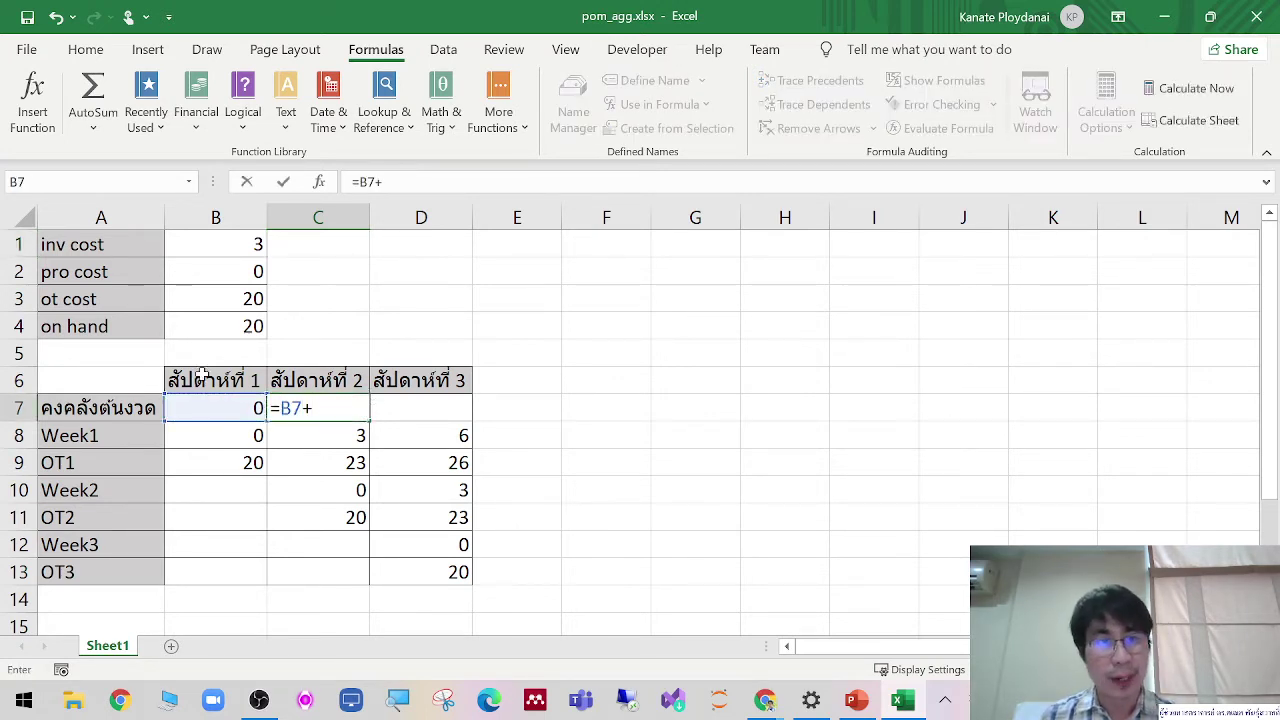
left_click(232, 243)
key("Tab")
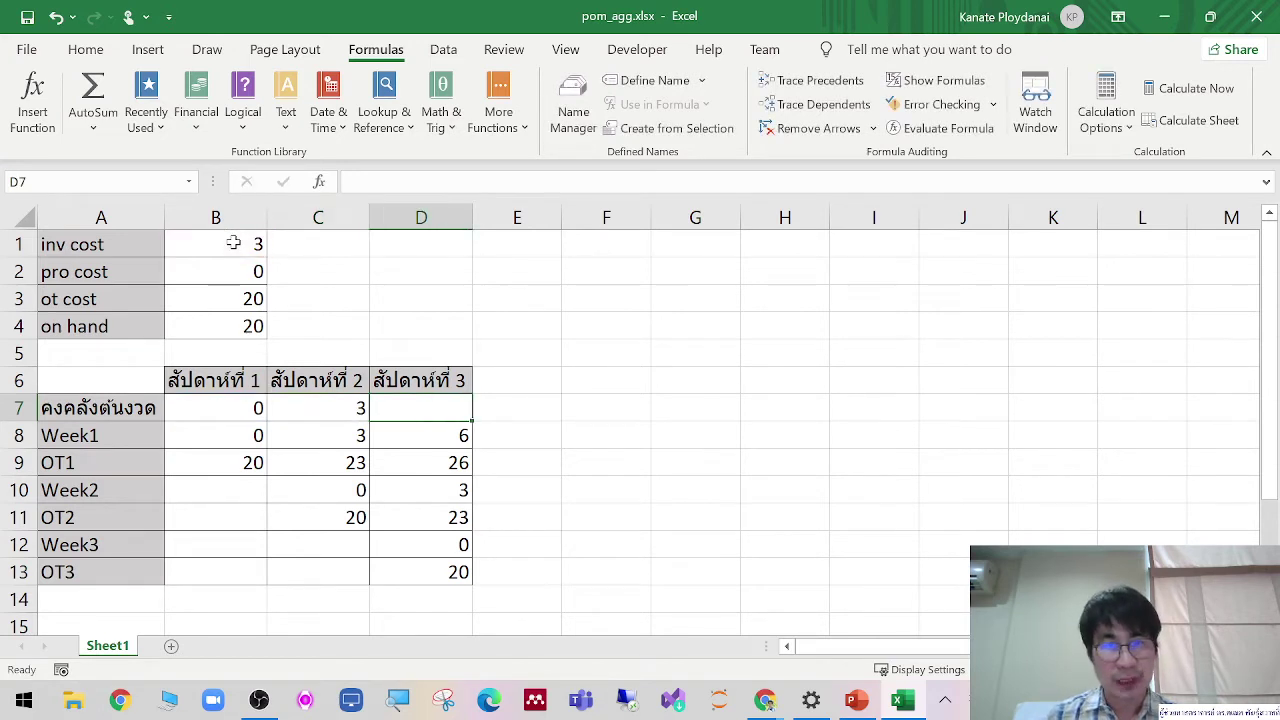
Step: In D7, compute the คงคลังต้นงวด cost for สัปดาห์ที่ 3 by adding inv cost with =C7+B1
type("=")
left_click(322, 407)
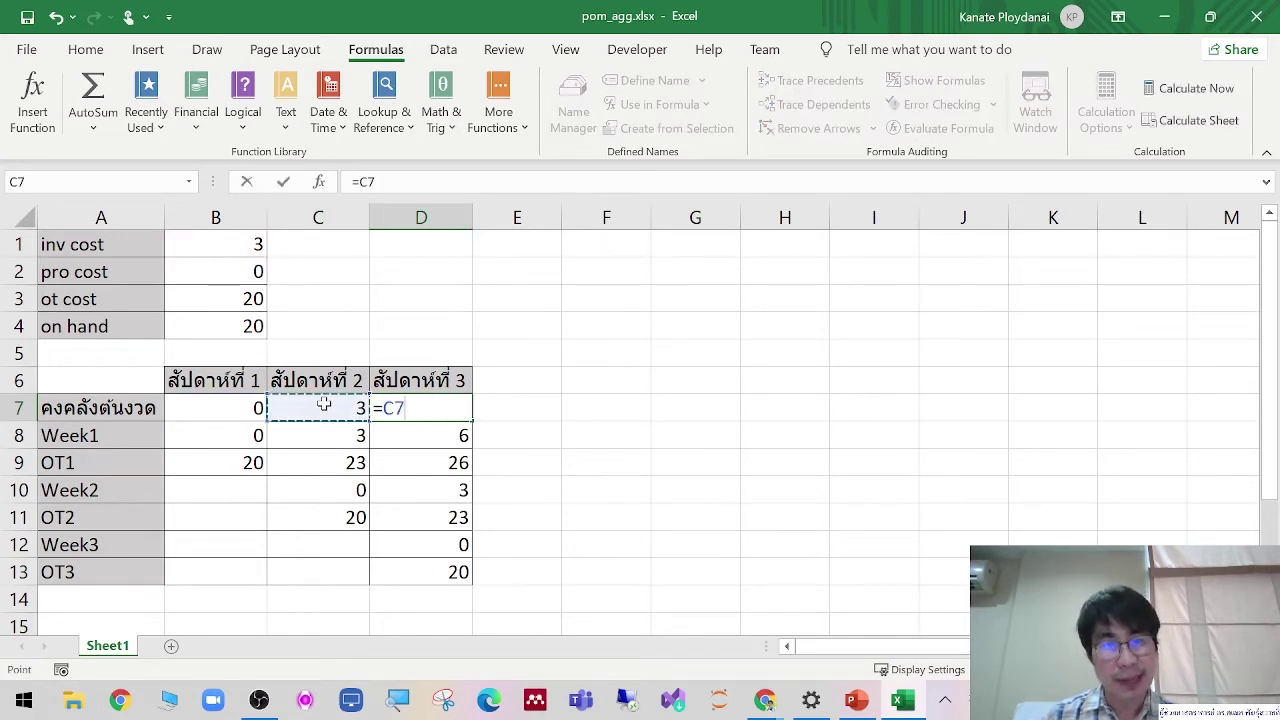
type("+")
left_click(248, 242)
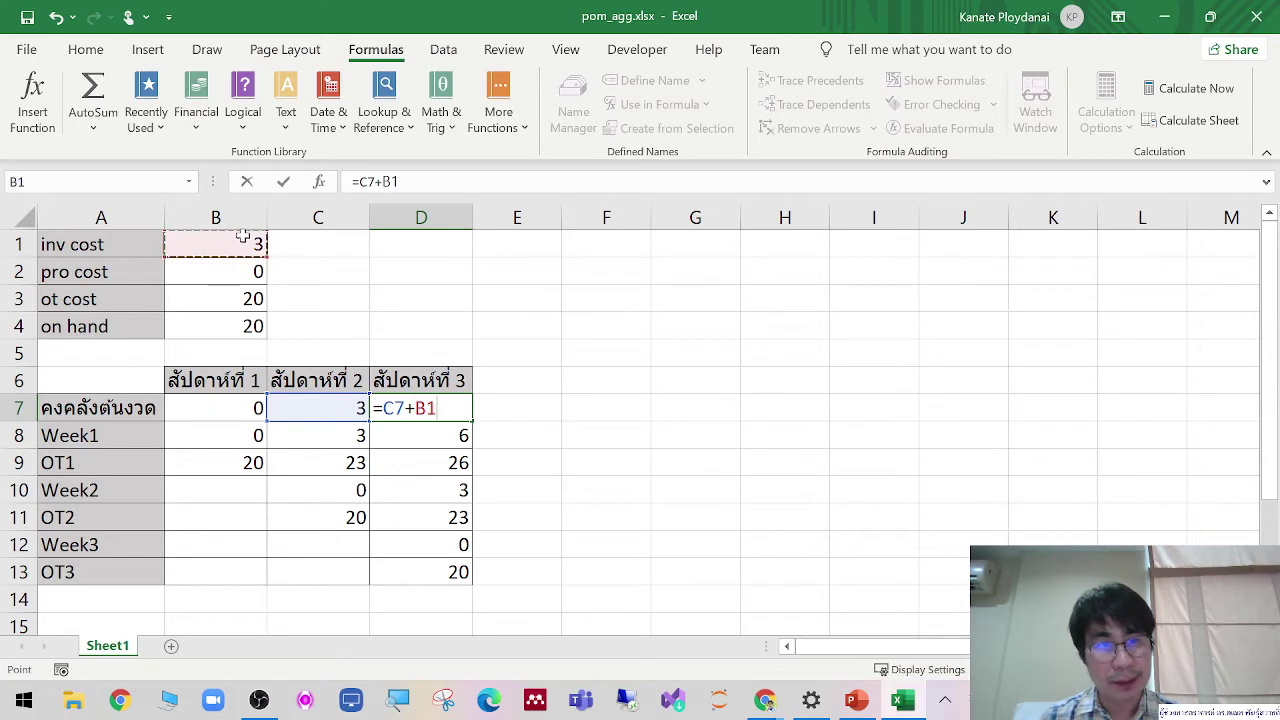
key("Tab")
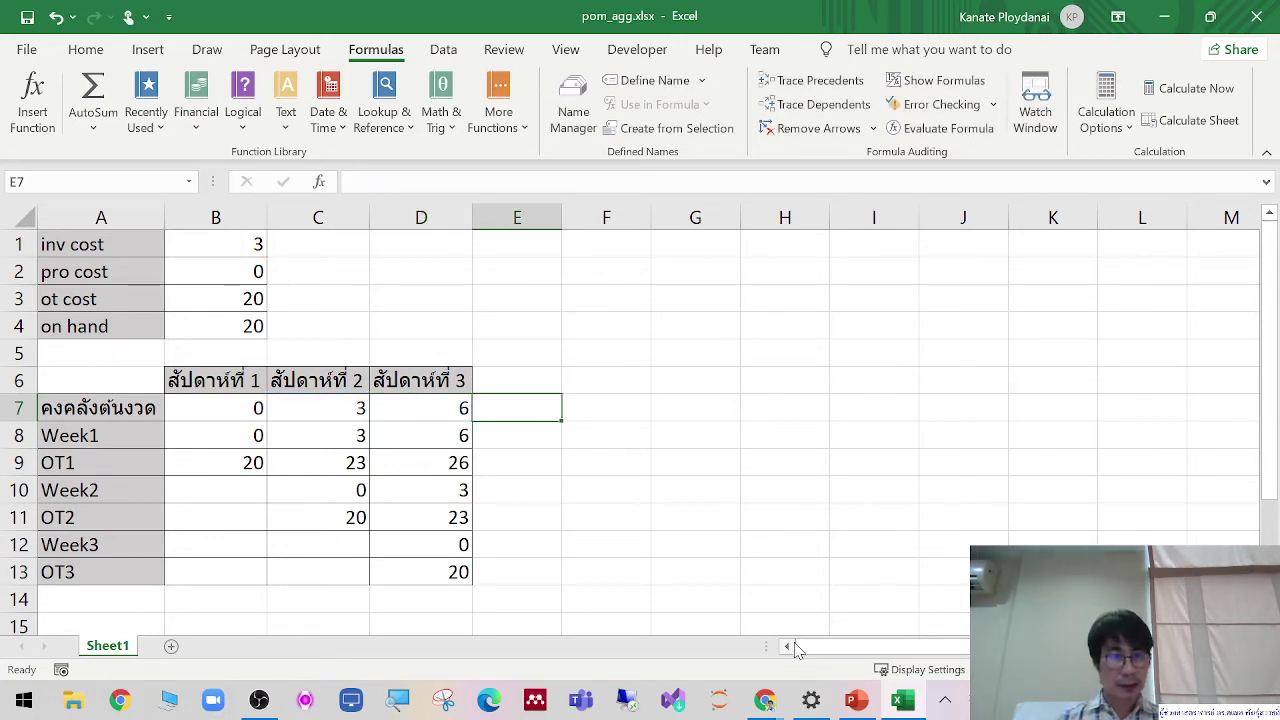
left_click(363, 490)
type("=")
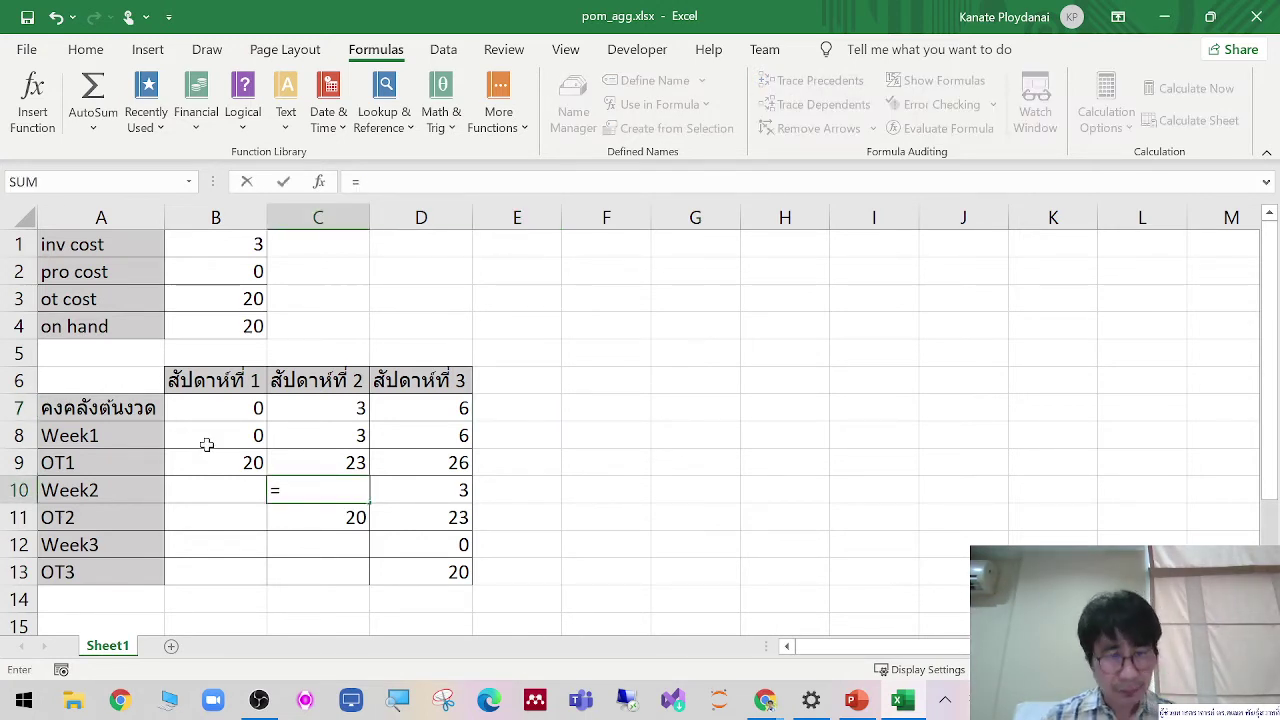
key("Escape")
Step: Set pro cost in B2 to 10
left_click(250, 271)
type("10")
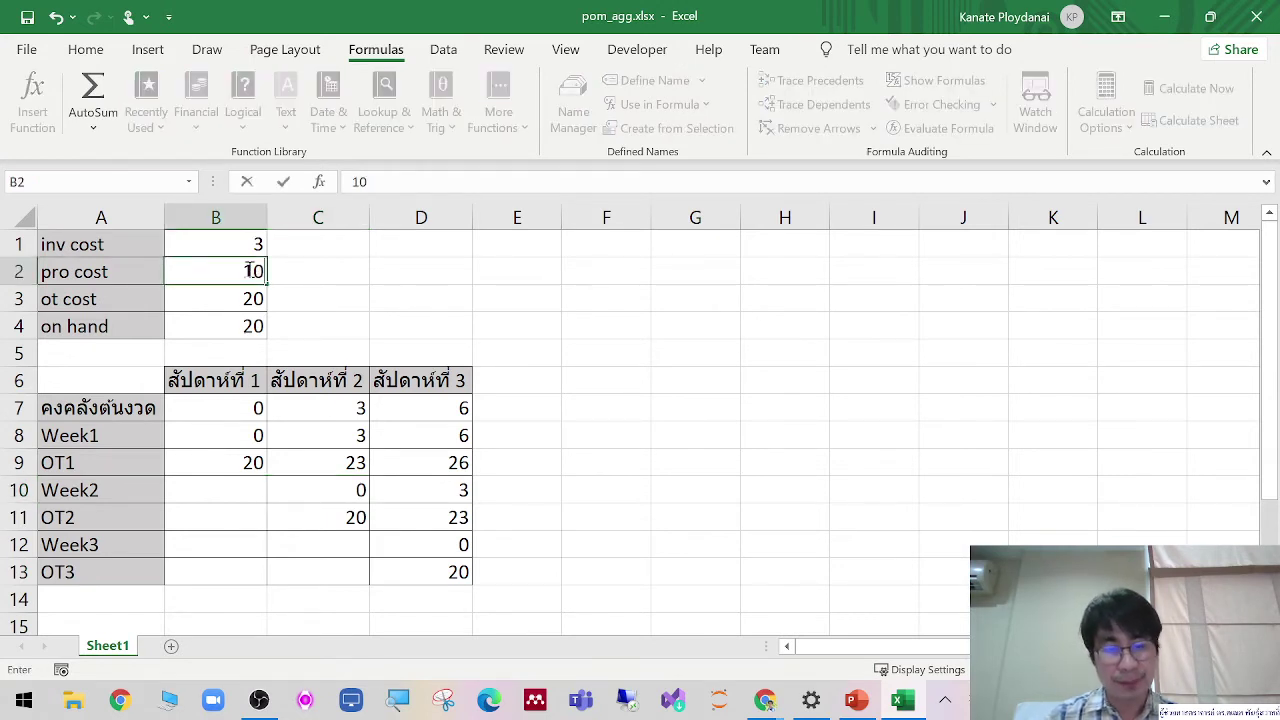
key("Tab")
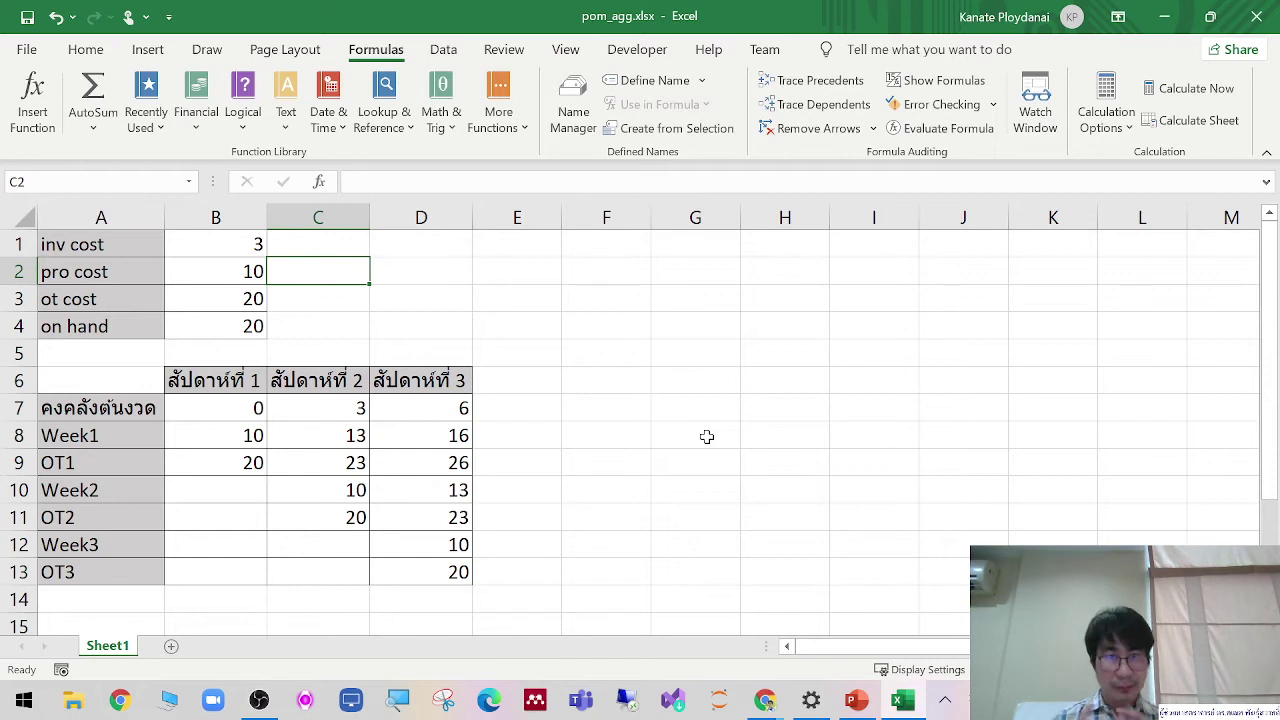
Step: Display the formulas in the sheet and enter 9999 in B10:B13, the Week2 to OT3 costs for สัปดาห์ที่ 1
left_click(958, 86)
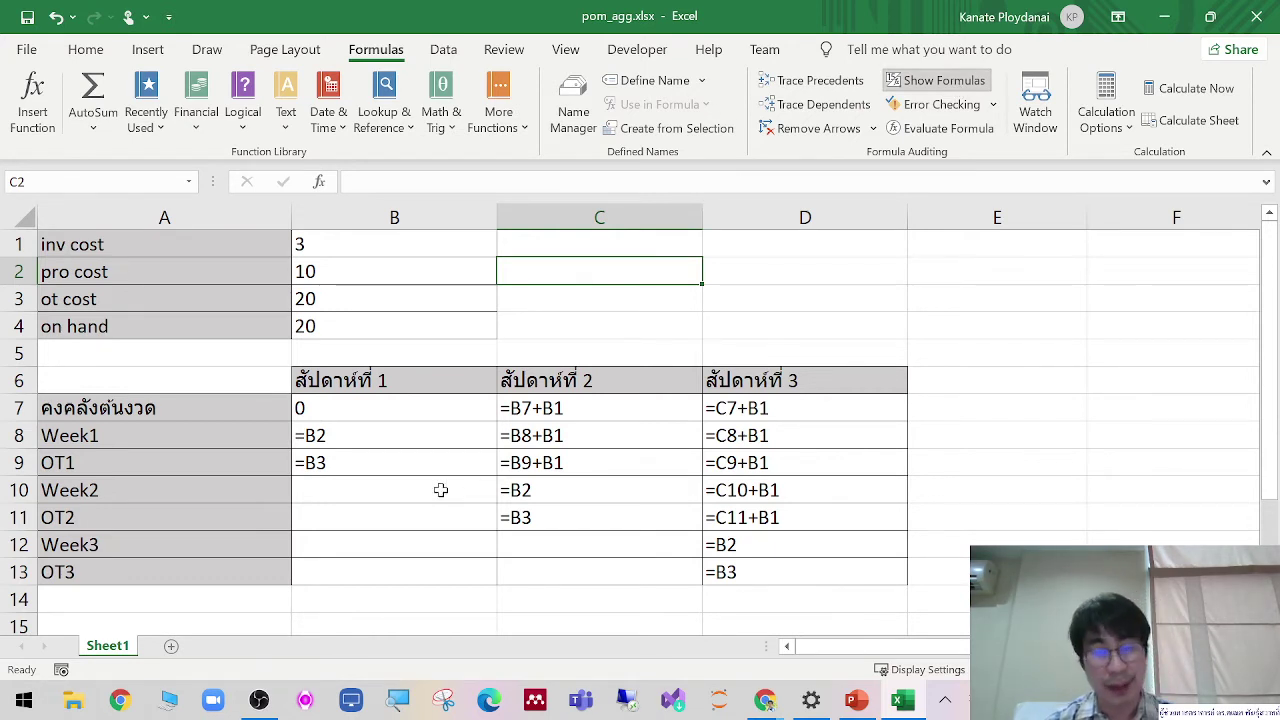
left_click(440, 490)
type("9999")
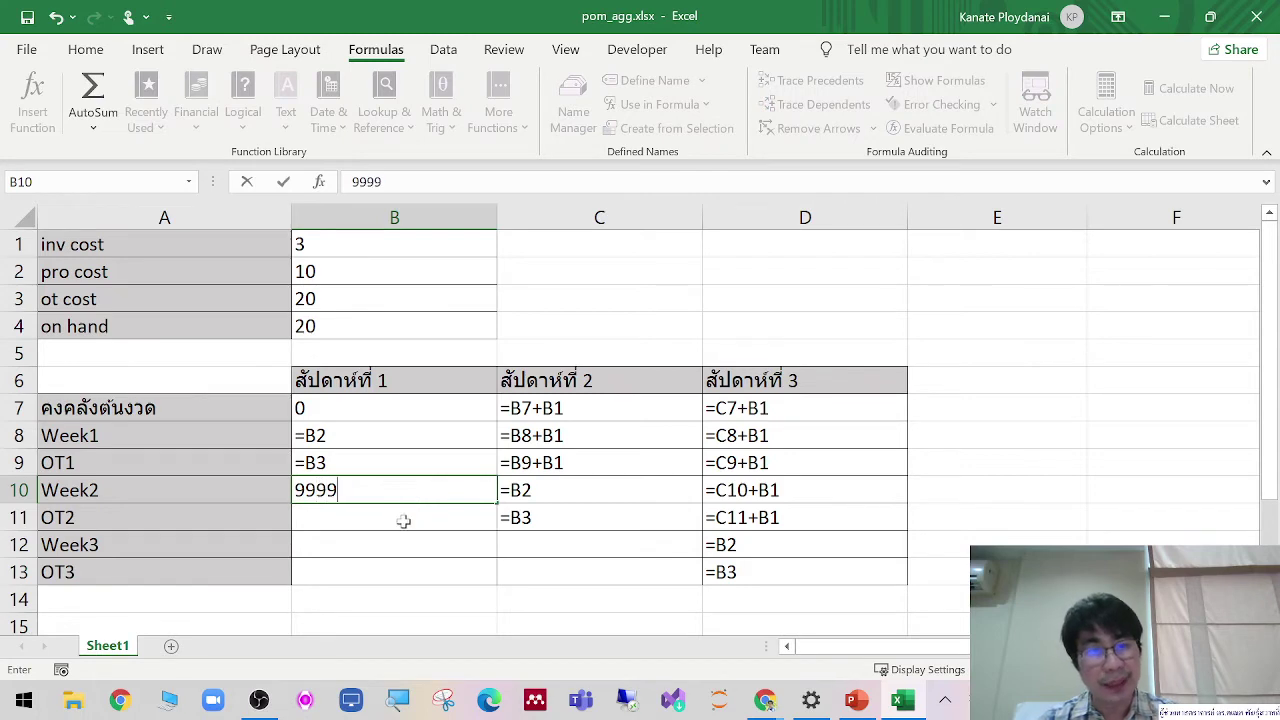
key("Return")
type("9999")
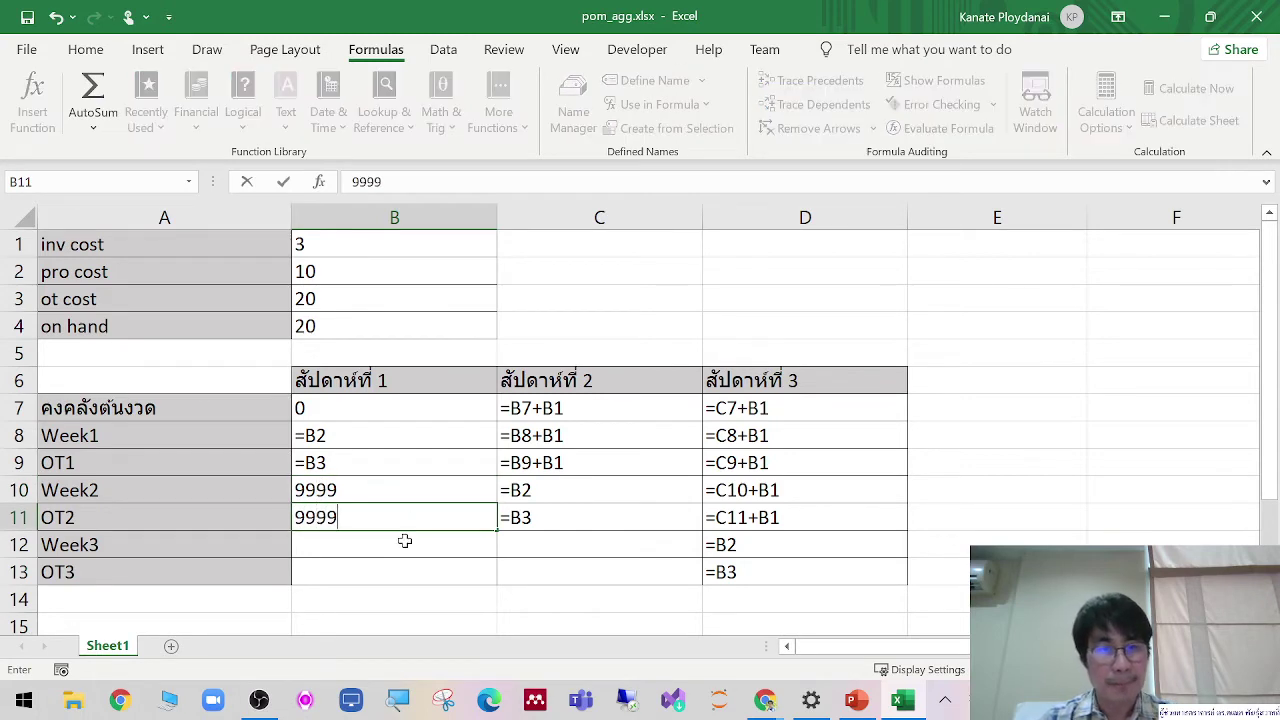
key("Return")
type("9999")
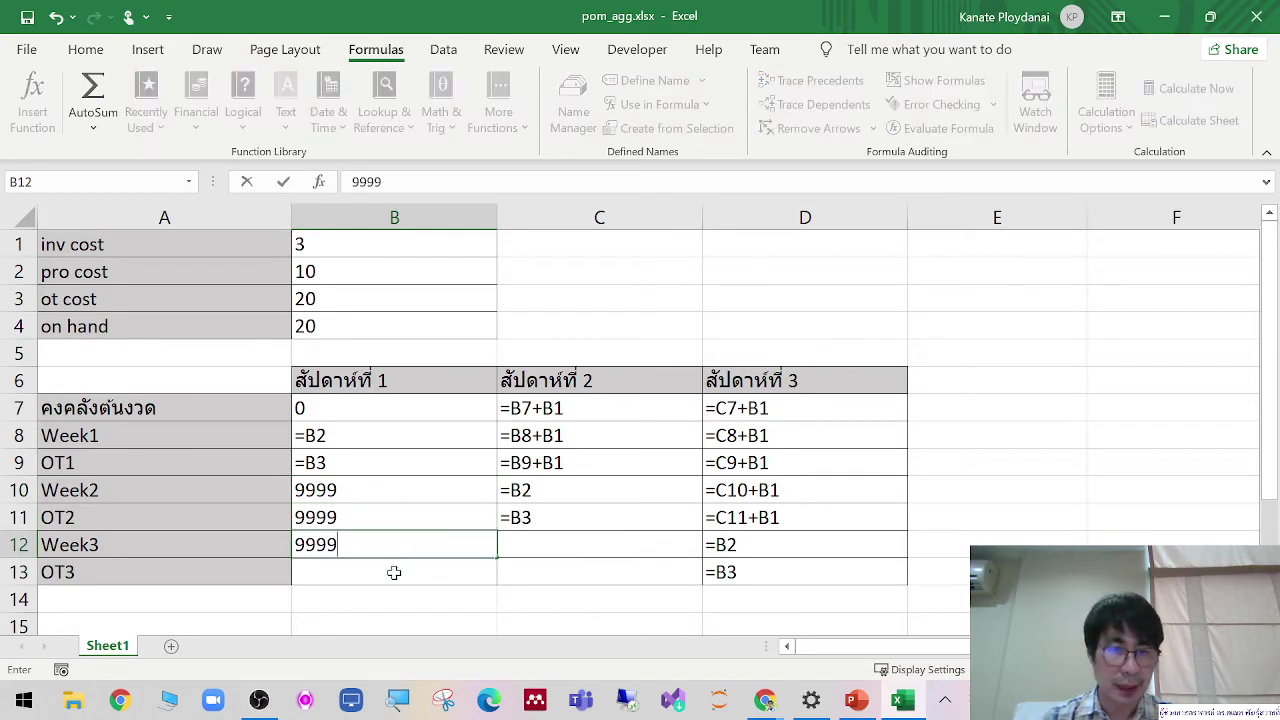
key("Return")
type("9999")
Step: Enter 9999 in C13 and C12 as the OT3 and Week3 costs for สัปดาห์ที่ 2
left_click(538, 583)
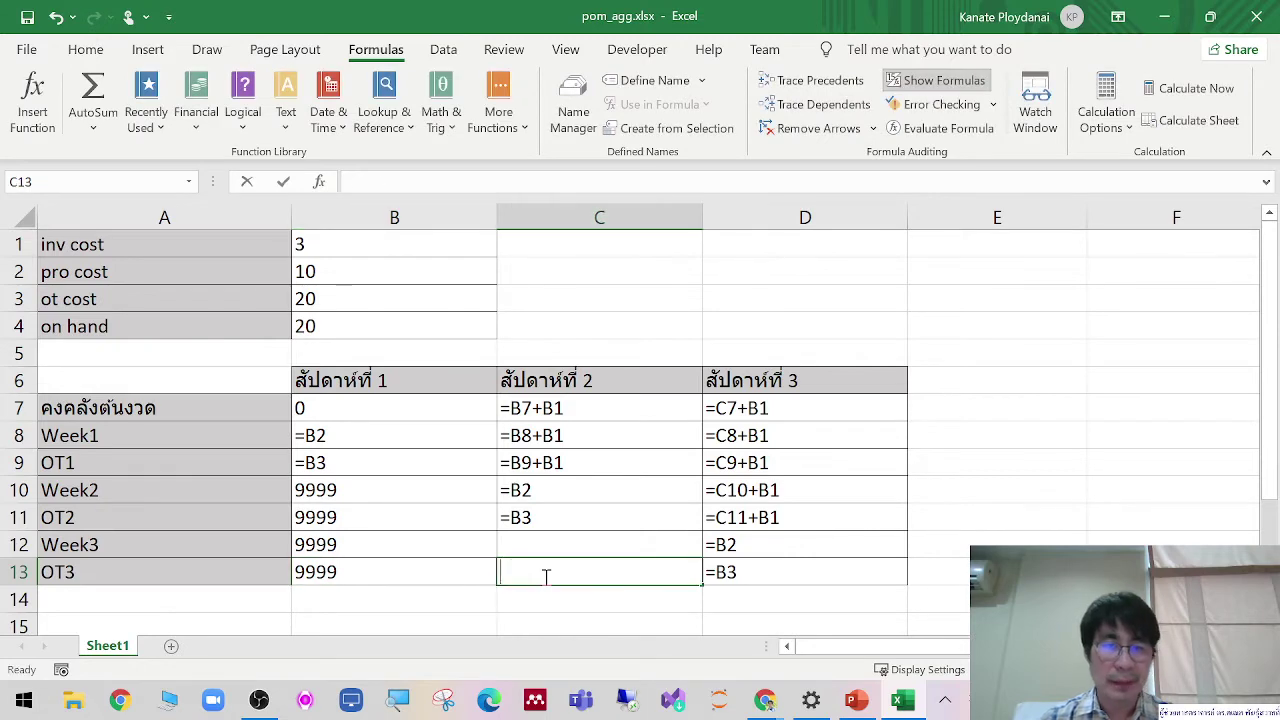
type("9999")
left_click(577, 553)
type("9999")
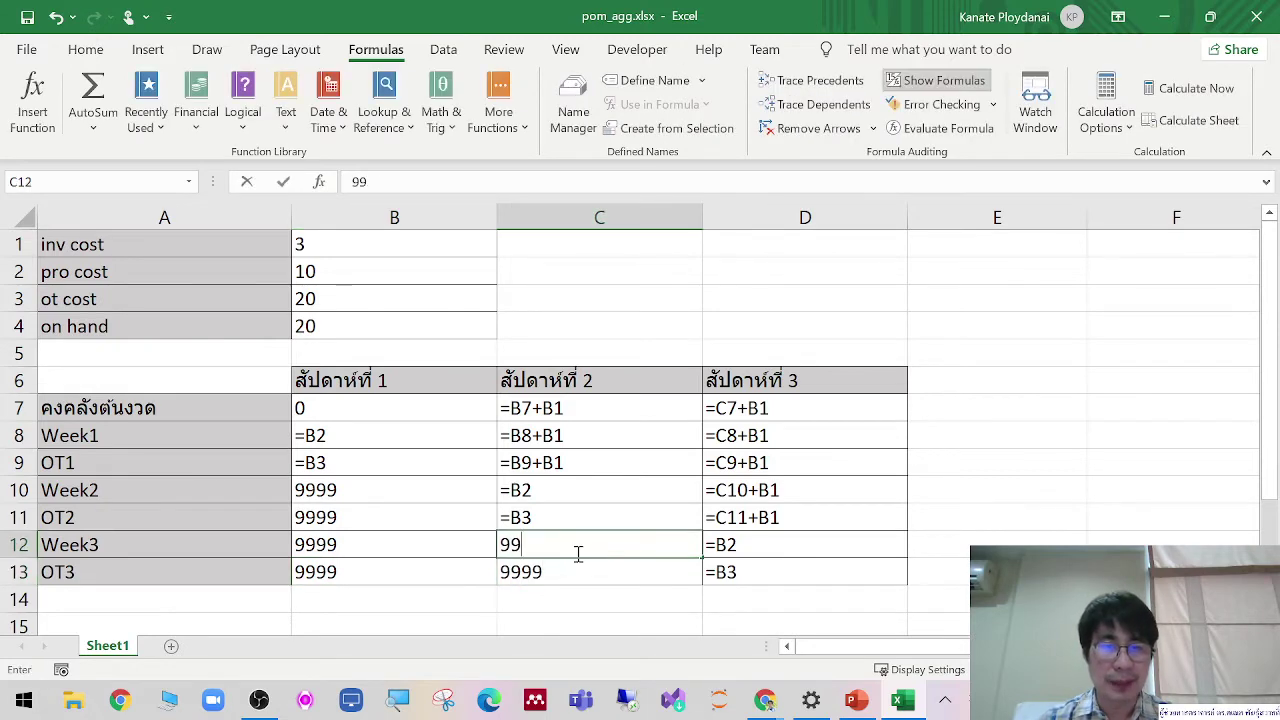
left_click(1088, 441)
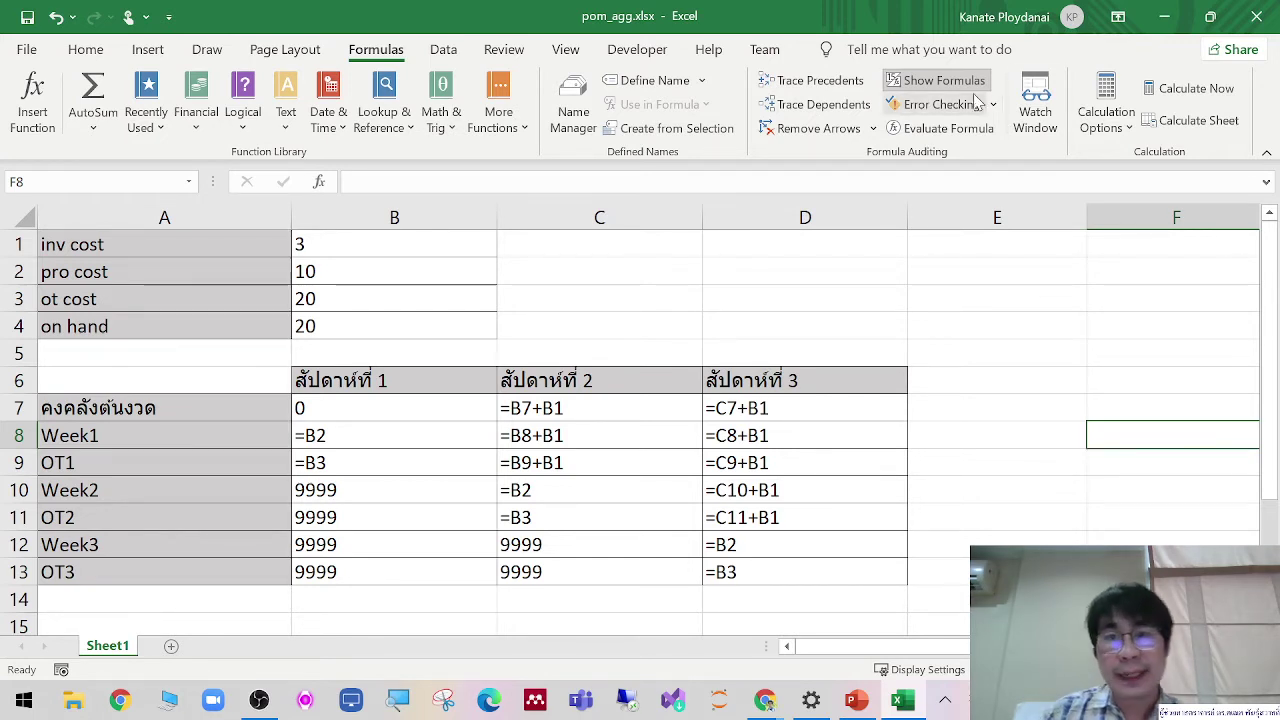
Step: Compare the sheet's formulas with their results and leave the cells showing calculated values
left_click(935, 80)
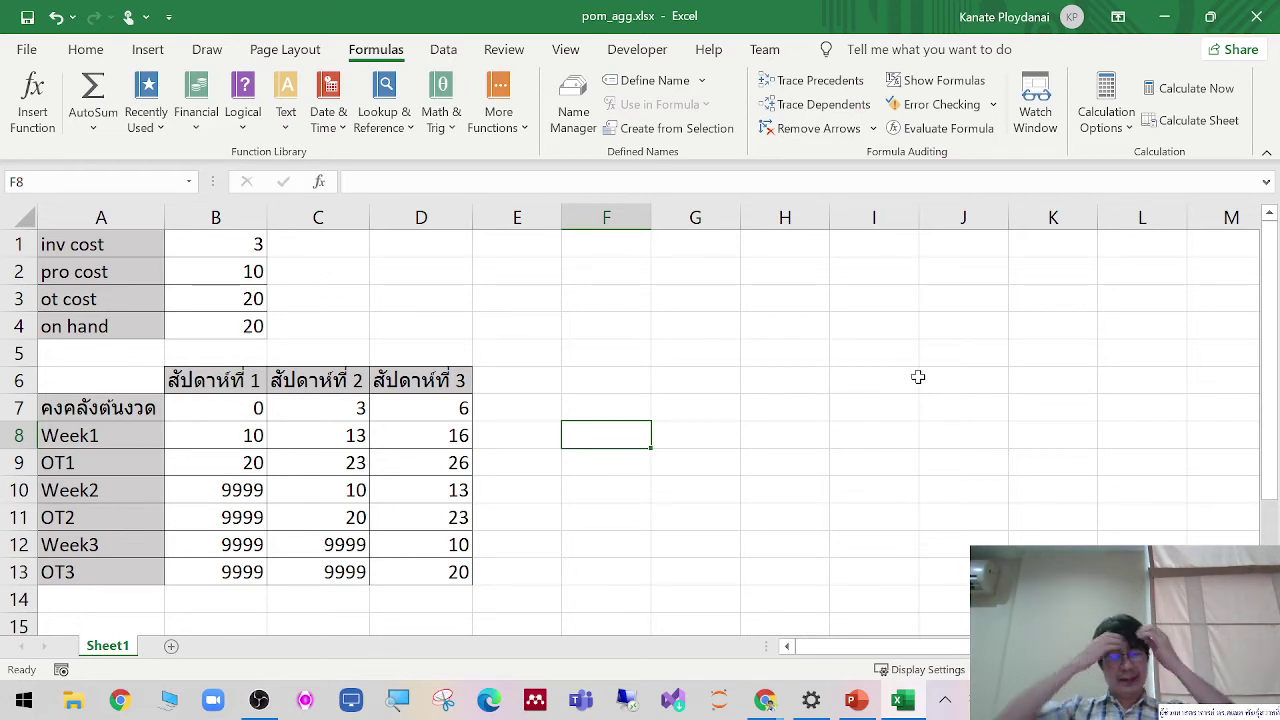
left_click(948, 84)
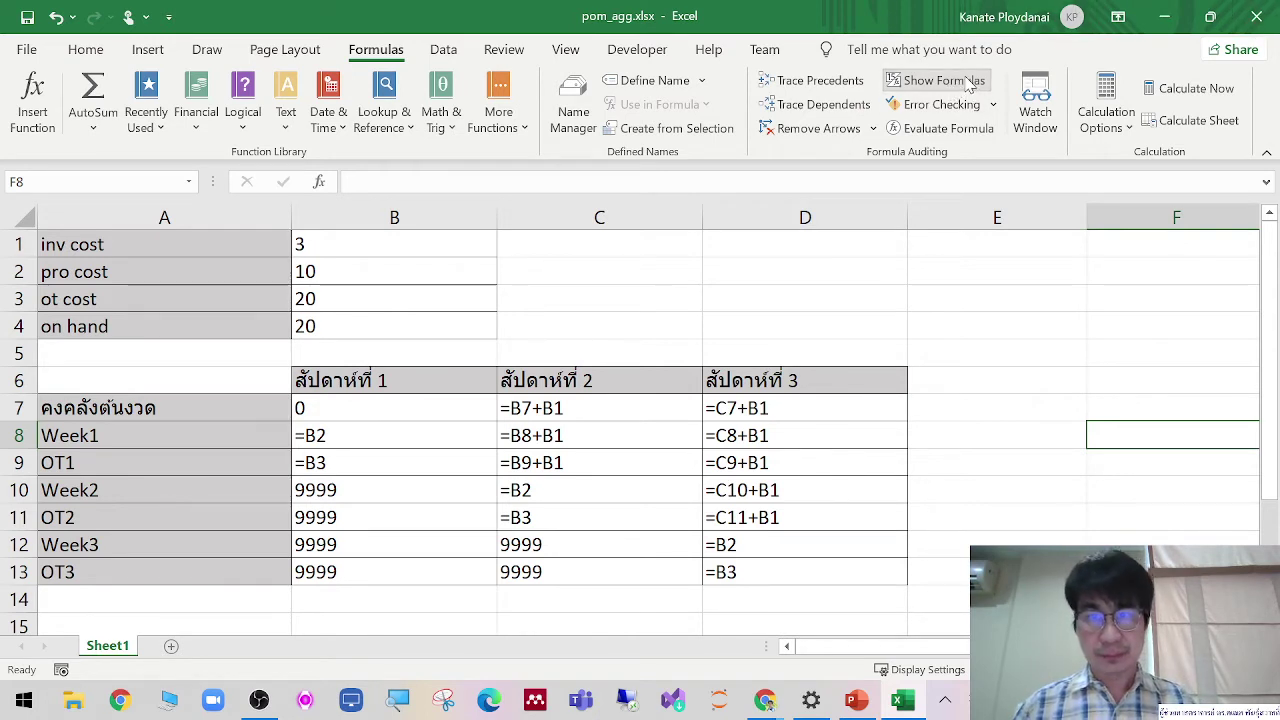
left_click(966, 82)
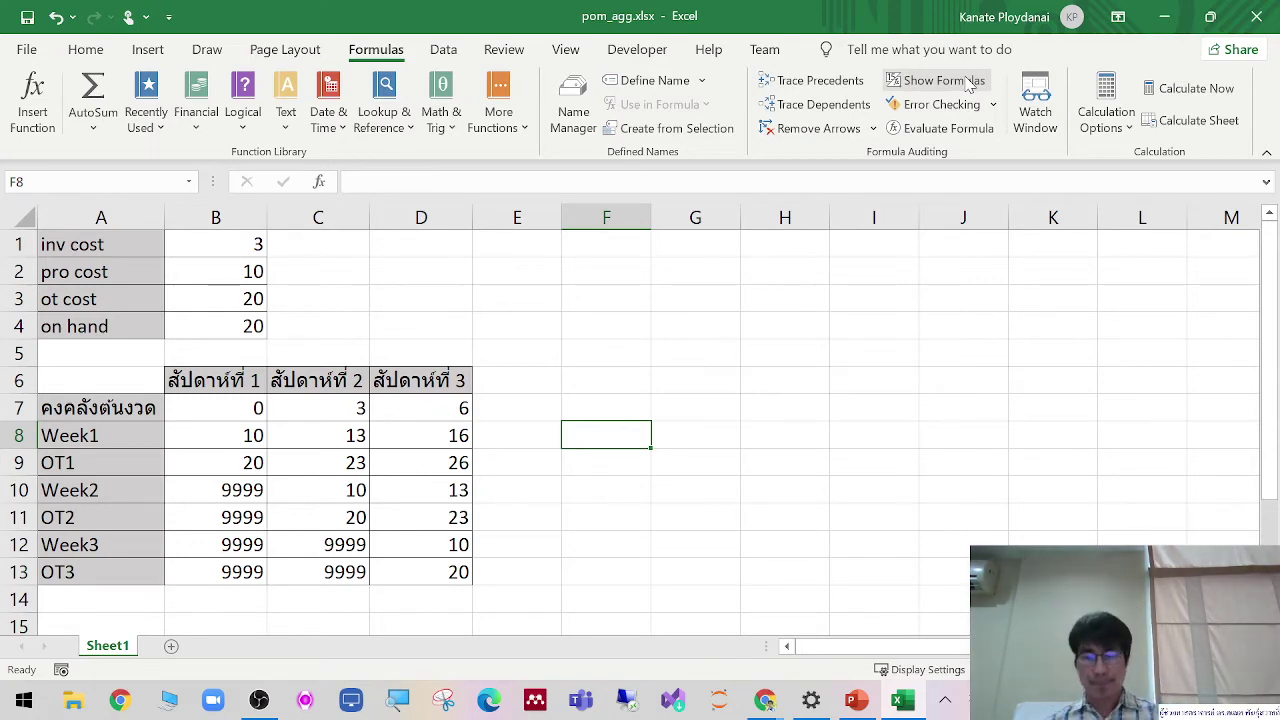
Step: Copy the cost table A6:D13 and paste the copy starting at A15
scroll(612, 537, "down", 1)
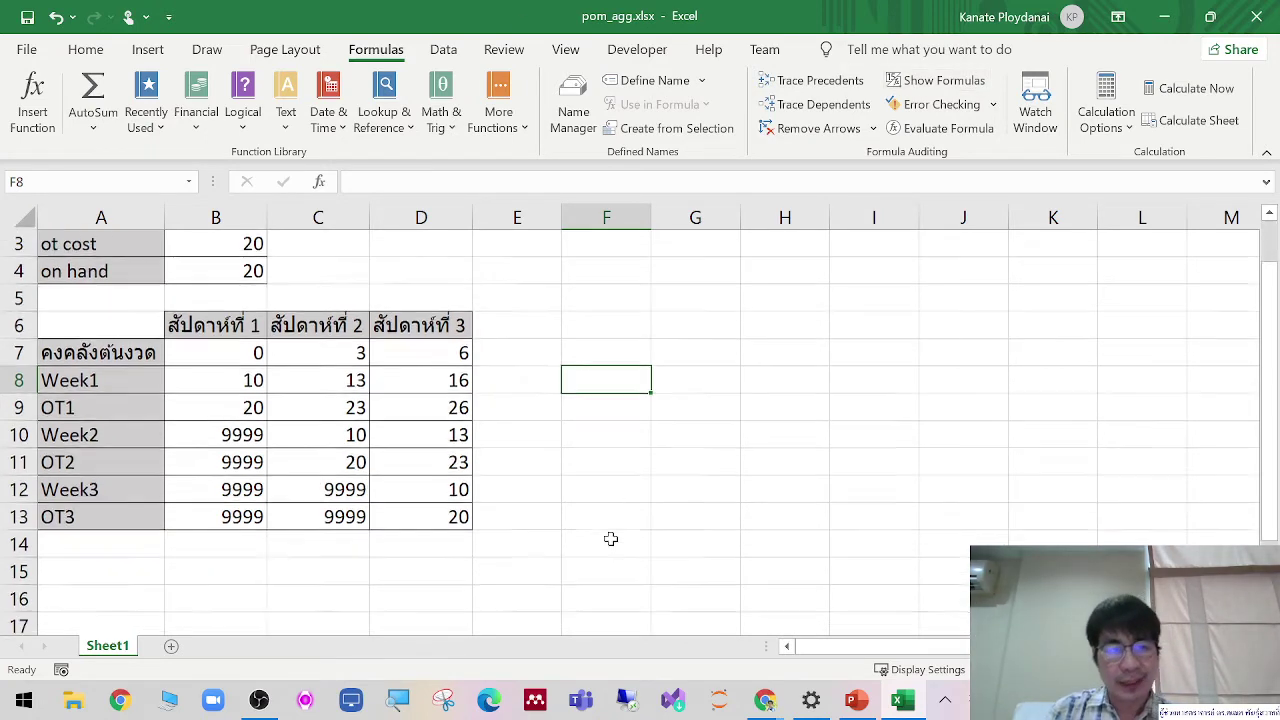
scroll(832, 560, "down", 2)
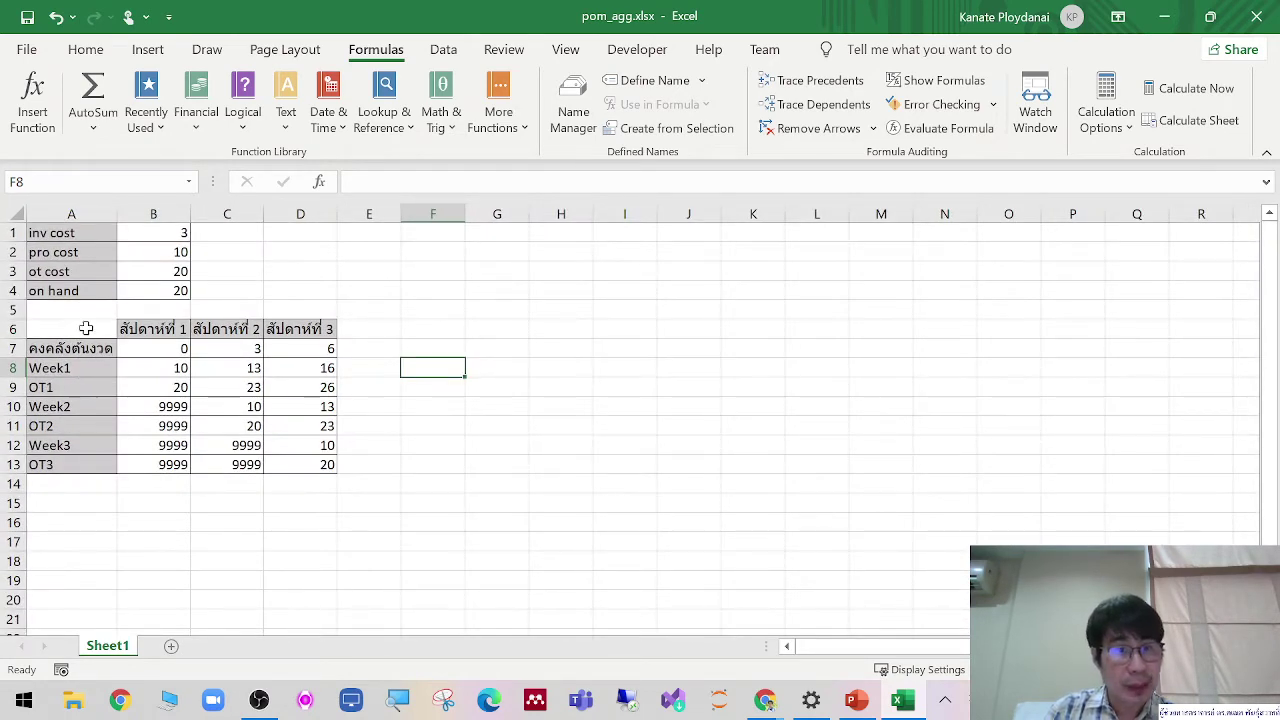
left_click_drag(86, 328, 300, 463)
right_click(290, 421)
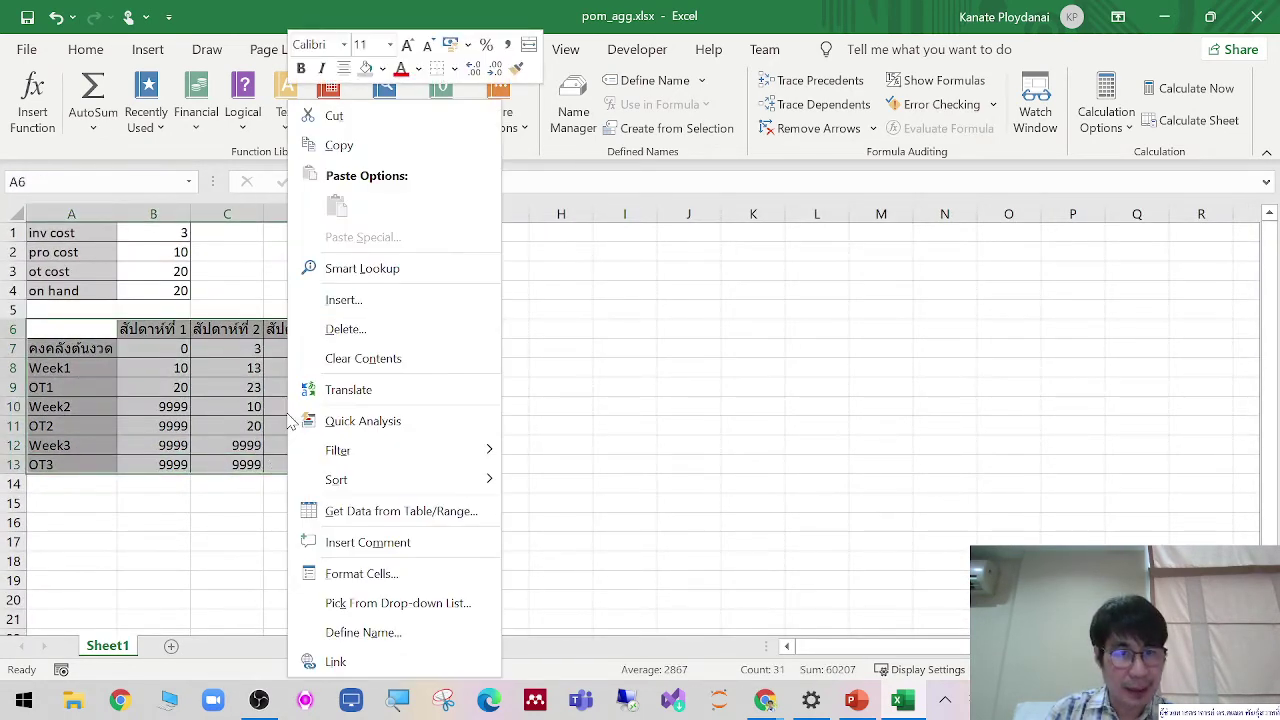
left_click(410, 147)
left_click(86, 500)
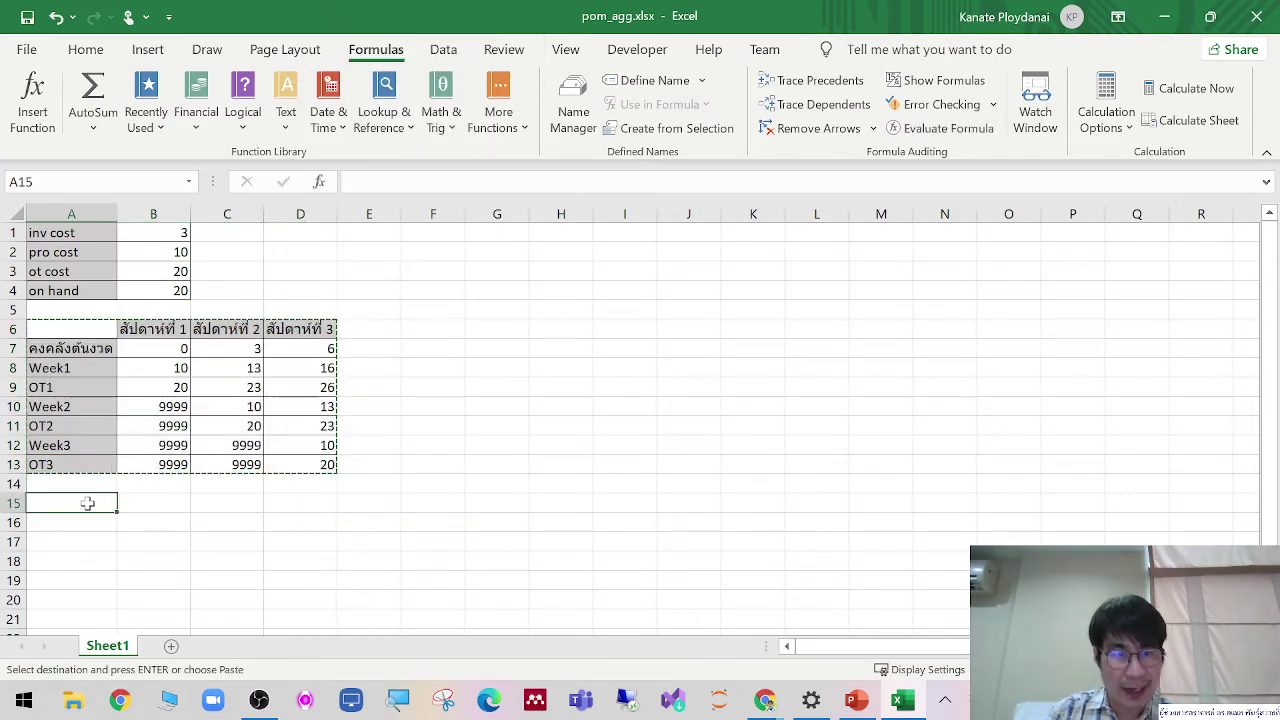
right_click(86, 500)
left_click(165, 233)
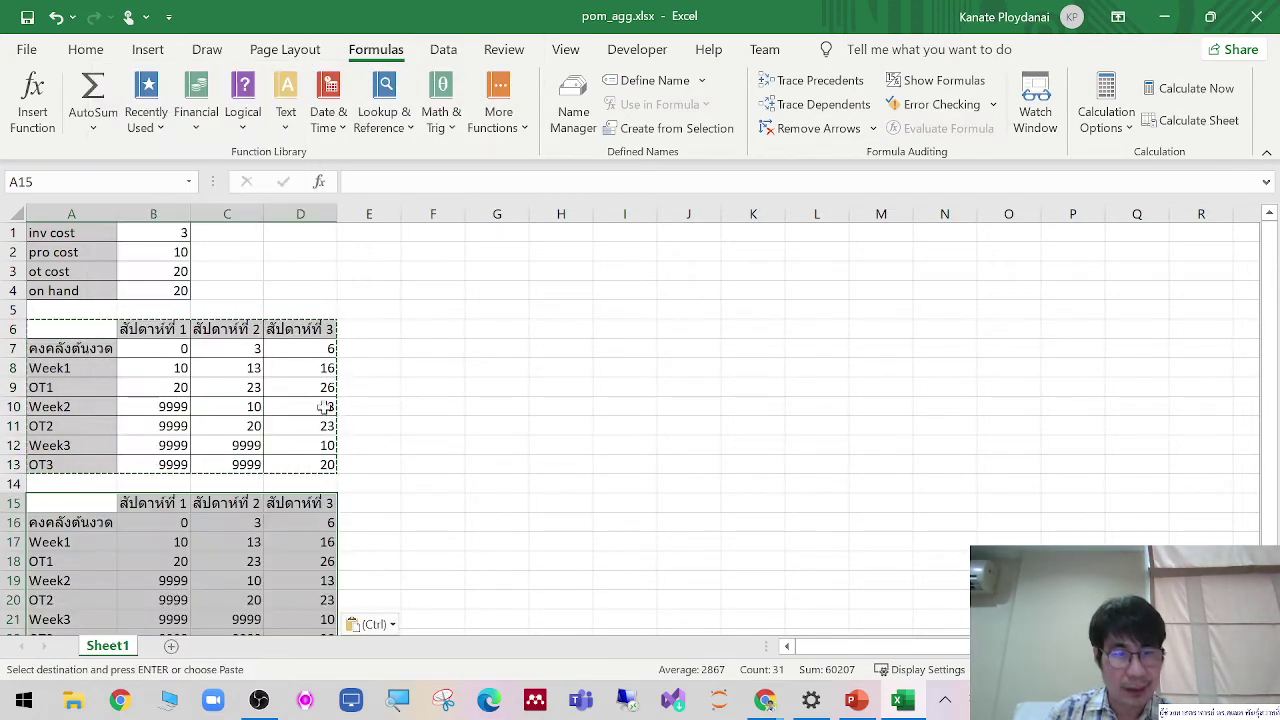
scroll(340, 420, "down", 1)
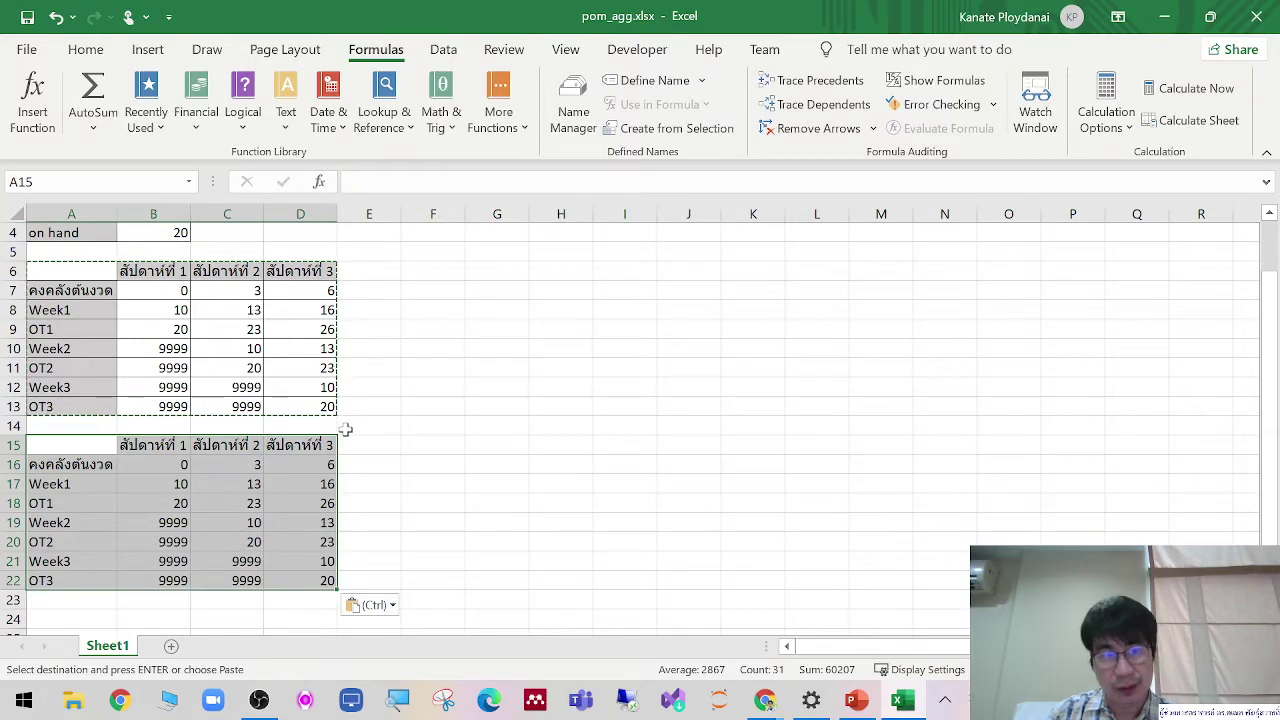
Step: Clear the copied costs from B16:D22 and remove the grey fill from the copied table
left_click(86, 49)
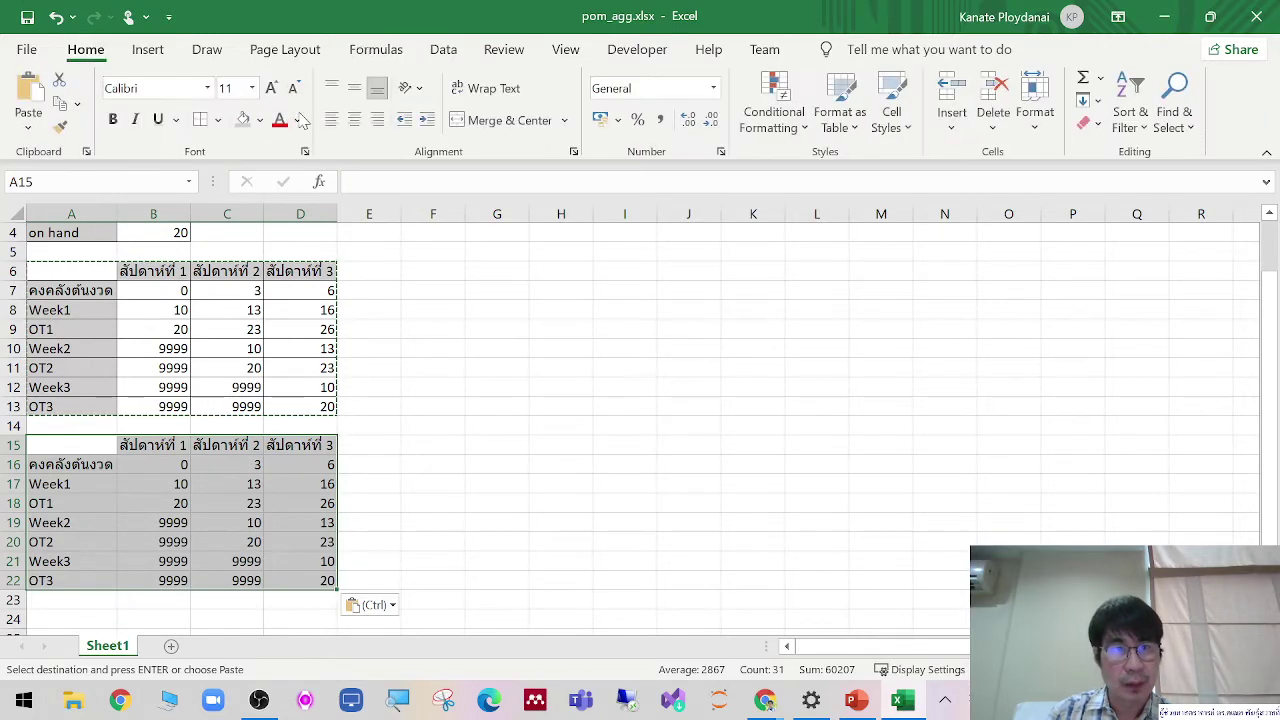
key("Escape")
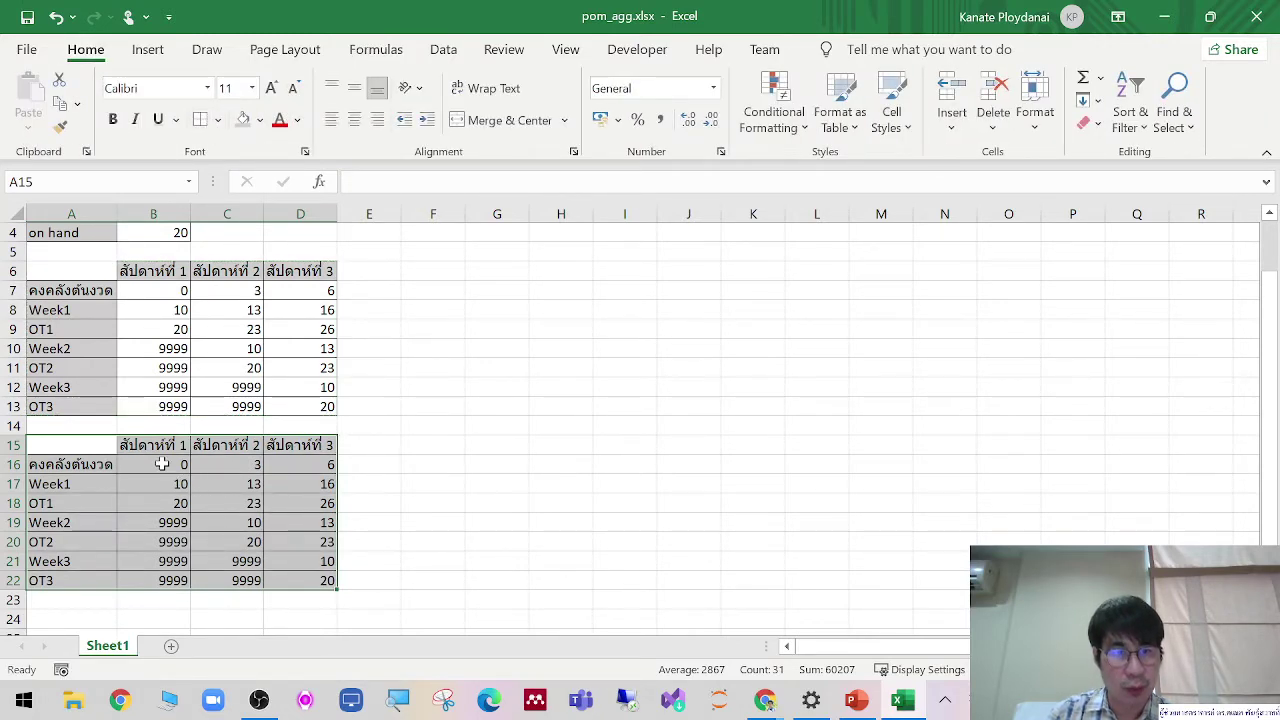
left_click_drag(165, 464, 296, 577)
key("Delete")
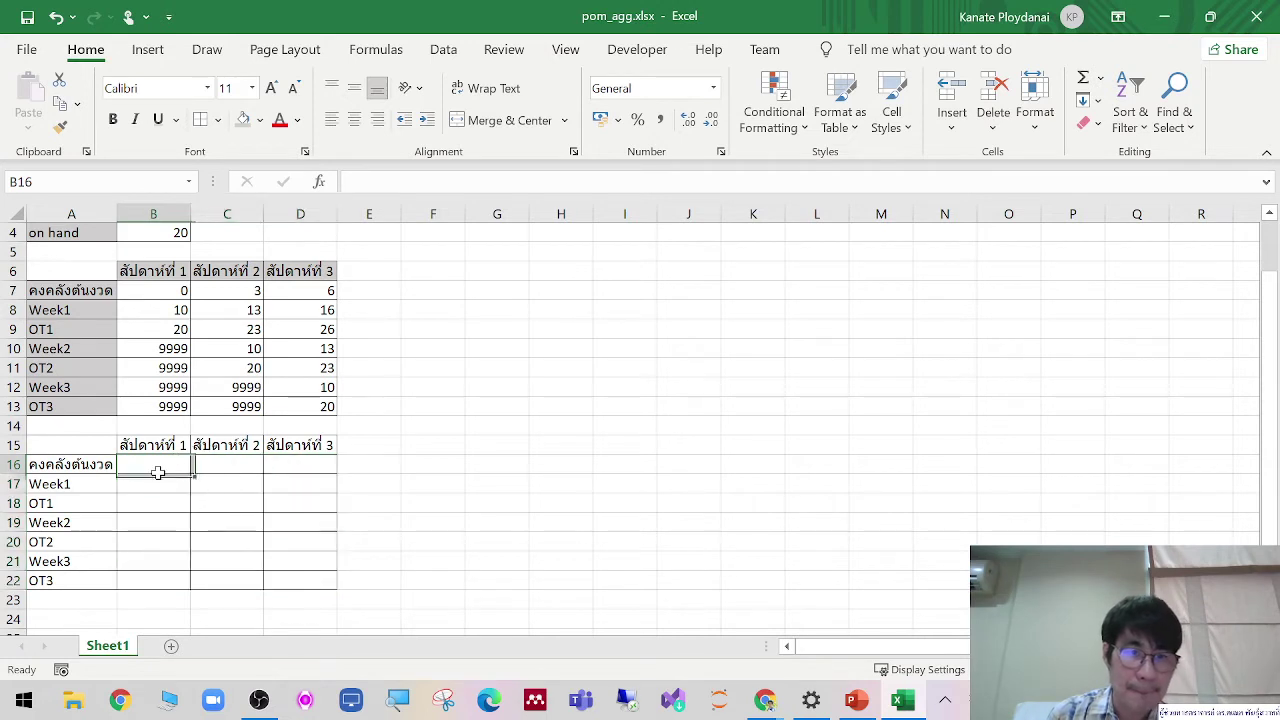
Step: Fill the empty decision cells B16:D22 with light green
left_click_drag(157, 466, 312, 585)
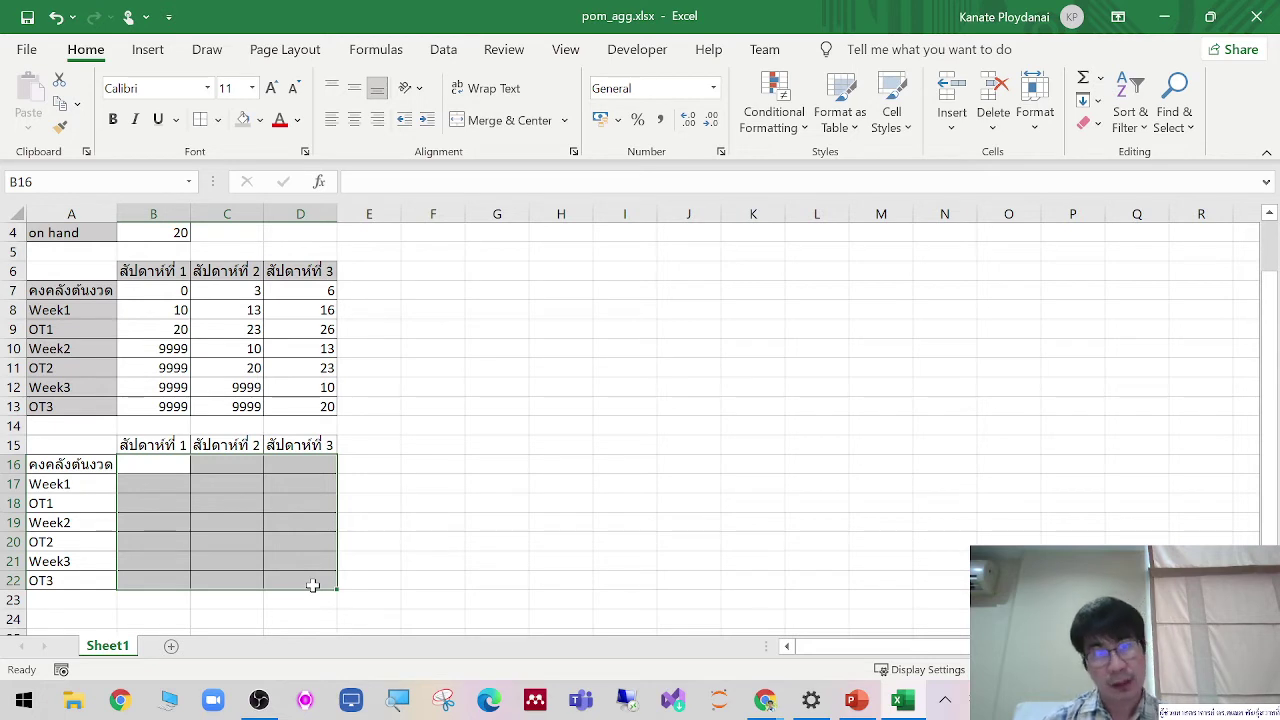
left_click(260, 120)
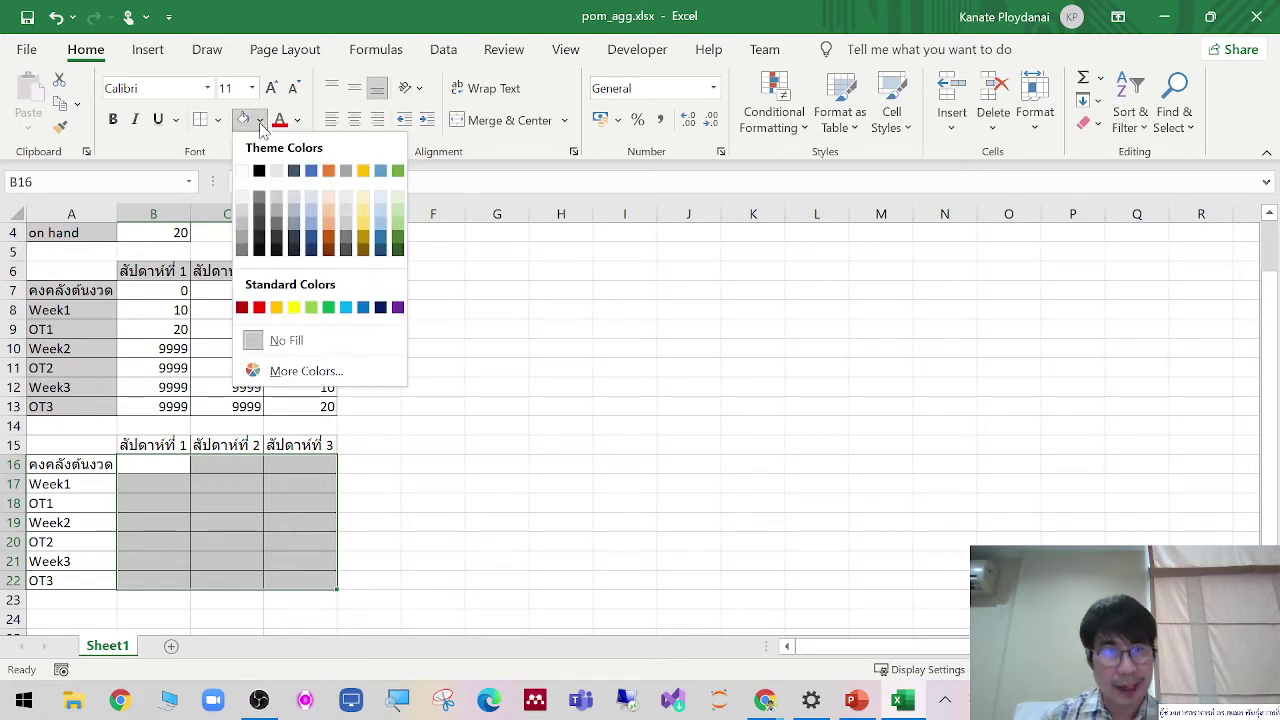
left_click(397, 205)
left_click(560, 463)
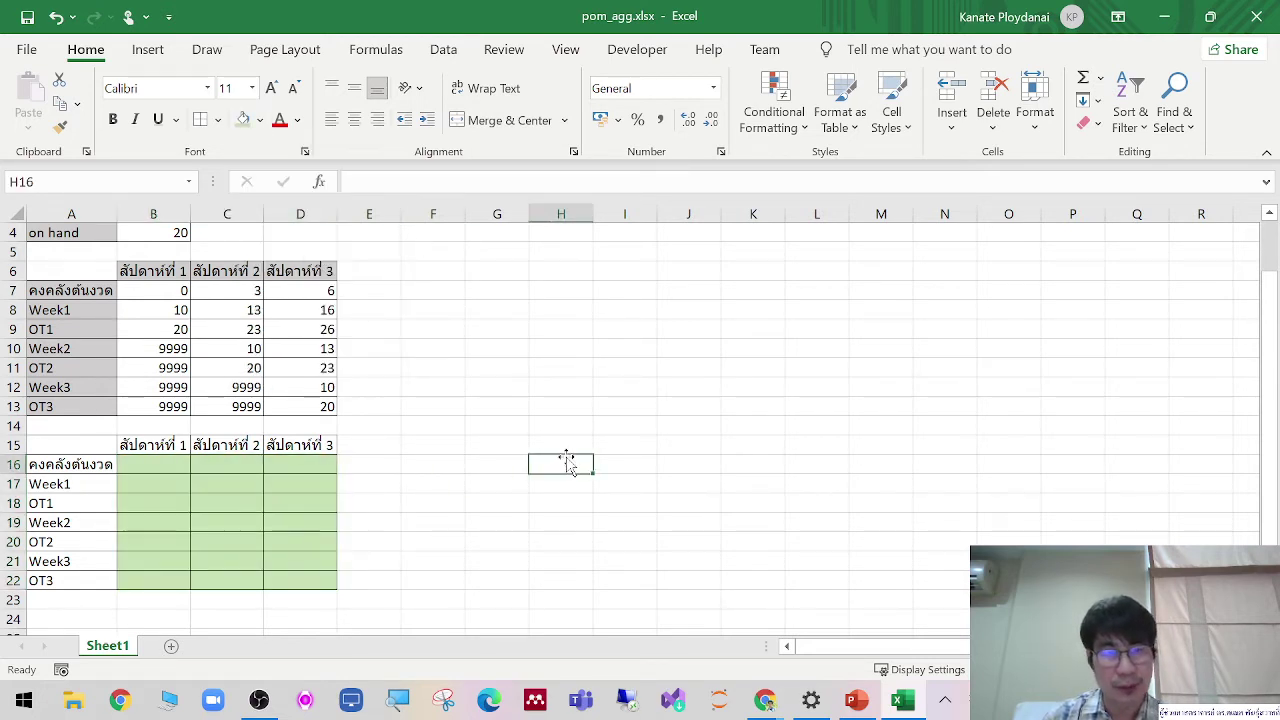
Step: Fill the copied table's week headers B15:D15 and row labels A16:A22 with light grey
left_click_drag(171, 445, 290, 448)
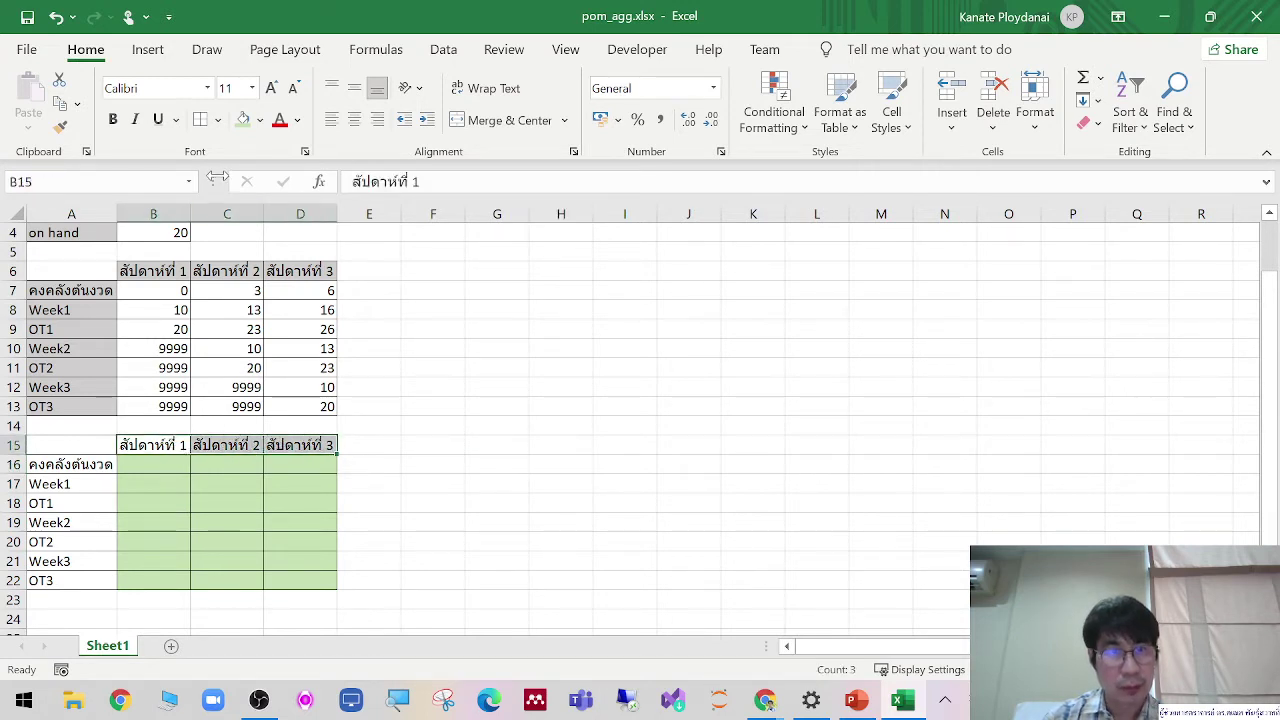
left_click(260, 120)
left_click(250, 240)
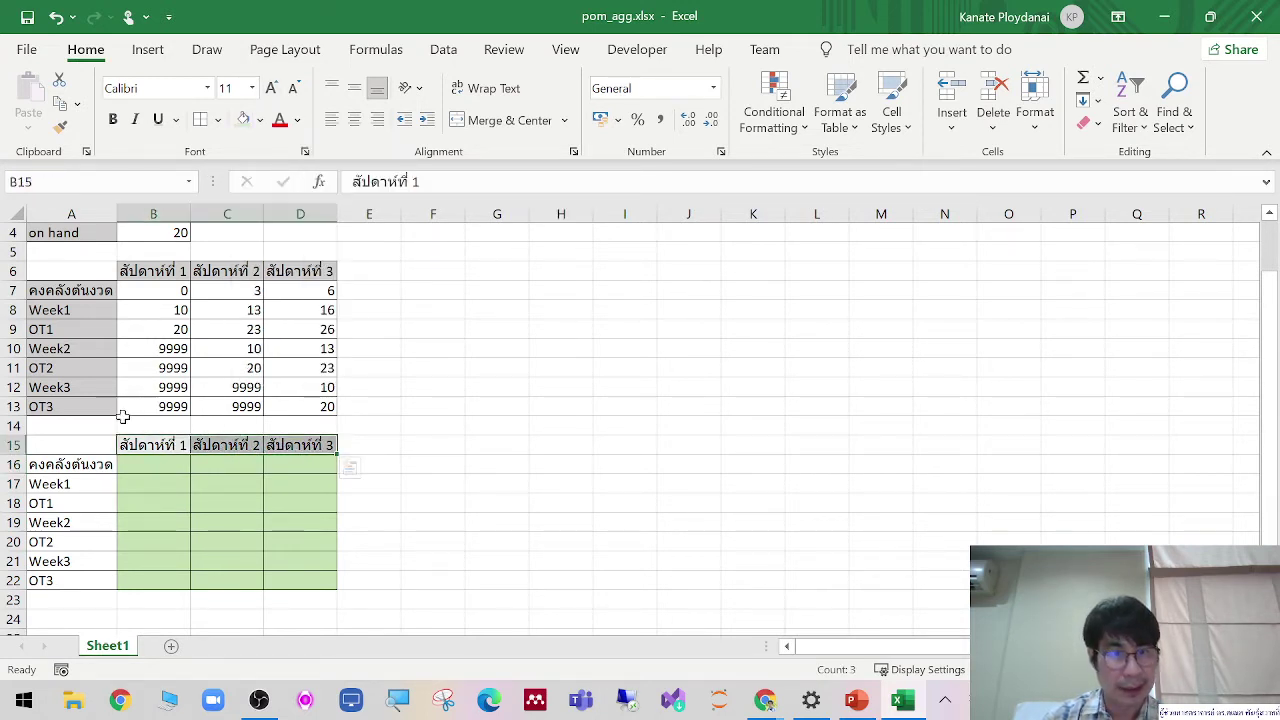
left_click_drag(98, 457, 94, 577)
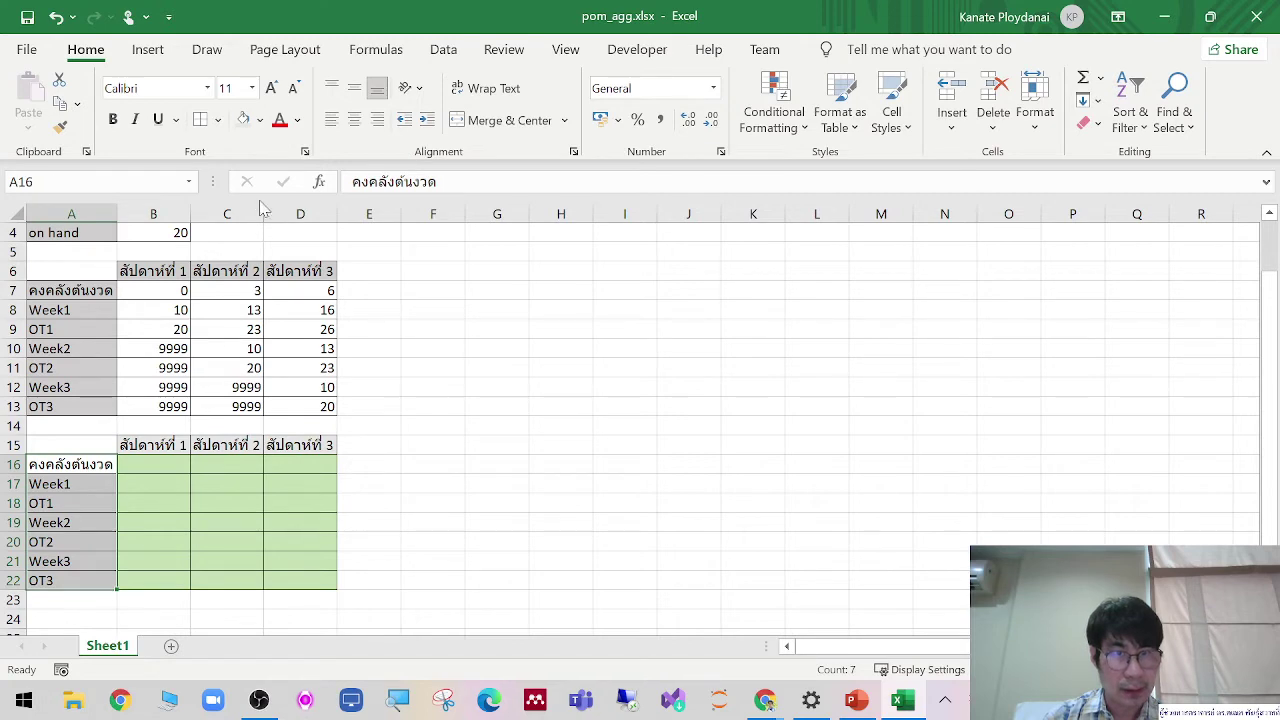
left_click(243, 119)
left_click(522, 350)
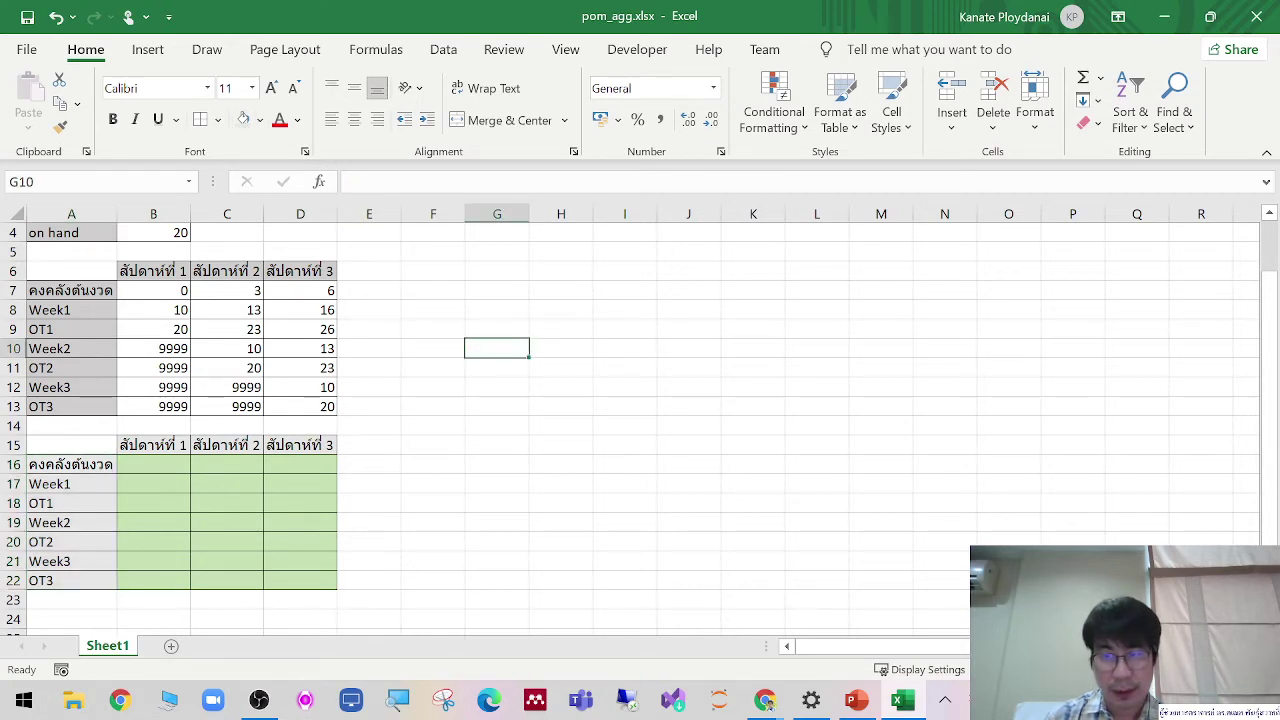
Step: Enter the คงคลังต้นงวด constraint beside the green table, with = in F16 and 20 in G16
scroll(774, 615, "up", 1)
scroll(774, 615, "down", 1)
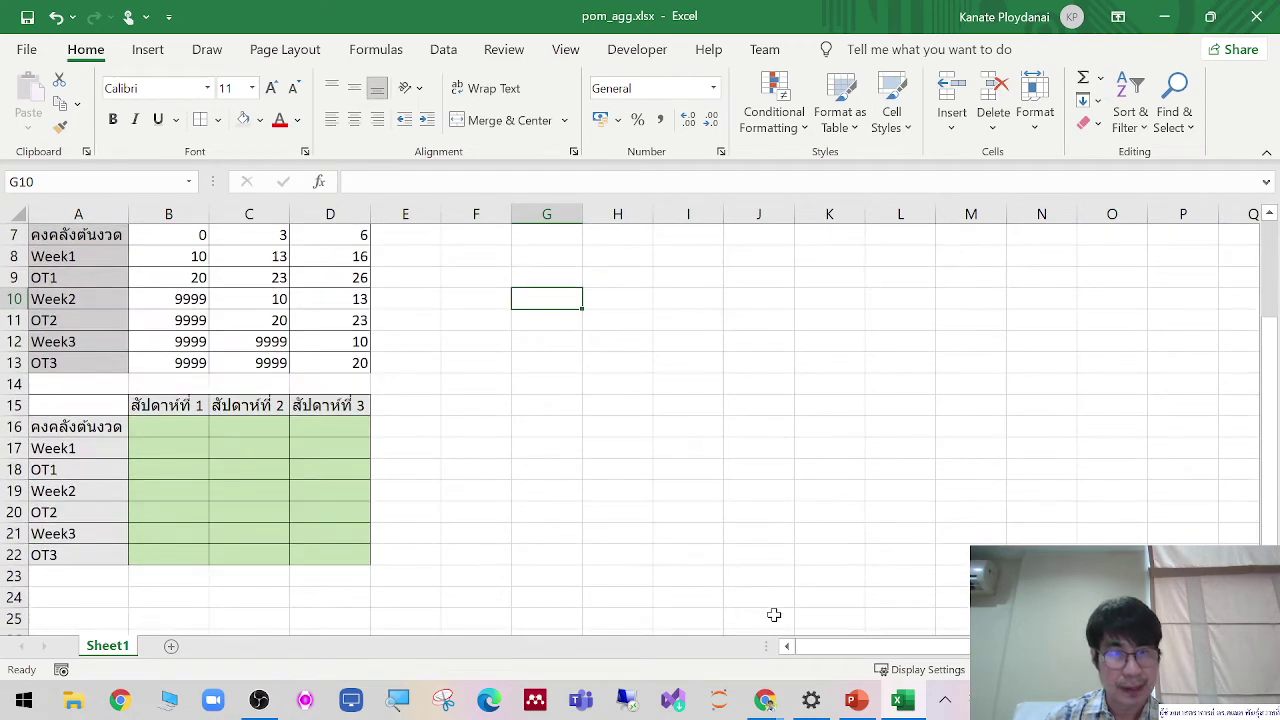
scroll(774, 615, "up", 2)
scroll(774, 615, "down", 2)
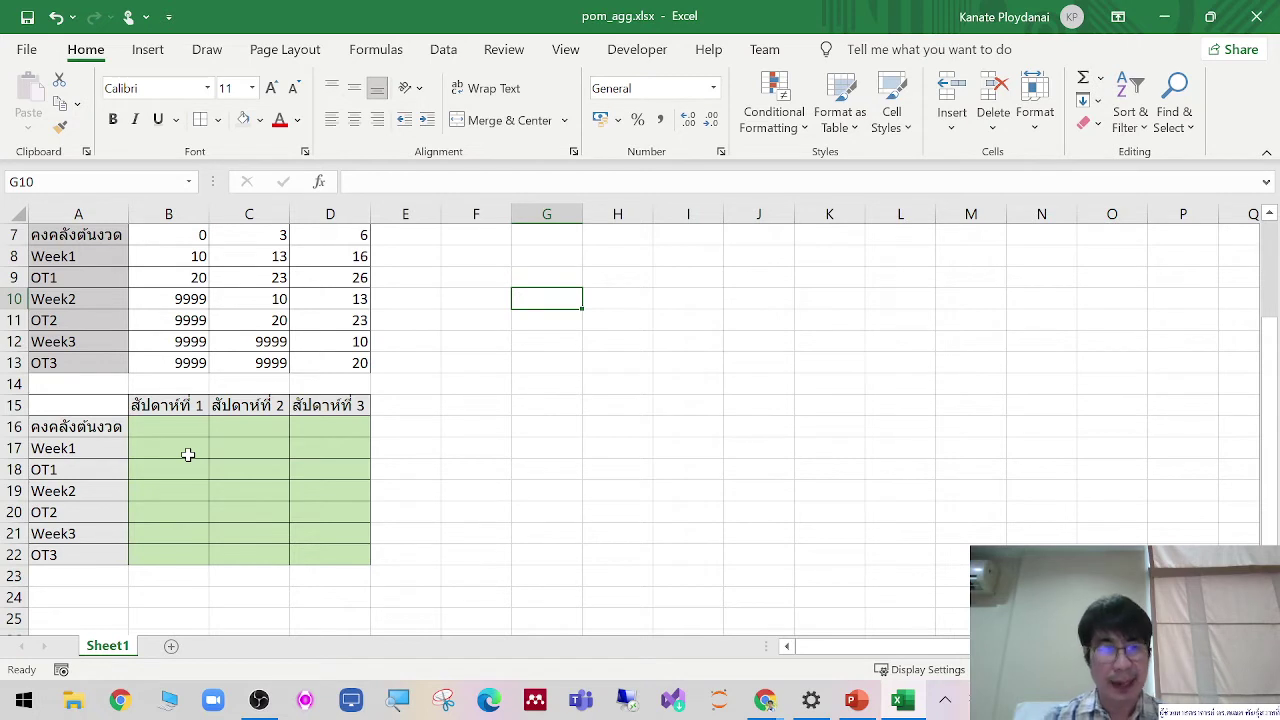
left_click_drag(178, 428, 309, 434)
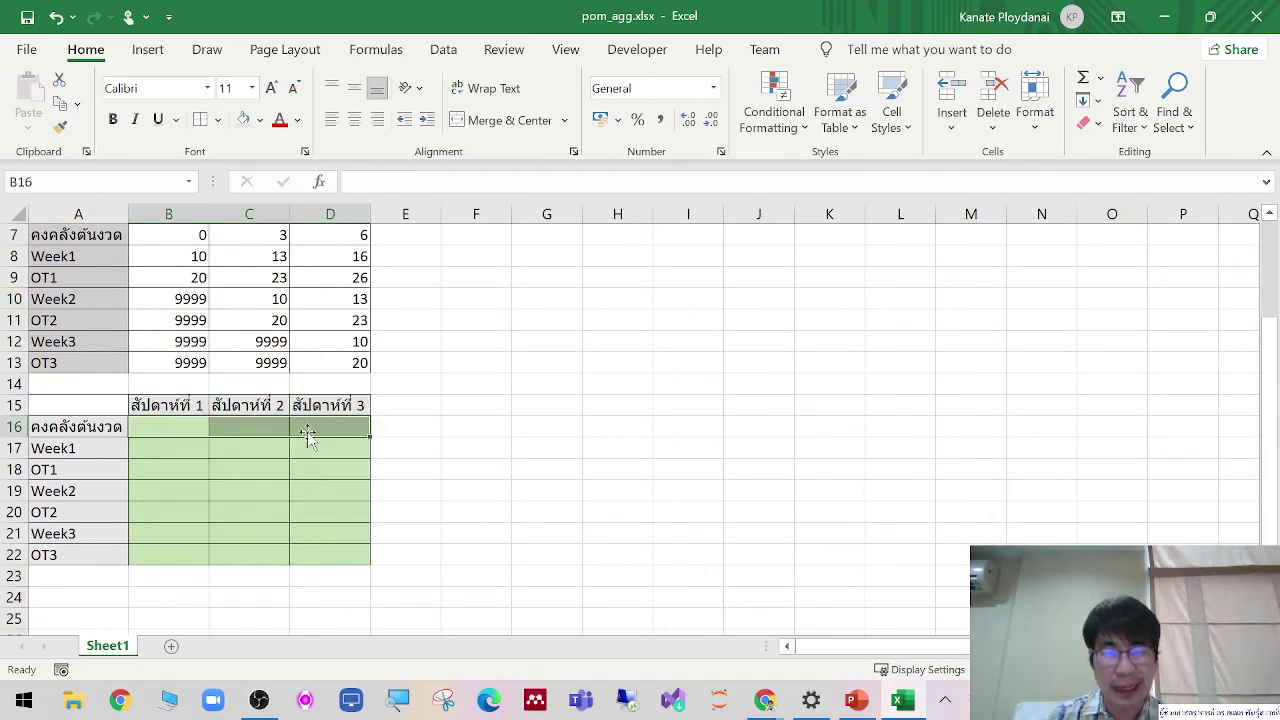
left_click(472, 430)
type("=")
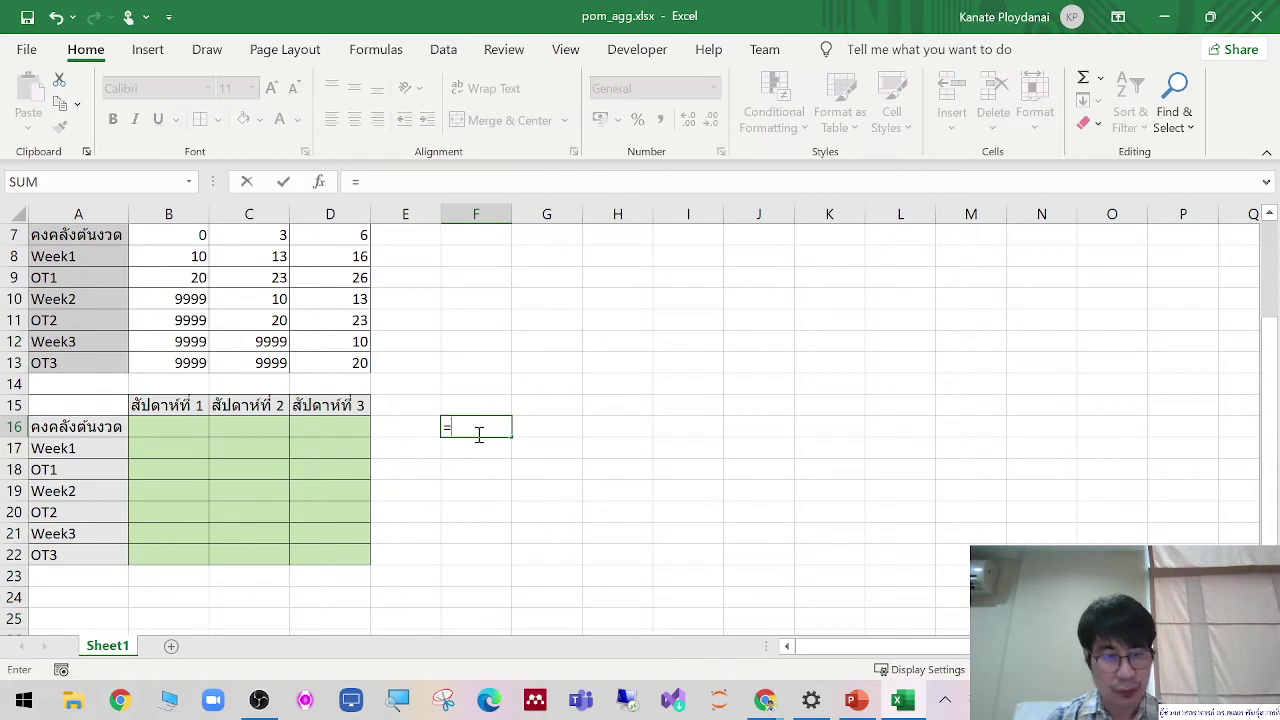
key("Tab")
type("20")
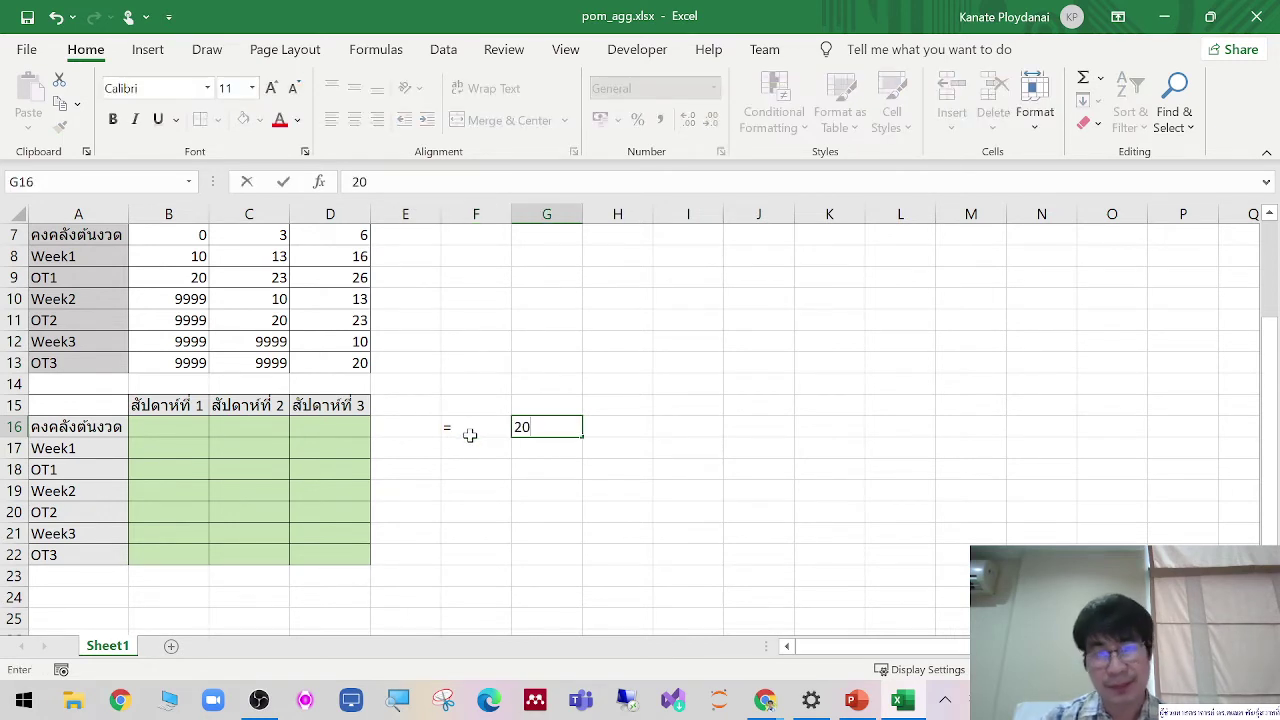
key("Return")
left_click(480, 432)
left_click(537, 437)
left_click(500, 420)
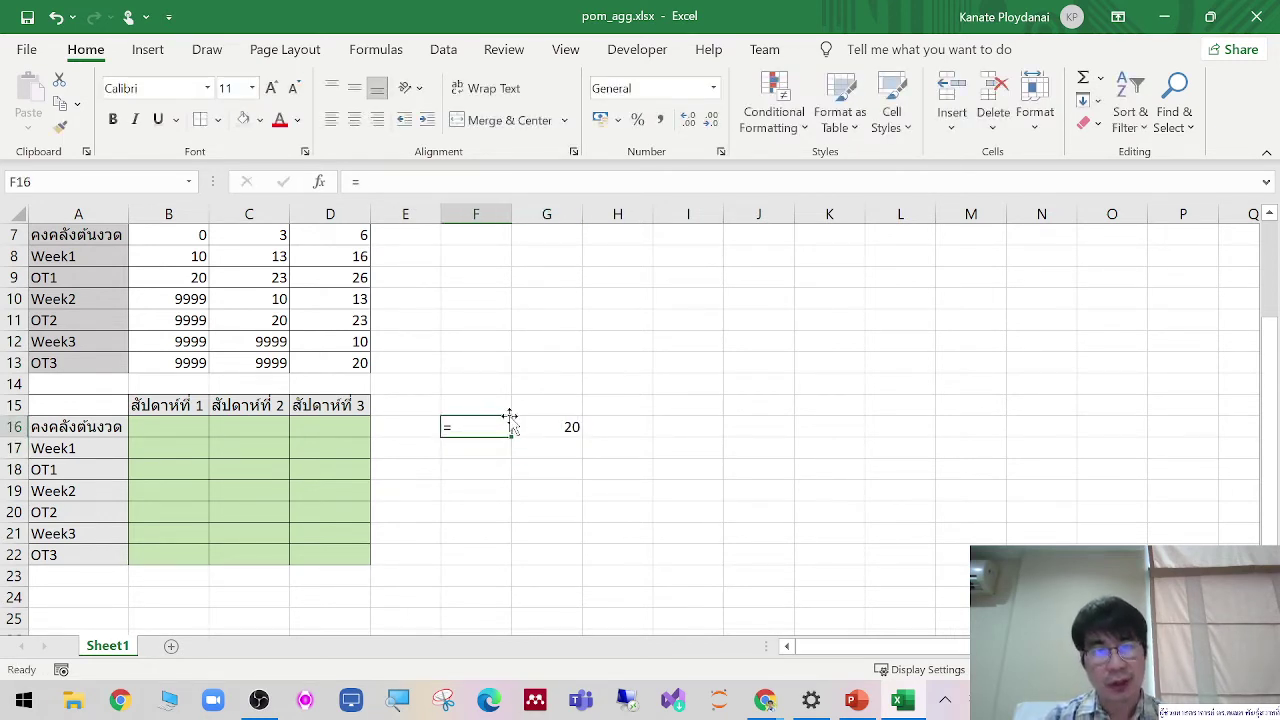
left_click(549, 423)
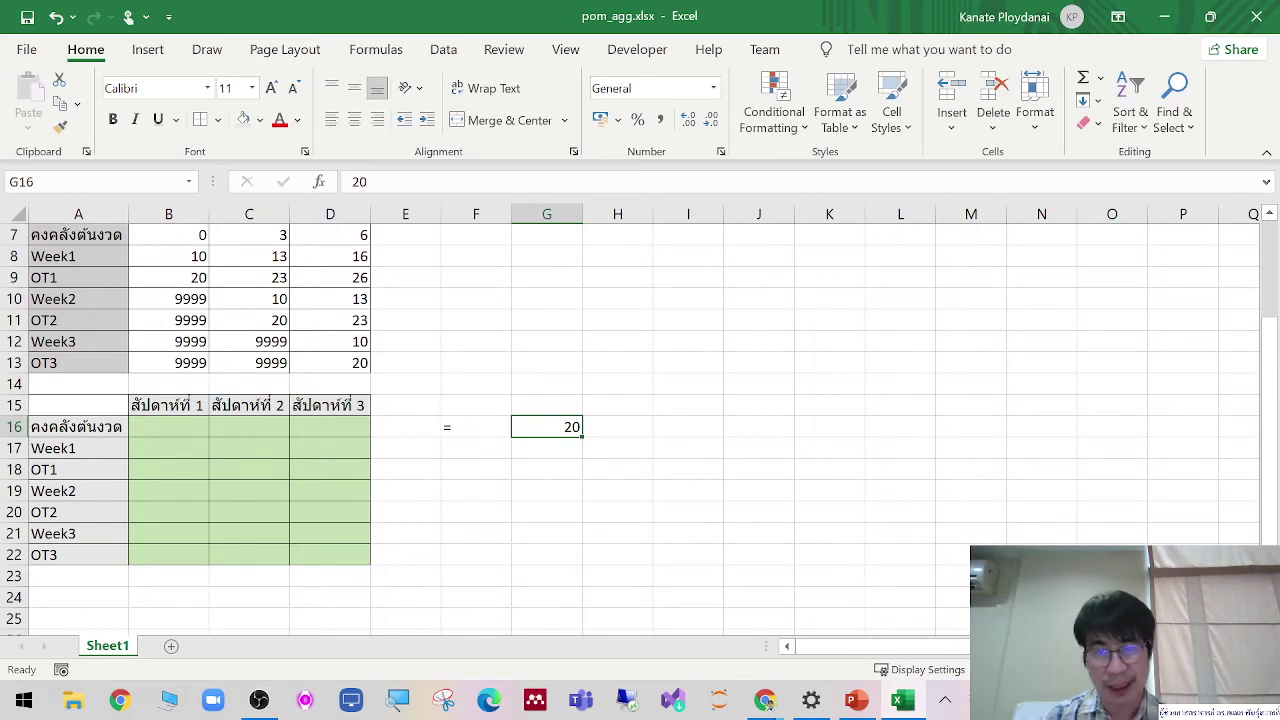
Step: Collapse the ribbon to show only its tabs and enlarge the view of both tables
left_click(1117, 17)
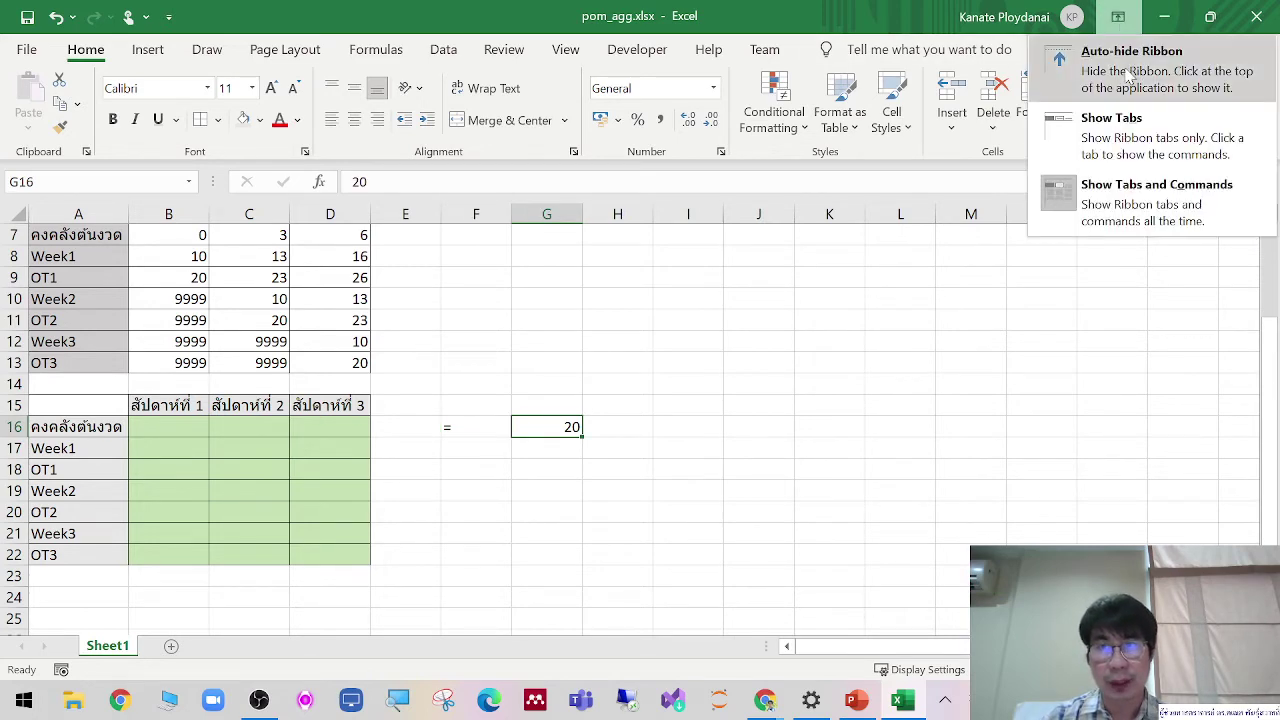
left_click(1111, 125)
left_click(845, 288)
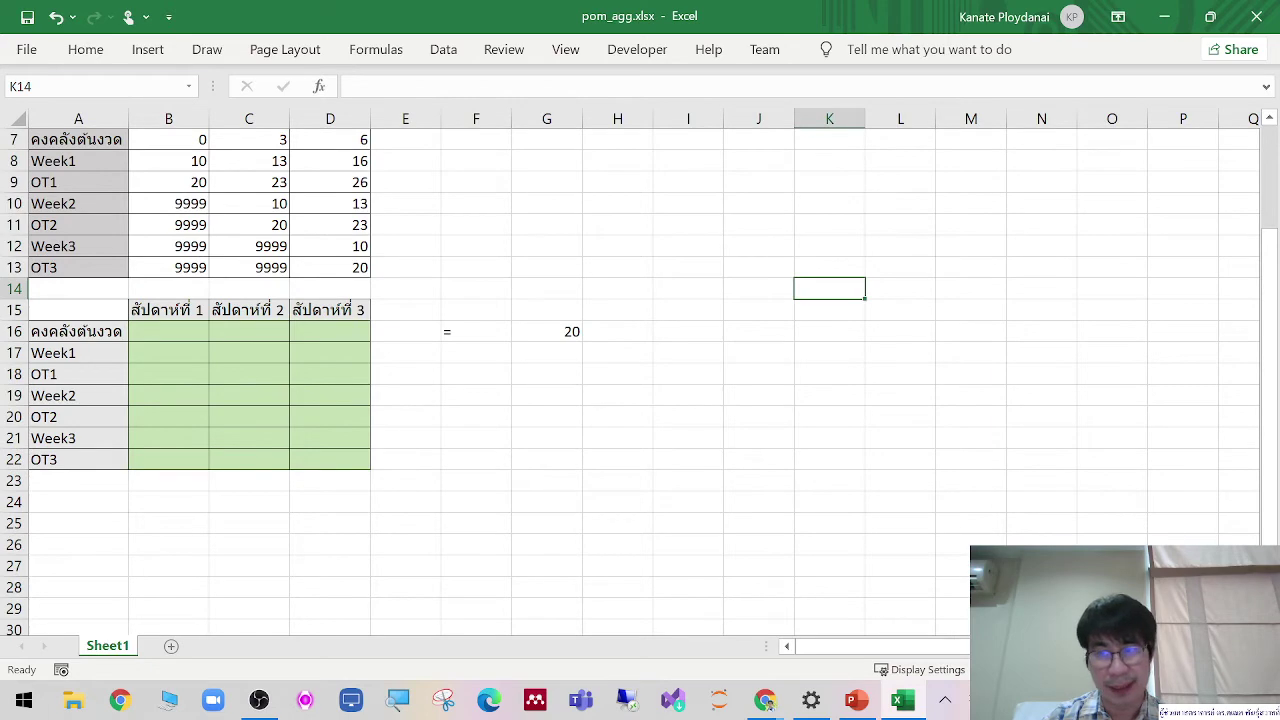
scroll(891, 574, "up", 1)
scroll(891, 574, "down", 1)
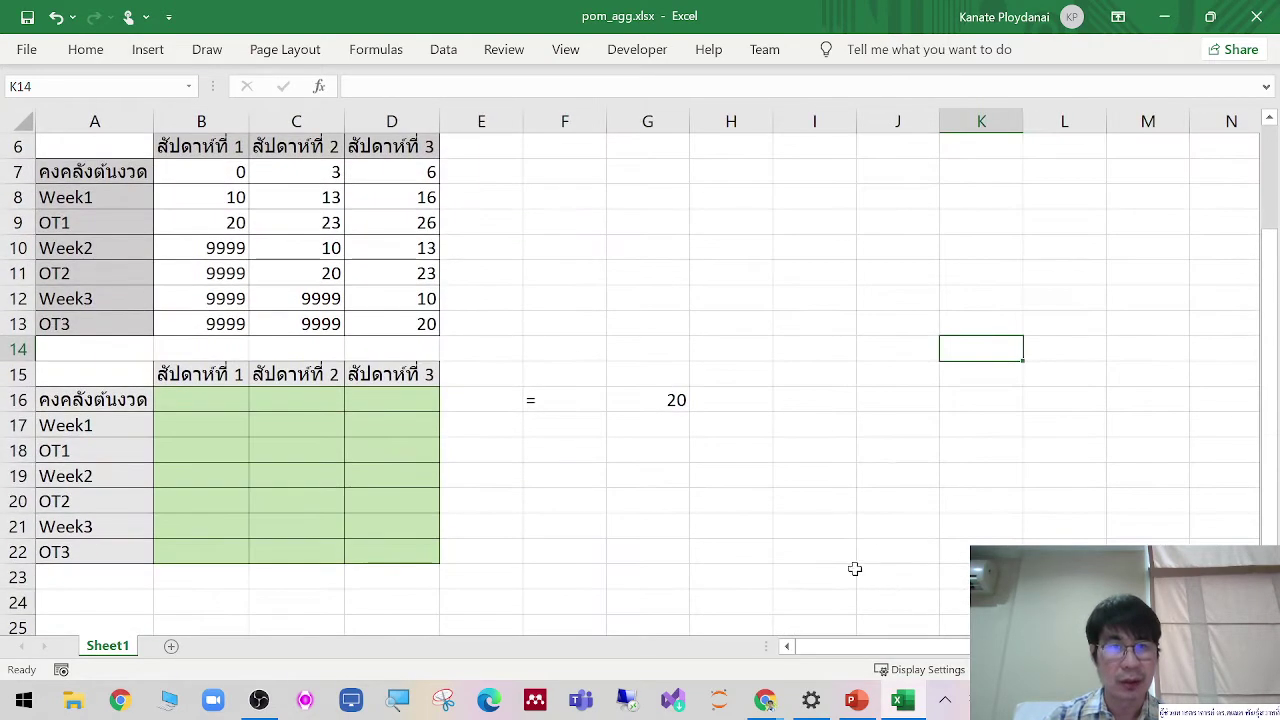
Step: Enter the Week1 capacity constraint, with <= in F17 and 168 in G17
left_click(600, 401)
left_click(662, 401)
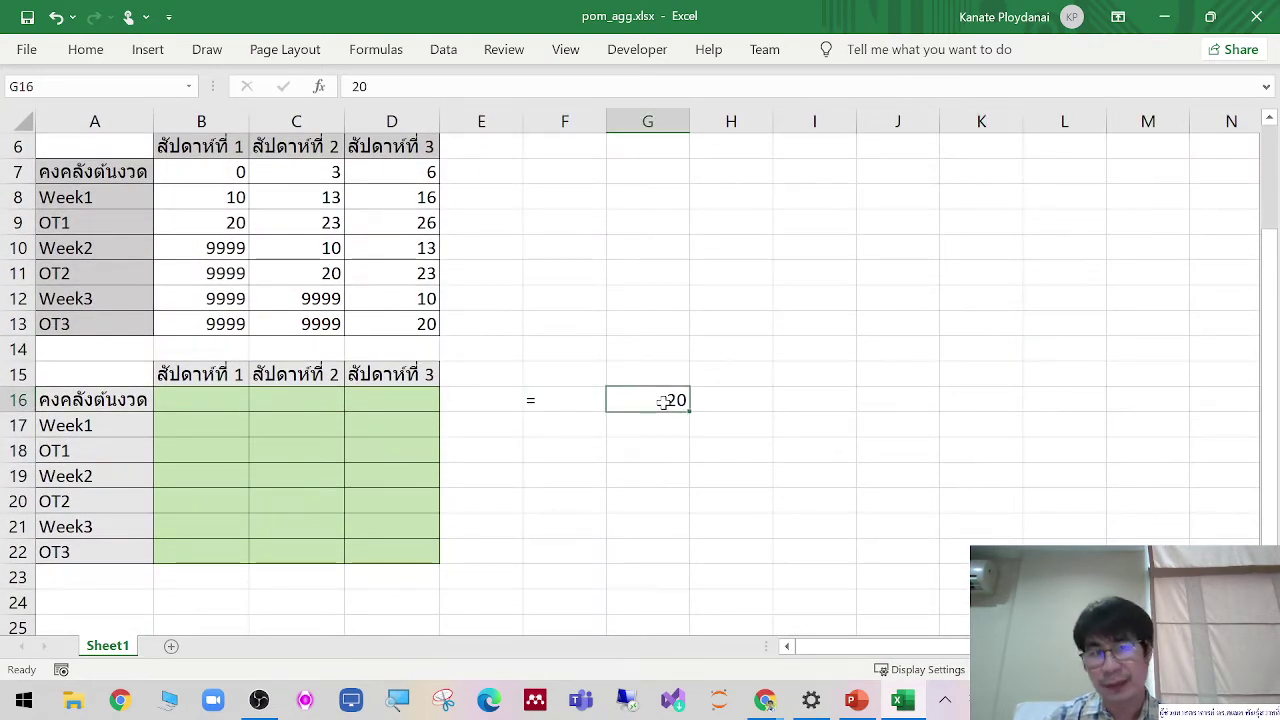
left_click(559, 427)
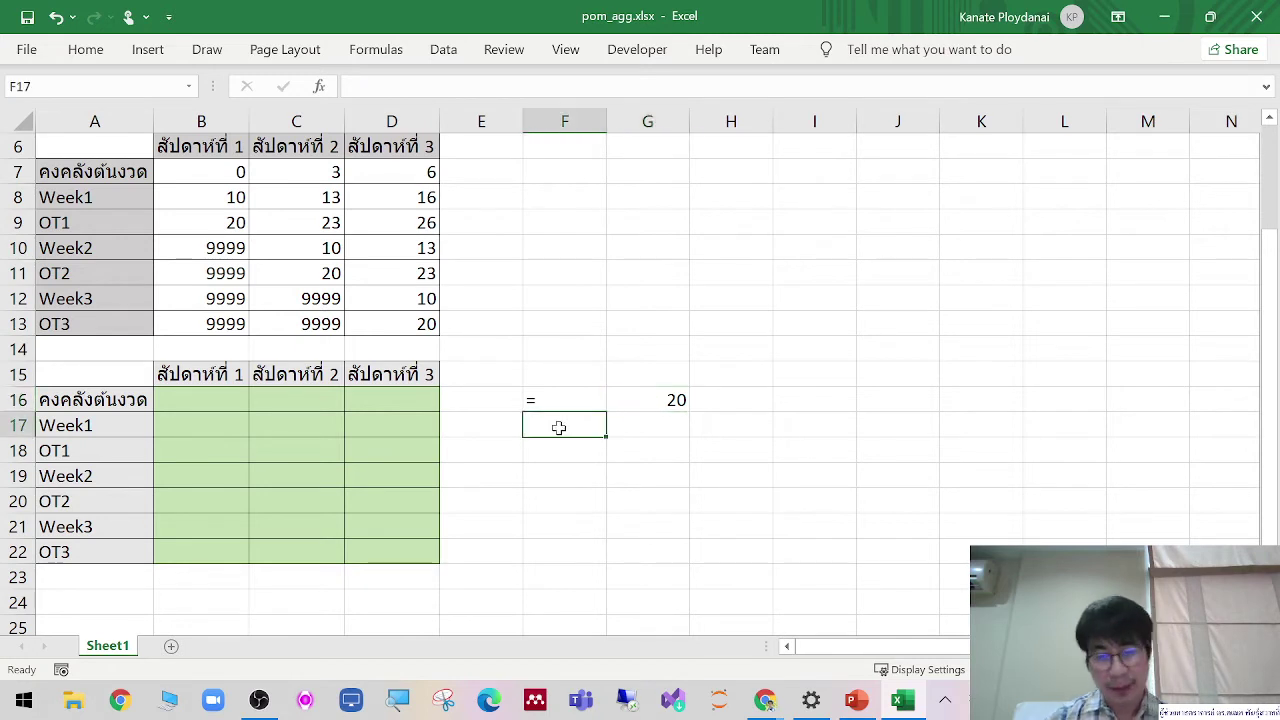
type("<=")
key("Tab")
type("168")
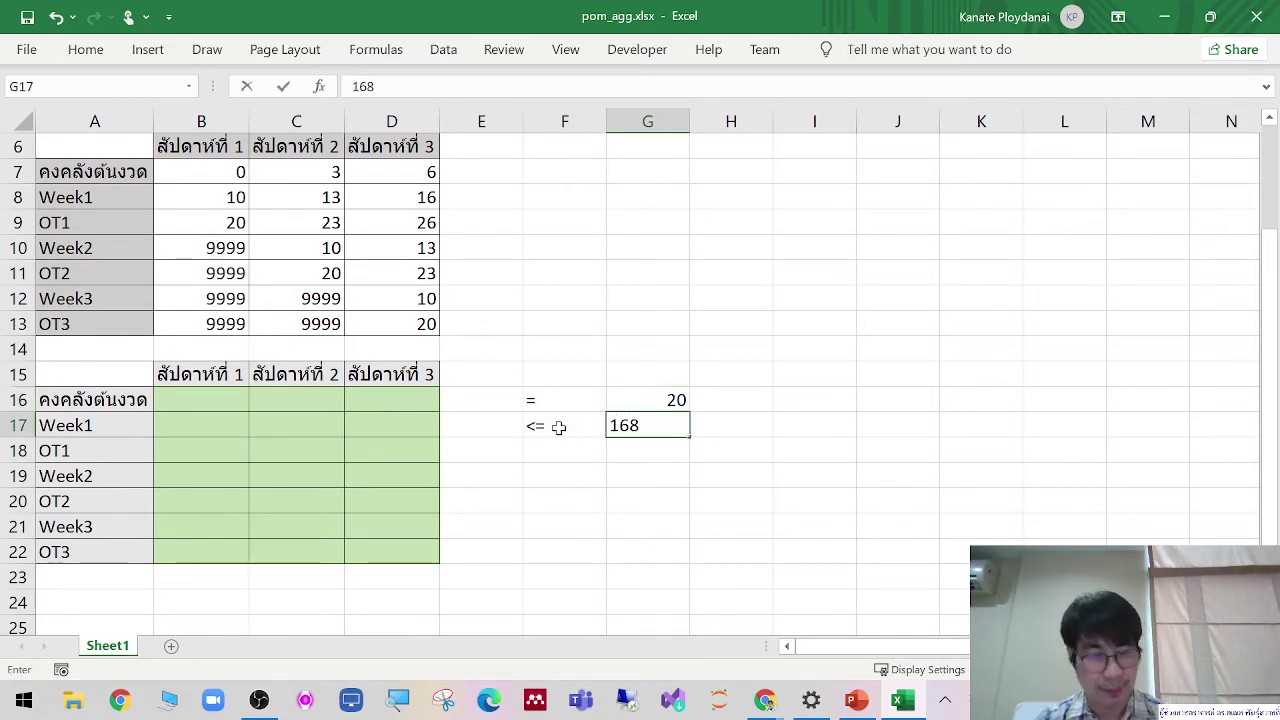
key("Tab")
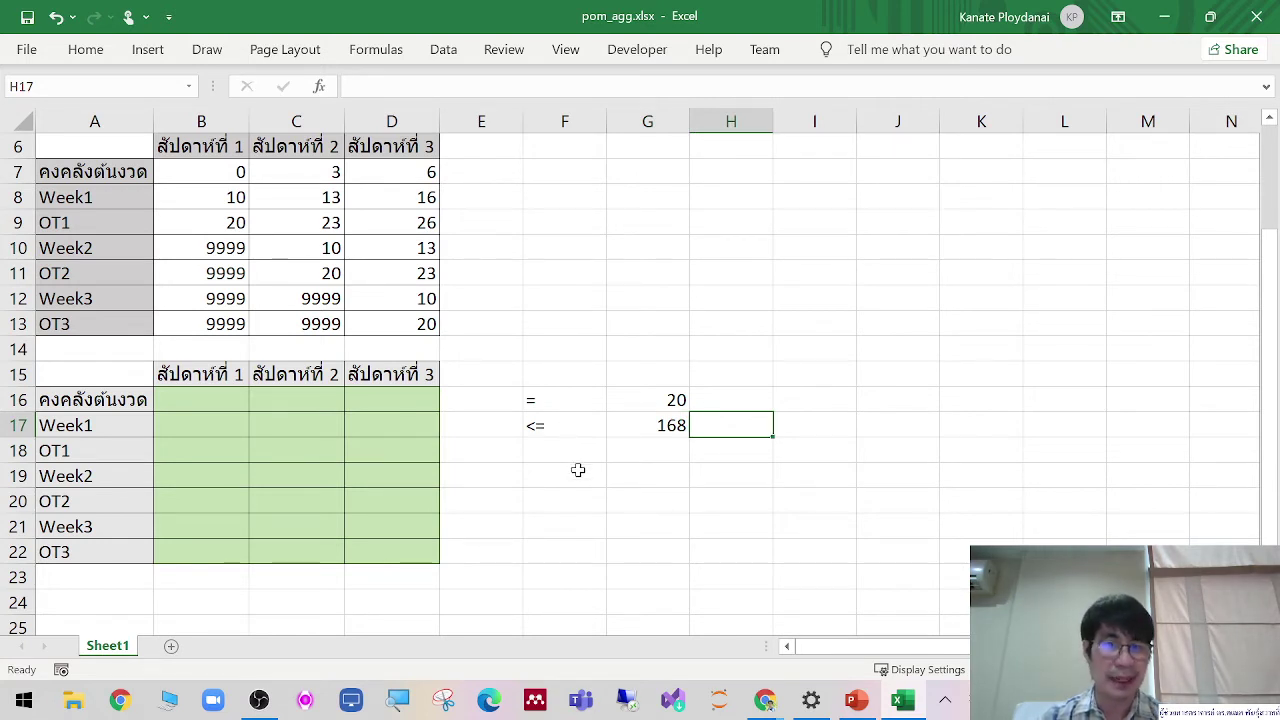
Step: Enter the OT1 and Week2 capacity constraints, with <= in F18 and 50 in G18, and <= in F19 and 168 in G19
left_click(578, 453)
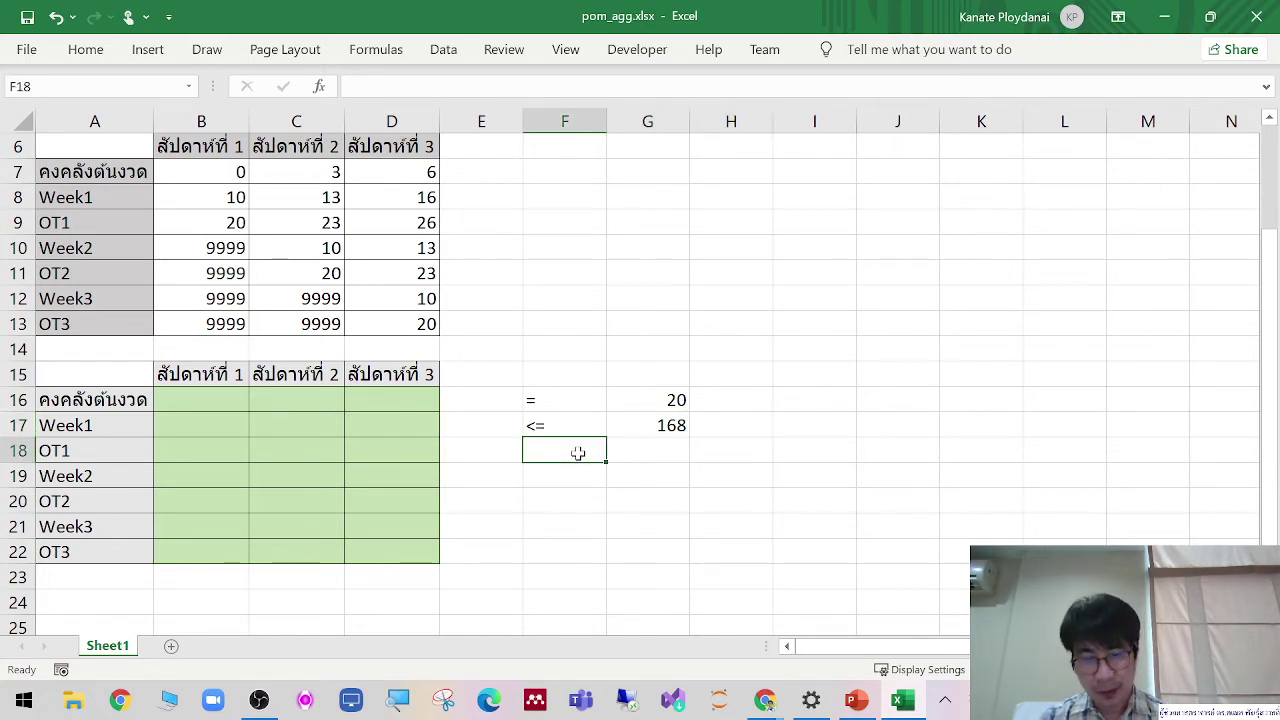
type("<=")
key("Tab")
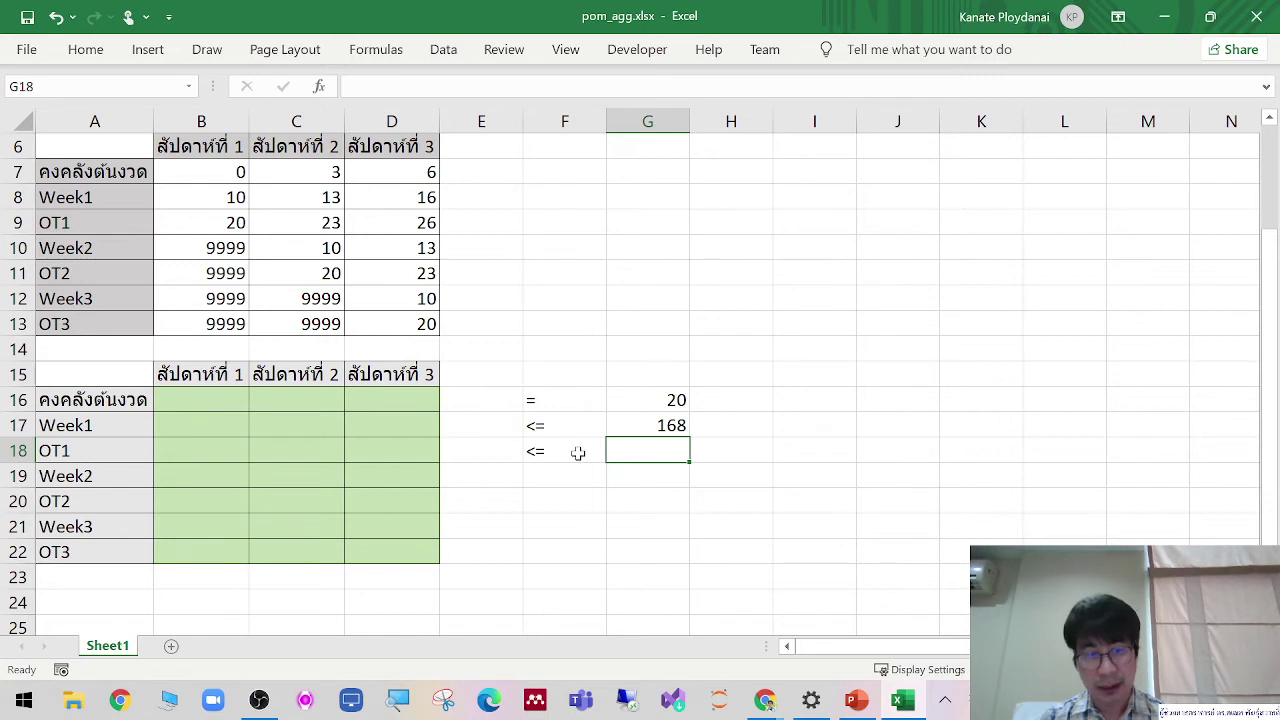
type("50")
left_click(598, 481)
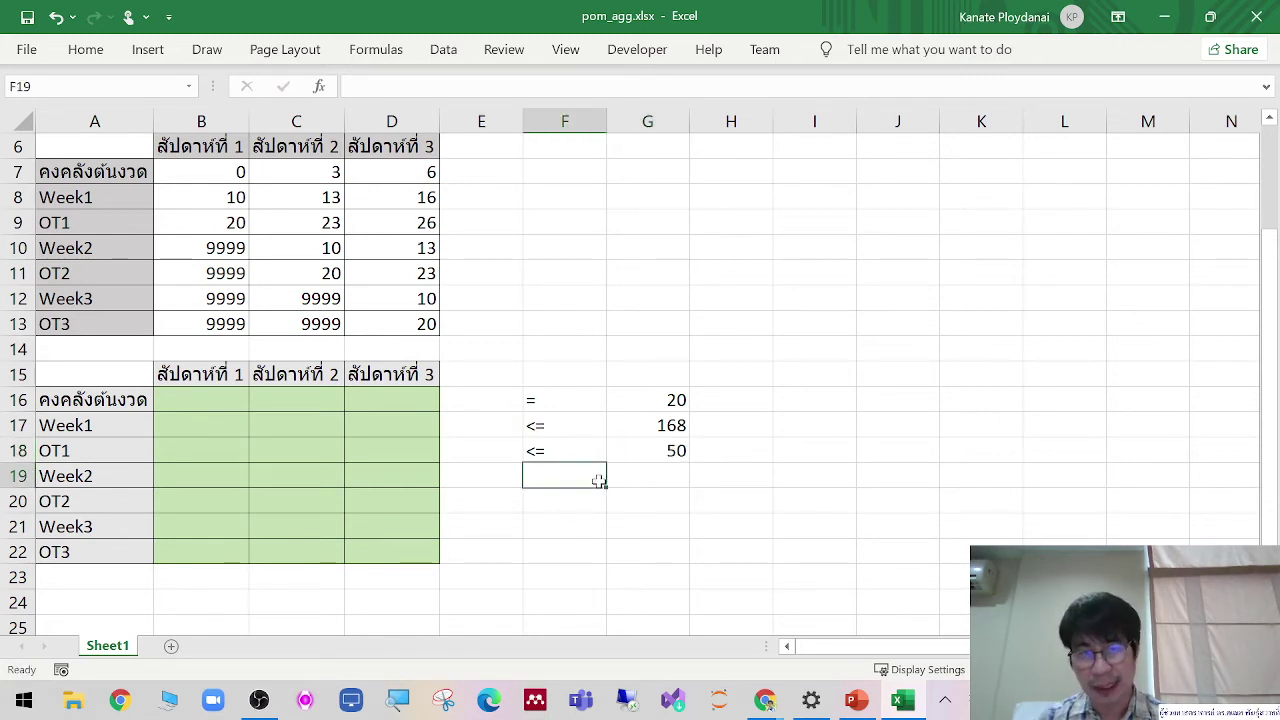
type("<=")
key("Tab")
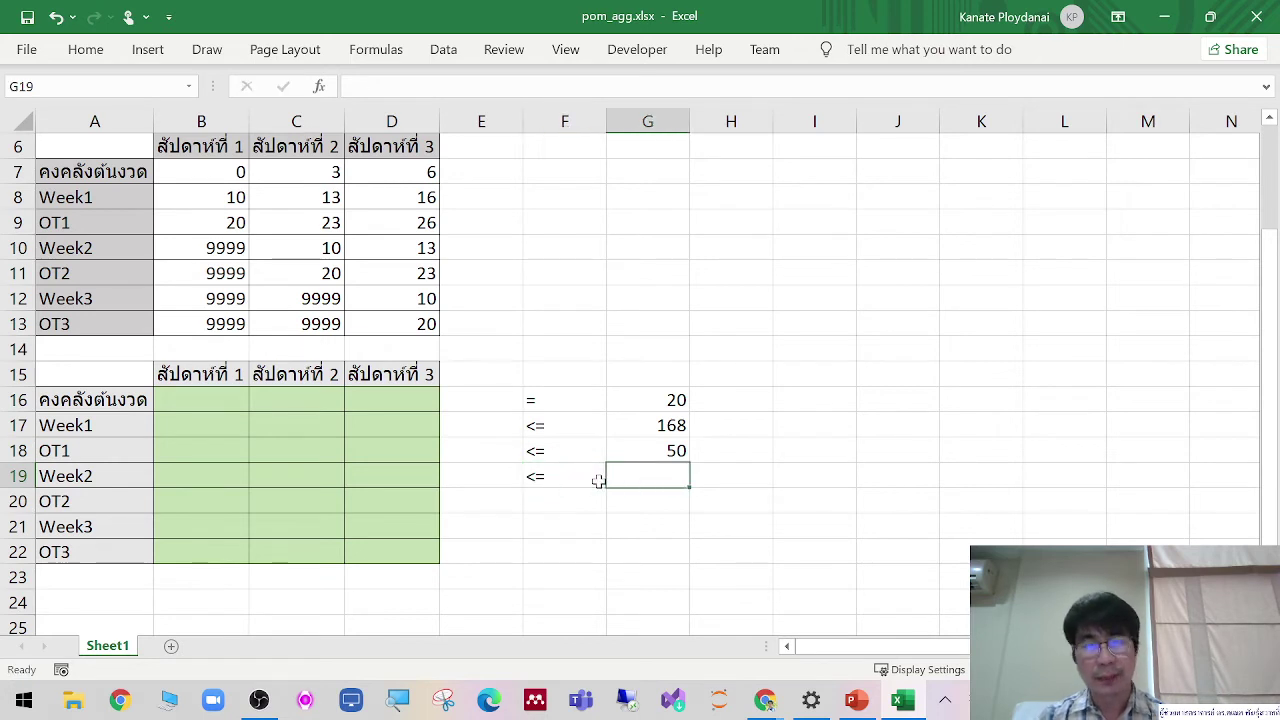
type("168")
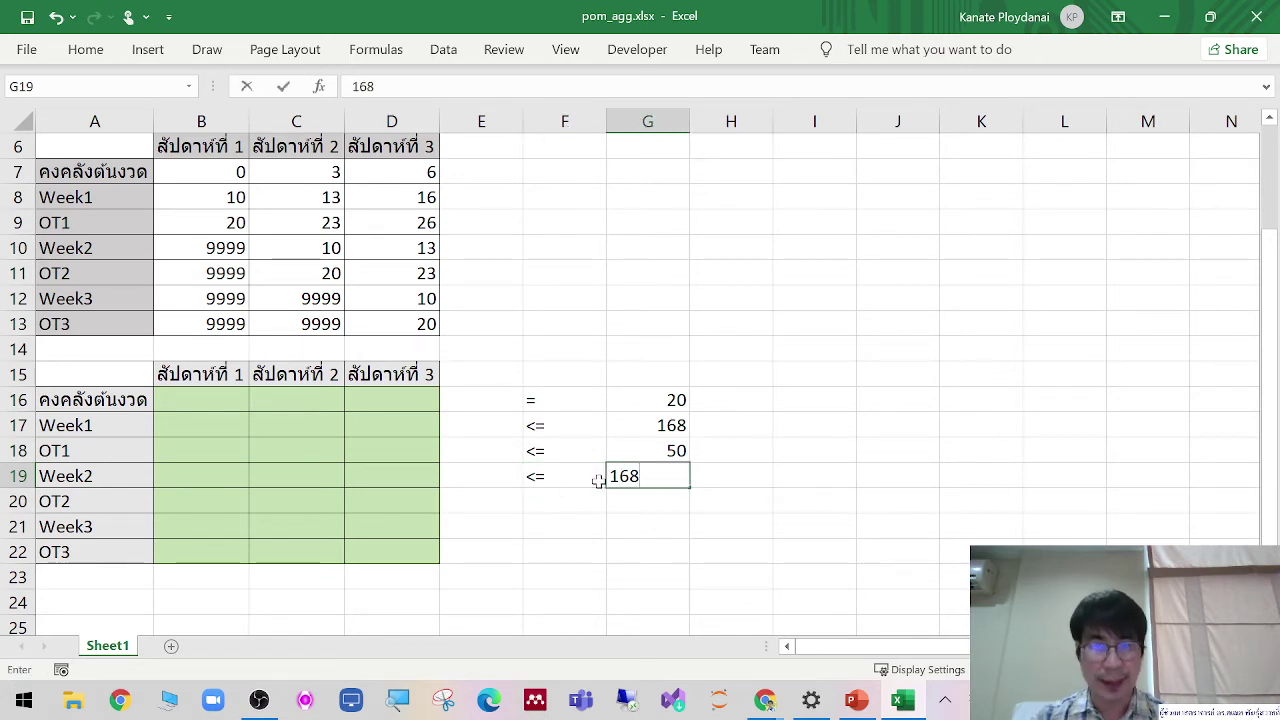
Step: Enter the OT2 and Week3 capacity constraints, with <= in F20 and 50 in G20, and <= in F21 and 168 in G21
left_click(577, 511)
type("<=")
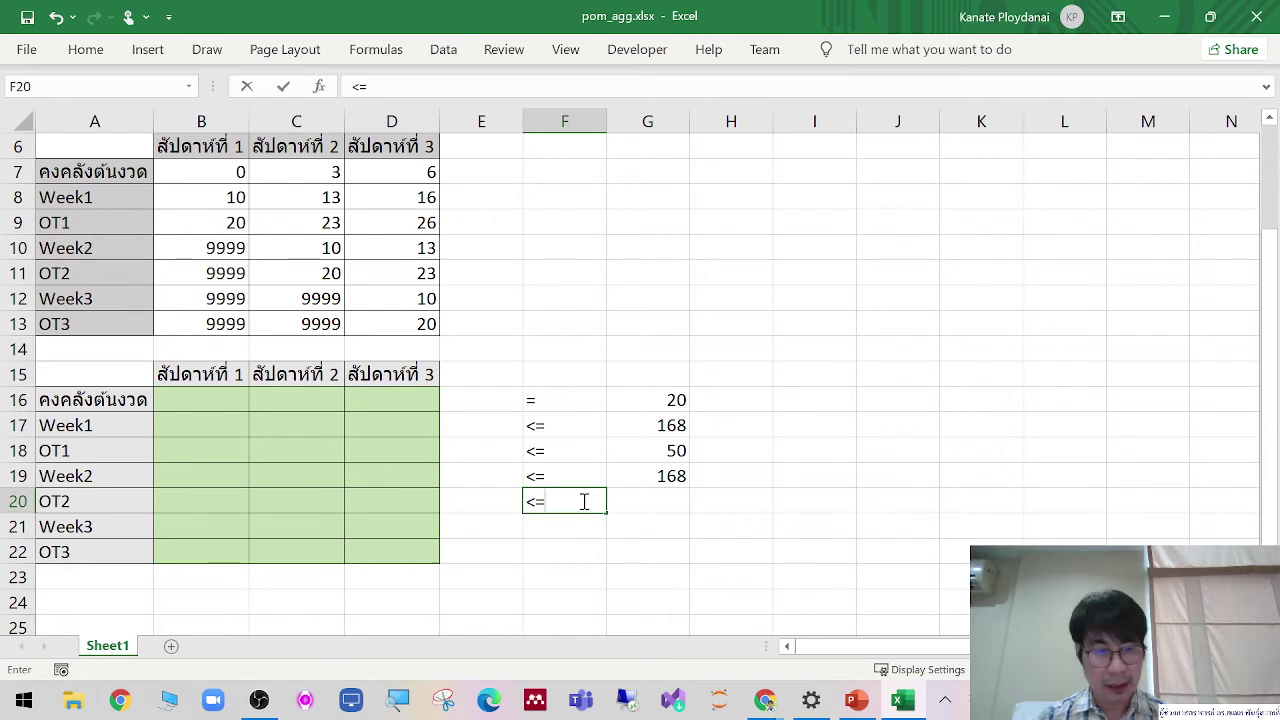
key("Tab")
type("50")
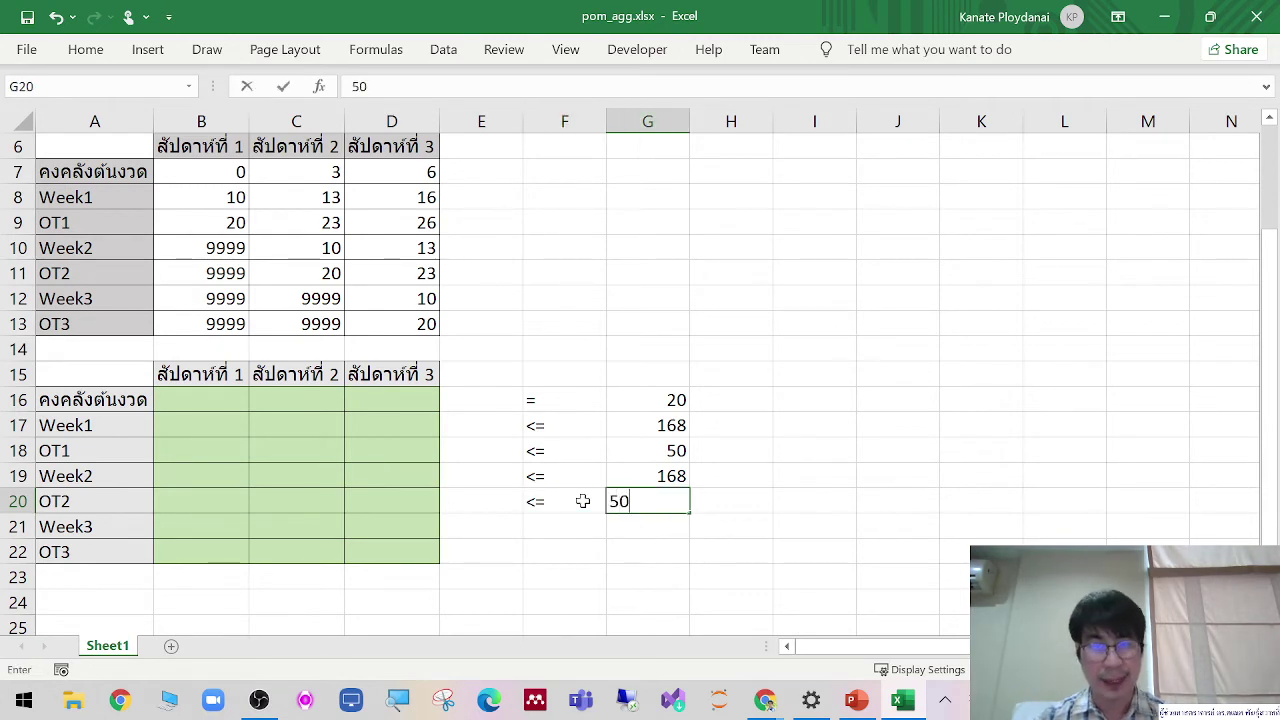
left_click(564, 530)
type("<=")
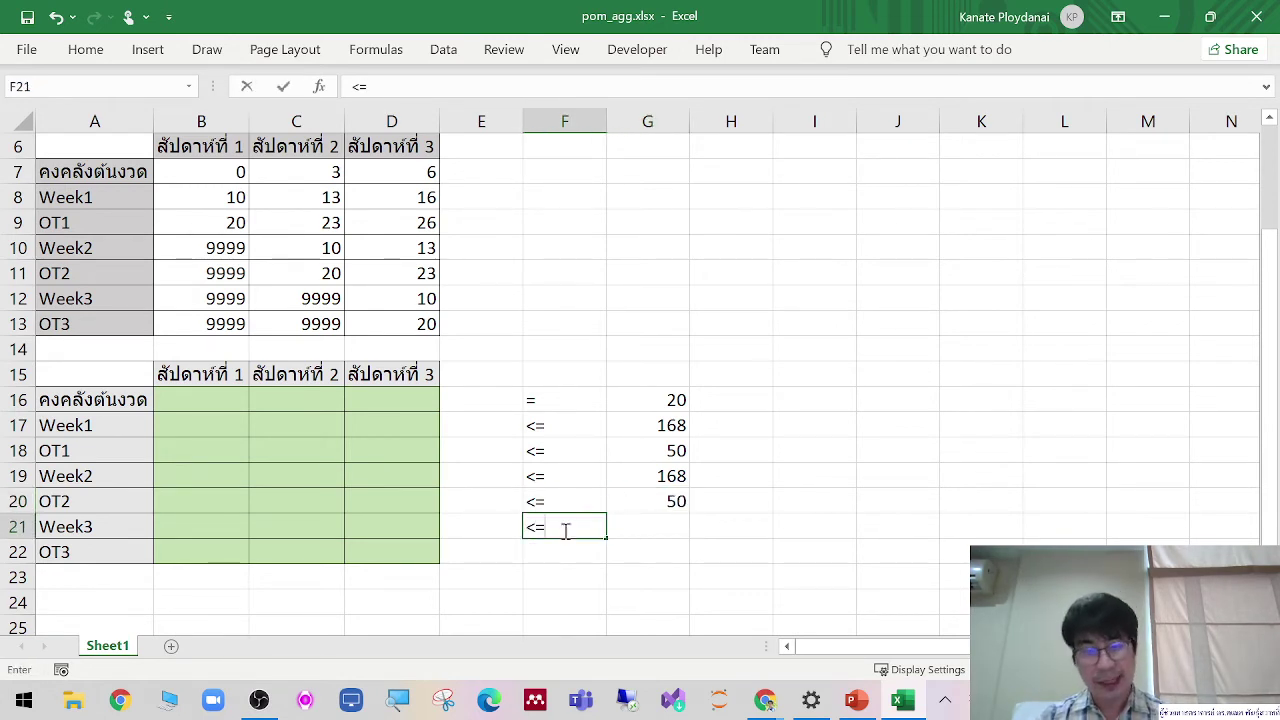
key("Tab")
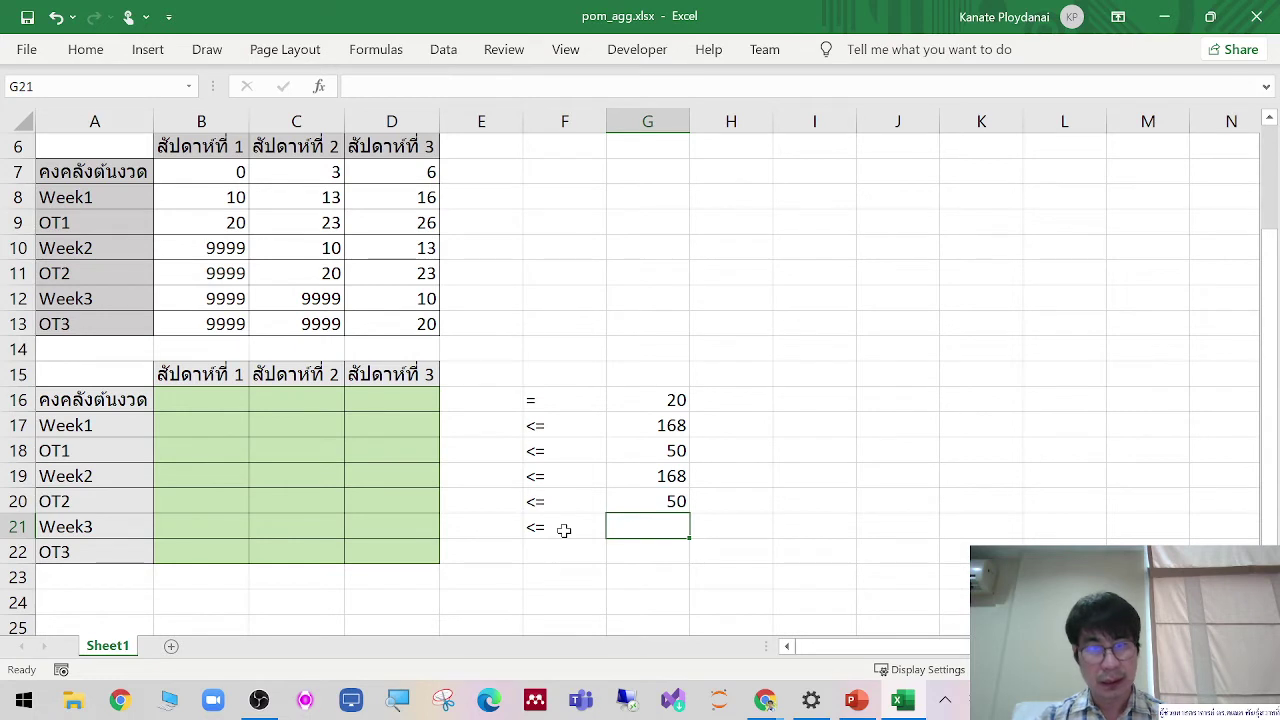
type("1")
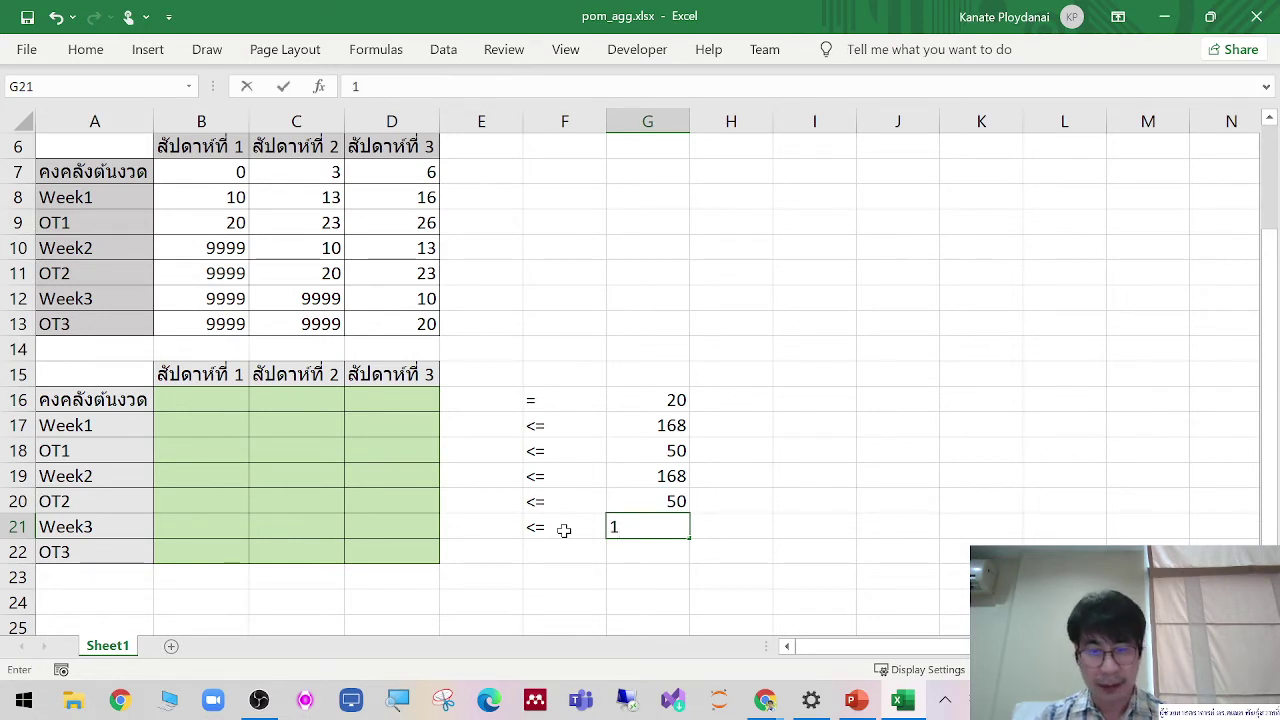
type("68")
key("BackSpace")
type("68")
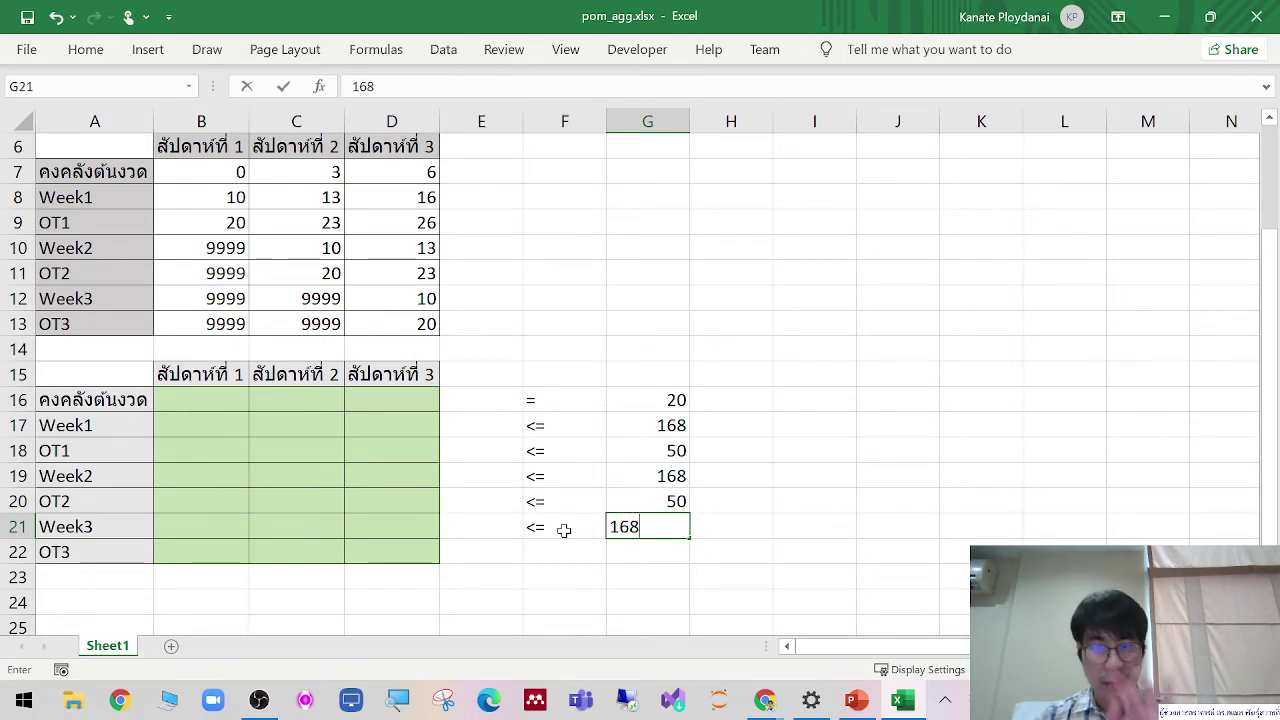
Step: Enter the OT3 capacity constraint, with <= in F22 and 50 in G22
left_click(543, 557)
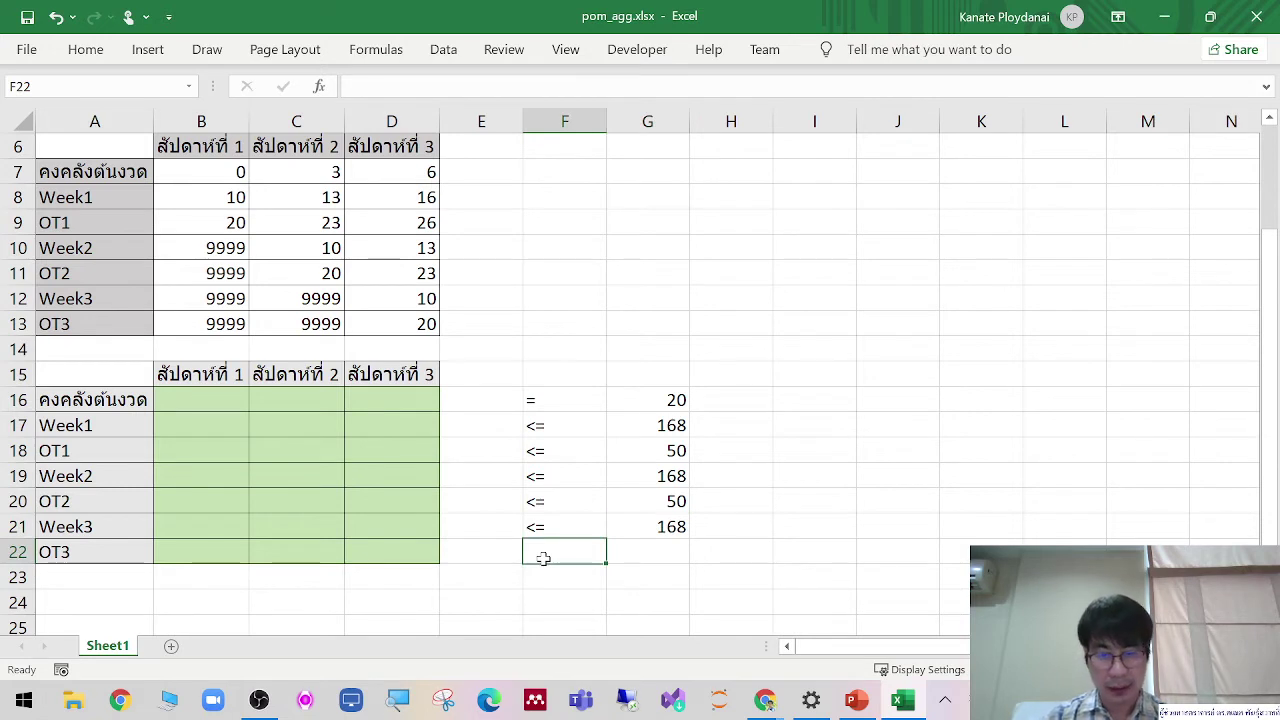
type("<=")
key("Tab")
type("160")
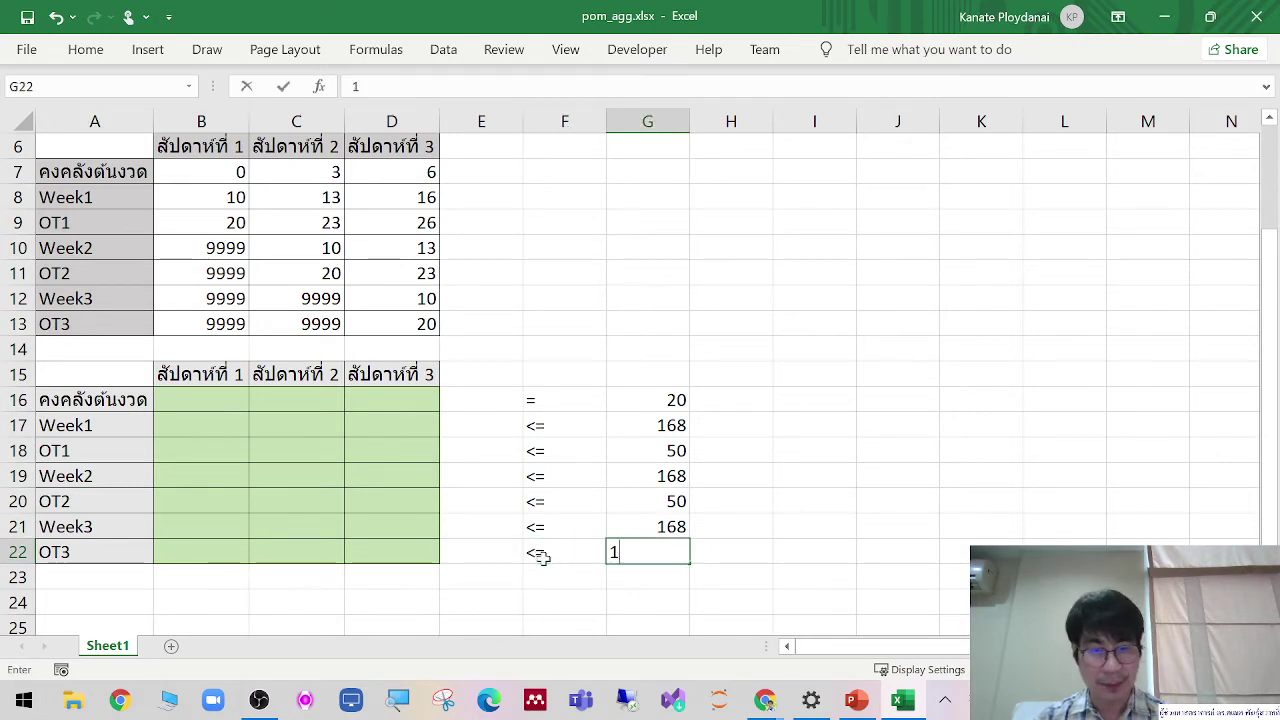
key("BackSpace")
key("BackSpace")
key("BackSpace")
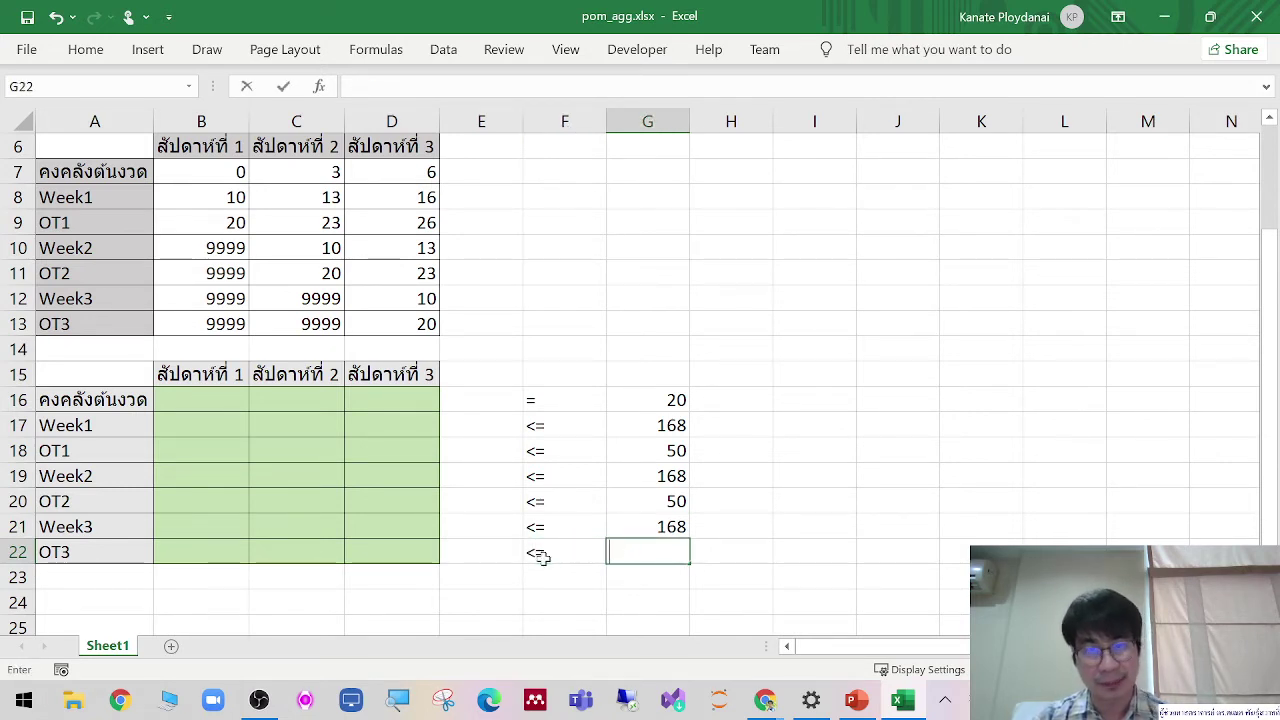
type("50")
left_click(730, 525)
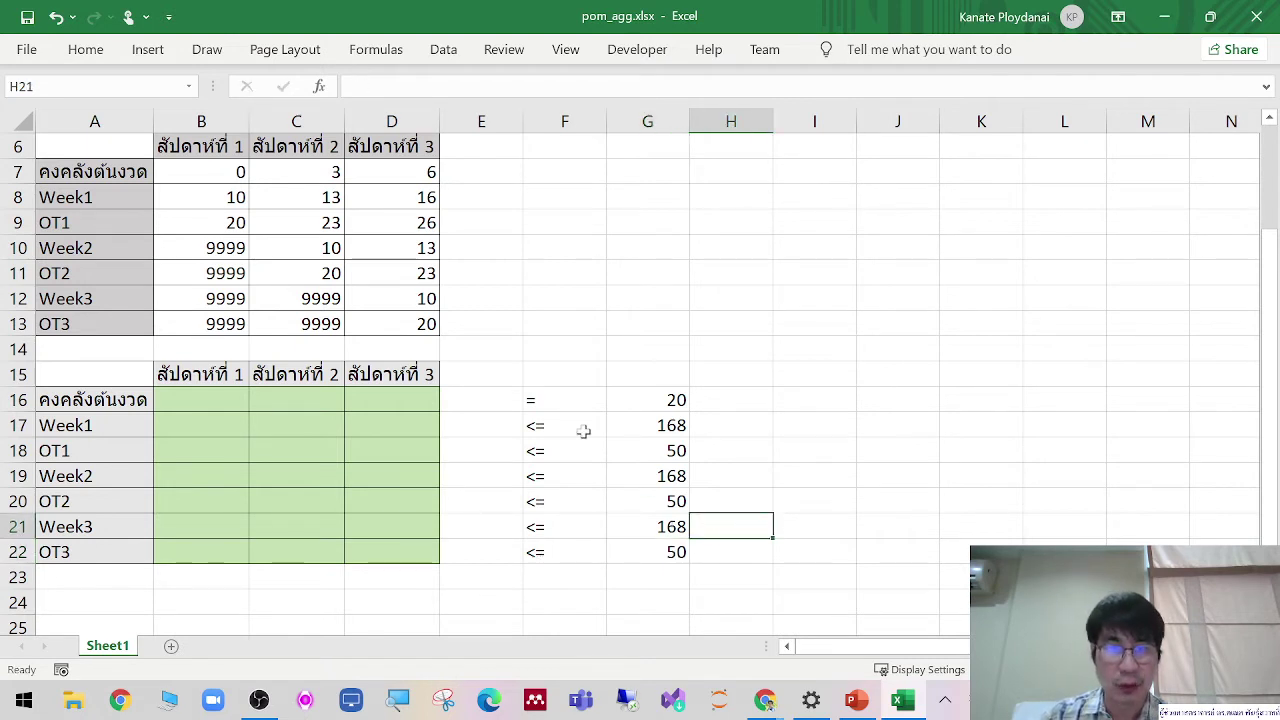
Step: Change the sign of the คงคลังต้นงวด constraint in F16 to <=
left_click(577, 400)
left_click(646, 399)
left_click(586, 403)
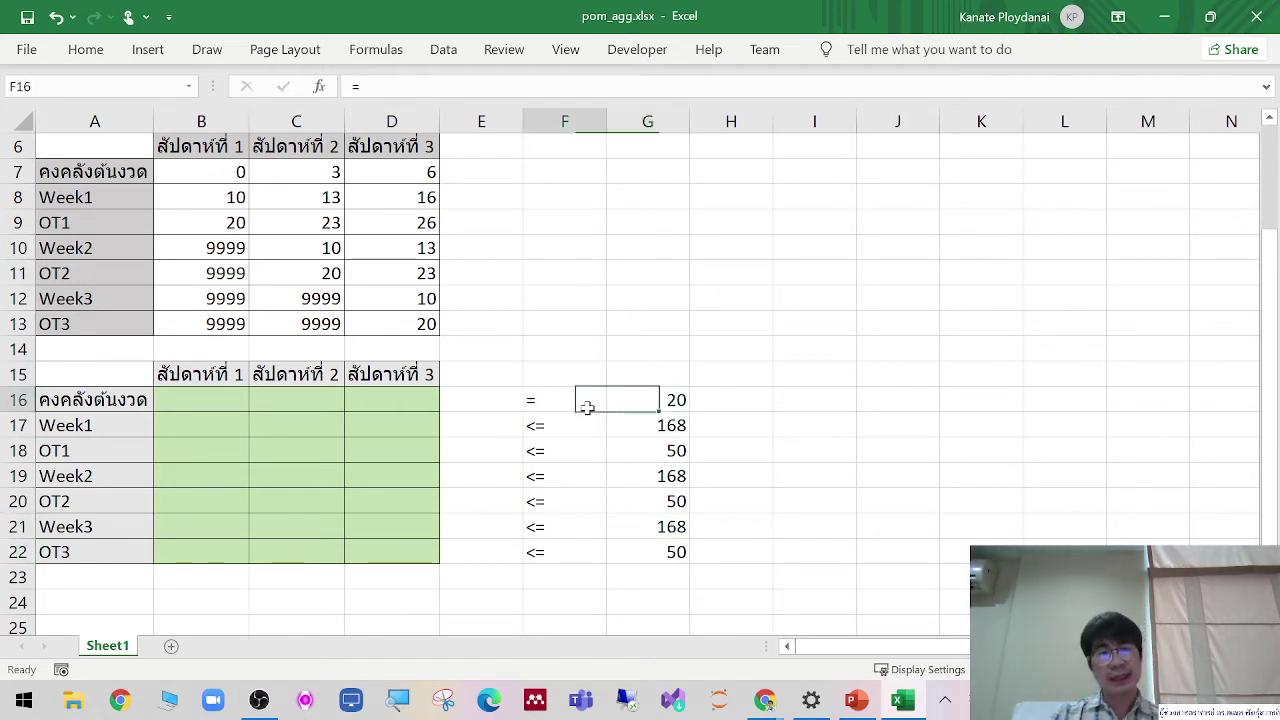
type("<=")
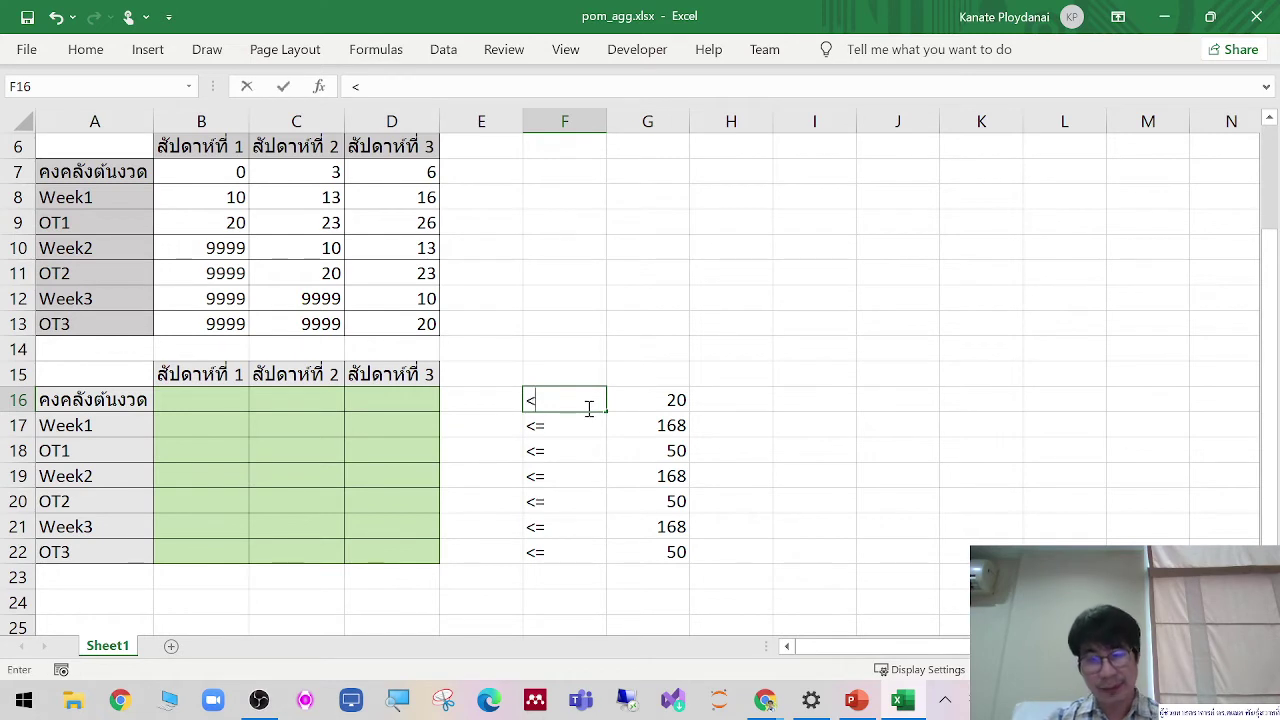
key("Tab")
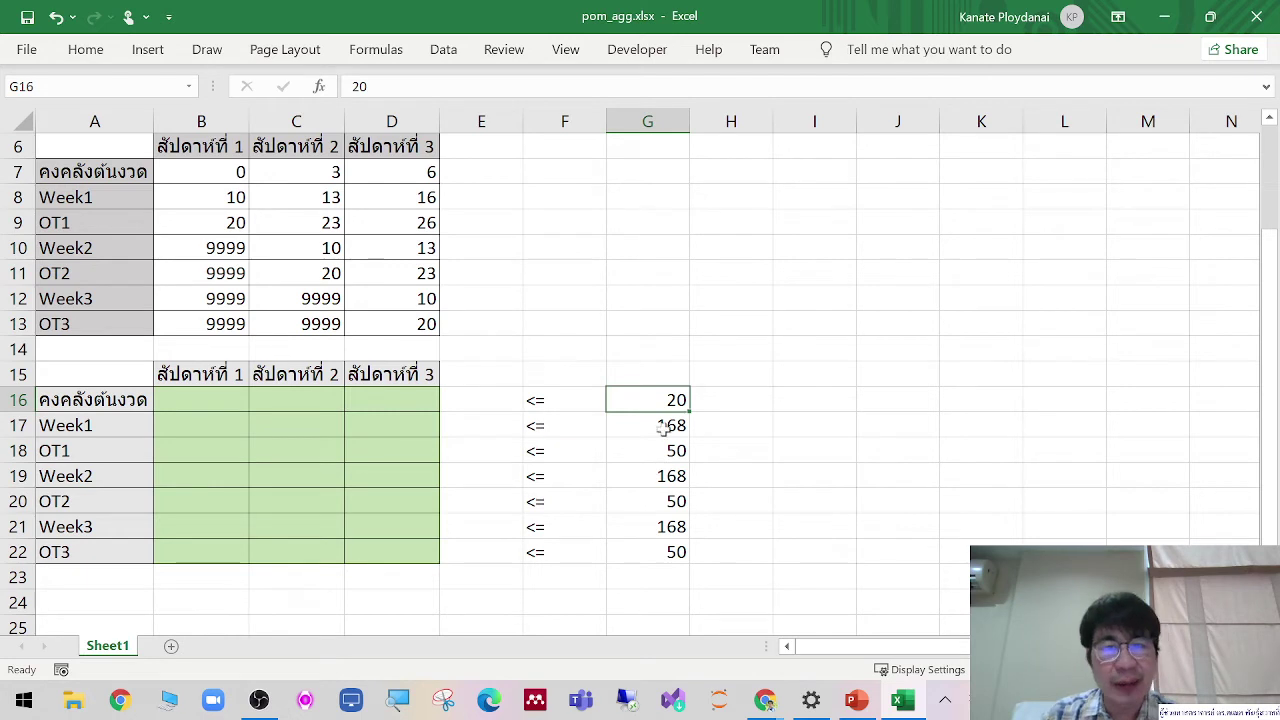
Step: Total the คงคลังต้นงวด row of the green table in E16 with a SUM of B16:D16
left_click(509, 399)
type("=")
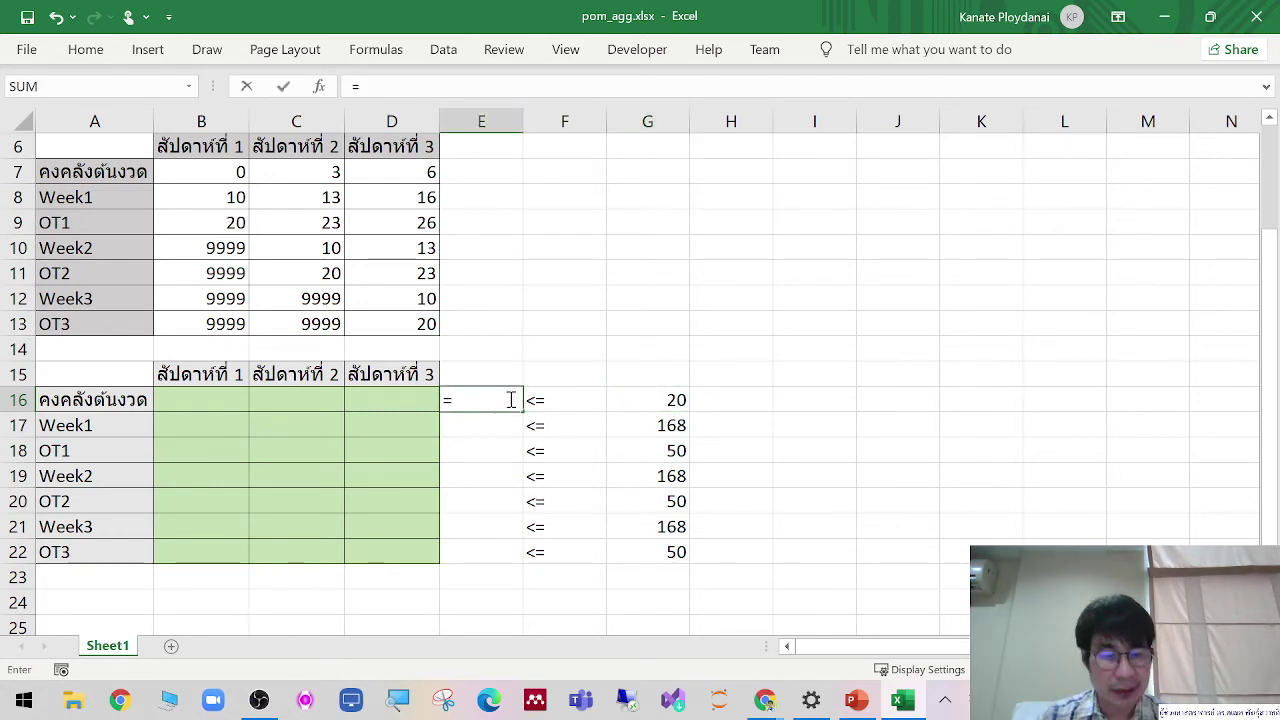
type("SUM(")
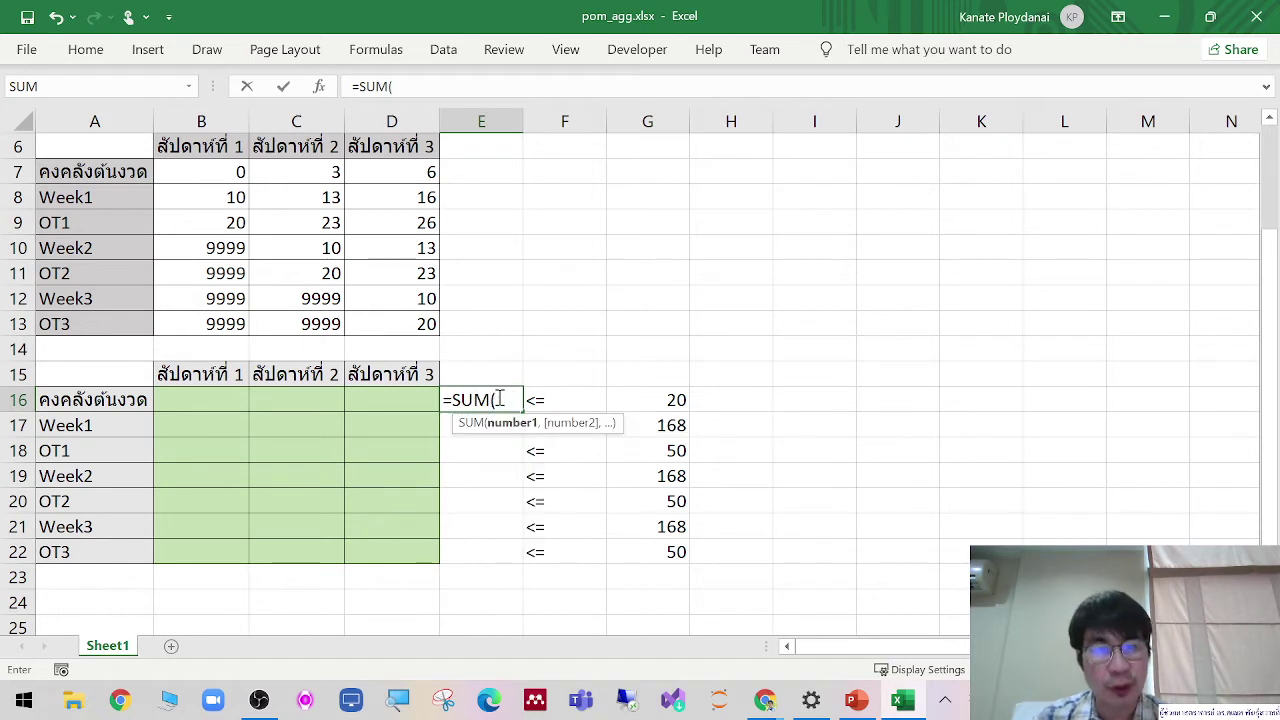
left_click(224, 396)
left_click_drag(224, 396, 366, 406)
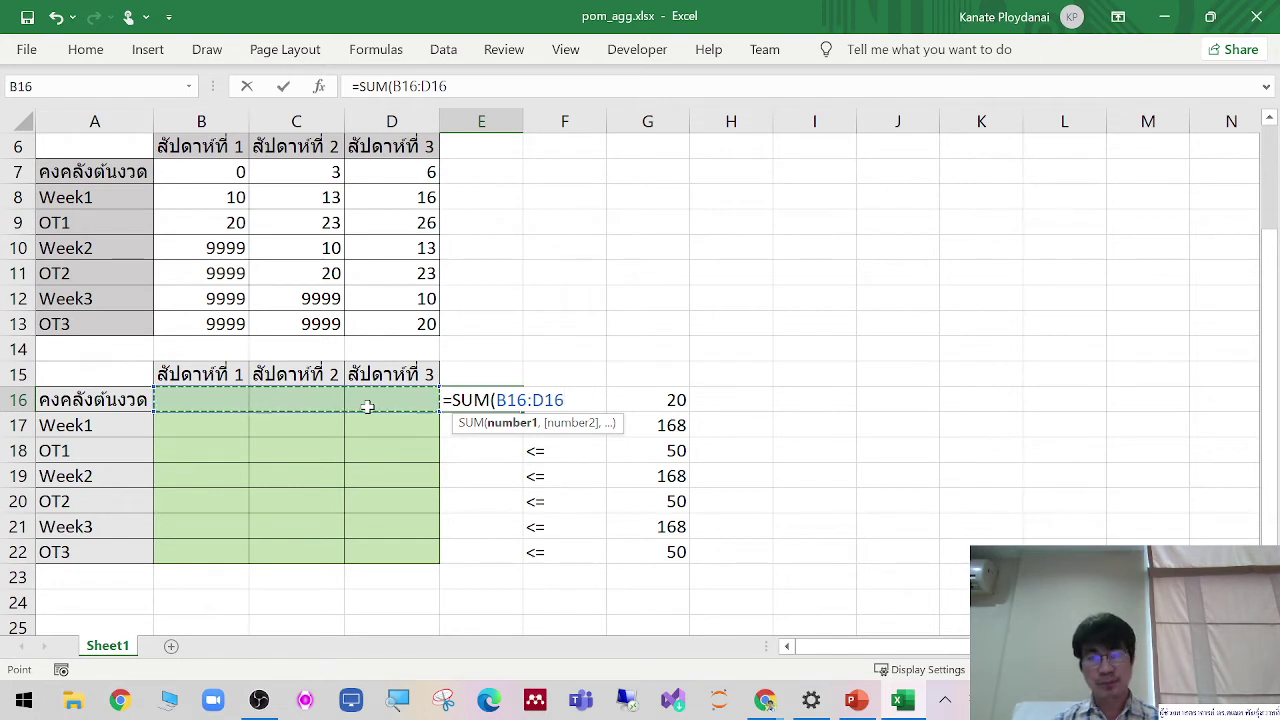
key("Return")
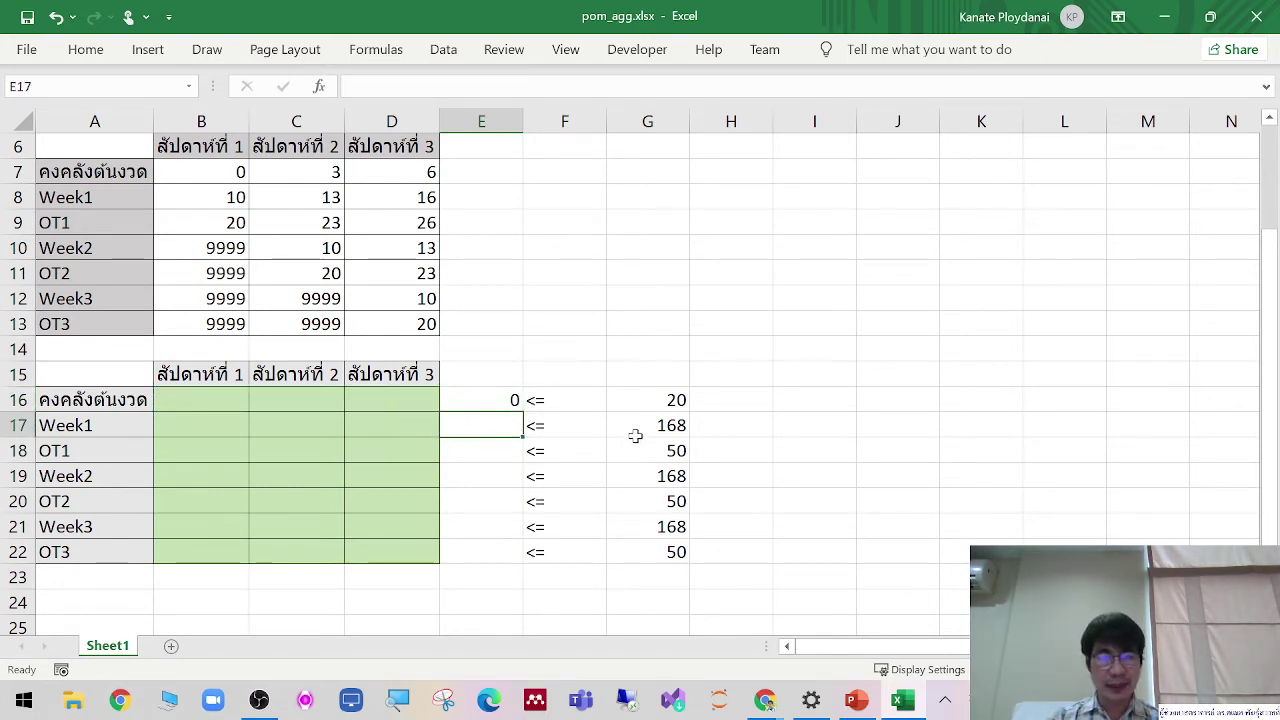
Step: Total the Week1 row in E17 with =SUM(B17:D17) and fill the formula down through E22
type("=SUM")
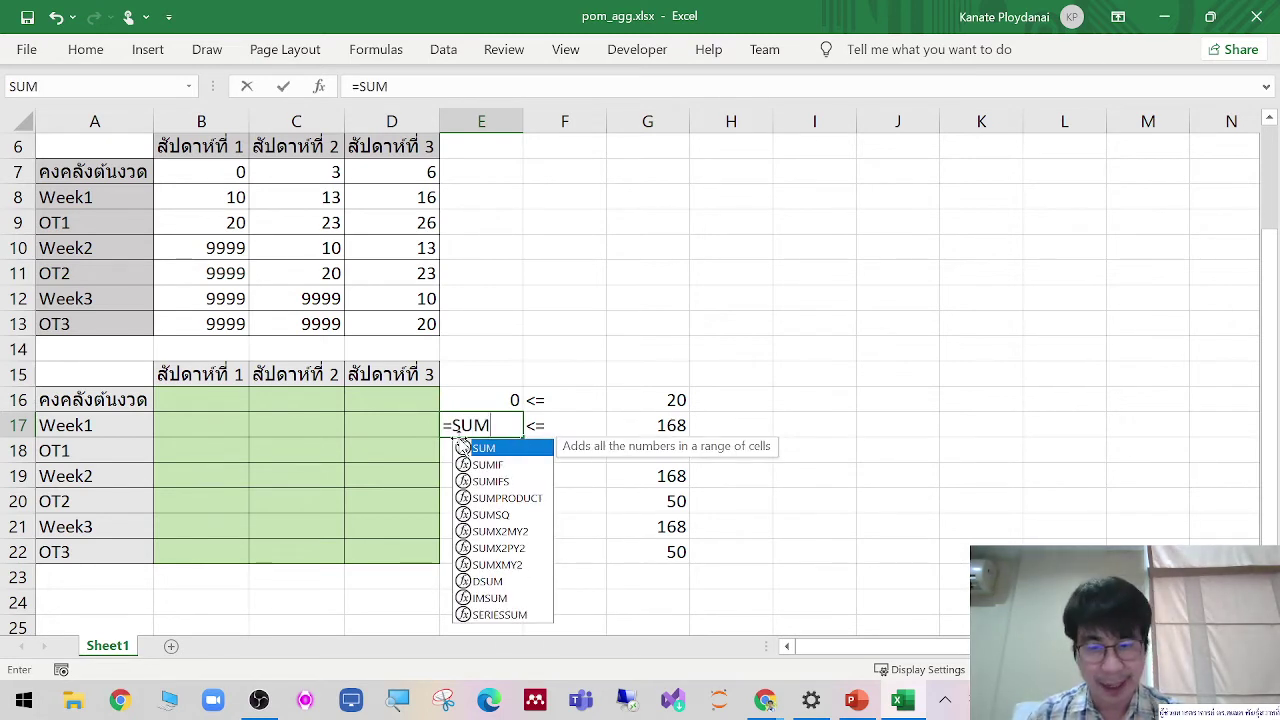
type("(")
left_click_drag(208, 425, 364, 427)
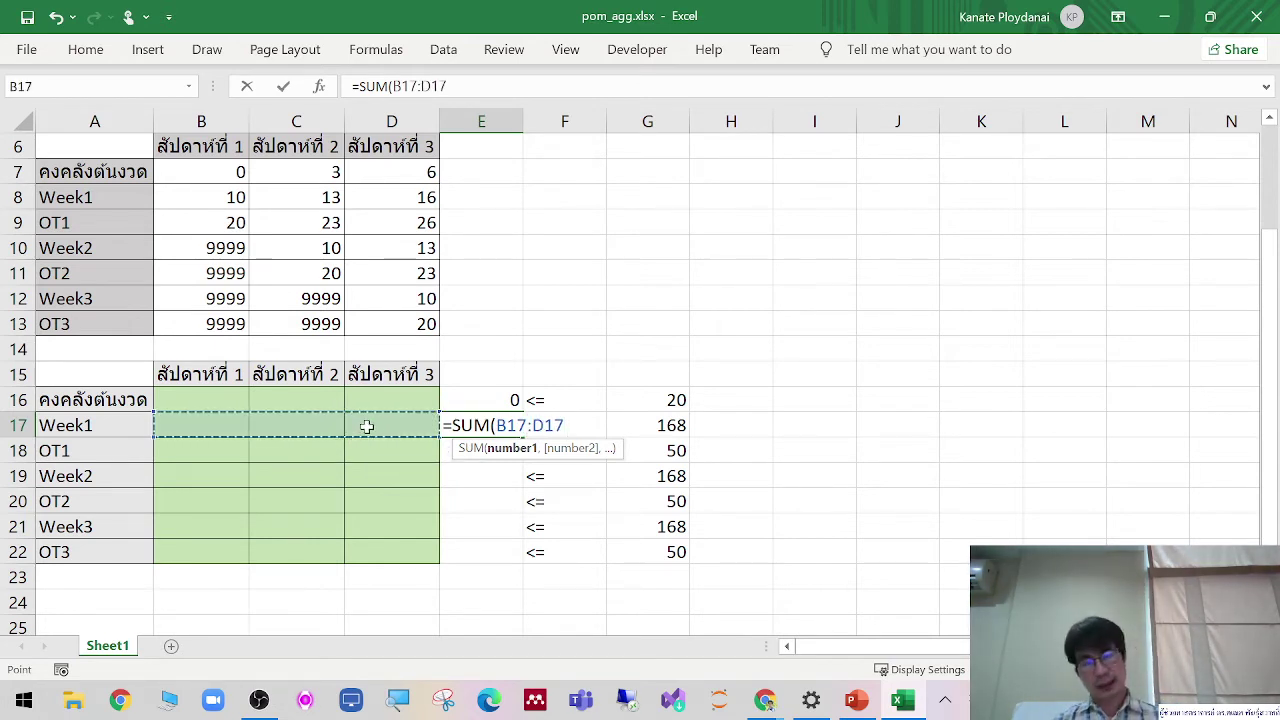
type(")")
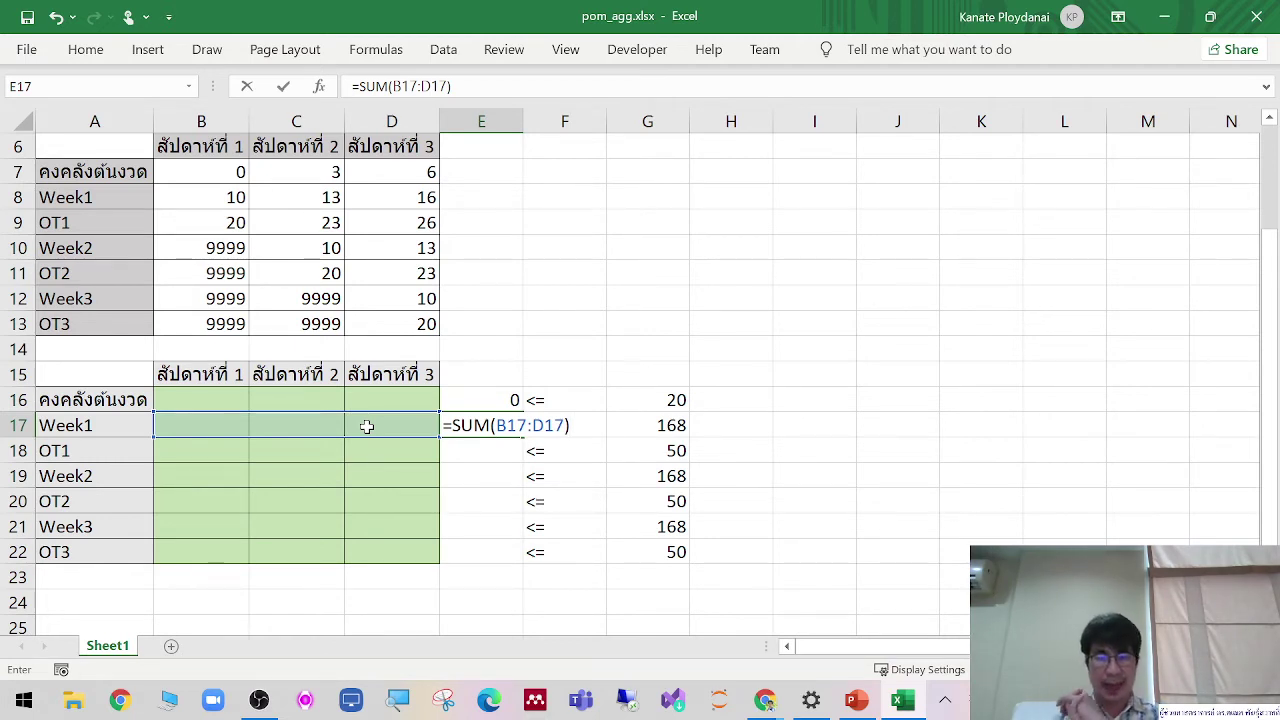
key("Tab")
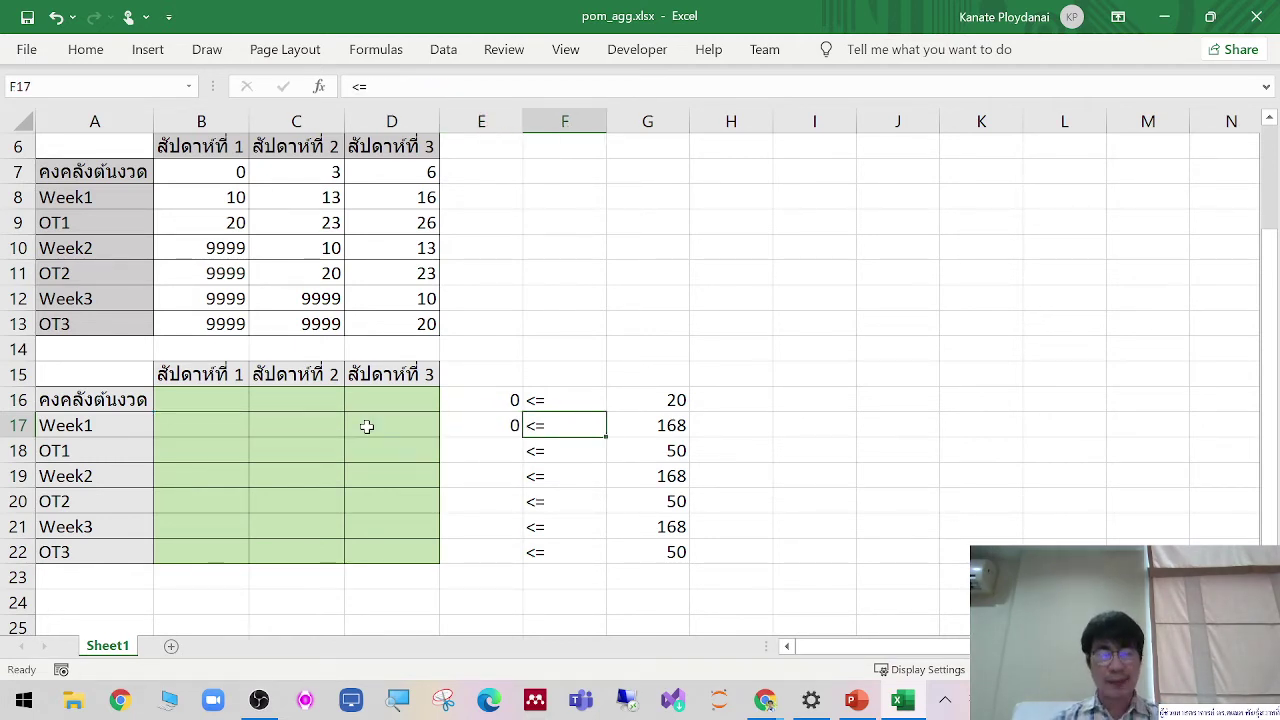
left_click(457, 426)
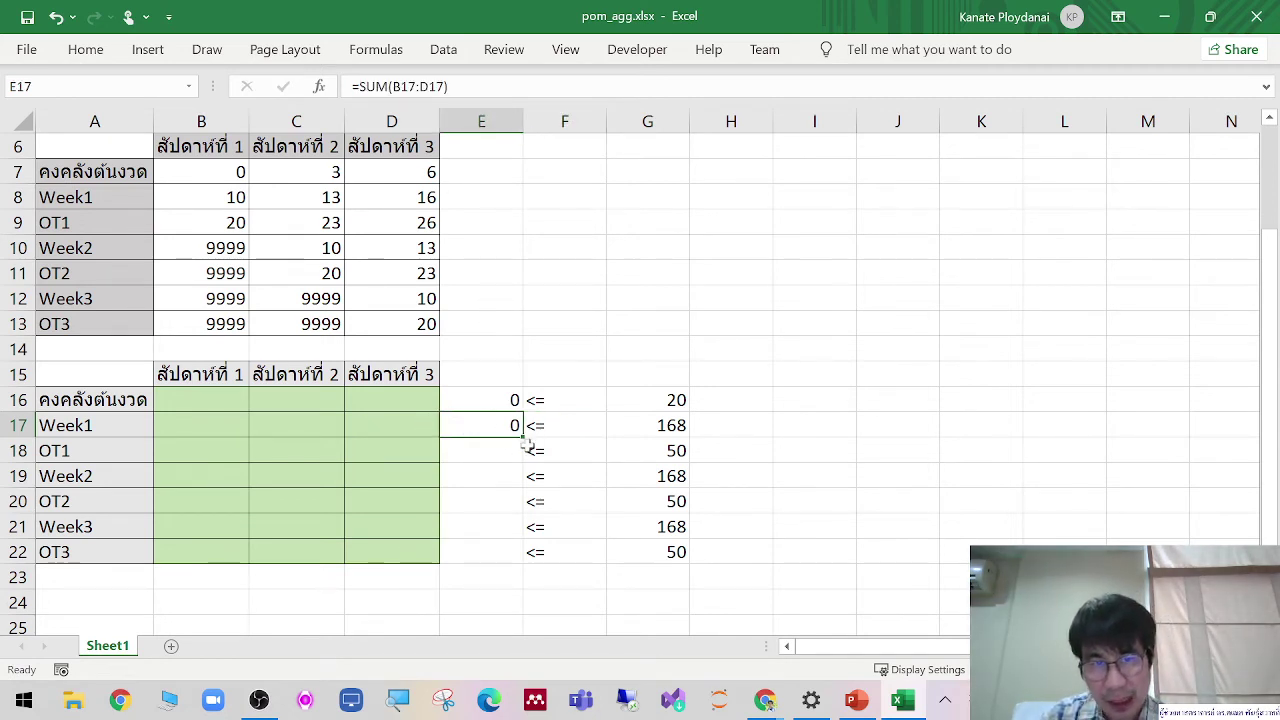
left_click_drag(522, 438, 510, 557)
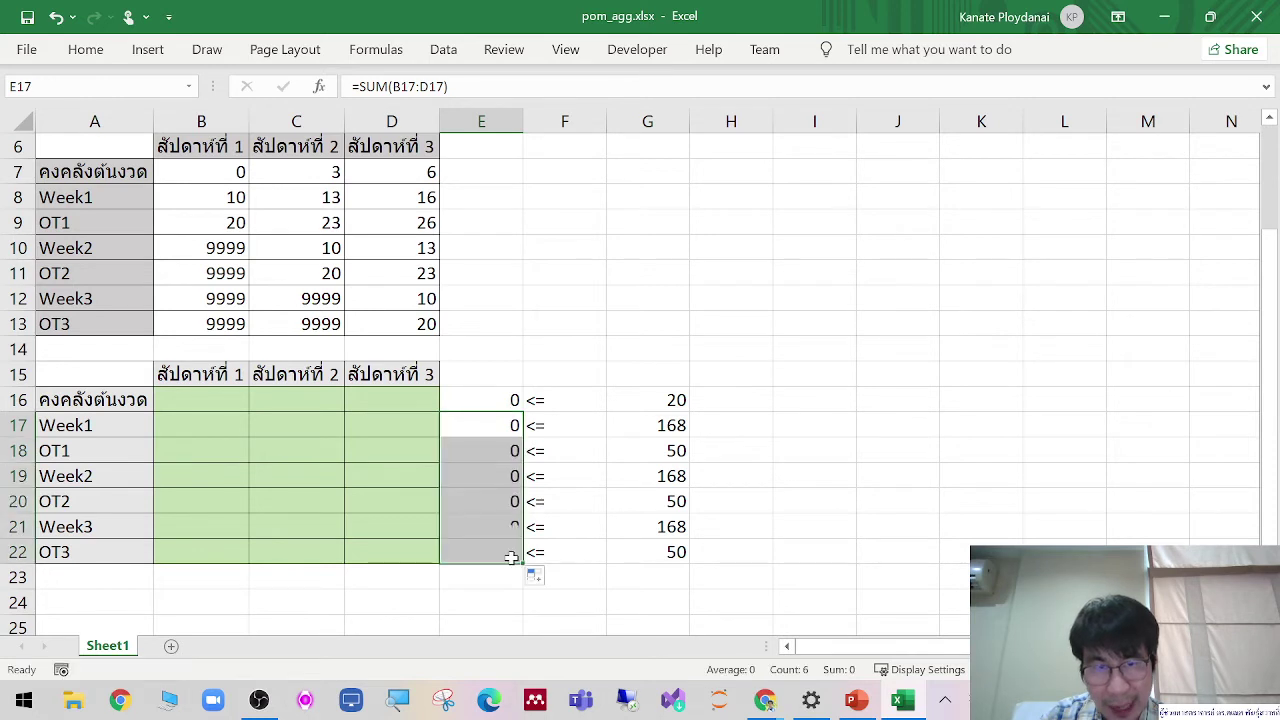
Step: Check the ranges referenced by the filled SUM formulas in E22, E21, E20 and E19
left_click(481, 552)
double_click(481, 552)
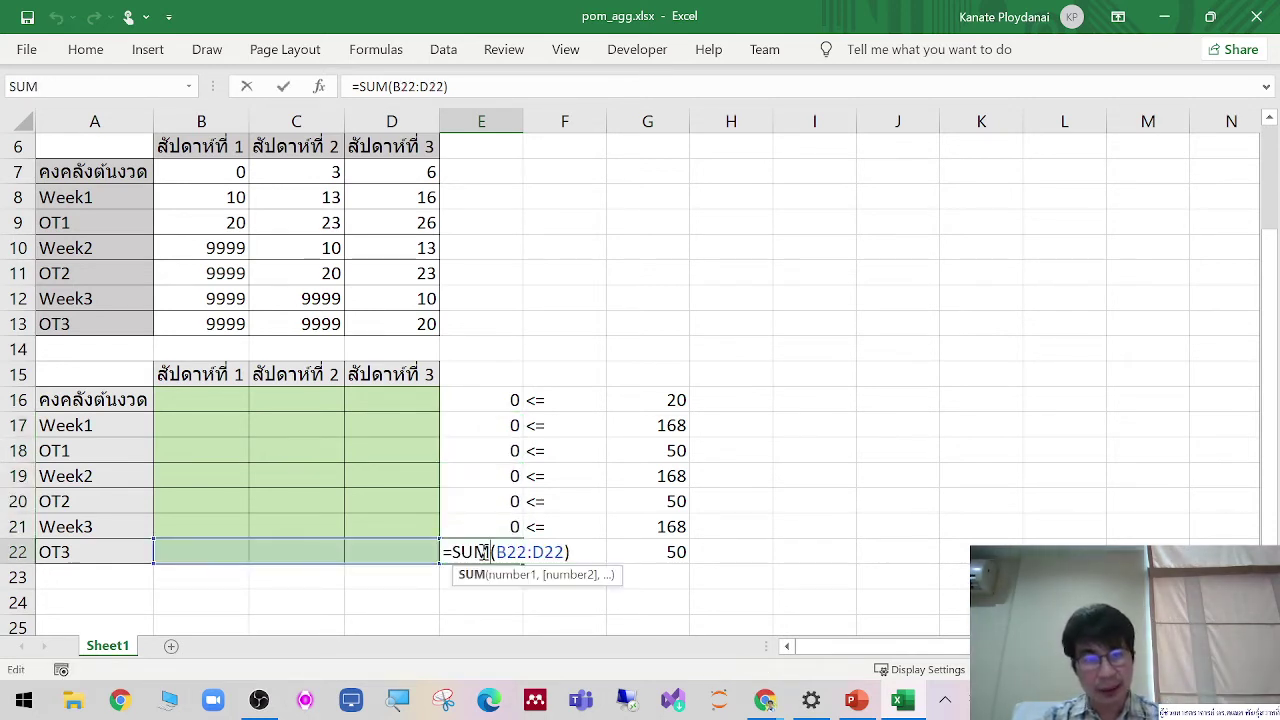
key("Tab")
double_click(490, 527)
key("Tab")
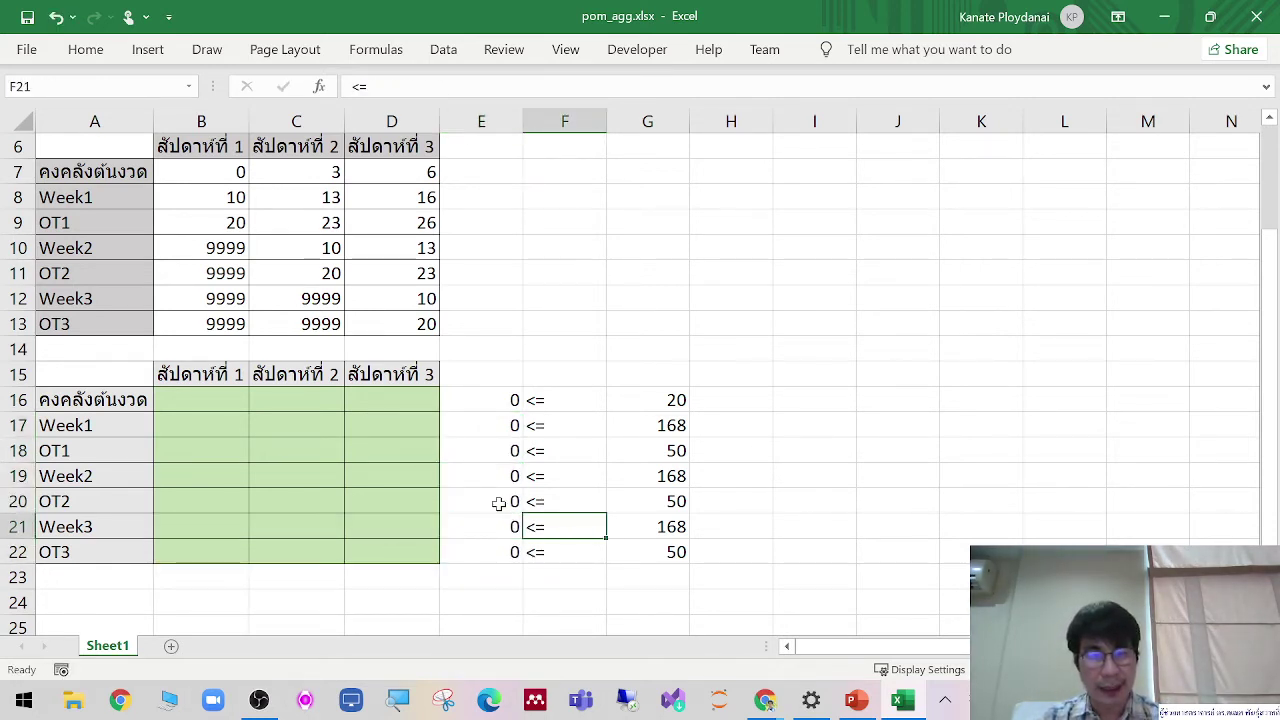
double_click(501, 501)
key("Tab")
double_click(503, 476)
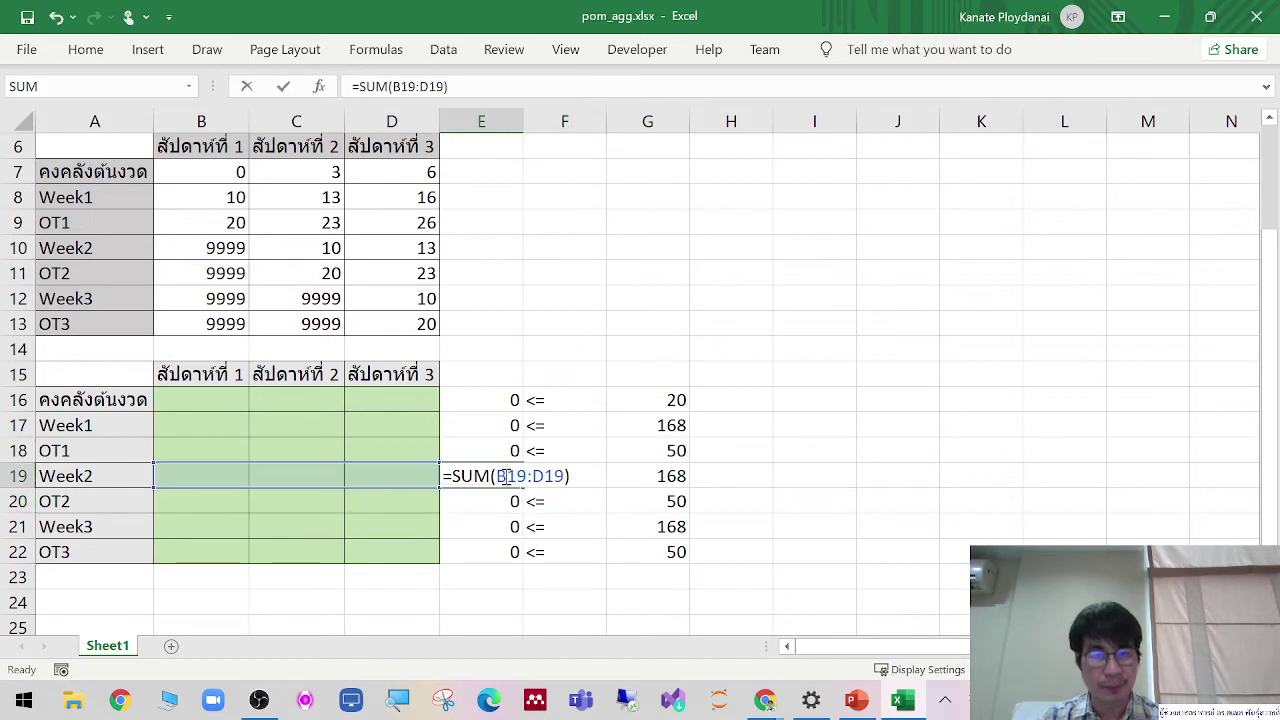
key("Tab")
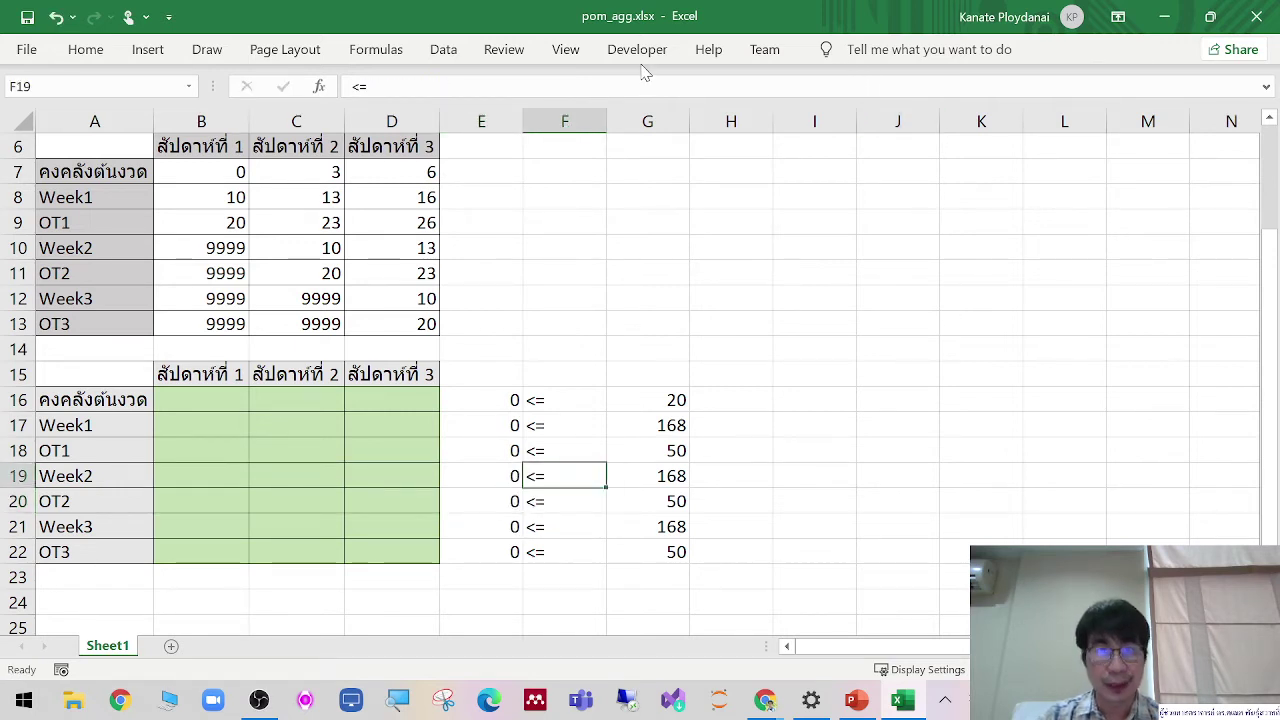
Step: Set the ribbon display to show both tabs and commands
left_click(1118, 17)
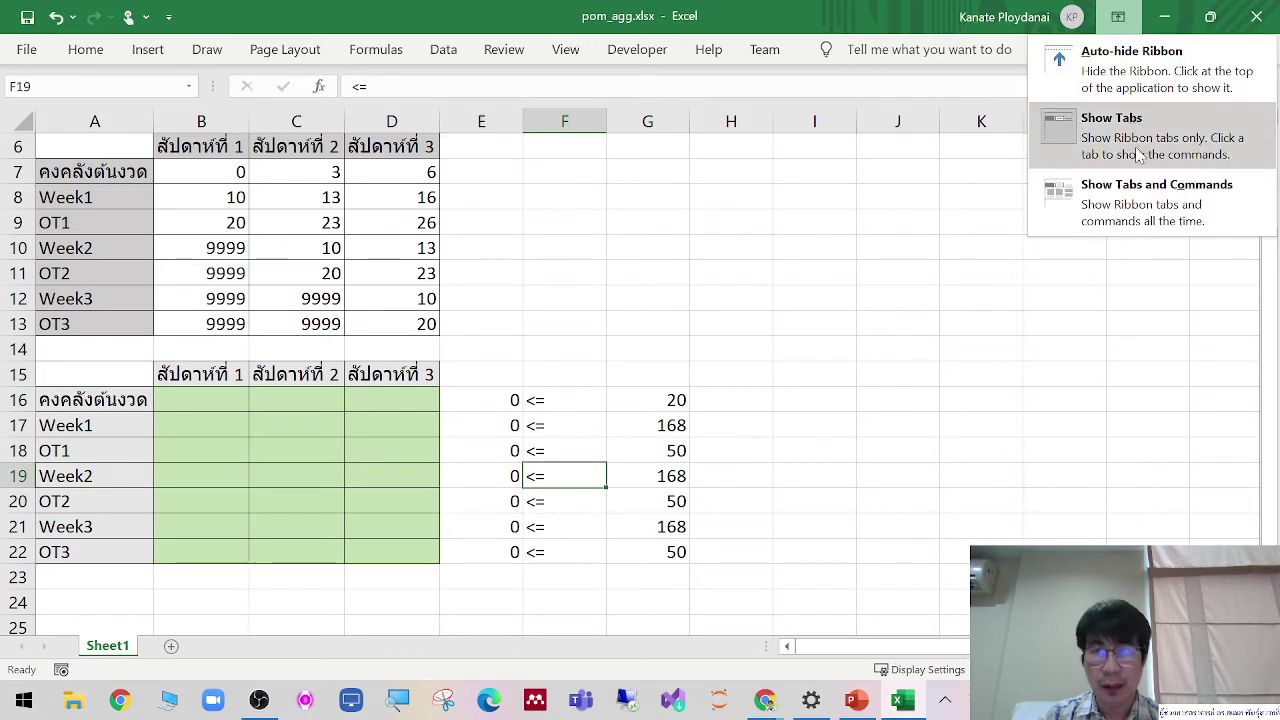
left_click(1140, 160)
left_click(1118, 17)
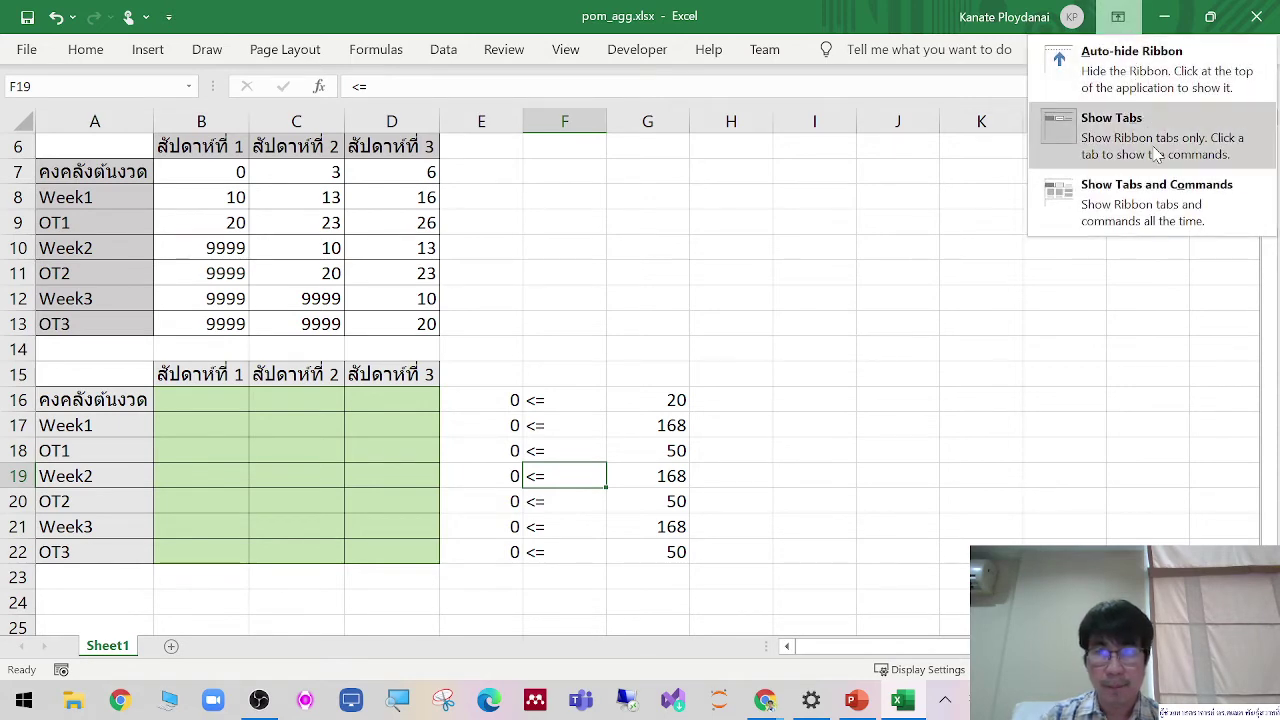
left_click(1162, 197)
scroll(1077, 370, "down", 1)
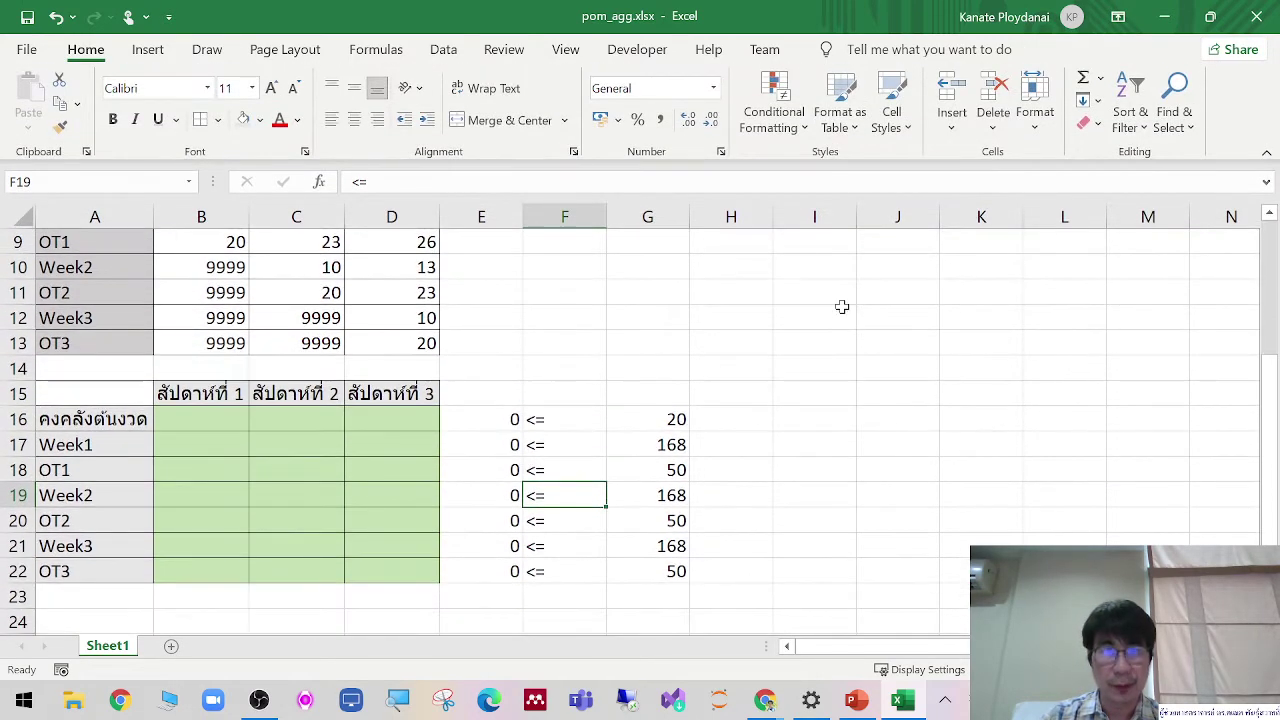
Step: Show the sheet's formulas to review the row sums in E16:E22 beside their limits, and return to displaying values
left_click(376, 49)
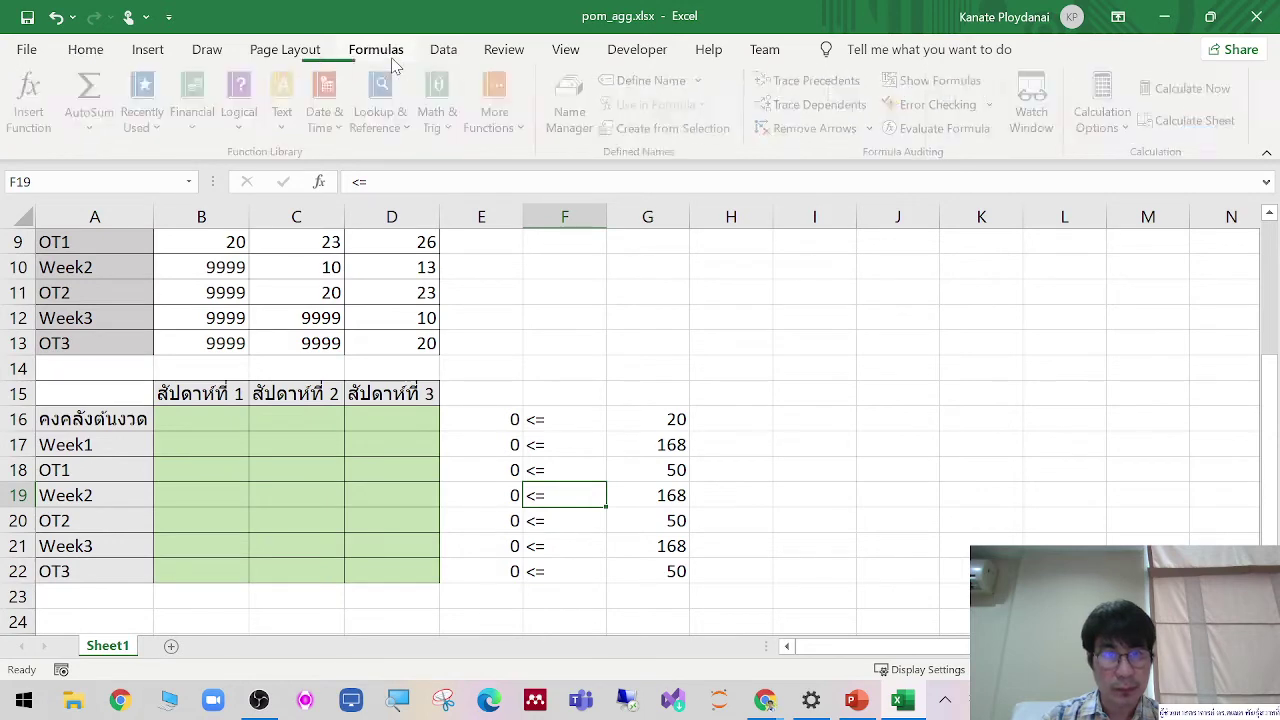
left_click(935, 80)
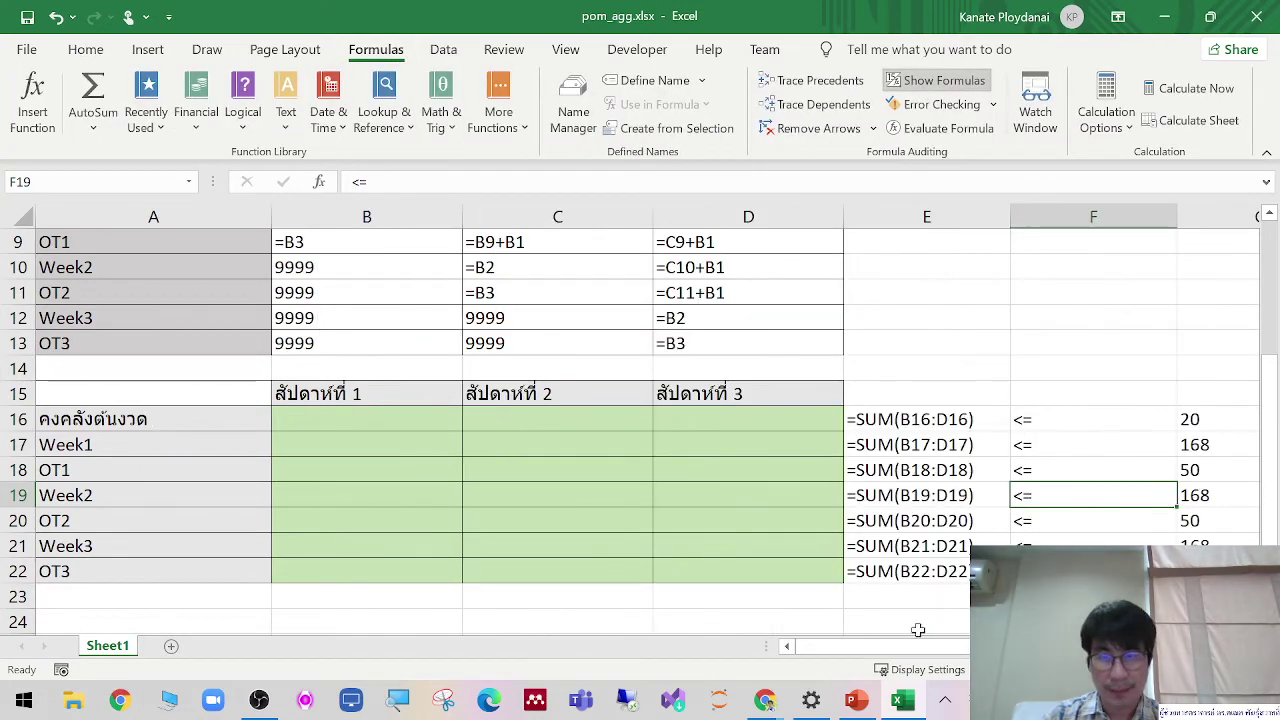
scroll(930, 652, "right", 2)
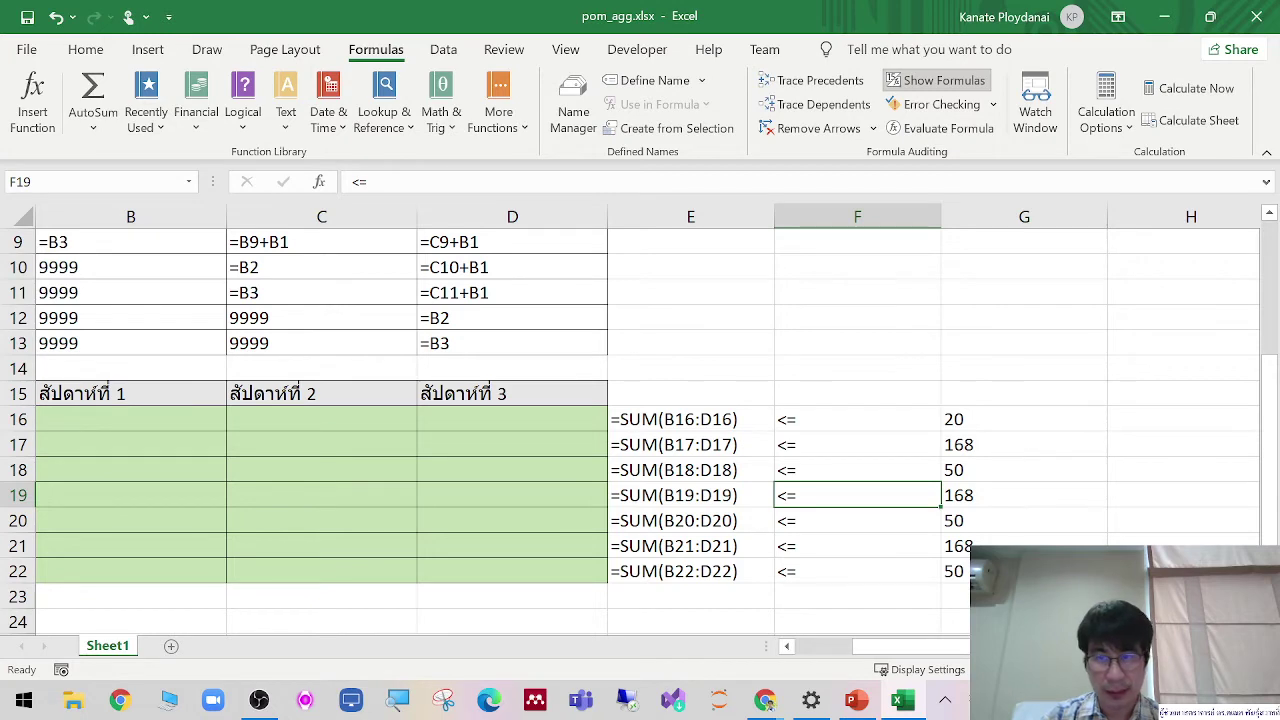
scroll(640, 420, "right", 1)
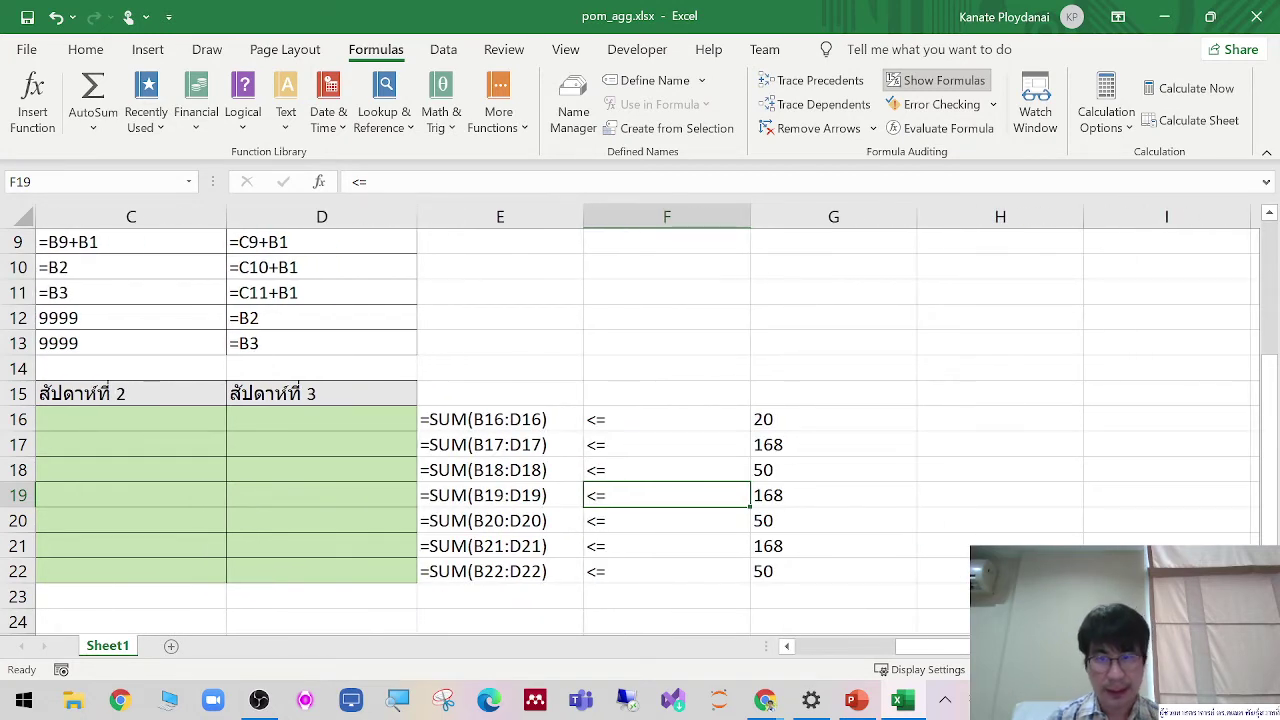
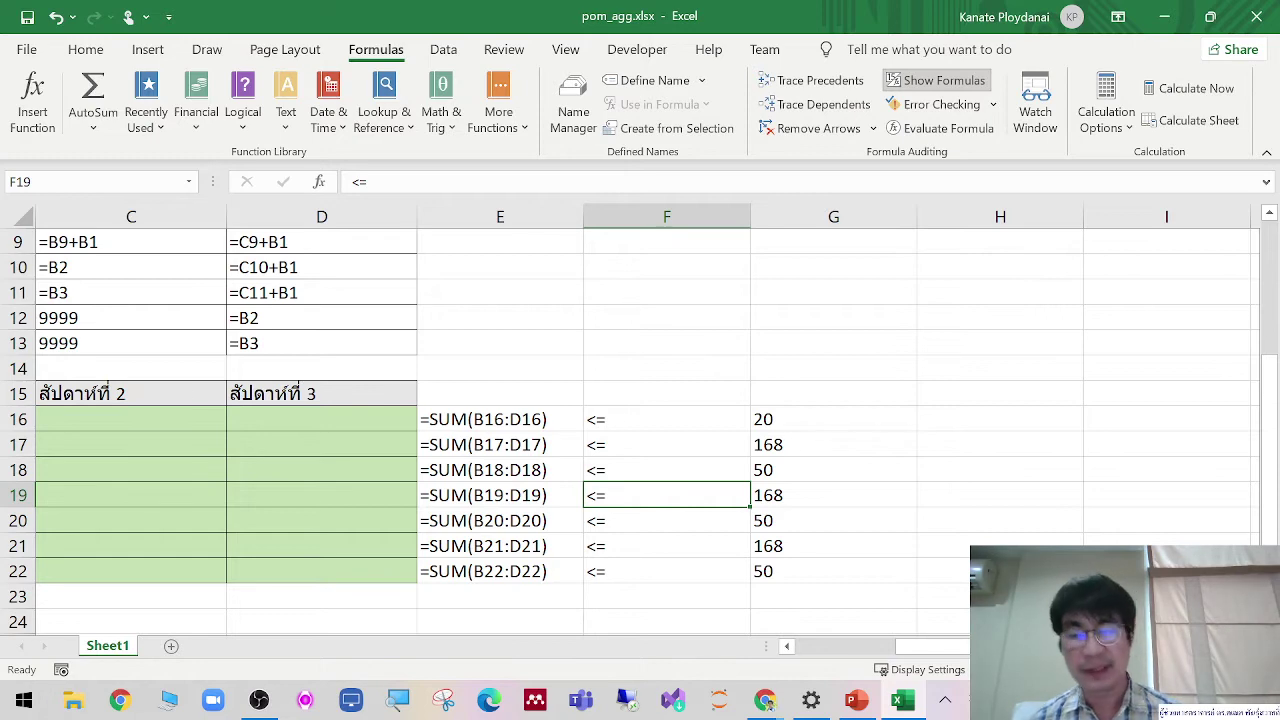
left_click(951, 86)
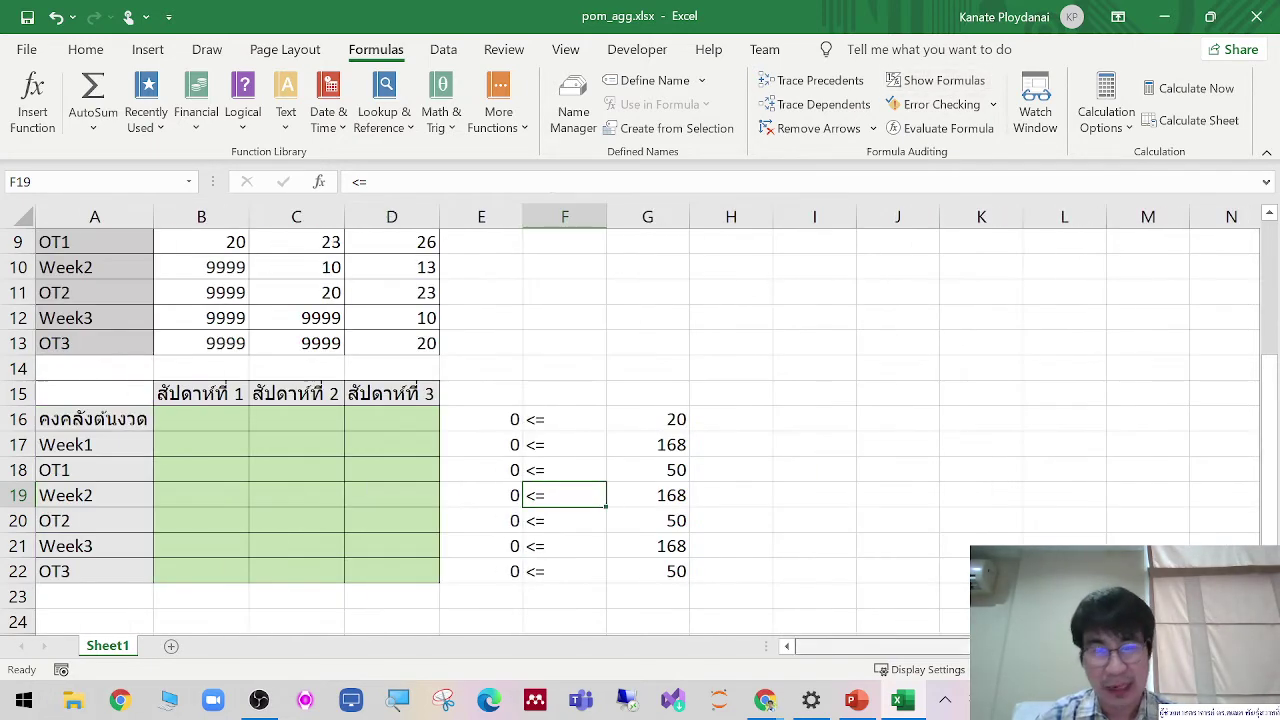
left_click_drag(491, 418, 505, 520)
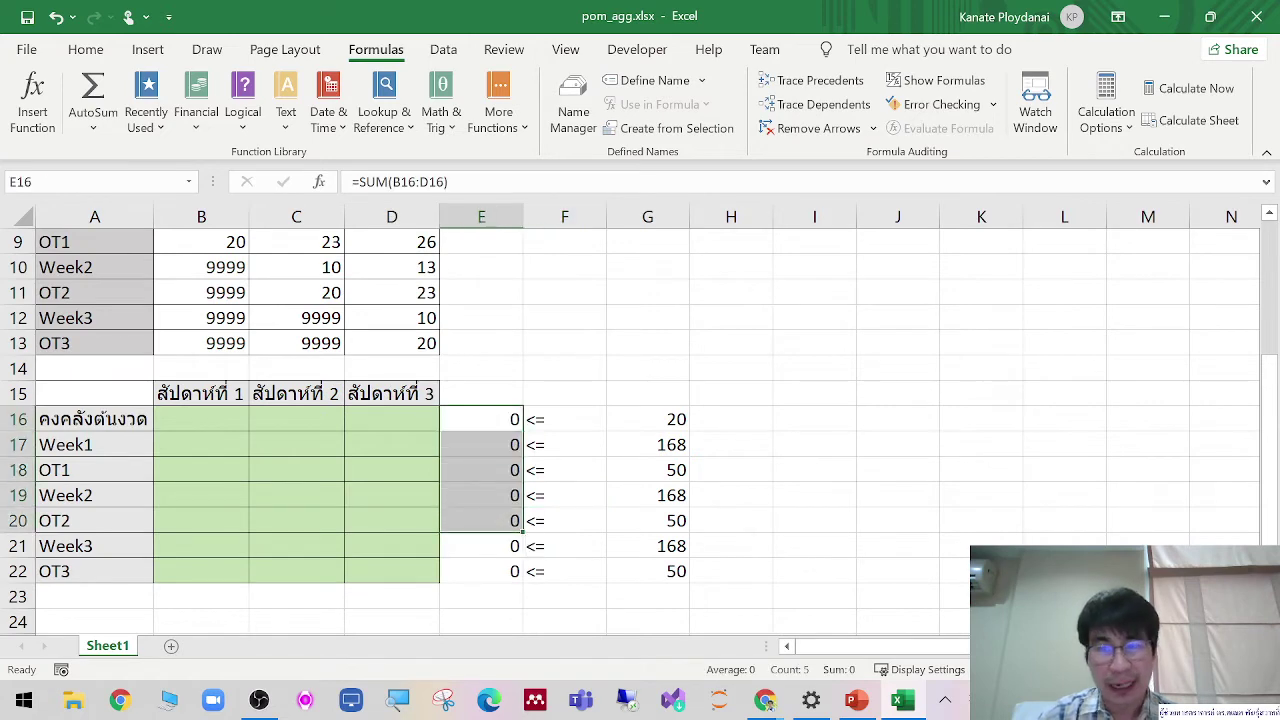
Step: Enter = in B24 and the weekly demand values 150, 200 and 200 in B25:D25 below the green table
scroll(171, 617, "down", 1)
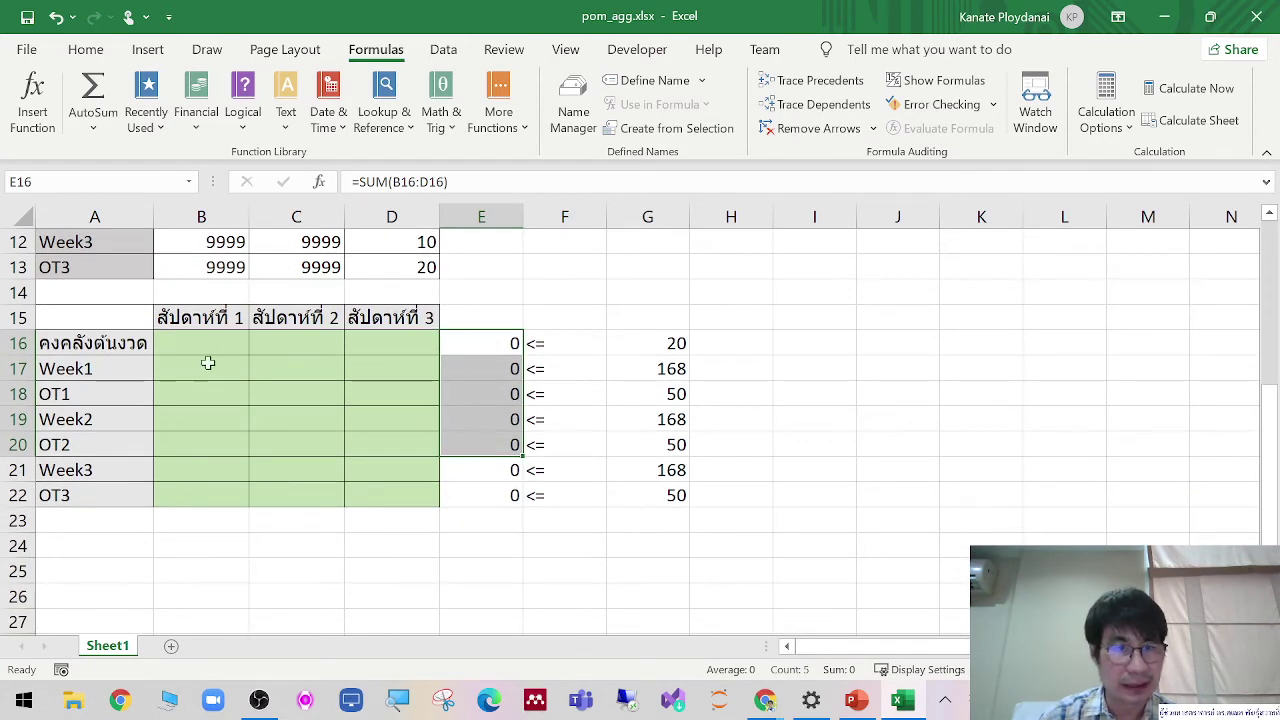
left_click_drag(208, 340, 193, 540)
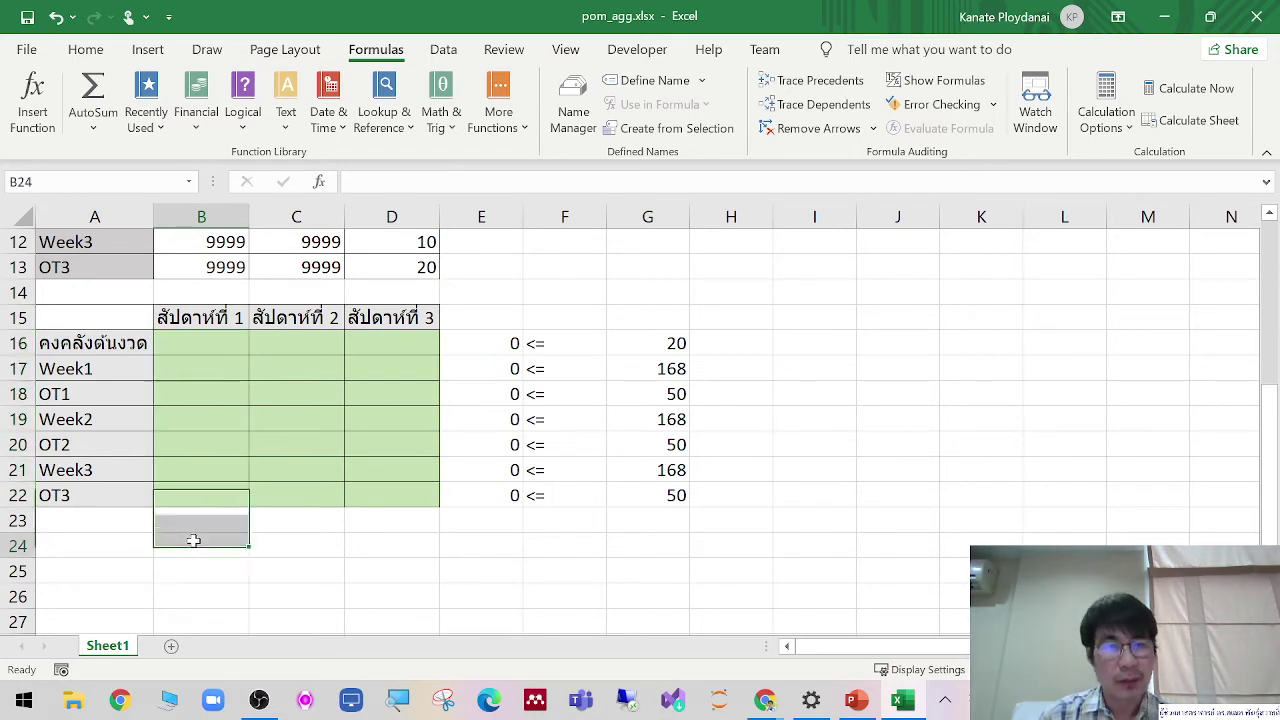
left_click(193, 540)
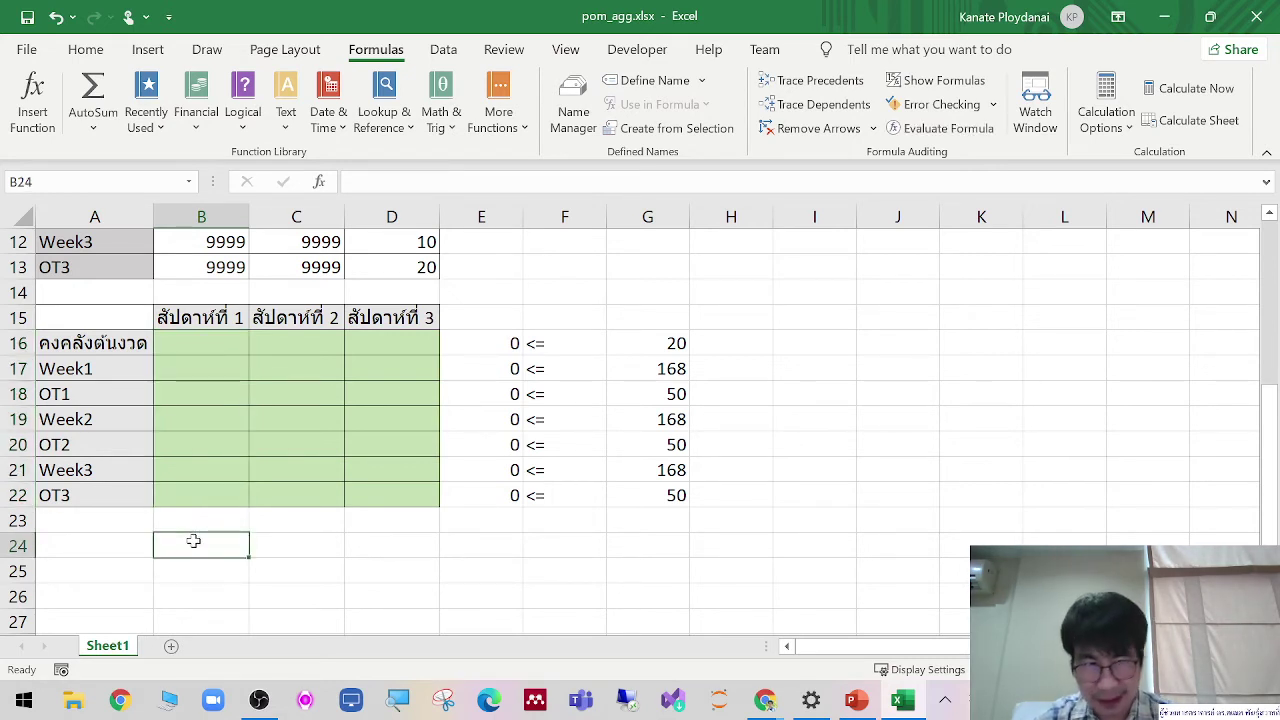
type("=")
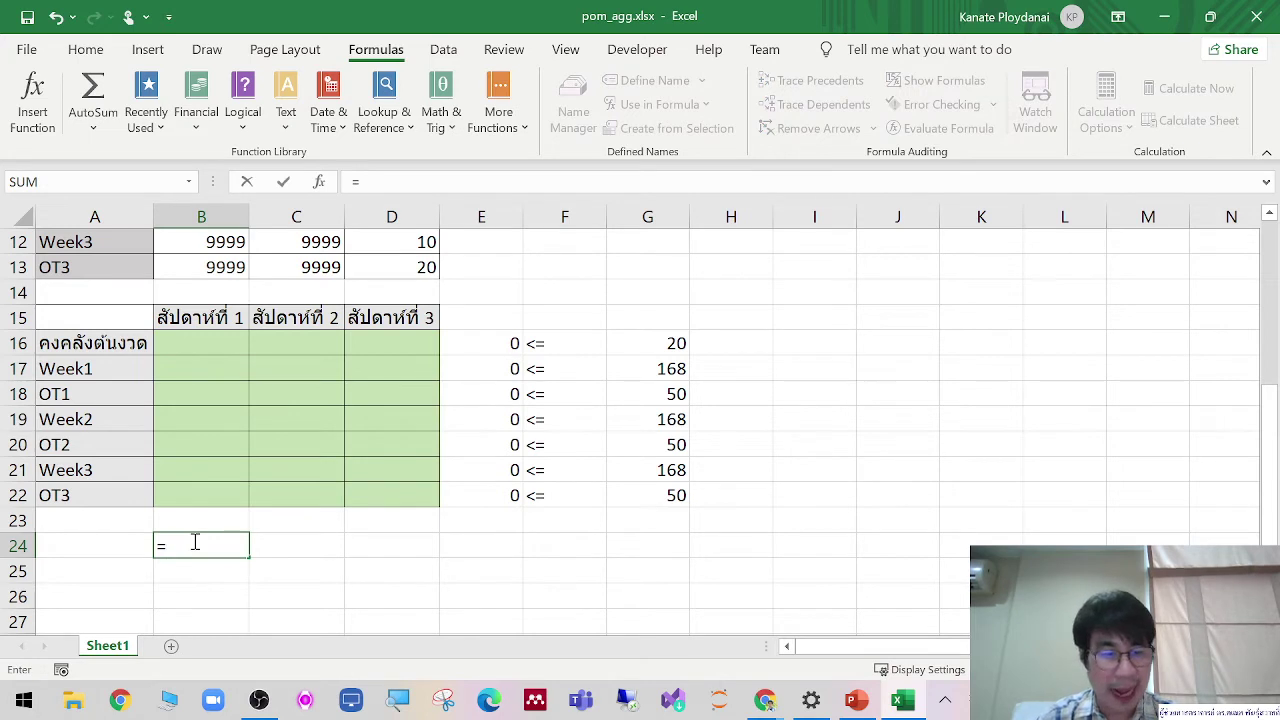
key("Return")
key("Right")
key("Left")
type("150")
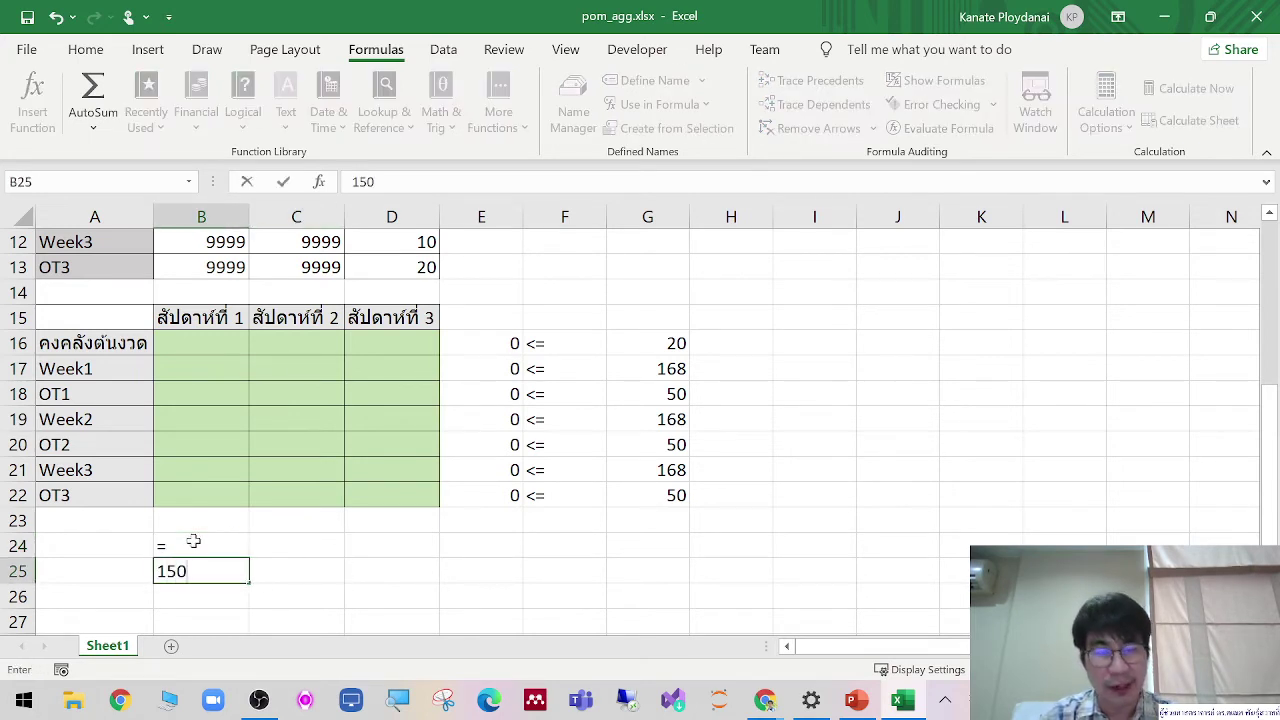
key("Tab")
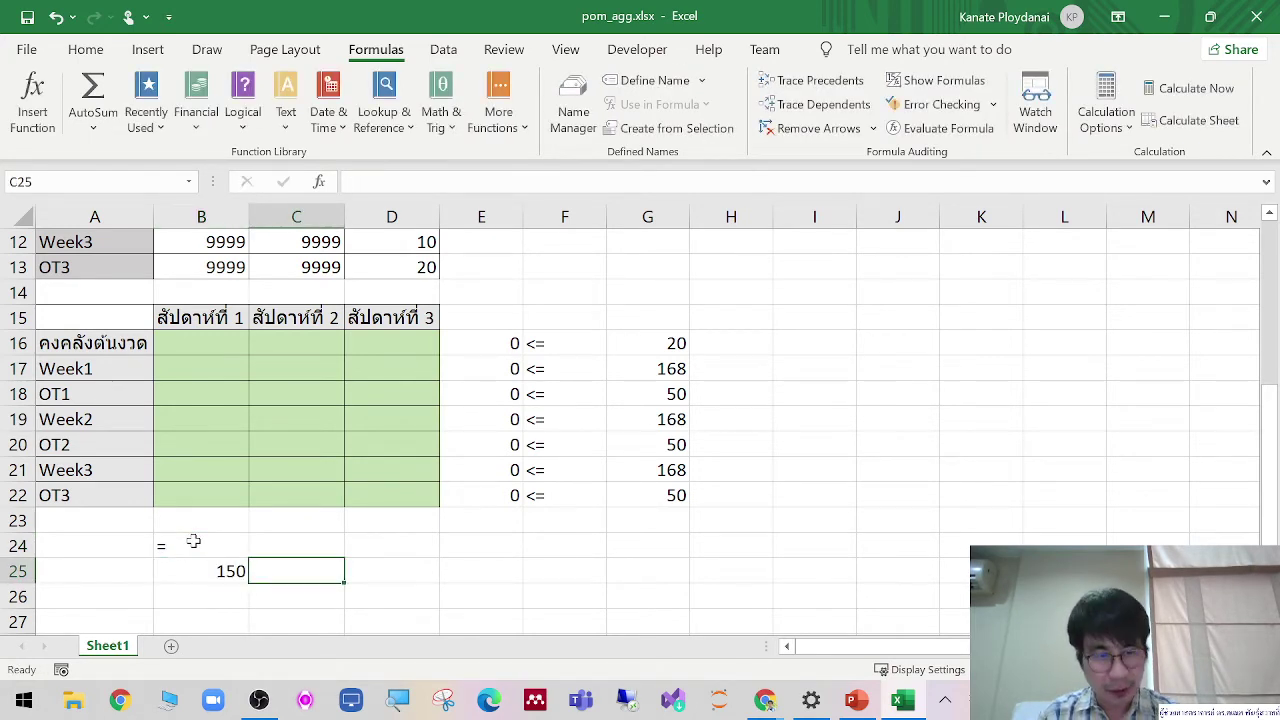
type("200")
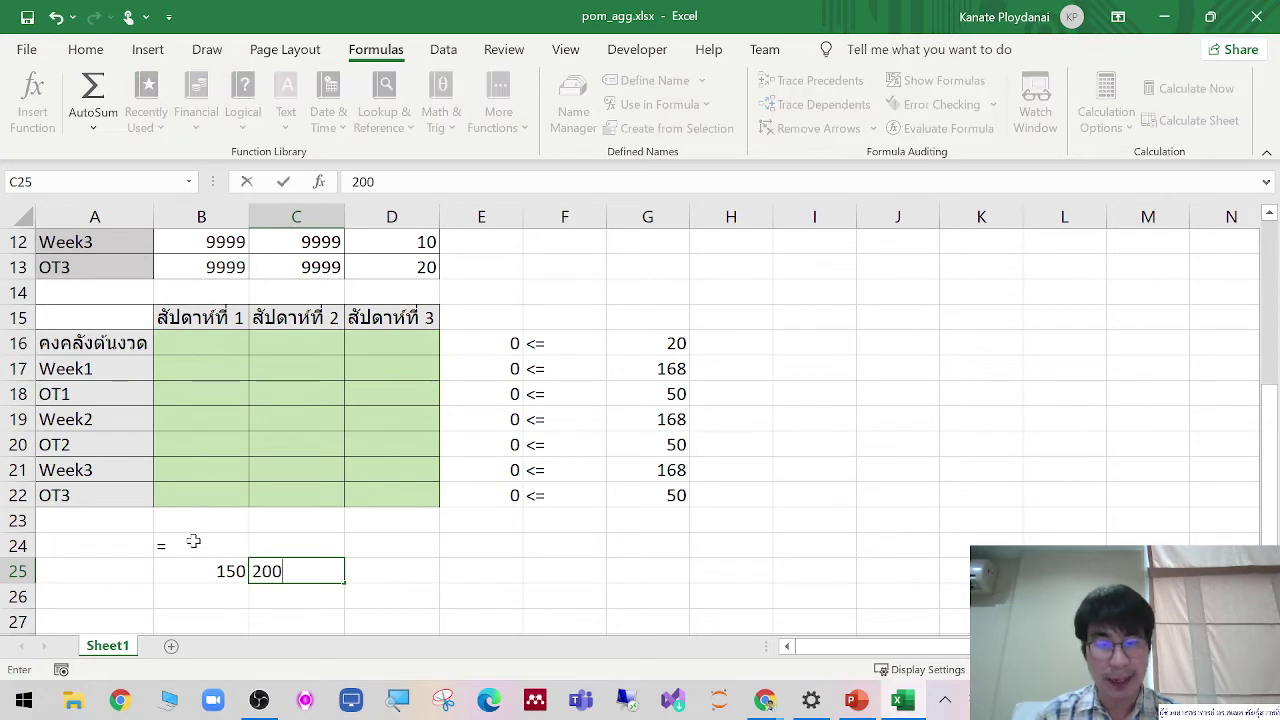
left_click(371, 571)
type("200")
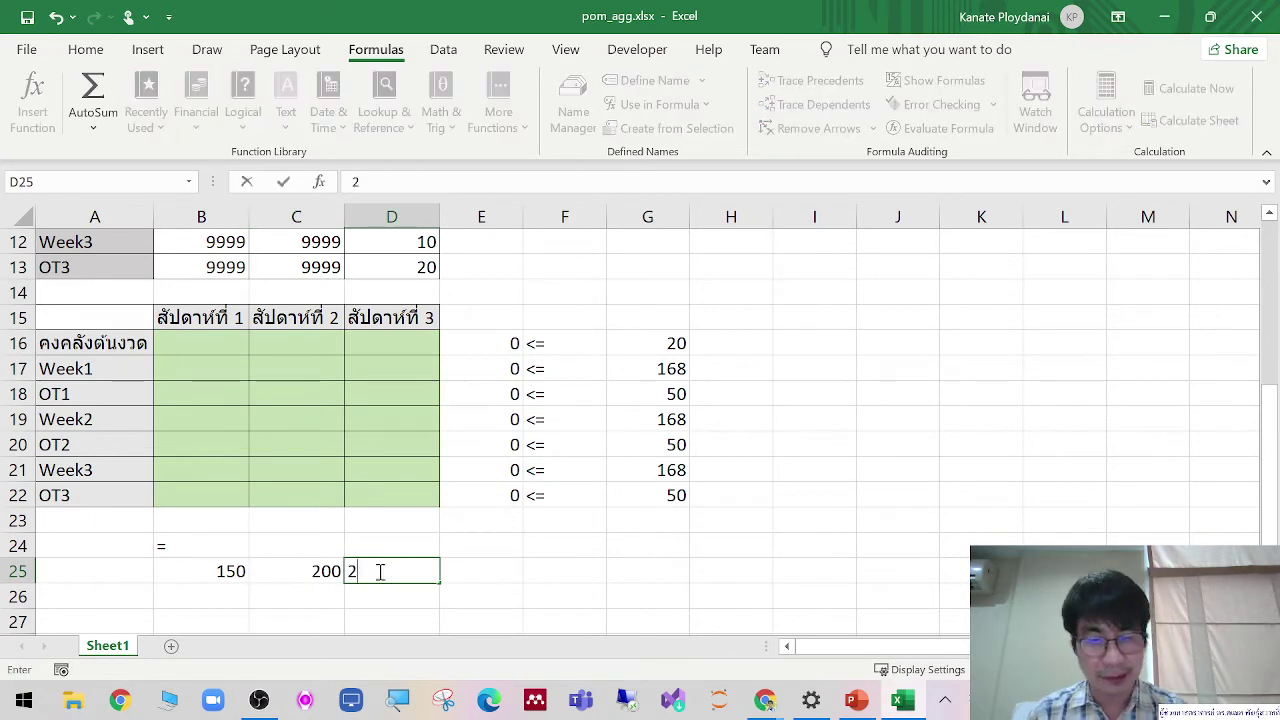
Step: Copy the = sign from B24 across to C24 and D24 above the demand values
left_click(226, 532)
left_click(217, 552)
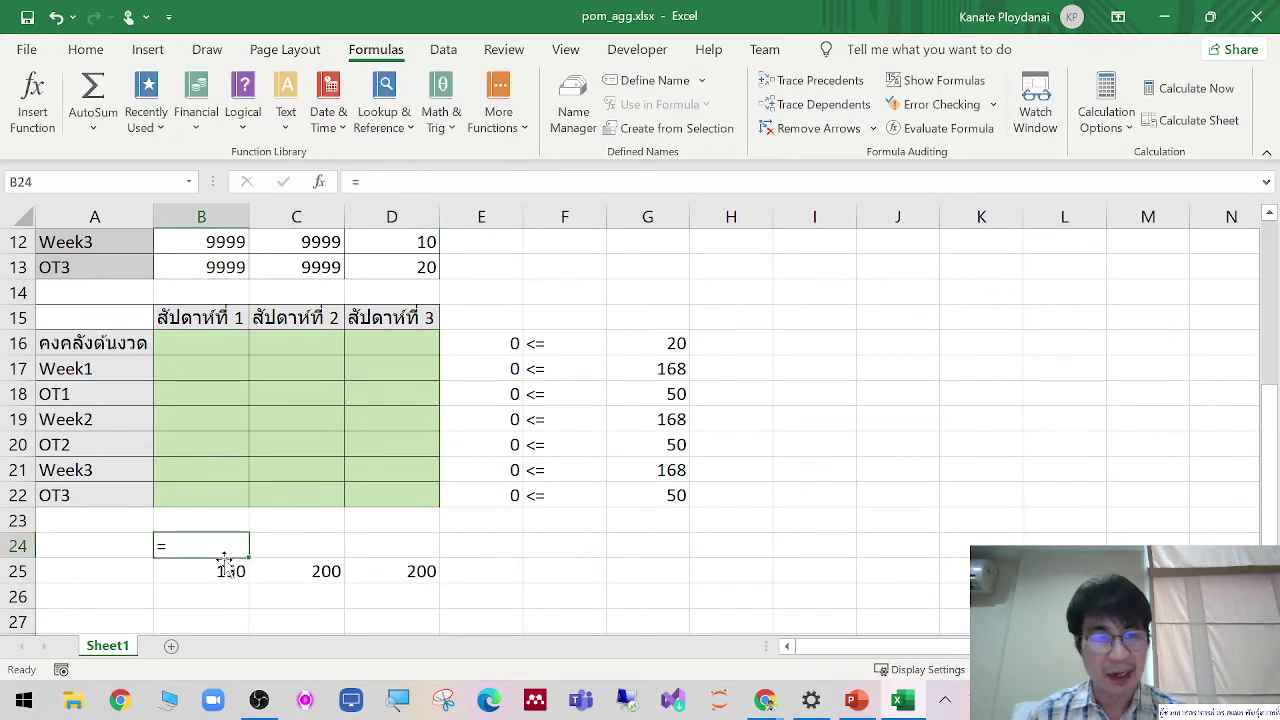
left_click(238, 566)
left_click_drag(247, 563, 366, 568)
left_click(226, 548)
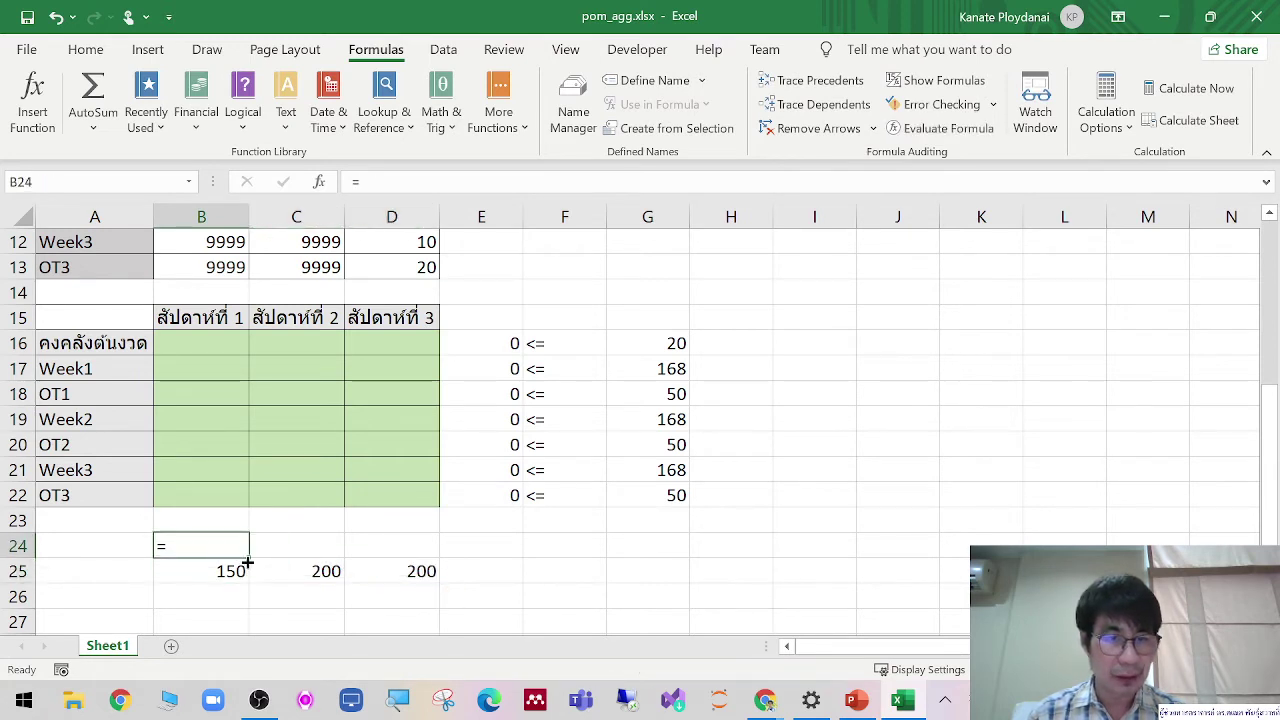
left_click_drag(249, 558, 437, 563)
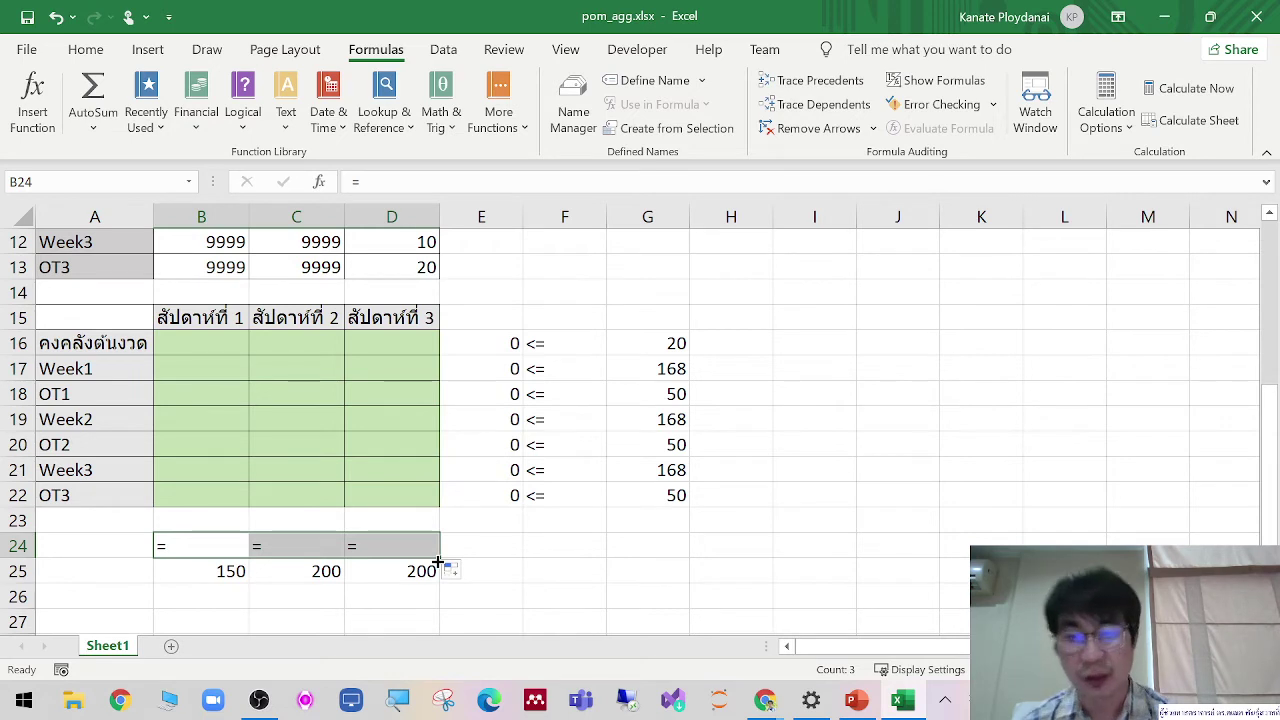
left_click(470, 540)
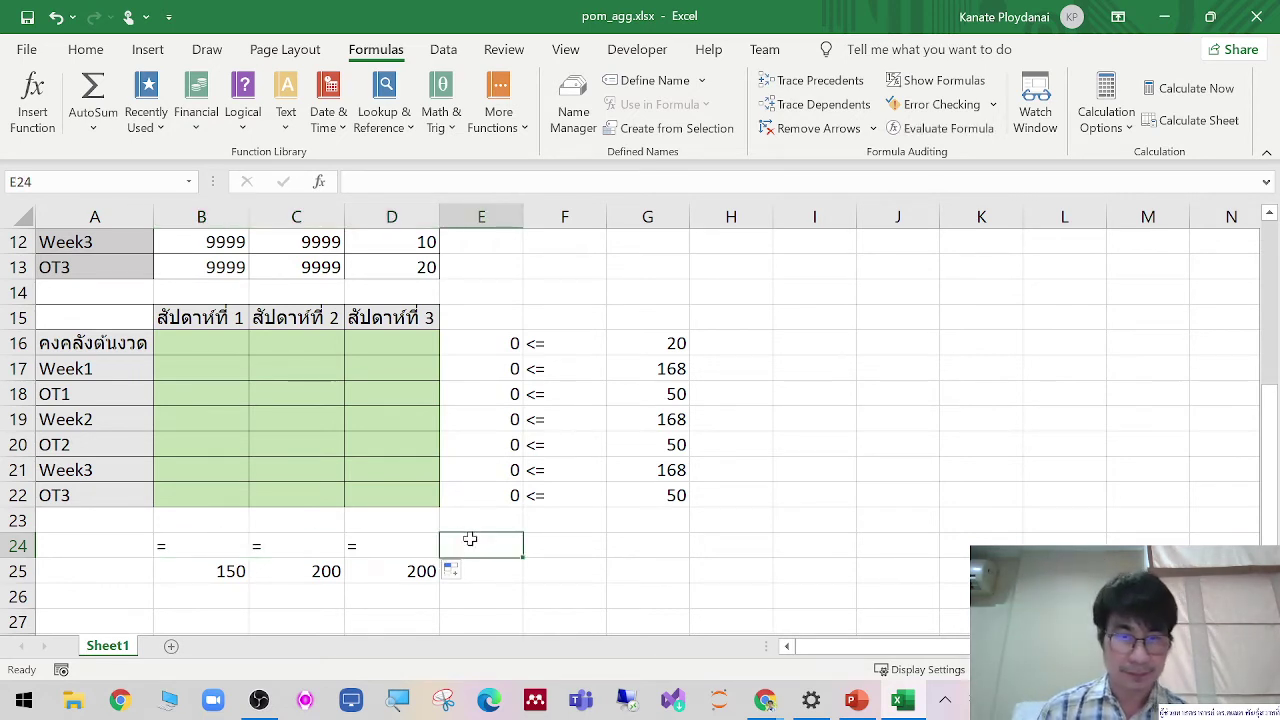
Step: Switch to the new.pptx presentation in PowerPoint and look up the weekly customer demand table on slide 53
left_click(853, 702)
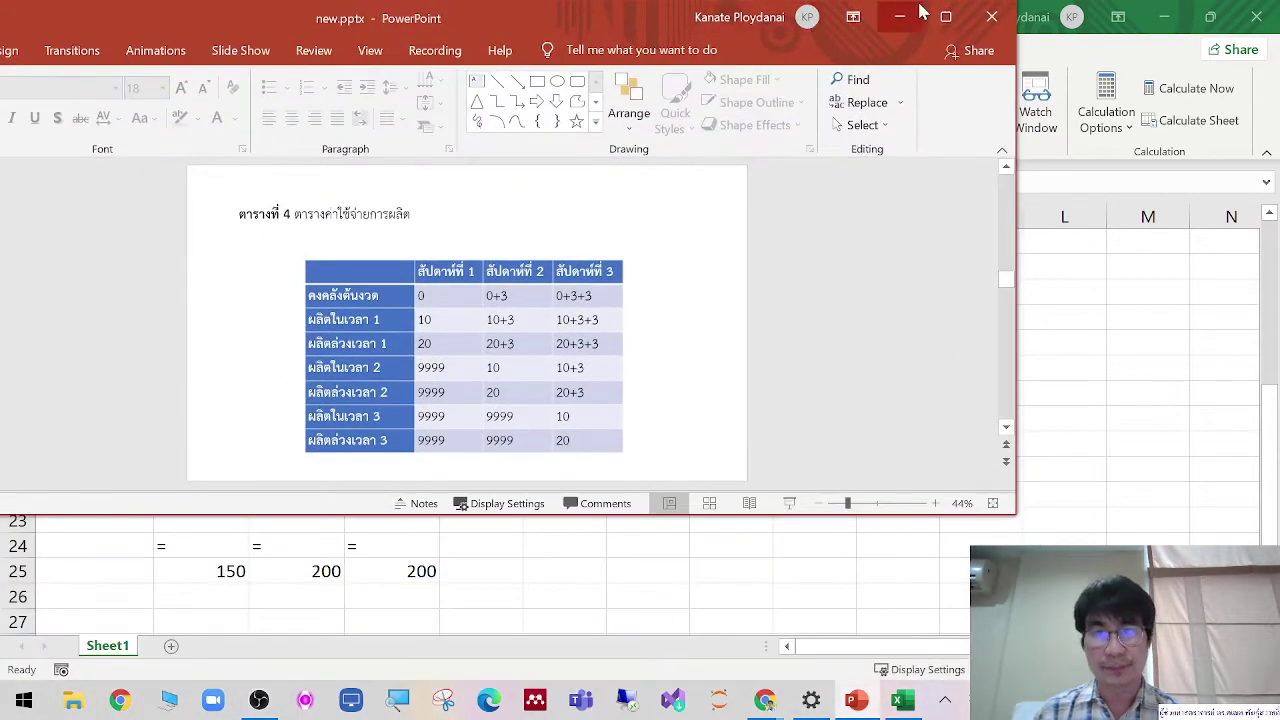
double_click(940, 27)
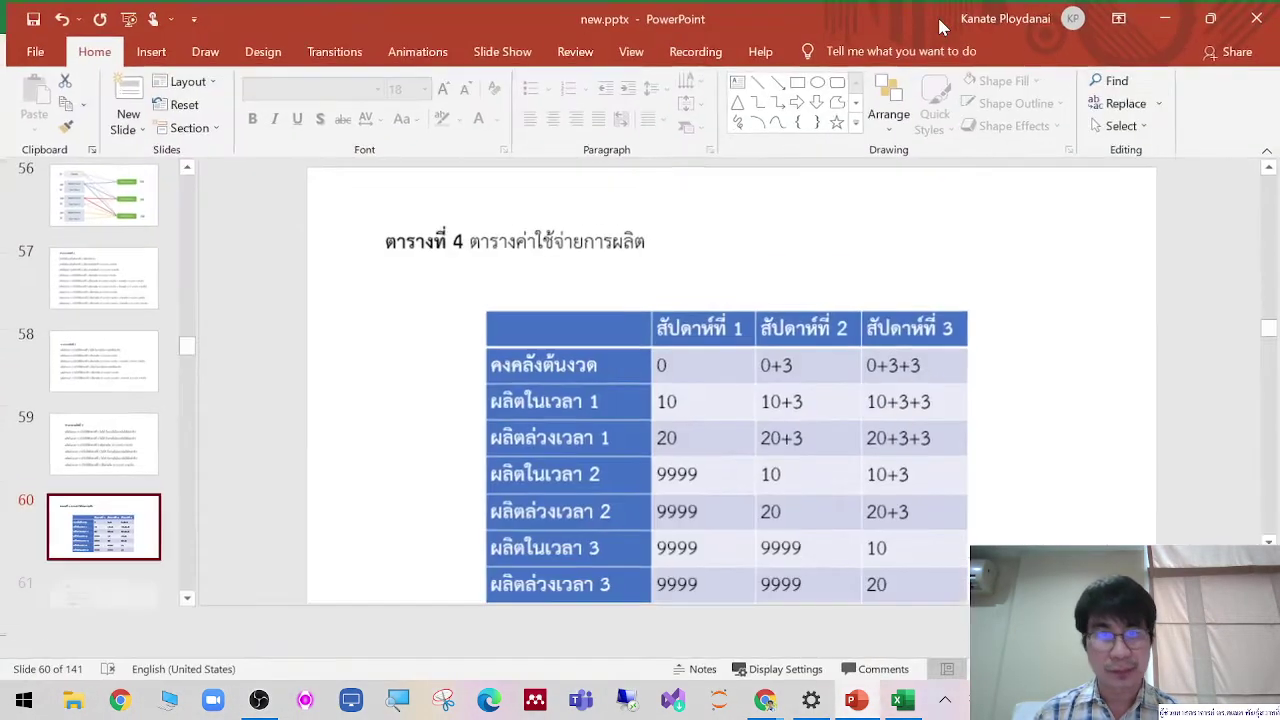
scroll(86, 531, "up", 3)
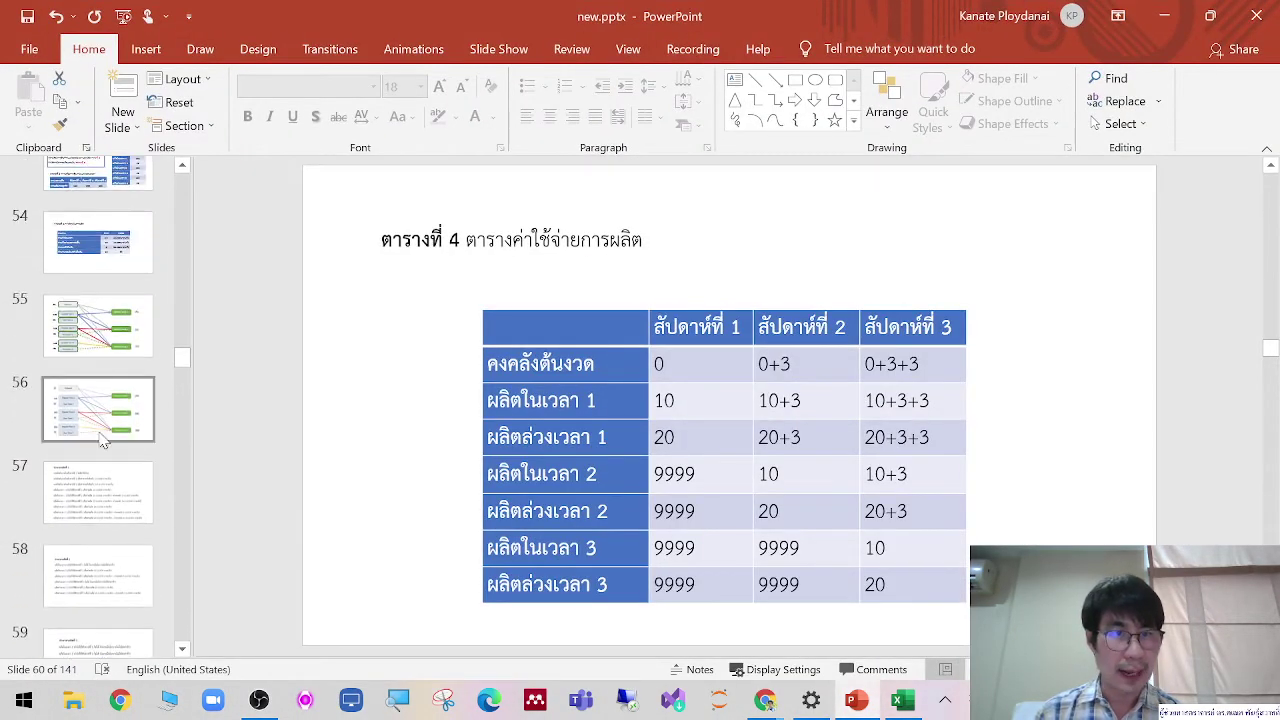
left_click(103, 441)
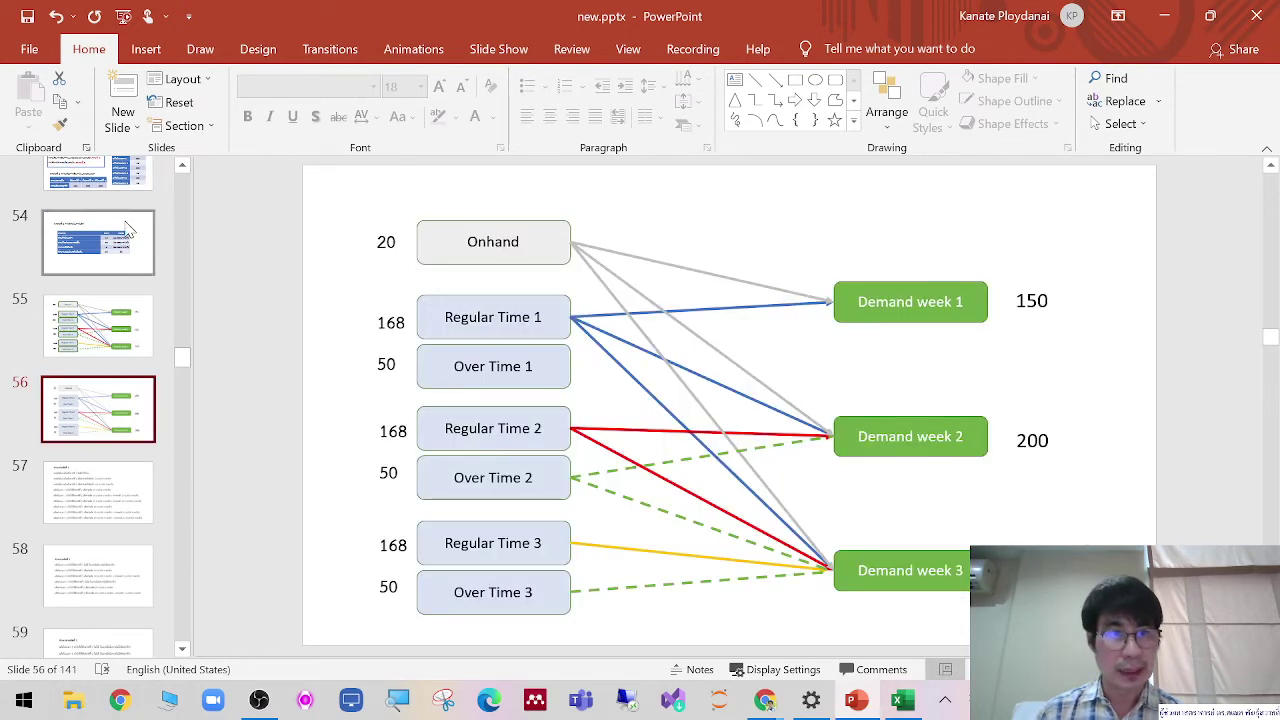
left_click(127, 230)
scroll(171, 314, "up", 1)
key("Up")
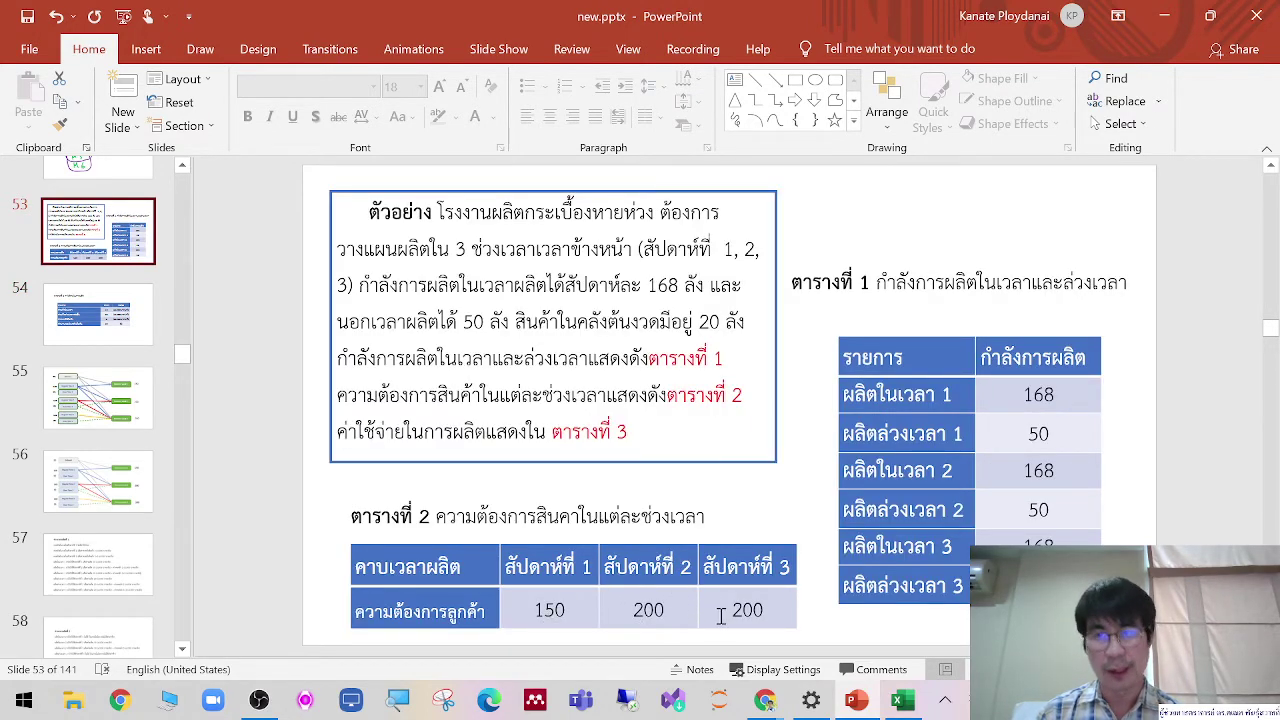
Step: Return to the Excel workbook and check the demand values in B25:D25 against the slide's demand table
left_click(1165, 17)
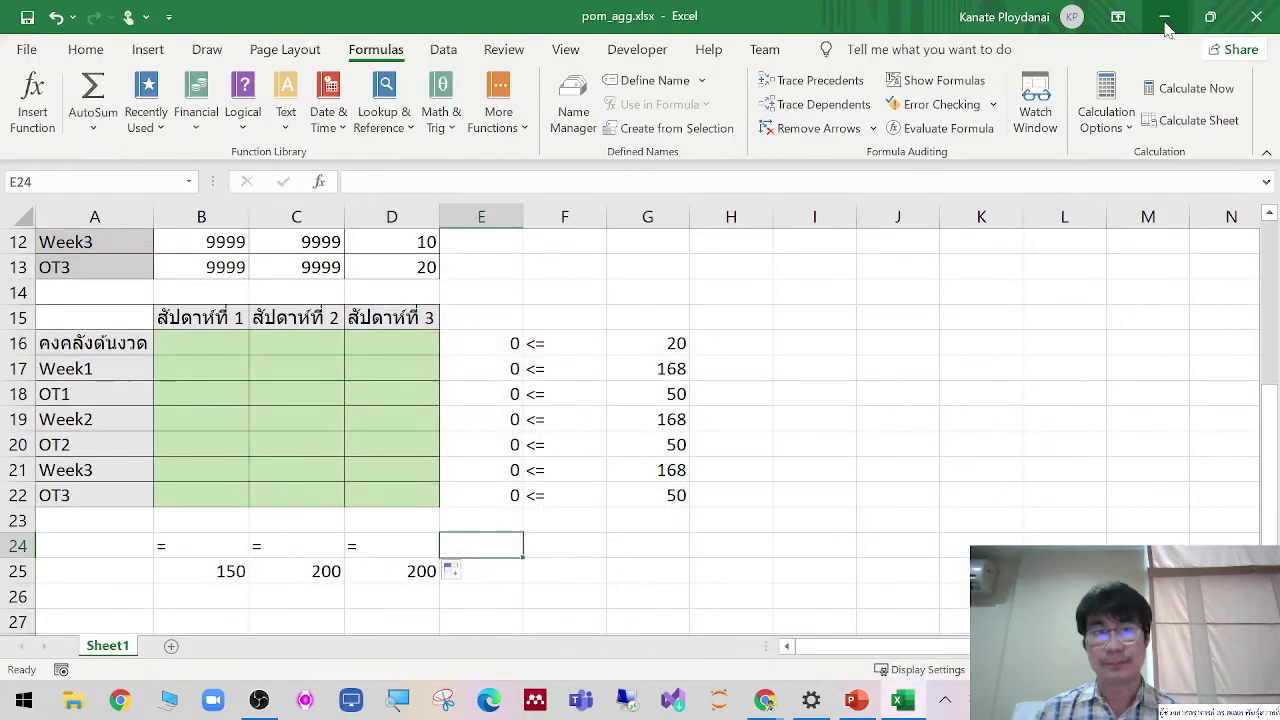
left_click(1014, 366)
left_click(215, 568)
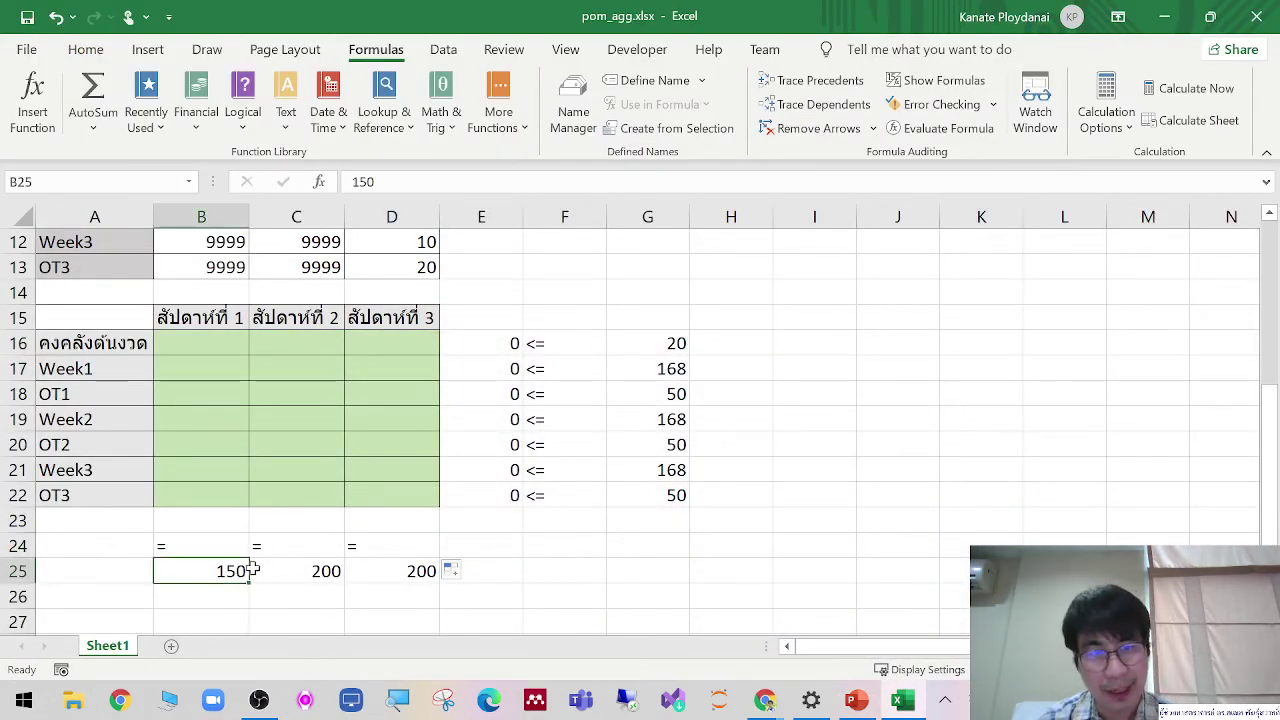
left_click(271, 569)
left_click(374, 571)
left_click(218, 540)
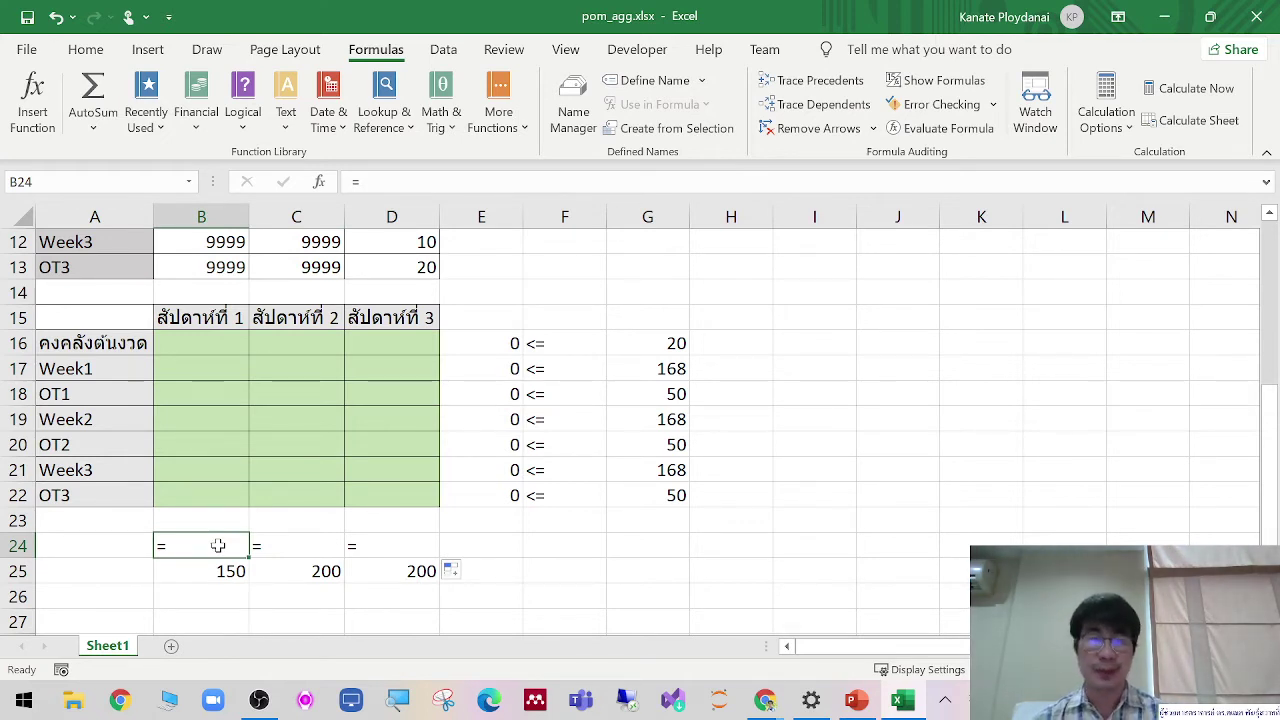
Step: Set the font colour to red for the capacity constraints in E16:G22 and the demand constraints in B24:D25
left_click_drag(517, 346, 688, 498)
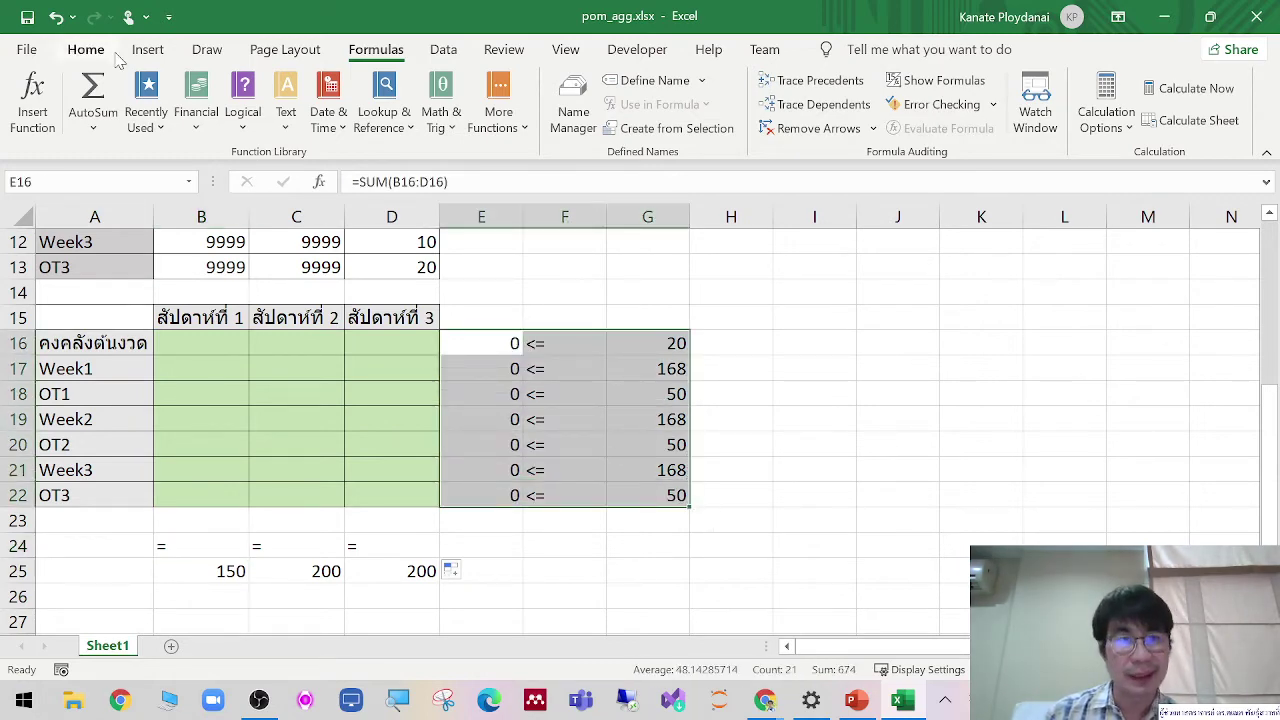
left_click(85, 50)
left_click(278, 118)
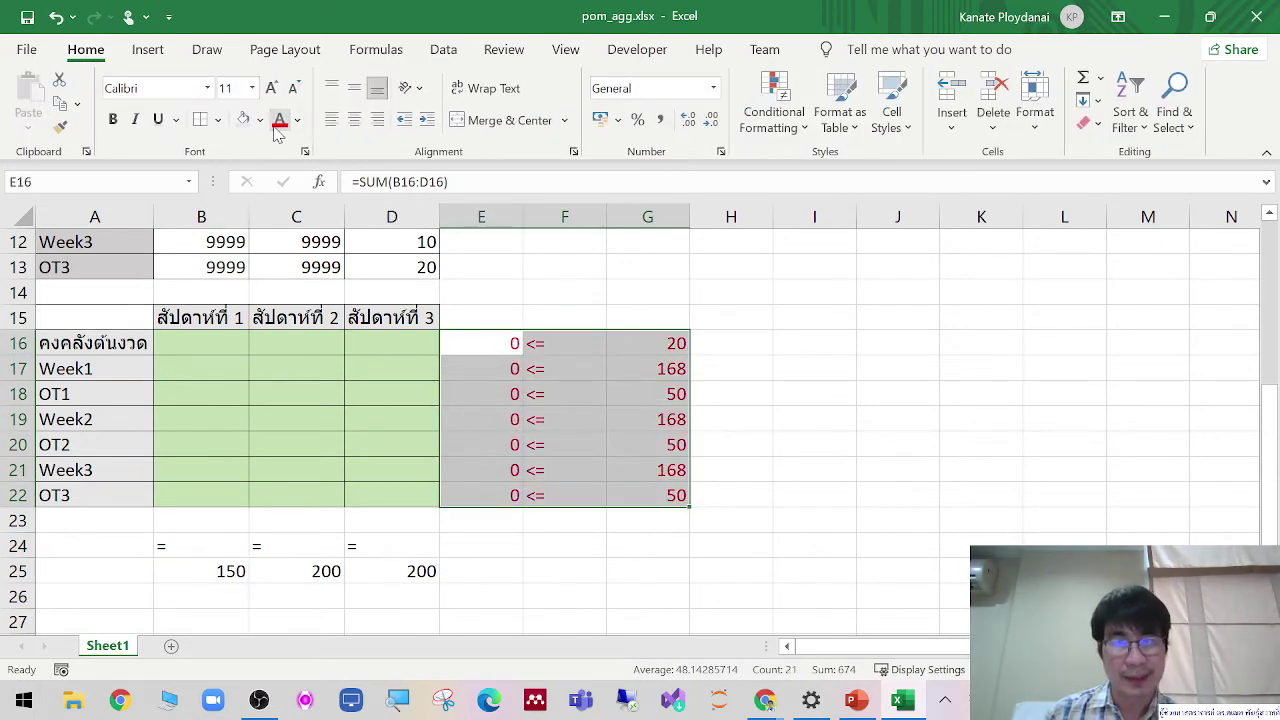
left_click(803, 430)
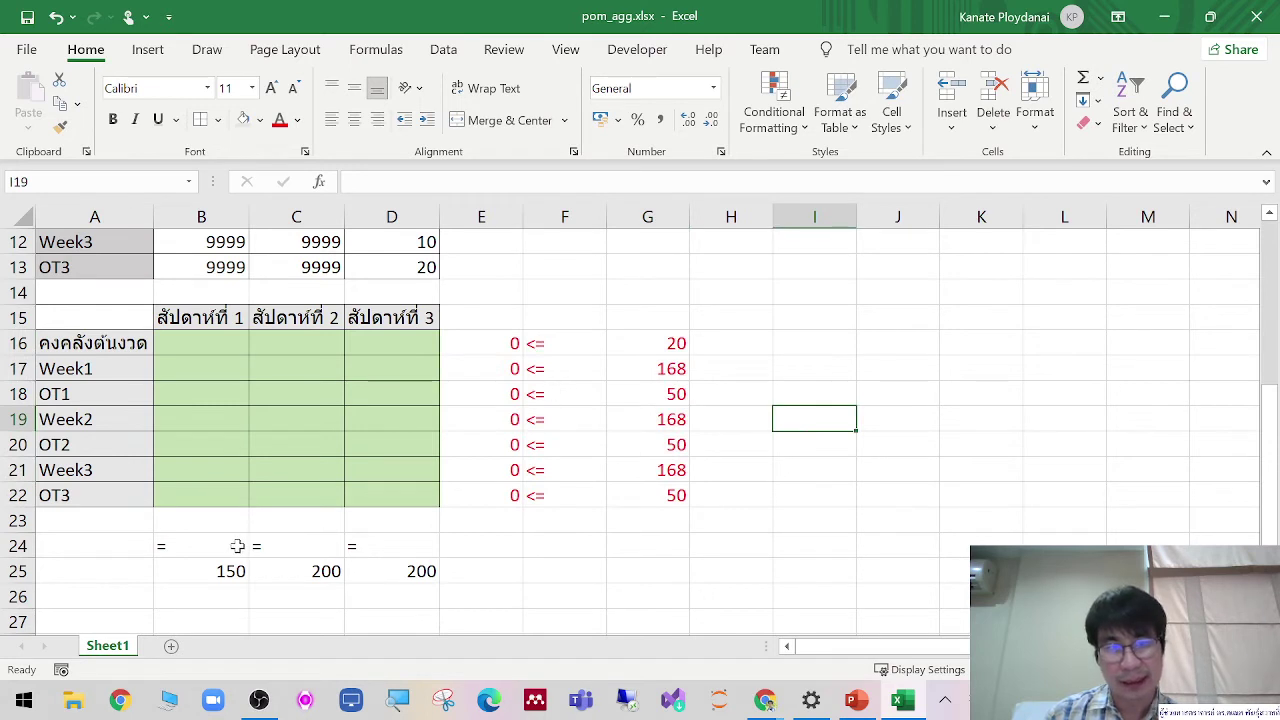
left_click_drag(240, 543, 398, 577)
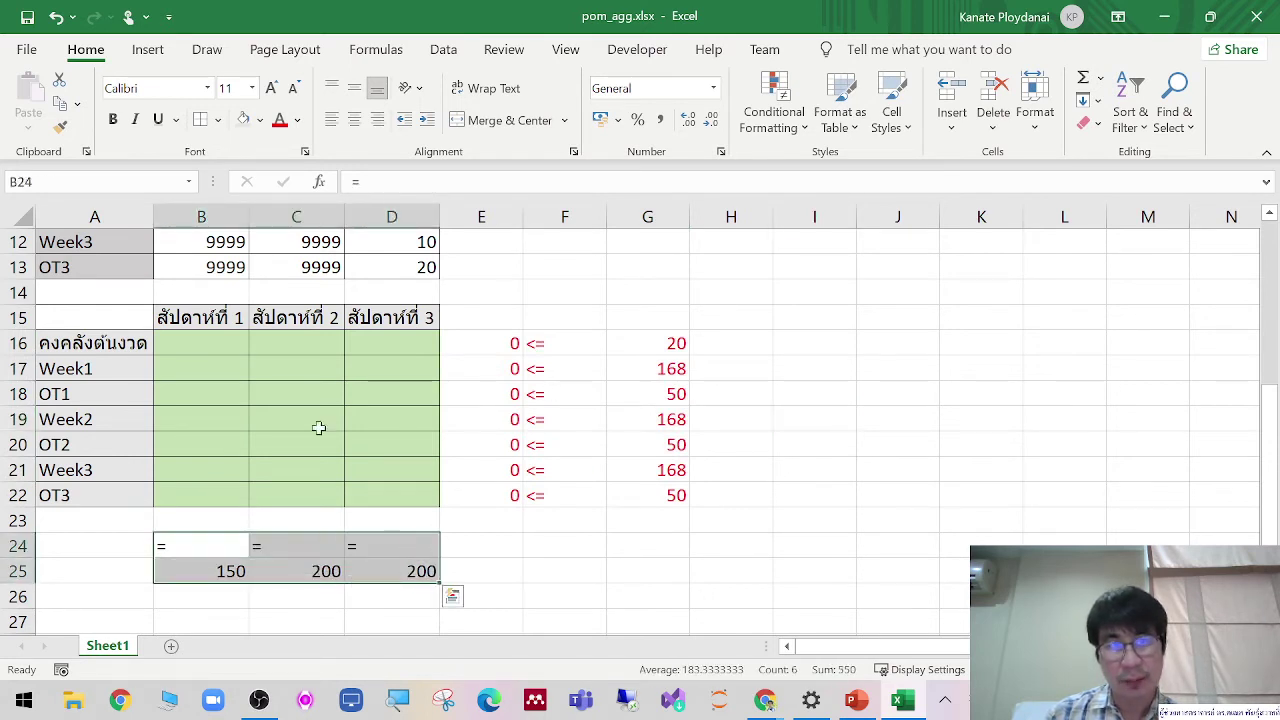
left_click(278, 118)
left_click(470, 538)
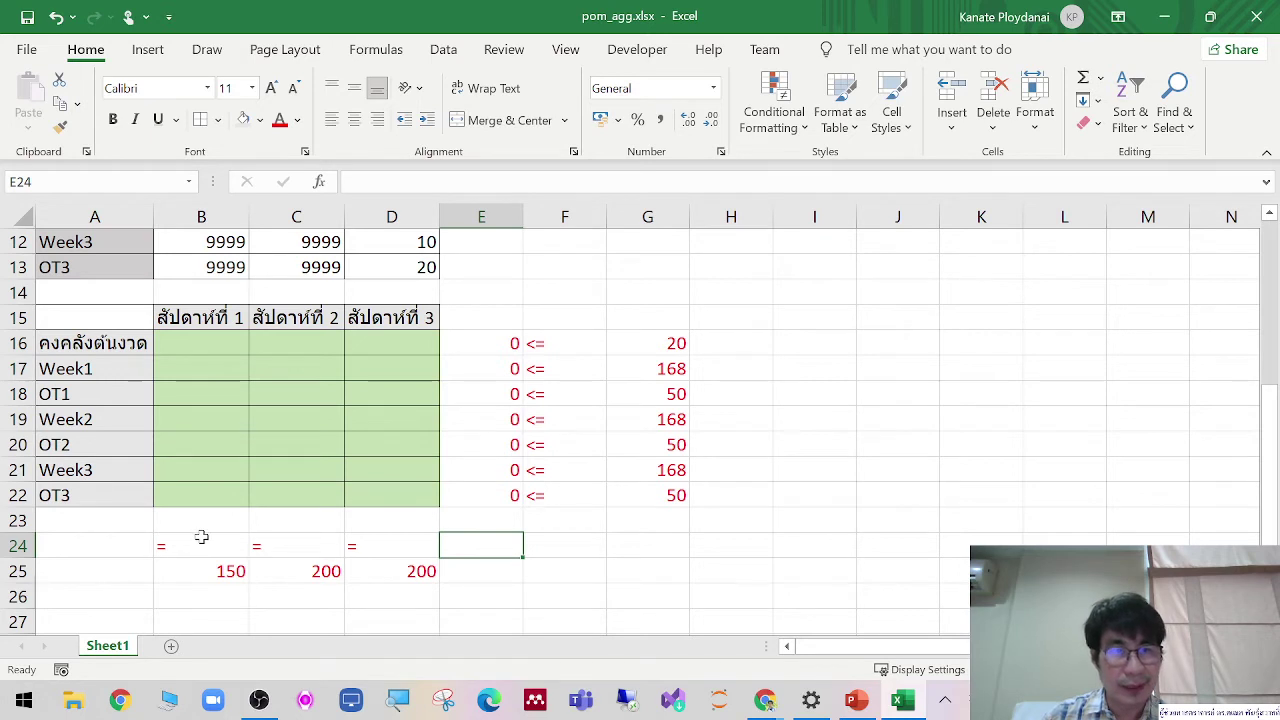
Step: Fill the สัปดาห์ที่ 1 decision cells B16:B22 with light blue
left_click(216, 318)
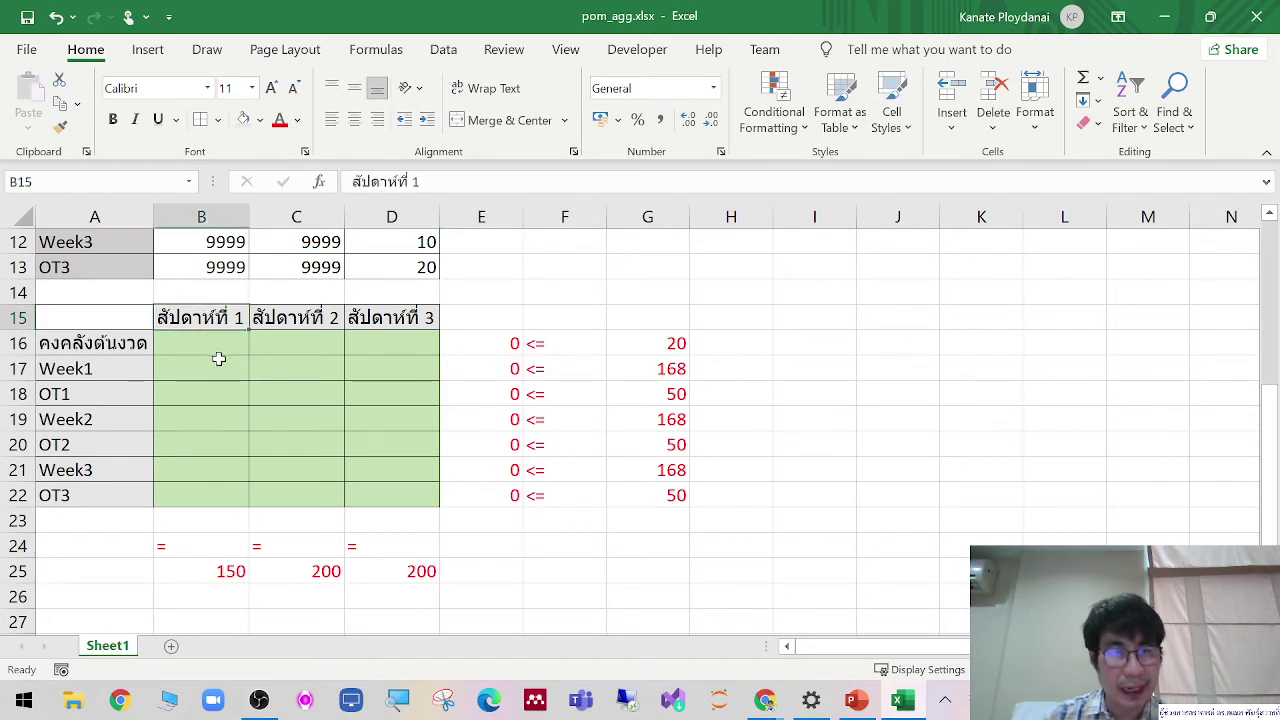
left_click_drag(217, 362, 200, 491)
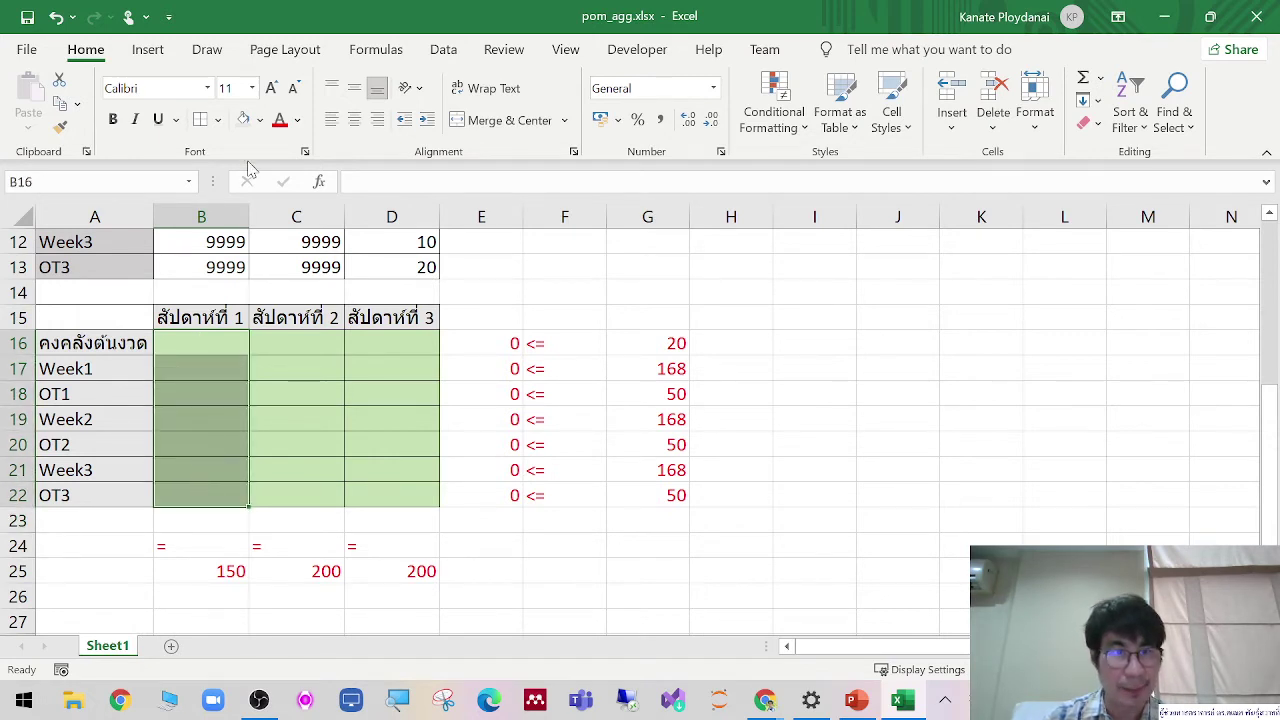
left_click(259, 119)
left_click(315, 209)
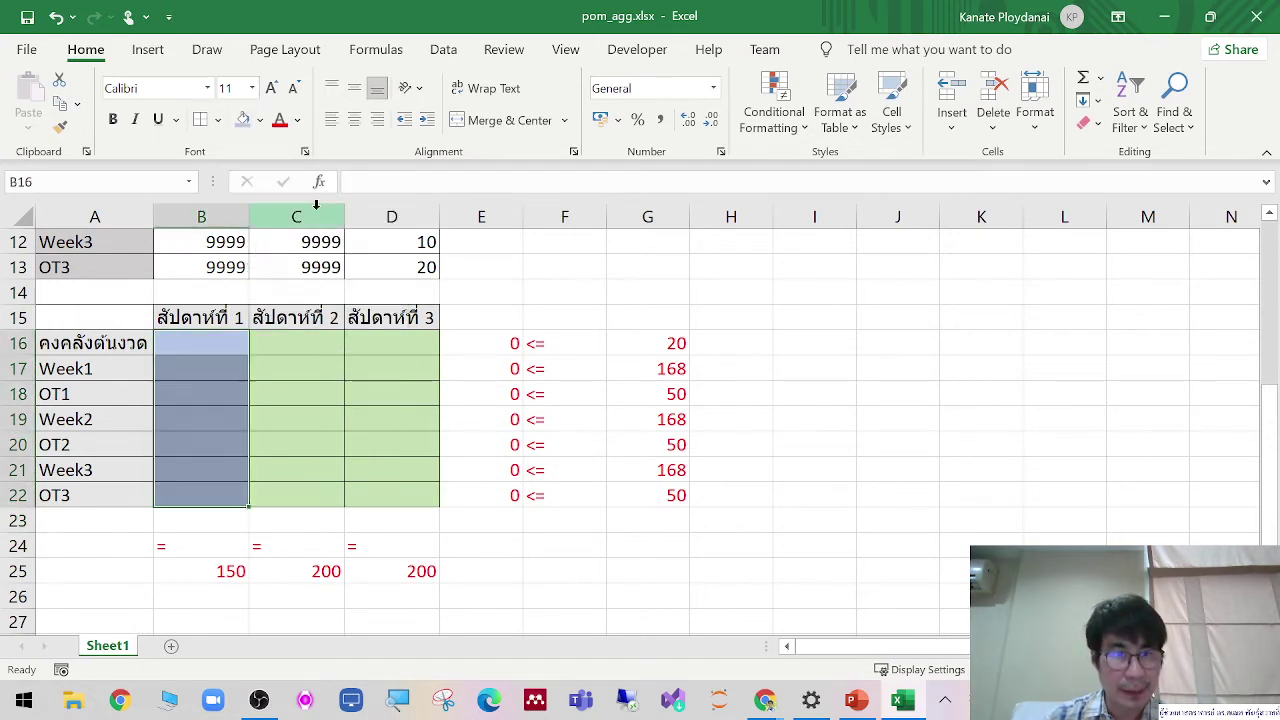
Step: Total the สัปดาห์ที่ 1 decision cells in B23 with a SUM of B16:B22
left_click_drag(243, 343, 234, 490)
left_click(233, 527)
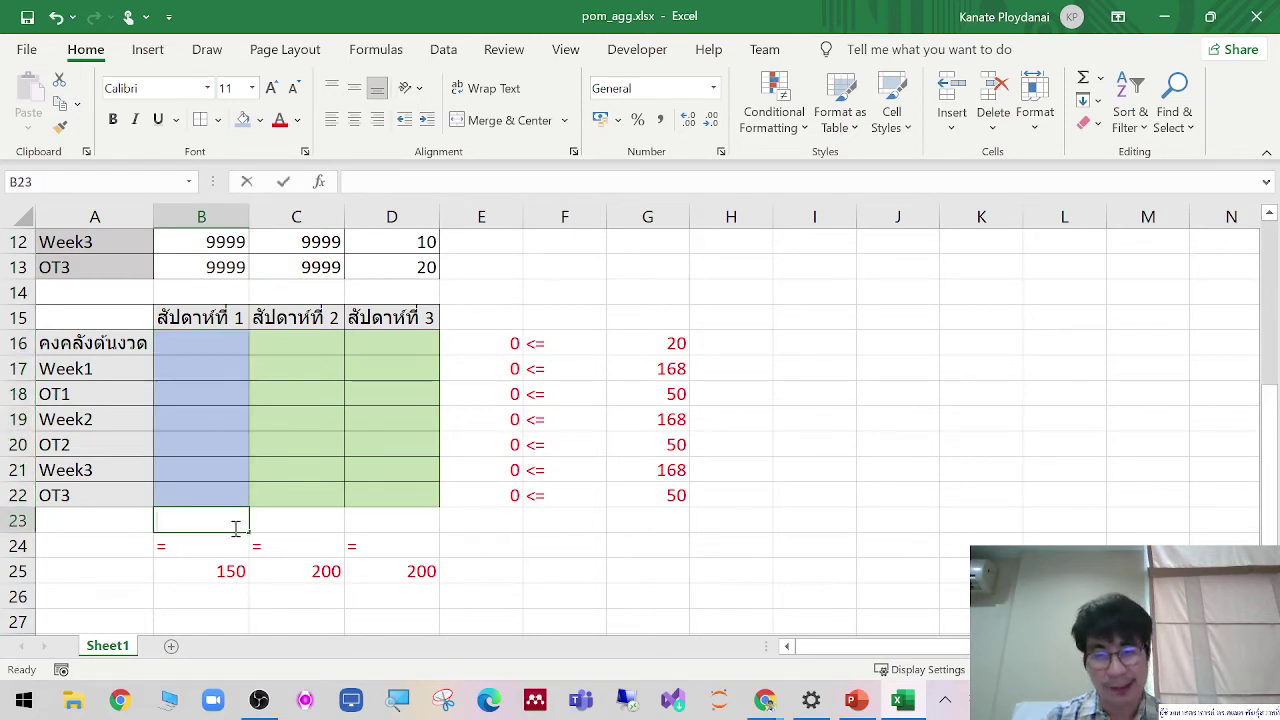
type("=SUM")
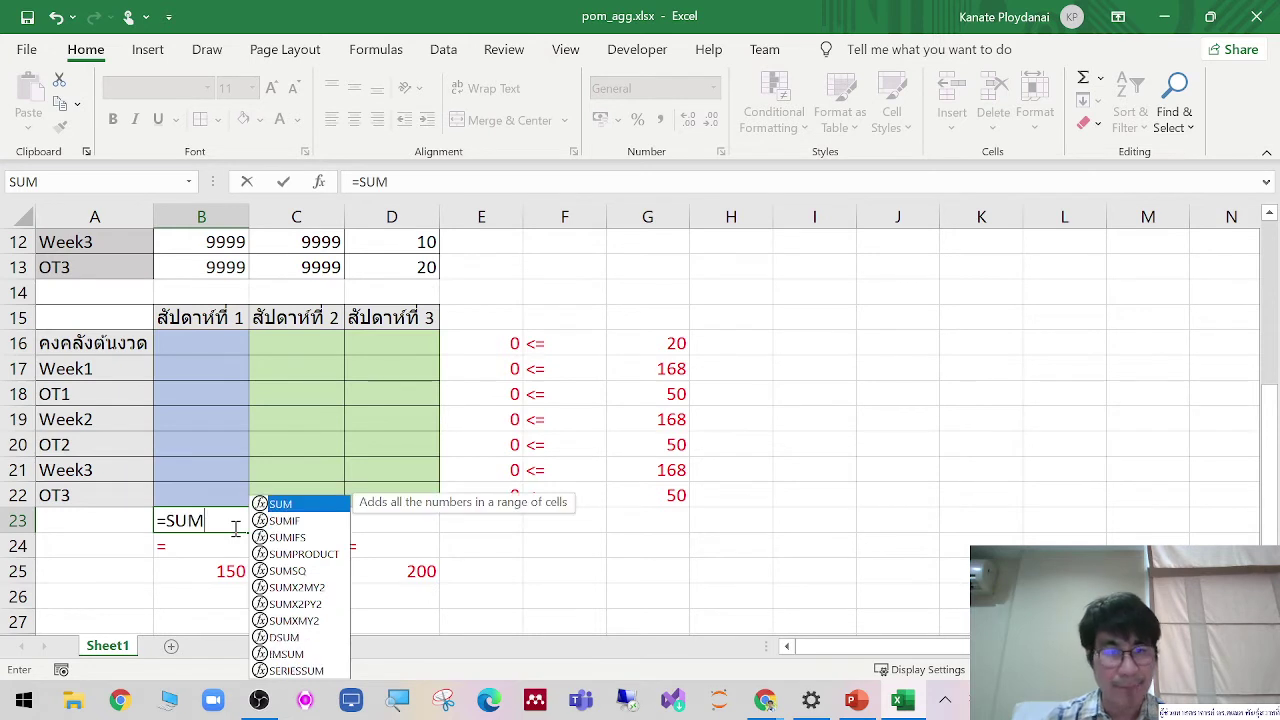
type("(")
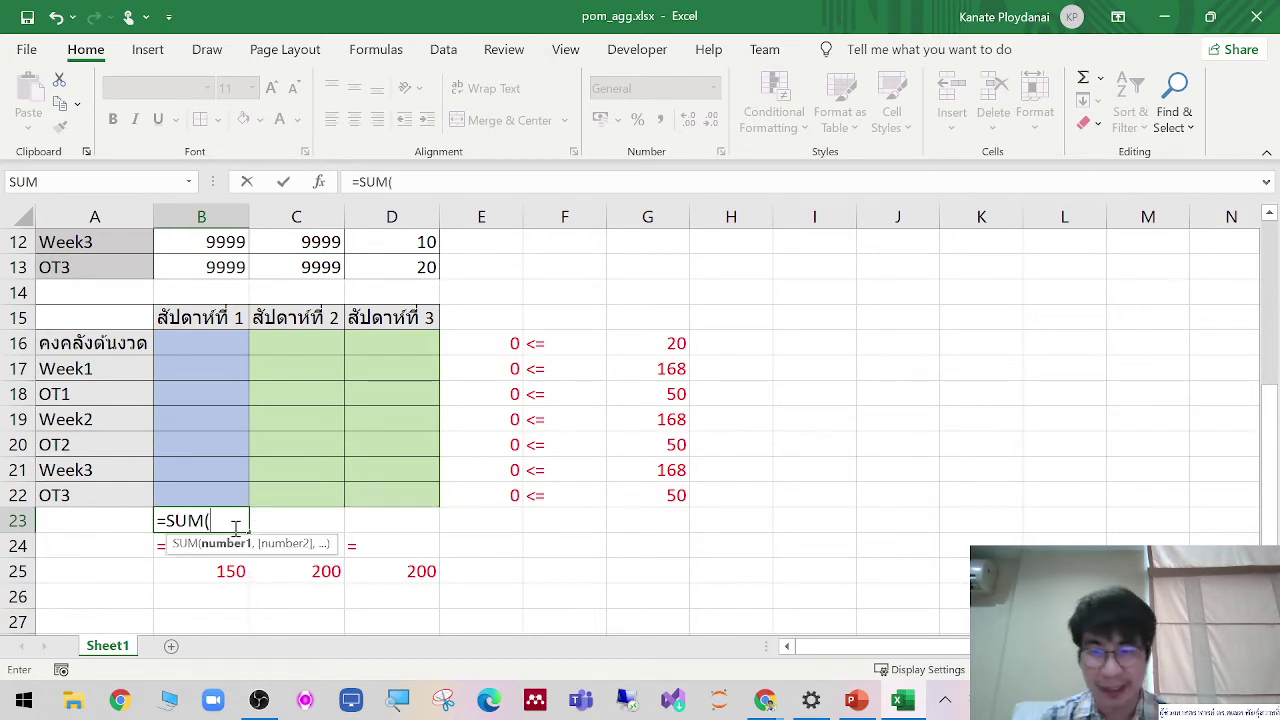
left_click_drag(193, 343, 195, 481)
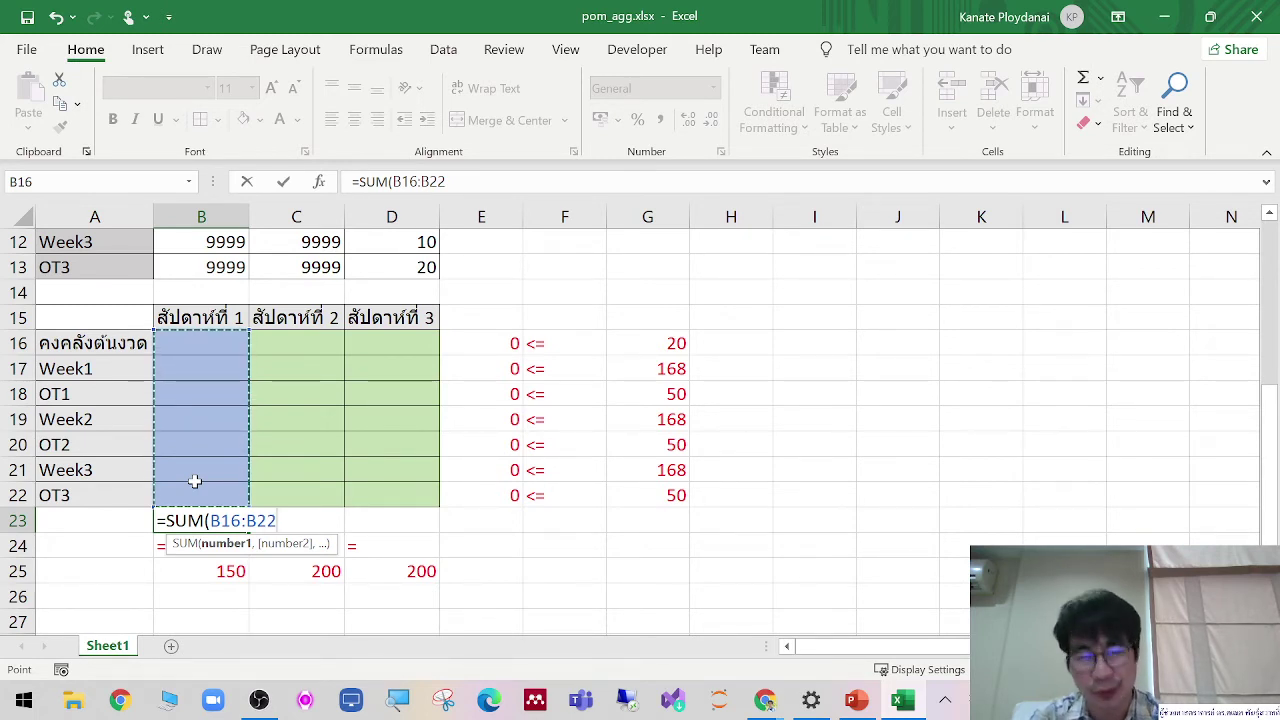
key("Tab")
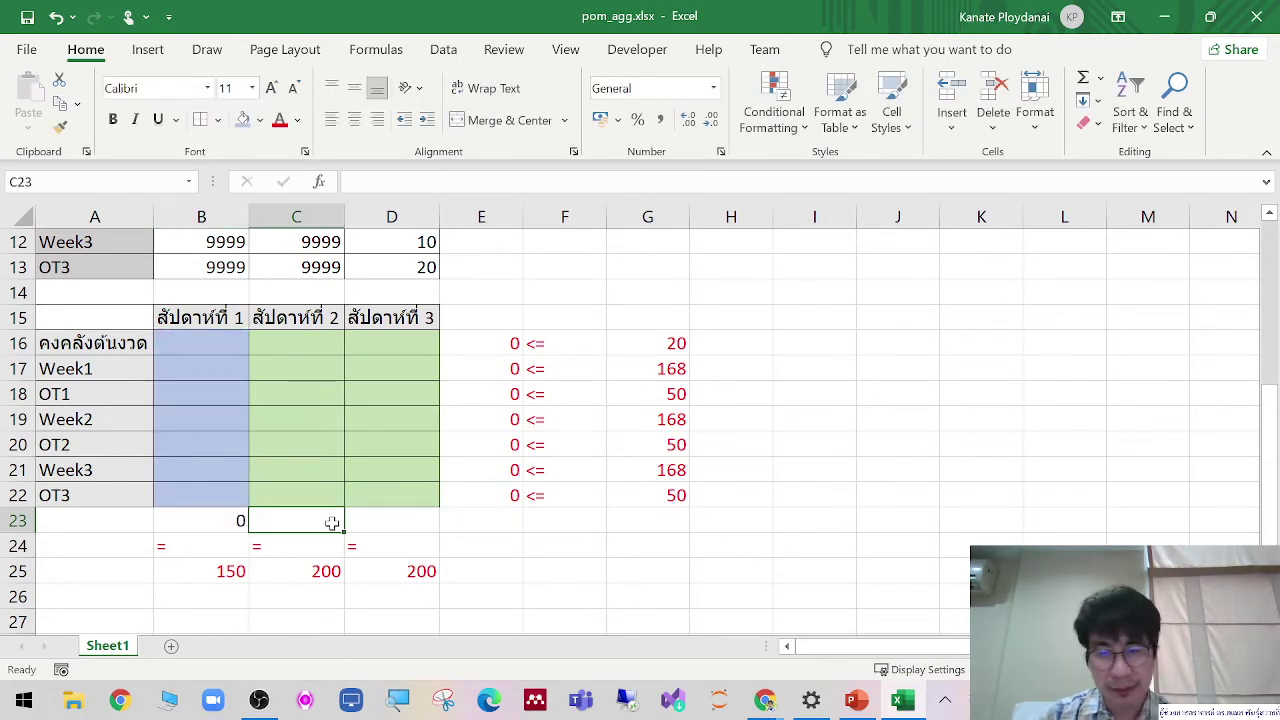
Step: Total C16:C22 in C23 and D16:D22 in D23 with SUM, and set the font colour of B23:D23 to red
type("=SUM(")
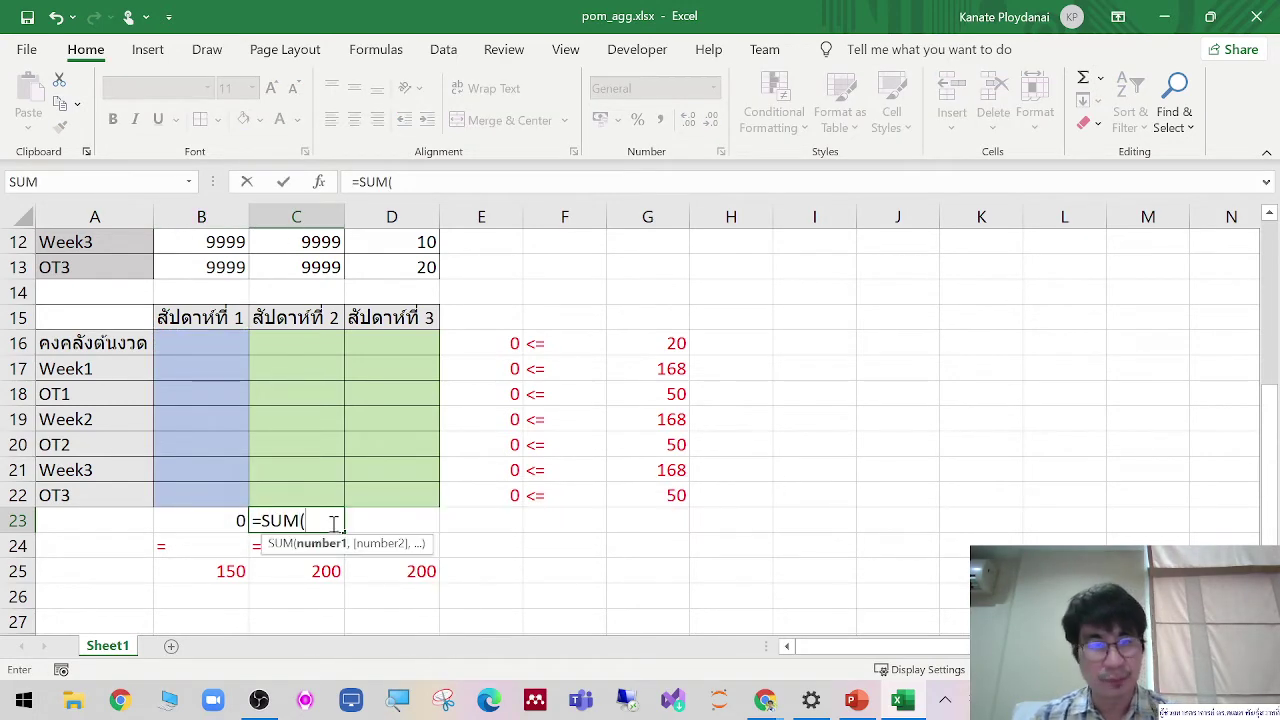
left_click_drag(286, 350, 299, 491)
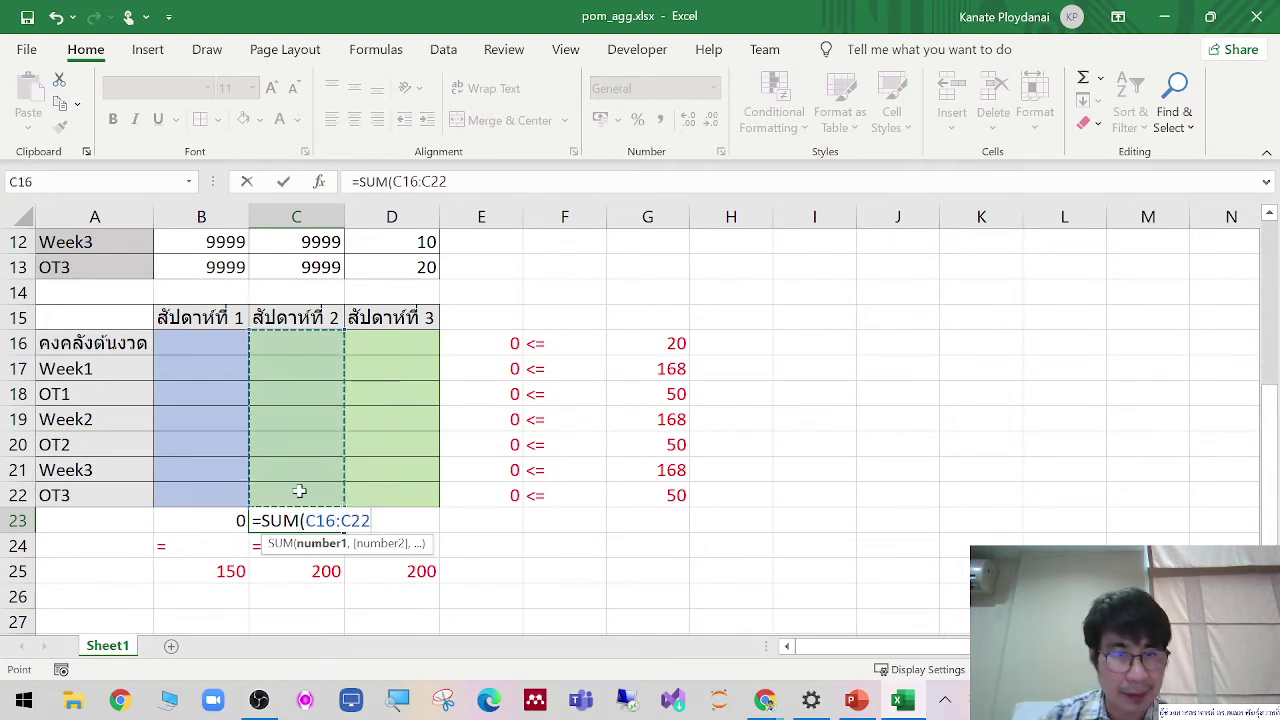
key("Tab")
type("=SUM(")
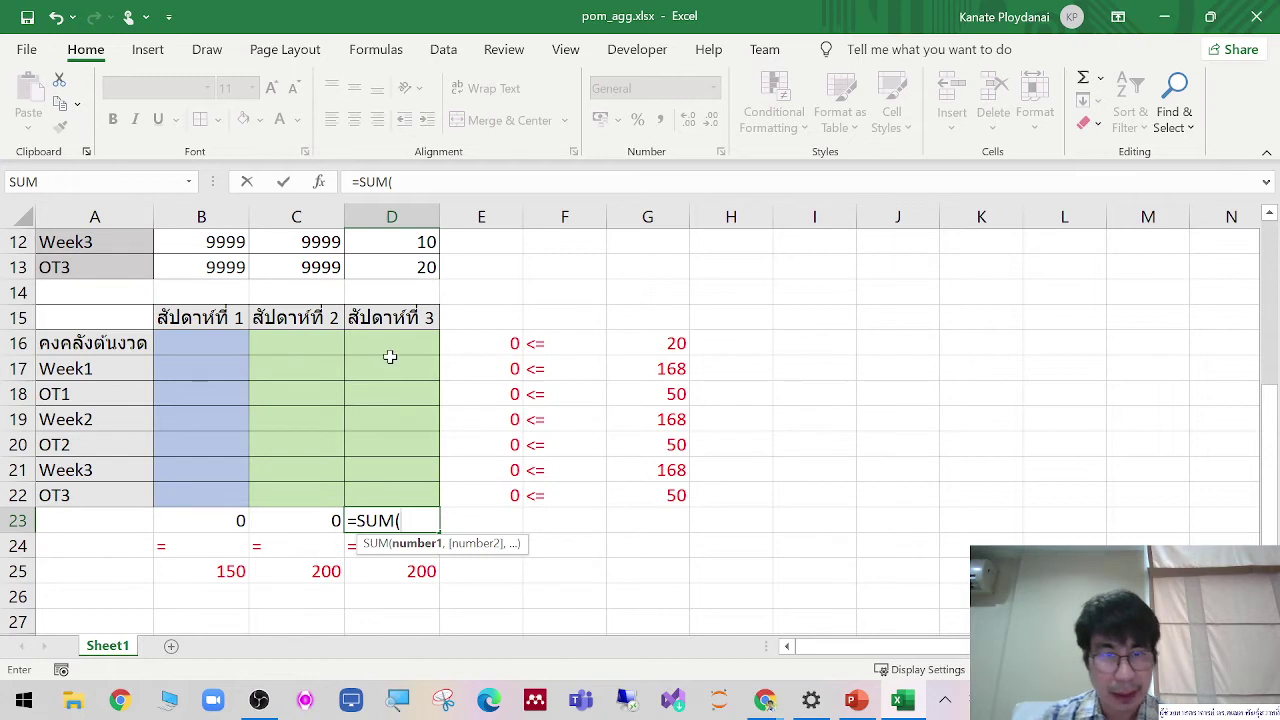
left_click_drag(390, 345, 416, 495)
key("Tab")
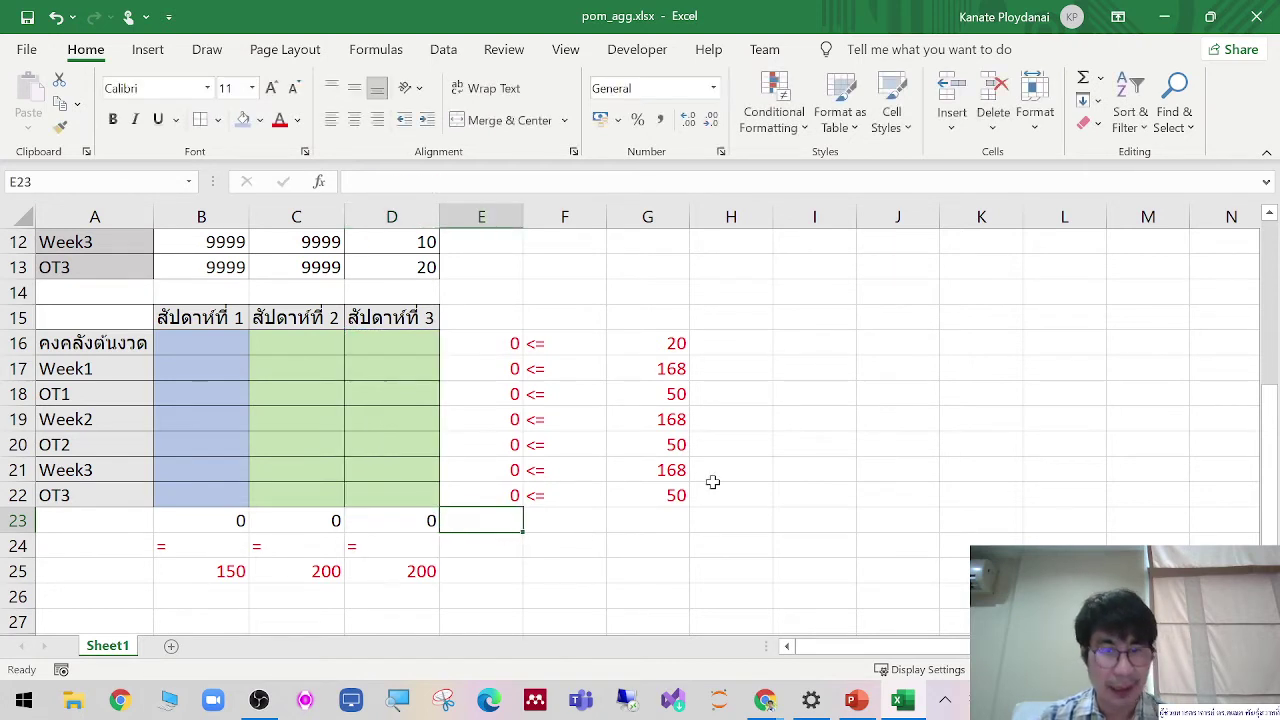
left_click(1010, 472)
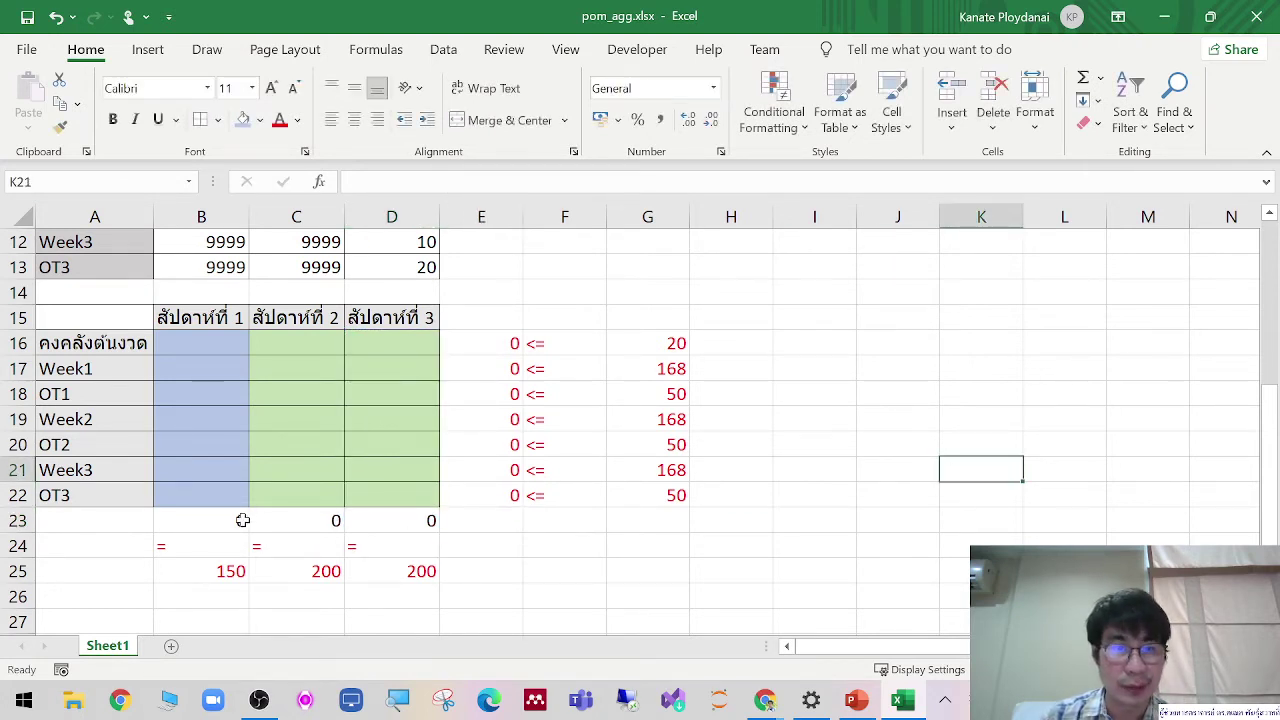
left_click_drag(246, 518, 429, 520)
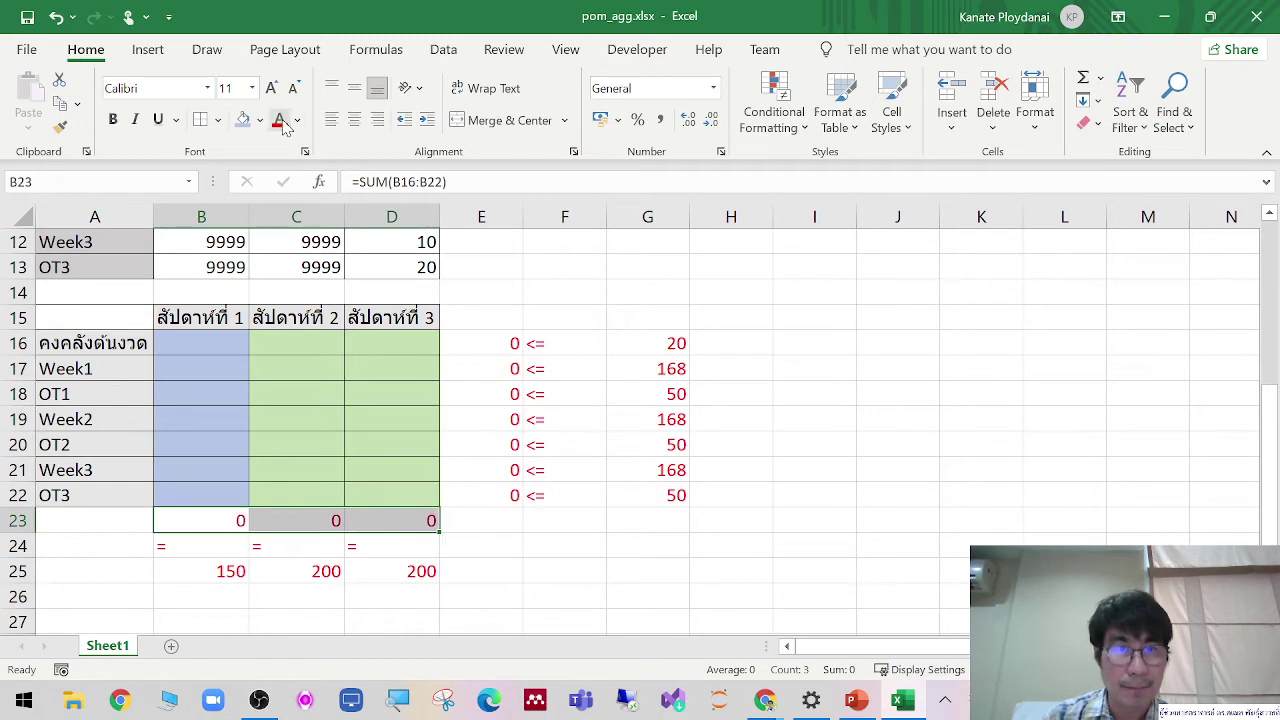
Step: Show the sheet's formulas to check the sums in E16:E22 and B23:D23, and return to the normal value display
left_click(376, 49)
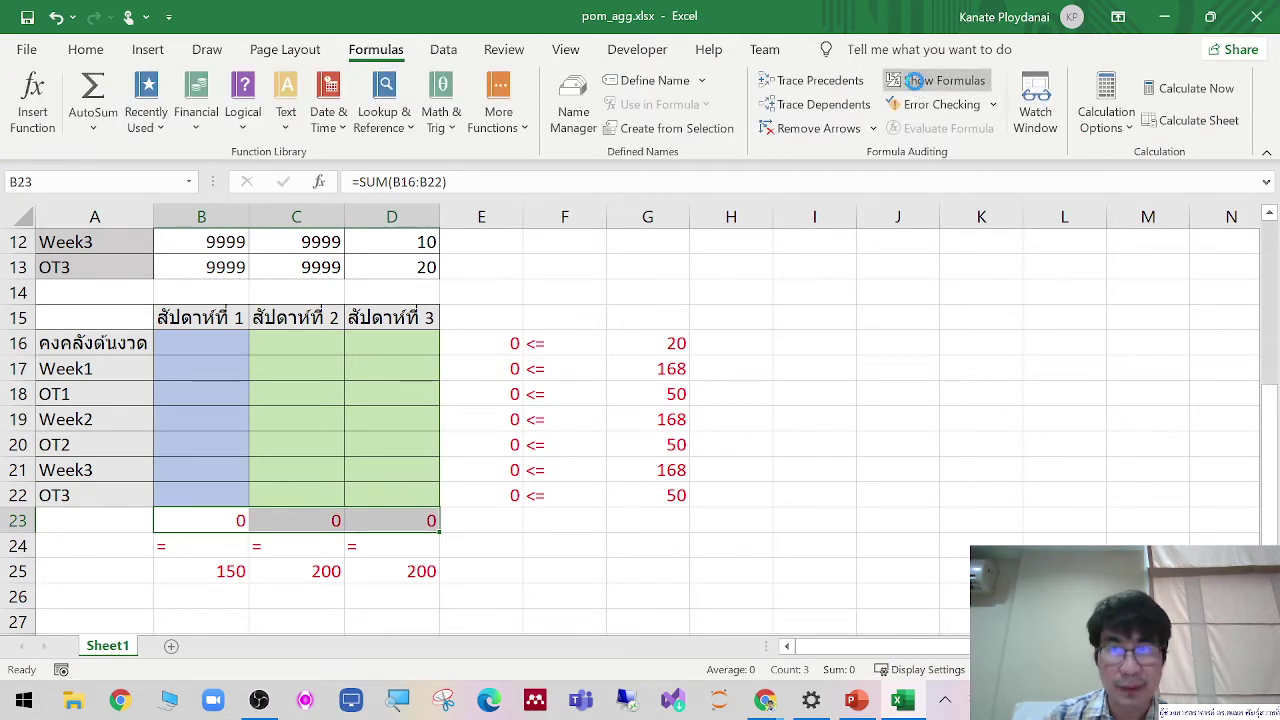
left_click(935, 80)
scroll(640, 420, "right", 3)
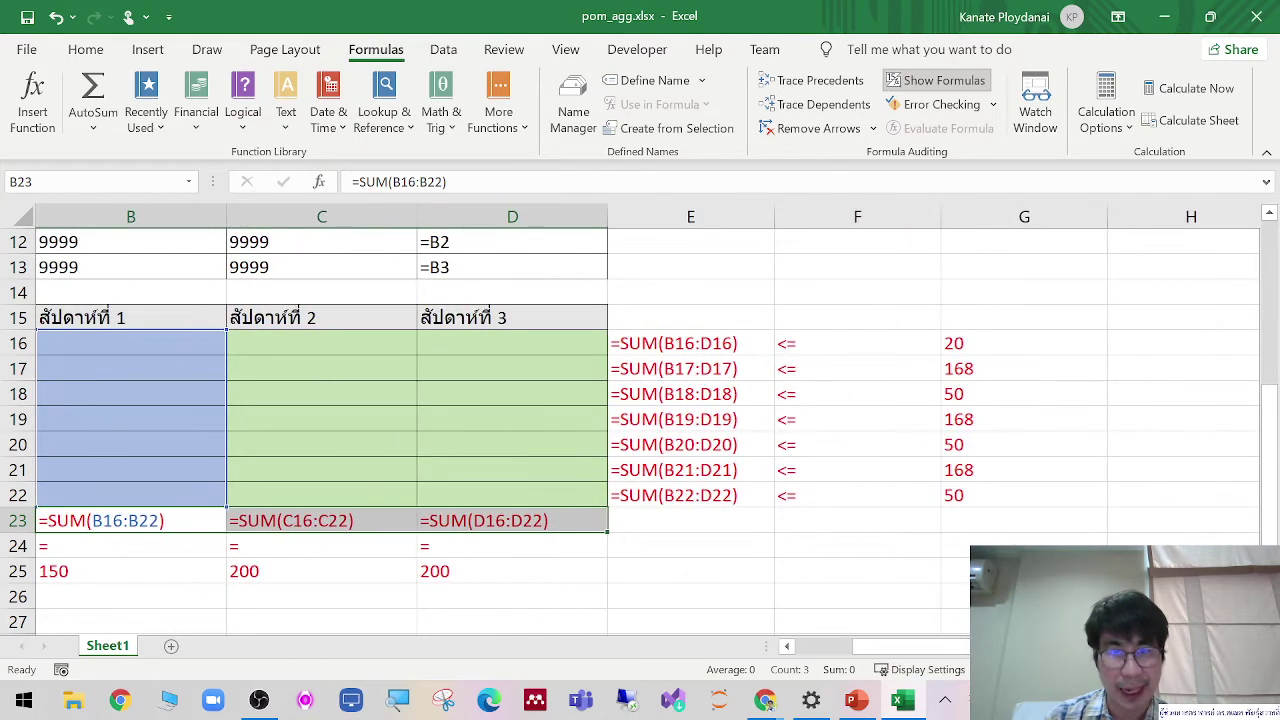
left_click(789, 647)
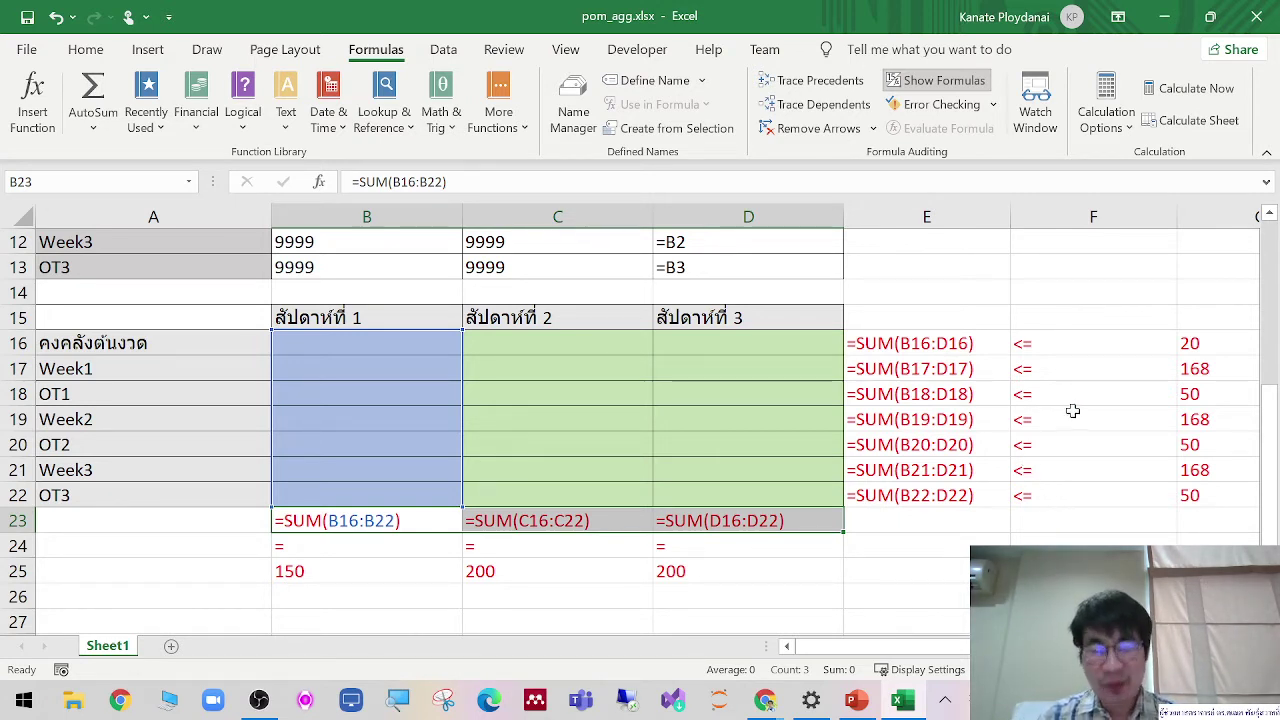
left_click(945, 82)
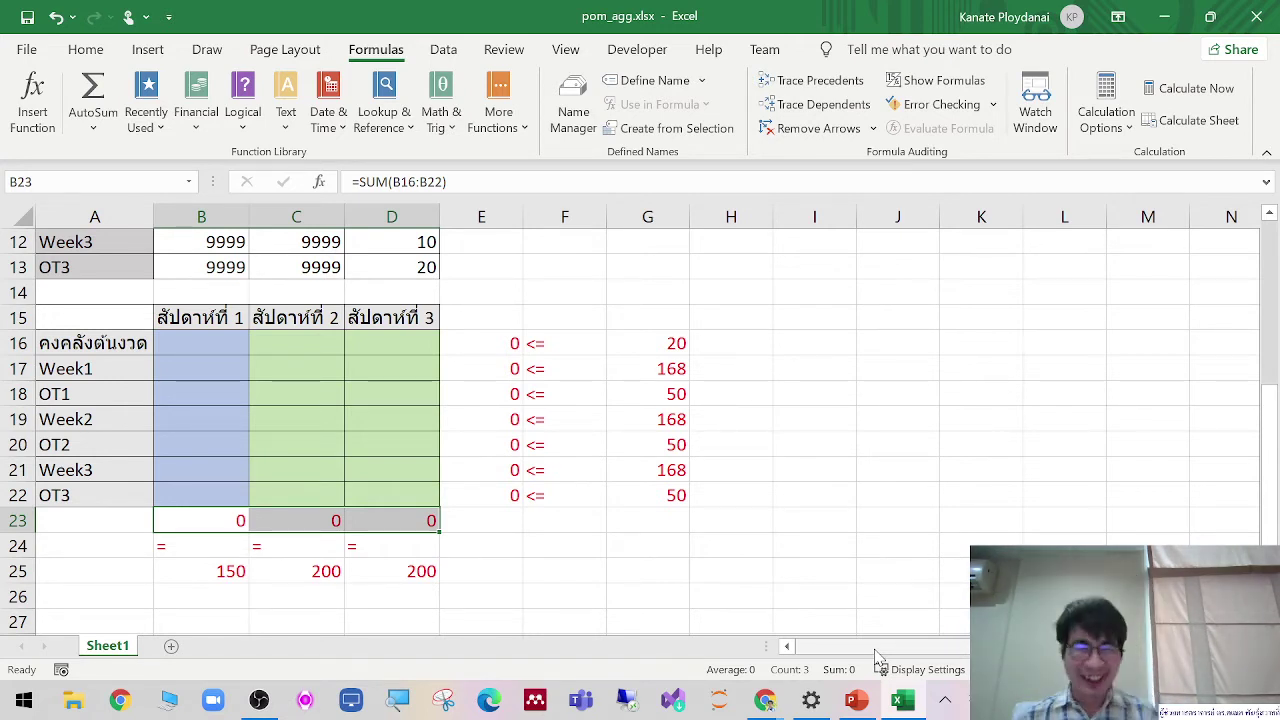
left_click(872, 410)
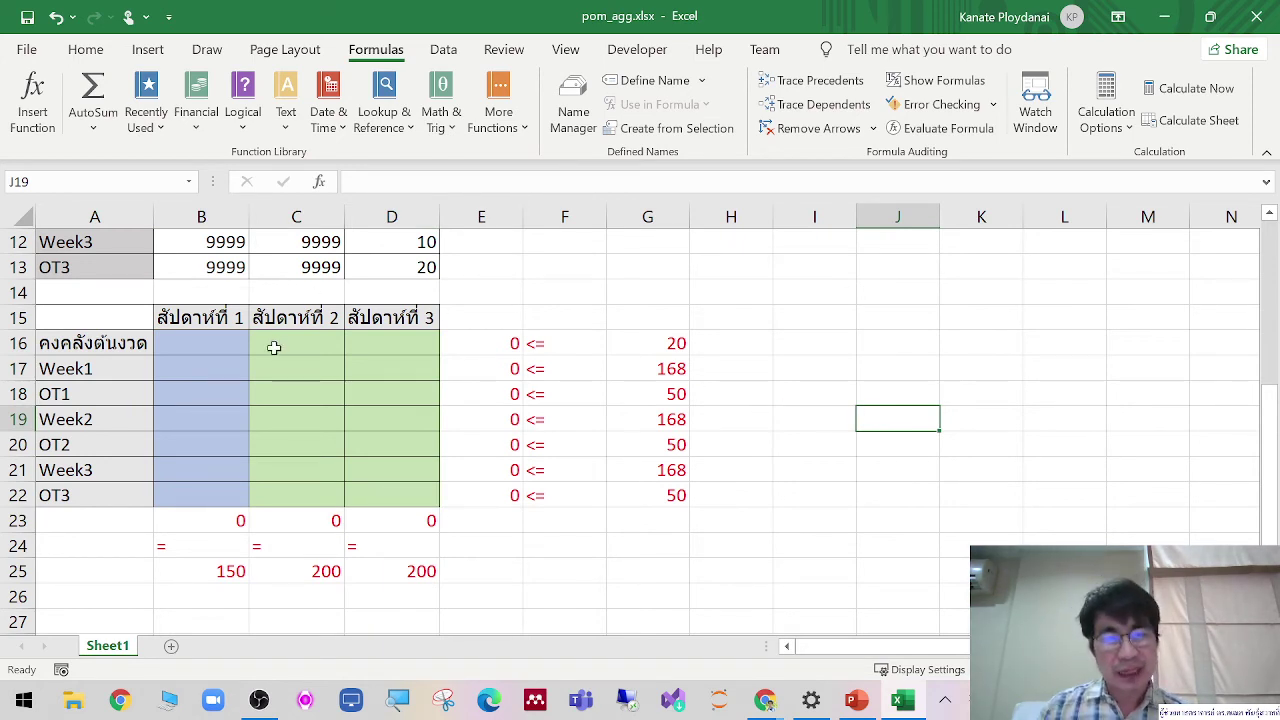
Step: Test the constraint totals by entering 20 in B16 and 130 in B17
left_click(232, 347)
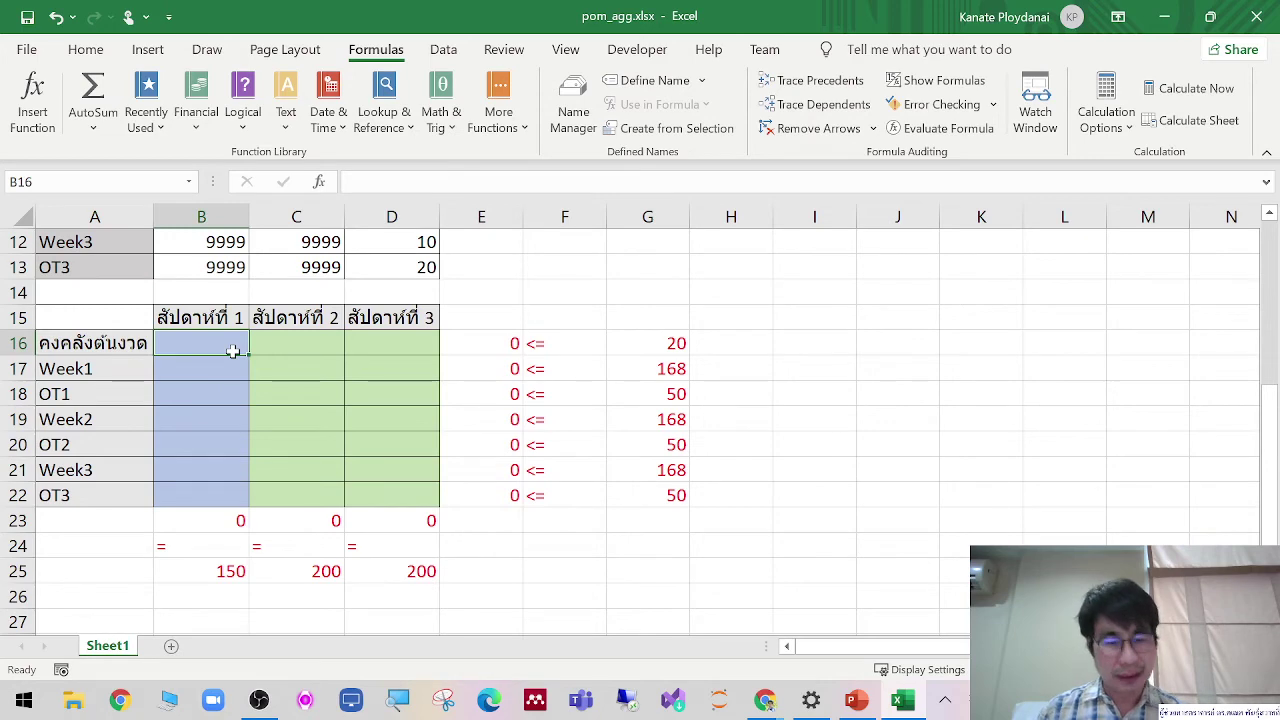
type("20")
key("Return")
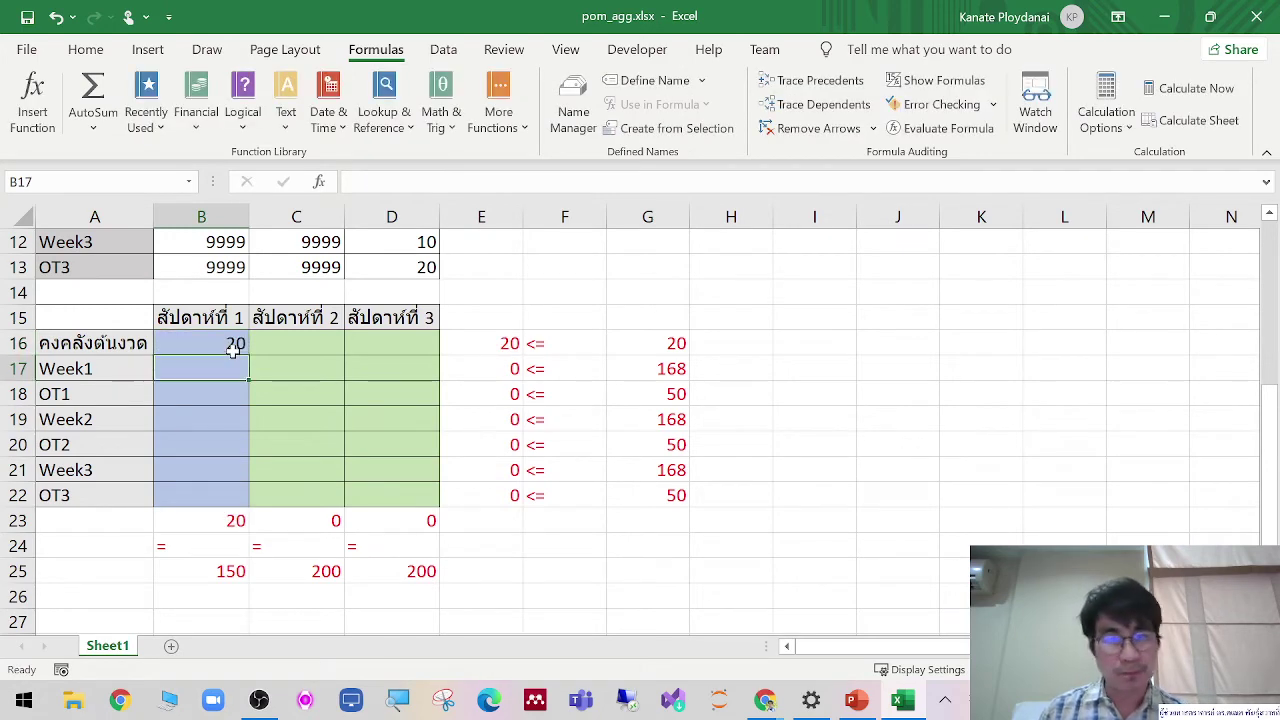
left_click(232, 347)
key("Return")
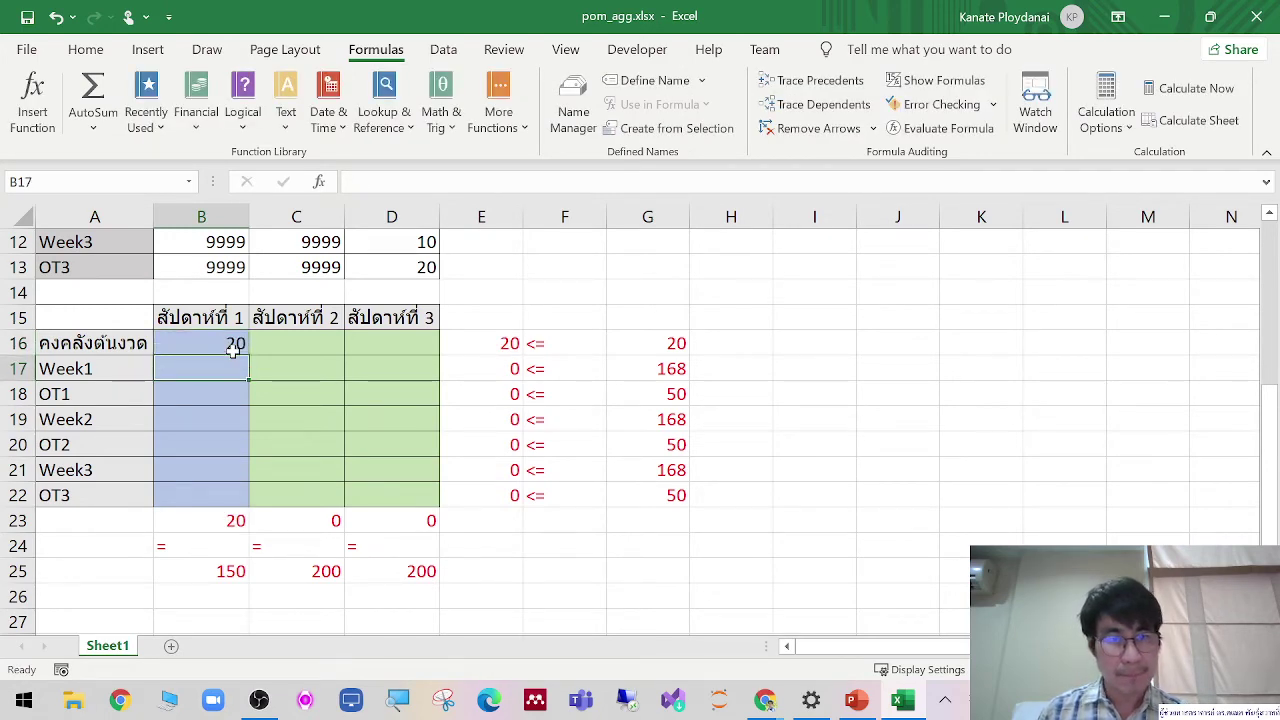
type("130")
key("Return")
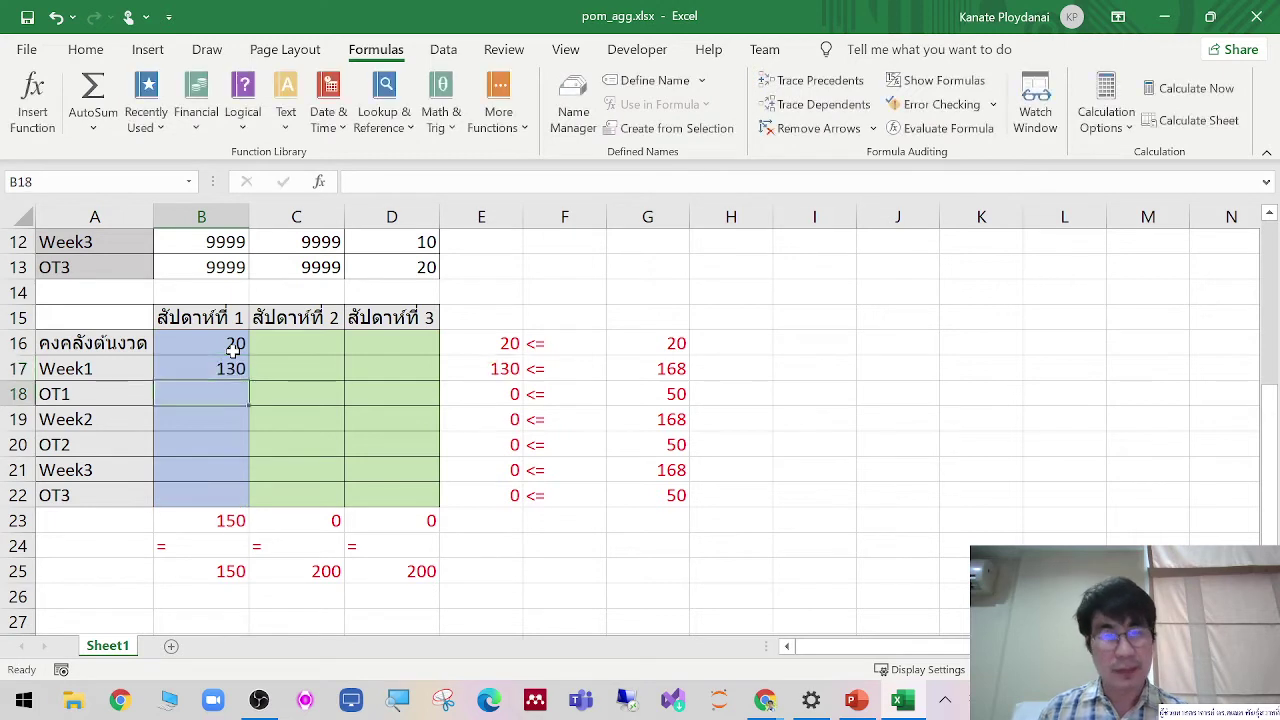
Step: Clear the test values from decision cells B17 and B16
key("Up")
key("Right")
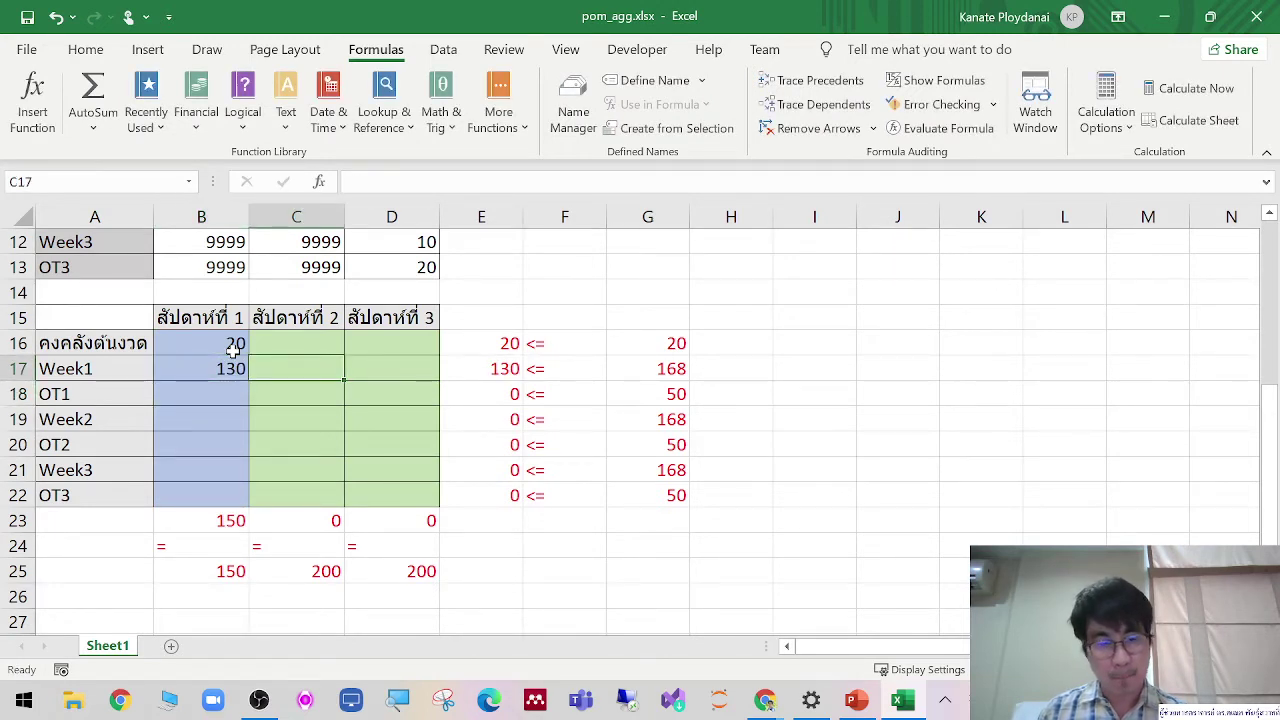
key("Left")
key("Delete")
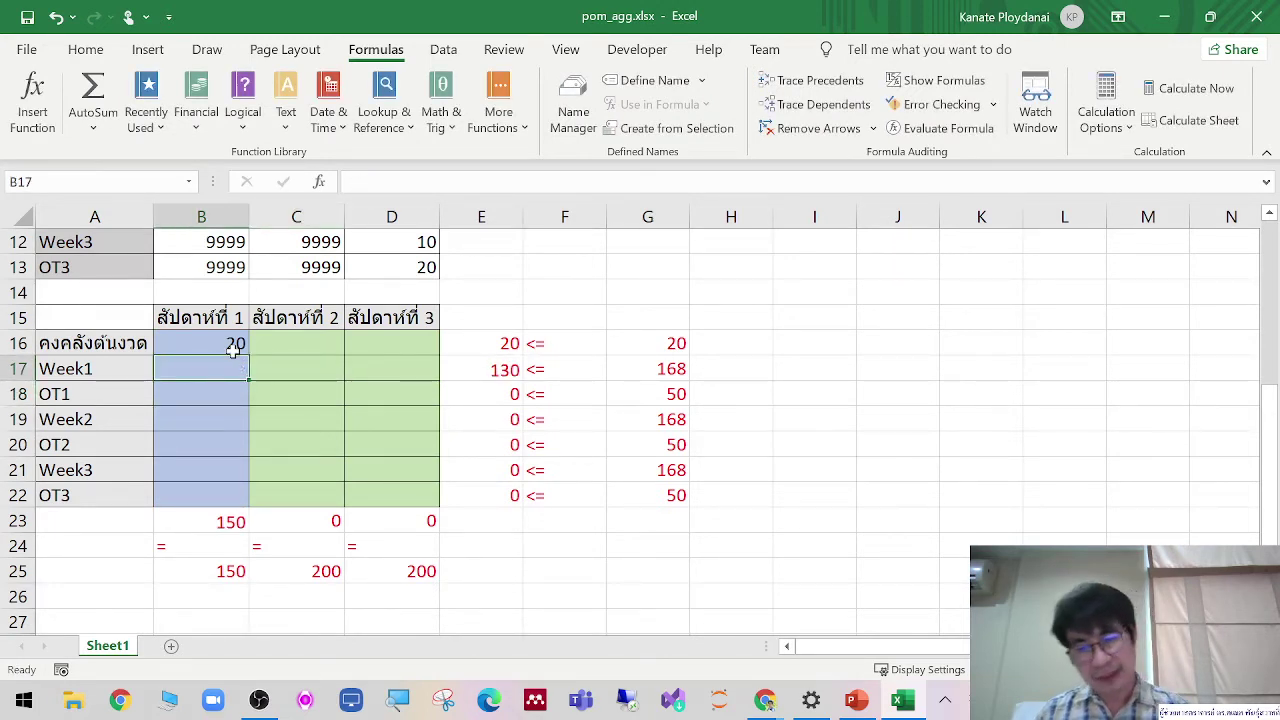
key("Up")
key("Delete")
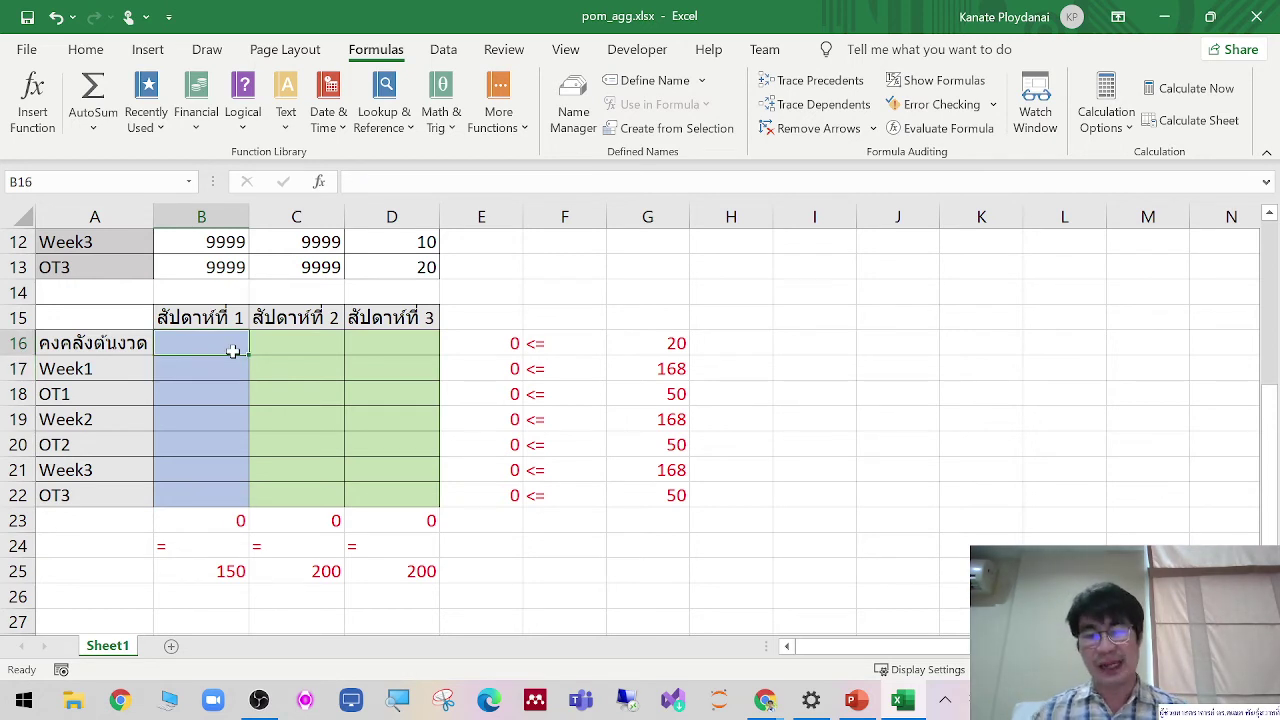
left_click(873, 289)
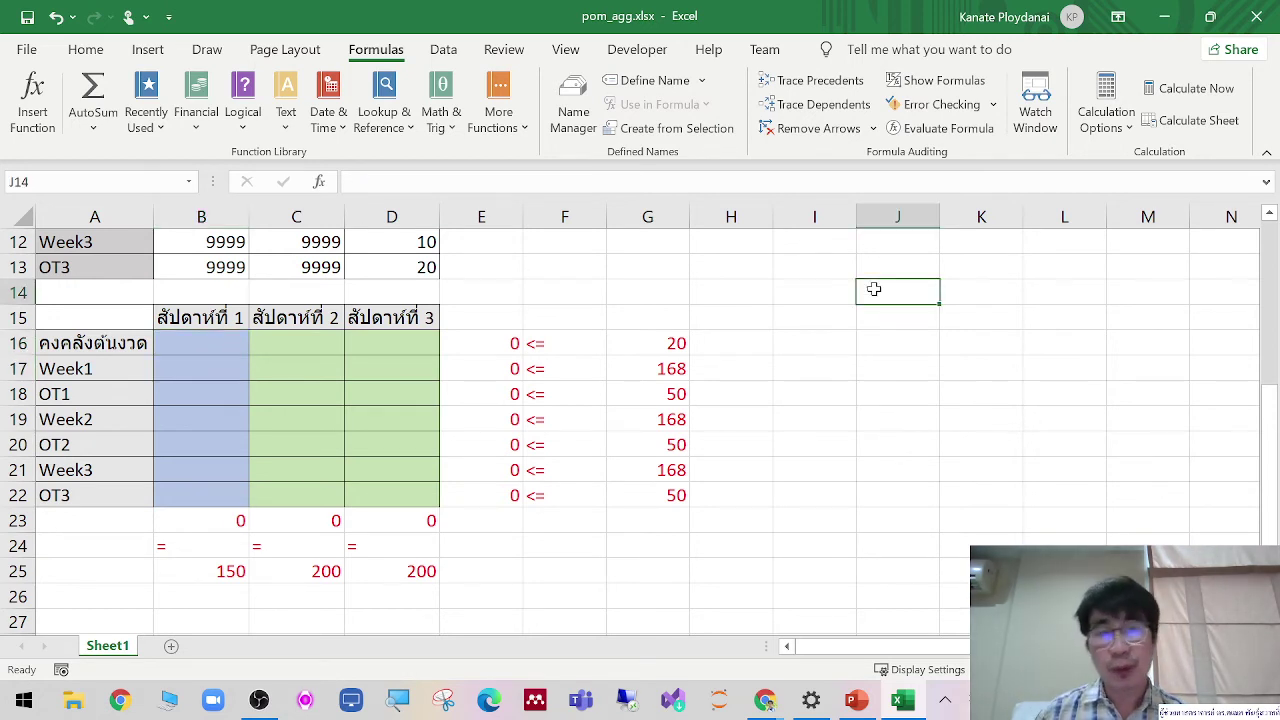
scroll(694, 357, "up", 2)
scroll(763, 383, "down", 1)
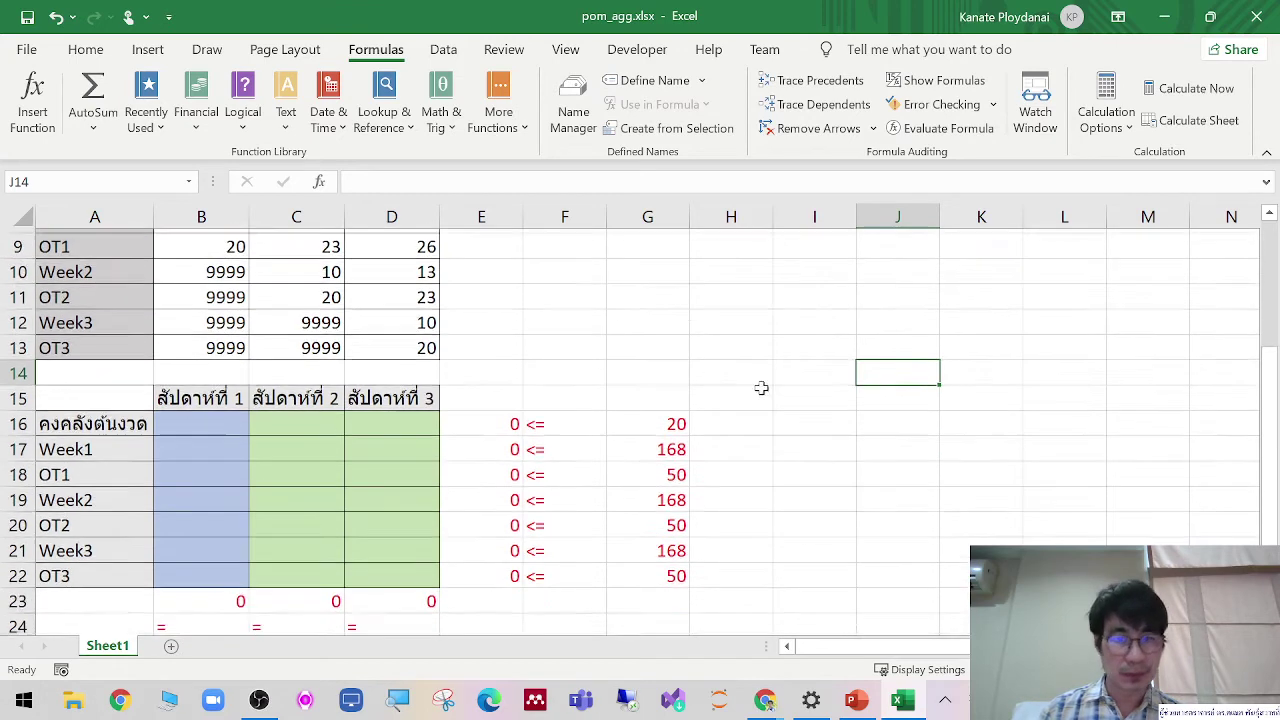
Step: Collapse the ribbon so that it shows only its tabs
left_click(1118, 16)
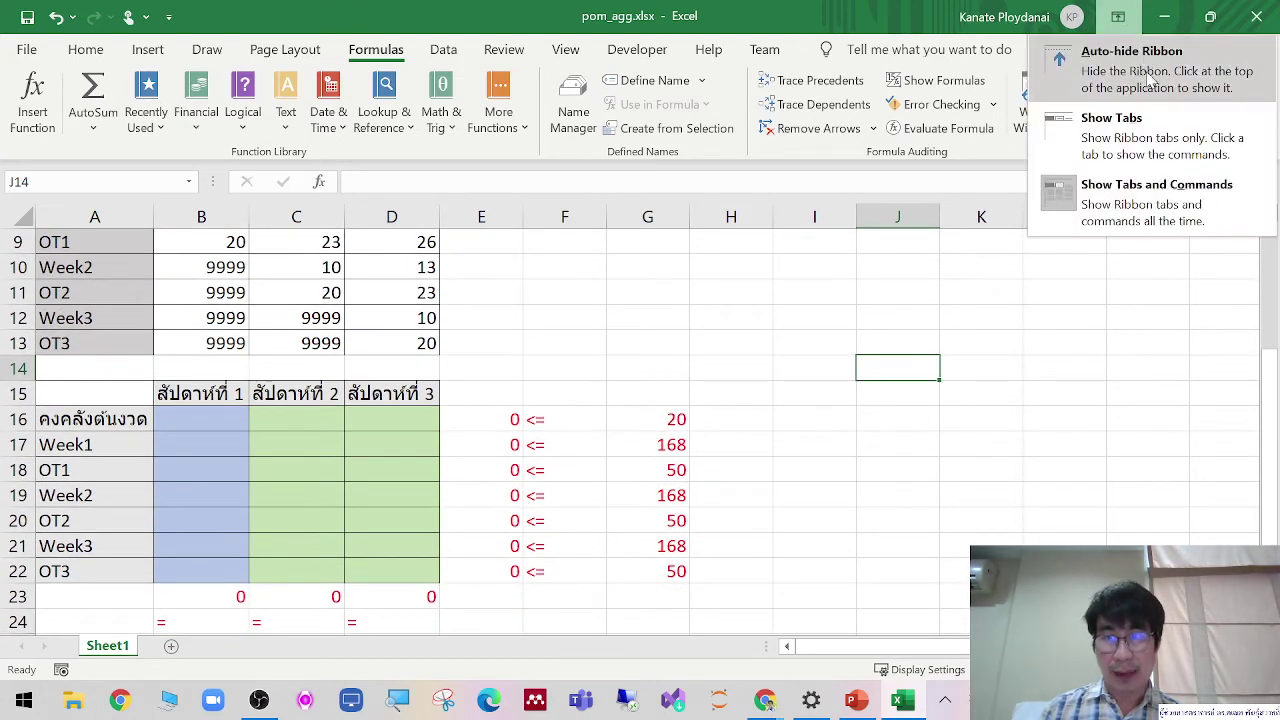
left_click(1128, 137)
scroll(1032, 320, "up", 2)
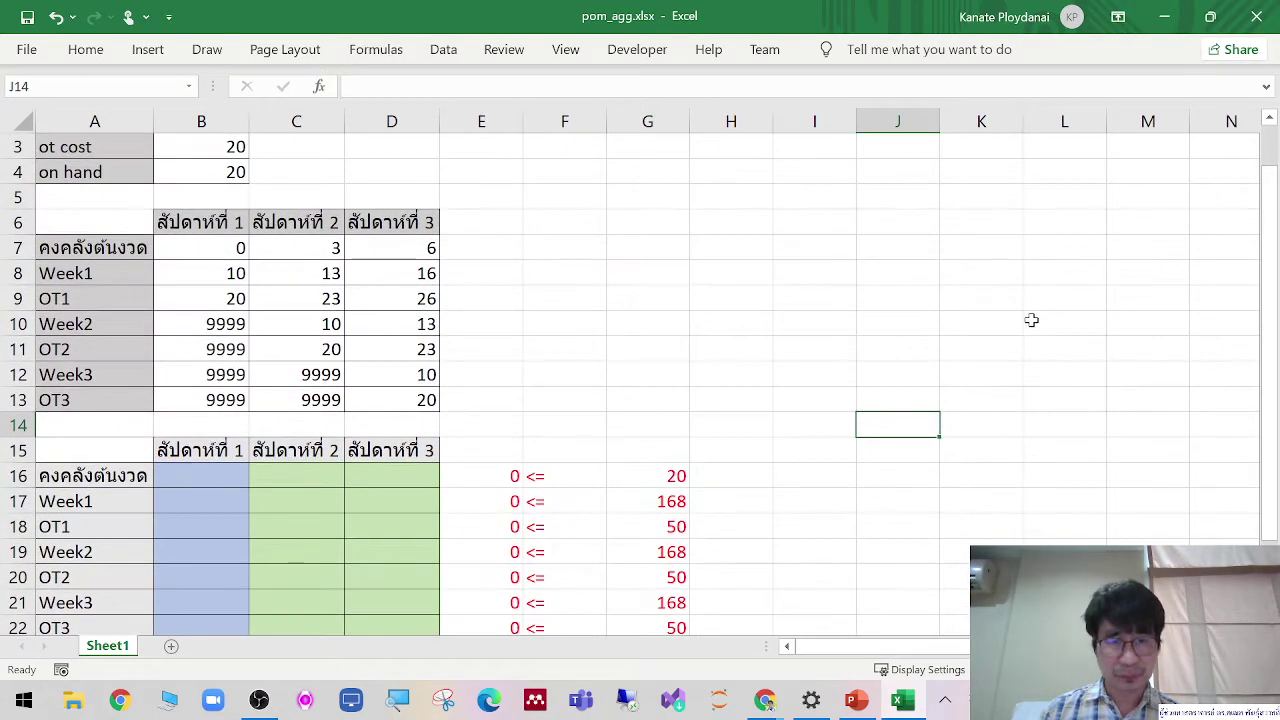
Step: Enter trial plan quantities in the allocation table: 20 in B16, 130 in B17 and 50 in C18
left_click(213, 475)
type("20")
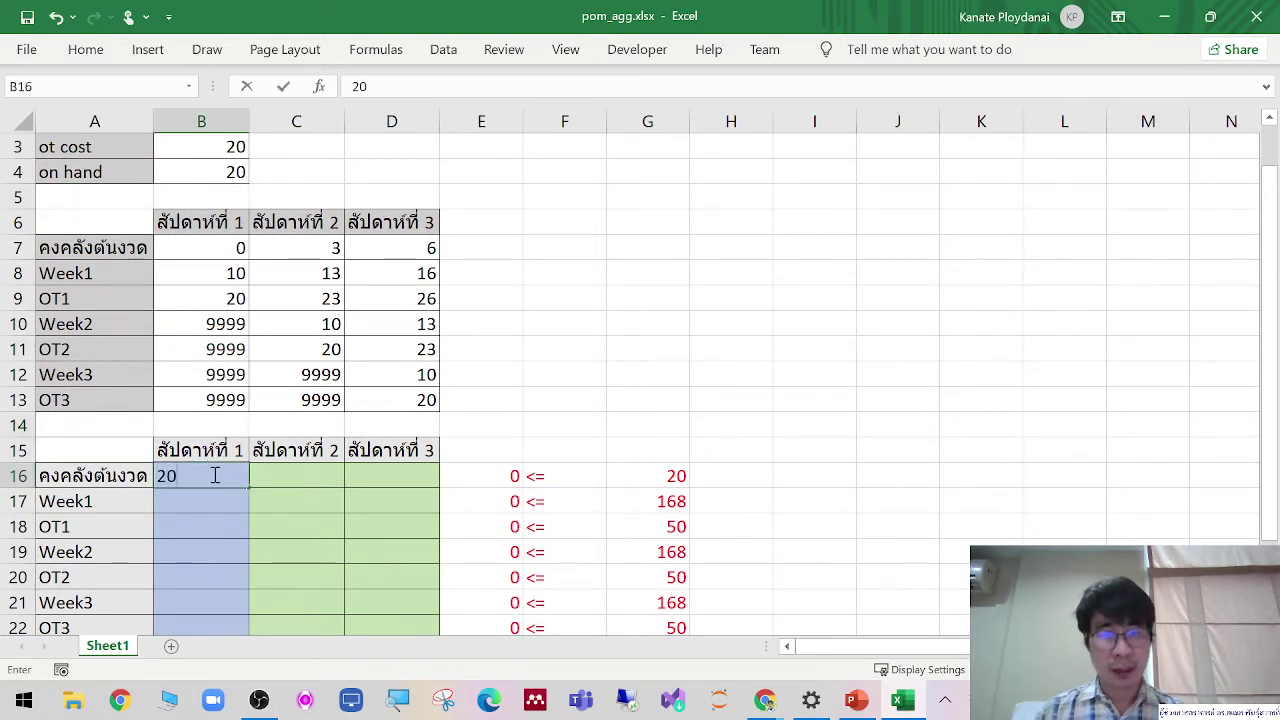
key("Return")
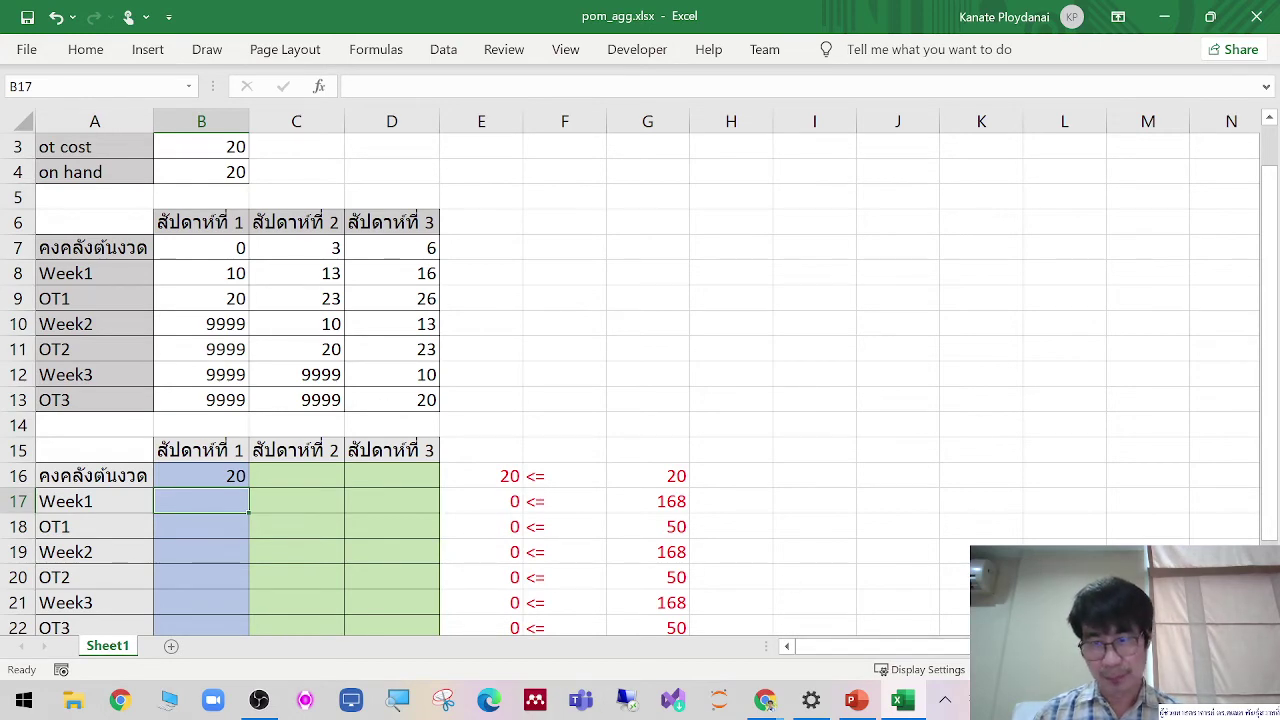
scroll(640, 372, "down", 2, "ctrl")
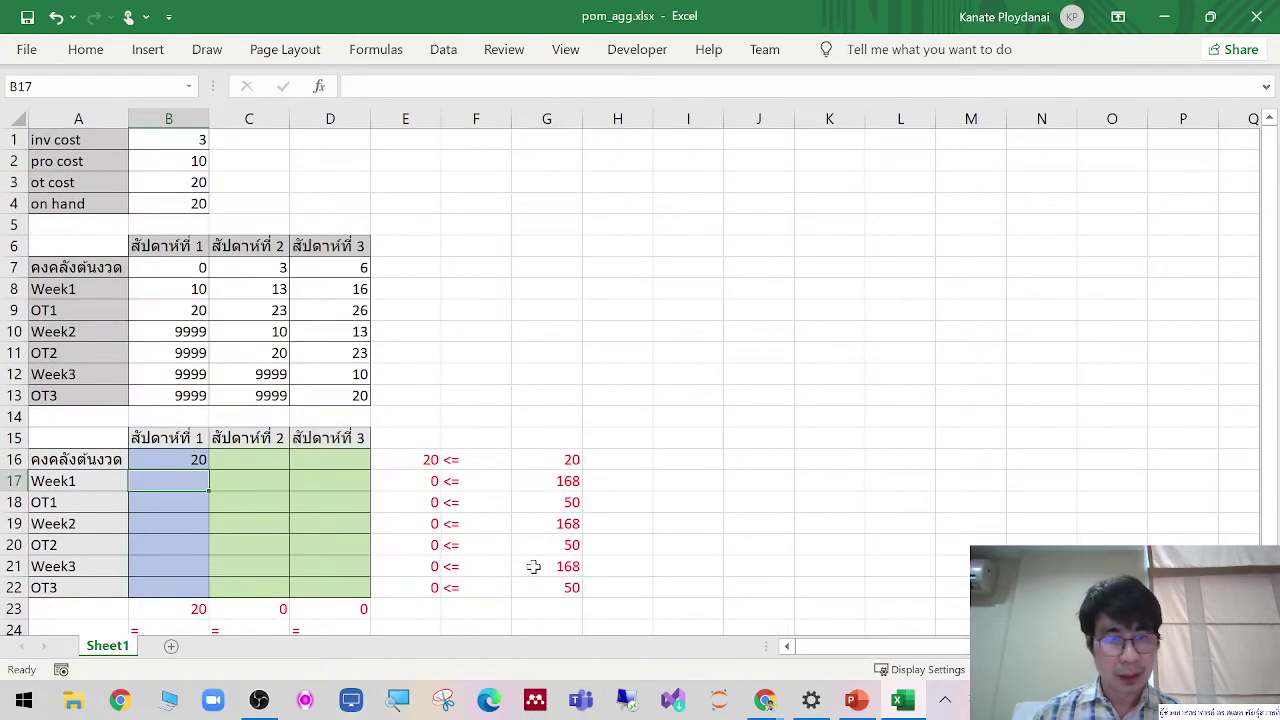
scroll(531, 563, "down", 1)
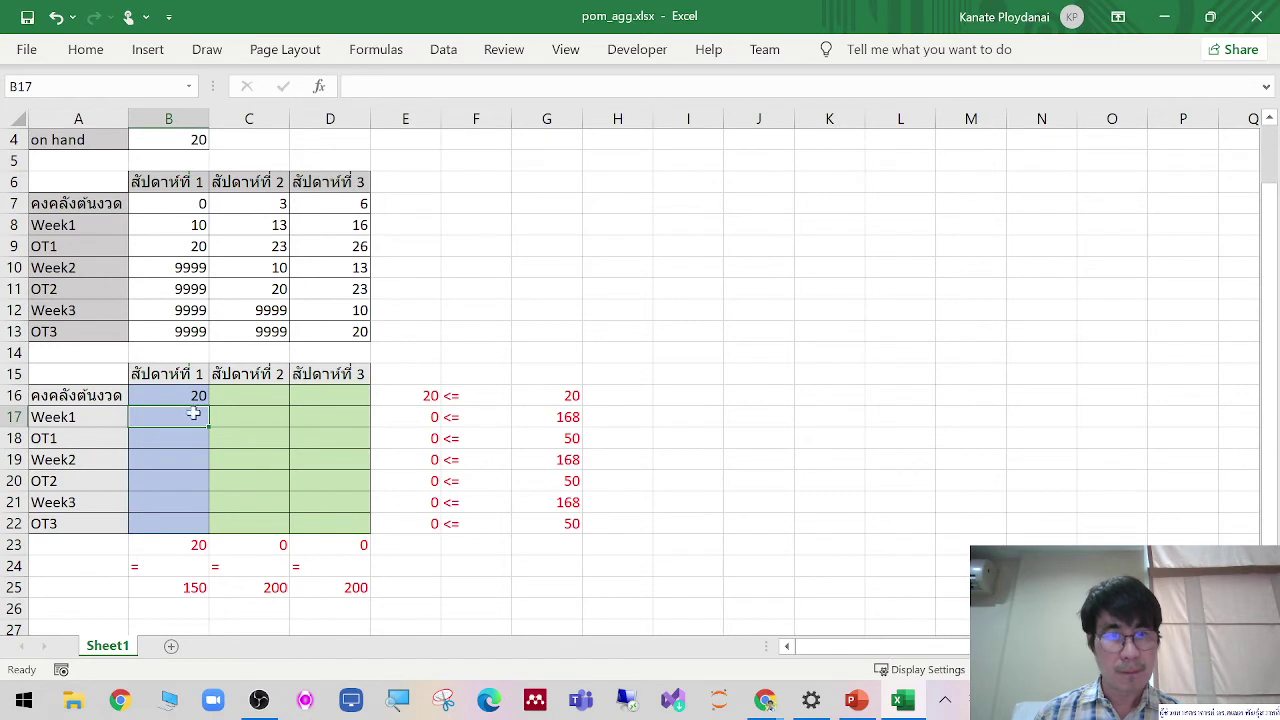
type("130")
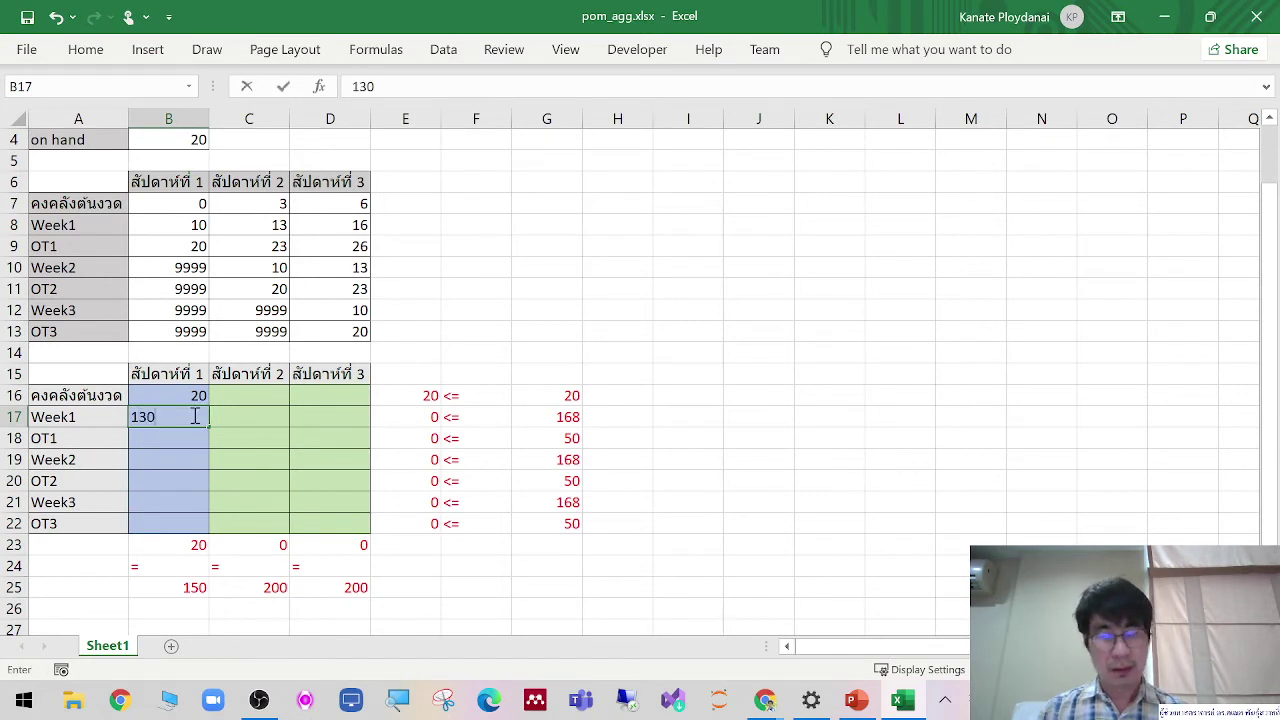
key("Return")
key("Right")
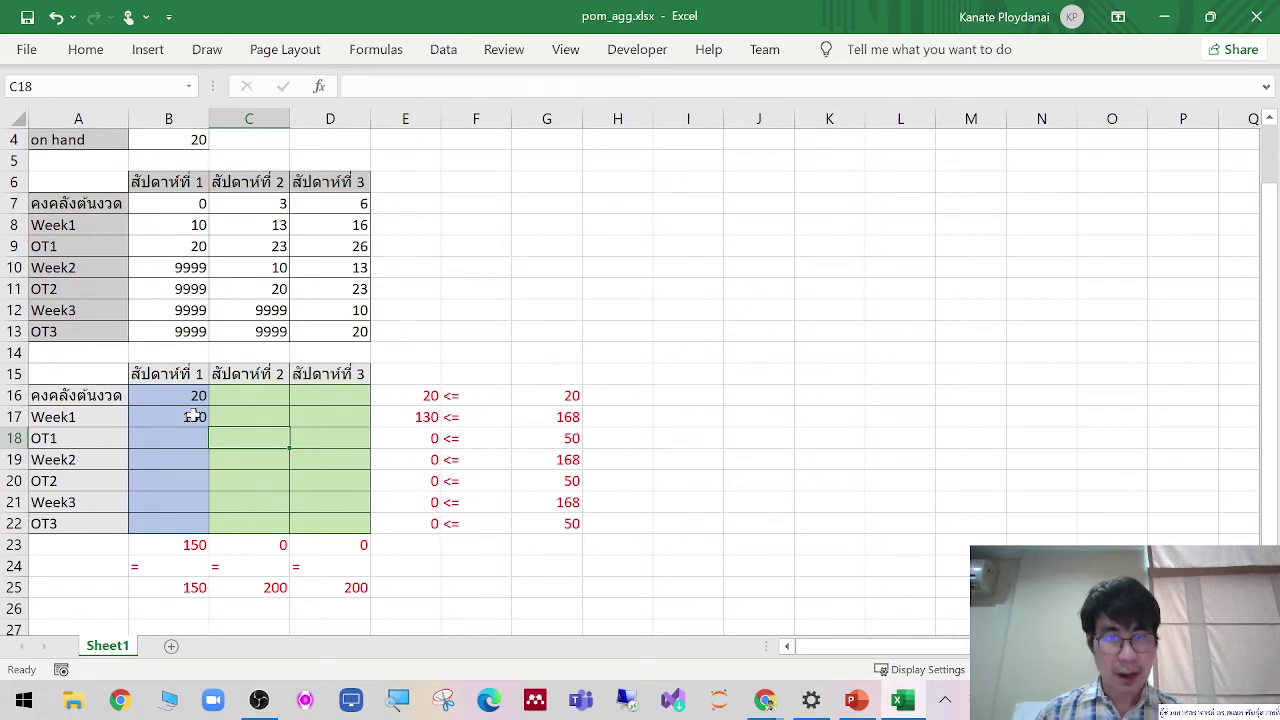
type("50")
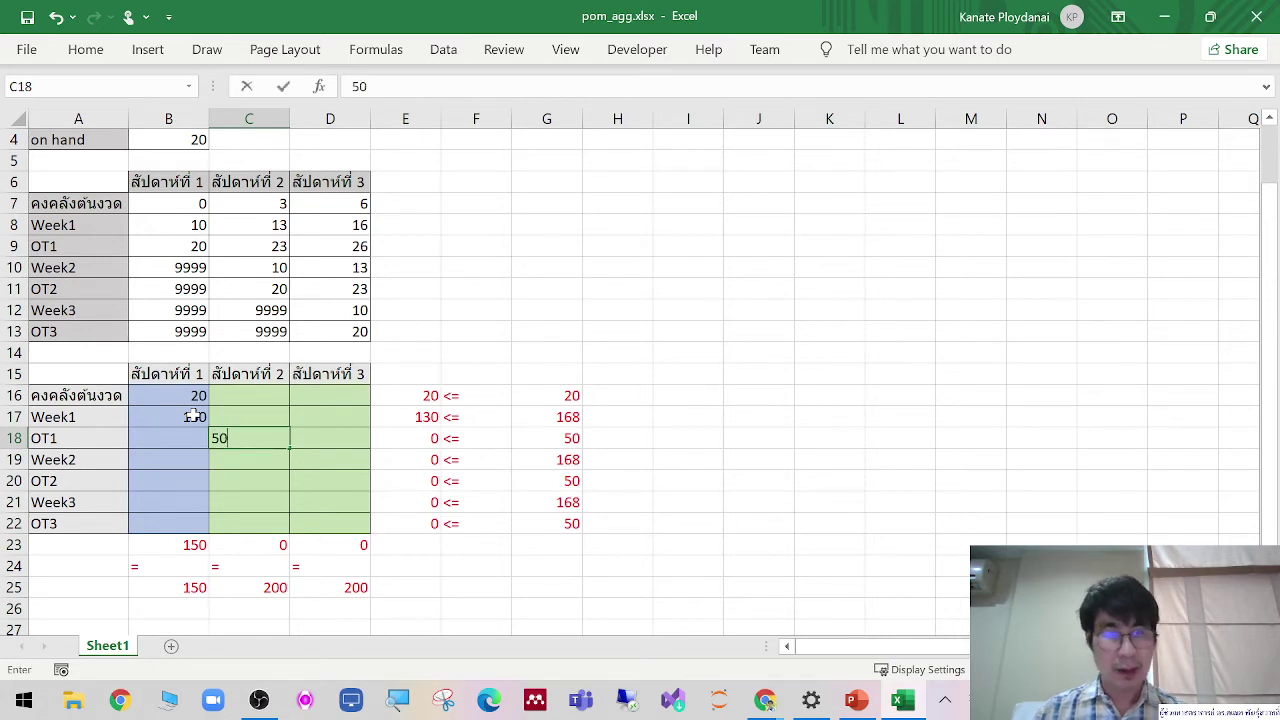
key("Return")
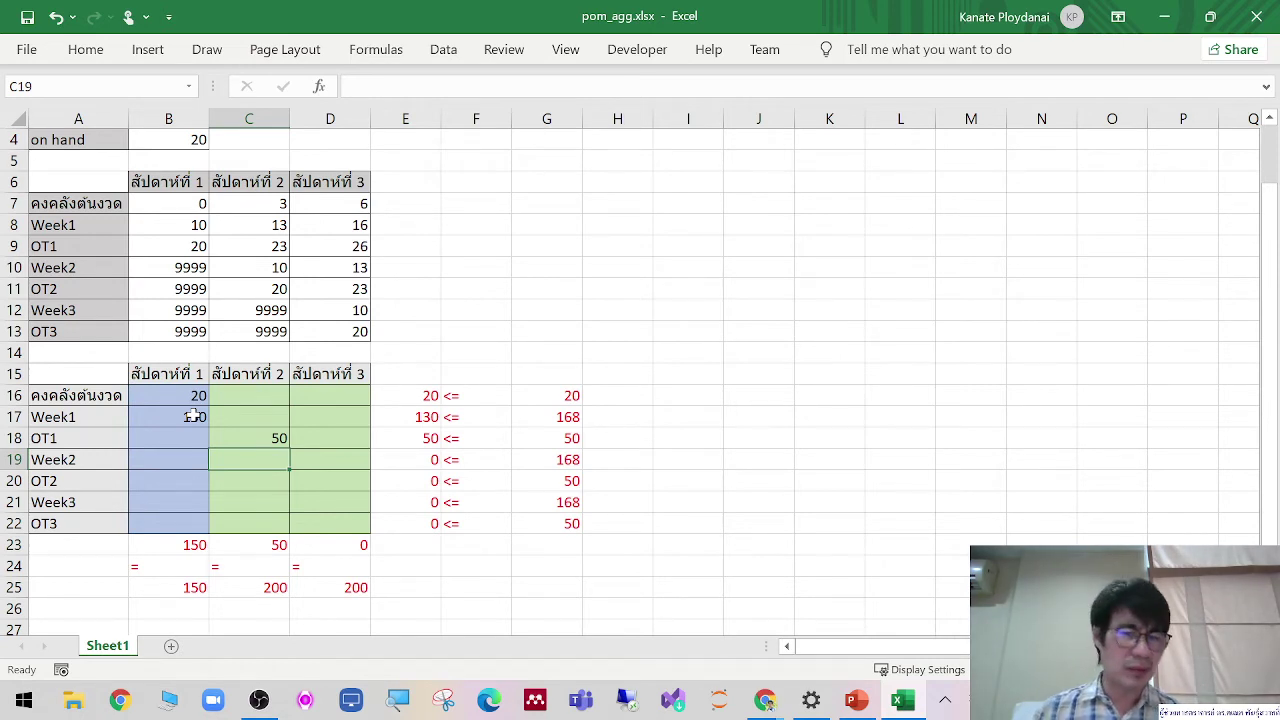
Step: Clear the trial quantities from B16:C18
left_click_drag(190, 394, 262, 438)
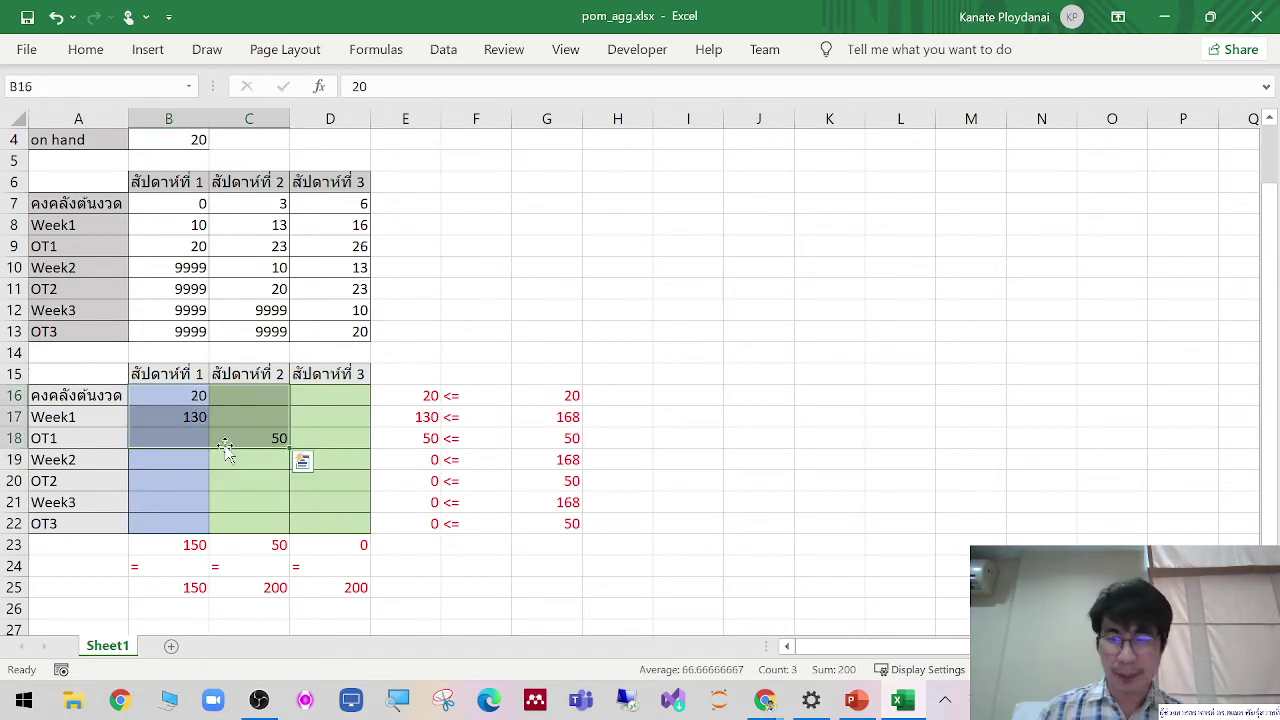
key("Delete")
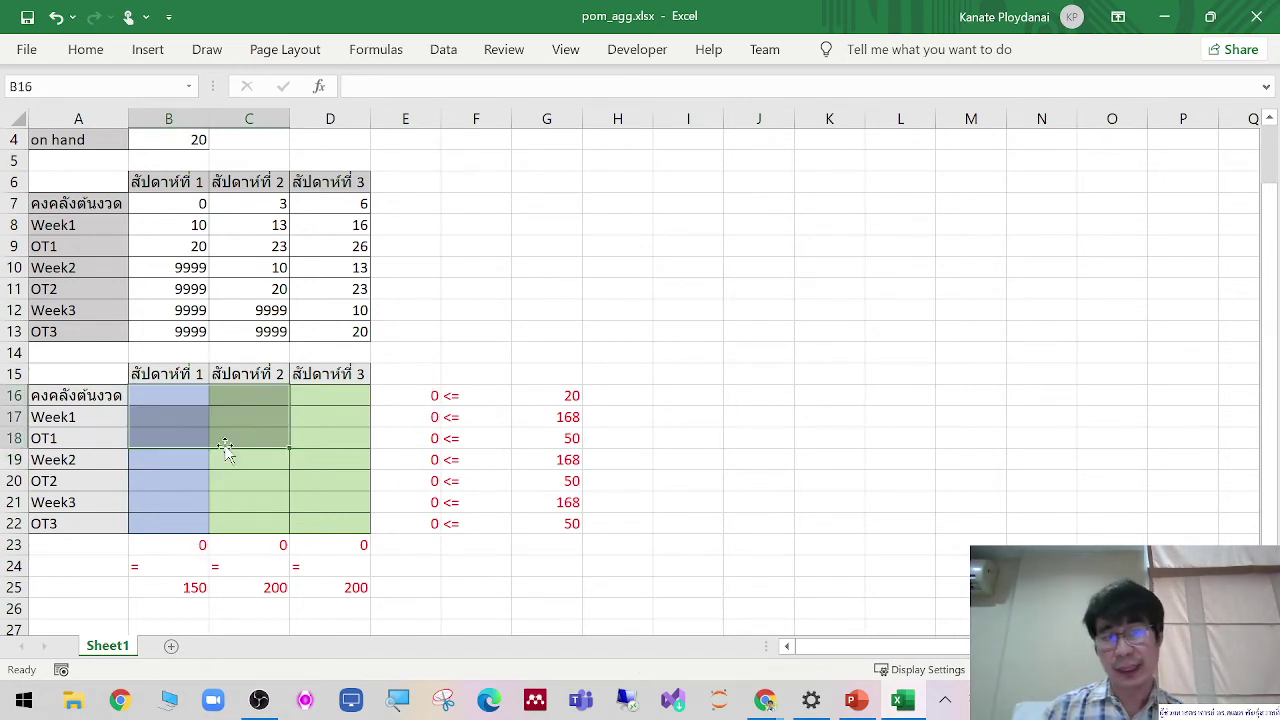
Step: Restore the ribbon so that it shows both tabs and commands
left_click(1119, 18)
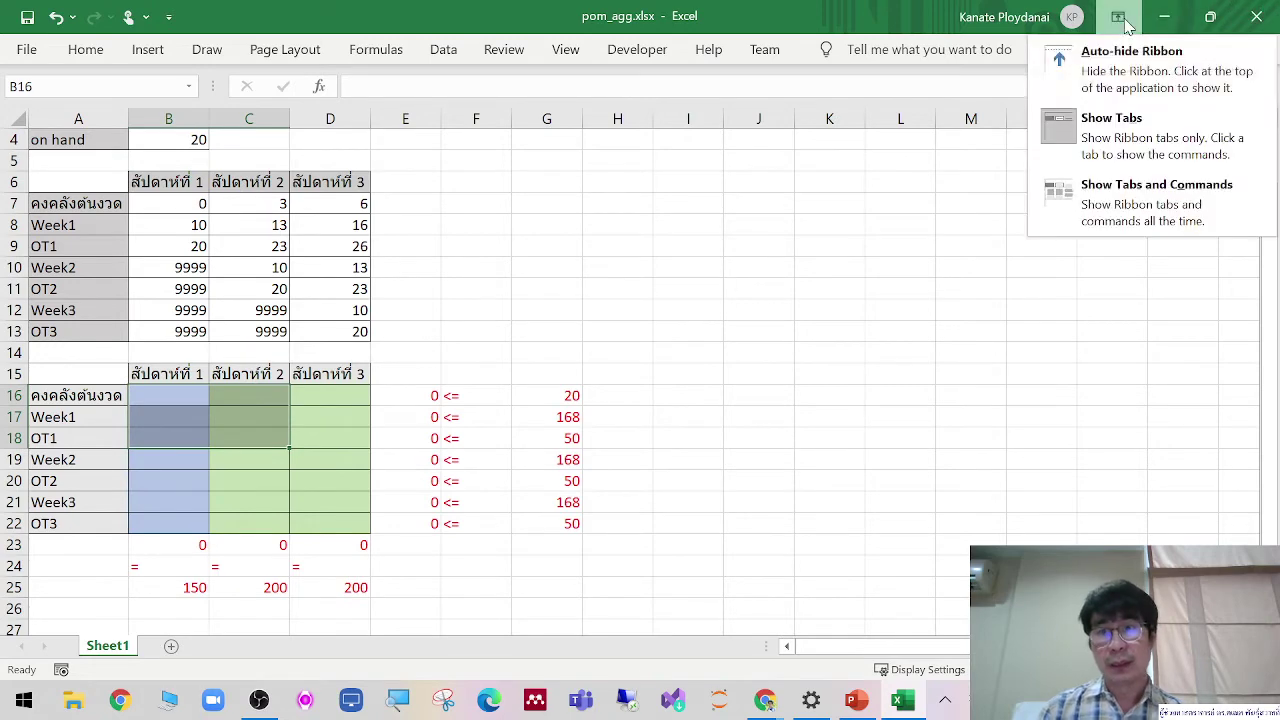
left_click(1151, 182)
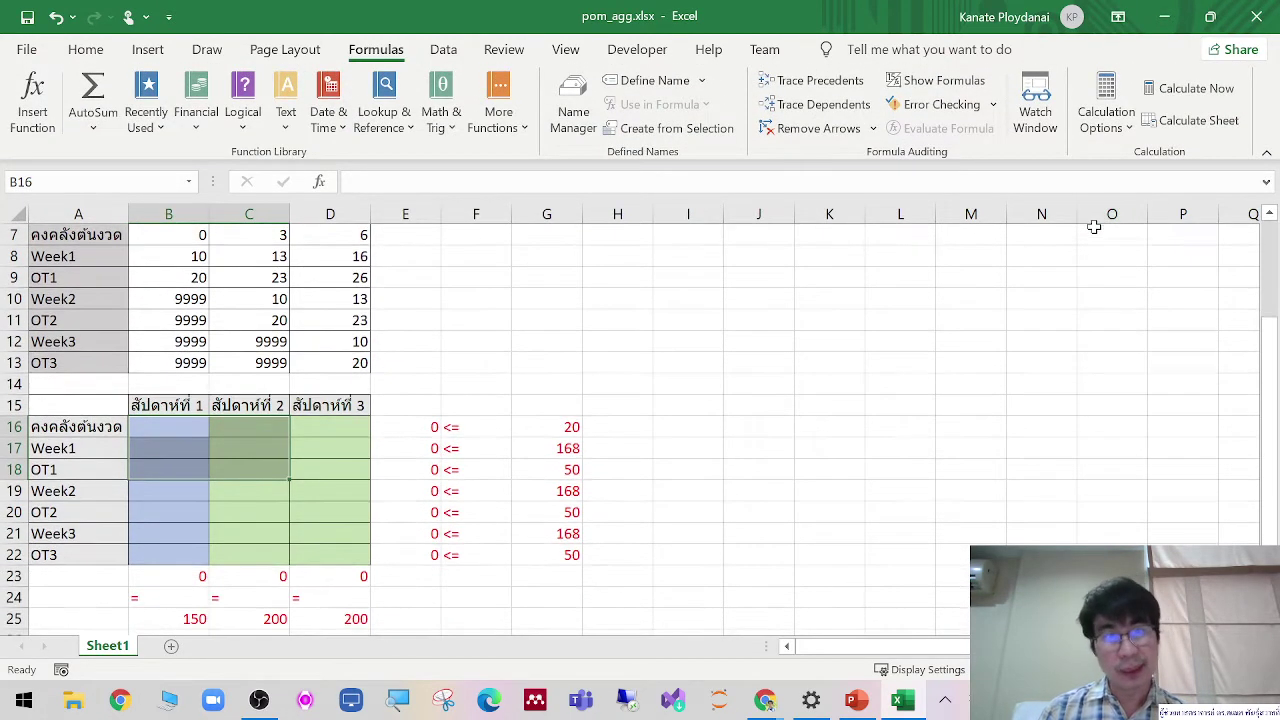
scroll(1094, 227, "up", 1)
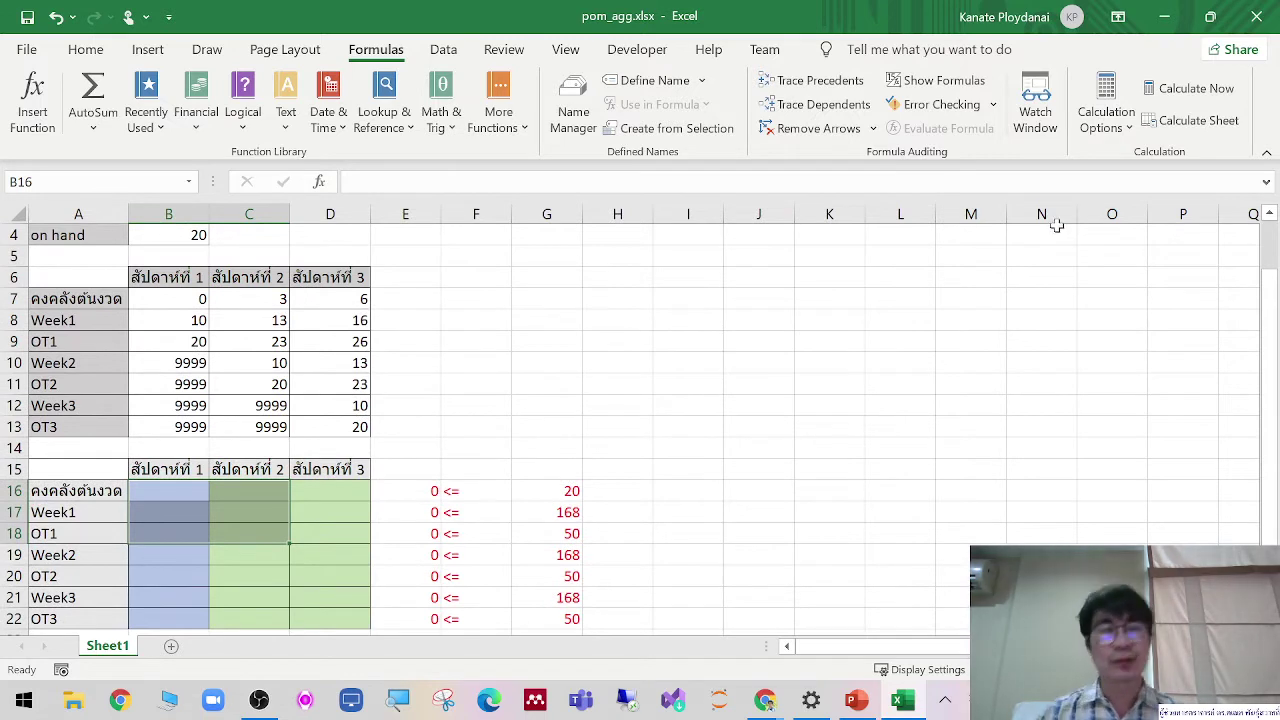
left_click_drag(947, 437, 946, 440)
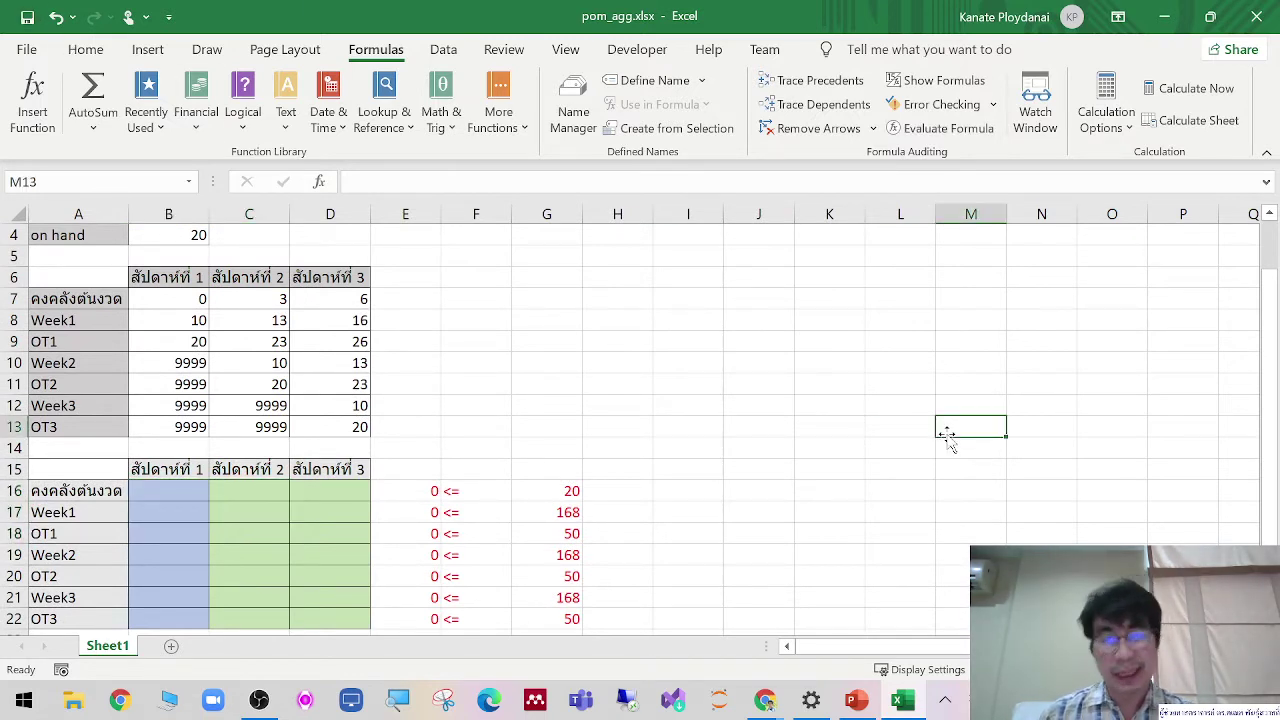
left_click(26, 49)
left_click(28, 60)
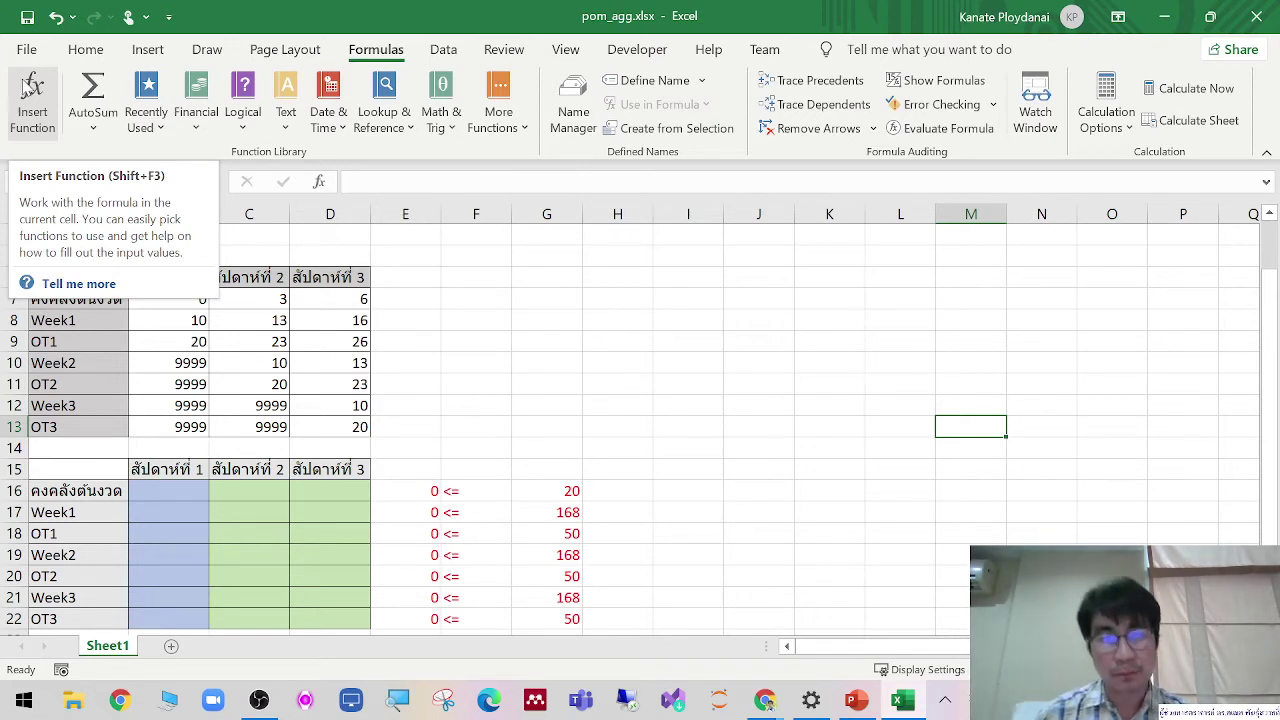
left_click(538, 298)
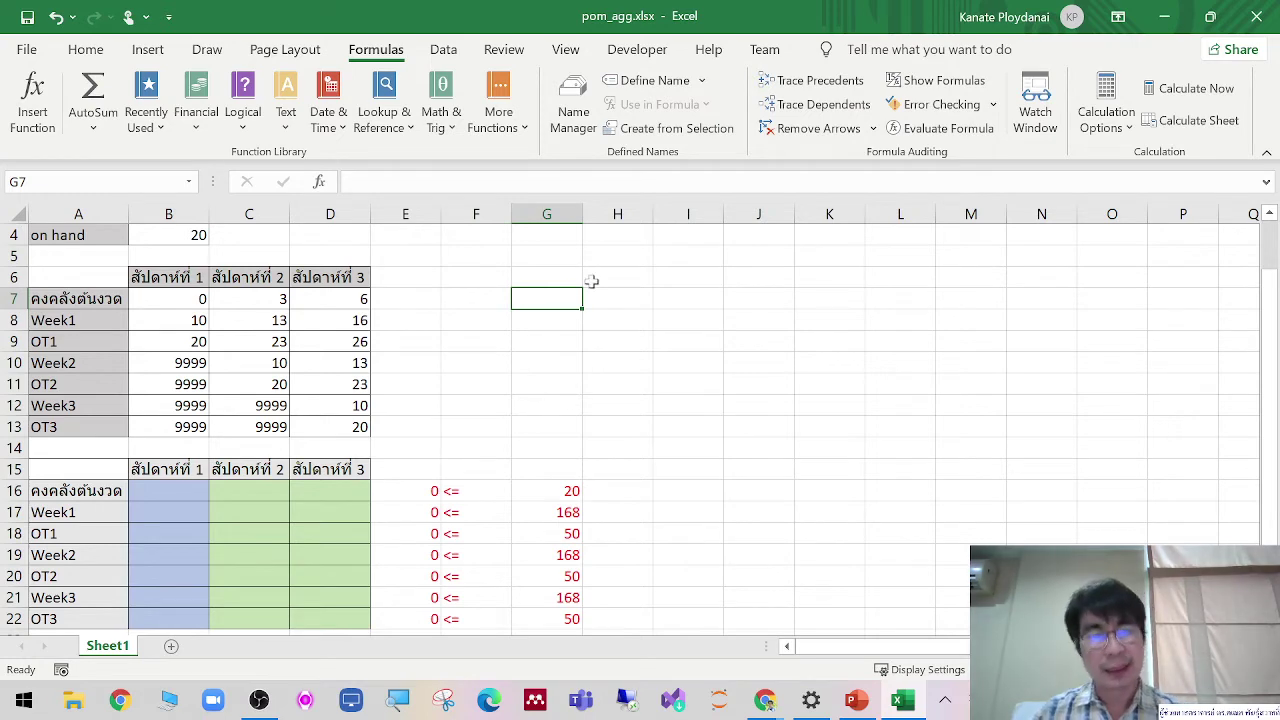
left_click(22, 51)
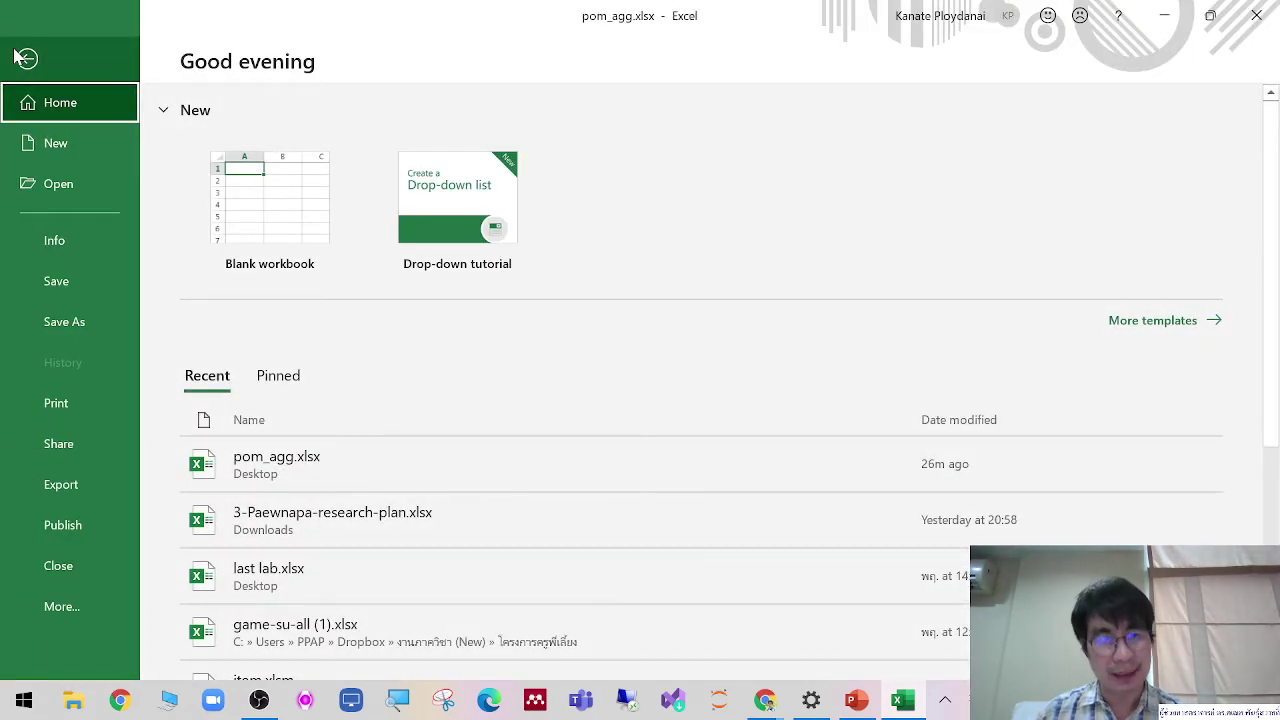
left_click(109, 606)
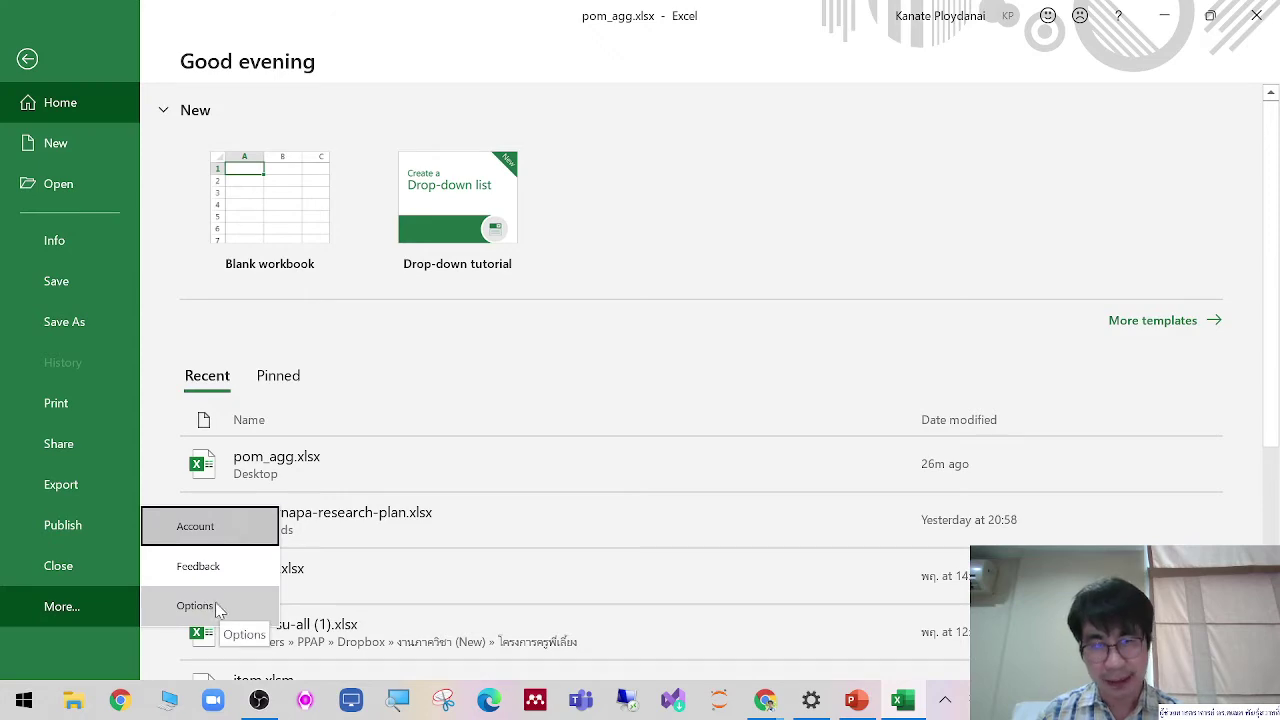
left_click(30, 58)
left_click(830, 365)
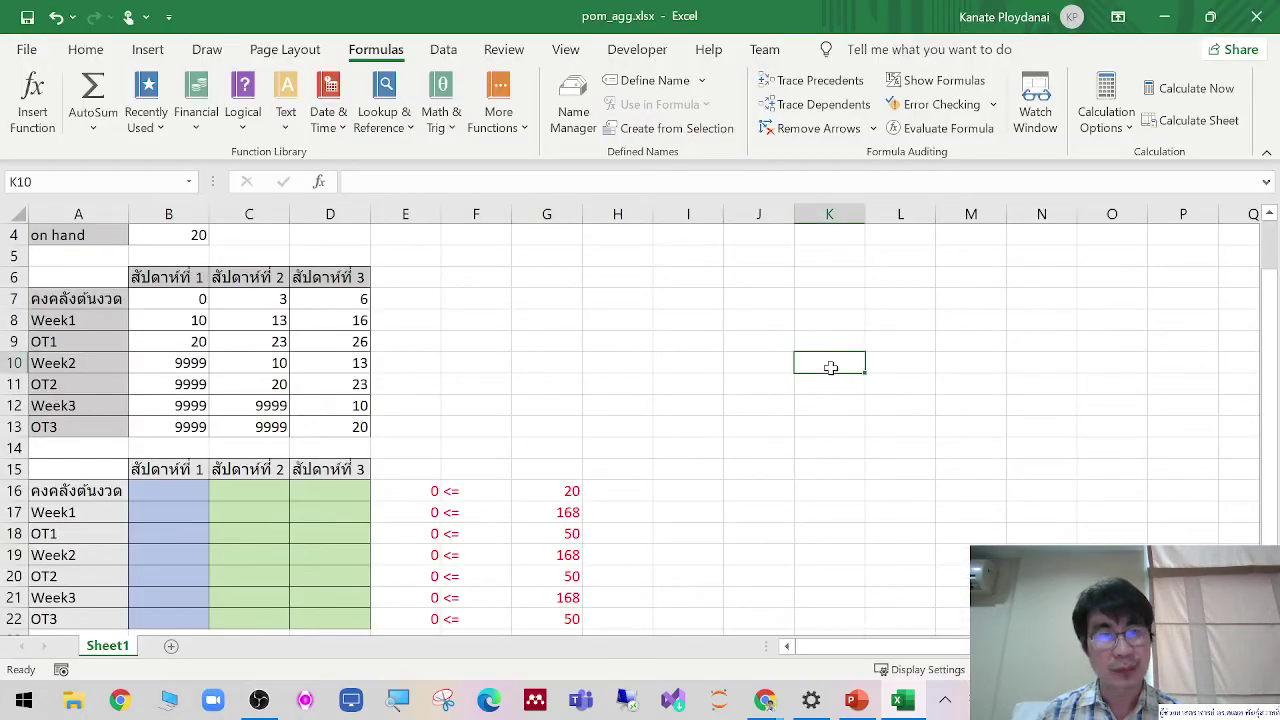
Step: Capture a screen snip of the File view with the Options entry showing
left_click(27, 50)
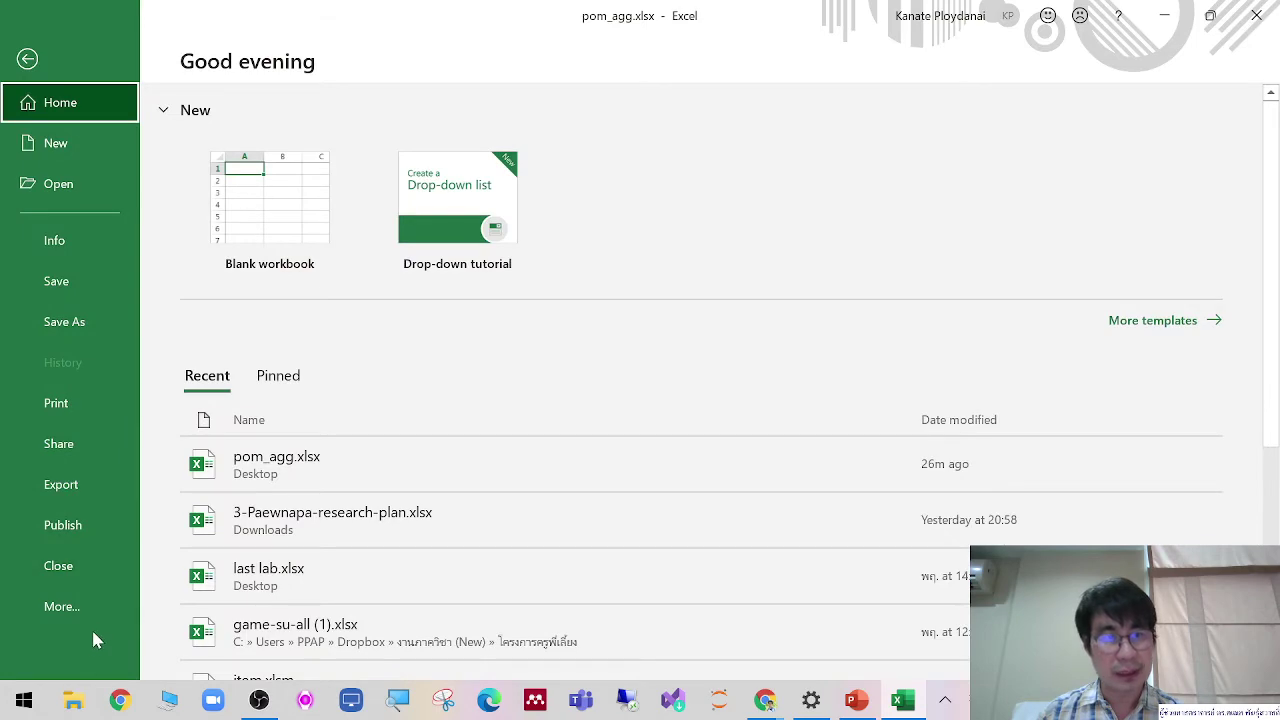
left_click(100, 610)
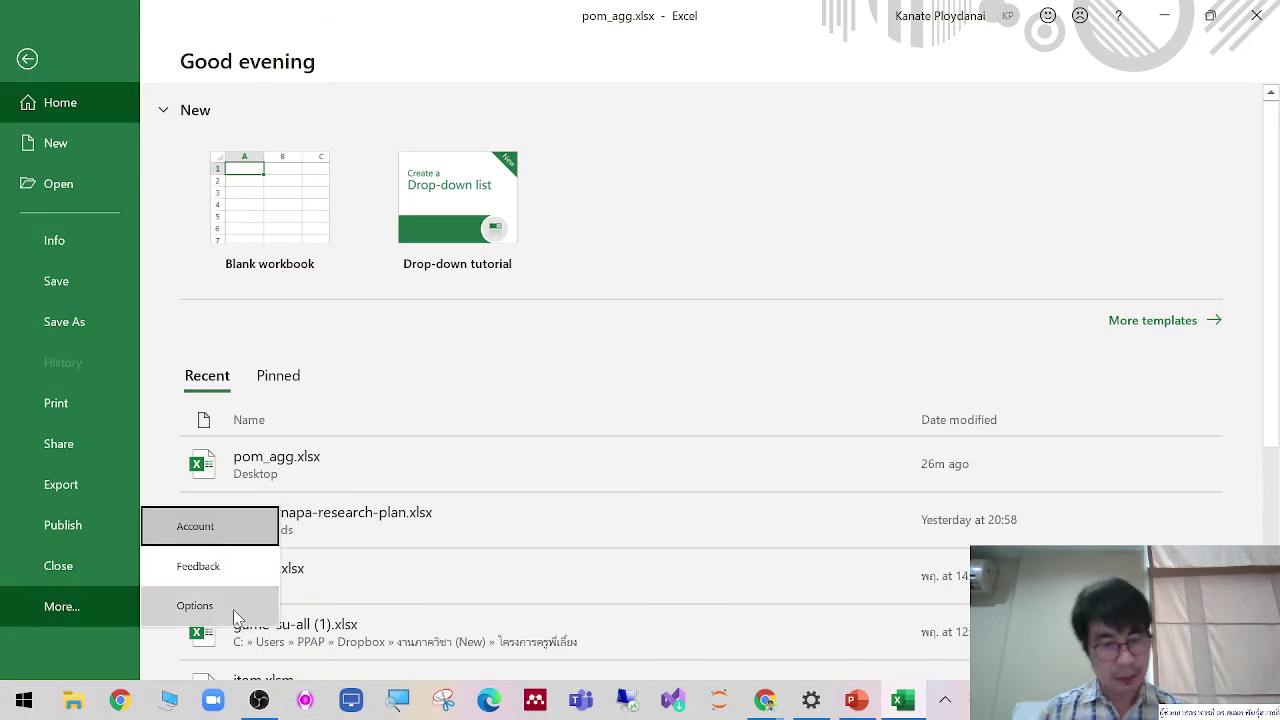
key("super+shift+s")
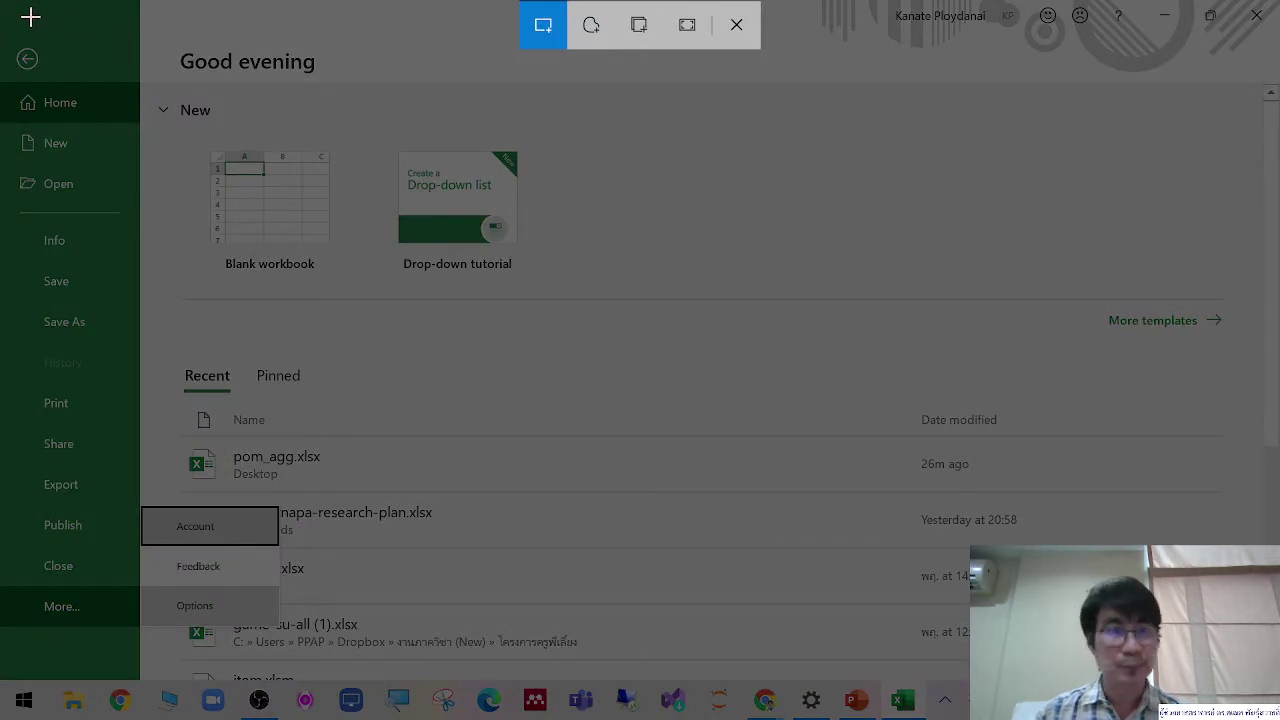
left_click_drag(10, 2, 617, 678)
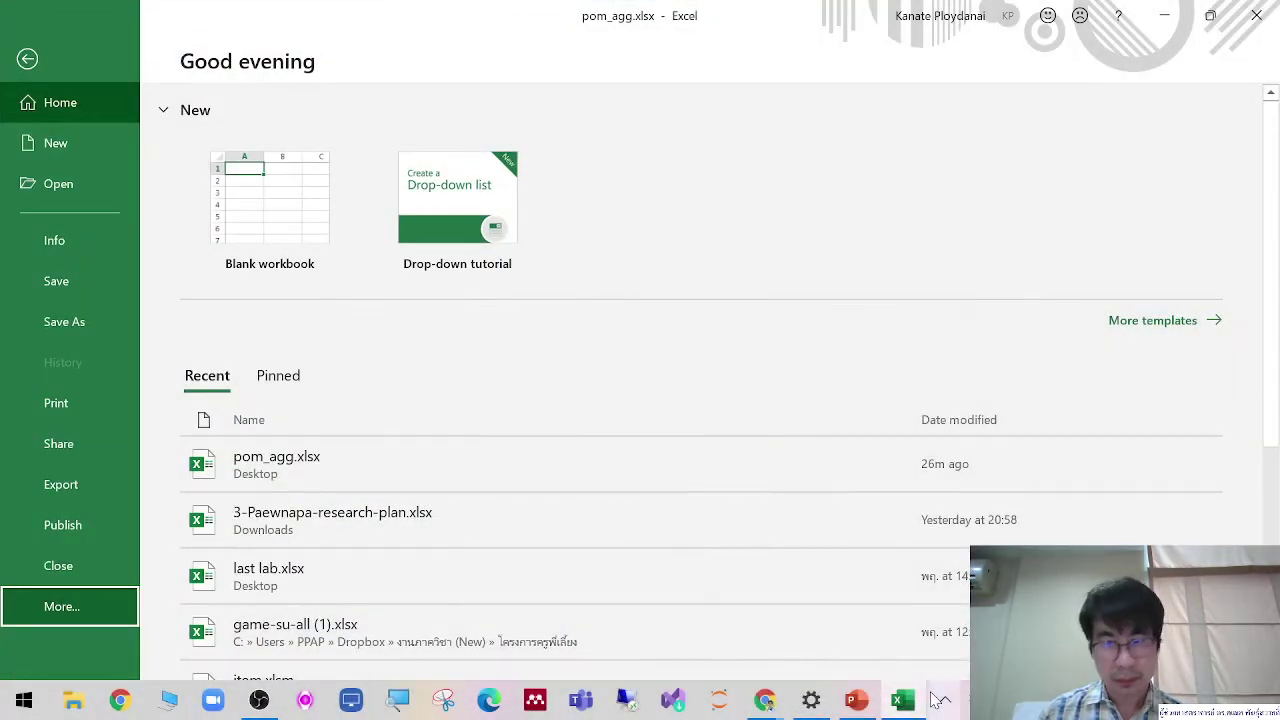
Step: Switch to PowerPoint and insert a blank slide after slide 60, the production cost table
left_click(855, 700)
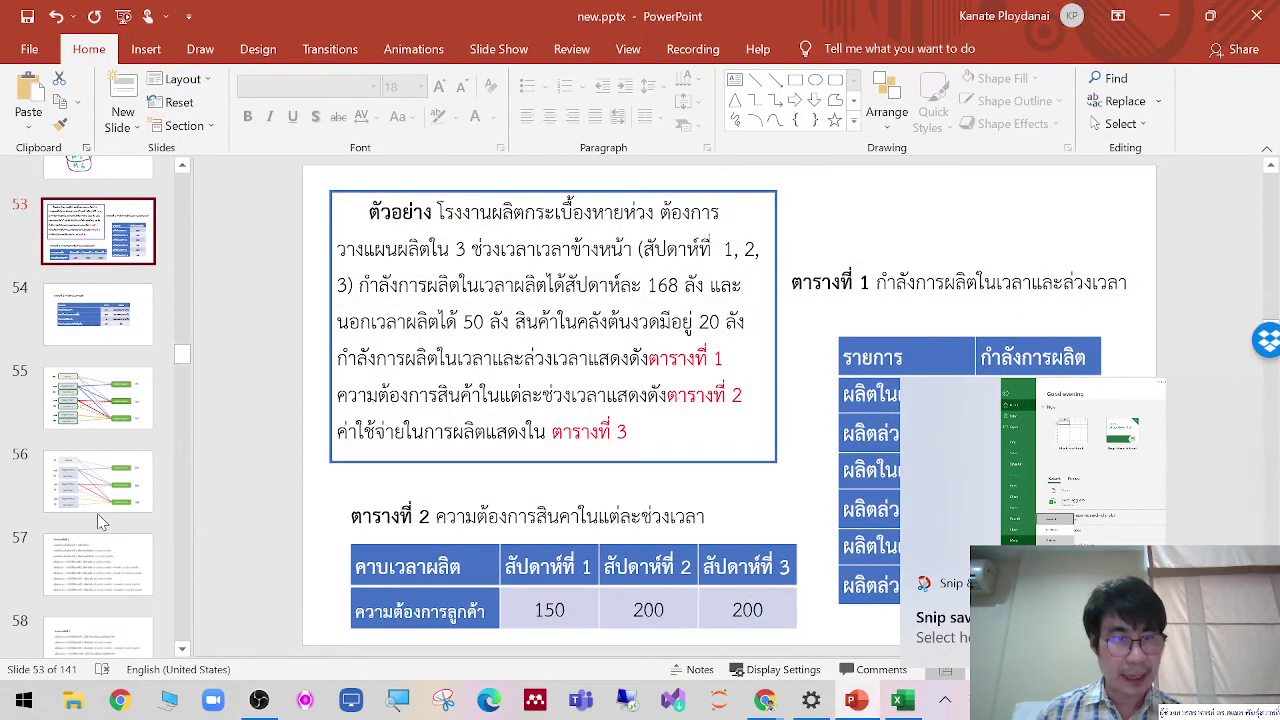
scroll(77, 310, "up", 1)
left_click(124, 205)
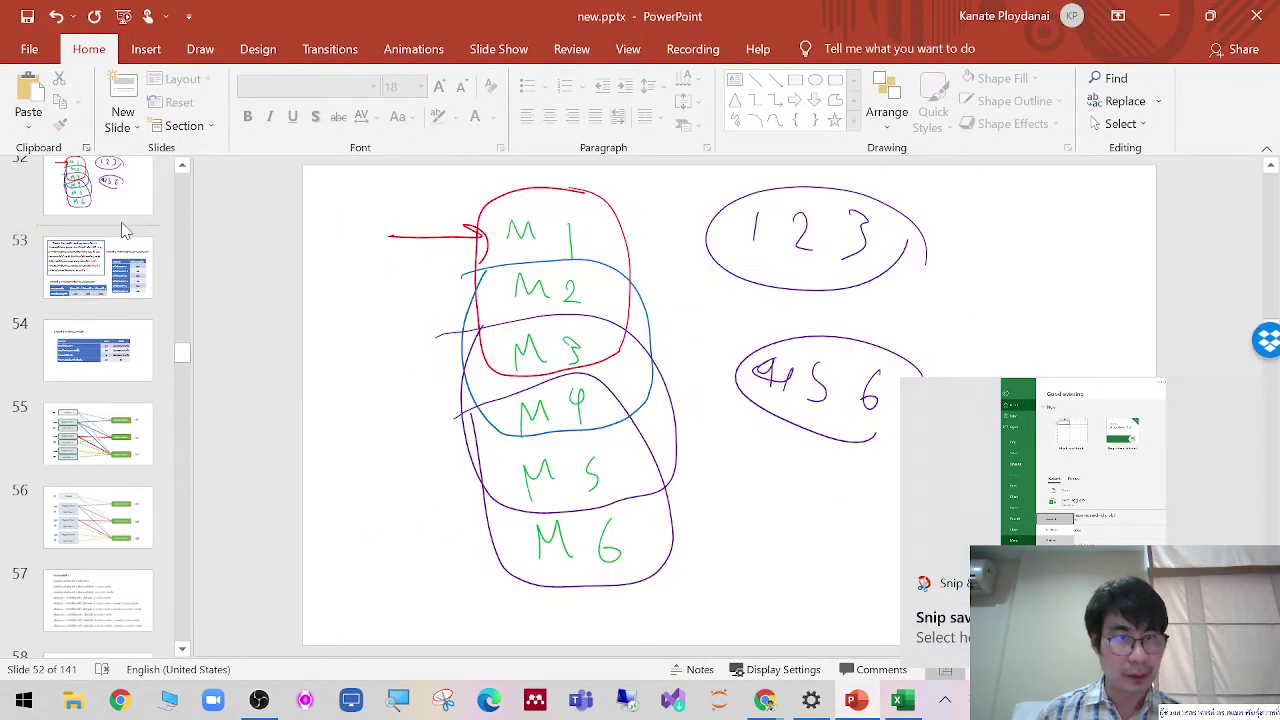
scroll(131, 507, "down", 6)
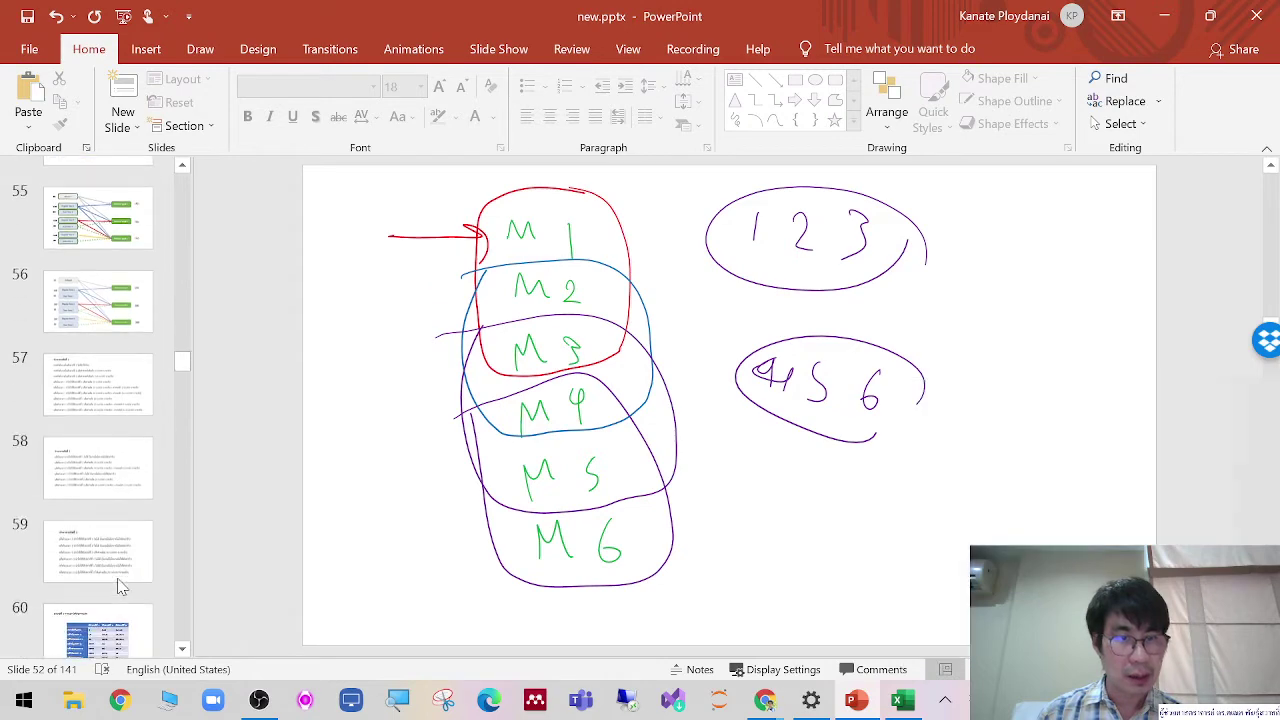
left_click(125, 488)
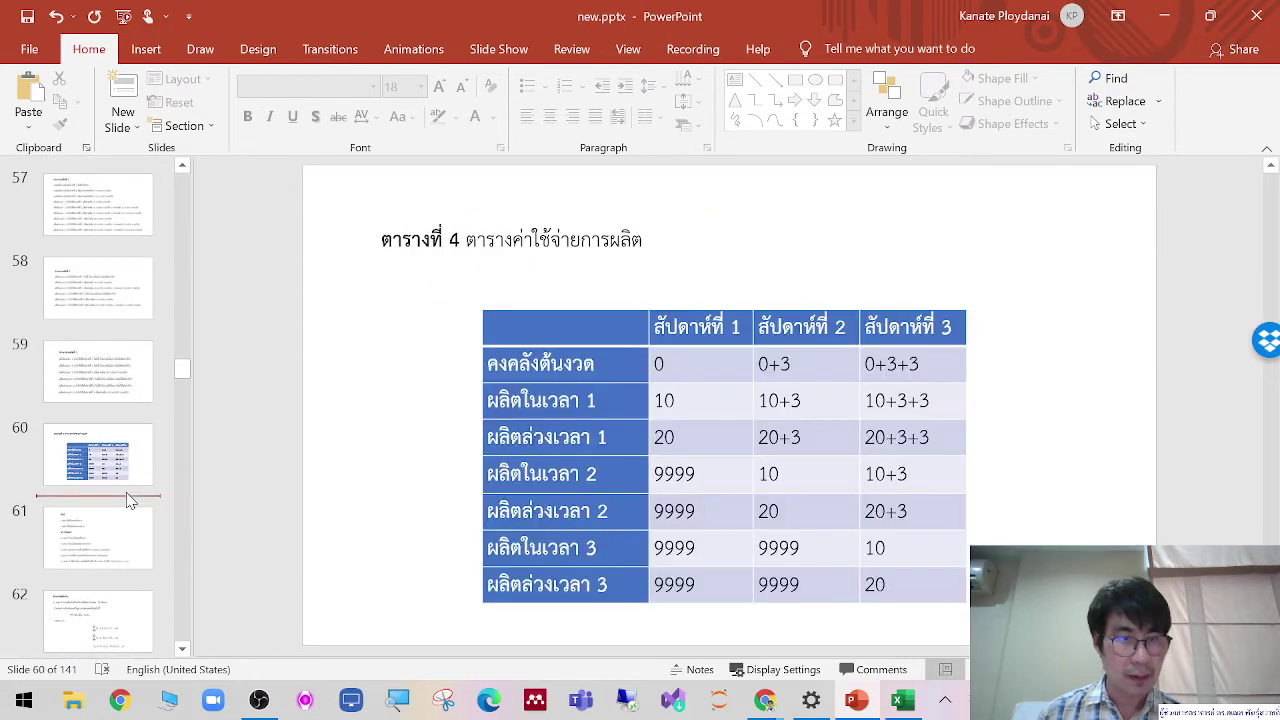
left_click(124, 92)
Step: Paste the captured screenshot onto the new slide 61 and reposition it
right_click(608, 306)
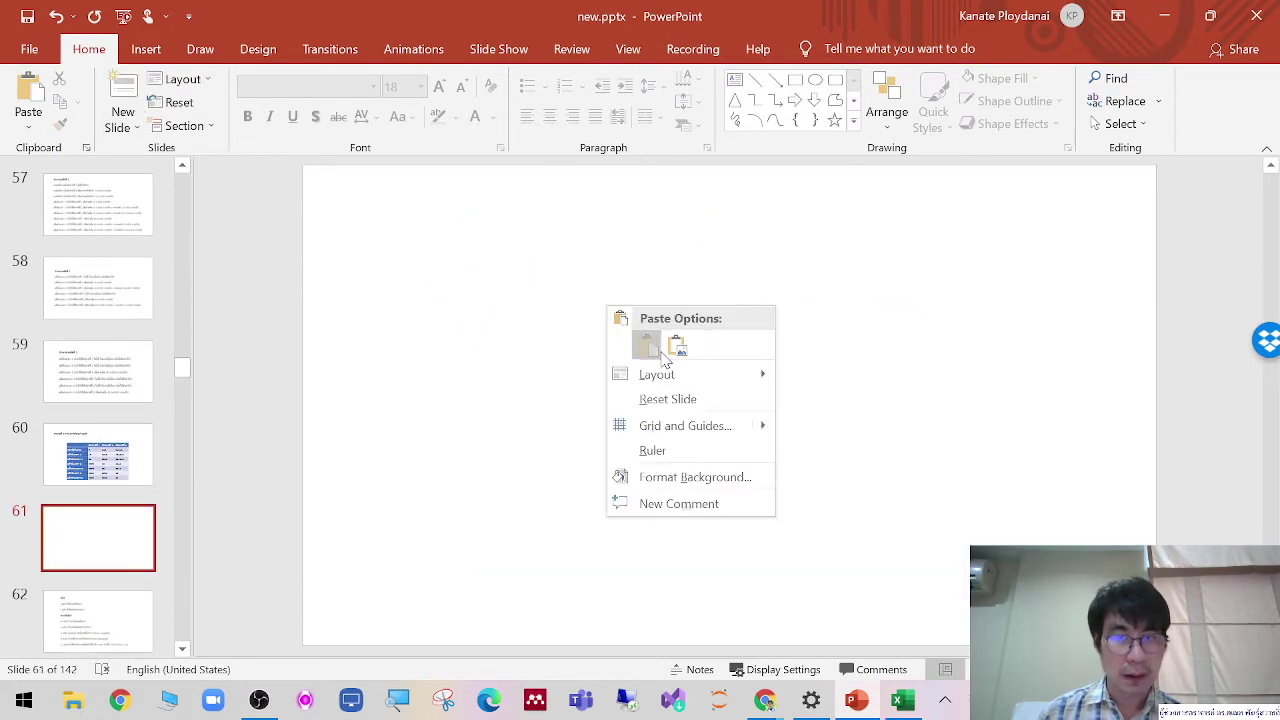
left_click(651, 348)
left_click_drag(570, 394, 502, 382)
Step: Switch back to Excel and open the Add-ins page of Excel Options
left_click(903, 700)
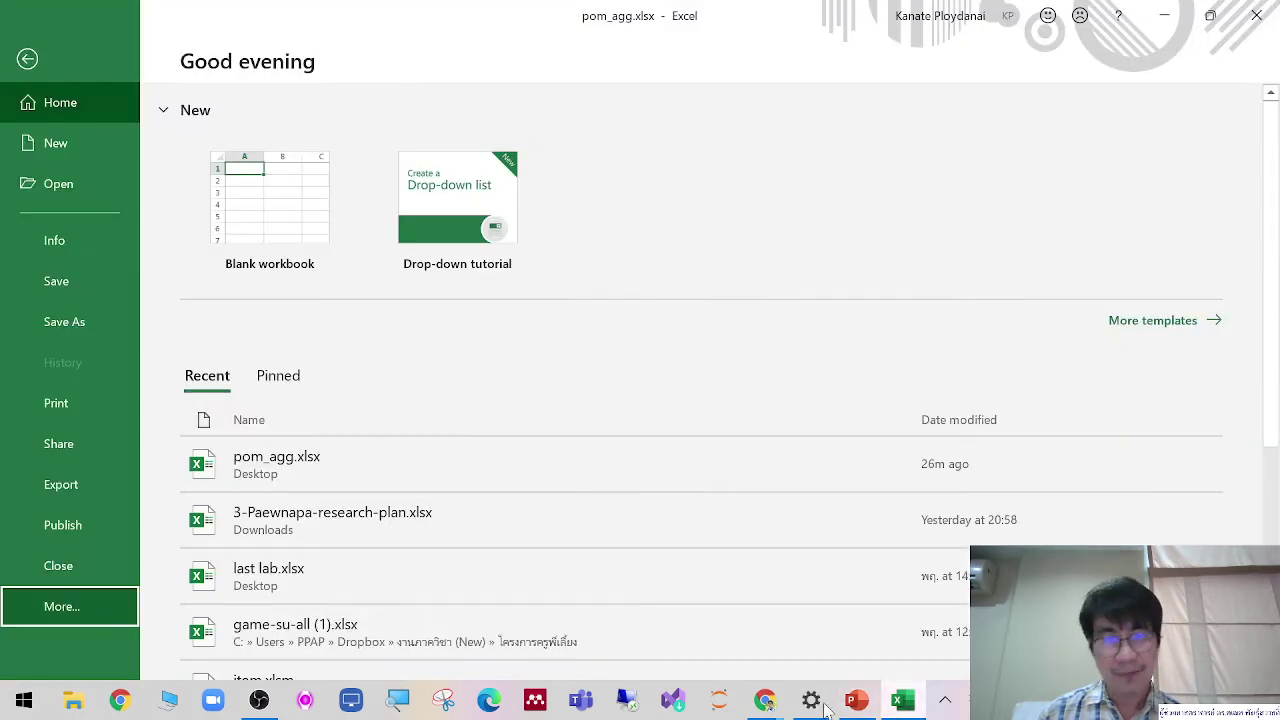
left_click(99, 608)
left_click(190, 605)
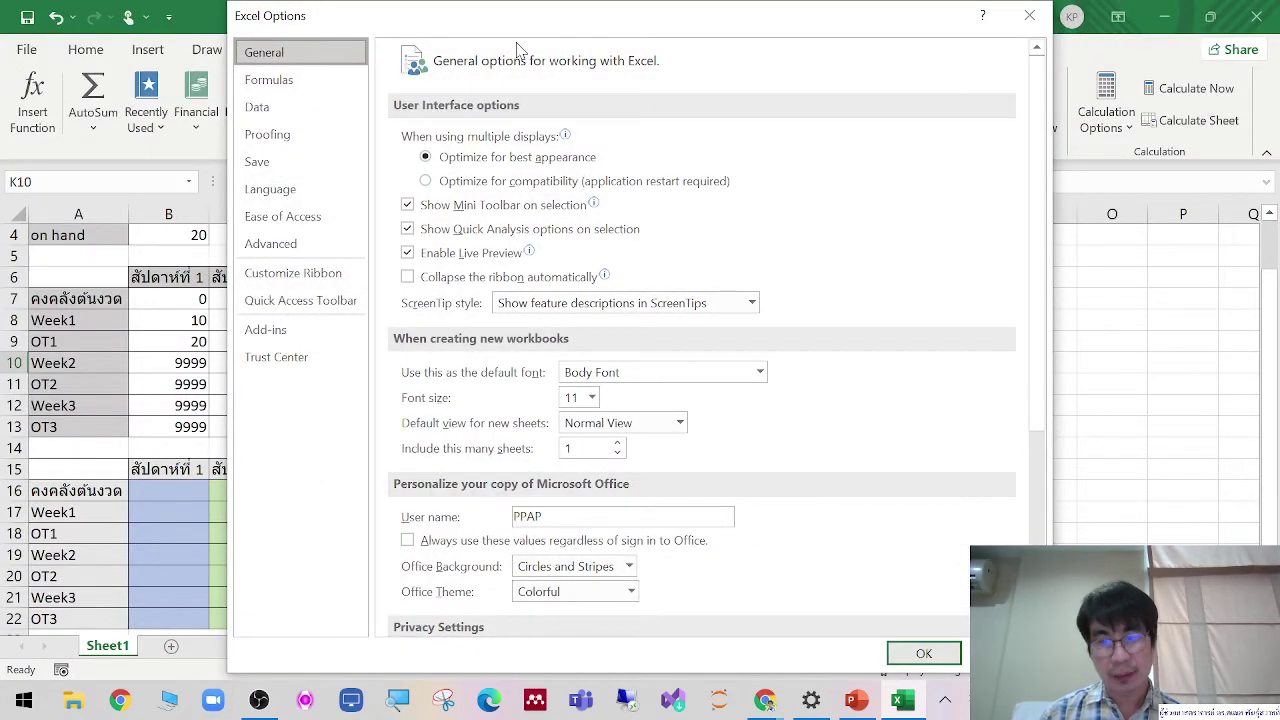
left_click(280, 335)
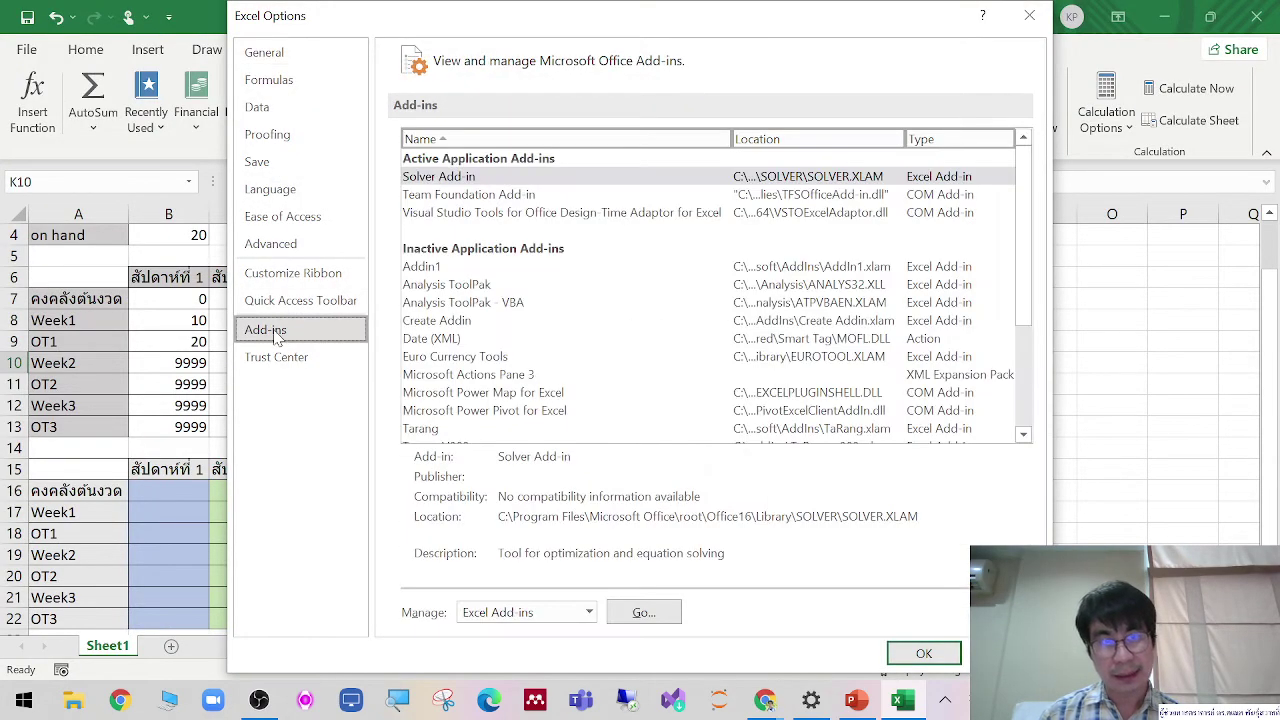
left_click(673, 618)
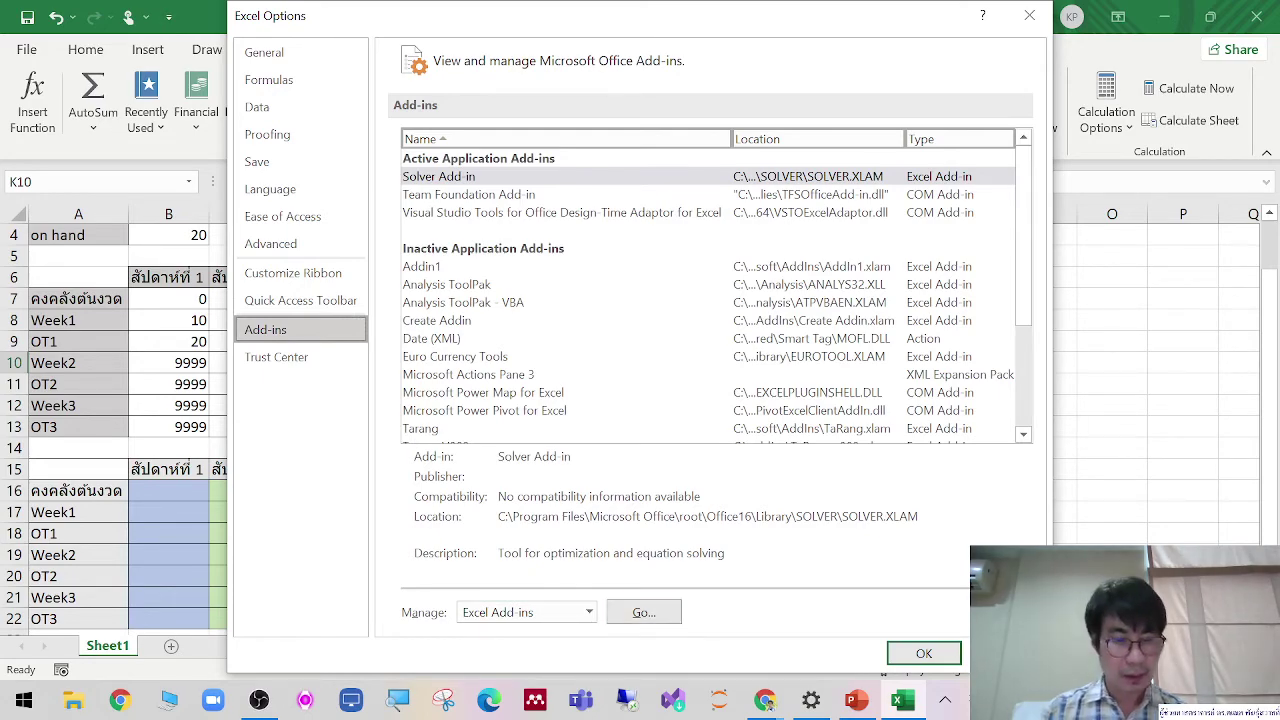
Step: Capture a screen snip of Excel Options' Add-ins page and paste it onto slide 61 in PowerPoint, beside the File view screenshot
key("super+shift+s")
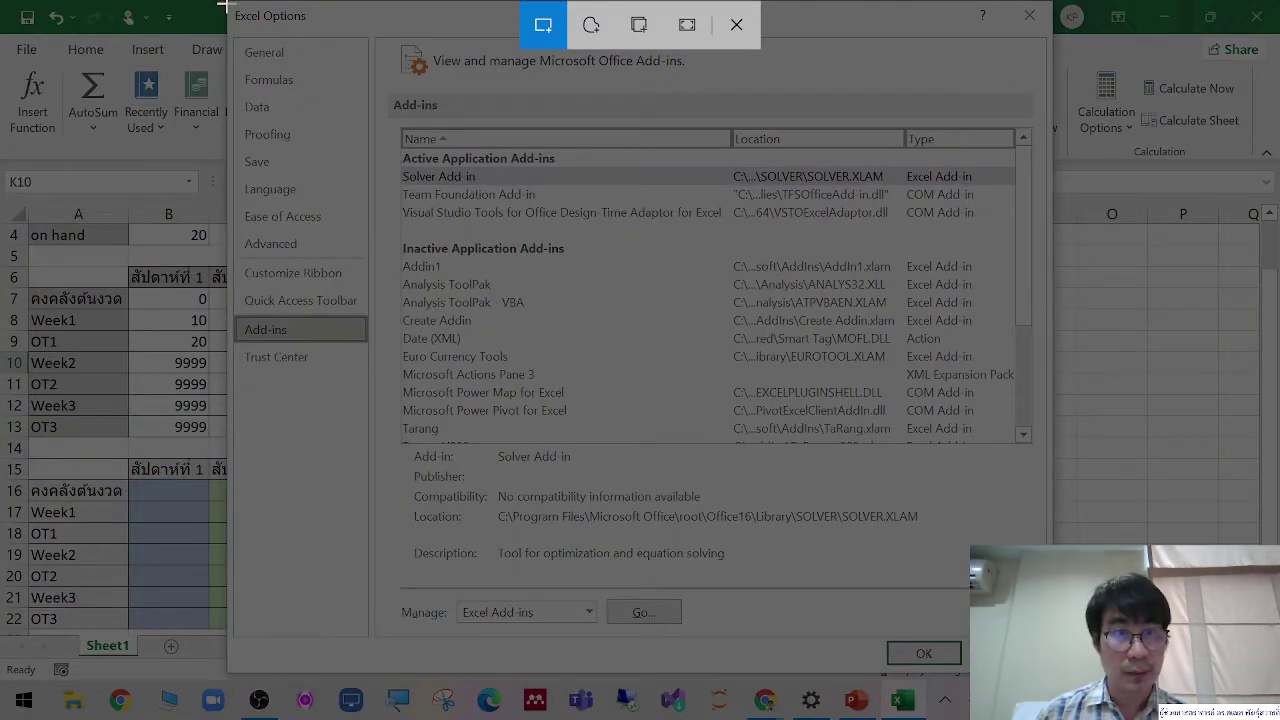
mouse_move(222, 6)
left_mouse_down()
mouse_move(660, 594)
mouse_move(768, 645)
mouse_move(1066, 676)
mouse_move(741, 676)
left_mouse_up()
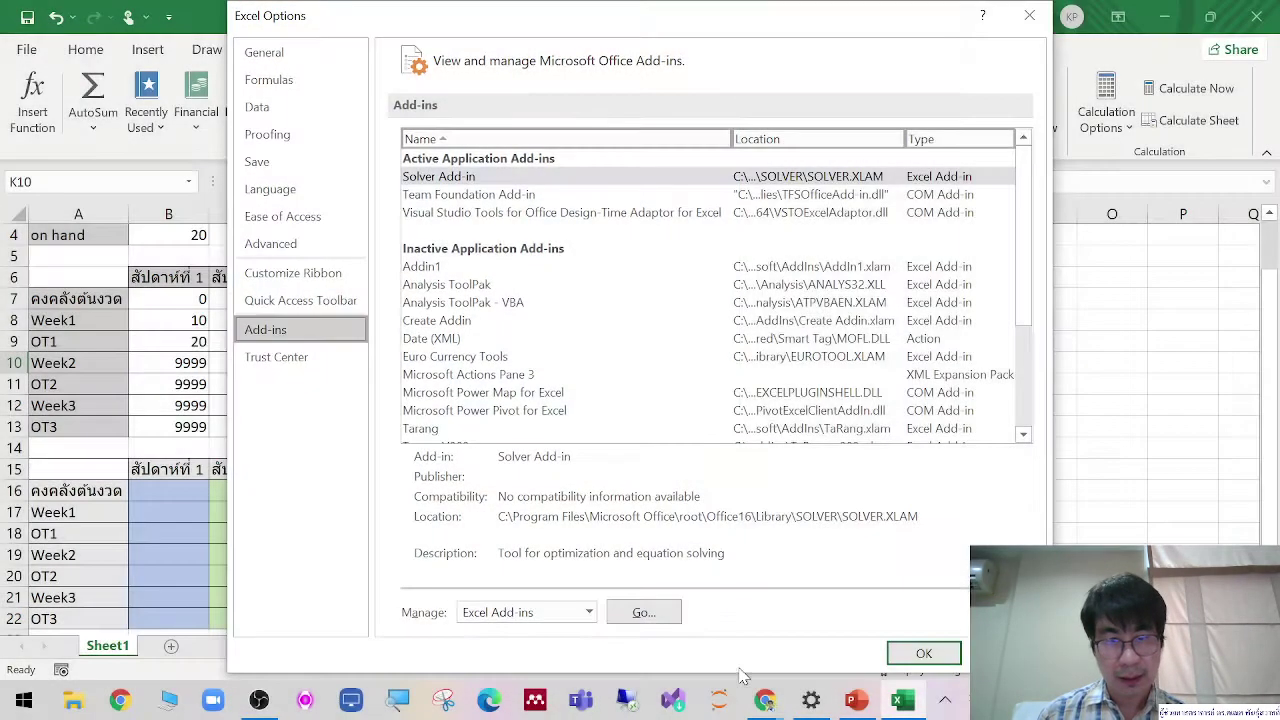
left_click(855, 700)
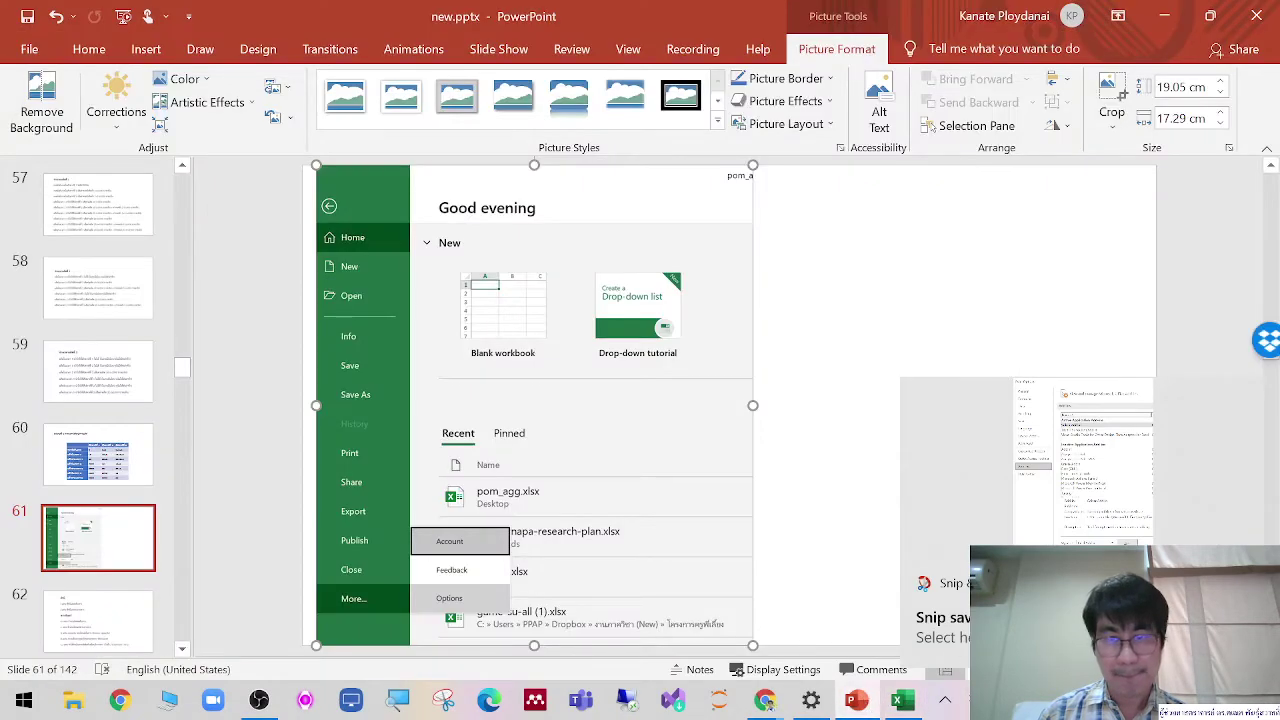
right_click(997, 446)
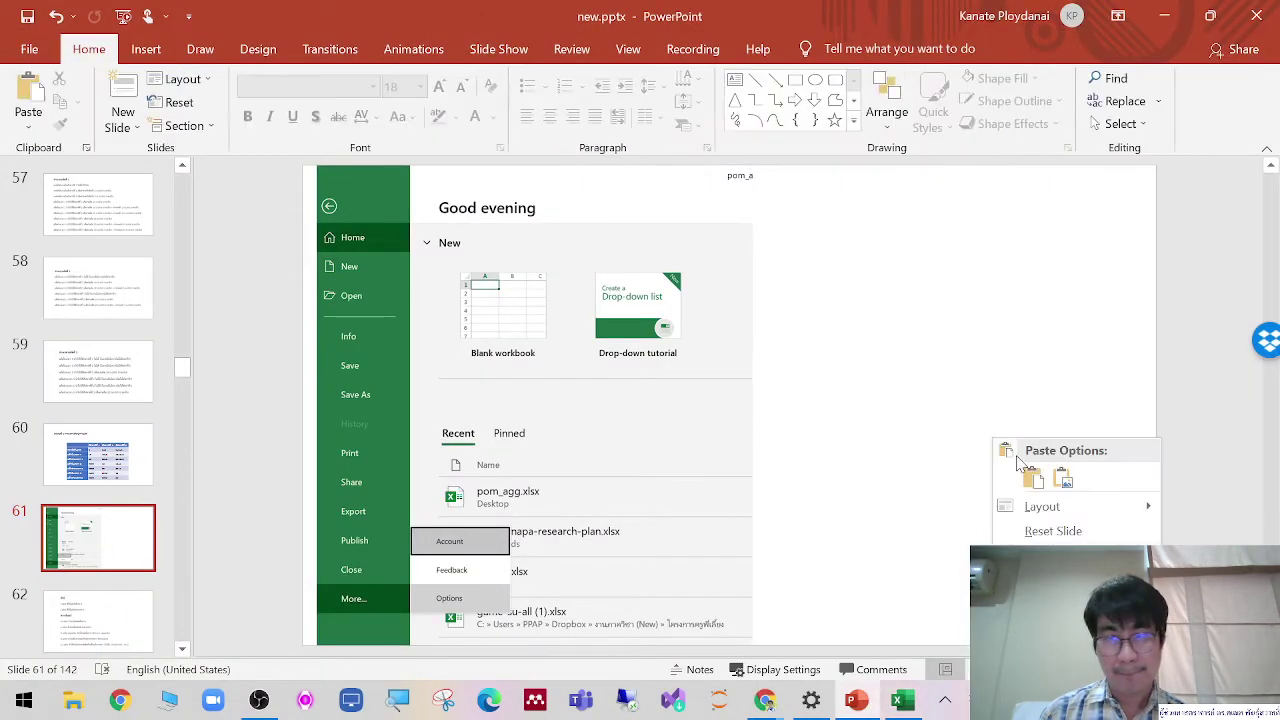
left_click(1036, 482)
left_click_drag(780, 434, 985, 431)
Step: Insert a blank slide after slide 61
left_click(75, 580)
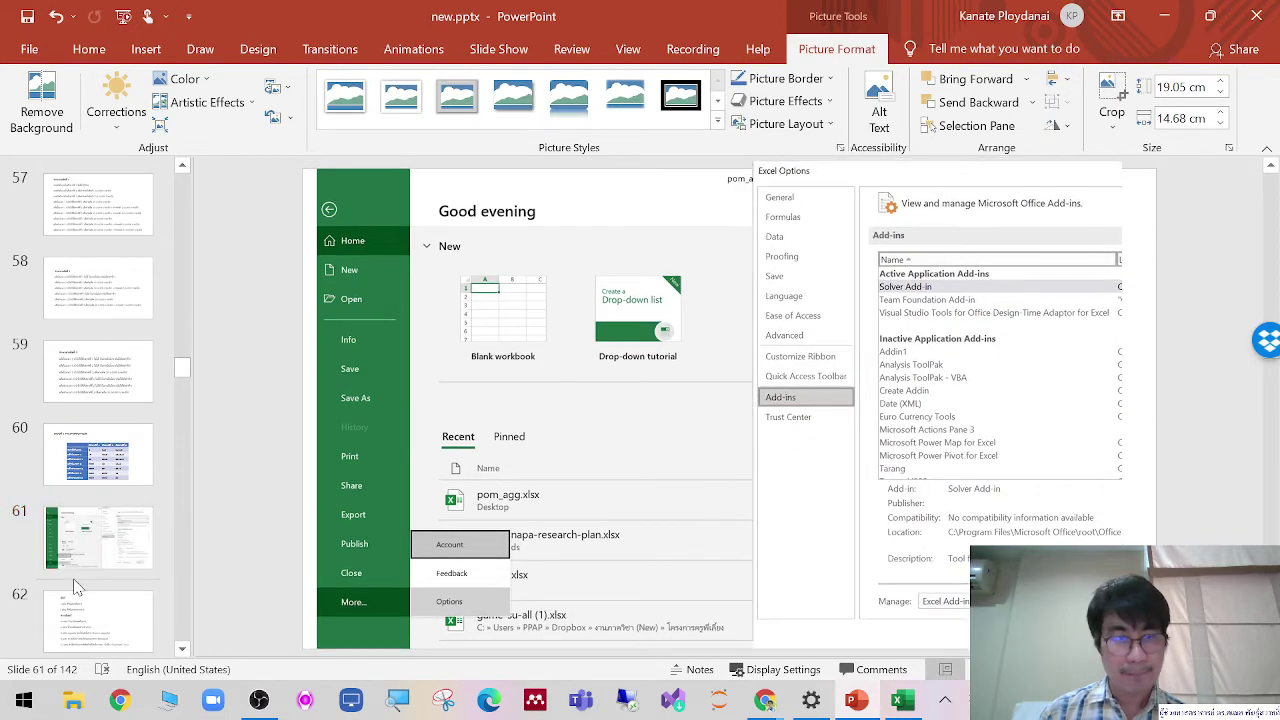
left_click(122, 100)
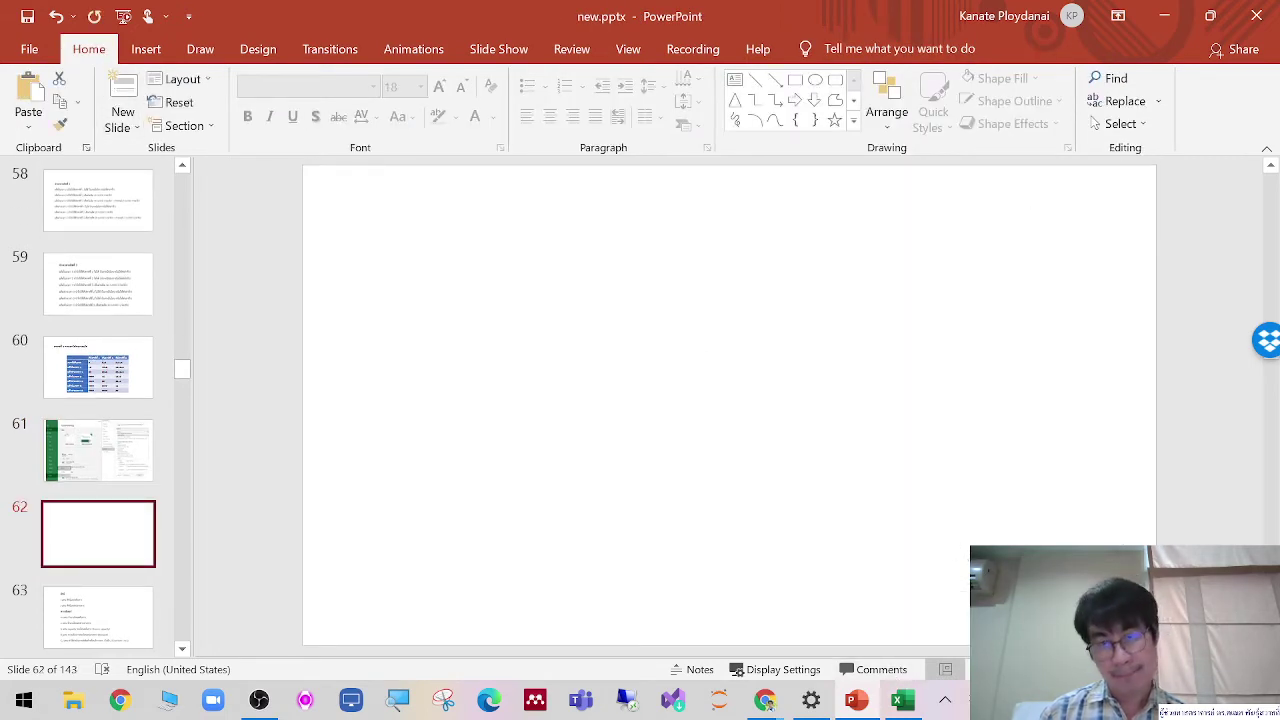
Step: Switch to Excel, reopen the Add-ins page of Excel Options and bring up the list of available Excel Add-ins
left_click(902, 700)
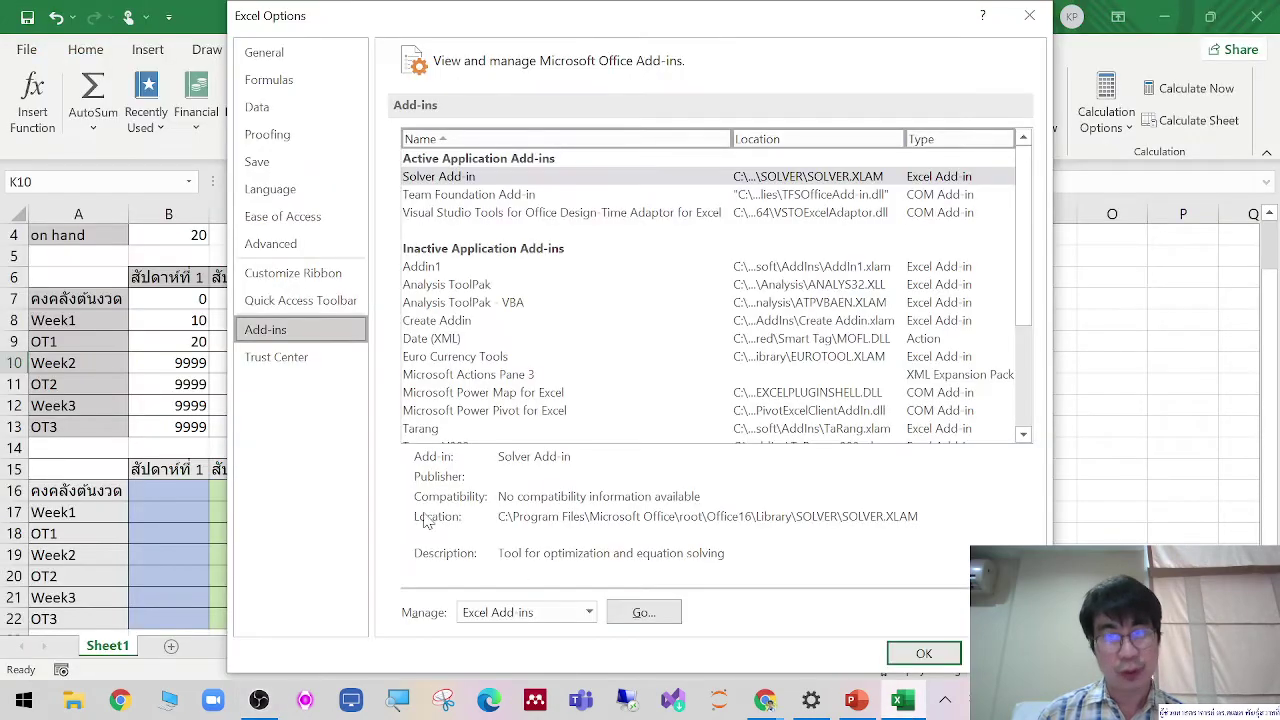
left_click(1029, 15)
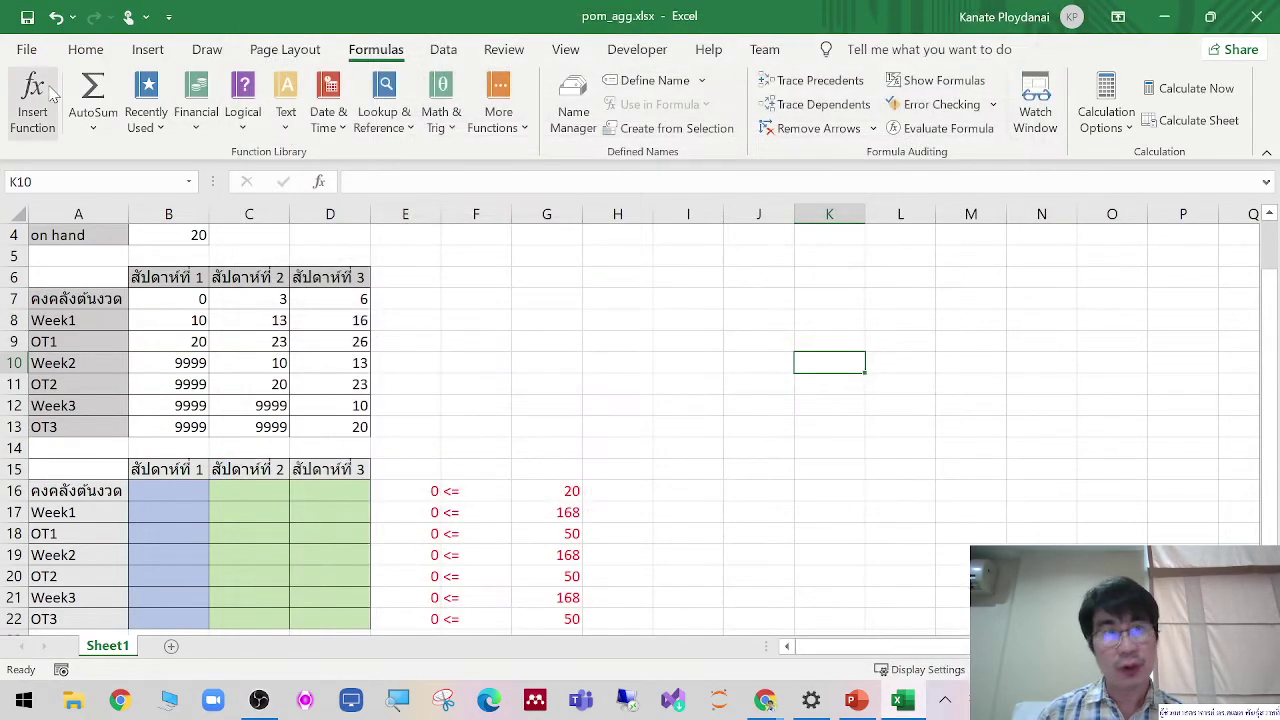
left_click(24, 52)
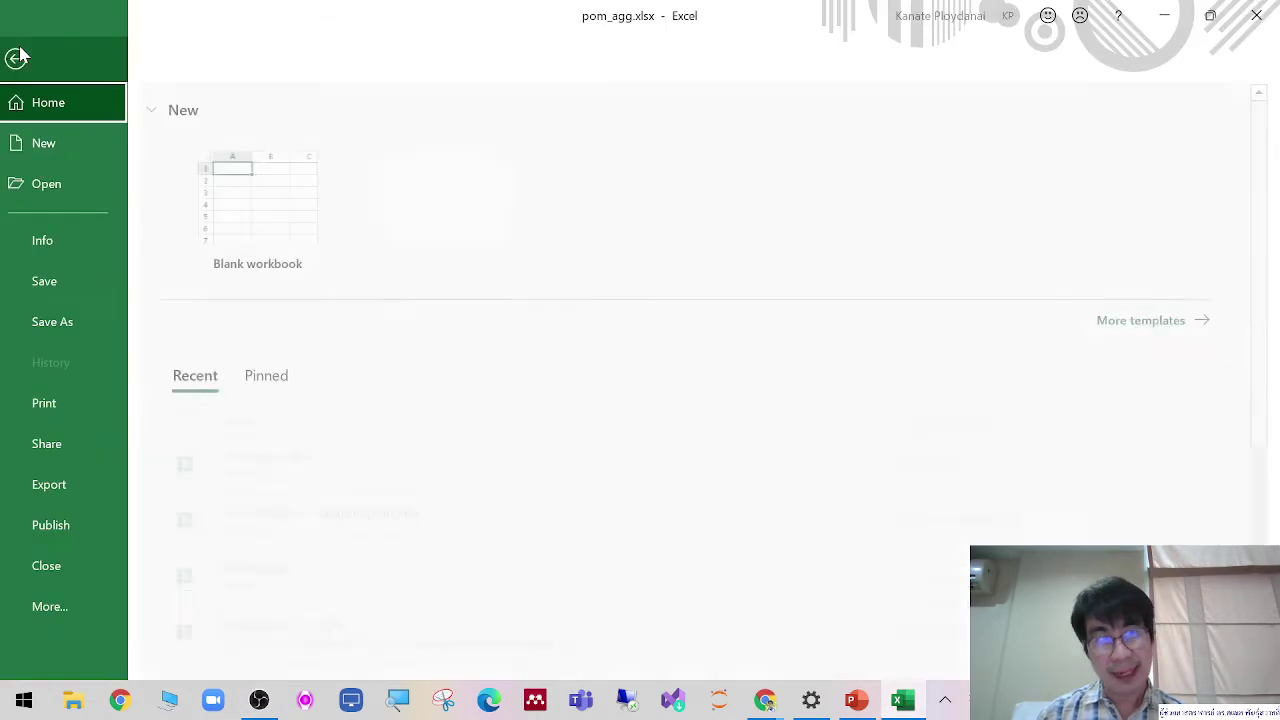
left_click(110, 600)
left_click(194, 607)
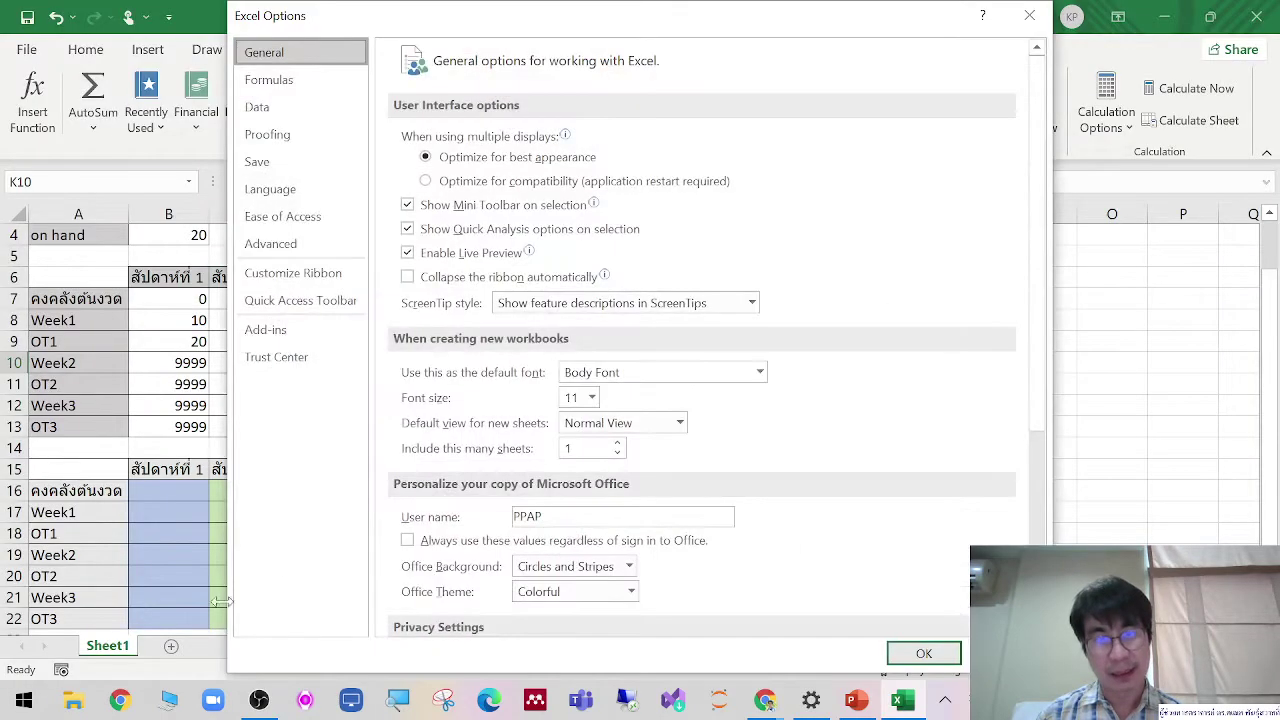
left_click(266, 330)
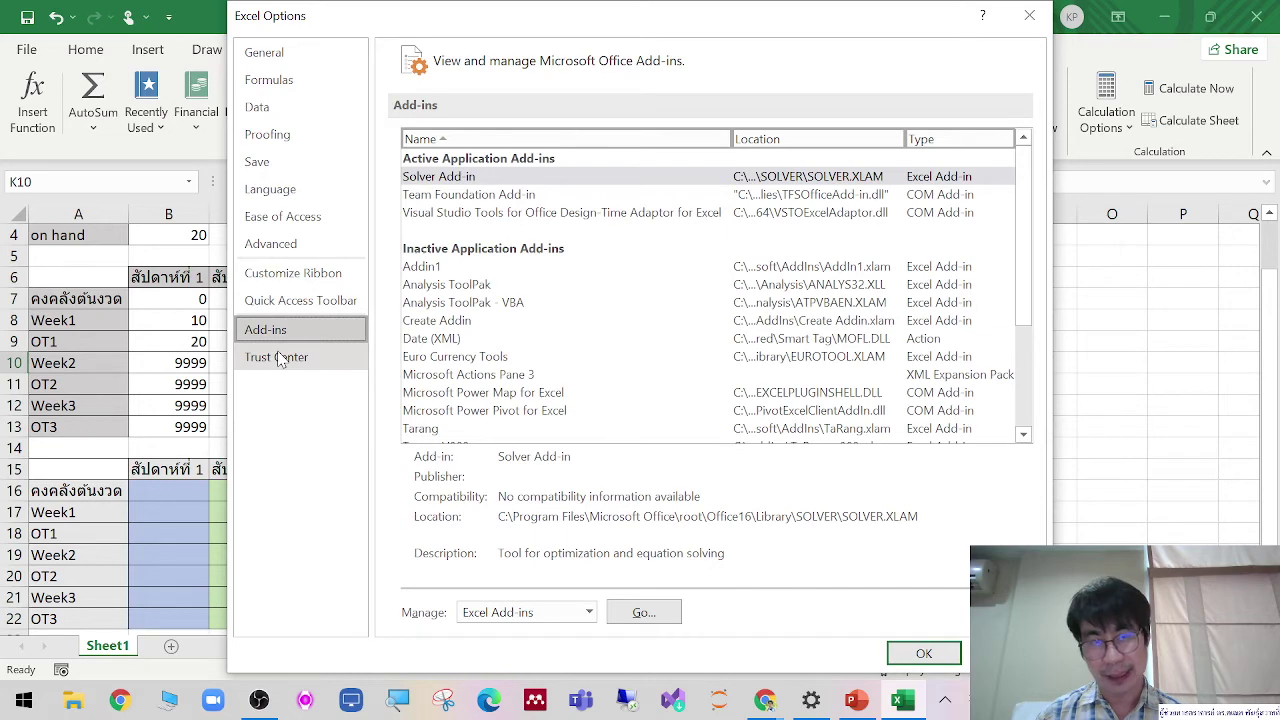
left_click(641, 611)
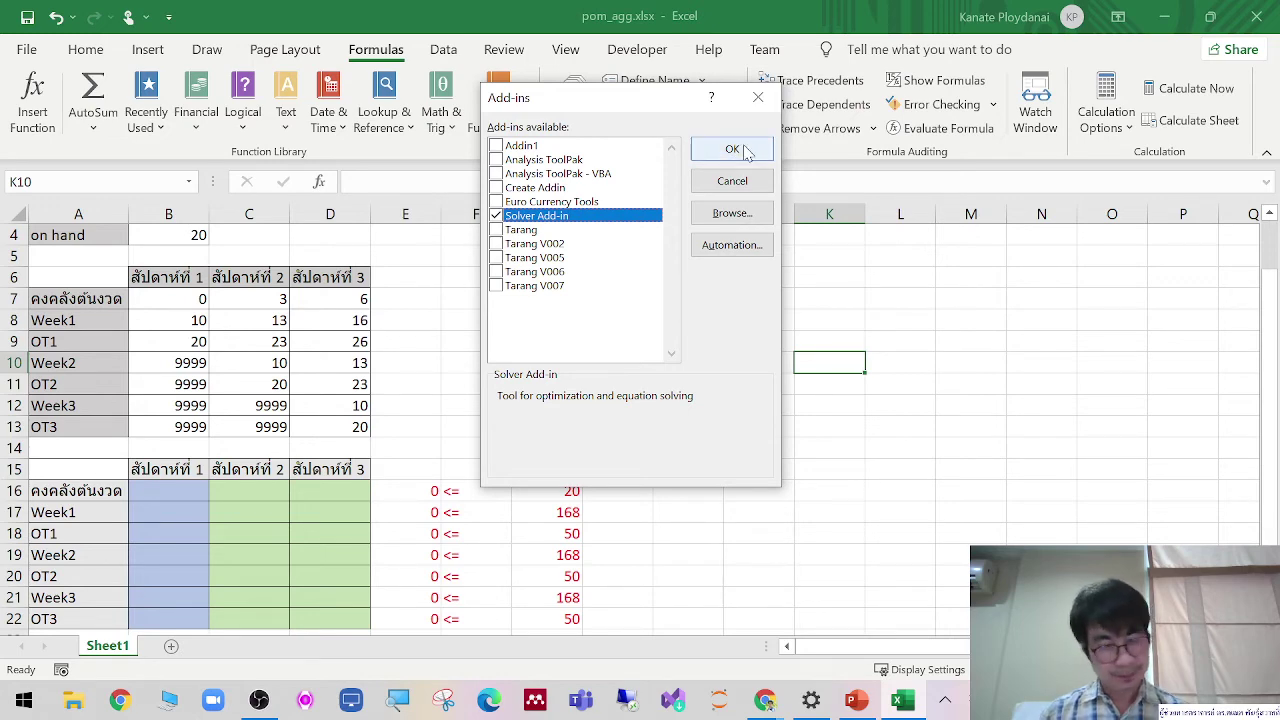
Step: Capture a screen snip of the Add-ins dialog with Solver Add-in ticked, then accept the dialog and display the Data commands
key("super+shift+s")
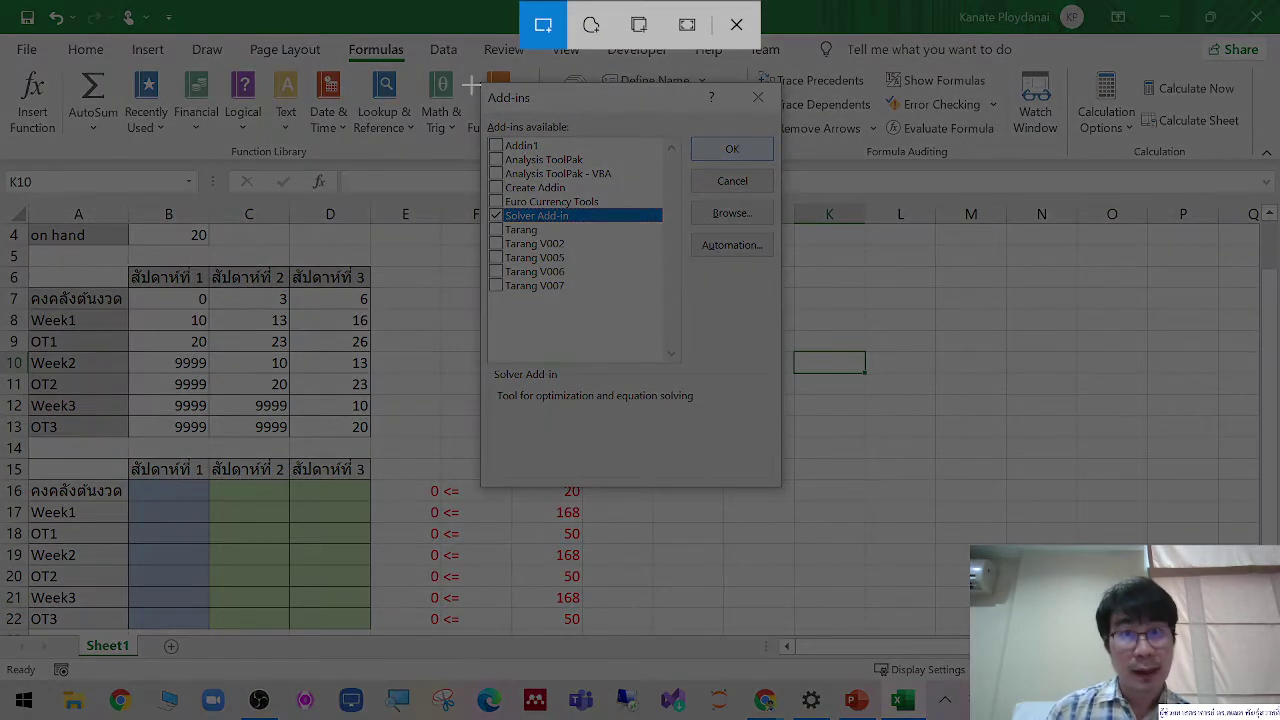
left_click_drag(470, 86, 783, 494)
left_click(748, 152)
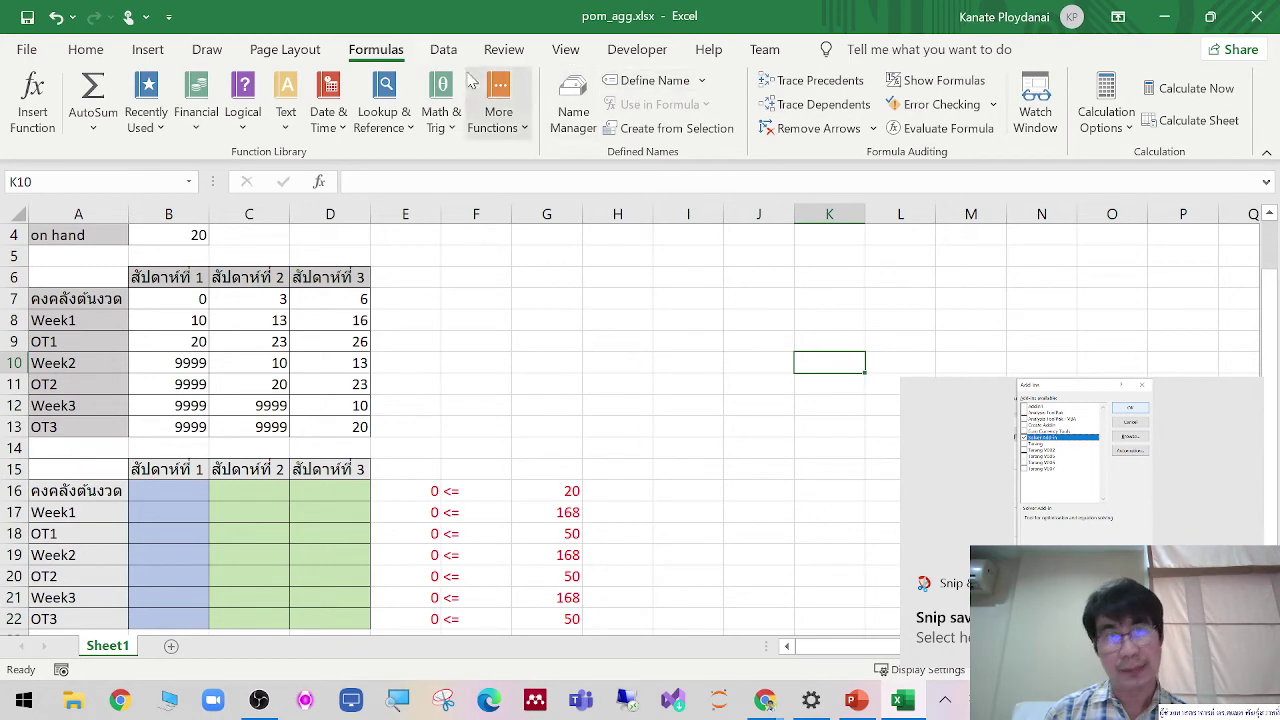
left_click(443, 49)
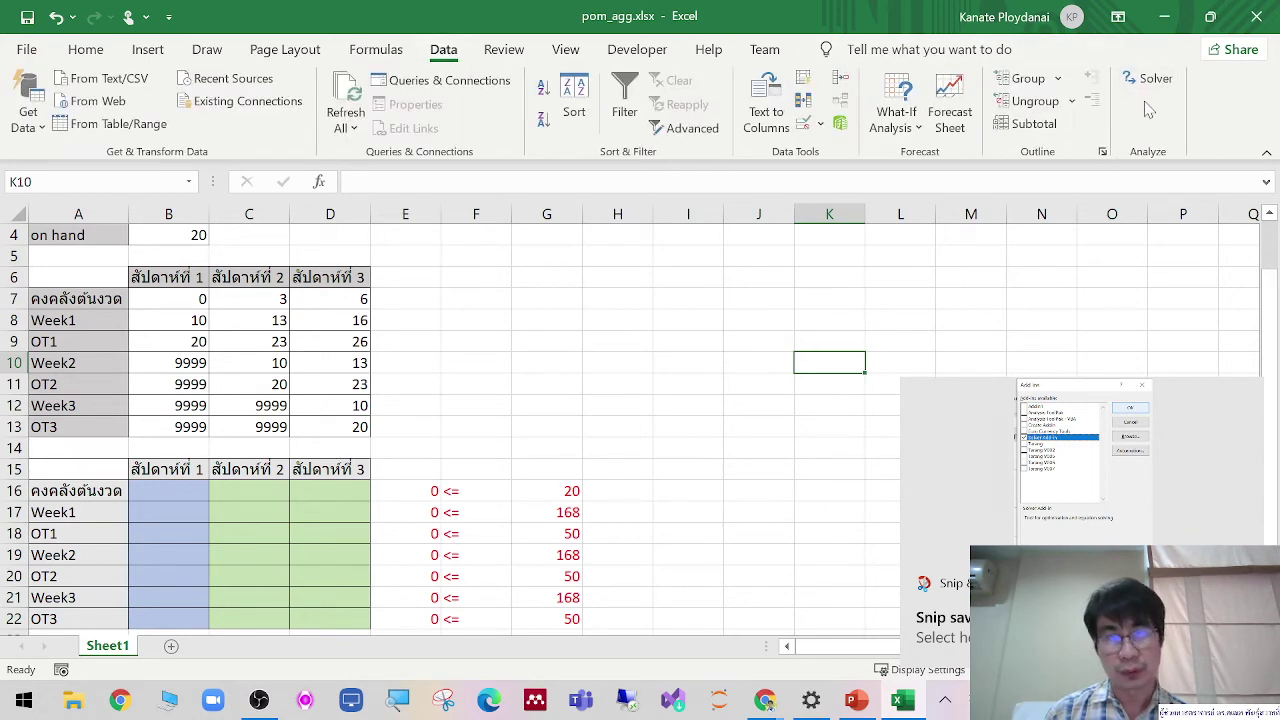
Step: Switch to PowerPoint, paste the Add-ins dialog snip onto blank slide 62 and move it to the slide's left side
left_click(855, 700)
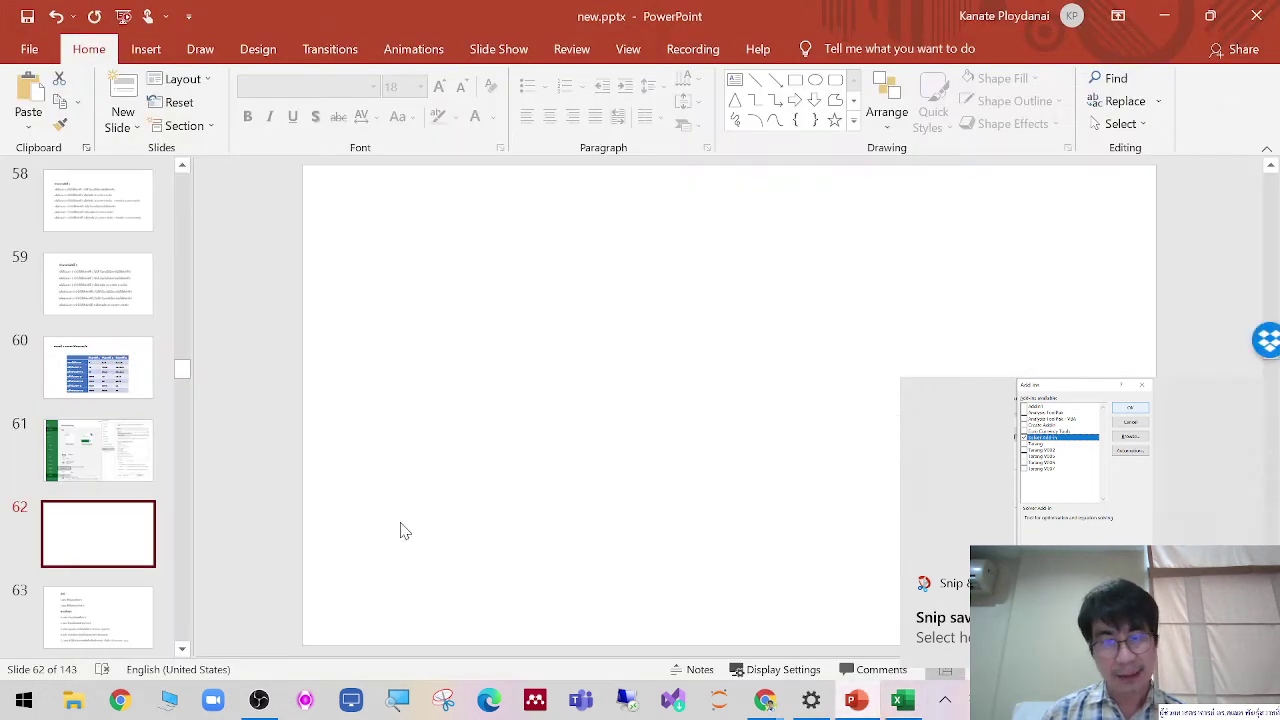
right_click(551, 289)
left_click(596, 328)
left_click_drag(598, 338, 357, 338)
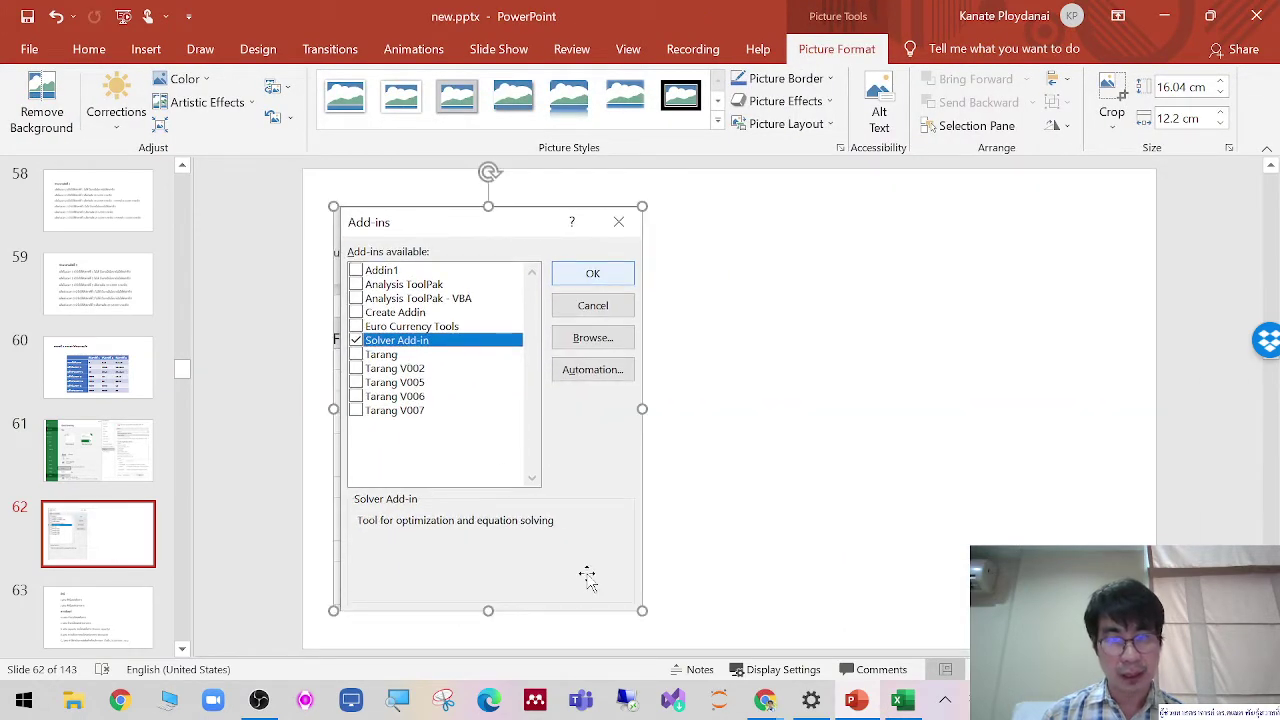
Step: Switch to Excel and capture a screen snip of the full-width ribbon showing the Data commands with Solver
left_click(902, 700)
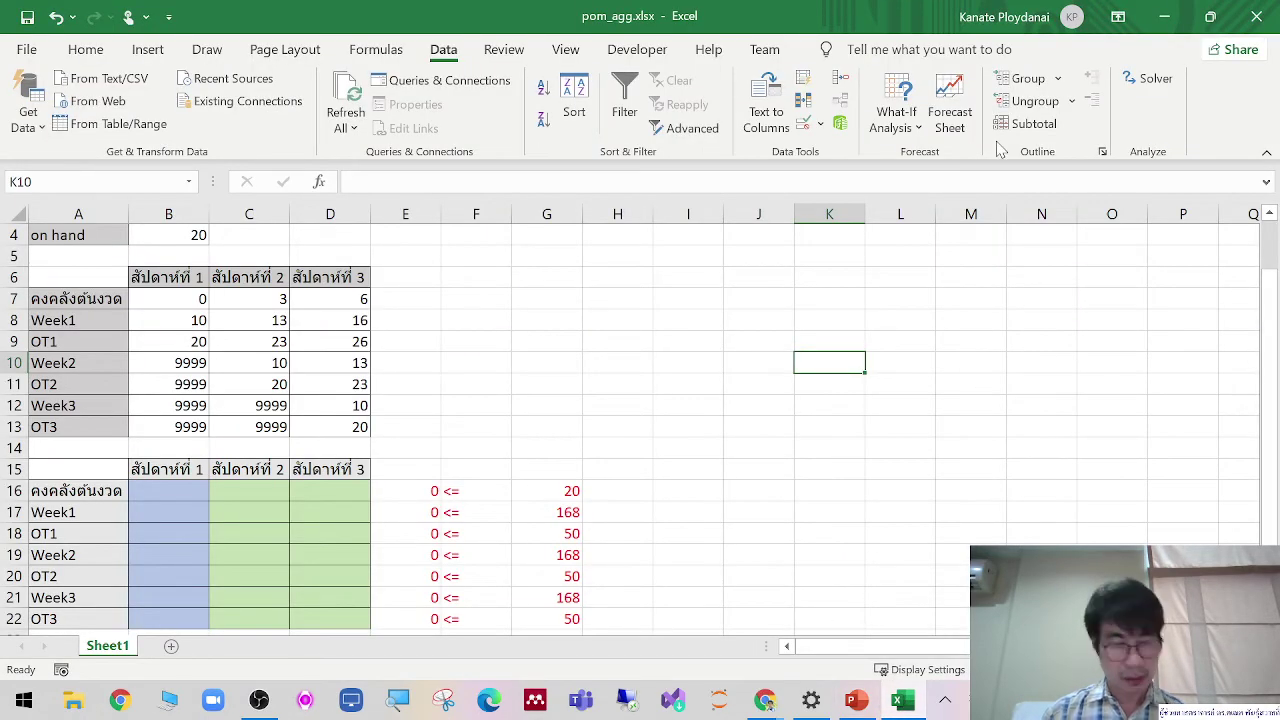
key("super+shift+s")
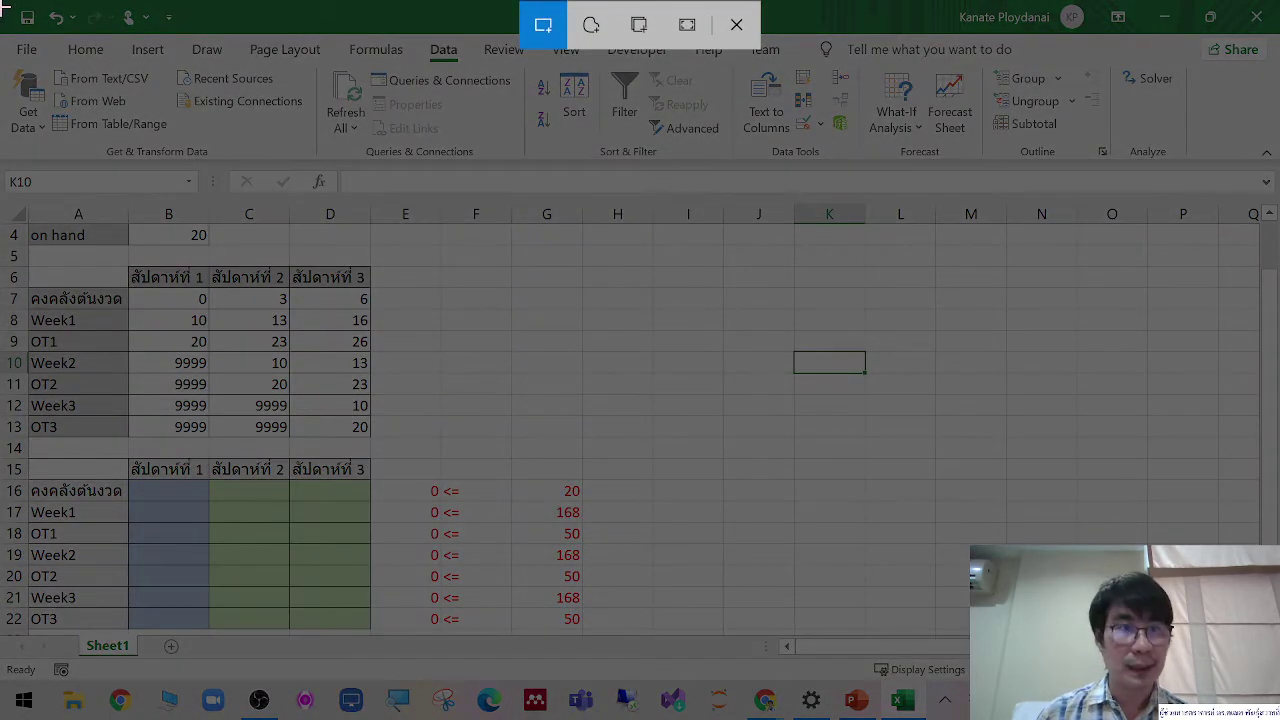
left_click_drag(2, 2, 1278, 210)
Step: Switch to PowerPoint, paste the ribbon snip across the lower part of slide 62 and save the presentation
left_click(852, 698)
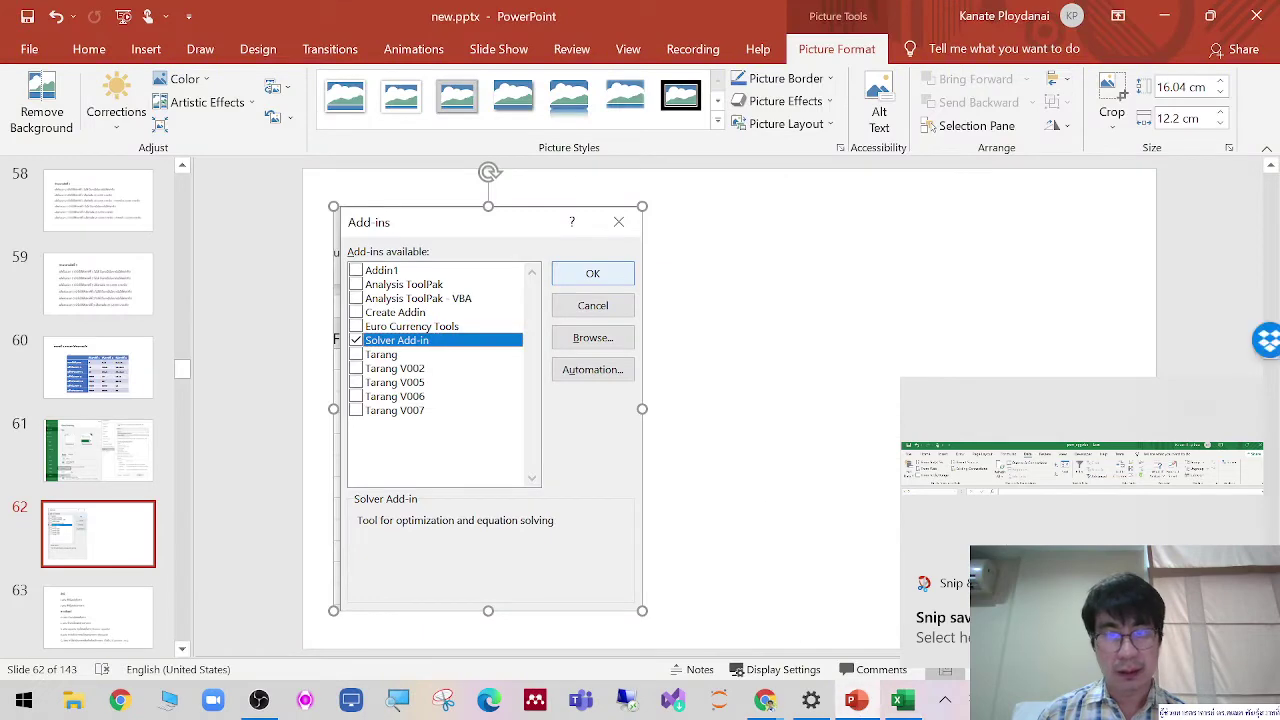
right_click(771, 457)
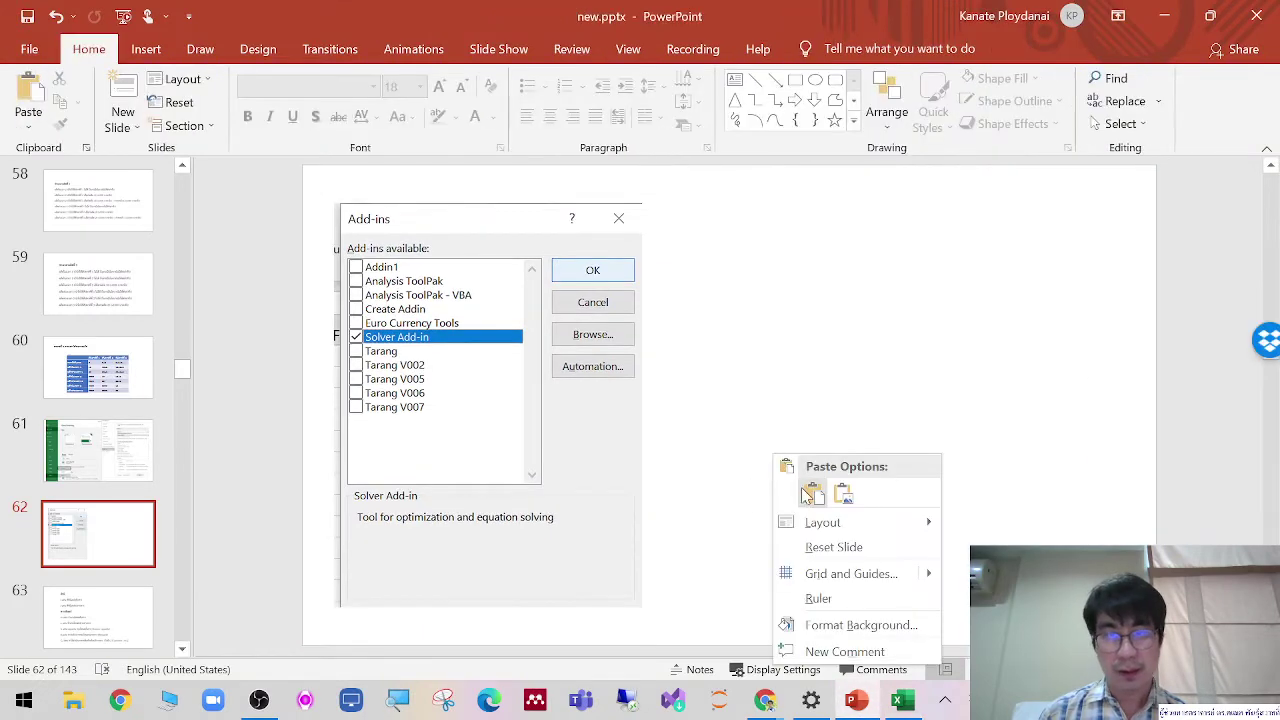
left_click(812, 497)
left_click_drag(733, 411, 740, 533)
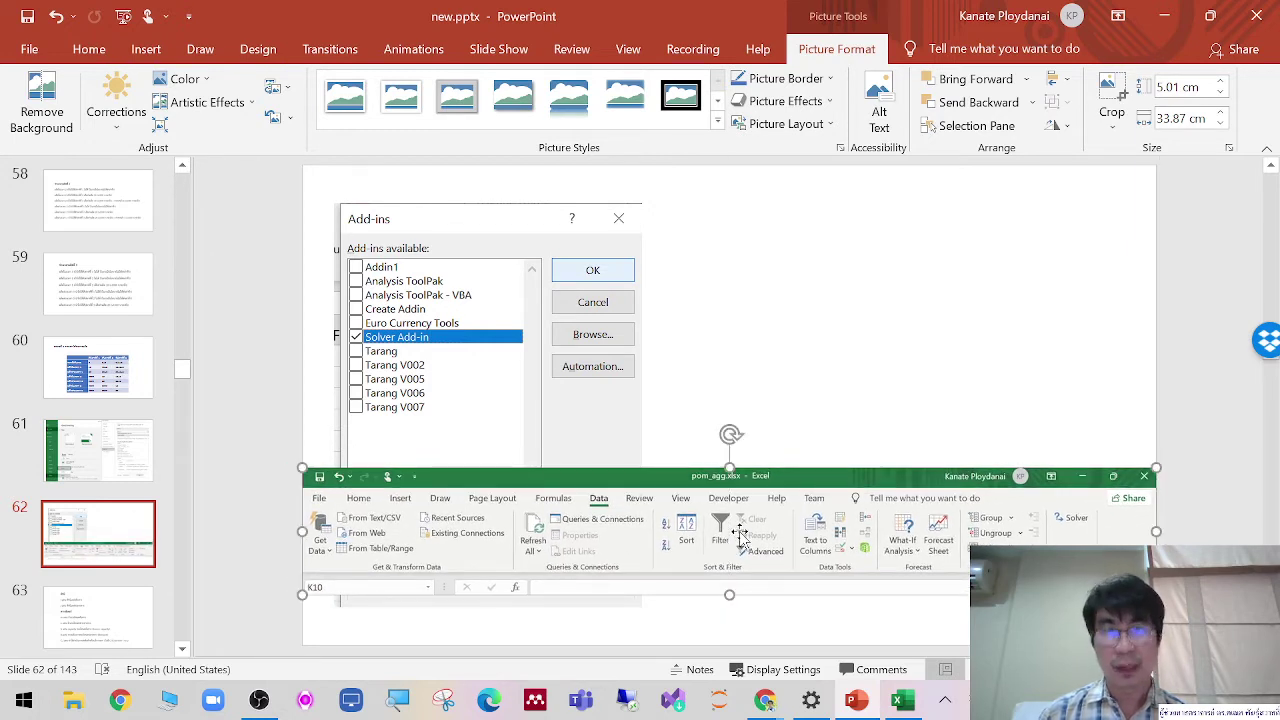
key("ctrl+s")
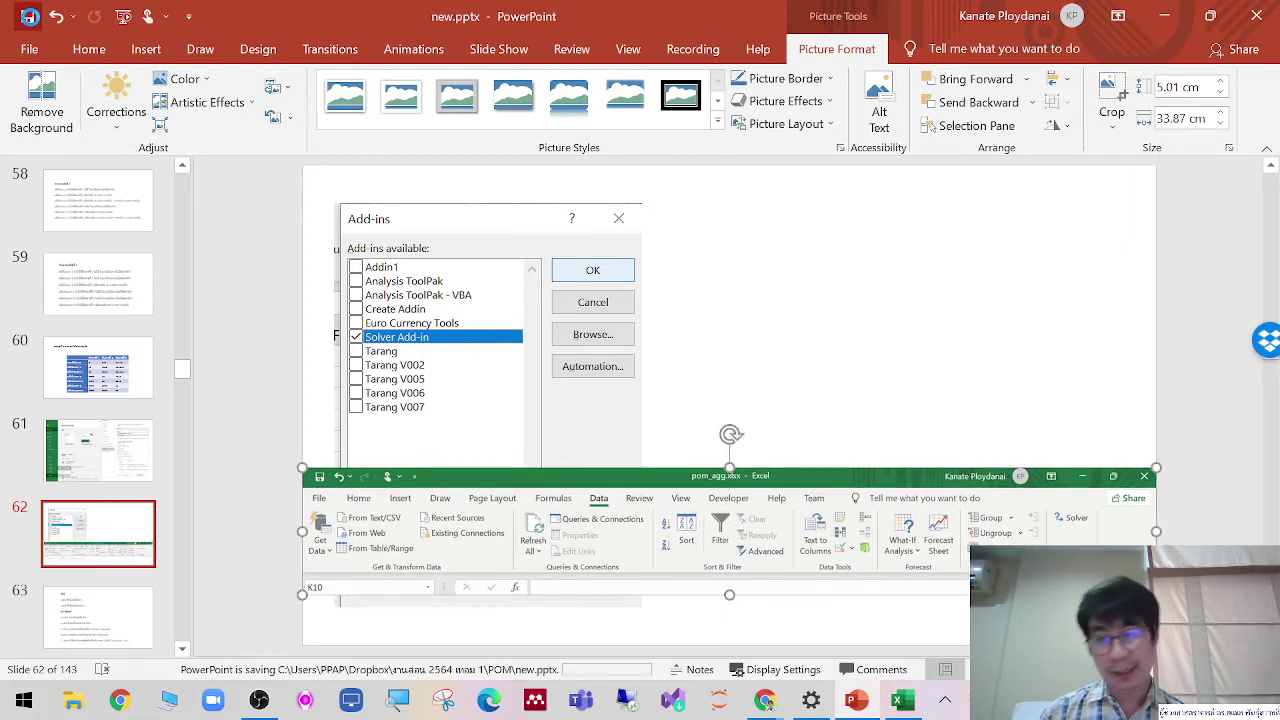
Step: Start the slide show from slide 62 and go back to slide 61 with the red pen ready
key("shift+F5")
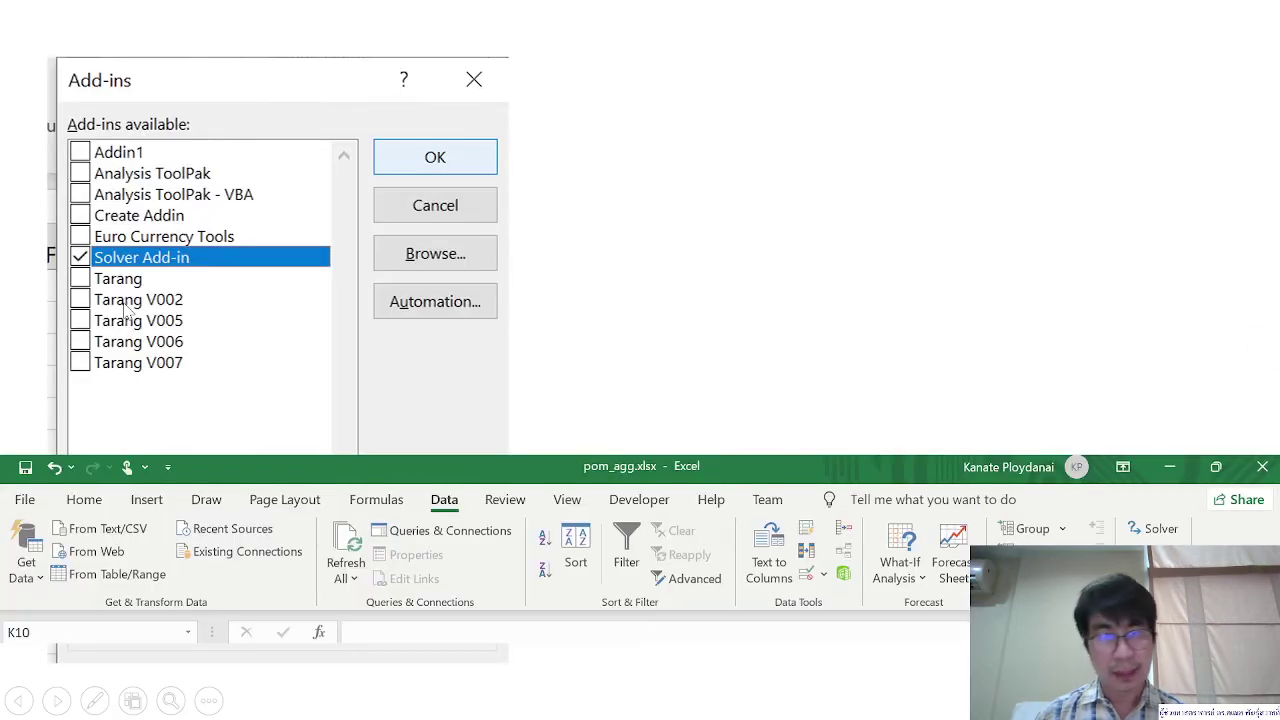
key("Left")
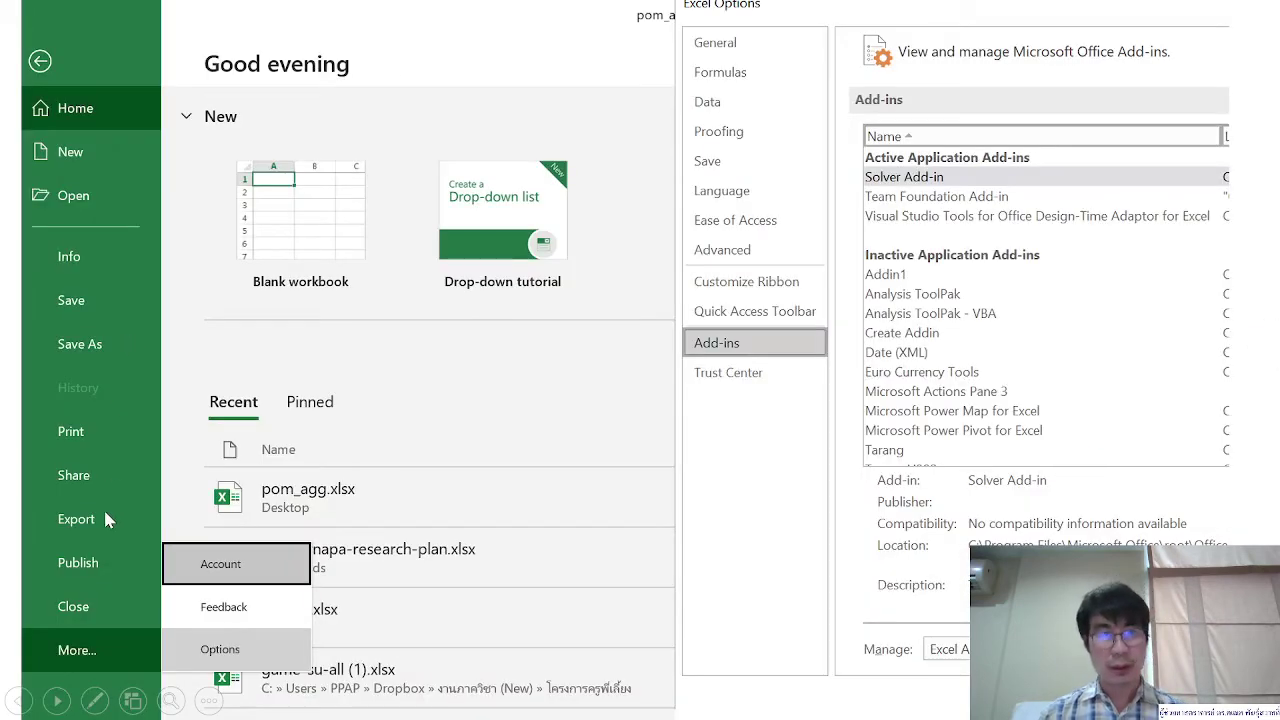
left_click(94, 700)
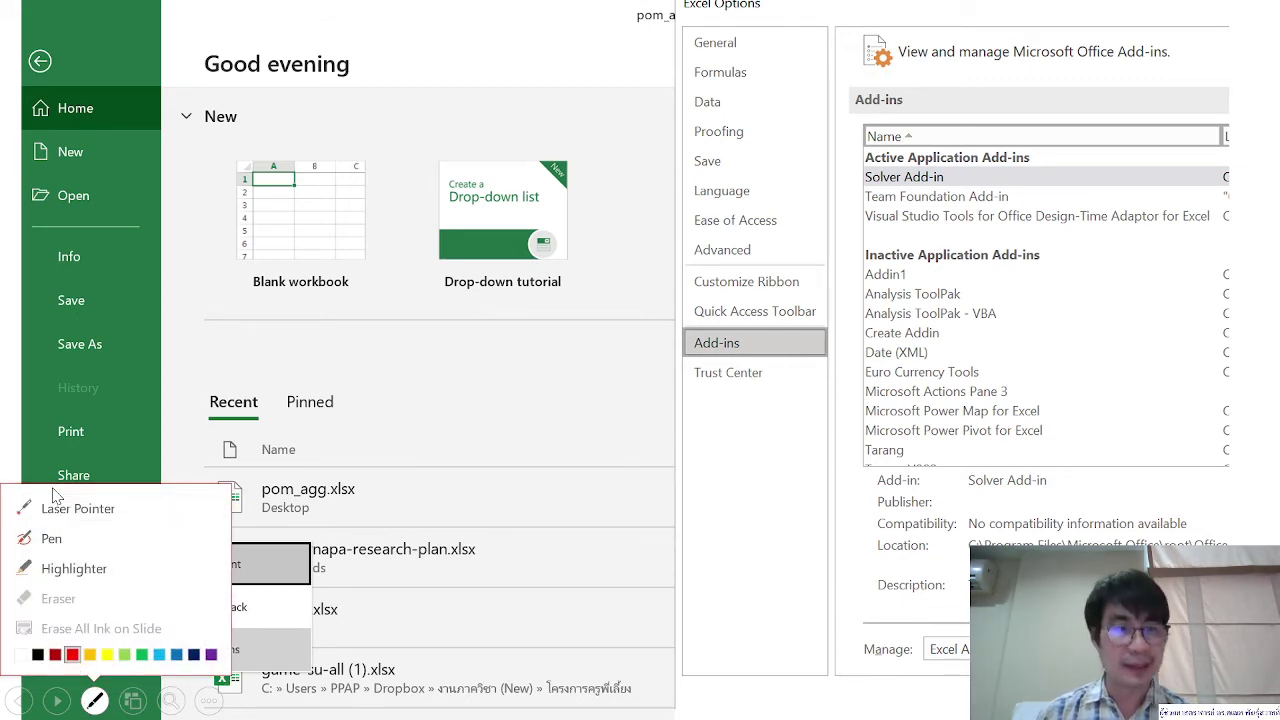
key("Right")
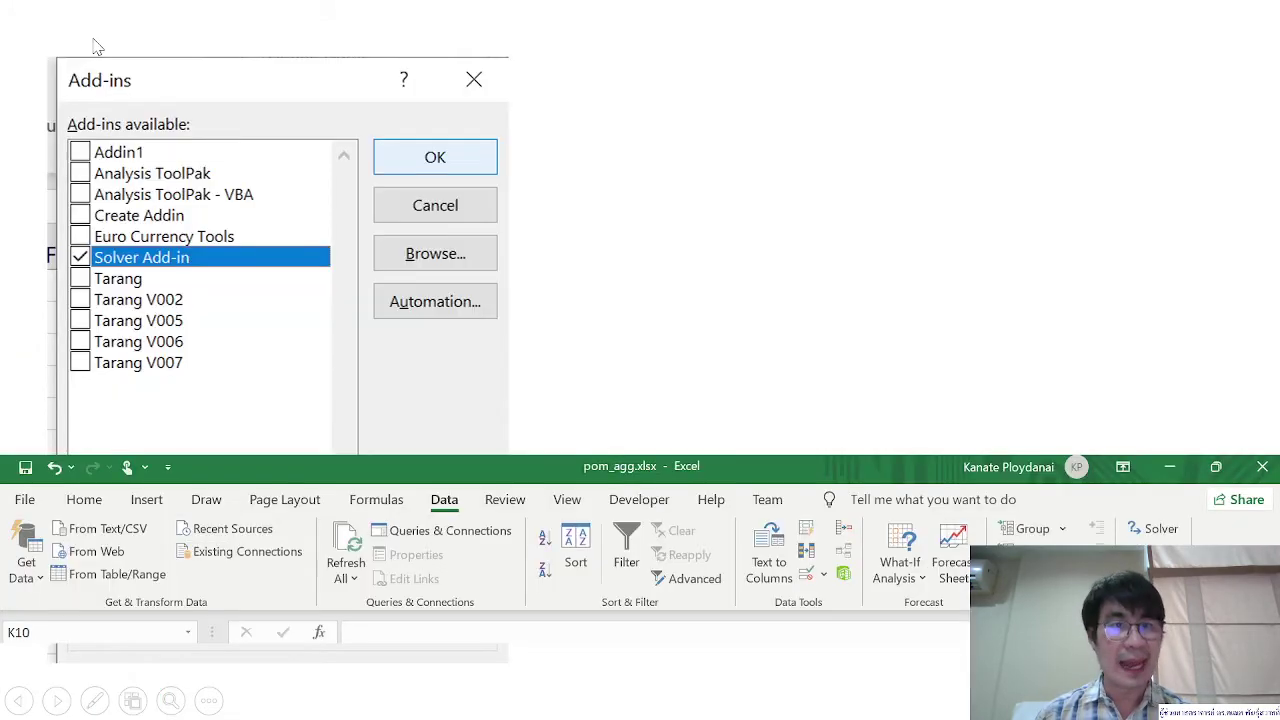
key("Left")
Step: Circle Home, Options and Add-ins on slide 61 in red ink and label them with circled numbers 1, 2 and 3
mouse_move(128, 100)
left_mouse_down()
mouse_move(60, 90)
mouse_move(120, 88)
mouse_move(288, 128)
mouse_move(340, 105)
mouse_move(290, 95)
left_mouse_up()
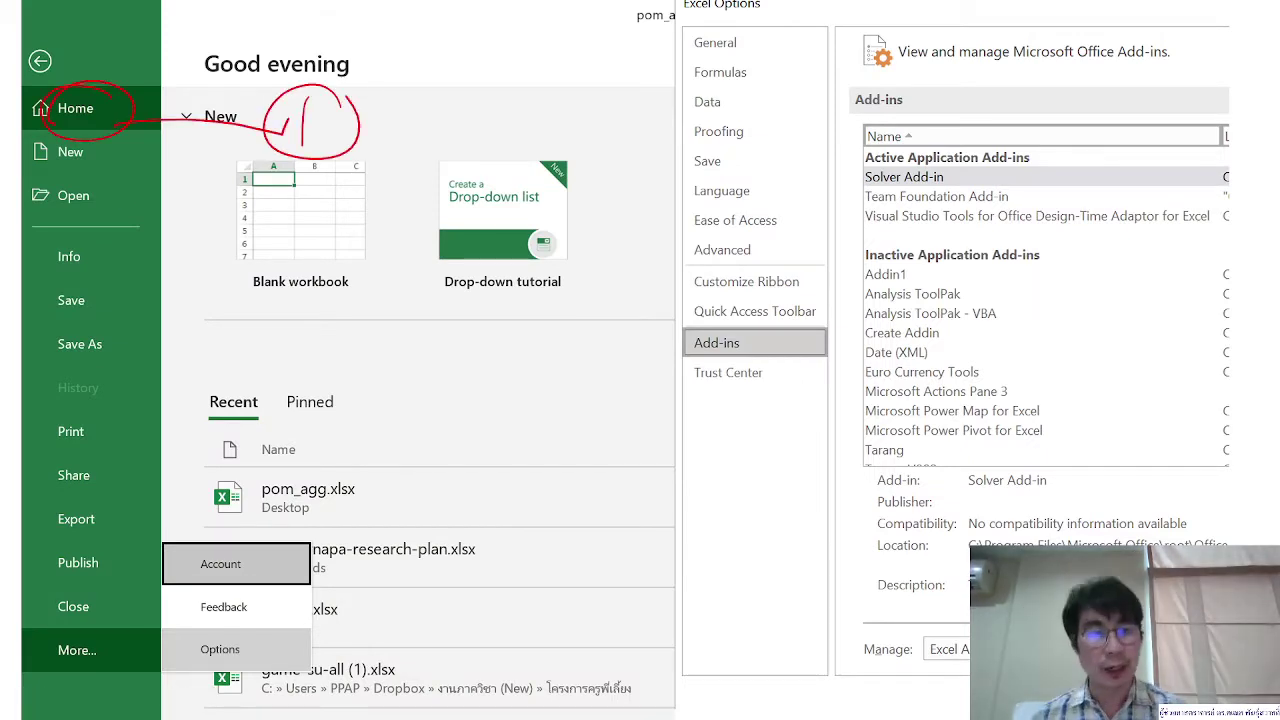
mouse_move(268, 633)
left_mouse_down()
mouse_move(410, 585)
mouse_move(458, 600)
left_mouse_up()
left_click_drag(470, 555, 488, 572)
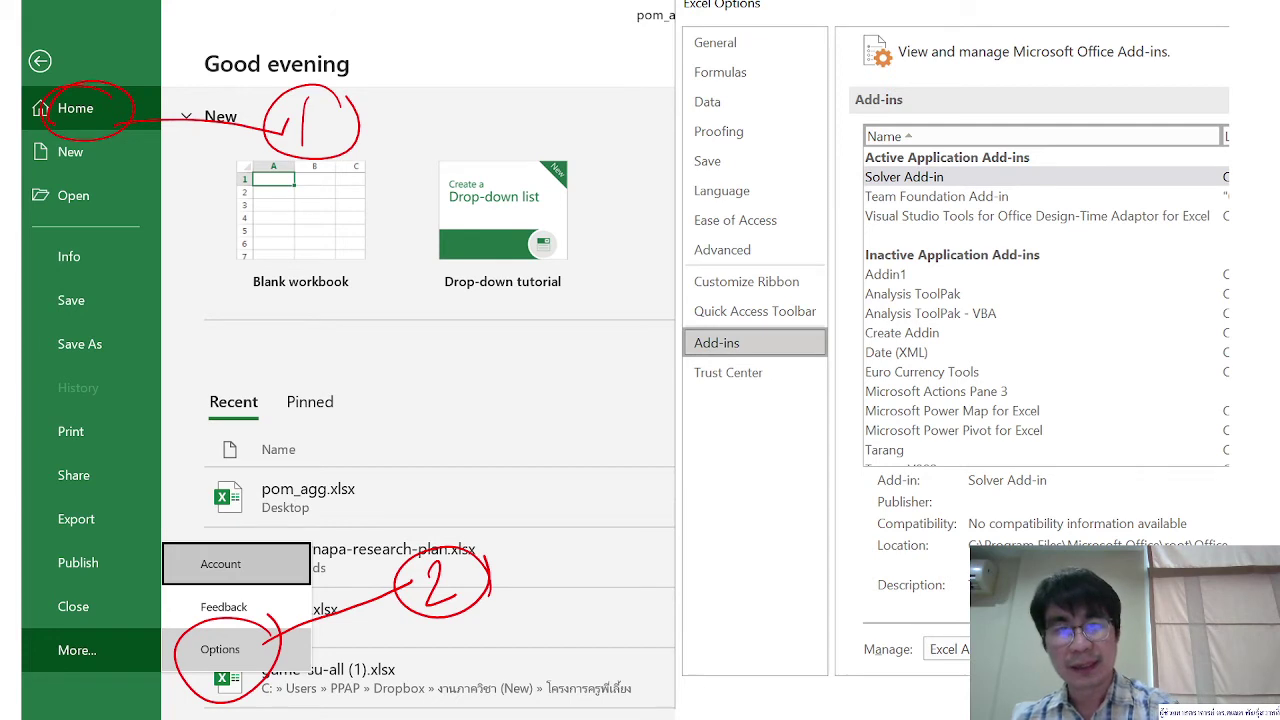
mouse_move(826, 322)
left_mouse_down()
mouse_move(672, 340)
mouse_move(830, 342)
left_mouse_up()
left_click_drag(672, 358, 712, 490)
left_click_drag(760, 442, 772, 450)
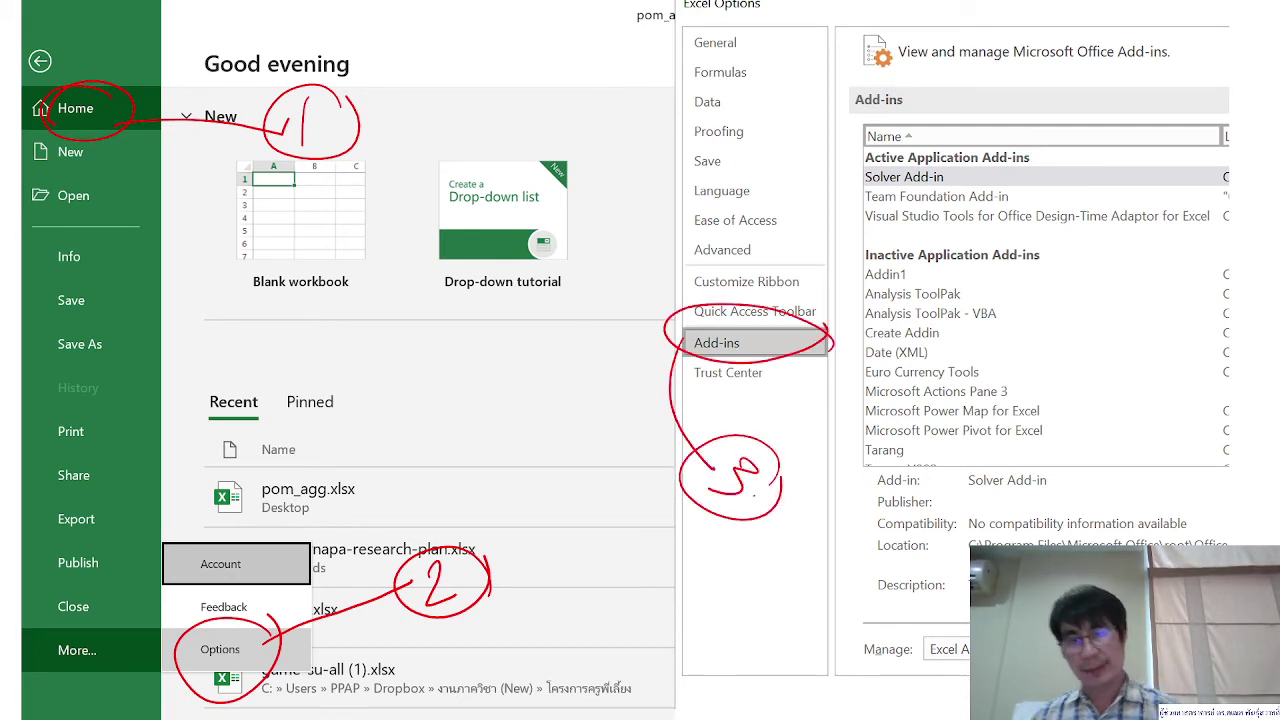
Step: Draw a red arrow and a circled number 4 above the Manage row of the Add-ins screenshot
left_click_drag(1117, 548, 1136, 456)
left_click_drag(1128, 440, 1125, 465)
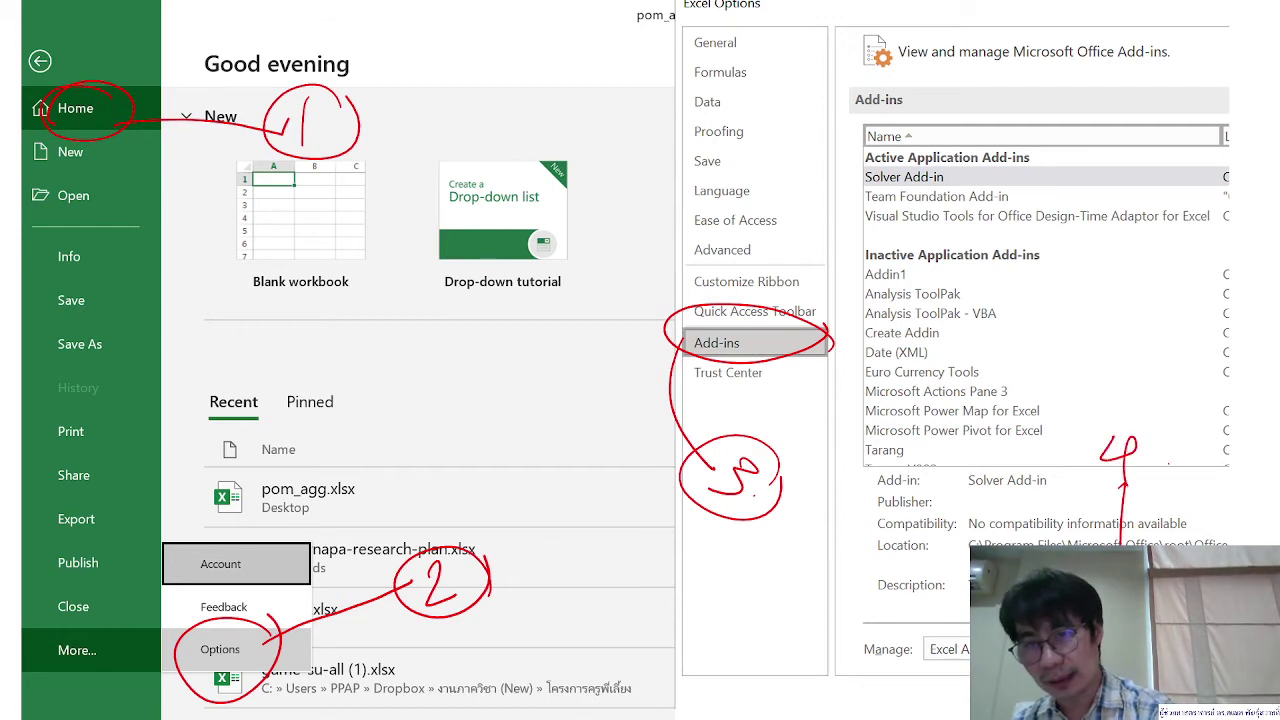
mouse_move(1176, 410)
left_mouse_down()
mouse_move(1052, 462)
mouse_move(1182, 412)
left_mouse_up()
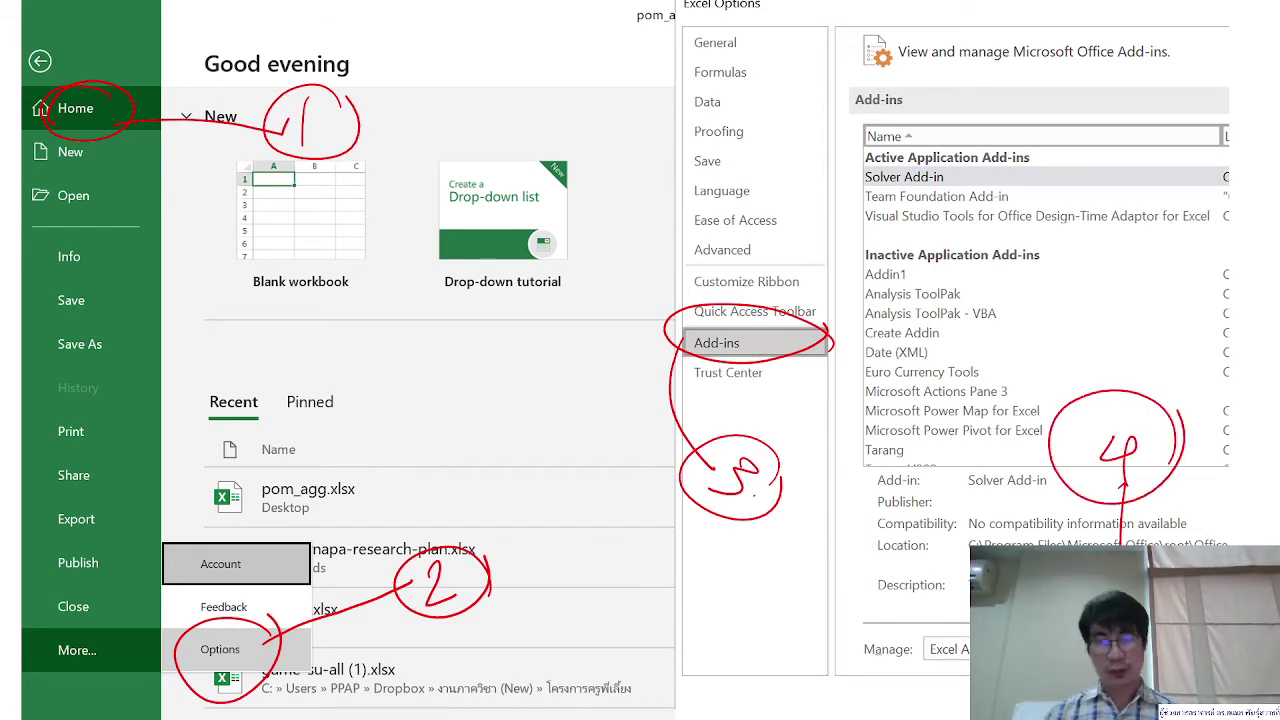
left_click_drag(1120, 548, 1124, 628)
left_click_drag(1098, 605, 1136, 586)
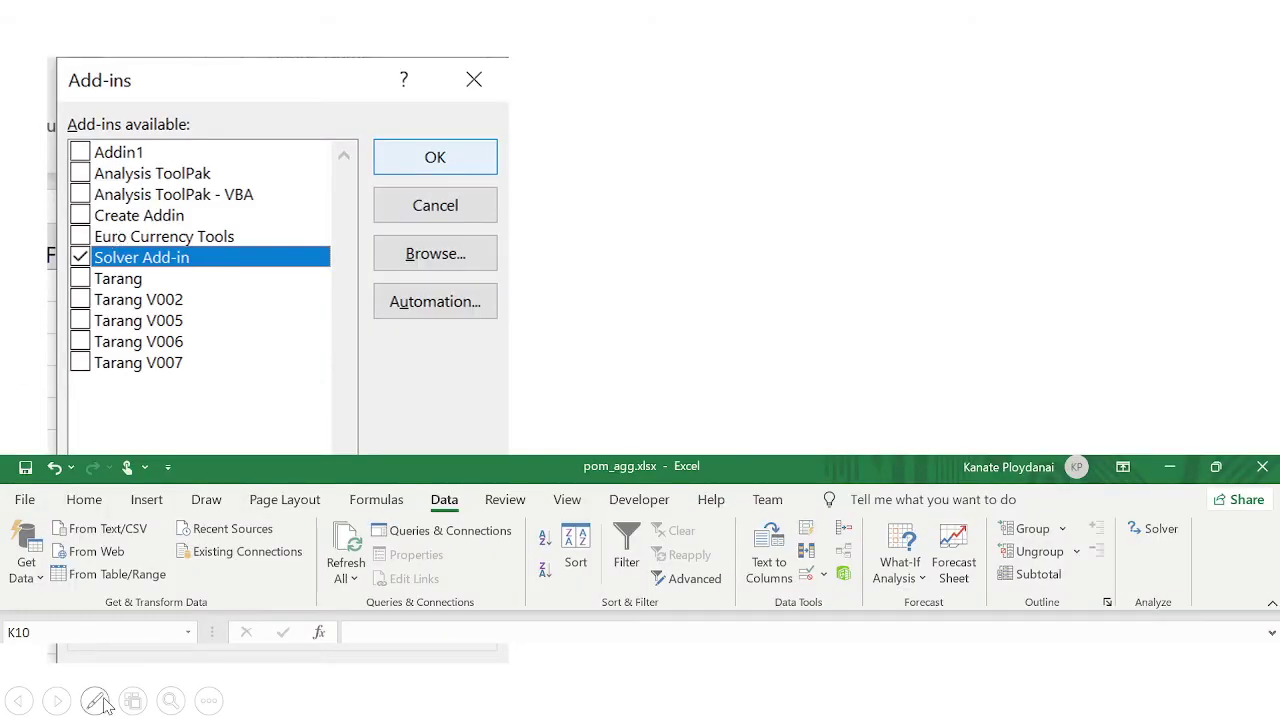
Step: On slide 62, mark Solver Add-in with a circled 5 and the dialog's OK with a circled 6 and arrow in red ink
left_click(95, 700)
left_click(75, 656)
left_click_drag(205, 239, 215, 247)
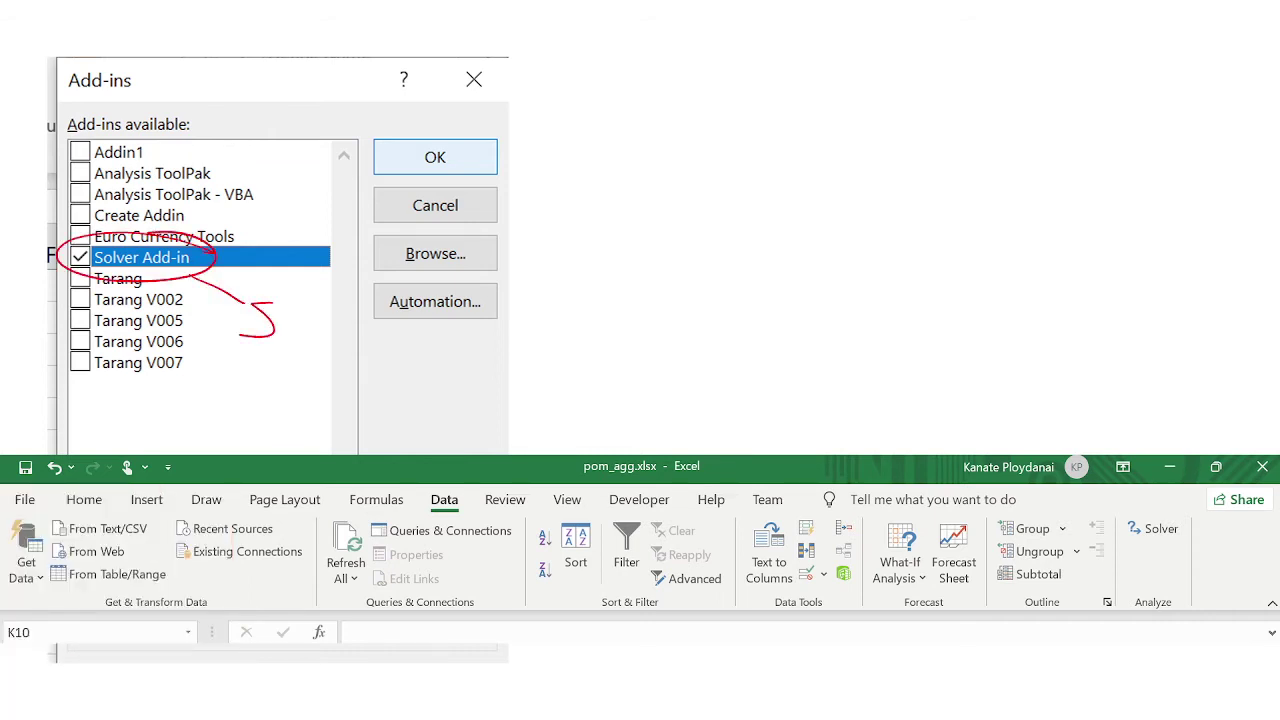
left_click_drag(298, 302, 282, 294)
left_click_drag(688, 145, 538, 166)
mouse_move(728, 112)
left_mouse_down()
mouse_move(712, 162)
mouse_move(800, 110)
mouse_move(795, 172)
left_mouse_up()
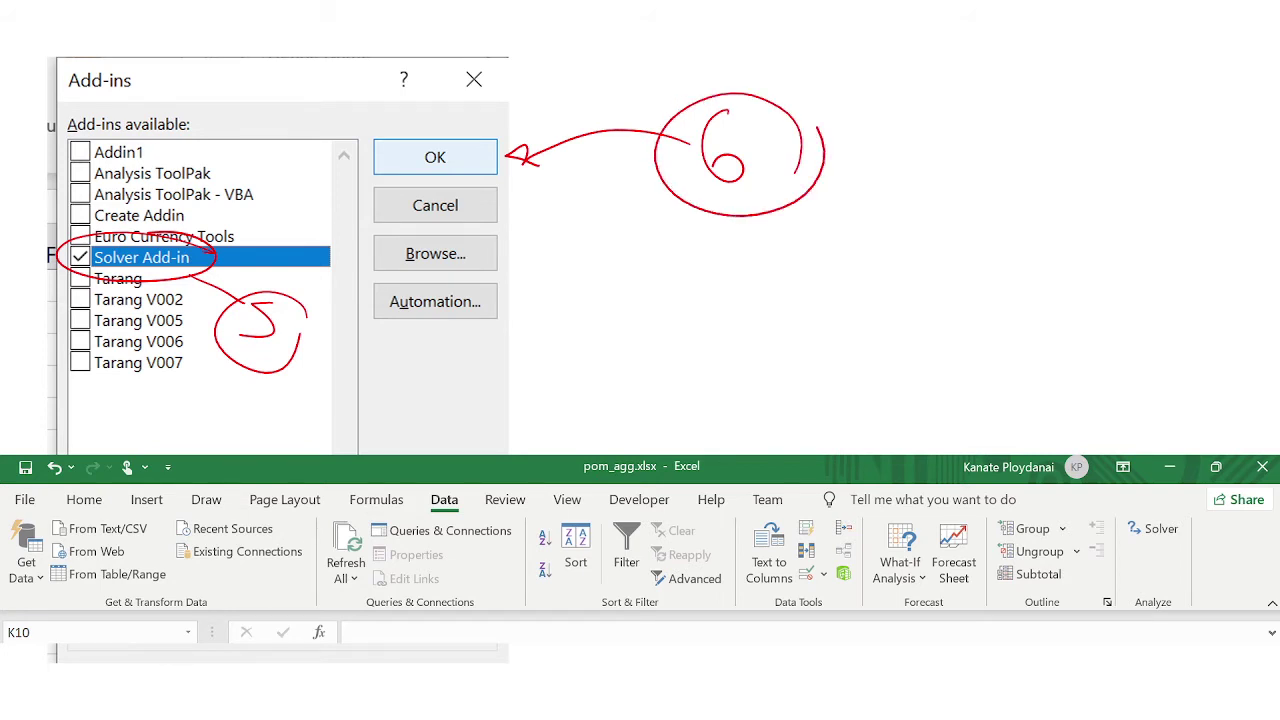
Step: End the slide show on slide 62 and keep the ink annotations in the presentation
key("Left")
key("Escape")
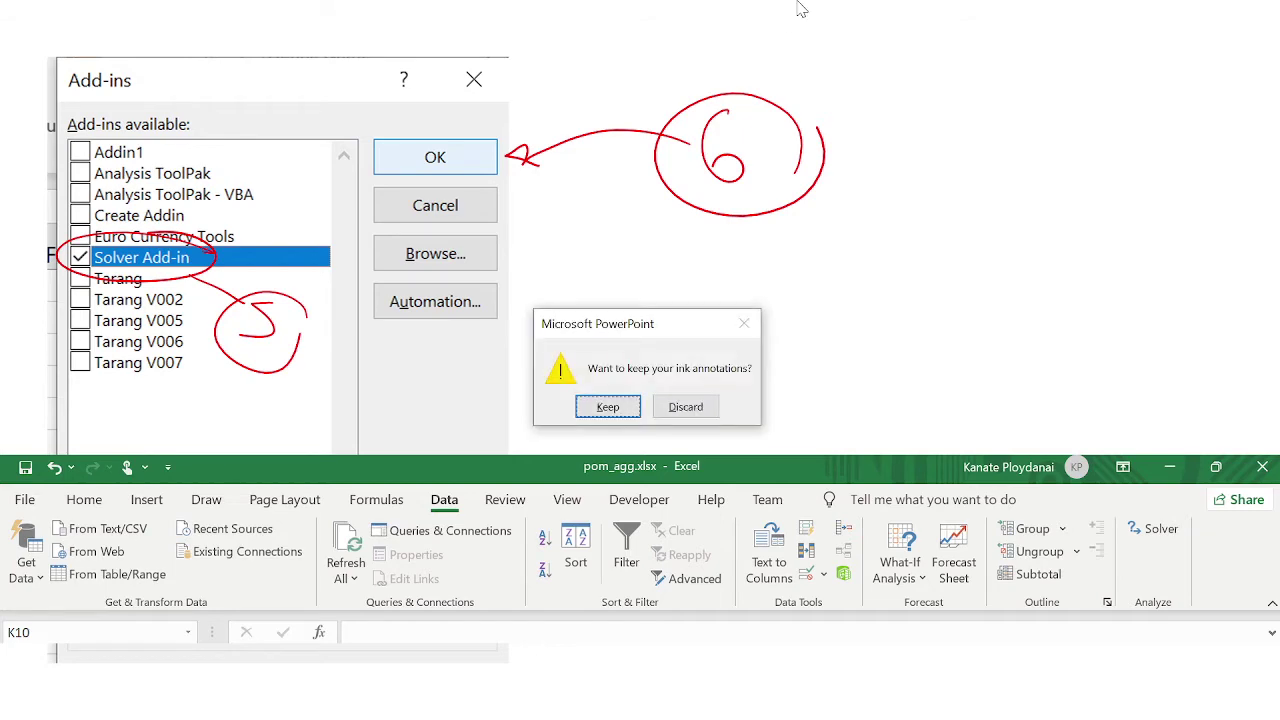
left_click(633, 410)
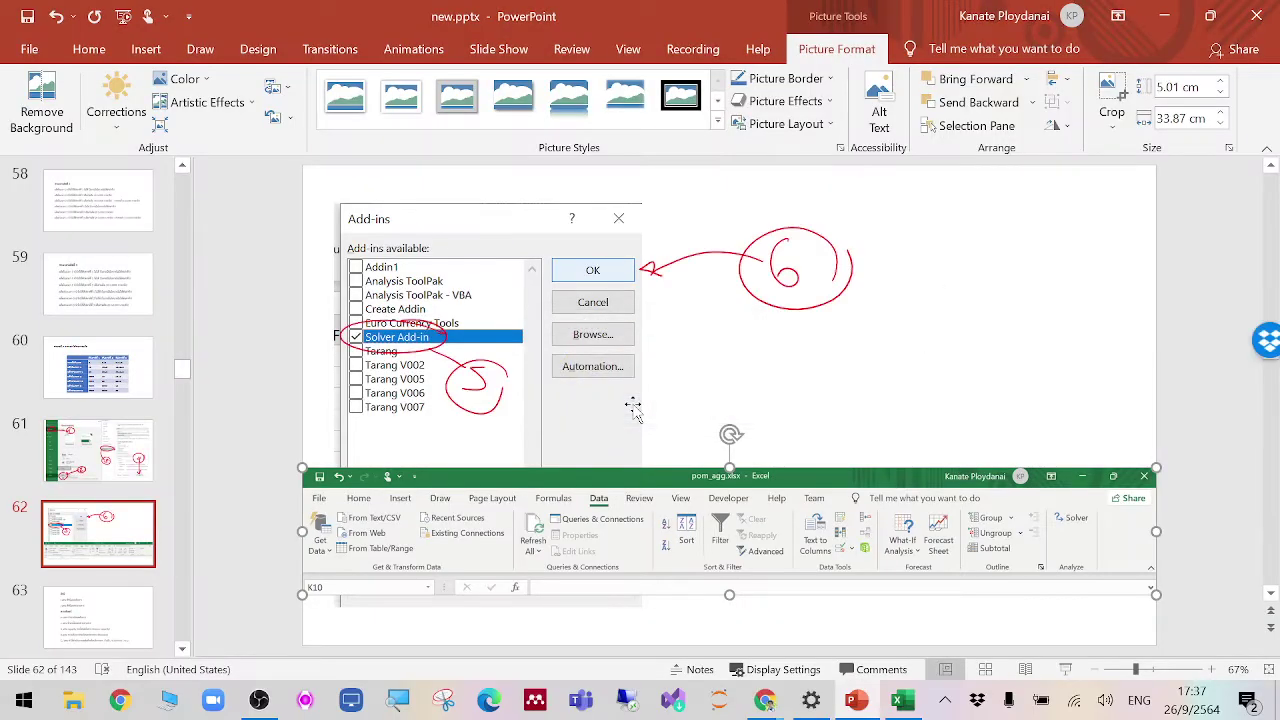
Step: Minimize the presentation and open Google Chrome with the Person 1 profile
left_click(1168, 20)
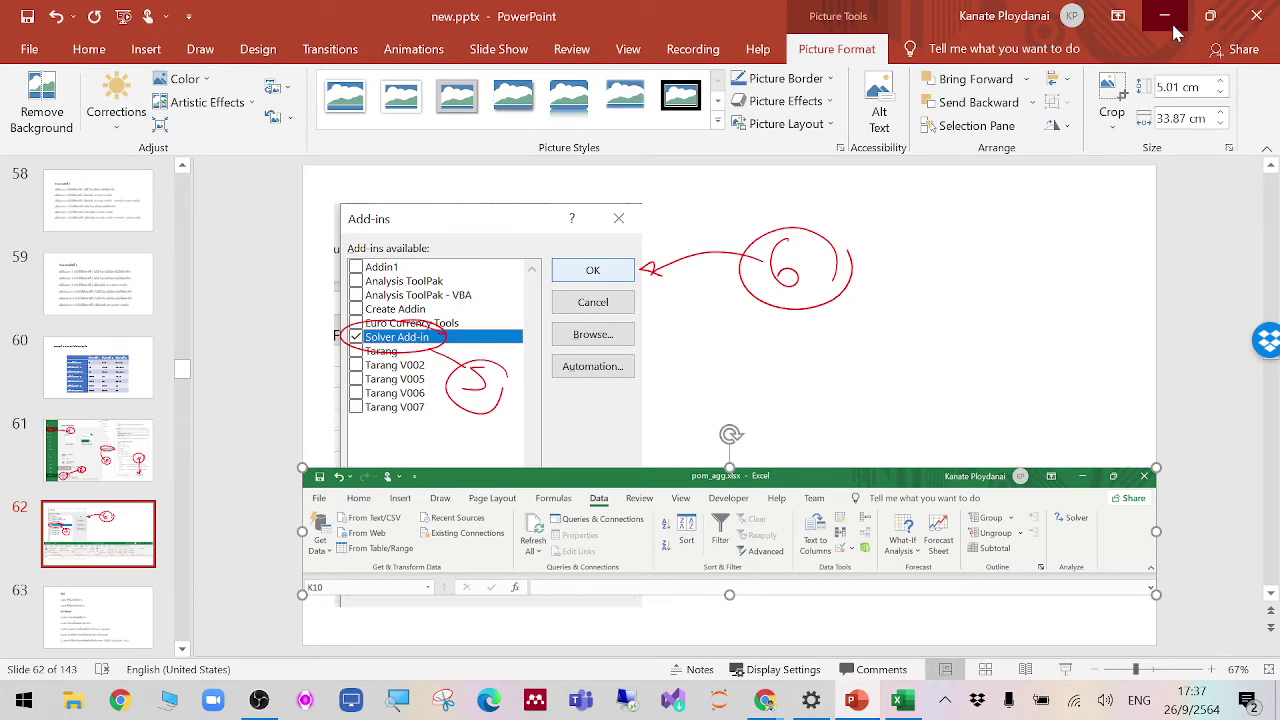
left_click(1171, 20)
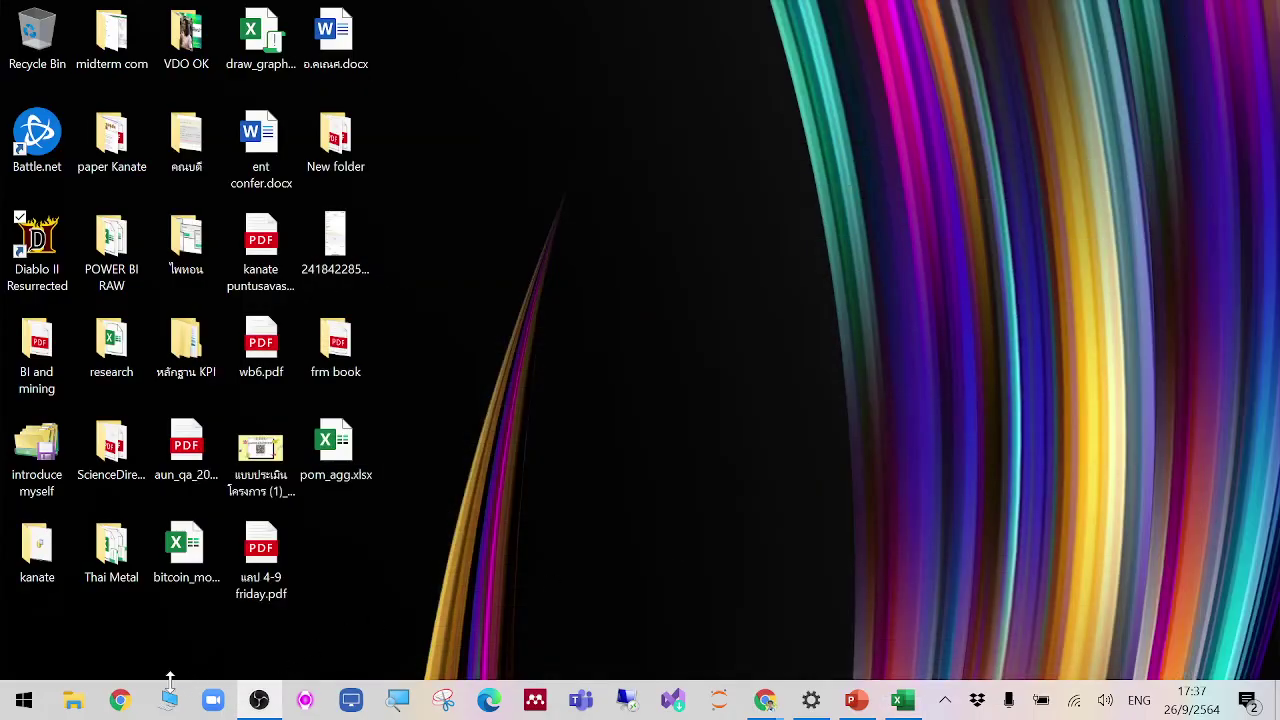
left_click(119, 700)
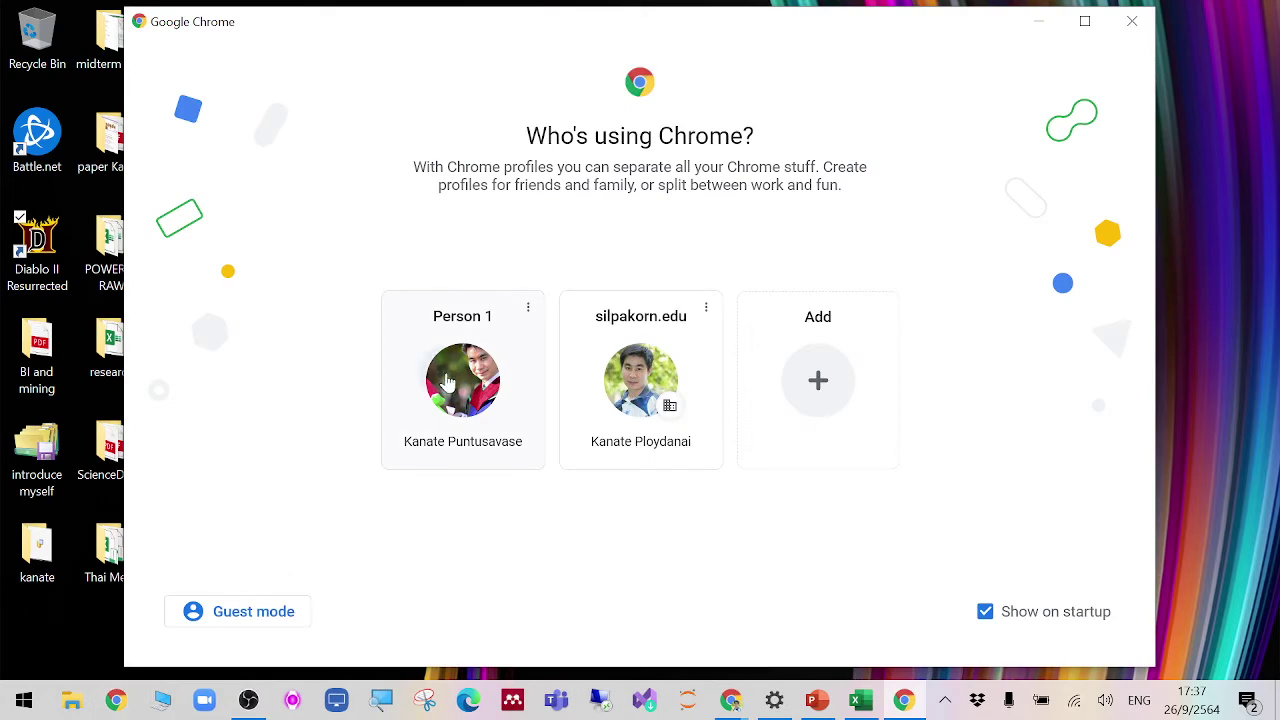
left_click(447, 382)
left_click(829, 128)
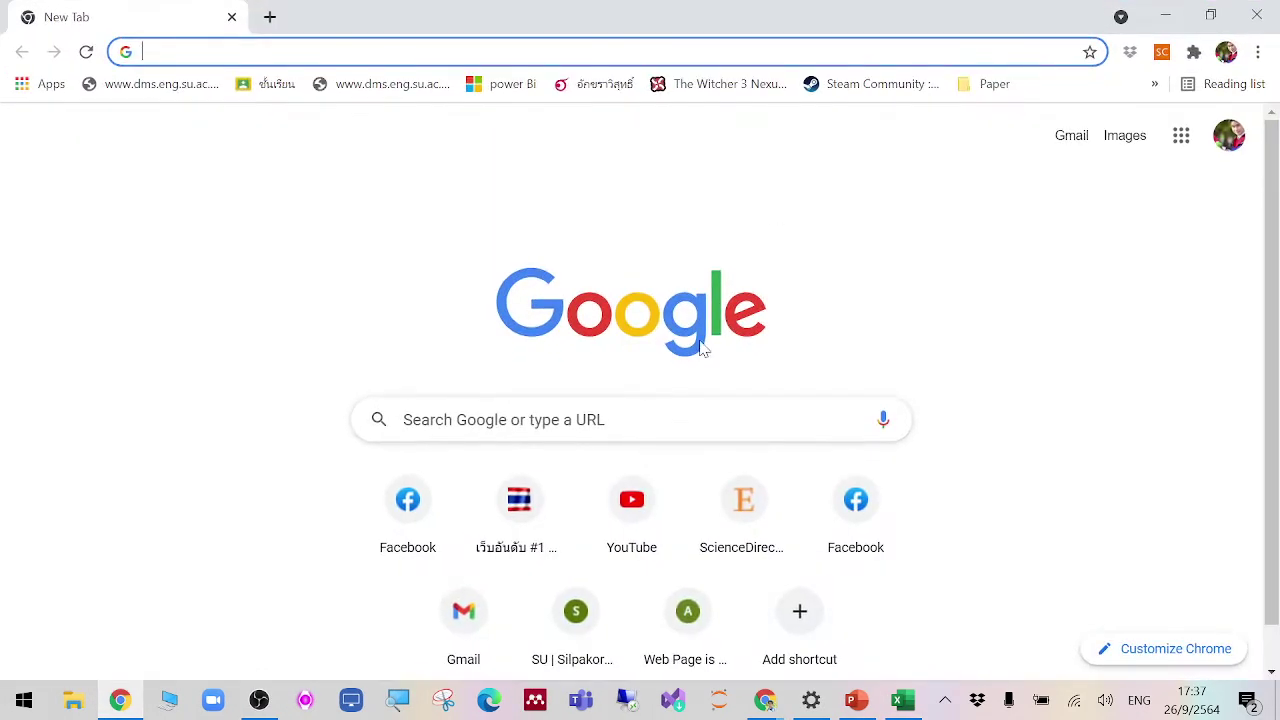
Step: Search Google for "solver office 2007"
left_click(693, 421)
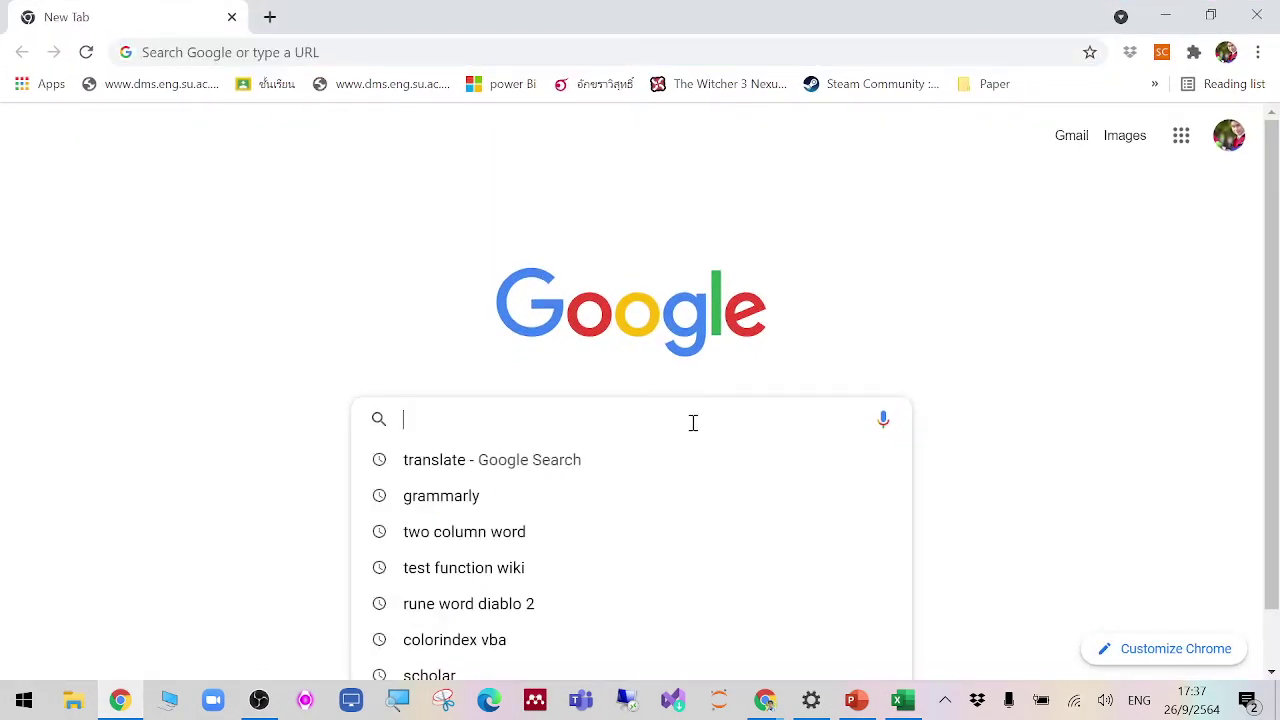
type("A")
key("BackSpace")
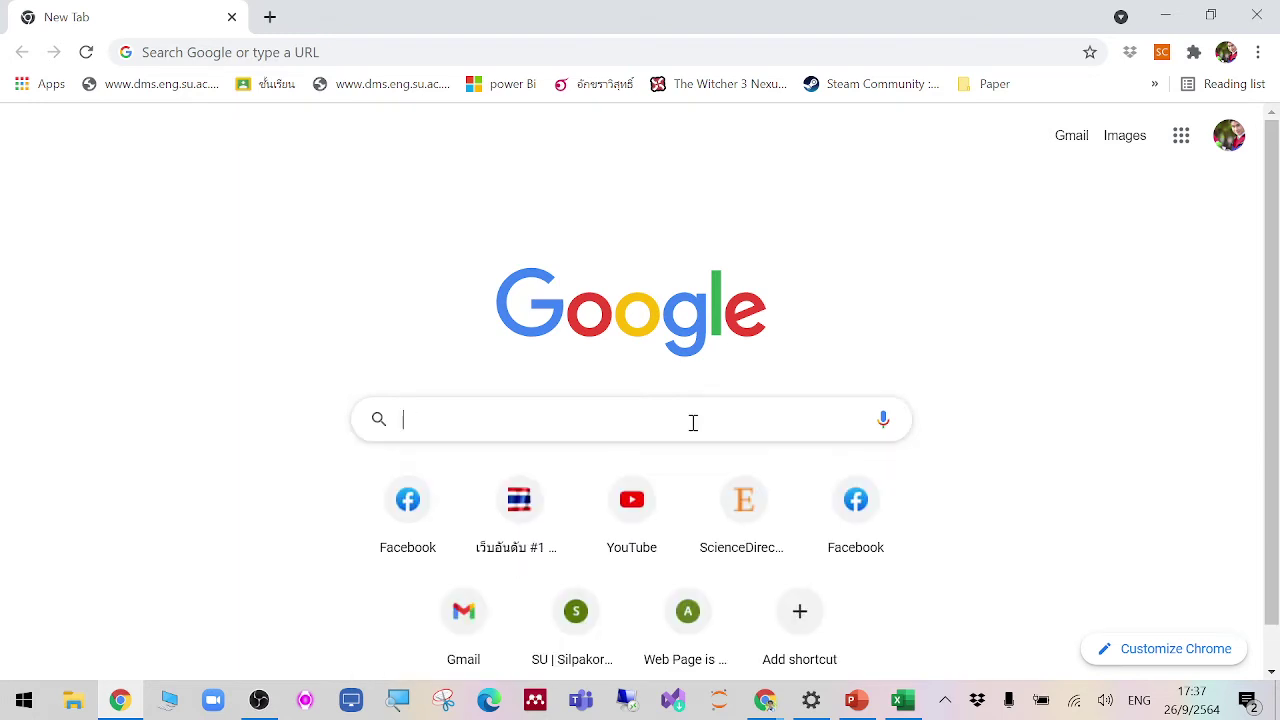
type("SOLVER")
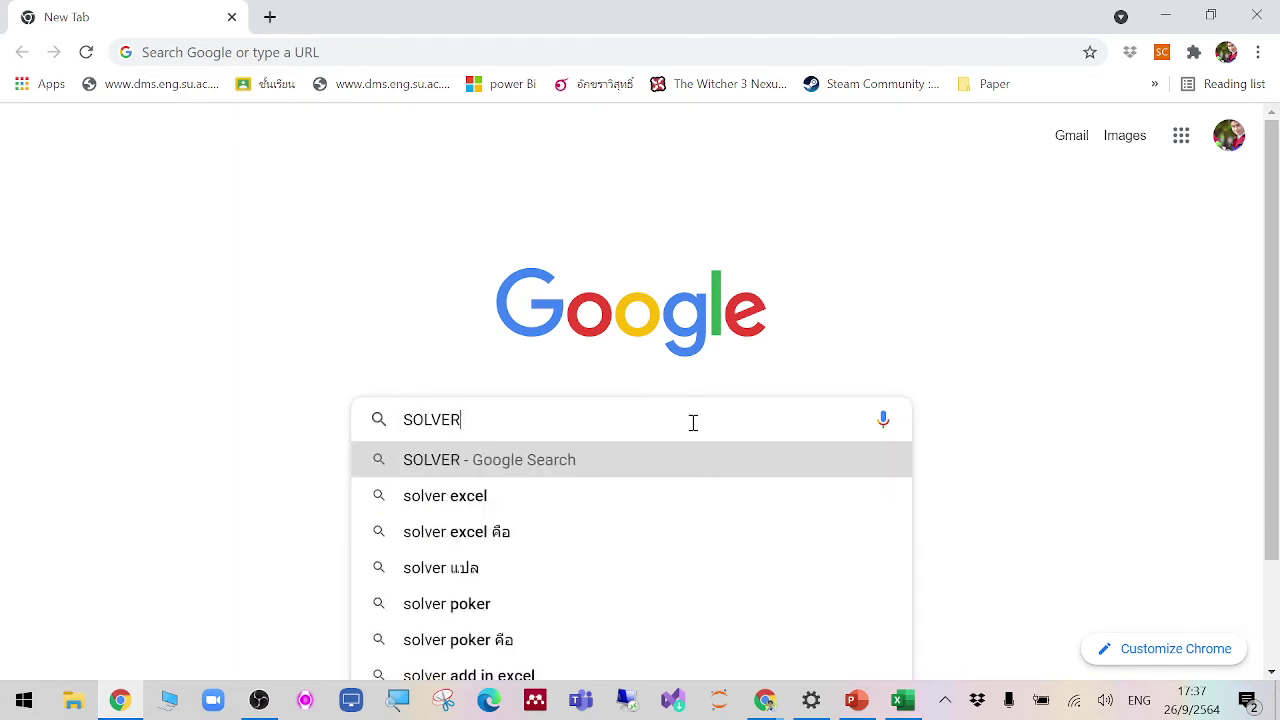
type(" off")
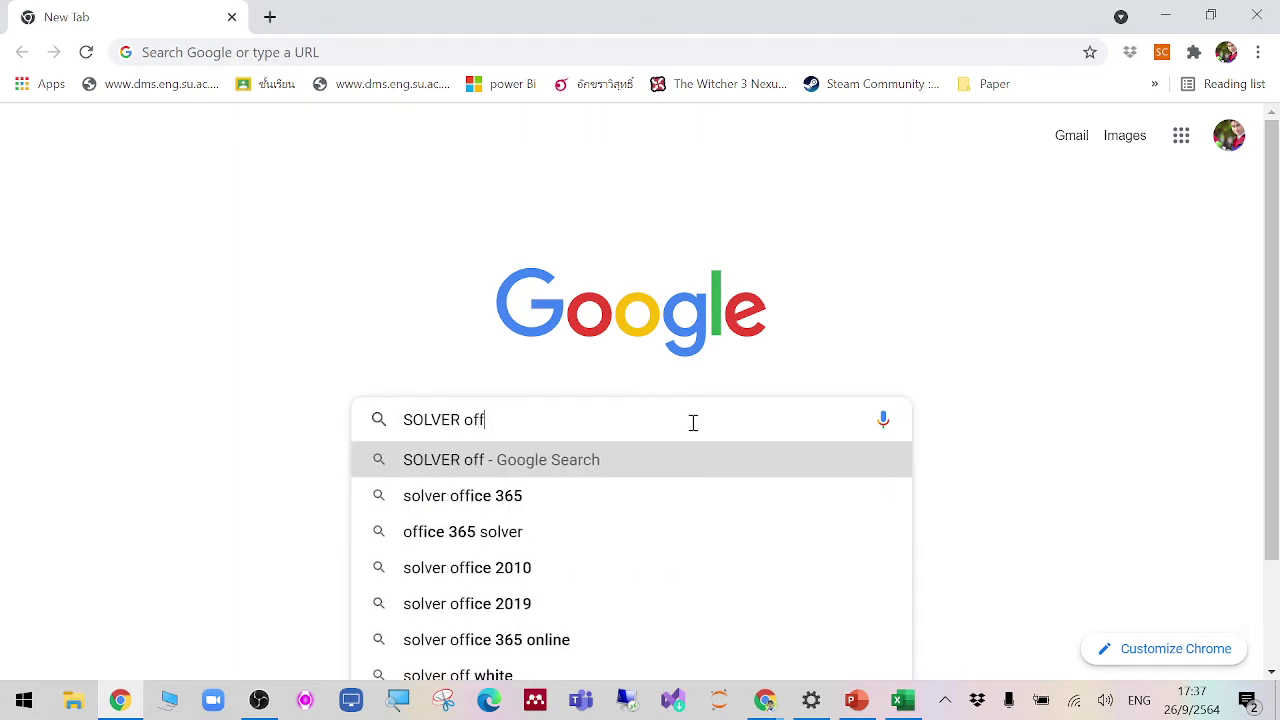
type("ice ")
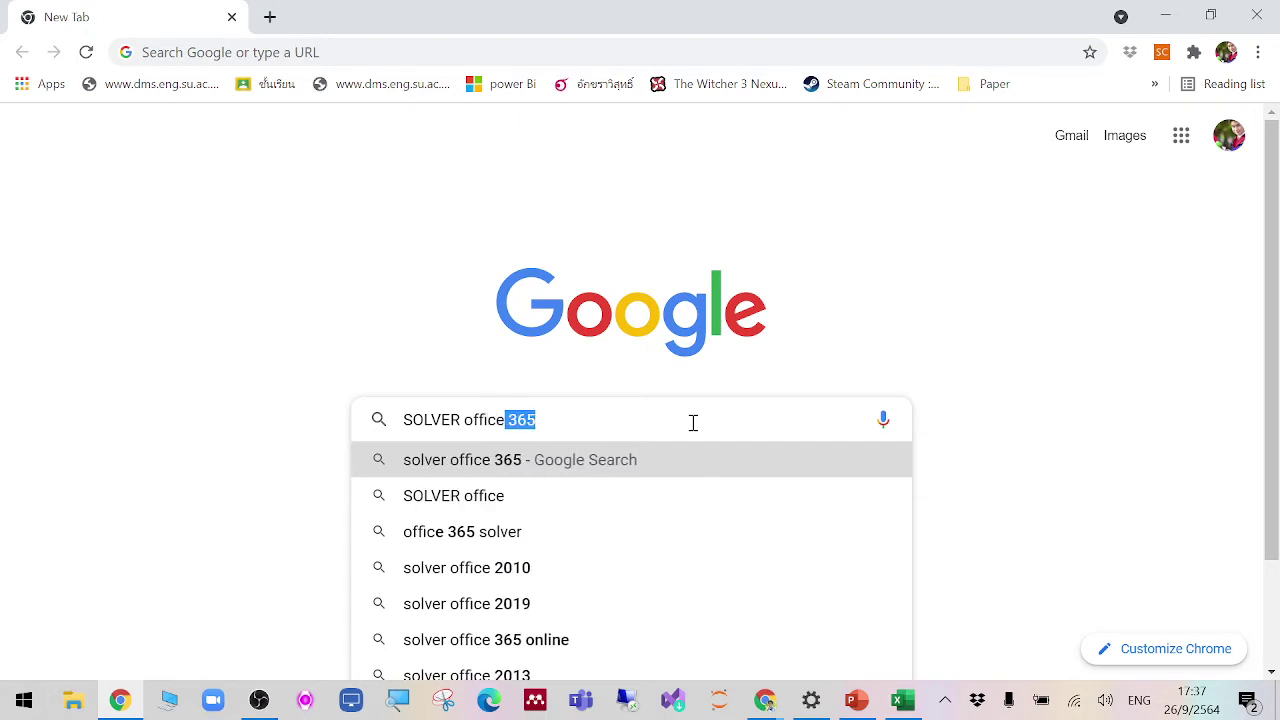
type("20")
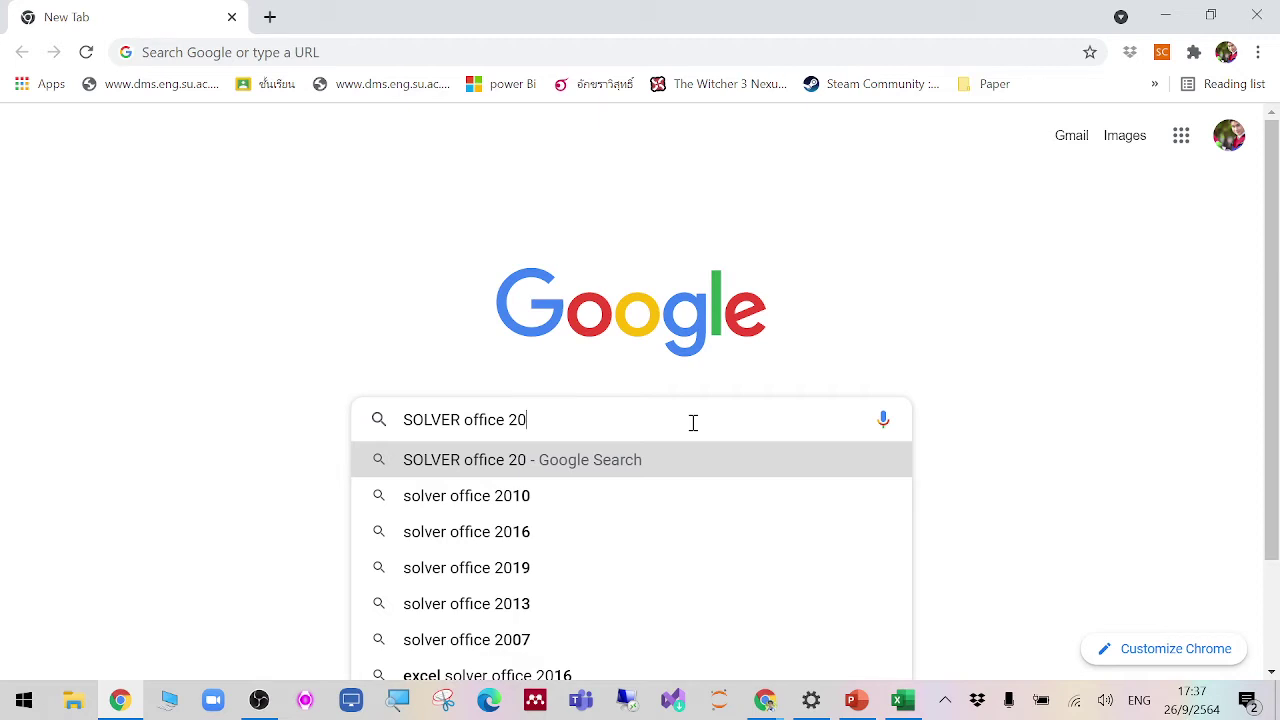
left_click(686, 640)
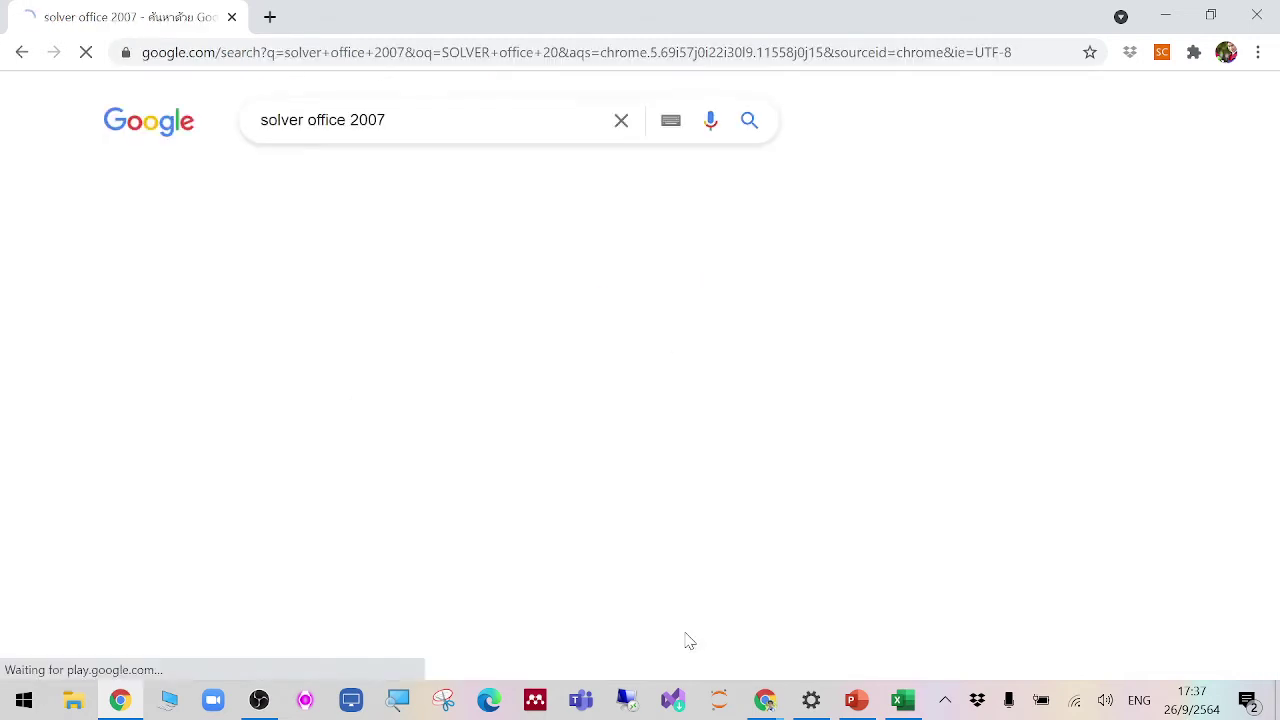
Step: Open the Thai Microsoft Support result on loading the Solver Add-in and look through its instructions
scroll(617, 531, "down", 4)
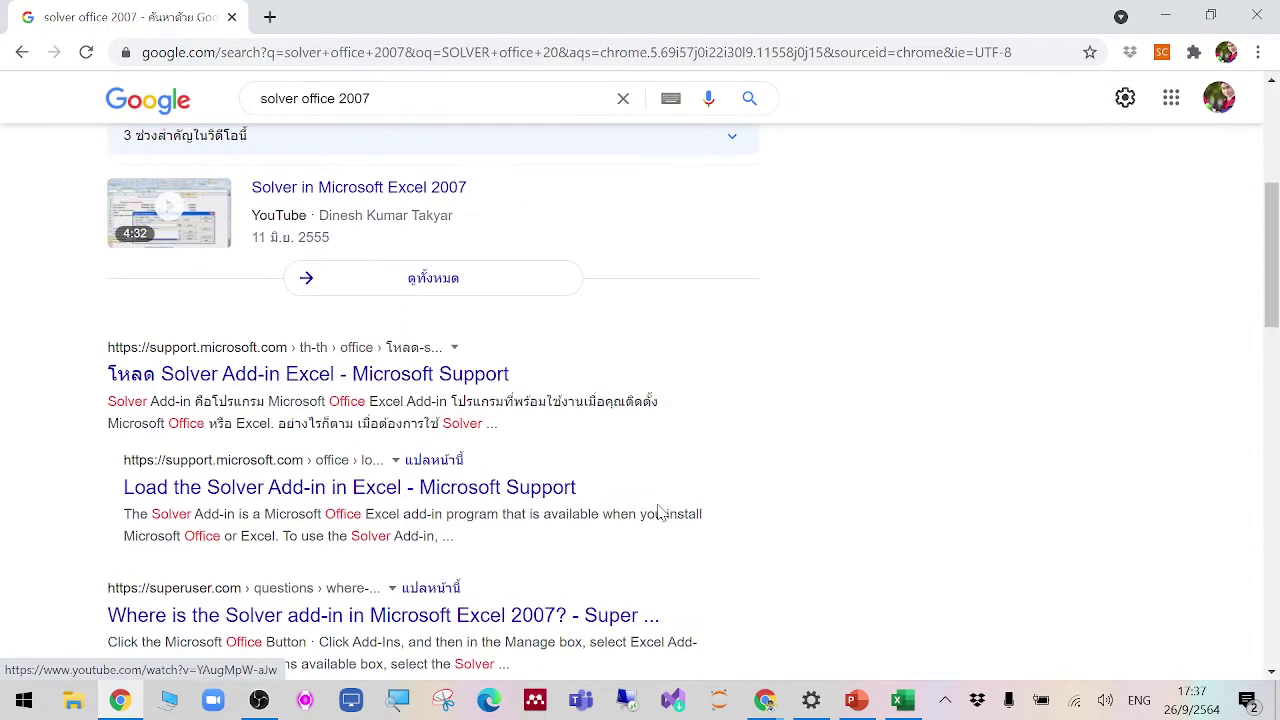
left_click(455, 374)
scroll(455, 368, "down", 3)
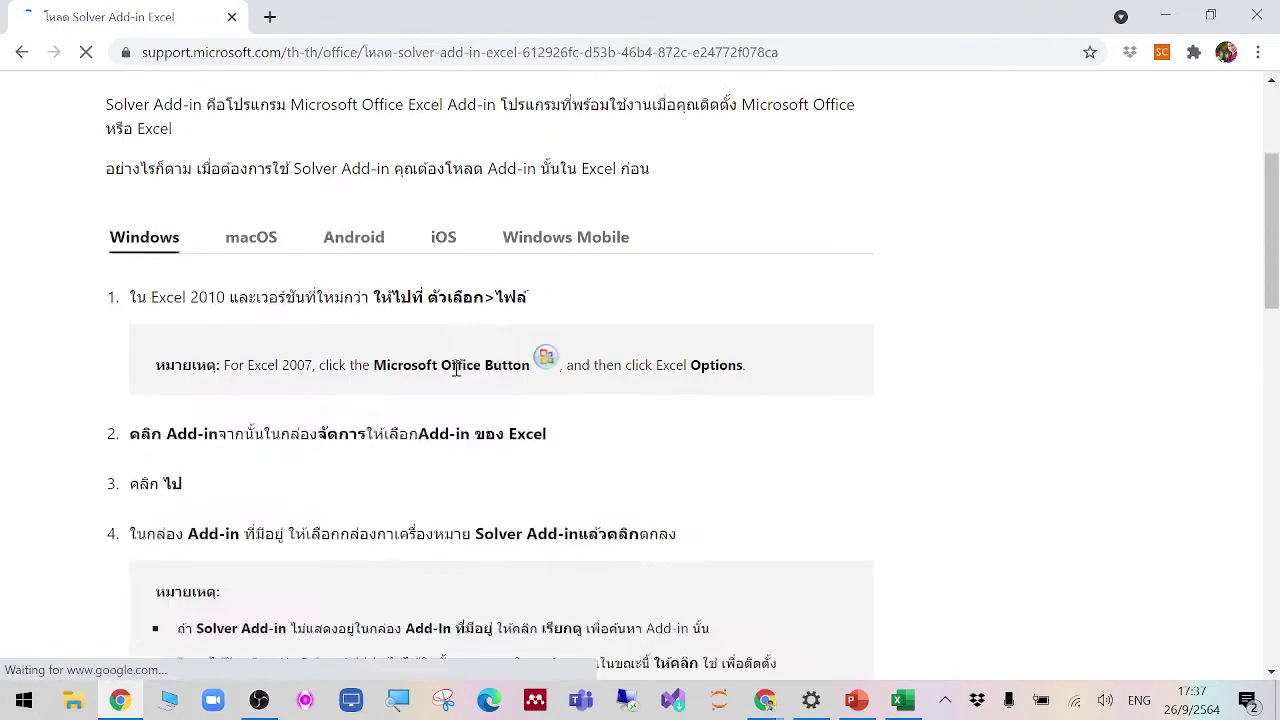
scroll(457, 371, "down", 13)
scroll(457, 371, "up", 7)
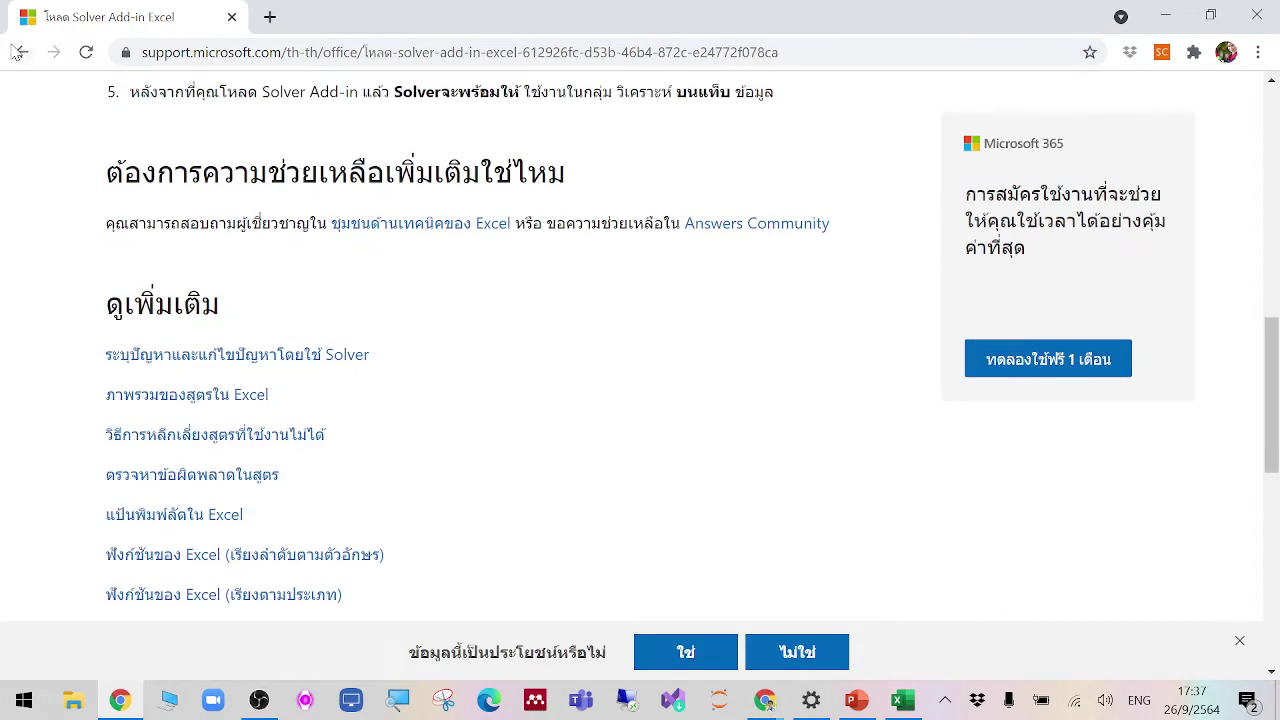
Step: Return to the search results and read the QA Stack answer on where to find the Solver Add-in in Excel 2007
left_click(17, 52)
scroll(491, 377, "down", 4)
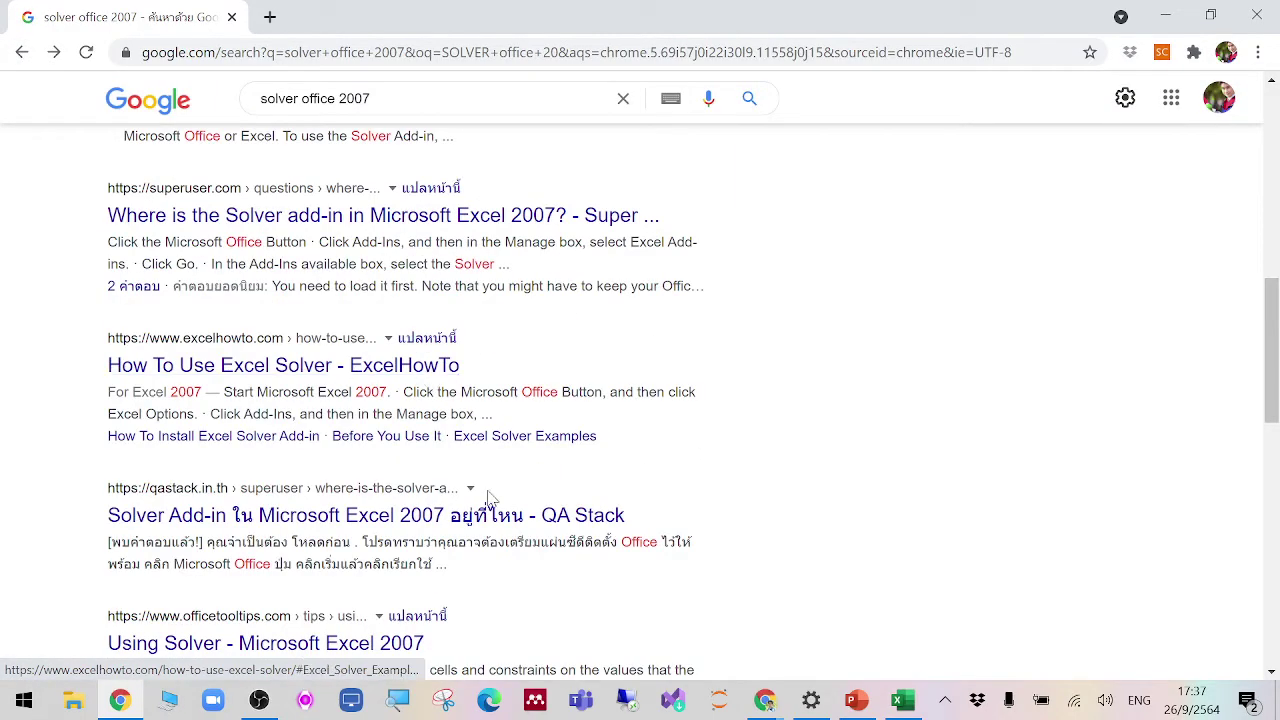
left_click(488, 522)
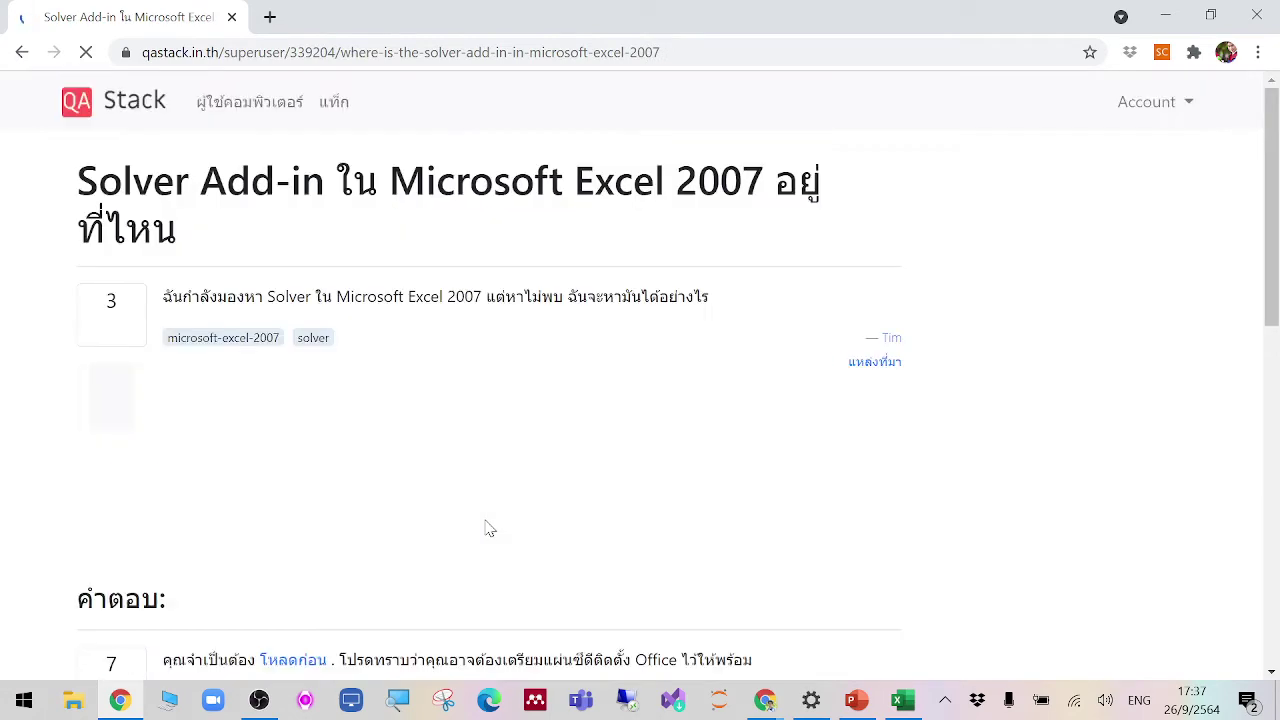
scroll(486, 528, "down", 5)
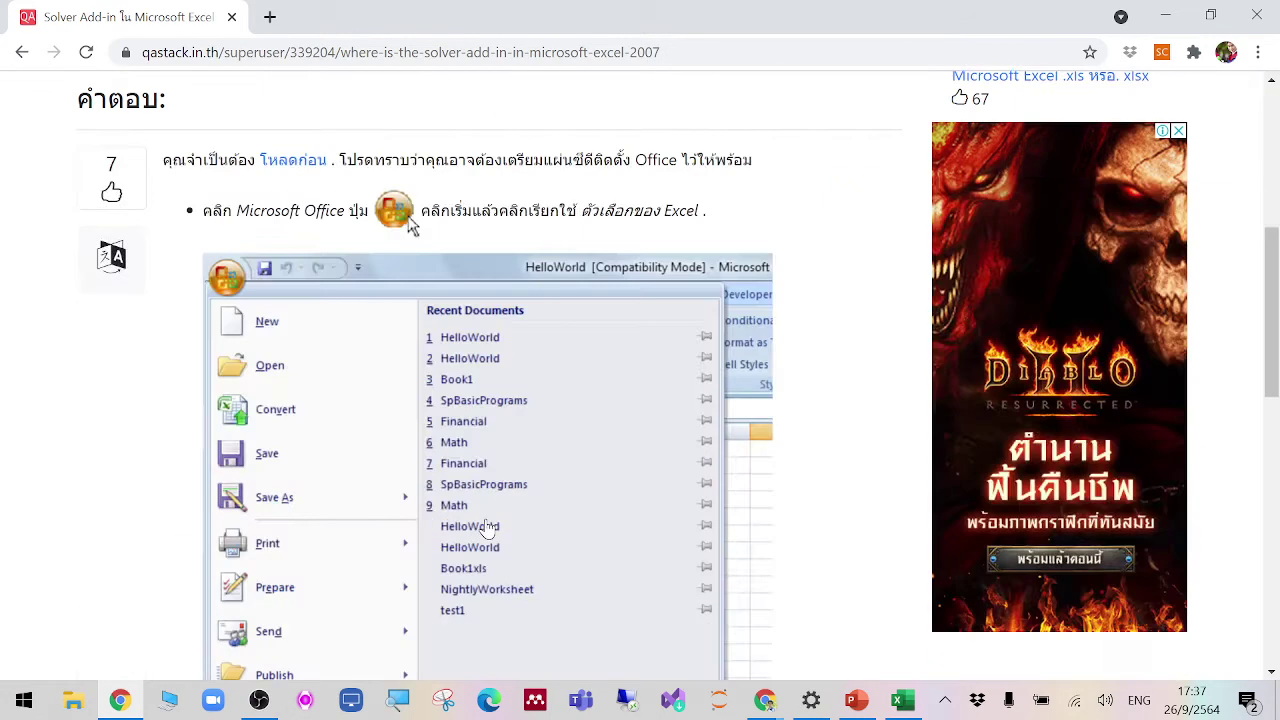
scroll(310, 350, "down", 1)
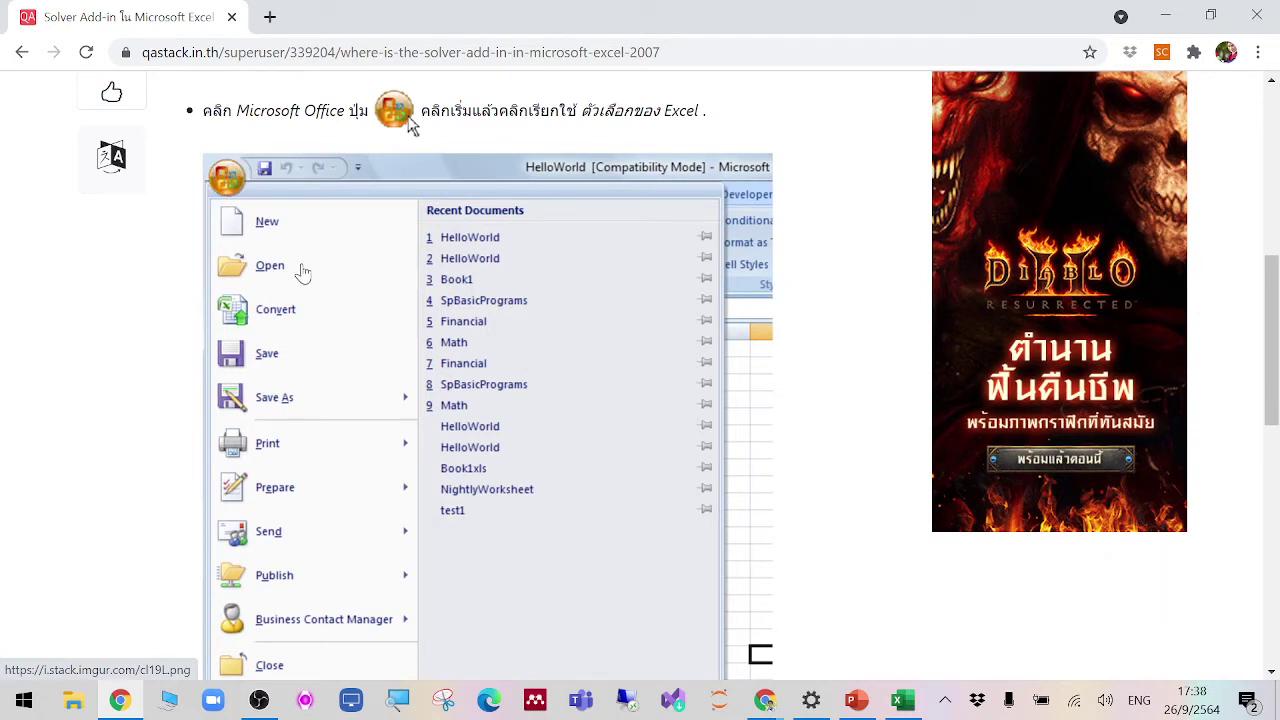
scroll(445, 312, "down", 2)
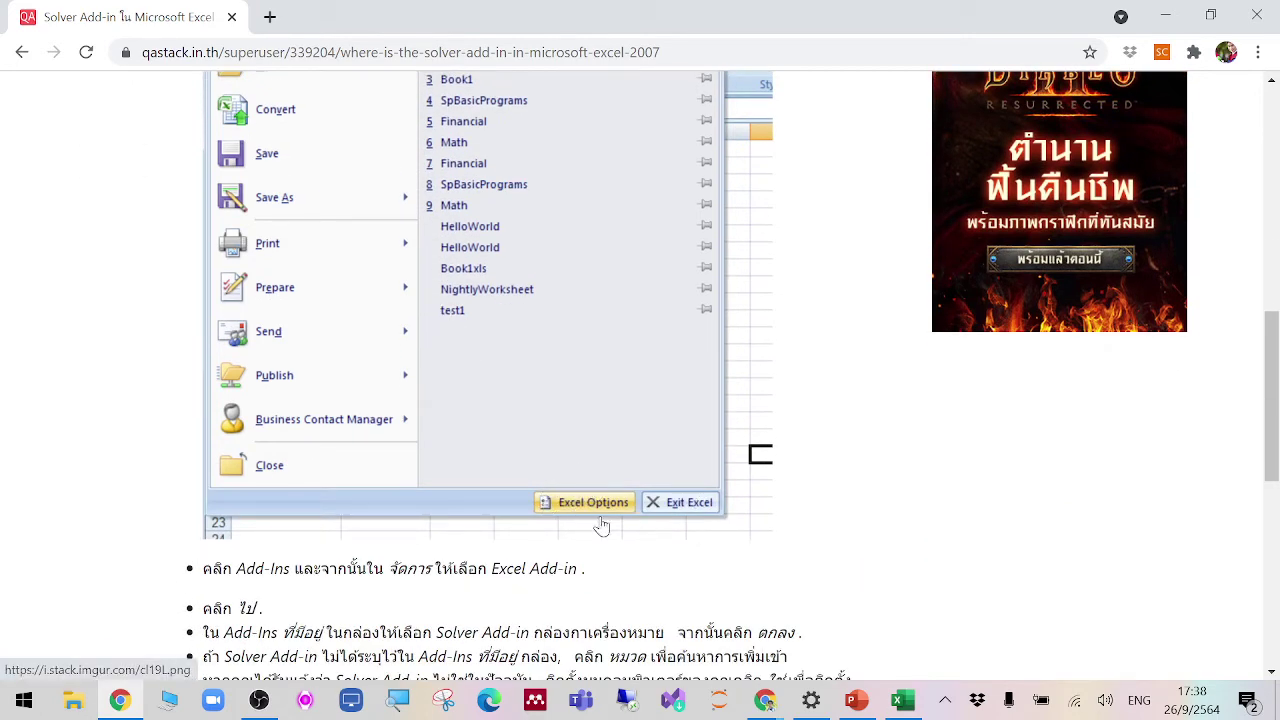
scroll(503, 491, "up", 3)
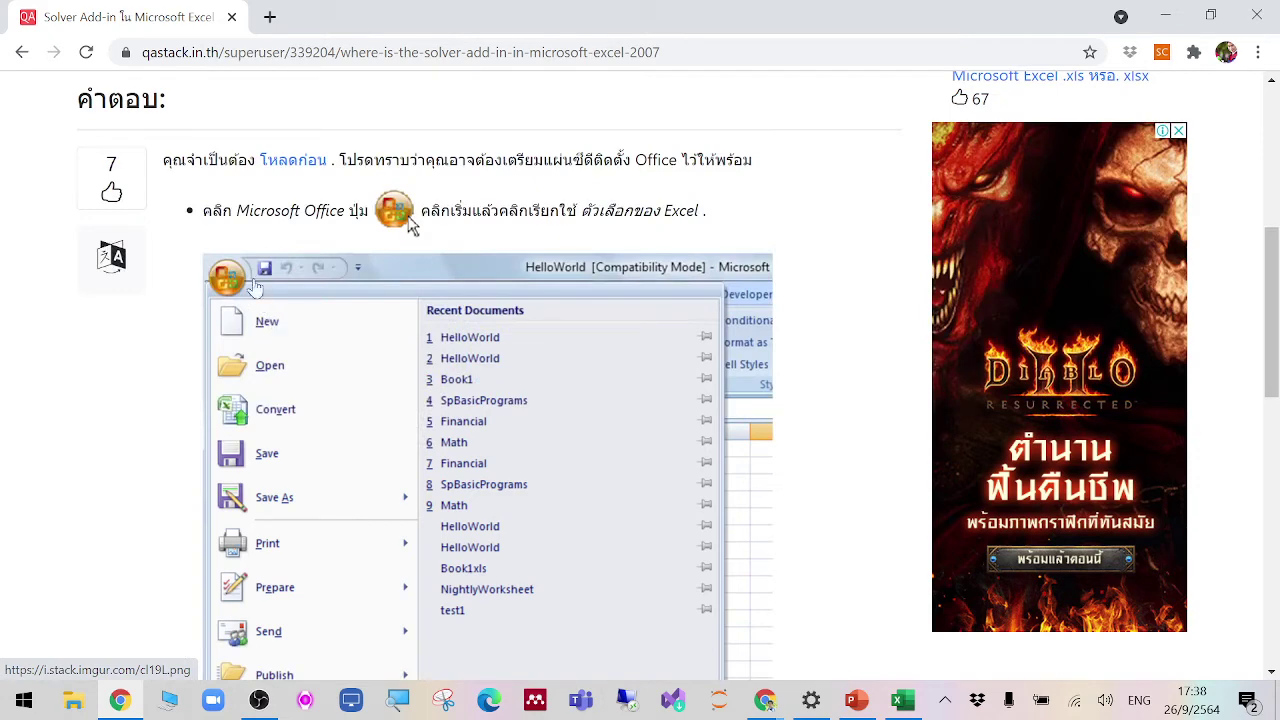
scroll(503, 431, "down", 5)
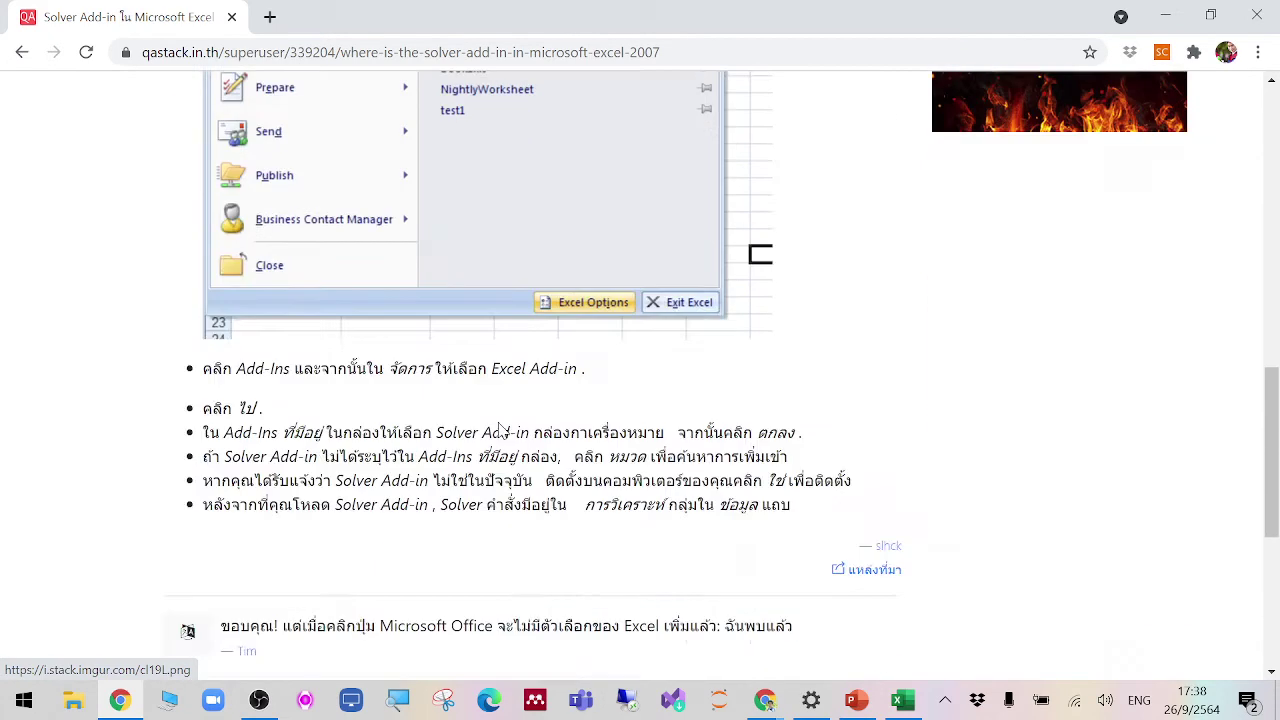
Step: Go back to the search results and change the Google query to "solver office max"
left_click(22, 52)
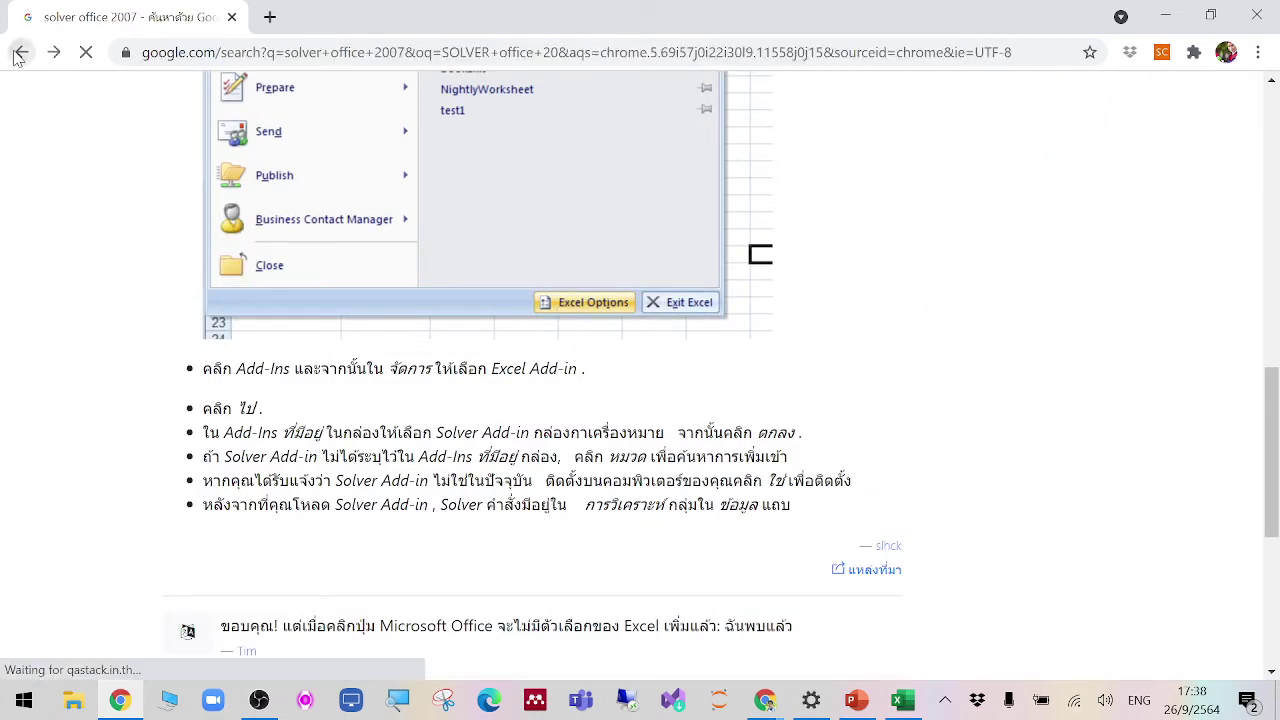
scroll(458, 332, "up", 10)
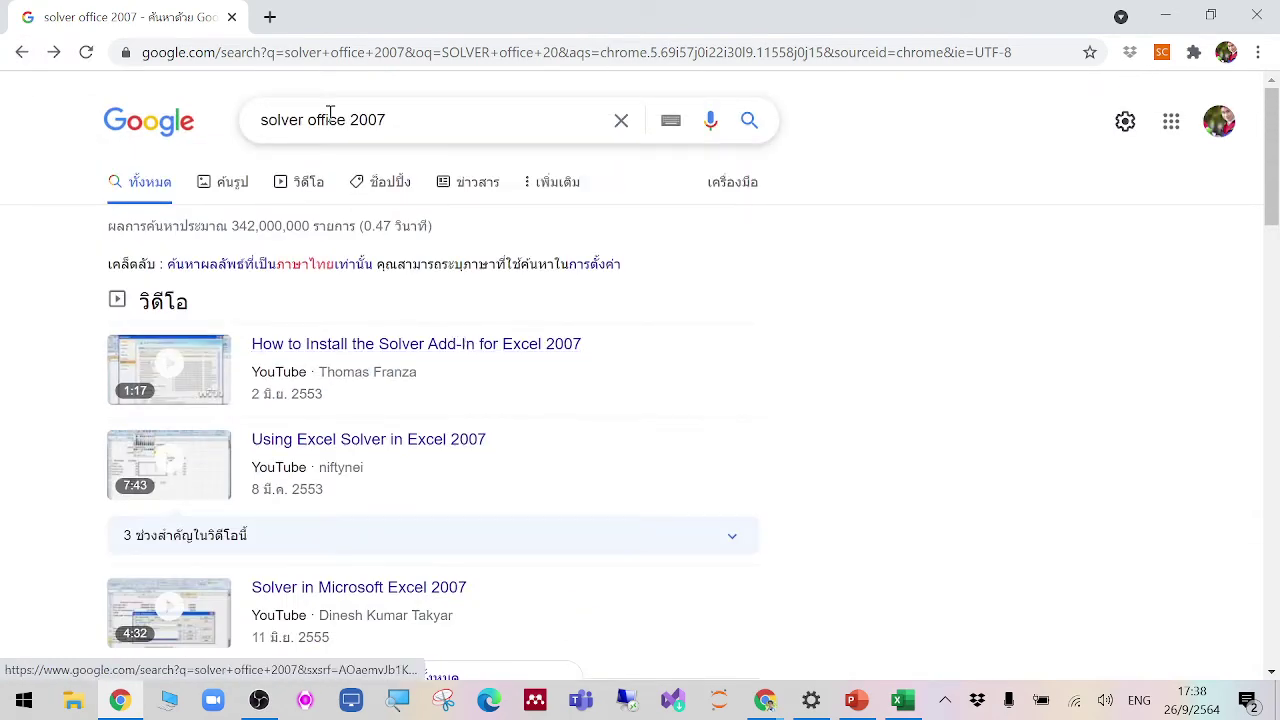
left_click(427, 119)
key("BackSpace")
key("BackSpace")
key("BackSpace")
key("BackSpace")
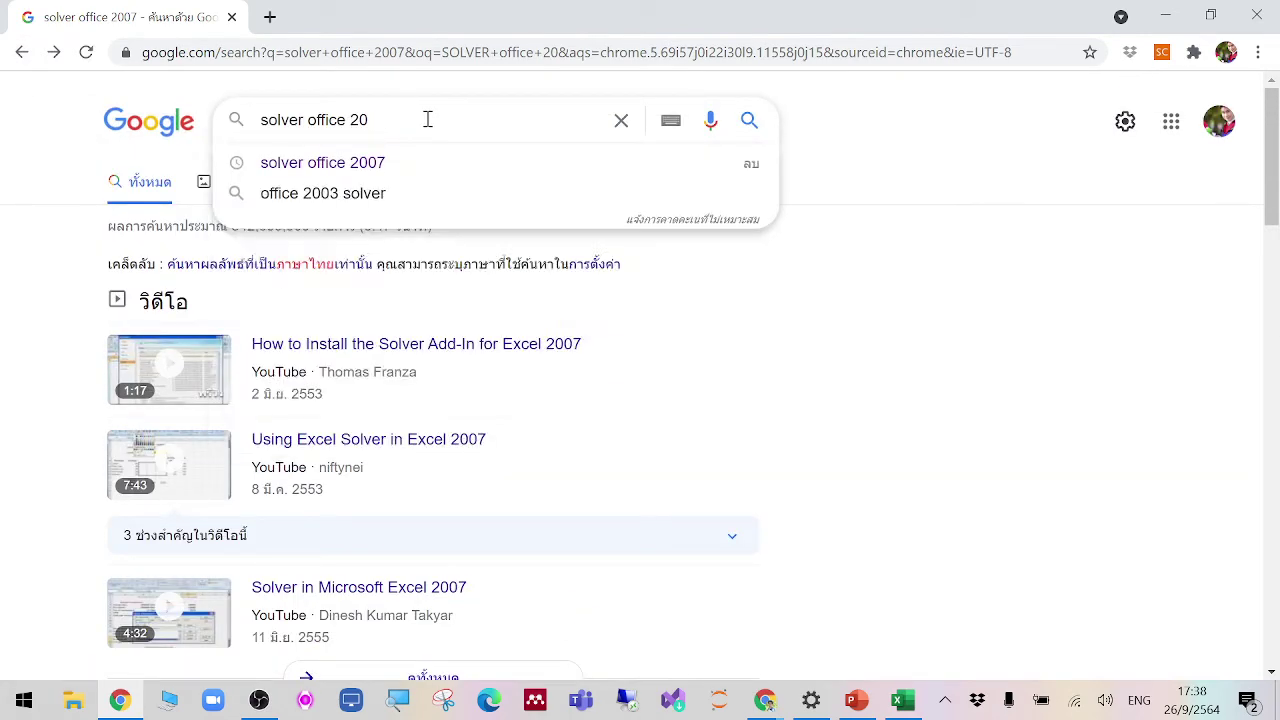
type("max")
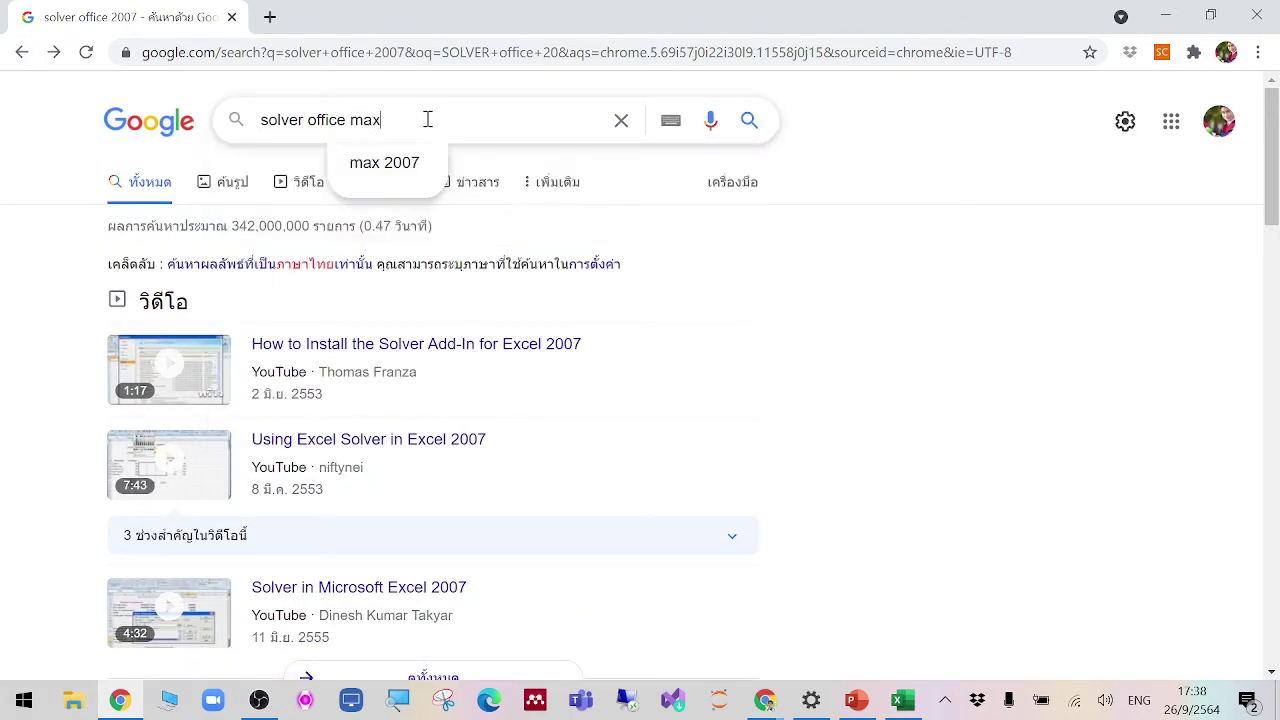
key("Return")
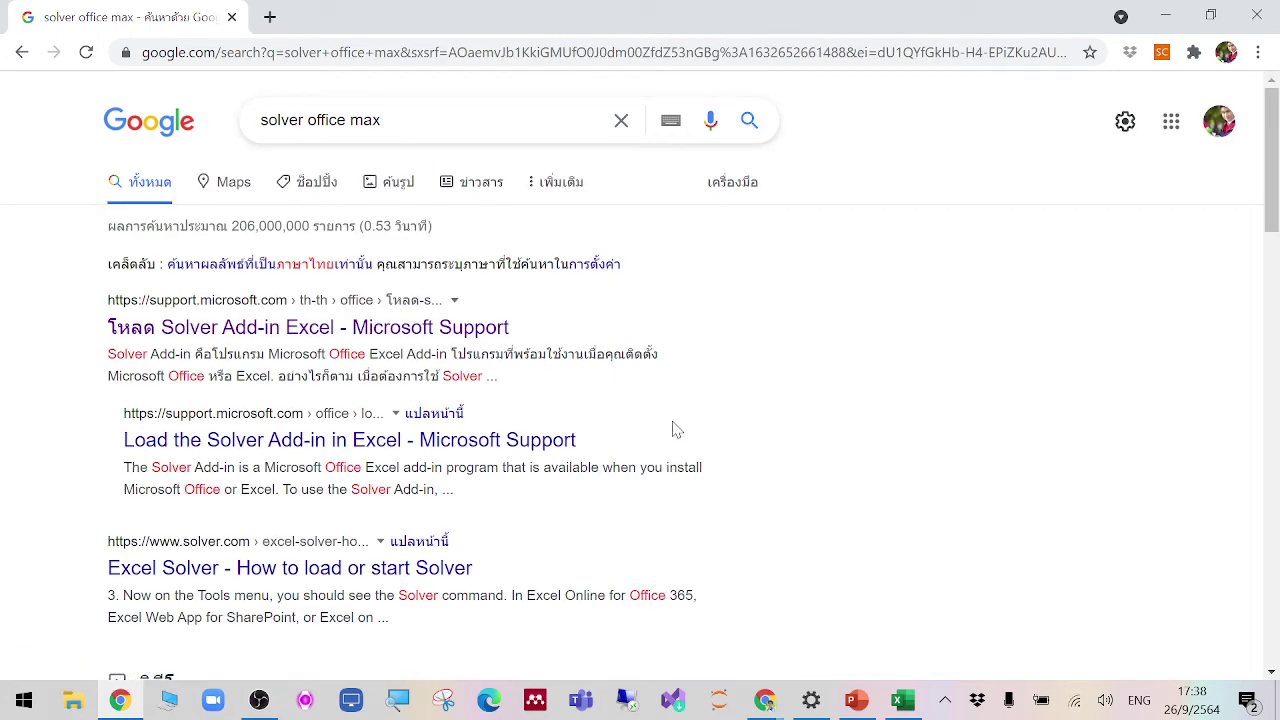
Step: Extend the query to "solver office max os" and look through the results for Mac instructions
left_click(466, 109)
type("os")
key("Return")
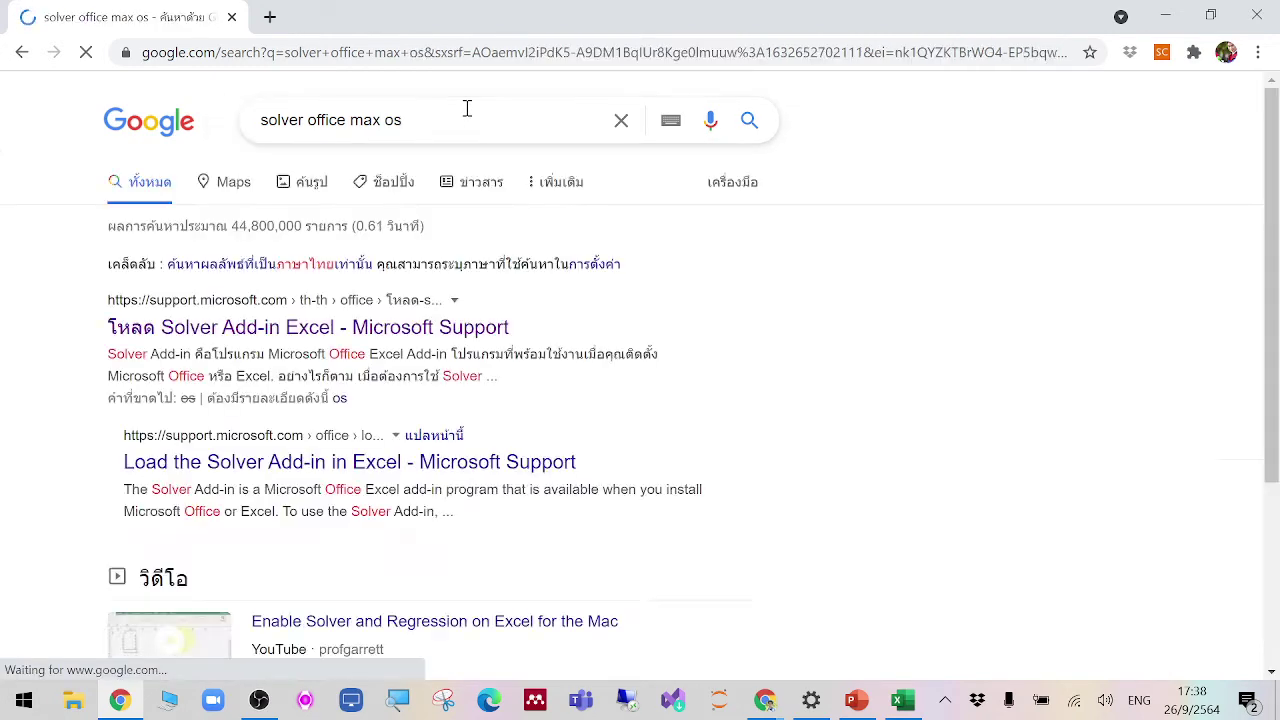
scroll(760, 323, "down", 5)
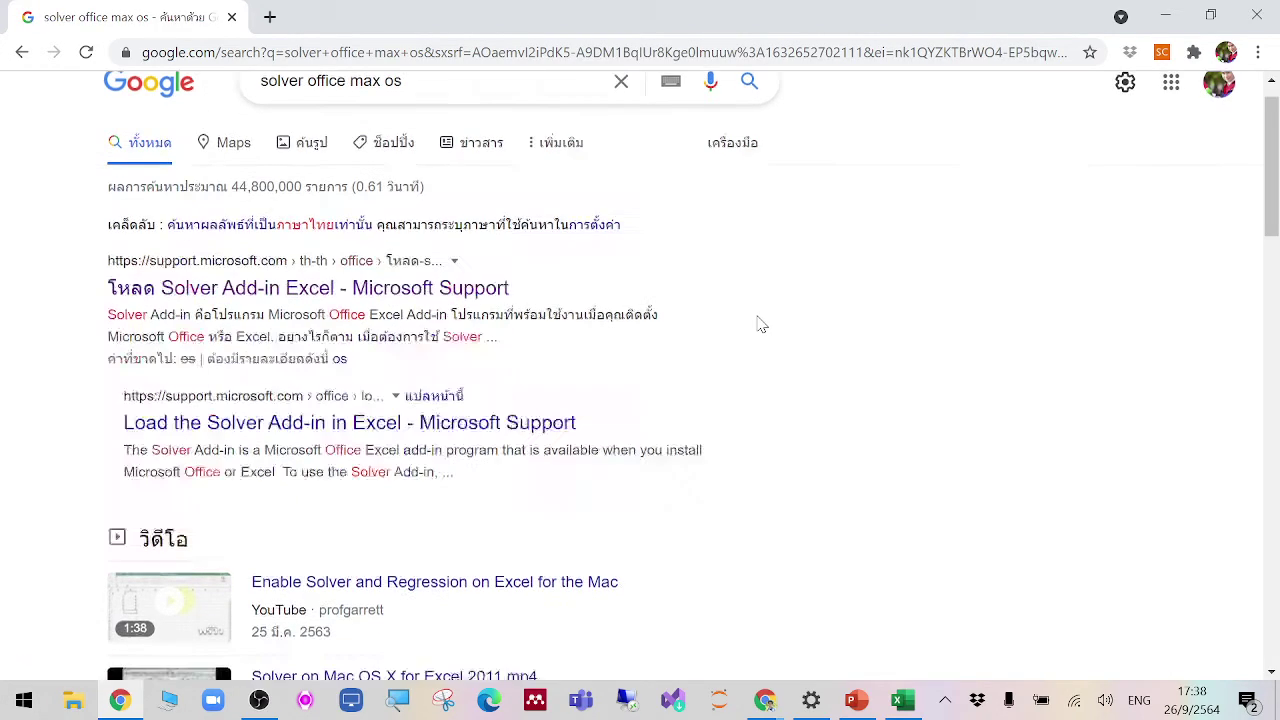
scroll(655, 390, "down", 1)
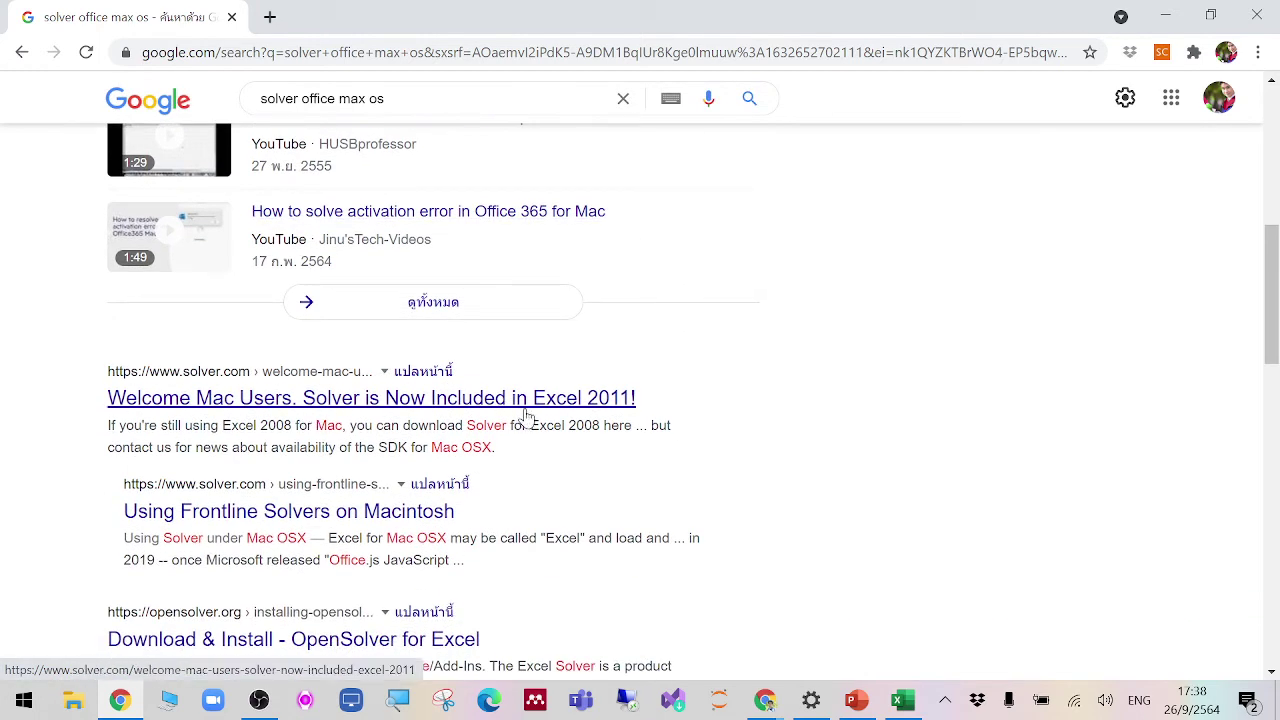
Step: Open the solver.com article welcoming Mac users to Solver in Excel 2011, skim through it and close Chrome
left_click(390, 397)
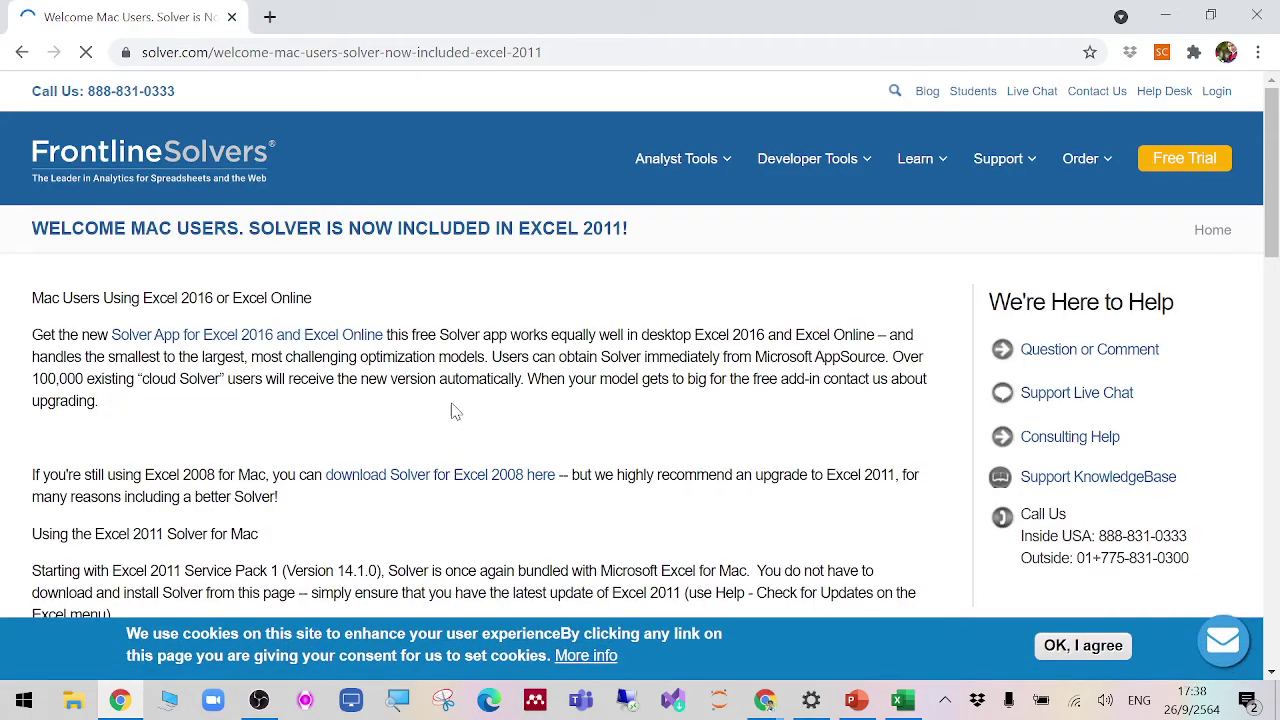
scroll(545, 400, "down", 4)
scroll(545, 400, "down", 12)
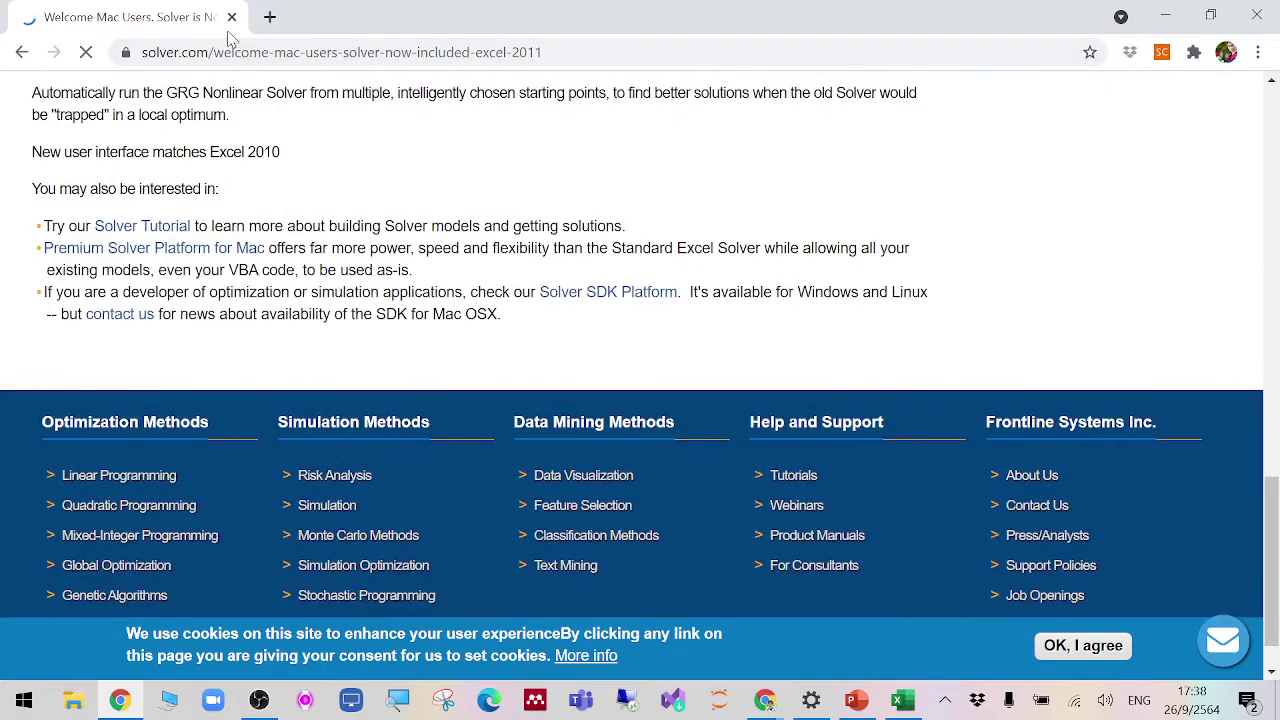
left_click(22, 52)
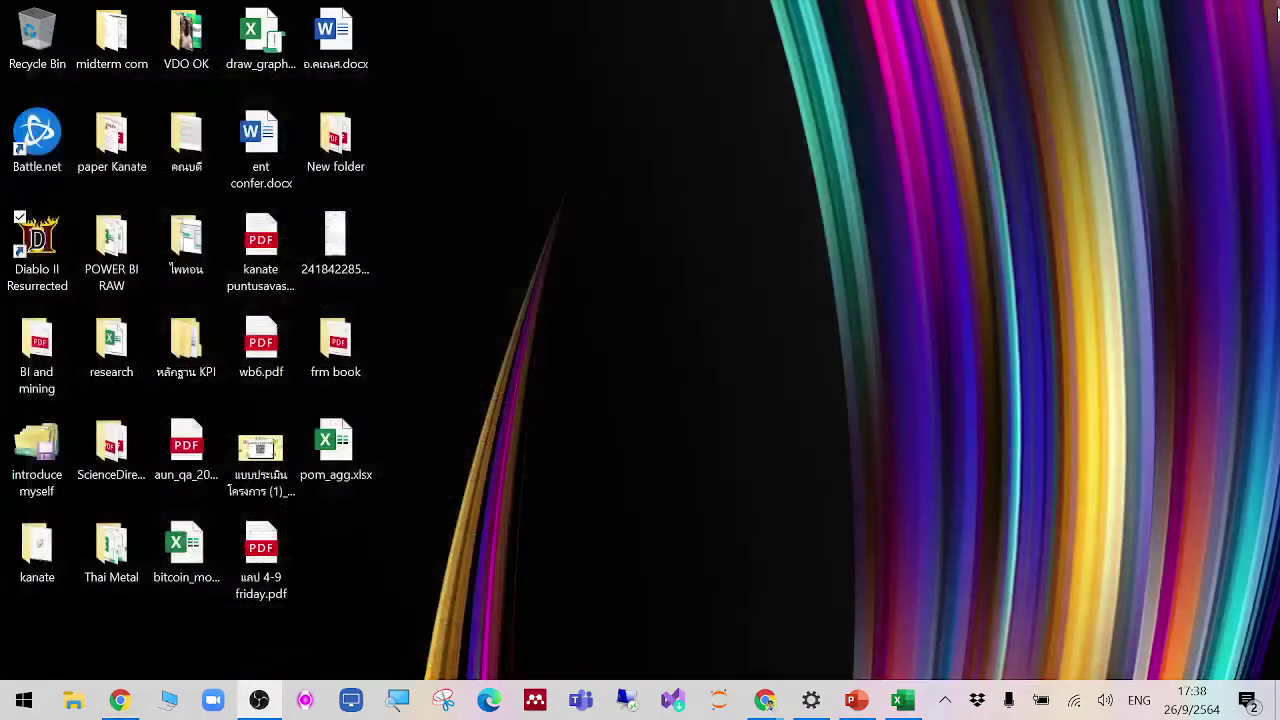
left_click(1257, 16)
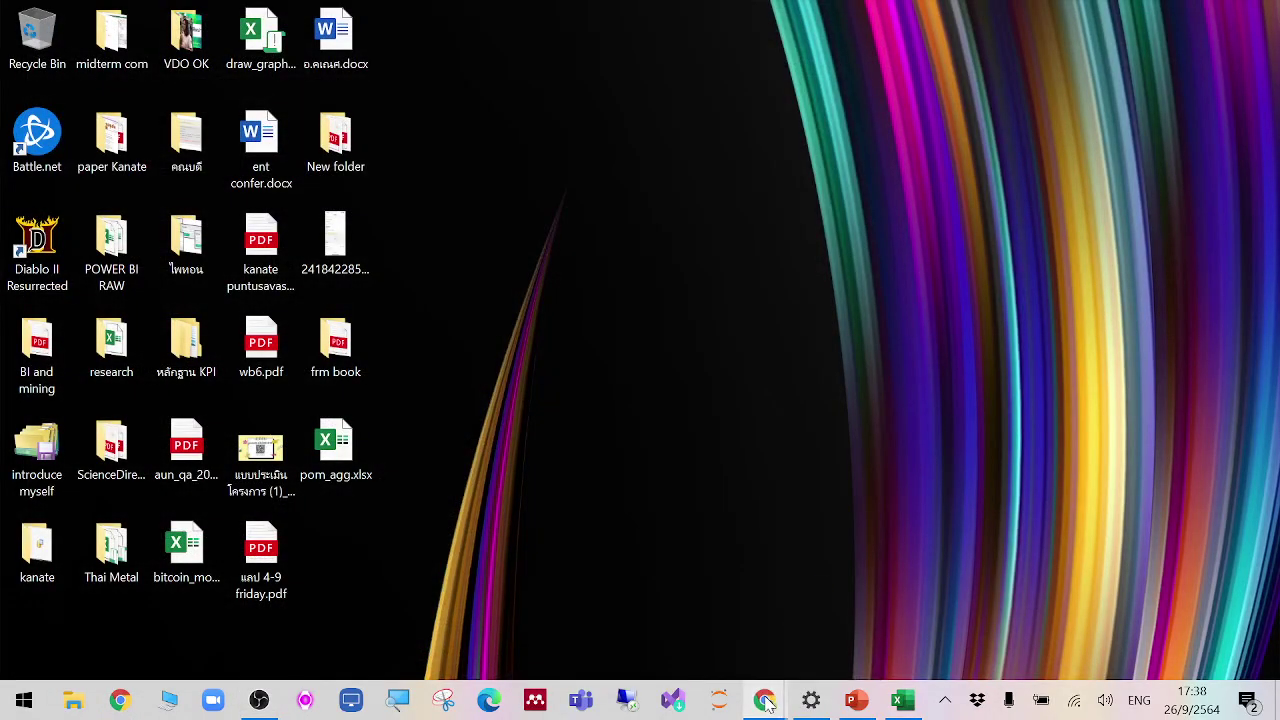
Step: Check the Google Meet call, minimize its window and switch to the pom_agg.xlsx workbook in Excel
mouse_move(765, 700)
left_click(837, 628)
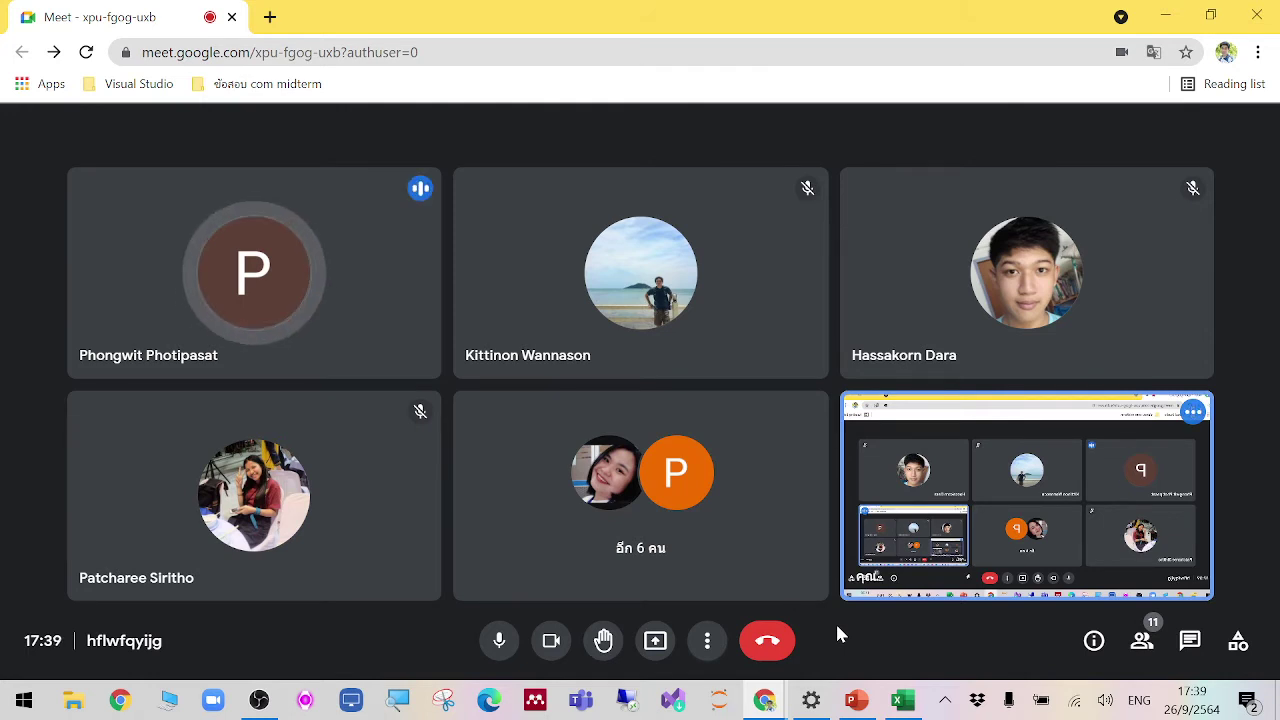
left_click(1165, 16)
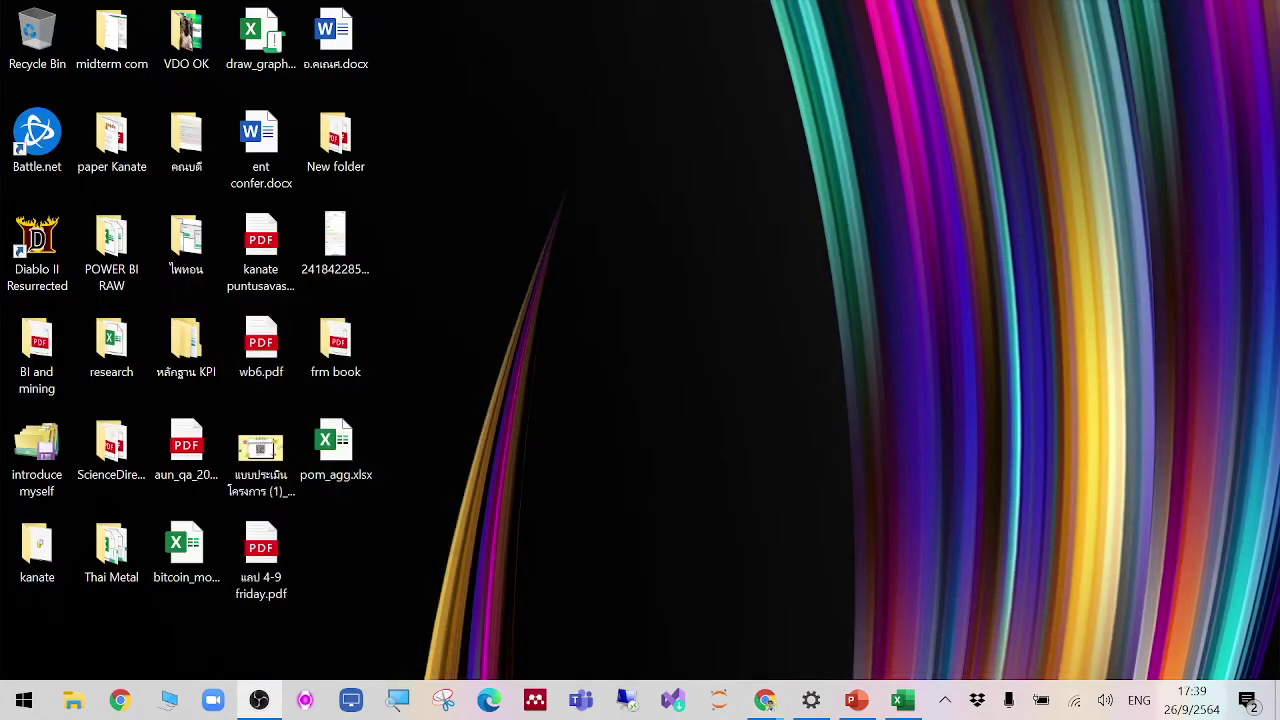
left_click(912, 700)
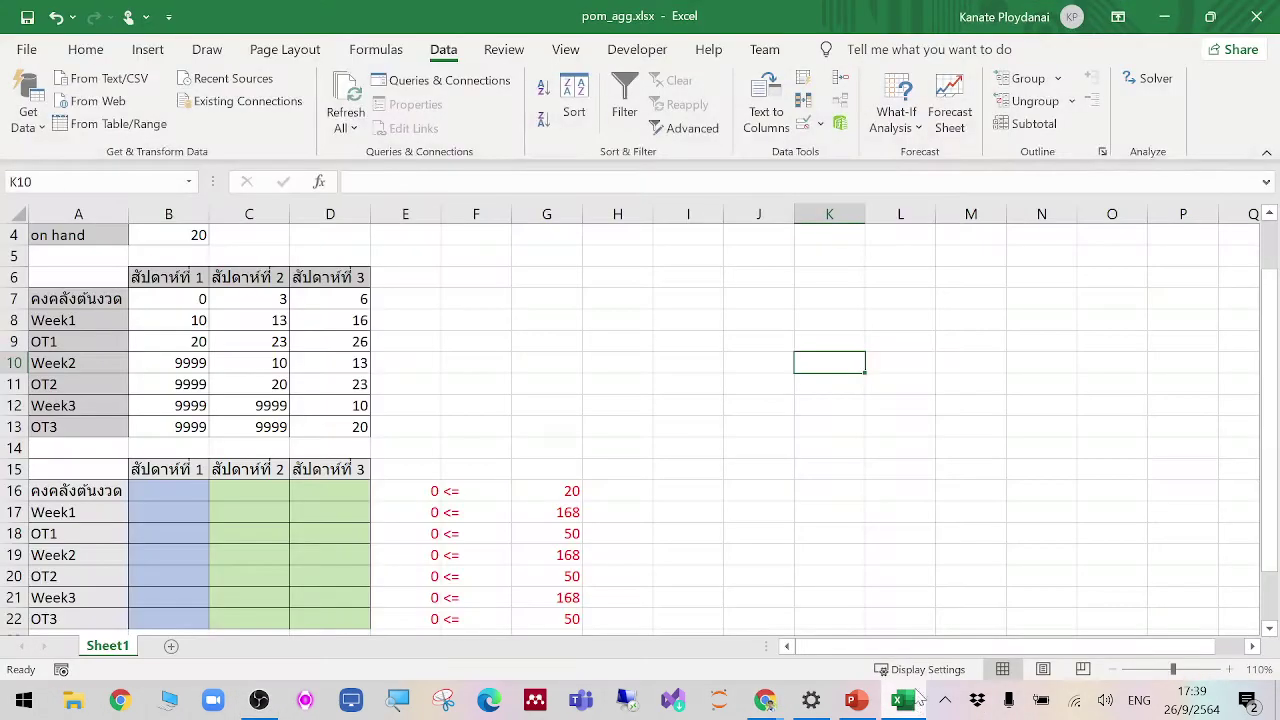
left_click(976, 410)
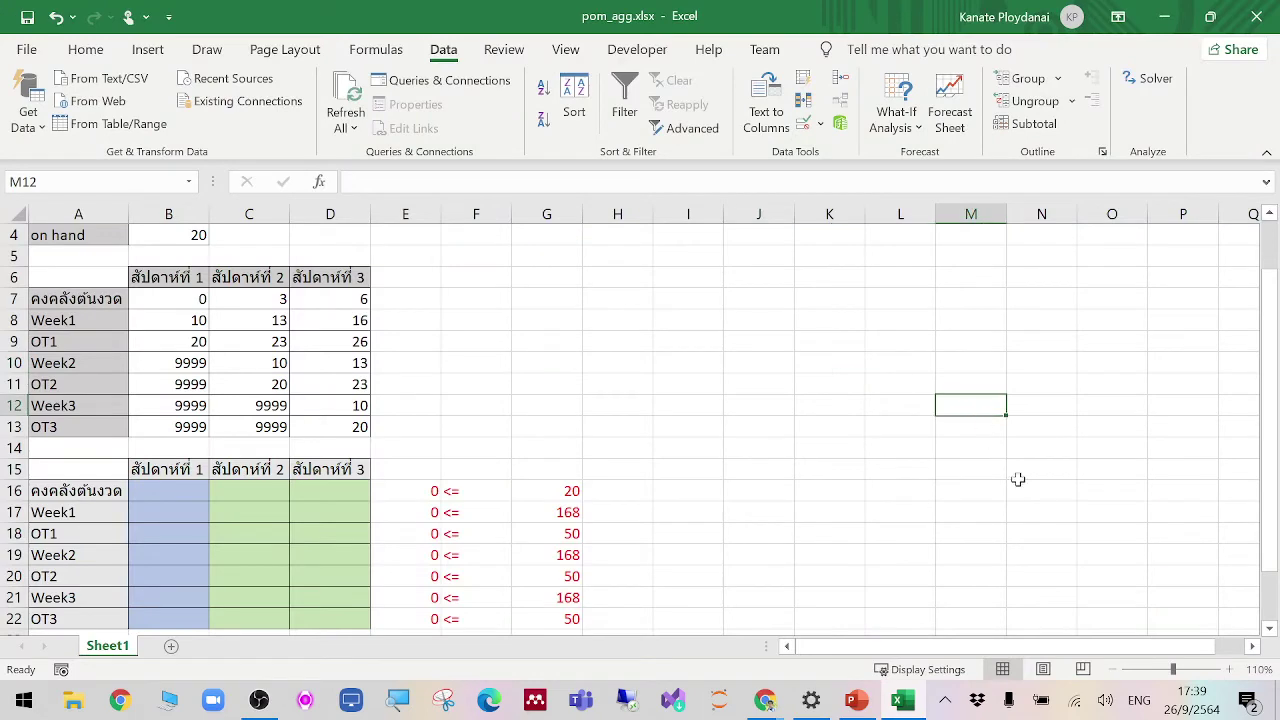
left_click(1112, 669)
left_click(1112, 669)
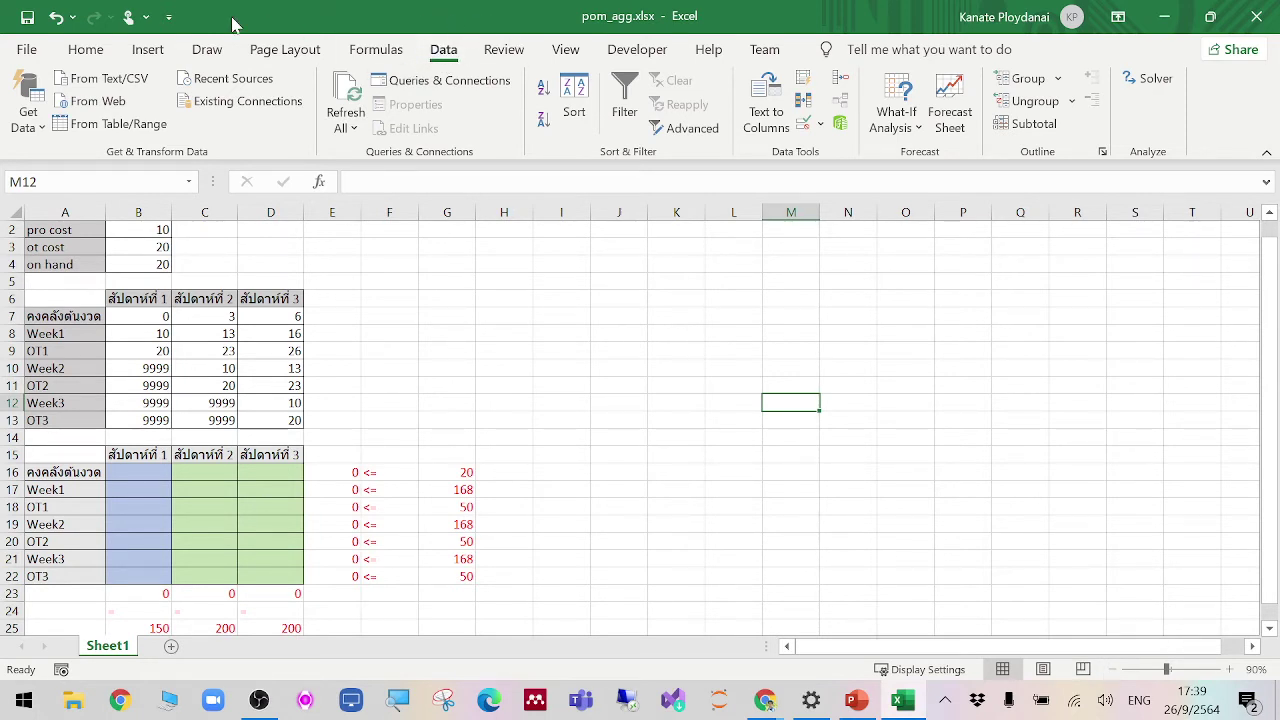
left_click(75, 53)
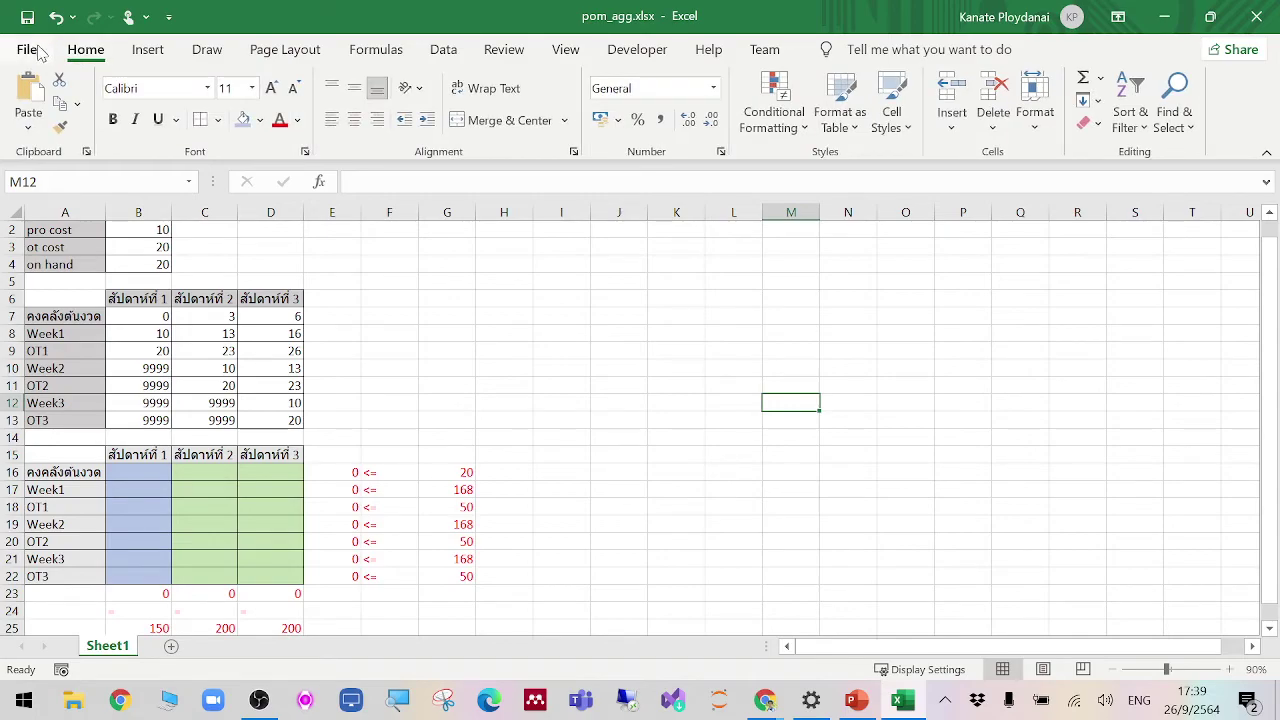
left_click(27, 50)
left_click(23, 49)
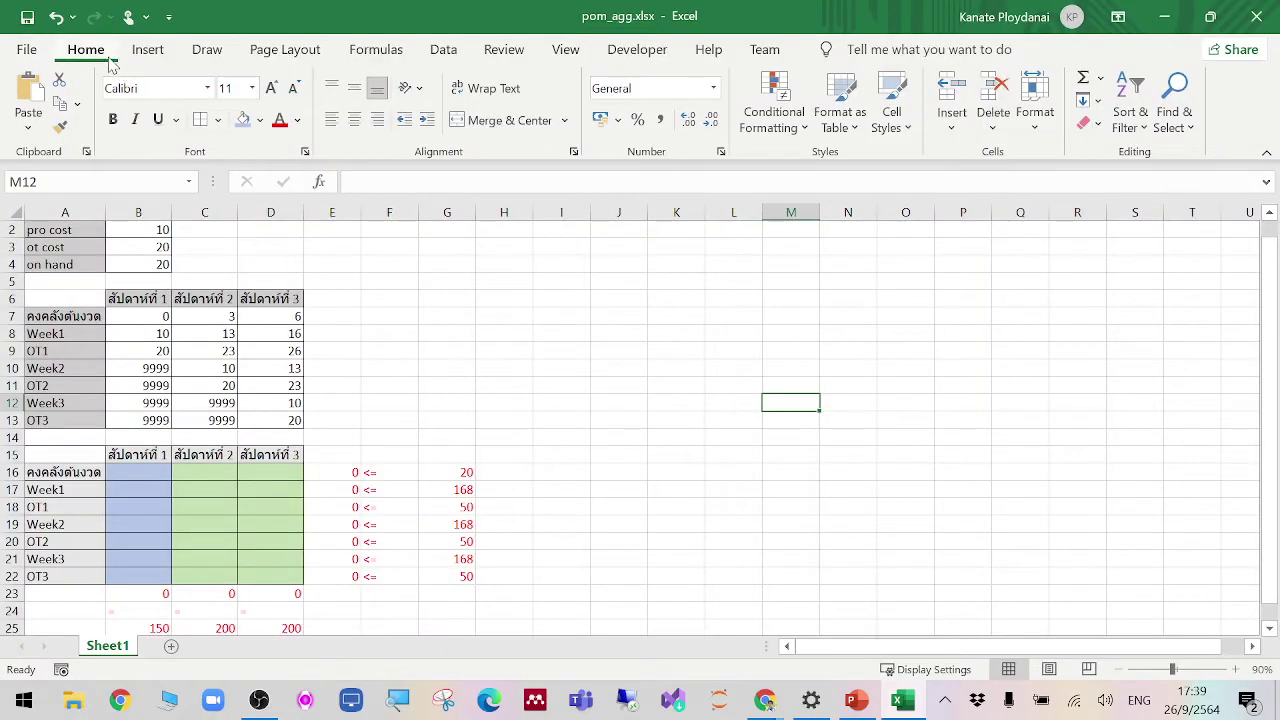
left_click(443, 51)
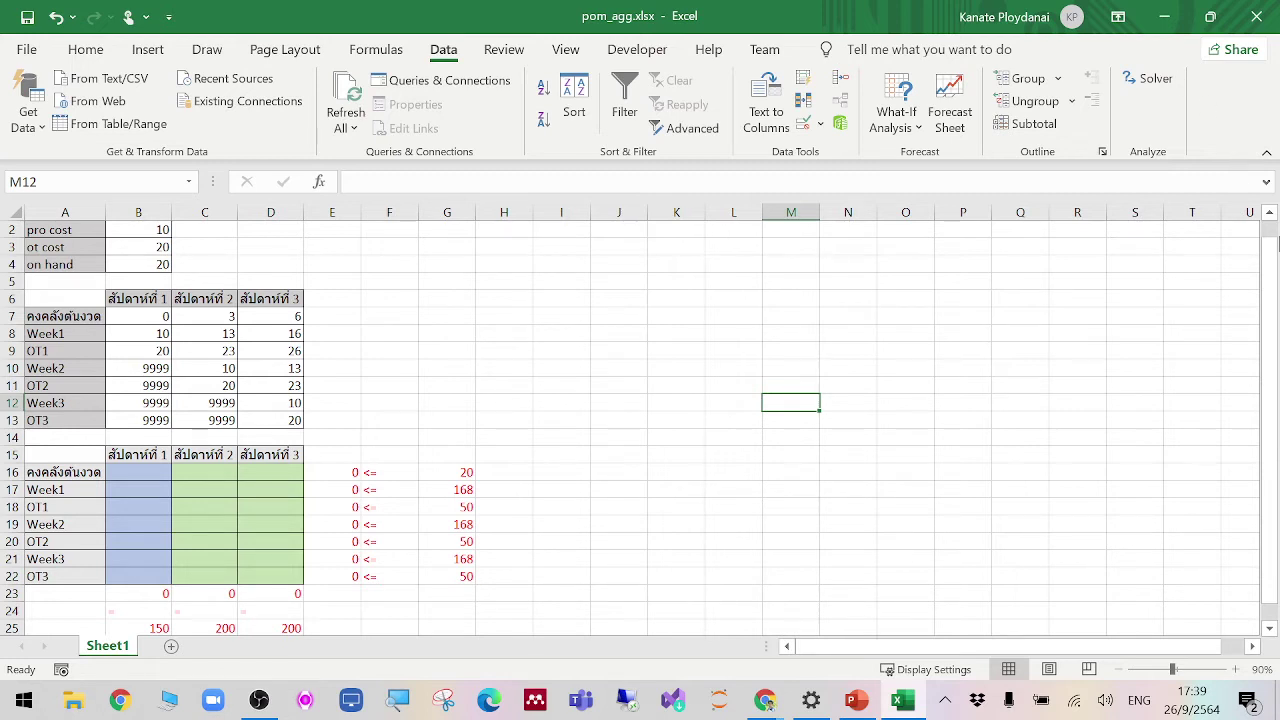
Step: Label cell F15 "min" above the less-than-or-equal signs of the capacity constraints
left_click(1235, 669)
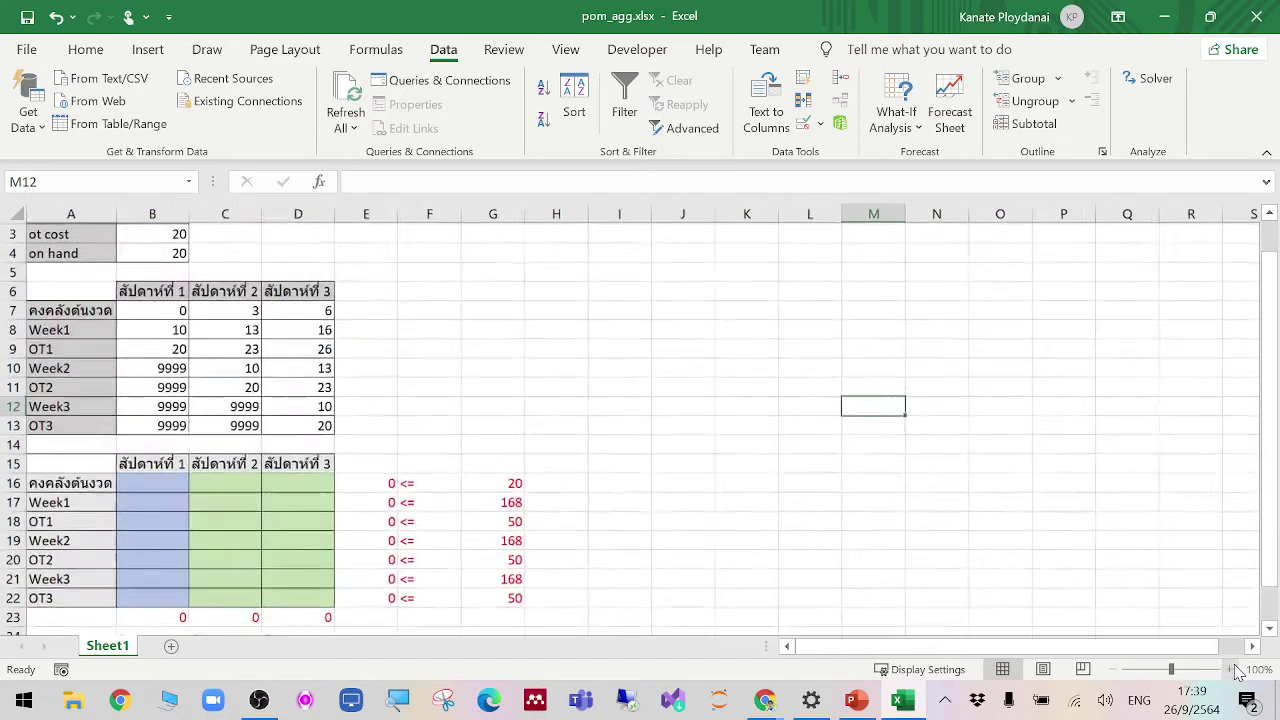
left_click(1235, 669)
scroll(745, 402, "down", 3)
scroll(745, 401, "up", 1)
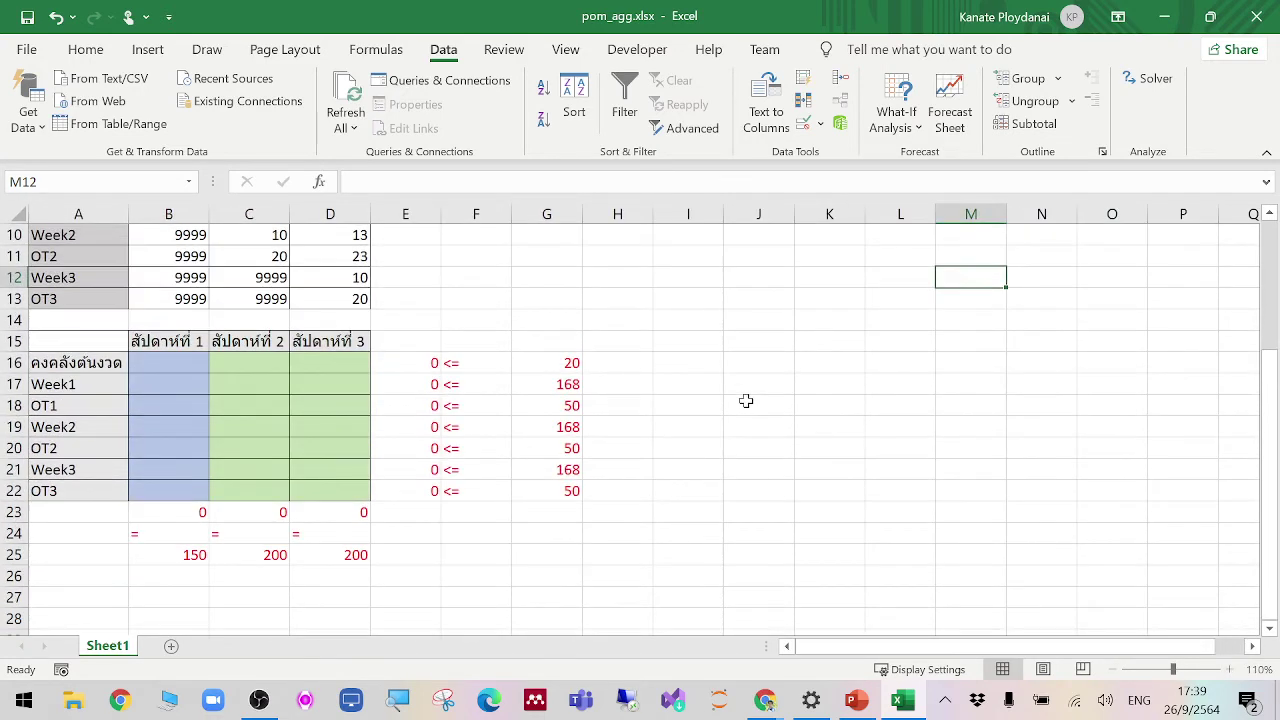
scroll(745, 401, "up", 1)
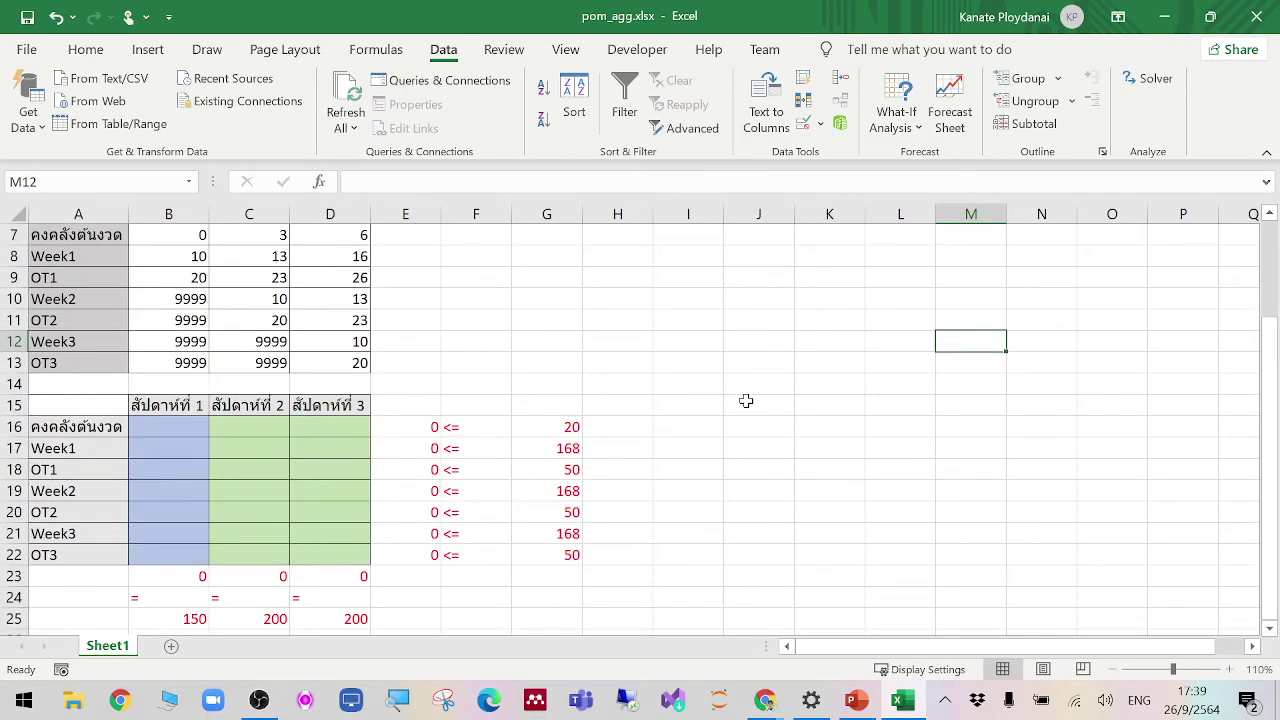
scroll(745, 401, "up", 2)
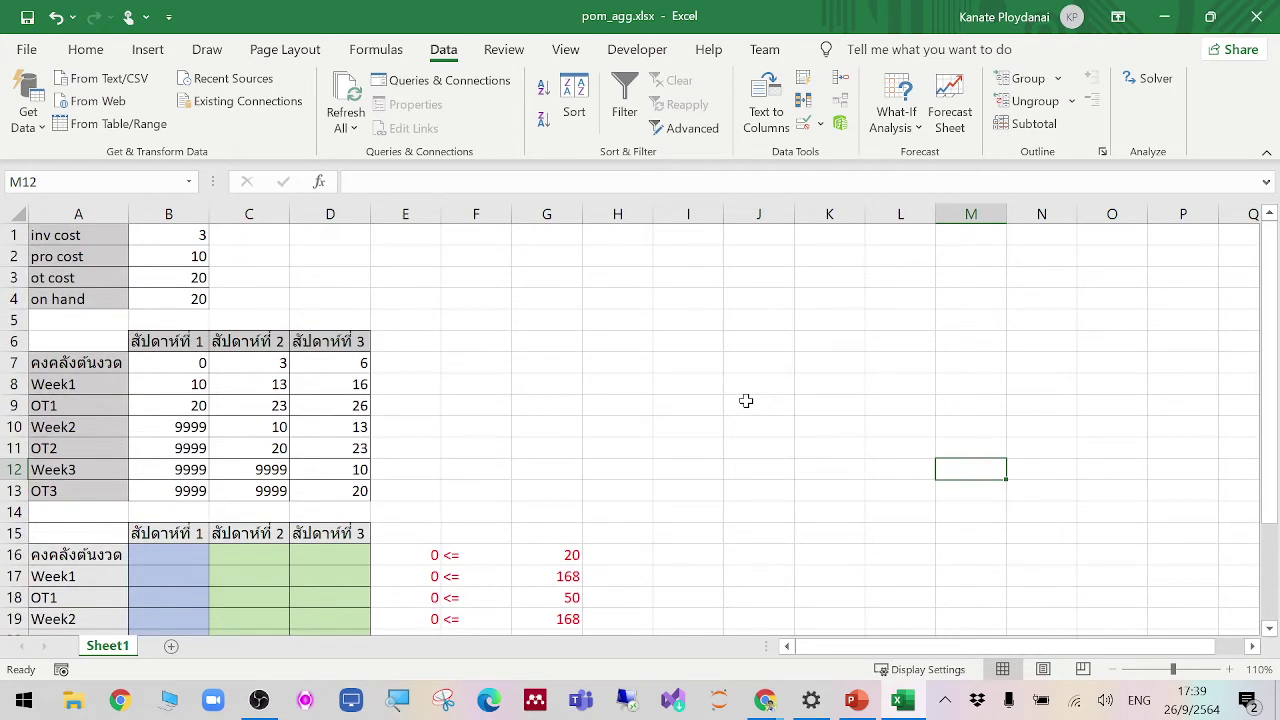
scroll(745, 401, "down", 2)
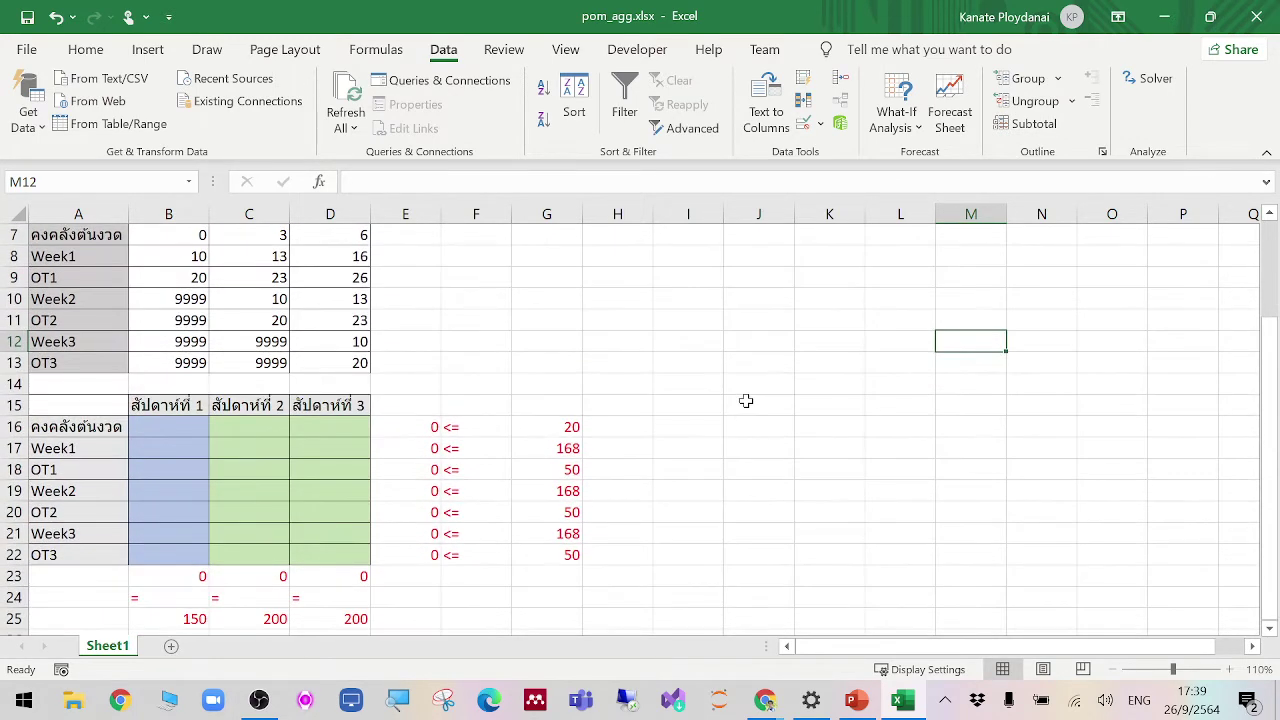
left_click(534, 400)
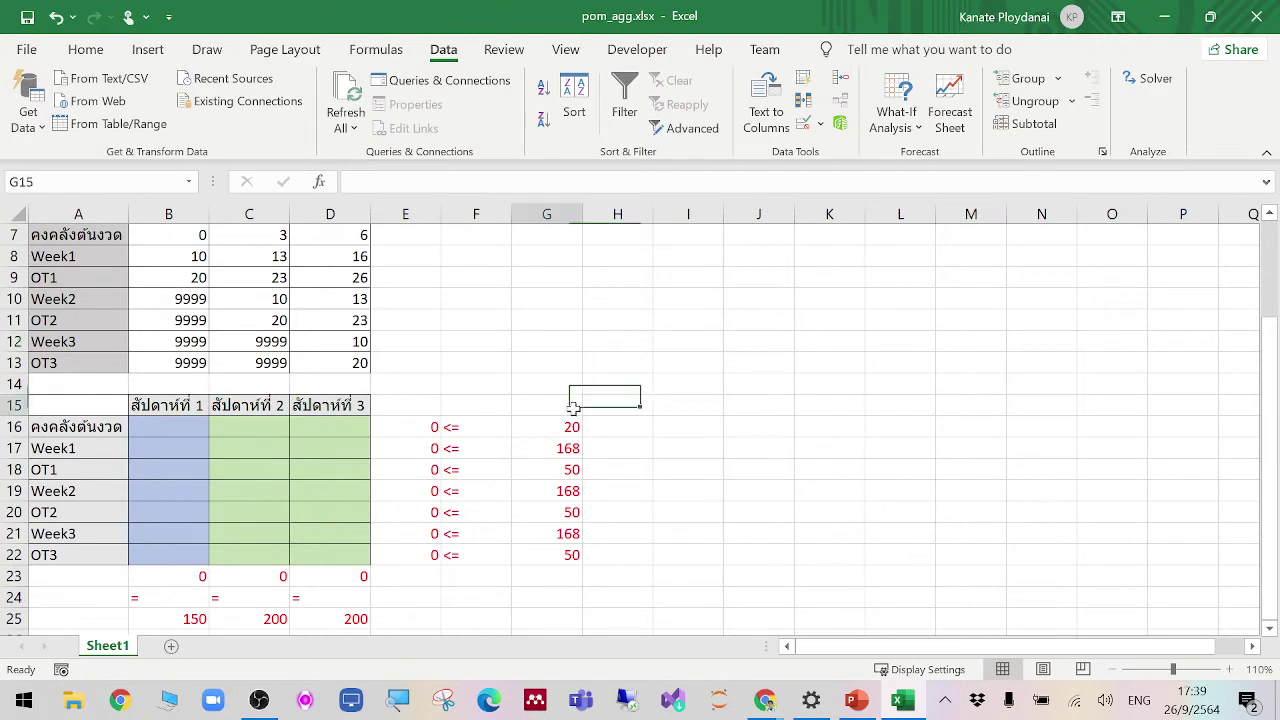
left_click(493, 407)
type("min")
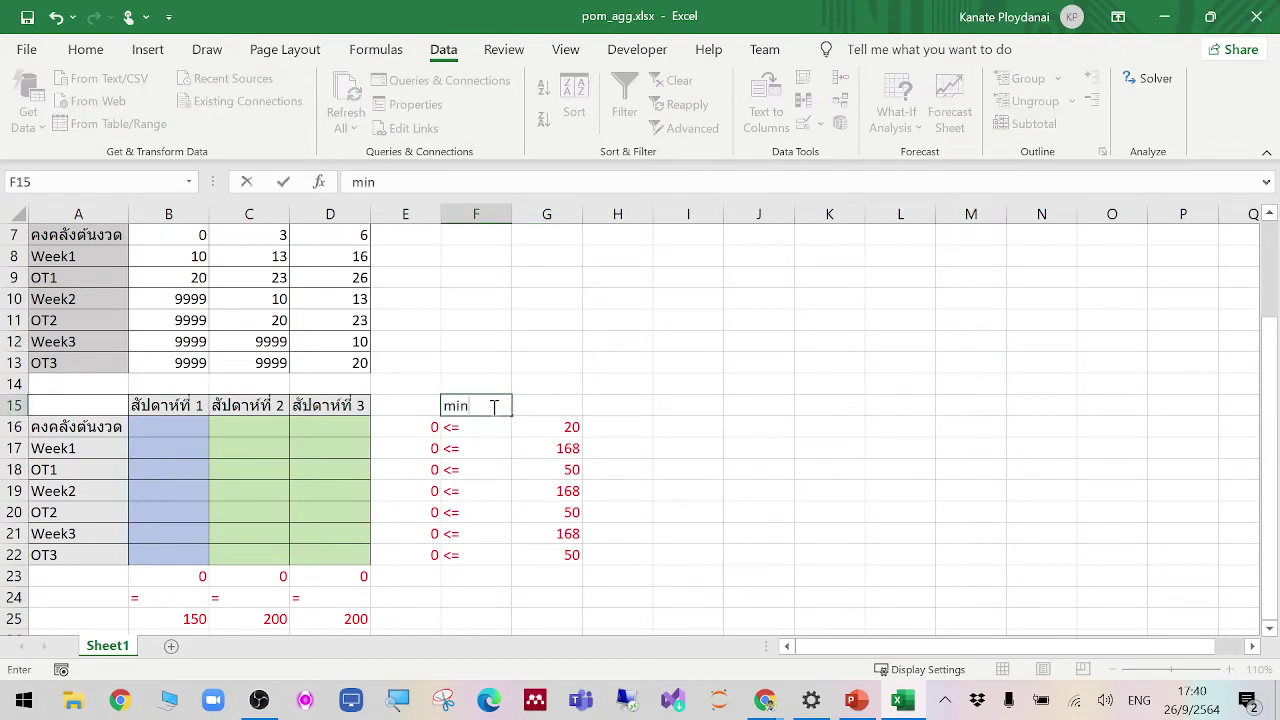
key("Tab")
left_click(493, 407)
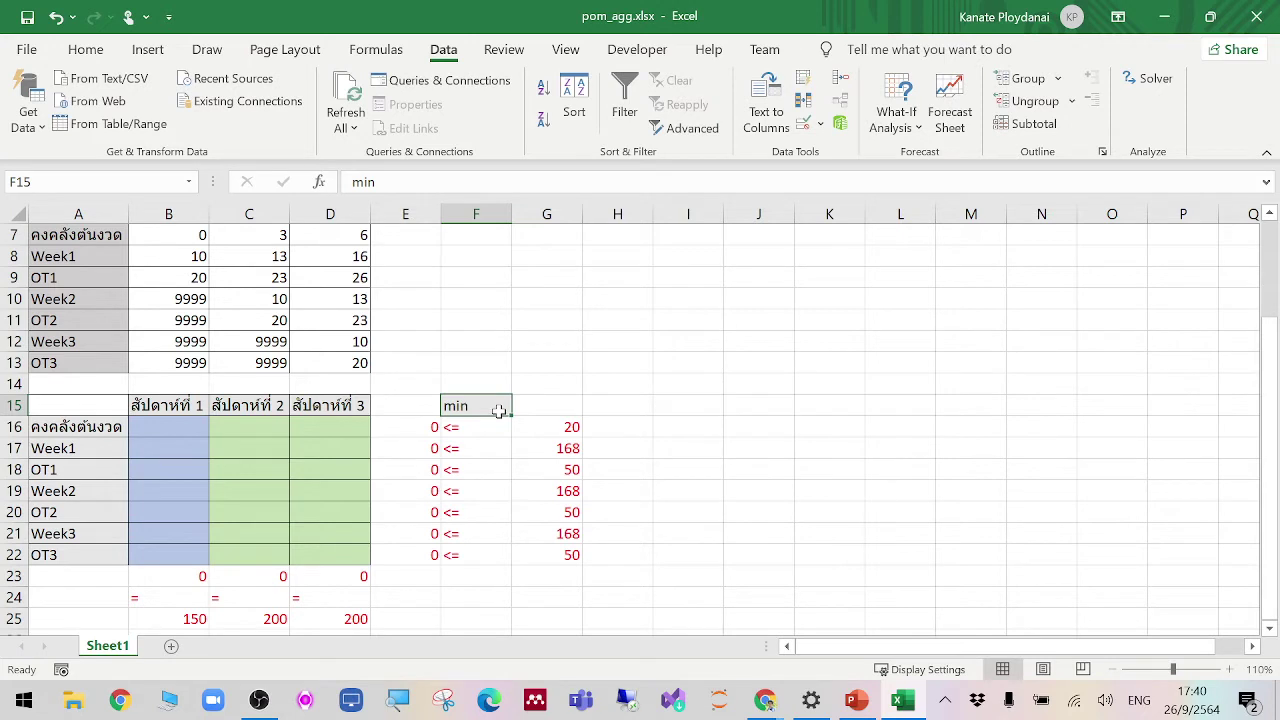
Step: Collapse the ribbon to show its tabs only, keeping cell G15 selected and the sheet at 110% zoom
left_click(541, 408)
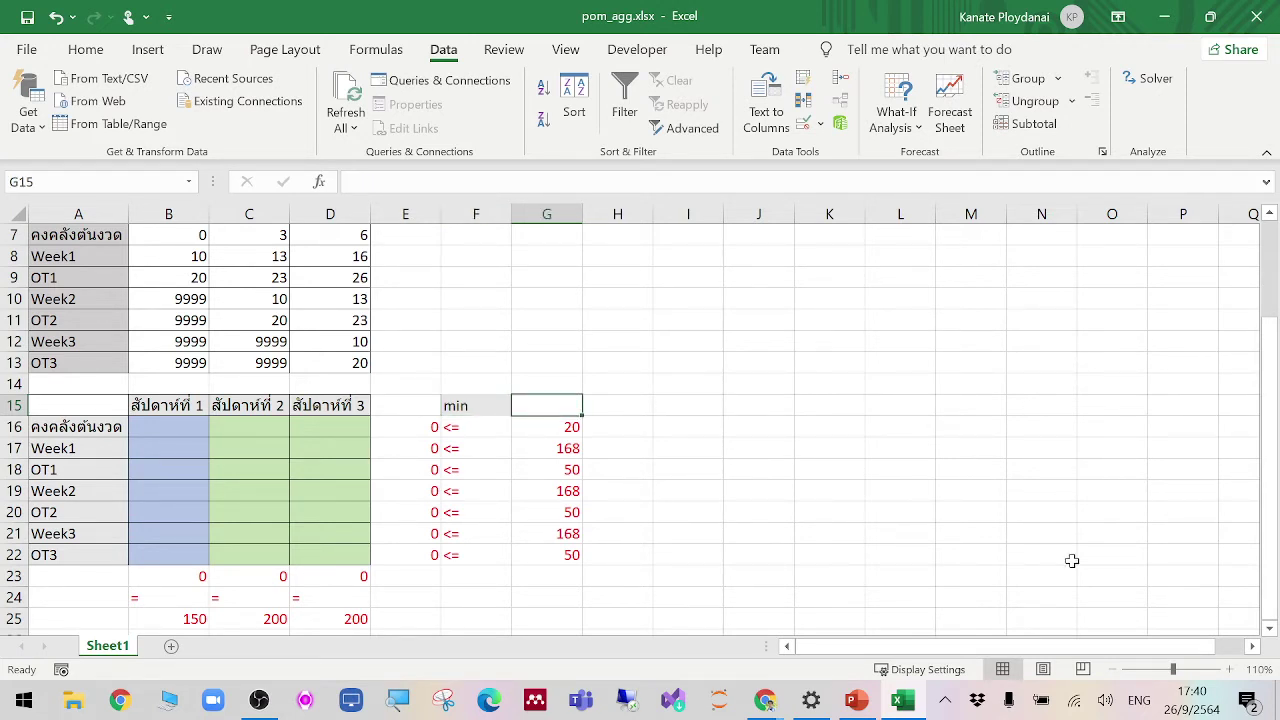
left_click(1124, 669)
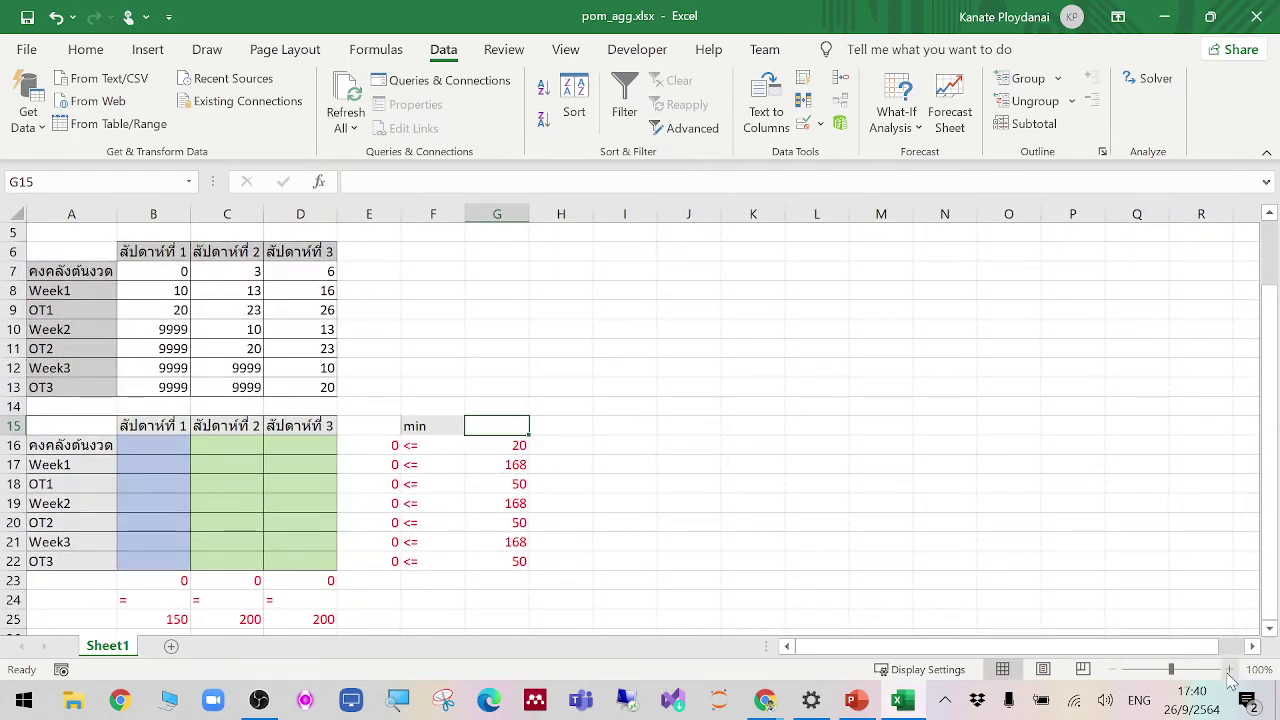
left_click(1118, 17)
left_click(1135, 137)
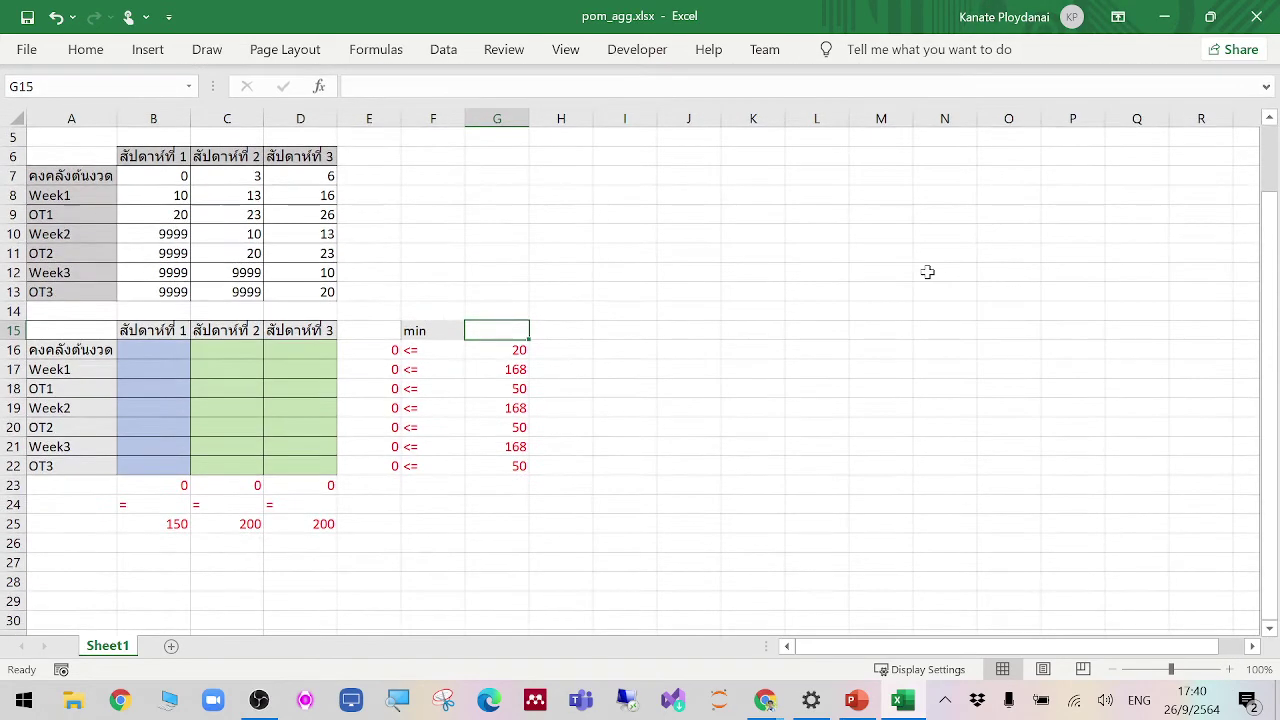
left_click(1229, 670)
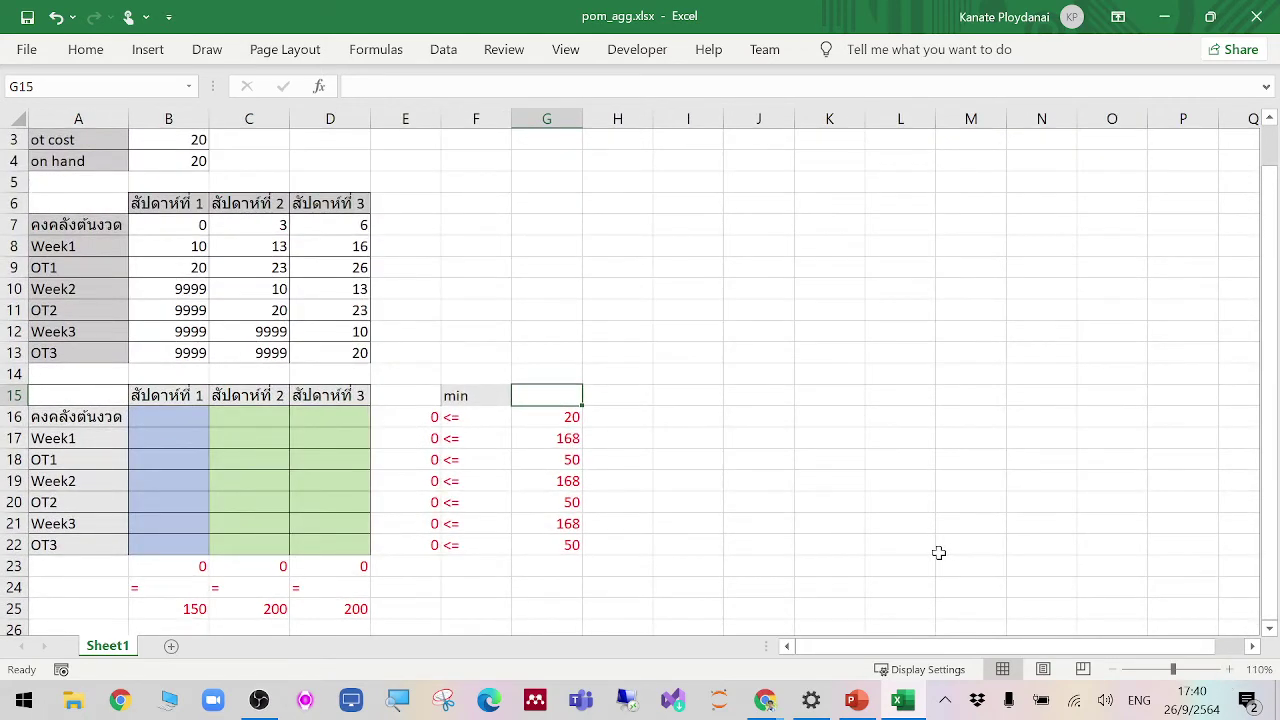
Step: Enter the objective formula =SUMPRODUCT(B7:D13,B16:D22) in cell G15, multiplying the cost table by the production plan table
type("=")
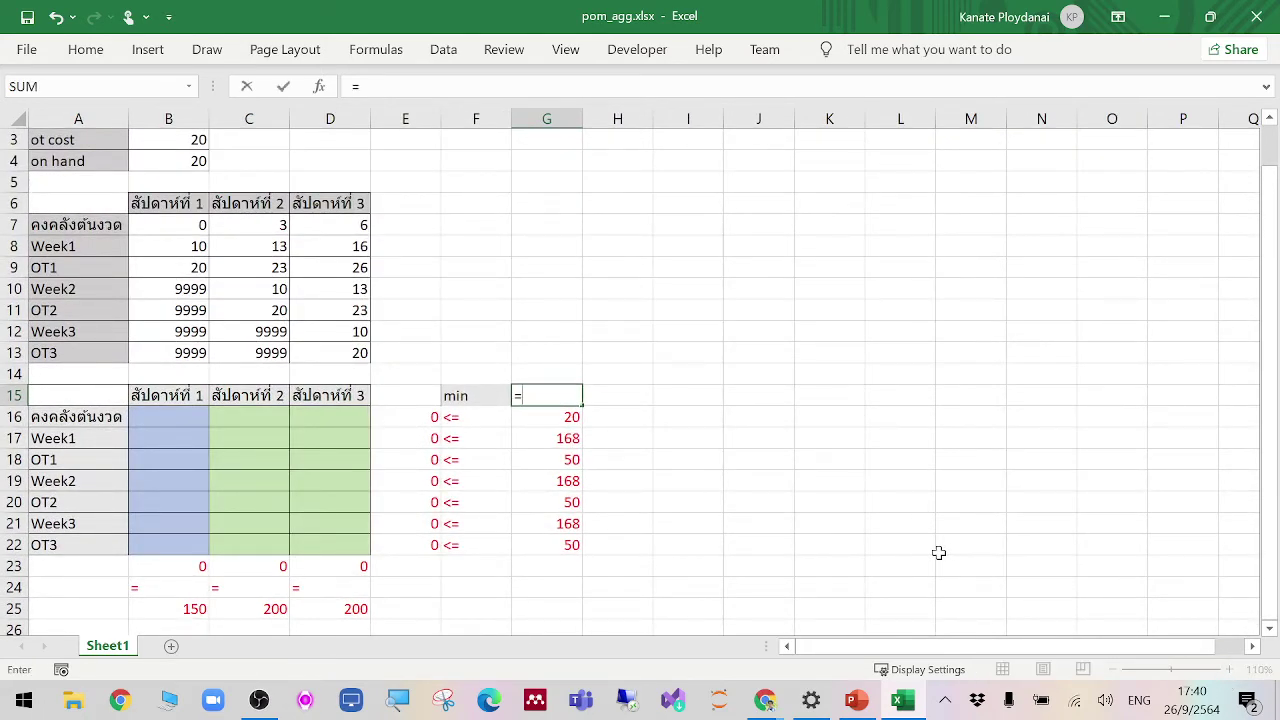
type("sum")
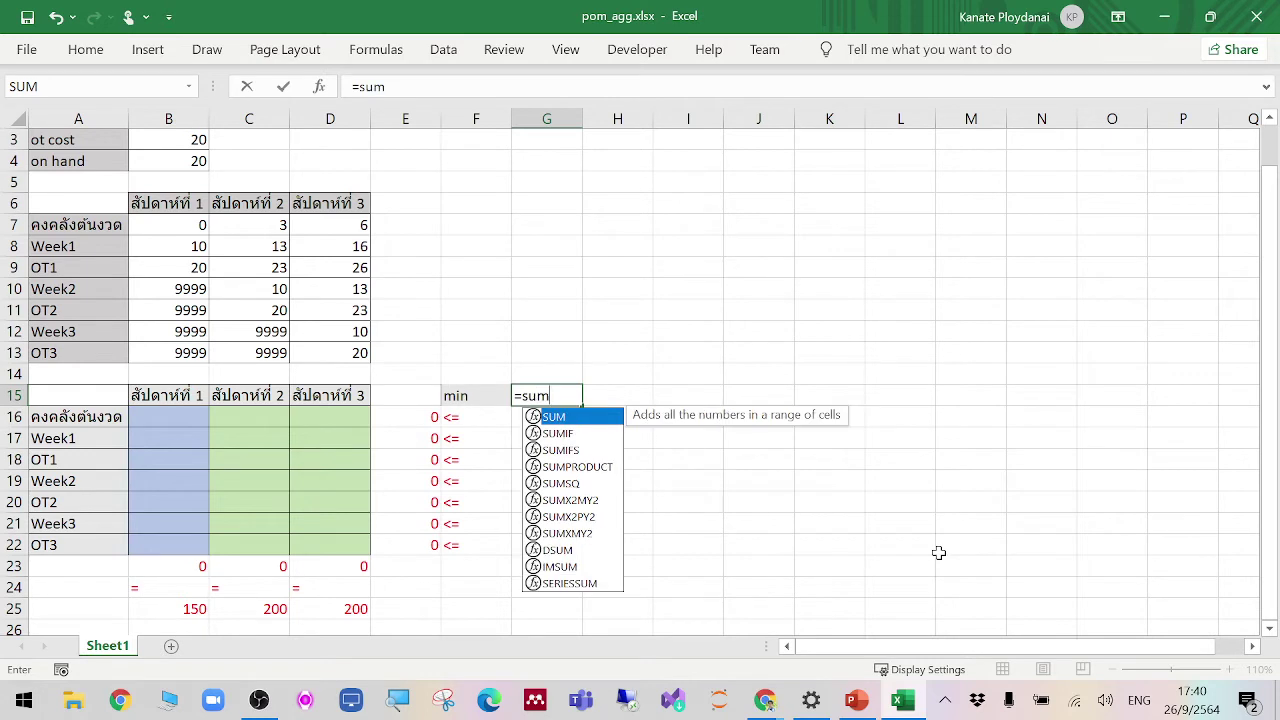
key("Down")
key("Down")
key("Down")
key("Tab")
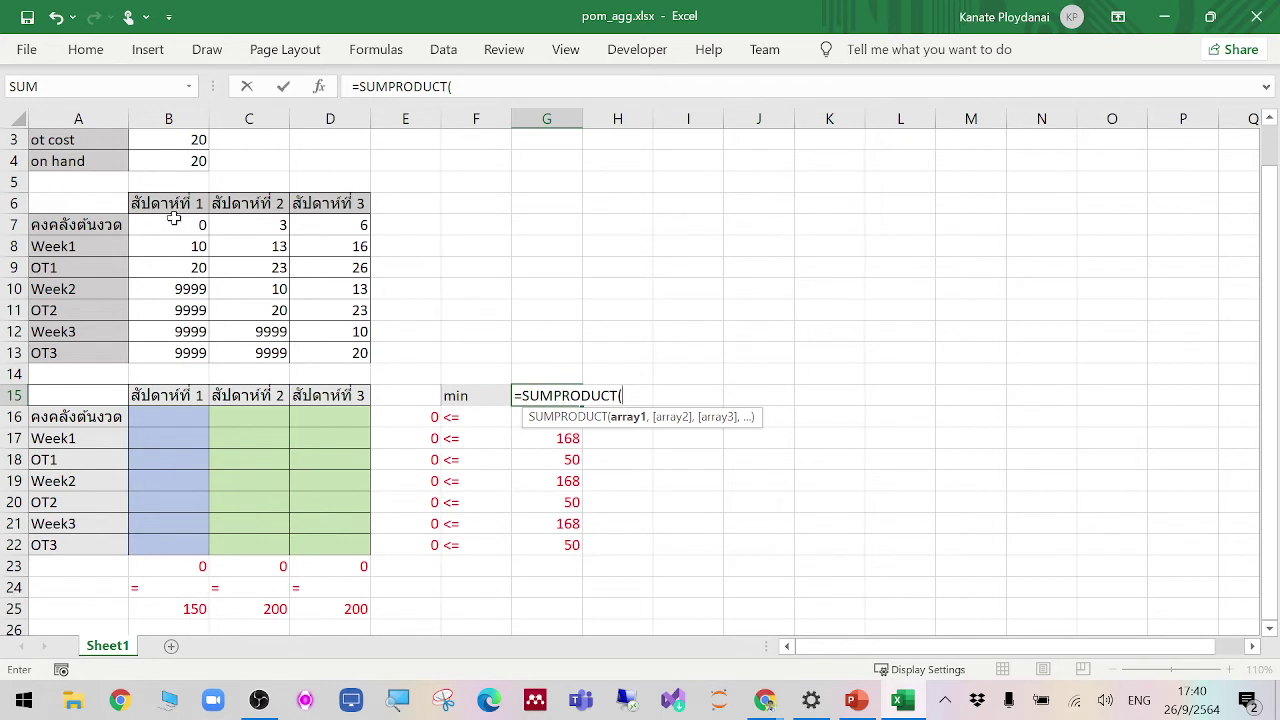
left_click_drag(170, 225, 313, 342)
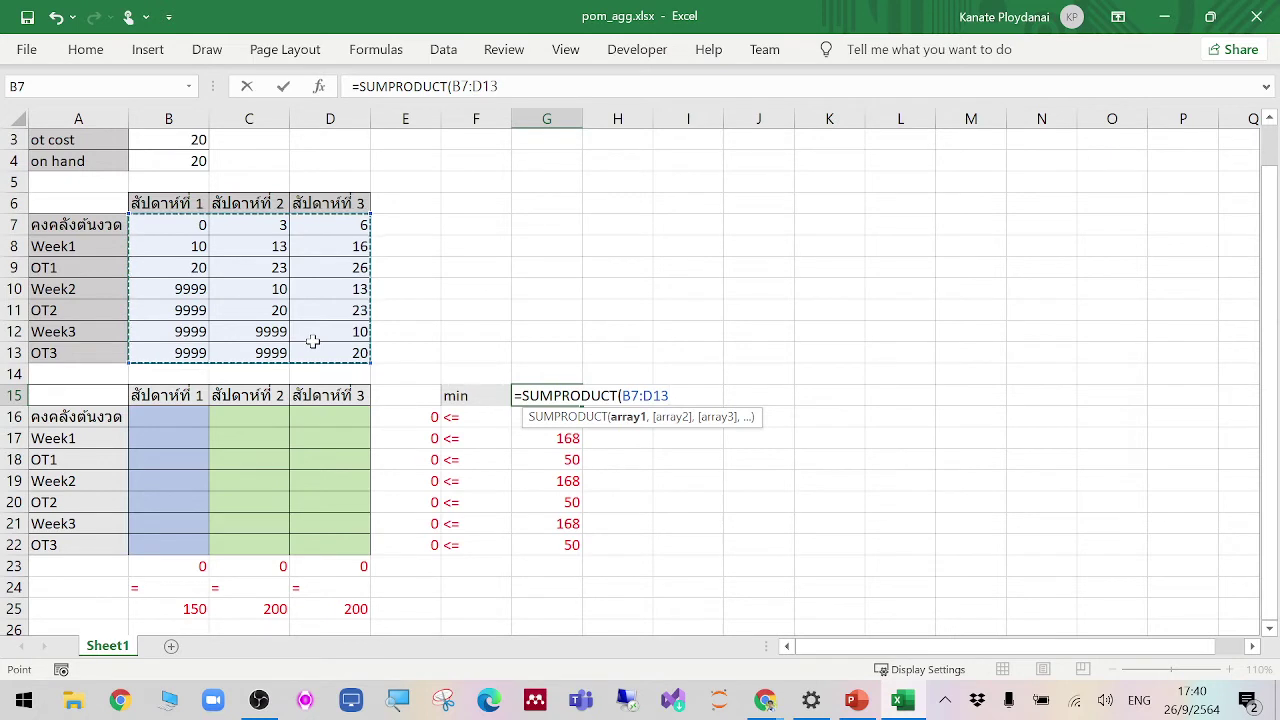
type(",")
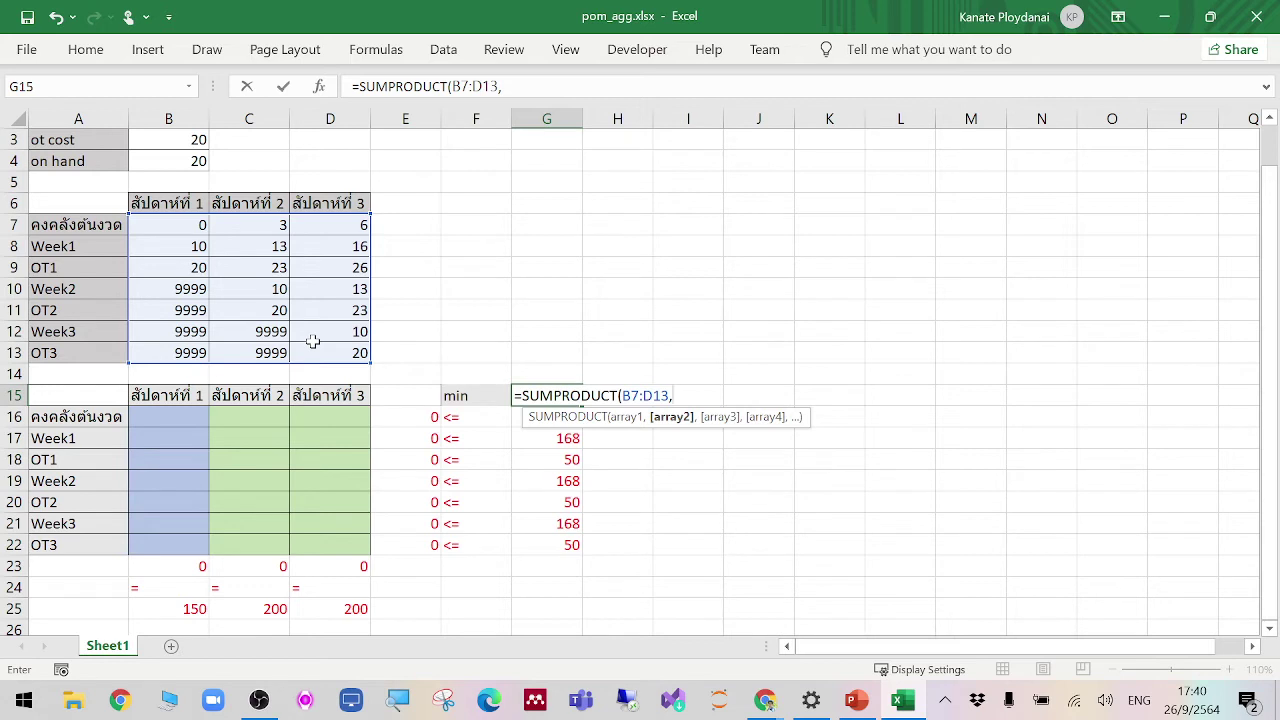
left_click_drag(172, 416, 309, 540)
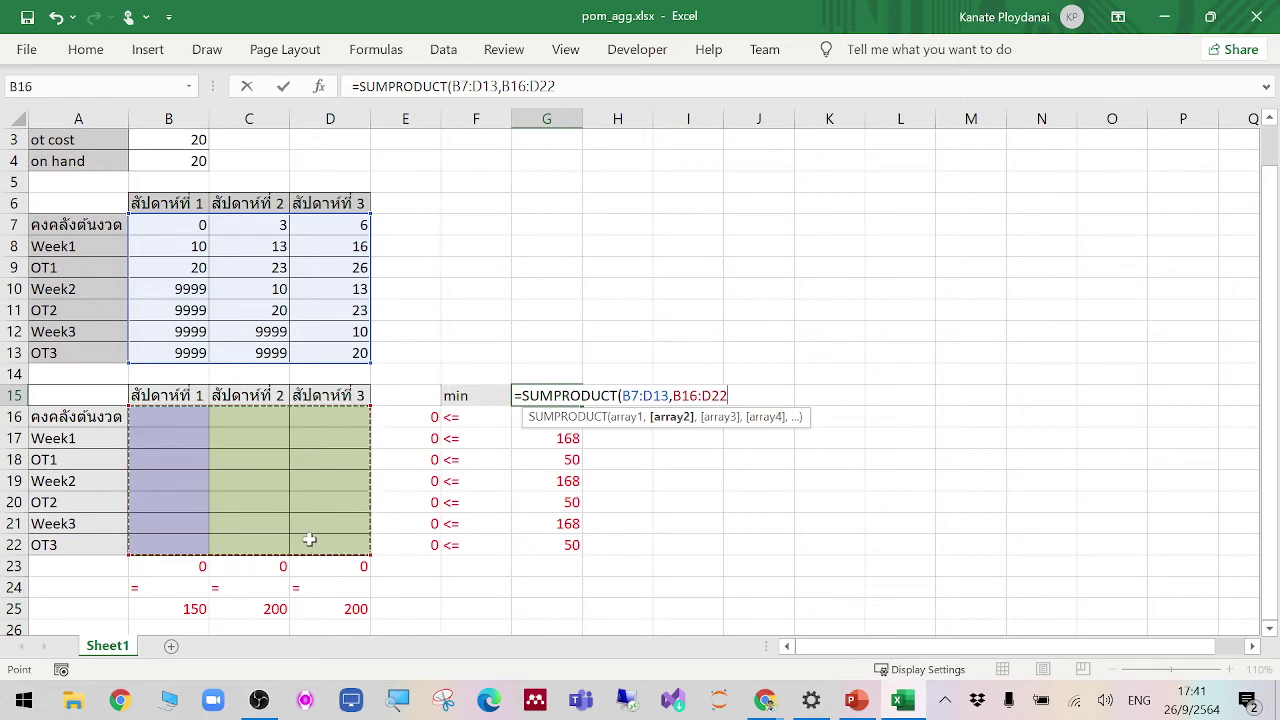
type(")")
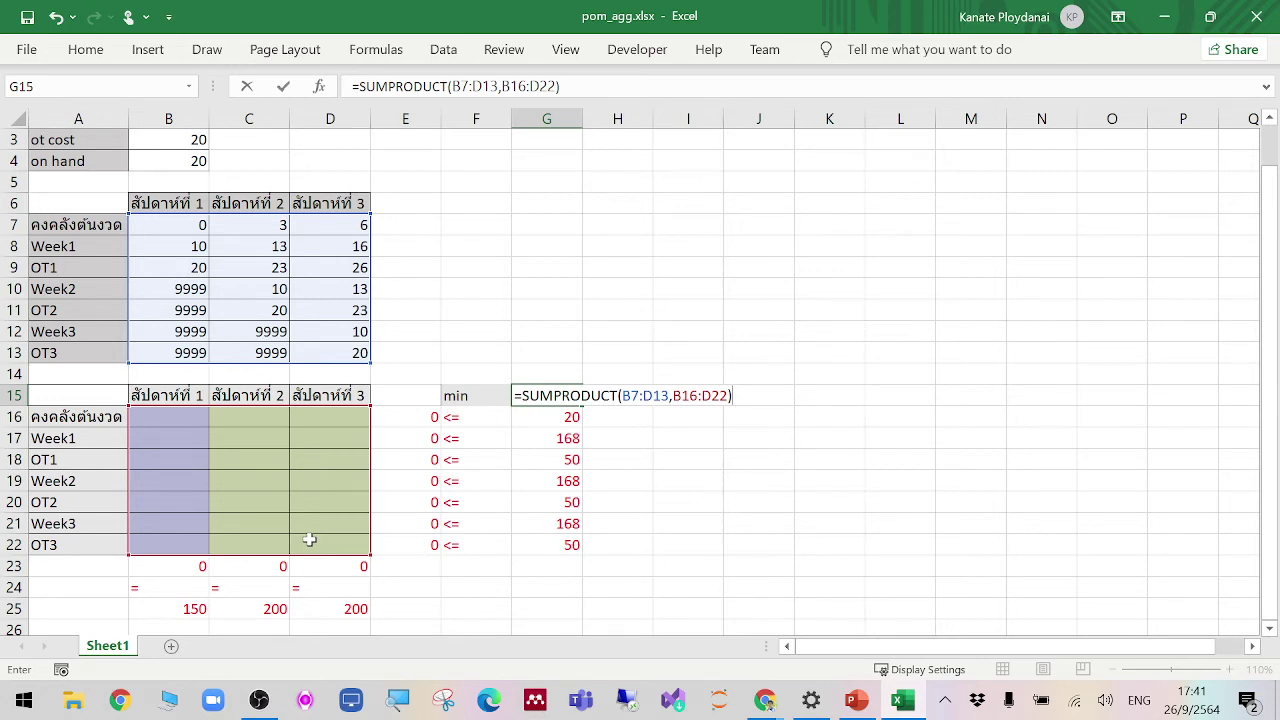
key("Return")
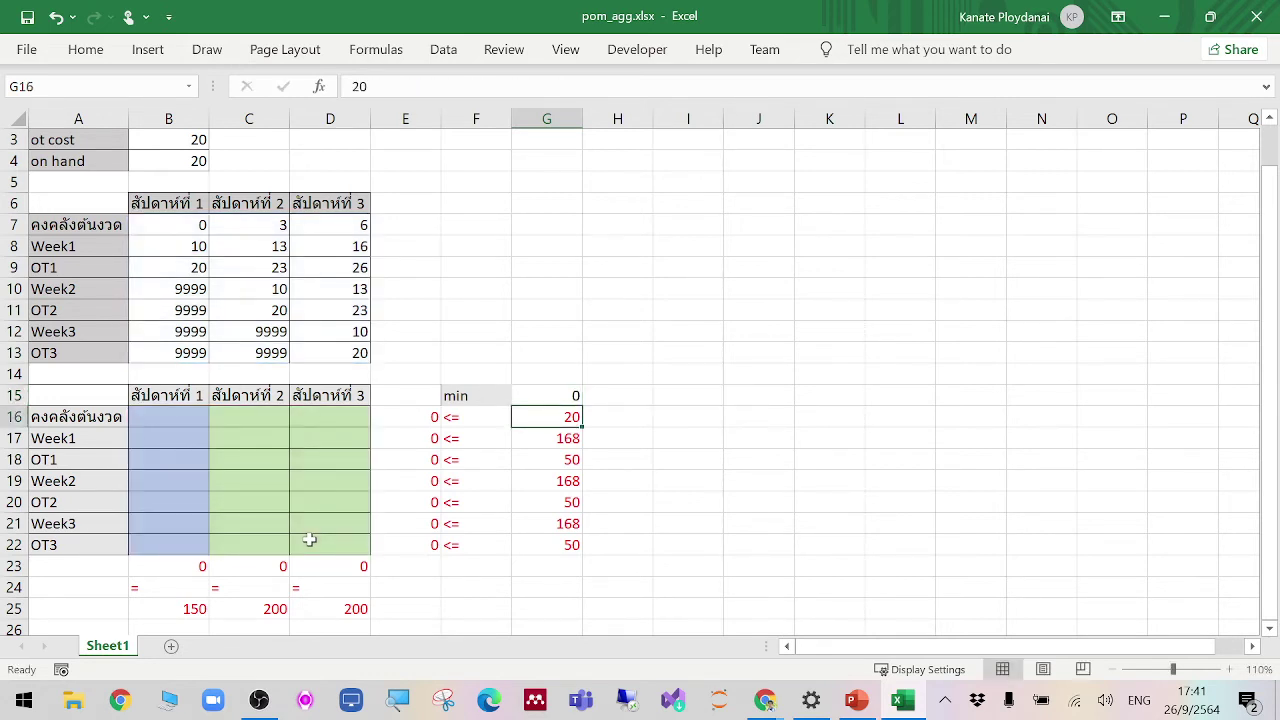
Step: Restore the full ribbon with its commands and fill the objective cell G15 with light gold
left_click(566, 391)
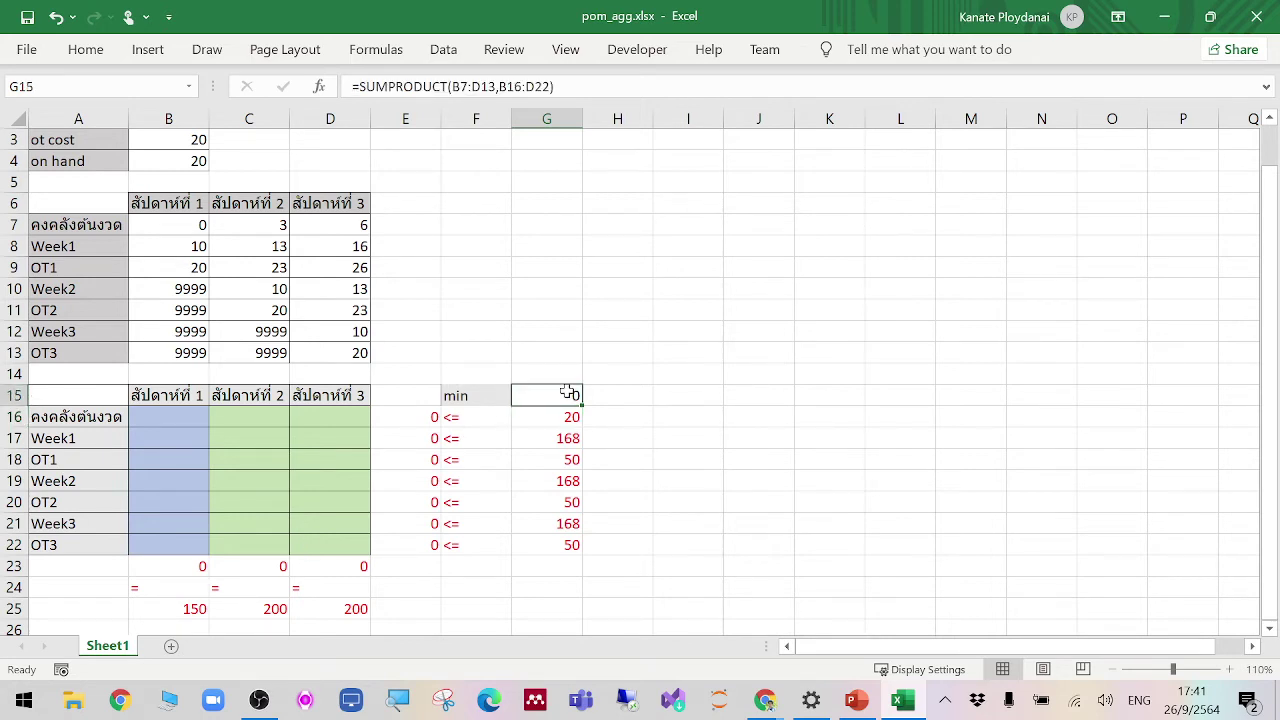
left_click(1118, 17)
left_click(1122, 186)
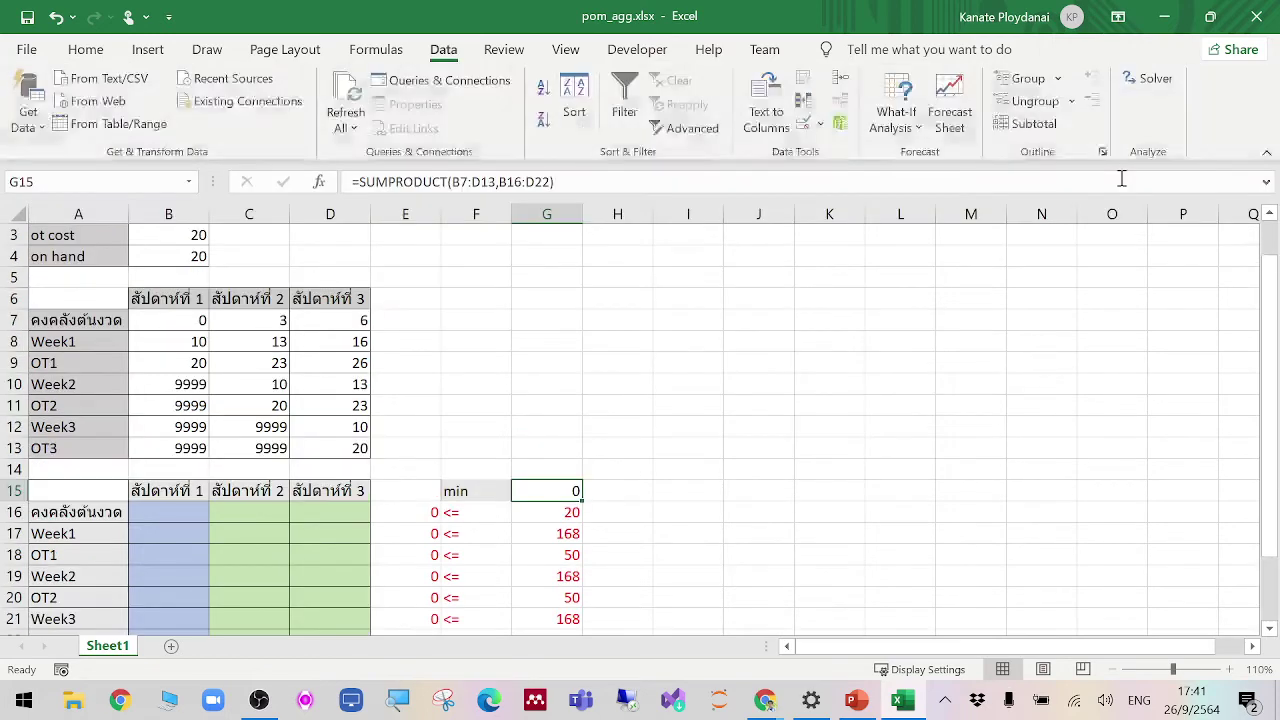
scroll(700, 345, "down", 1)
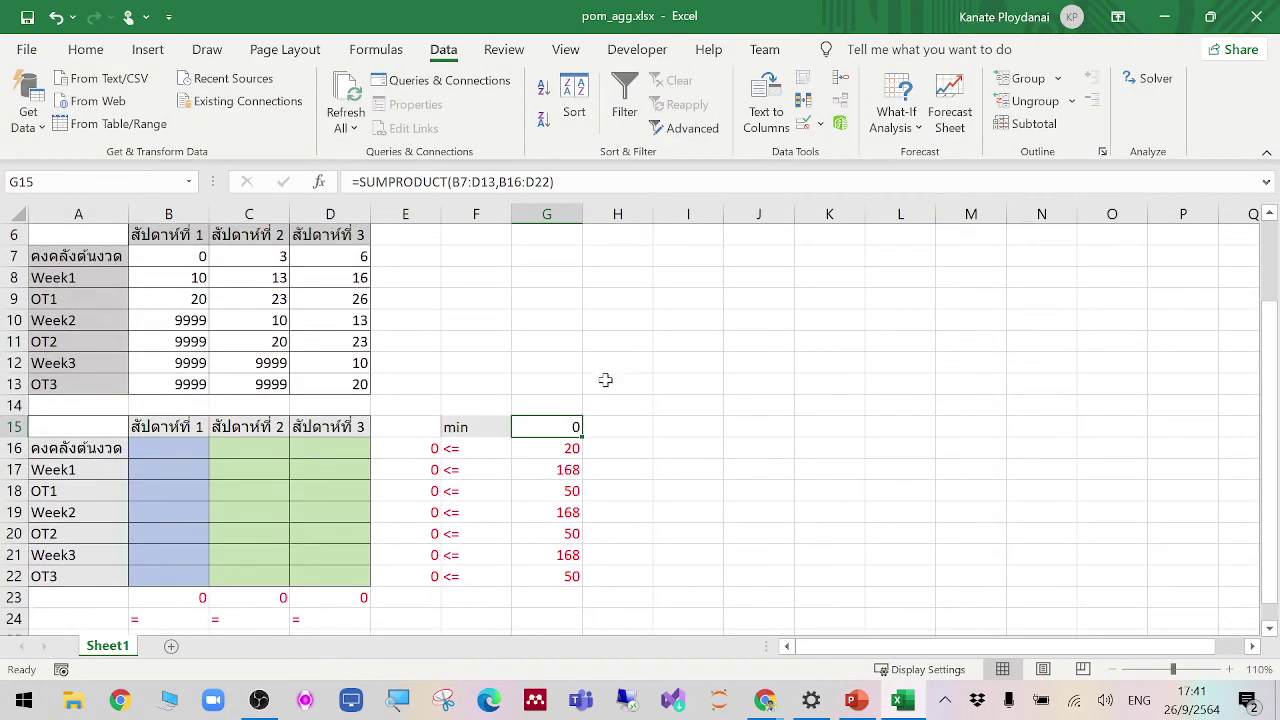
left_click(86, 49)
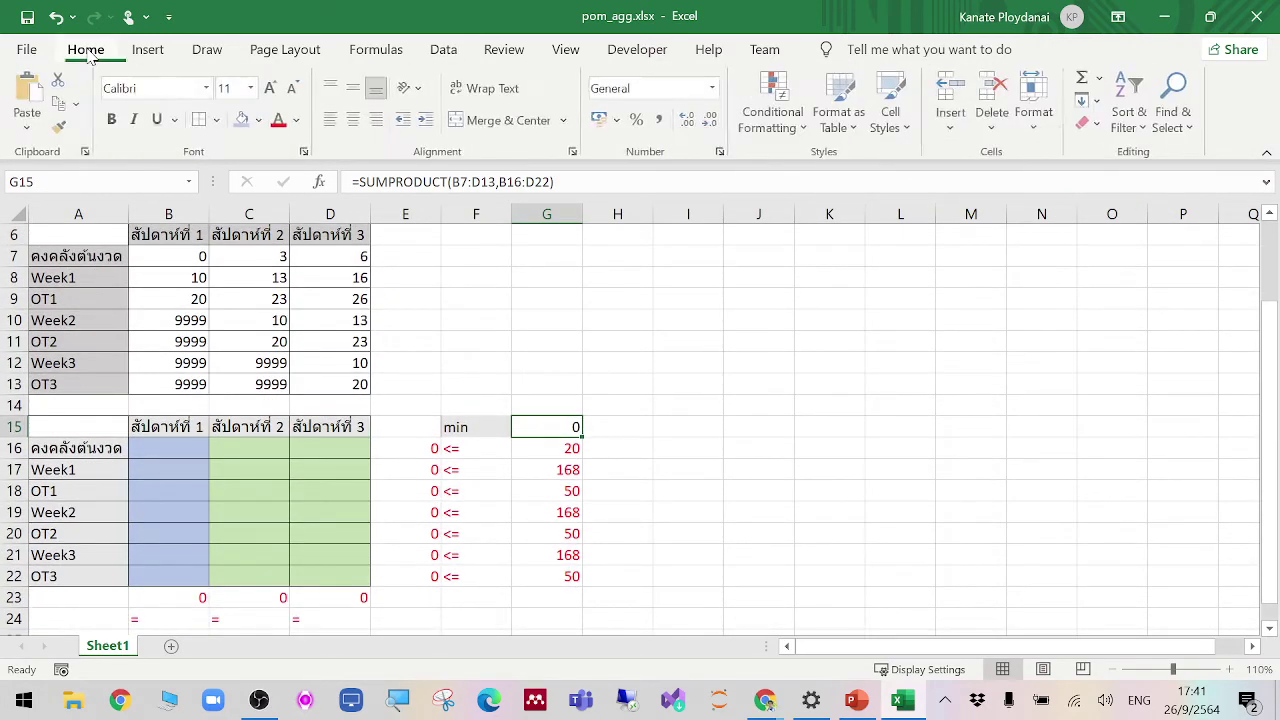
left_click(259, 120)
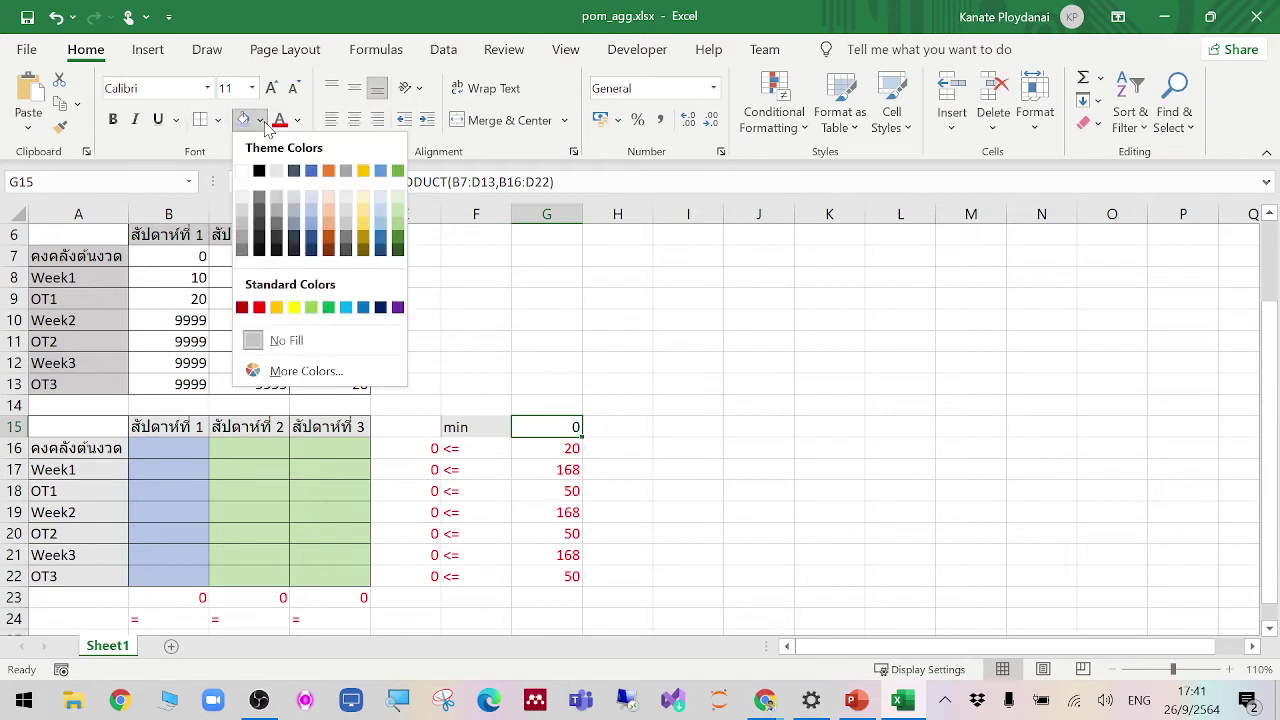
left_click(364, 213)
left_click(671, 366)
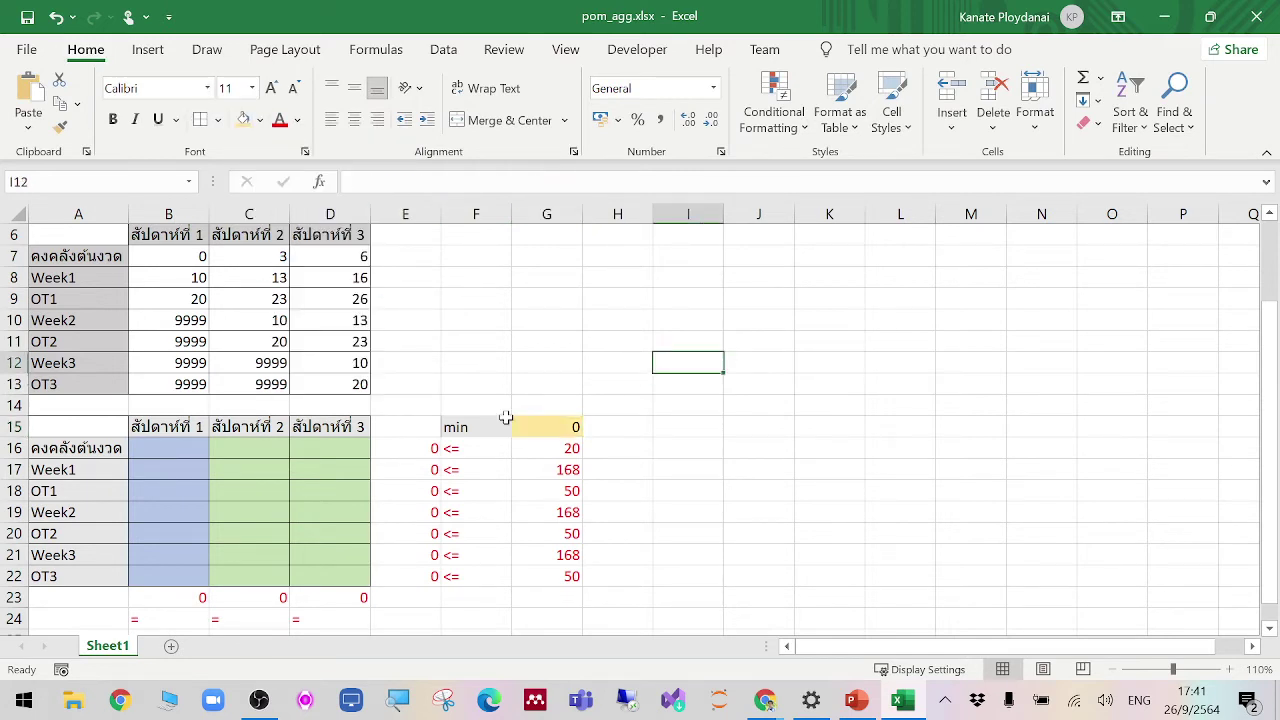
Step: Add cell borders around the "min" label and the objective cell, F15:G15
left_click_drag(494, 428, 569, 423)
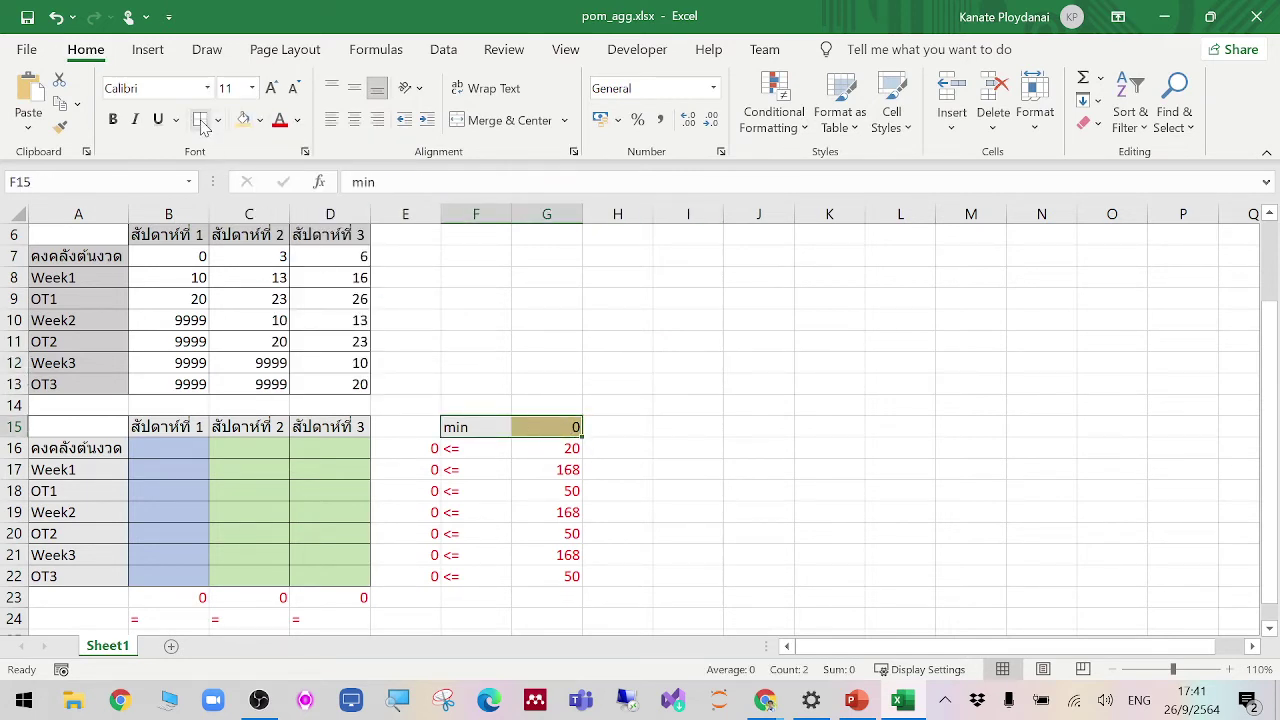
scroll(791, 554, "up", 1)
scroll(791, 554, "down", 1)
Step: Trace the precedents of the objective cell G15 to see which tables its formula uses
left_click(540, 428)
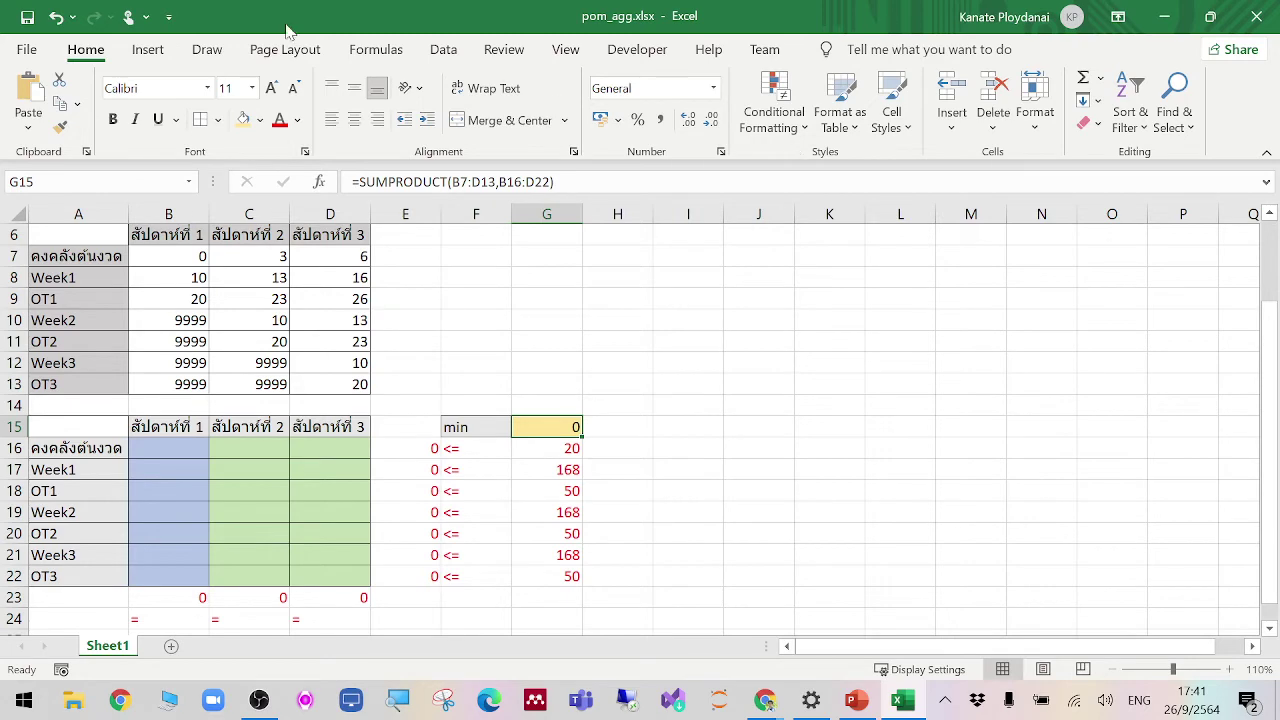
left_click(501, 49)
left_click(376, 49)
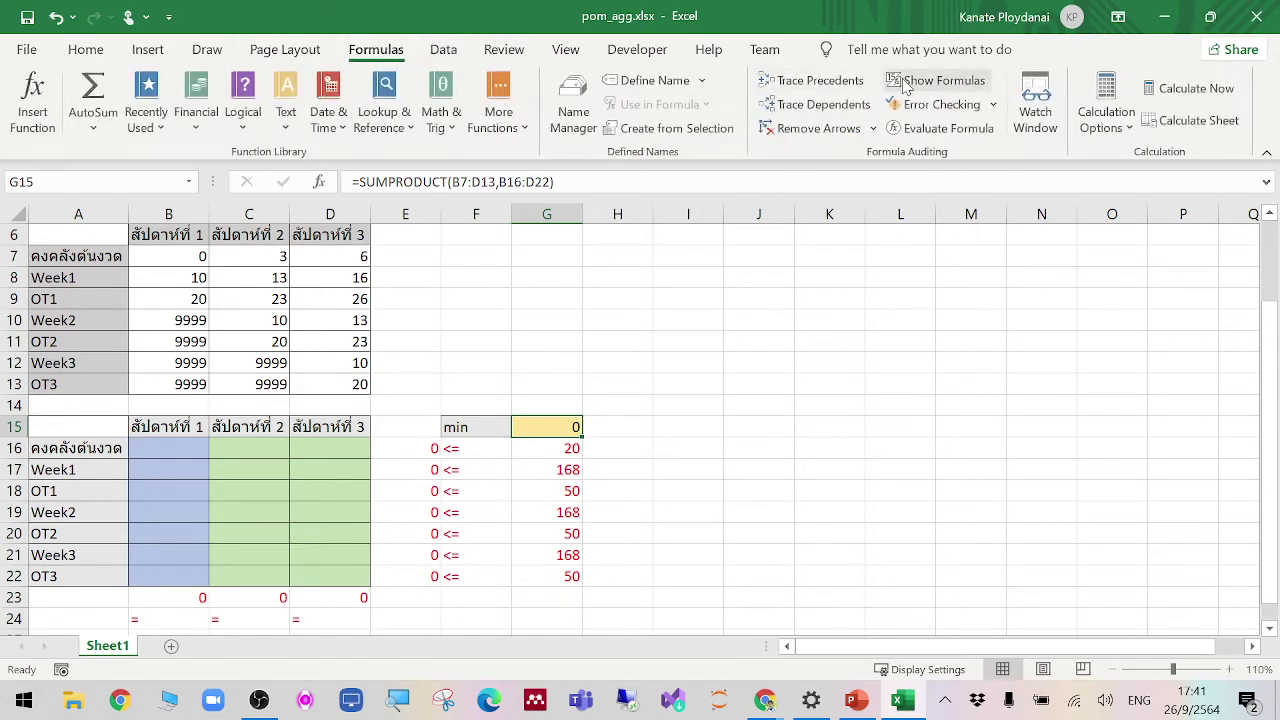
left_click(815, 82)
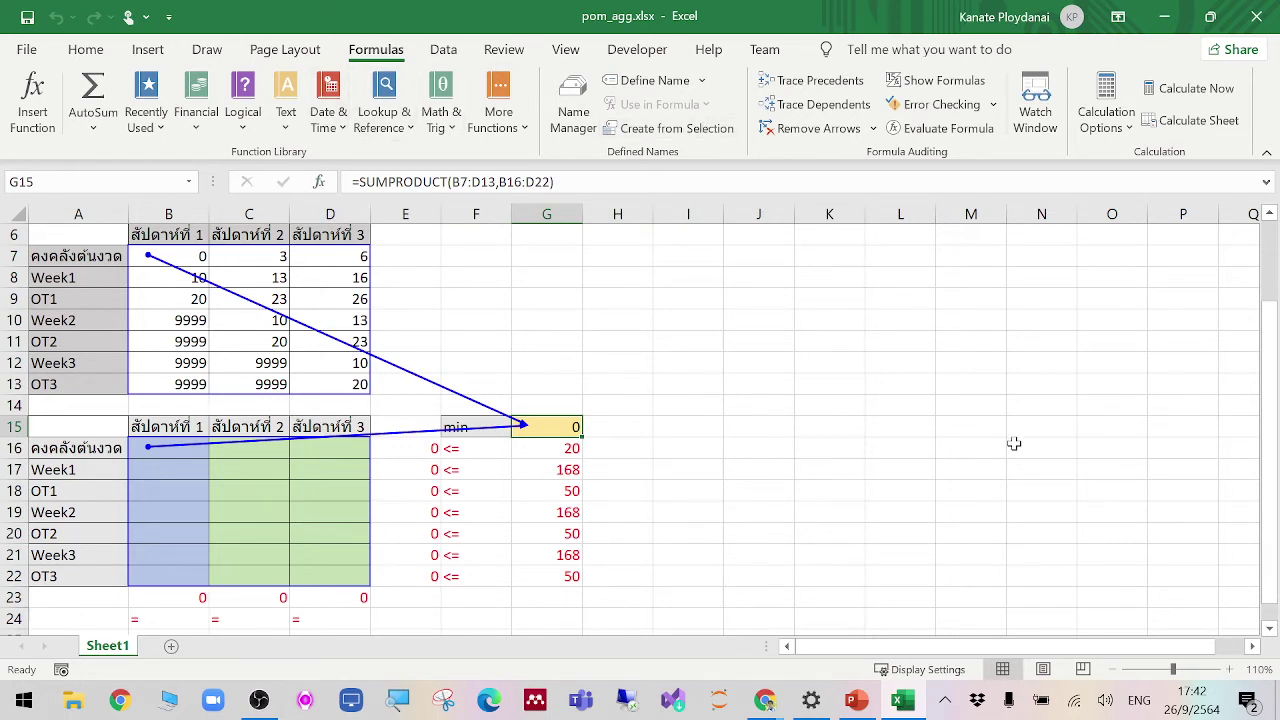
Step: Review the cell ranges referenced by the SUMPRODUCT formula in G15 in edit mode, leaving the formula as it is
left_click(592, 182)
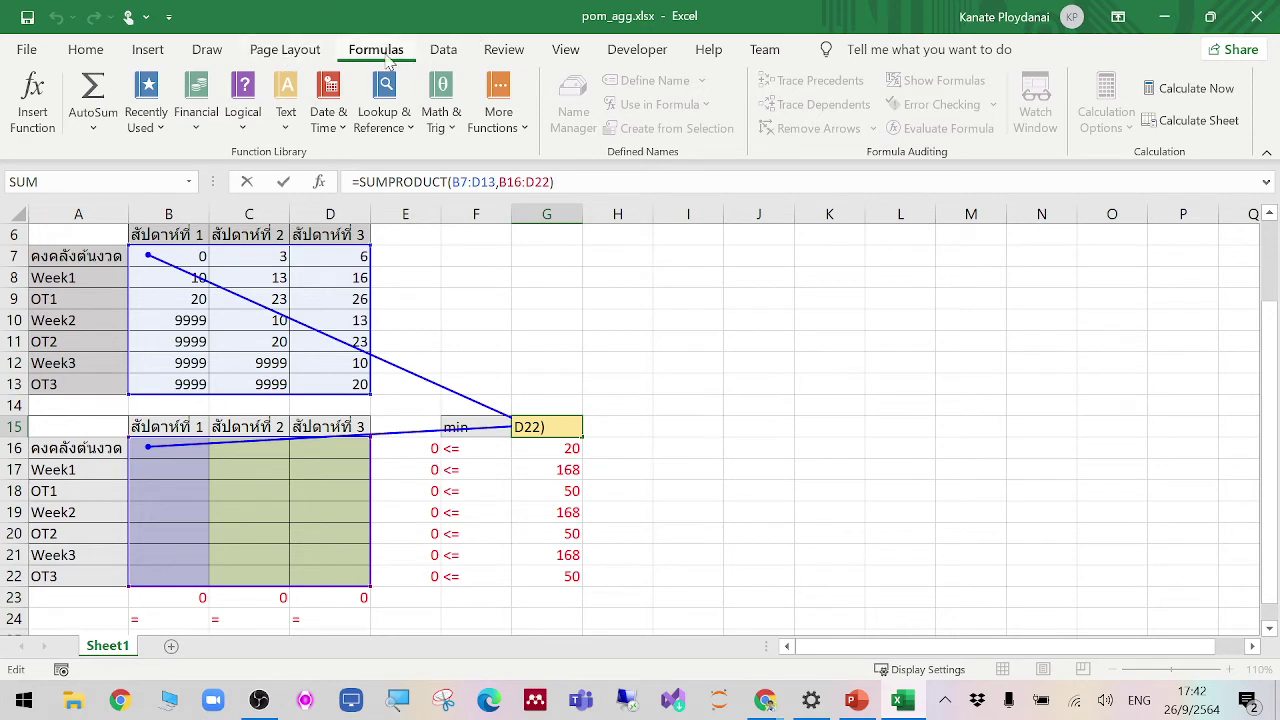
left_click(288, 50)
left_click(383, 52)
left_click(440, 50)
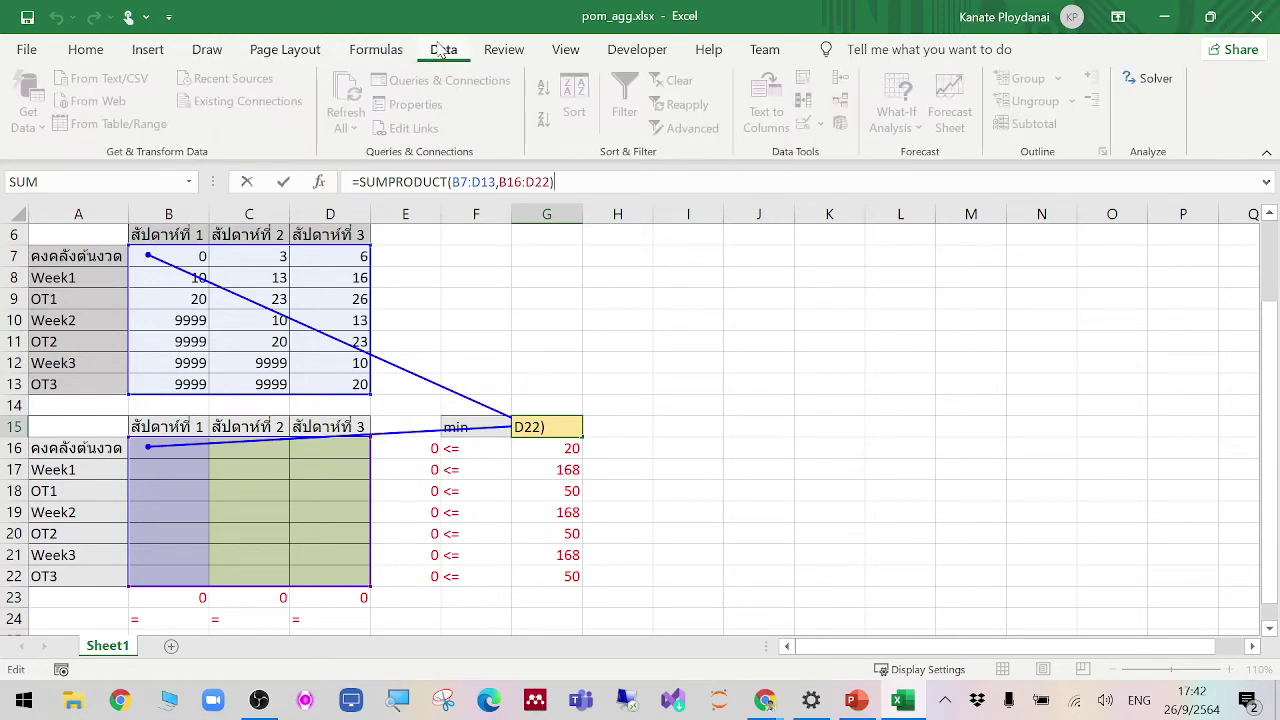
key("ctrl+Return")
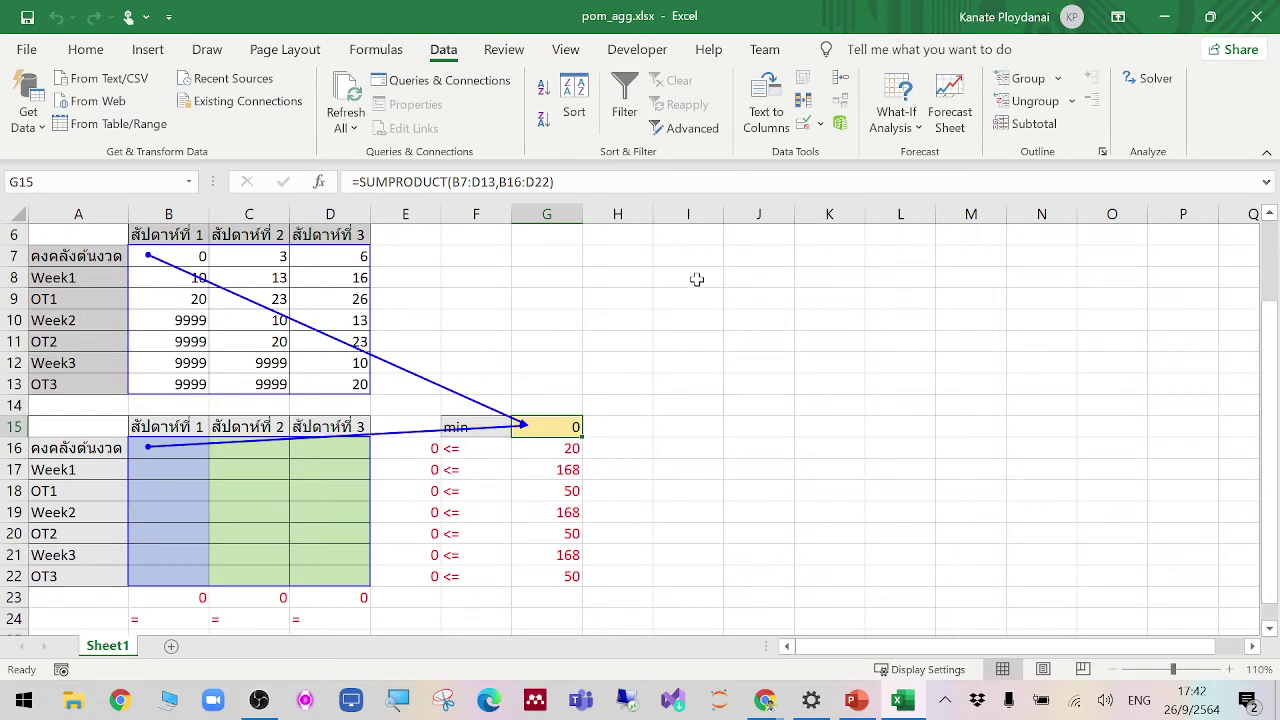
Step: Remove the precedent tracer arrows from the sheet
left_click(697, 279)
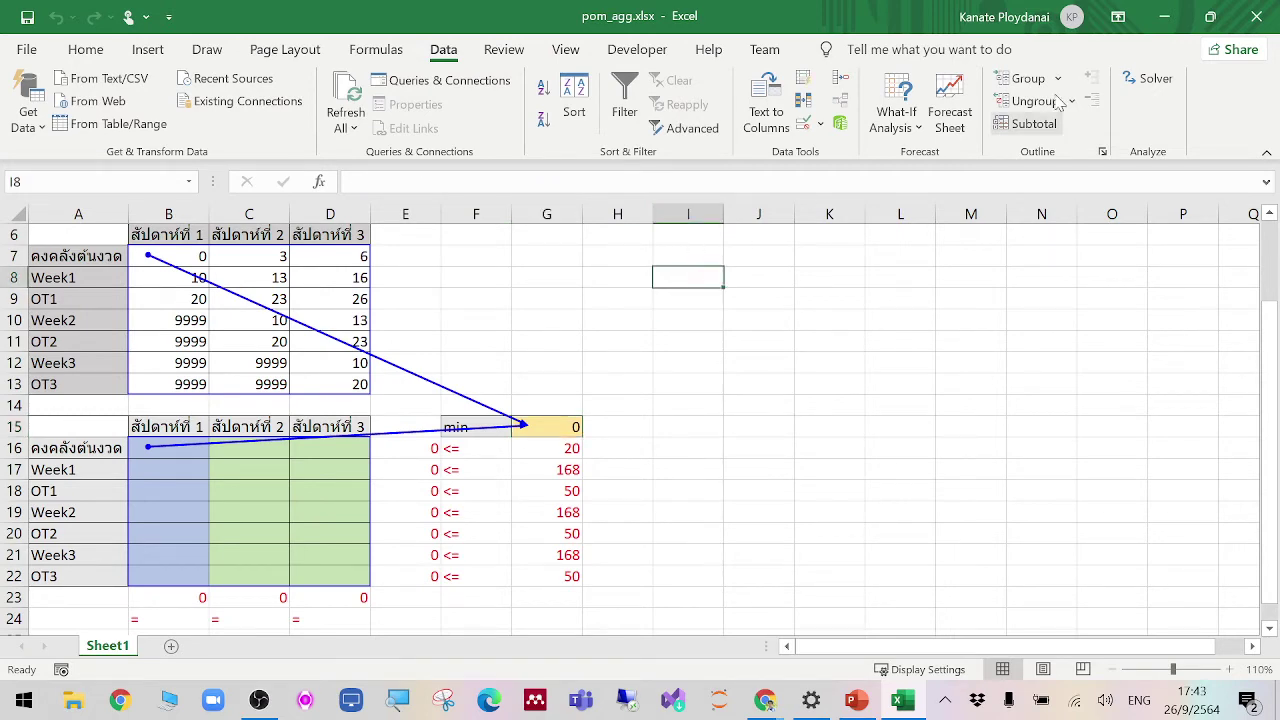
left_click(370, 52)
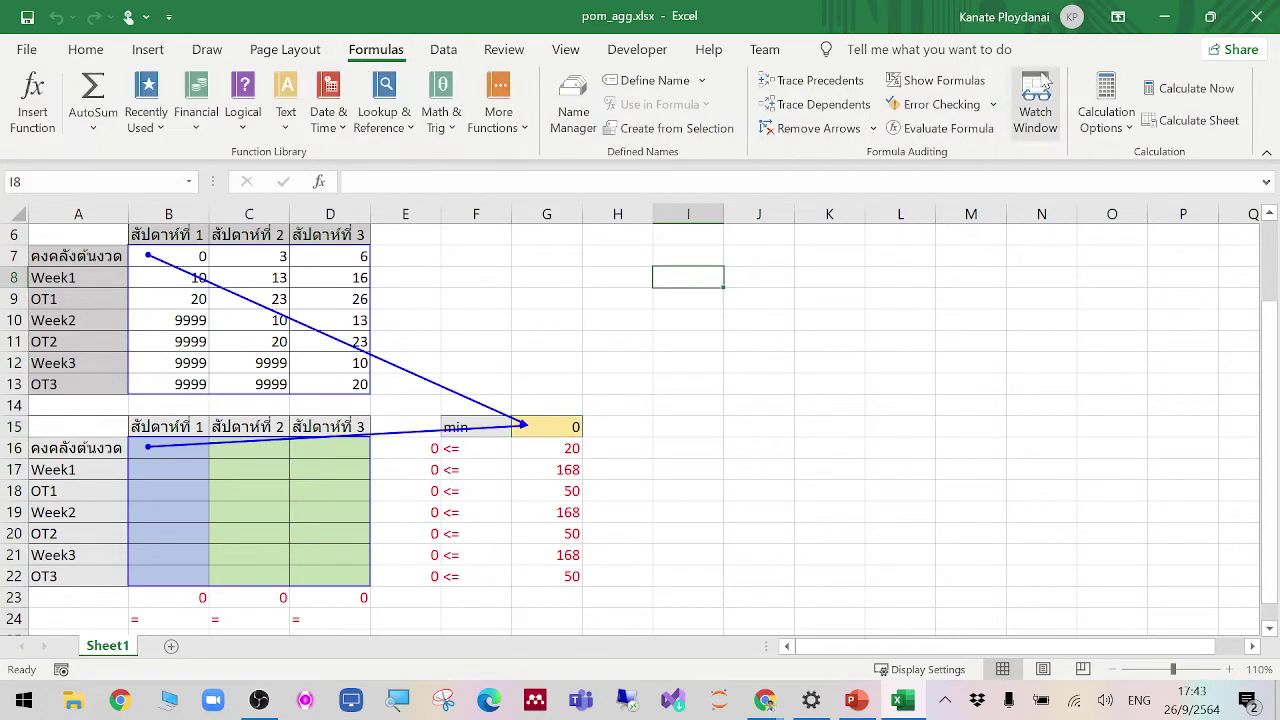
left_click(815, 128)
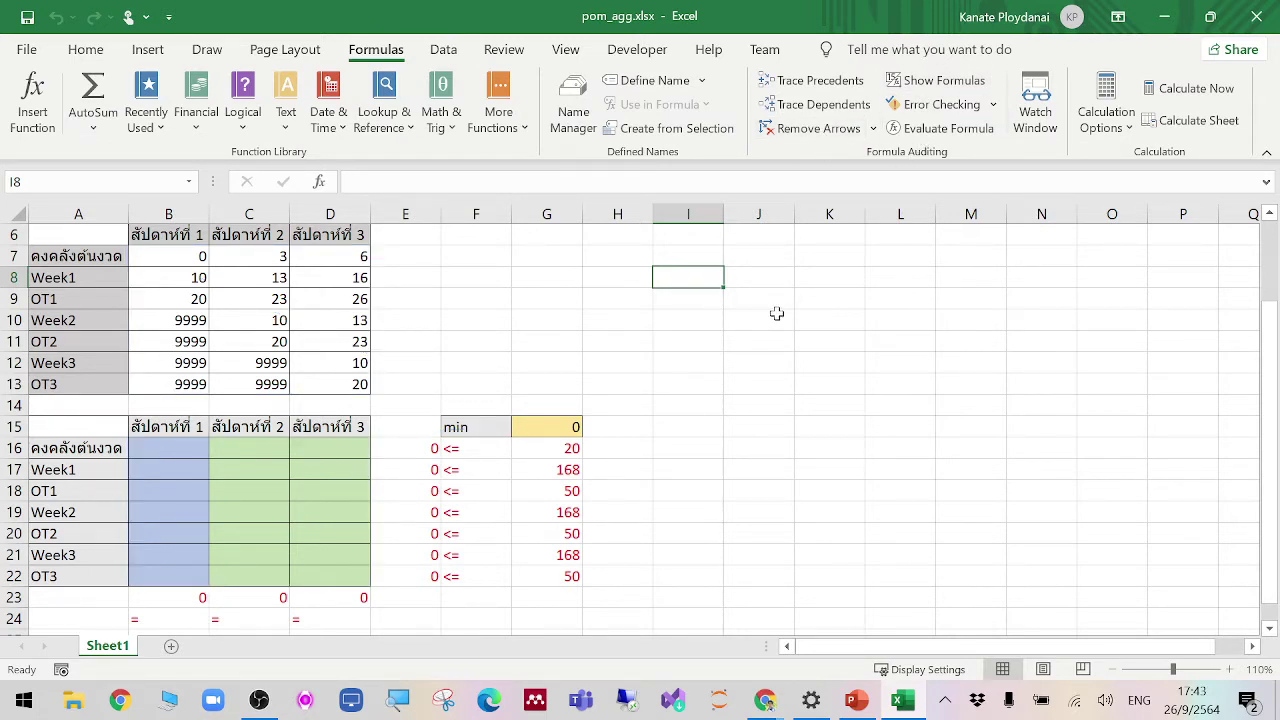
left_click_drag(416, 456, 512, 569)
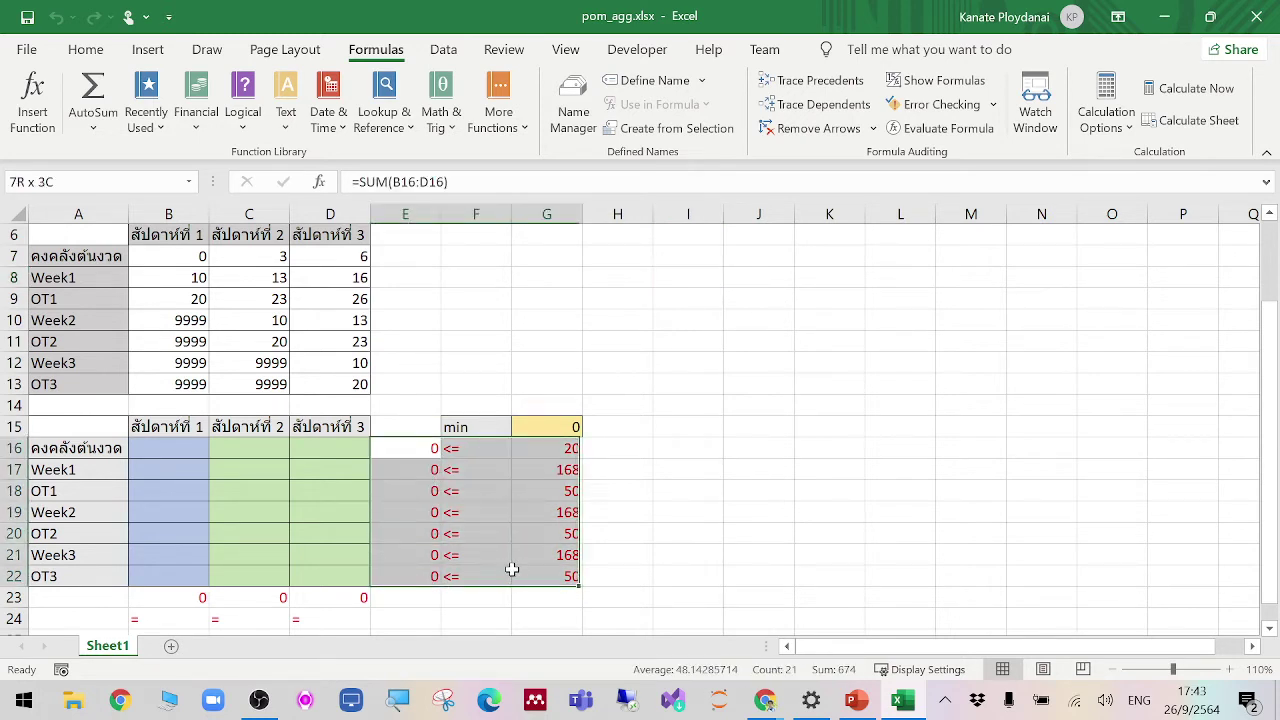
left_click(782, 357)
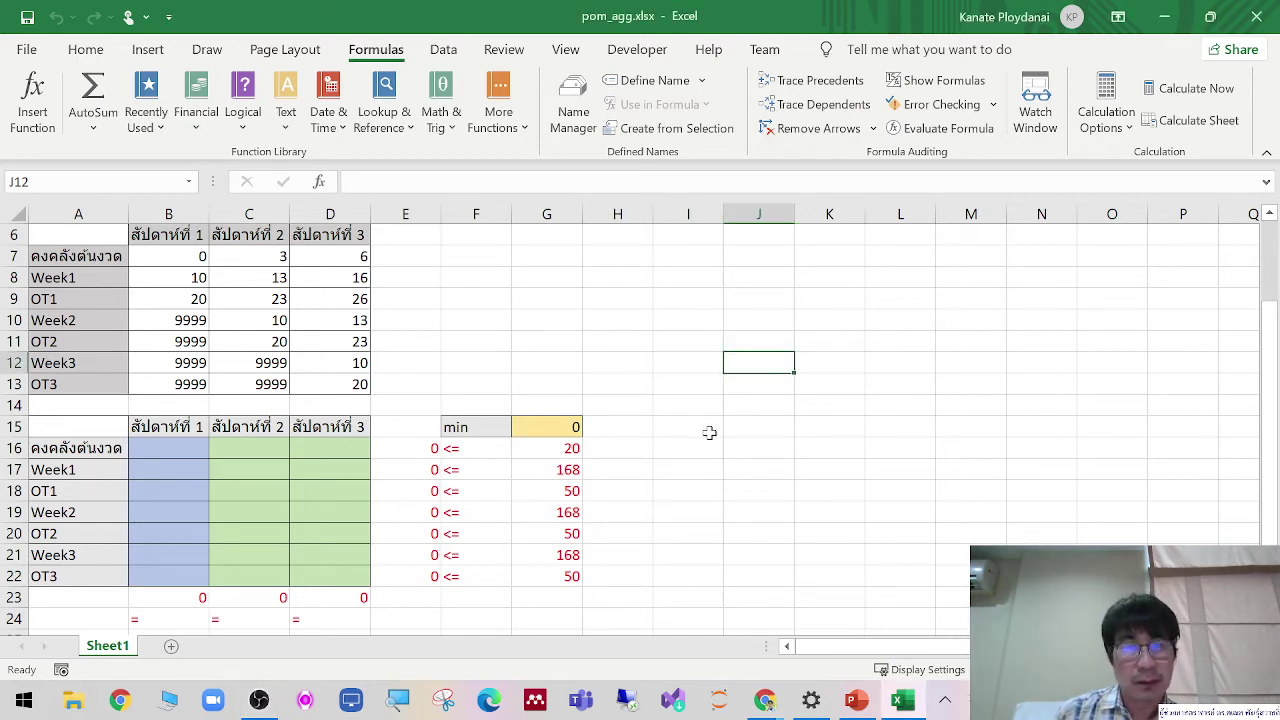
left_click(899, 338)
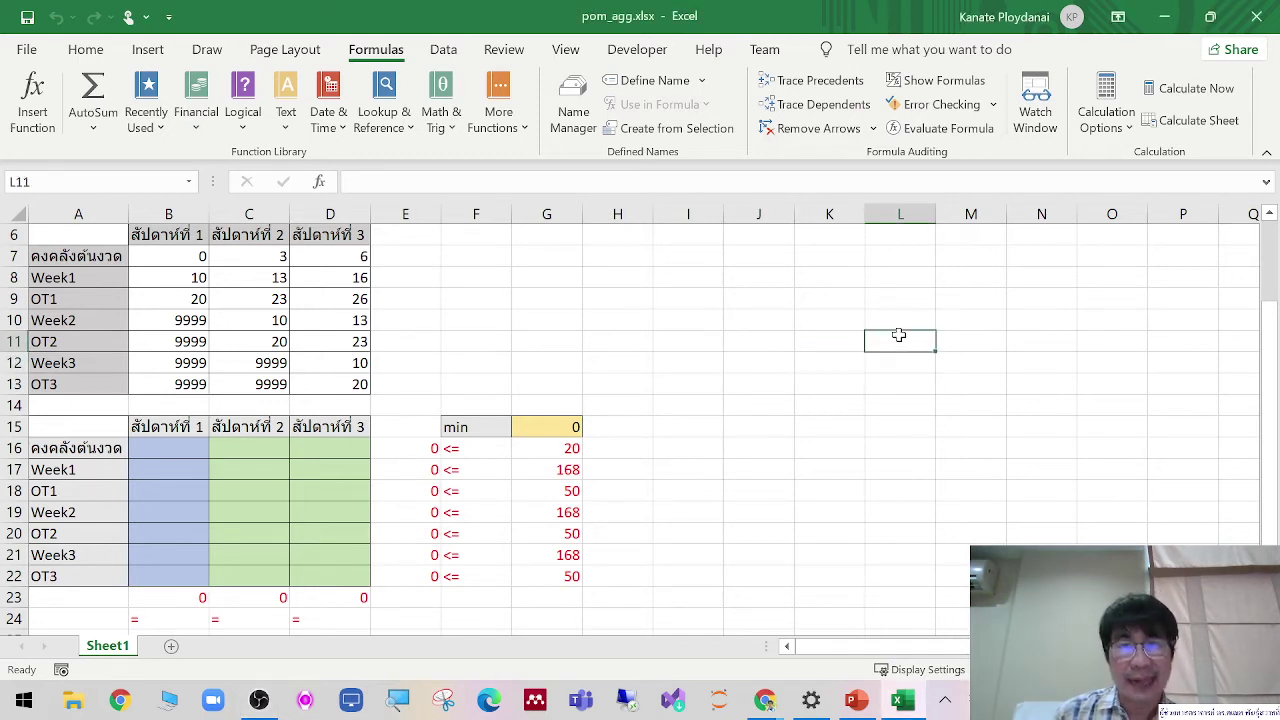
Step: Open the Solver Parameters dialog and capture a screen snip showing it together with the worksheet
left_click(440, 50)
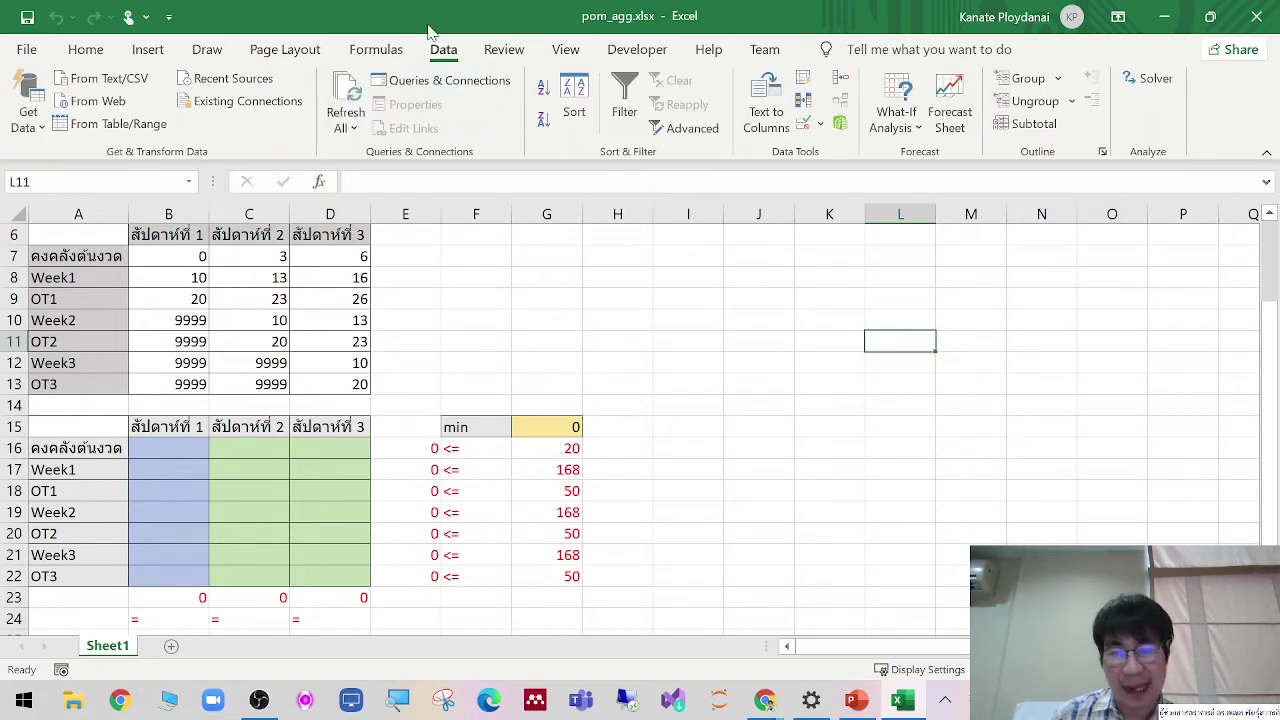
left_click(1152, 88)
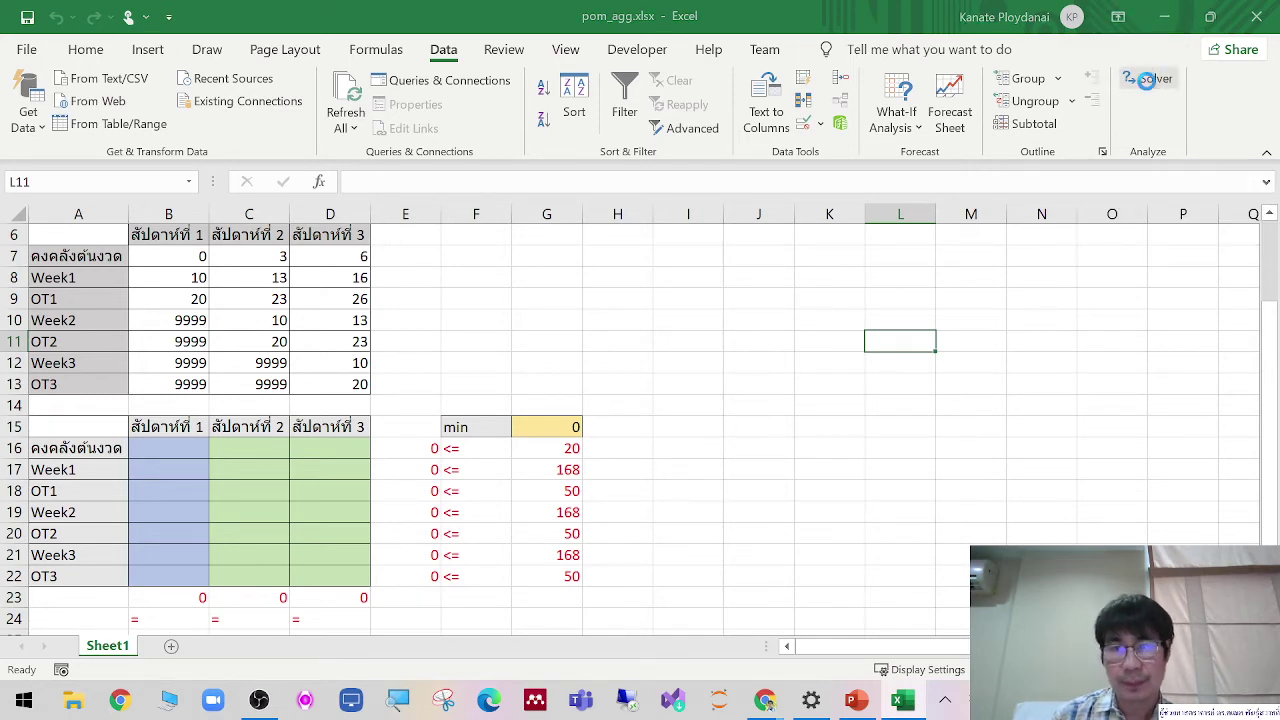
left_click_drag(812, 25, 953, 107)
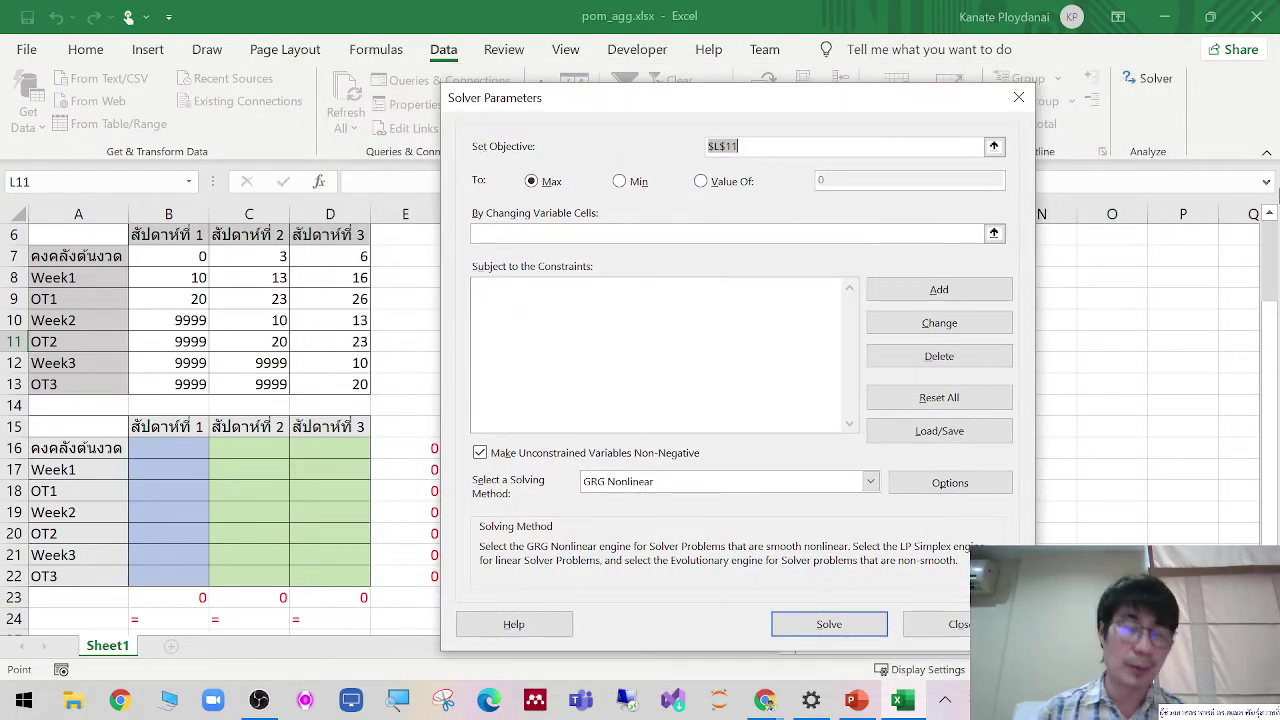
key("super+shift+s")
mouse_move(10, 10)
left_mouse_down()
mouse_move(900, 228)
mouse_move(1240, 580)
mouse_move(1176, 665)
left_mouse_up()
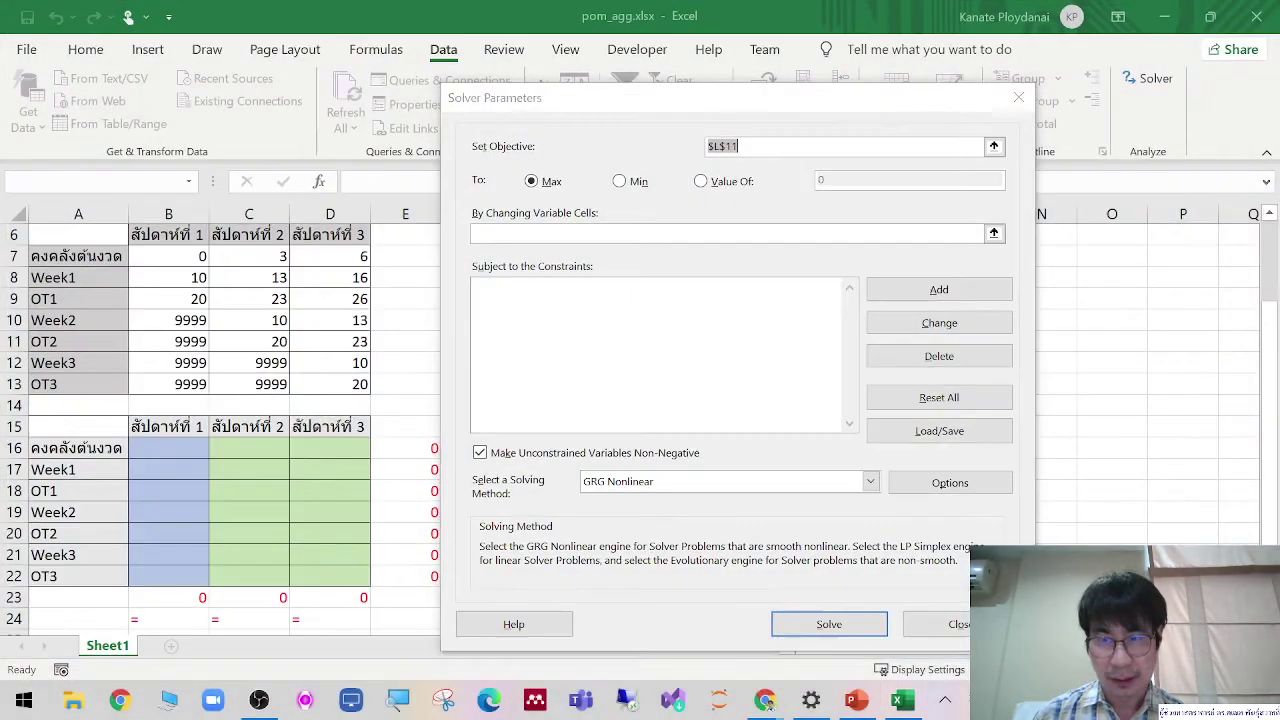
Step: Switch to the presentation new.pptx in PowerPoint
left_click(903, 700)
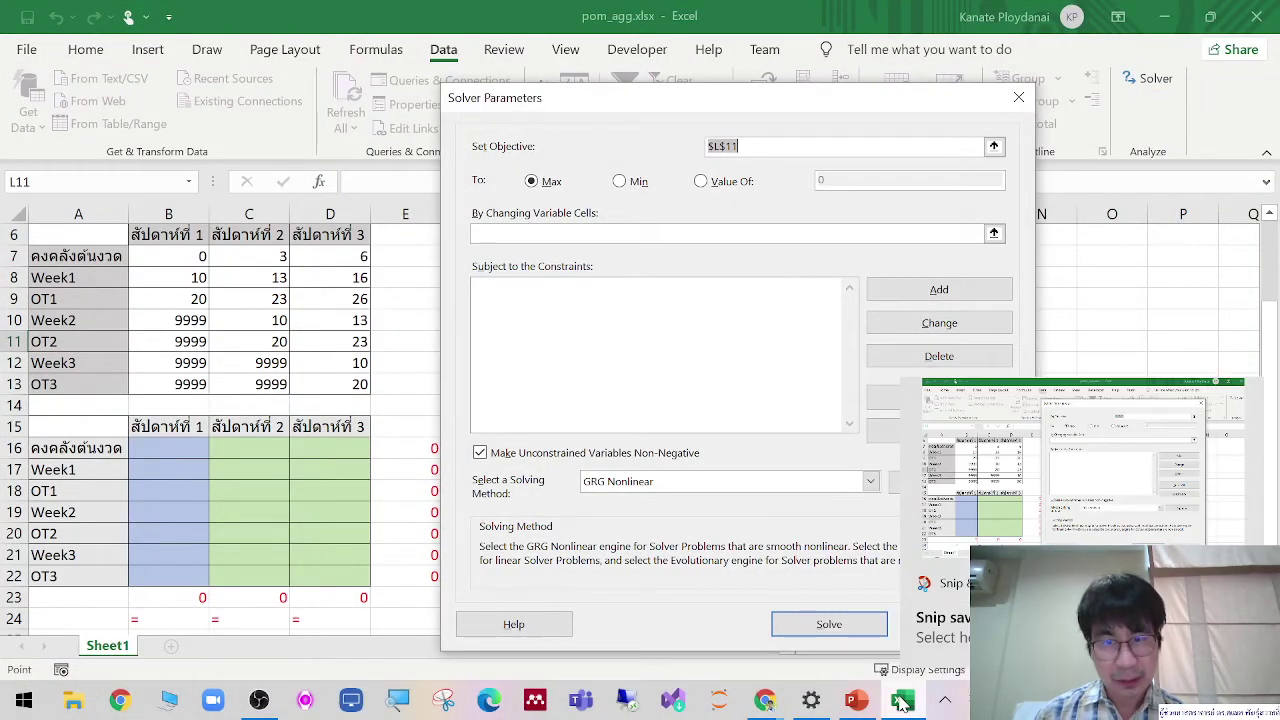
left_click(903, 700)
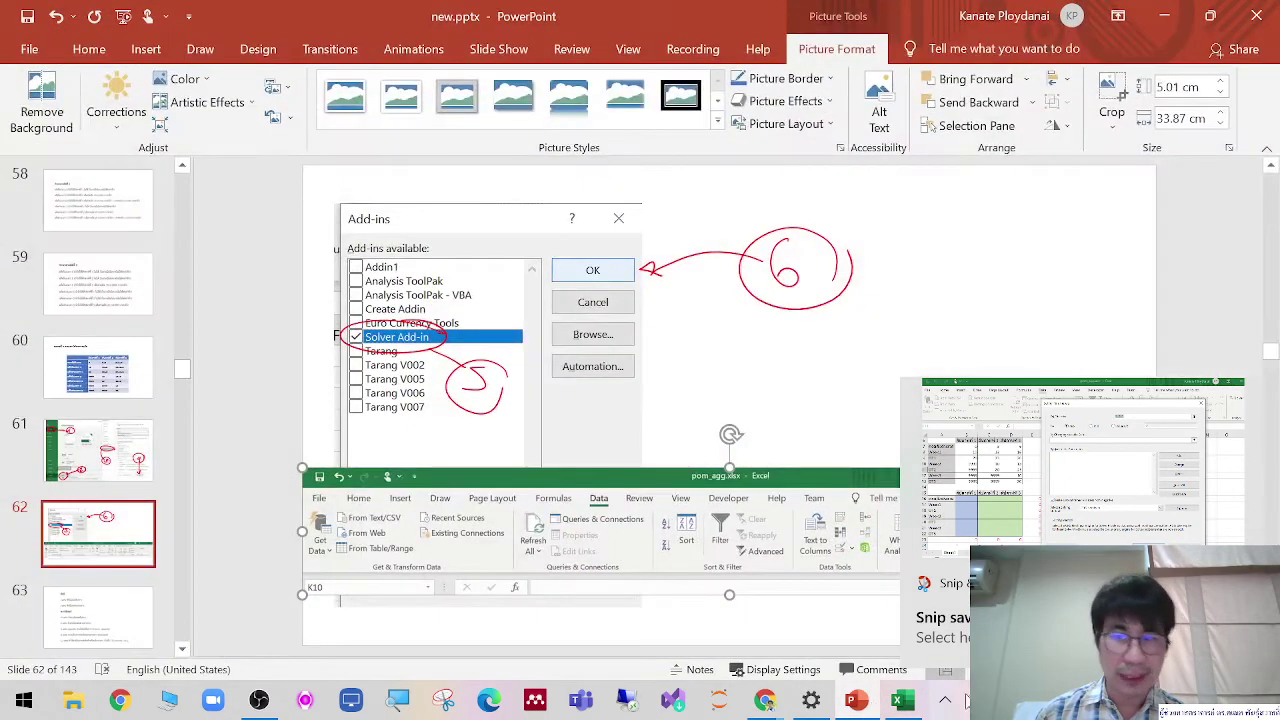
left_click(903, 700)
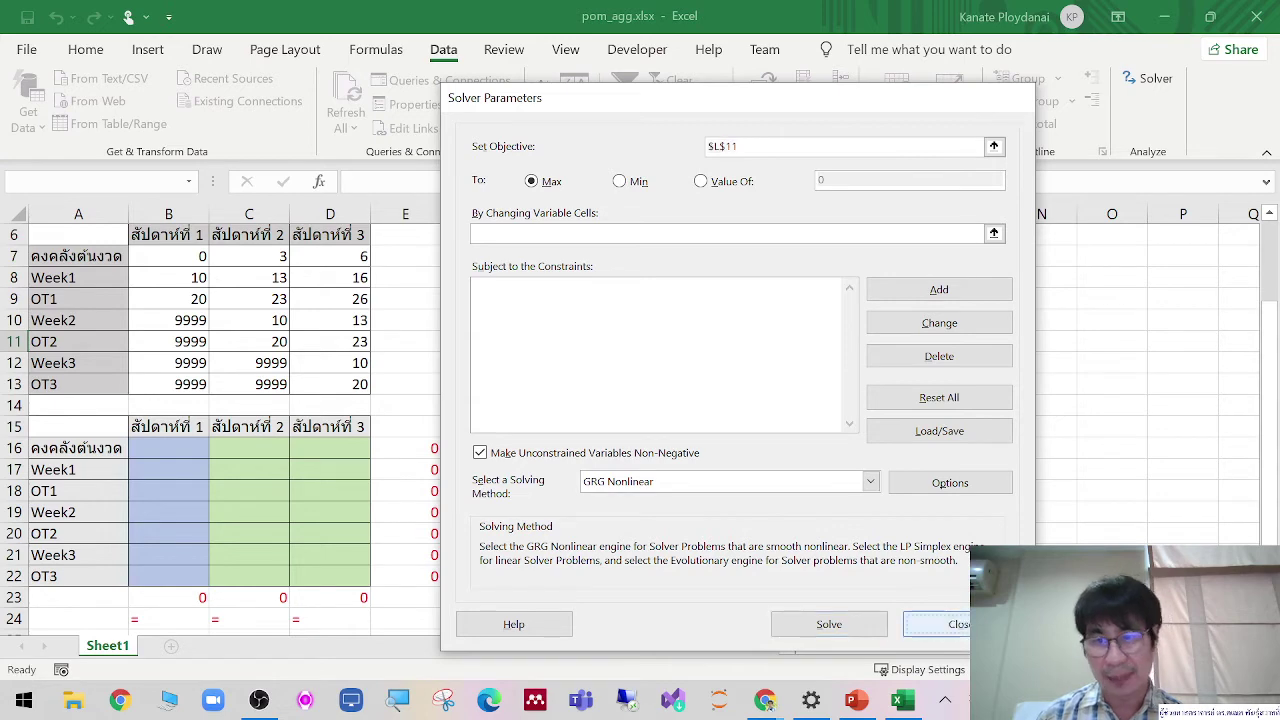
left_click(903, 700)
left_click(860, 700)
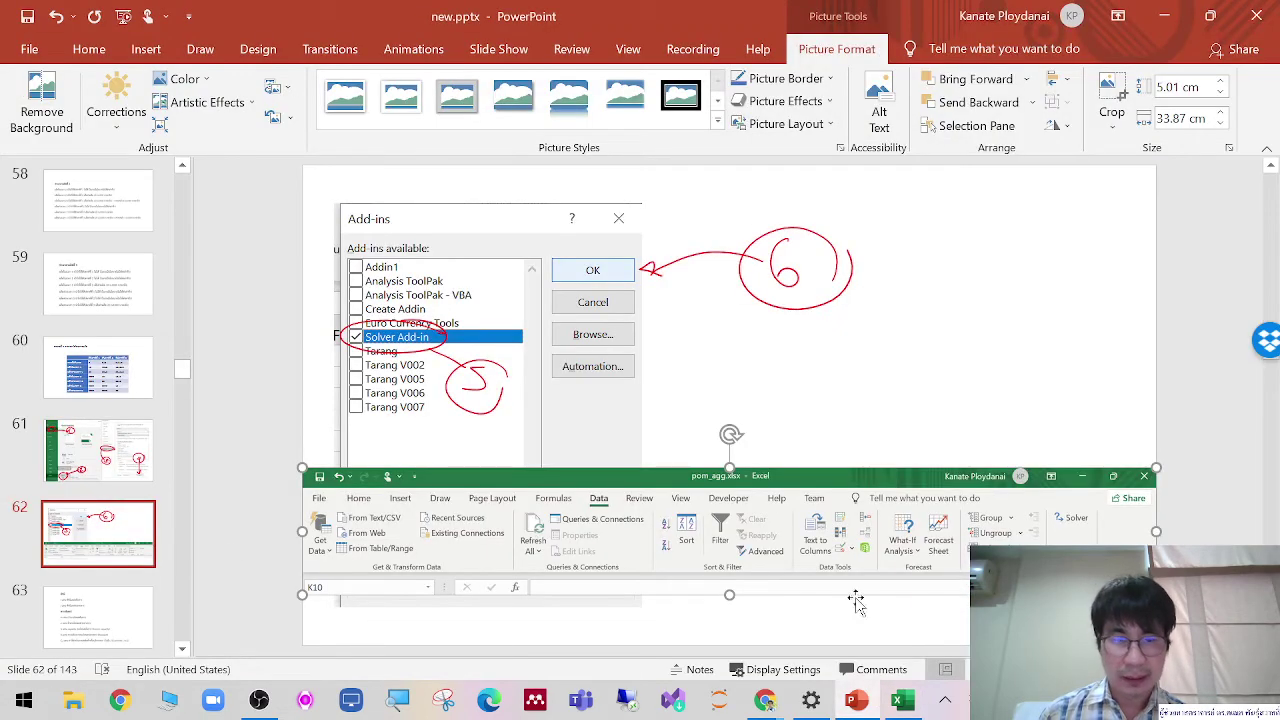
Step: Insert a new slide after slide 62, paste the Solver screenshot onto it and show it as a slide show
left_click(95, 580)
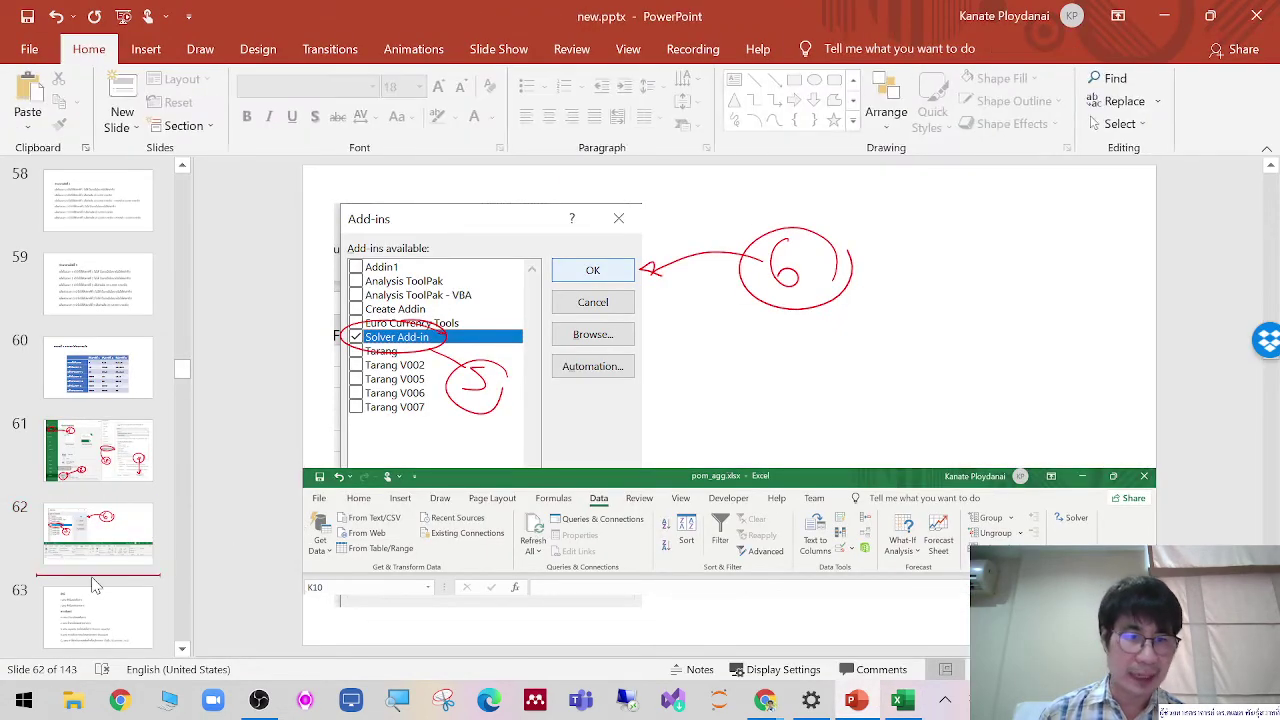
left_click(122, 100)
right_click(777, 312)
left_click(815, 348)
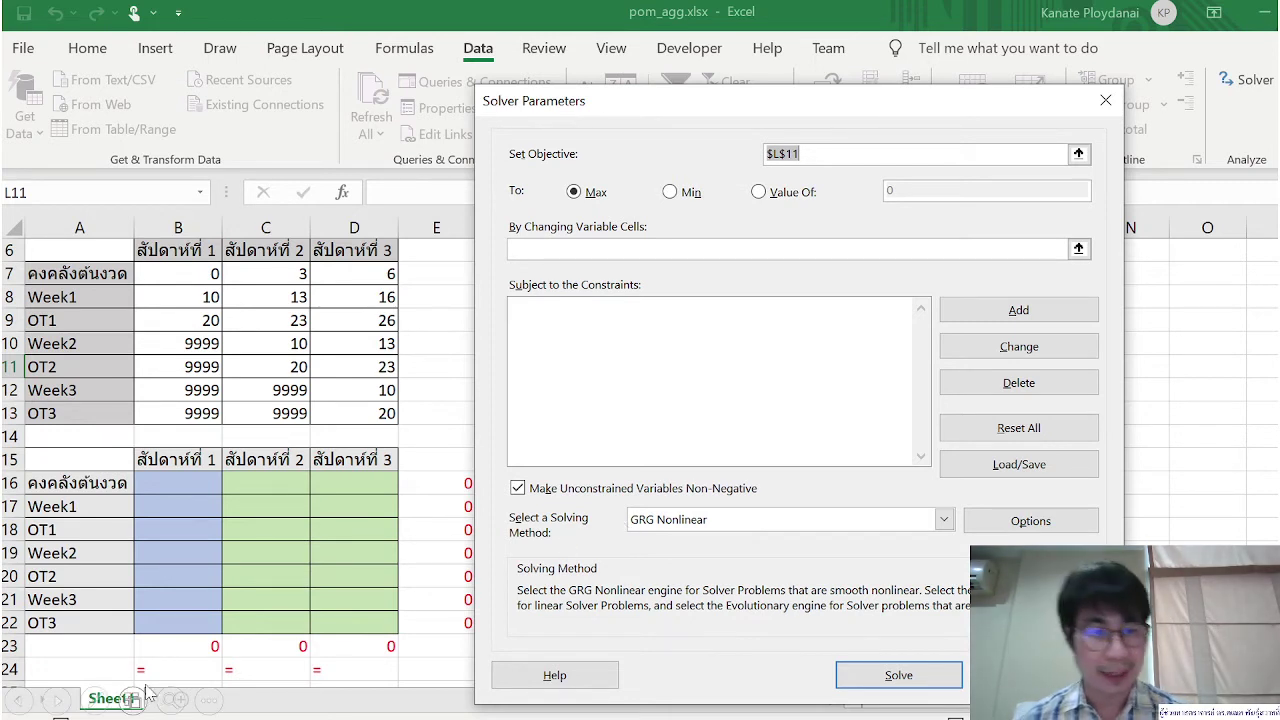
Step: With a dark red pen, circle Data in the screenshot and number it 1, and circle Solver and number it 2
left_click(103, 704)
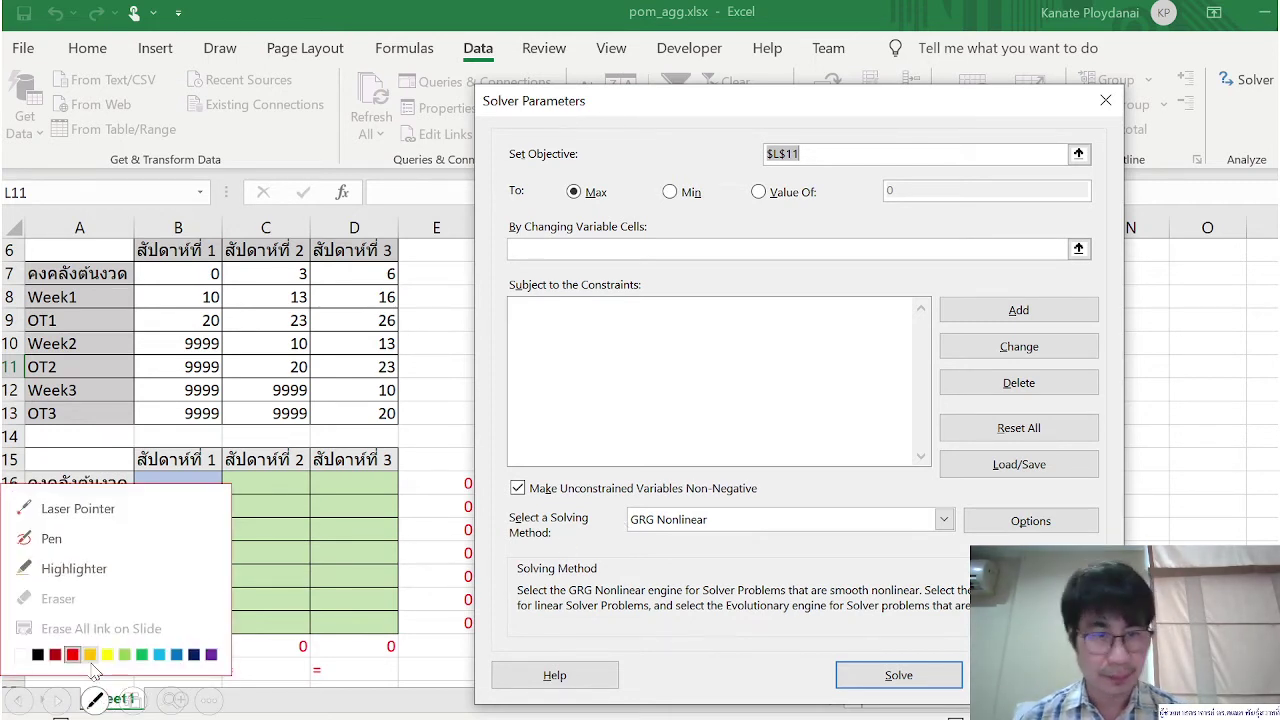
left_click(57, 656)
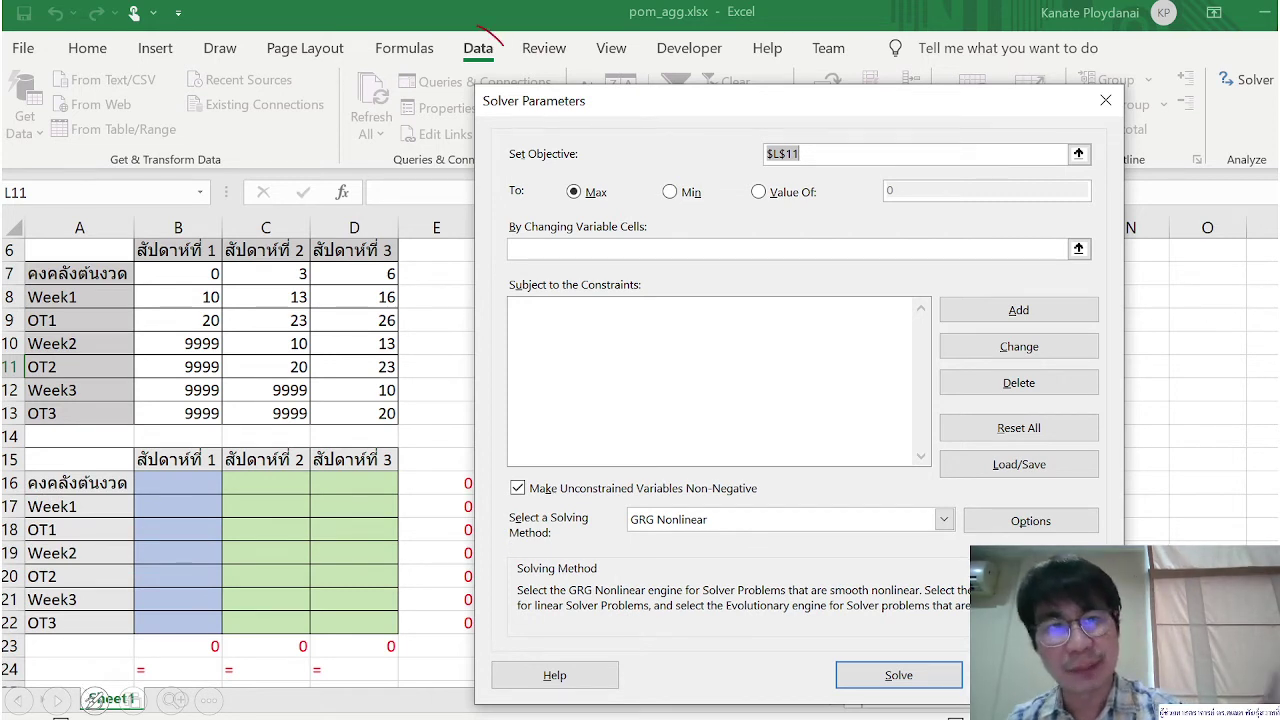
left_click_drag(500, 28, 470, 18)
mouse_move(438, 69)
left_mouse_down()
mouse_move(295, 115)
mouse_move(236, 92)
mouse_move(270, 116)
left_mouse_up()
mouse_move(1238, 46)
left_mouse_down()
mouse_move(1192, 95)
mouse_move(1270, 62)
left_mouse_up()
mouse_move(1230, 120)
left_mouse_down()
mouse_move(1196, 184)
mouse_move(1165, 202)
left_mouse_up()
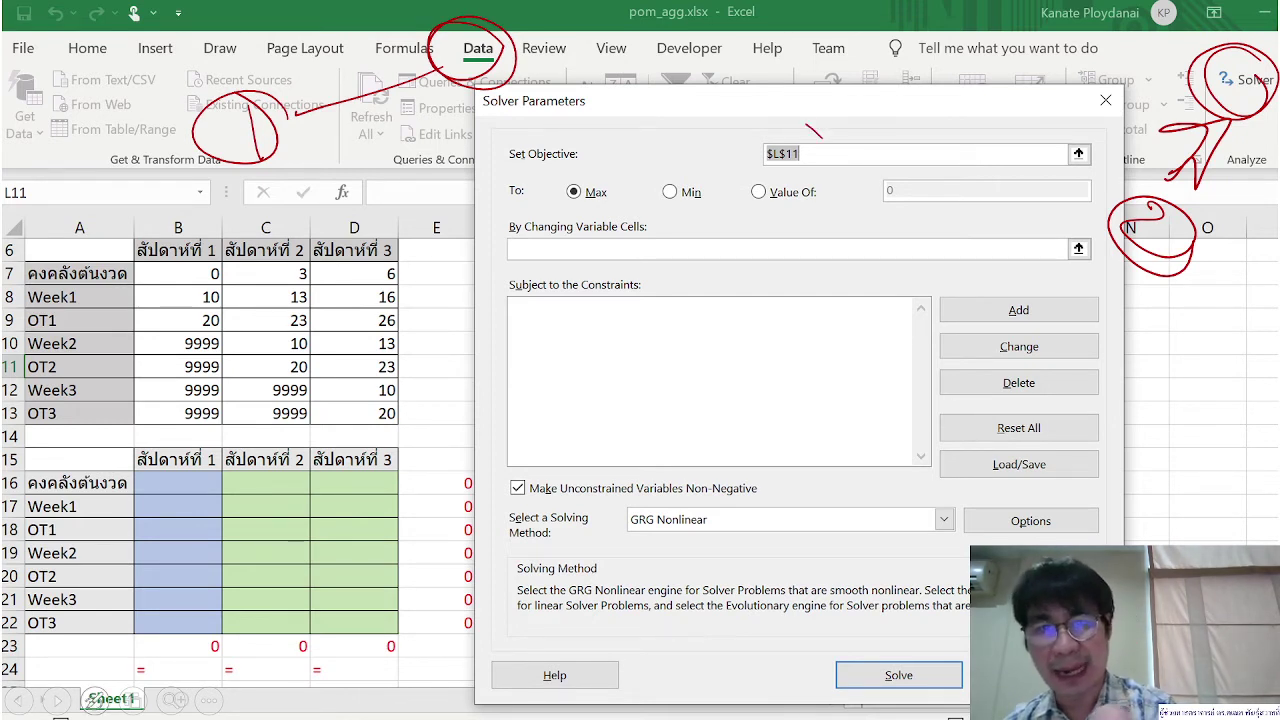
Step: Circle the objective reference $L$11 with a handwritten Thai label and a line leading to it, and circle the Min option
mouse_move(790, 108)
left_mouse_down()
mouse_move(720, 142)
mouse_move(628, 115)
left_mouse_up()
mouse_move(602, 70)
left_mouse_down()
mouse_move(645, 118)
mouse_move(790, 42)
left_mouse_up()
left_click_drag(785, 70, 668, 145)
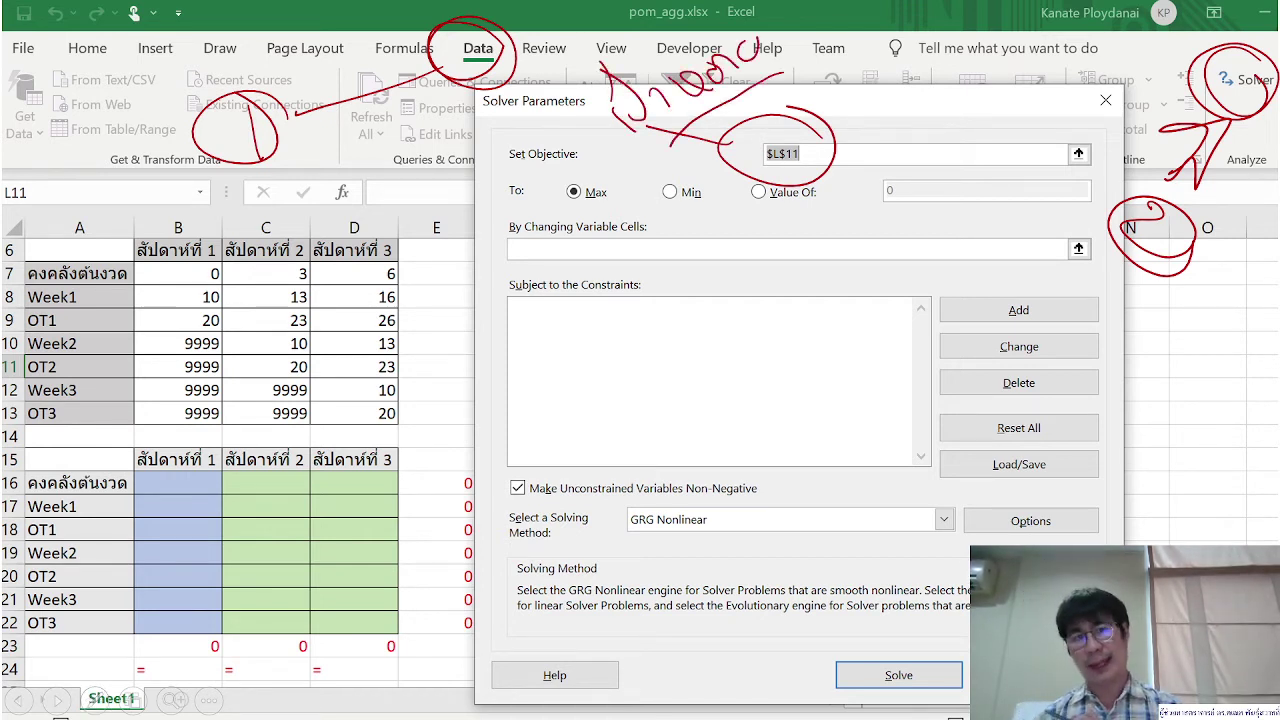
mouse_move(712, 168)
left_mouse_down()
mouse_move(700, 210)
mouse_move(660, 165)
mouse_move(635, 182)
left_mouse_up()
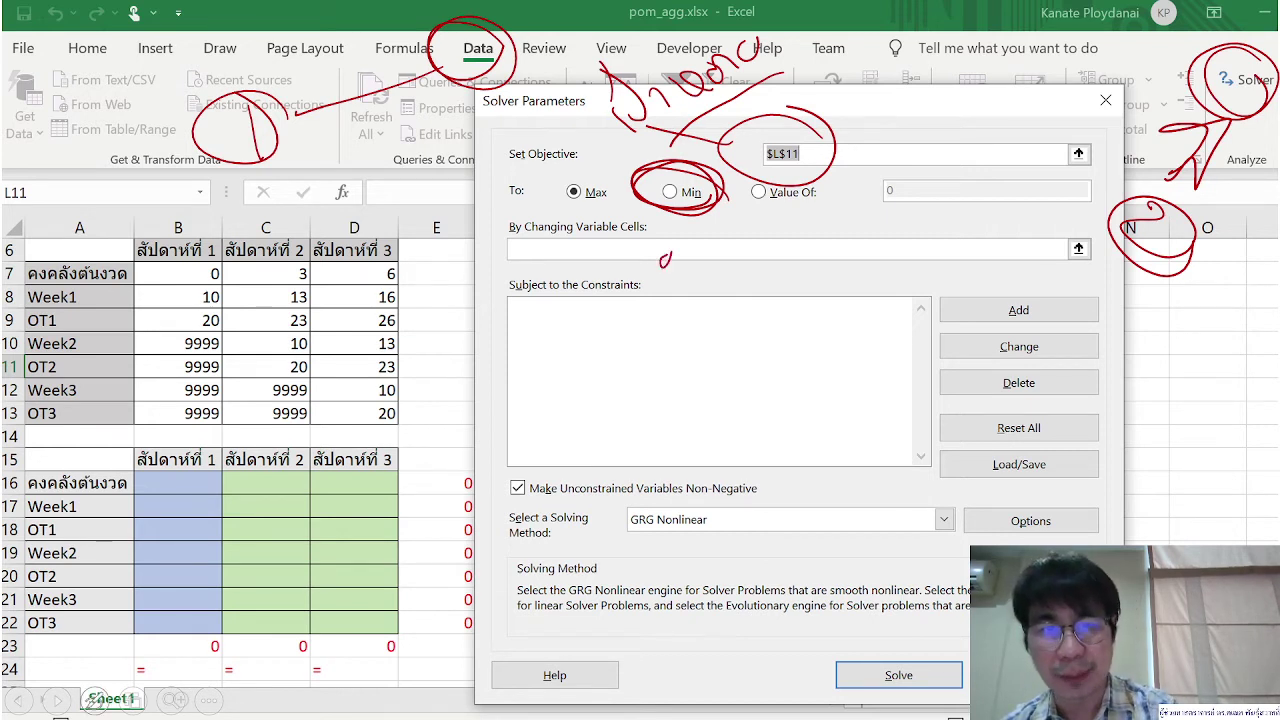
Step: Handwrite "ตัวแปรตัดสินใจ" on the changing variable cells with an arrow to the circled range selector, and "เงื่อนไข" in the constraints area
left_click_drag(652, 240, 690, 266)
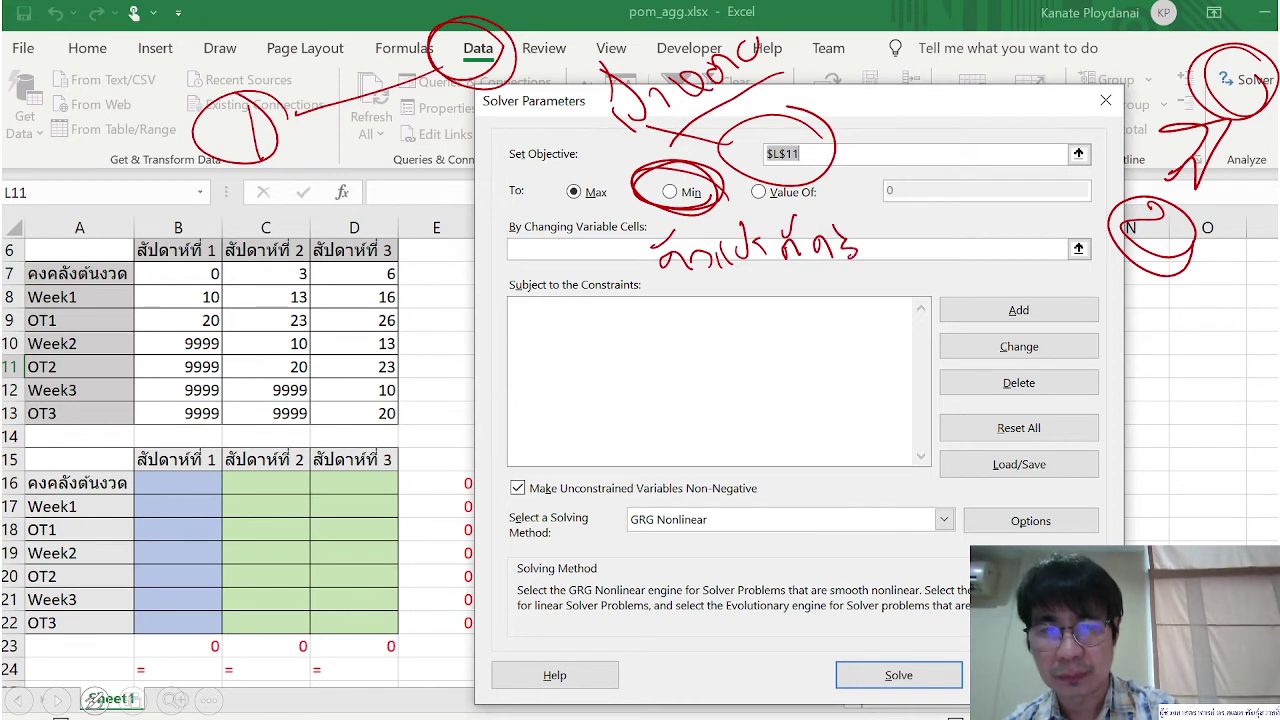
left_click_drag(840, 240, 875, 258)
left_click_drag(862, 215, 928, 262)
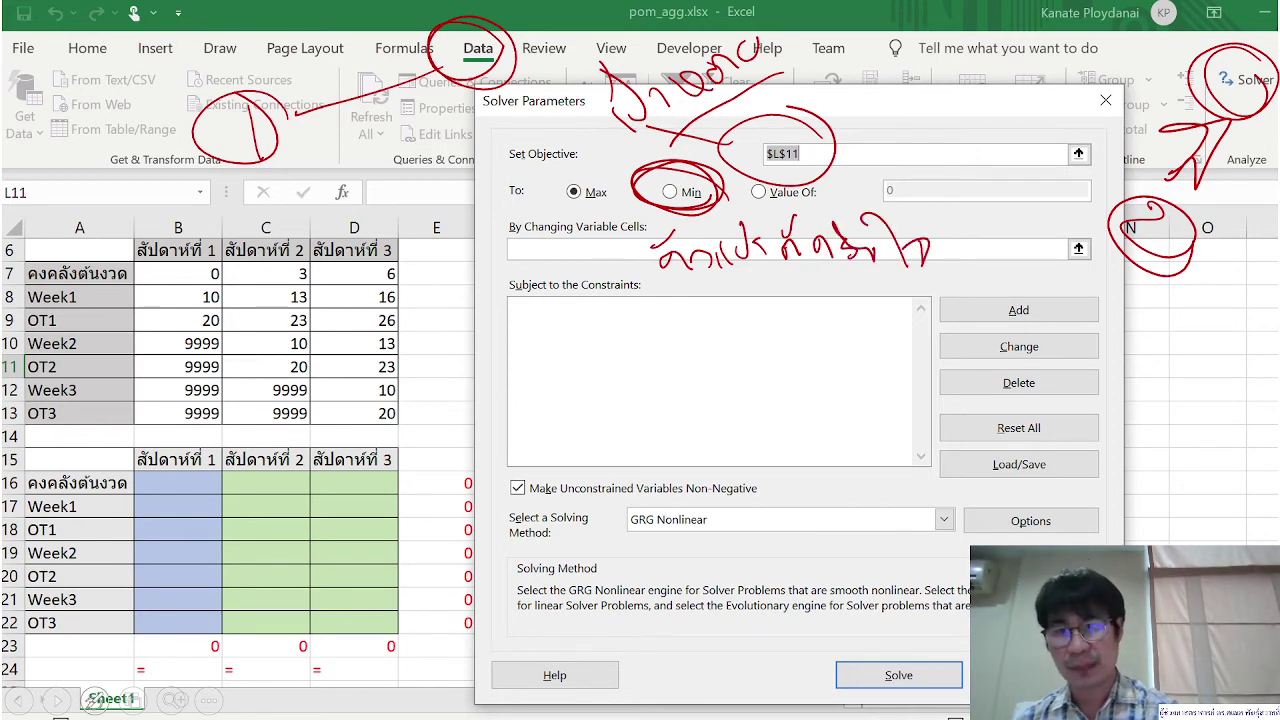
left_click_drag(1100, 230, 1060, 226)
left_click_drag(938, 240, 1030, 246)
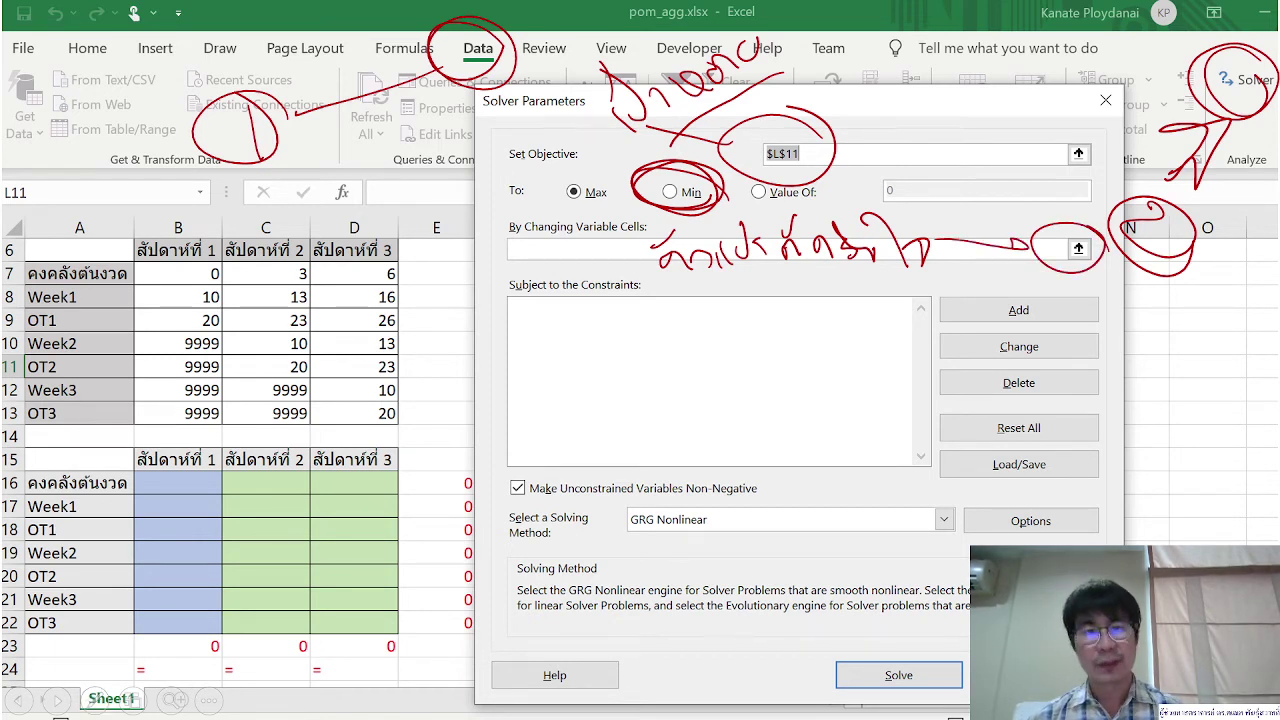
left_click_drag(596, 364, 614, 378)
left_click_drag(576, 350, 680, 346)
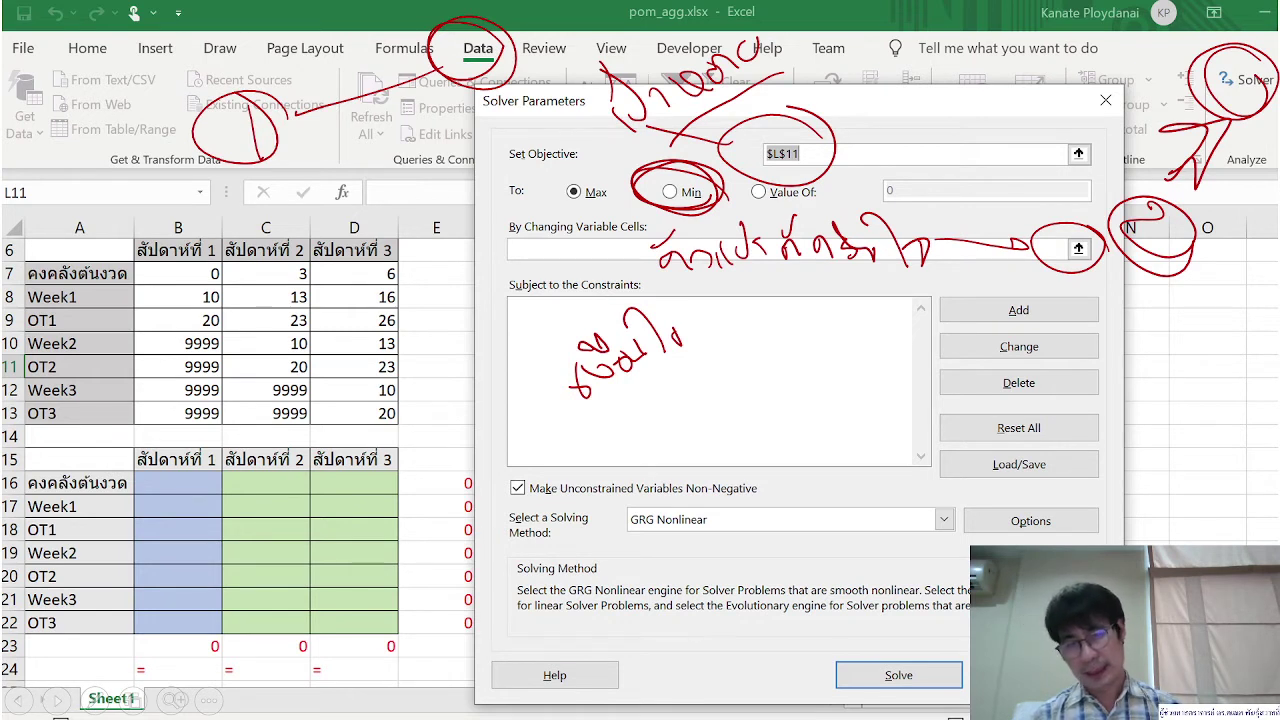
Step: Circle the GRG Nonlinear solving method, label it "Engine" with a connecting line, and draw an arrow pointing to Solve
left_click_drag(700, 480, 736, 500)
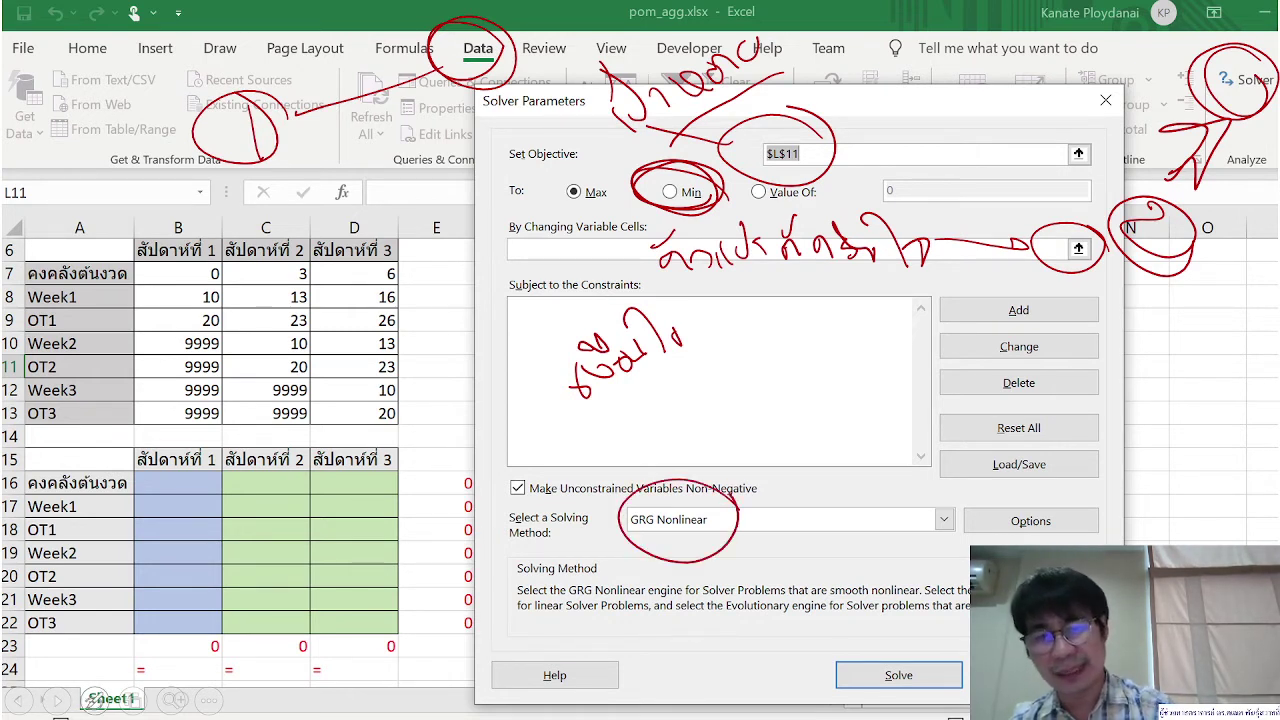
mouse_move(812, 522)
left_mouse_down()
mouse_move(806, 548)
mouse_move(850, 540)
mouse_move(864, 560)
left_mouse_up()
mouse_move(884, 512)
left_mouse_down()
mouse_move(882, 530)
mouse_move(944, 482)
left_mouse_up()
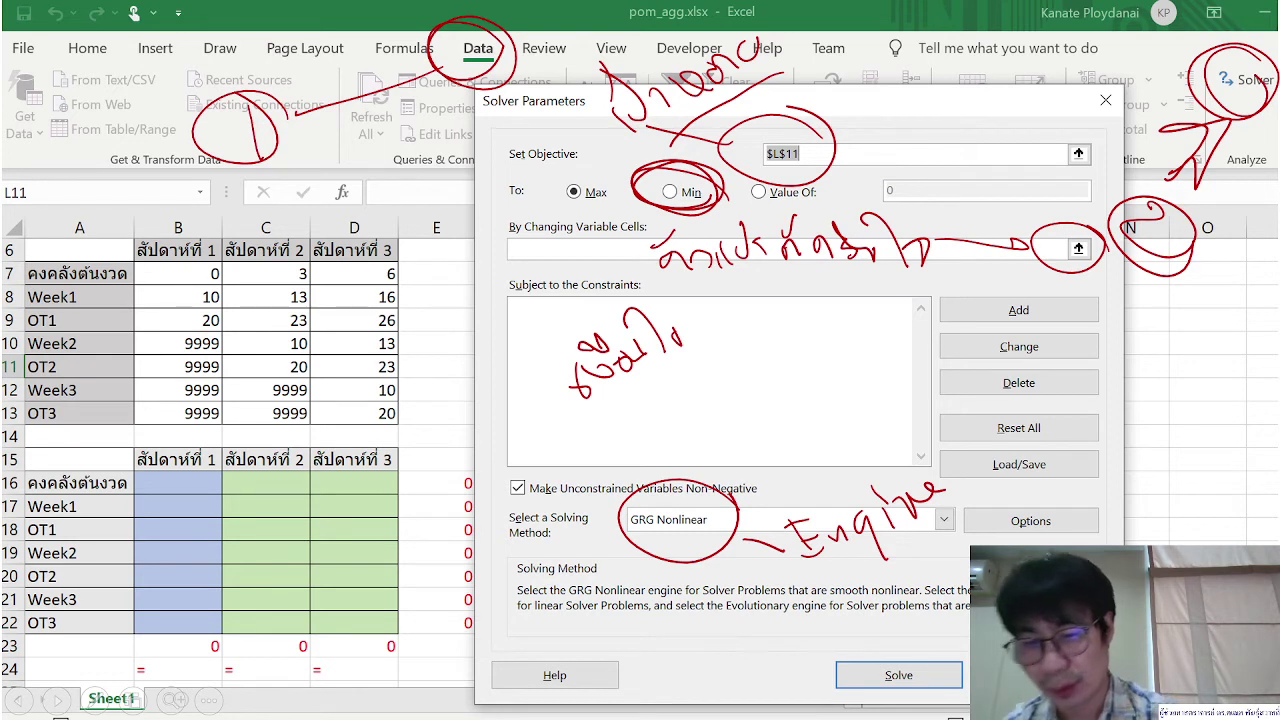
mouse_move(790, 617)
left_mouse_down()
mouse_move(862, 645)
mouse_move(850, 660)
left_mouse_up()
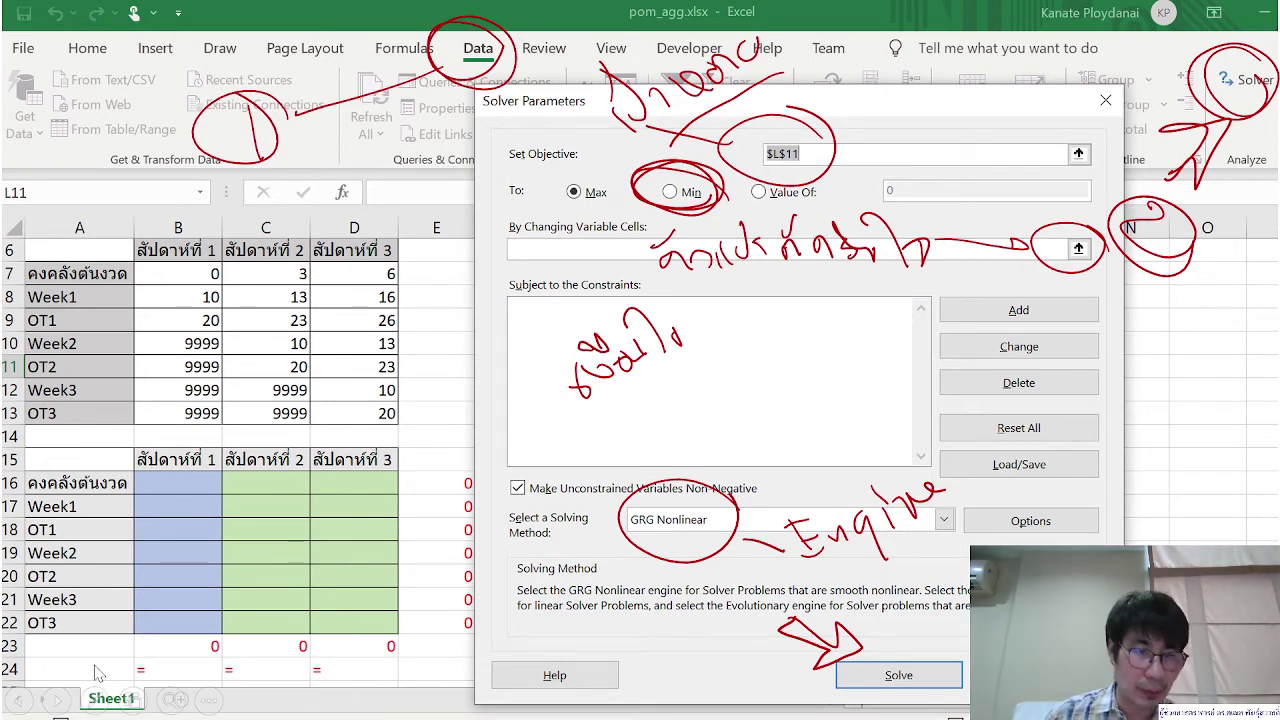
Step: Change the slide show pen to the laser pointer, and leave the show for the pom_agg.xlsx workbook in Excel
left_click(97, 700)
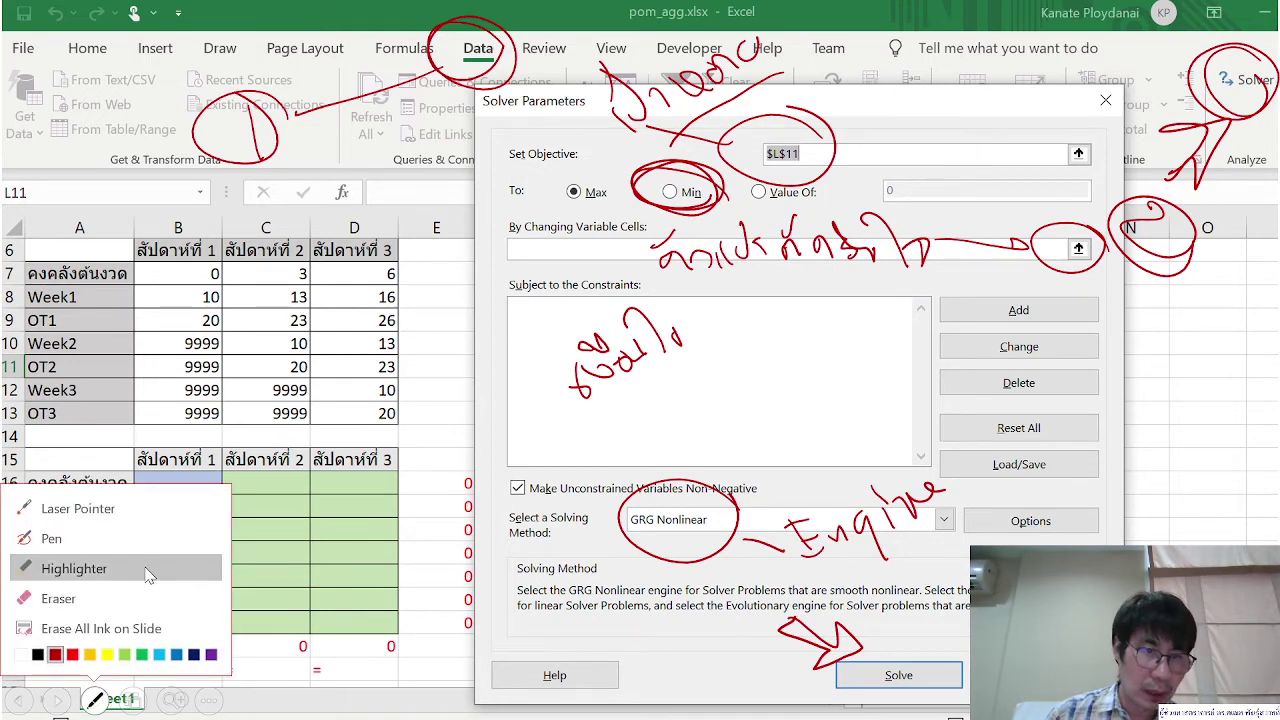
left_click(178, 509)
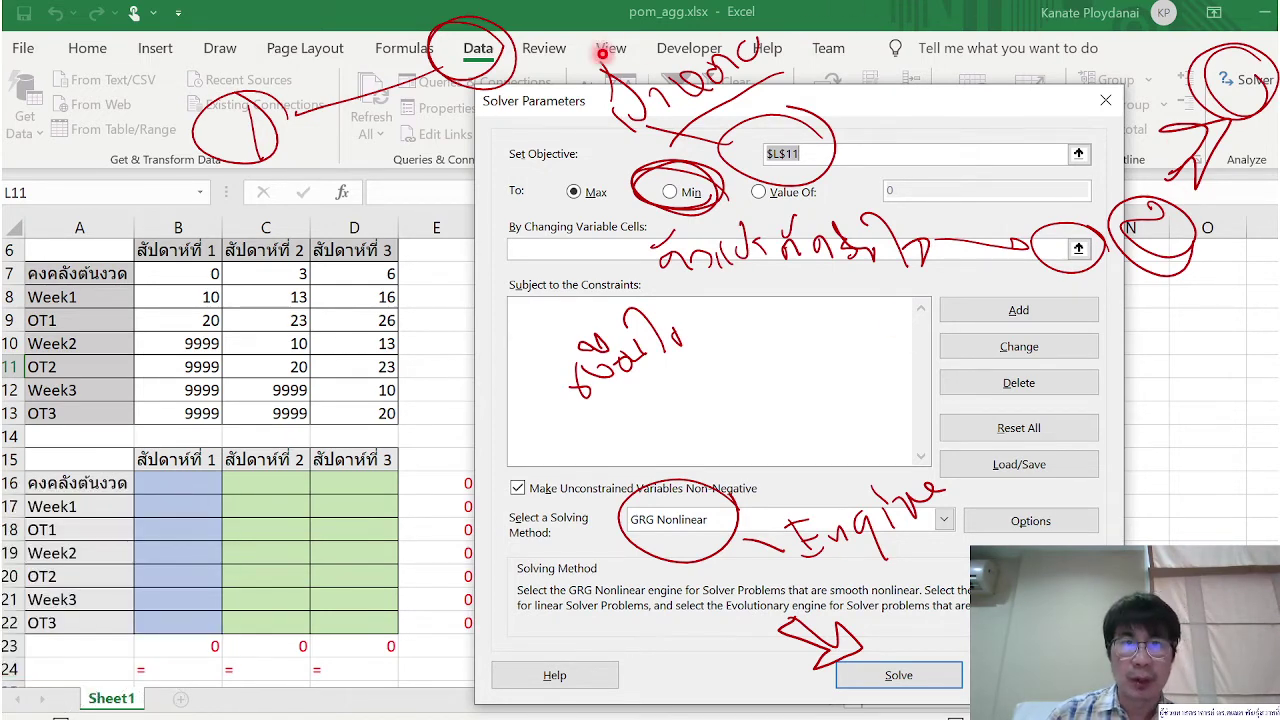
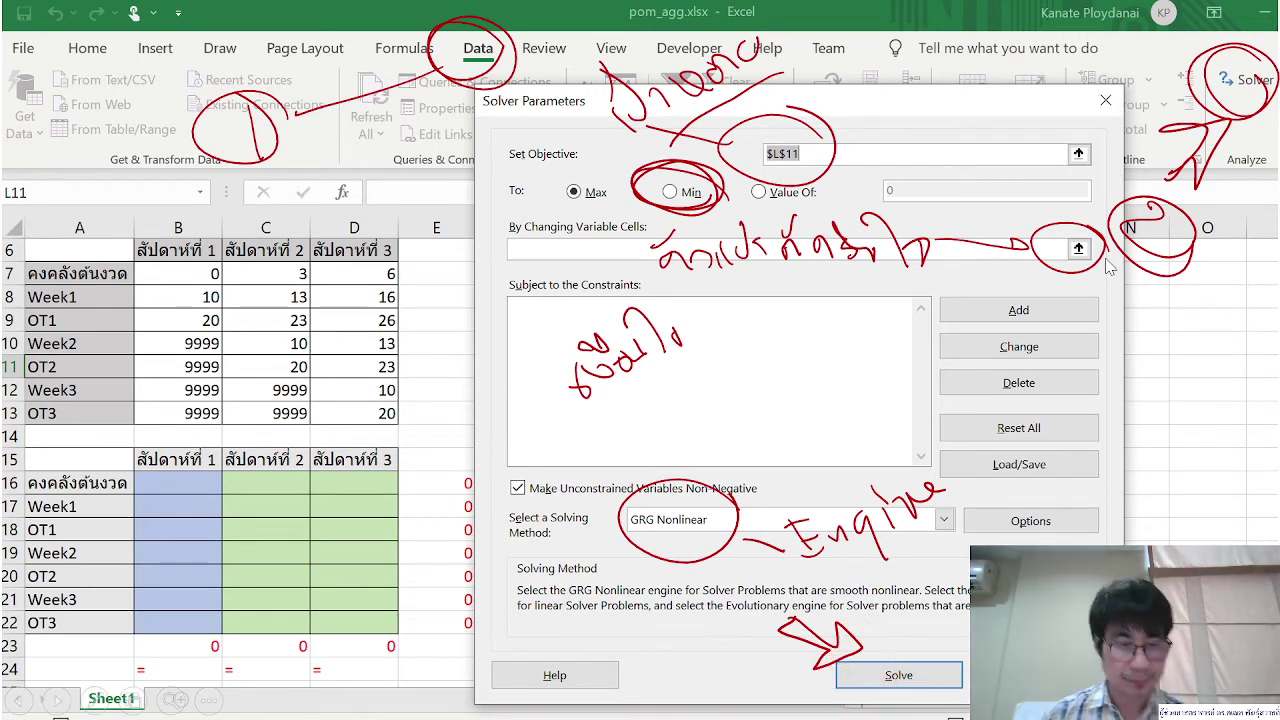
key("Escape")
left_click(592, 407)
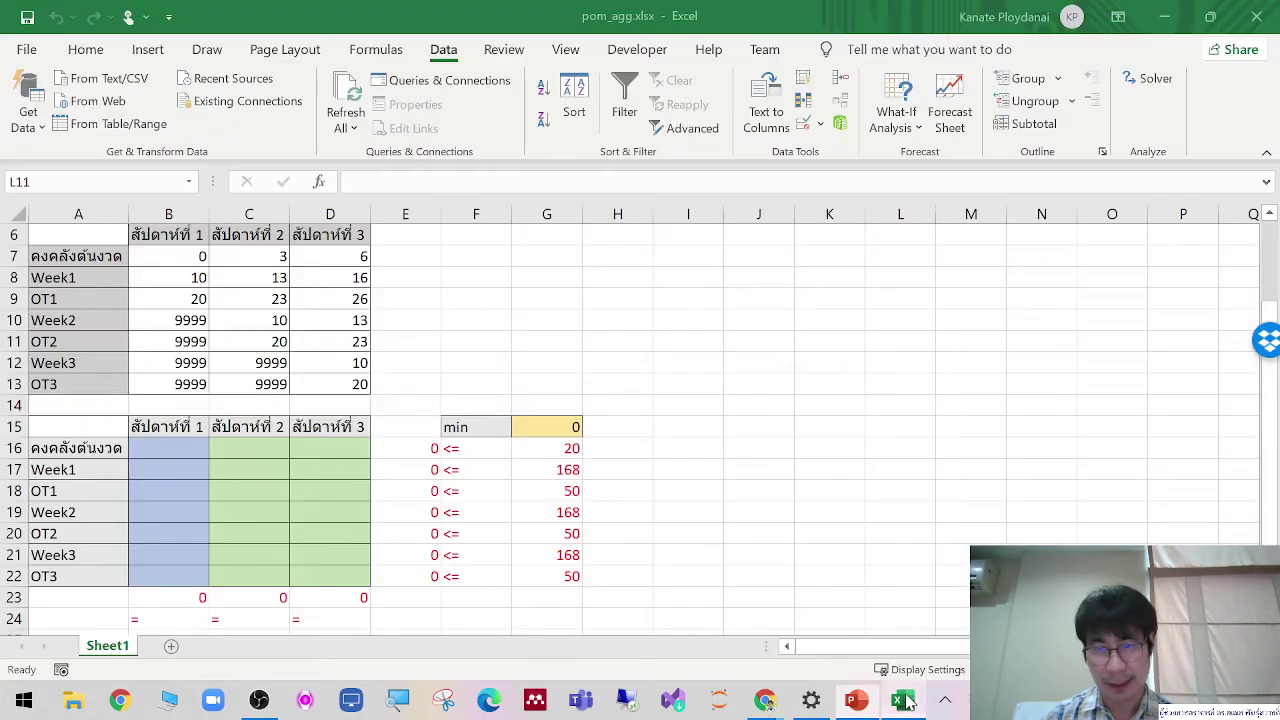
left_click(899, 700)
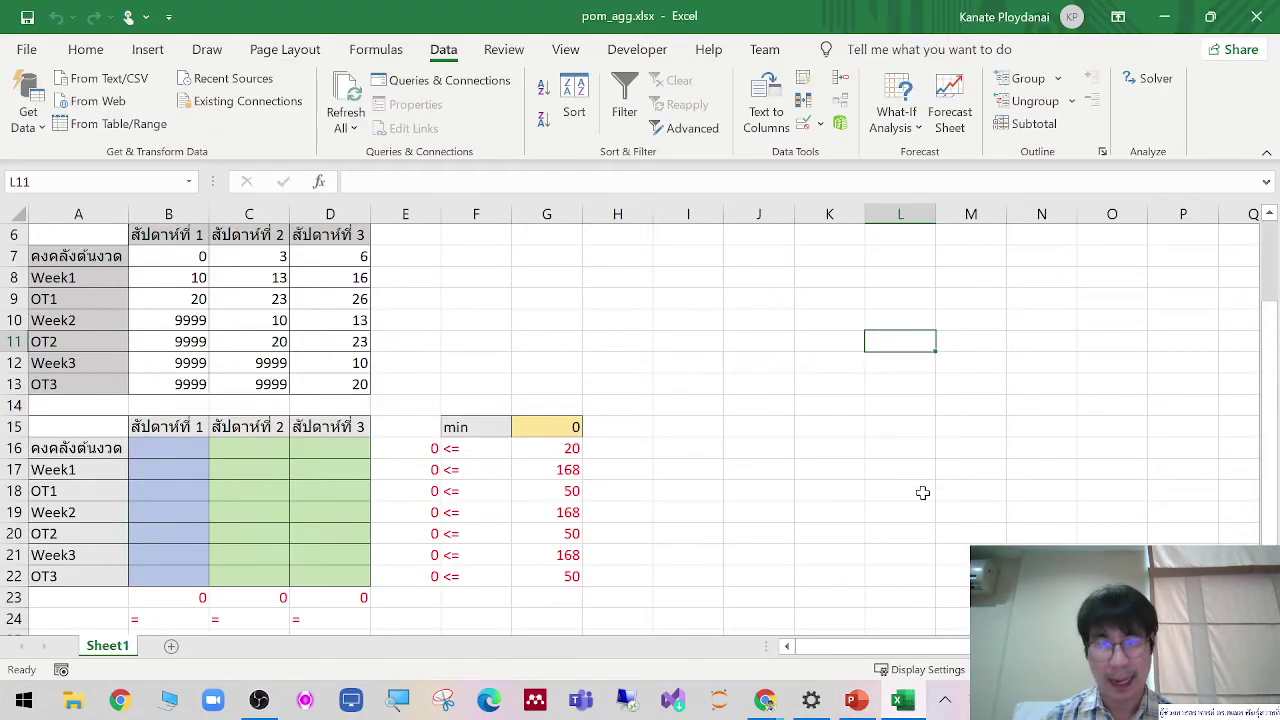
Step: Open Solver and set the objective to cell G15, the minimum cost cell
left_click(932, 490)
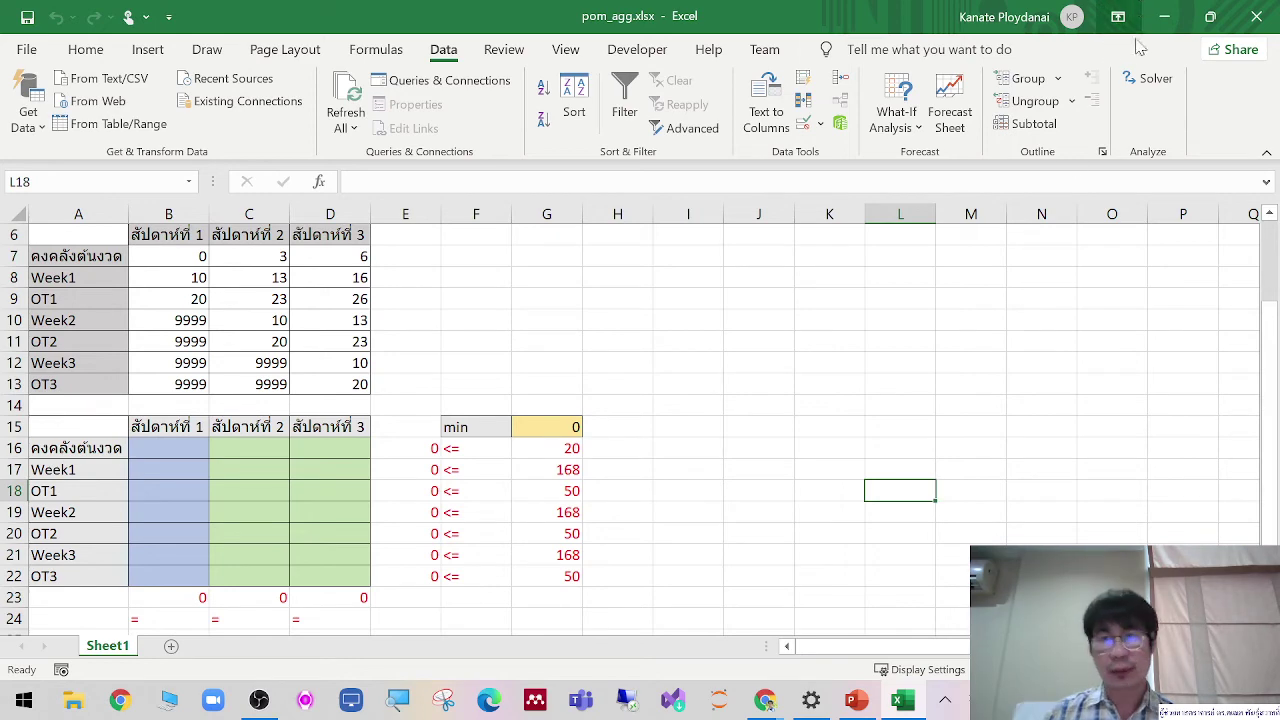
left_click(1151, 78)
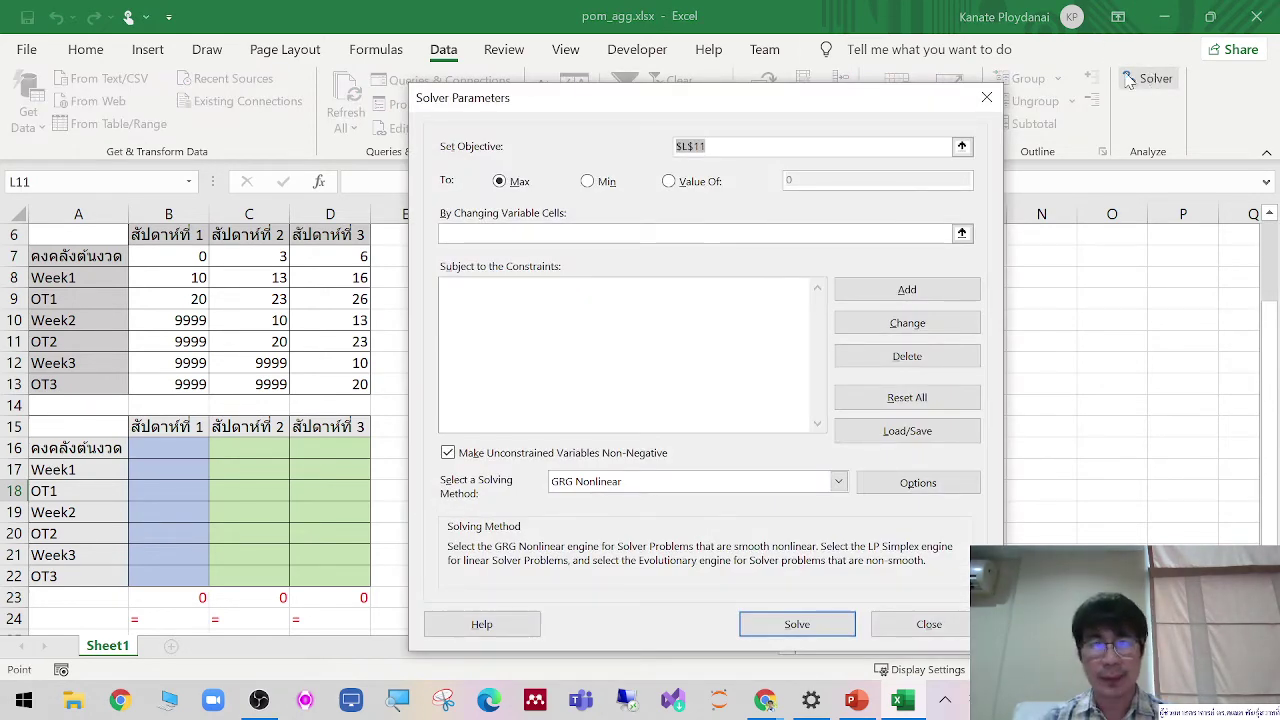
left_click(961, 148)
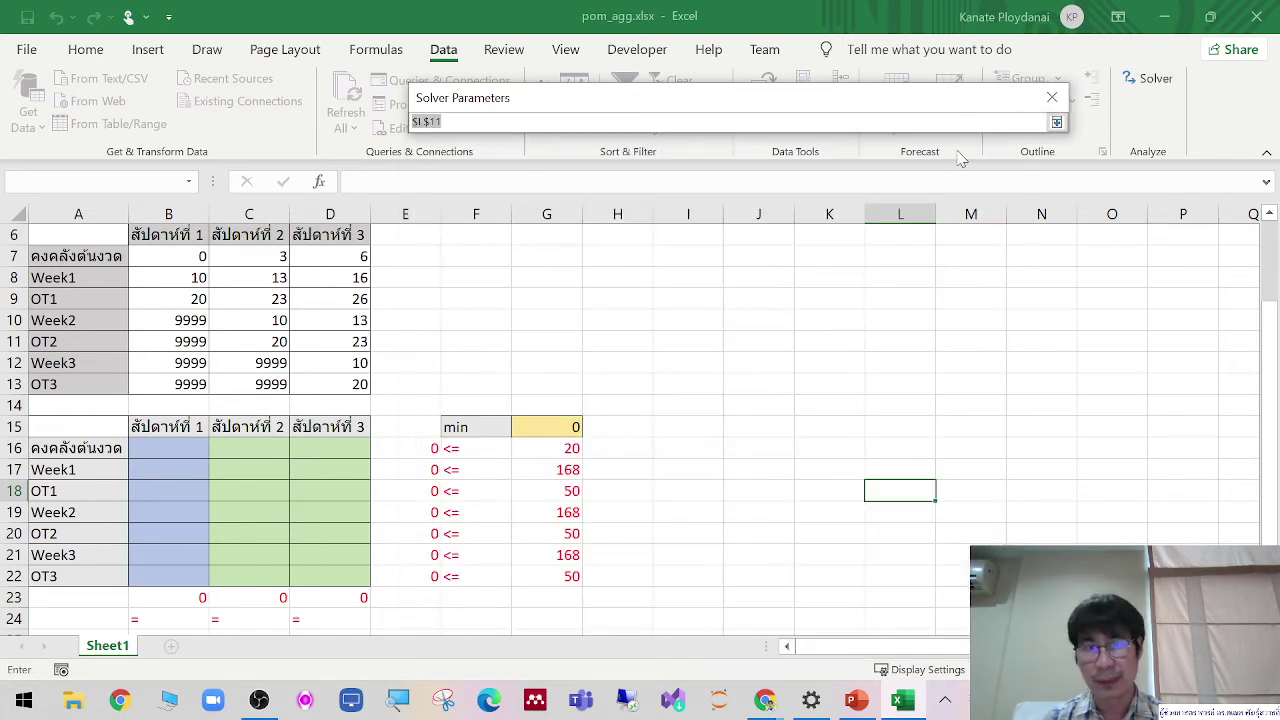
left_click(536, 426)
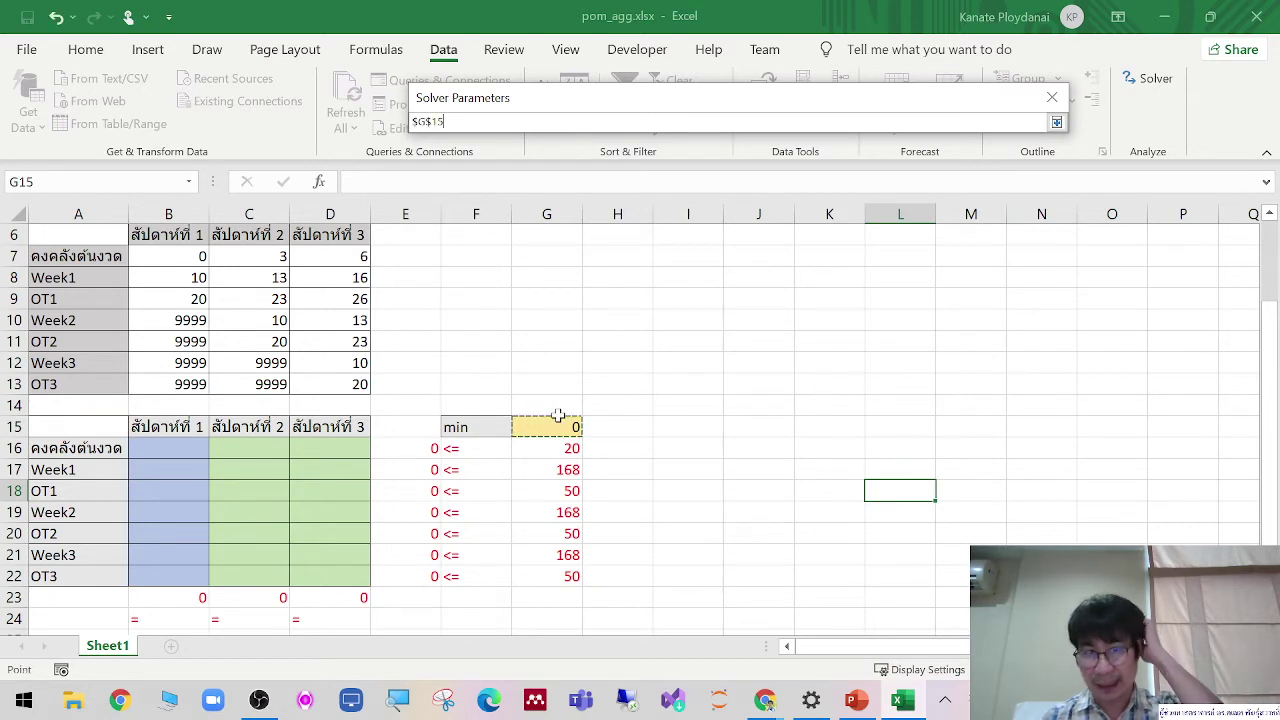
key("Return")
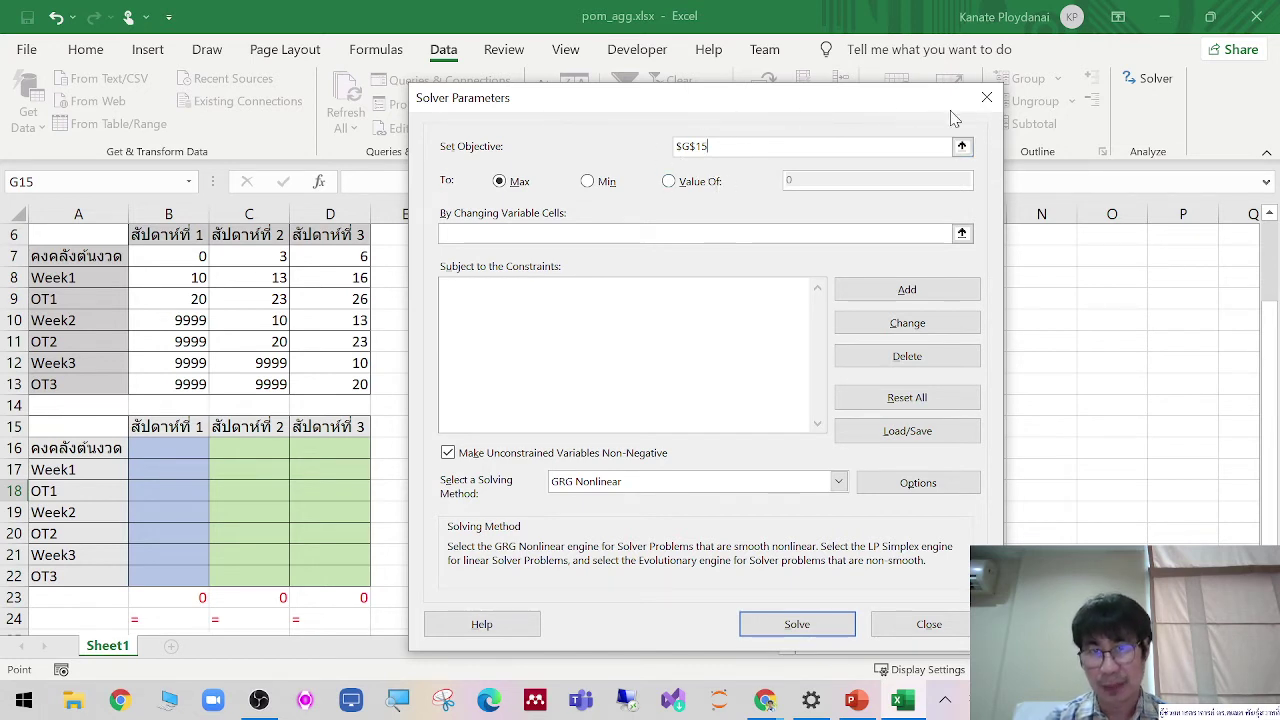
left_click(961, 147)
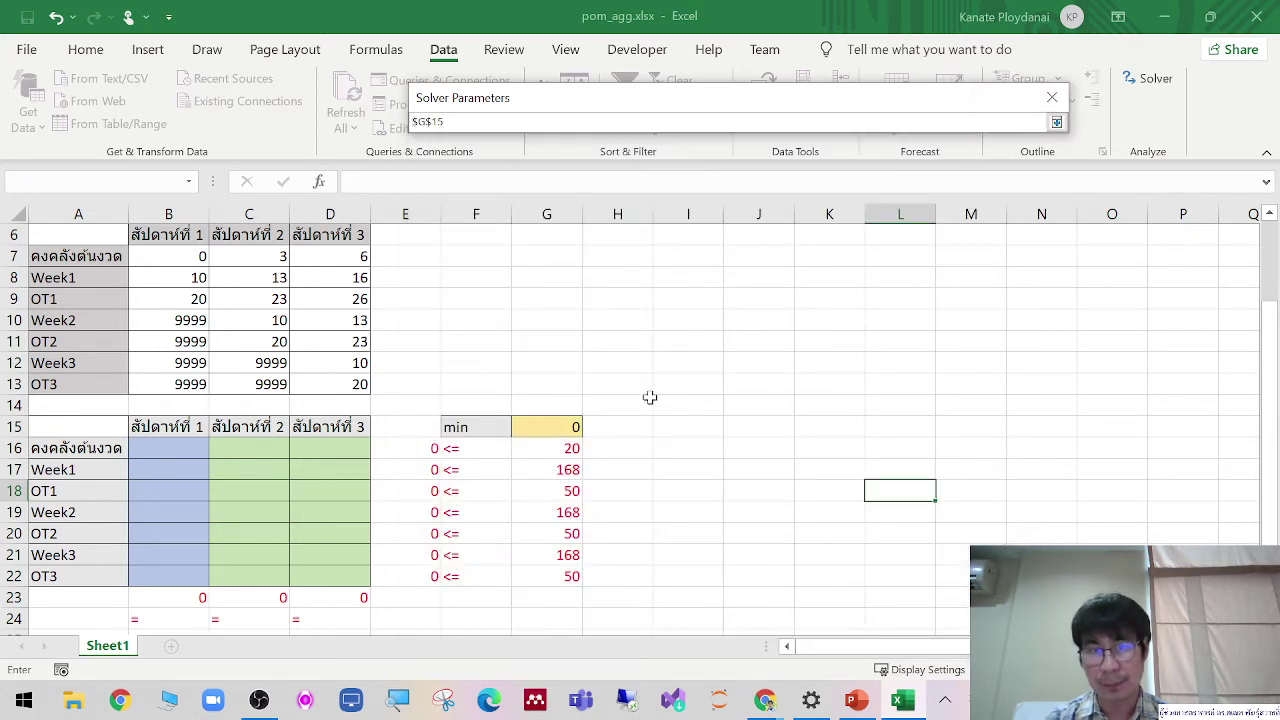
left_click(575, 422)
key("Return")
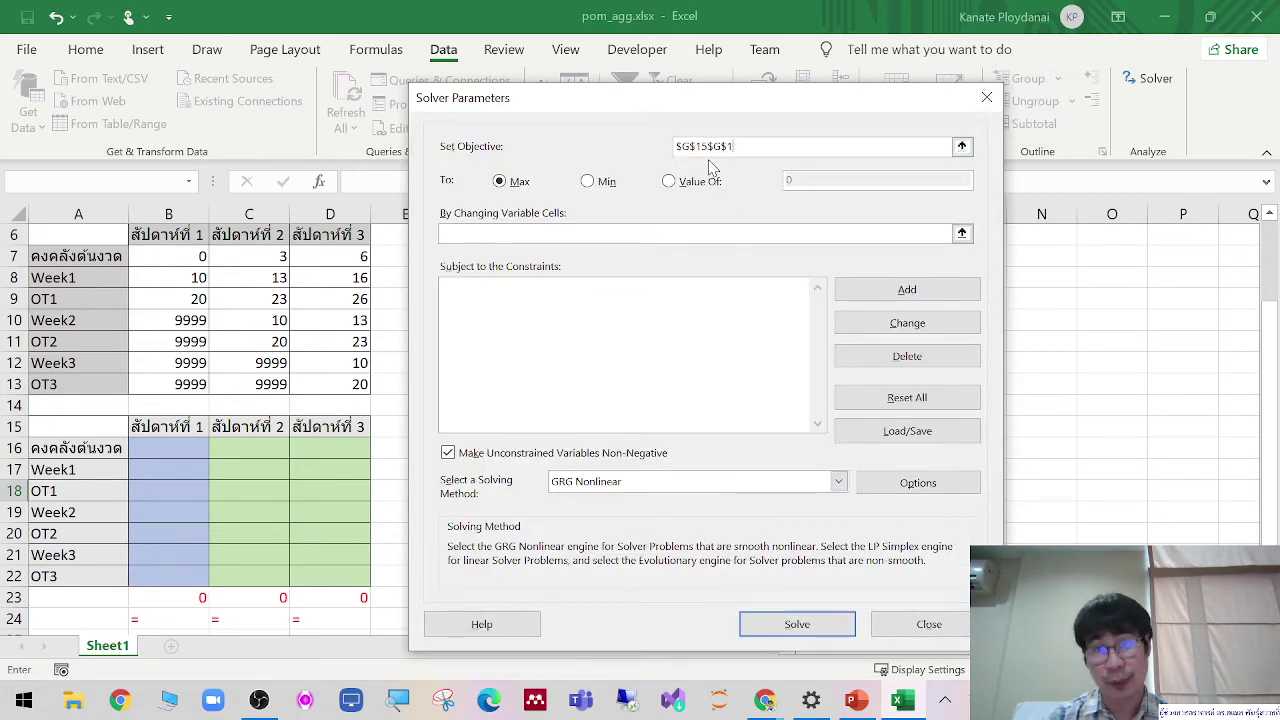
Step: Clear the duplicated objective reference, pick cell G15 again as the Solver objective, and choose Min
key("BackSpace")
key("BackSpace")
key("BackSpace")
key("BackSpace")
key("BackSpace")
key("BackSpace")
key("BackSpace")
key("BackSpace")
key("BackSpace")
key("BackSpace")
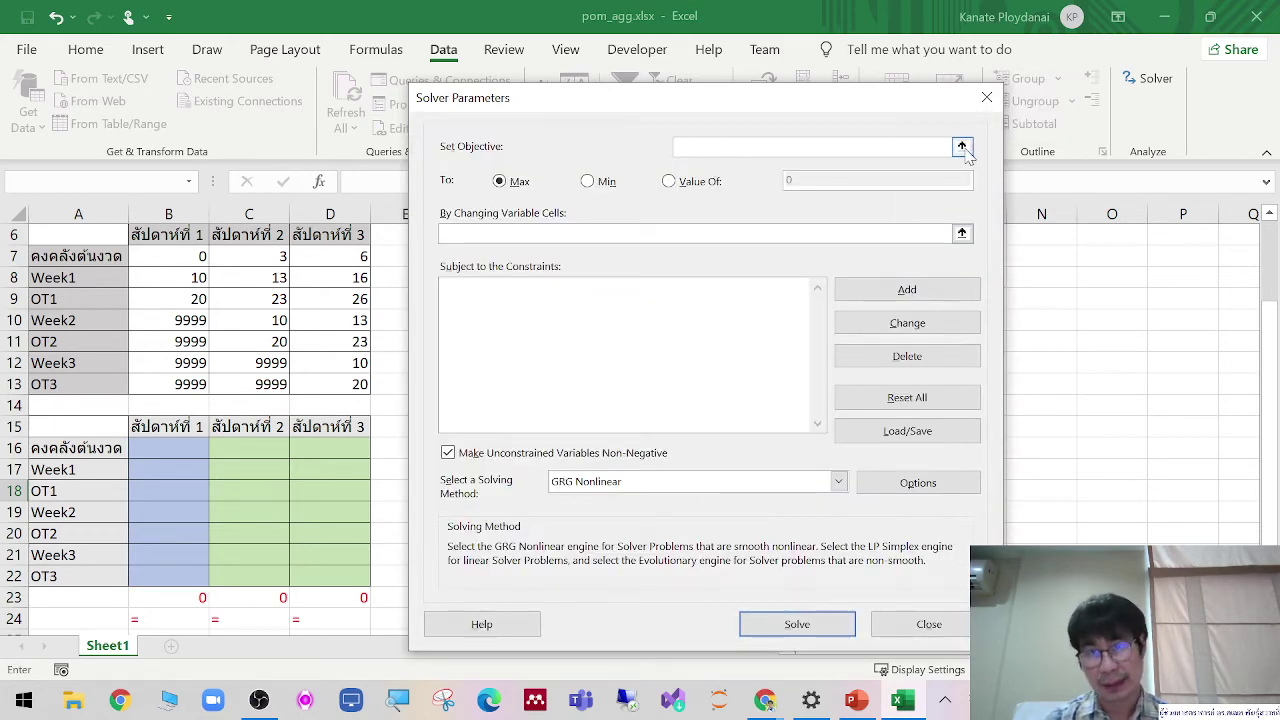
left_click(961, 146)
left_click(548, 424)
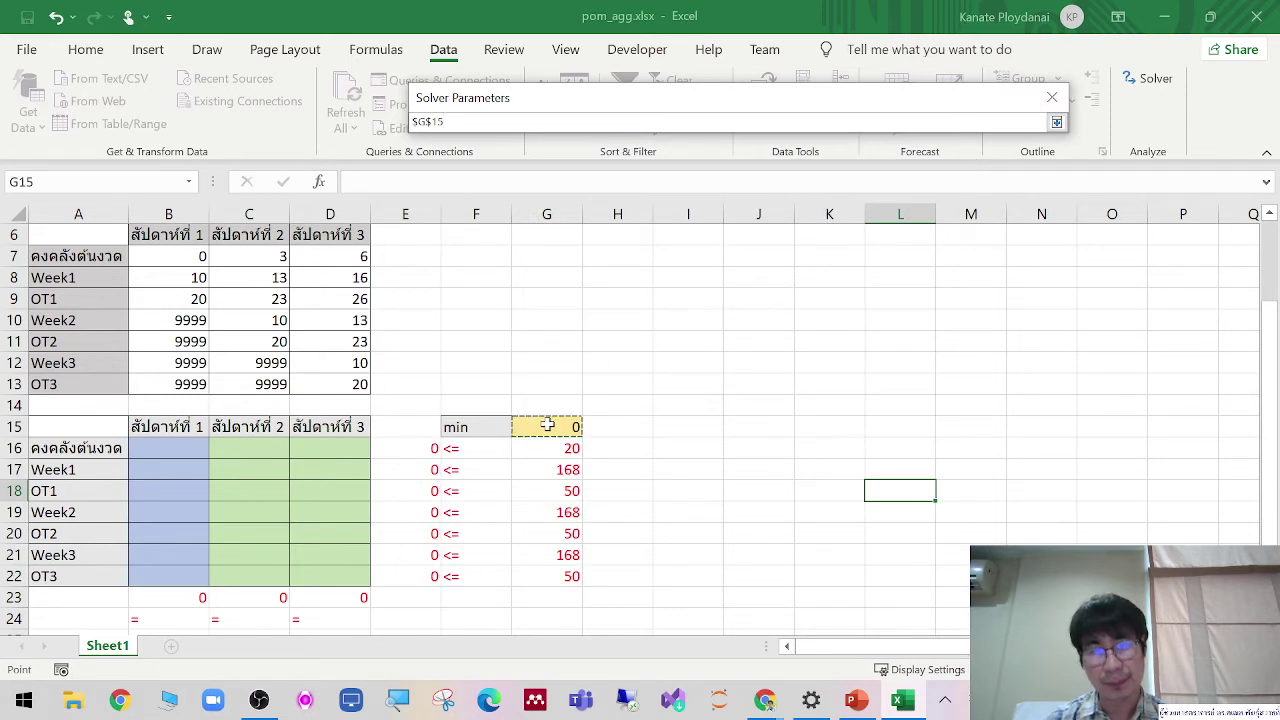
key("Return")
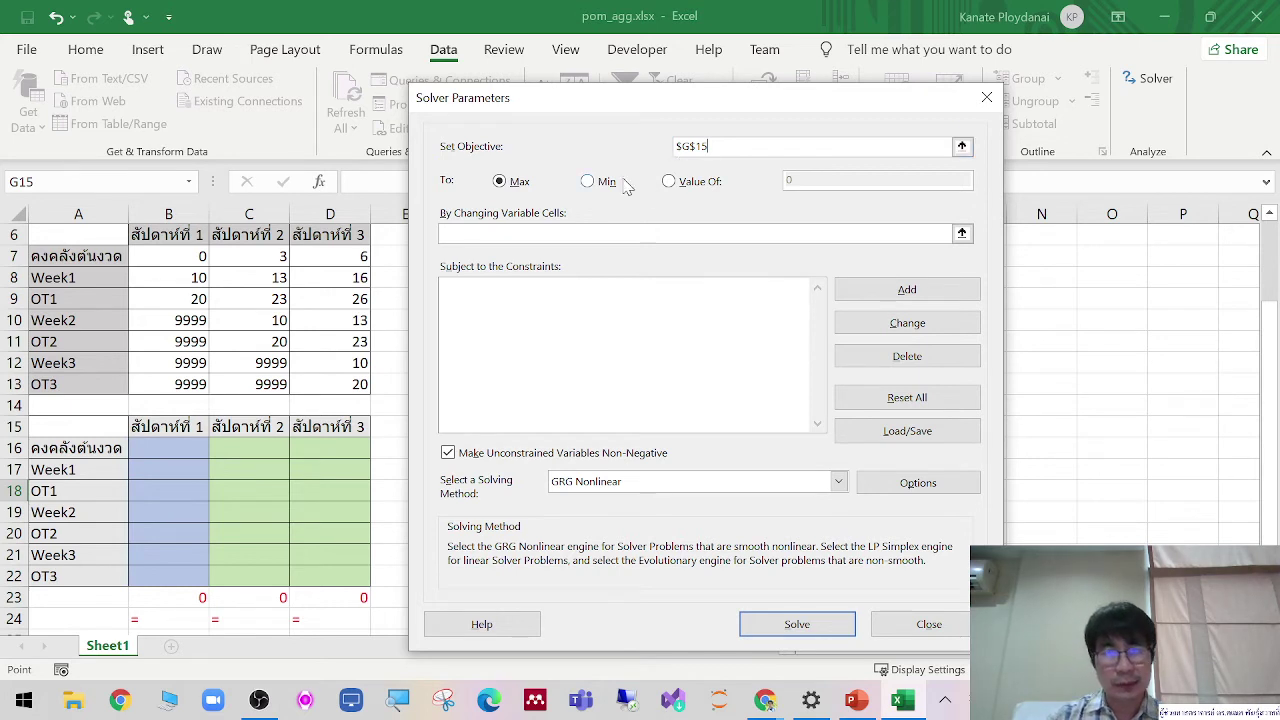
left_click(588, 182)
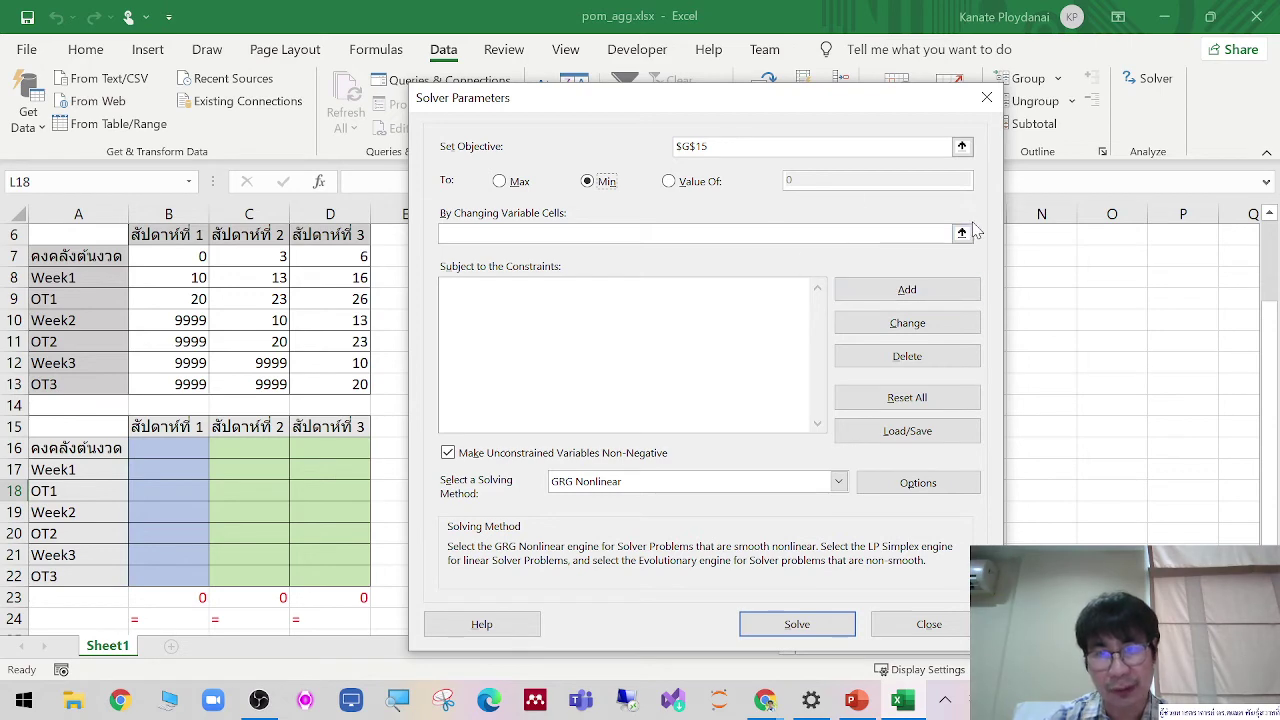
left_click(920, 289)
left_click(865, 416)
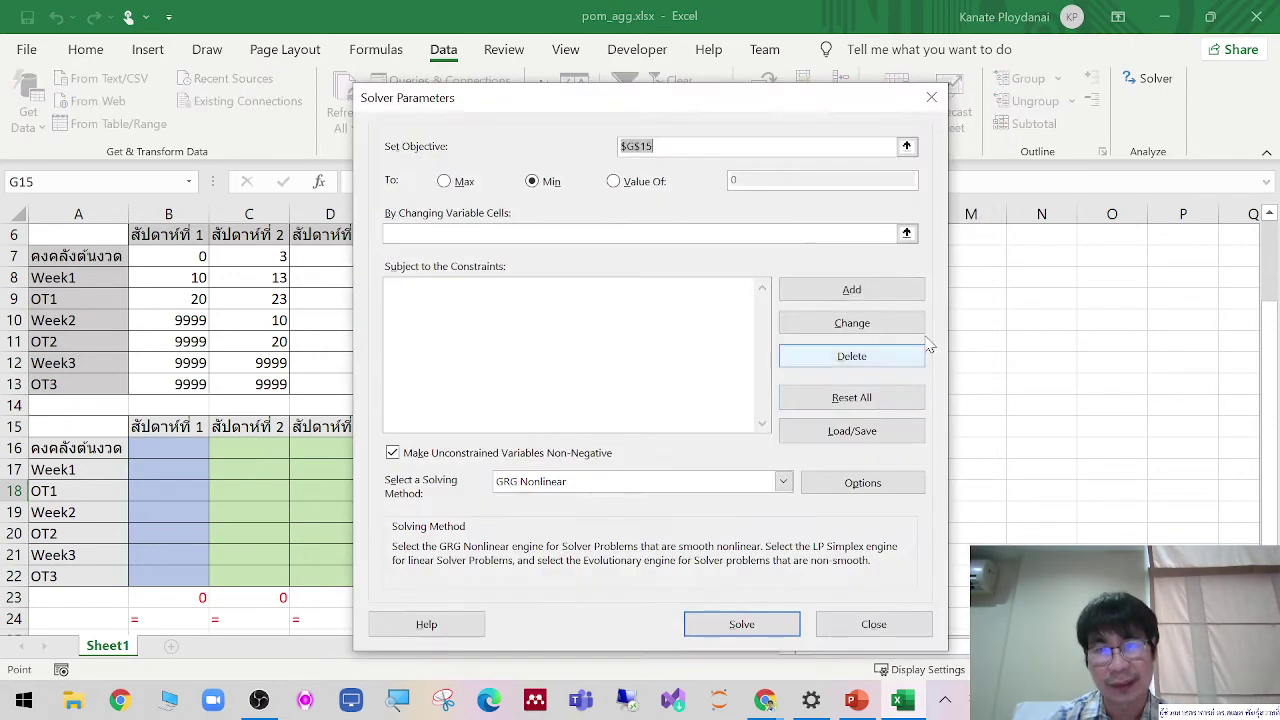
Step: Set the changing variable cells to B16:D22 and choose Simplex LP as the solving method
left_click(906, 233)
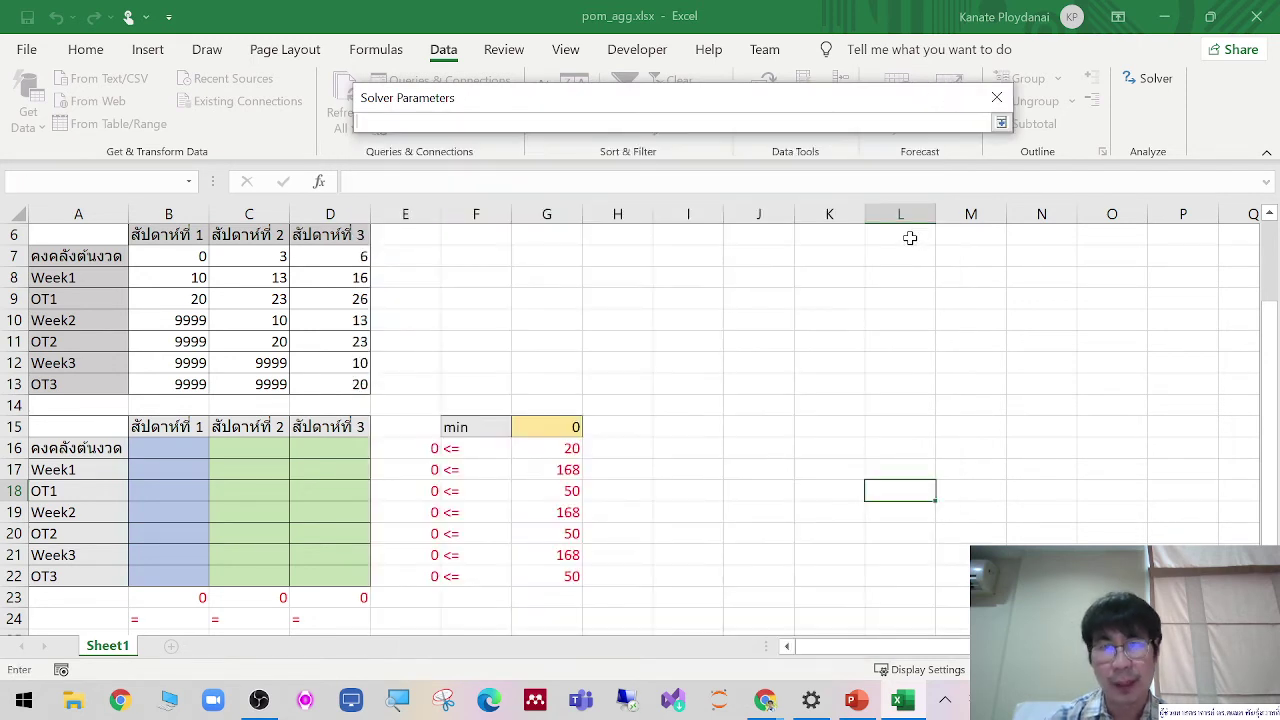
left_click(178, 451)
left_click_drag(178, 451, 316, 573)
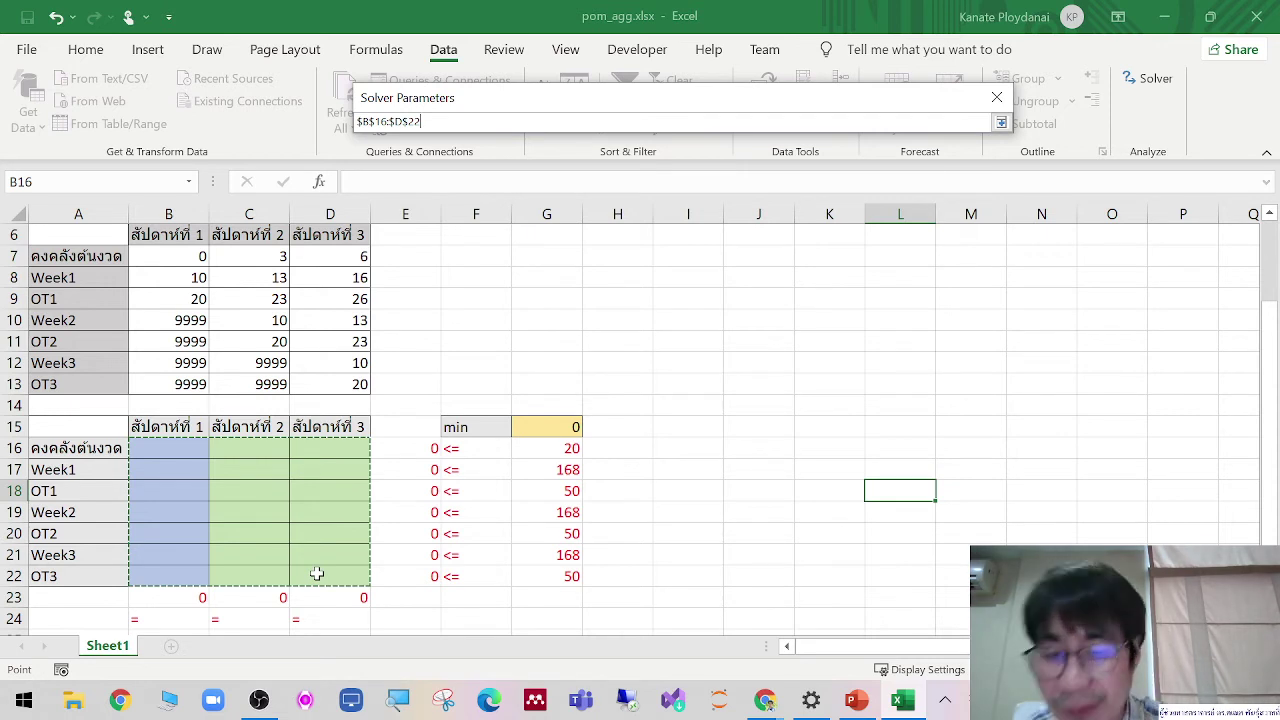
key("Return")
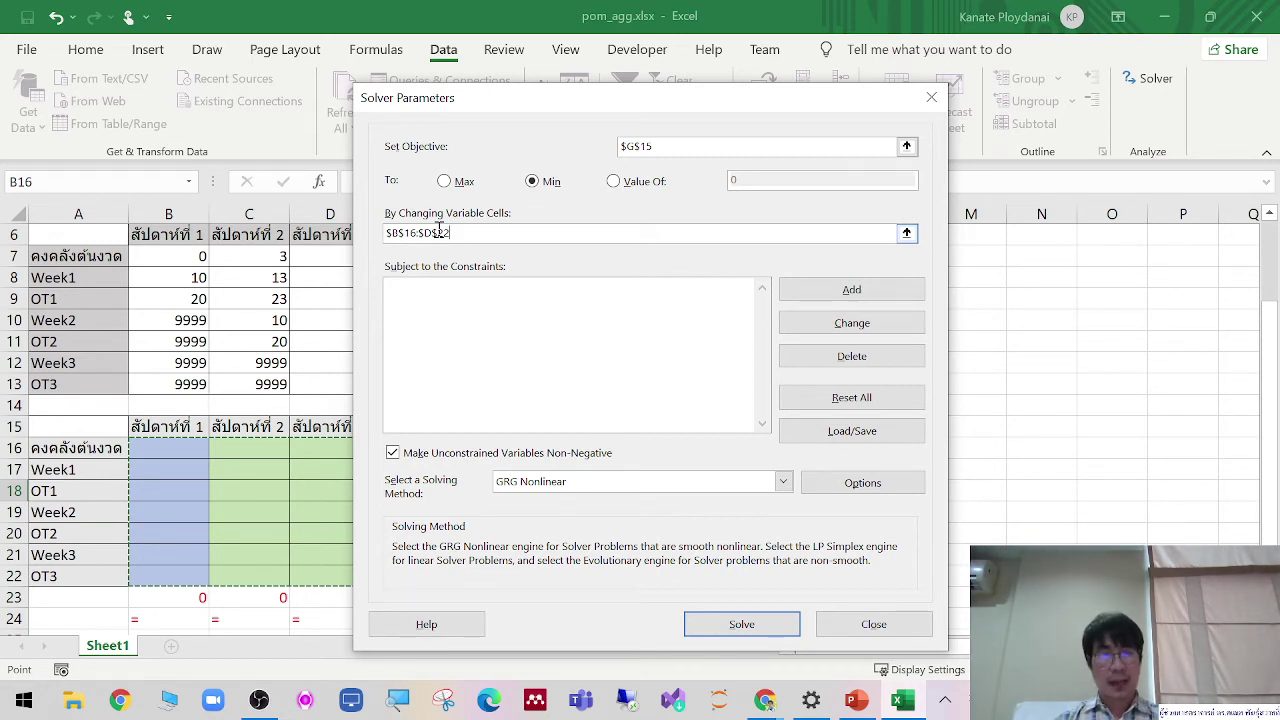
left_click(783, 481)
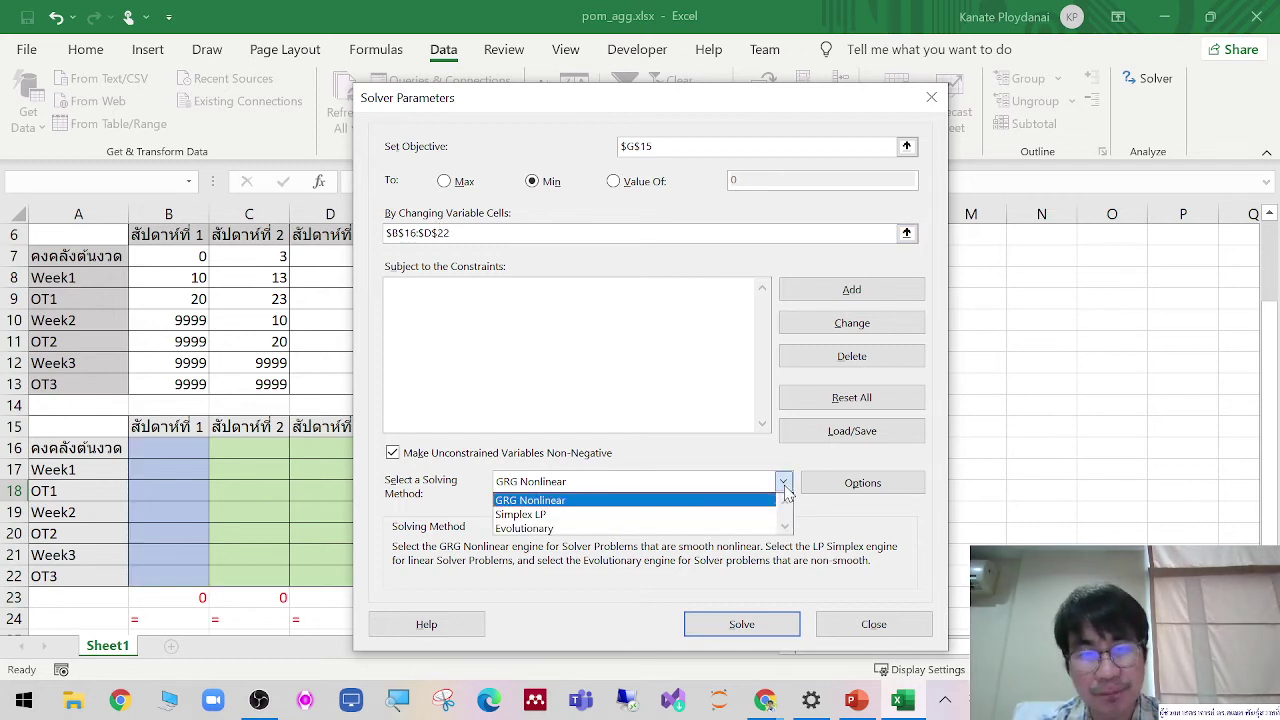
left_click(676, 518)
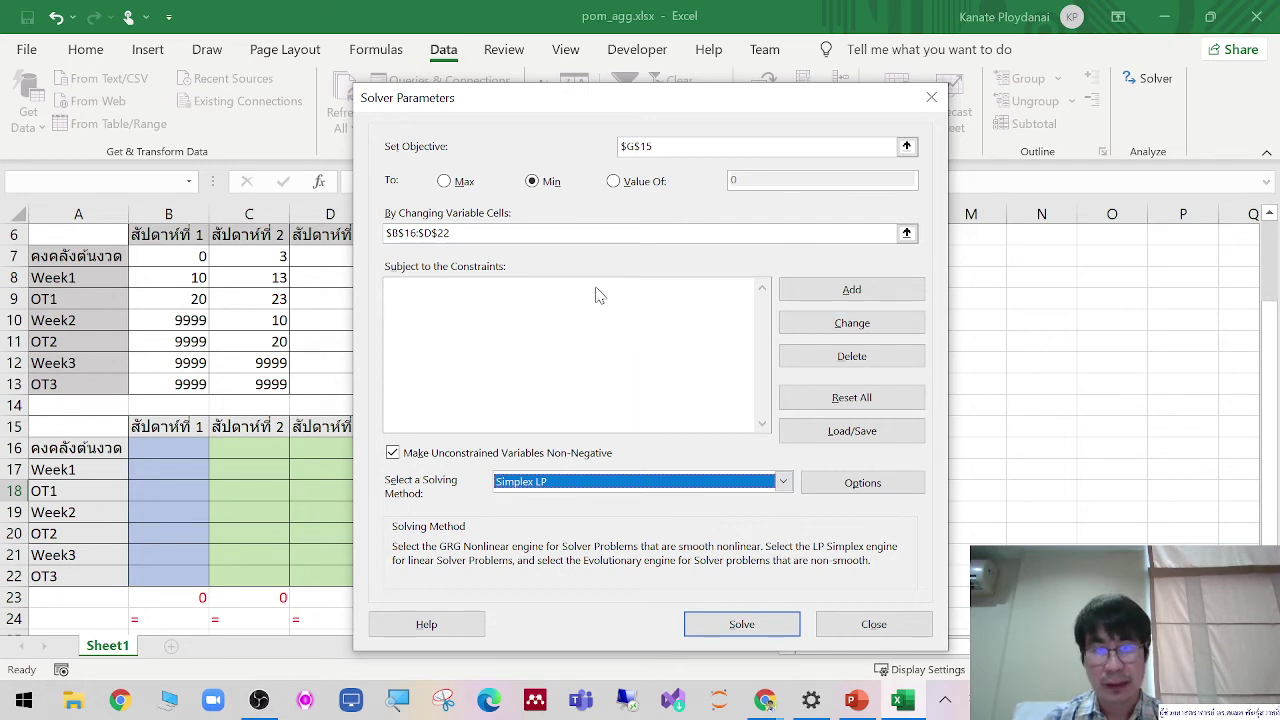
Step: Add a Solver constraint requiring the row totals E16:E22 to be <= the capacities in G16:G22
left_click(879, 293)
left_click_drag(640, 320, 677, 191)
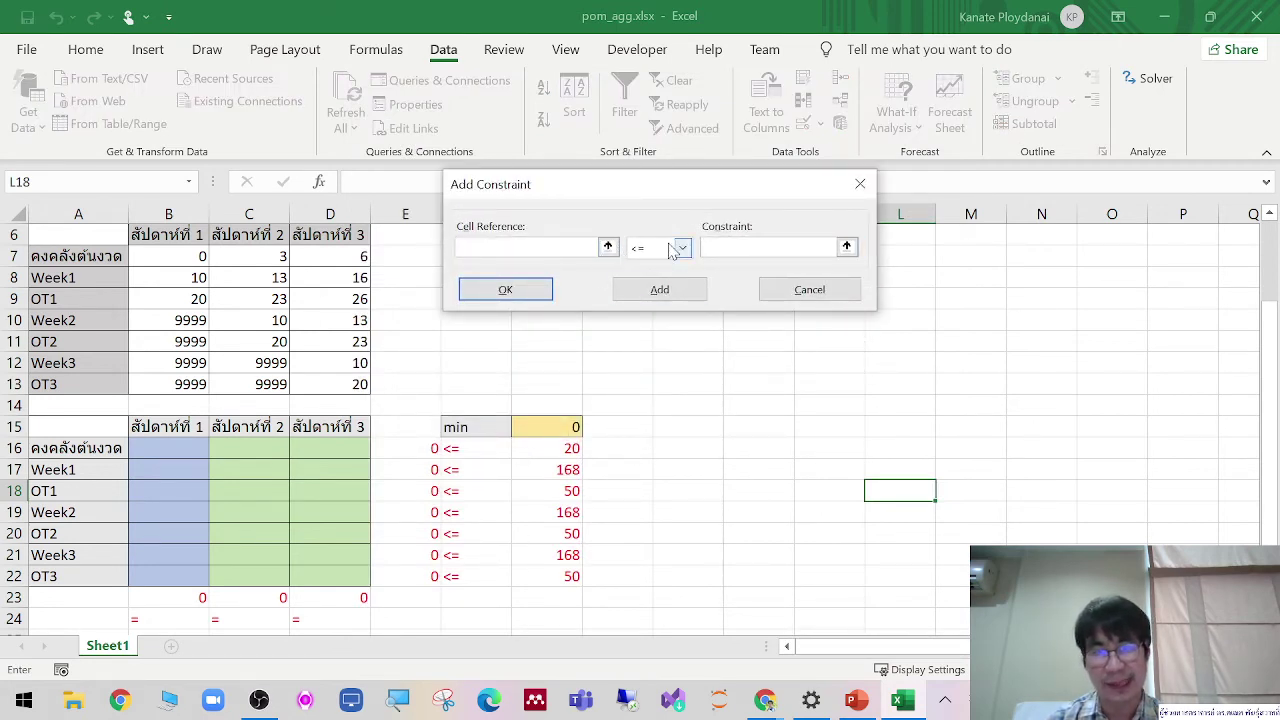
left_click(608, 248)
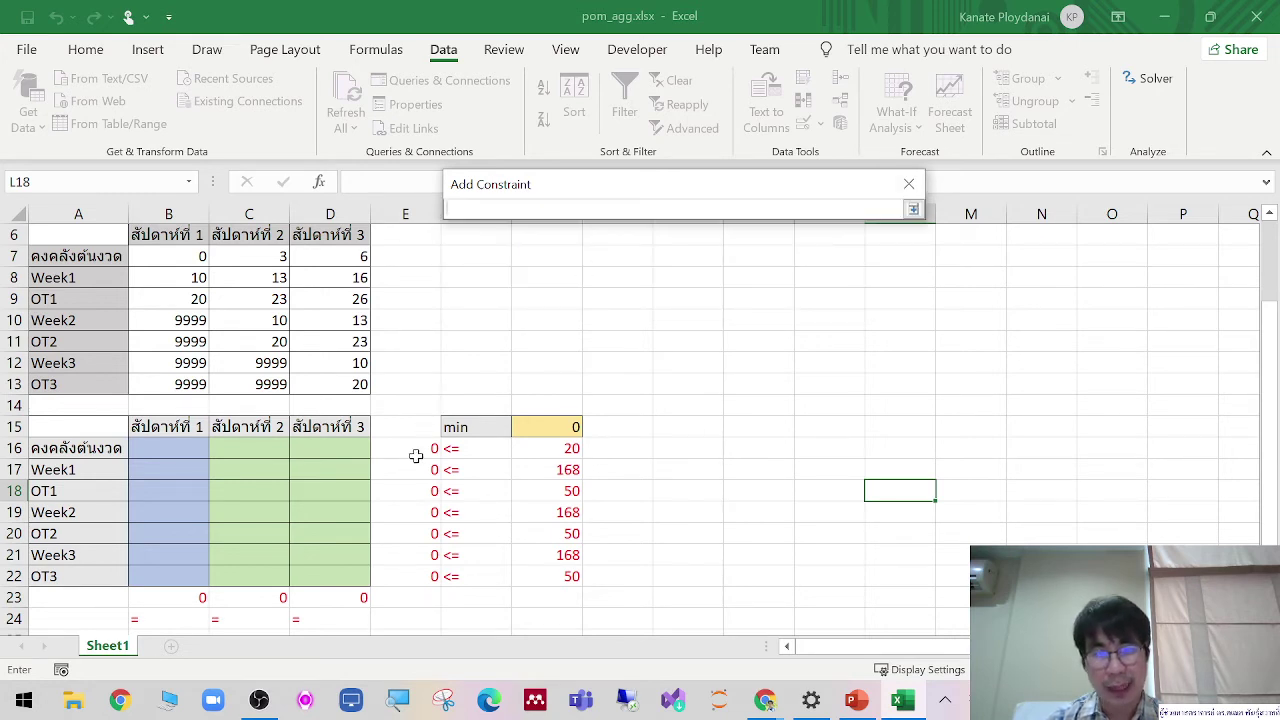
left_click_drag(417, 451, 416, 572)
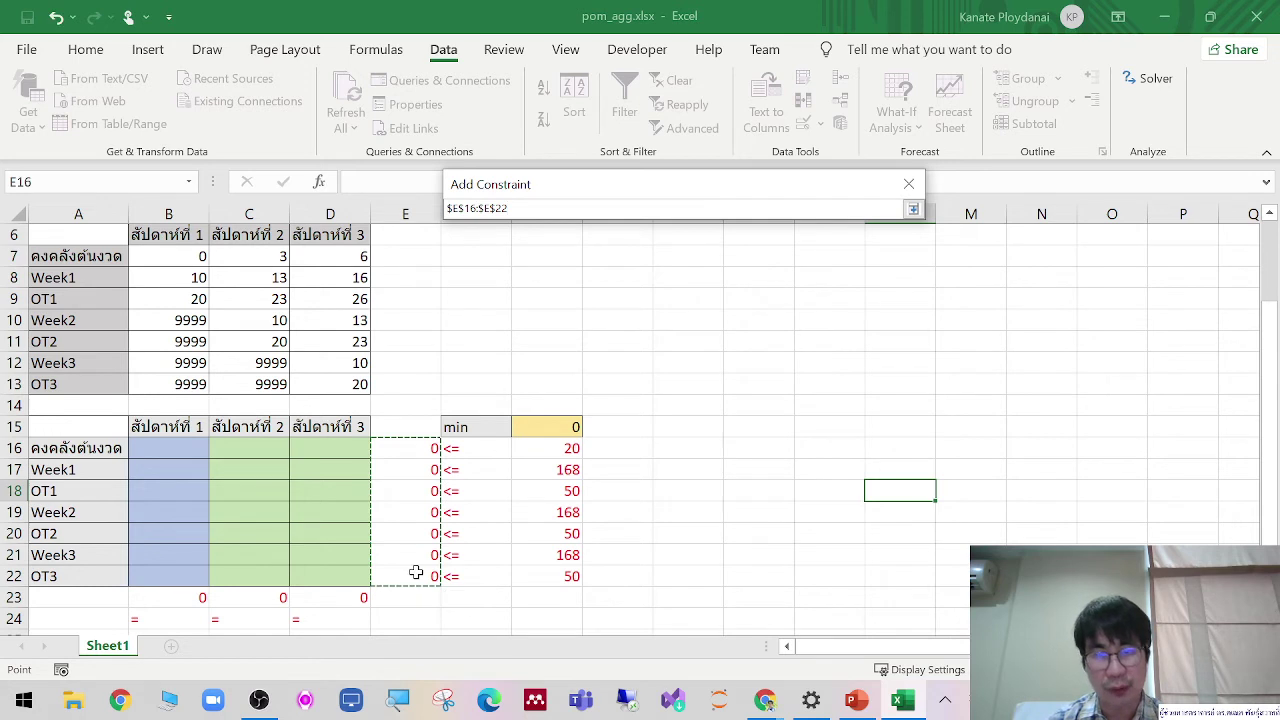
key("Return")
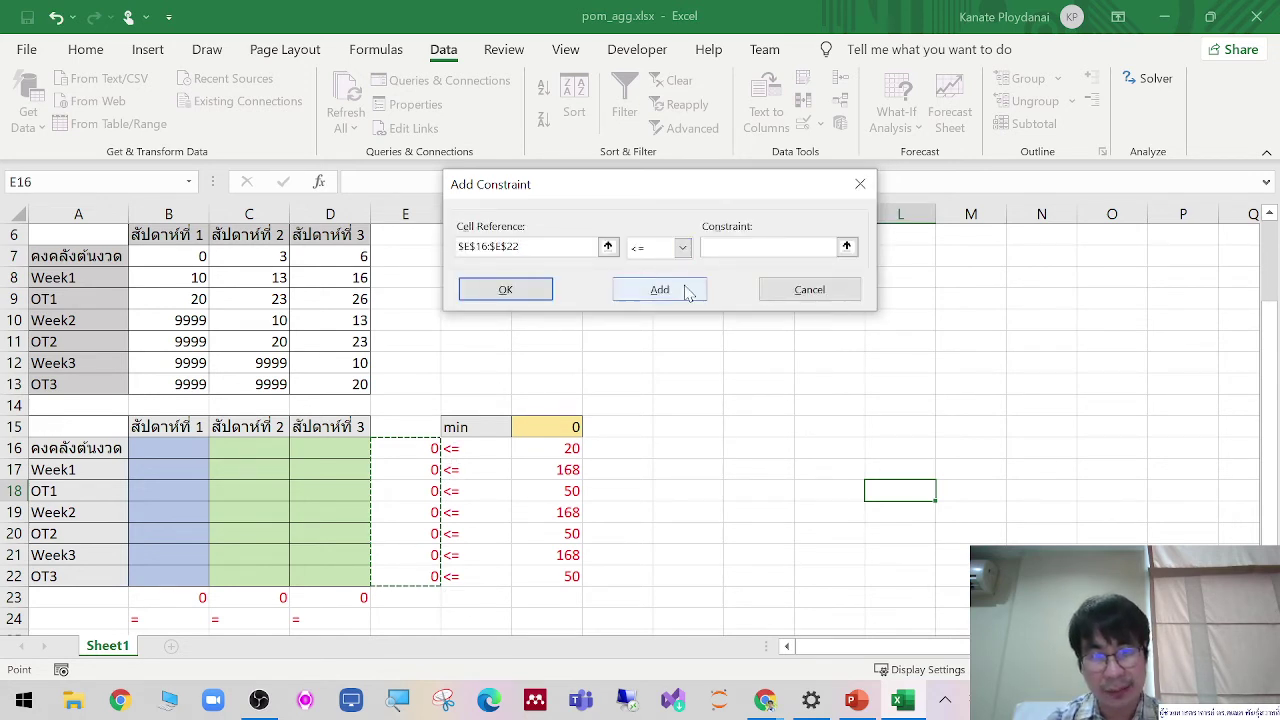
left_click(682, 247)
key("Up")
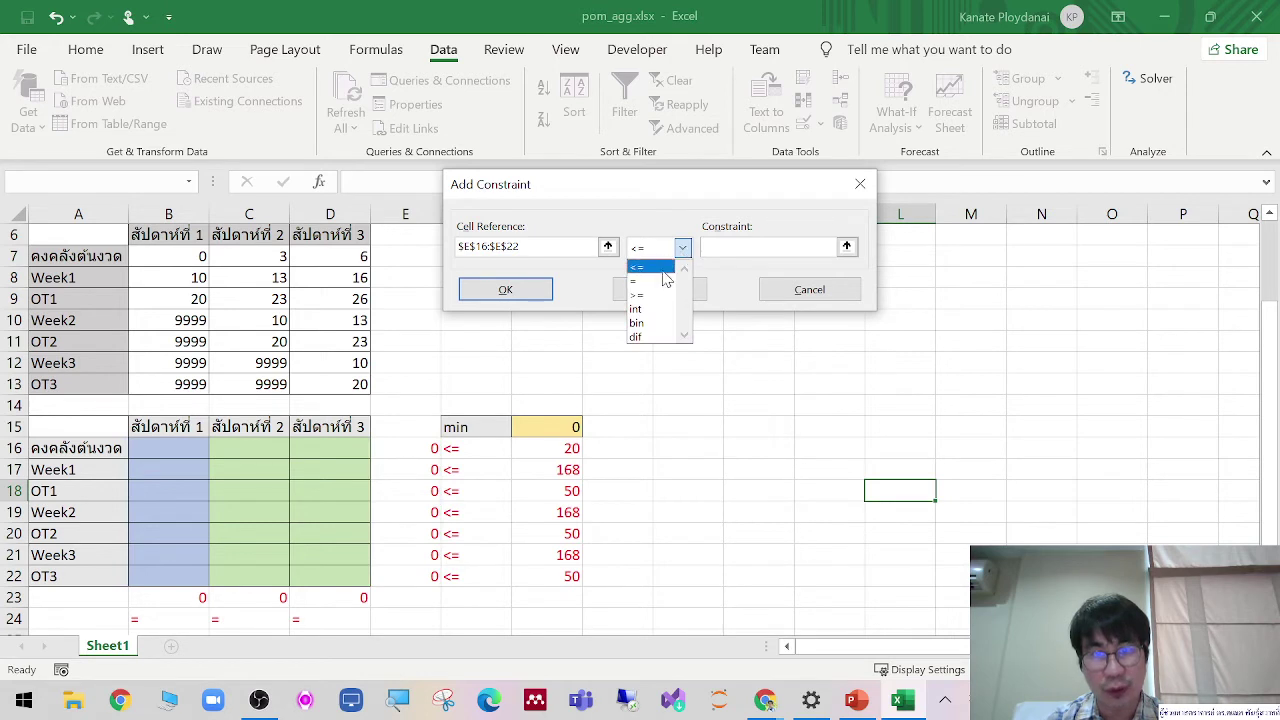
key("Return")
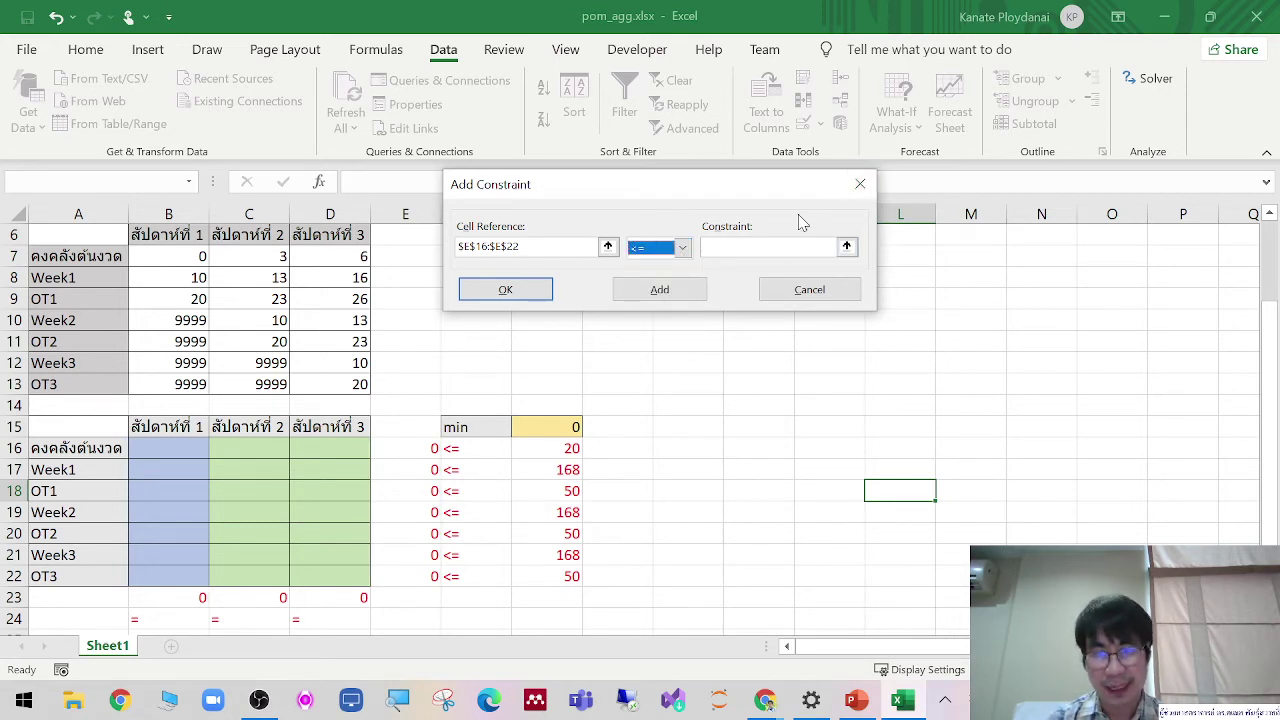
left_click(846, 246)
left_click_drag(566, 440, 556, 573)
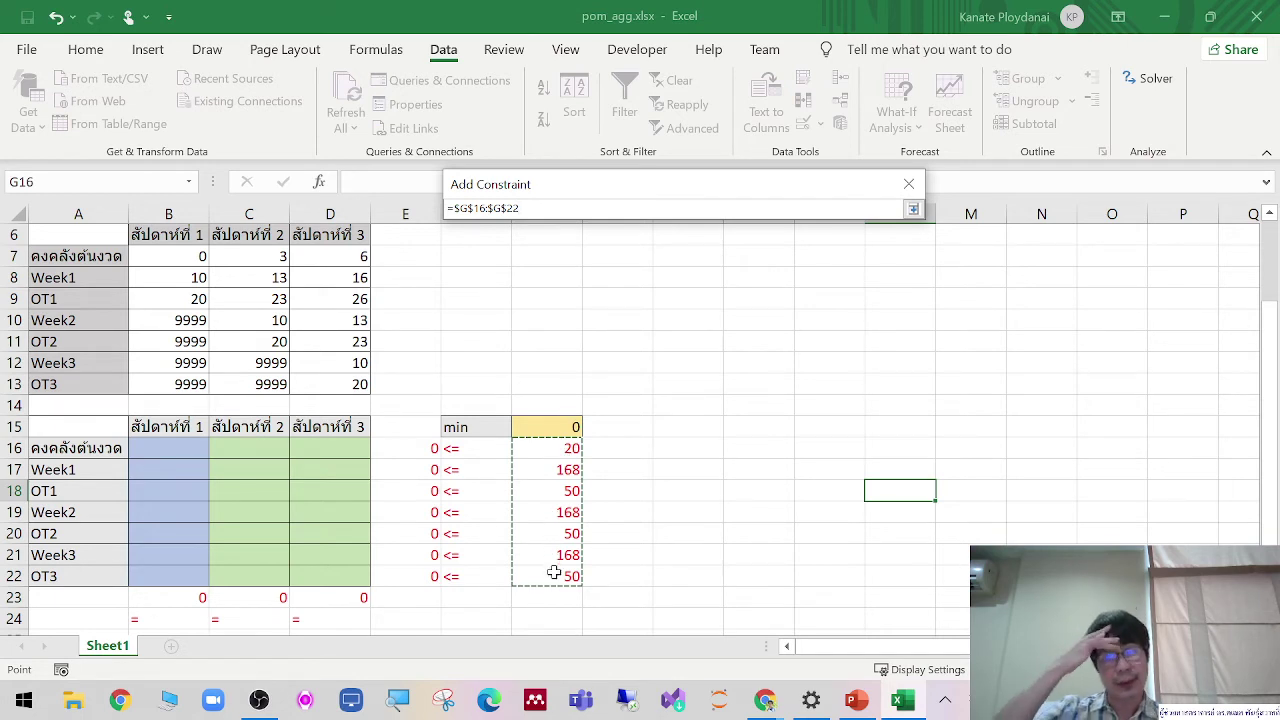
key("Return")
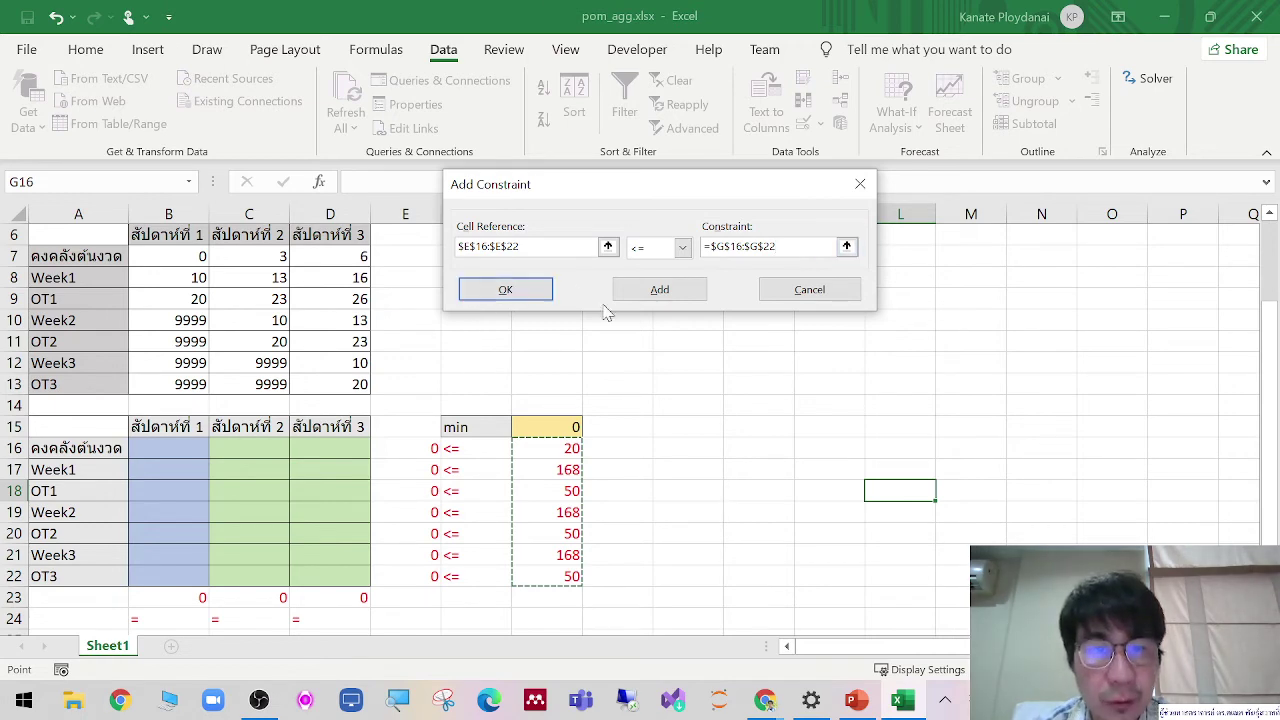
left_click(503, 300)
left_click(503, 300)
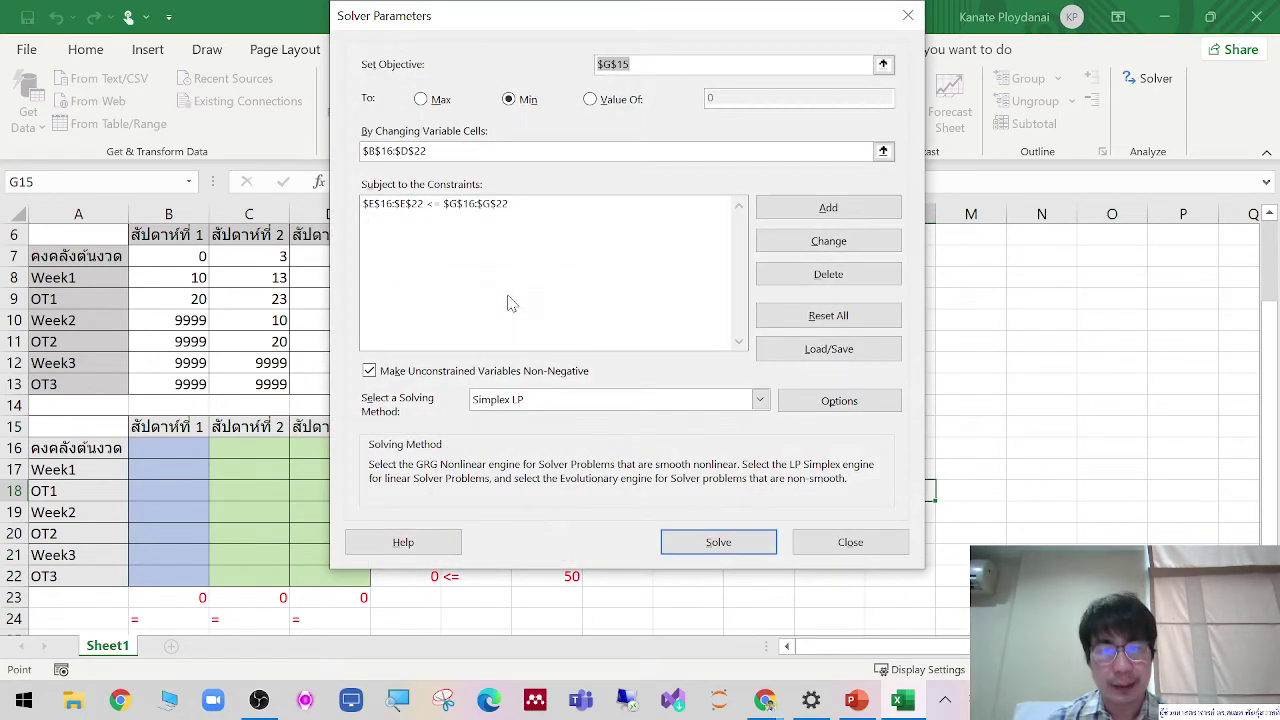
Step: Start another Solver constraint and set its relation to =
left_click(484, 206)
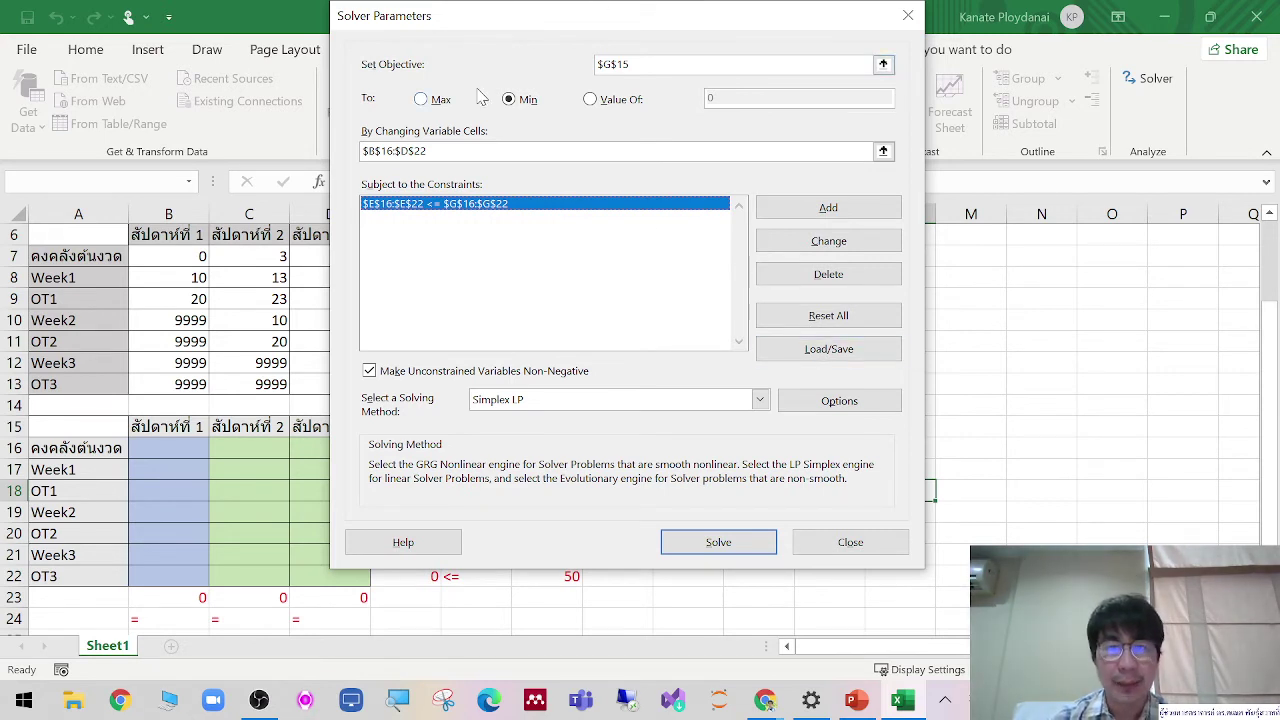
left_click(826, 212)
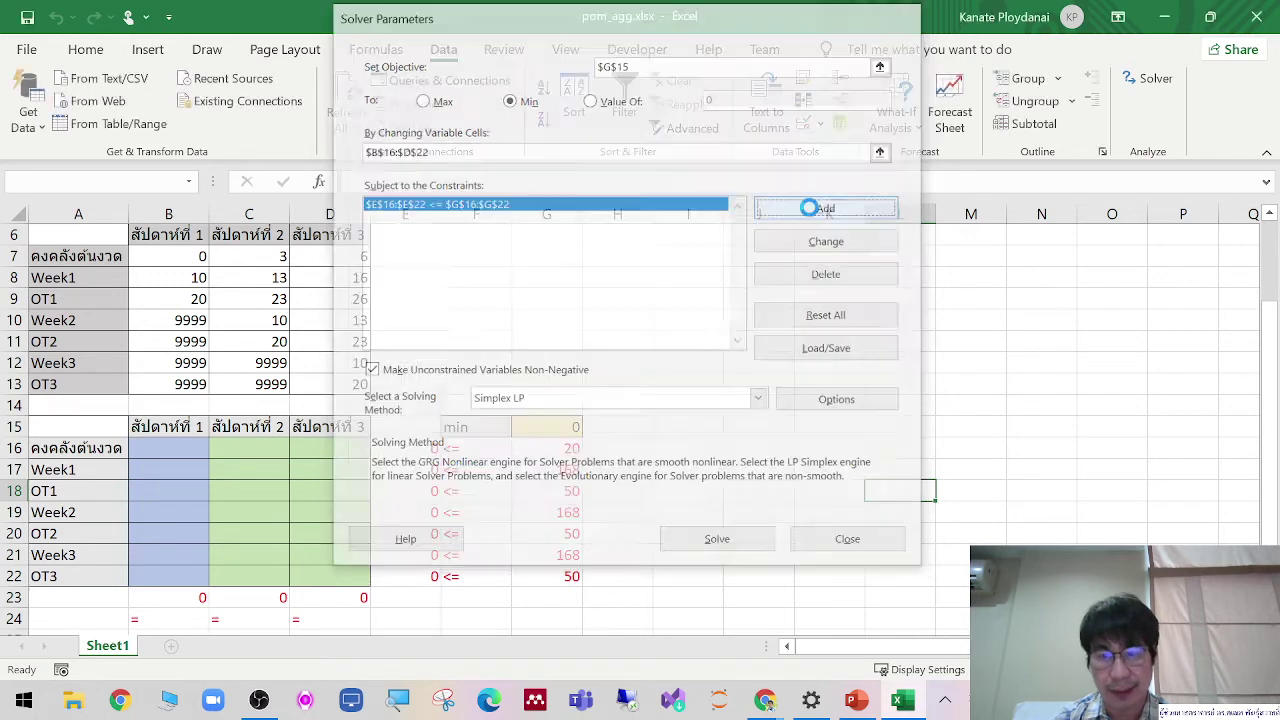
scroll(462, 497, "down", 1)
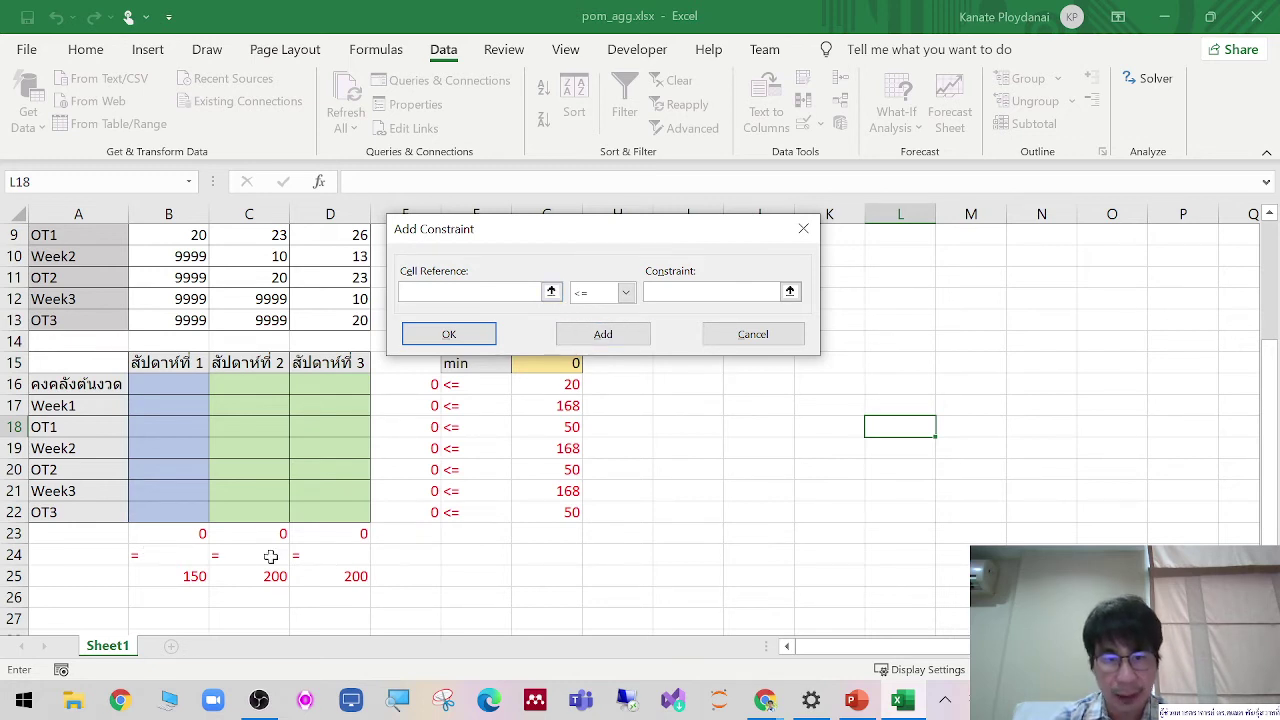
left_click(626, 293)
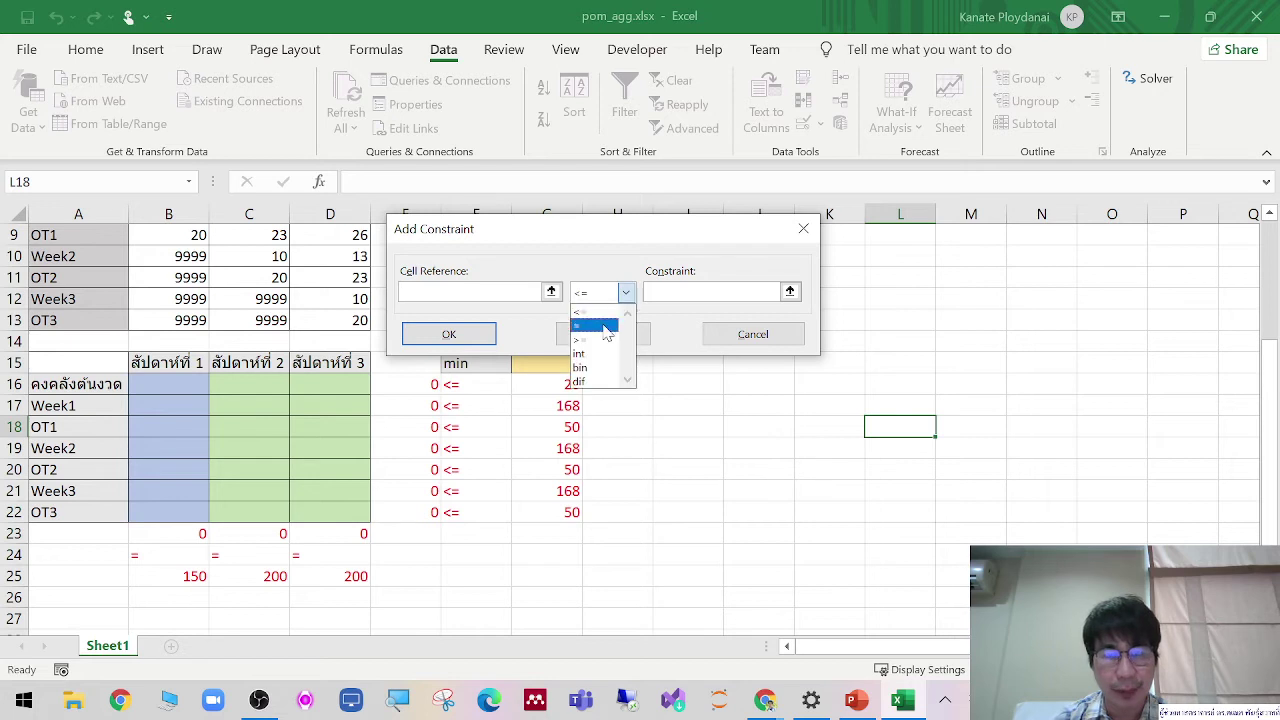
left_click(600, 322)
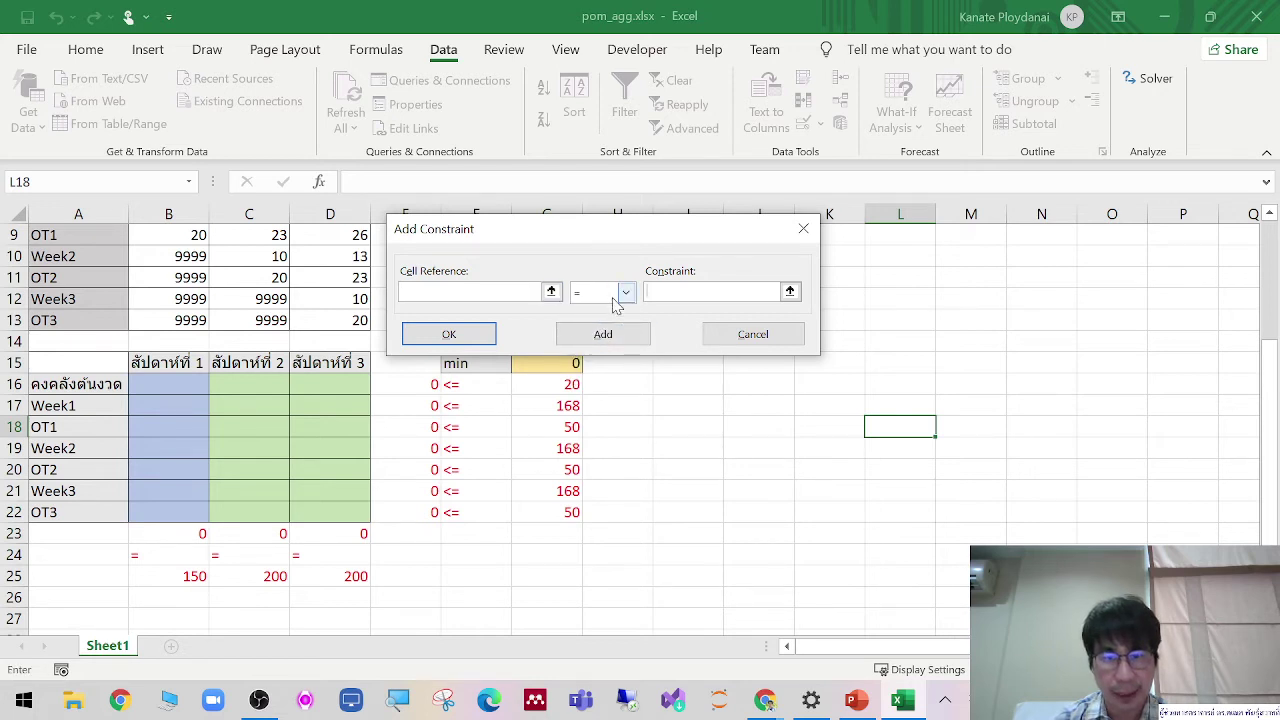
left_click(625, 295)
left_click(592, 324)
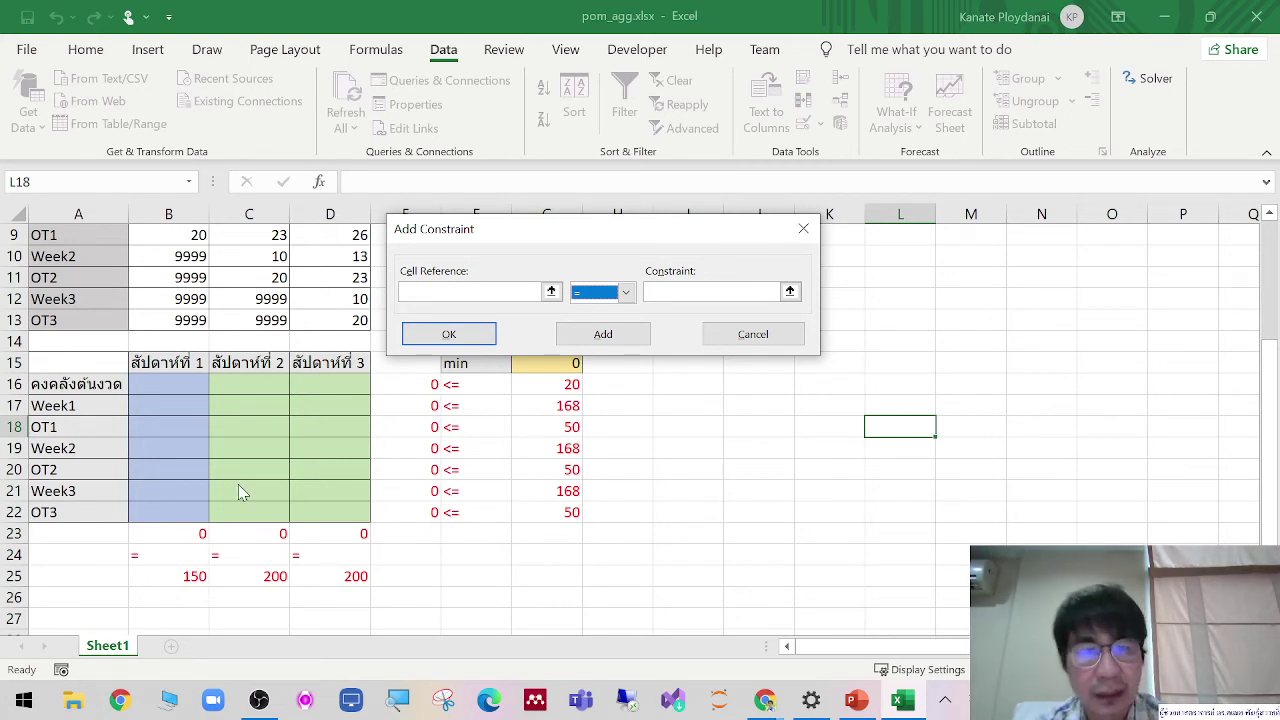
Step: Set the constraint's cell reference to the column totals B23:D23 and its right-hand side to the demands B25:D25
left_click(551, 290)
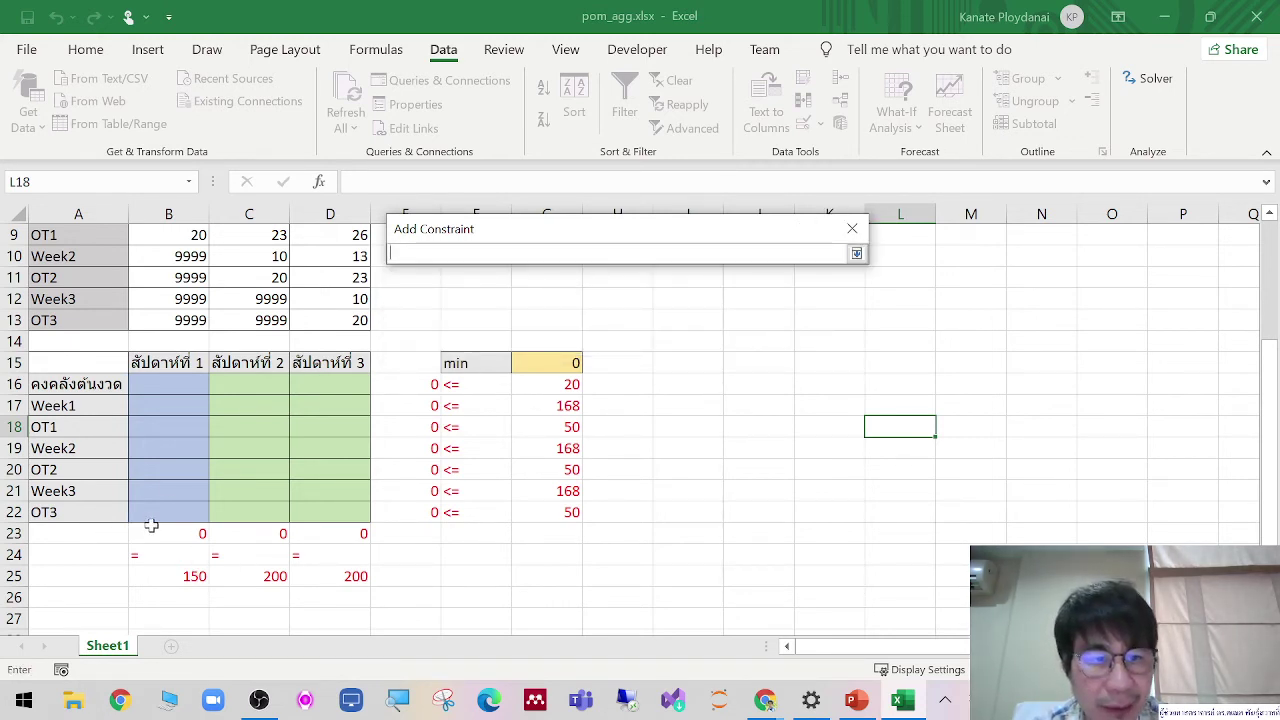
left_click_drag(150, 530, 346, 528)
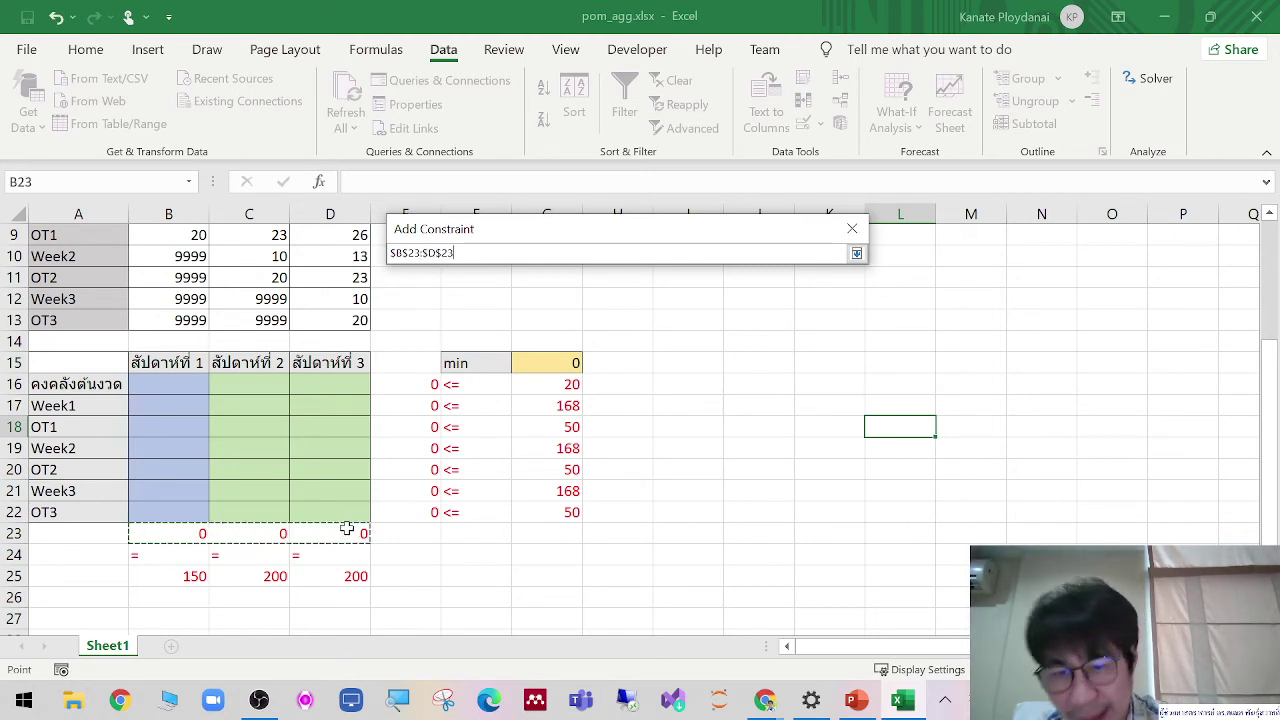
key("Return")
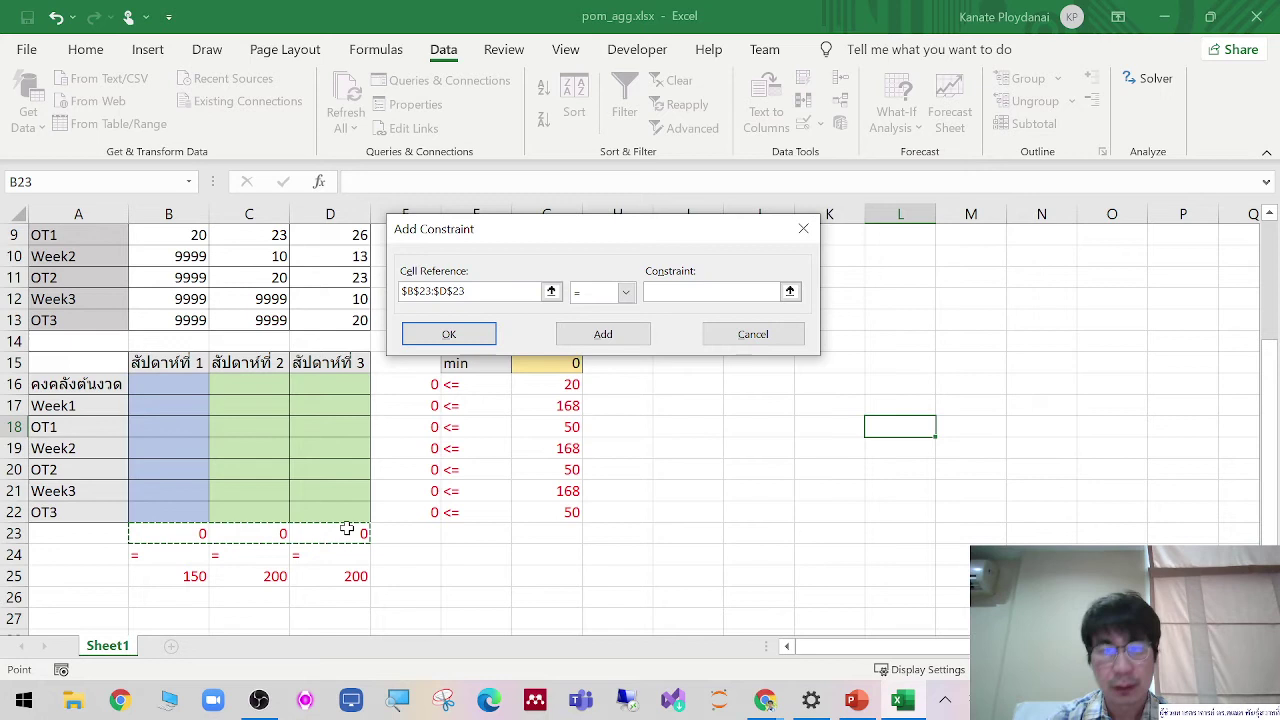
left_click(789, 291)
left_click_drag(176, 578, 300, 576)
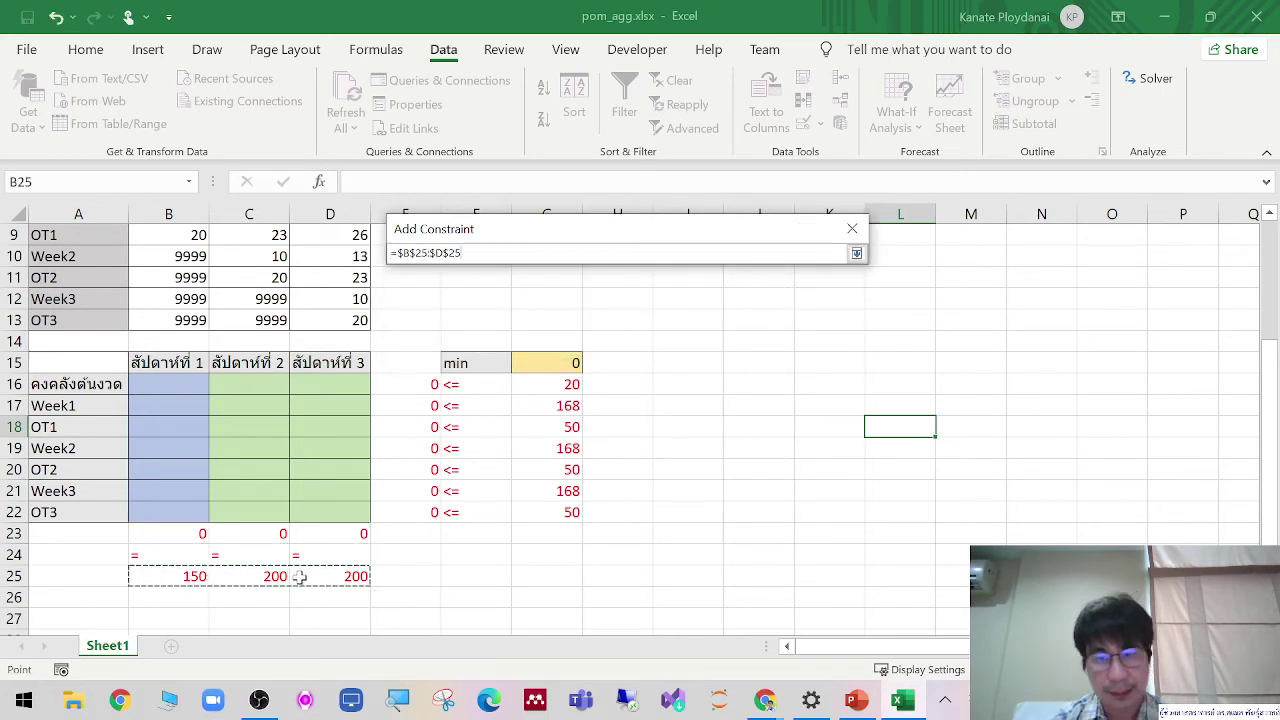
key("Return")
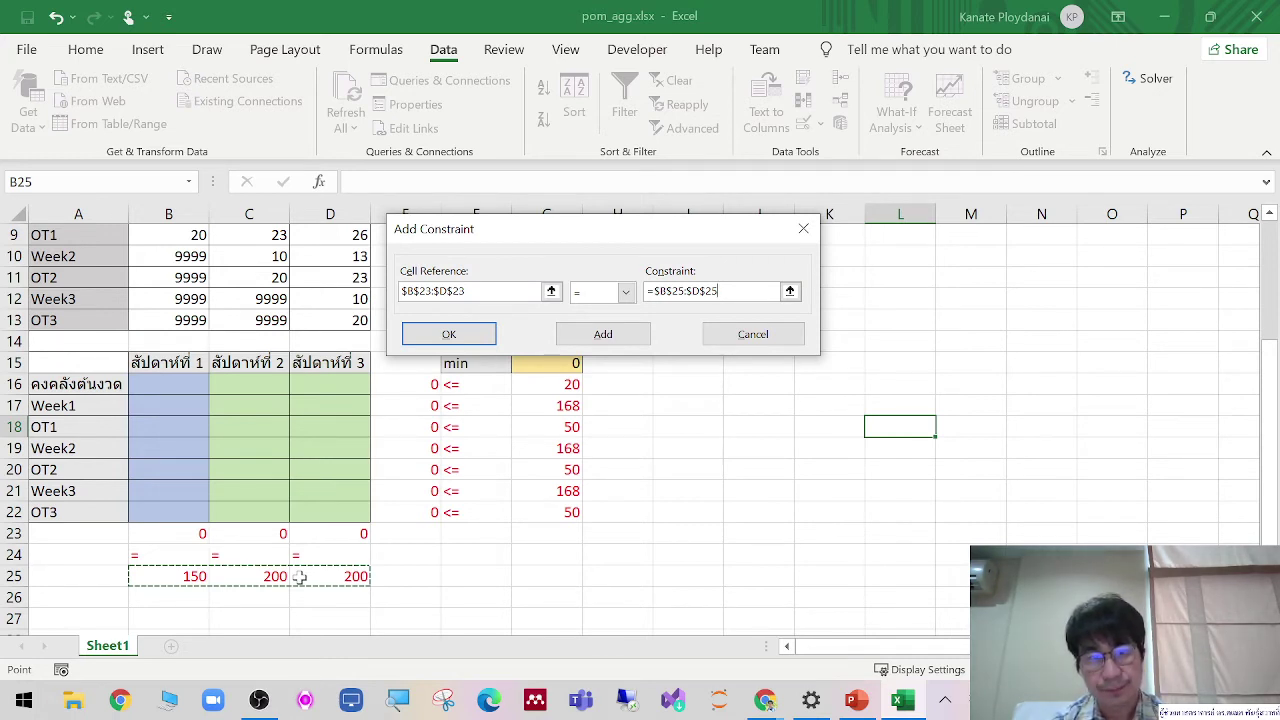
Step: Capture a screen snip of the worksheet area together with the filled-in Add Constraint dialog
key("super+shift+s")
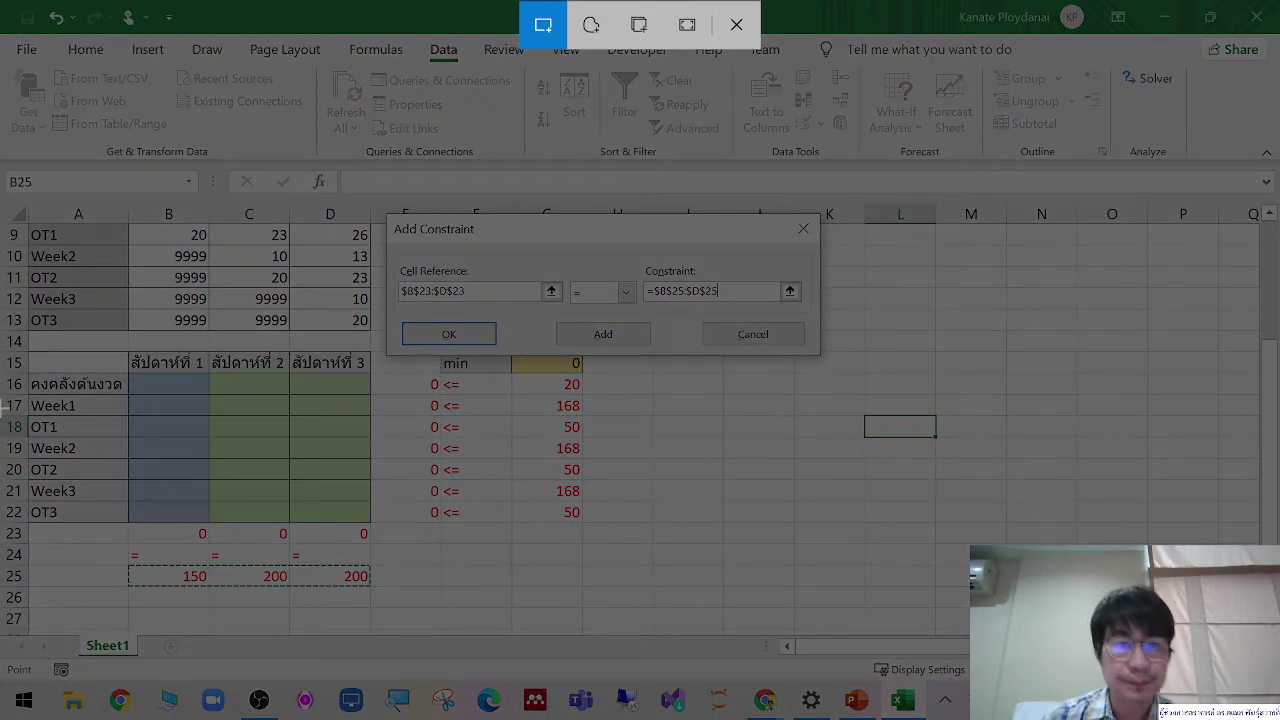
key("Escape")
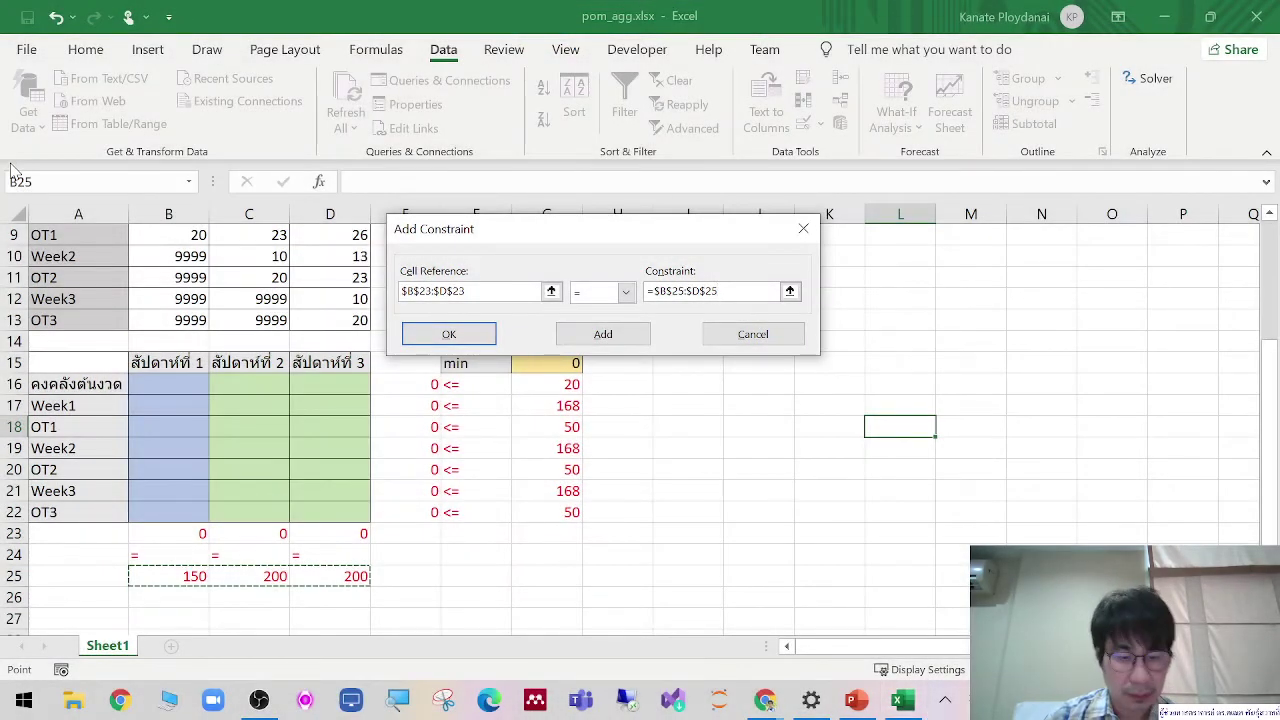
key("super+shift+s")
left_click_drag(5, 172, 875, 622)
Step: Switch to PowerPoint, add a new slide after slide 63, and paste the constraint snip onto it
left_click(856, 700)
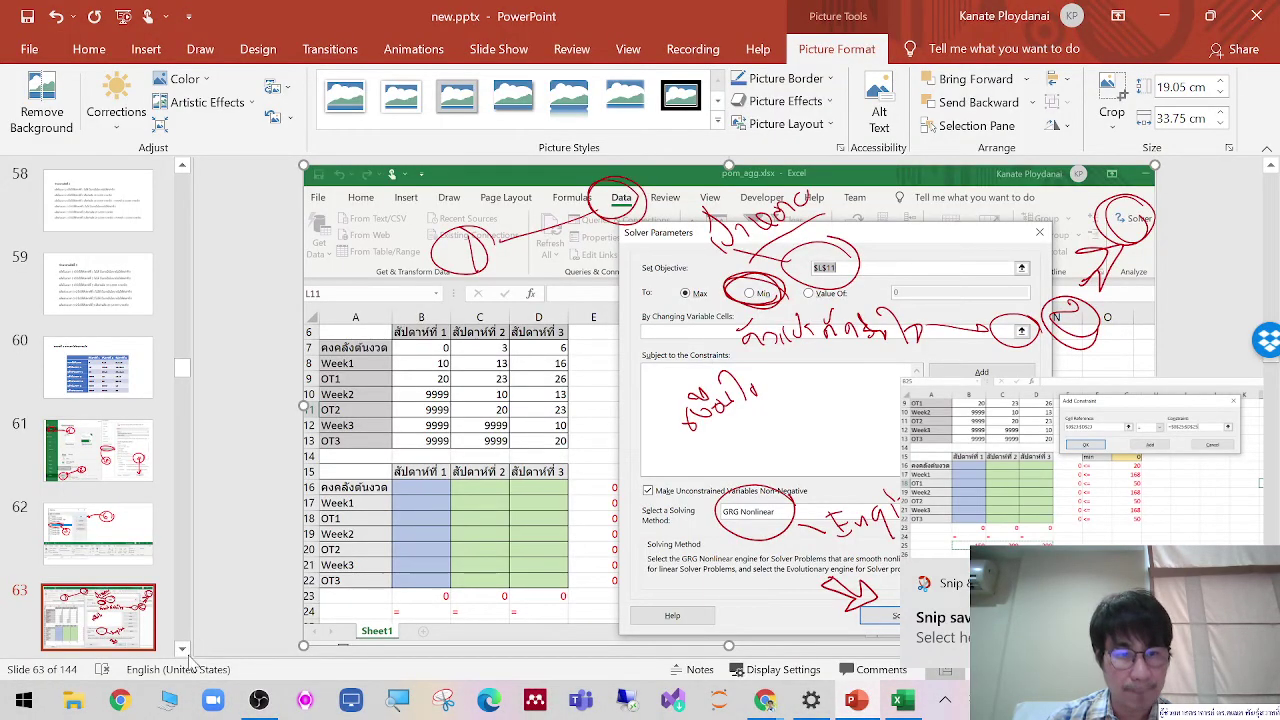
left_click(182, 649)
left_click(158, 642)
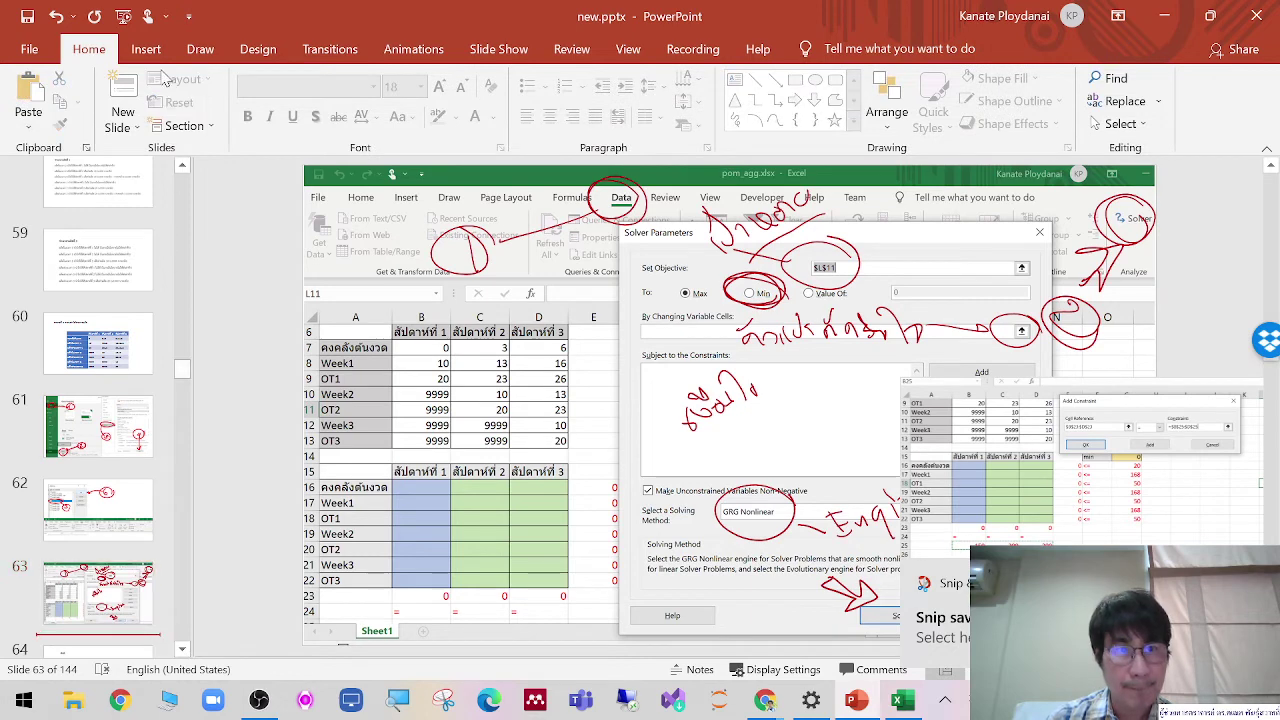
left_click(131, 78)
right_click(374, 241)
left_click(414, 274)
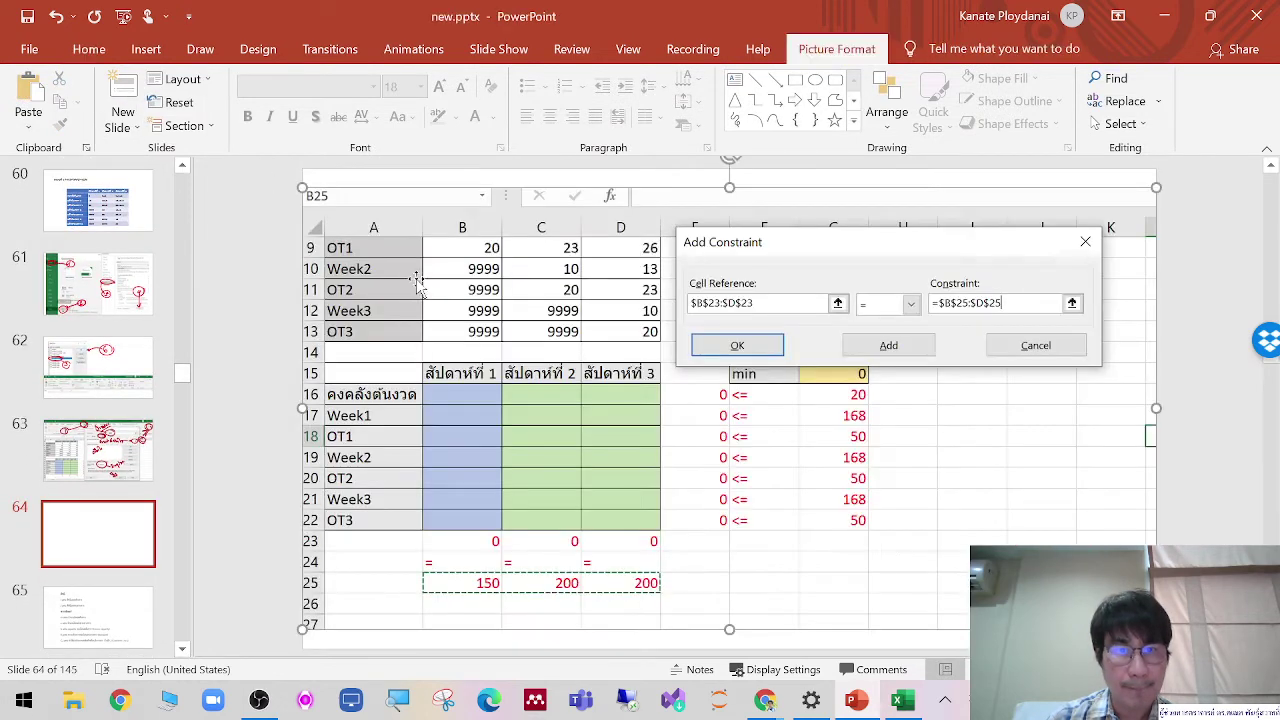
Step: Present the slide, link B23:D23, the = sign and B25:D25 to their constraint fields in light green ink, and keep the annotations
key("shift+F5")
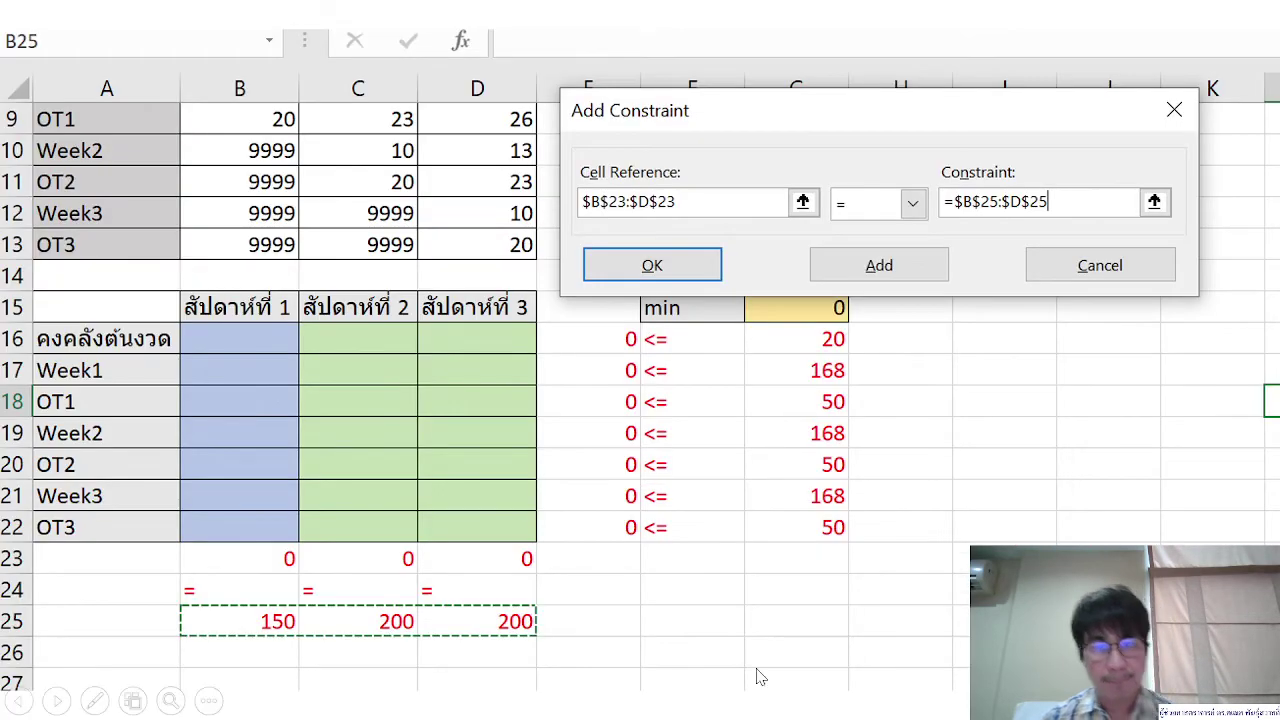
left_click(96, 700)
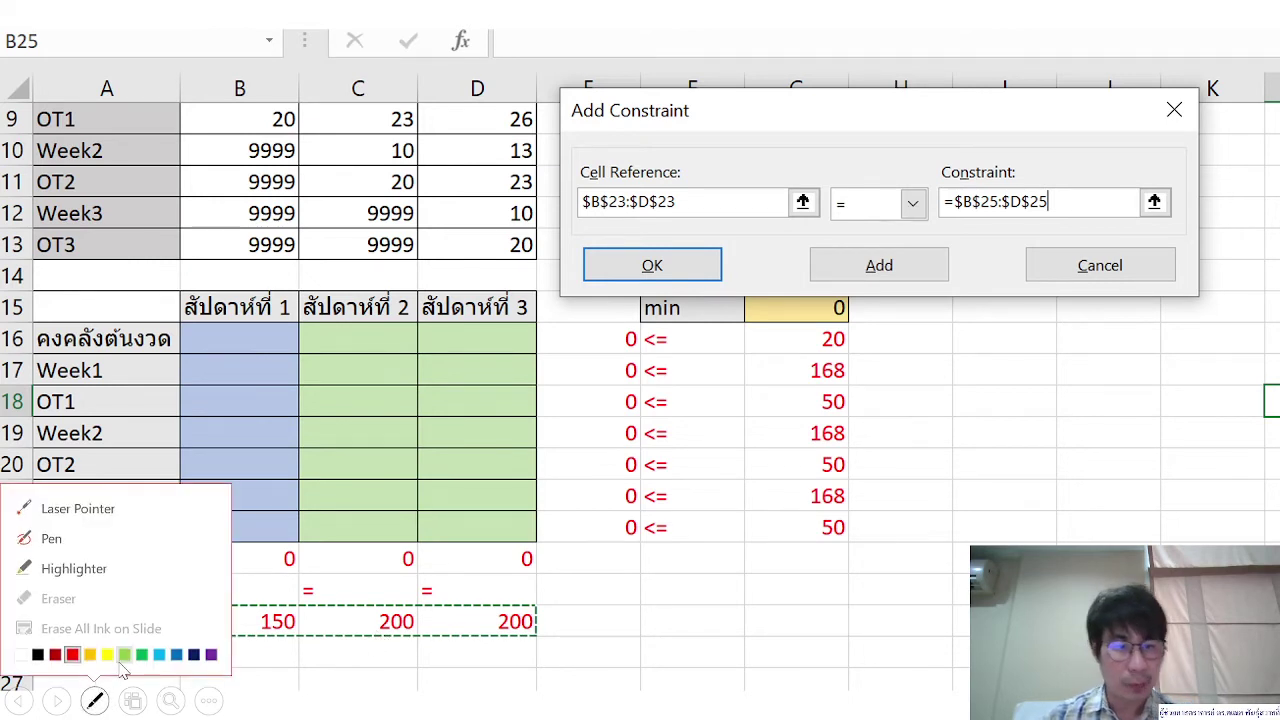
left_click(120, 662)
mouse_move(556, 546)
left_mouse_down()
mouse_move(205, 572)
mouse_move(558, 553)
left_mouse_up()
mouse_move(420, 508)
left_mouse_down()
mouse_move(440, 170)
mouse_move(658, 194)
left_mouse_up()
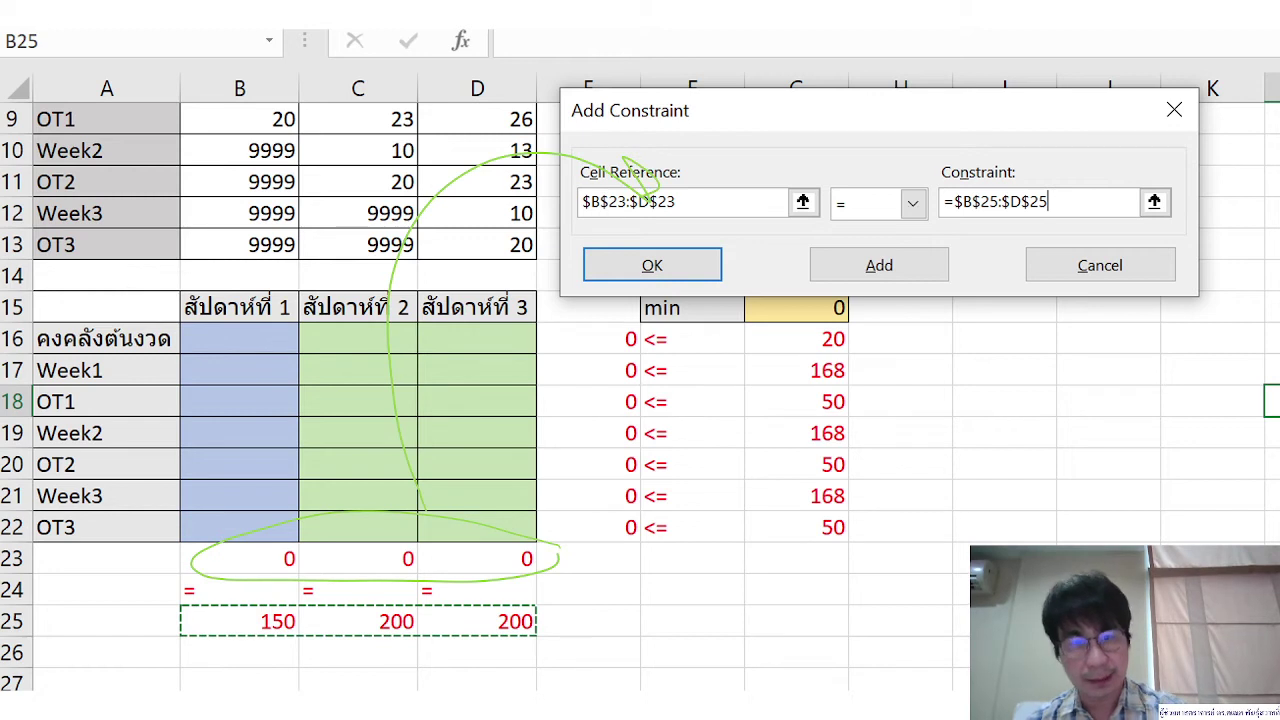
mouse_move(566, 626)
left_mouse_down()
mouse_move(200, 612)
mouse_move(580, 650)
mouse_move(990, 522)
mouse_move(1040, 235)
left_mouse_up()
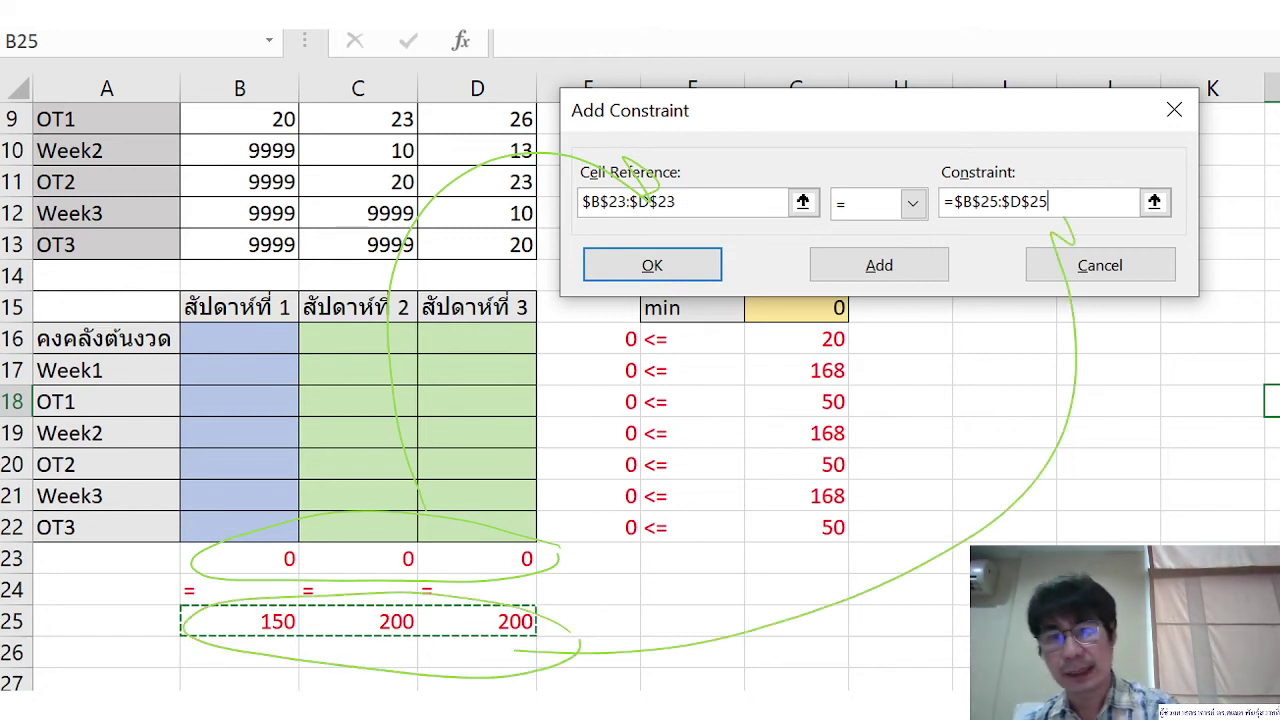
mouse_move(205, 580)
left_mouse_down()
mouse_move(160, 490)
mouse_move(884, 220)
left_mouse_up()
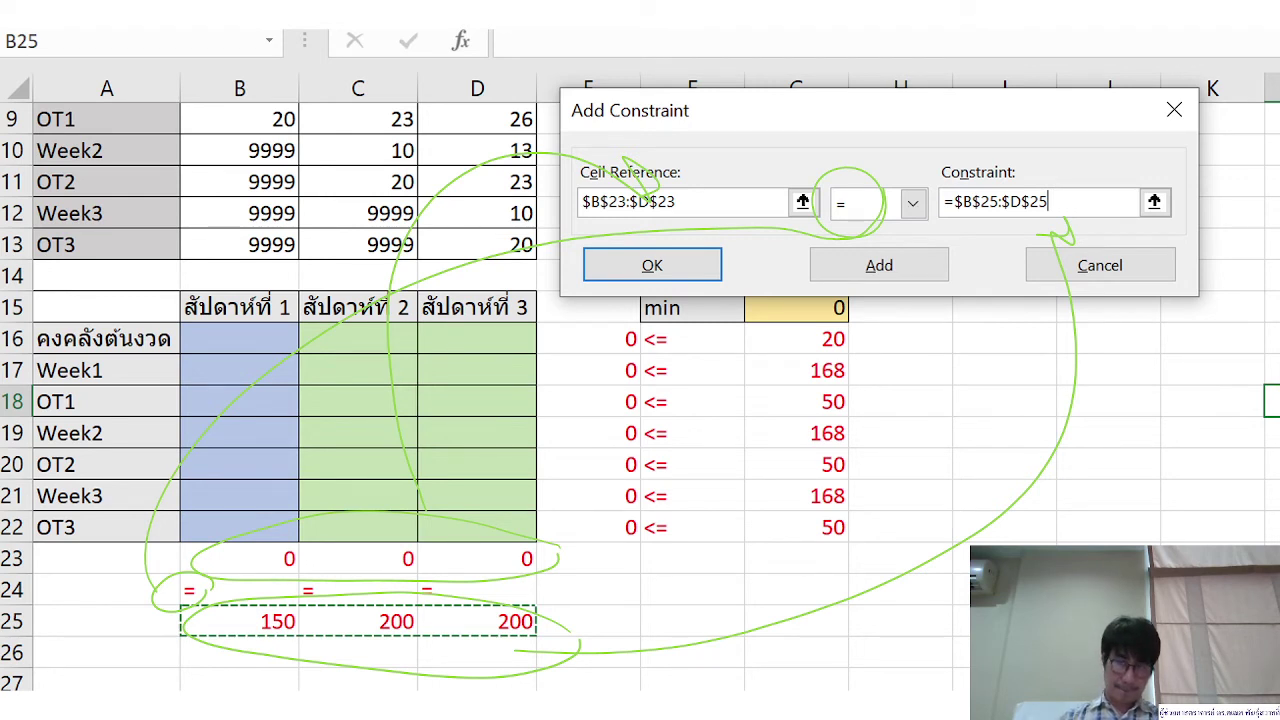
key("Escape")
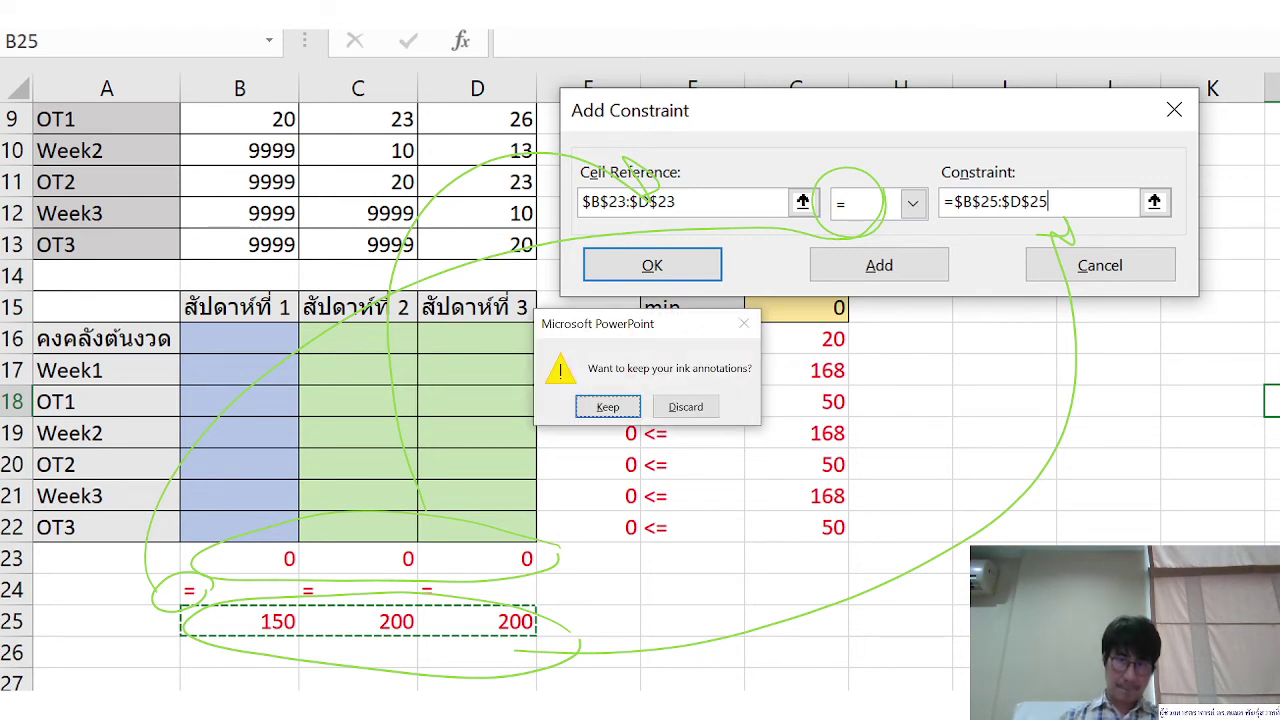
left_click(684, 407)
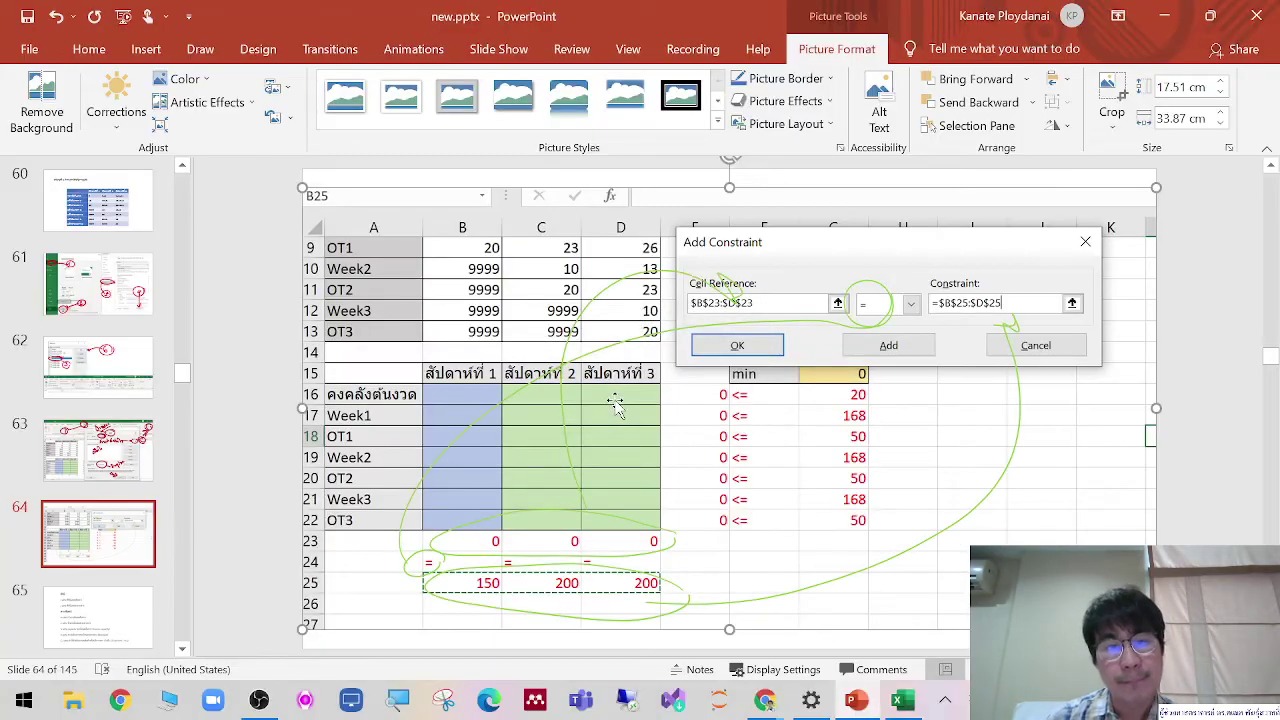
Step: Switch back to Excel, confirm the demand constraint, and move the Solver Parameters window clear of cell G15
key("alt+Tab")
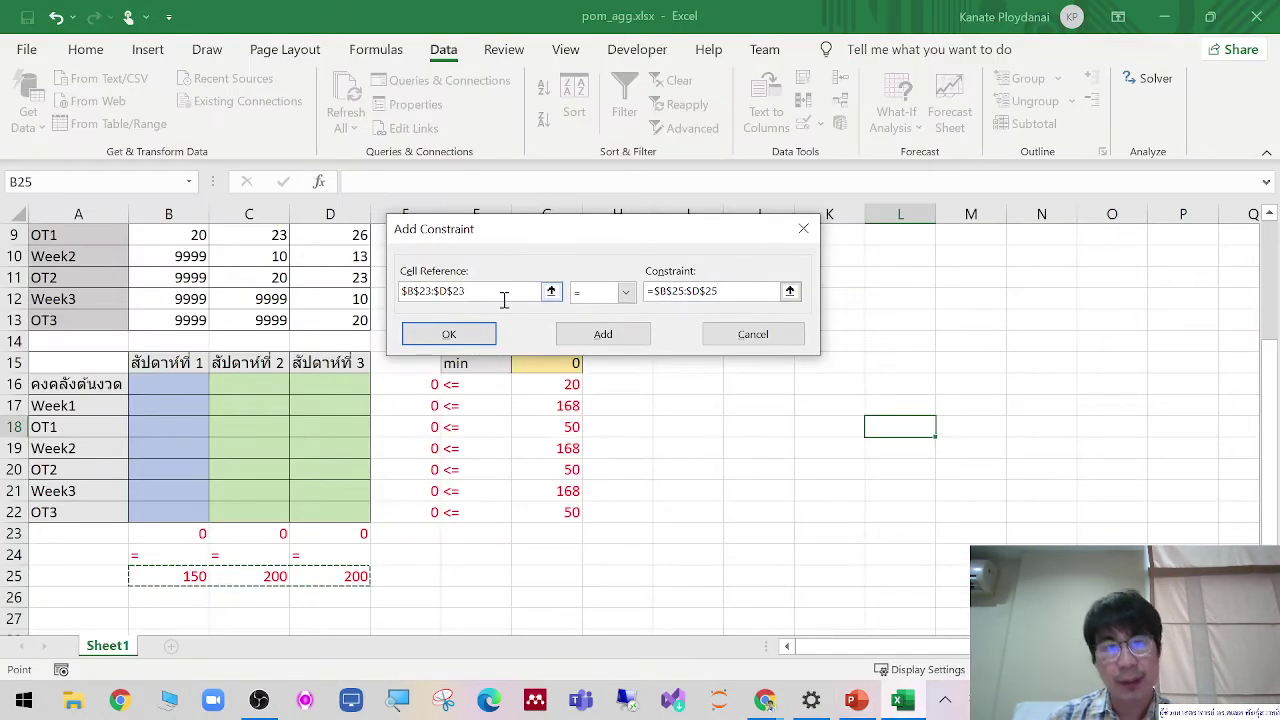
left_click(425, 343)
left_click_drag(670, 26, 958, 72)
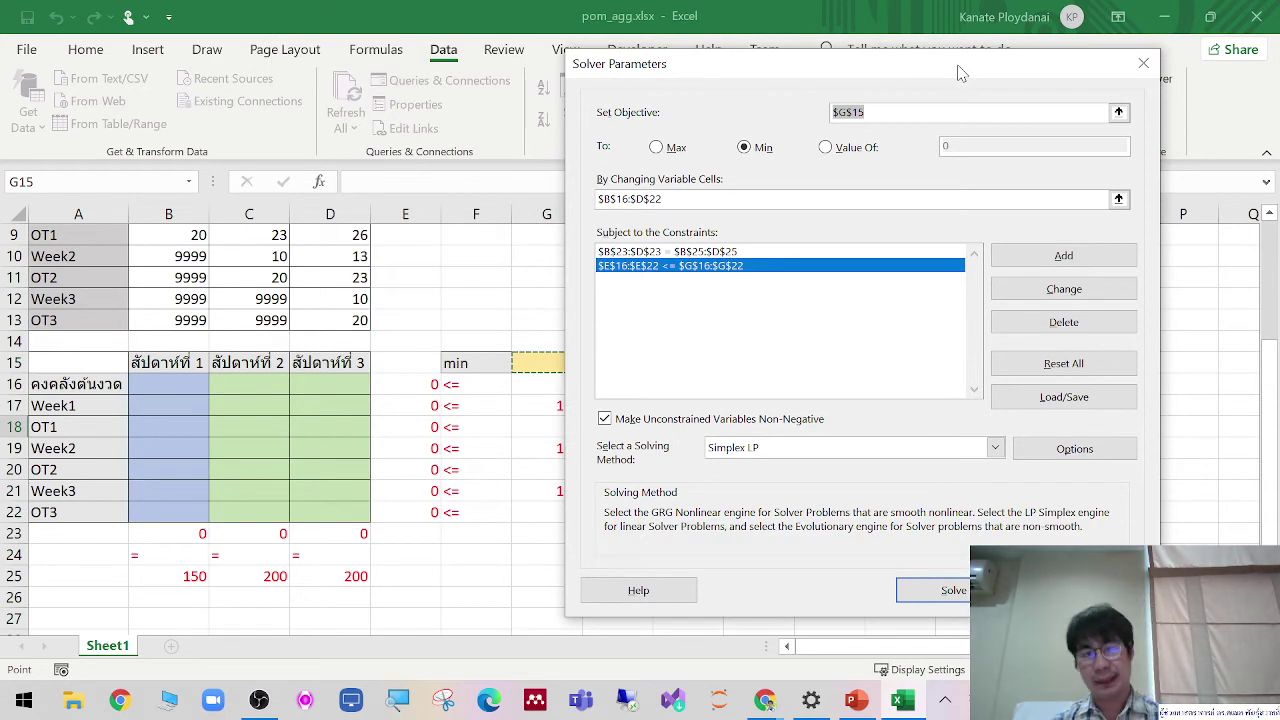
left_click_drag(958, 72, 1031, 65)
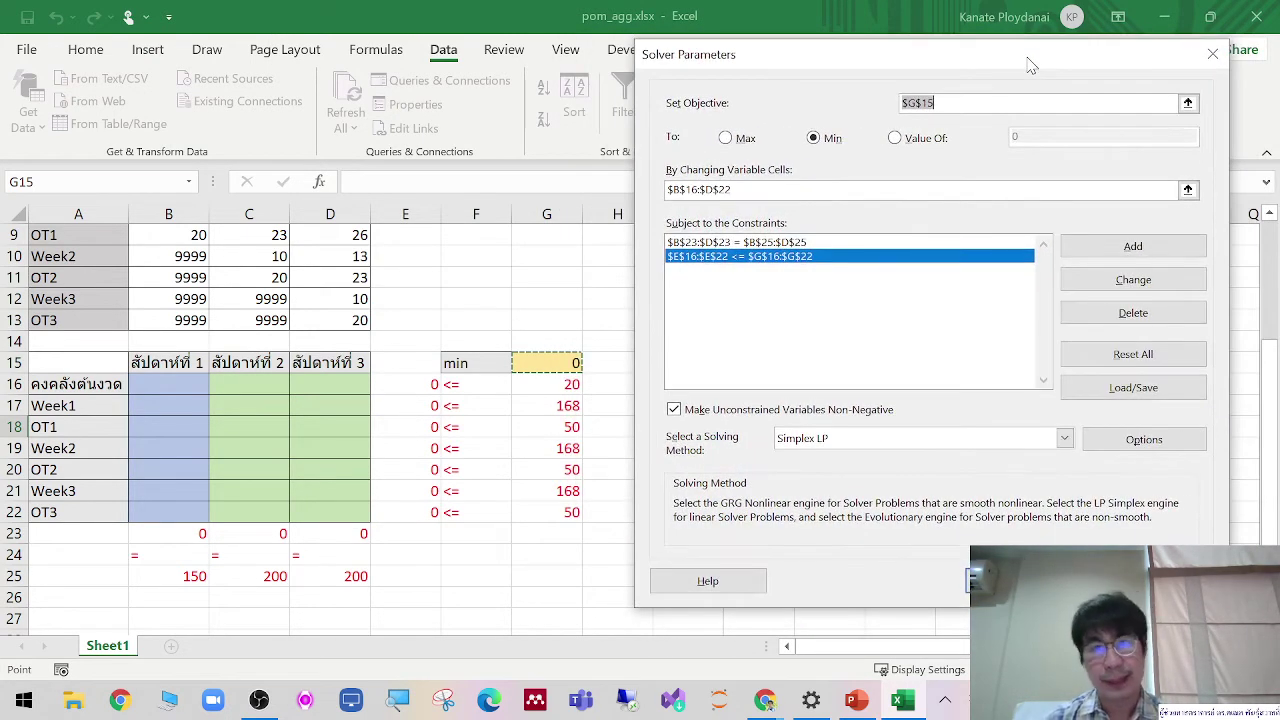
Step: Snip the worksheet with the Solver settings and paste it onto a new slide after slide 64 in PowerPoint
key("super+shift+s")
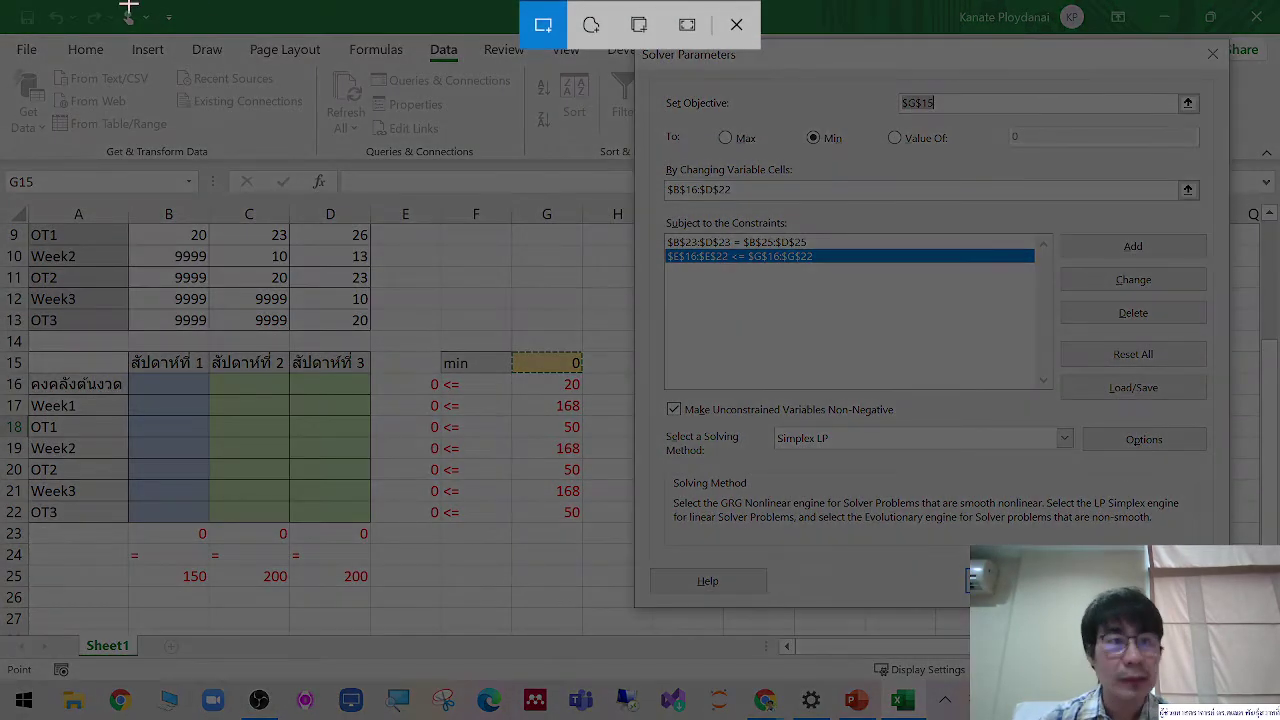
left_click_drag(0, 0, 907, 343)
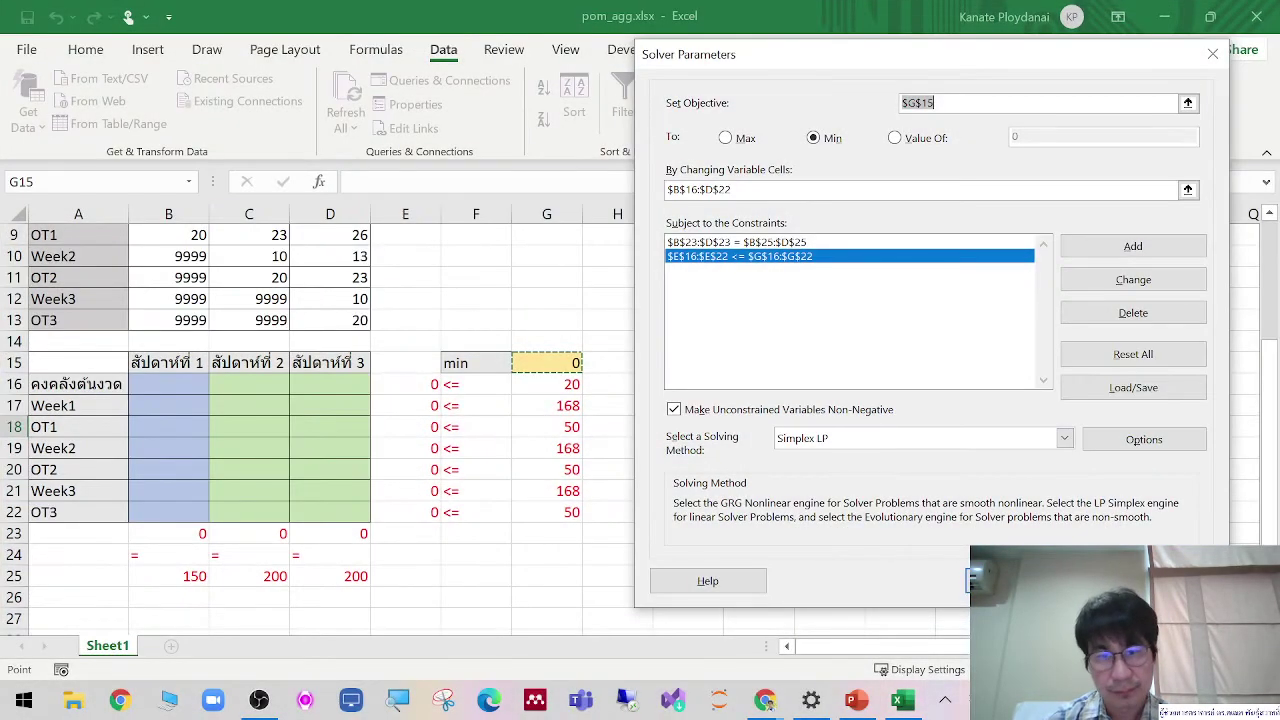
left_click(855, 700)
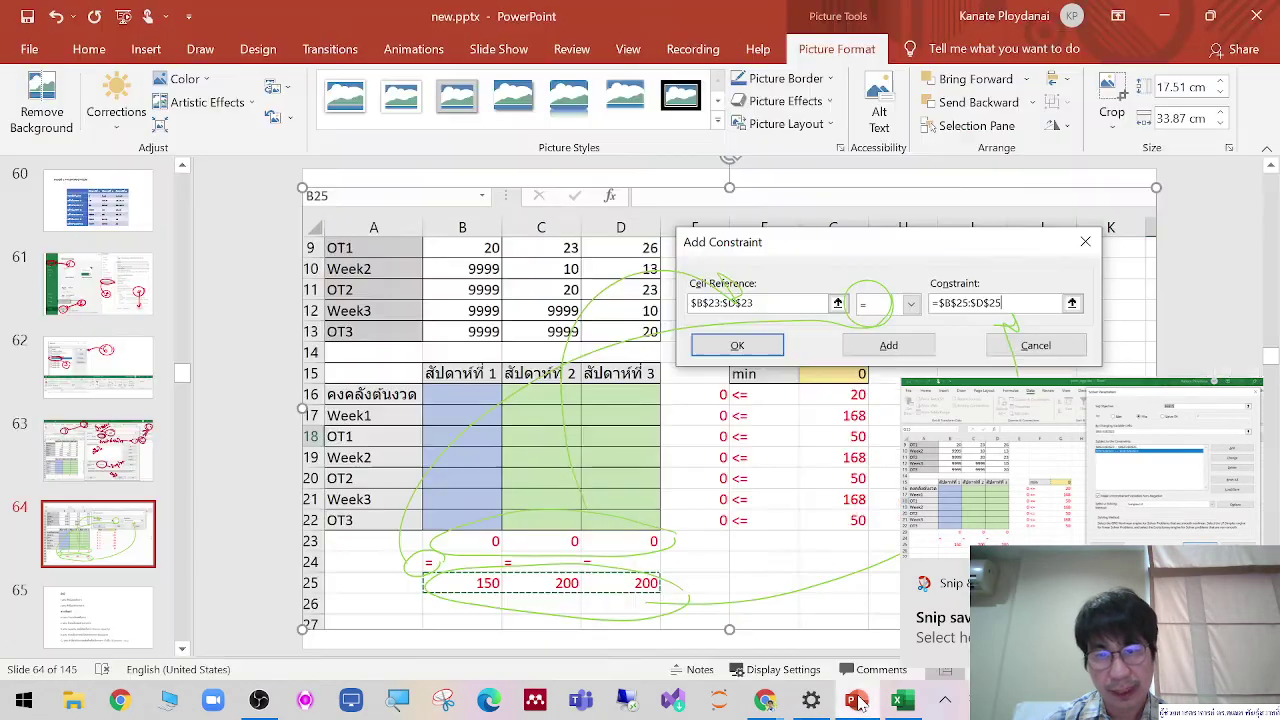
left_click(110, 578)
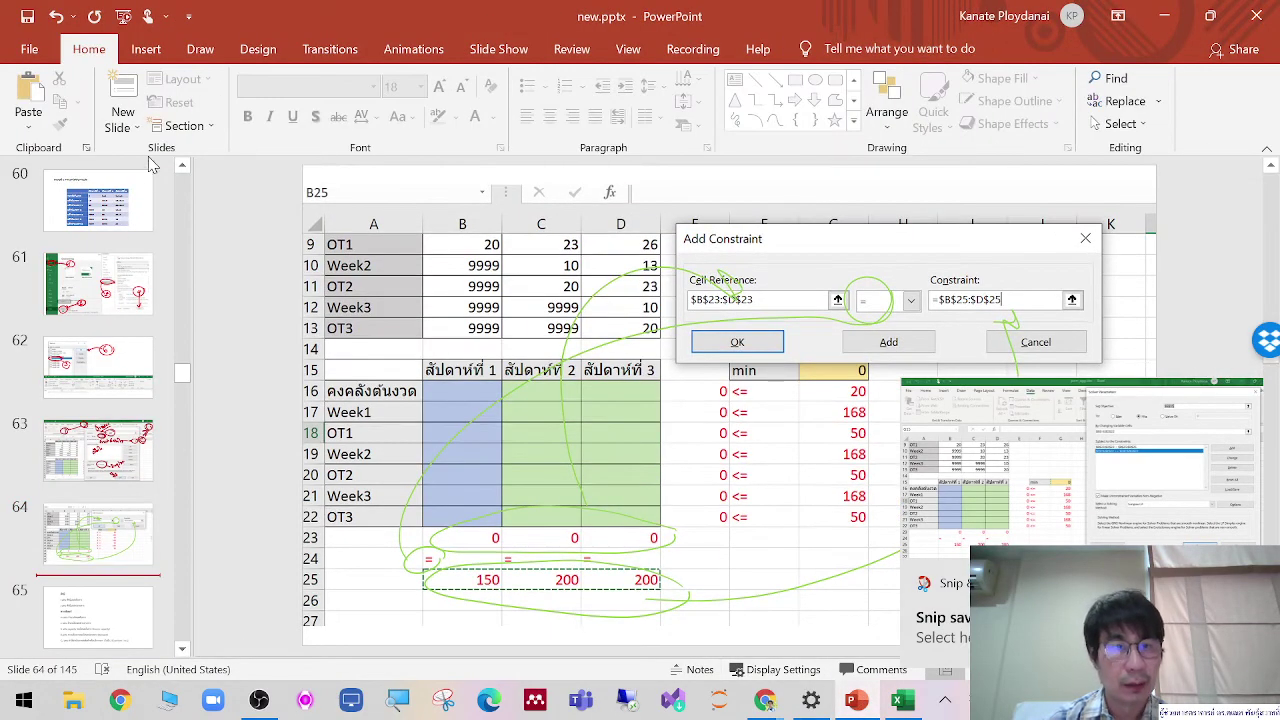
left_click(123, 100)
right_click(572, 288)
left_click(609, 329)
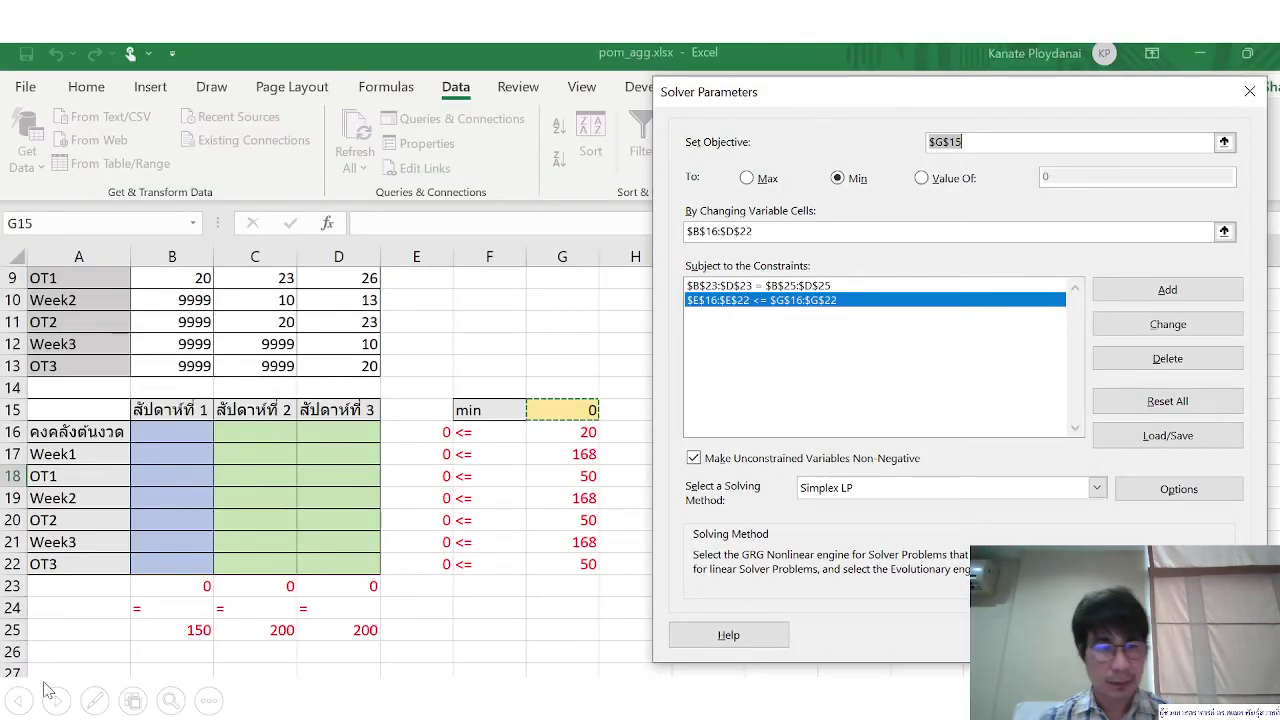
Step: Present the slide and, in orange ink, circle cell G15, link it to the Set Objective reference, and circle Min
left_click(95, 700)
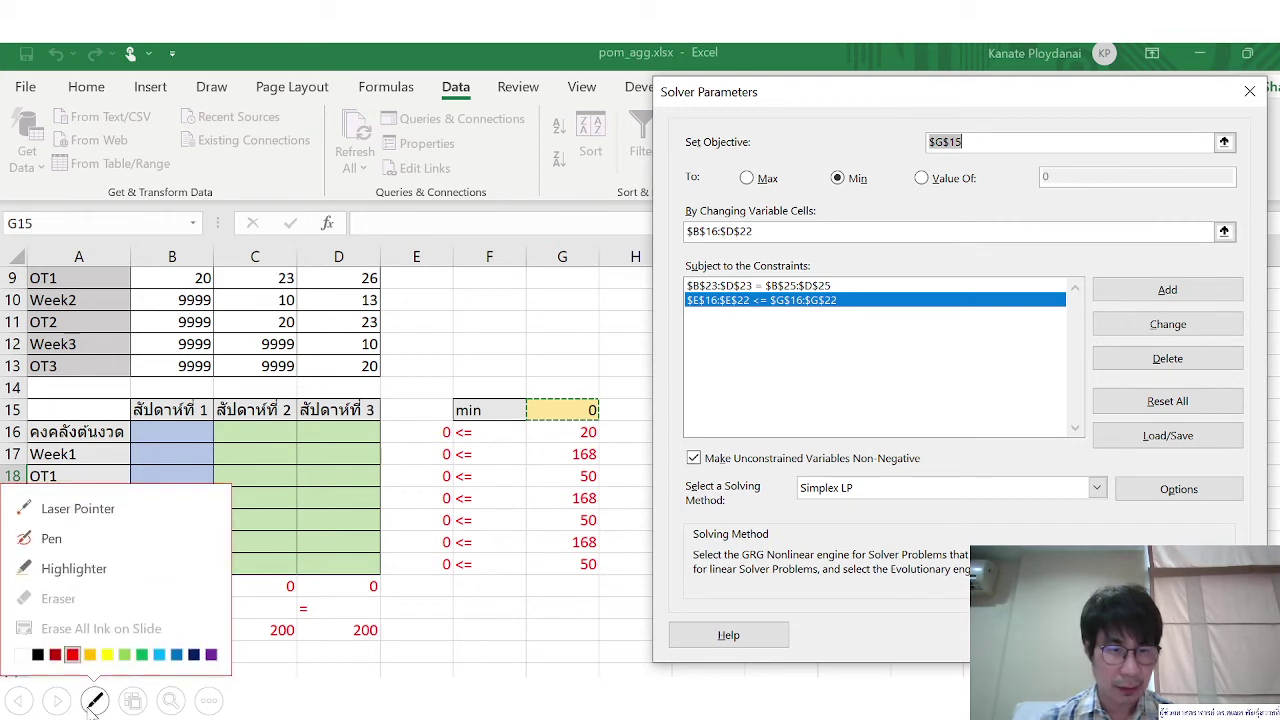
left_click(89, 654)
mouse_move(598, 386)
left_mouse_down()
mouse_move(528, 402)
mouse_move(552, 204)
mouse_move(902, 106)
mouse_move(1005, 128)
left_mouse_up()
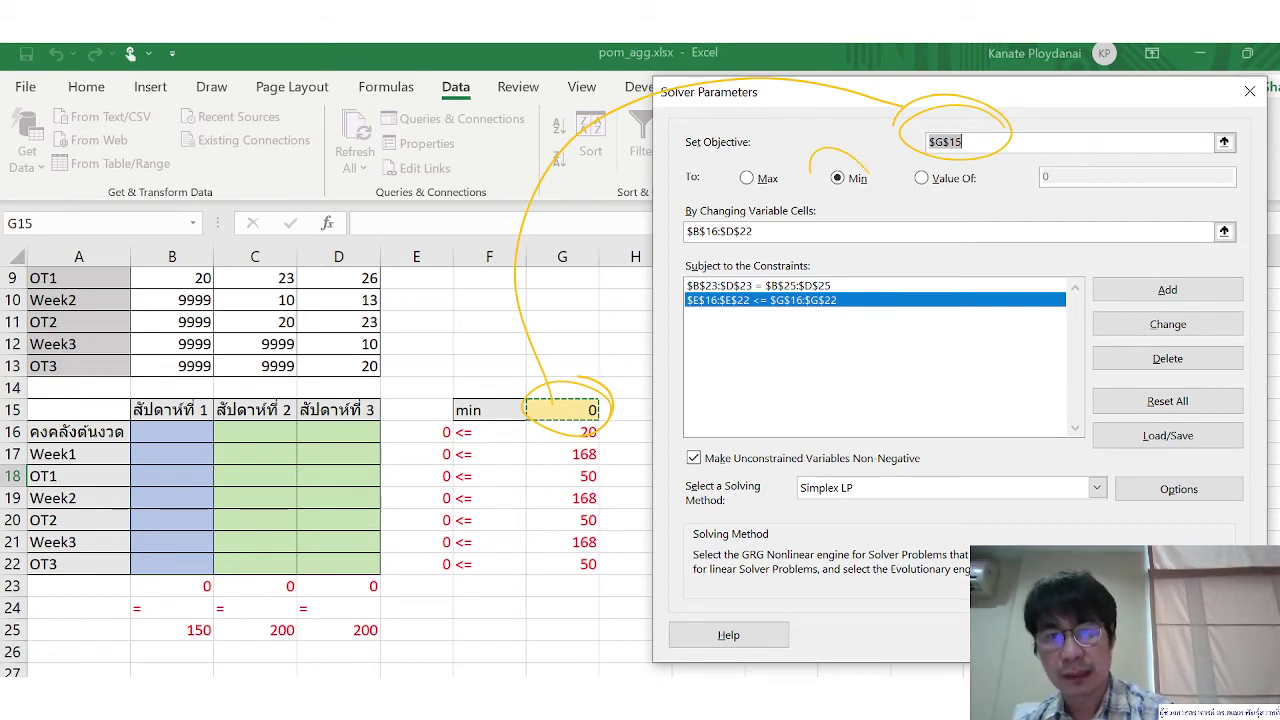
left_click_drag(804, 141, 845, 155)
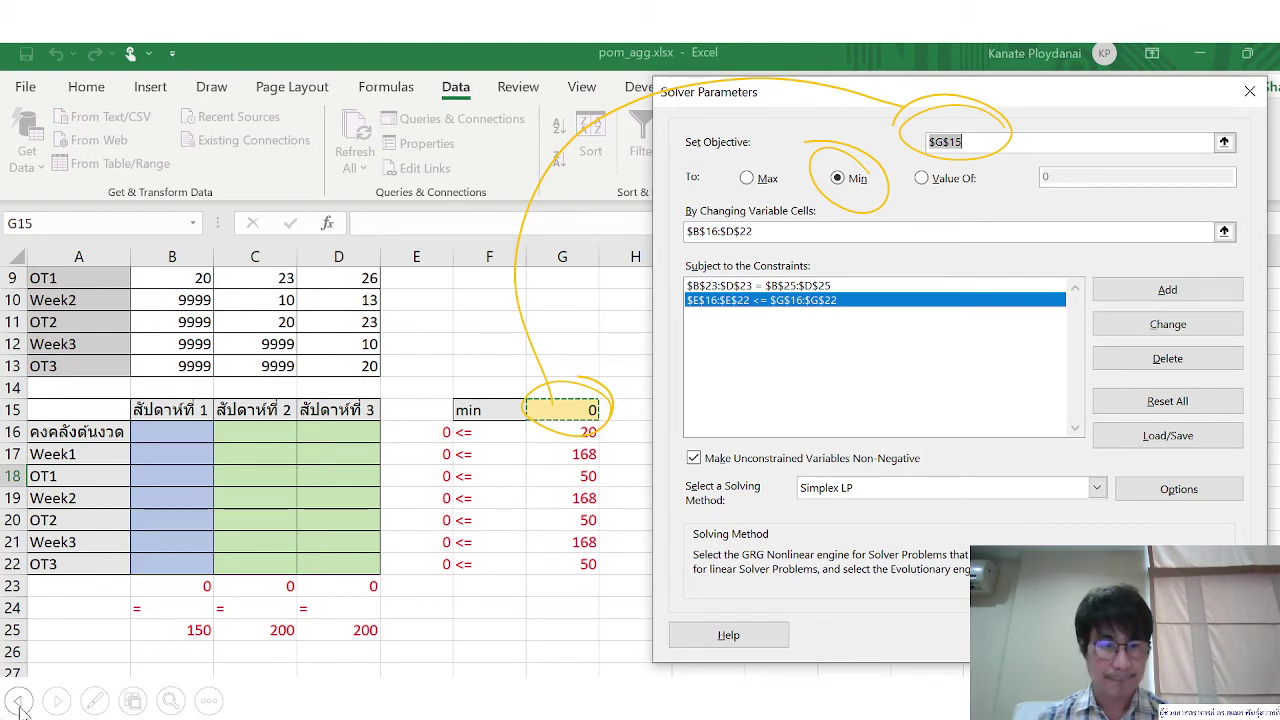
Step: In green ink, circle the decision cells B16:D22 and link them to the circled By Changing Variable Cells reference
left_click(94, 700)
left_click(141, 656)
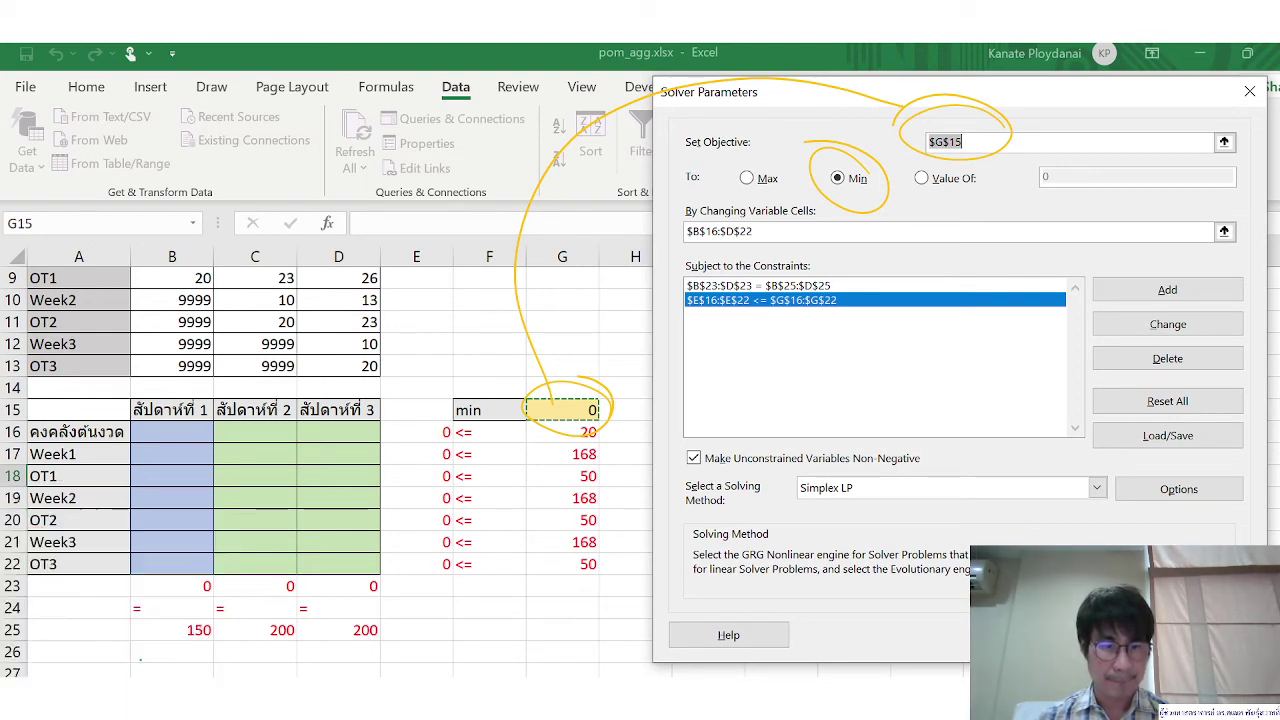
mouse_move(388, 488)
left_mouse_down()
mouse_move(140, 402)
mouse_move(215, 374)
mouse_move(98, 480)
left_mouse_up()
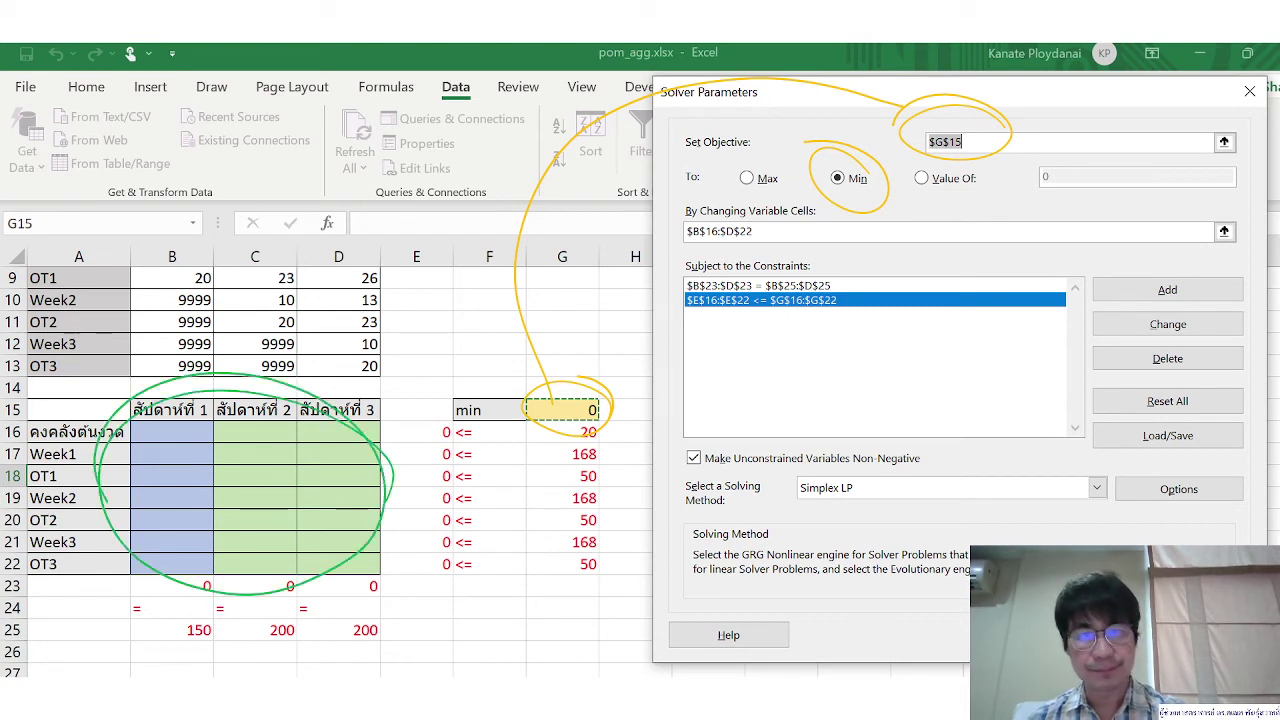
mouse_move(775, 200)
left_mouse_down()
mouse_move(740, 250)
mouse_move(700, 200)
mouse_move(340, 414)
left_mouse_up()
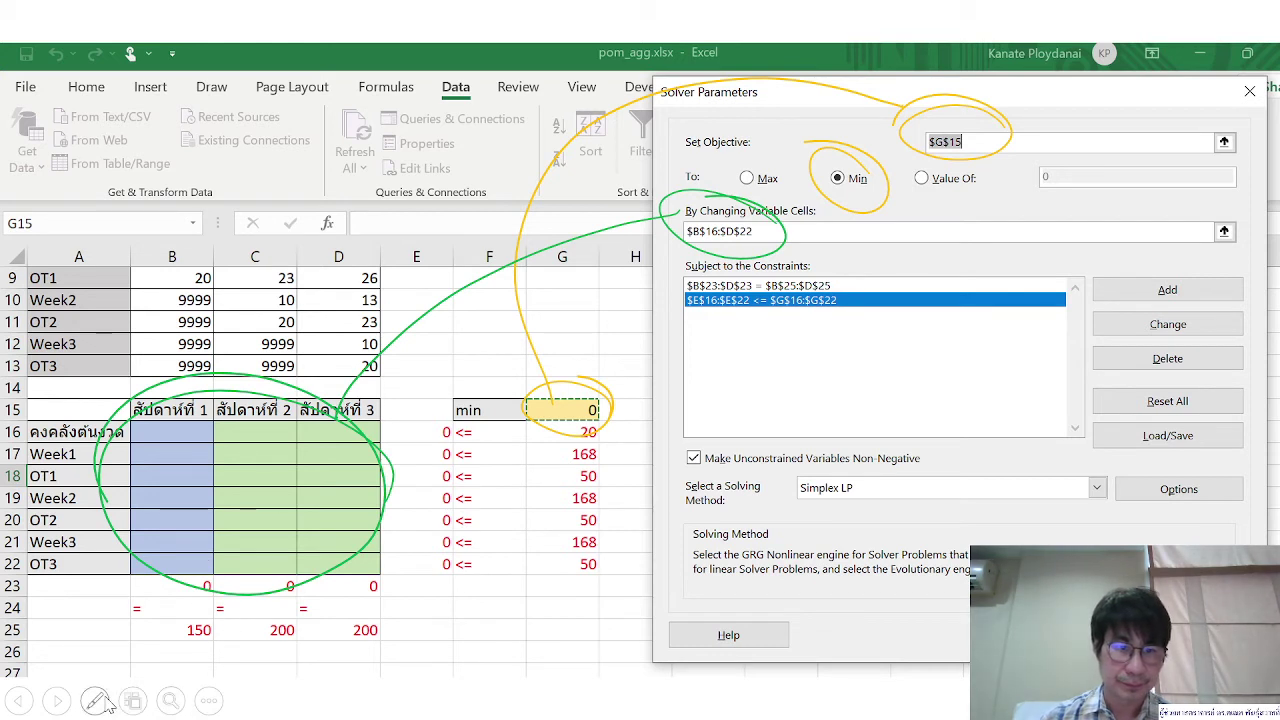
Step: In red ink, circle the capacity limits in E16:G22 and the demand rows B23:D25, linking each group to its circled Solver constraint
left_click(95, 701)
left_click(79, 664)
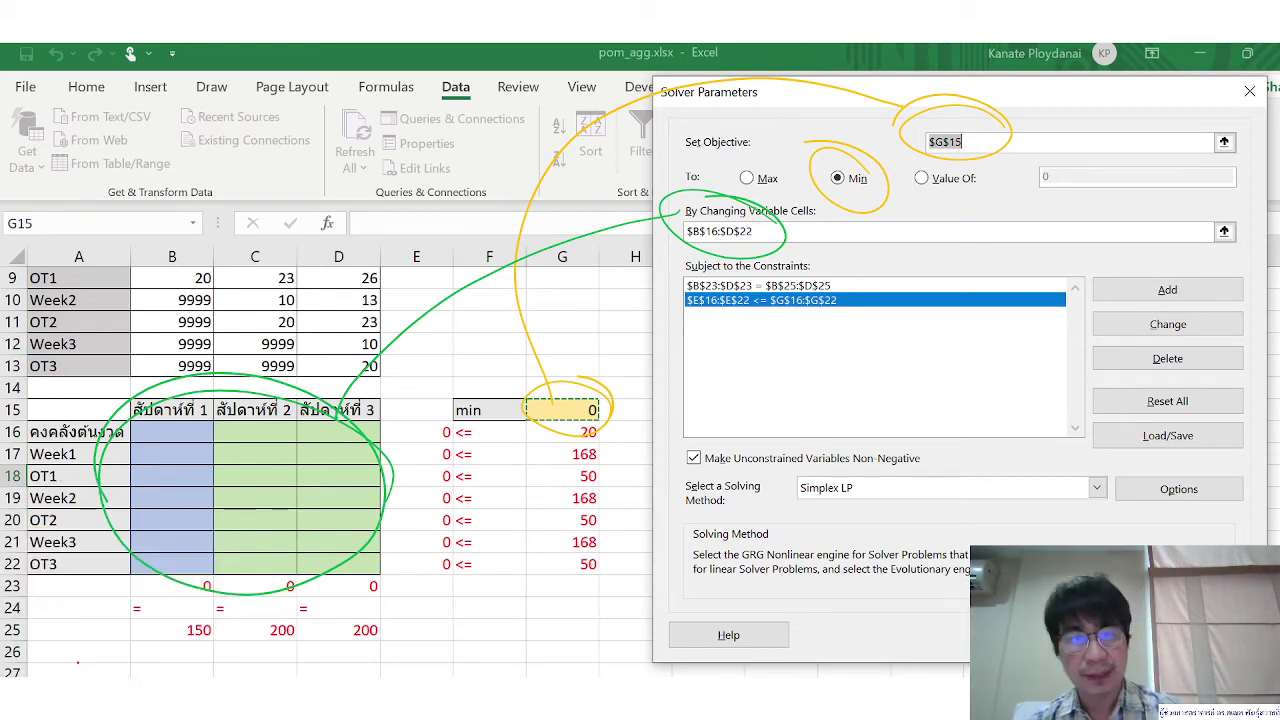
left_click_drag(634, 563, 637, 566)
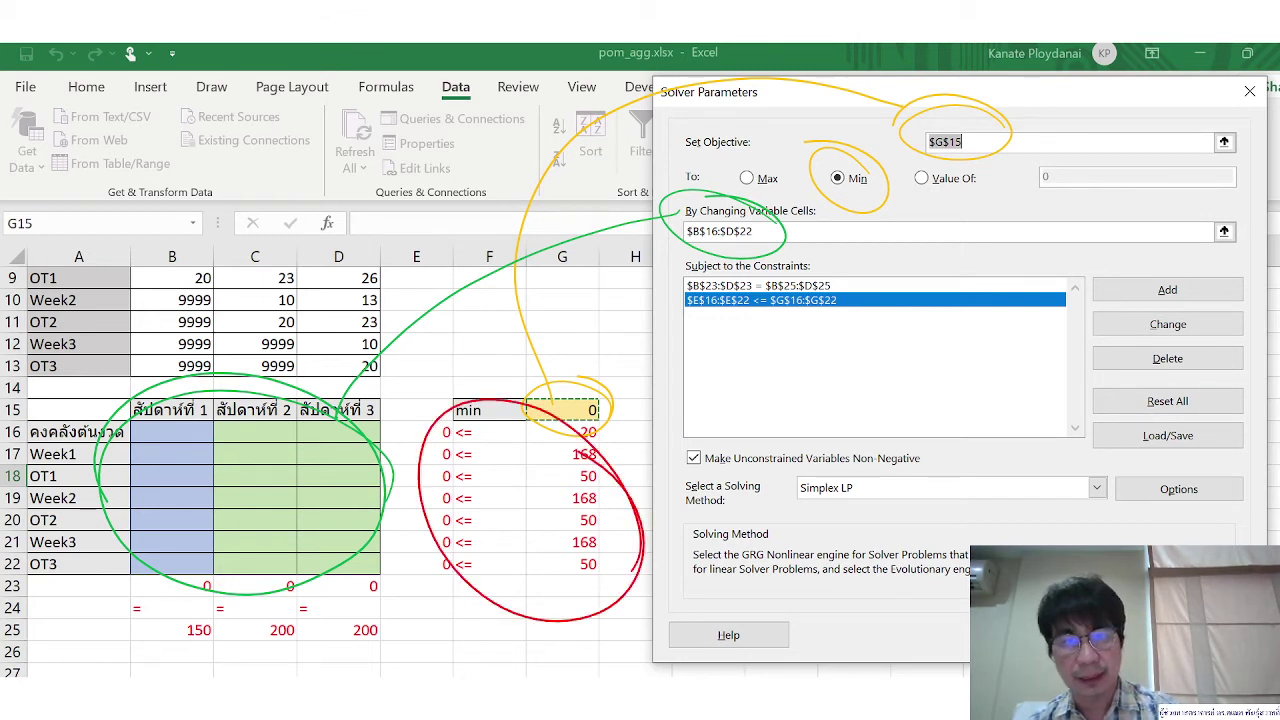
mouse_move(621, 520)
left_mouse_down()
mouse_move(755, 325)
mouse_move(742, 290)
mouse_move(860, 312)
left_mouse_up()
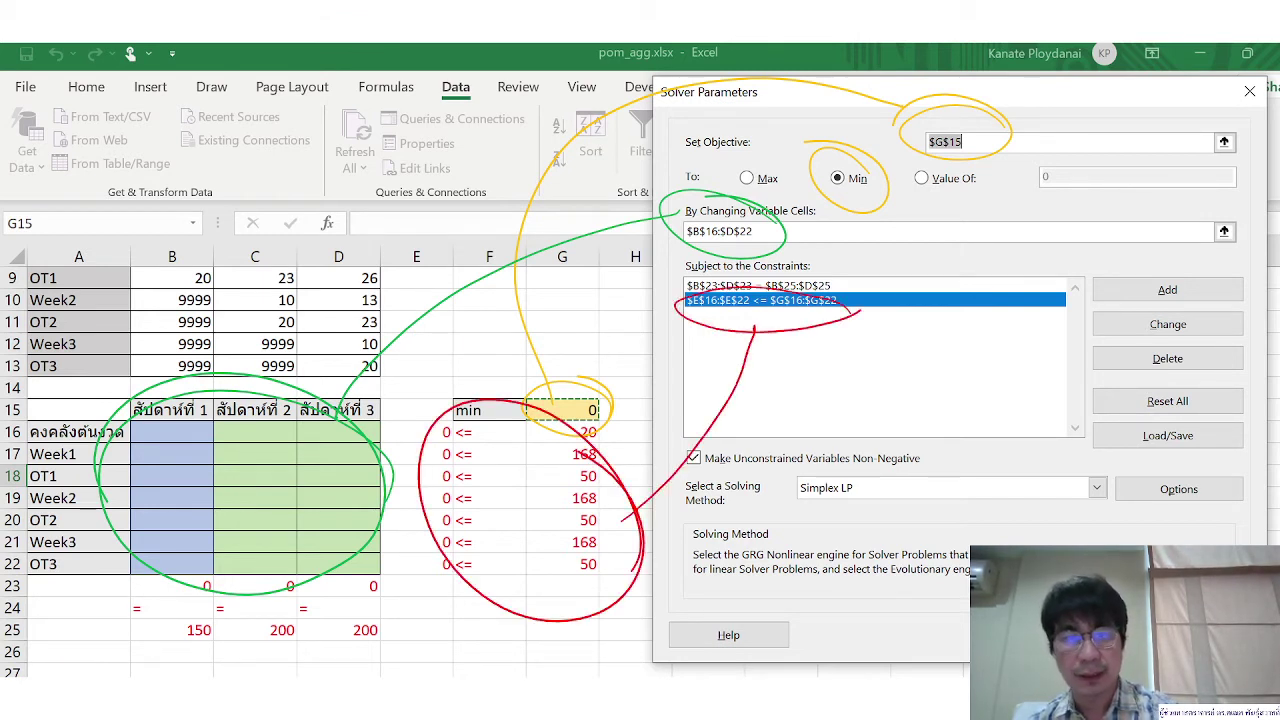
mouse_move(378, 566)
left_mouse_down()
mouse_move(150, 650)
mouse_move(422, 598)
mouse_move(628, 288)
mouse_move(768, 292)
mouse_move(784, 254)
mouse_move(690, 292)
left_mouse_up()
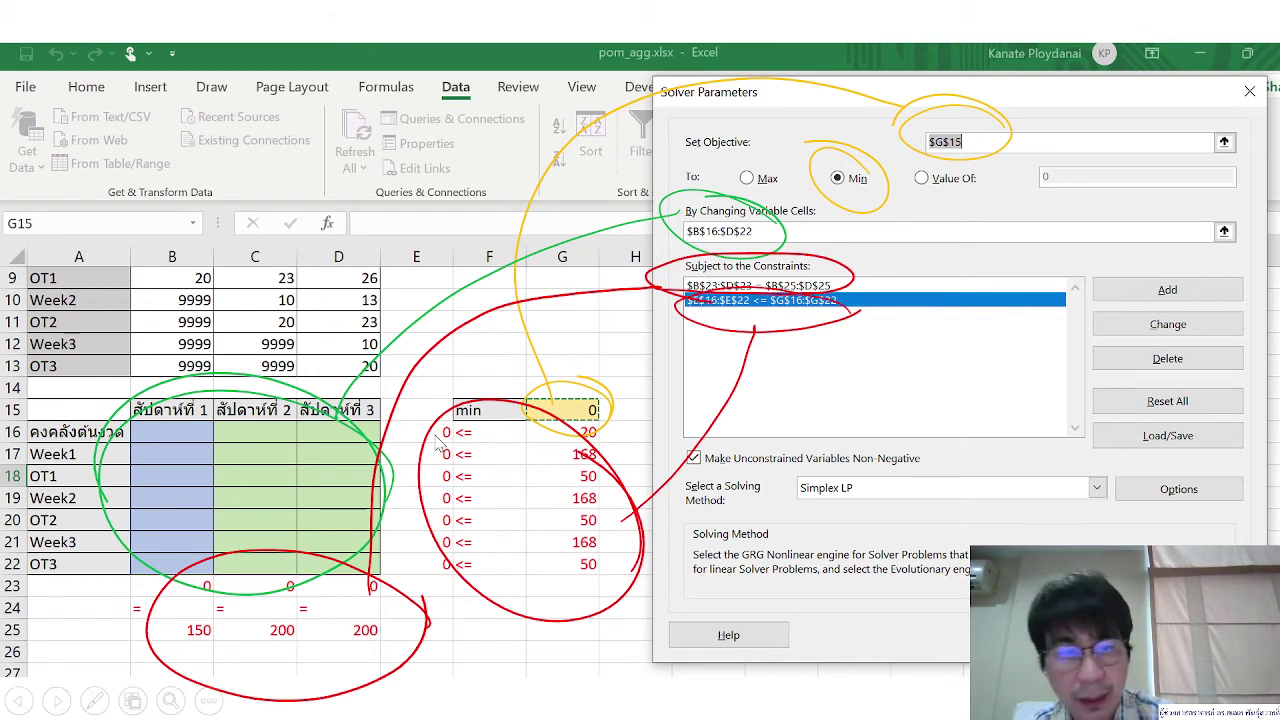
Step: In light blue ink, circle Simplex LP and draw an arrow to Solve, then end the slide show and keep the annotations
left_click(95, 700)
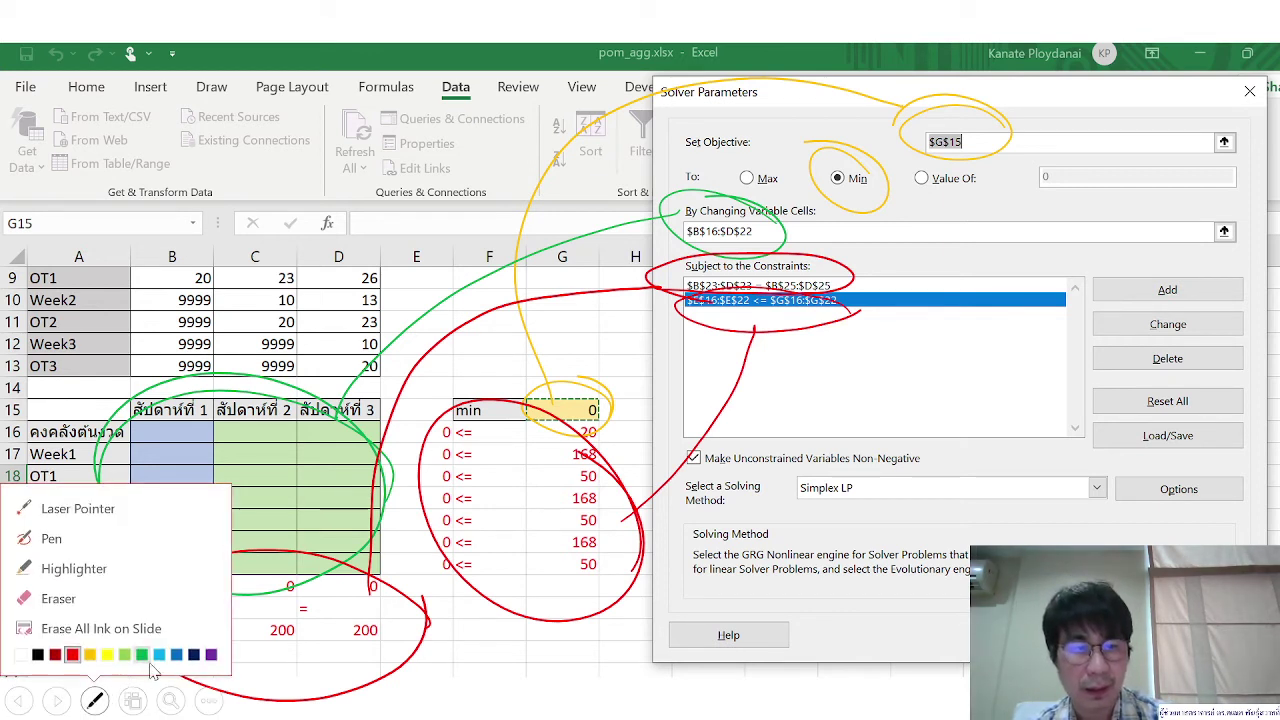
left_click(152, 663)
mouse_move(872, 492)
left_mouse_down()
mouse_move(760, 470)
mouse_move(885, 495)
left_mouse_up()
mouse_move(987, 490)
left_mouse_down()
mouse_move(1010, 545)
mouse_move(993, 496)
left_mouse_up()
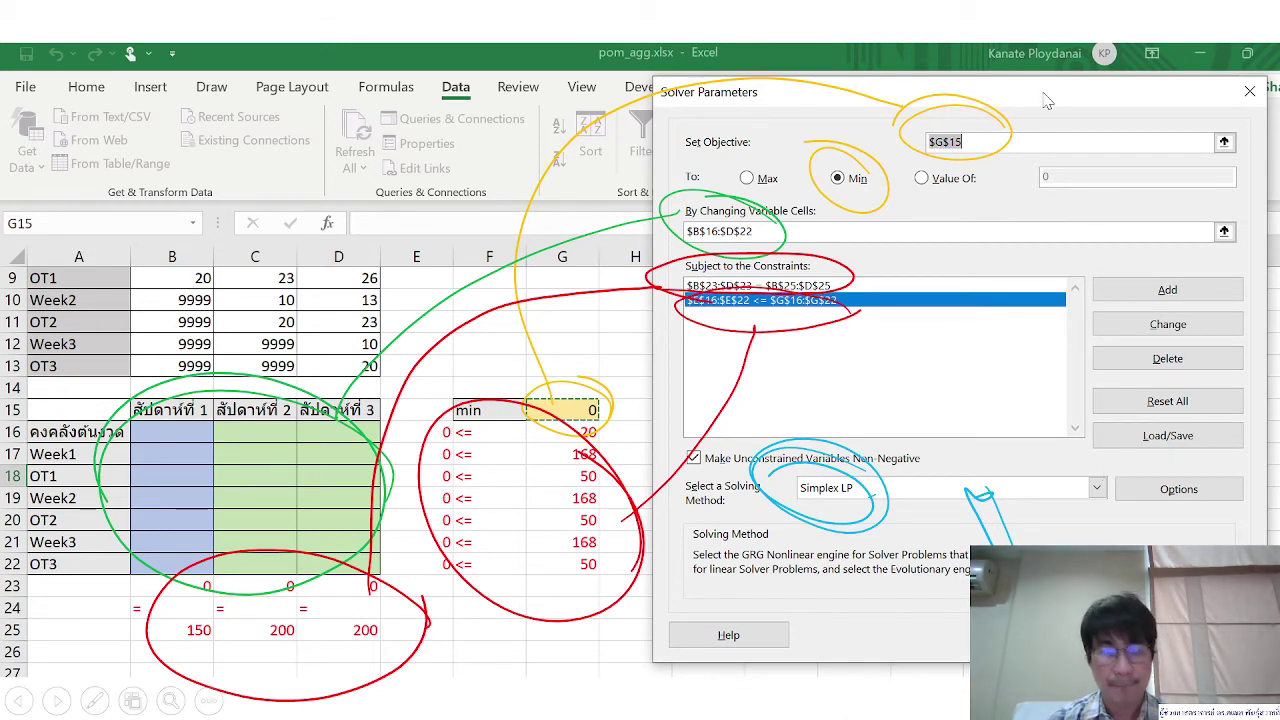
key("Escape")
key("Return")
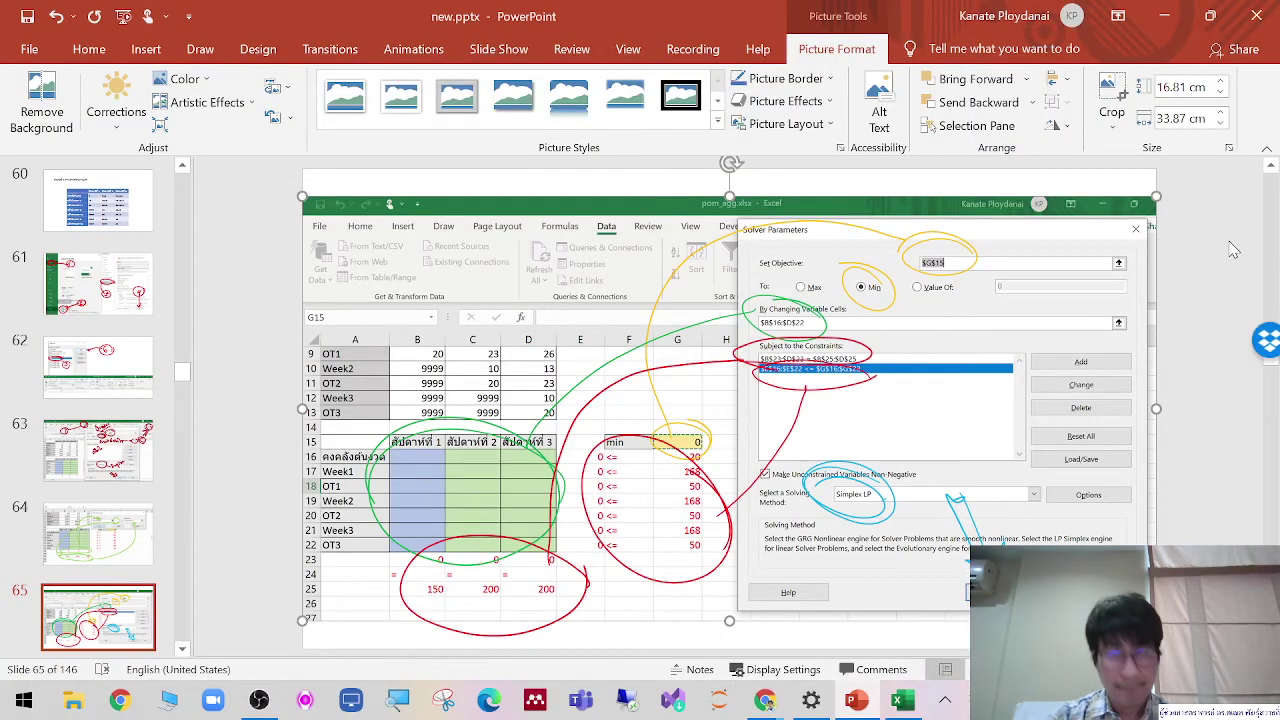
Step: Snip the annotated slide, save it to the Desktop as Screenshot 2021-09-26 175257.jpg, and return to PowerPoint
key("super+shift+s")
left_click_drag(295, 178, 1157, 650)
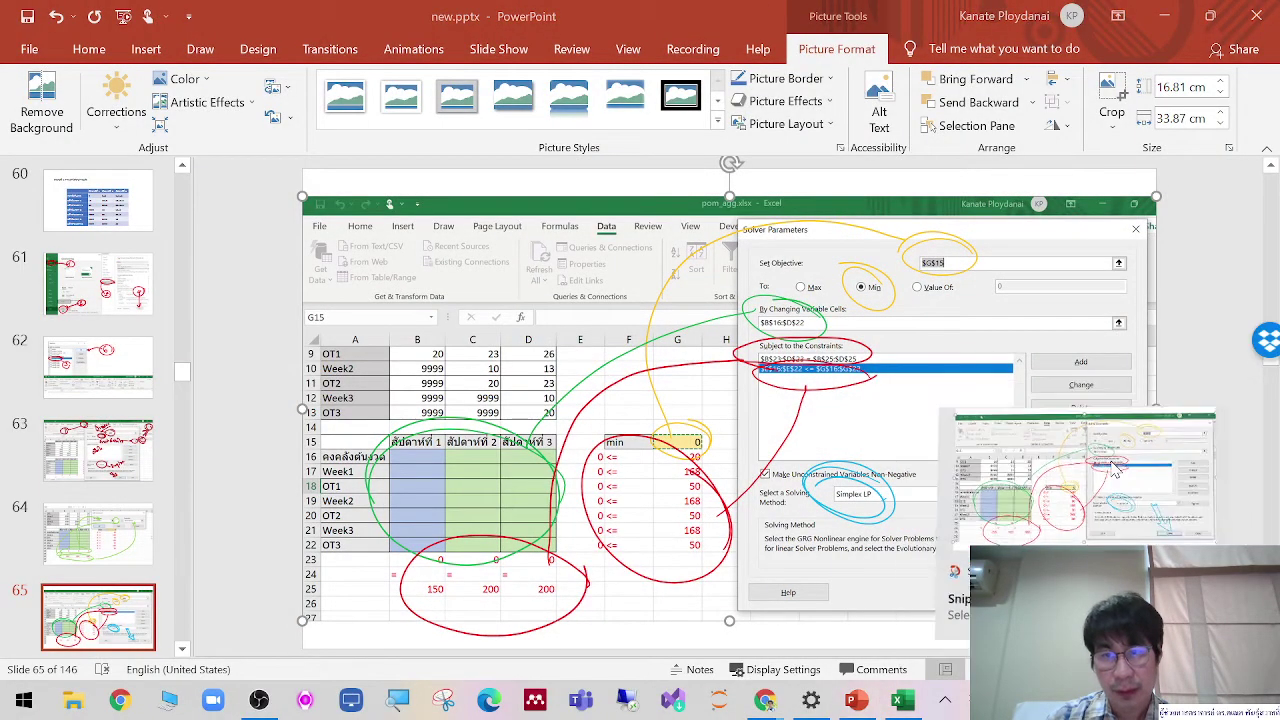
left_click(1111, 466)
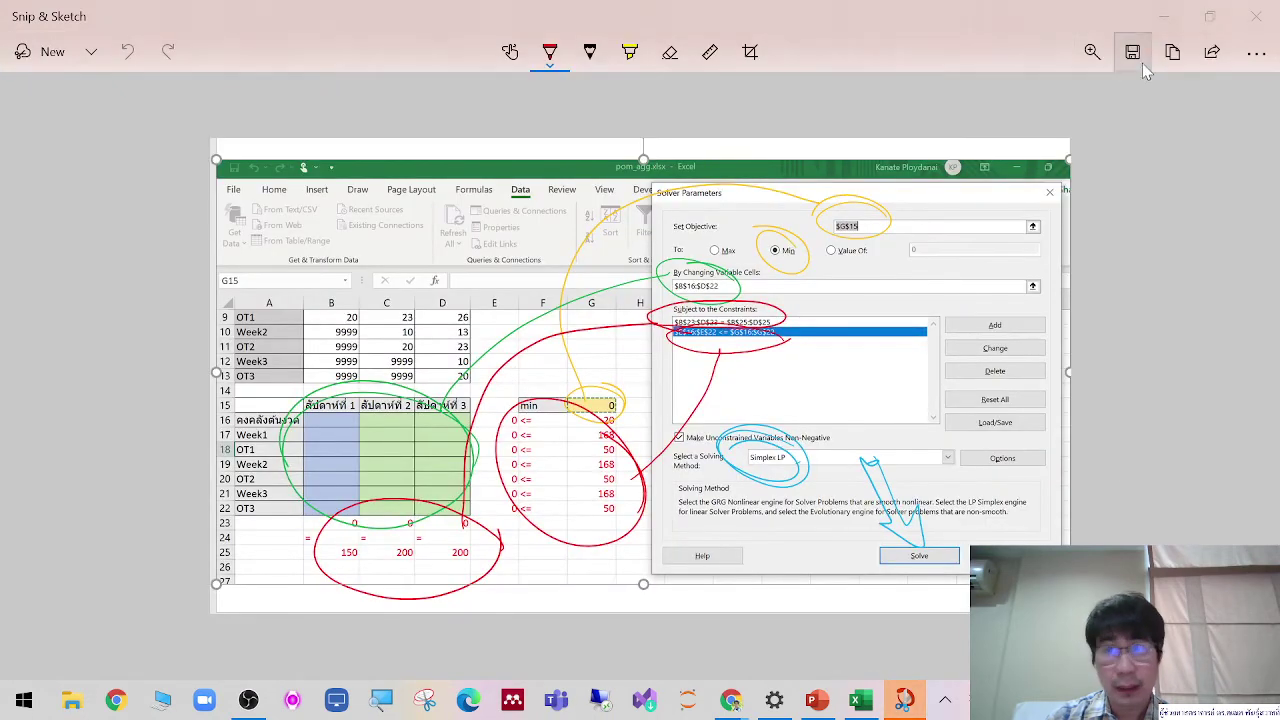
left_click(1133, 52)
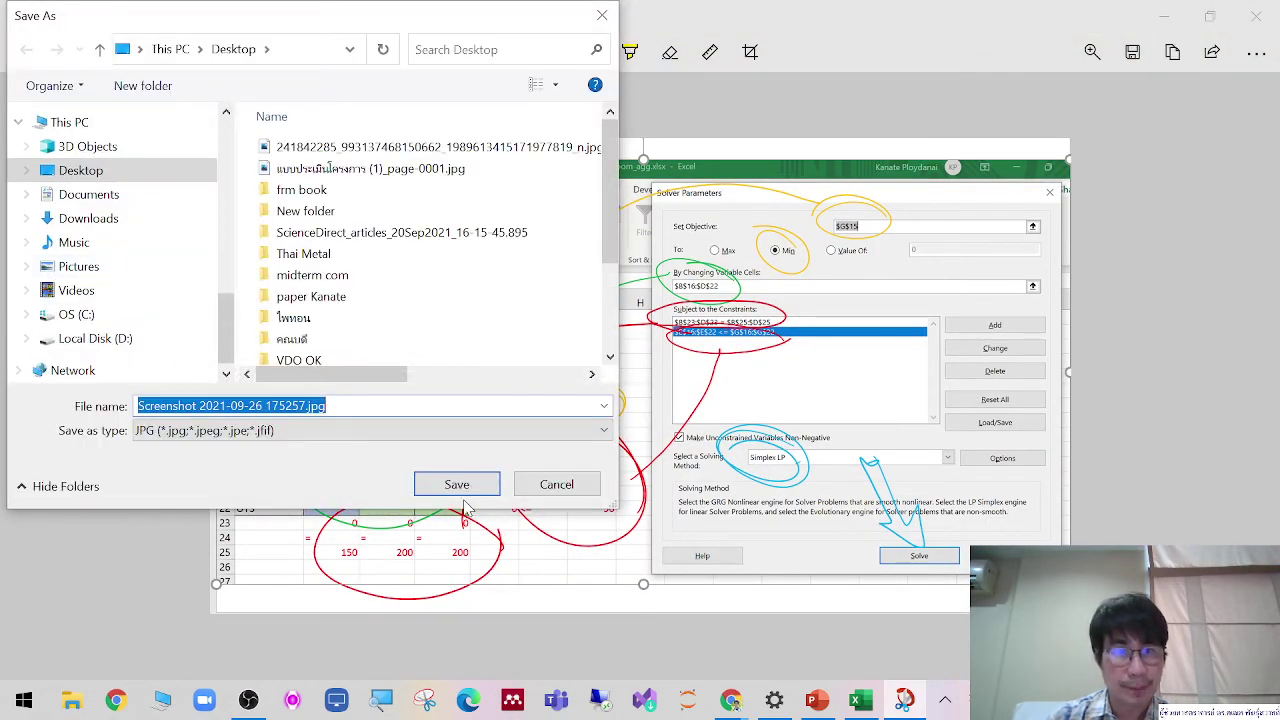
left_click(463, 487)
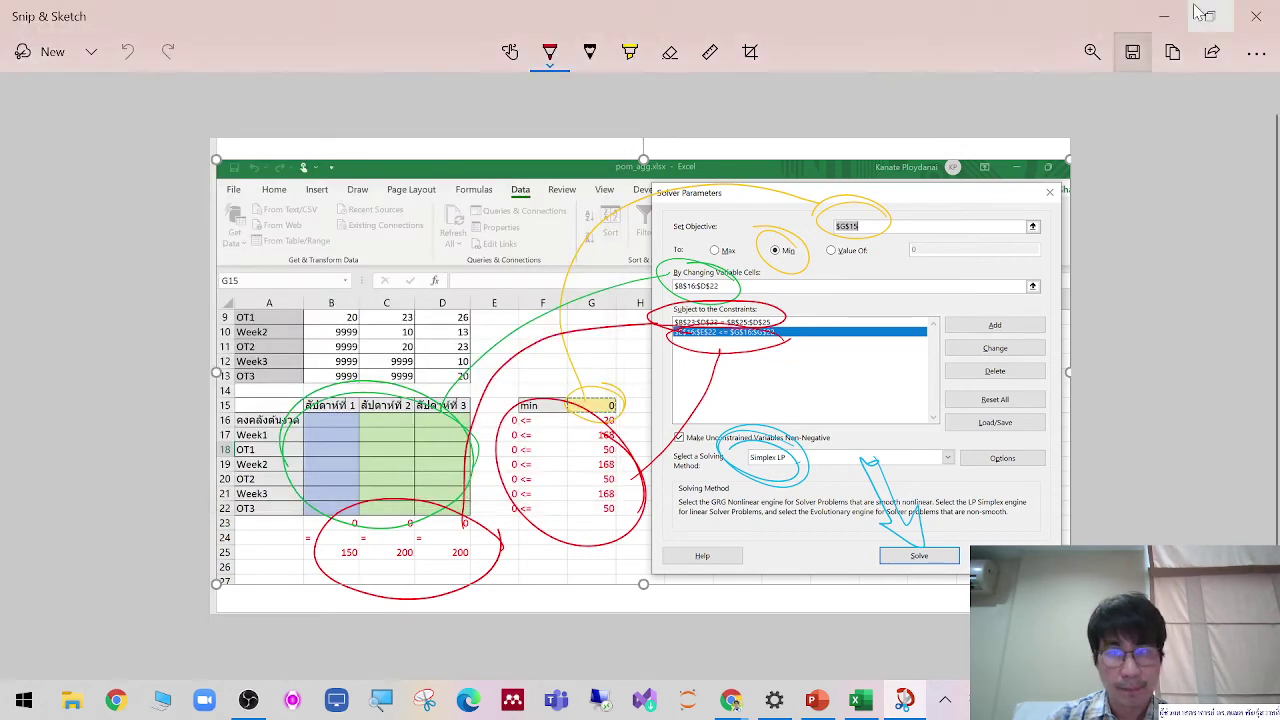
left_click(1164, 14)
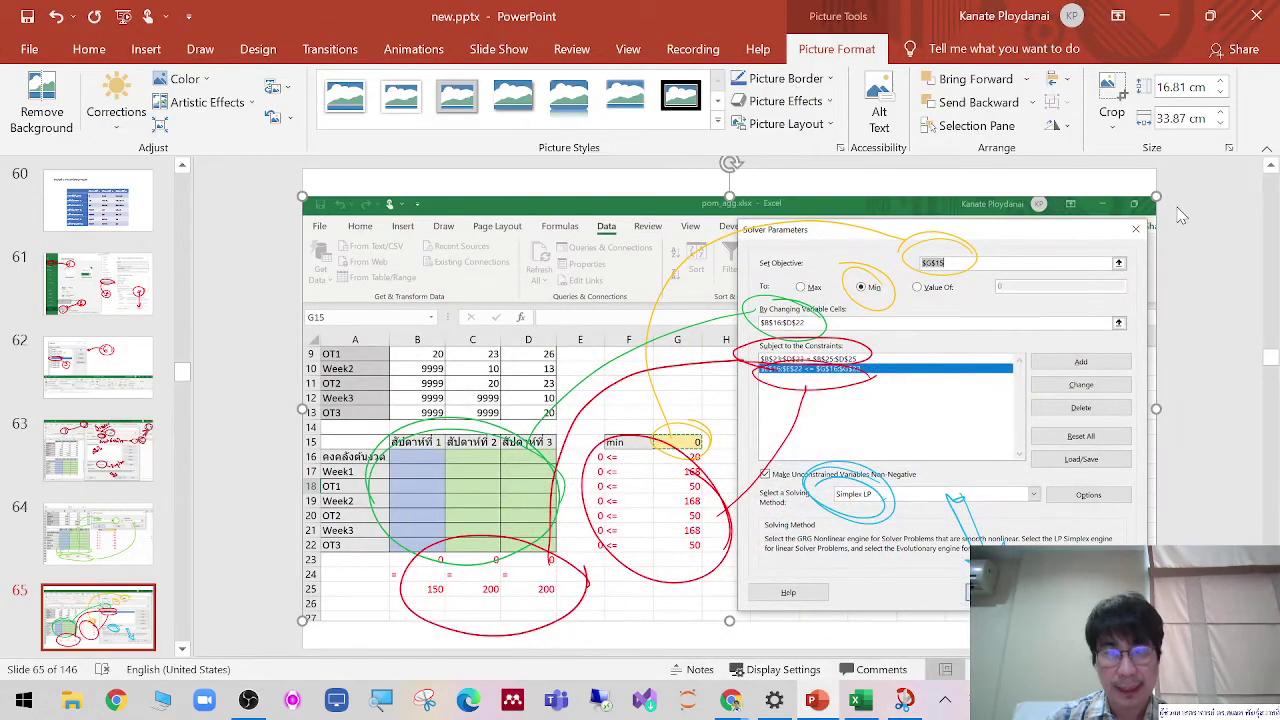
left_click(1217, 258)
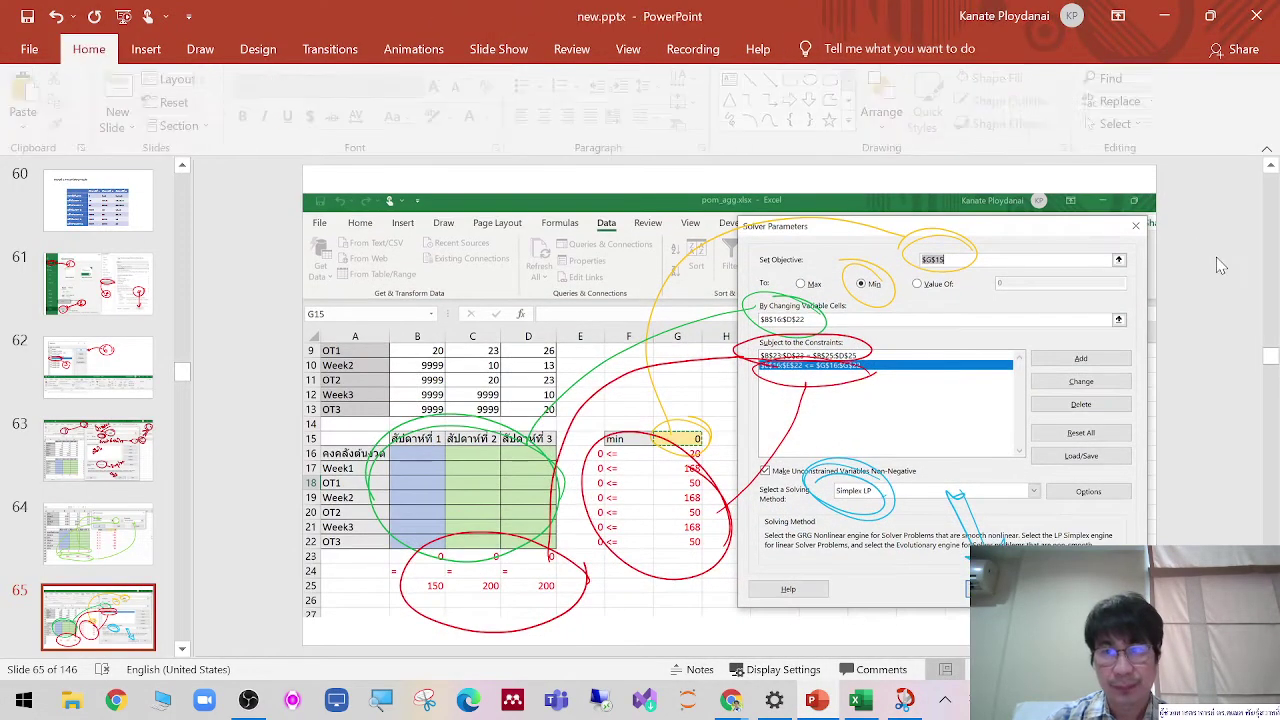
Step: Switch to Excel, solve the model, and keep the Solver solution
left_click(855, 700)
left_click(975, 578)
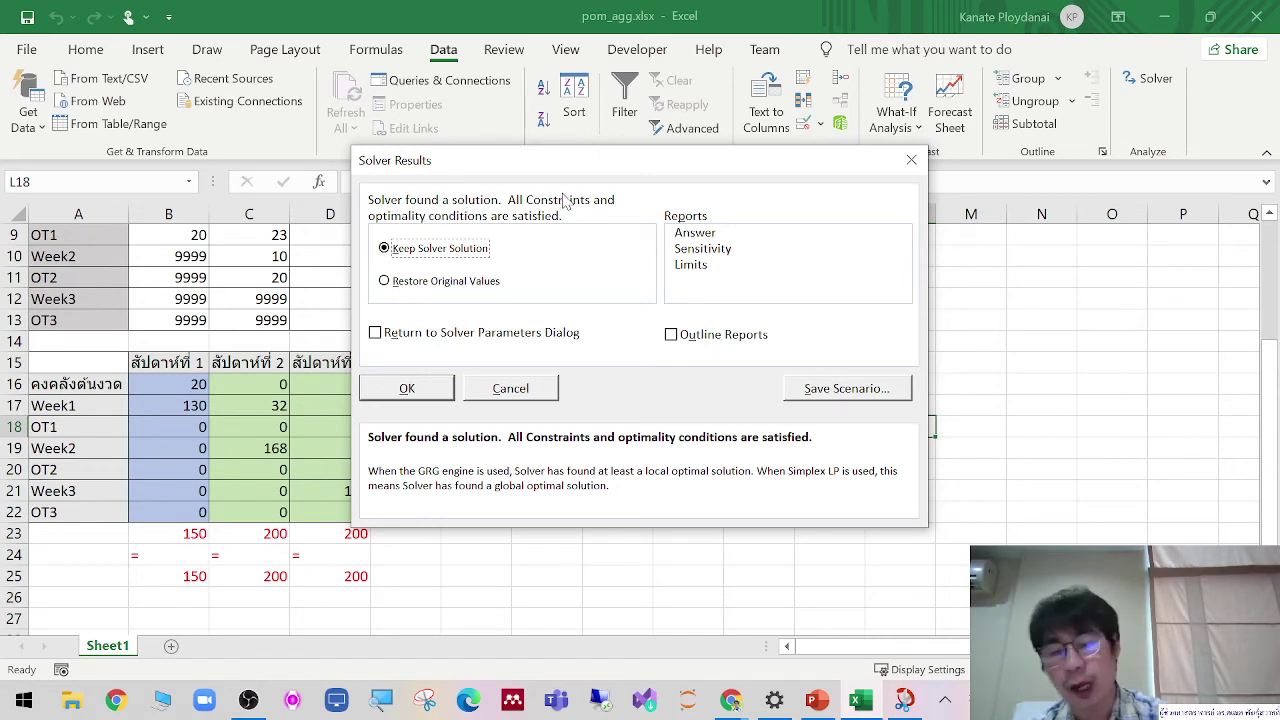
left_click(410, 388)
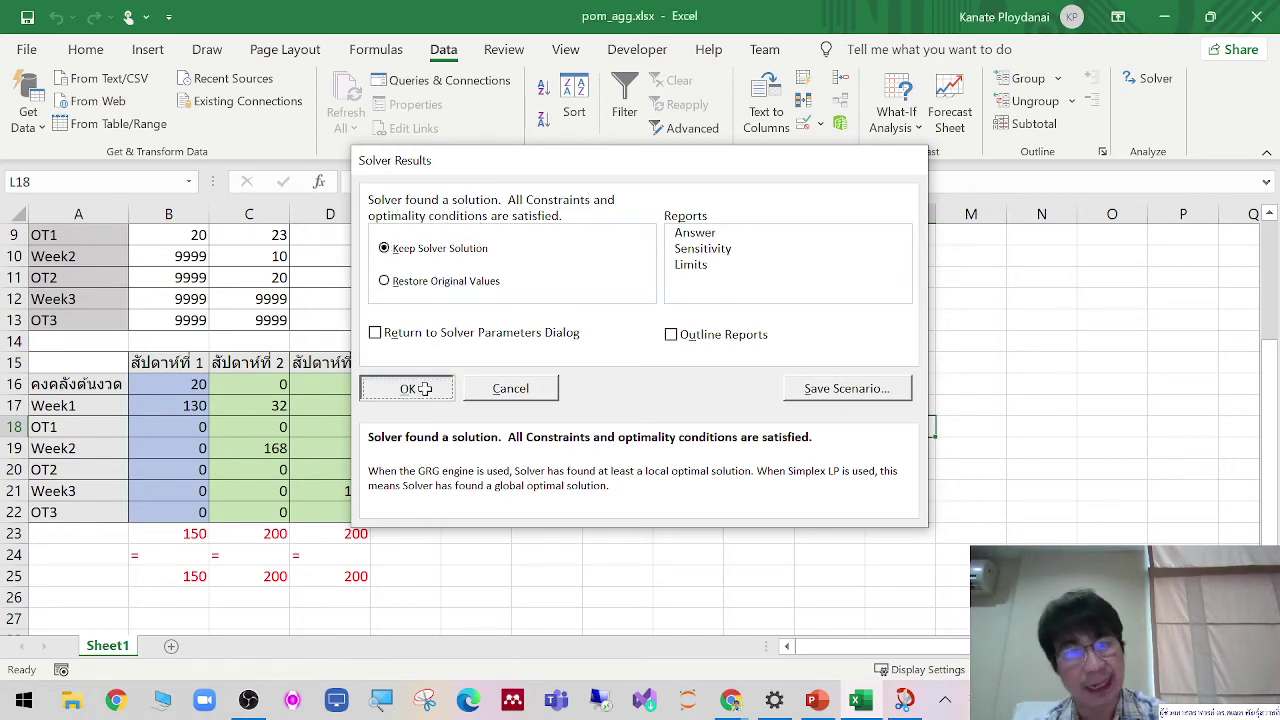
left_click(889, 440)
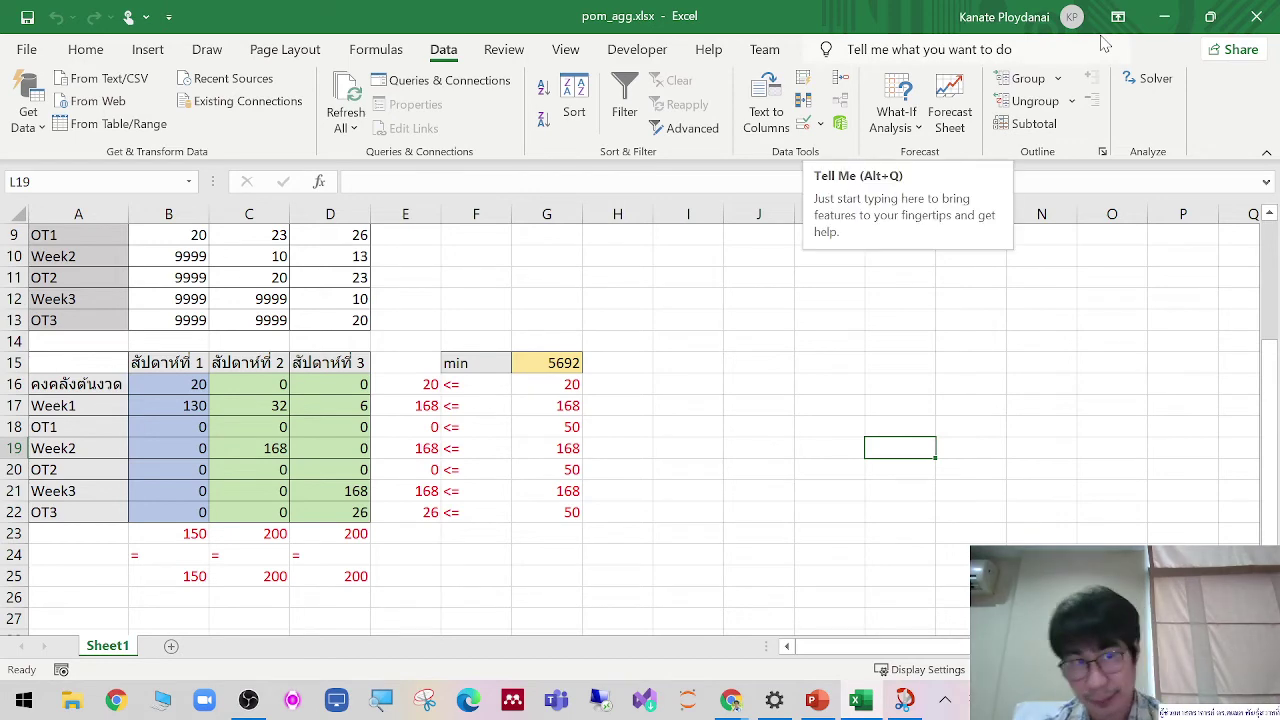
Step: Snip the solved plan in rows 15 to 25 and paste it as a picture onto a new slide after slide 65 in PowerPoint
key("super+shift+s")
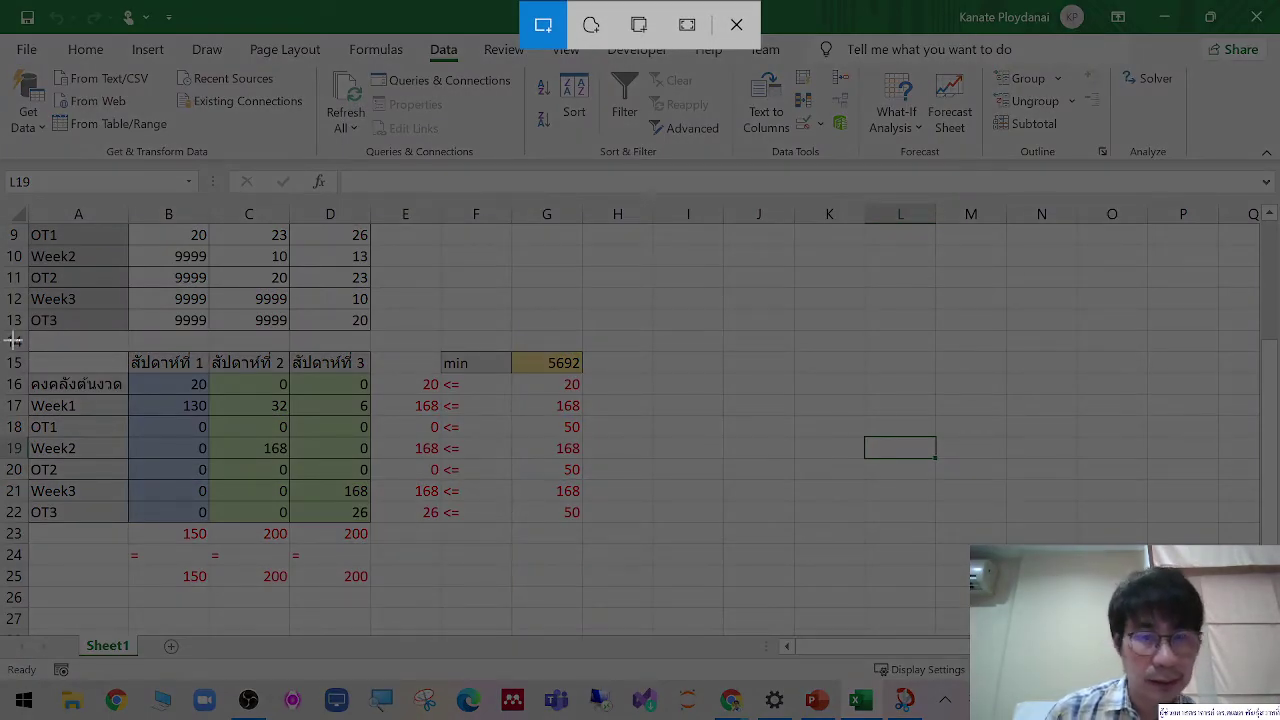
mouse_move(5, 350)
left_mouse_down()
mouse_move(604, 550)
mouse_move(640, 606)
left_mouse_up()
left_click(817, 700)
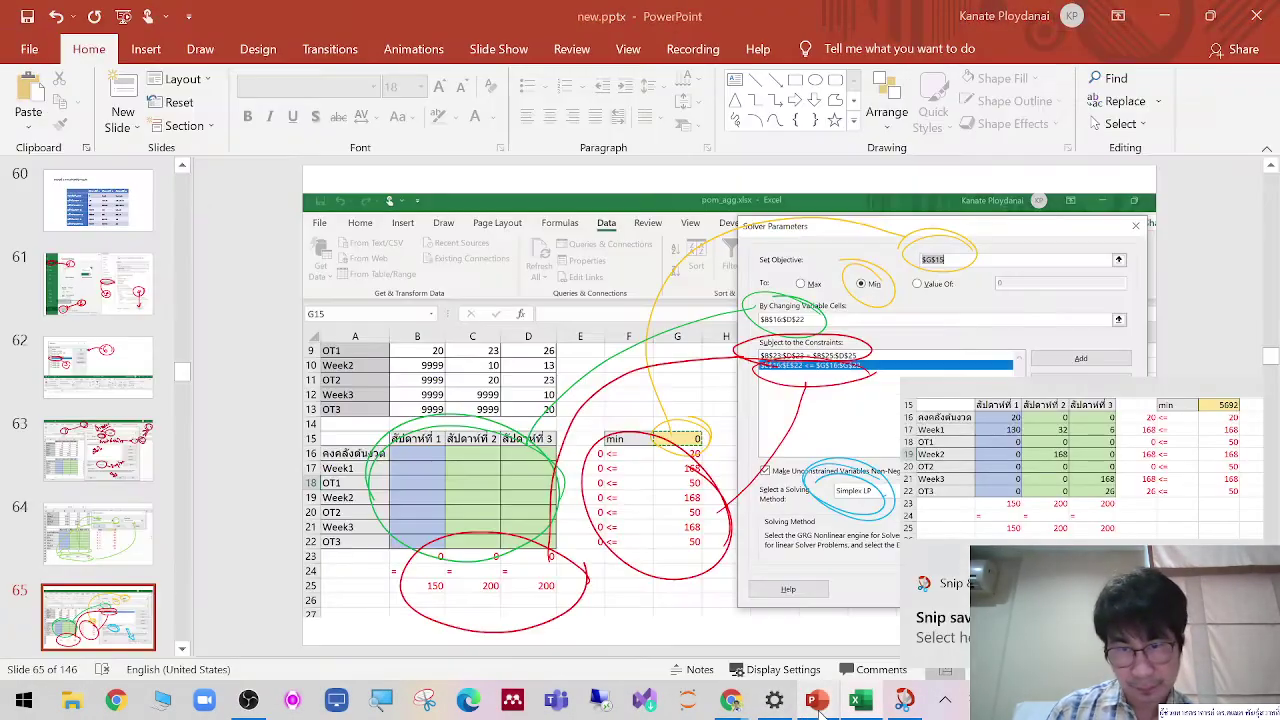
scroll(153, 590, "down", 3)
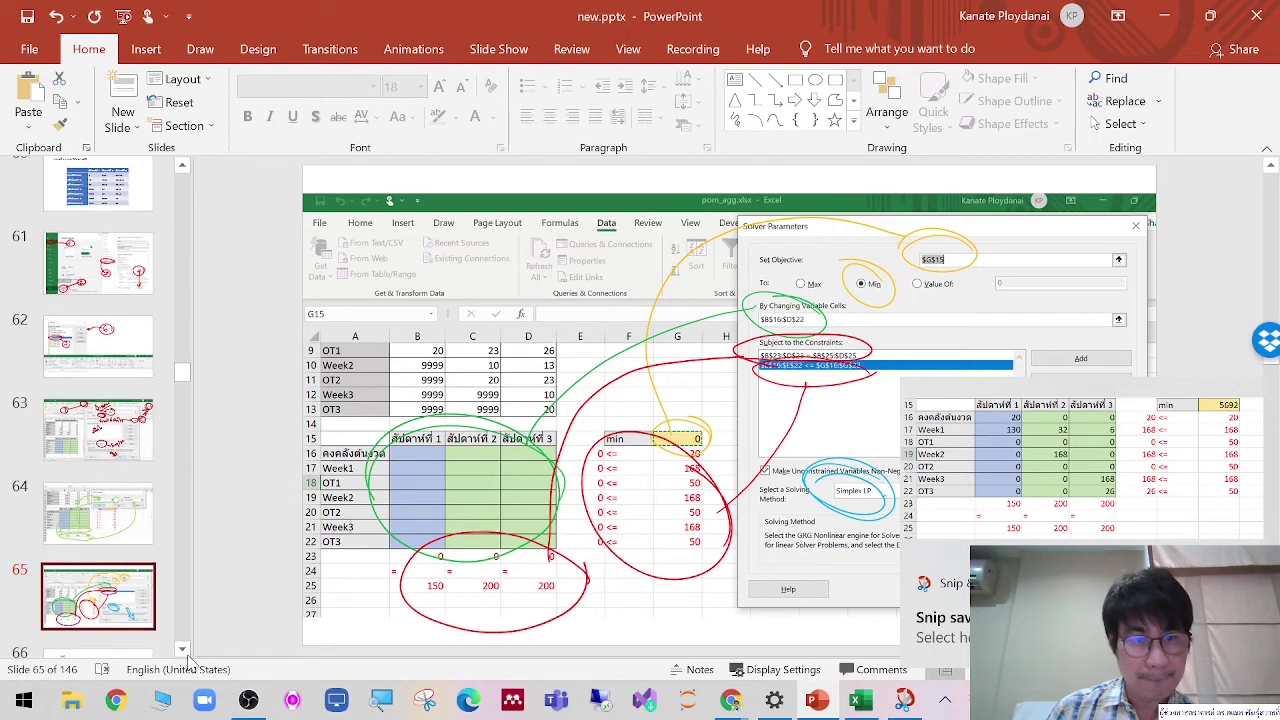
left_click(152, 590)
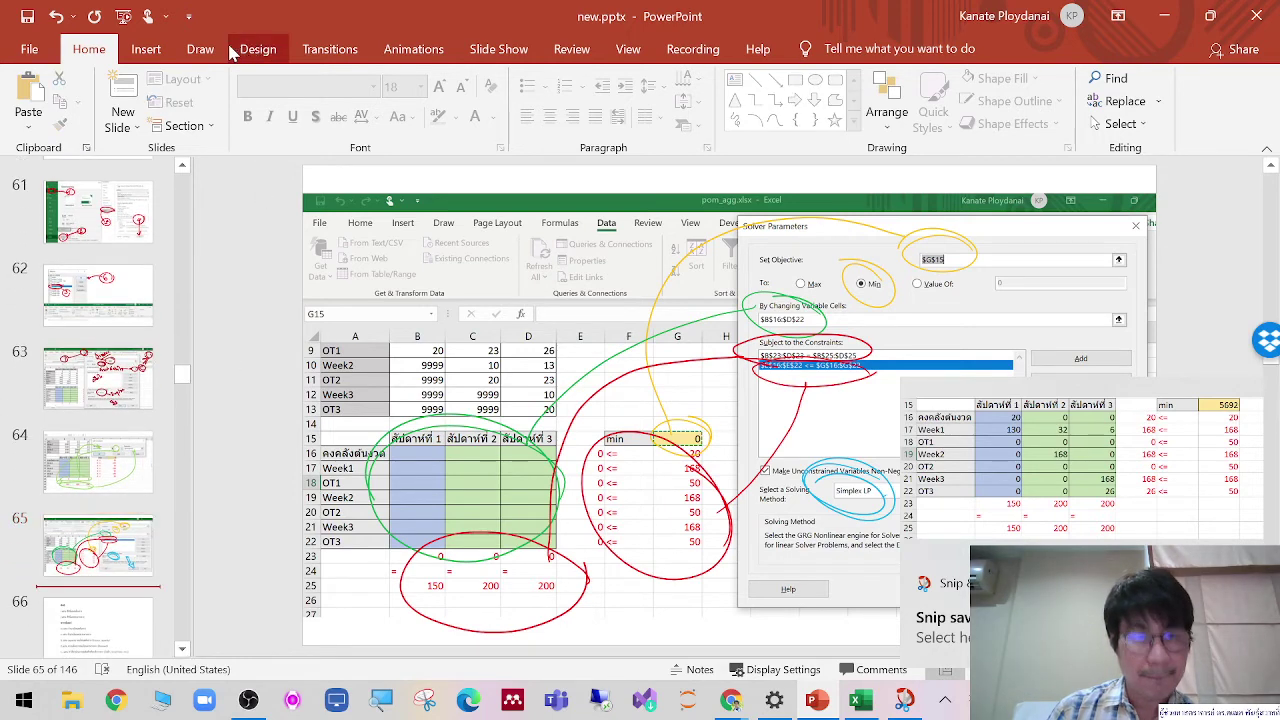
left_click(120, 95)
right_click(757, 360)
left_click(795, 390)
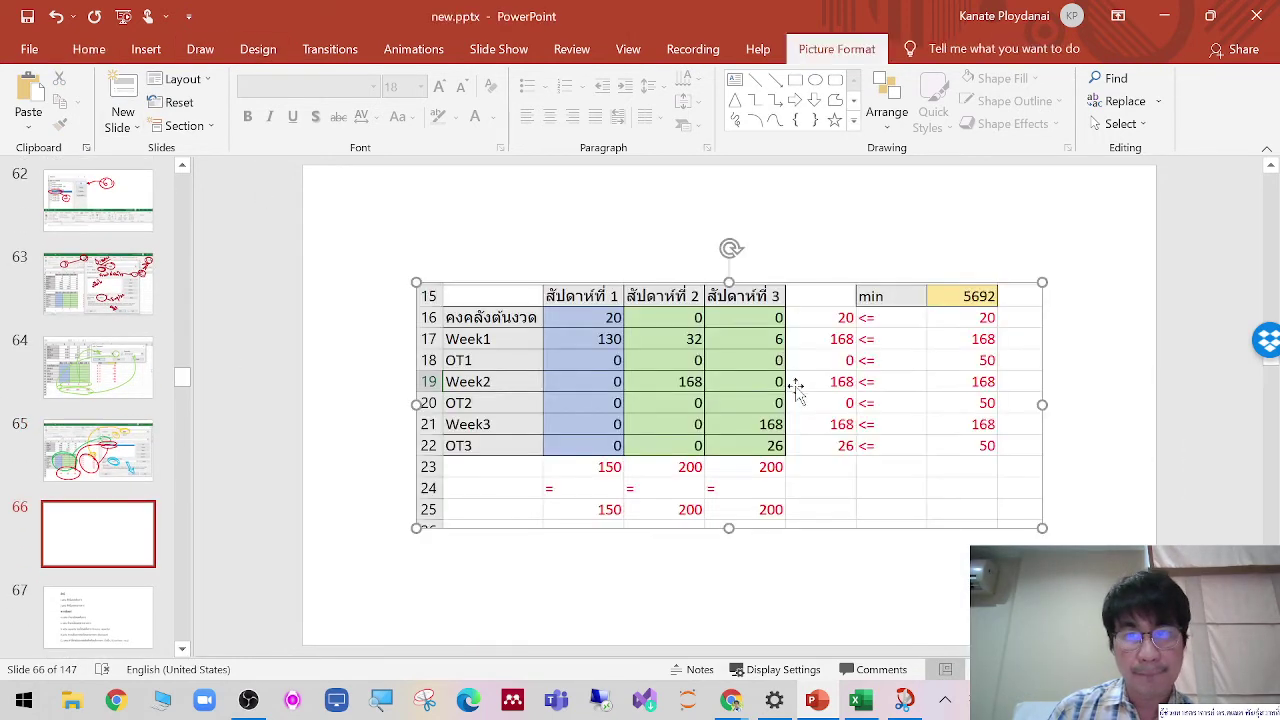
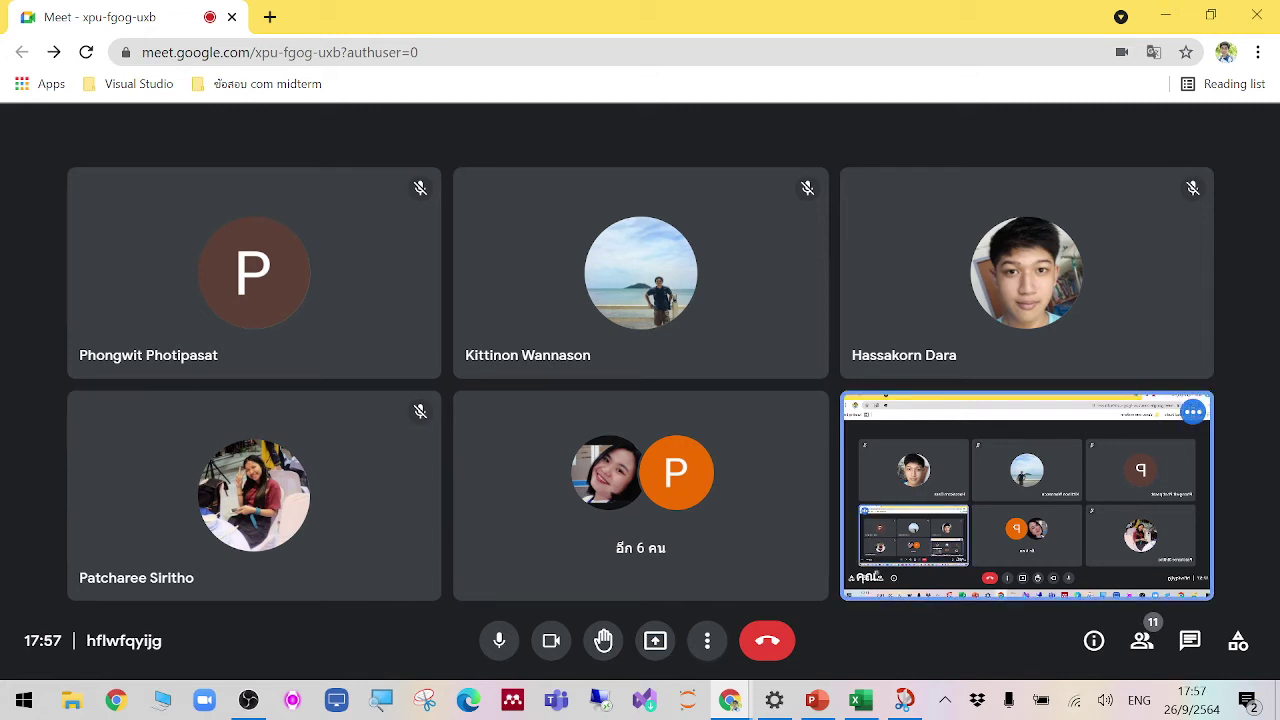
Step: Switch to Excel and review the cost inputs, cost table and solved production plan on Sheet1
left_click(866, 704)
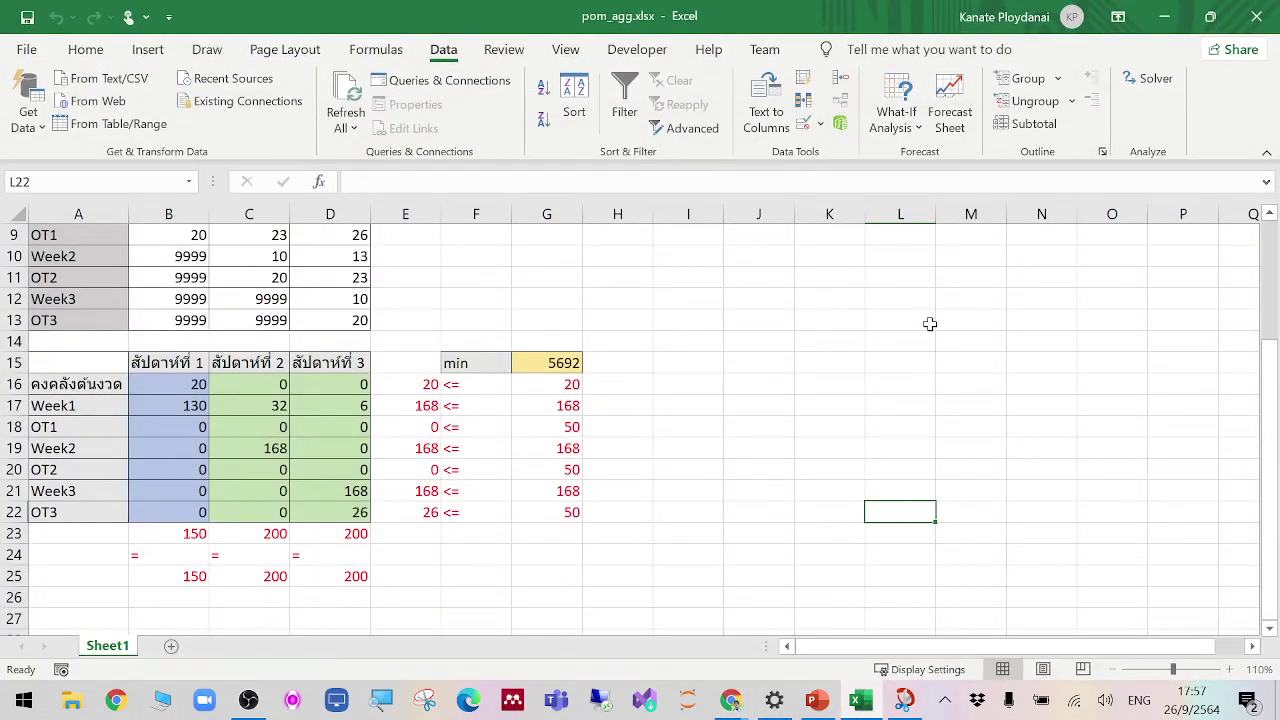
left_click(929, 322)
scroll(929, 322, "up", 3)
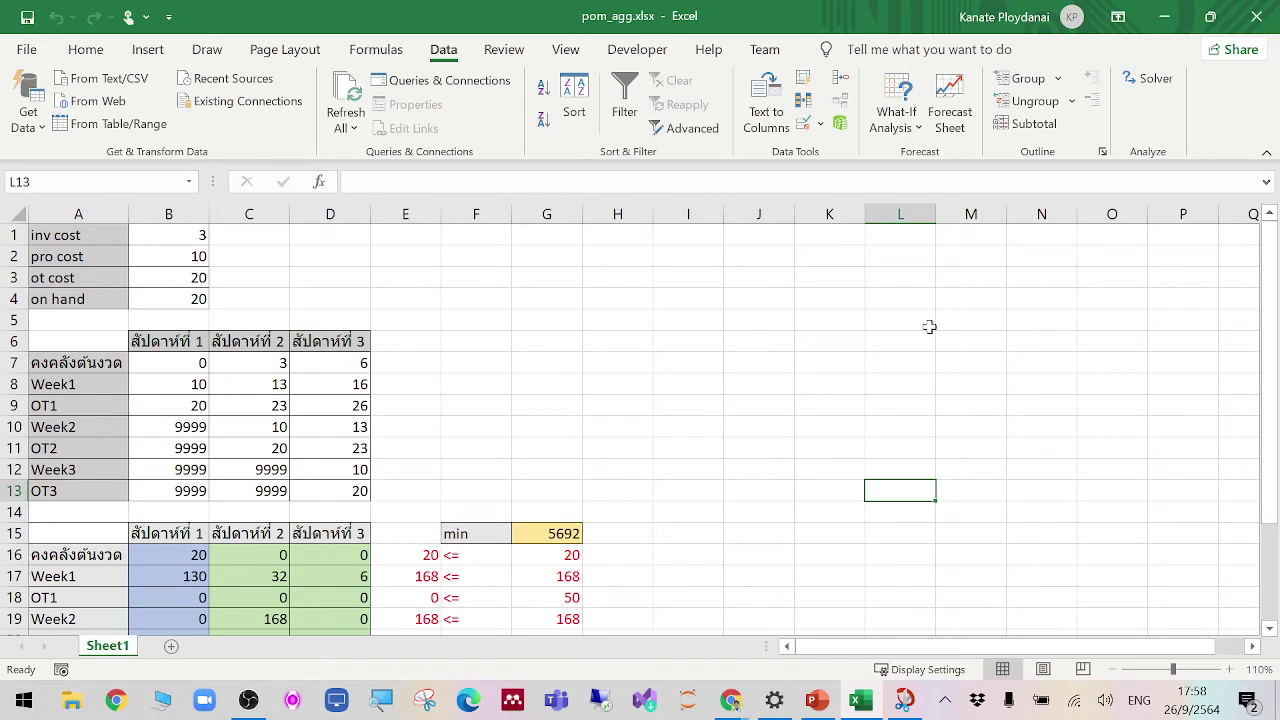
scroll(929, 323, "down", 2)
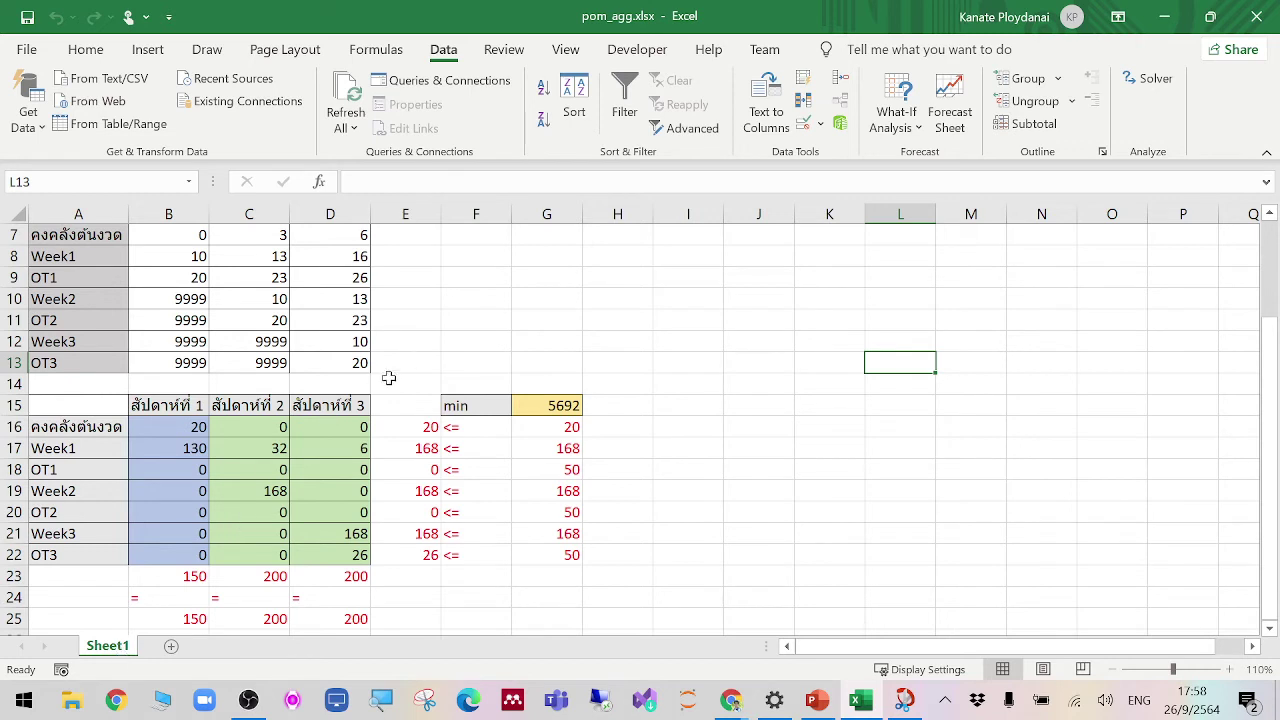
right_click(97, 648)
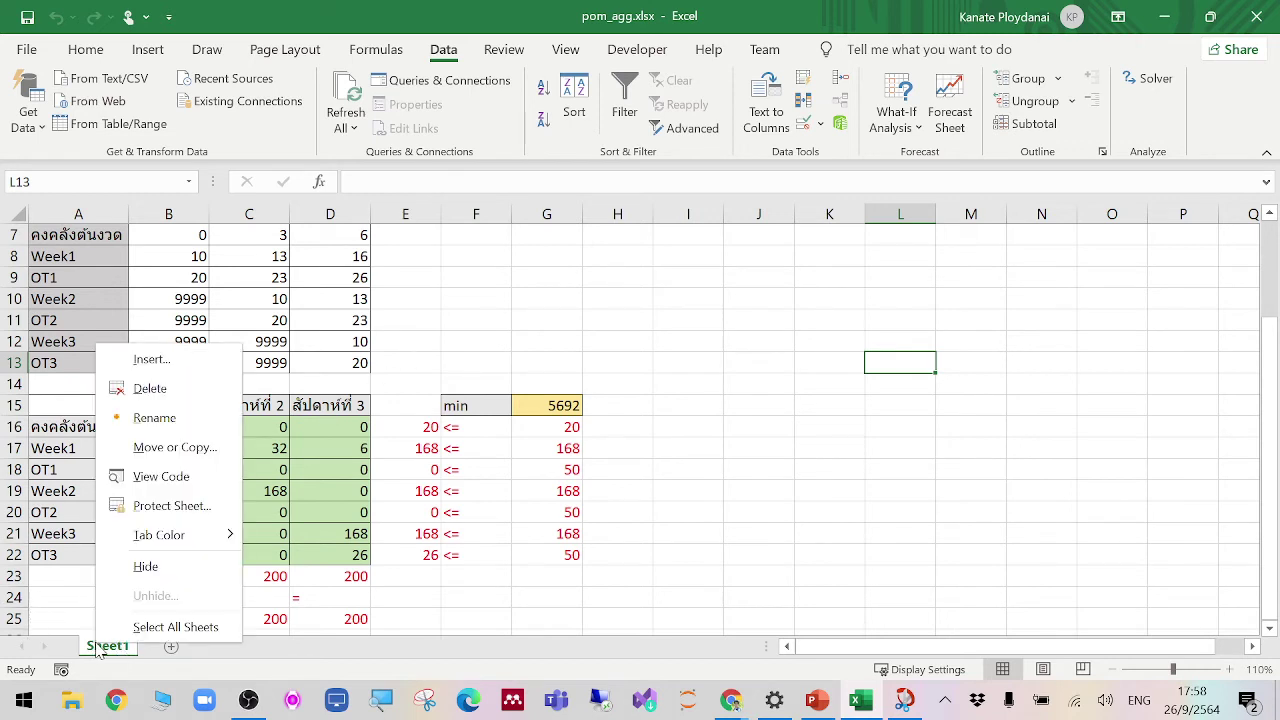
left_click(208, 455)
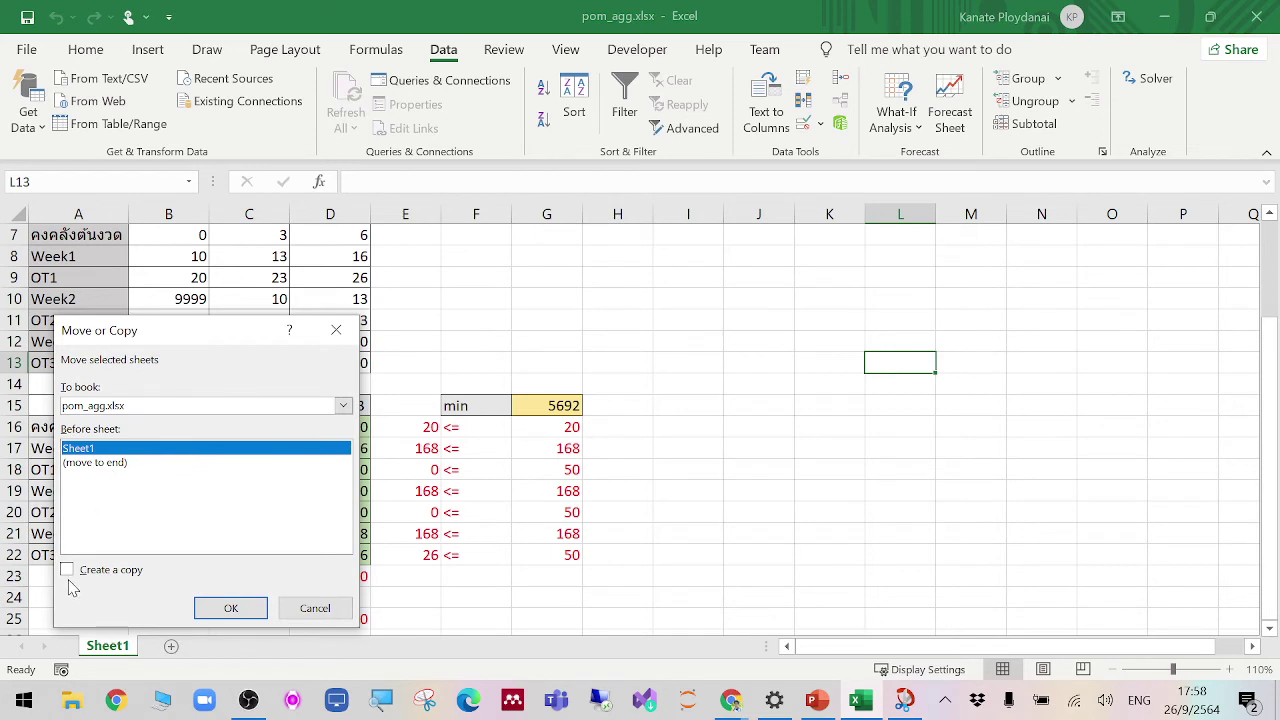
left_click(68, 572)
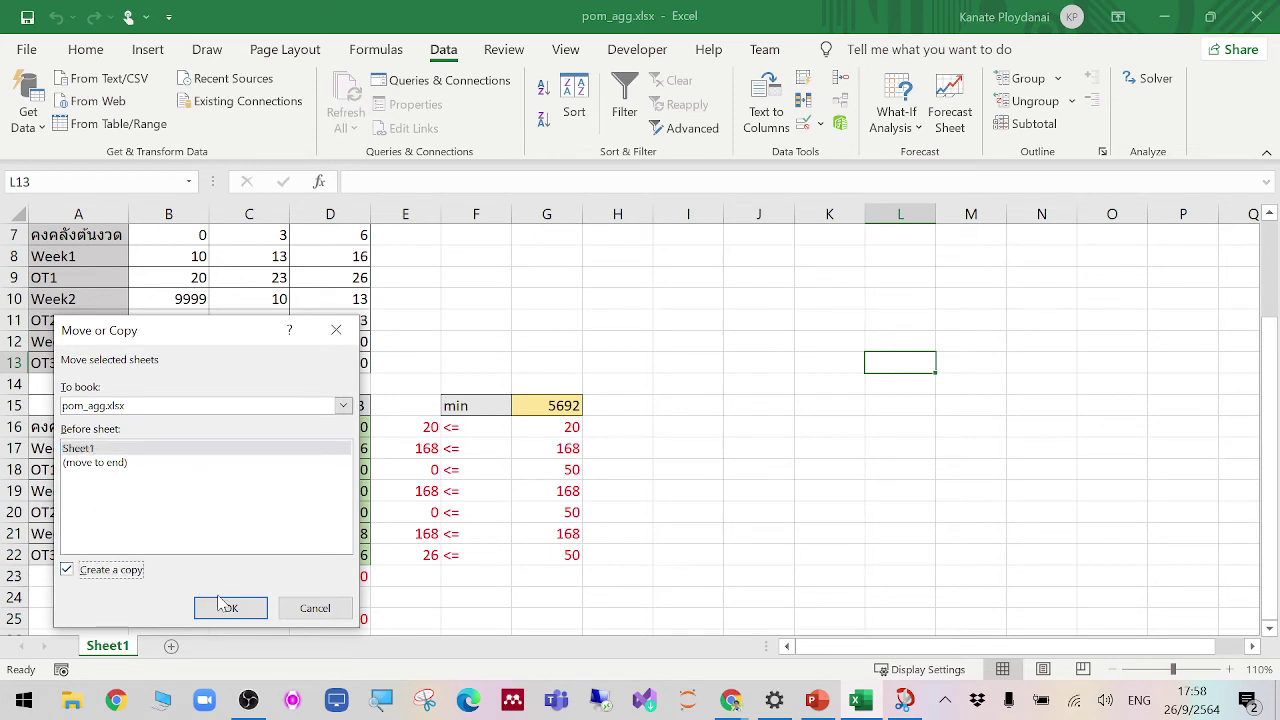
left_click(314, 610)
Step: Create a copy of Sheet1 in pom_agg.xlsx, placed before Sheet1
right_click(125, 649)
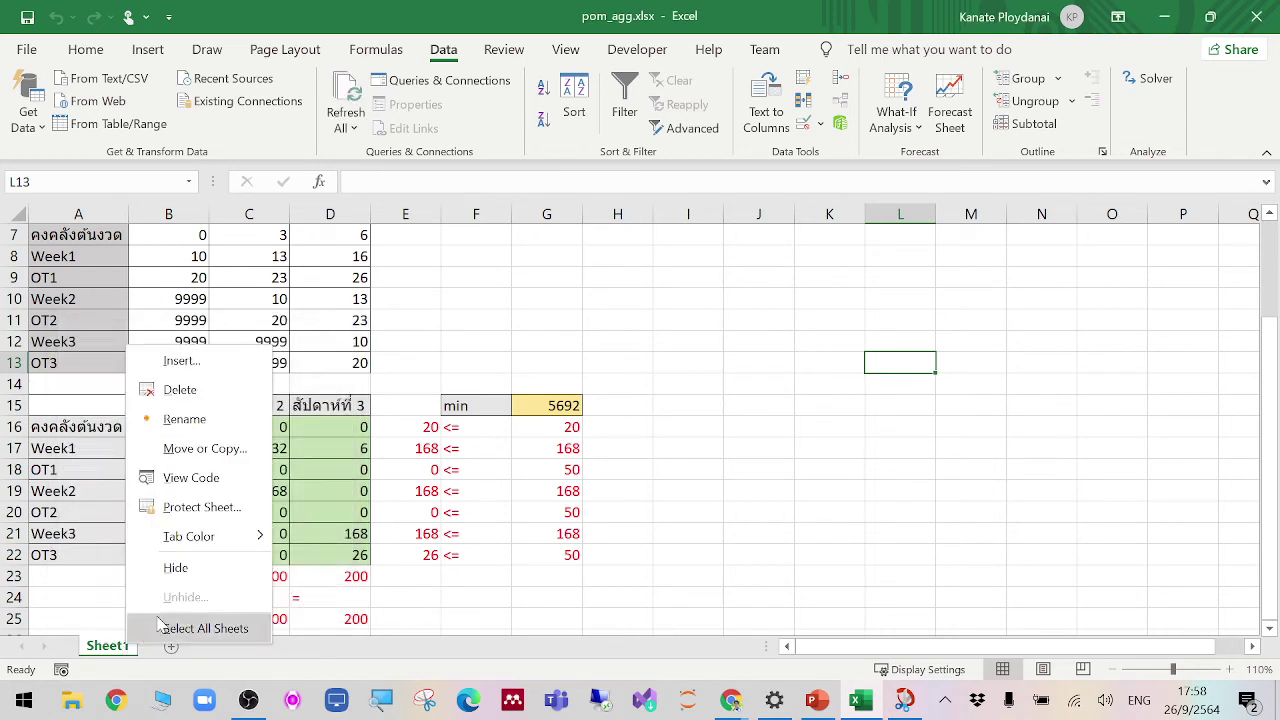
left_click(224, 449)
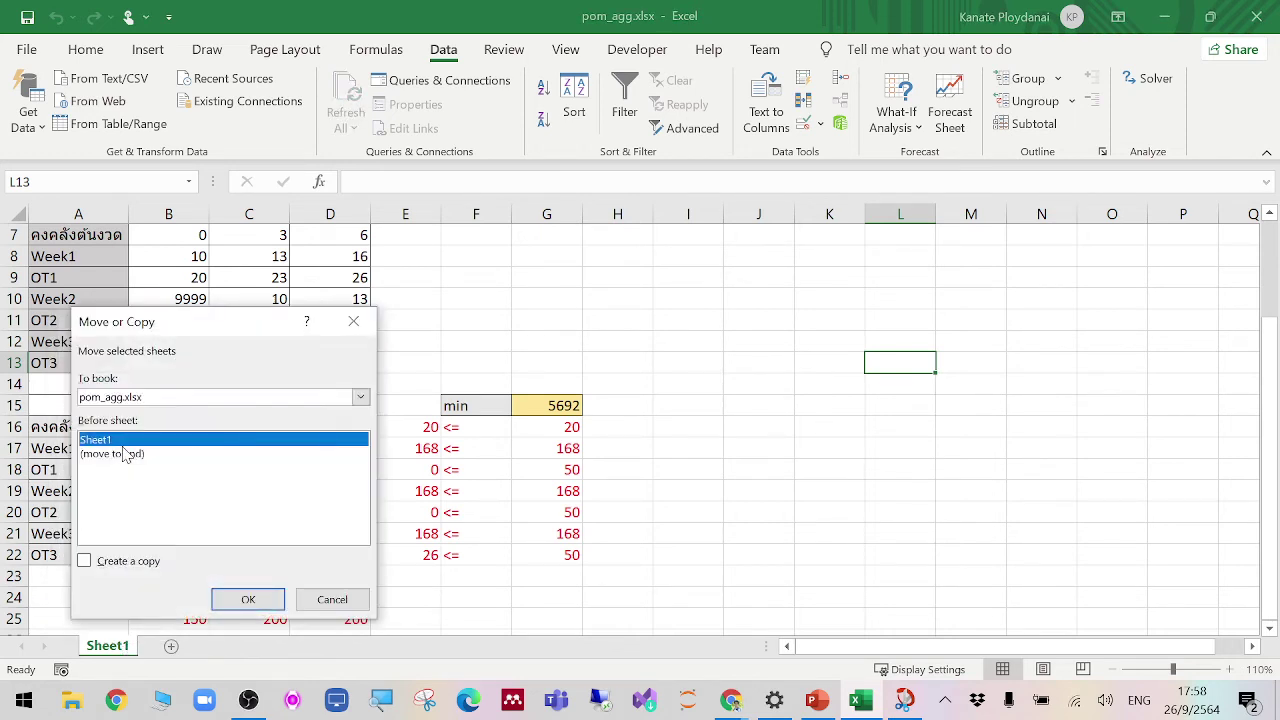
left_click(92, 565)
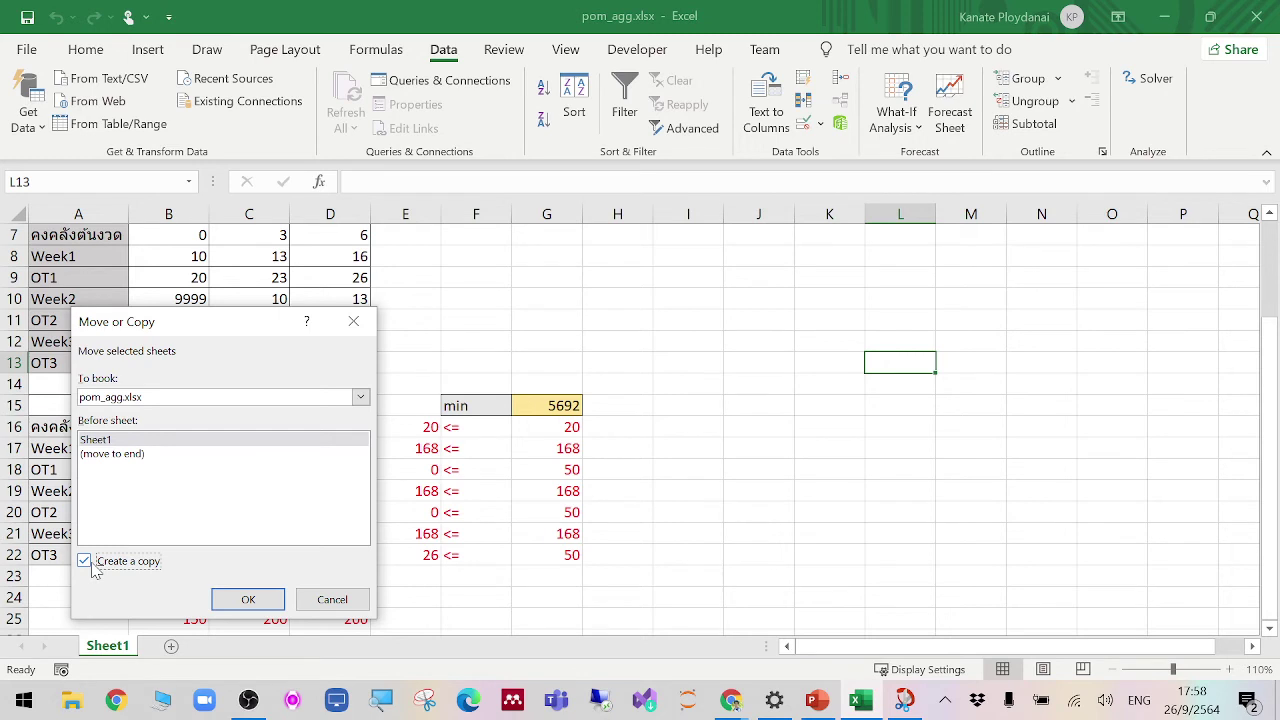
left_click(228, 600)
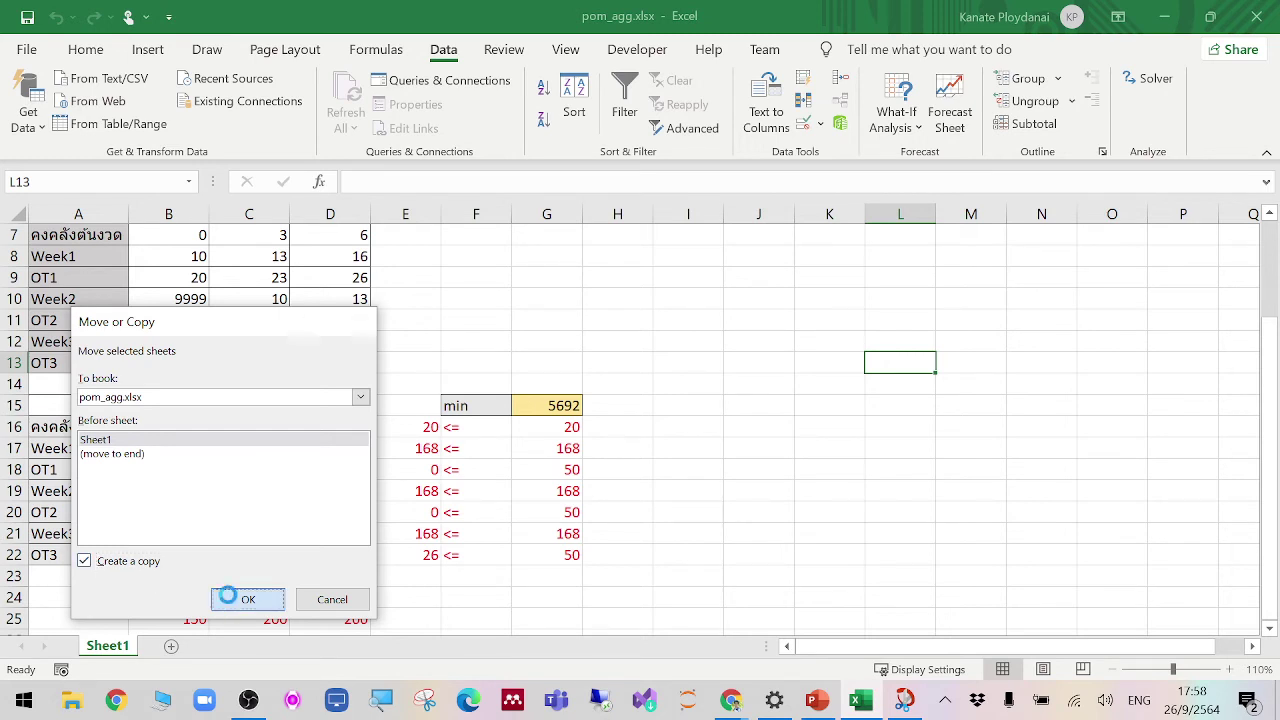
Step: Compare the copied sheet Sheet1 (2) with the original Sheet1
left_click(186, 648)
left_click(140, 648)
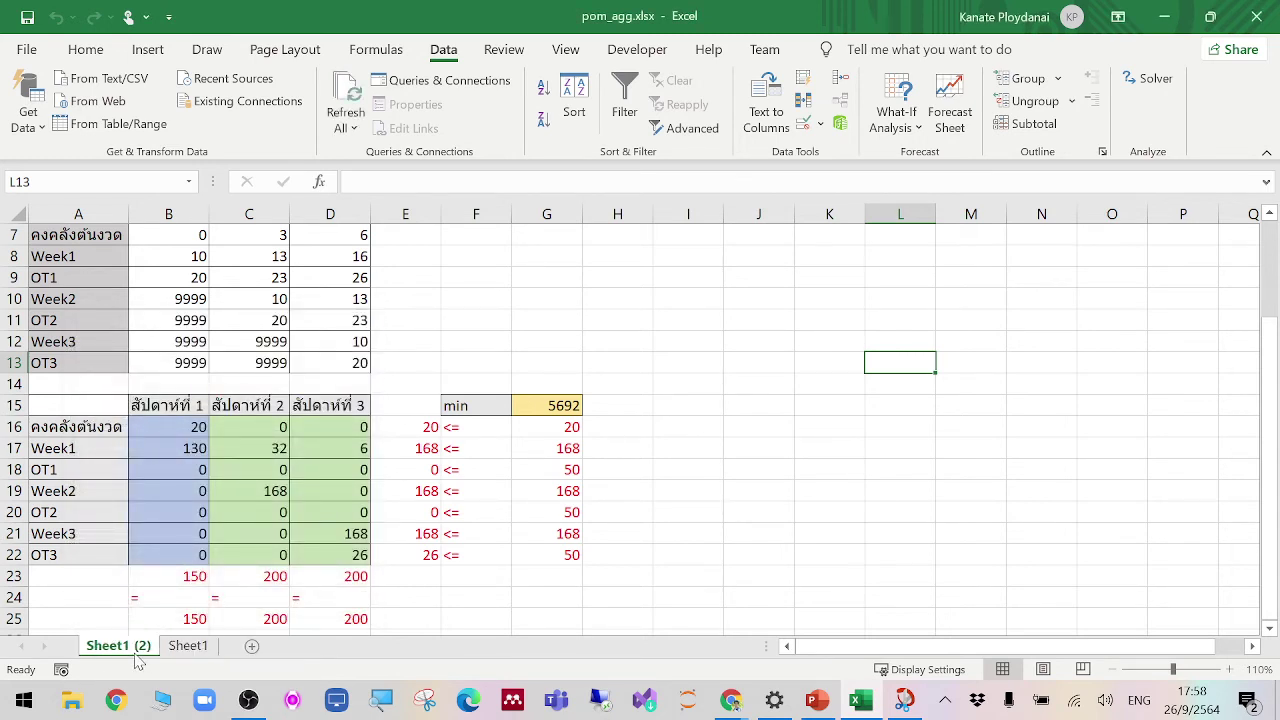
left_click(178, 650)
left_click(141, 650)
left_click(180, 648)
left_click(114, 648)
Step: Rename the copied sheet Sheet1 (2) as Sheet2
right_click(111, 653)
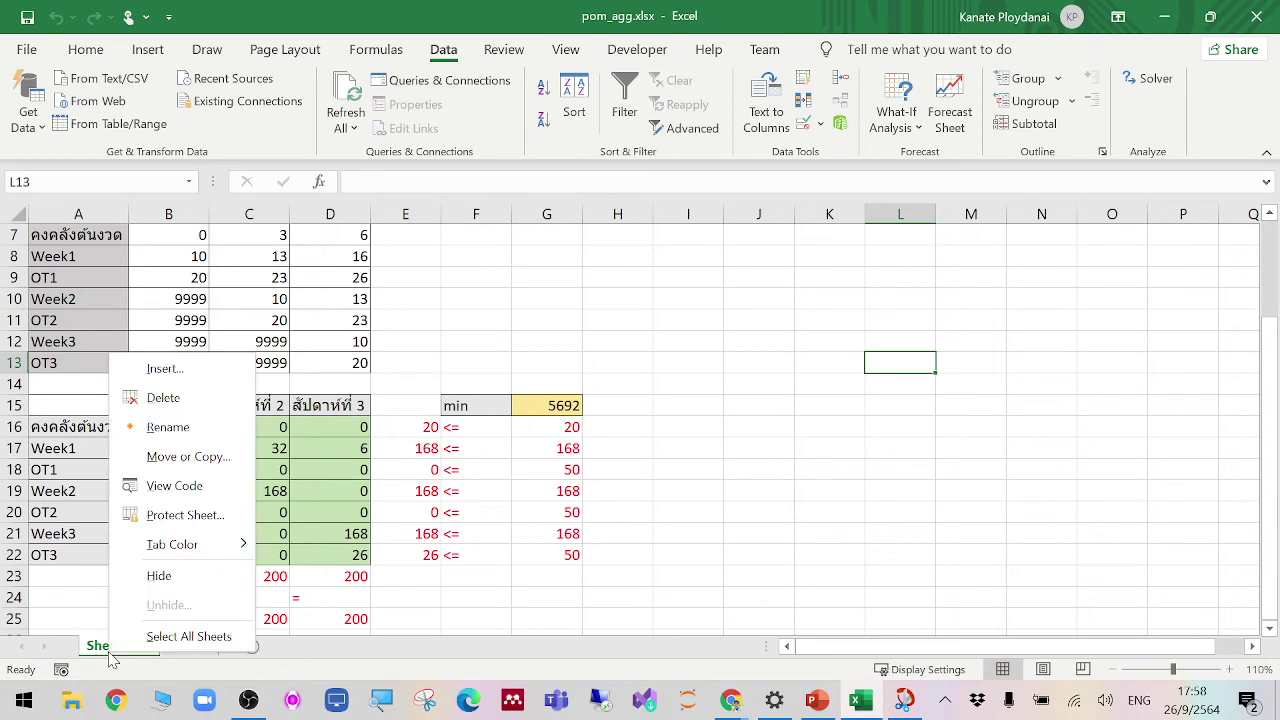
left_click(224, 441)
left_click(151, 645)
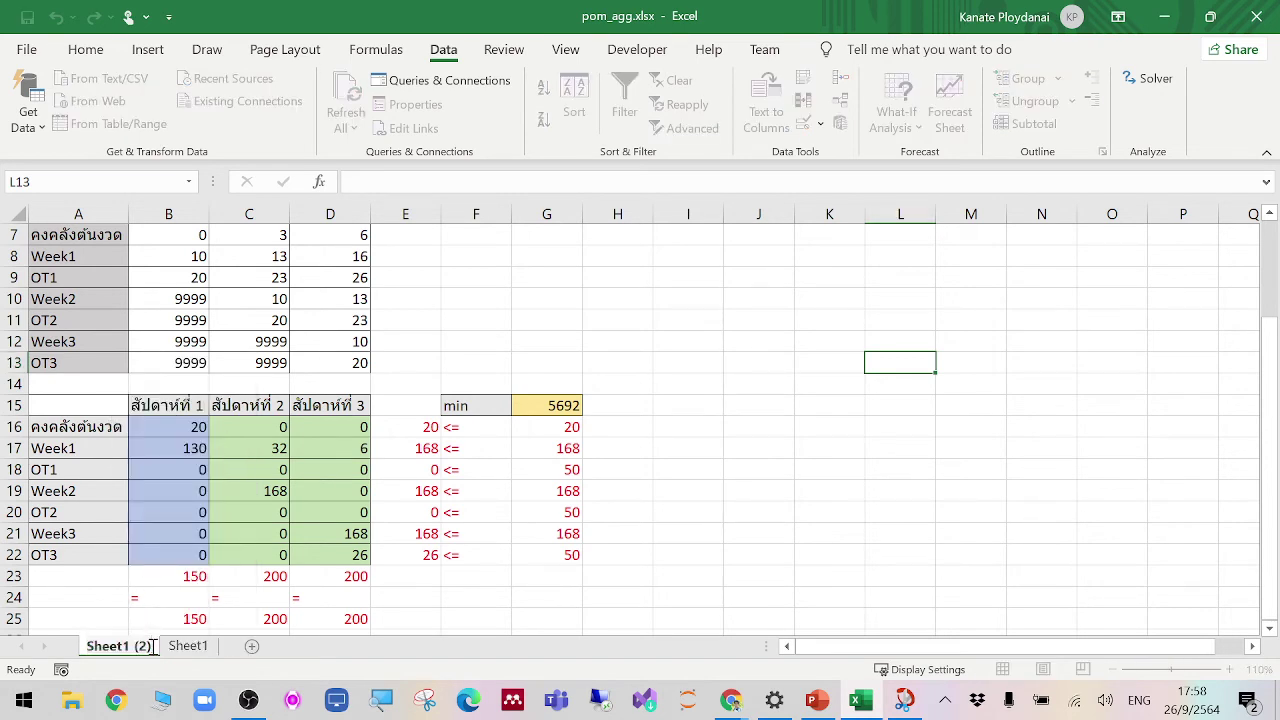
key("BackSpace")
key("BackSpace")
key("BackSpace")
key("BackSpace")
key("BackSpace")
type("2")
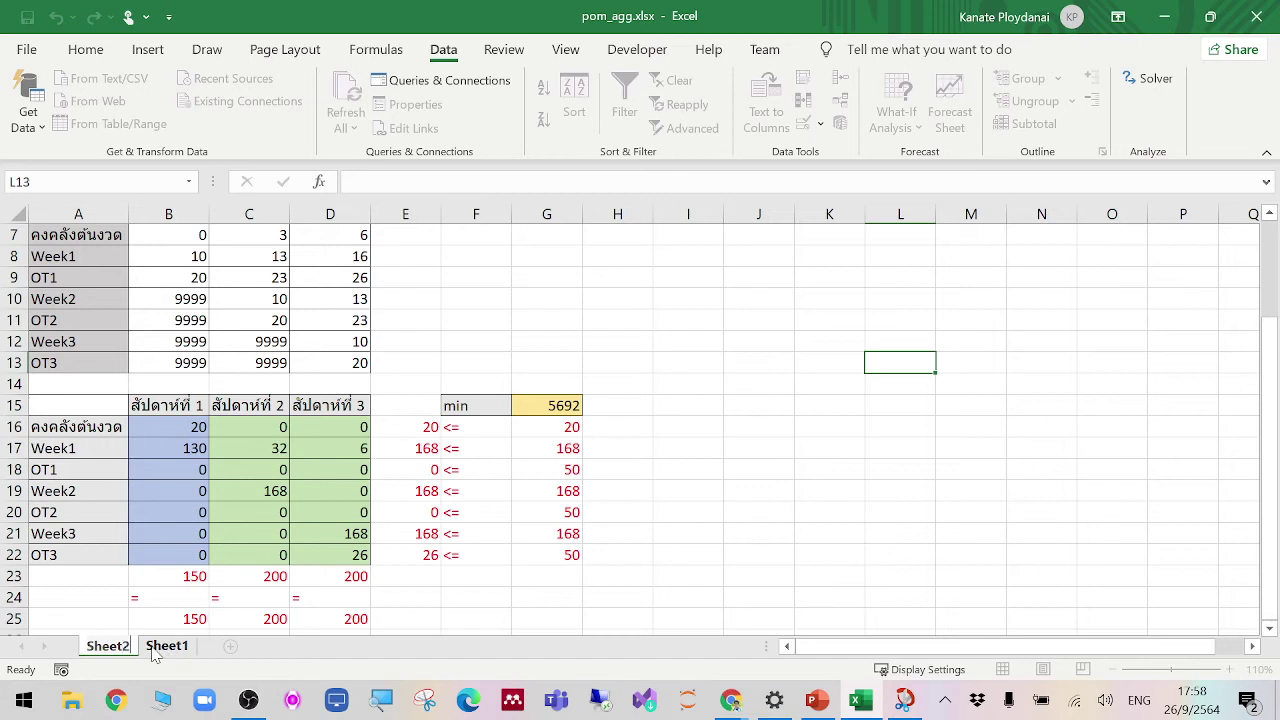
left_click(734, 508)
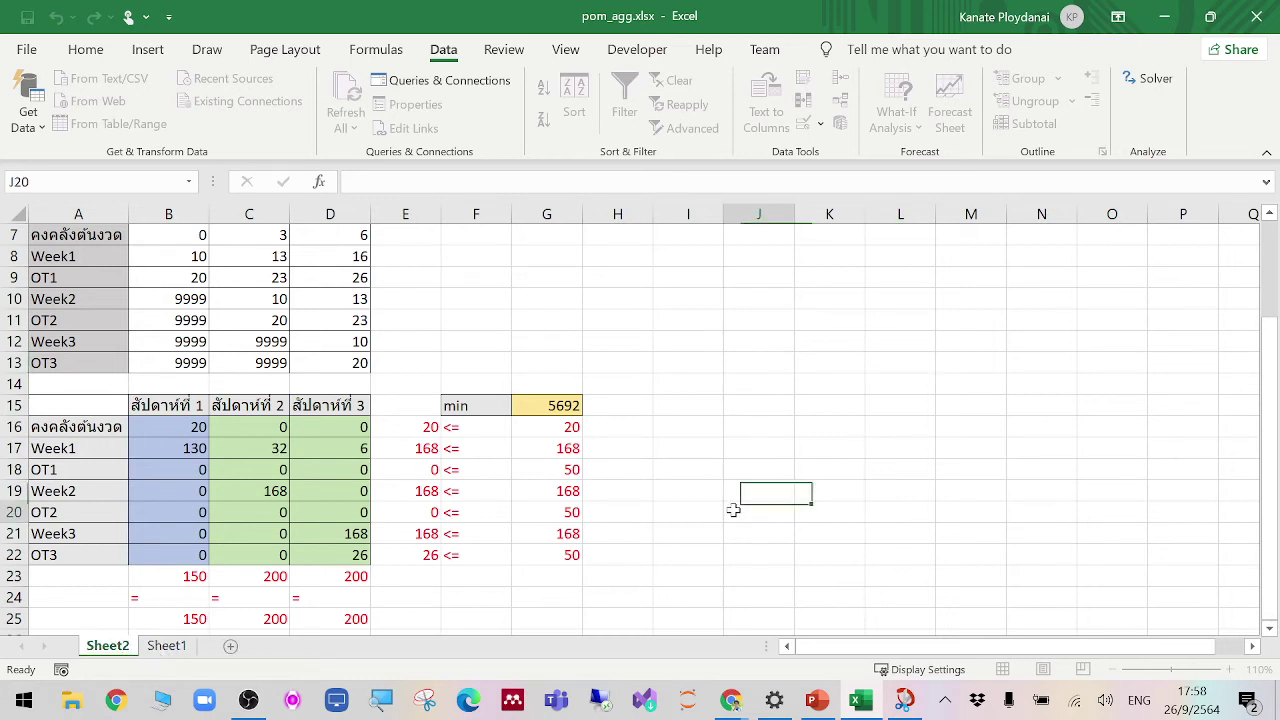
Step: Compare Sheet2 with Sheet1 and review the cost inputs and weekly cost table on Sheet2
left_click(120, 646)
left_click(163, 646)
left_click(122, 646)
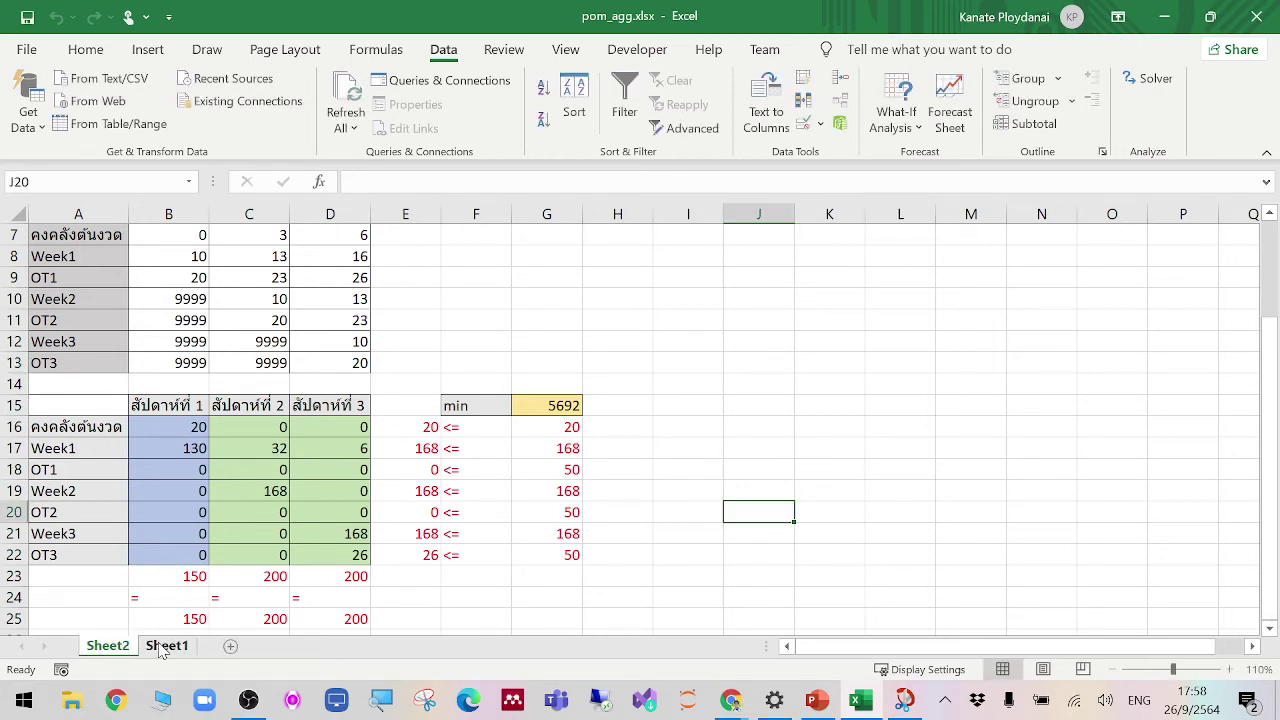
left_click(162, 646)
left_click(120, 646)
left_click(618, 338)
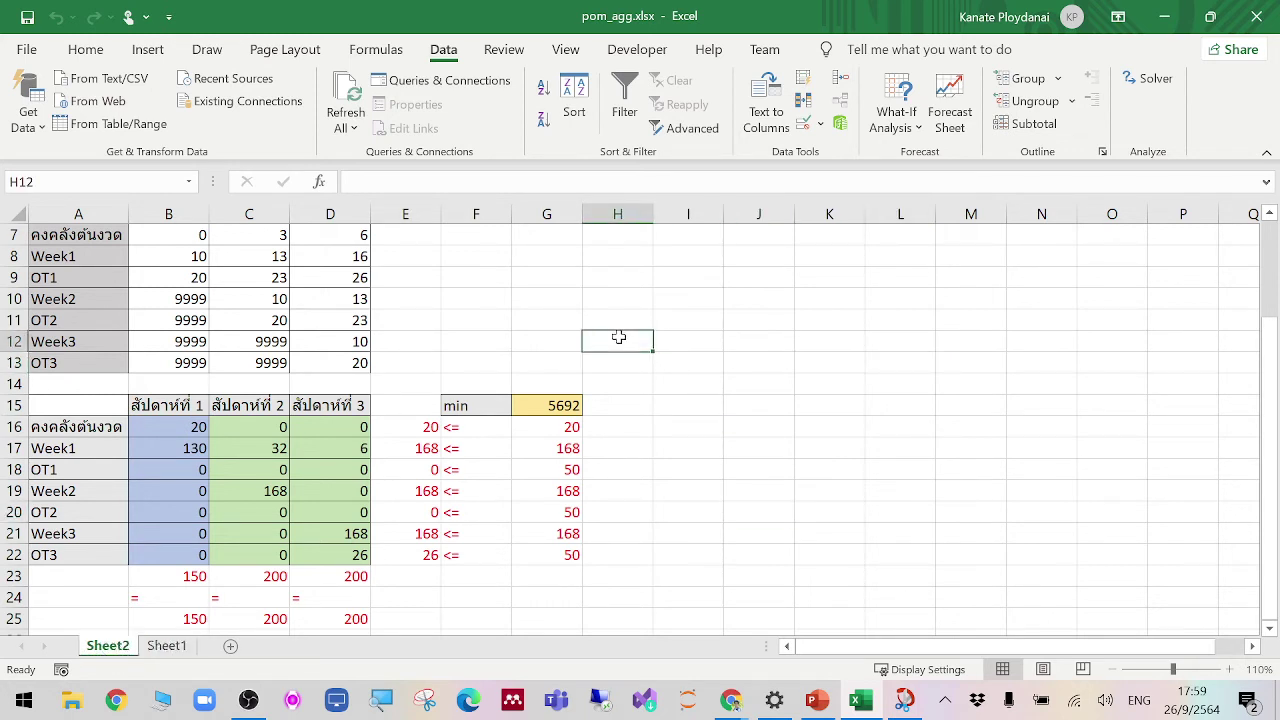
scroll(864, 360, "up", 2)
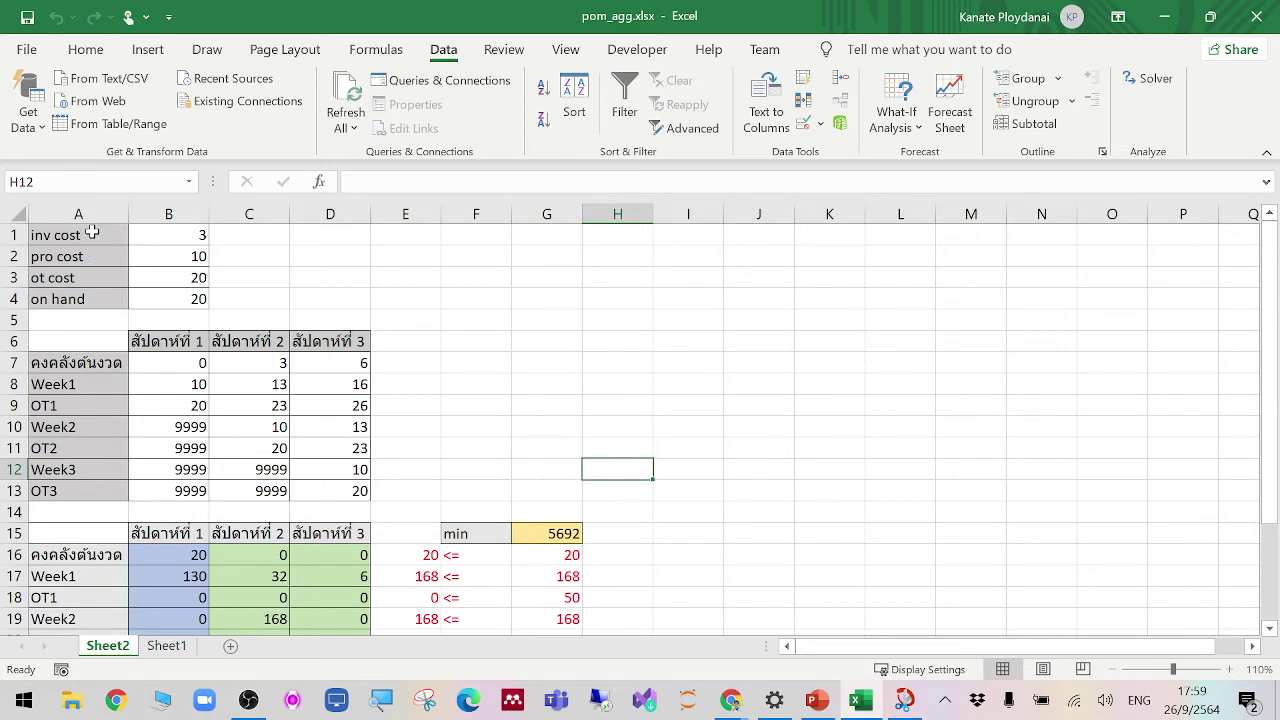
left_click_drag(92, 233, 202, 309)
left_click(568, 322)
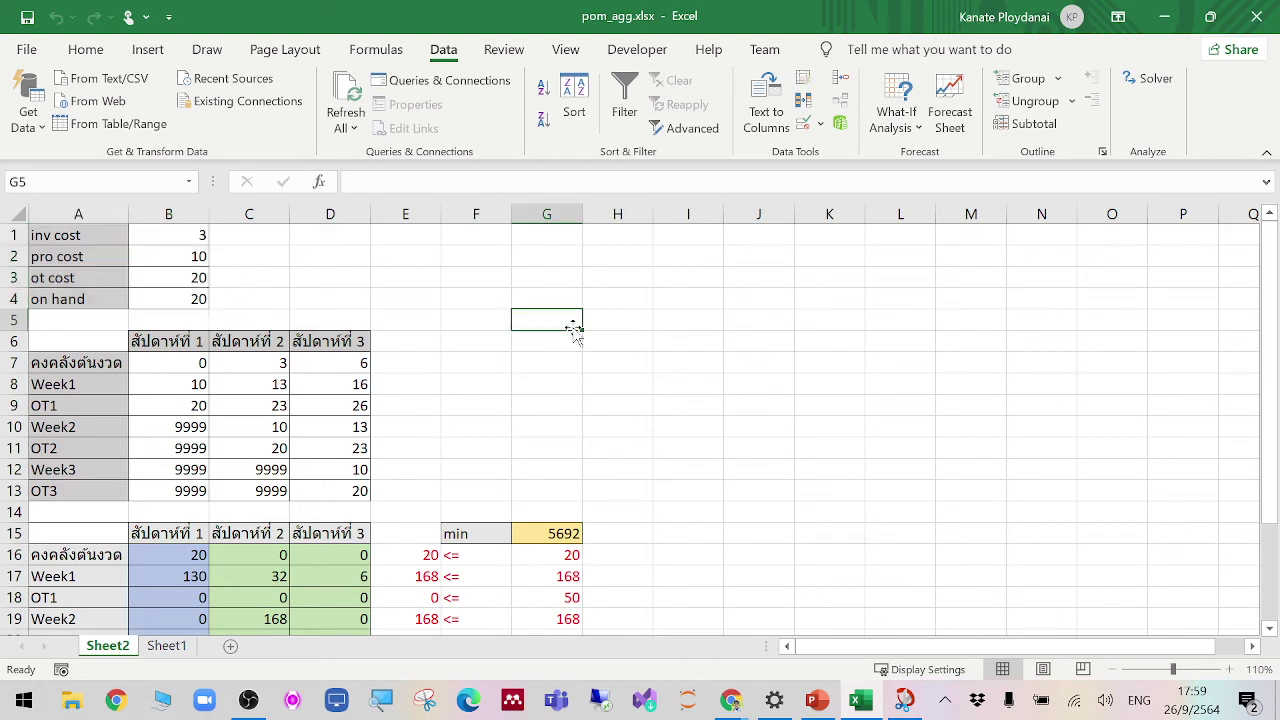
left_click_drag(206, 341, 301, 486)
right_click(301, 486)
key("Escape")
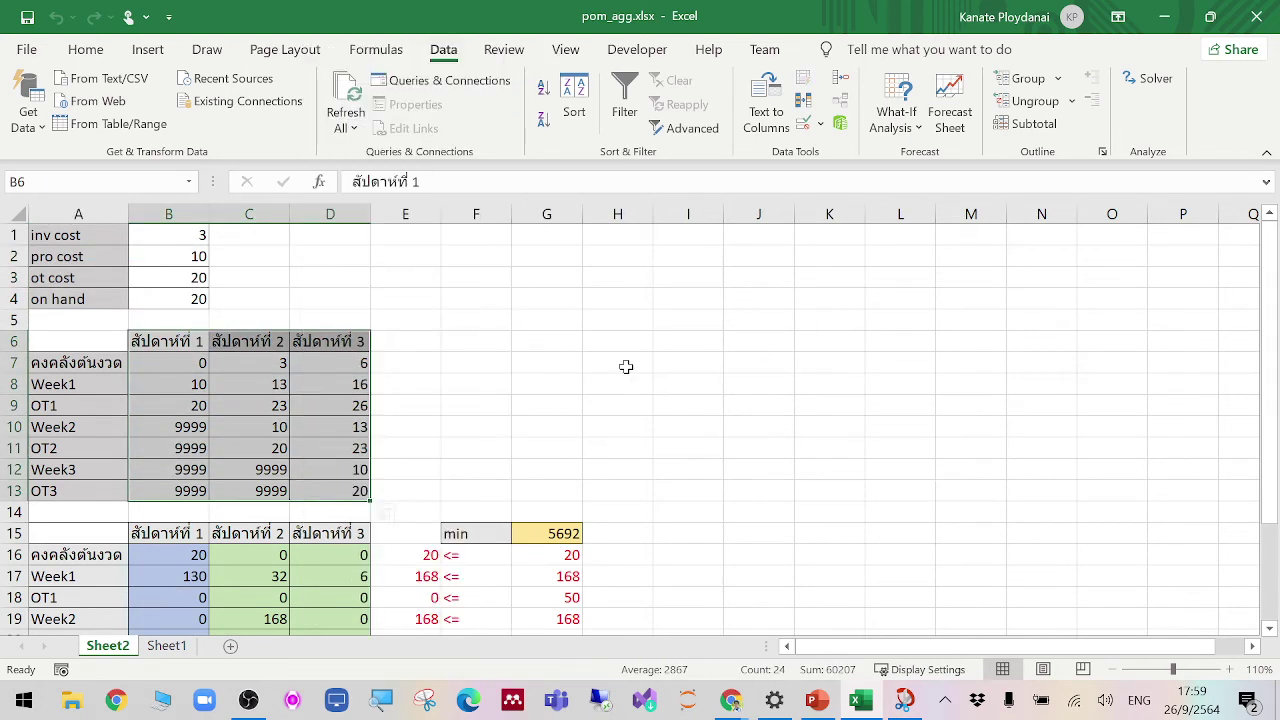
Step: Copy the cost input block A1:B4 on Sheet2 and paste it at D1
left_click_drag(86, 235, 150, 296)
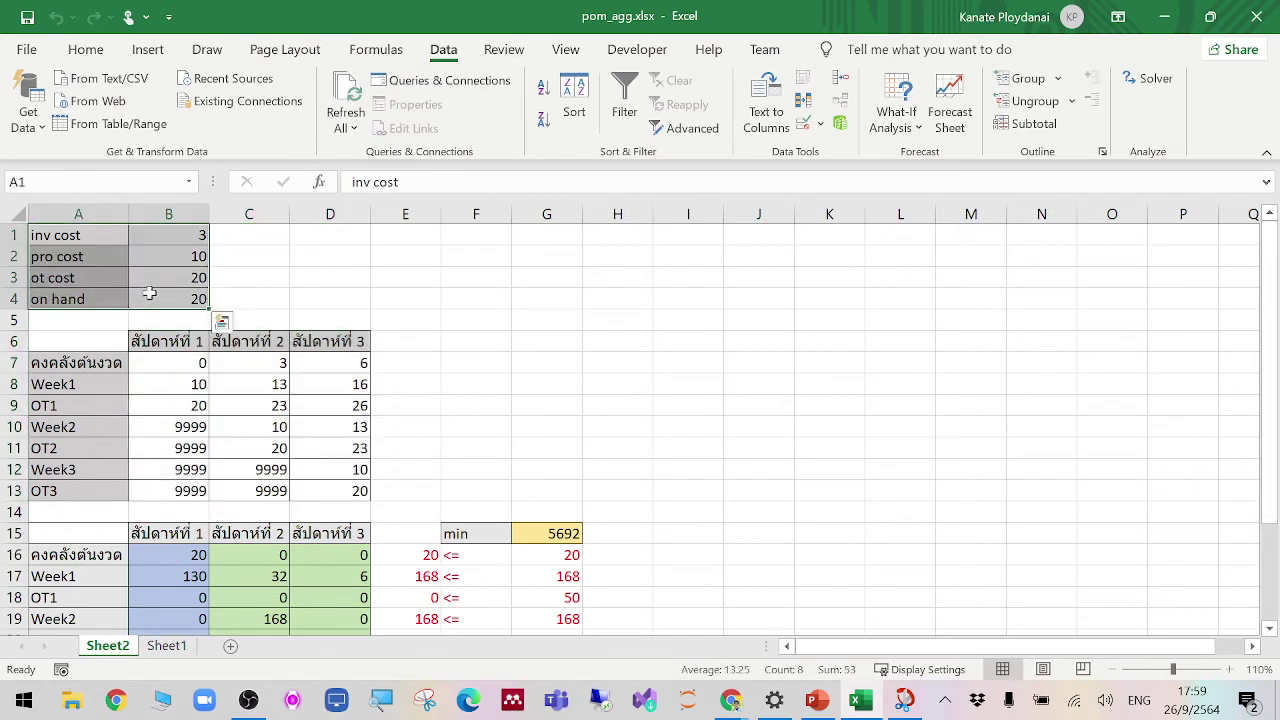
right_click(180, 272)
left_click(275, 146)
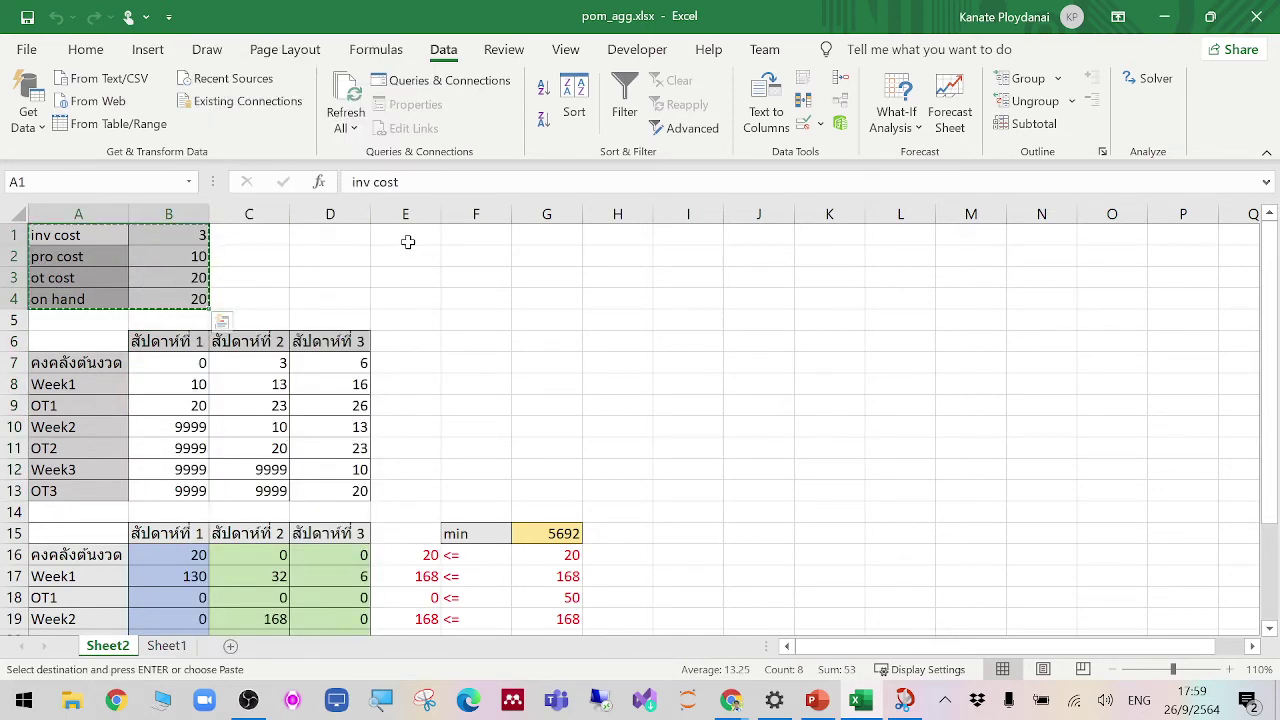
right_click(333, 237)
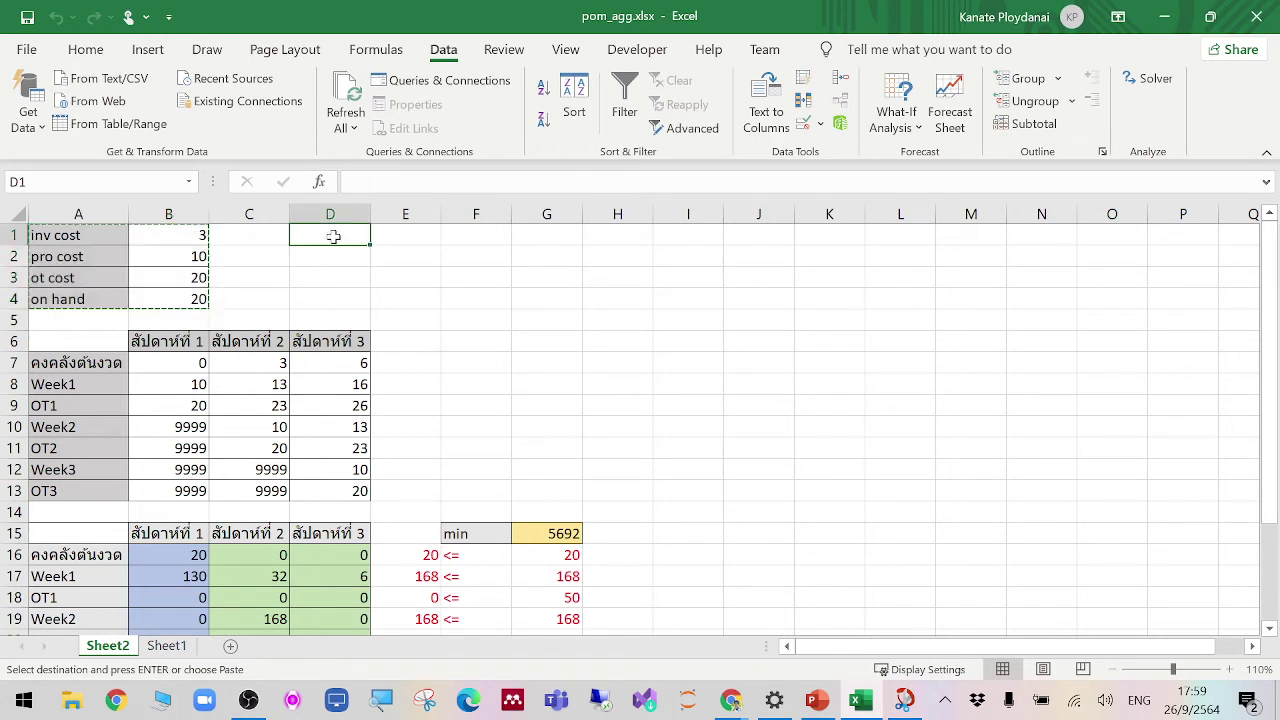
left_click(383, 237)
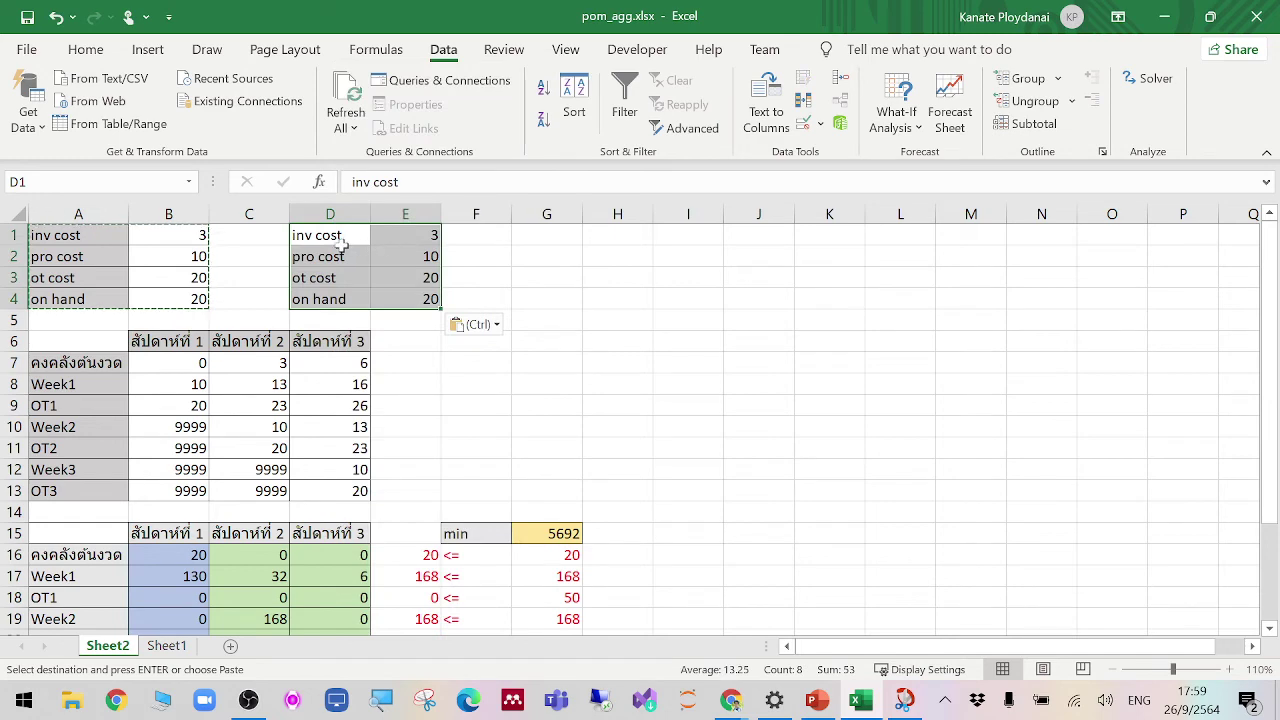
Step: Fill the pasted label cells D1:D4 with light gray
key("Down")
left_click_drag(345, 236, 409, 298)
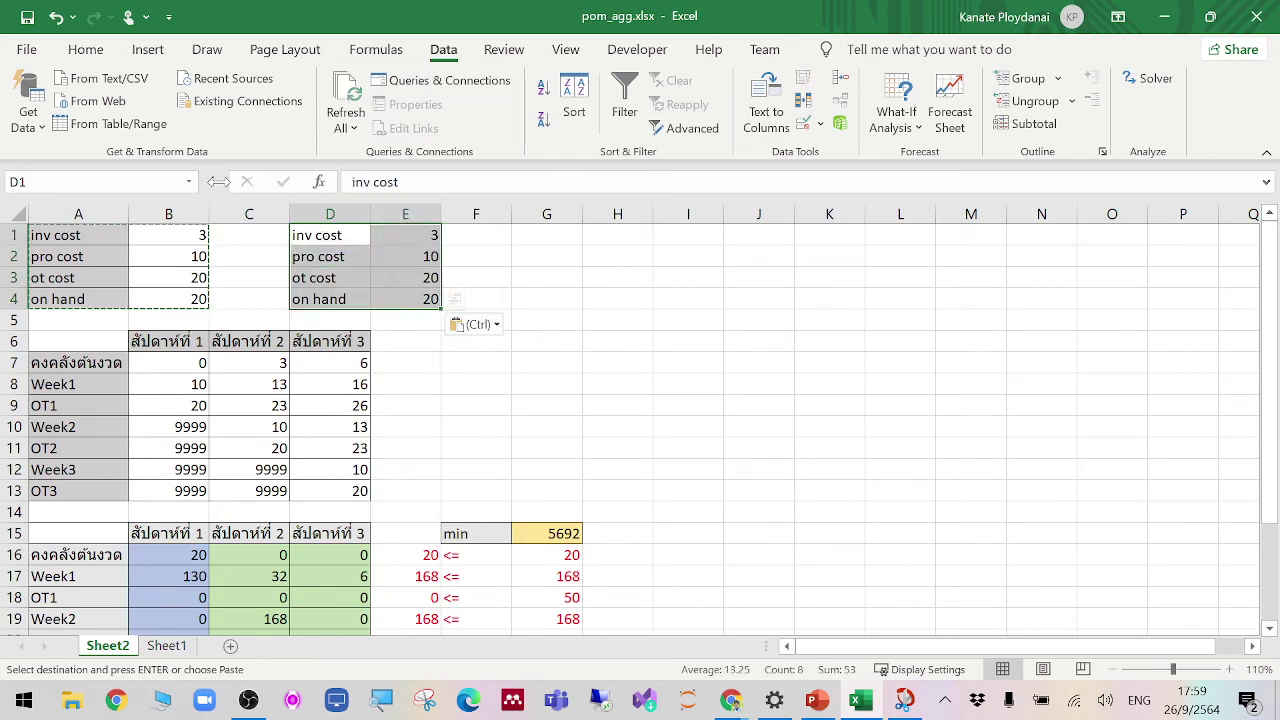
left_click(86, 50)
left_click(663, 290)
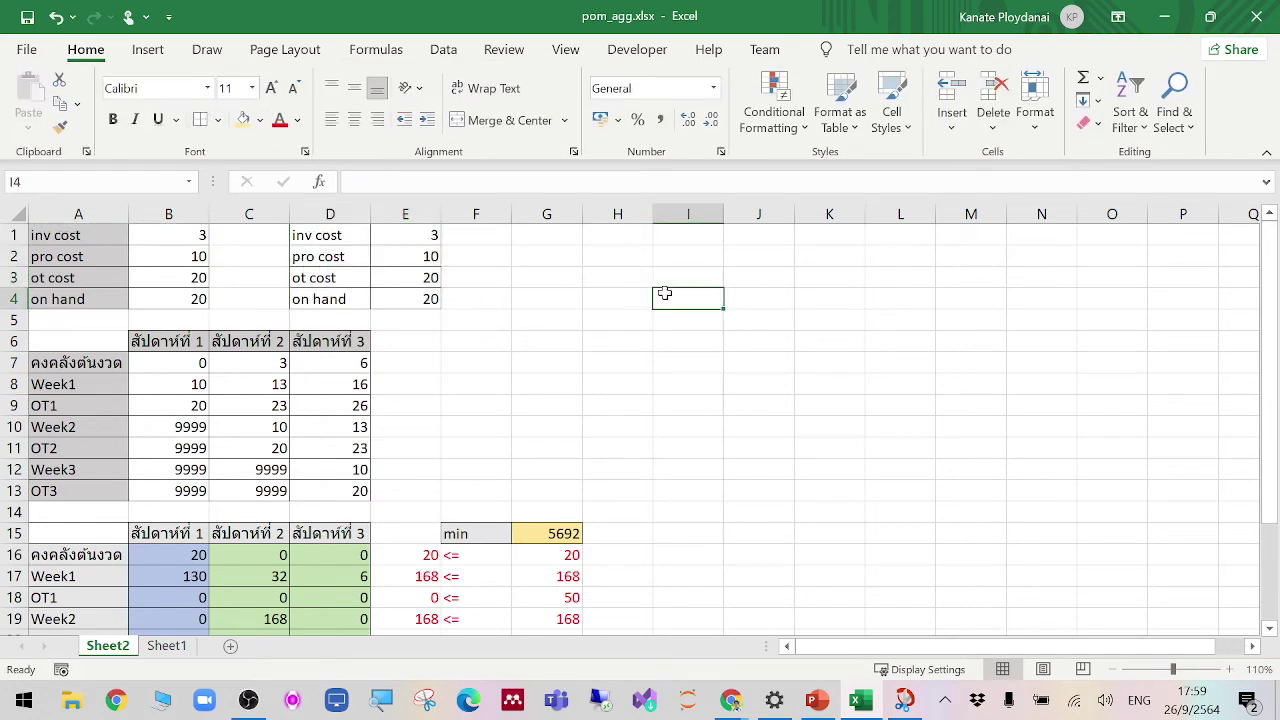
left_click_drag(365, 238, 350, 303)
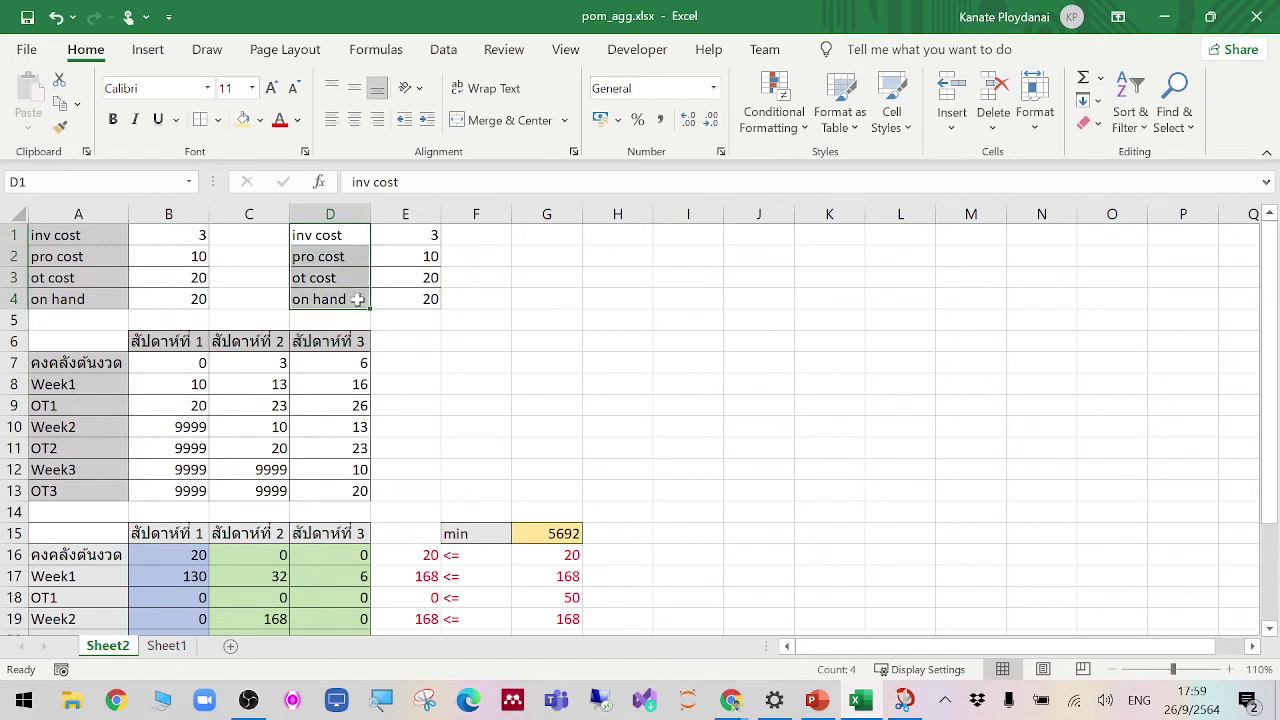
left_click(262, 120)
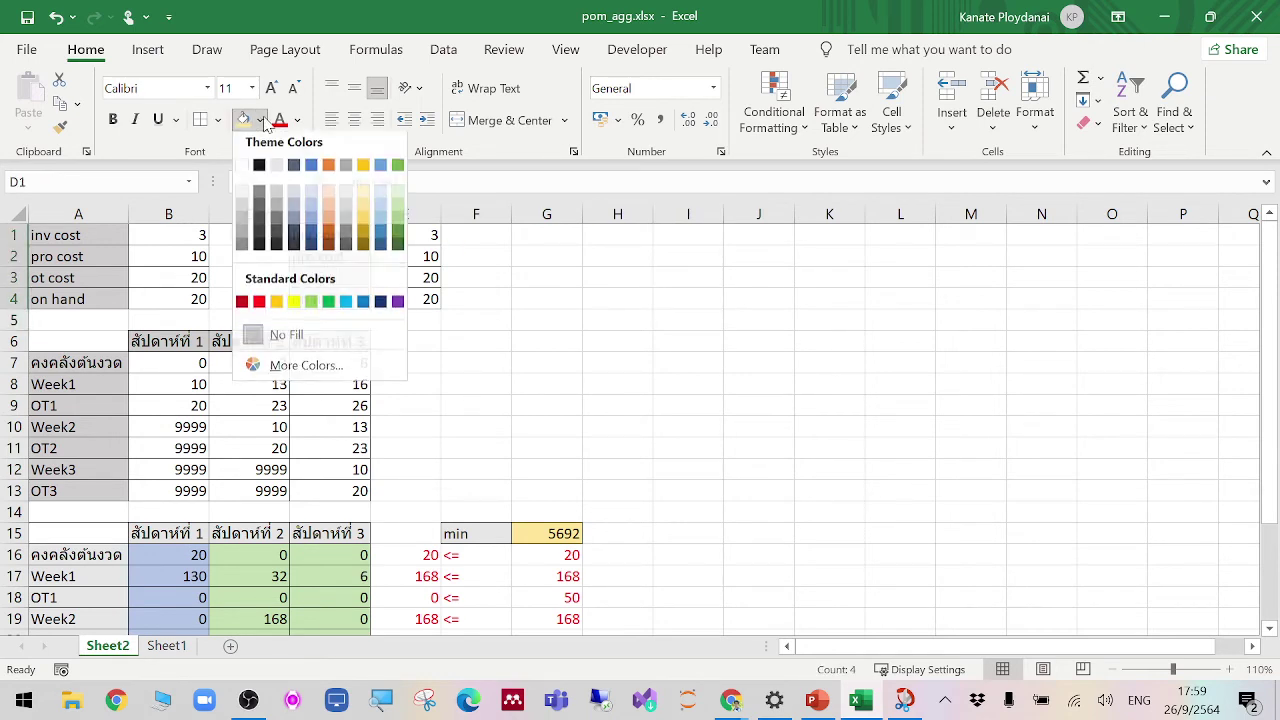
left_click(281, 194)
left_click(659, 261)
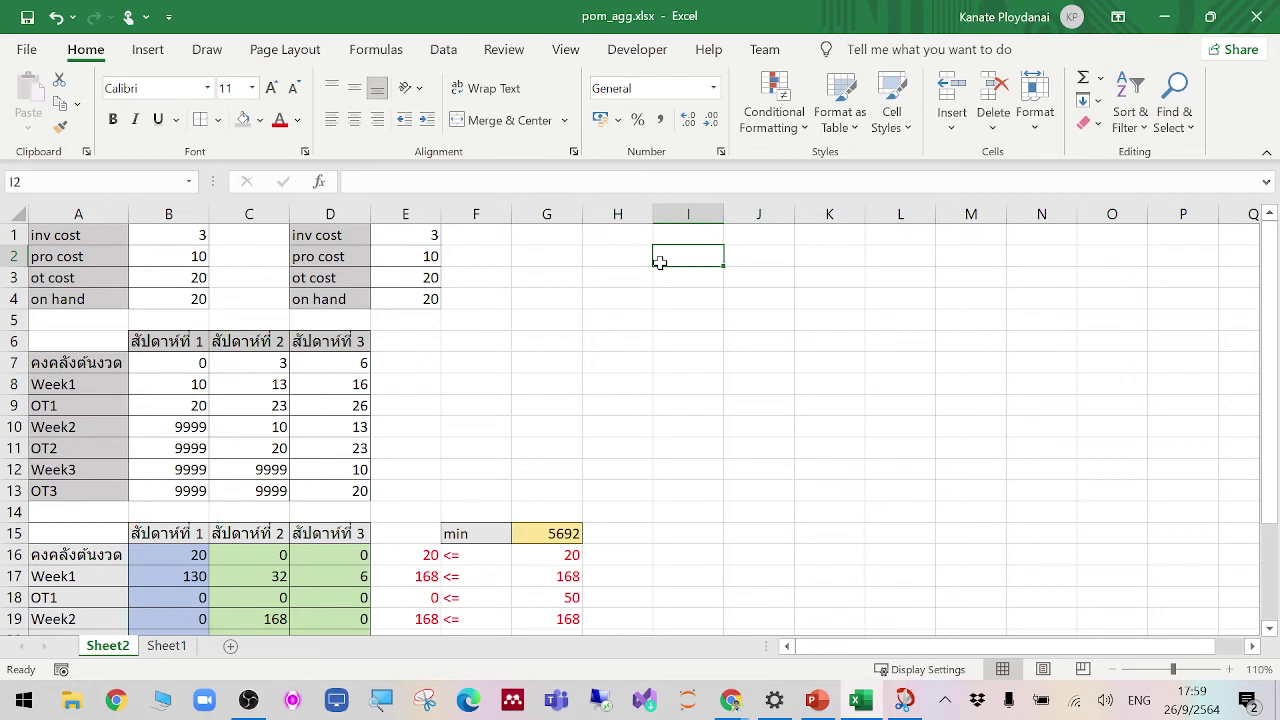
Step: Compare the on hand values in B4 and E4 of the two input blocks
left_click(400, 298)
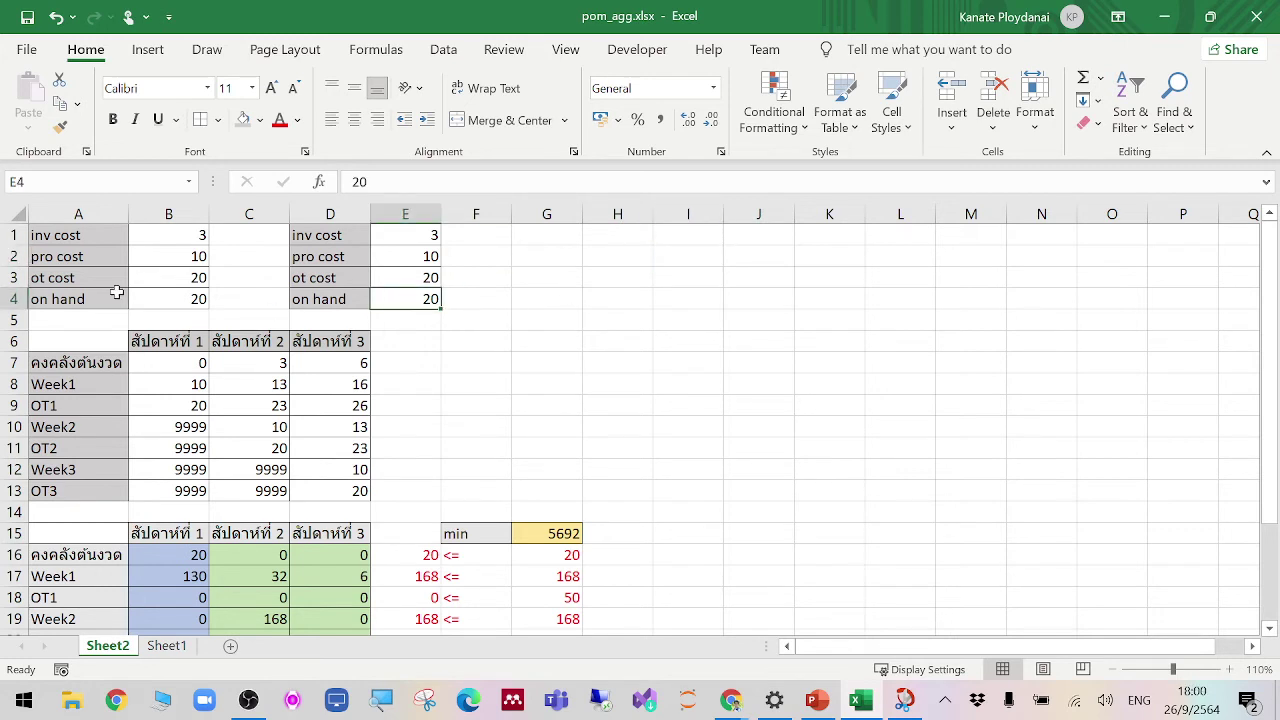
left_click(160, 302)
left_click(430, 294)
left_click(192, 292)
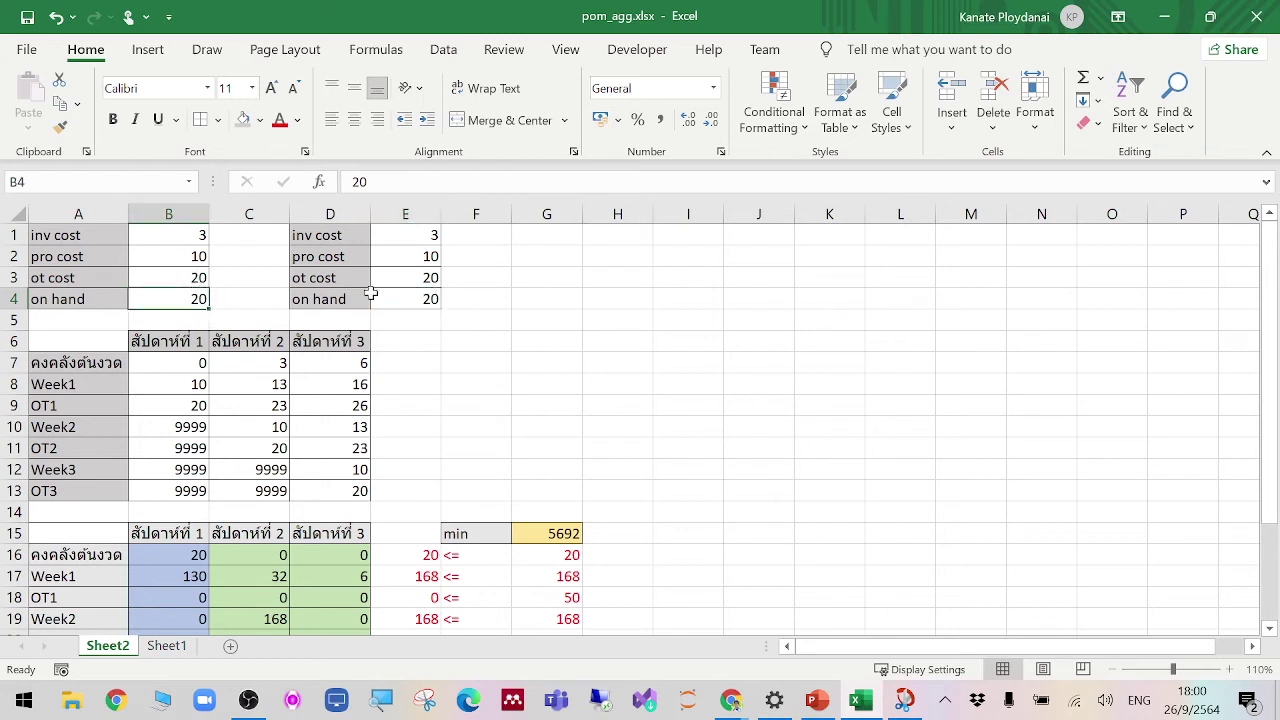
left_click(406, 300)
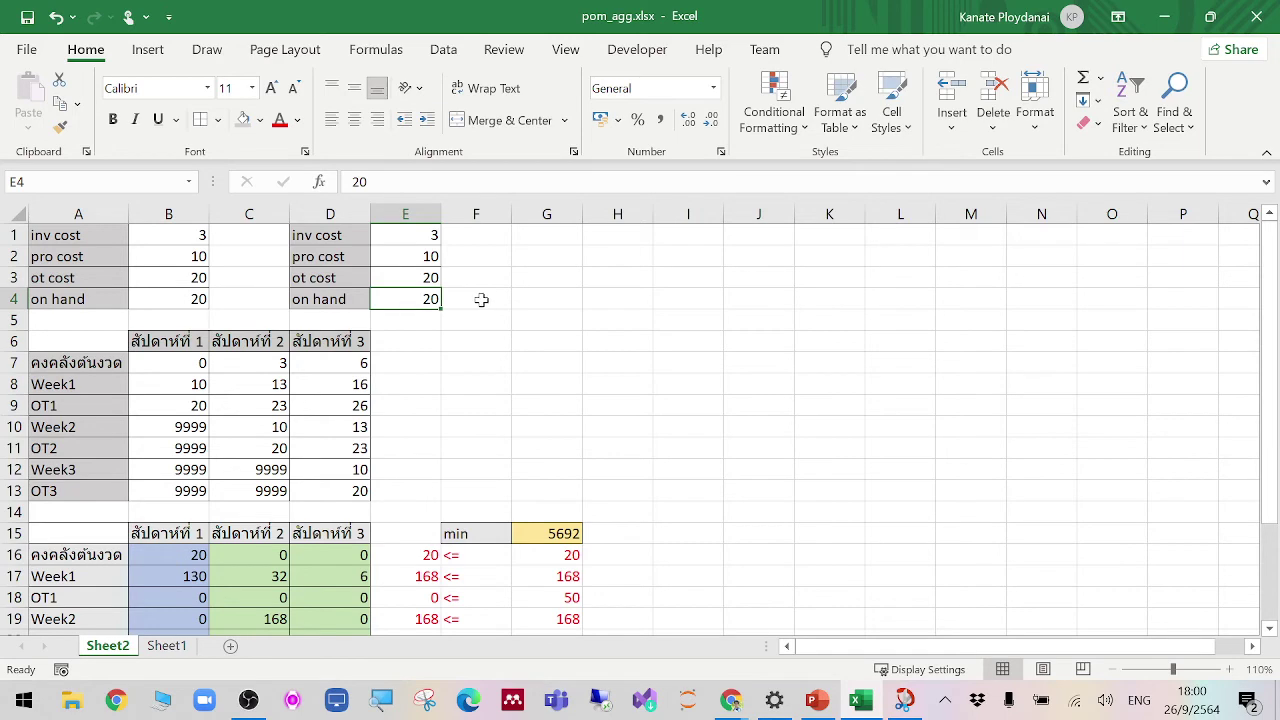
scroll(481, 300, "down", 1)
scroll(481, 300, "up", 1)
Step: Set the on hand value in E4 of the pasted input block to 10
left_click(310, 255)
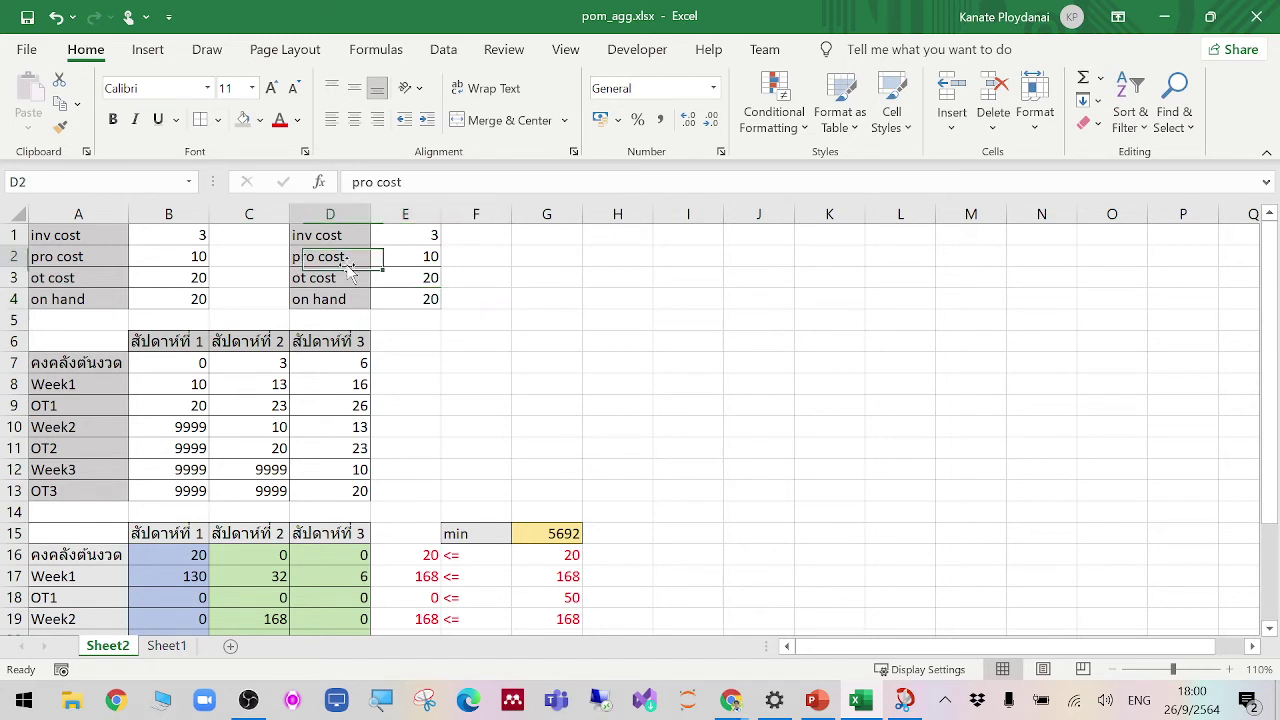
left_click(365, 236)
left_click(418, 292)
left_click_drag(418, 292, 420, 298)
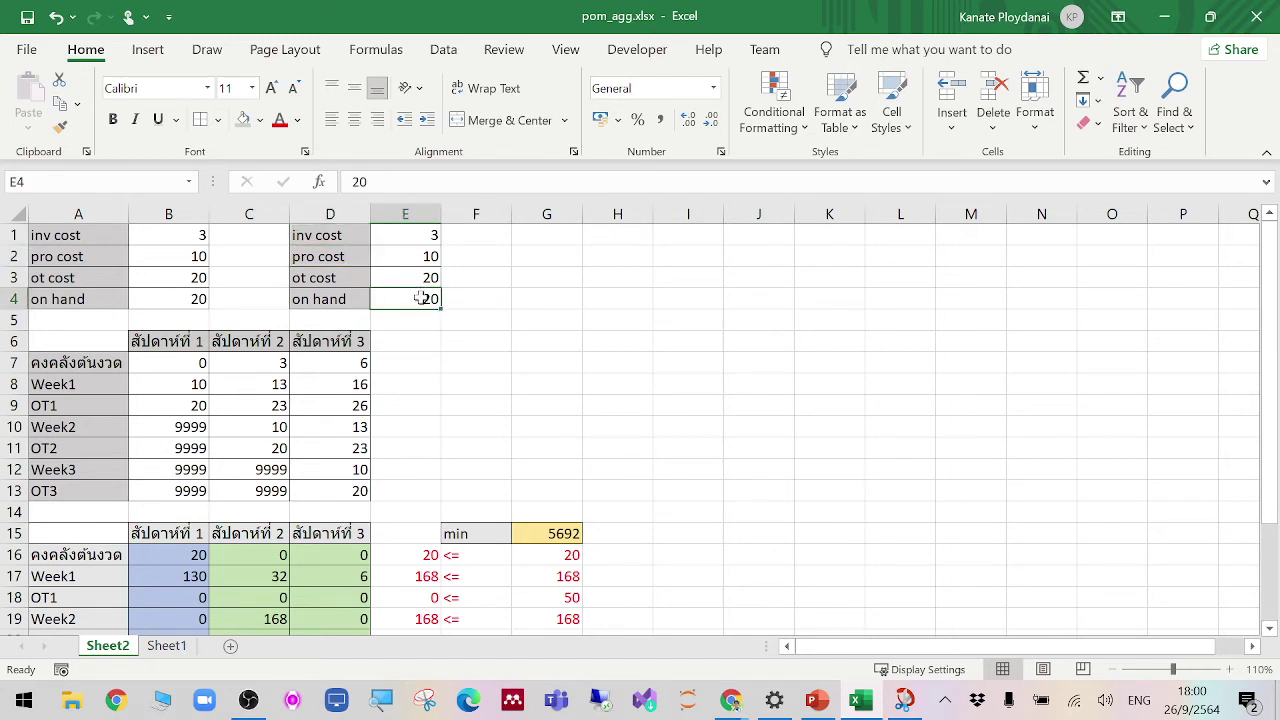
type("10")
left_click(524, 329)
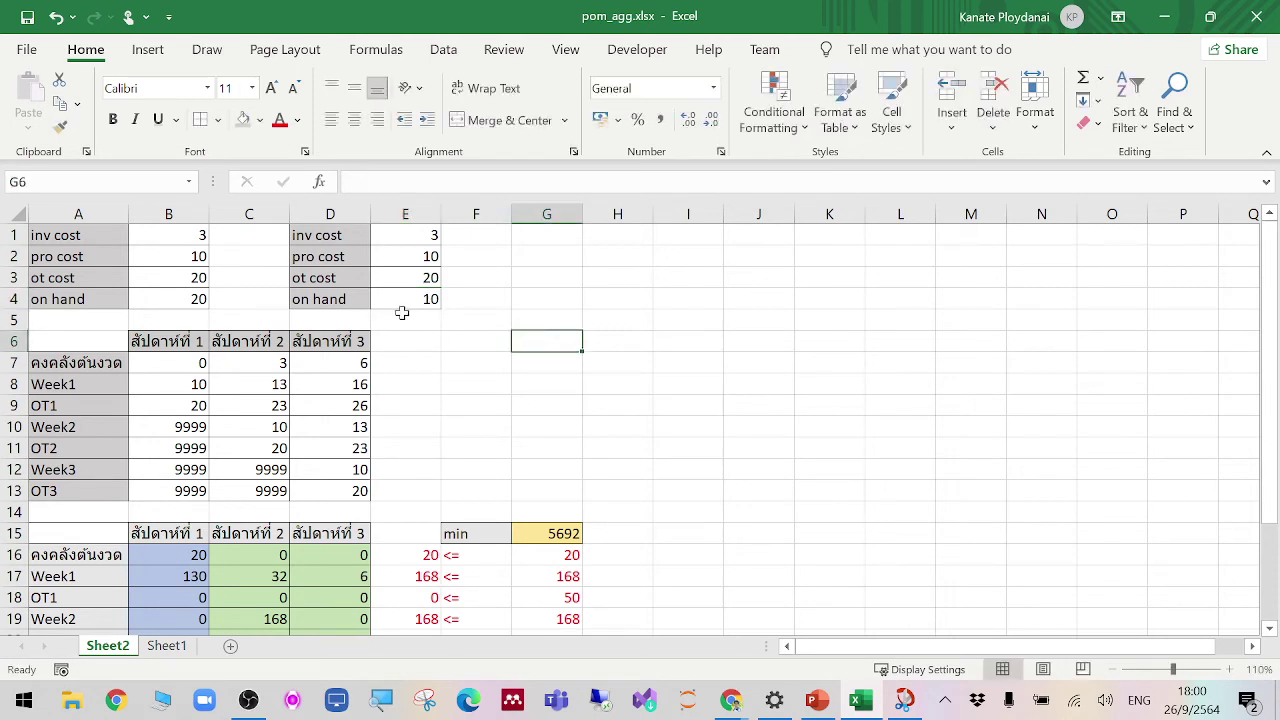
Step: Check the edited on hand entry in E4 of the pasted input block
left_click(399, 302)
left_click(349, 296)
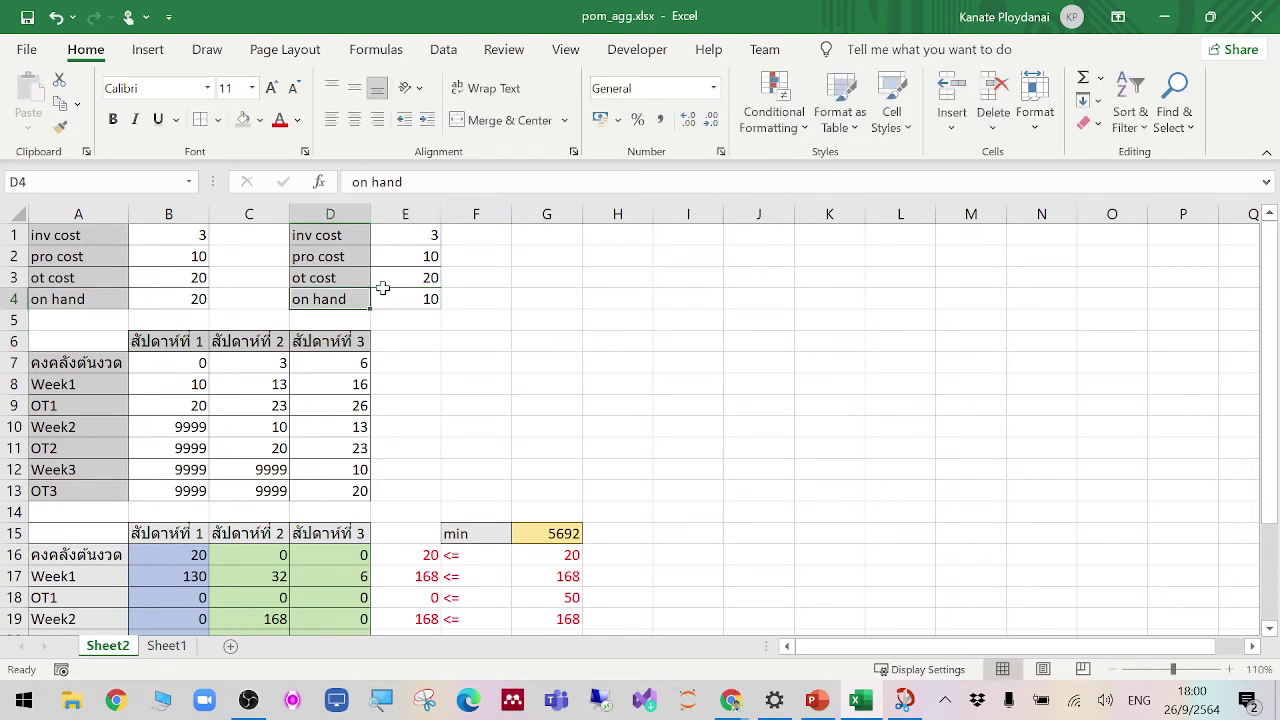
left_click(396, 294)
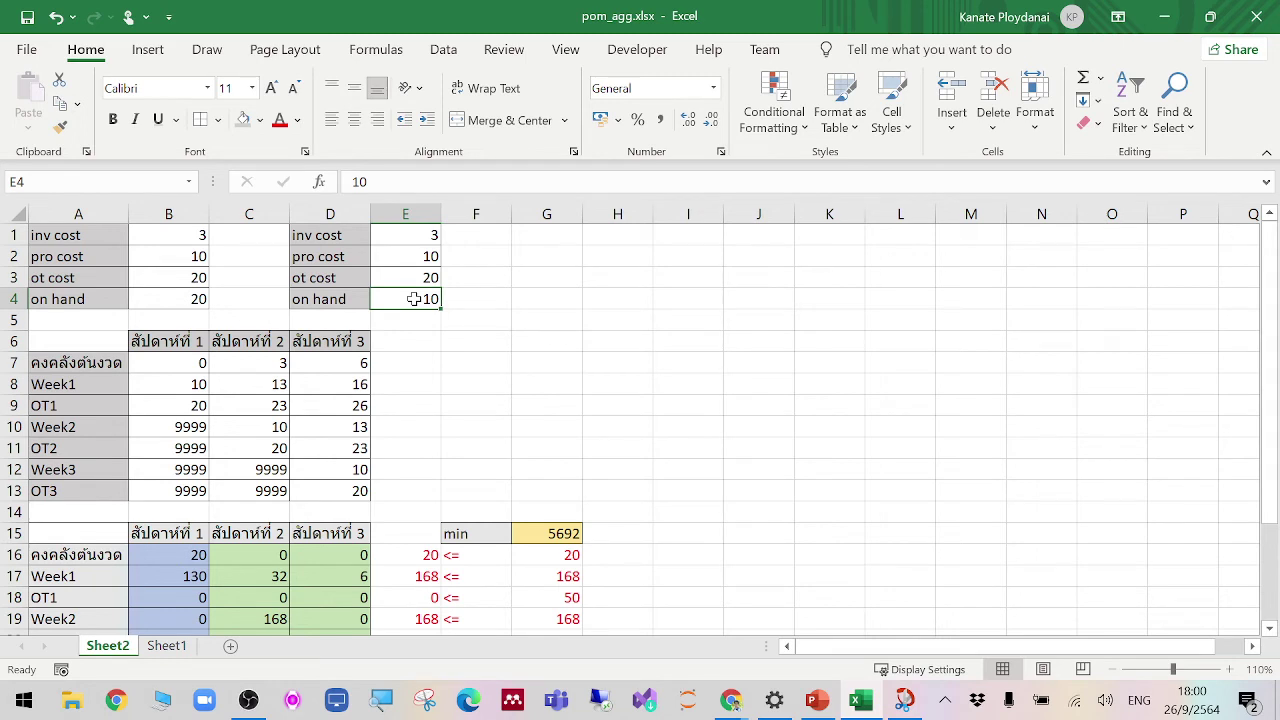
left_click(545, 299)
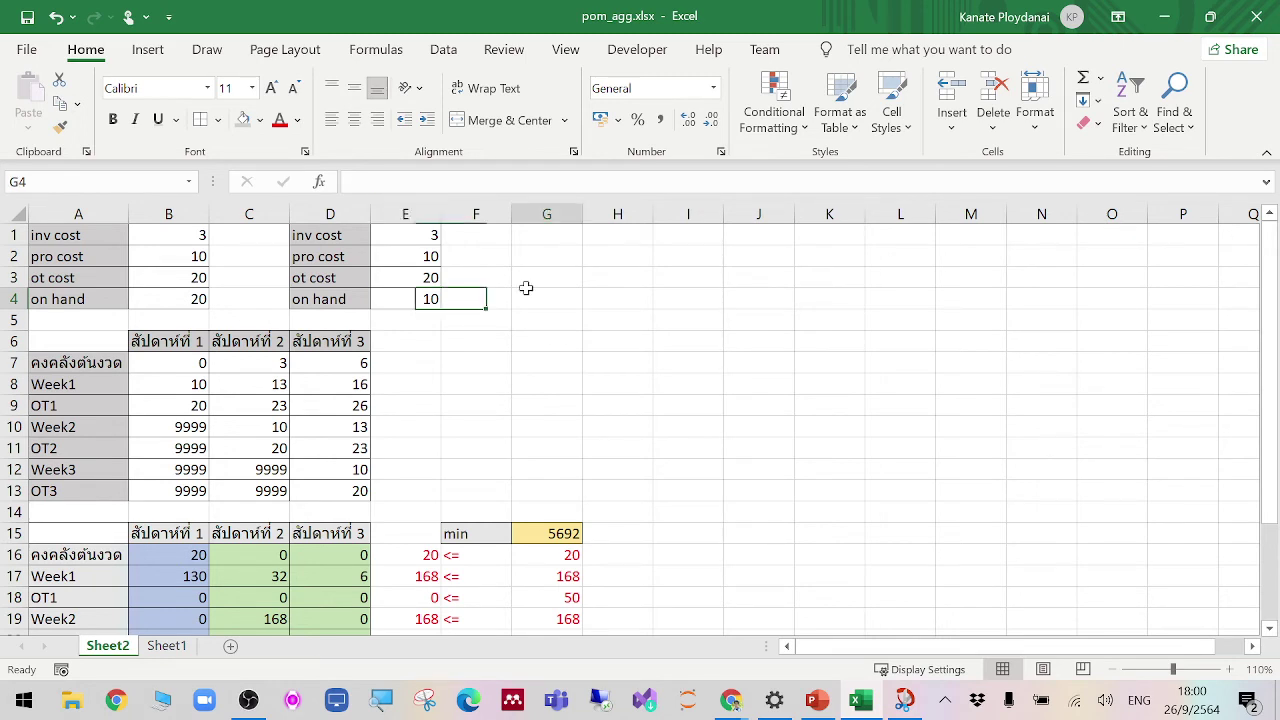
left_click(433, 299)
left_click(570, 290)
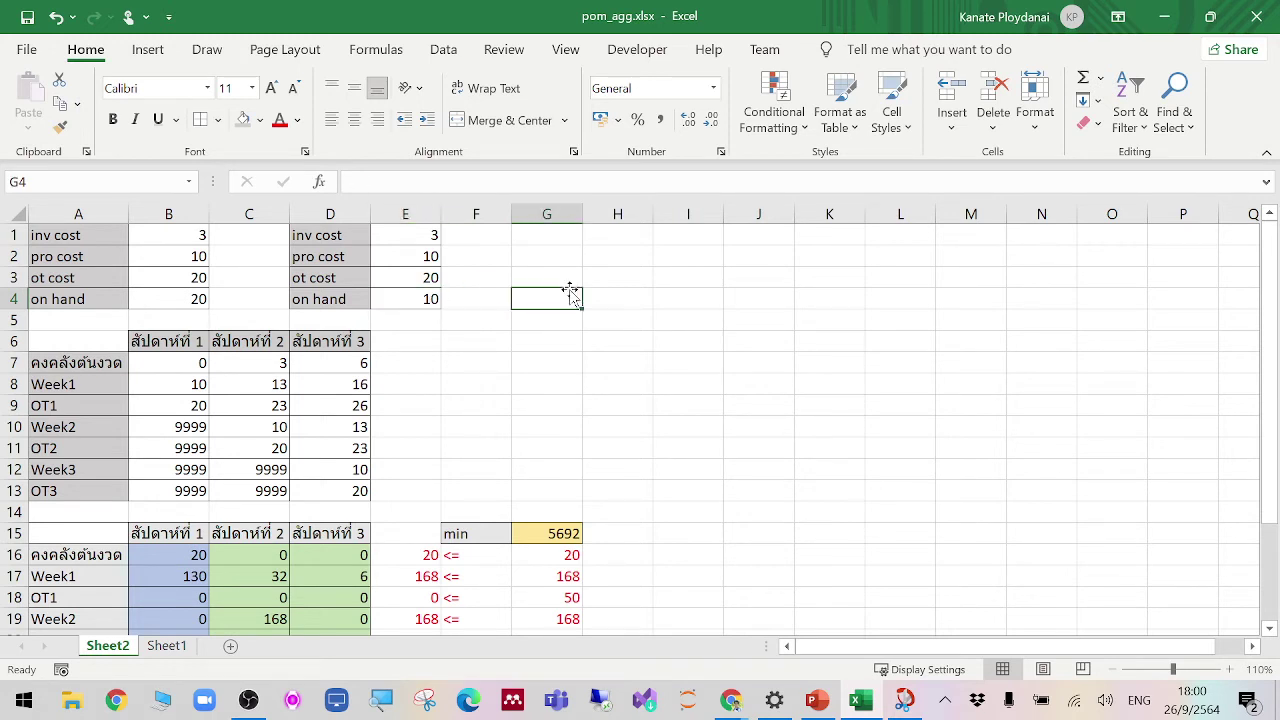
left_click(400, 294)
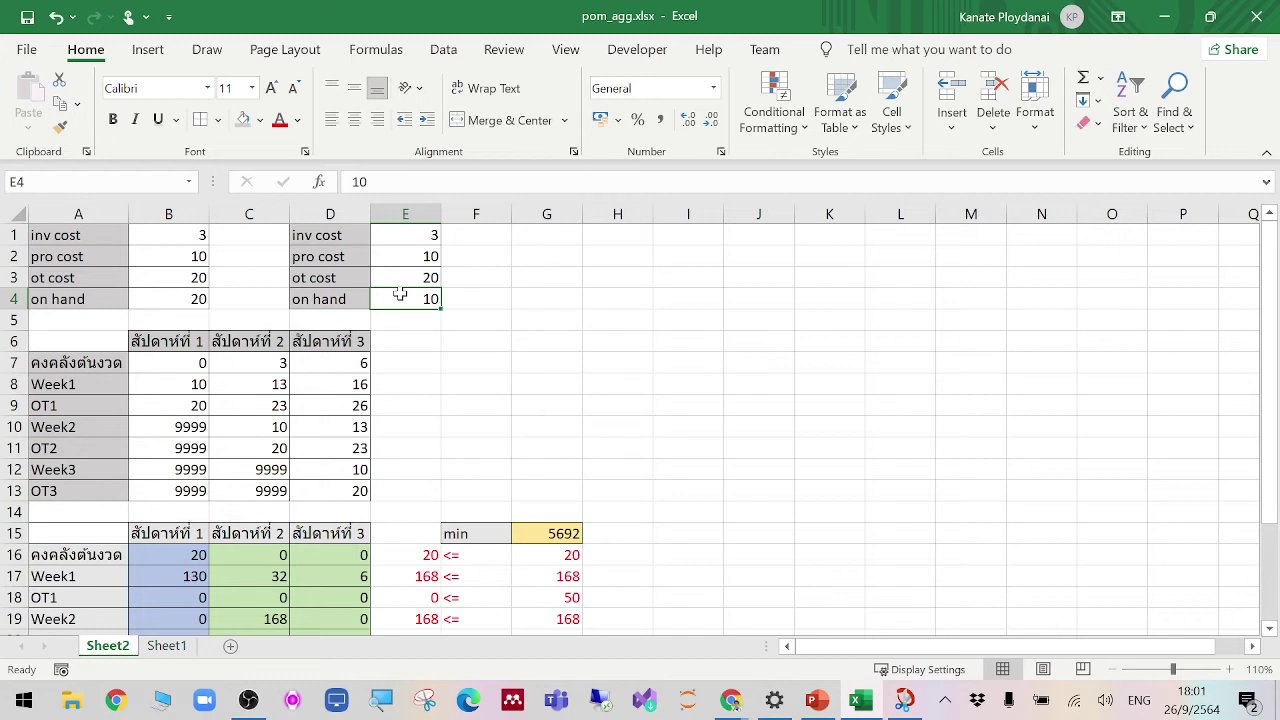
left_click(569, 280)
Step: Set the inv cost in E1 to 4, and then change it to 5
left_click(395, 256)
left_click(408, 240)
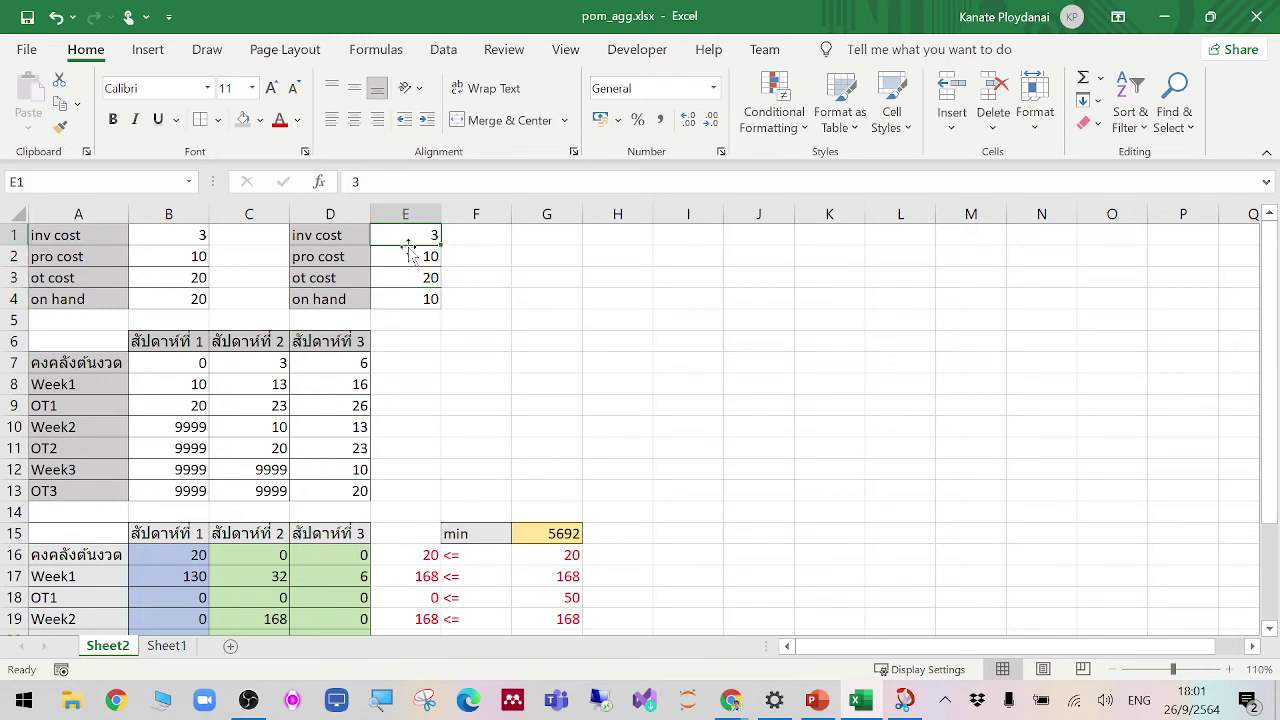
type("4")
left_click(614, 292)
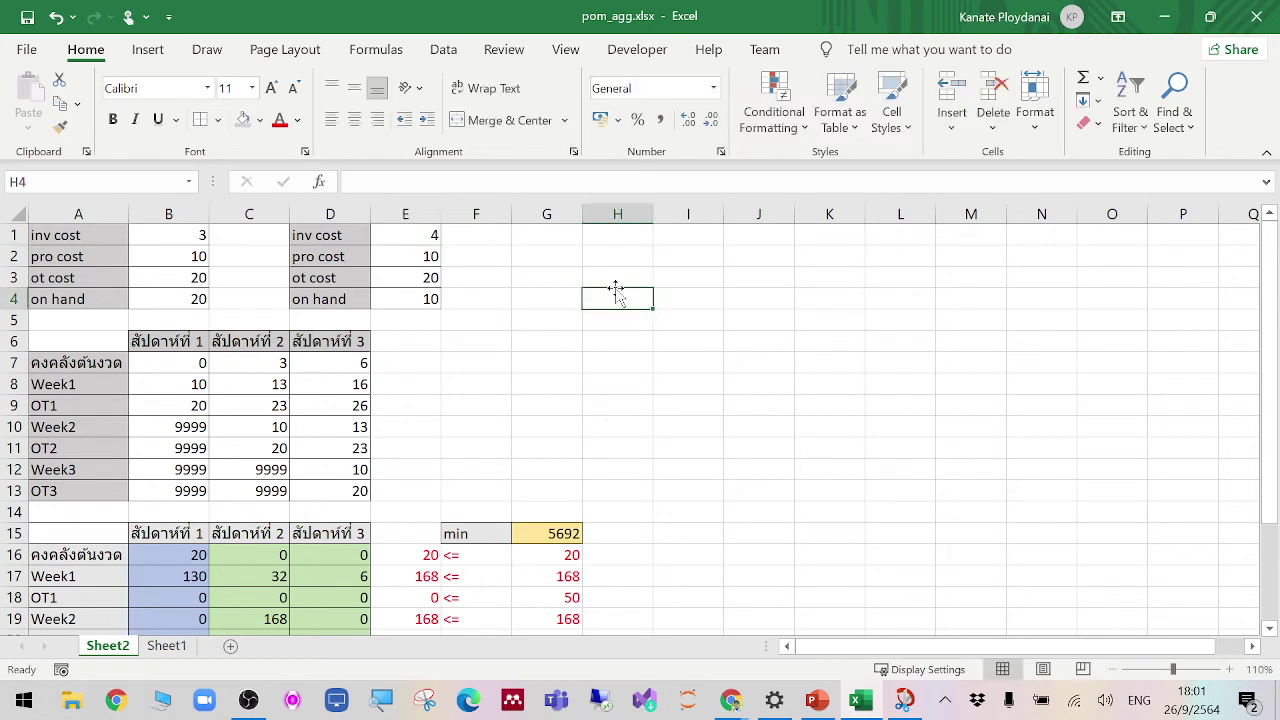
left_click(433, 237)
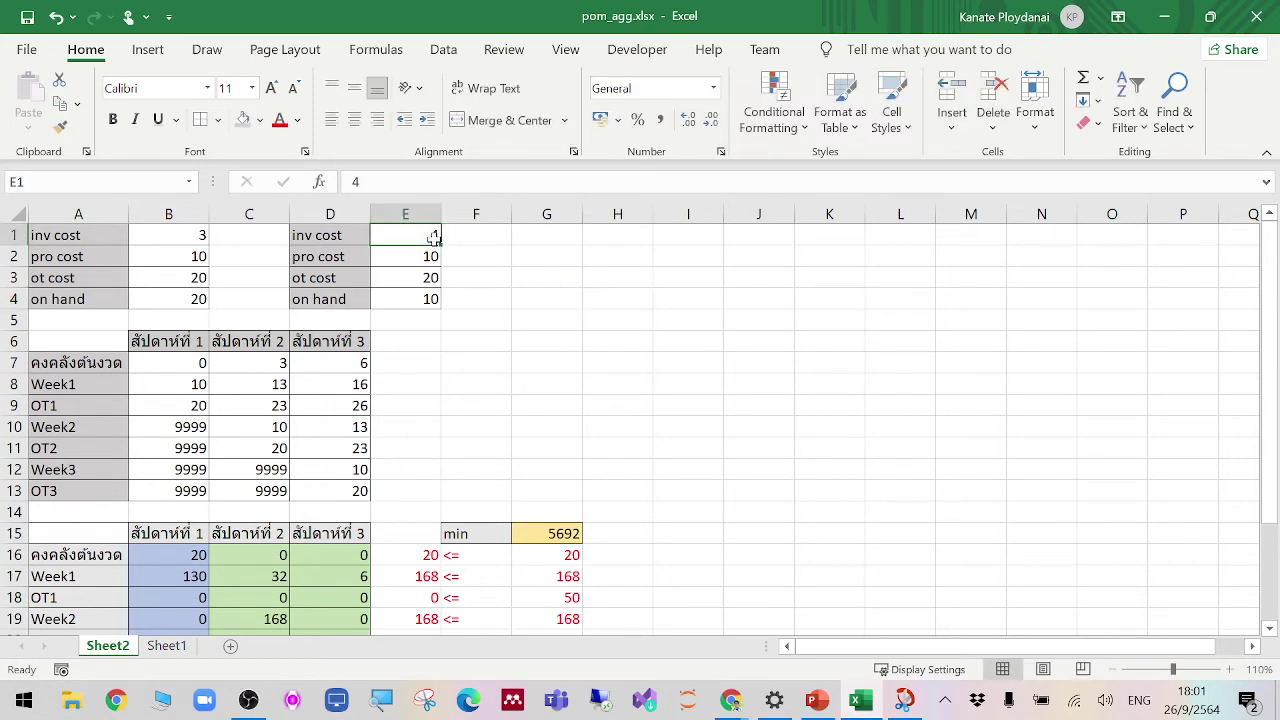
type("5")
left_click(551, 271)
Step: Color the edited inv cost in E1 and on hand value in E4 red
left_click(426, 232)
left_click(416, 300)
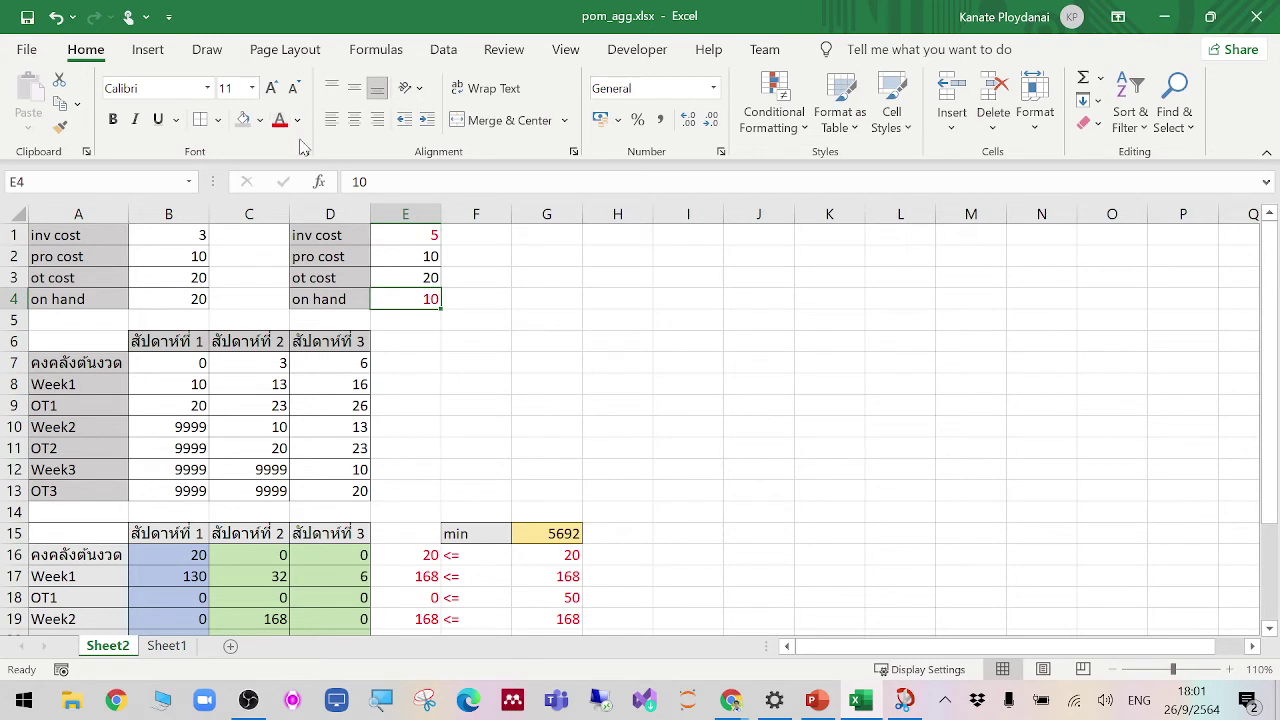
left_click(536, 216)
left_click(424, 278)
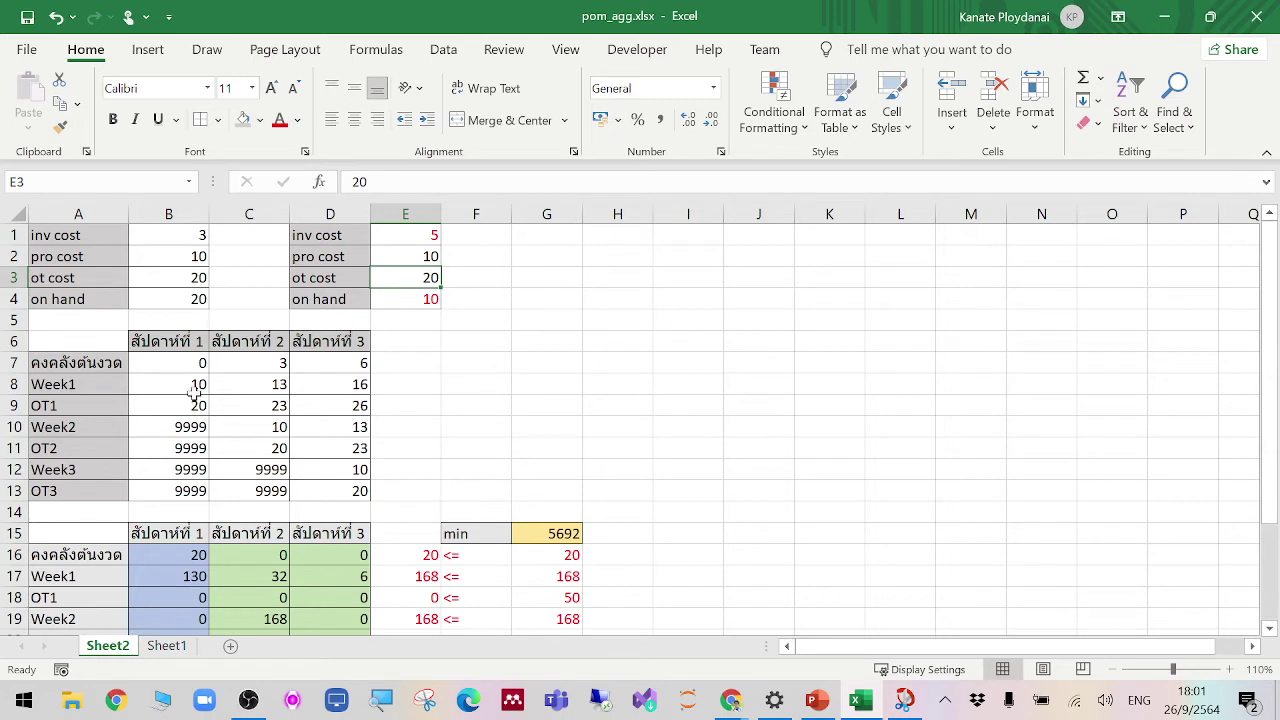
Step: Copy the weekly cost table B6:D13 and paste only its formulas beside it, starting at E6
left_click_drag(180, 345, 353, 486)
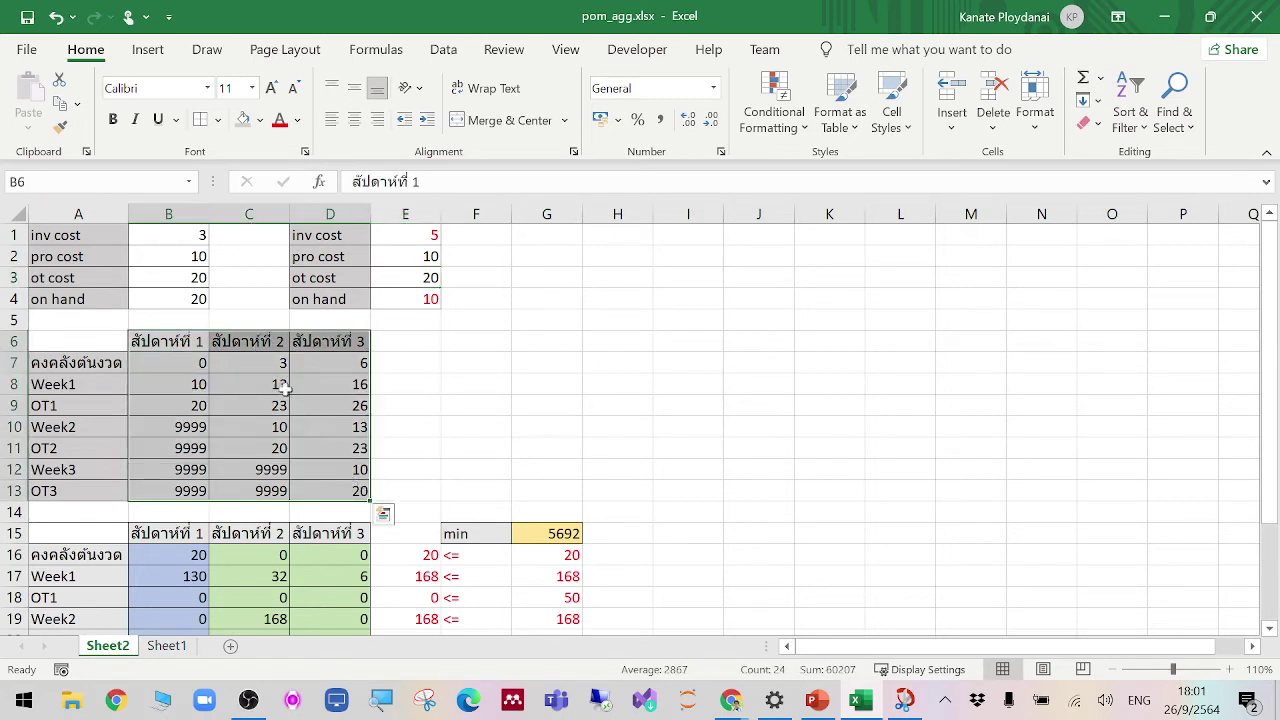
left_click(697, 341)
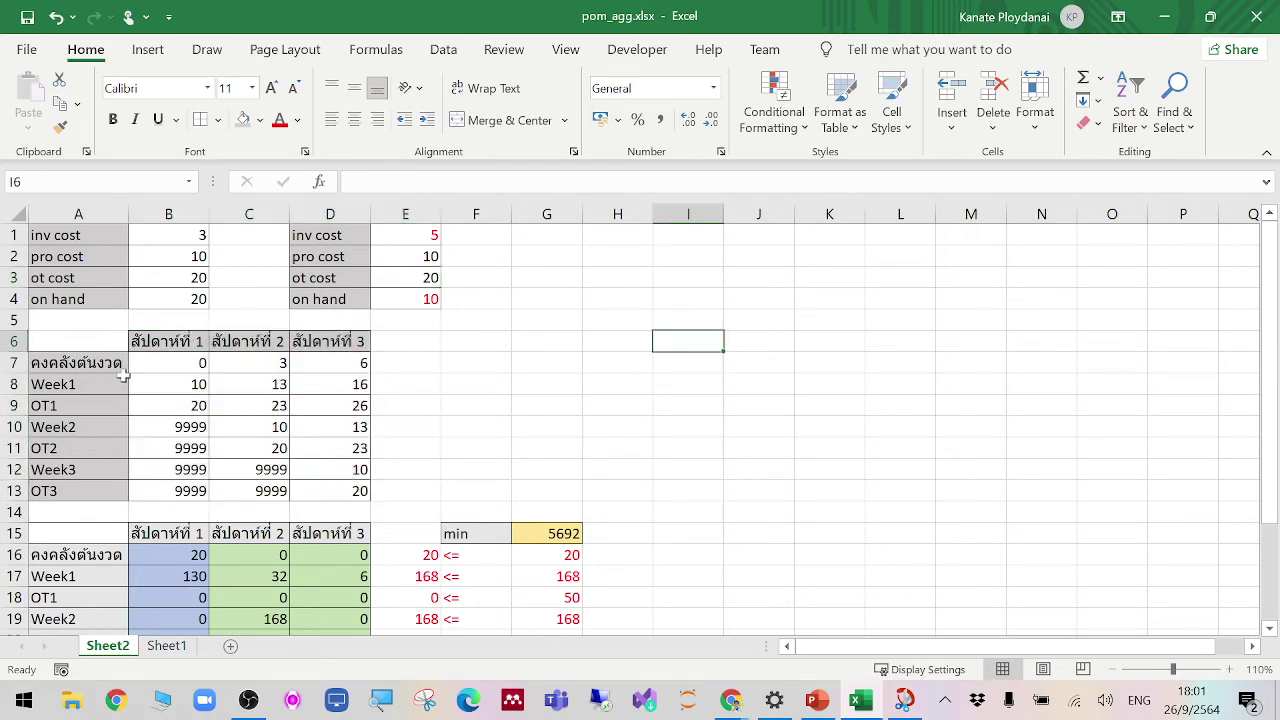
left_click_drag(172, 345, 330, 486)
right_click(306, 402)
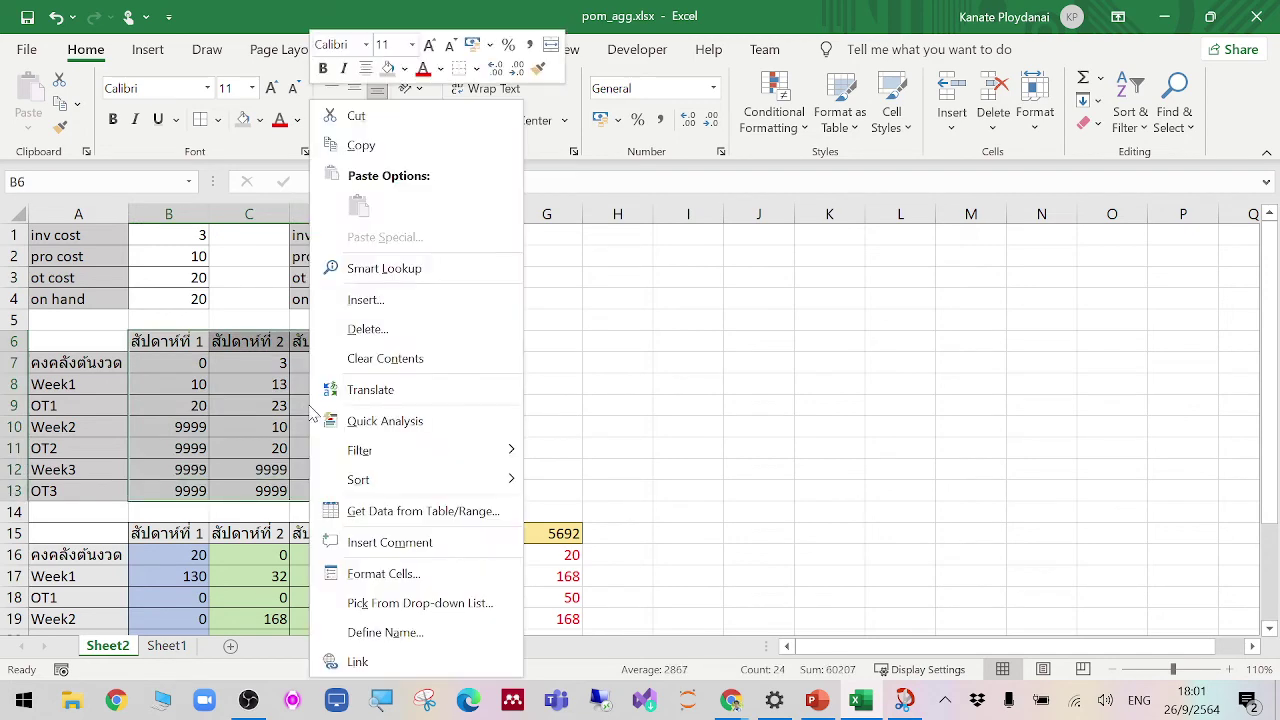
left_click(398, 144)
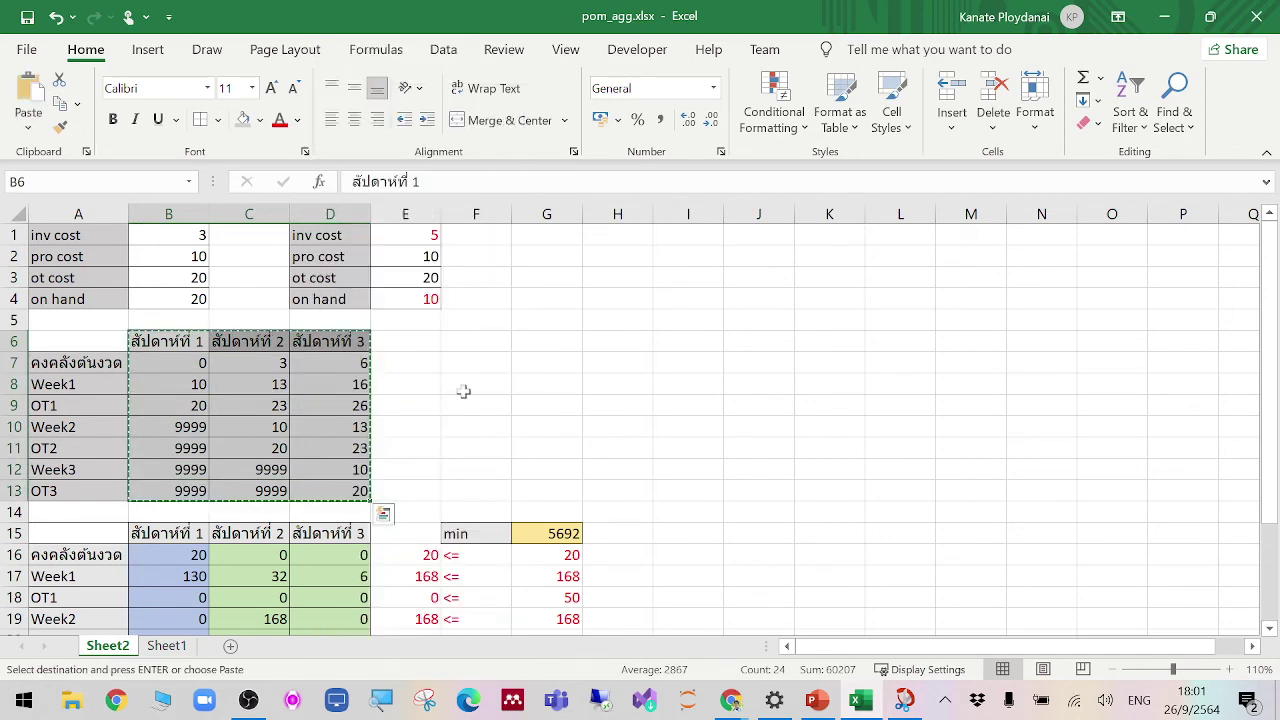
right_click(396, 340)
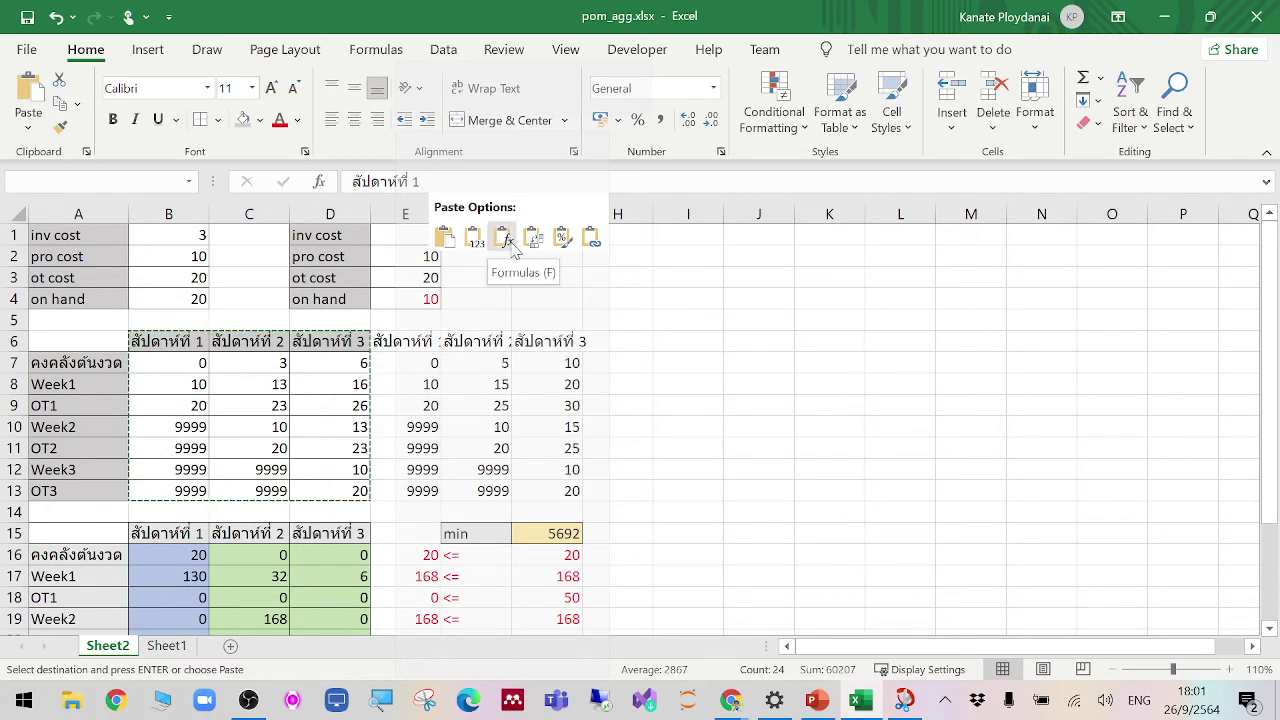
left_click(506, 239)
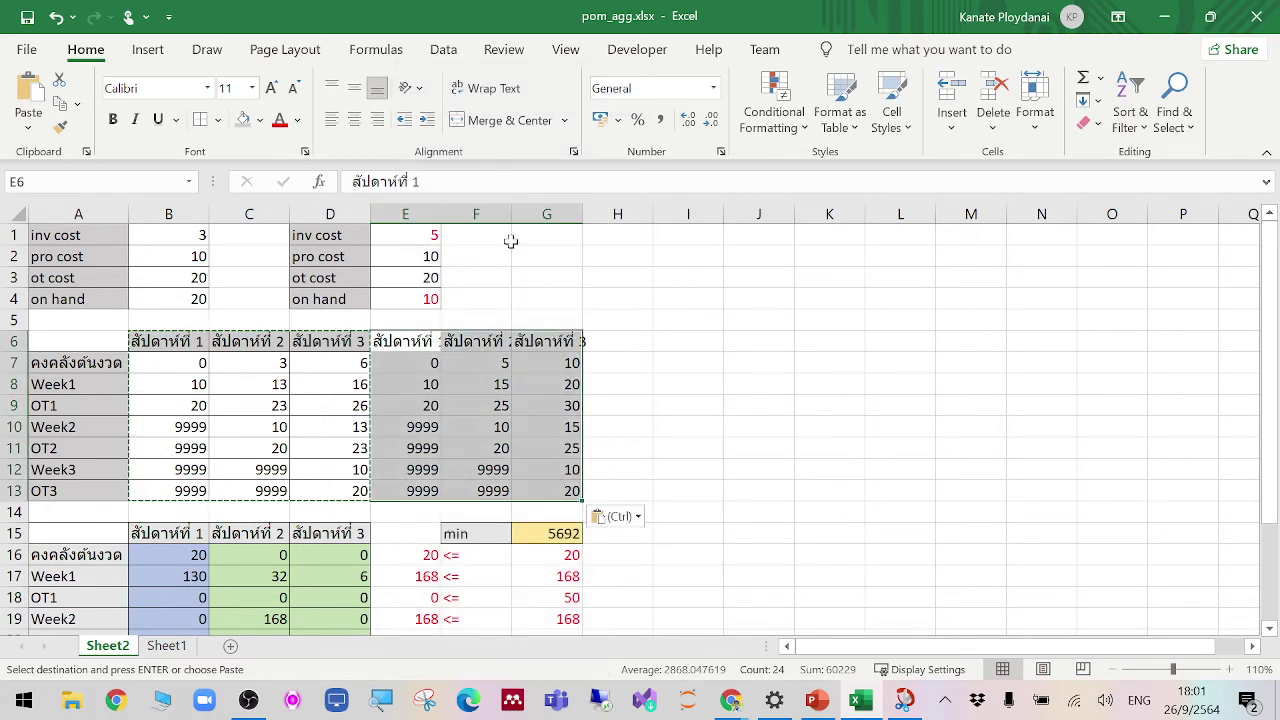
Step: Widen columns E through G so the copied week headings fit, and end the copy mode
left_click_drag(583, 210, 527, 210)
left_click_drag(441, 210, 451, 210)
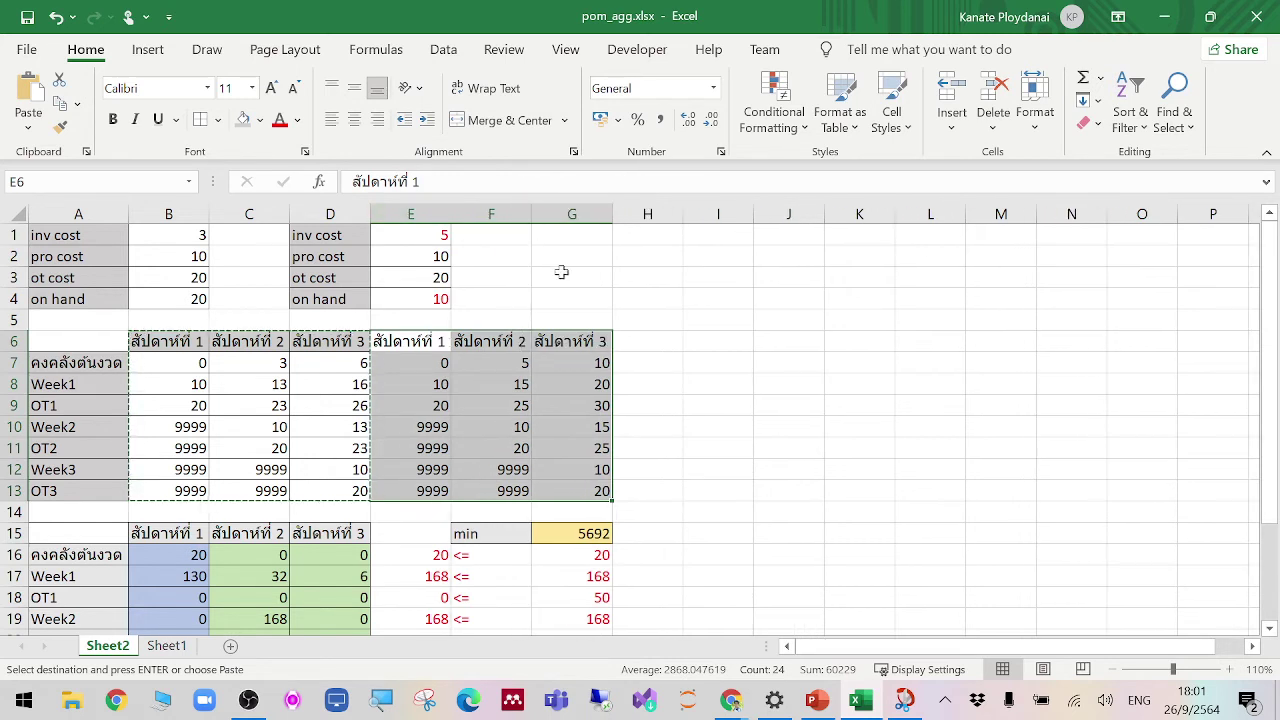
left_click(718, 319)
key("Escape")
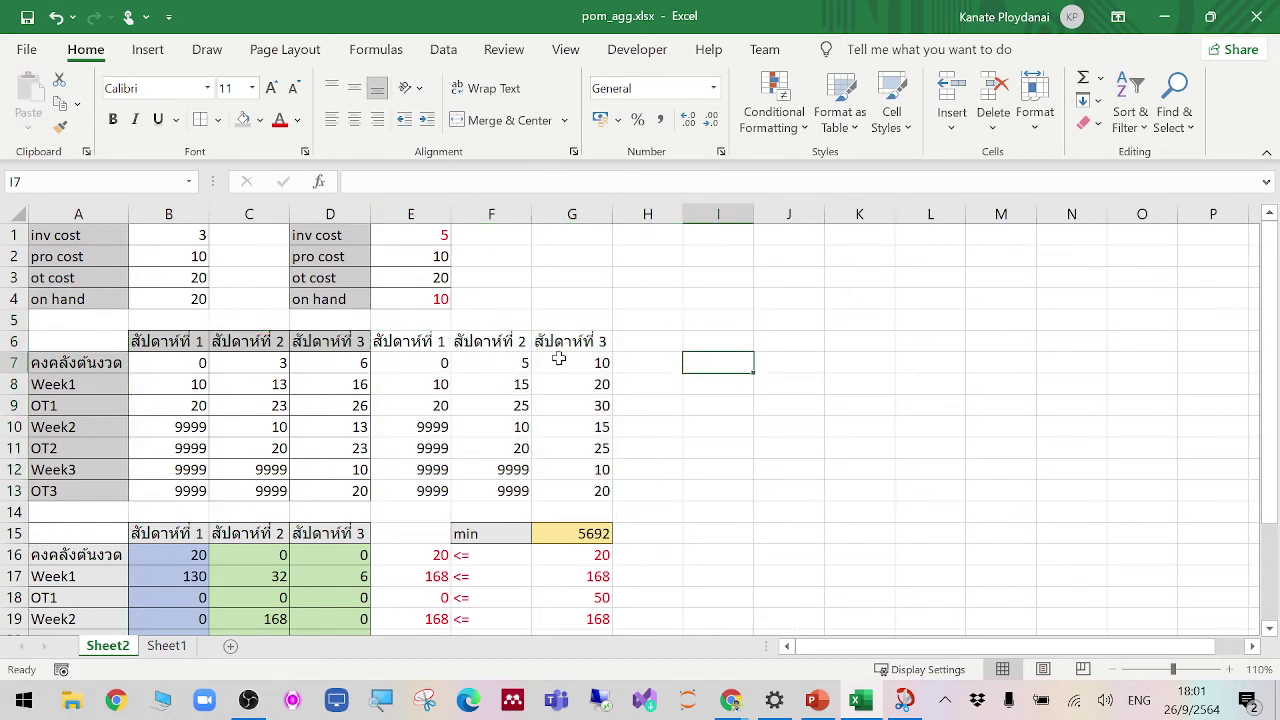
Step: Fill the copied week headings in E6:G6 light blue and add borders to the cost values in E7:G13
left_click_drag(466, 342, 592, 342)
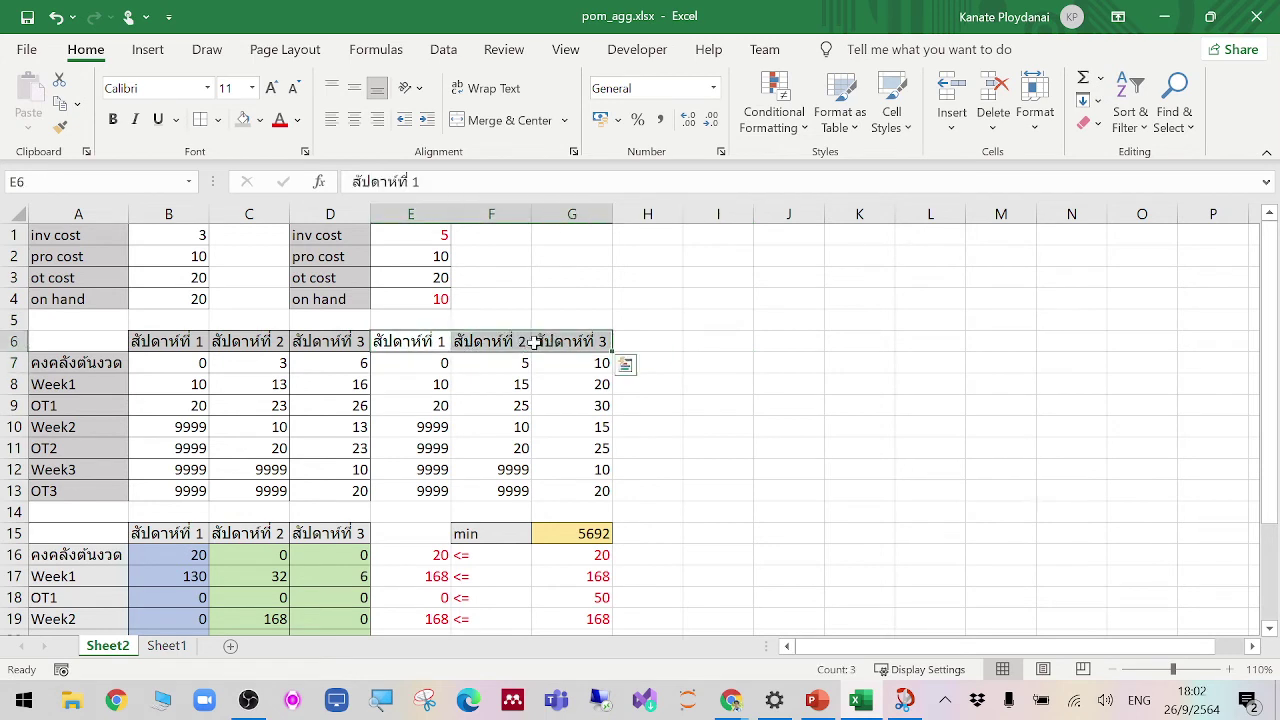
left_click(259, 119)
left_click(379, 214)
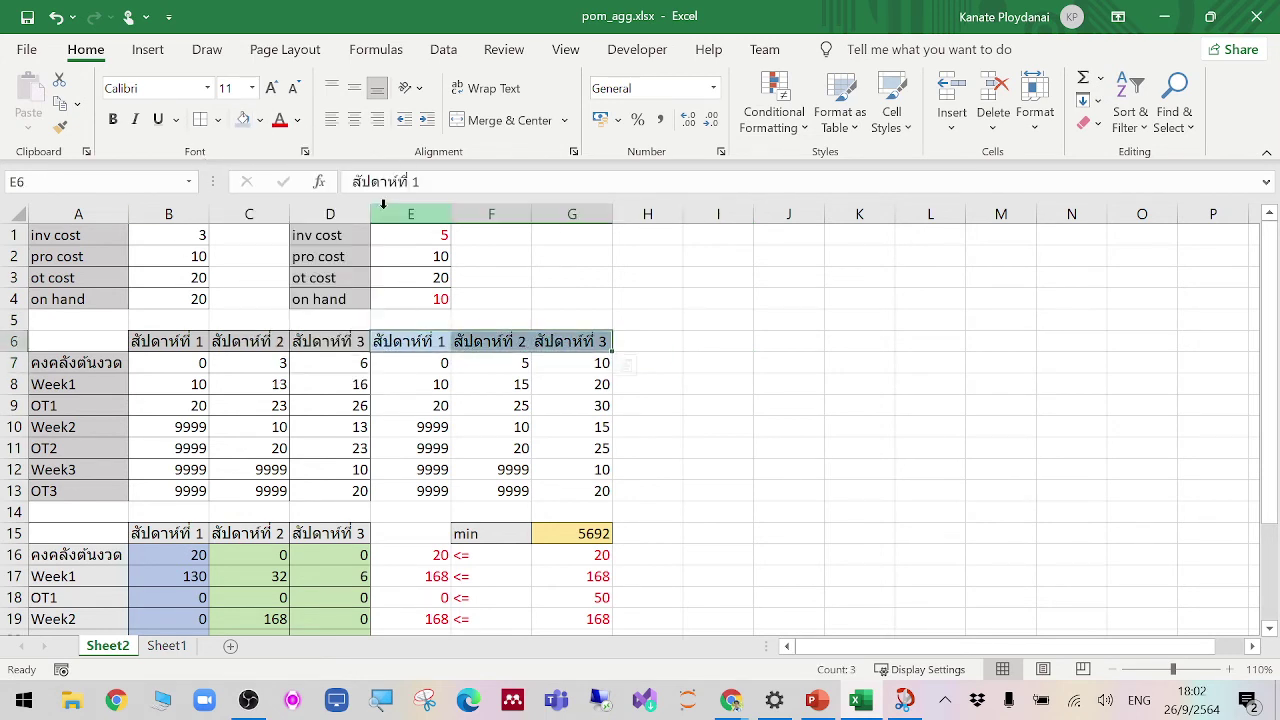
left_click(843, 322)
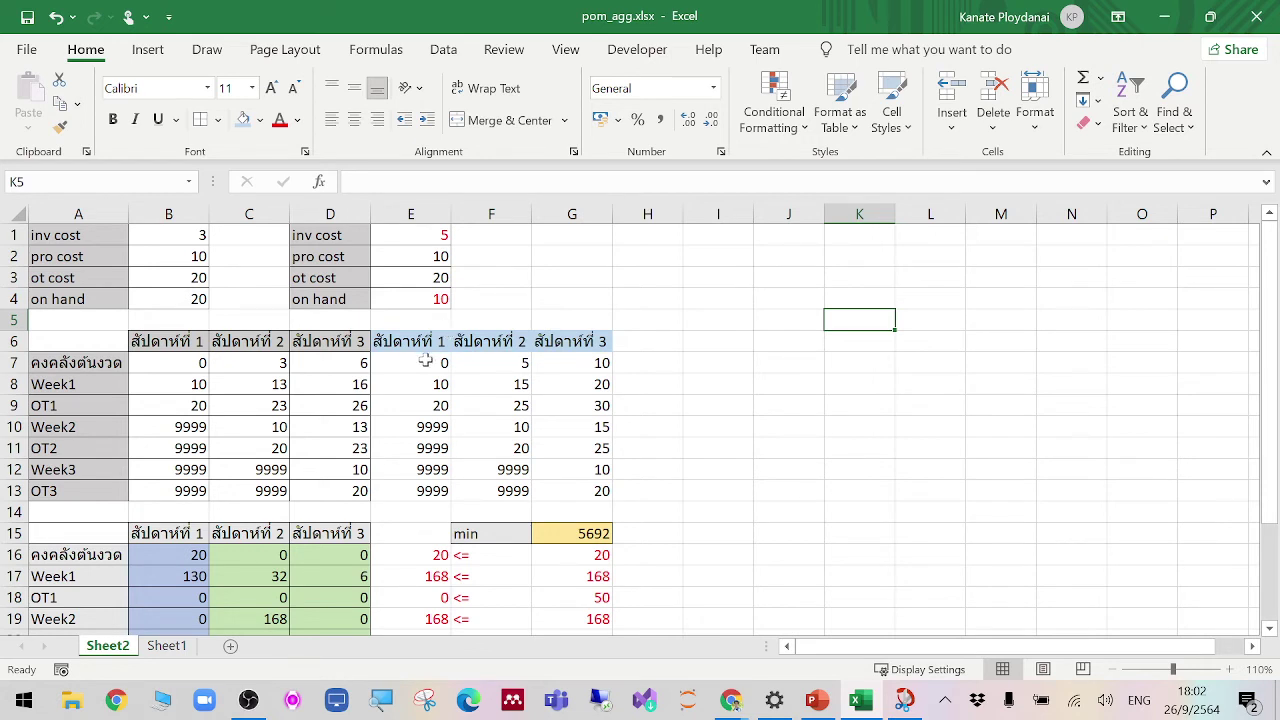
left_click_drag(423, 363, 575, 492)
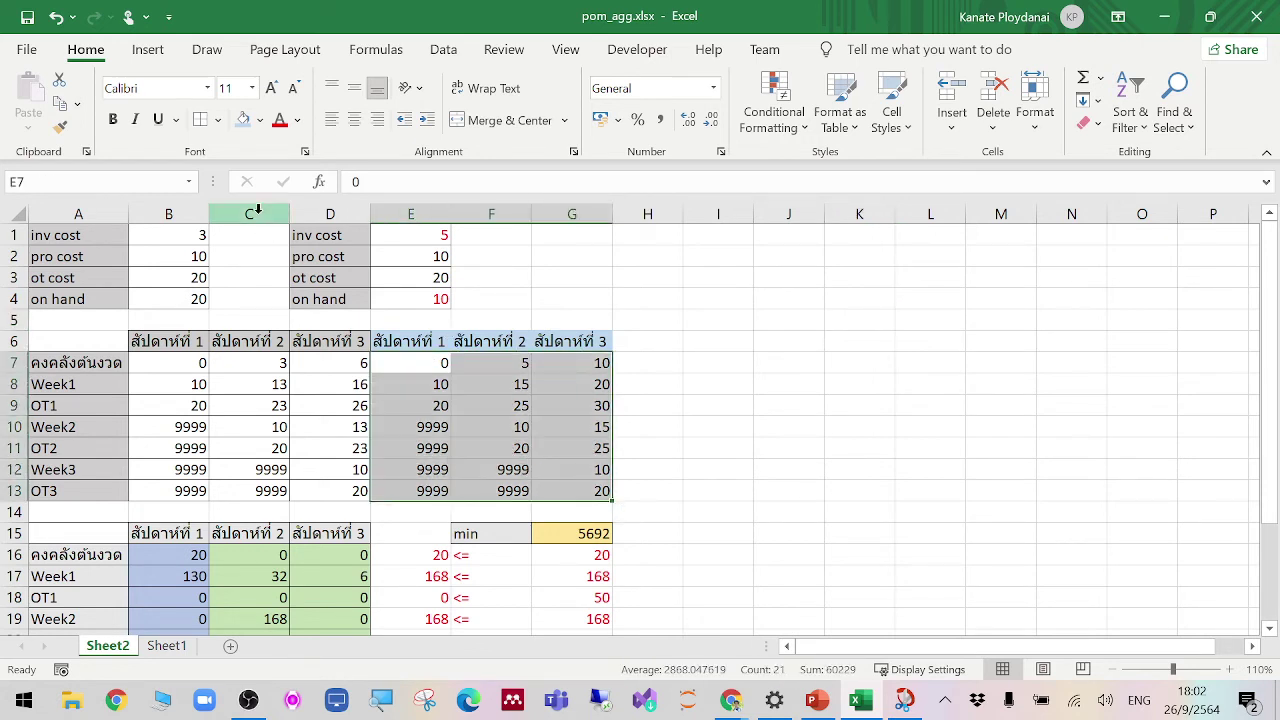
left_click(200, 119)
Step: Change the font color of the copied cost values in E7:G13 to light orange
left_click_drag(405, 368, 585, 492)
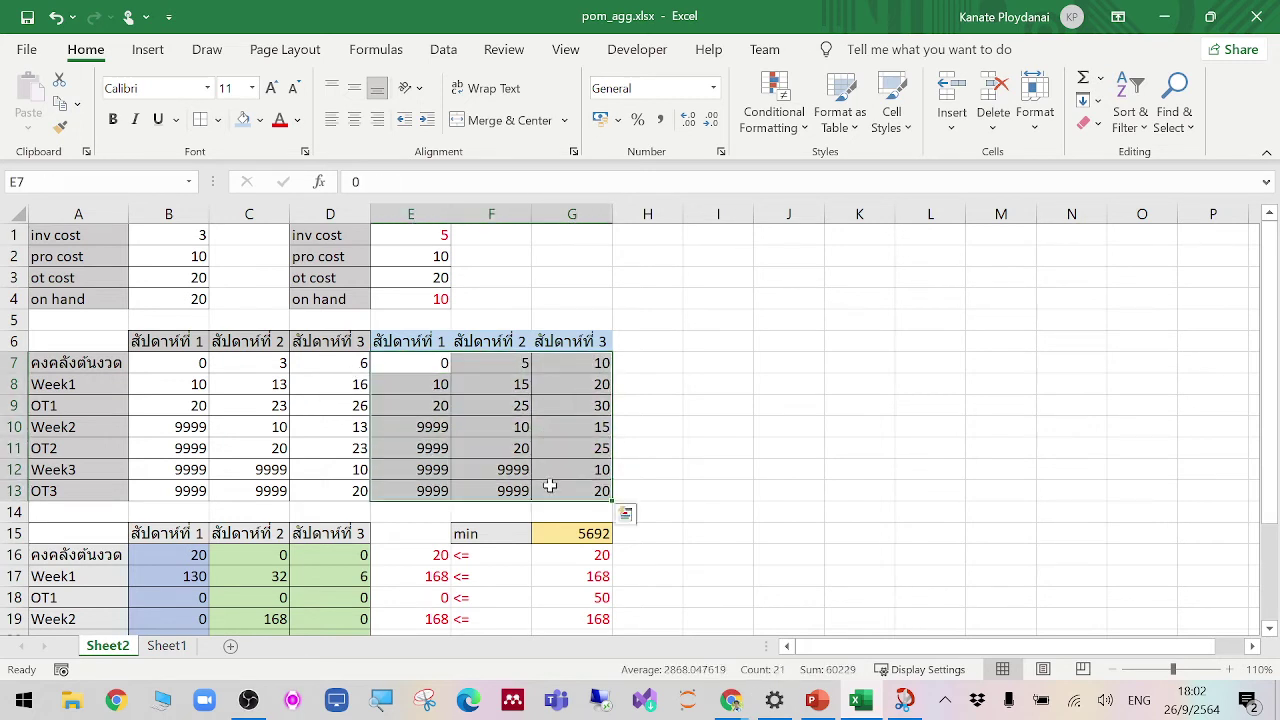
left_click(298, 120)
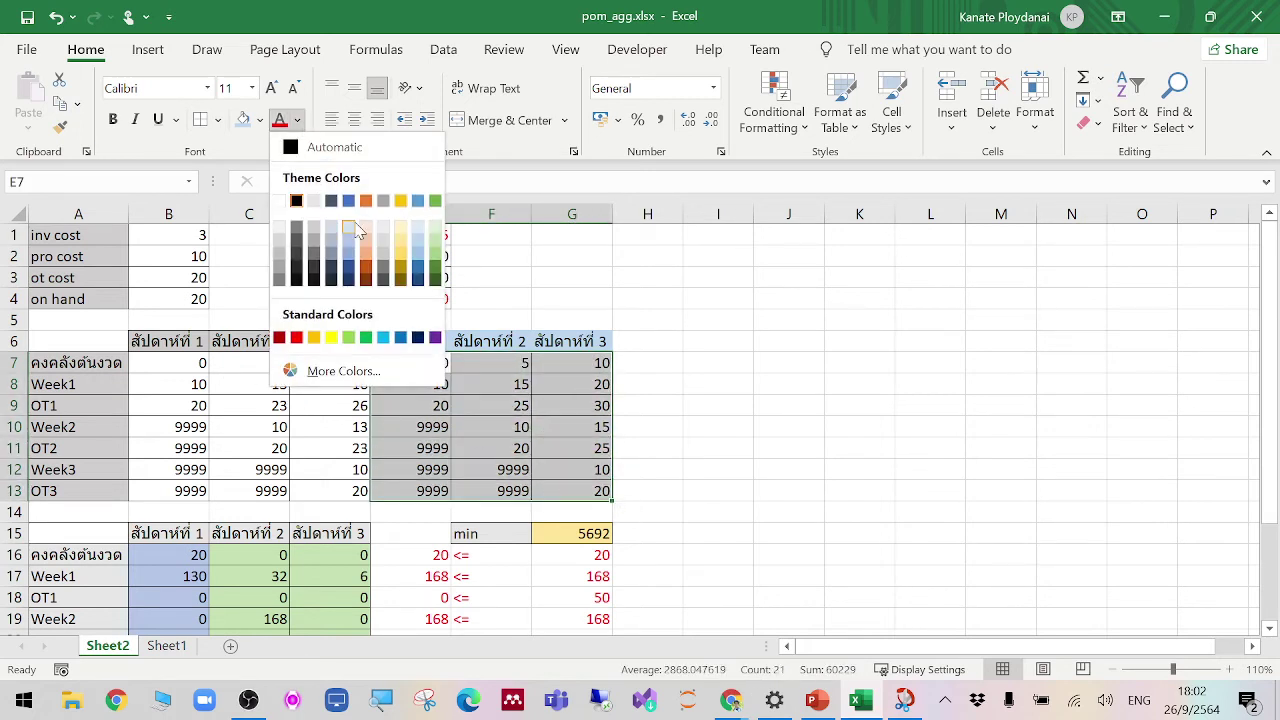
left_click(364, 240)
left_click(364, 238)
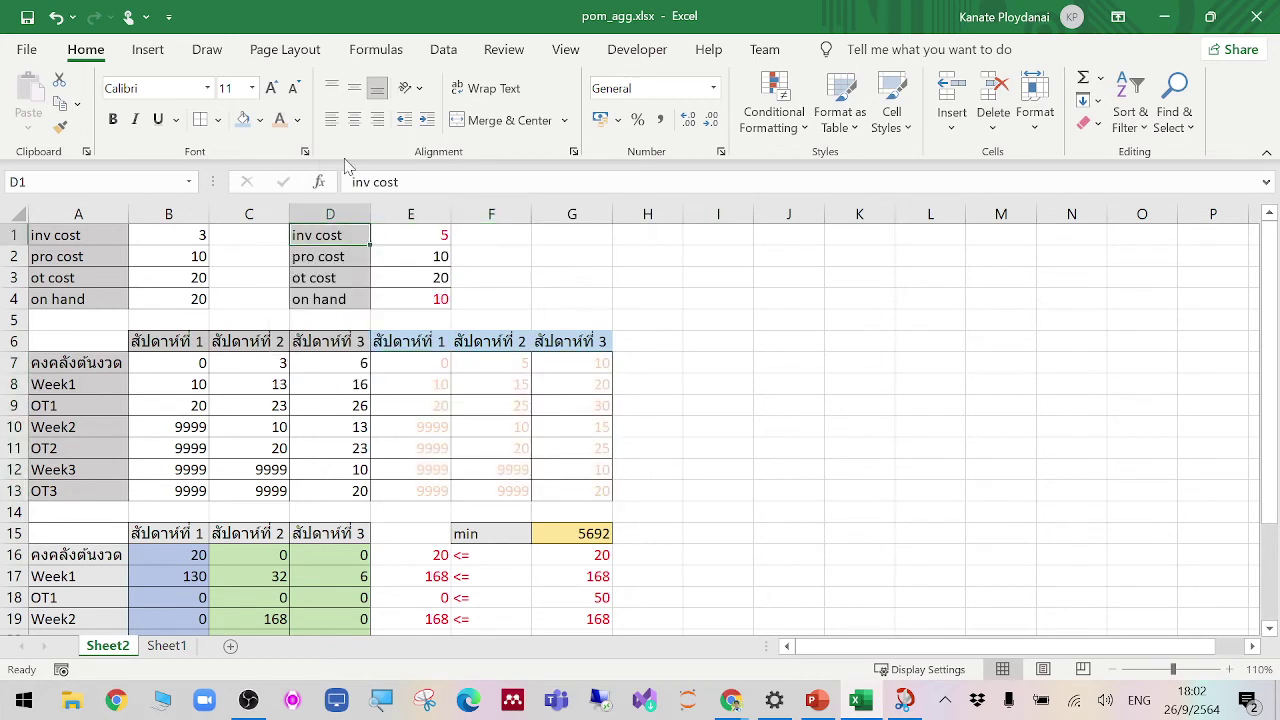
Step: Change the font color of the second cost table's values, E7:G13, to purple
left_click(297, 120)
left_click(672, 310)
left_click_drag(437, 366, 550, 486)
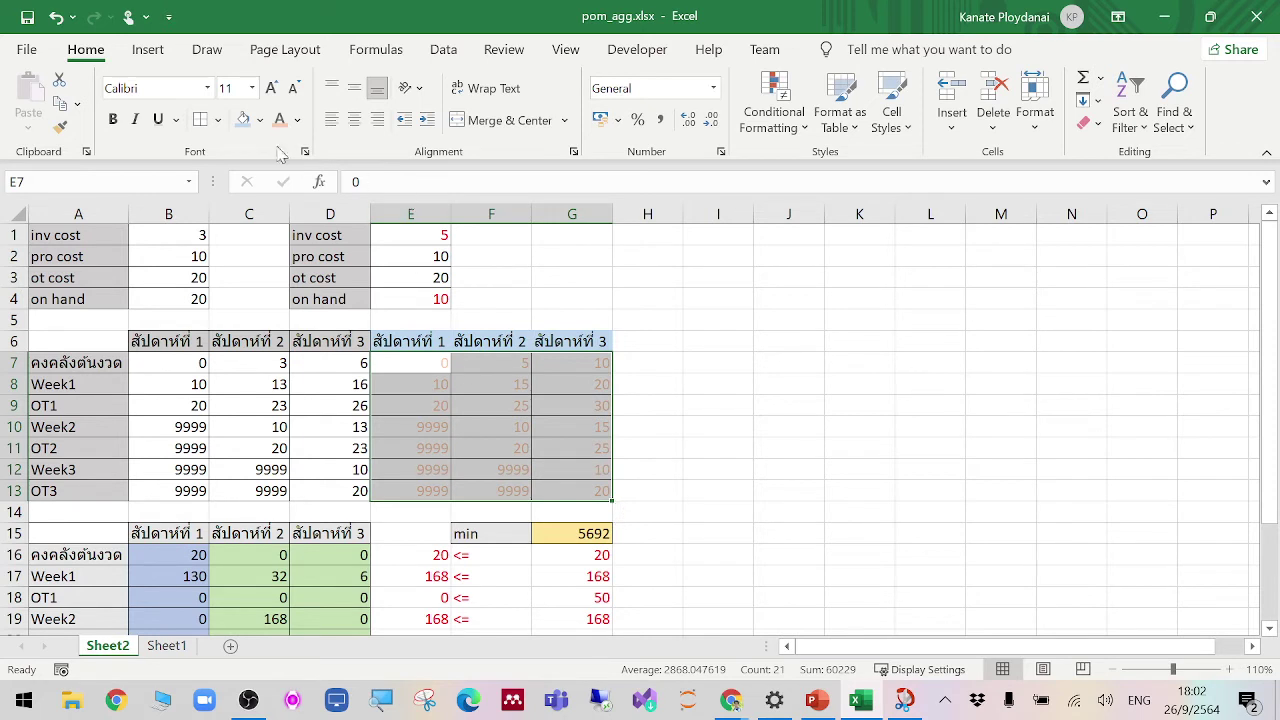
left_click(297, 120)
left_click(435, 340)
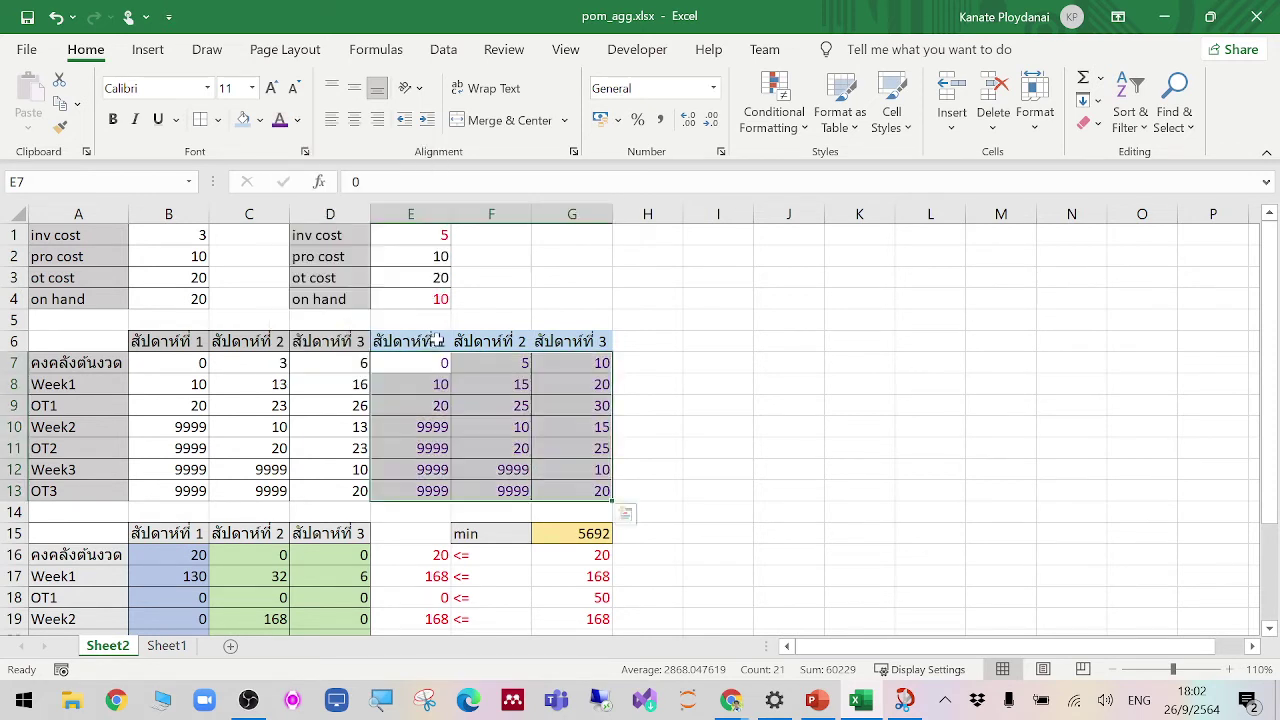
left_click(765, 312)
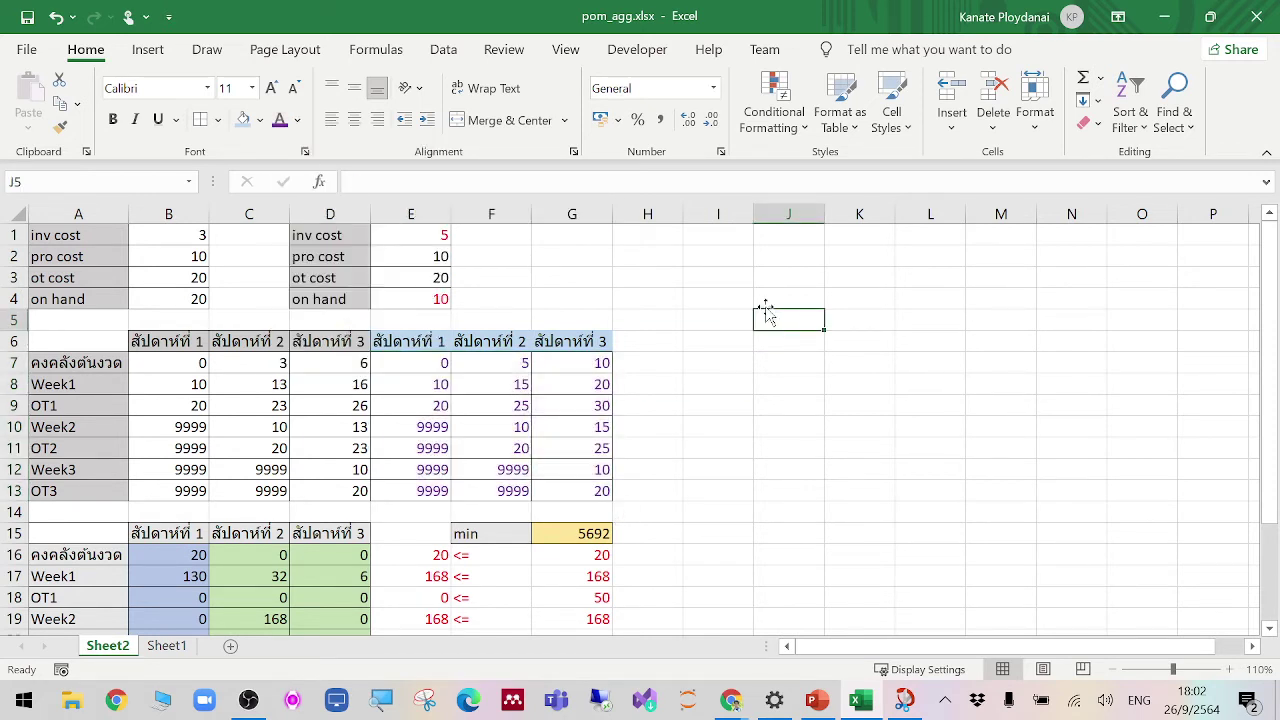
Step: Make the values in E7:G13 of the second cost table bold
left_click_drag(438, 343, 551, 341)
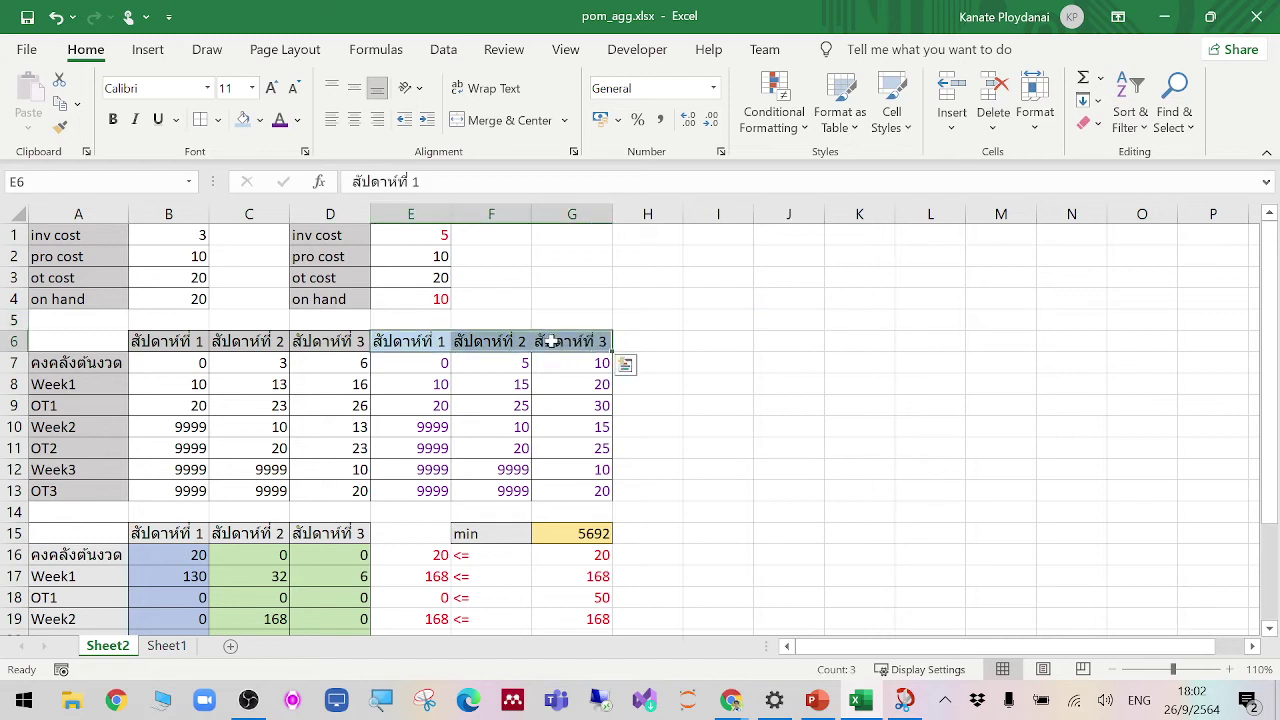
left_click(839, 343)
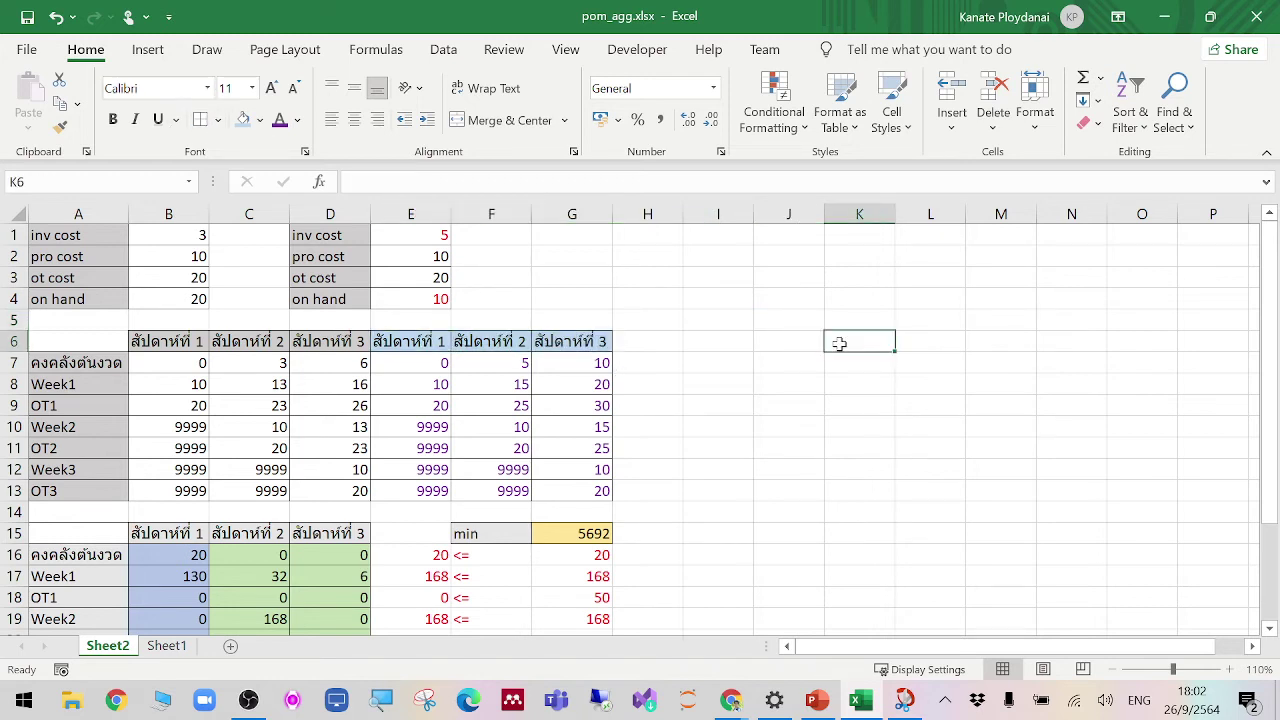
left_click_drag(420, 363, 543, 488)
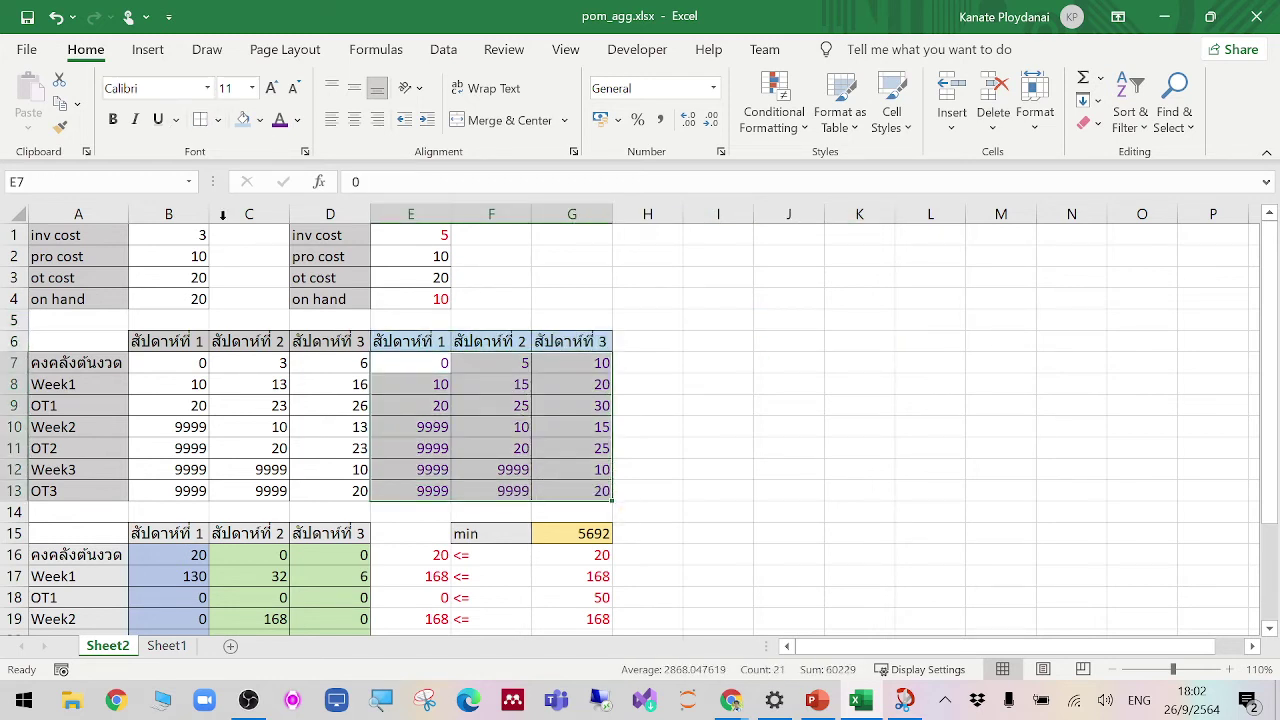
left_click(113, 119)
left_click(848, 386)
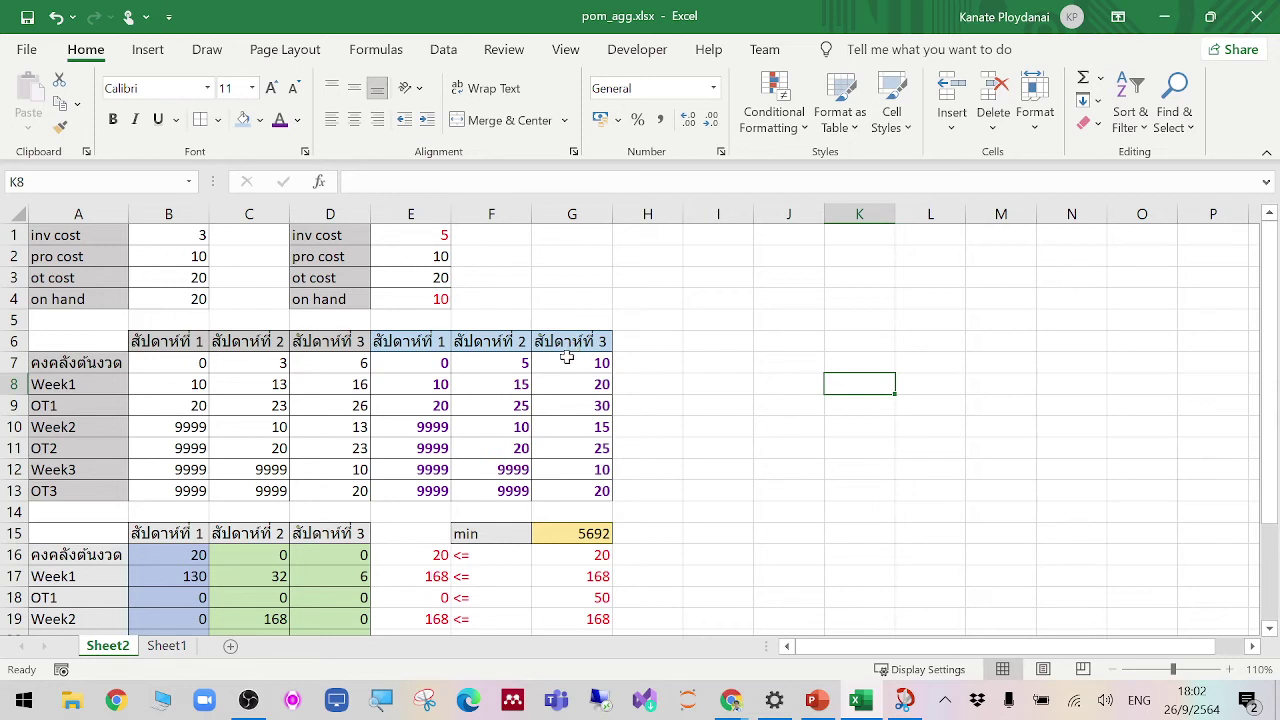
Step: Inspect the beginning-inventory row's formulas in F7 and G7 and the inv cost cell they reference
left_click(404, 366)
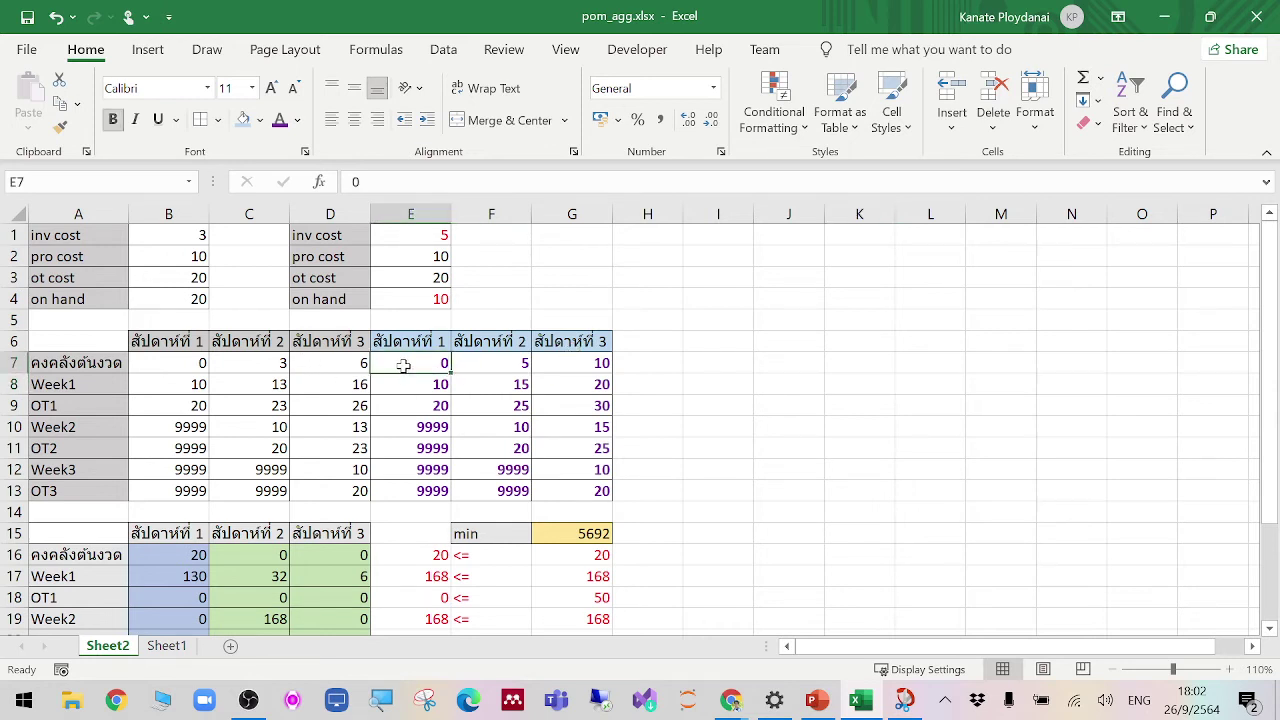
left_click(493, 356)
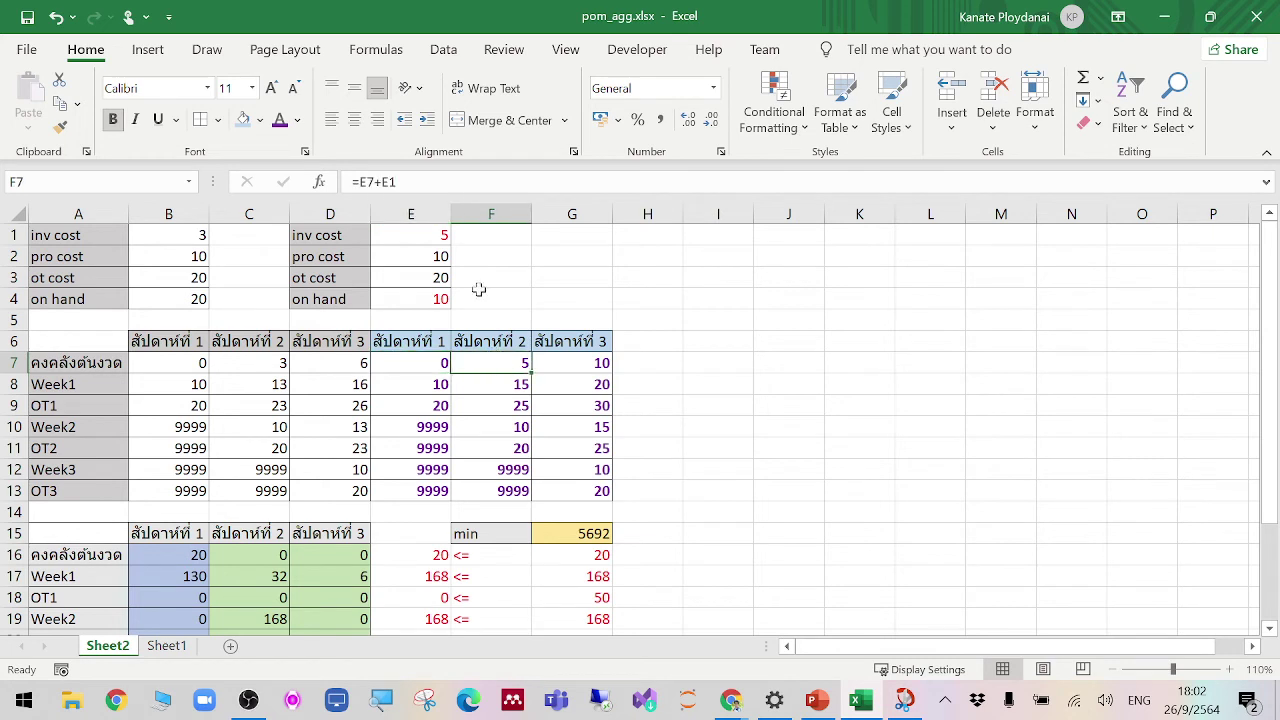
left_click(430, 238)
left_click(486, 356)
double_click(506, 363)
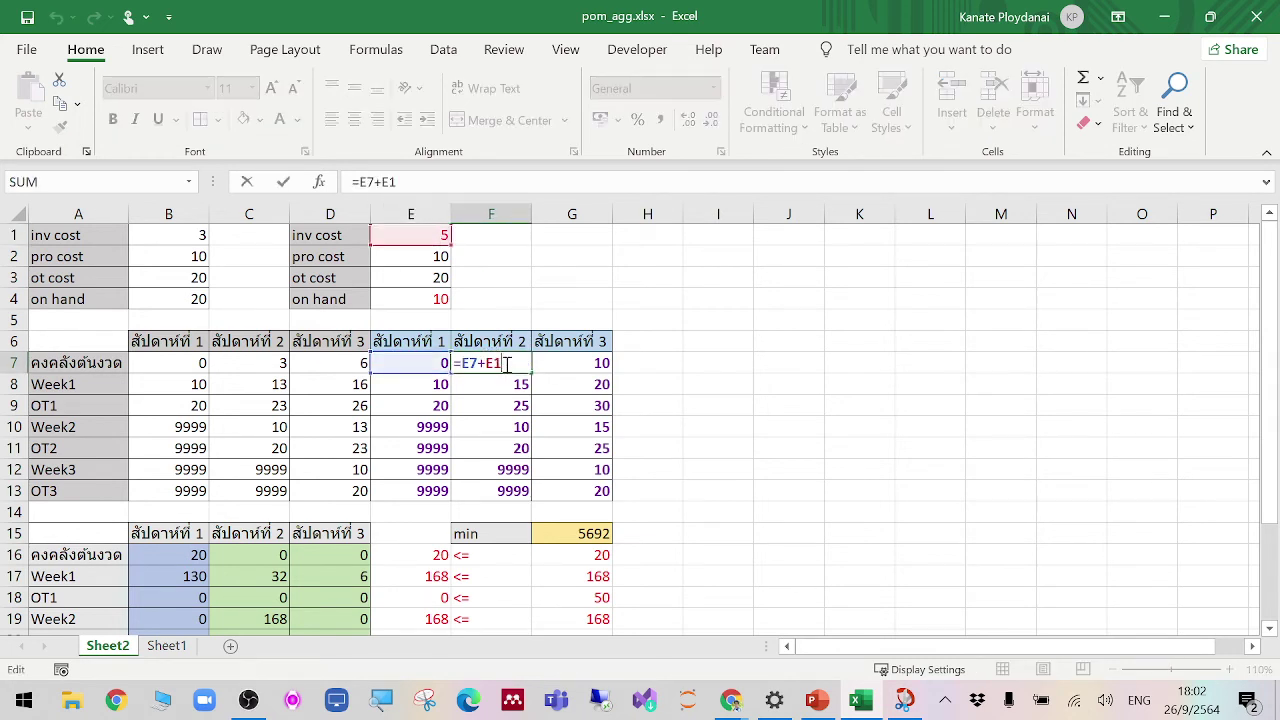
left_click(586, 363)
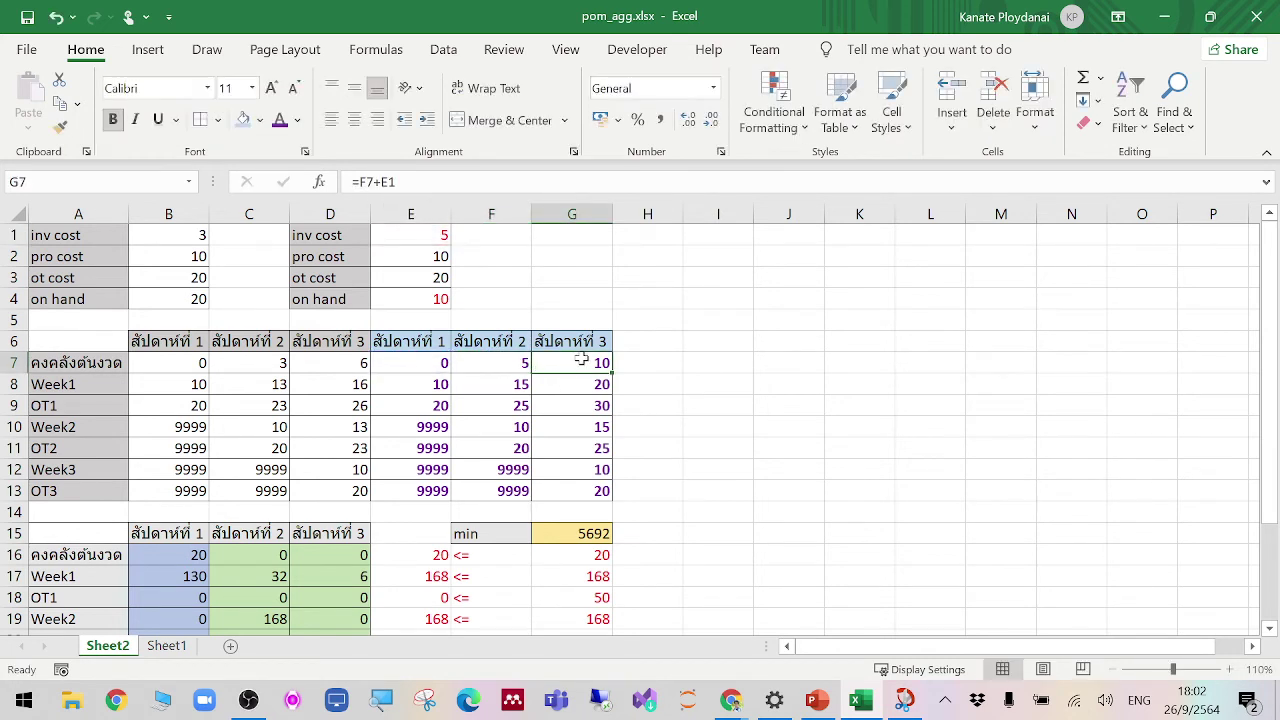
double_click(584, 363)
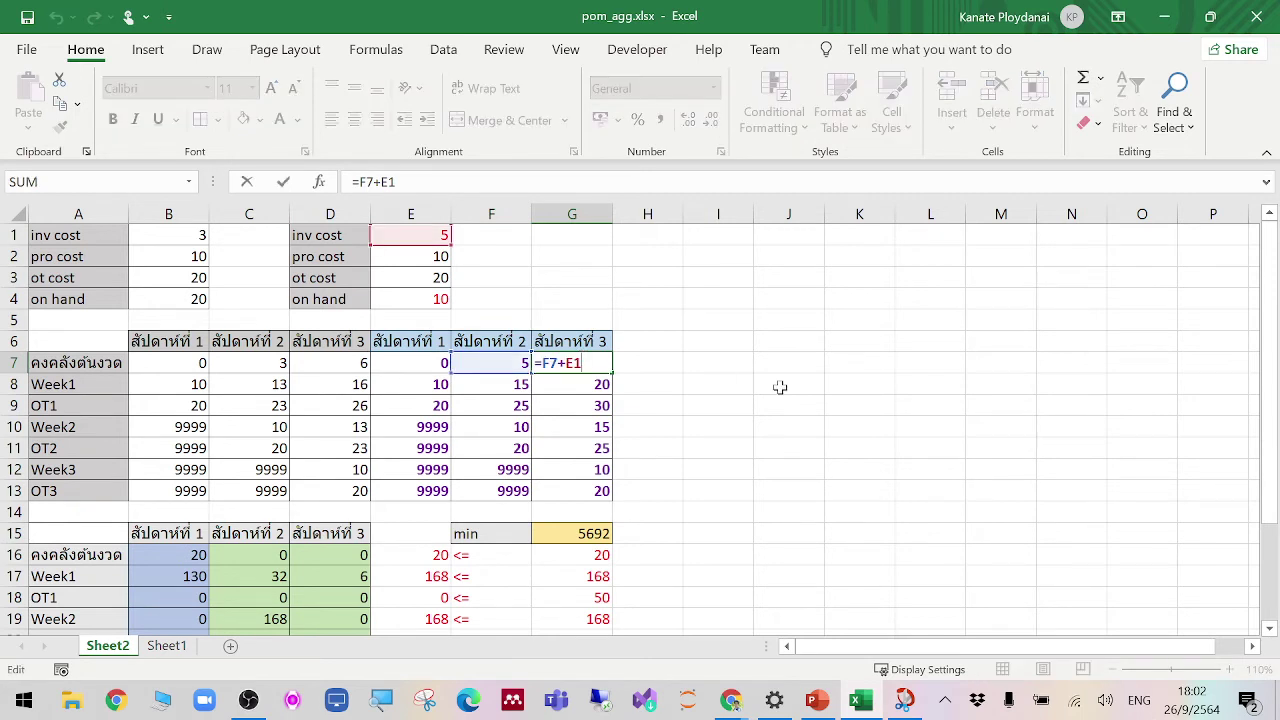
key("Tab")
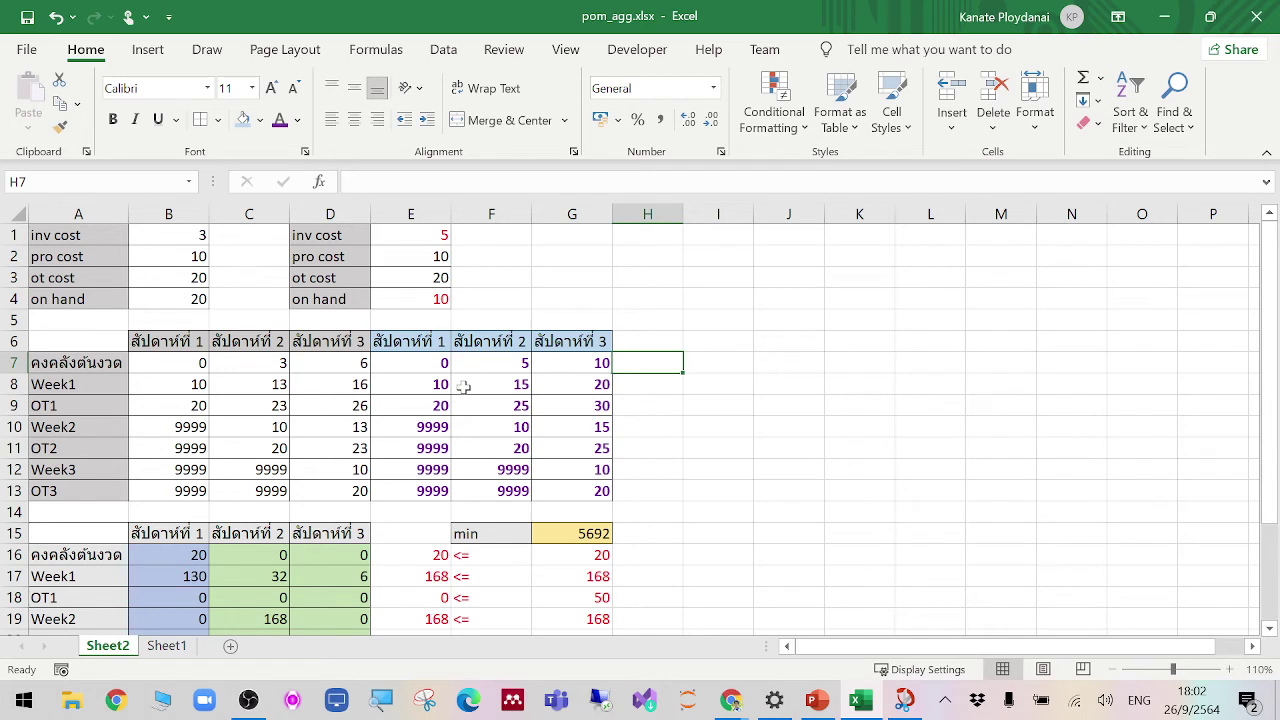
Step: Inspect the OT2 row's cost formulas in F11 and G11
double_click(519, 450)
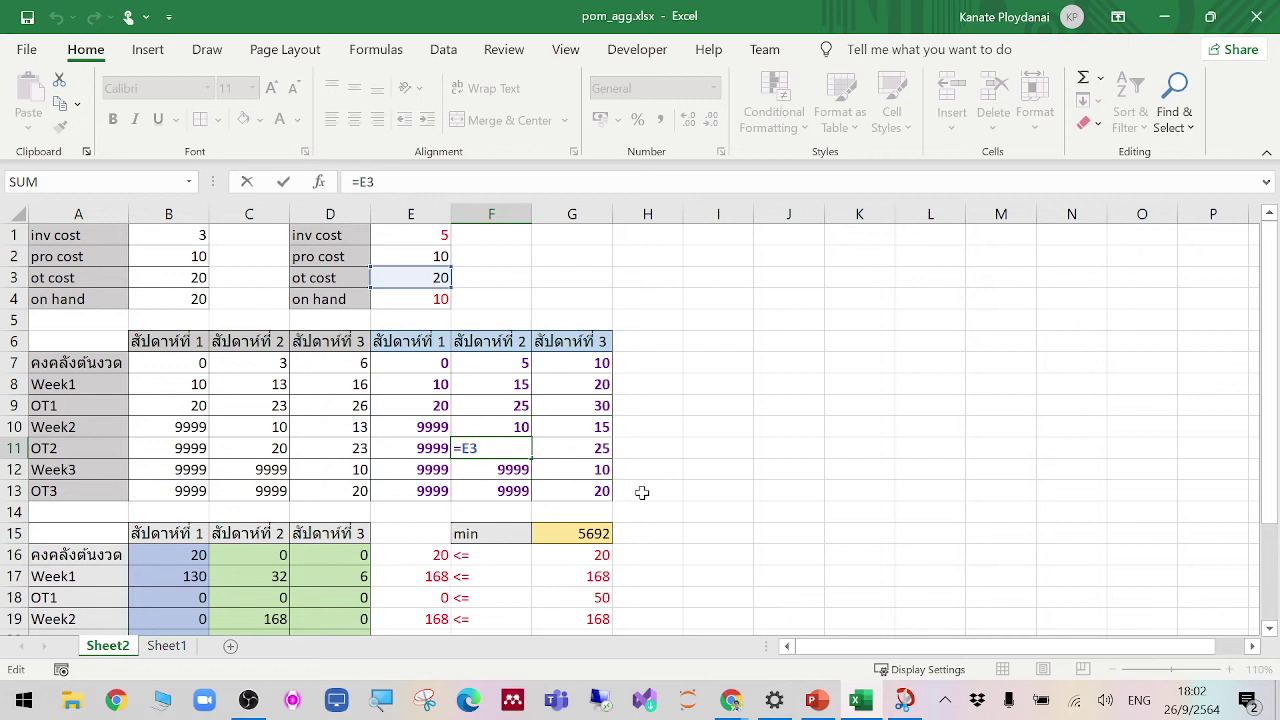
left_click(607, 452)
double_click(601, 450)
left_click(662, 458)
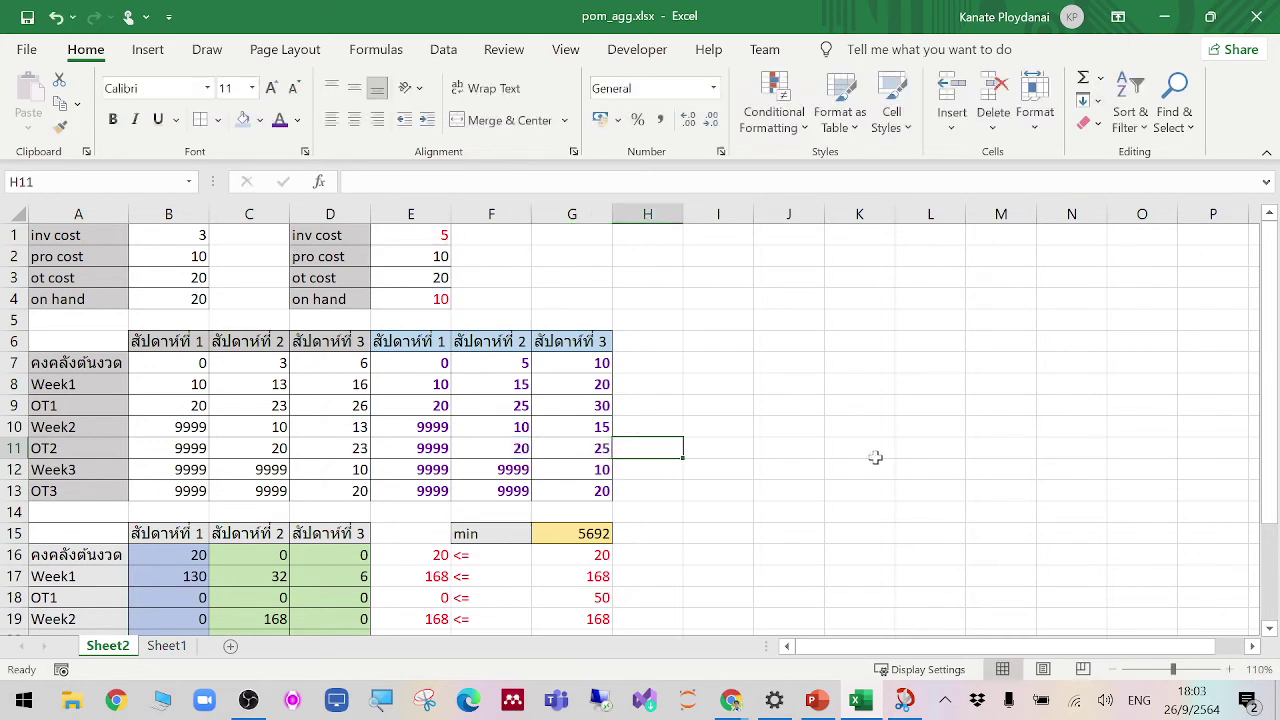
Step: Try to trace the precedents of cell E7
left_click(436, 359)
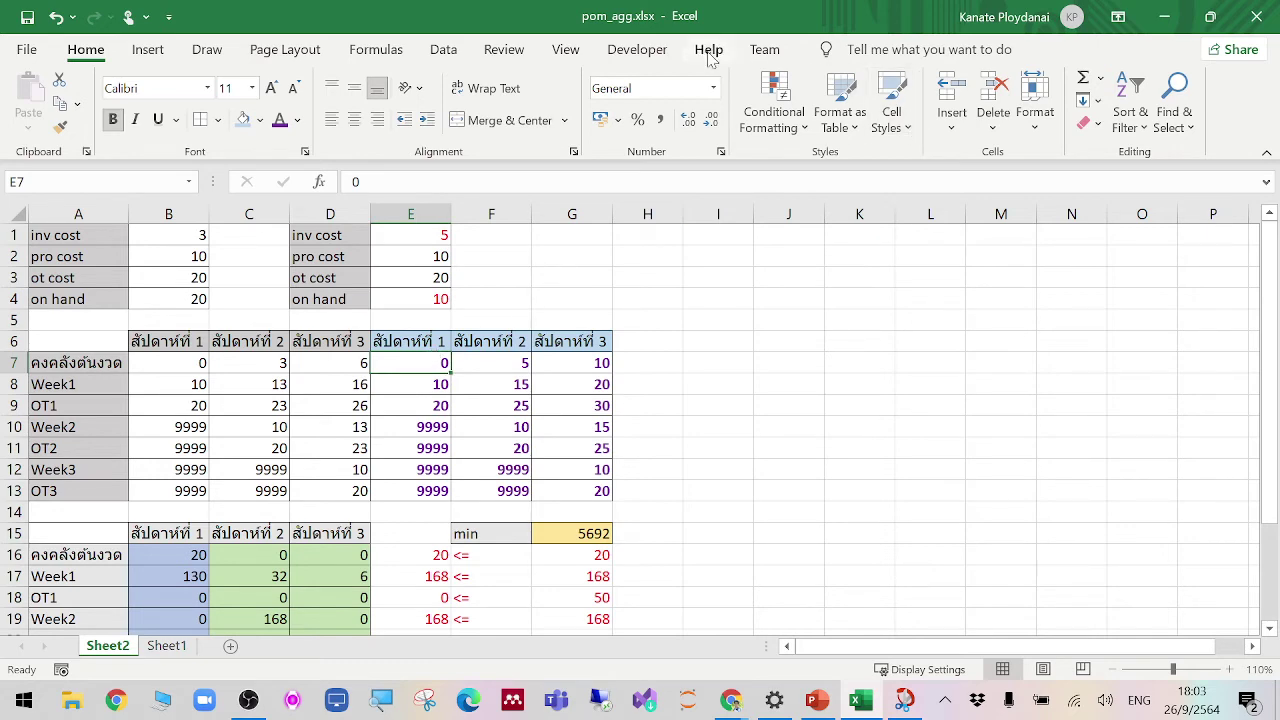
left_click(457, 56)
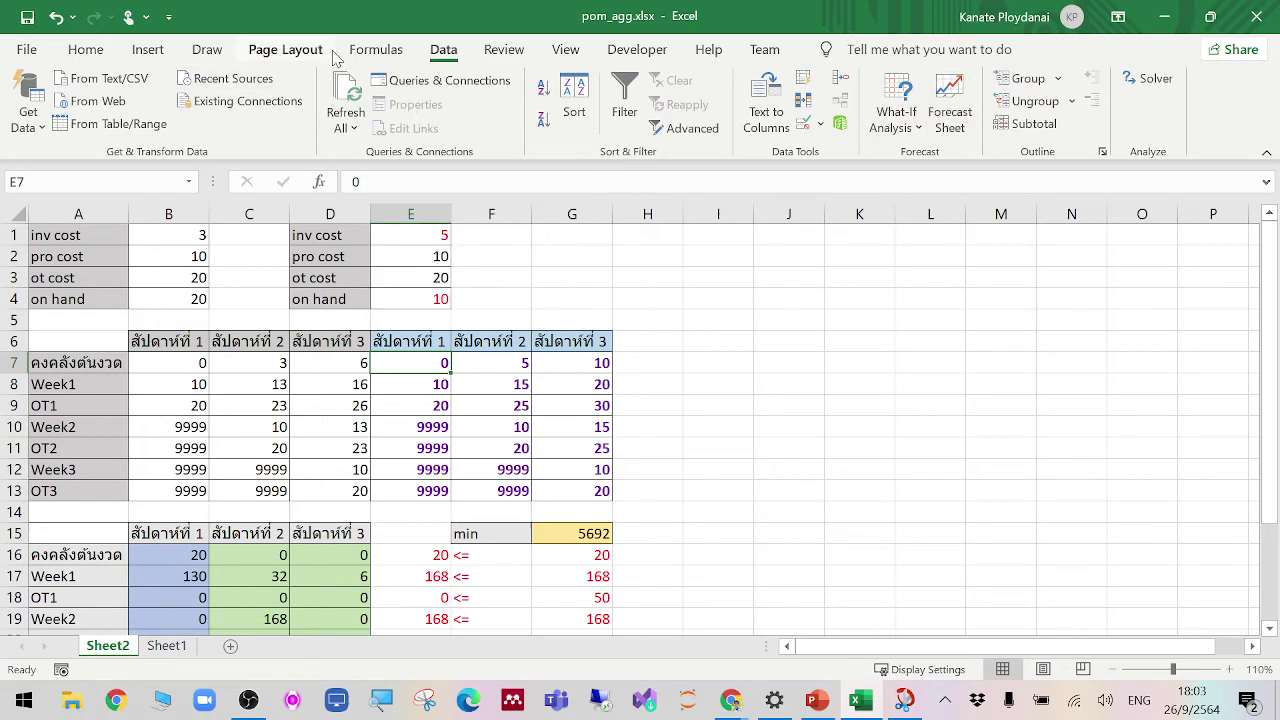
left_click(383, 55)
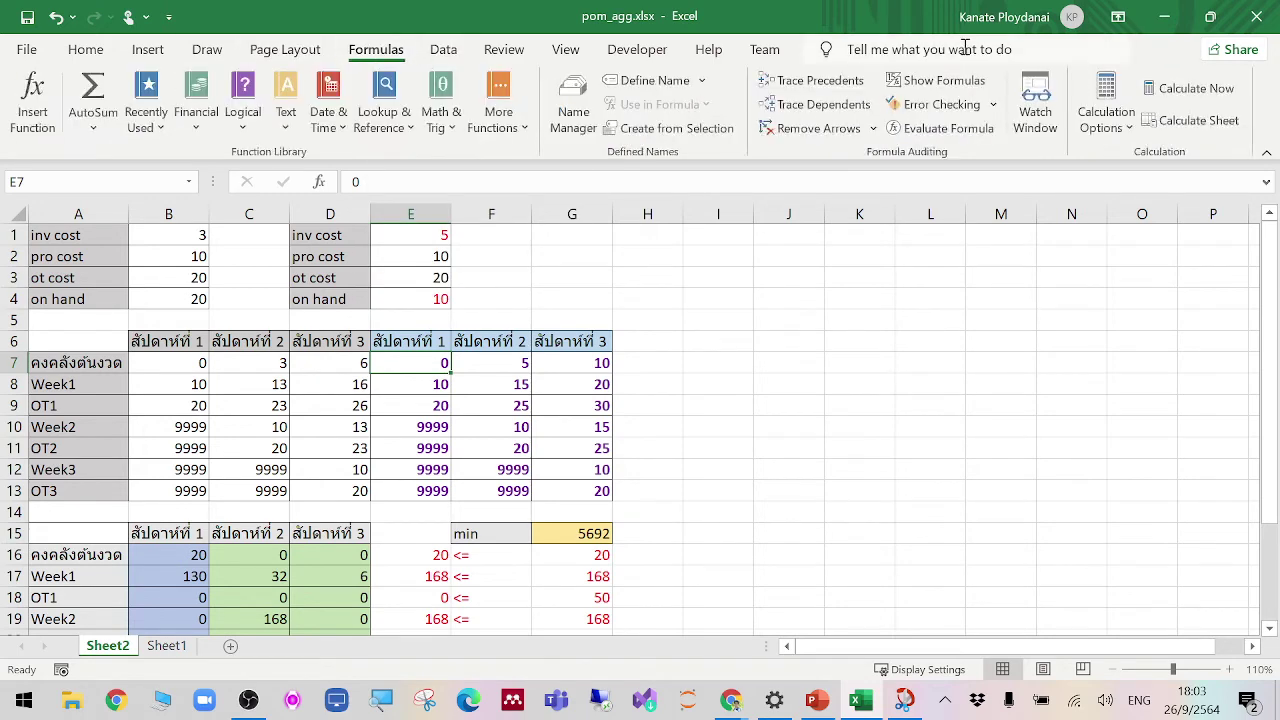
left_click(830, 82)
left_click(646, 406)
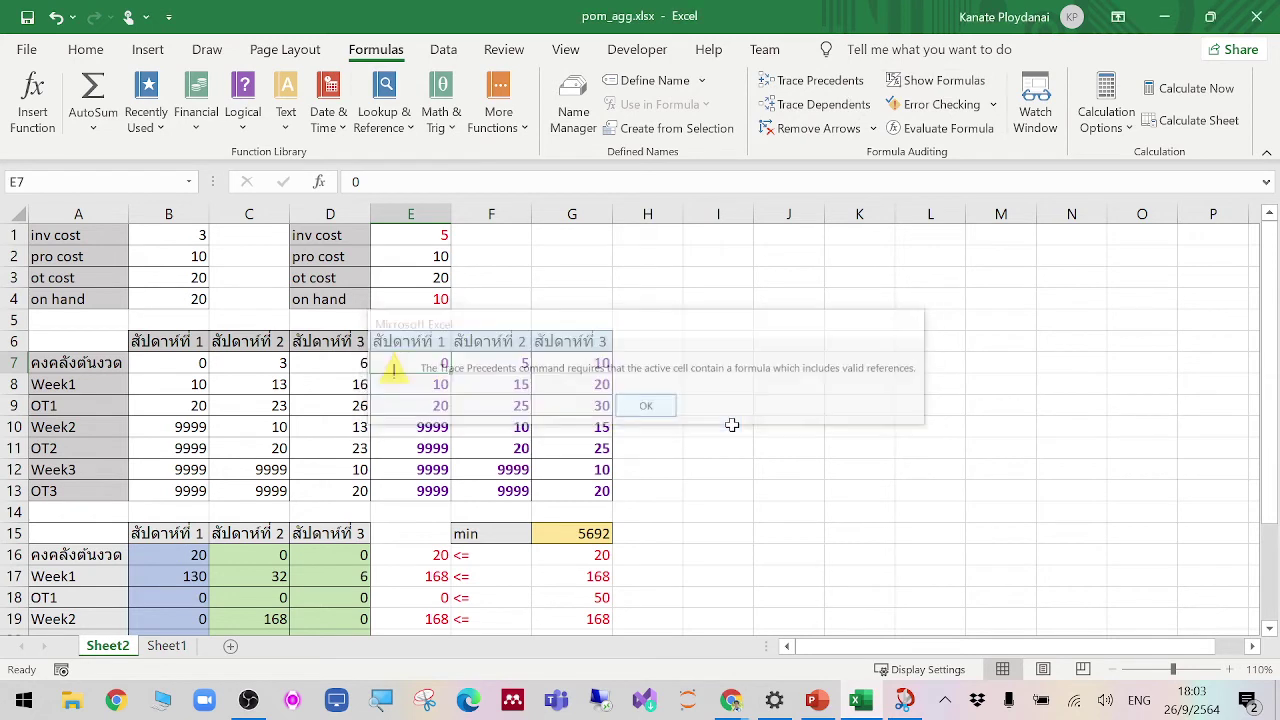
left_click(859, 448)
Step: Trace the dependents of cell E7 and the precedents of cell G7
left_click(410, 362)
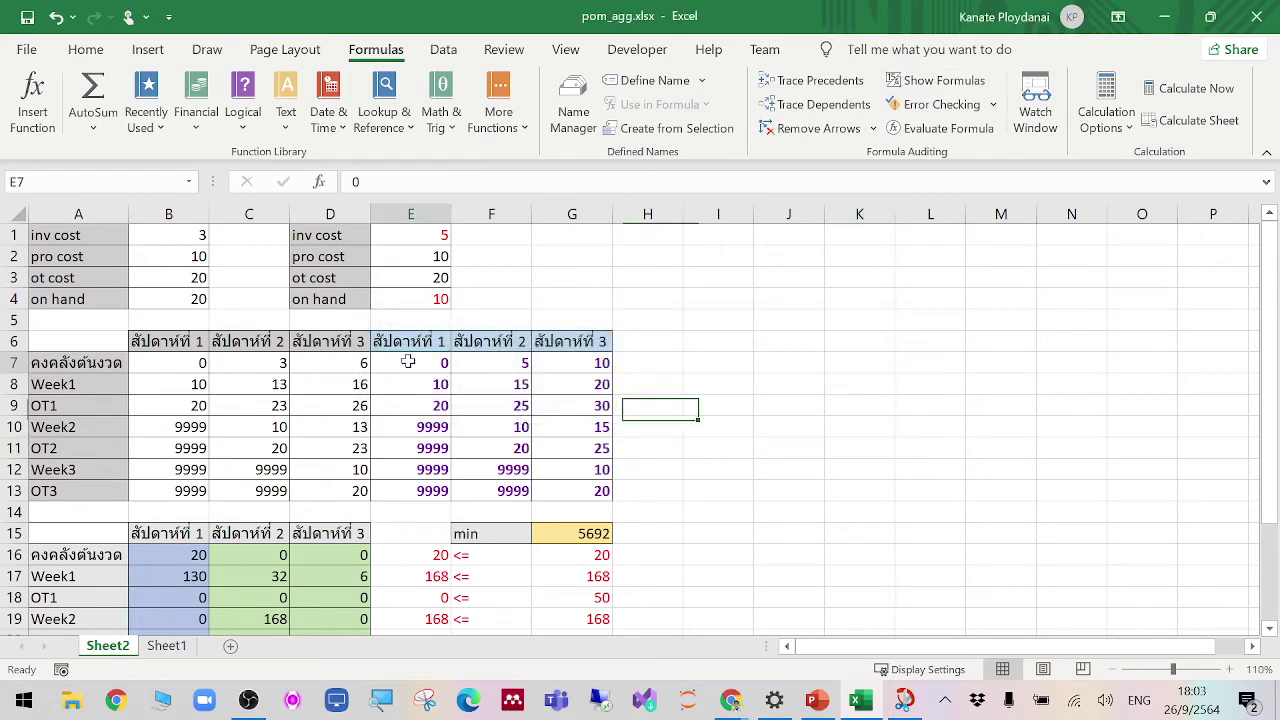
left_click(816, 106)
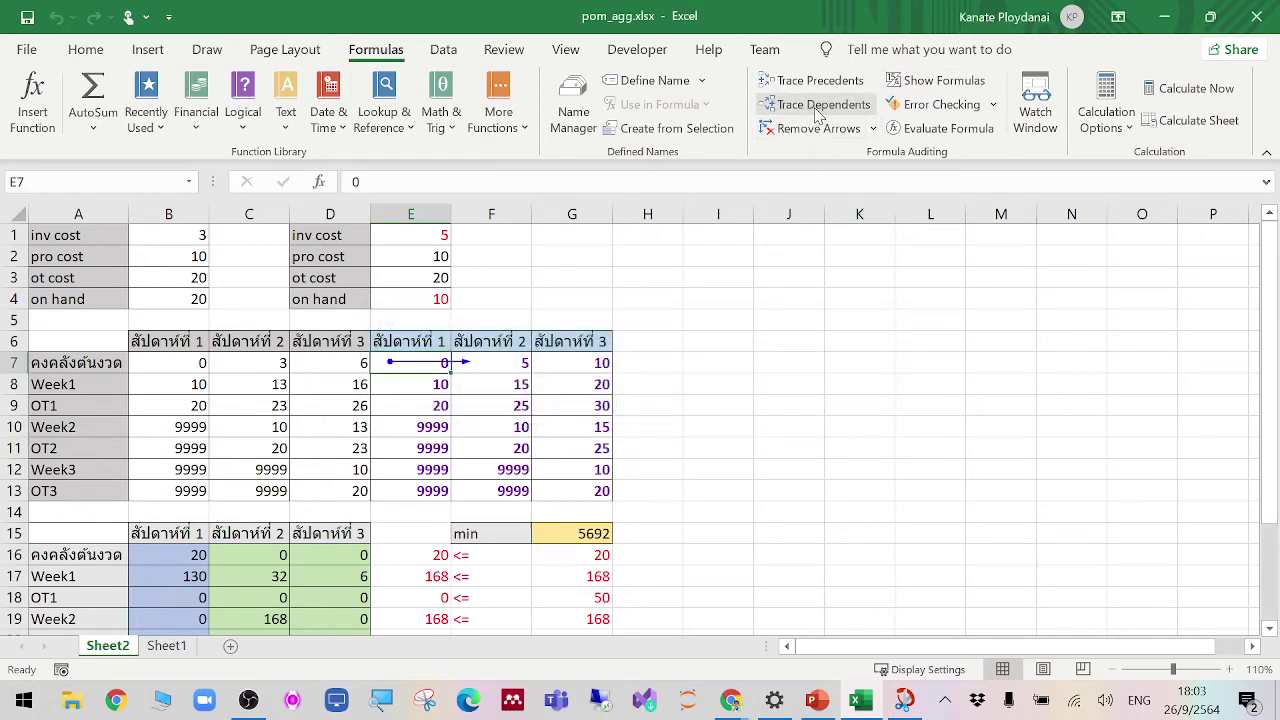
left_click(600, 360)
left_click(826, 86)
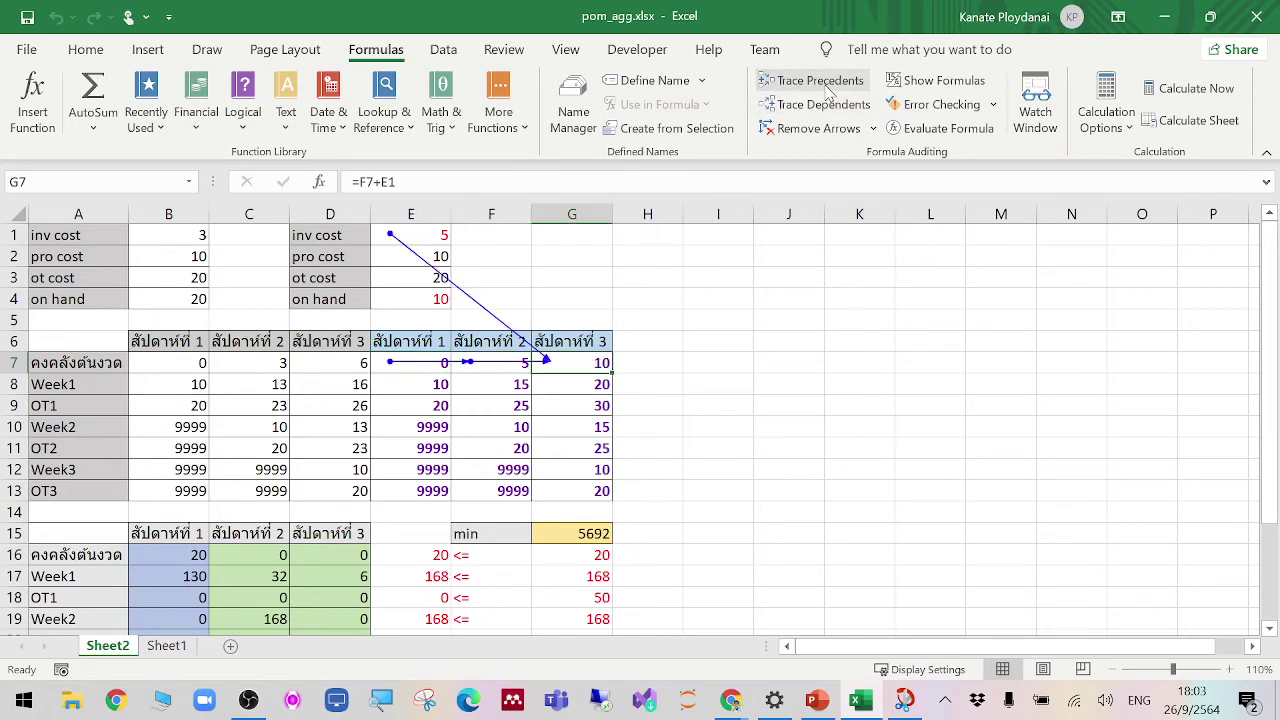
Step: Trace the precedents of cells E9 and F10, and remove all tracing arrows from the sheet
left_click(438, 386)
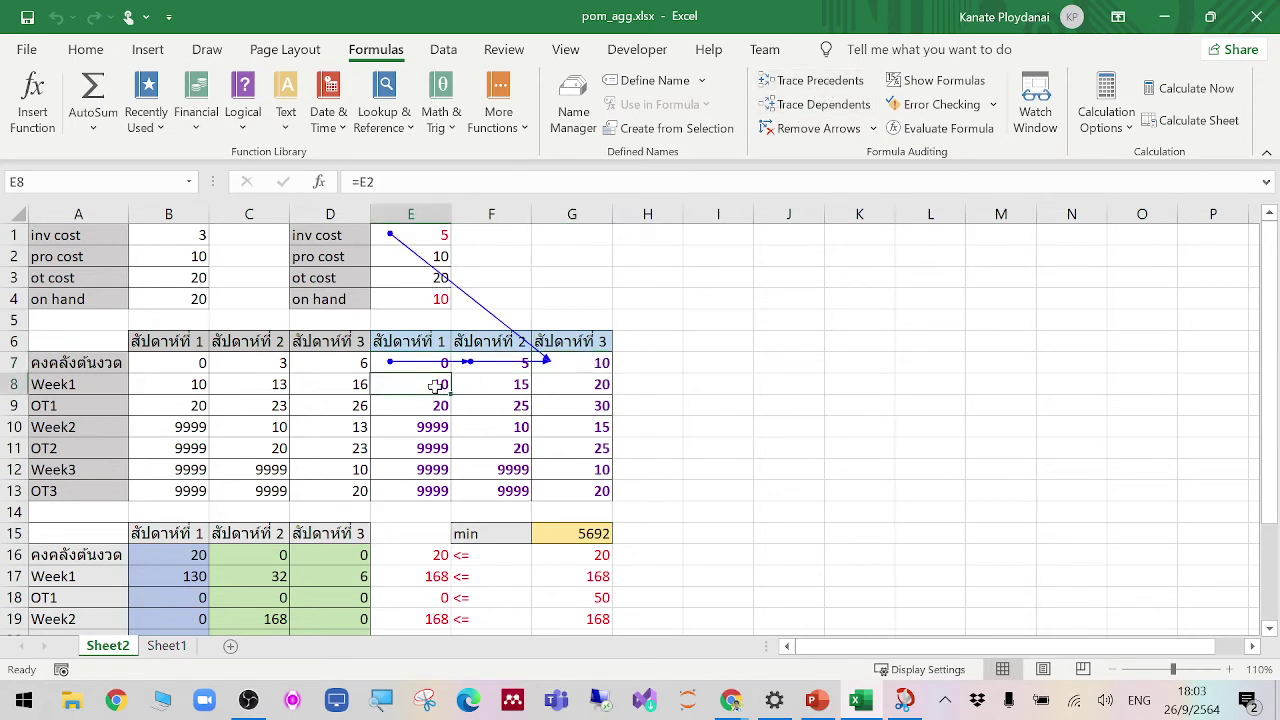
left_click(439, 404)
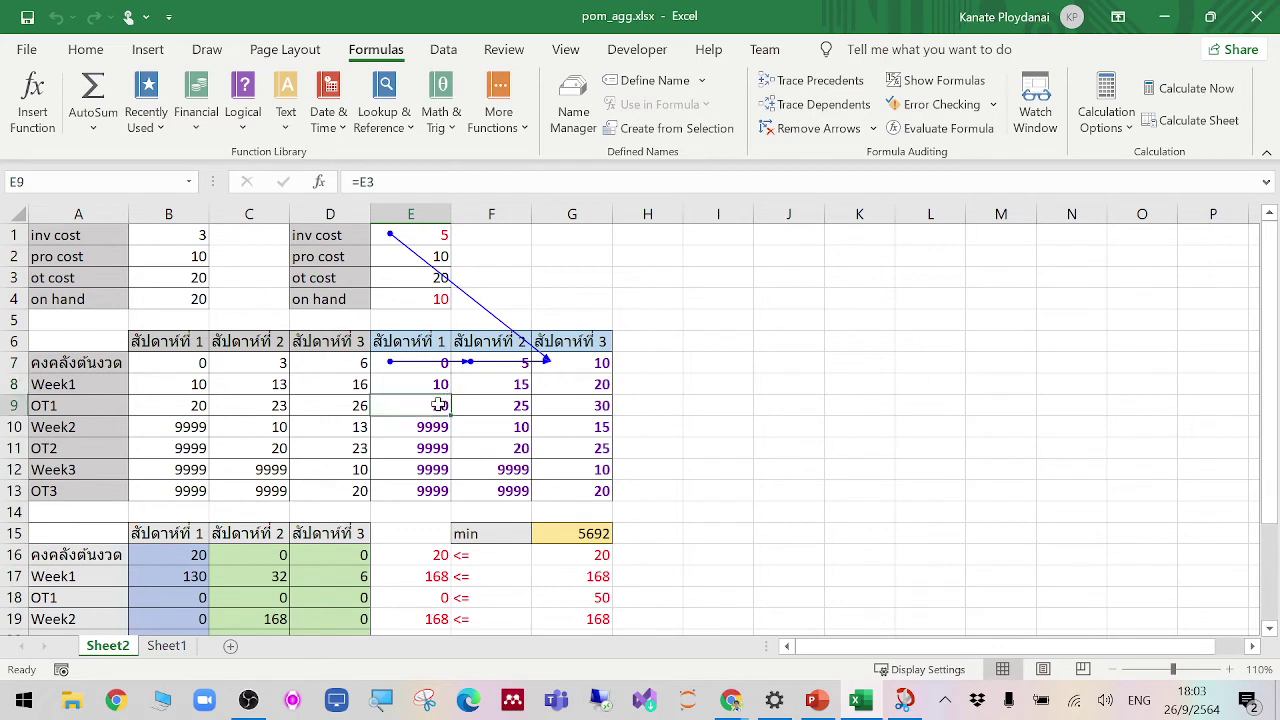
left_click(822, 82)
left_click(503, 436)
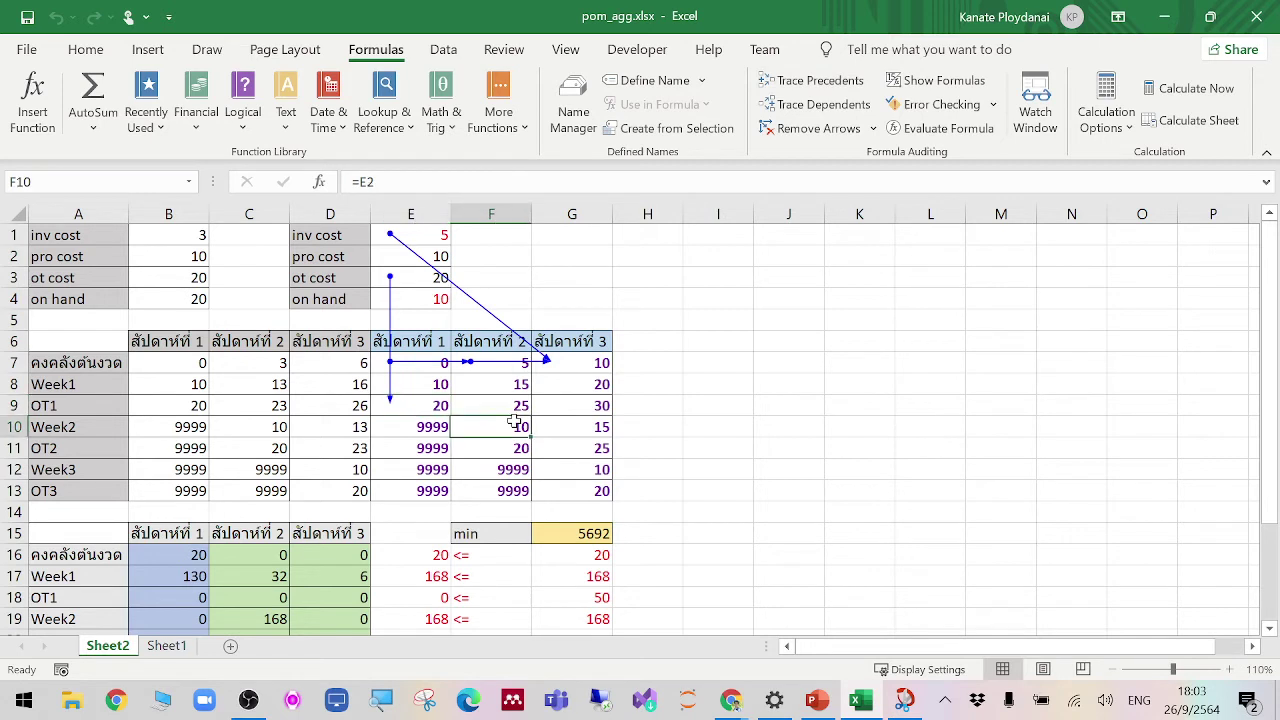
left_click(822, 84)
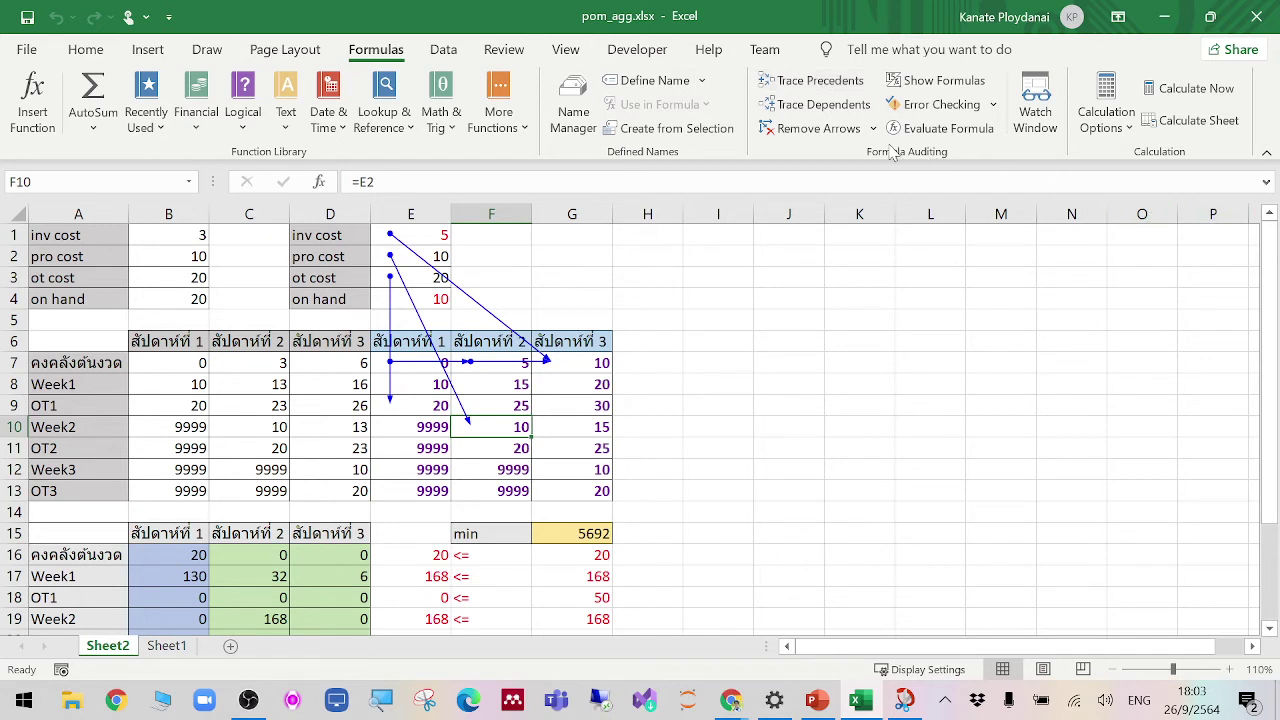
left_click(814, 128)
left_click(926, 360)
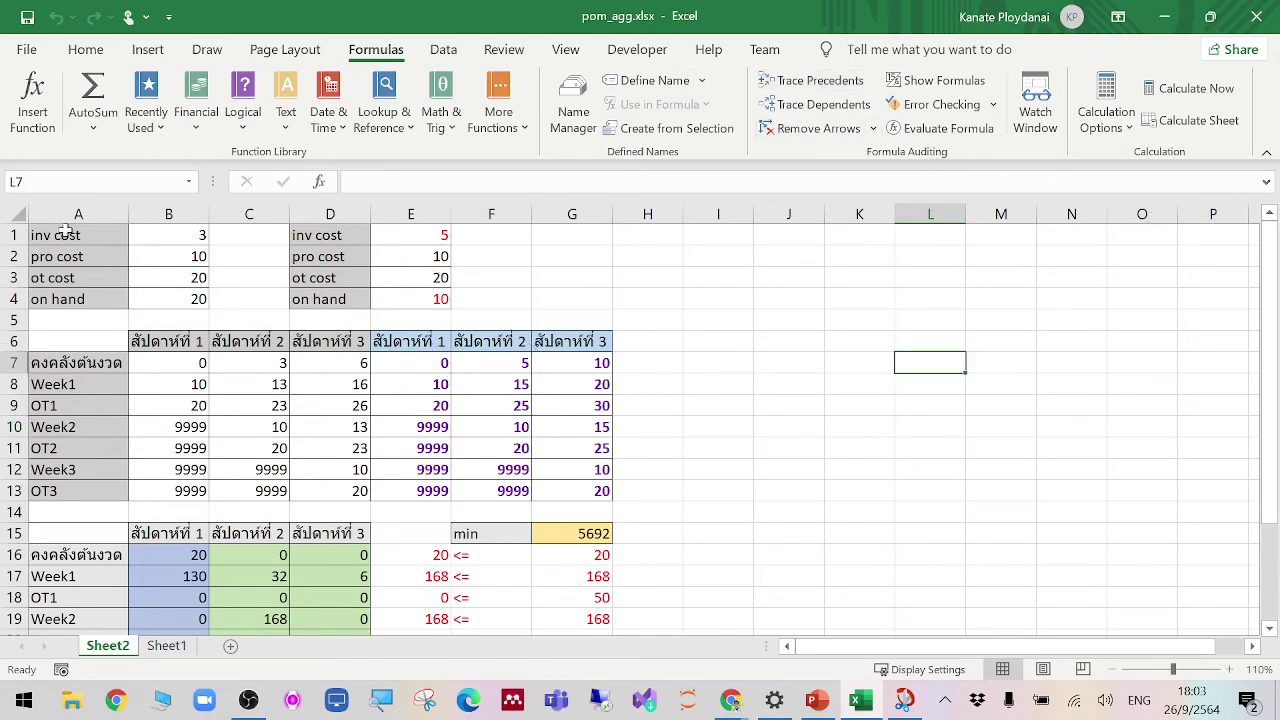
Step: Fill the second parameter block's labels in D1:D4 with the light blue used for the second cost table's headers
left_click_drag(66, 232, 165, 293)
left_click_drag(312, 240, 330, 297)
left_click(86, 49)
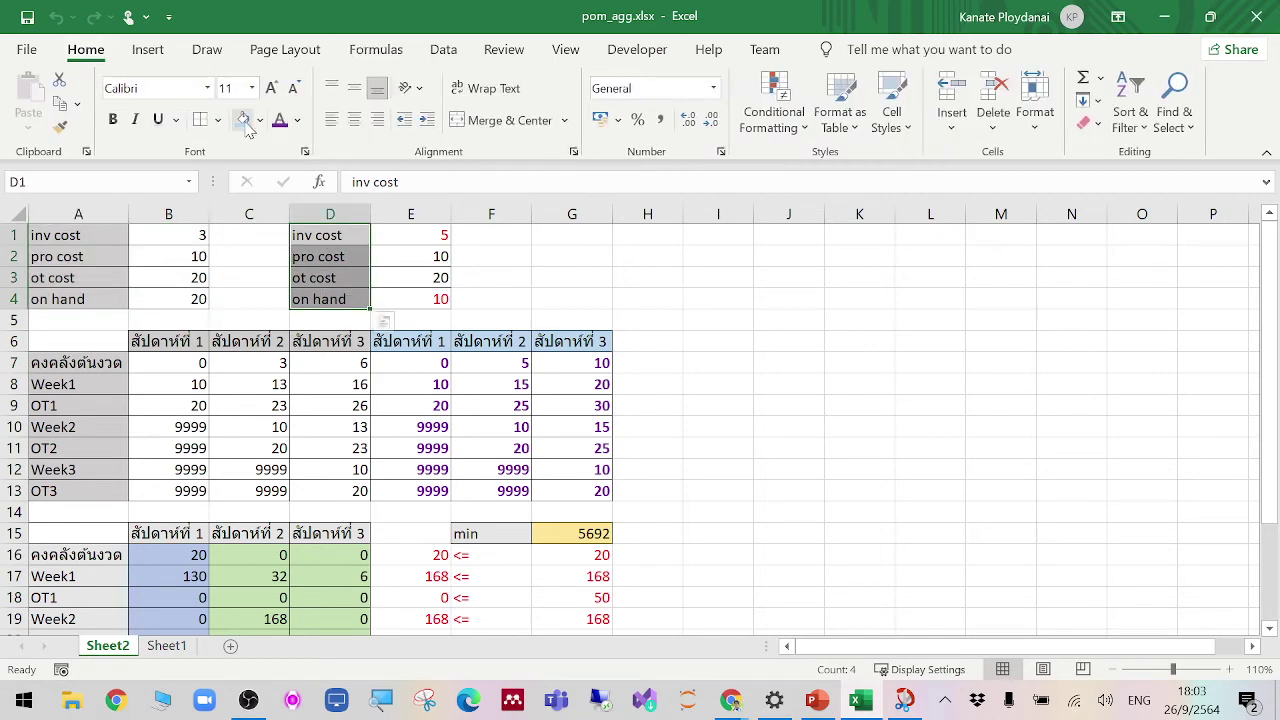
left_click(242, 119)
left_click(645, 279)
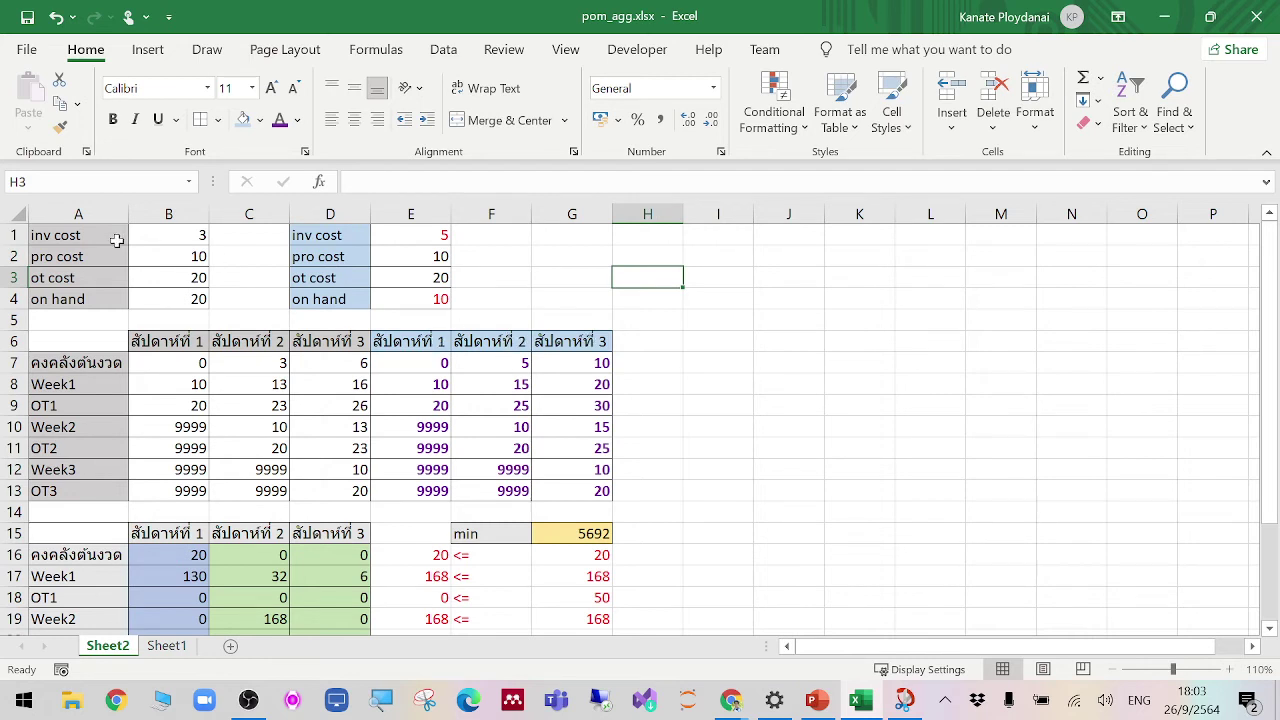
Step: Compare the inv cost and on hand inputs of the two parameter blocks and review the second cost table E7:G13
left_click(190, 238)
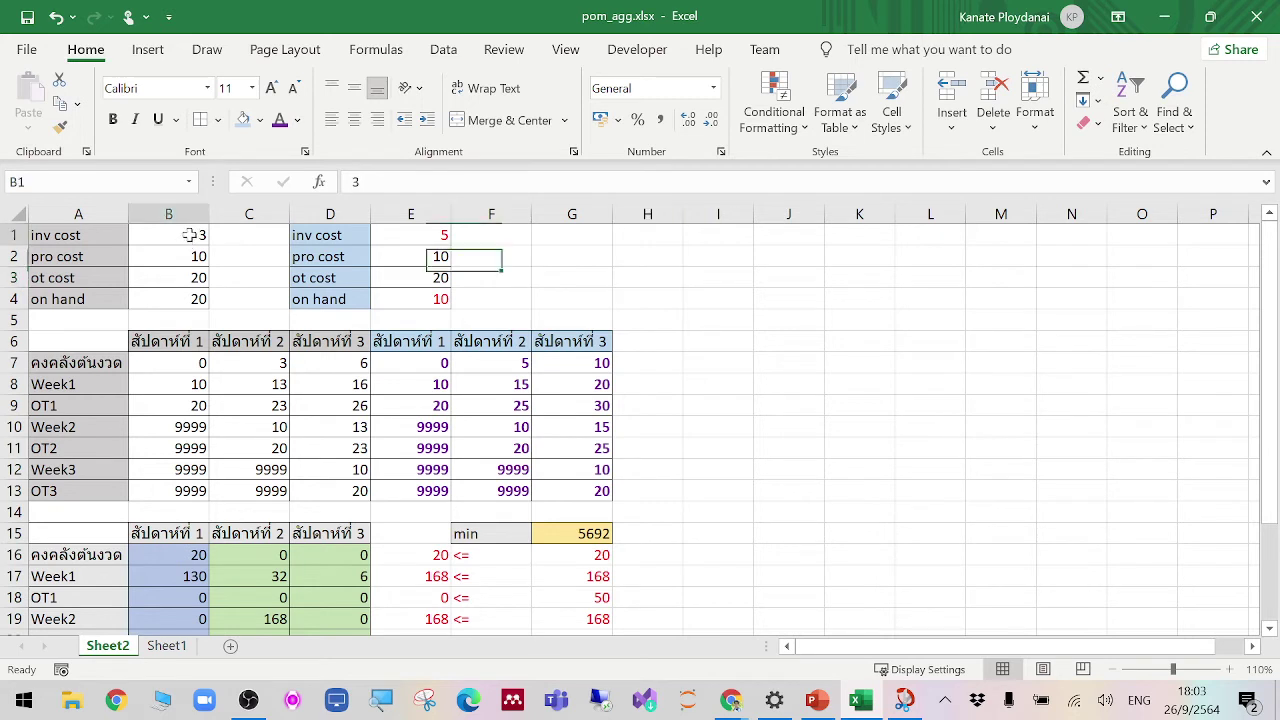
left_click(297, 236)
left_click(160, 235)
left_click_drag(408, 365, 537, 484)
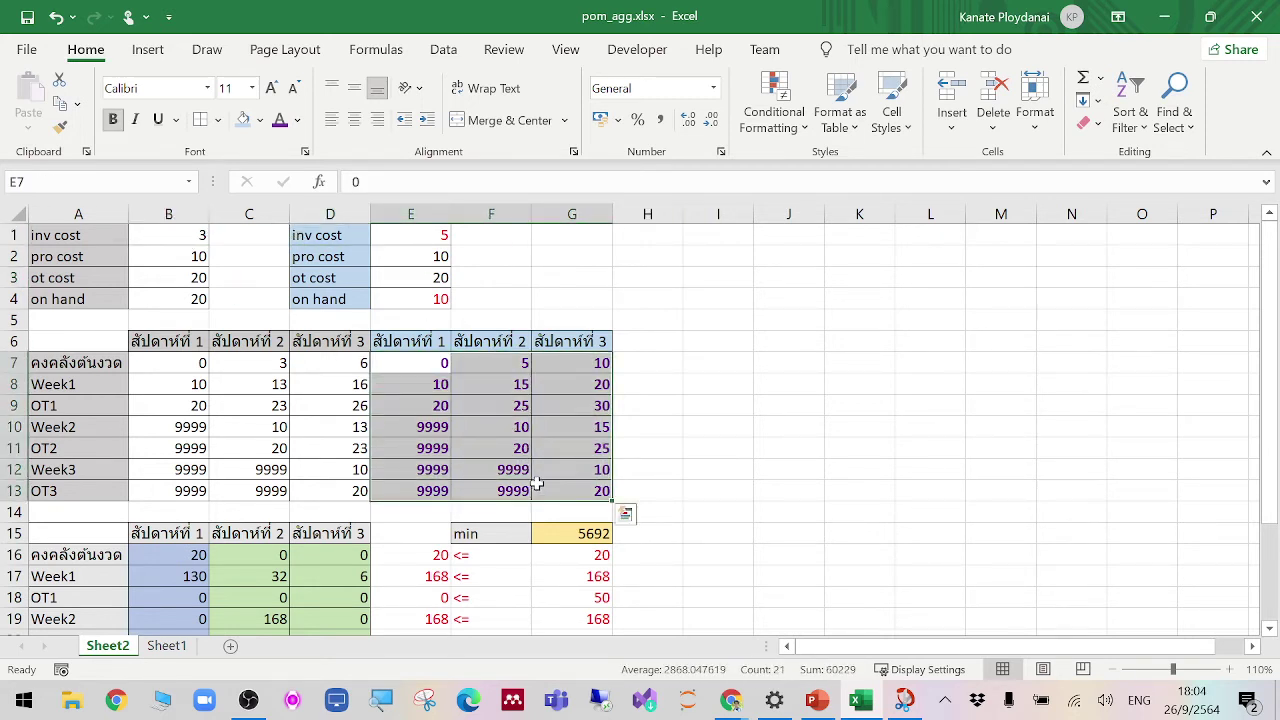
left_click(155, 300)
left_click(453, 305)
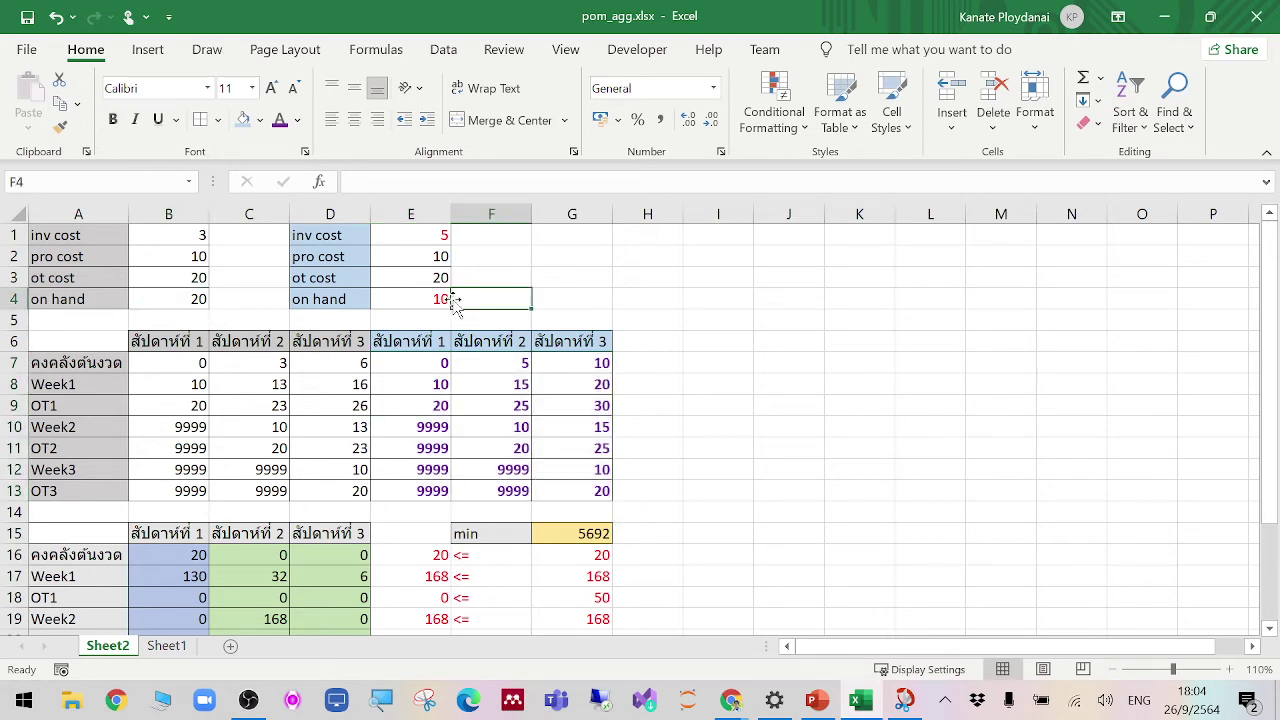
left_click(440, 302)
left_click(886, 342)
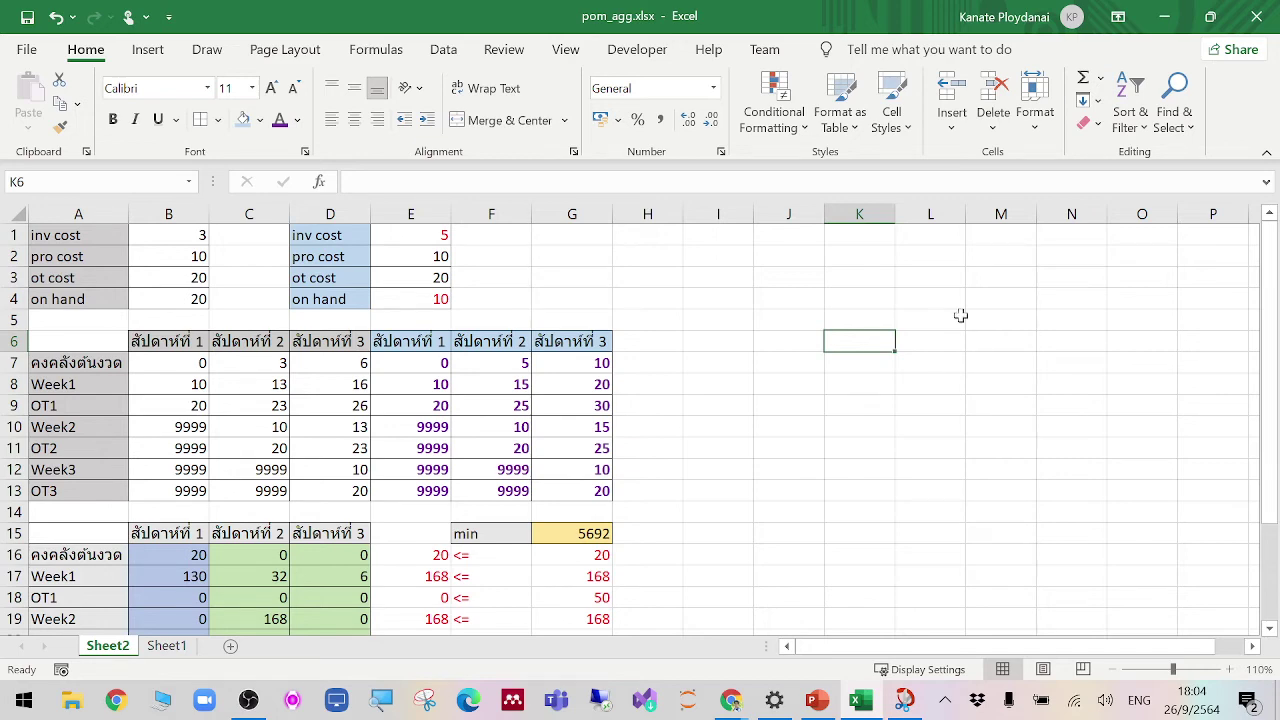
Step: Zoom the sheet out to 80% to view the parameters, cost tables and allocation table together
scroll(963, 317, "down", 4)
scroll(927, 326, "up", 1)
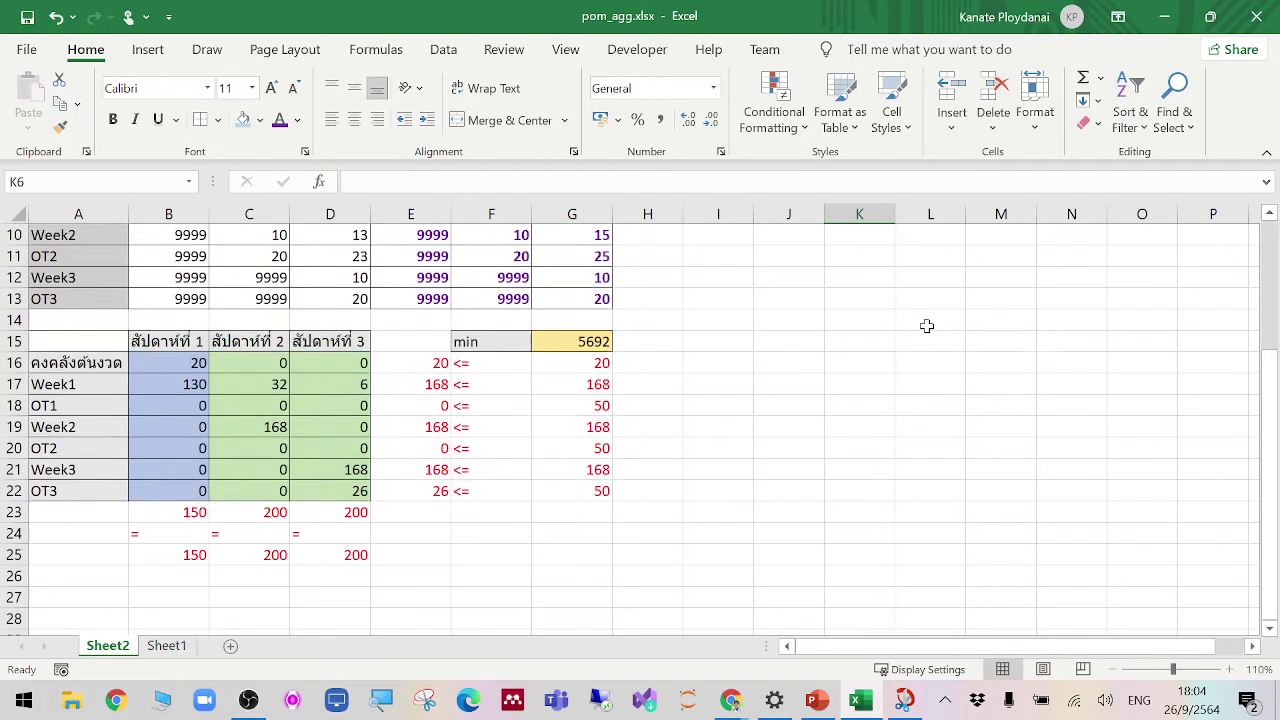
left_click(1117, 669)
left_click(1117, 669)
left_click(1117, 669)
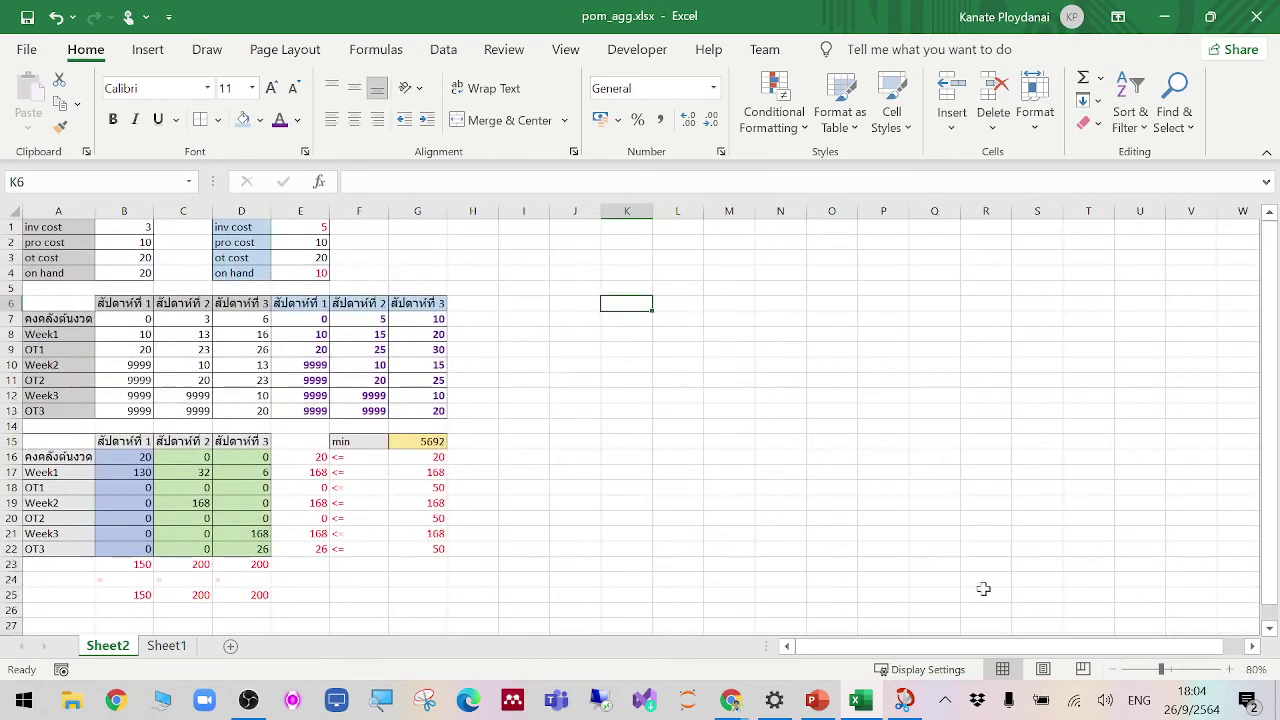
Step: Clear the contents of E15:G22, including the min cell and the row sums with their capacity limits
left_click(1000, 491)
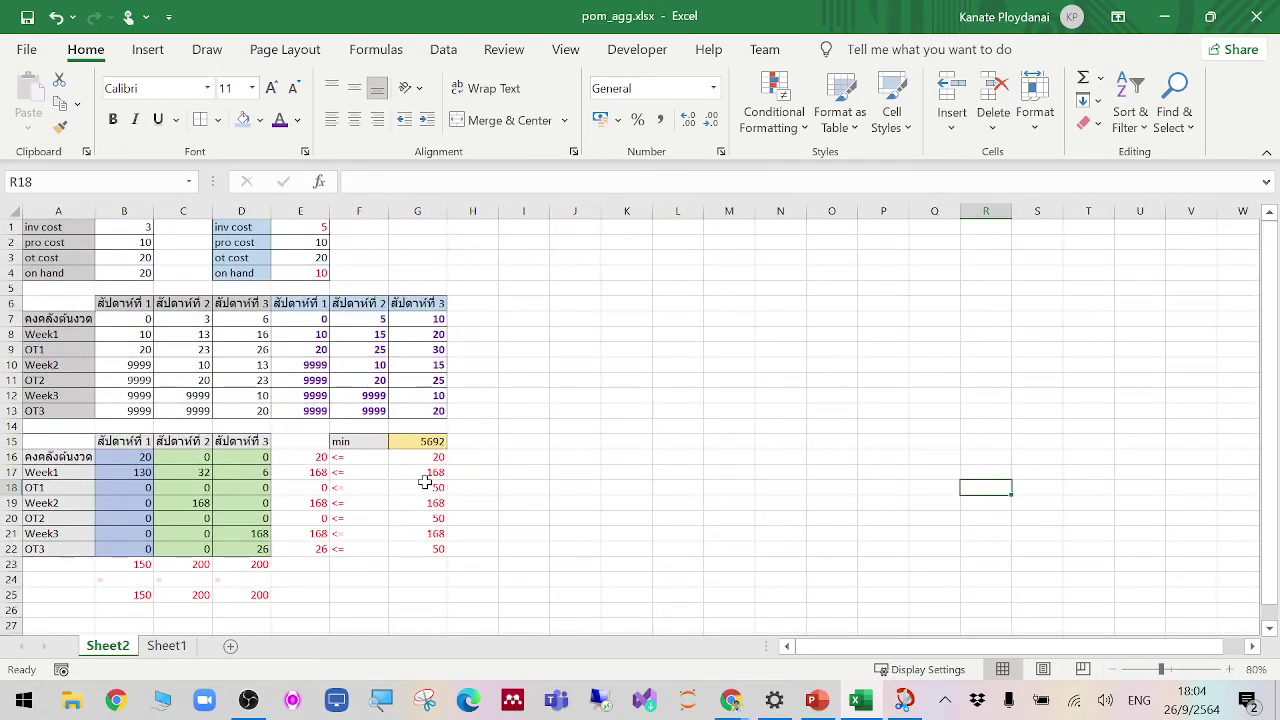
left_click_drag(314, 444, 402, 548)
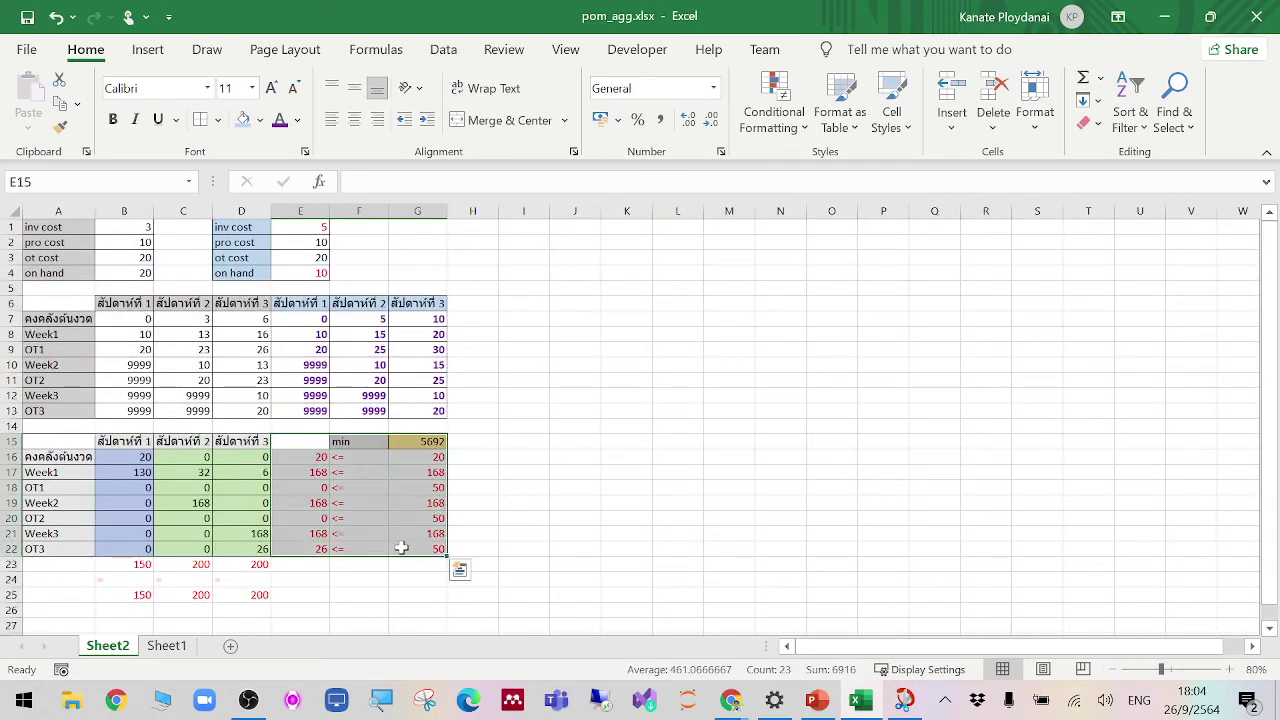
left_click(586, 517)
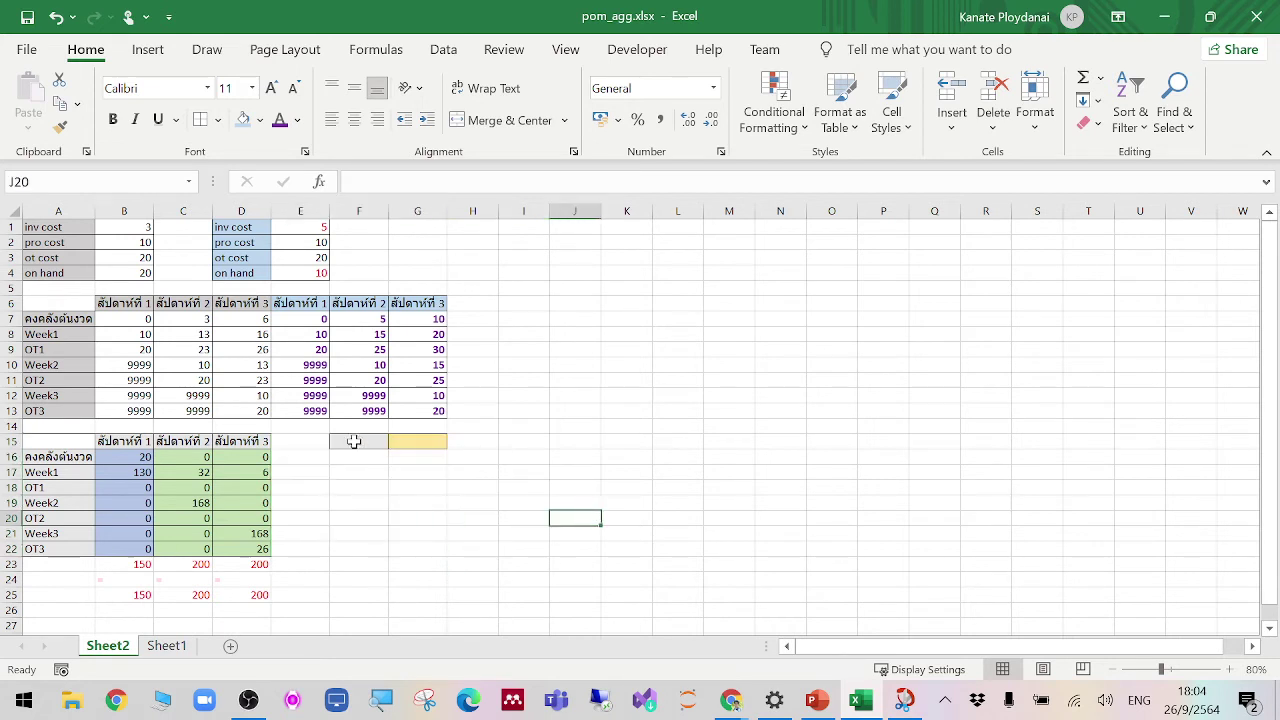
Step: Give cells F15:G15 a white fill and remove all their borders
left_click_drag(340, 443, 401, 444)
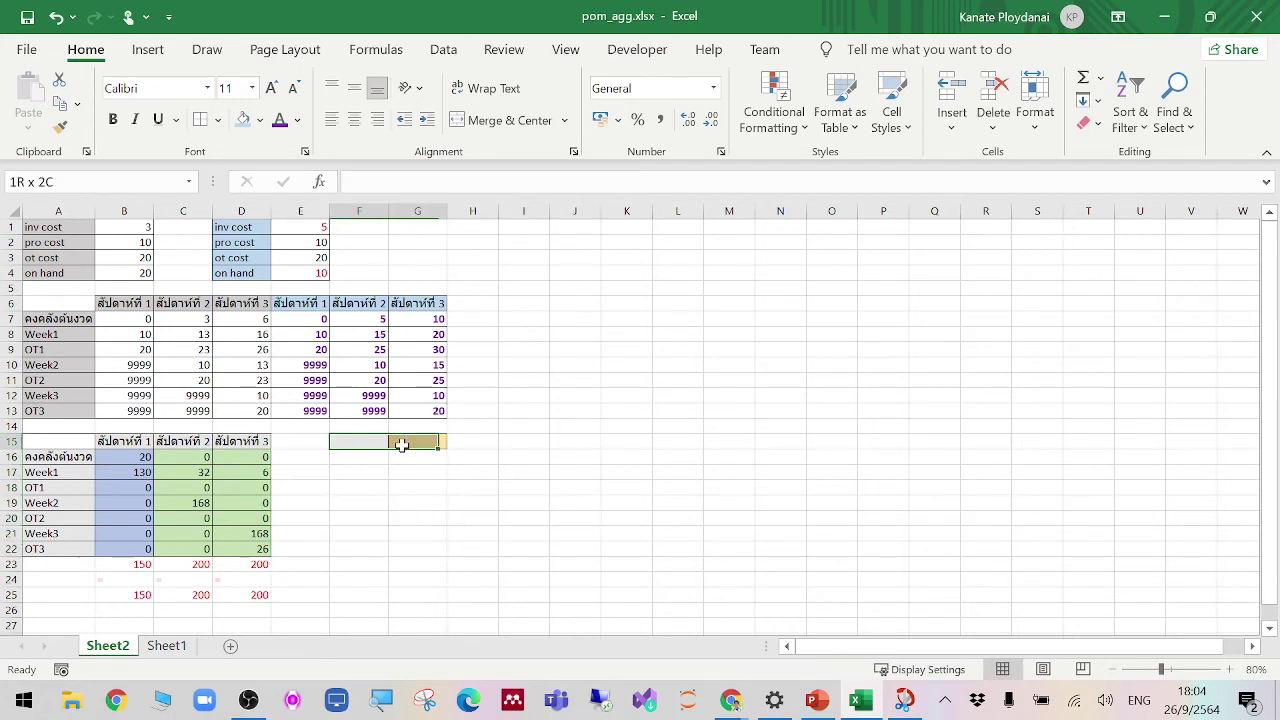
left_click(259, 120)
left_click(241, 170)
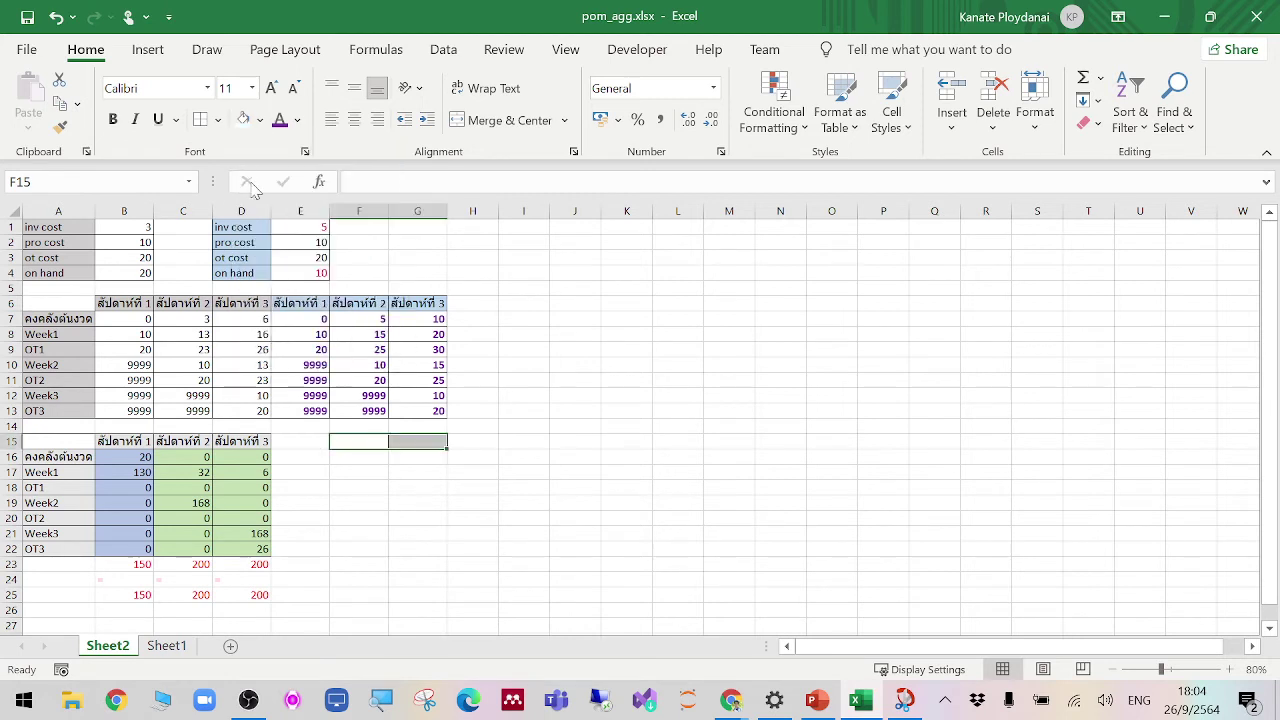
left_click(745, 518)
left_click_drag(338, 443, 433, 447)
left_click(217, 119)
left_click(263, 305)
left_click(727, 441)
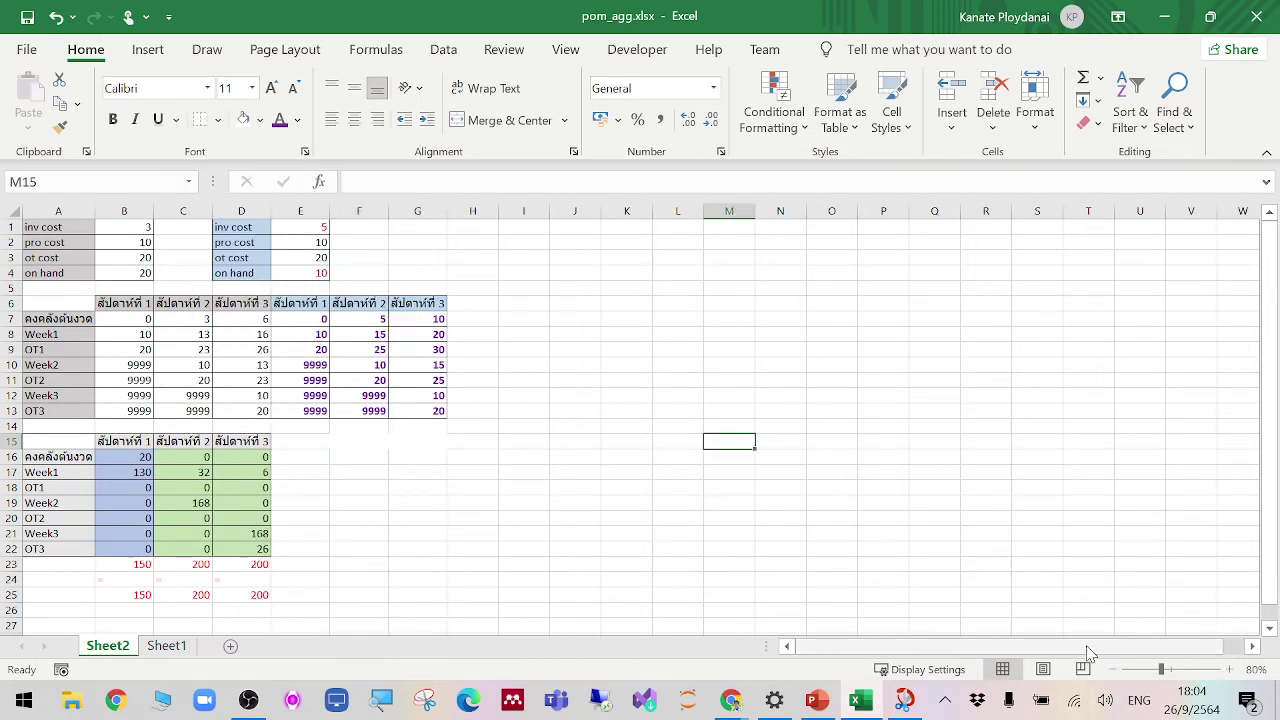
Step: Zoom in to 120% and examine the formulas in E7:G7 of the second cost table
double_click(1230, 669)
double_click(1230, 669)
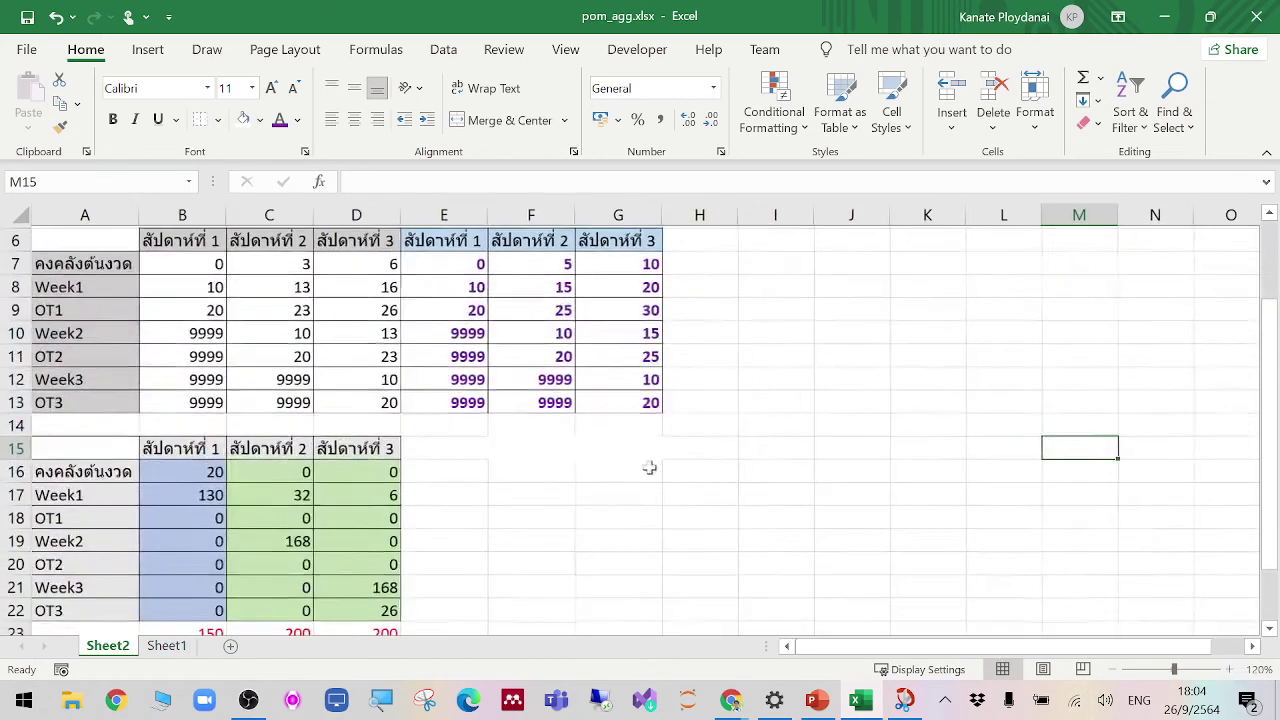
scroll(631, 461, "up", 2)
left_click(452, 374)
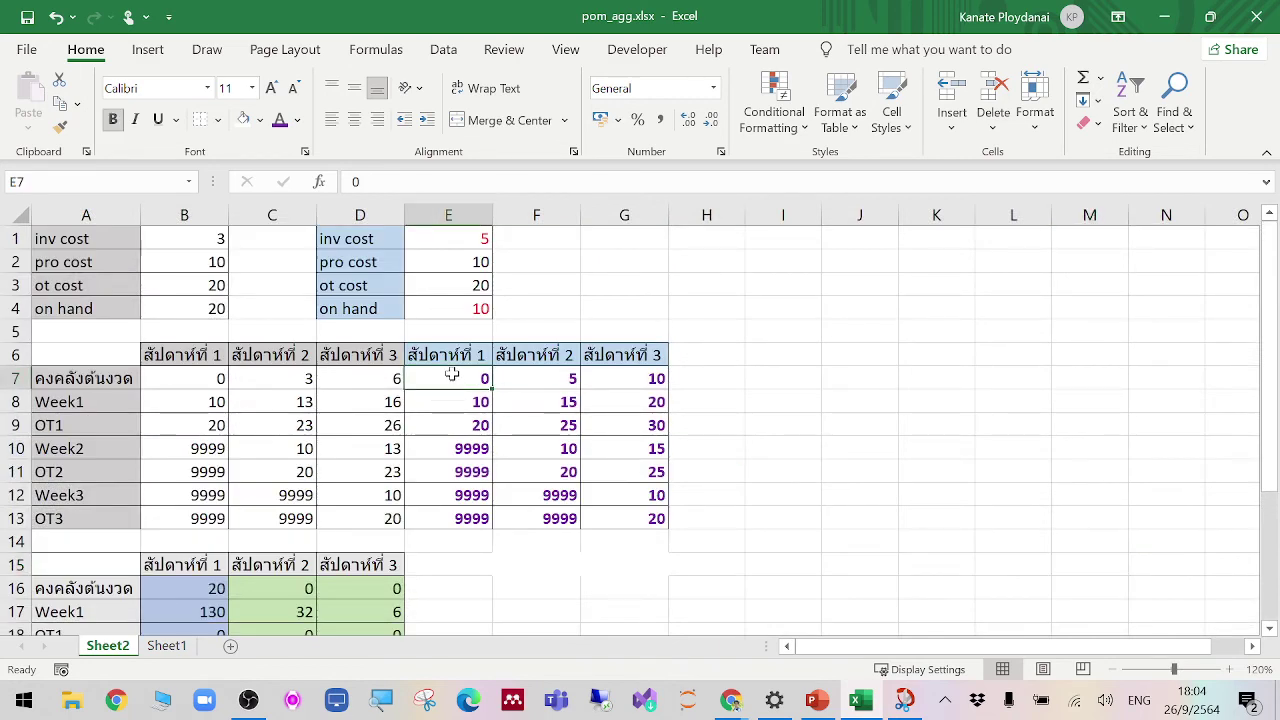
double_click(452, 374)
left_click(510, 377)
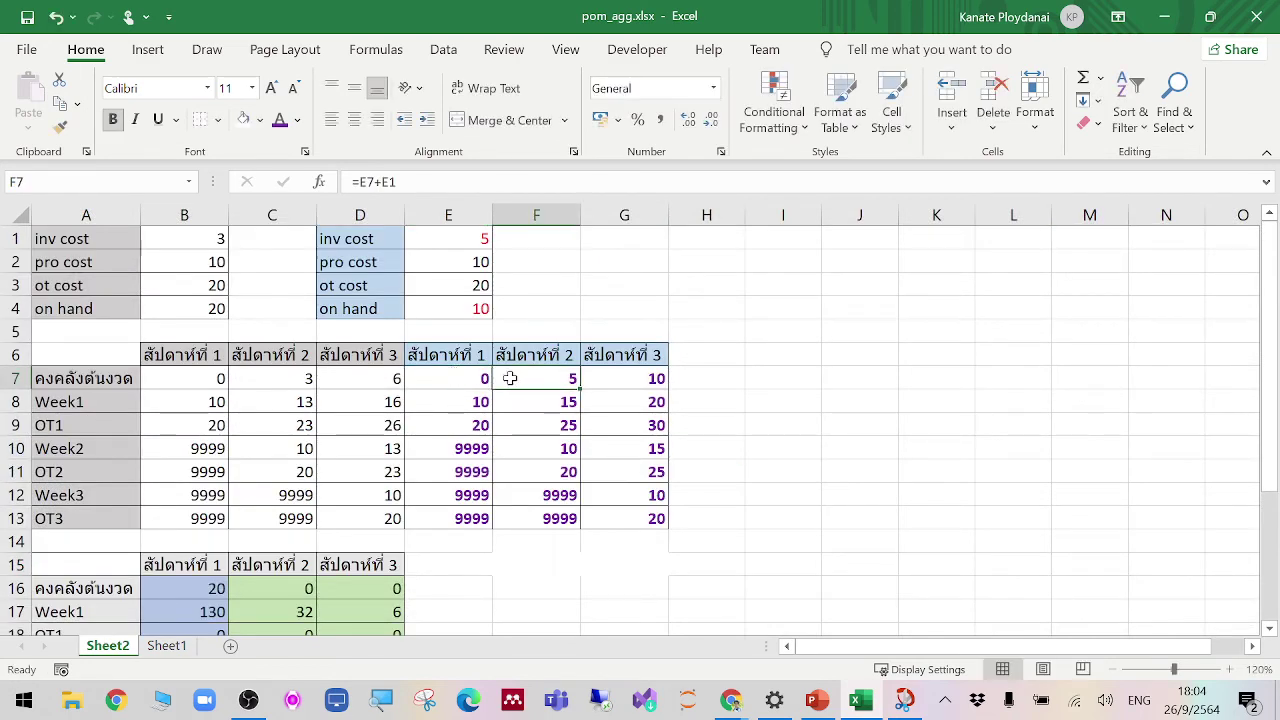
double_click(510, 377)
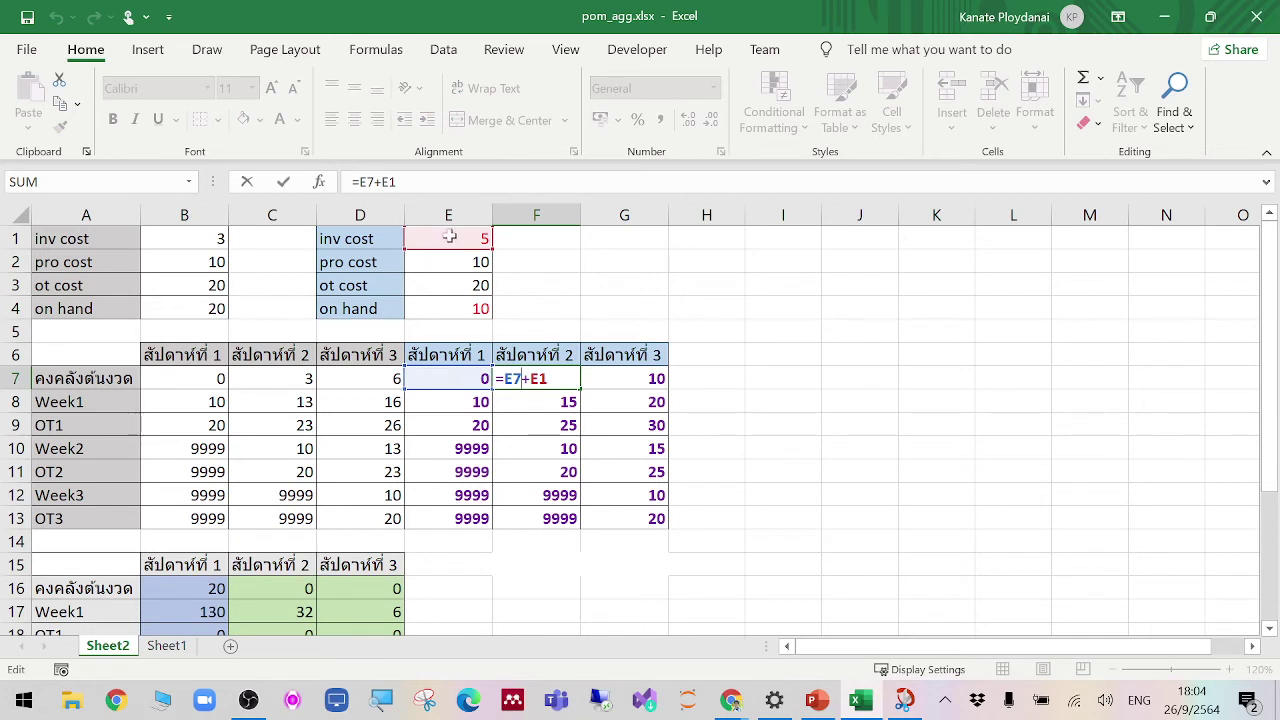
key("Tab")
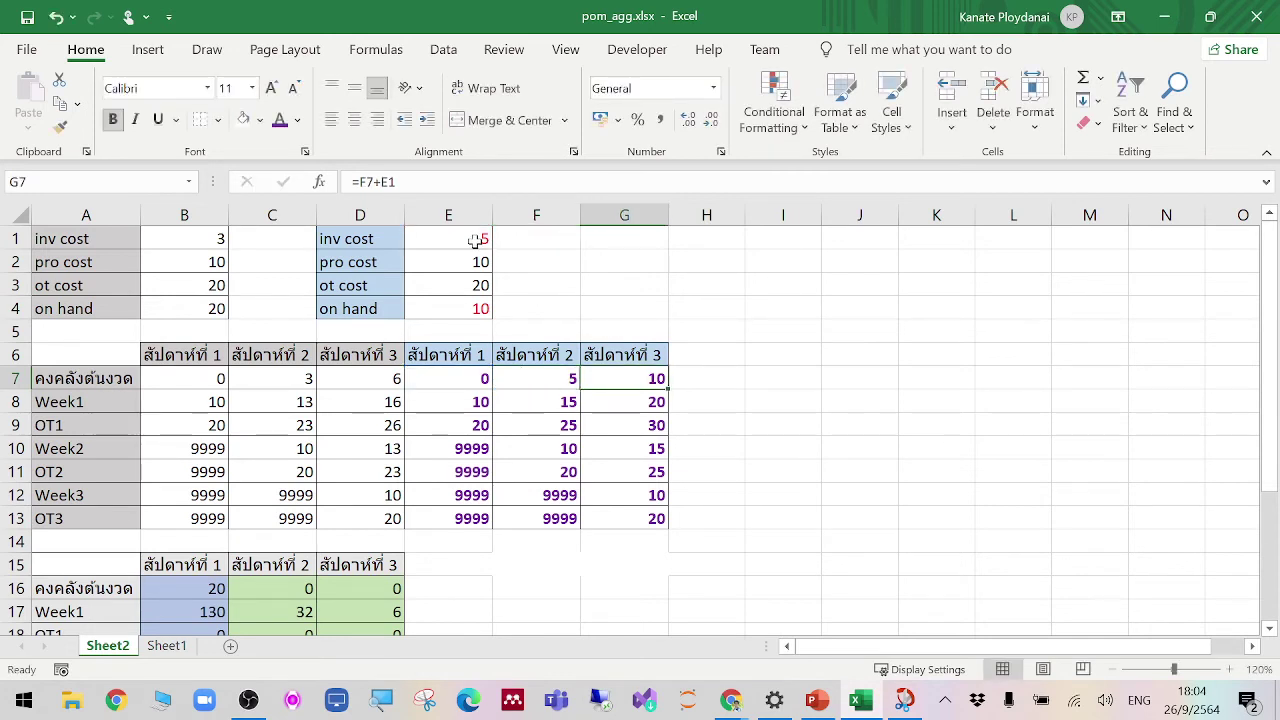
double_click(638, 378)
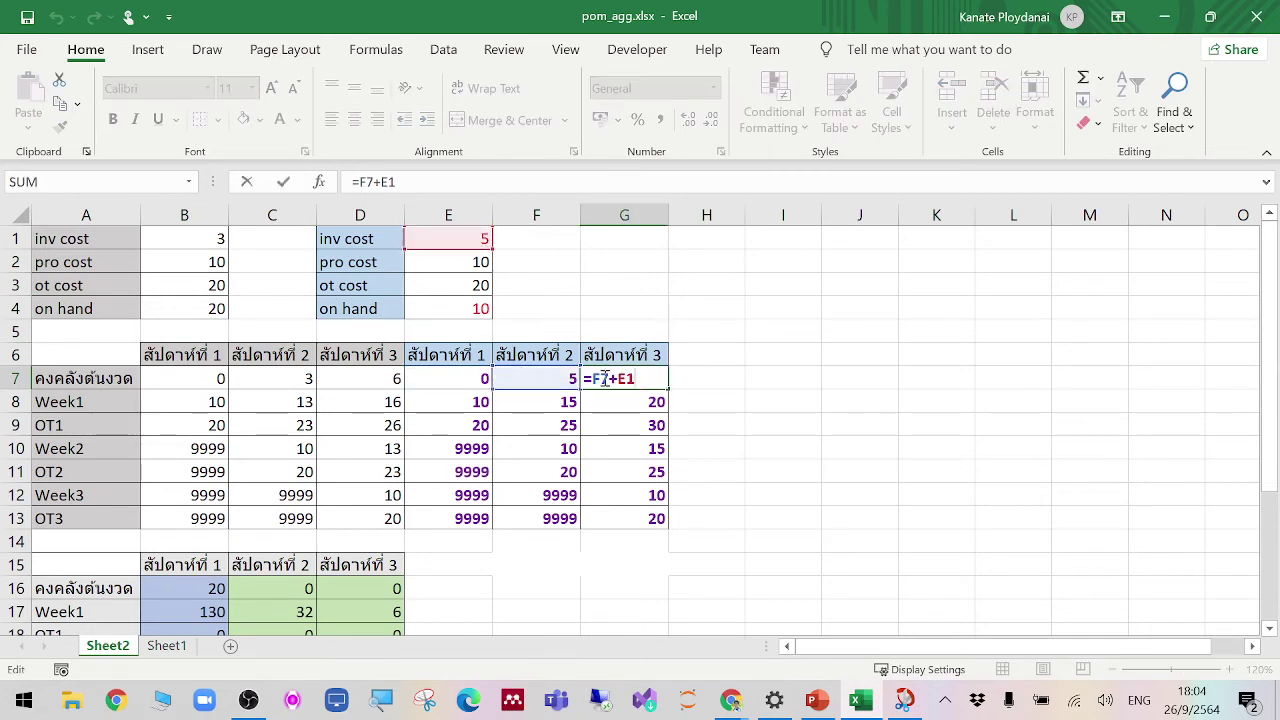
key("Tab")
Step: Examine the Week1 cost formulas in E8:G8 of the second cost table
double_click(437, 401)
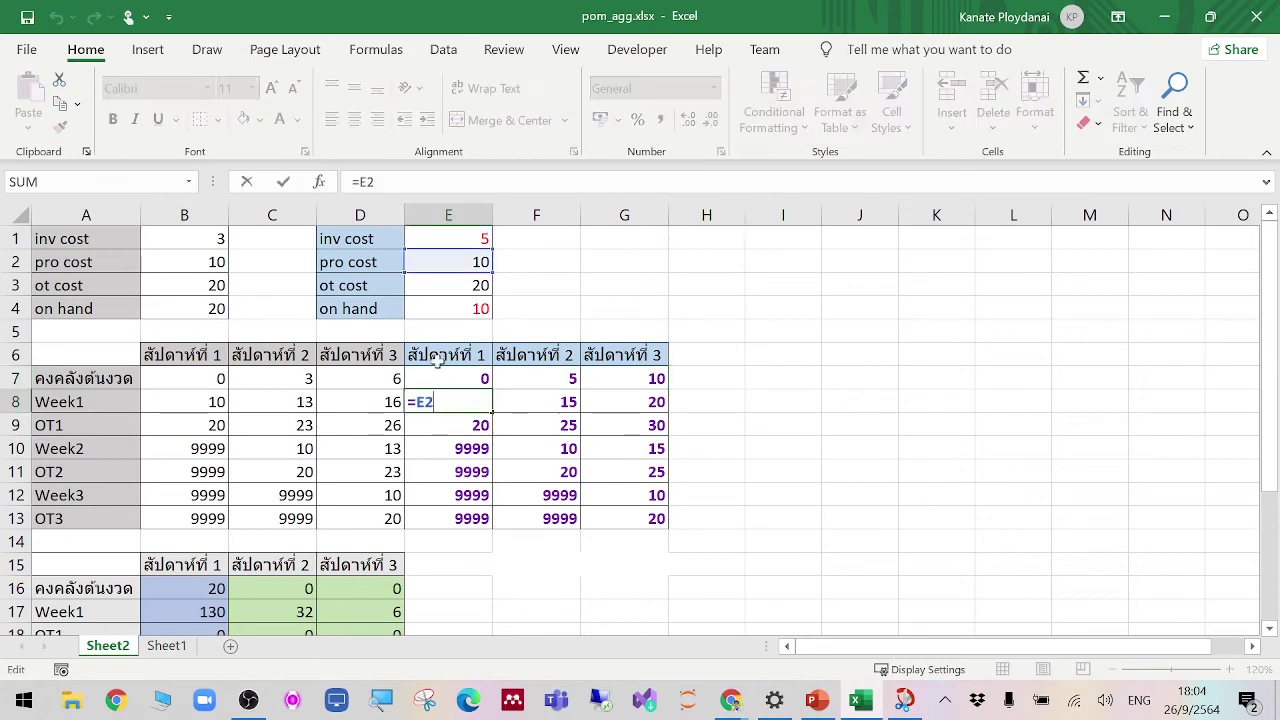
key("Tab")
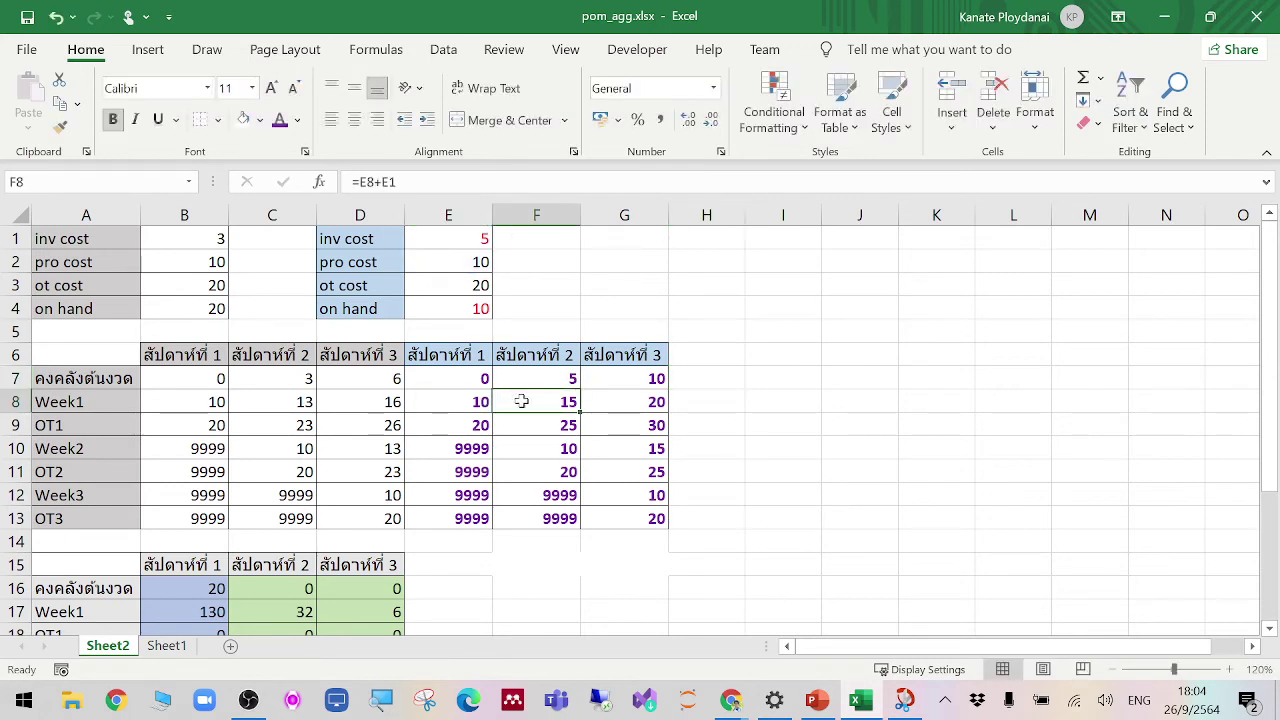
double_click(520, 400)
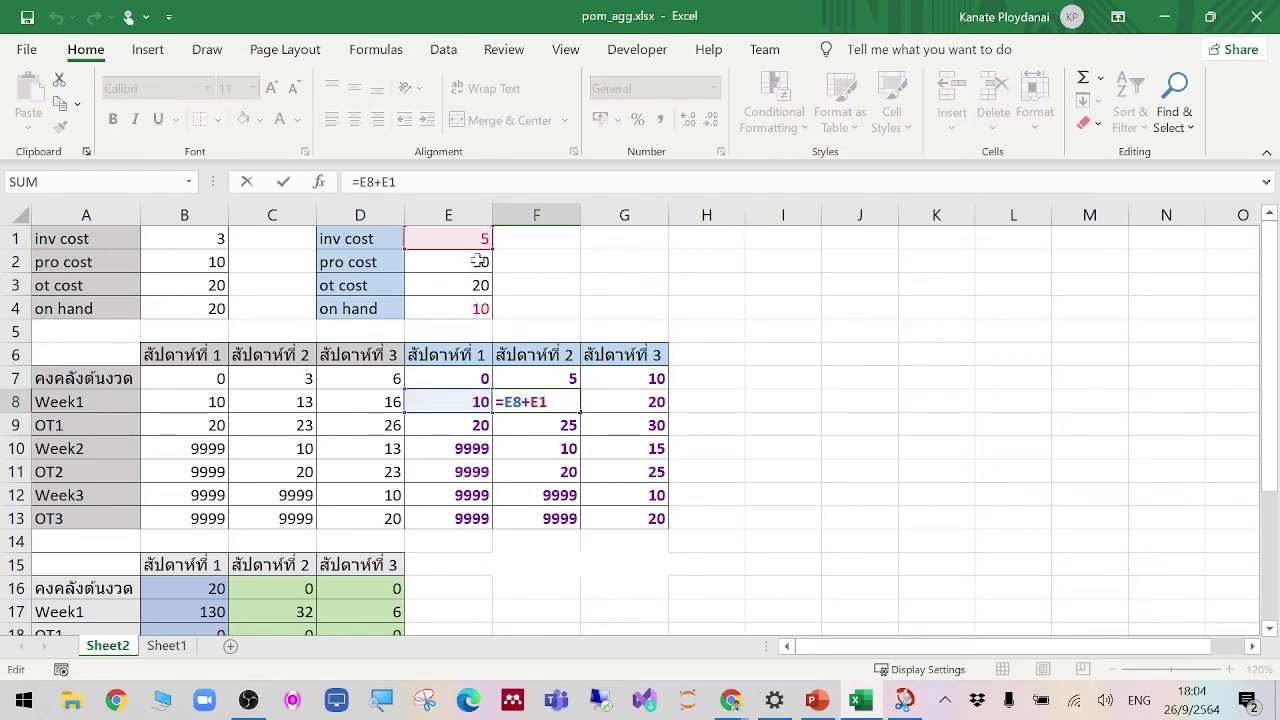
key("Tab")
double_click(623, 405)
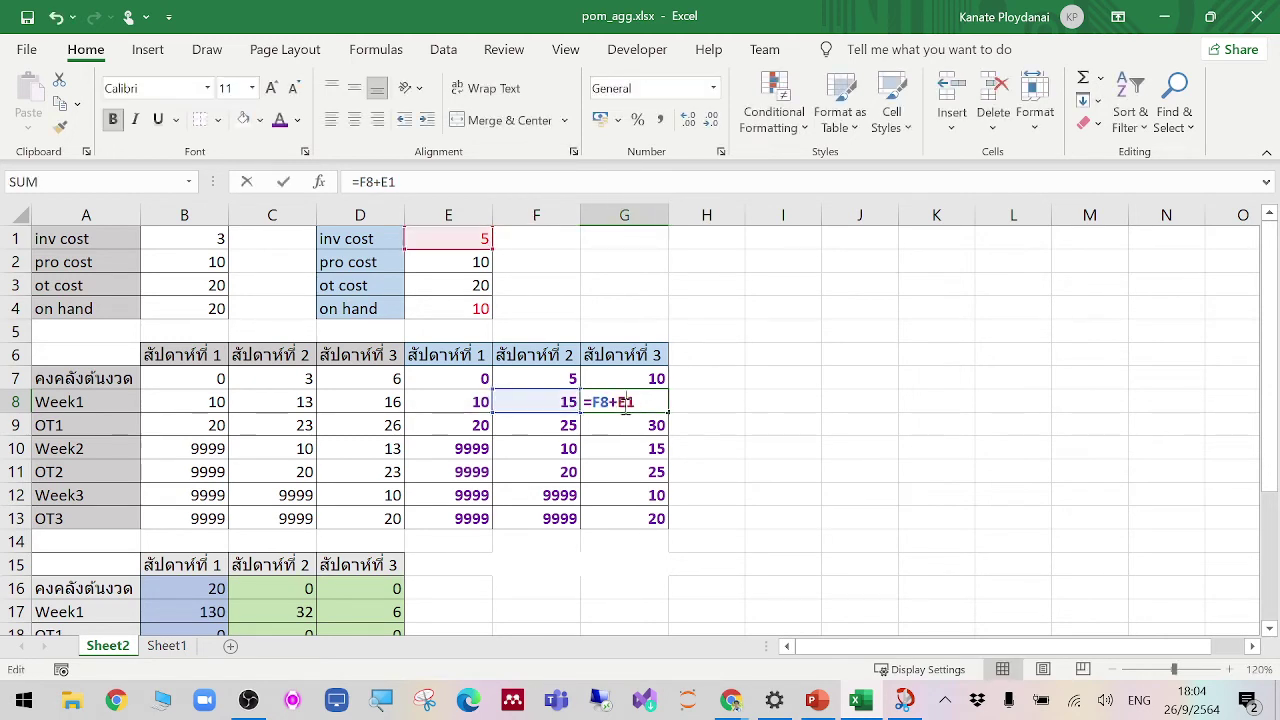
key("Tab")
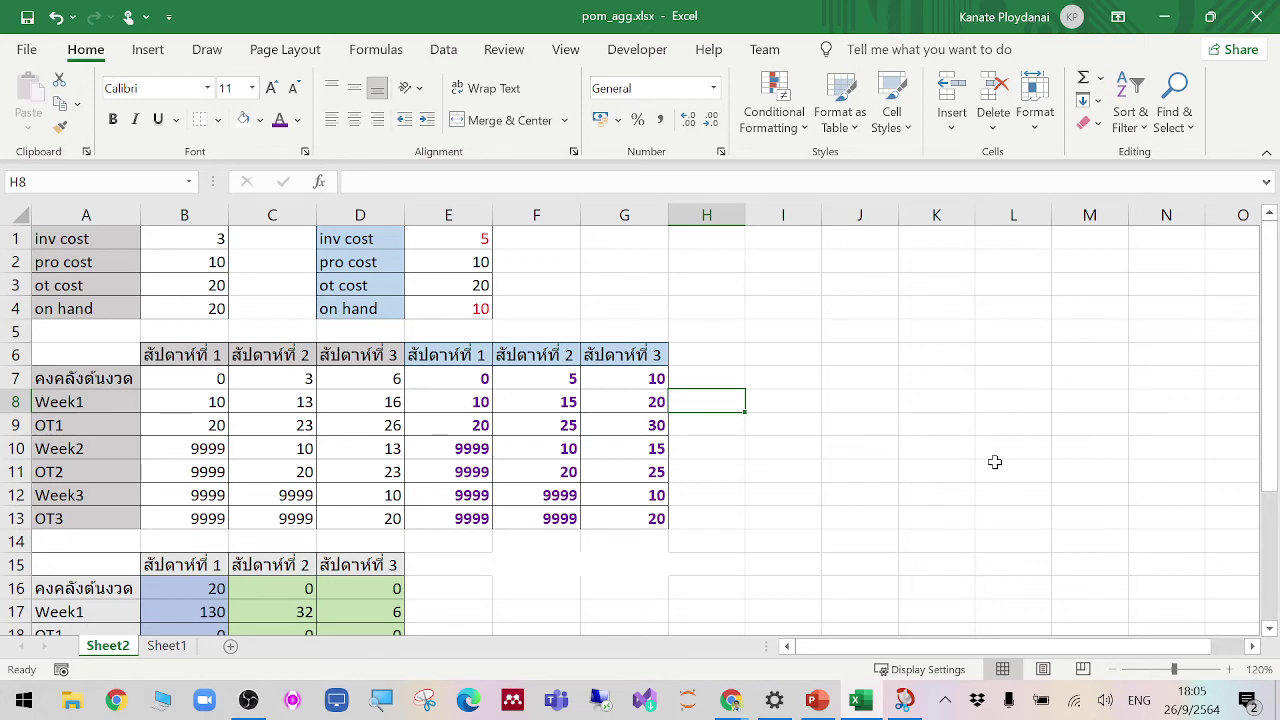
Step: Copy the allocation table's headers and quantities in B15:D22 and paste them as values starting at E15
scroll(995, 462, "down", 3)
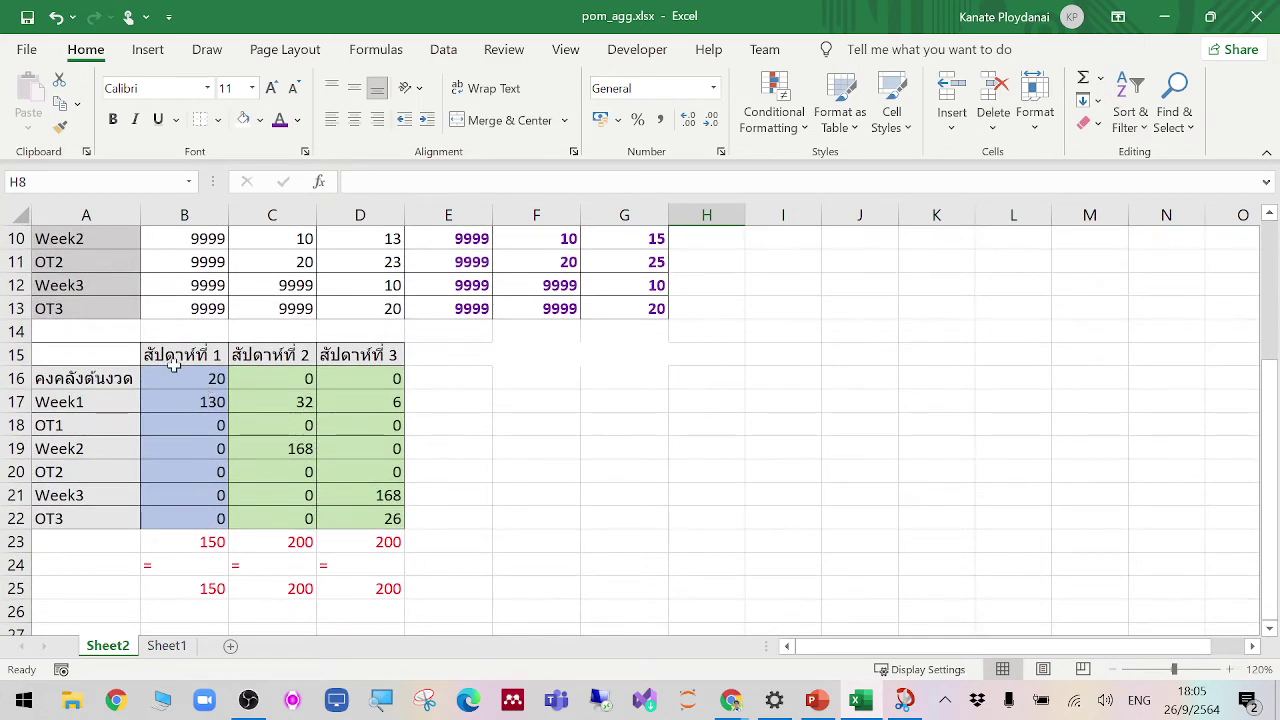
left_click_drag(174, 366, 358, 515)
right_click(358, 512)
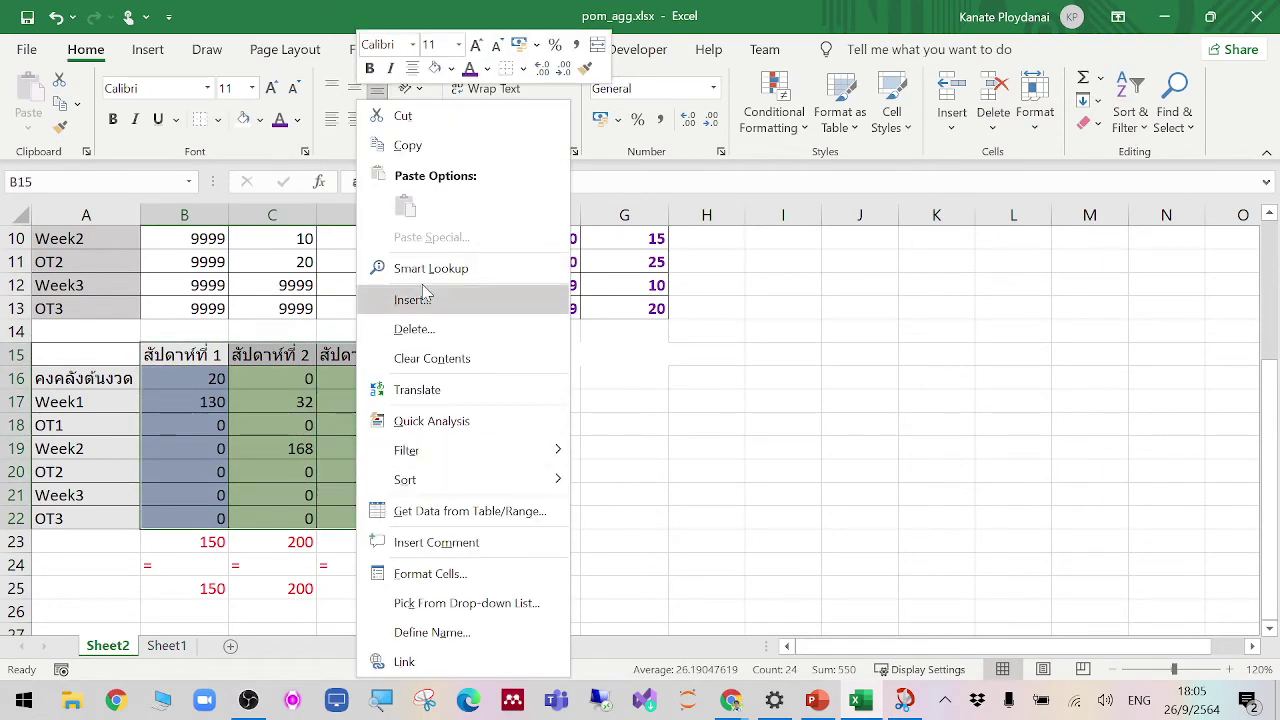
left_click(457, 148)
left_click(420, 352)
right_click(427, 352)
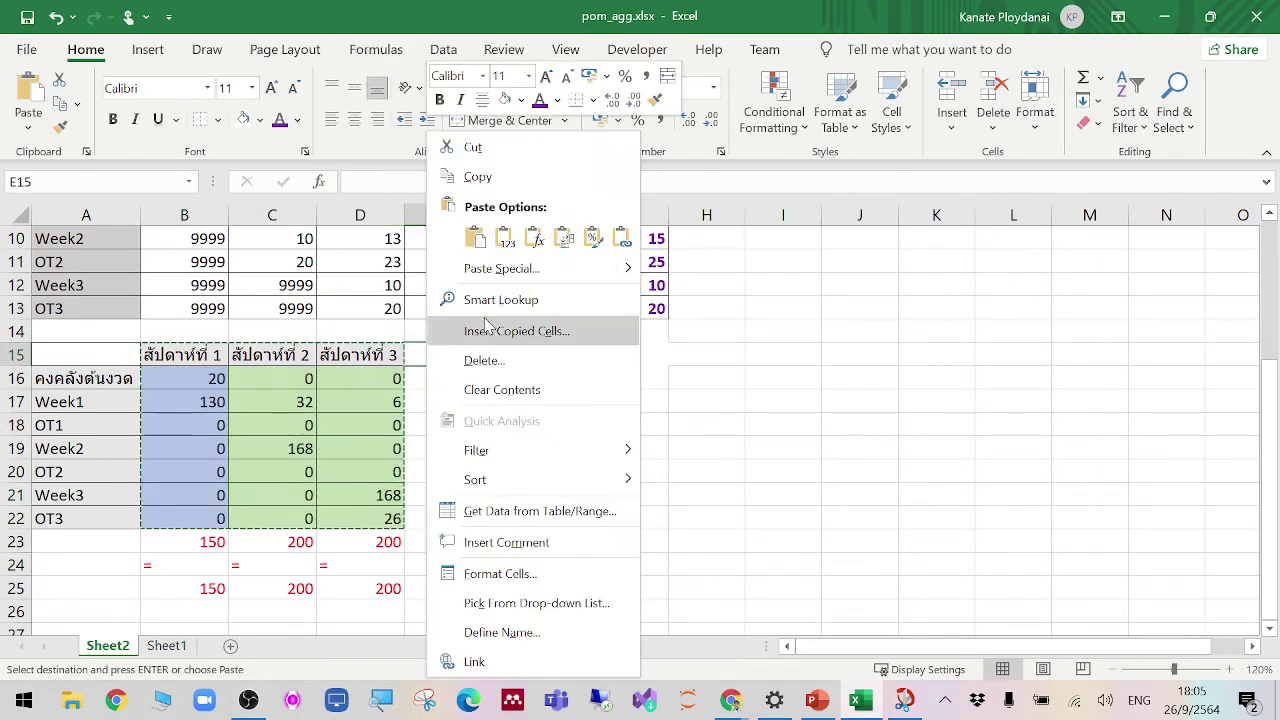
left_click(505, 237)
left_click(962, 402)
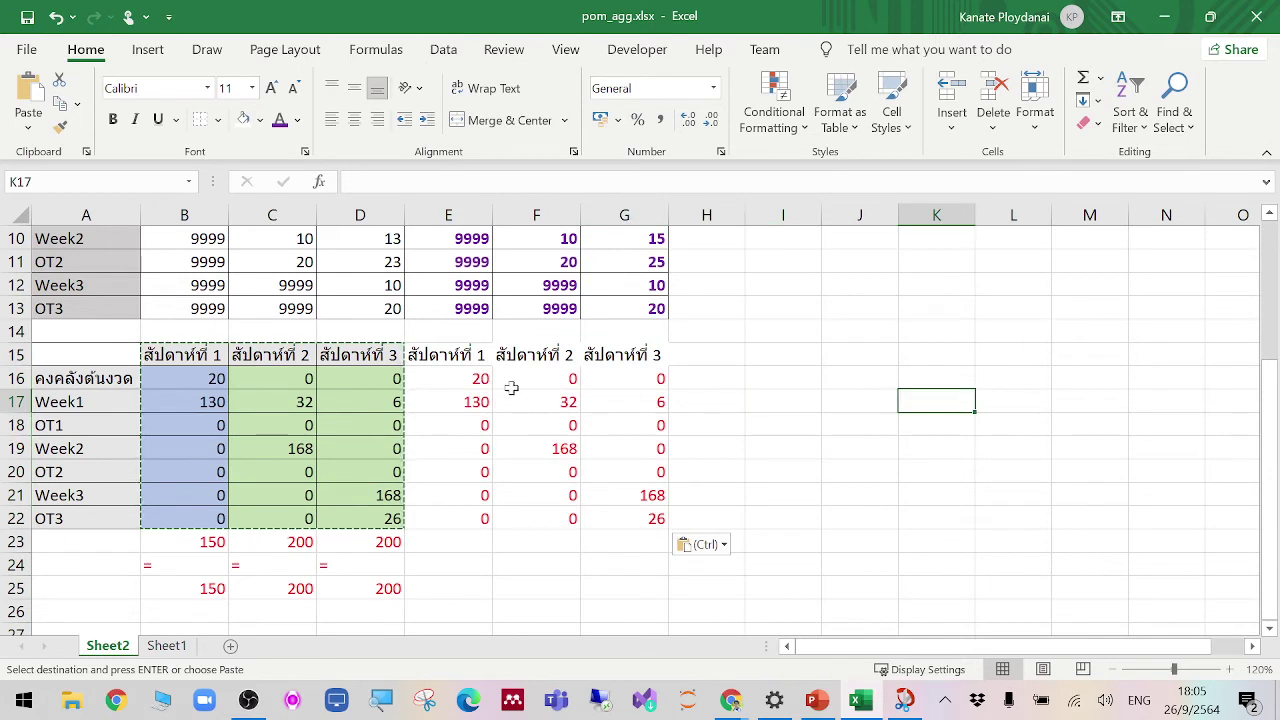
Step: Clear all allocation quantities in B16:G22
left_click_drag(205, 380, 605, 510)
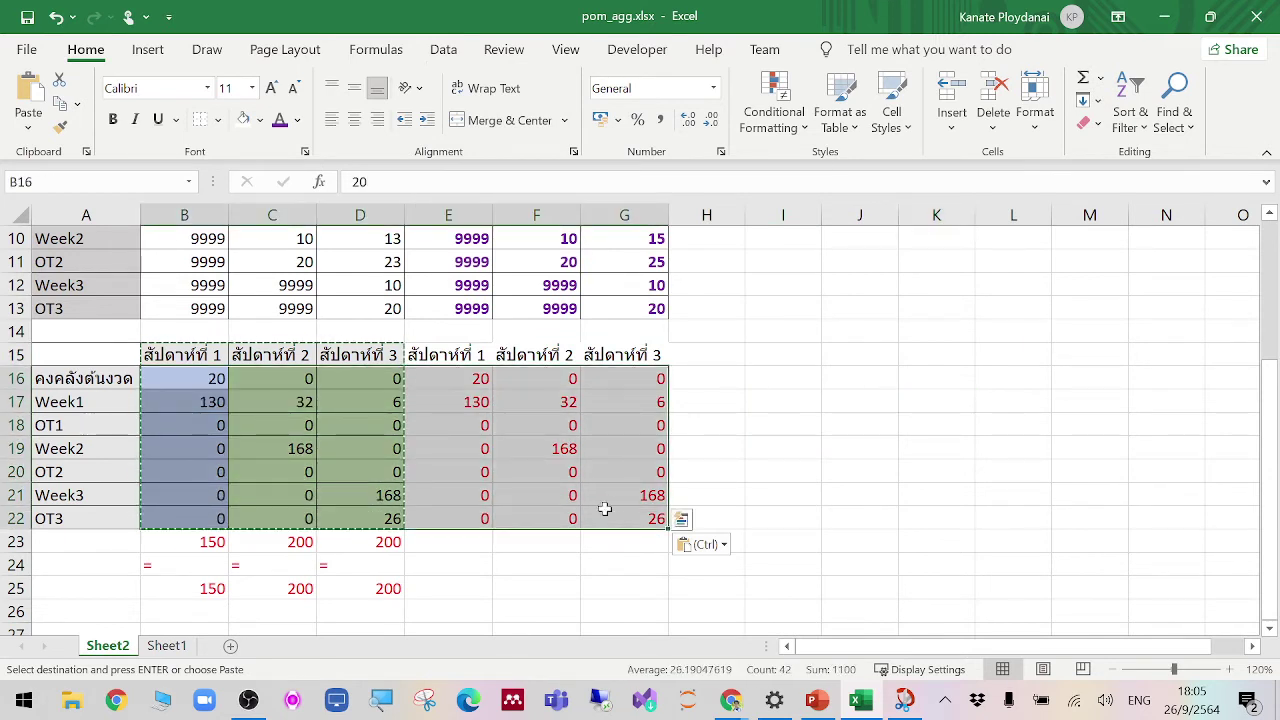
key("Delete")
left_click(523, 417)
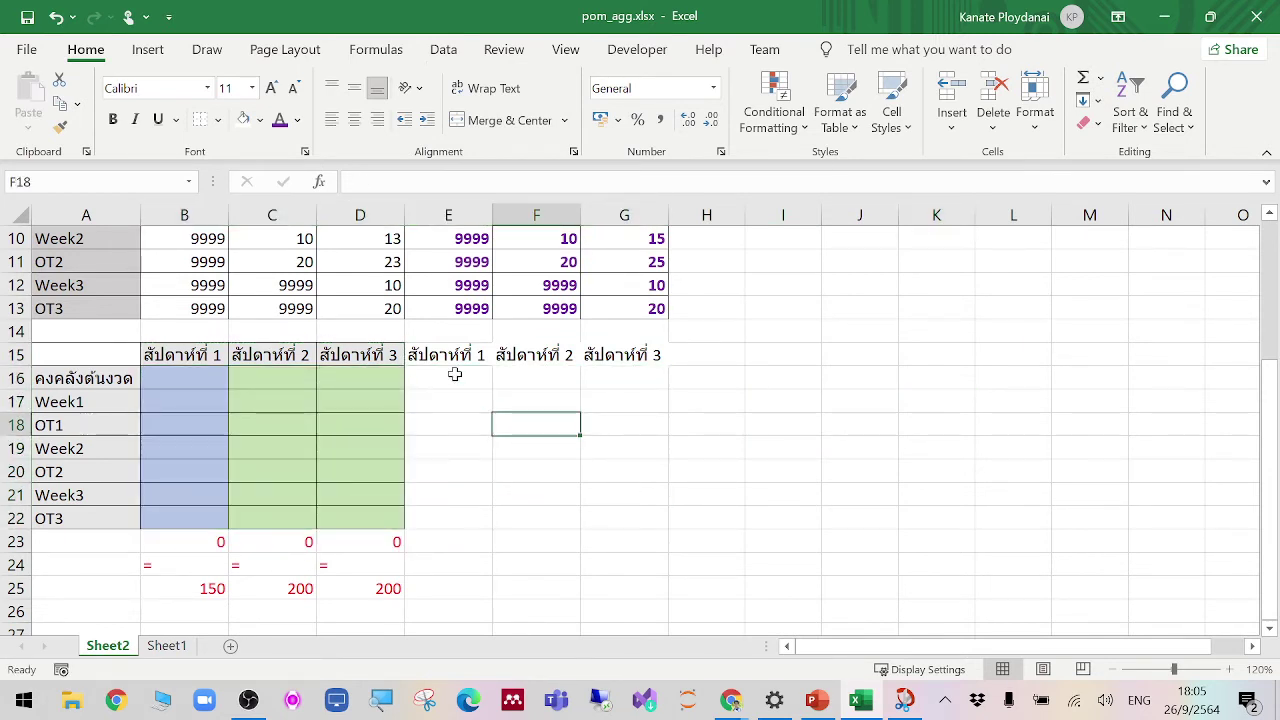
Step: Apply all borders to the second allocation block E15:G22
left_click_drag(440, 355, 615, 520)
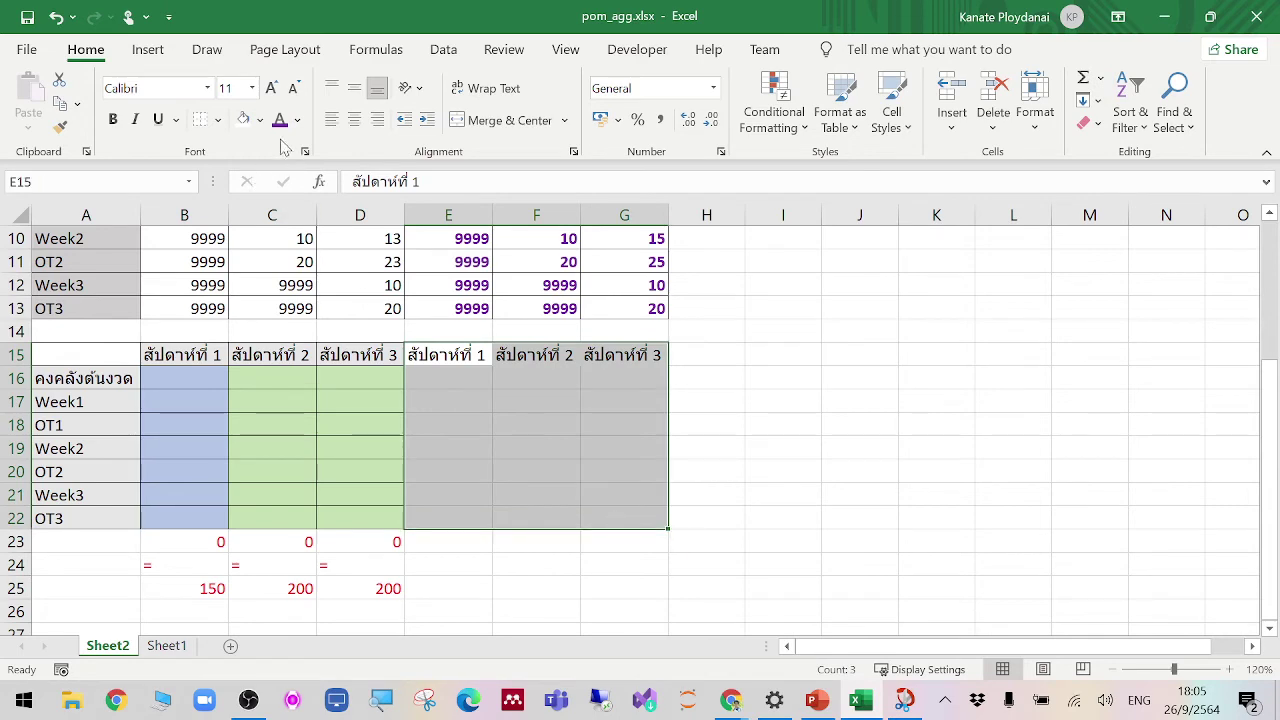
left_click(218, 119)
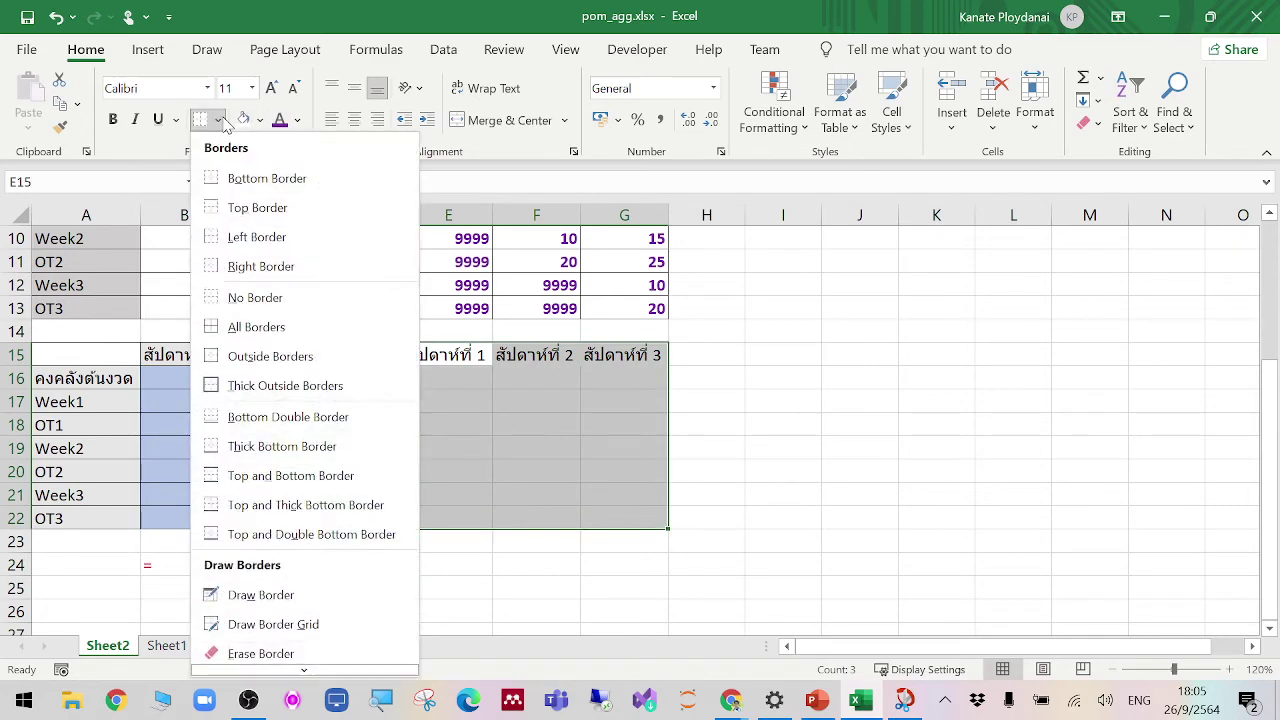
left_click(250, 328)
Step: Fill the first product's allocation cells B16:D22 with light green
left_click_drag(185, 385, 343, 514)
left_click(261, 120)
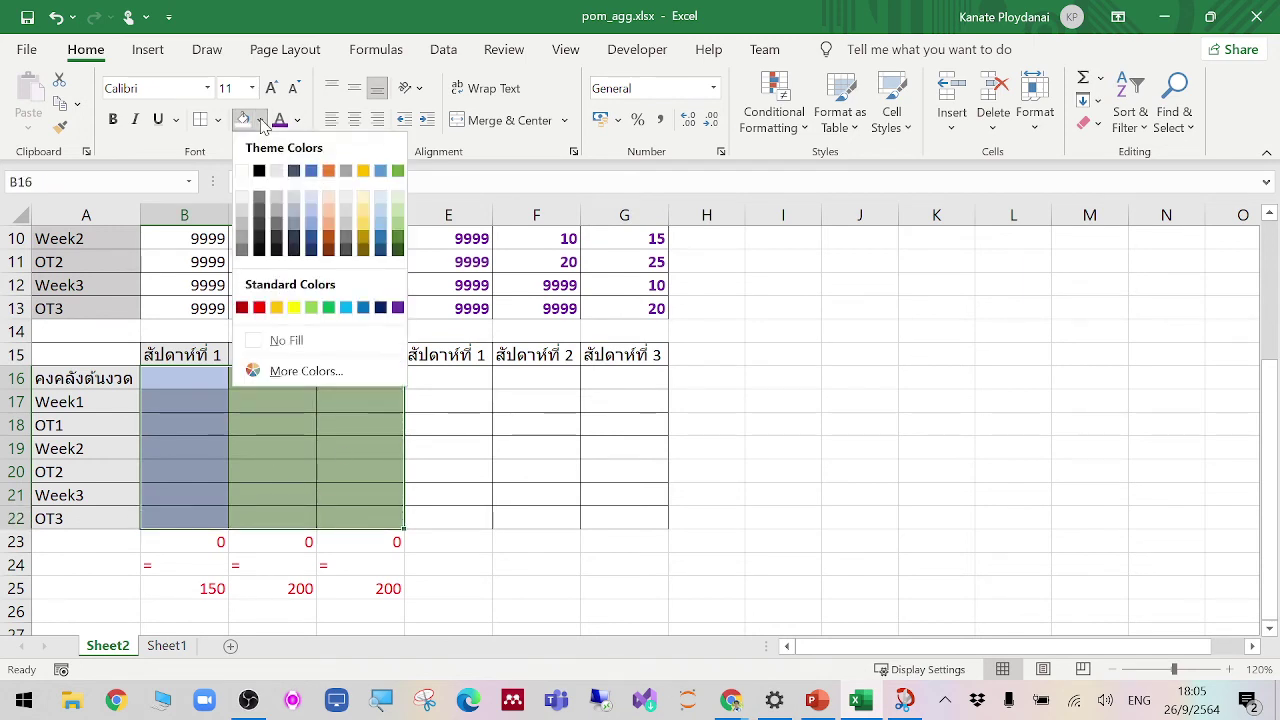
left_click(398, 218)
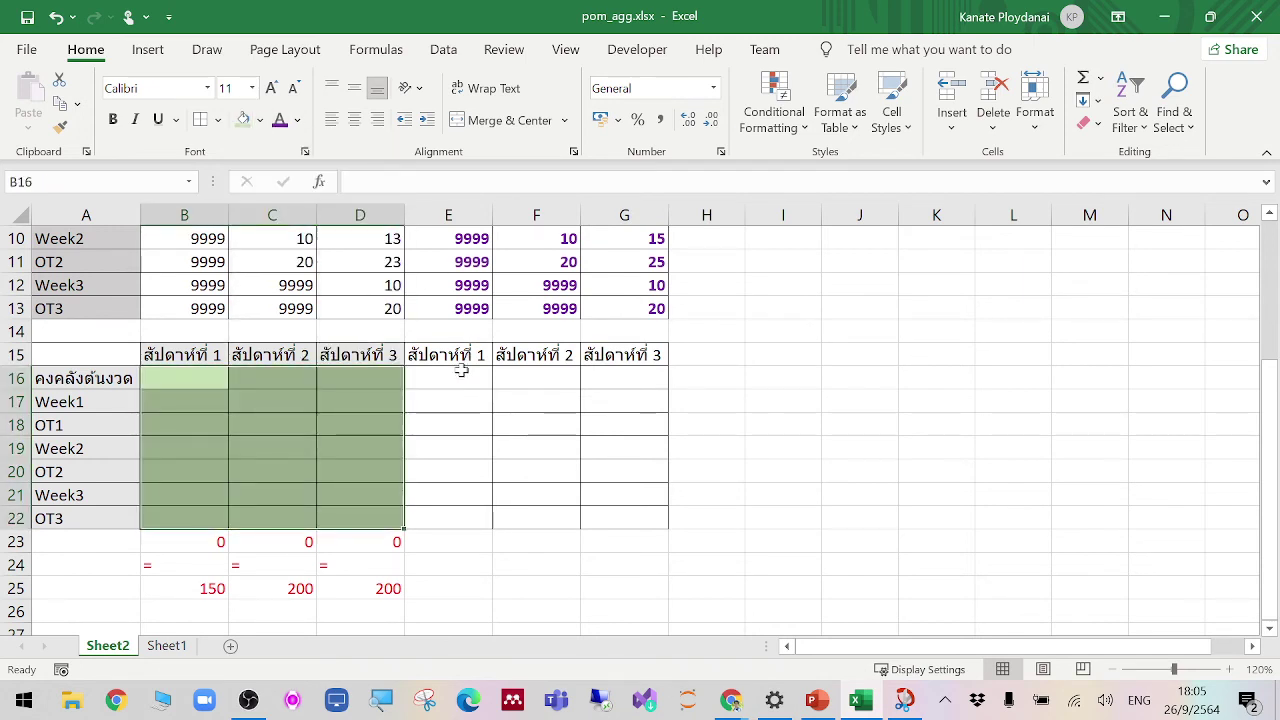
Step: Fill the second allocation block's cells E16:G22 with light blue
left_click_drag(461, 370, 600, 518)
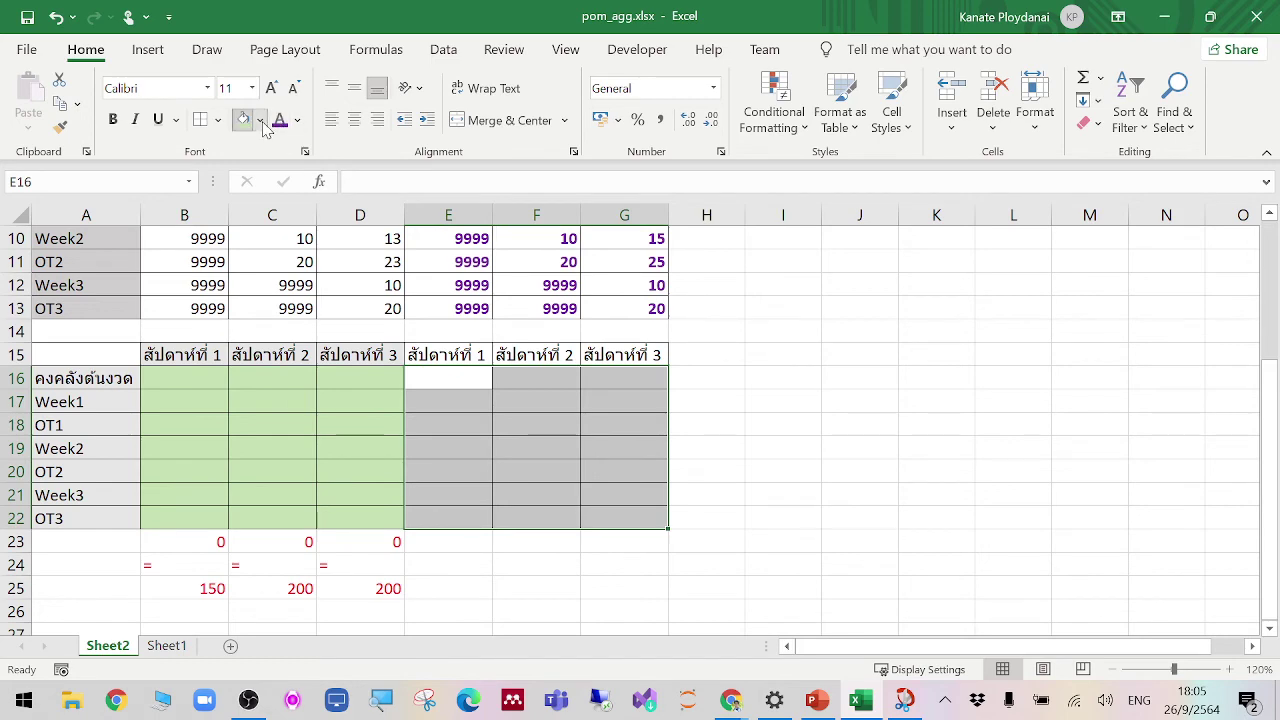
left_click(262, 121)
left_click(310, 204)
left_click(963, 364)
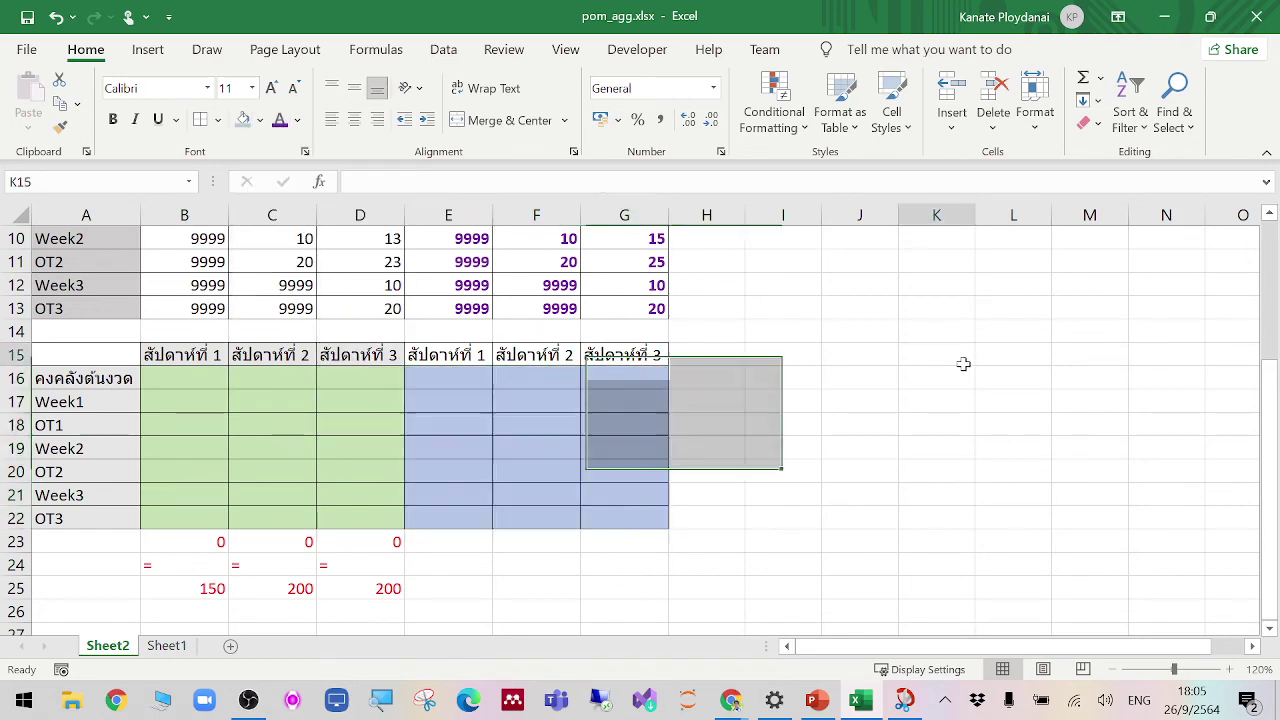
Step: Fill the second allocation block's week headers in E15:G15 with light blue
scroll(950, 366, "up", 1)
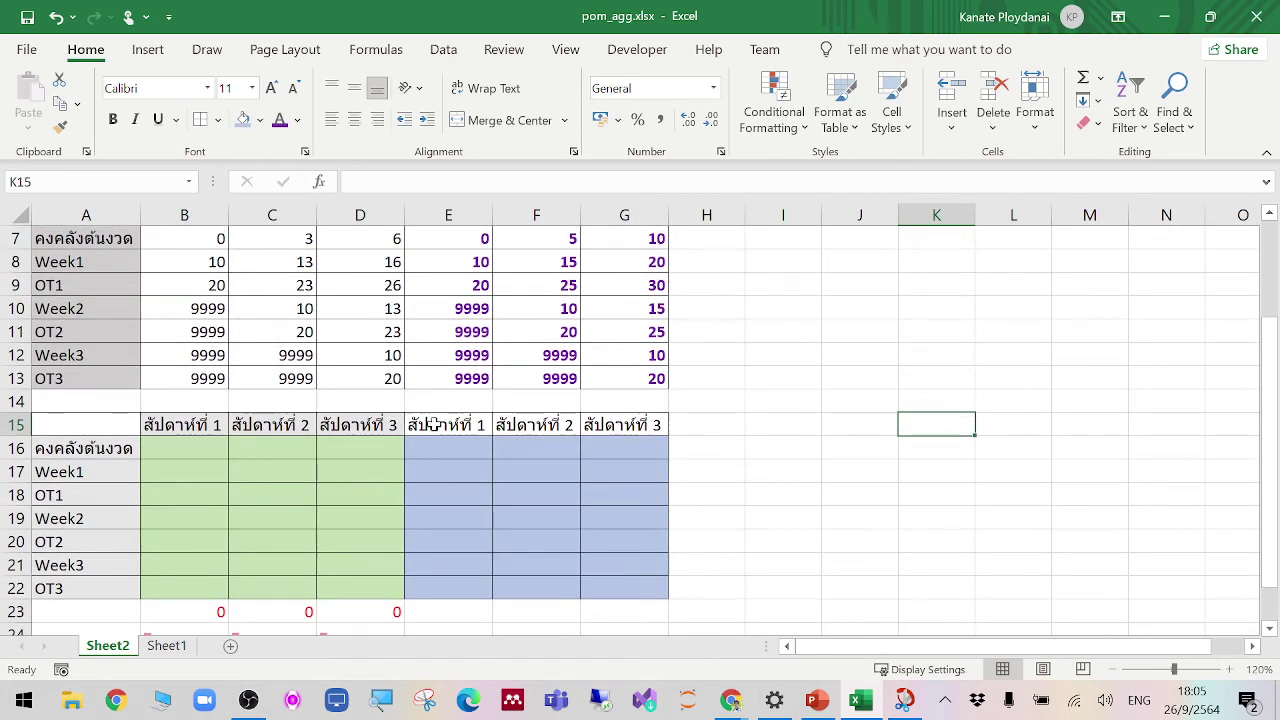
left_click_drag(434, 424, 602, 431)
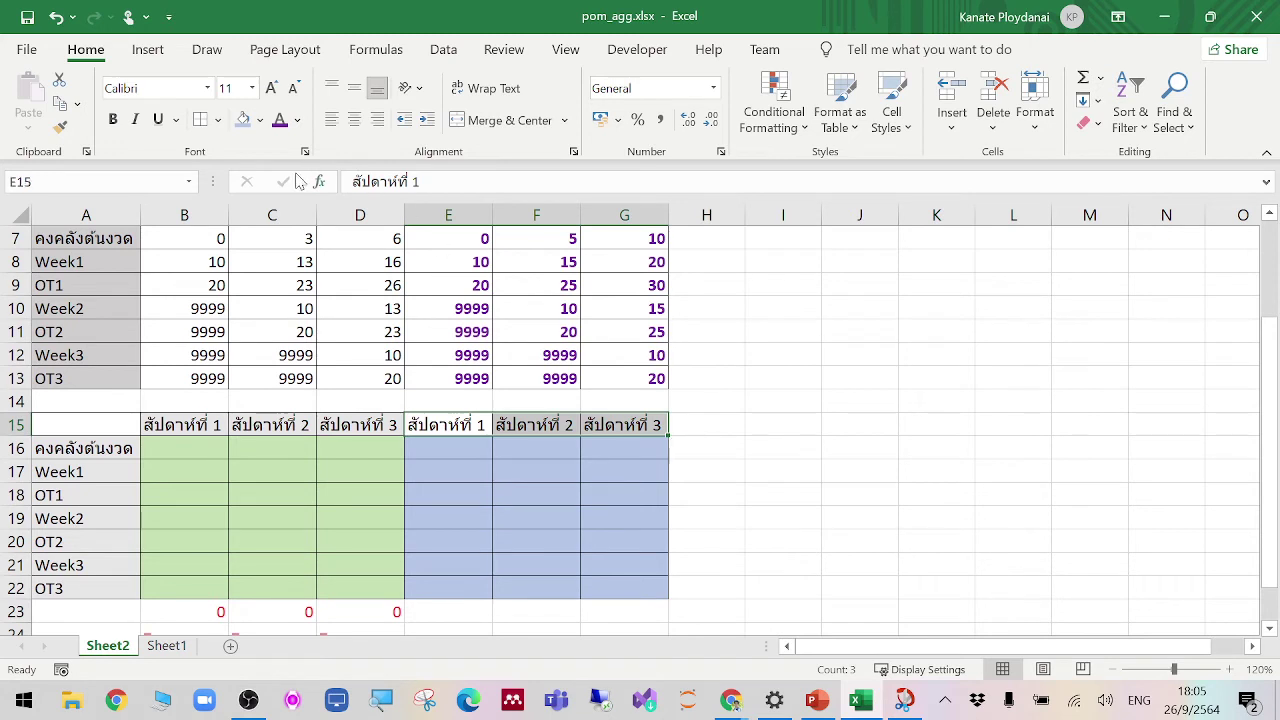
left_click(241, 128)
left_click(903, 446)
Step: Fill the allocation cells E16:G22 with the same light green as the first block
left_click_drag(444, 448, 604, 583)
left_click(259, 119)
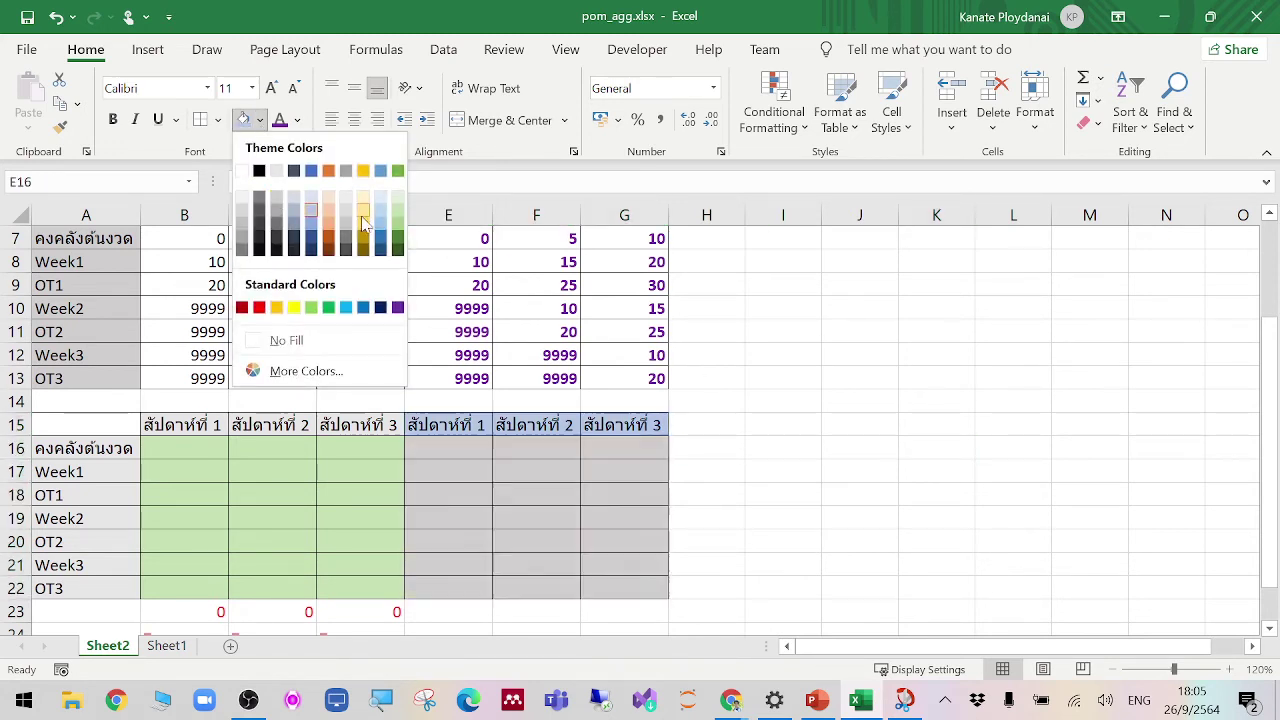
left_click(398, 209)
left_click(1074, 471)
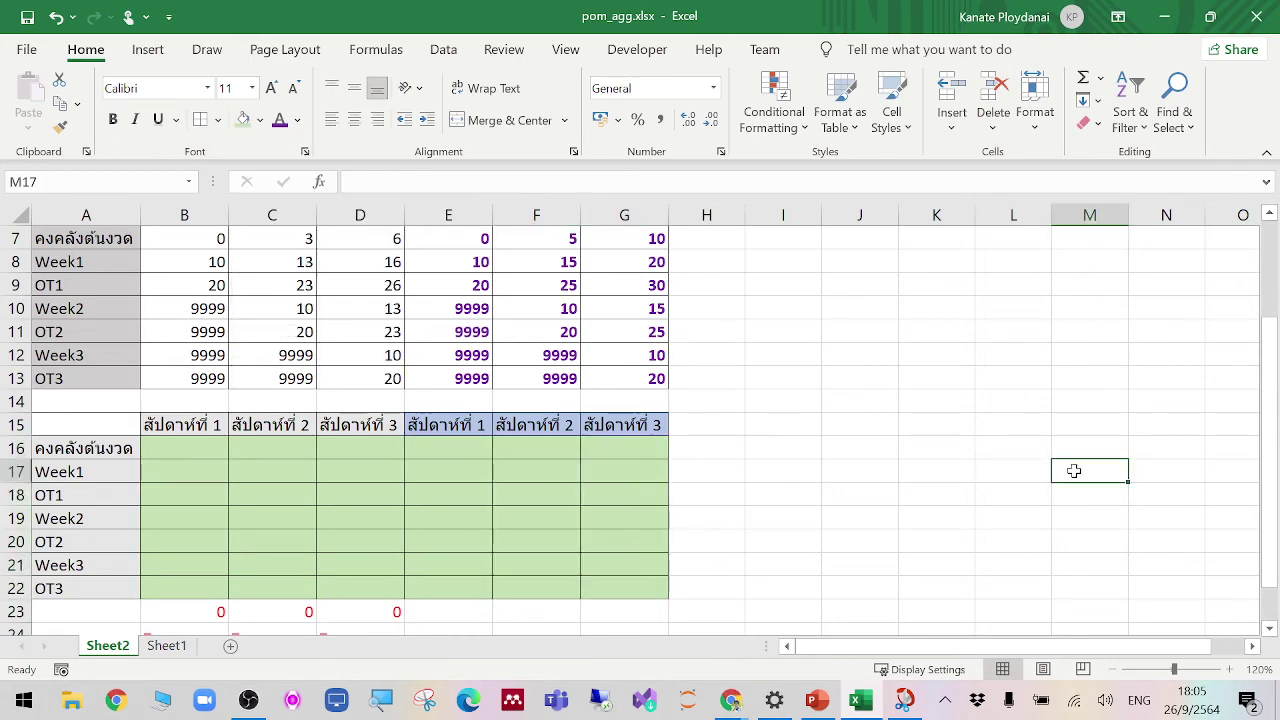
Step: Zoom the sheet out to 100% to view the cost tables and allocation tables together
left_click(1122, 669)
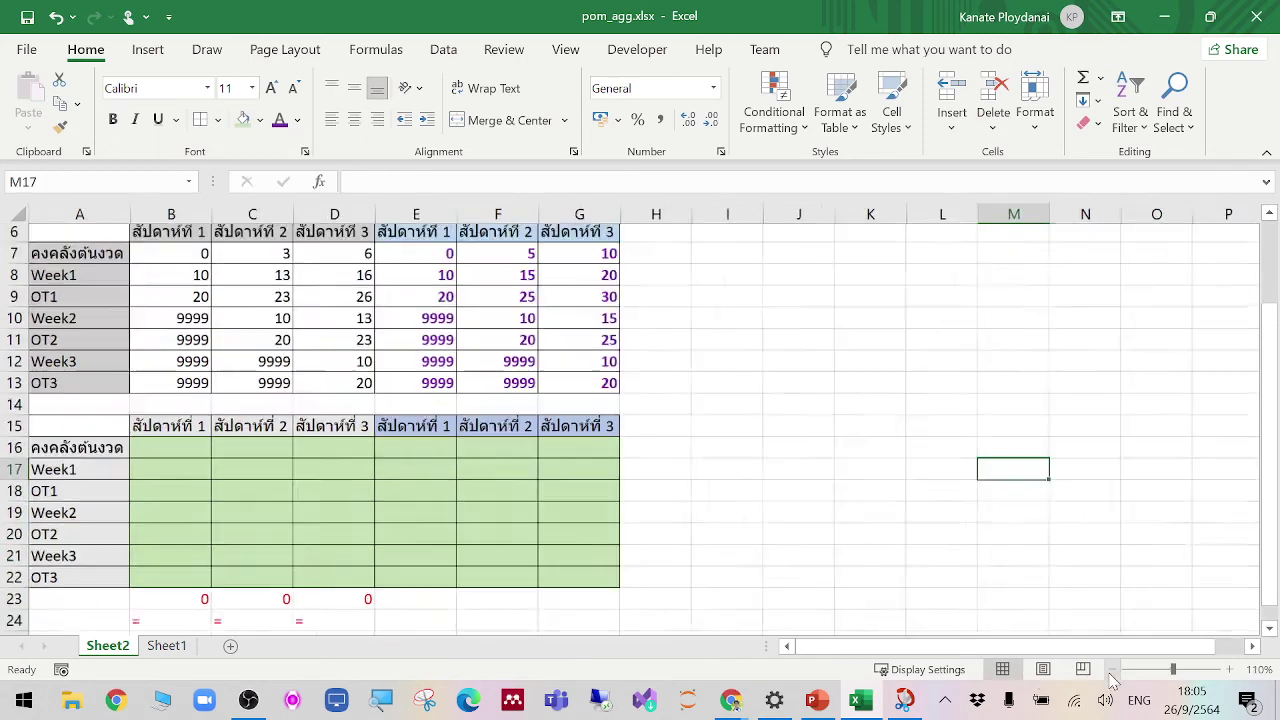
left_click(1122, 669)
left_click(977, 578)
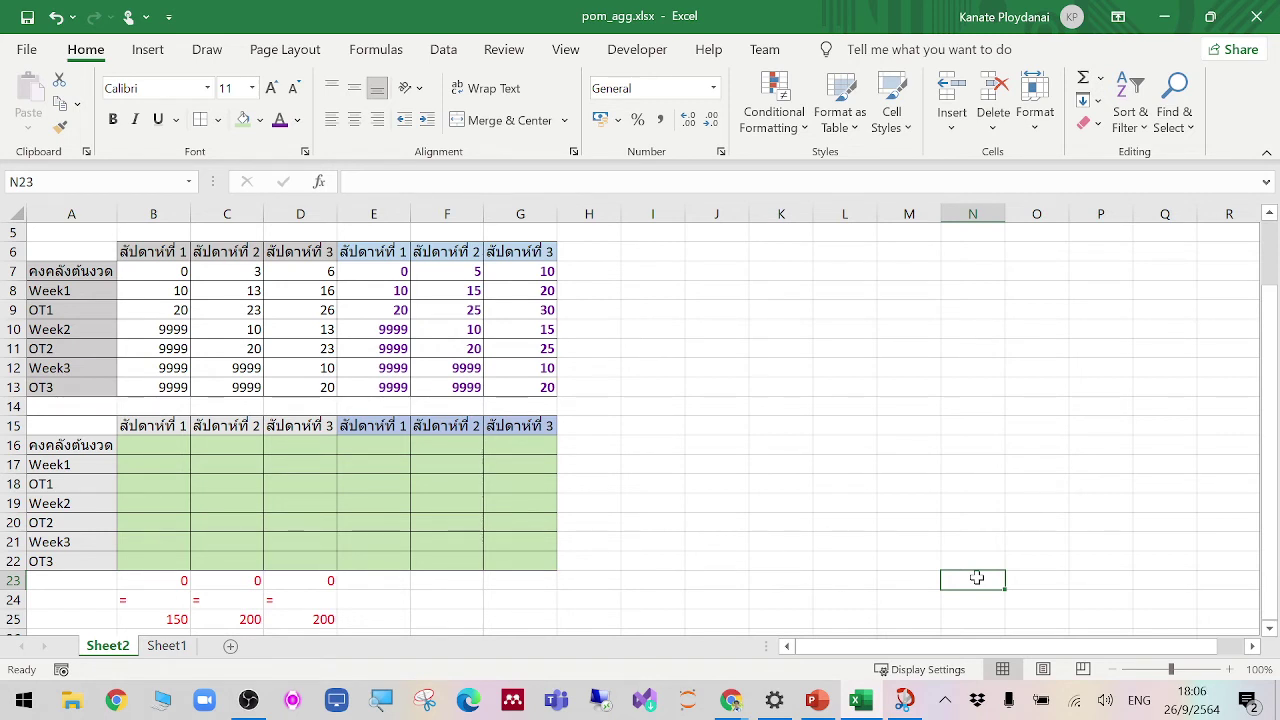
Step: Clear the existing weekly demand values from B25:D25 below the allocation table
scroll(811, 557, "up", 1)
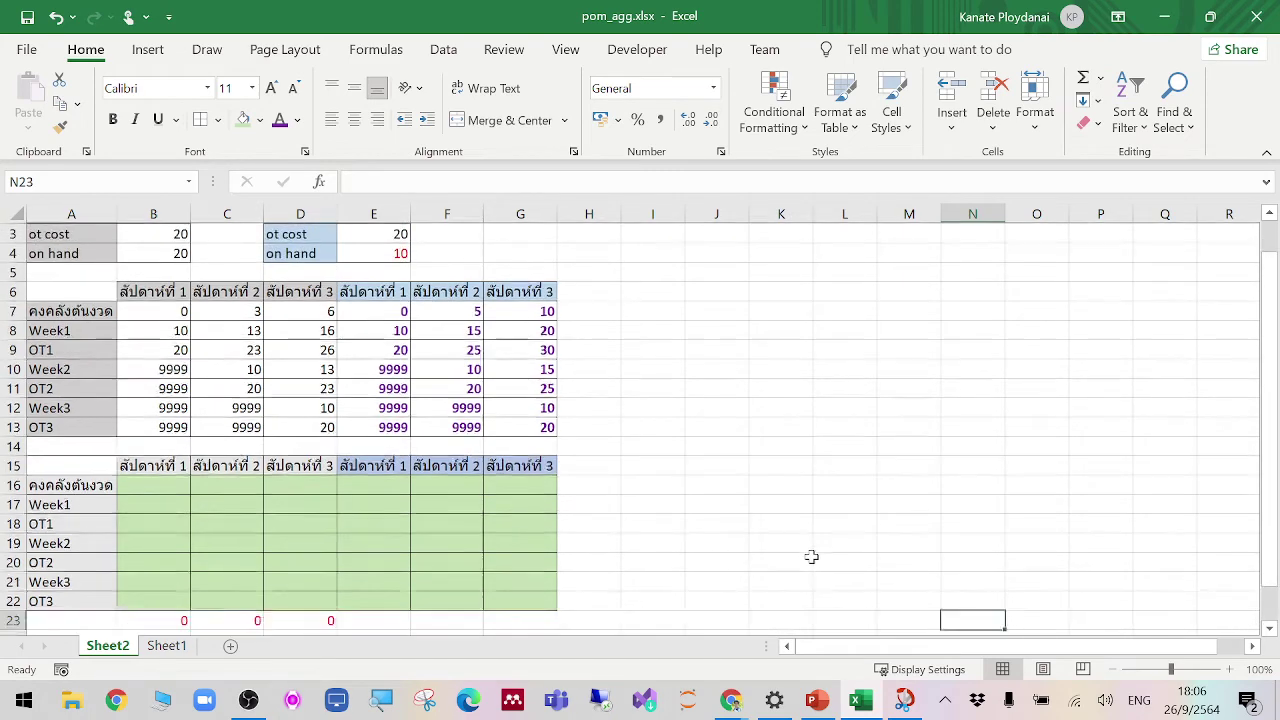
scroll(811, 557, "down", 3)
scroll(811, 557, "up", 1)
scroll(811, 557, "up", 1)
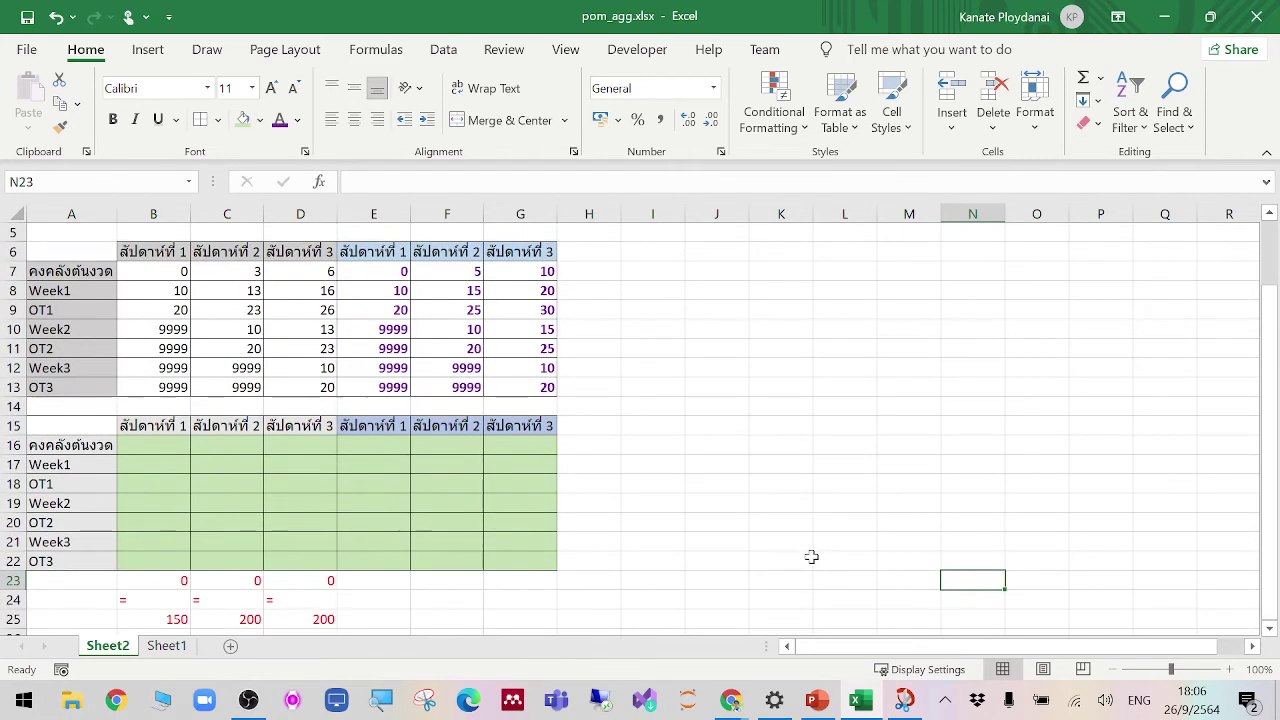
scroll(811, 557, "down", 1)
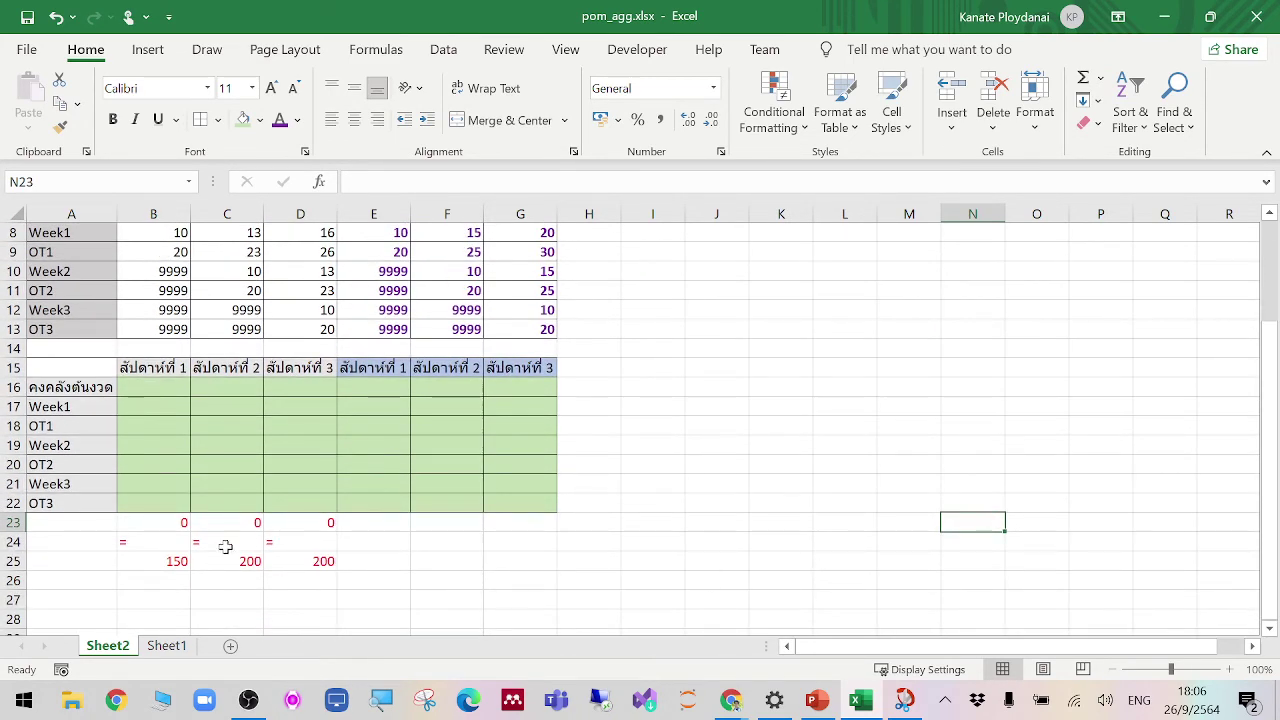
left_click_drag(167, 561, 323, 561)
key("Delete")
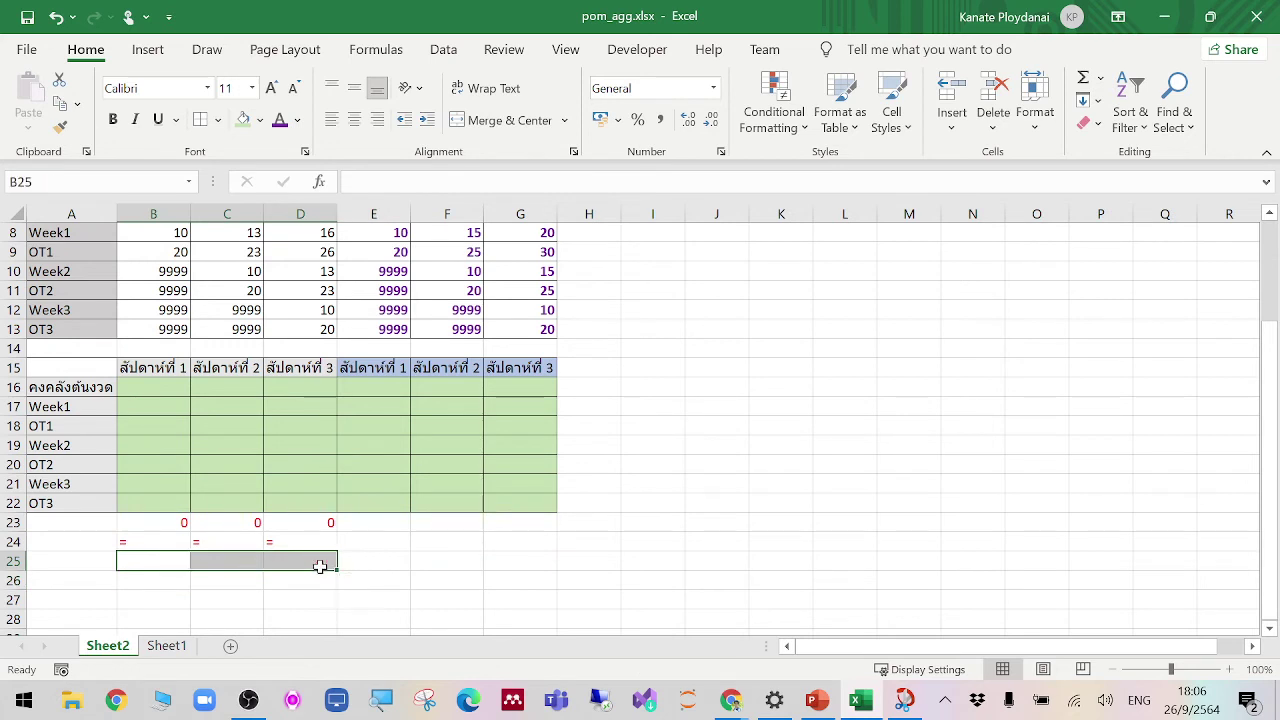
left_click(546, 523)
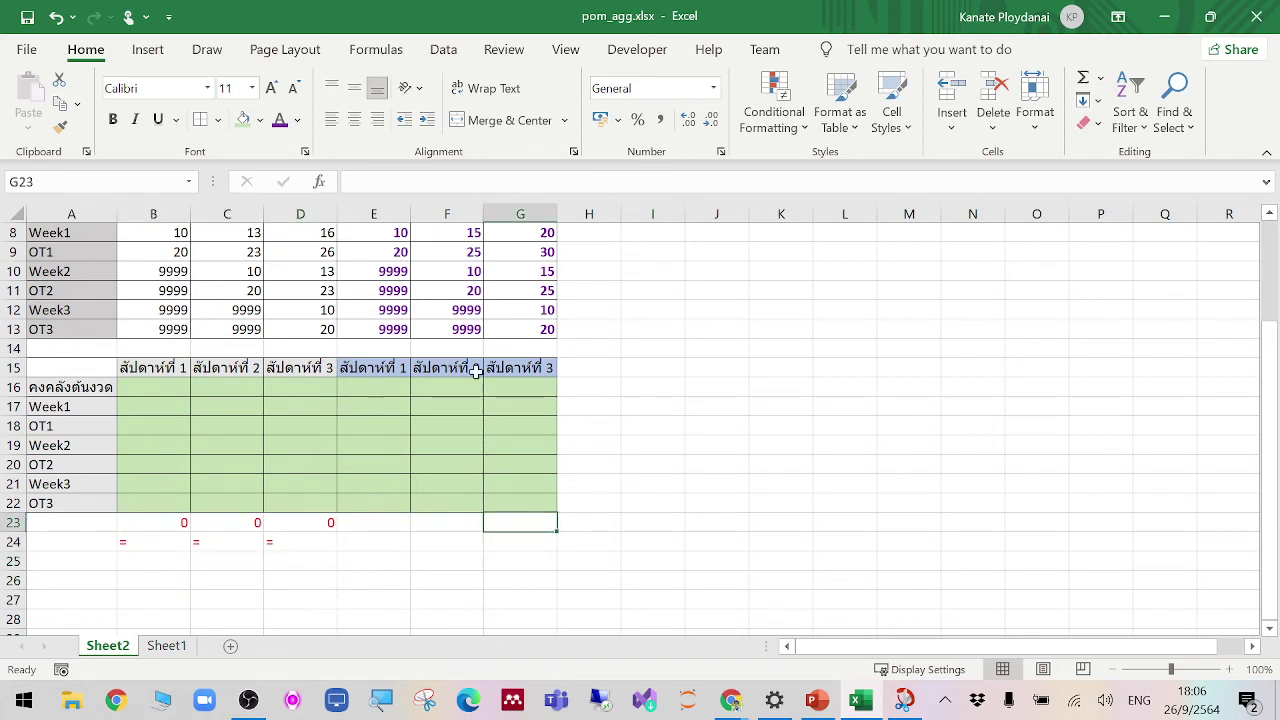
Step: Add the Week1 capacity constraint beside the allocation table, with "<=" in I17 and 168 in J17
left_click(613, 407)
left_click(638, 407)
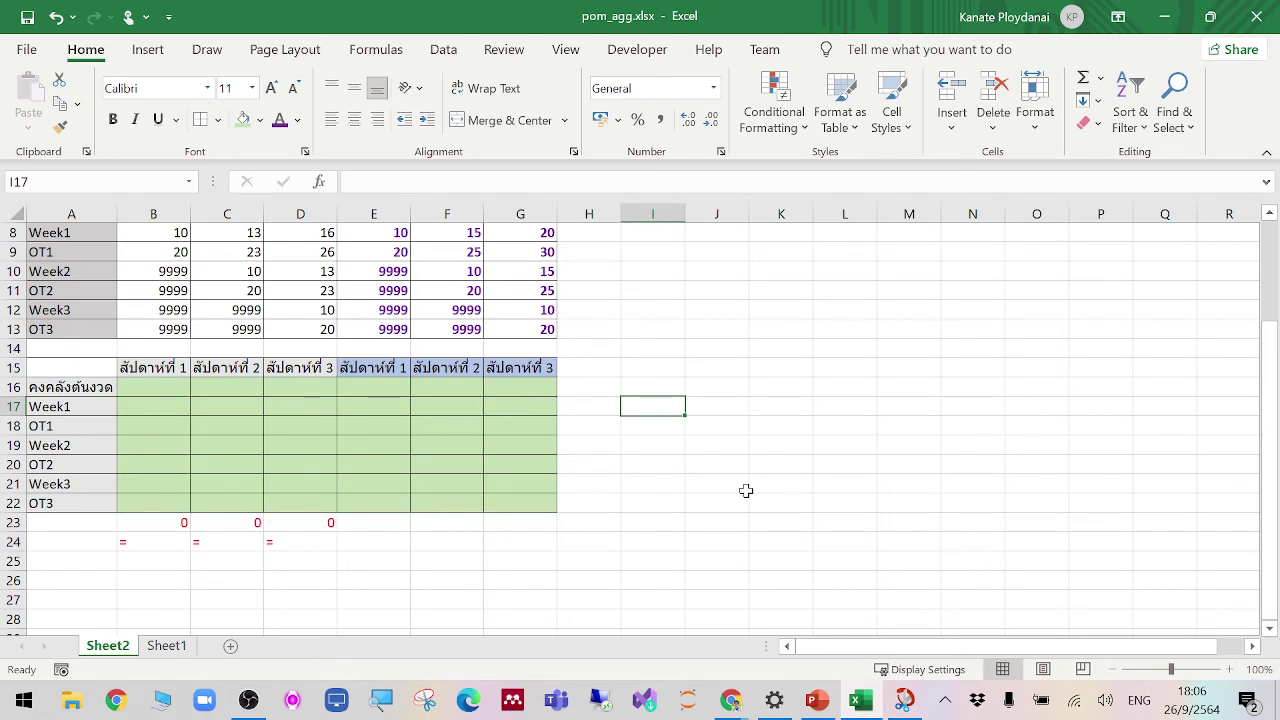
type("<=")
key("Tab")
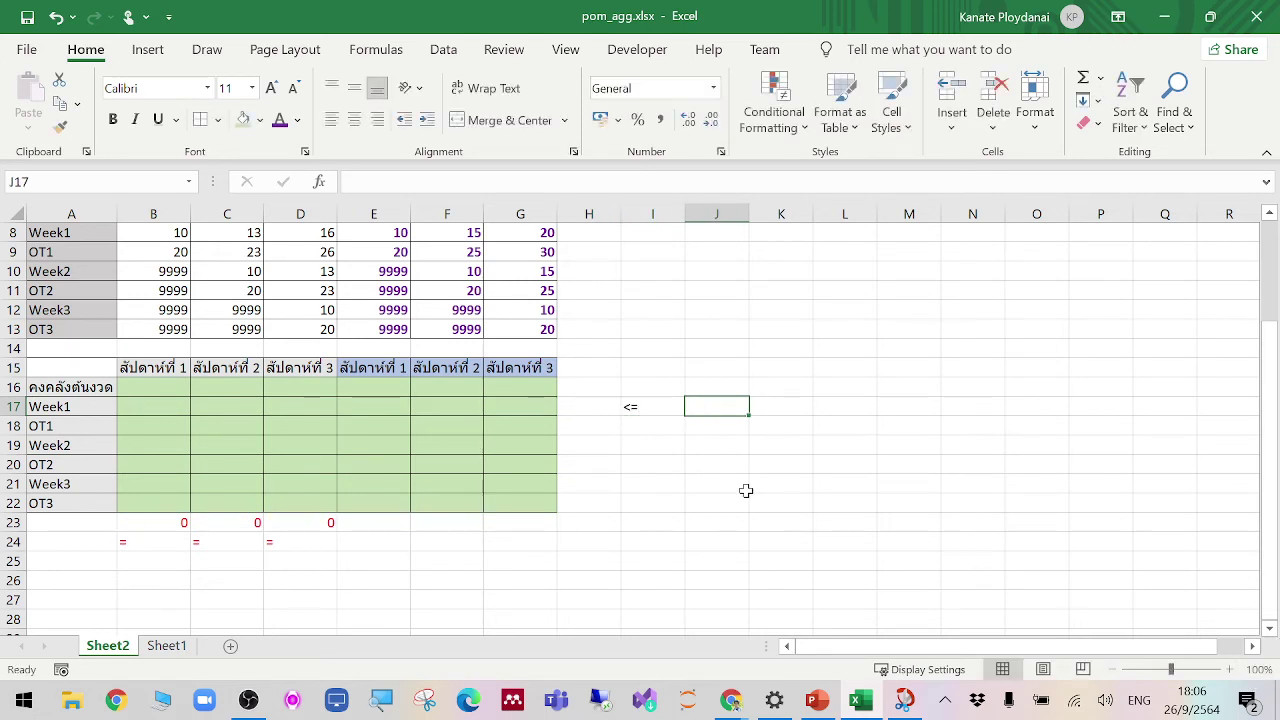
type("2")
key("BackSpace")
type("168")
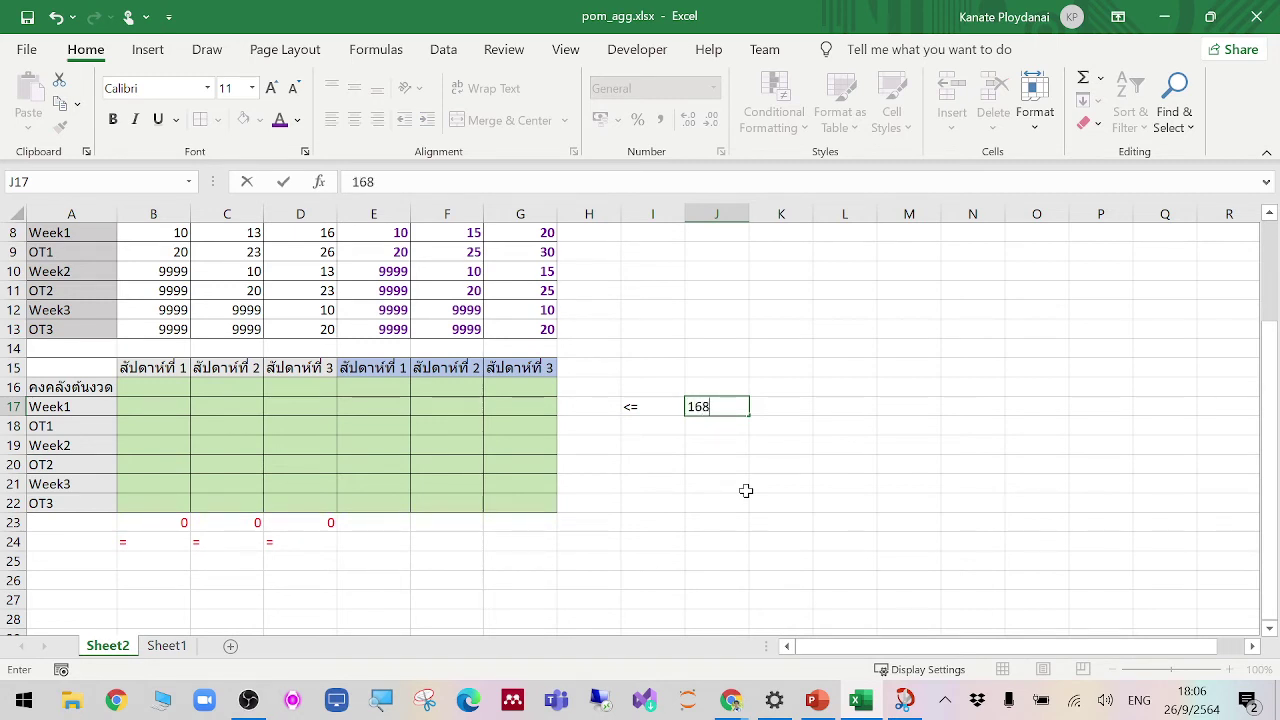
key("Return")
Step: Add the OT1 capacity constraint, with "<=" in I18 and 50 in J18
key("Left")
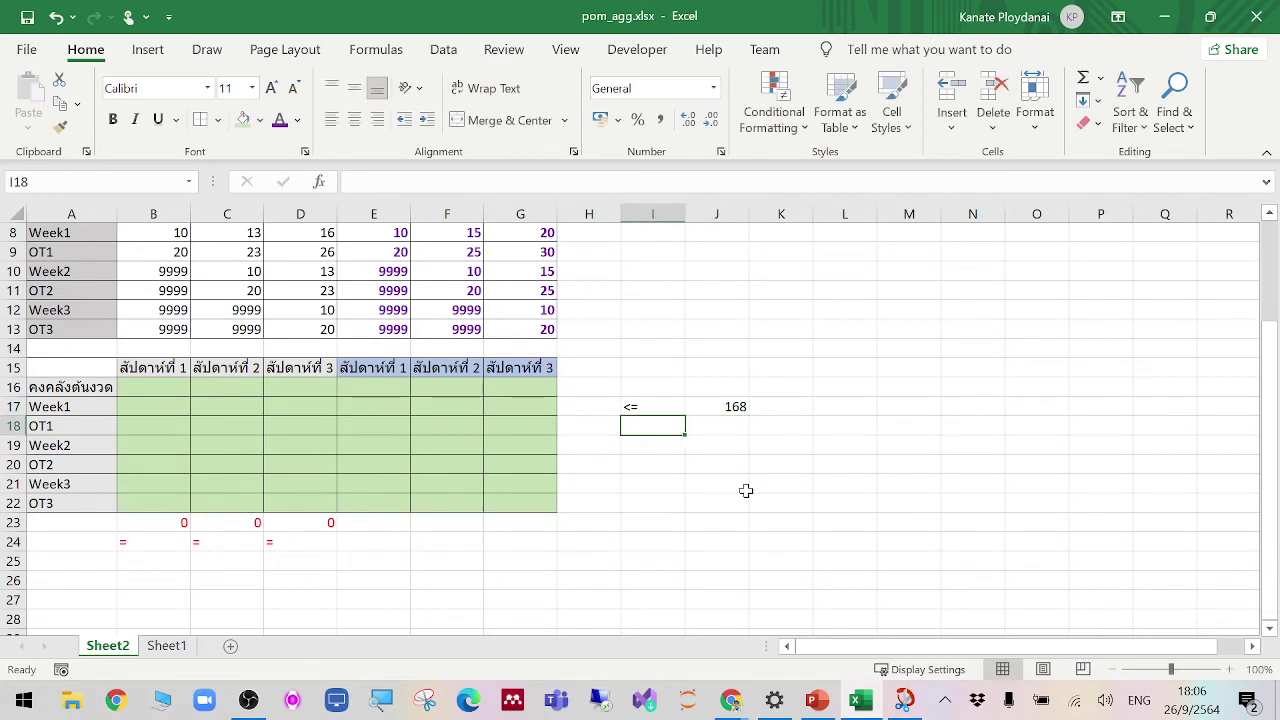
type("<=")
key("Tab")
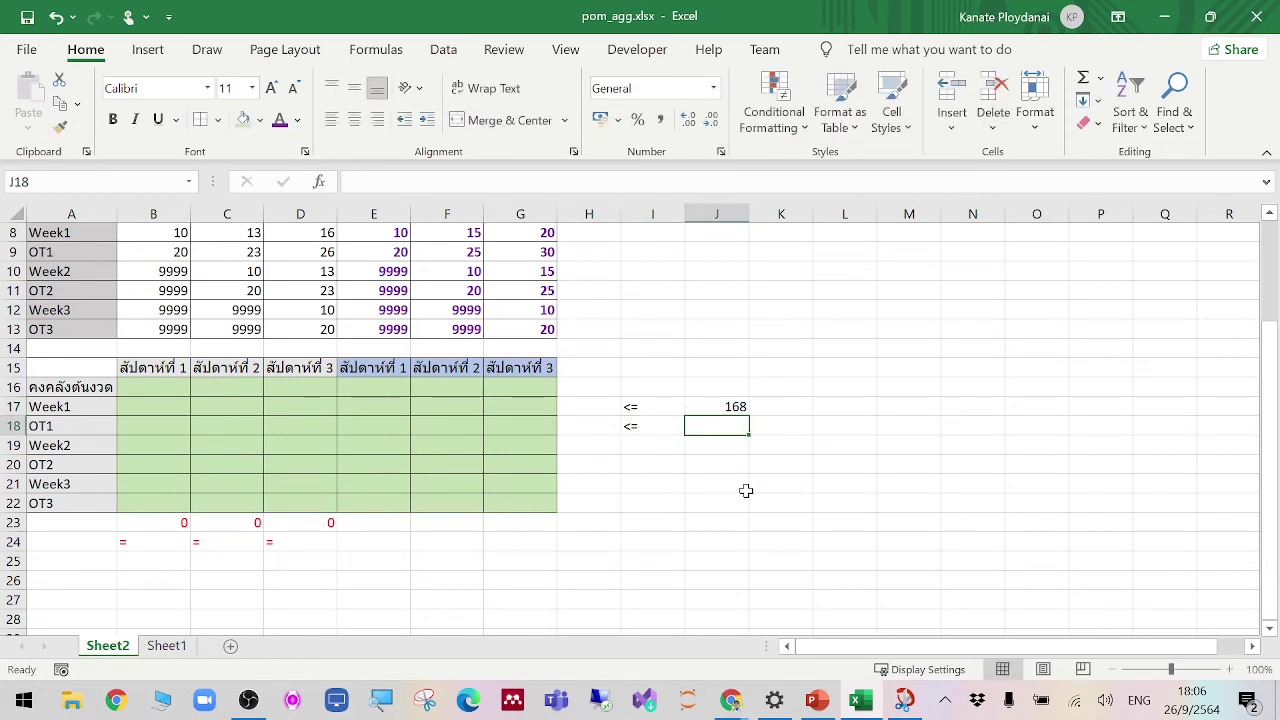
type("50")
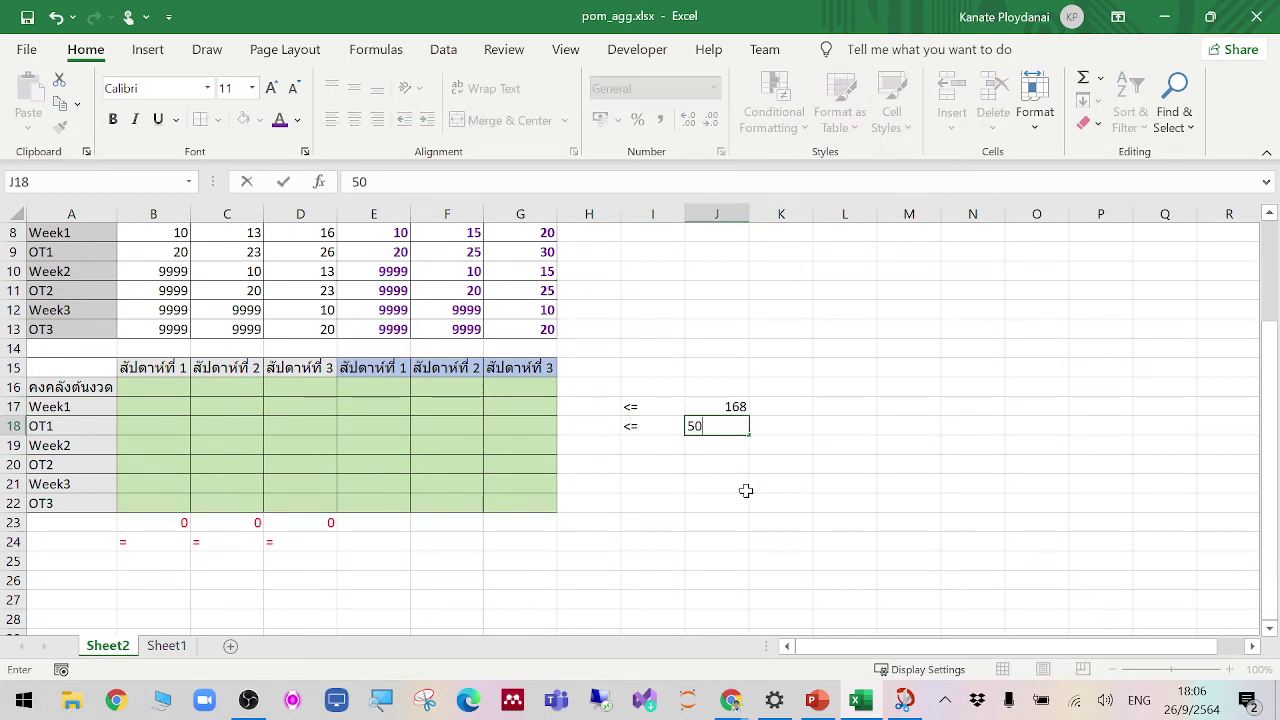
key("Return")
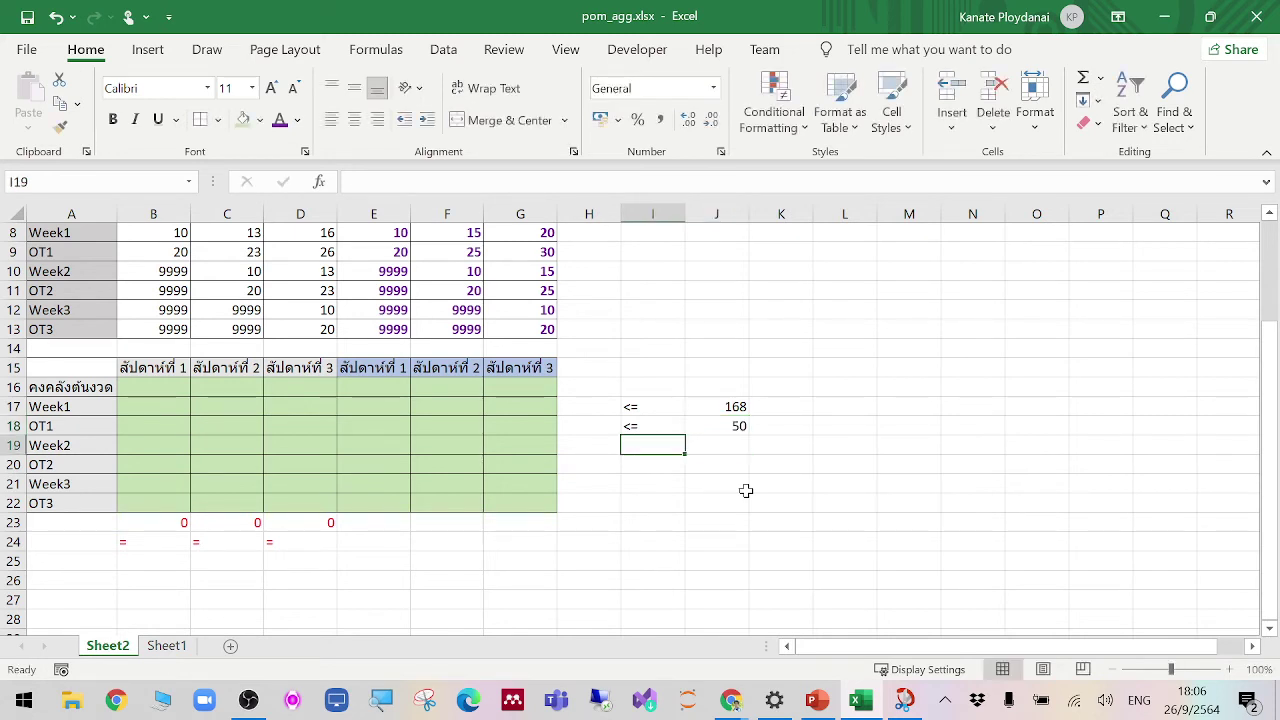
Step: Add the Week2 capacity constraint, with "<=" in I19 and 168 in J19
type("<=")
key("Tab")
type("1")
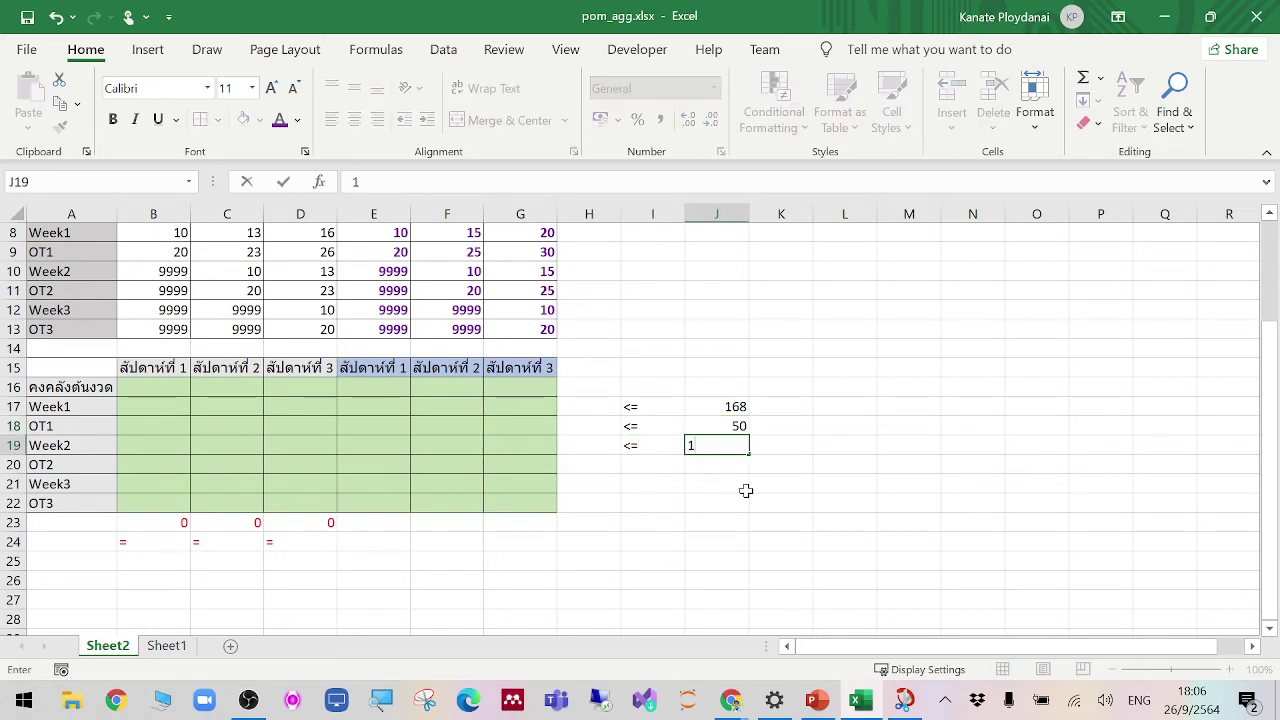
type("69")
key("BackSpace")
type("8")
key("Return")
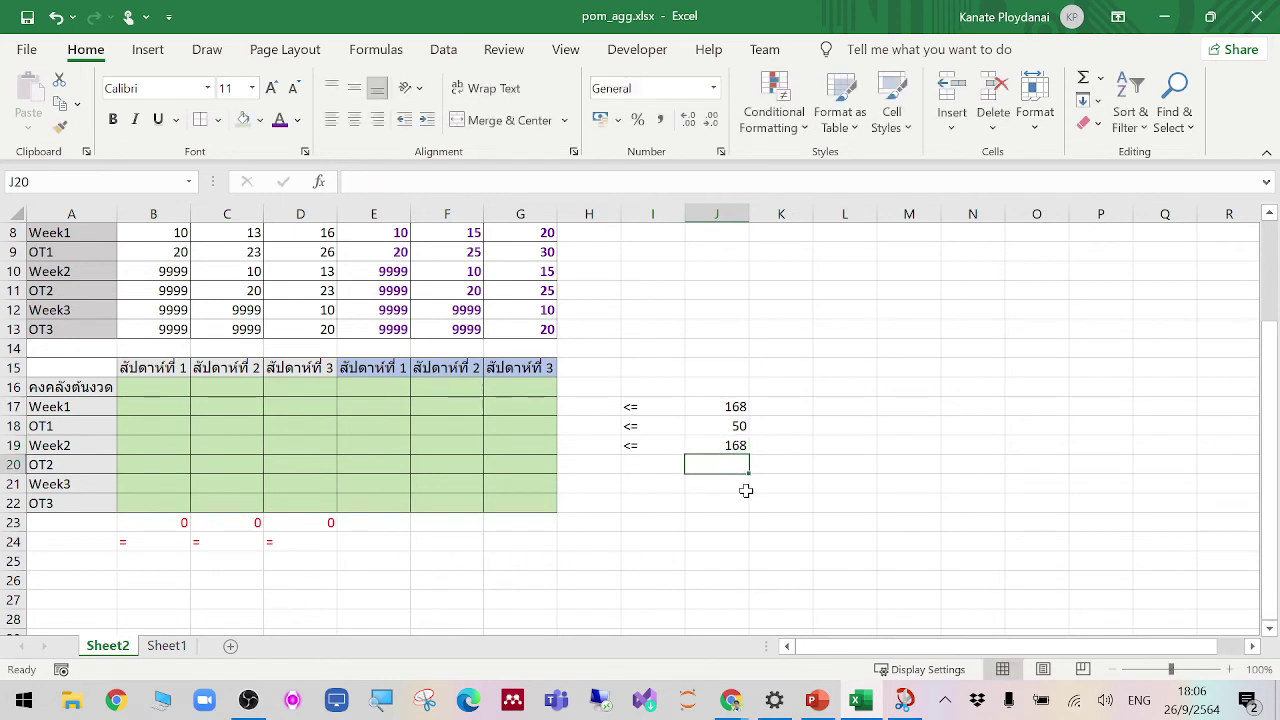
Step: Add the OT2 capacity constraint, with "<=" in I20 and 50 in J20
key("Left")
key("Right")
type("<")
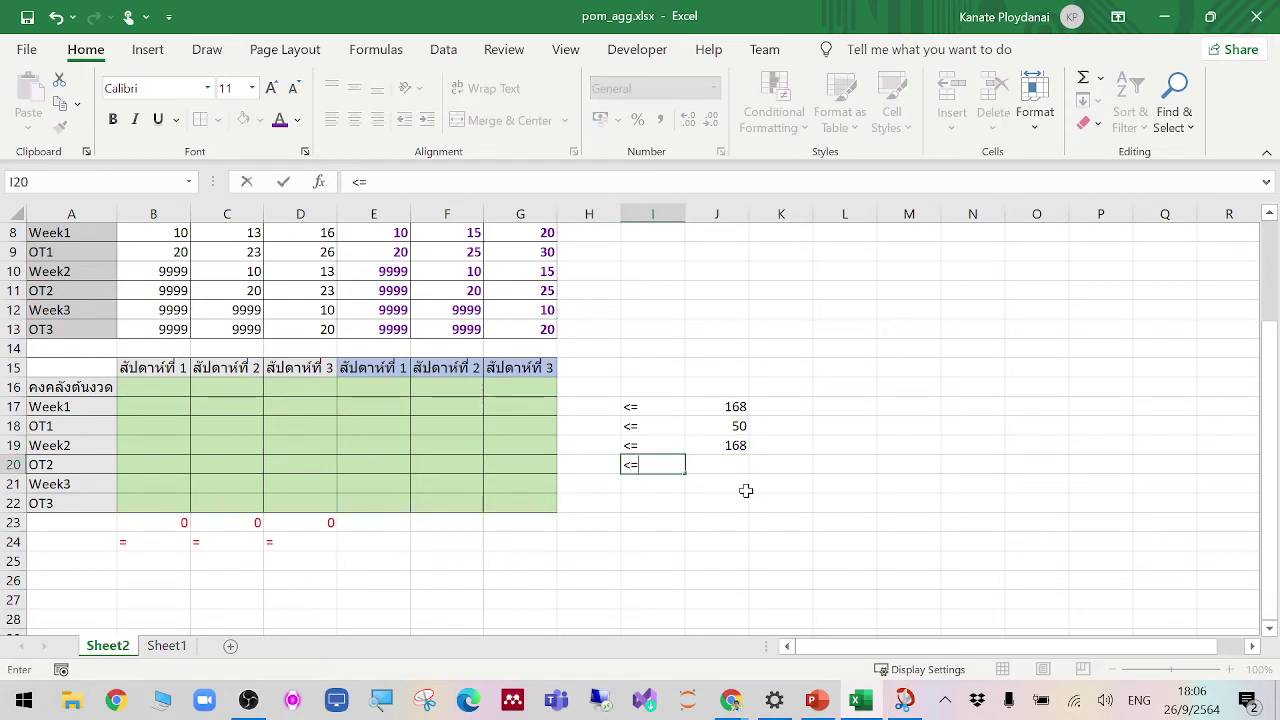
type("=")
key("Tab")
type("50")
key("Return")
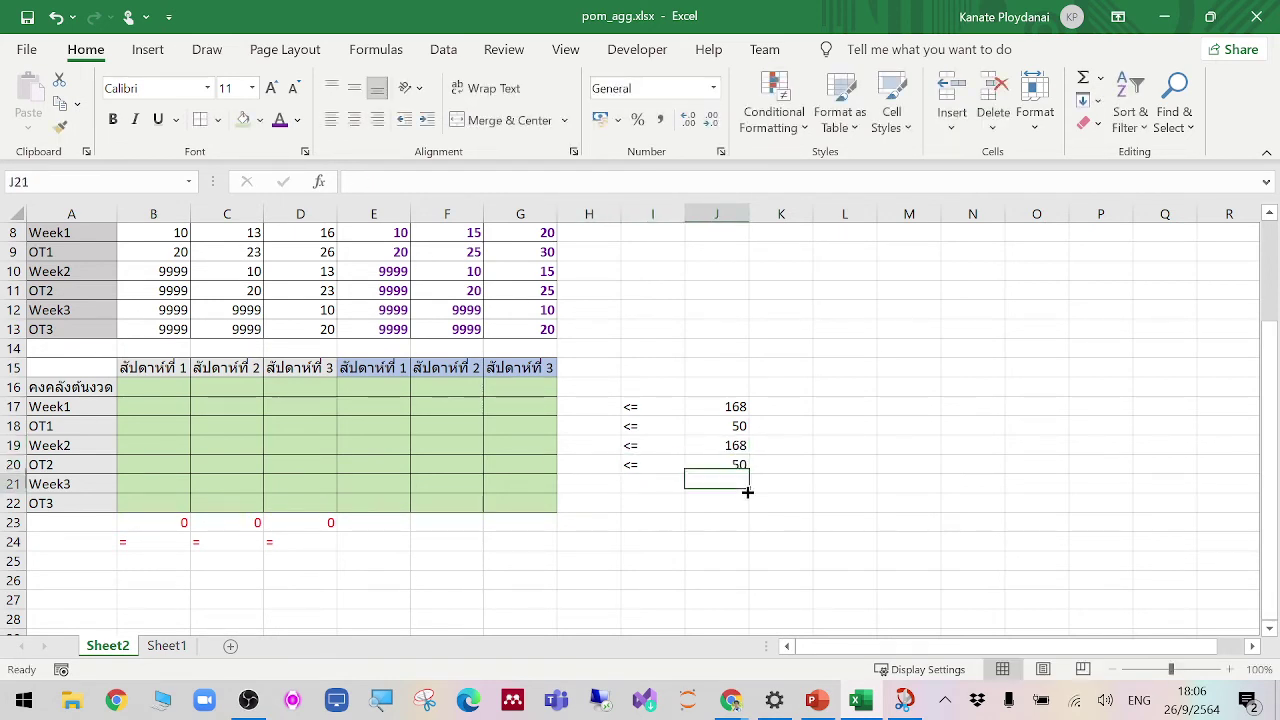
Step: Add the Week3 capacity constraint, with "<=" in I21 and 168 in J21
type("<=")
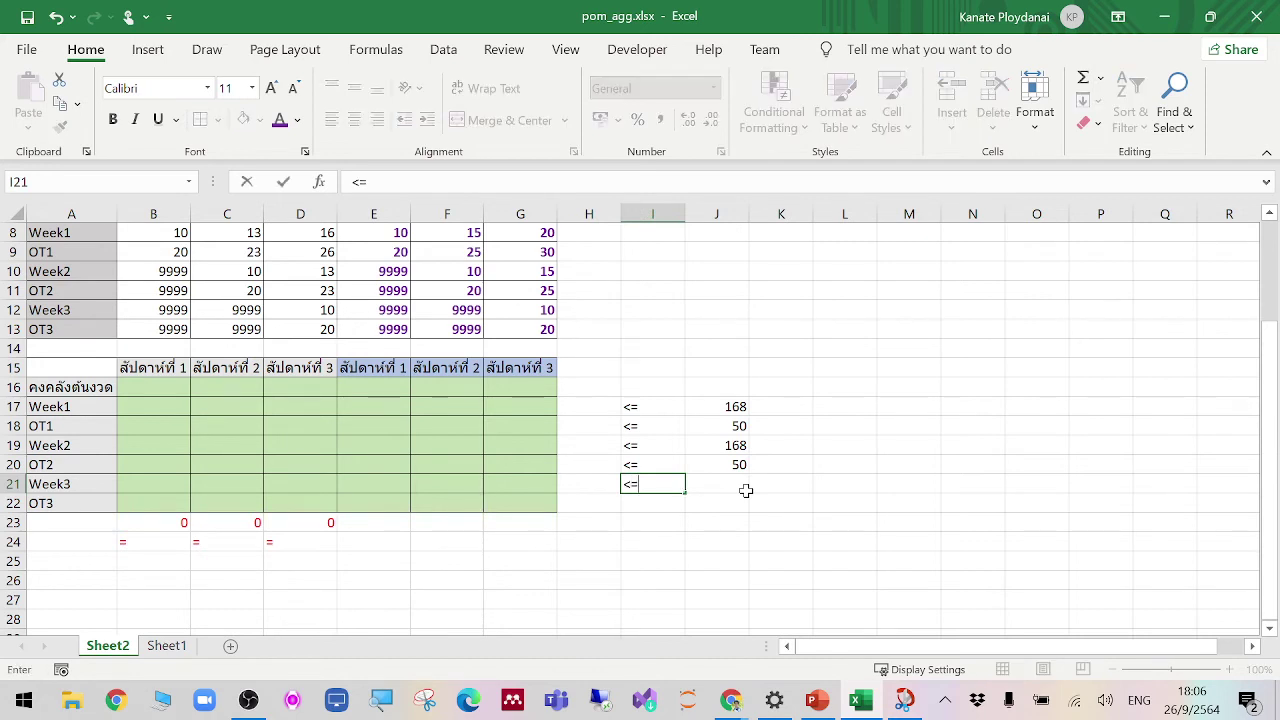
key("Tab")
type("1")
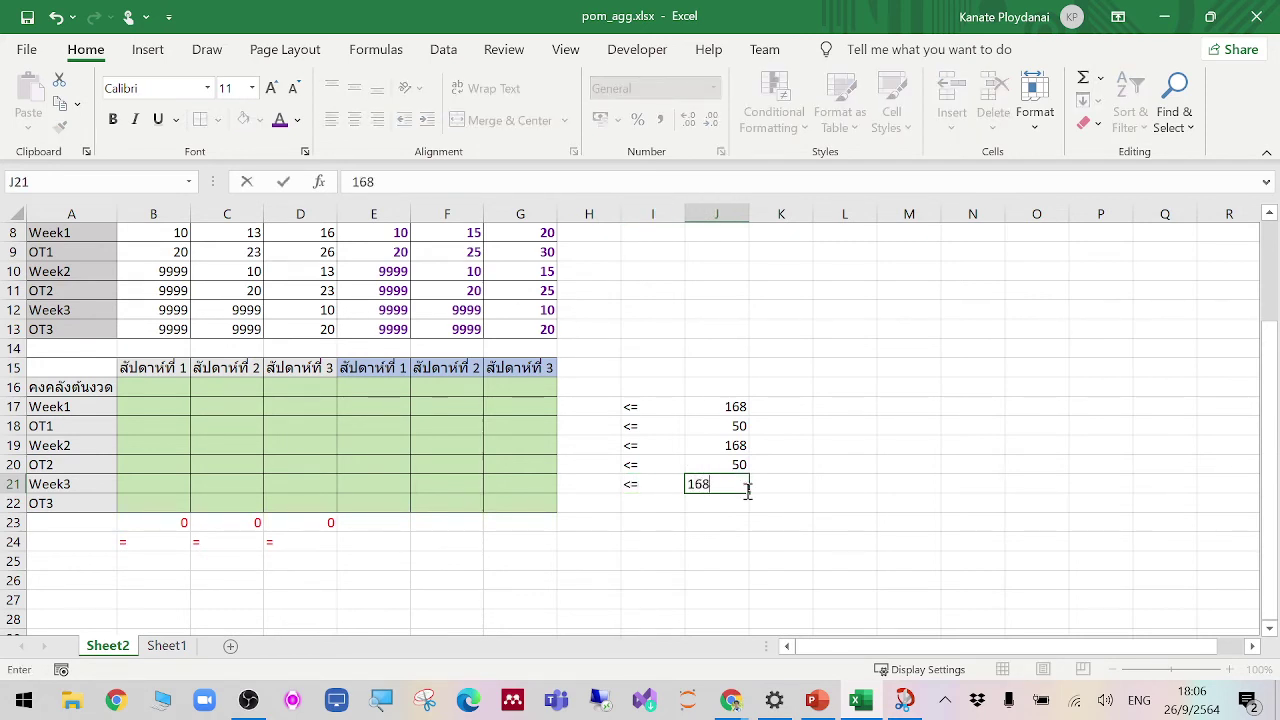
type("68")
key("Return")
Step: Add the OT3 capacity constraint, with "<=" in I22 and 50 in J22
type("<=")
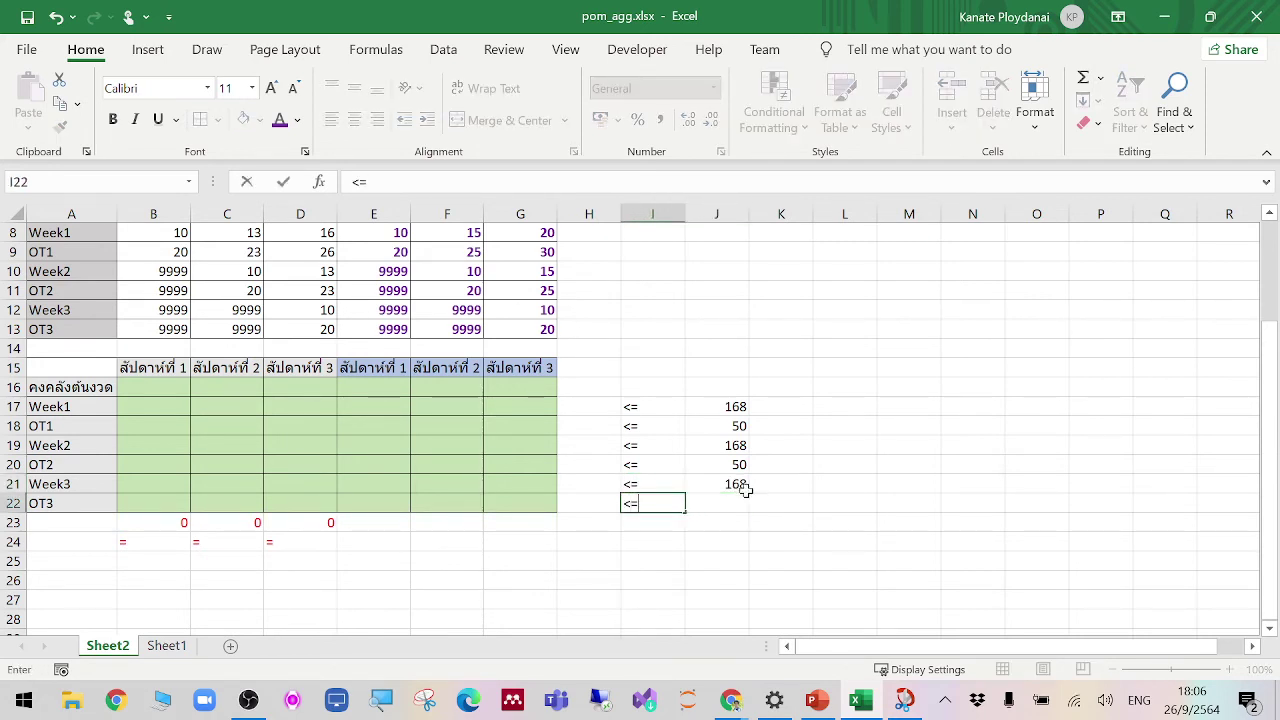
key("Tab")
type("50")
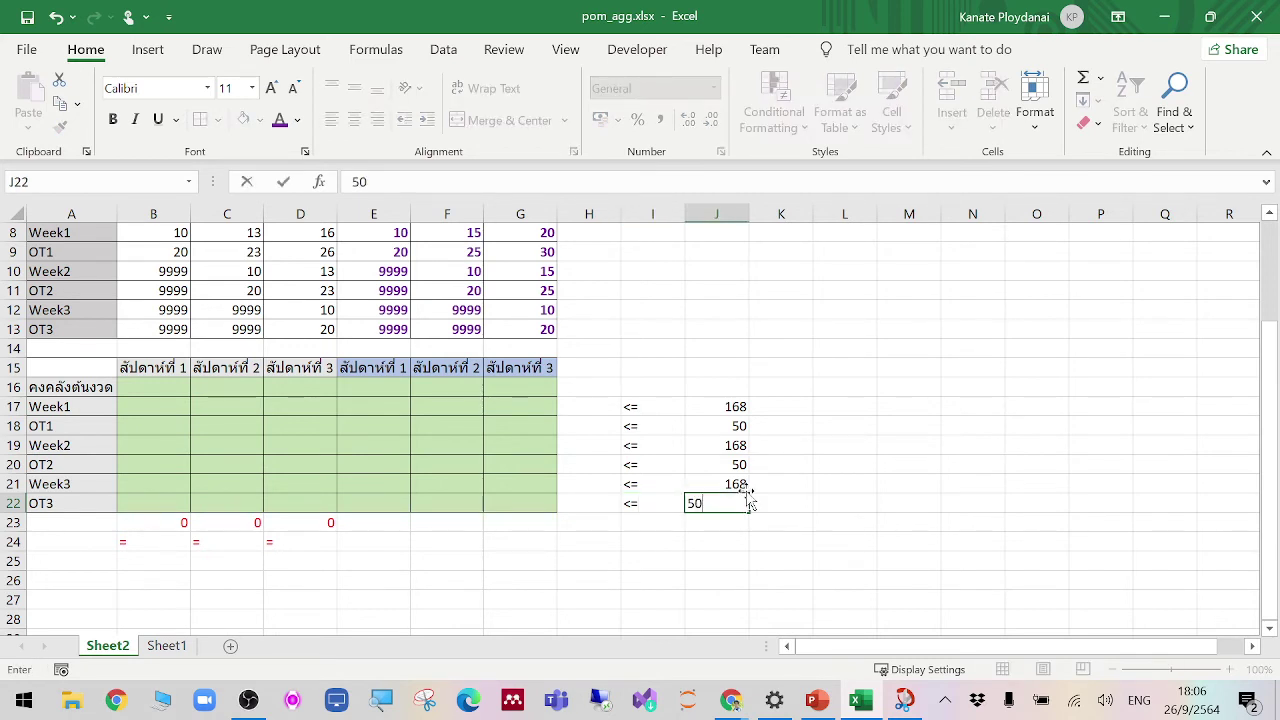
left_click(820, 462)
Step: Change the font colour of the capacity constraints in I17:J22 to standard red
left_click_drag(660, 408, 715, 504)
left_click(297, 119)
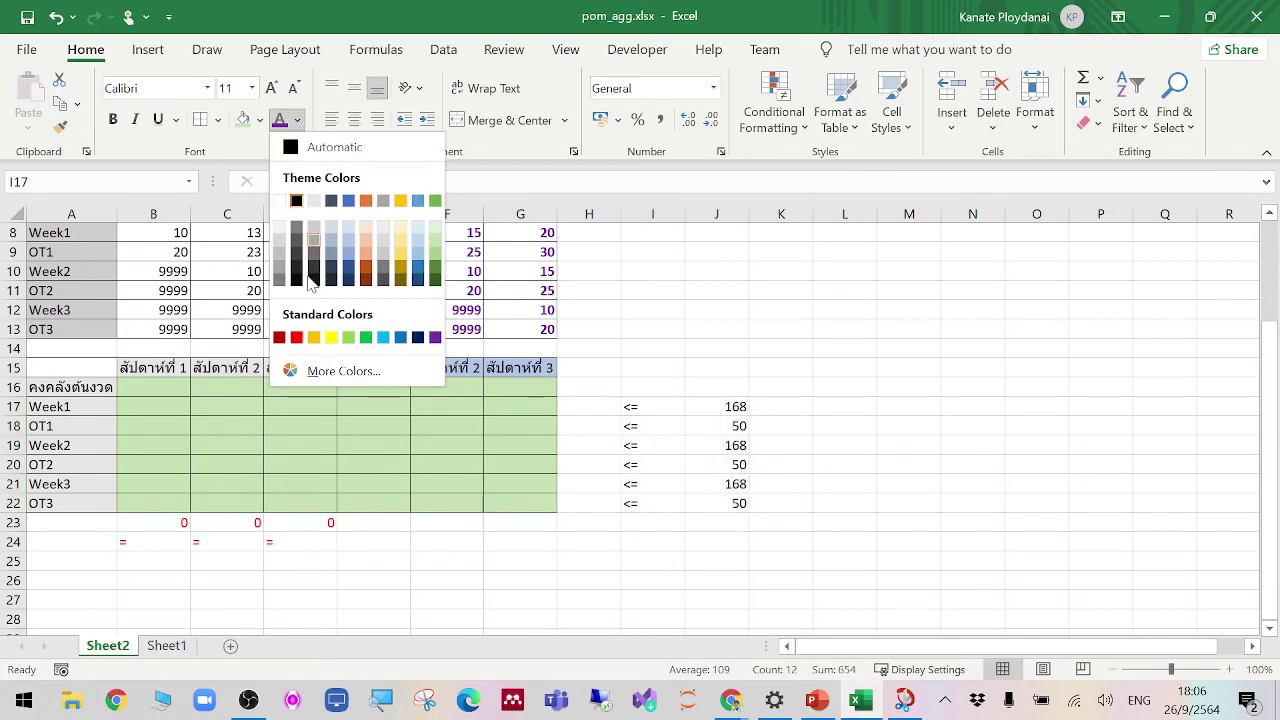
left_click(296, 337)
left_click(925, 447)
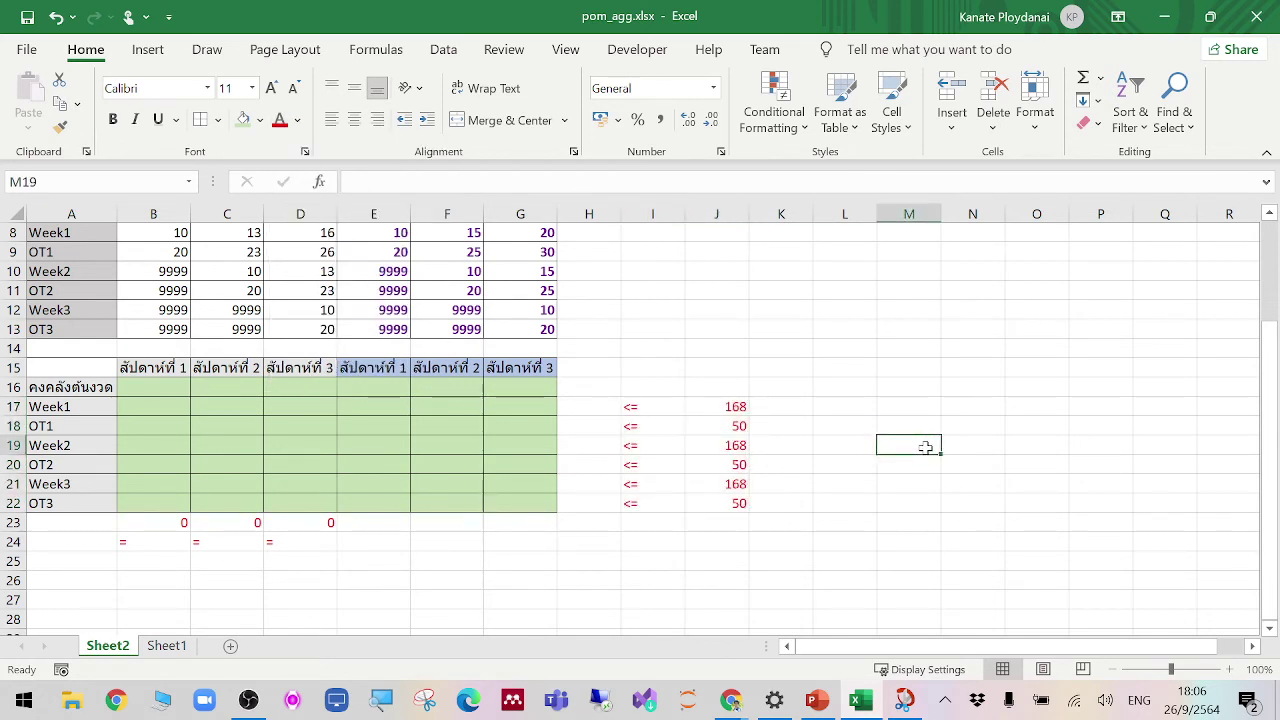
left_click(161, 389)
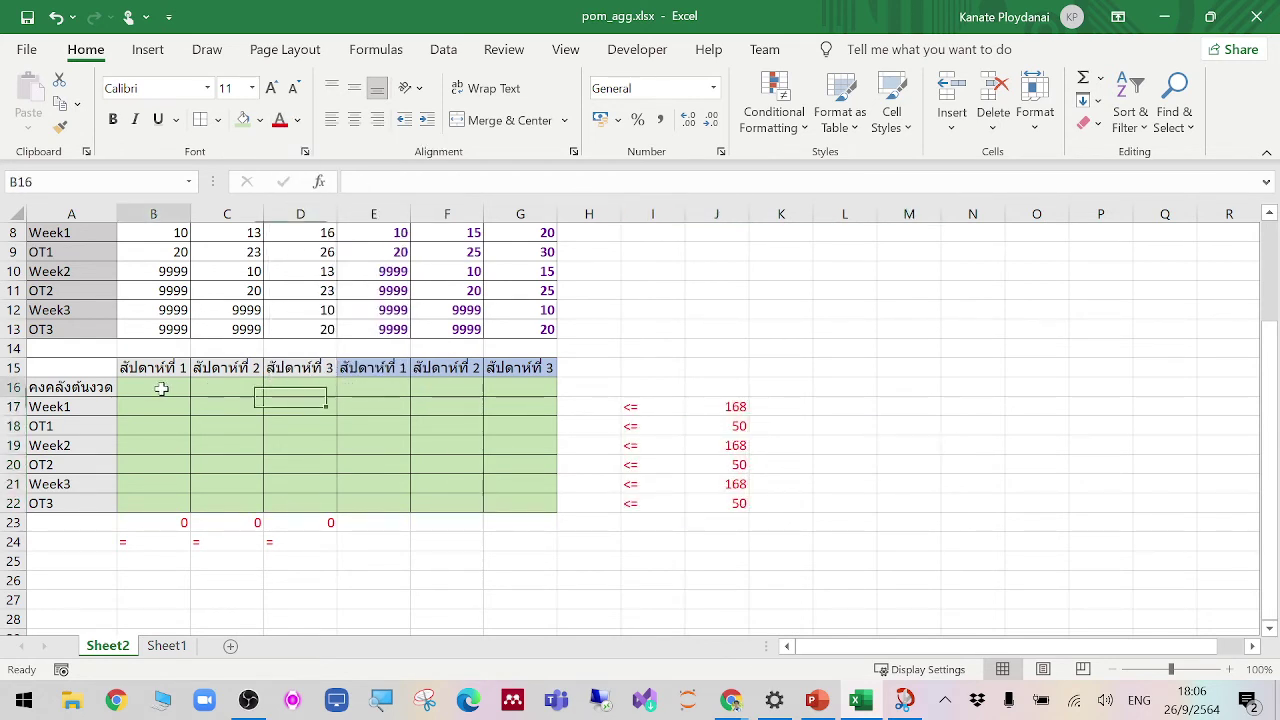
left_click_drag(161, 389, 523, 386)
left_click(798, 480)
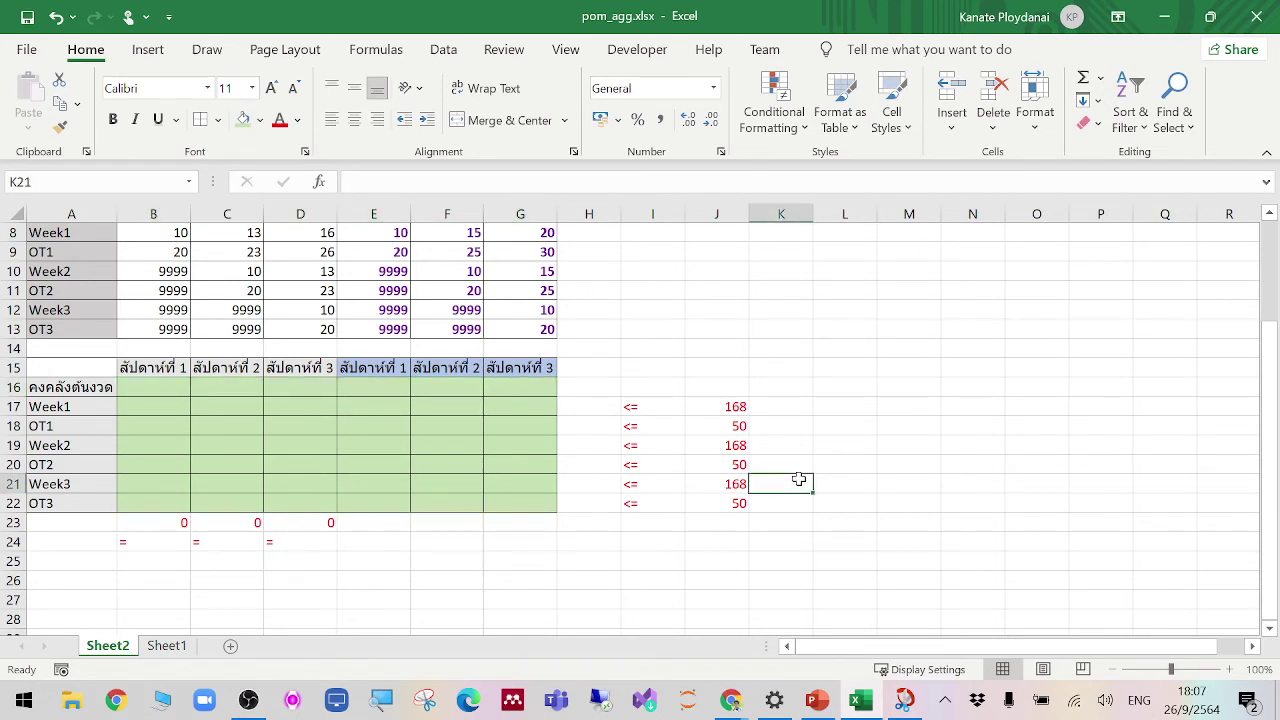
Step: Enter the first product's weekly demands of 50, 100 and 100 in cells B25, C25 and D25
left_click(186, 559)
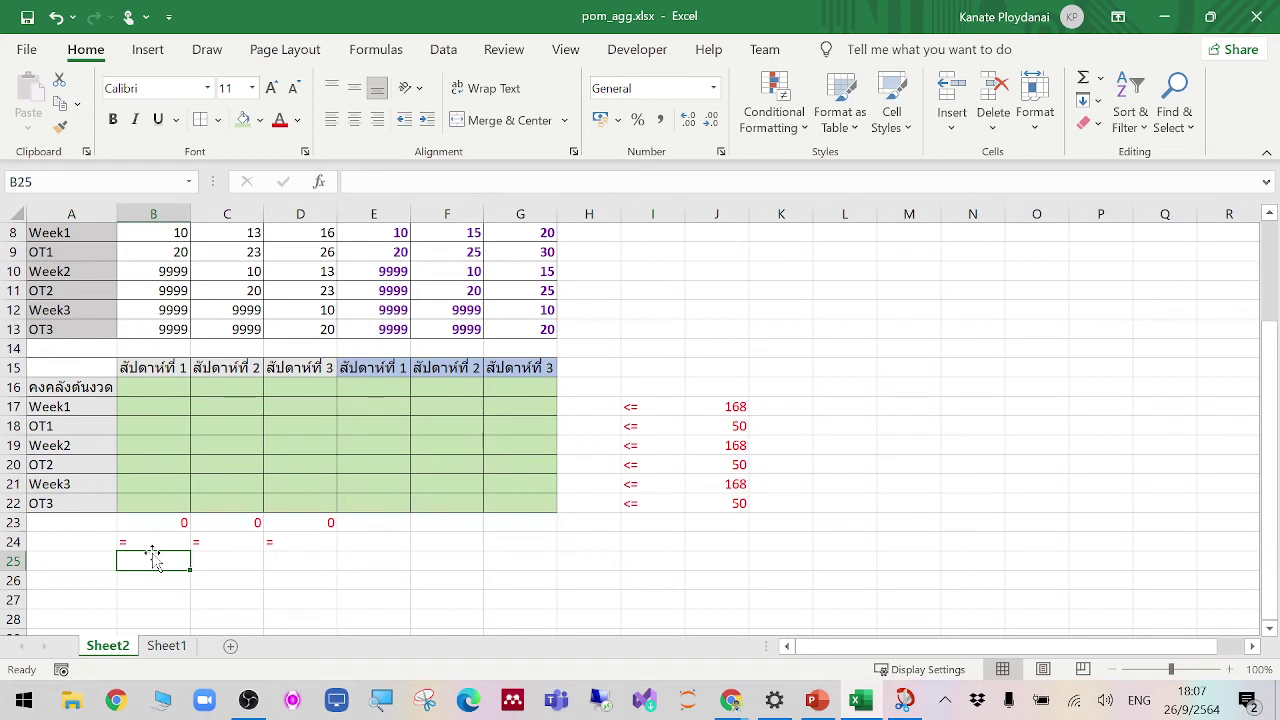
type("50")
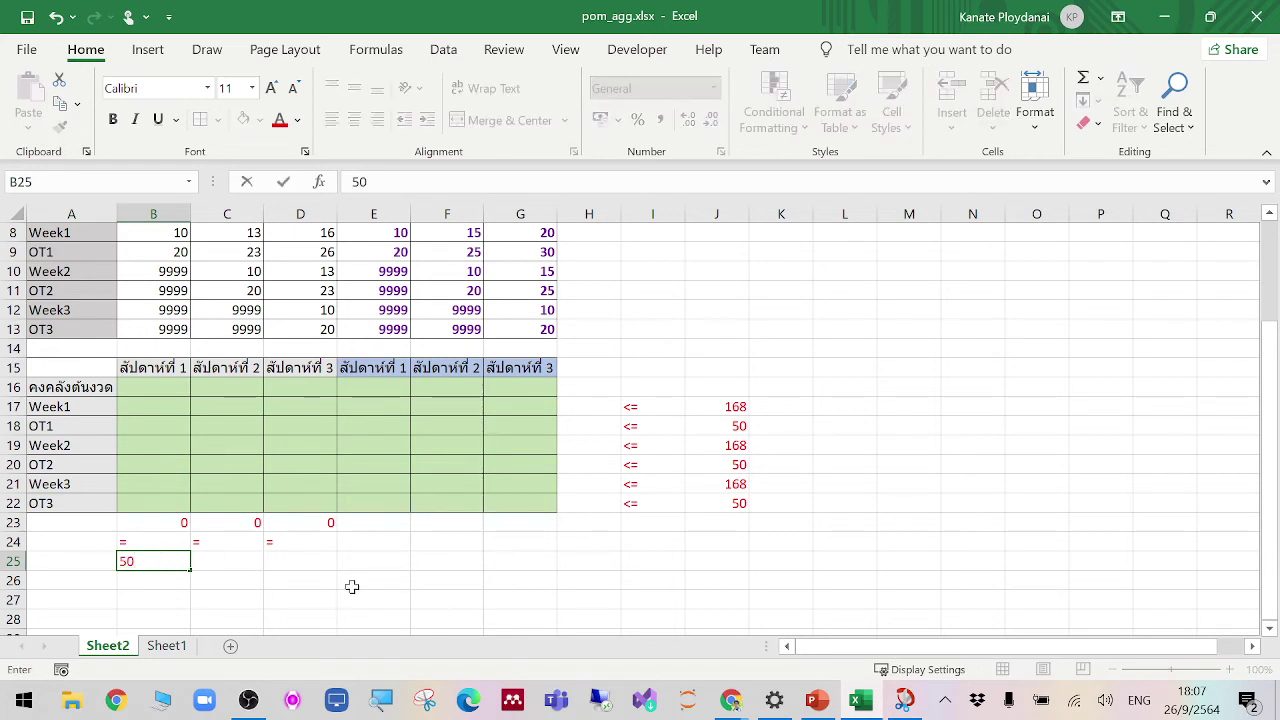
left_click(229, 561)
type("100")
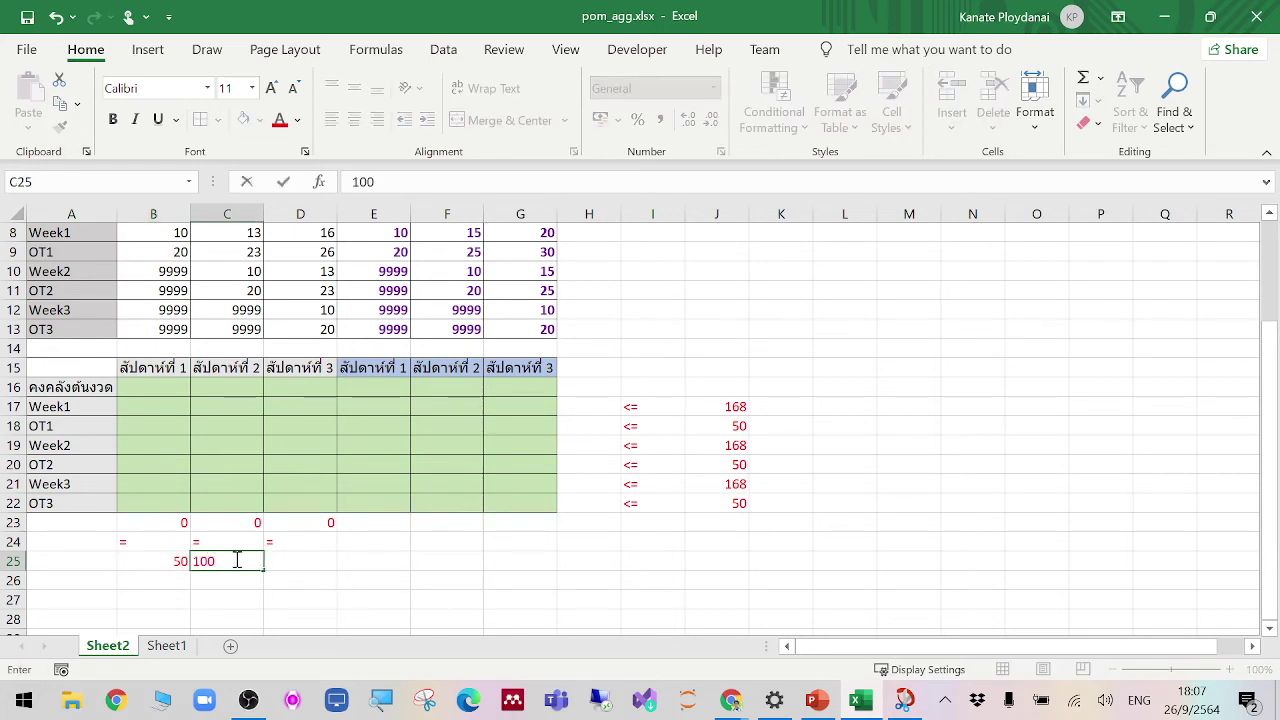
left_click(280, 569)
type("100")
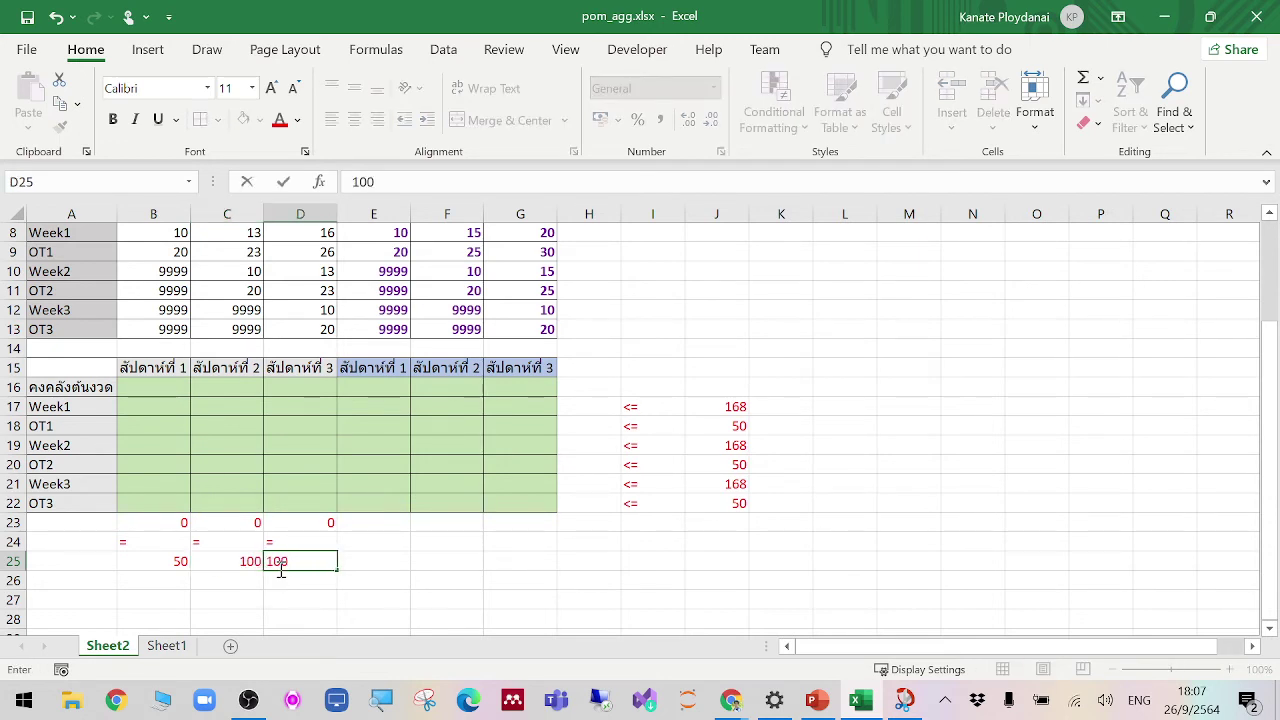
Step: Enter a weekly demand of 100 for the second product in each of cells E25, F25 and G25
left_click(358, 561)
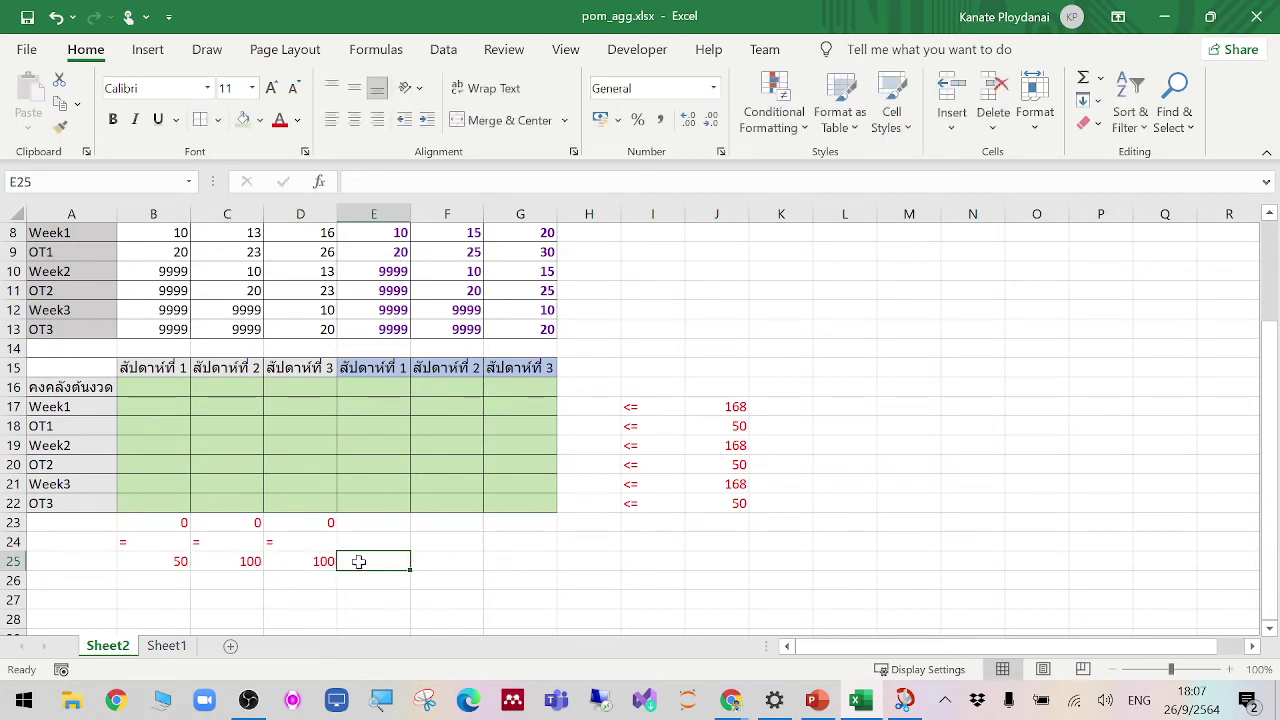
type("100")
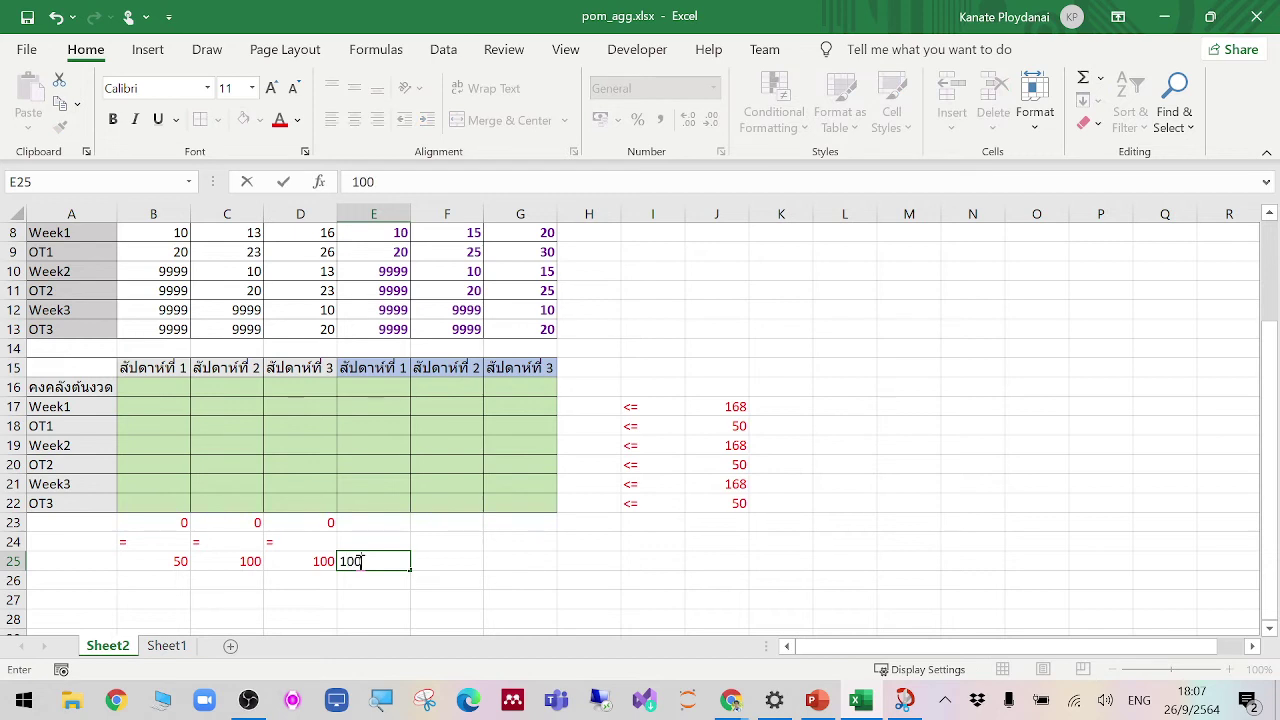
left_click(455, 561)
type("100")
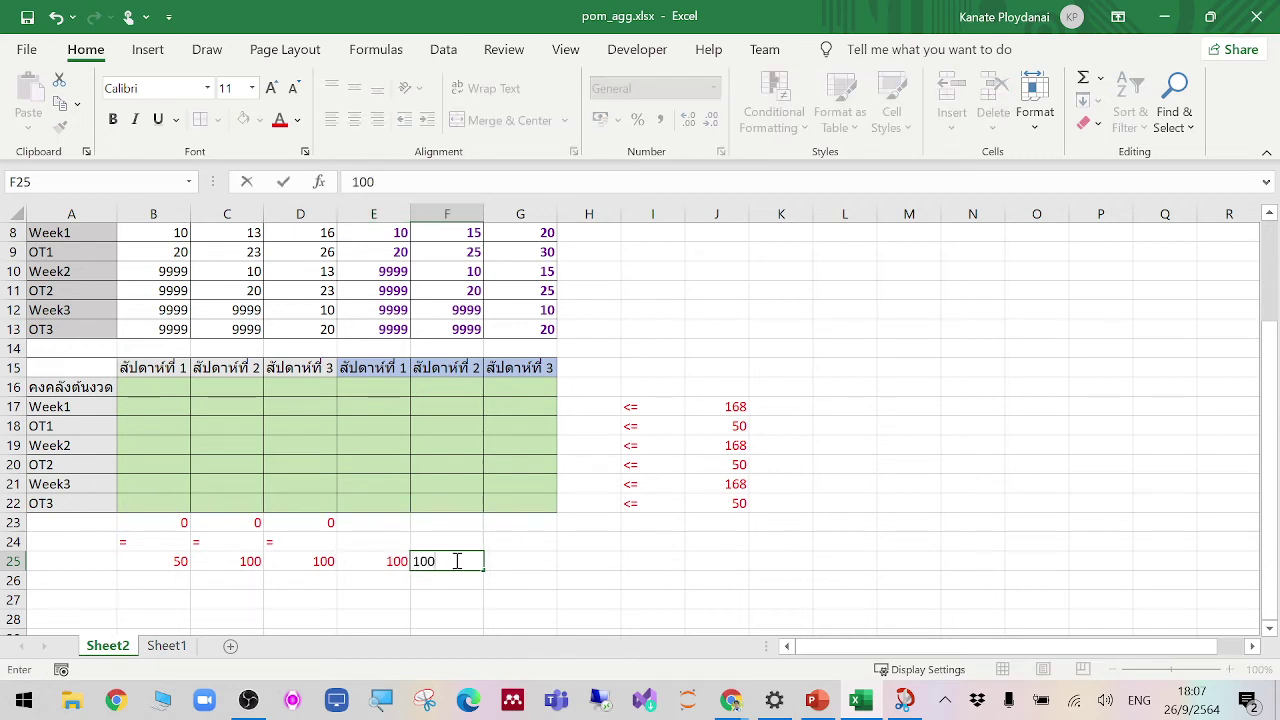
left_click(505, 560)
type("100")
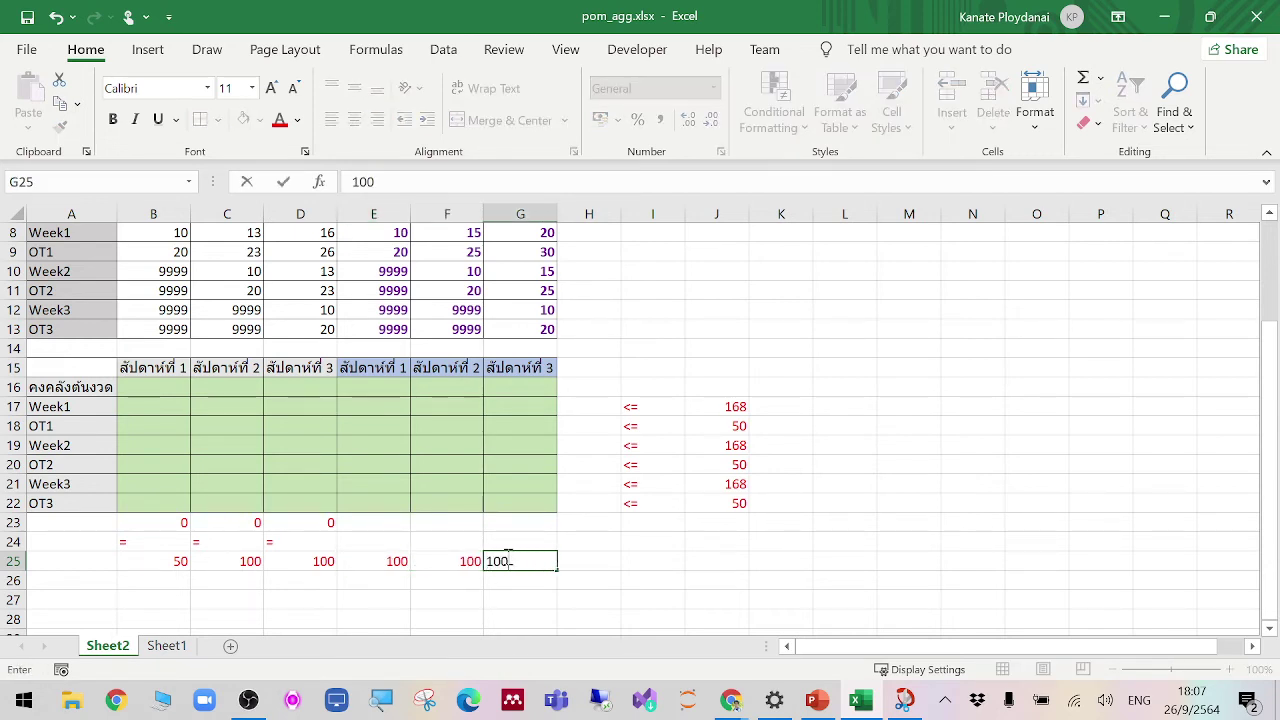
left_click(700, 560)
Step: Extend the "=" sign from D24 across E24:G24 above the second product's demands
left_click_drag(258, 545, 333, 548)
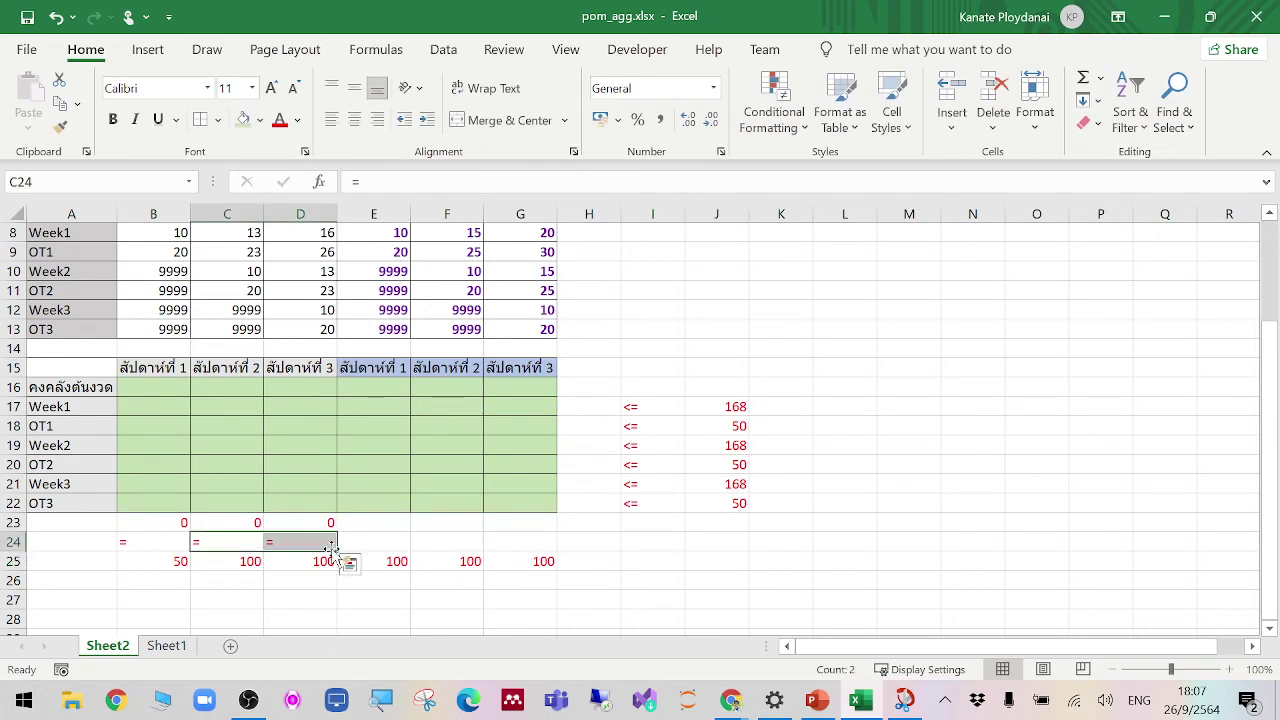
left_click(415, 545)
left_click(330, 545)
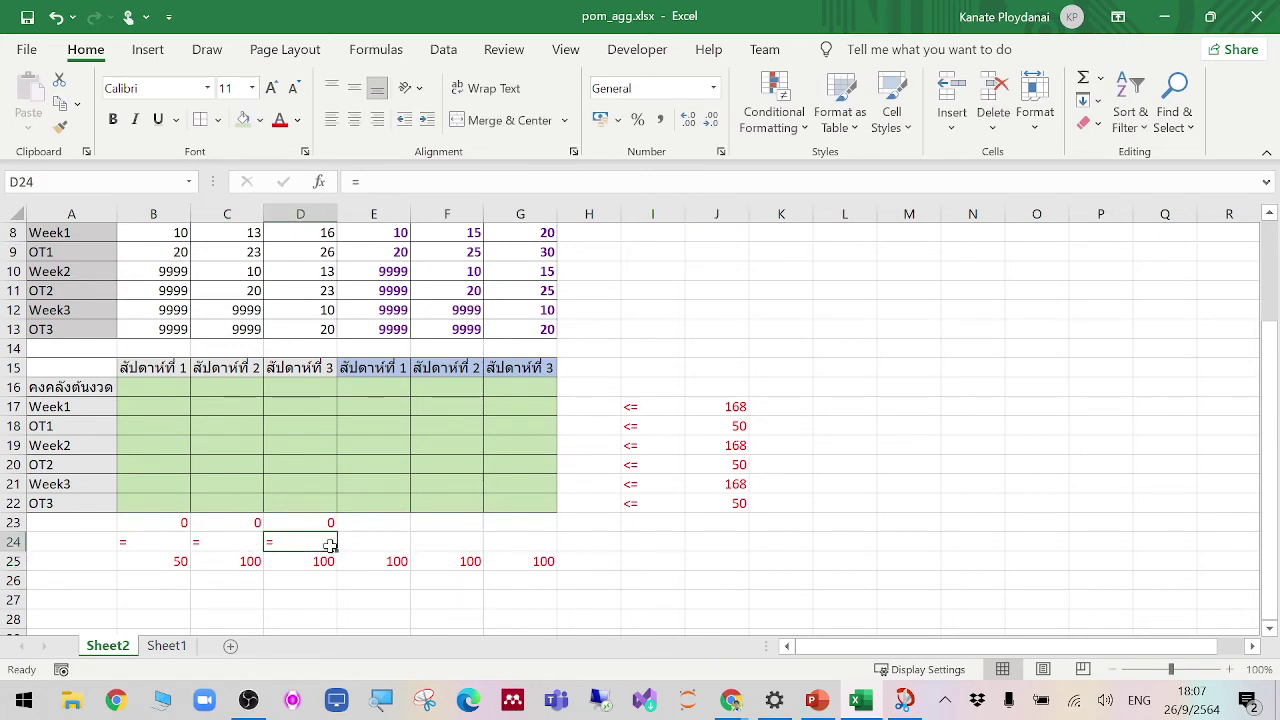
left_click_drag(334, 550, 550, 548)
left_click(734, 562)
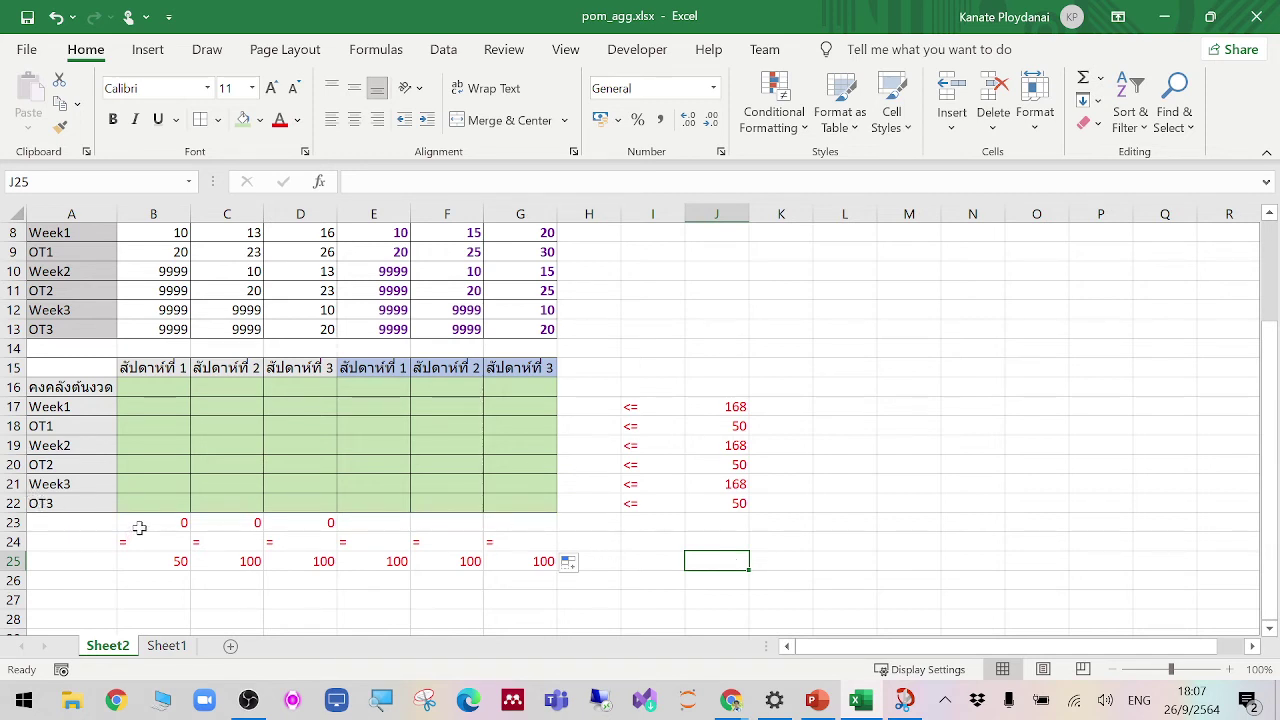
Step: Clear the contents of cells B23:D23 above the demand row's equals signs
left_click_drag(138, 532, 290, 526)
key("Delete")
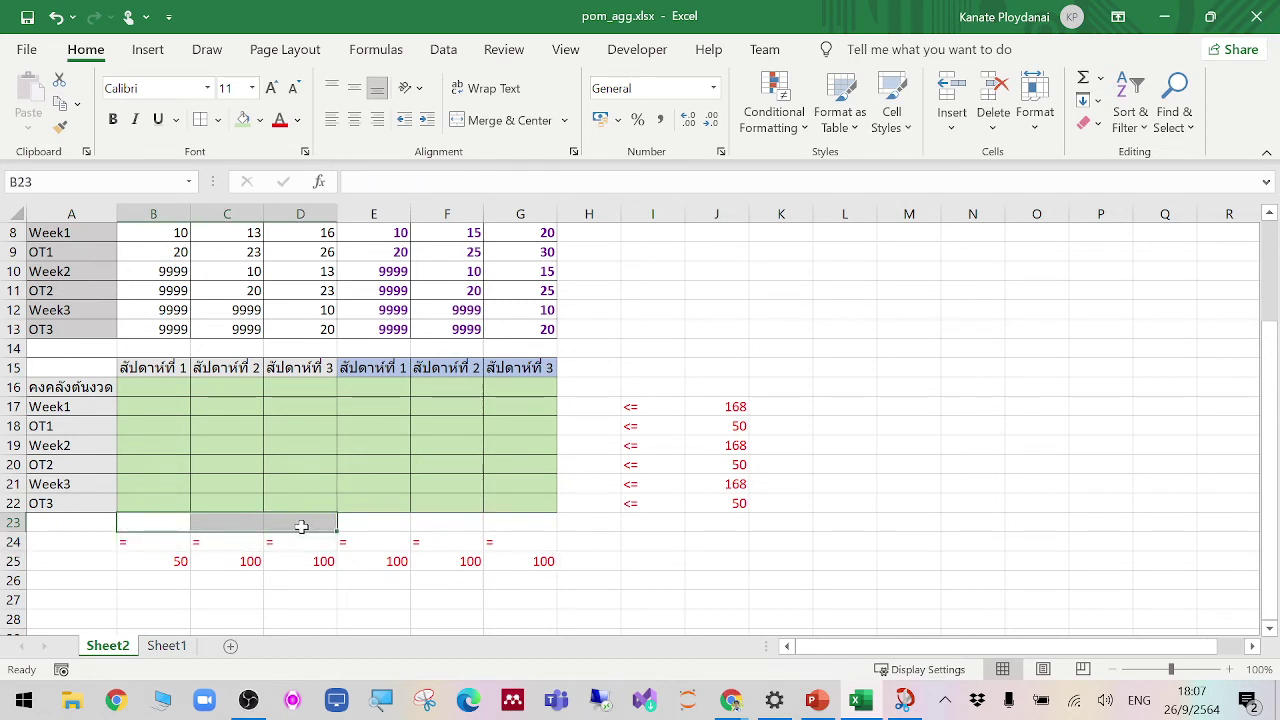
left_click_drag(654, 406, 700, 503)
left_click_drag(149, 543, 506, 556)
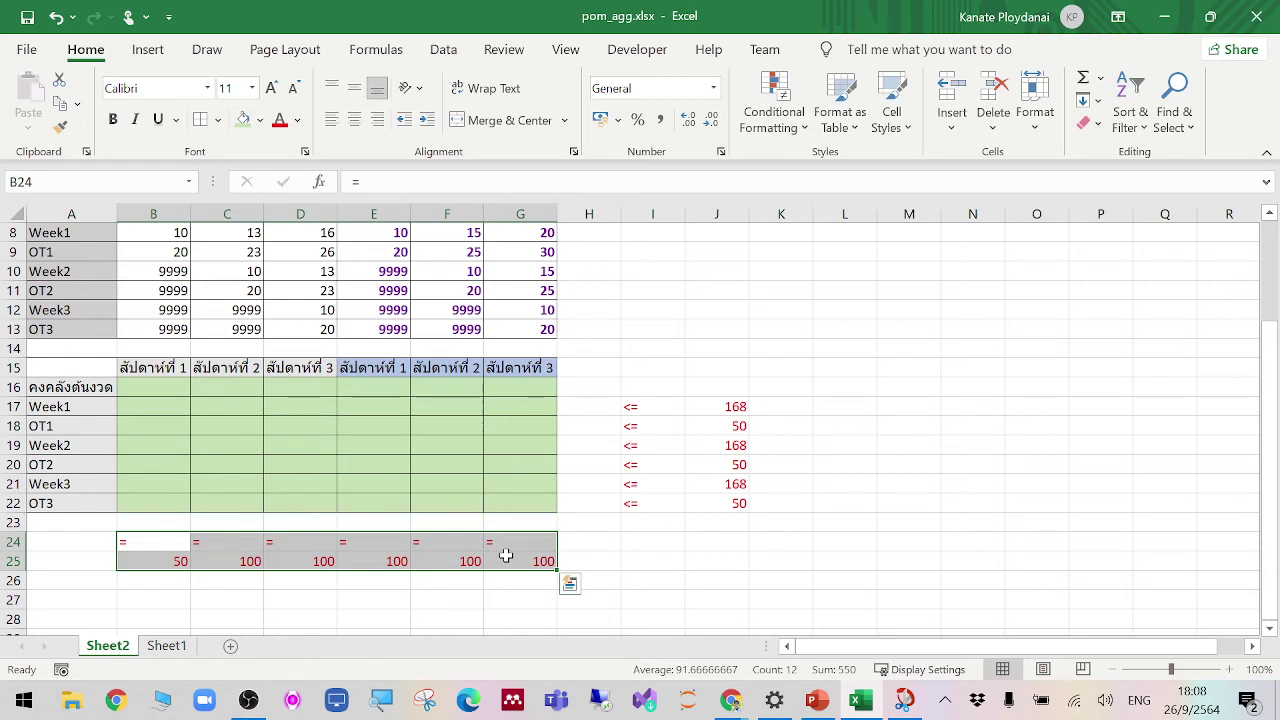
Step: Enter the first product's opening inventory limit with "<=" in I16 and 20 in J16
left_click(640, 384)
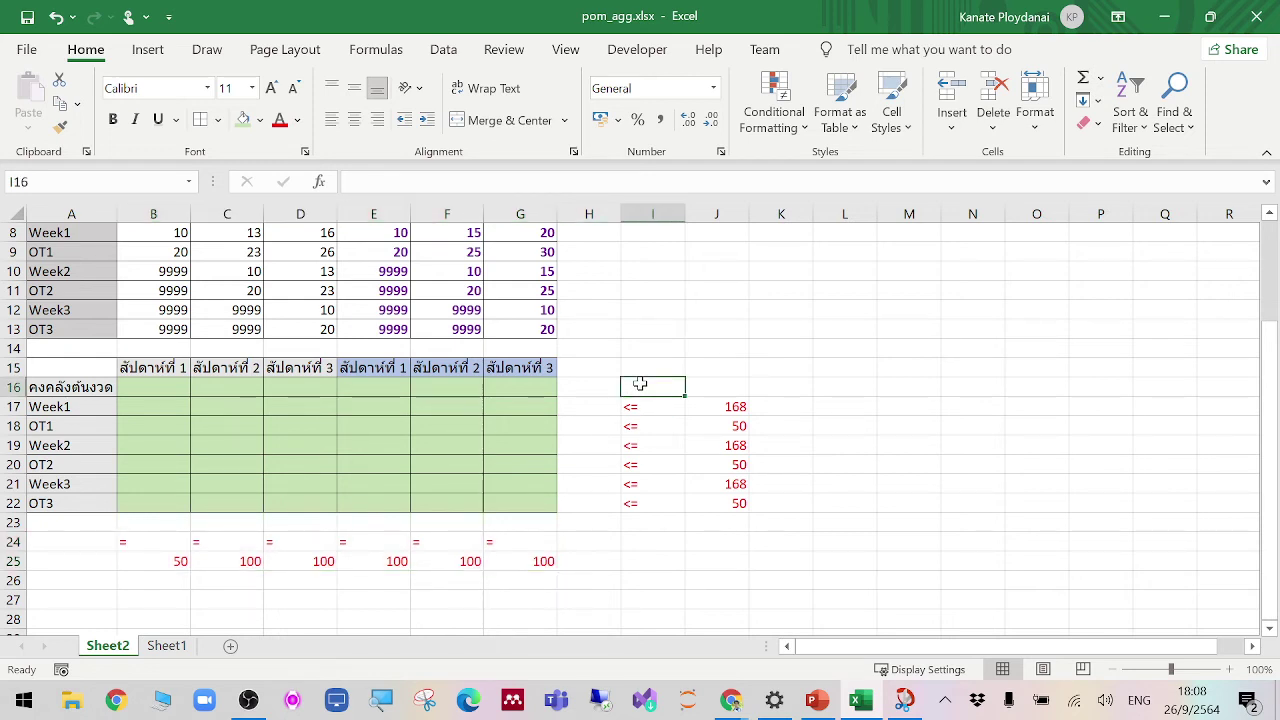
type("<=")
key("Tab")
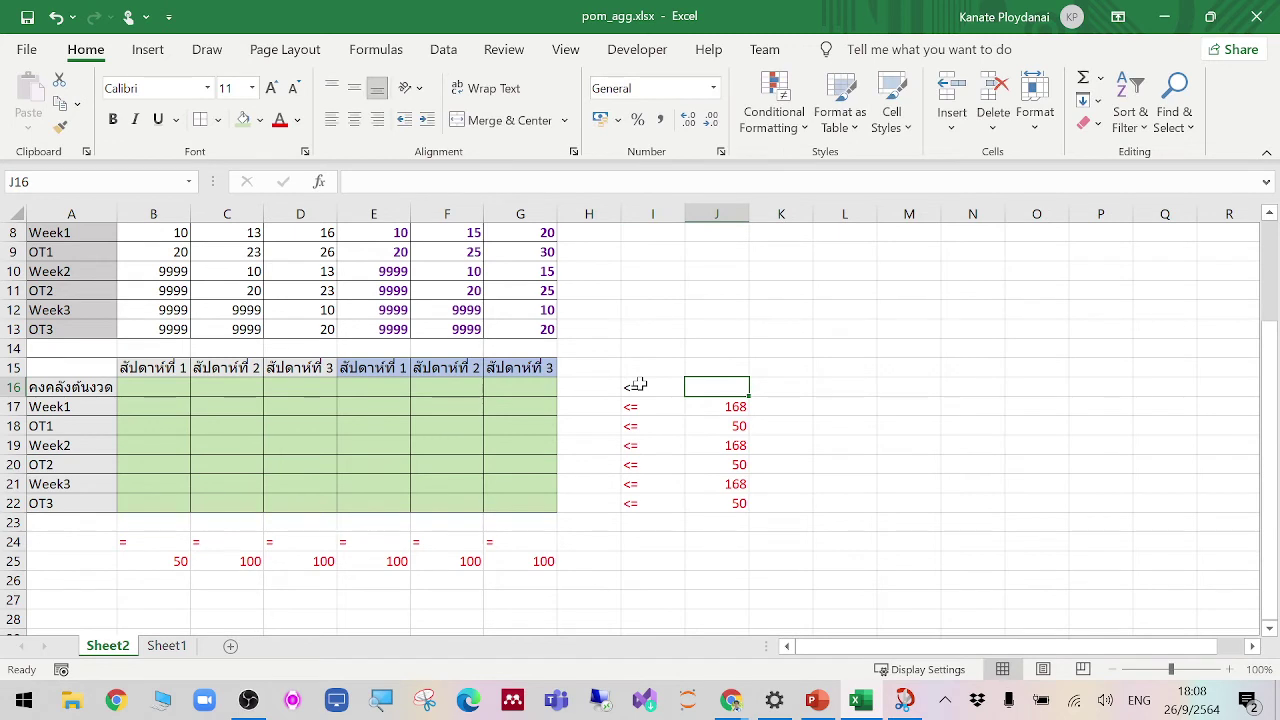
type("20")
left_click(1040, 460)
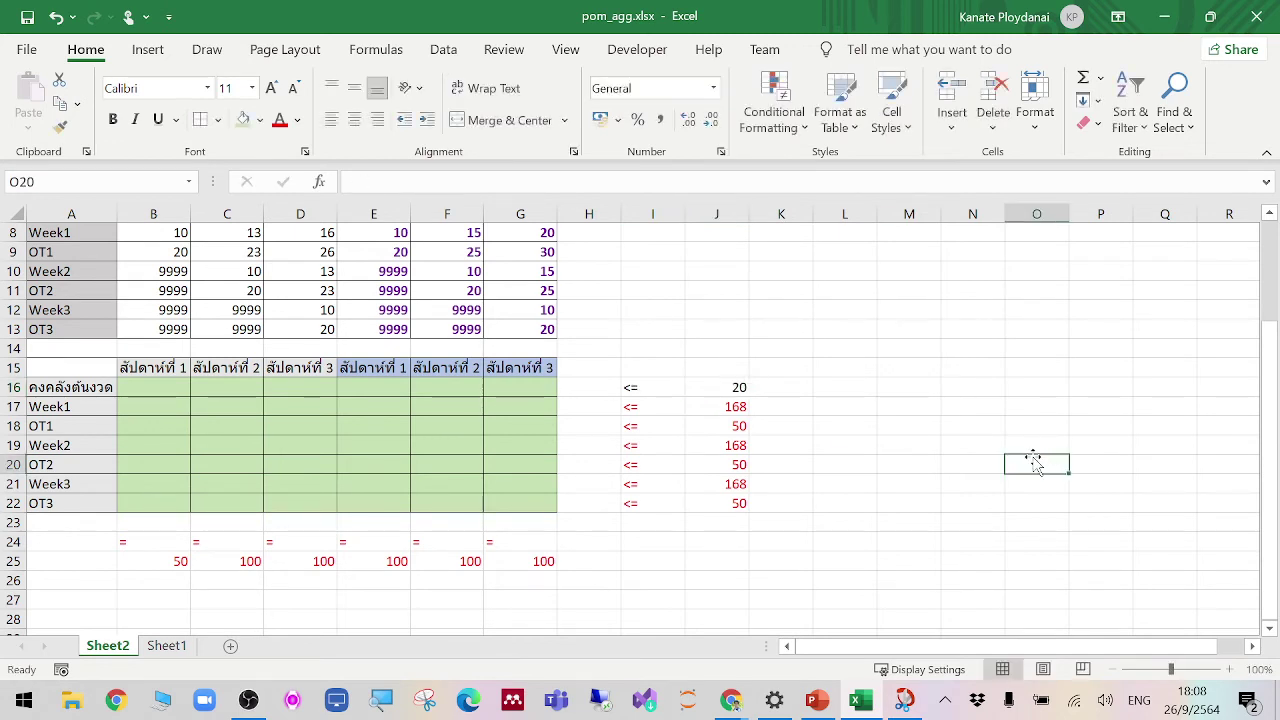
left_click(634, 384)
left_click(723, 386)
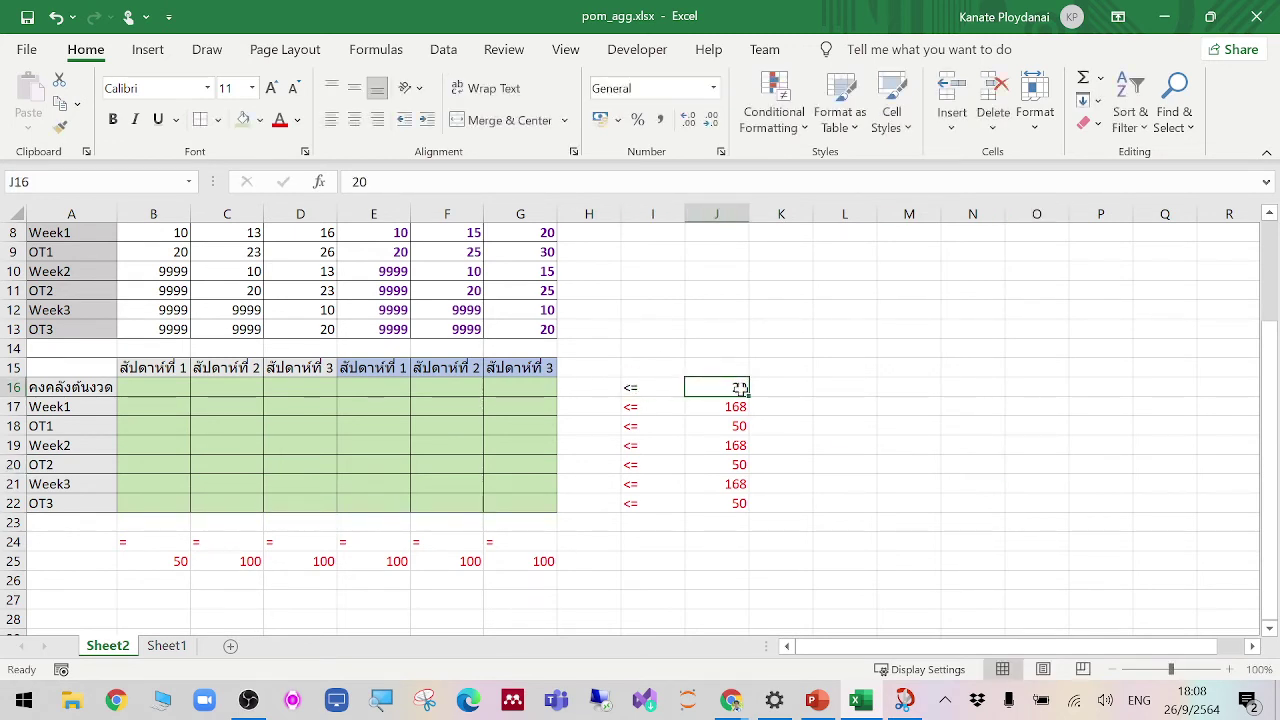
Step: Enter the second product's opening inventory limit with "<=" in L16 and 10 in M16
left_click(856, 389)
type("<=")
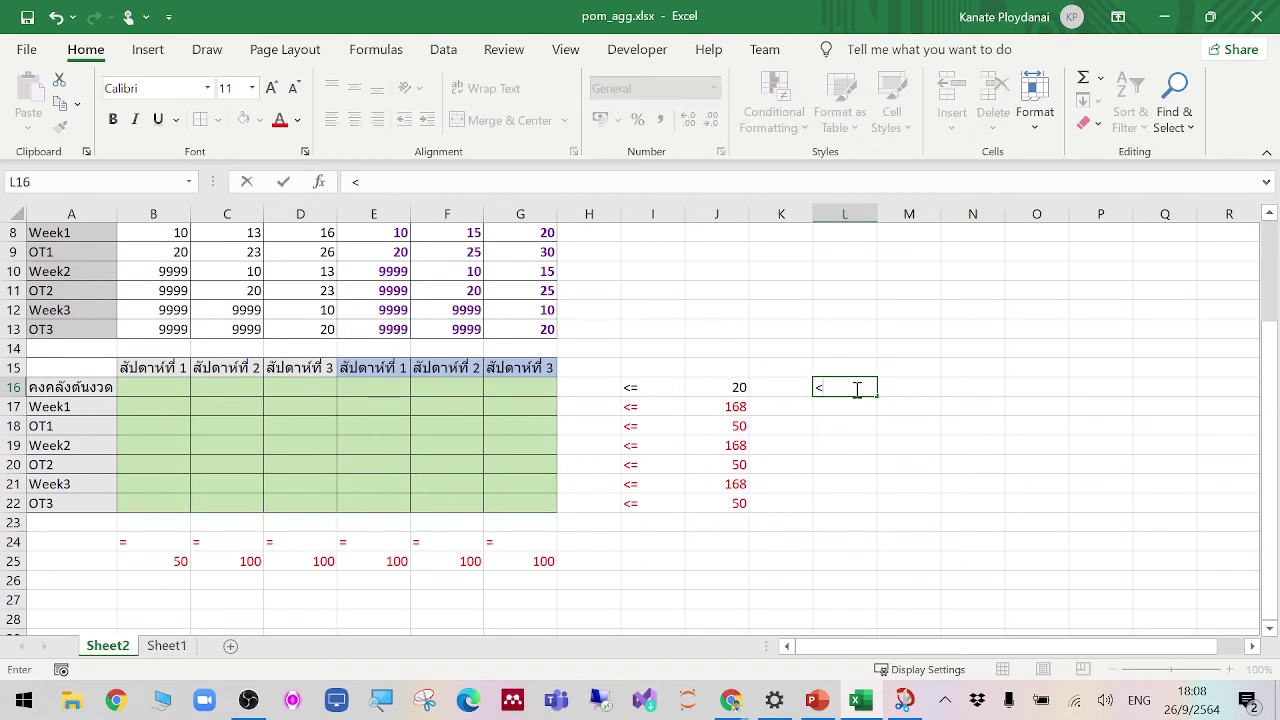
key("Tab")
type("10")
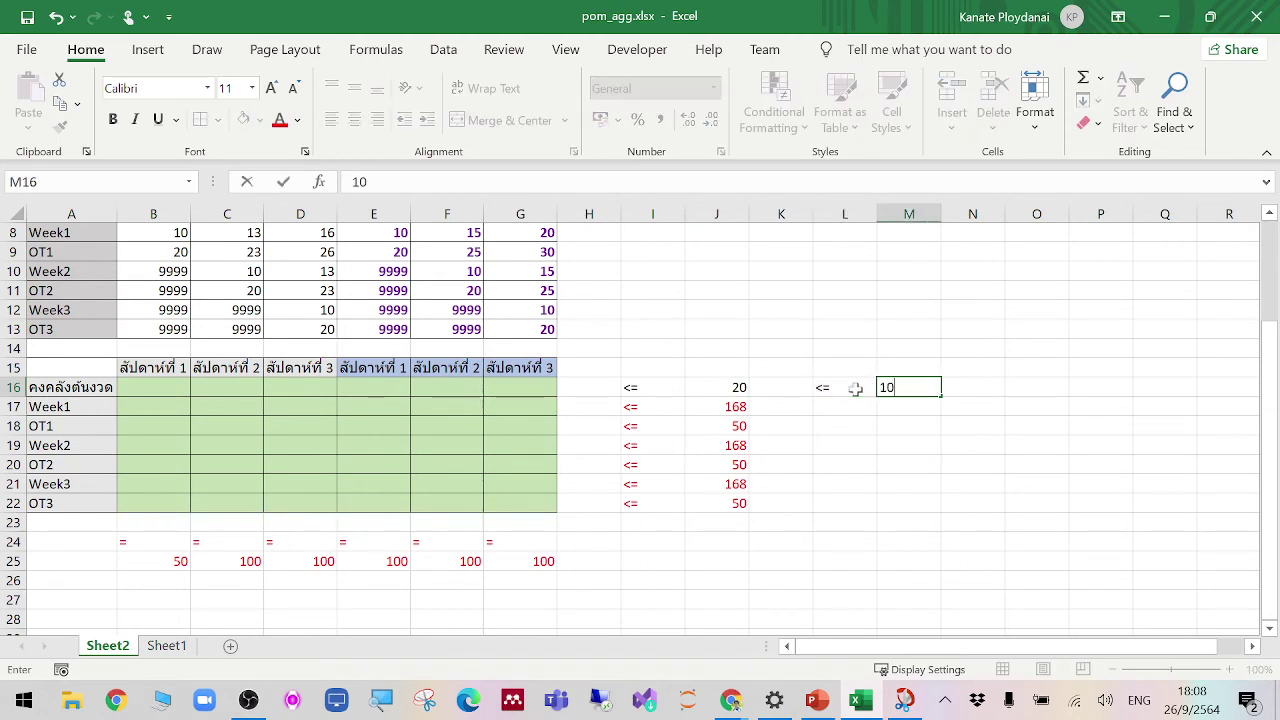
left_click(926, 289)
Step: Link the opening inventory limits to the on-hand quantities with =B4 in J16 and =E4 in M16
scroll(926, 289, "up", 2)
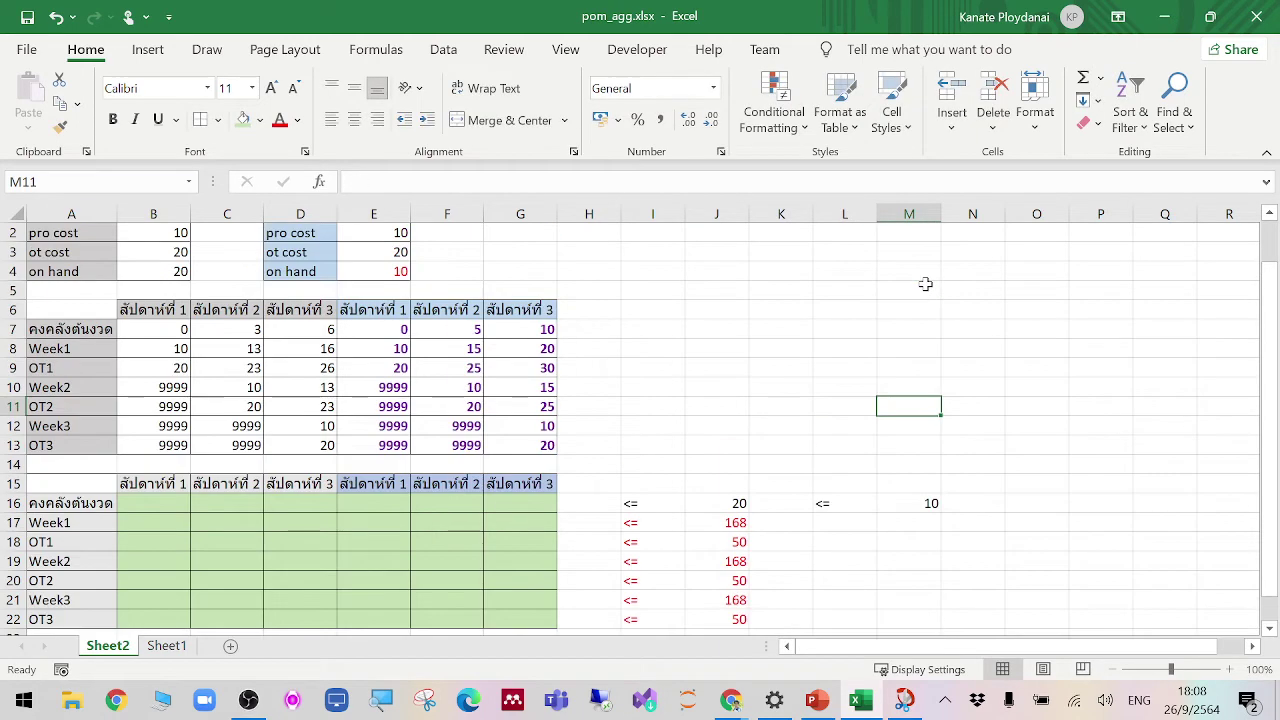
left_click(380, 286)
left_click(722, 503)
type("=")
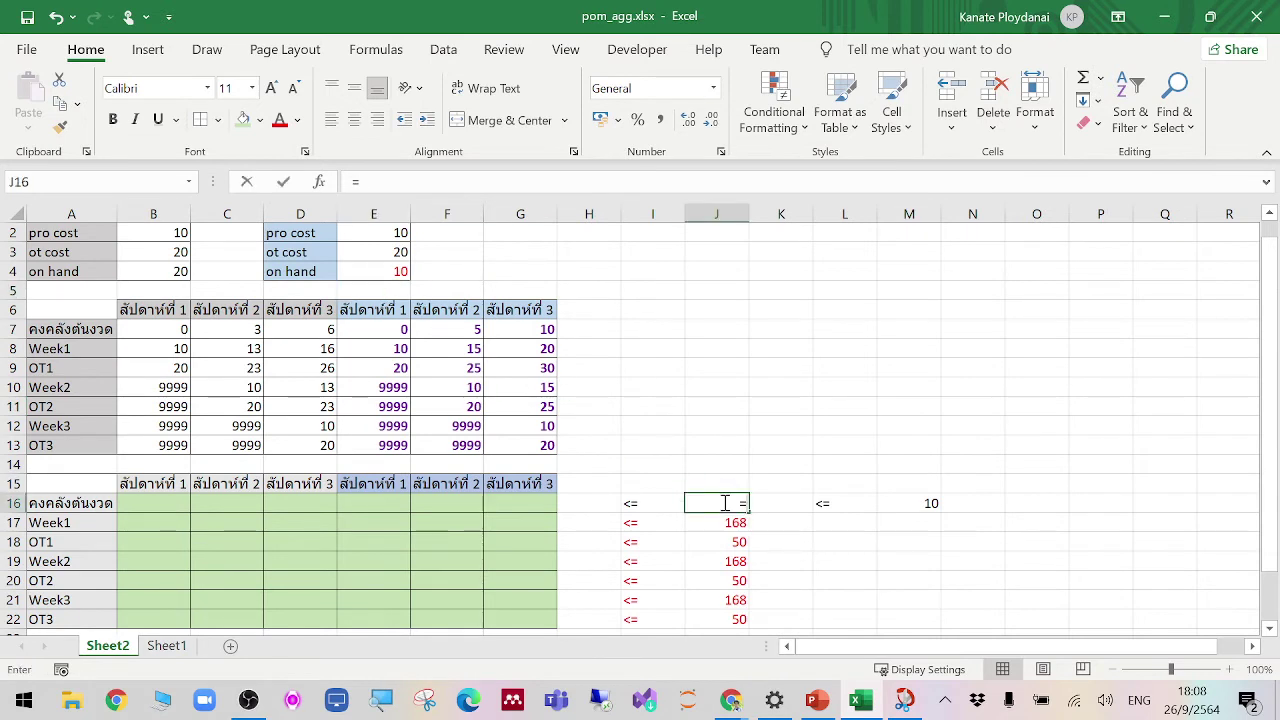
left_click(126, 272)
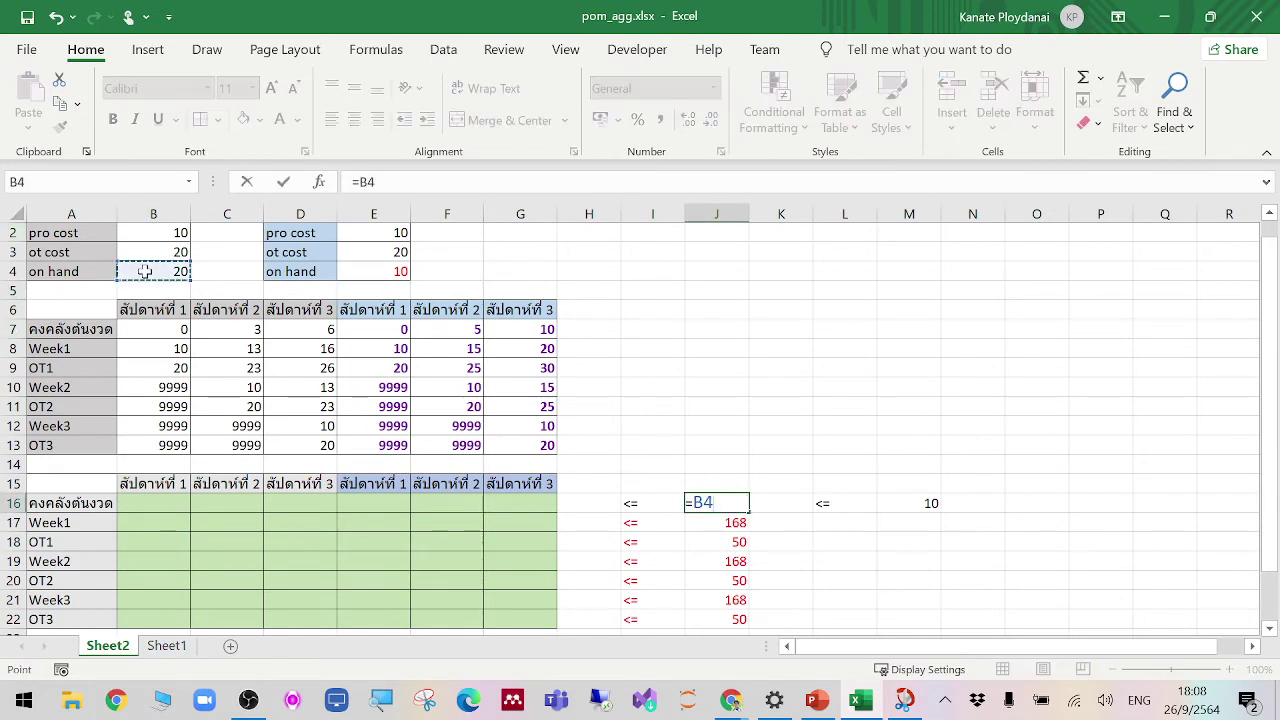
key("Tab")
left_click(911, 510)
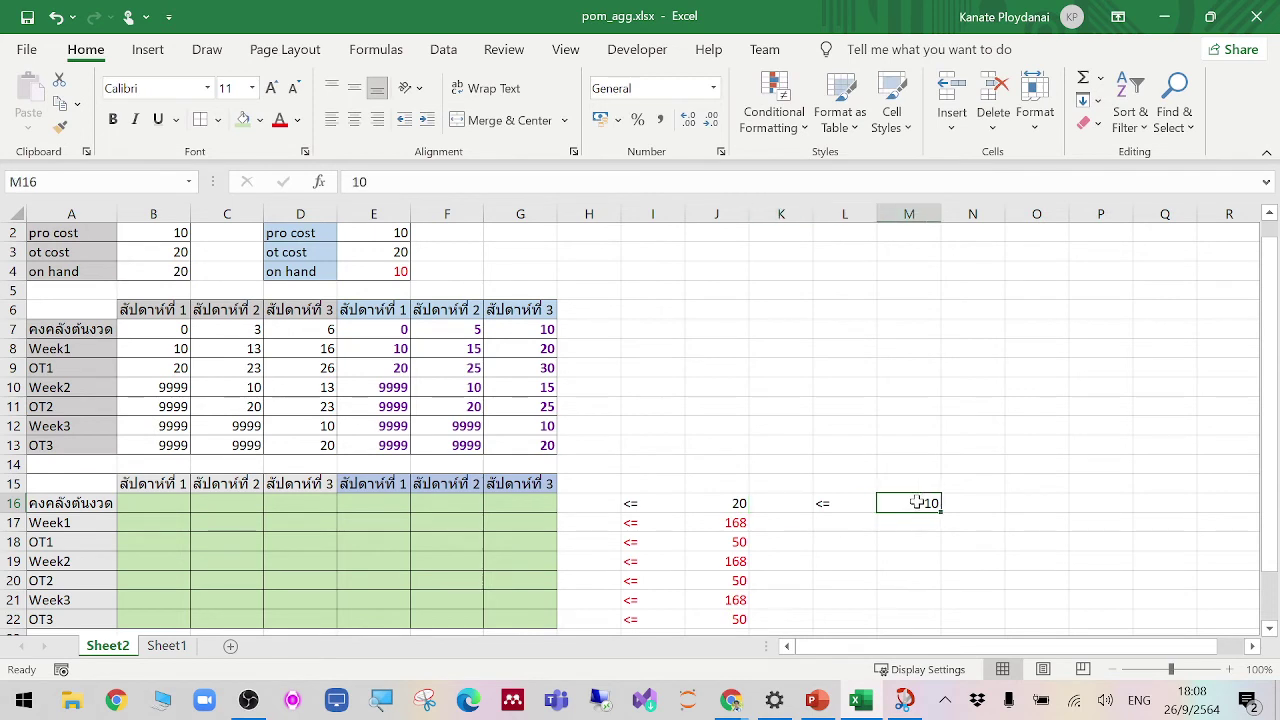
type("=")
left_click(391, 275)
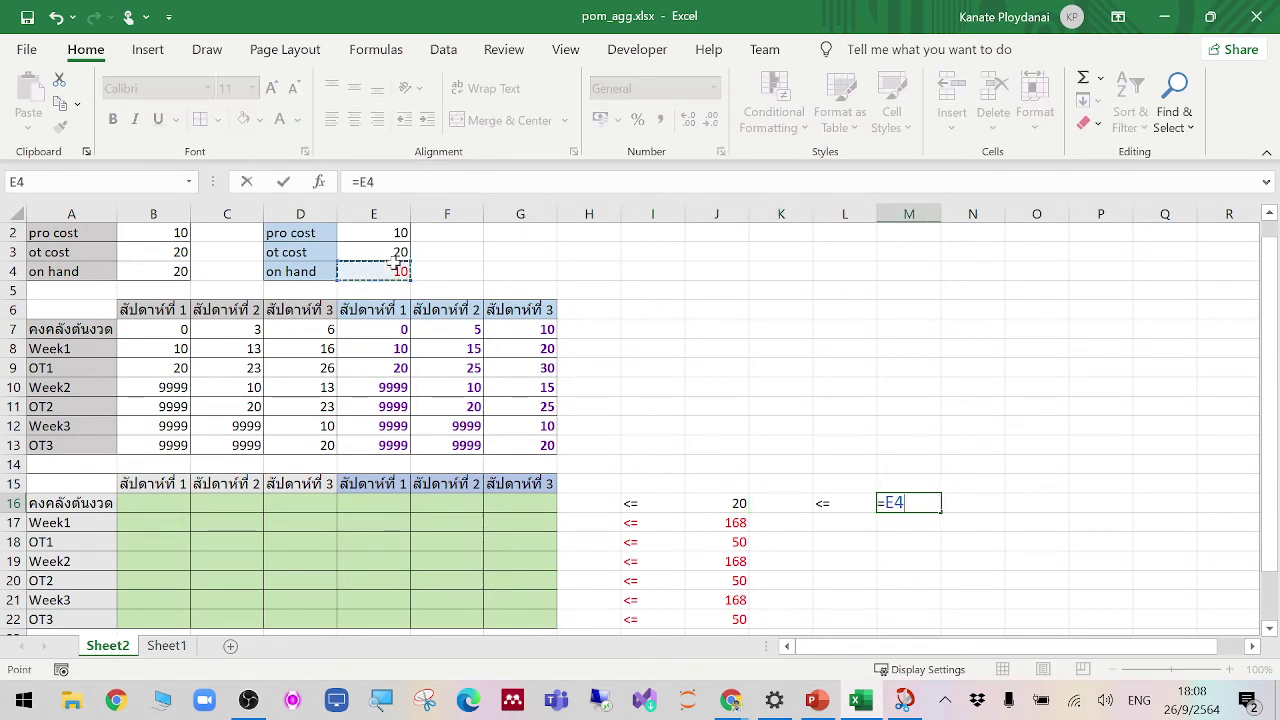
key("Tab")
Step: Trace the precedents of the opening inventory limits in J16 and M16
left_click(728, 504)
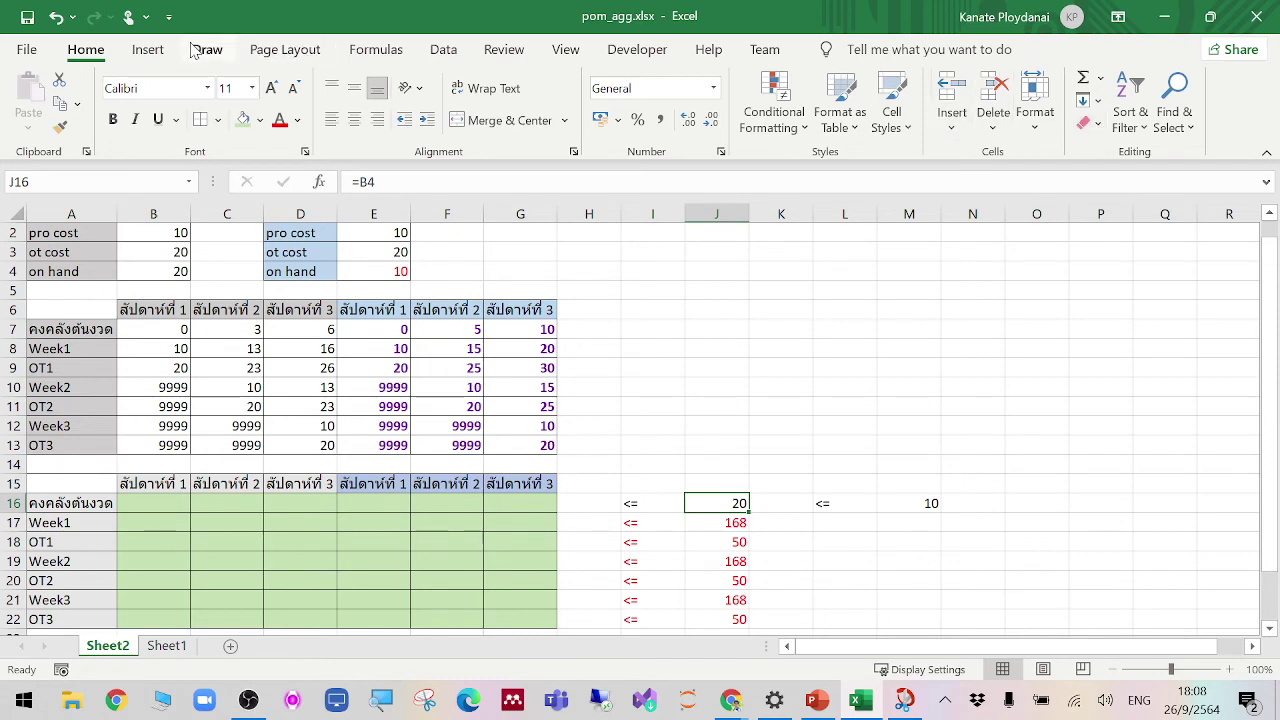
left_click(372, 55)
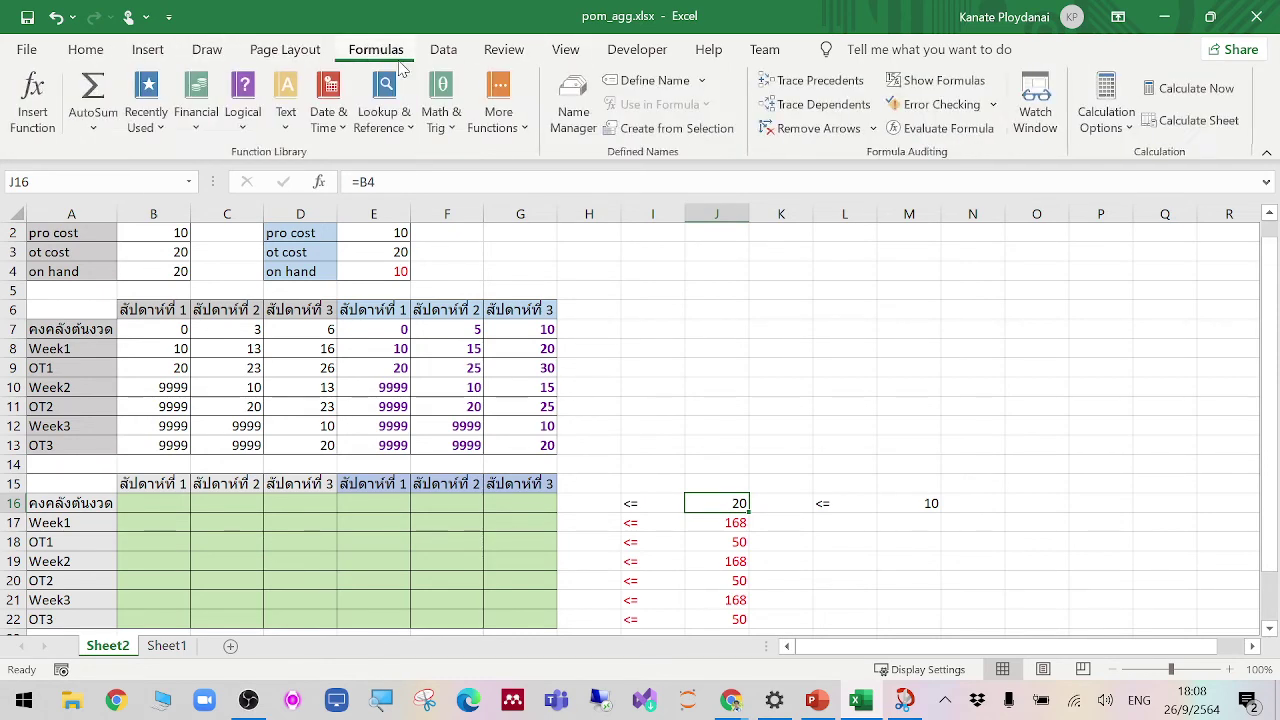
left_click(850, 82)
left_click(907, 503)
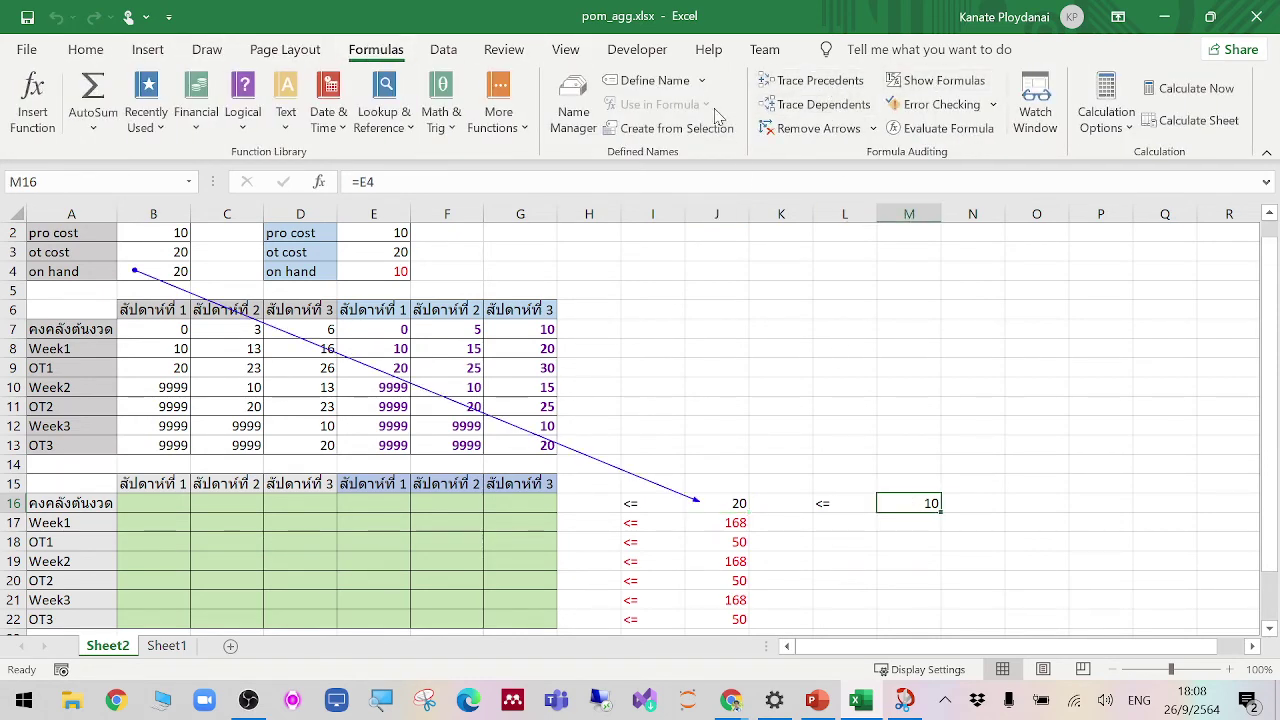
left_click(771, 82)
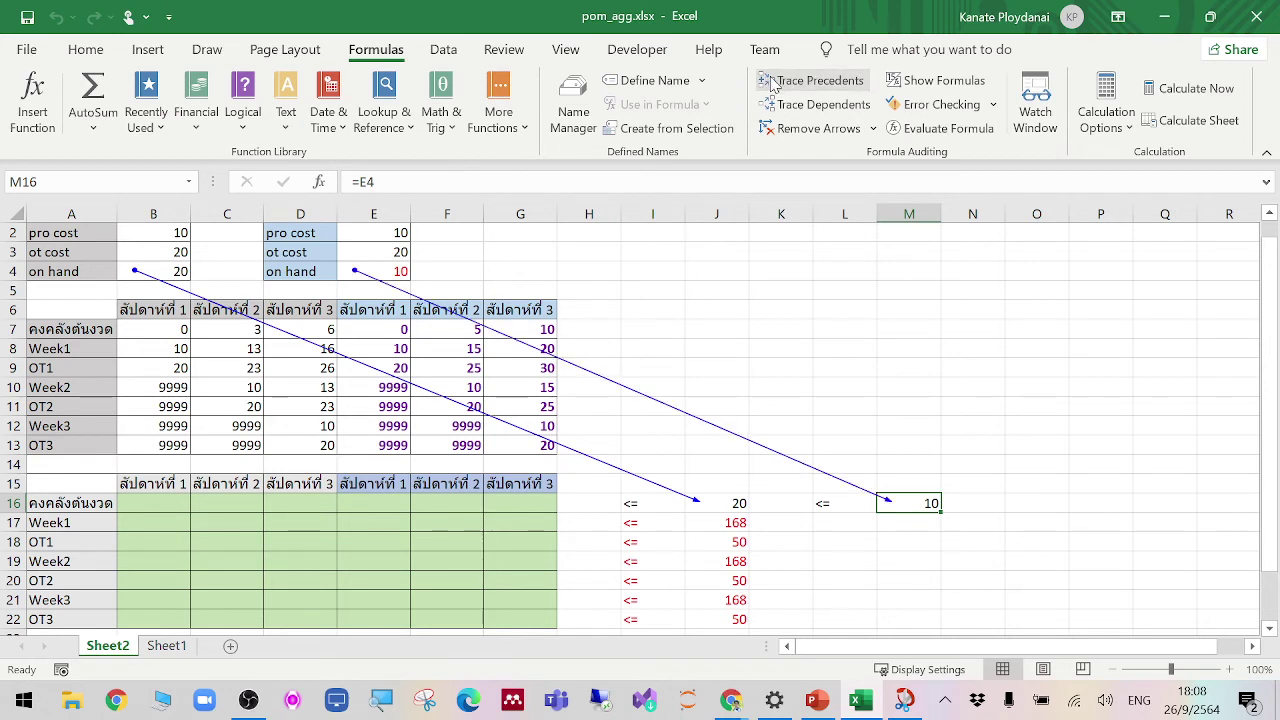
scroll(1023, 295, "down", 2)
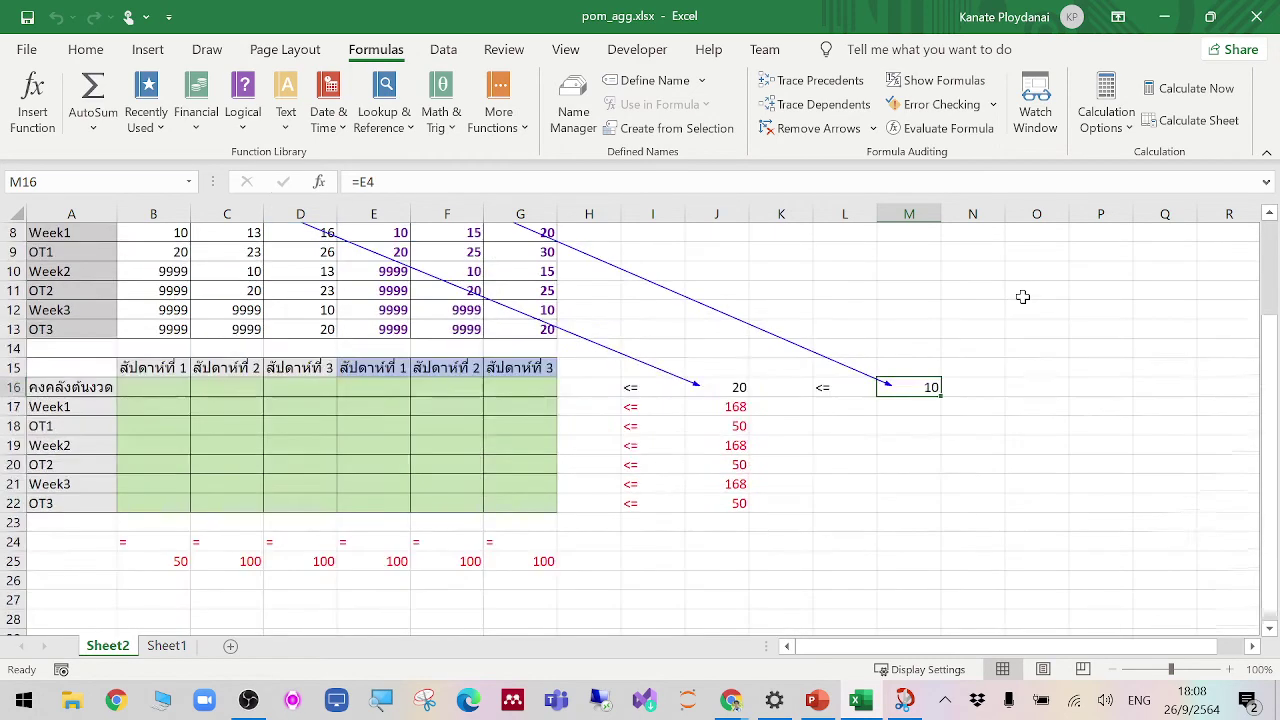
left_click_drag(190, 540, 529, 554)
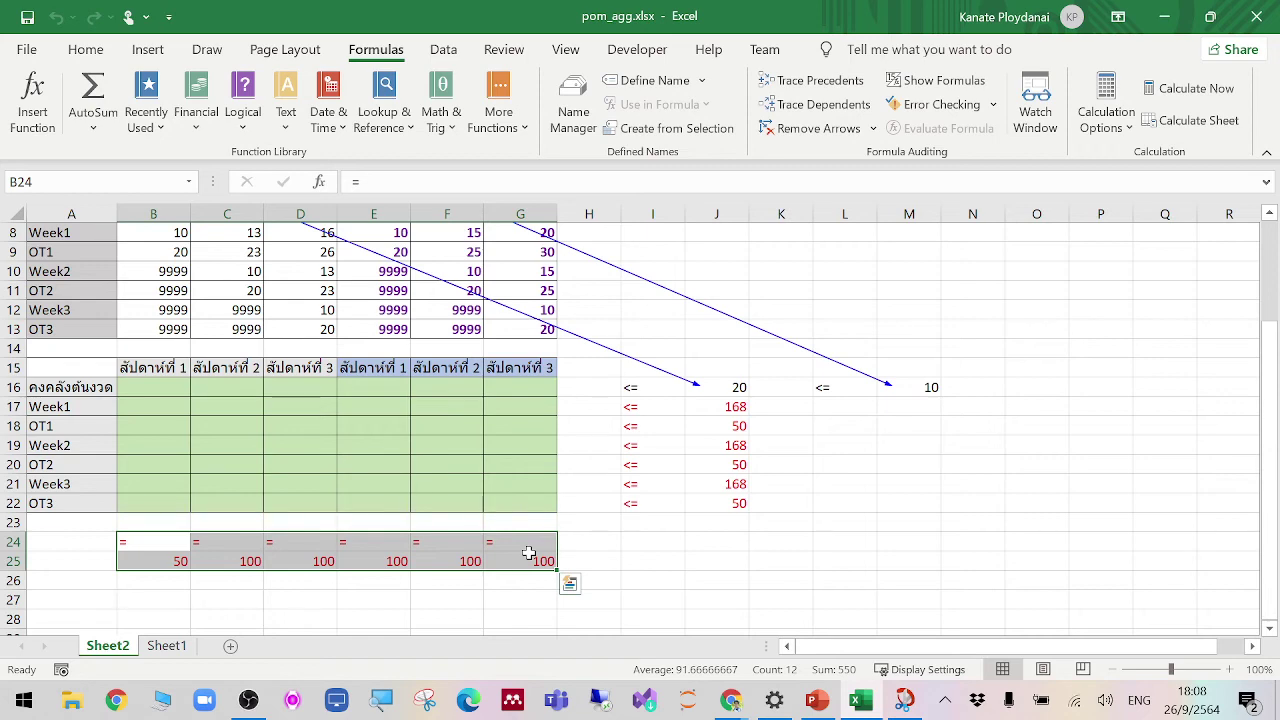
scroll(1158, 458, "up", 1)
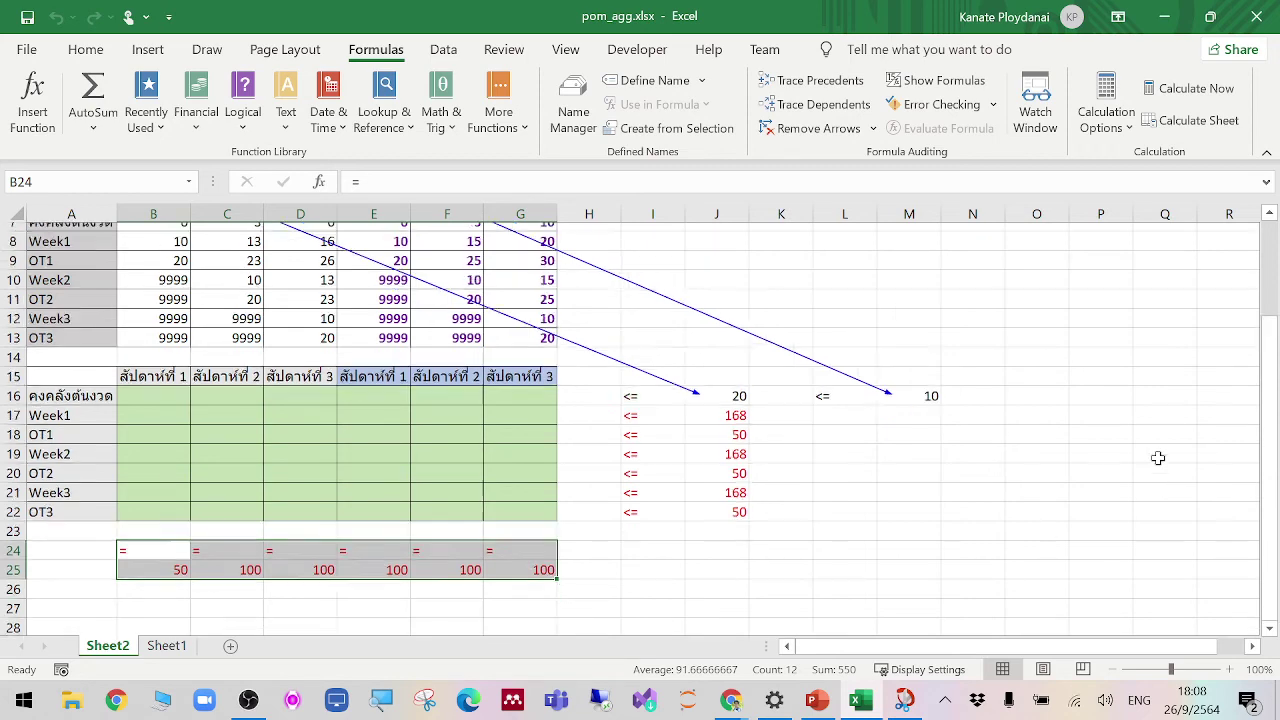
scroll(1160, 457, "up", 2)
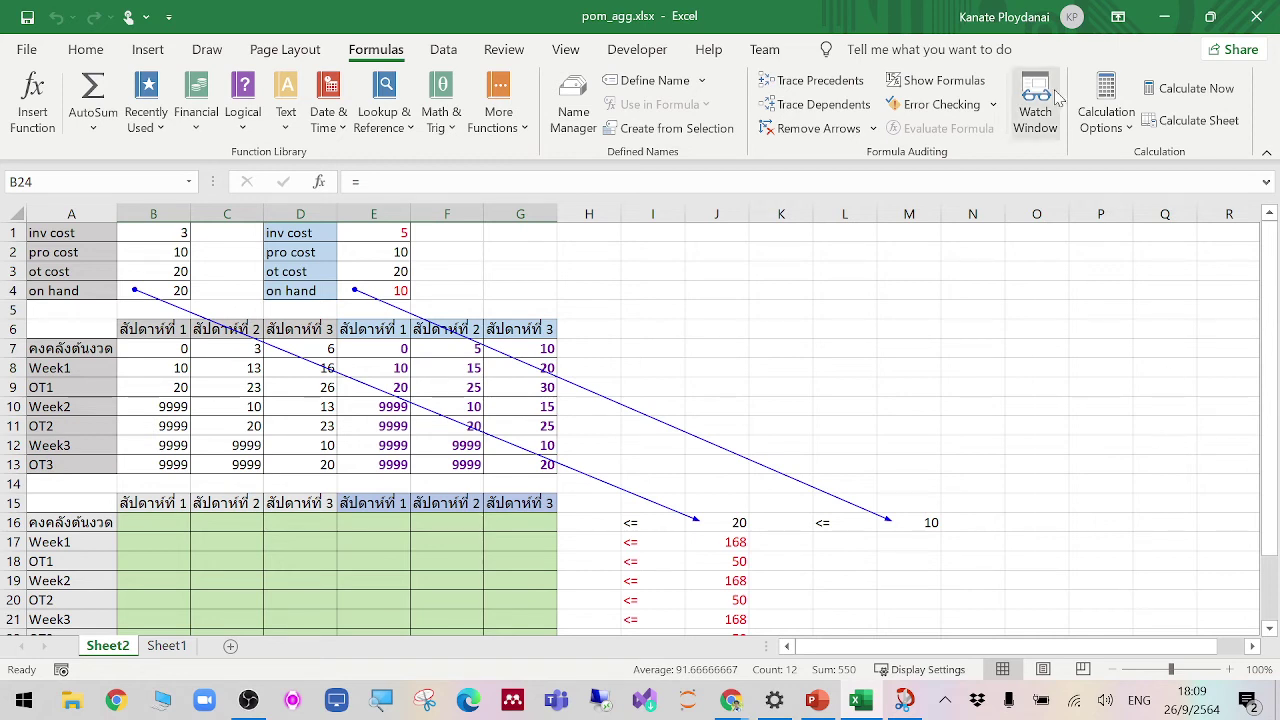
left_click(970, 370)
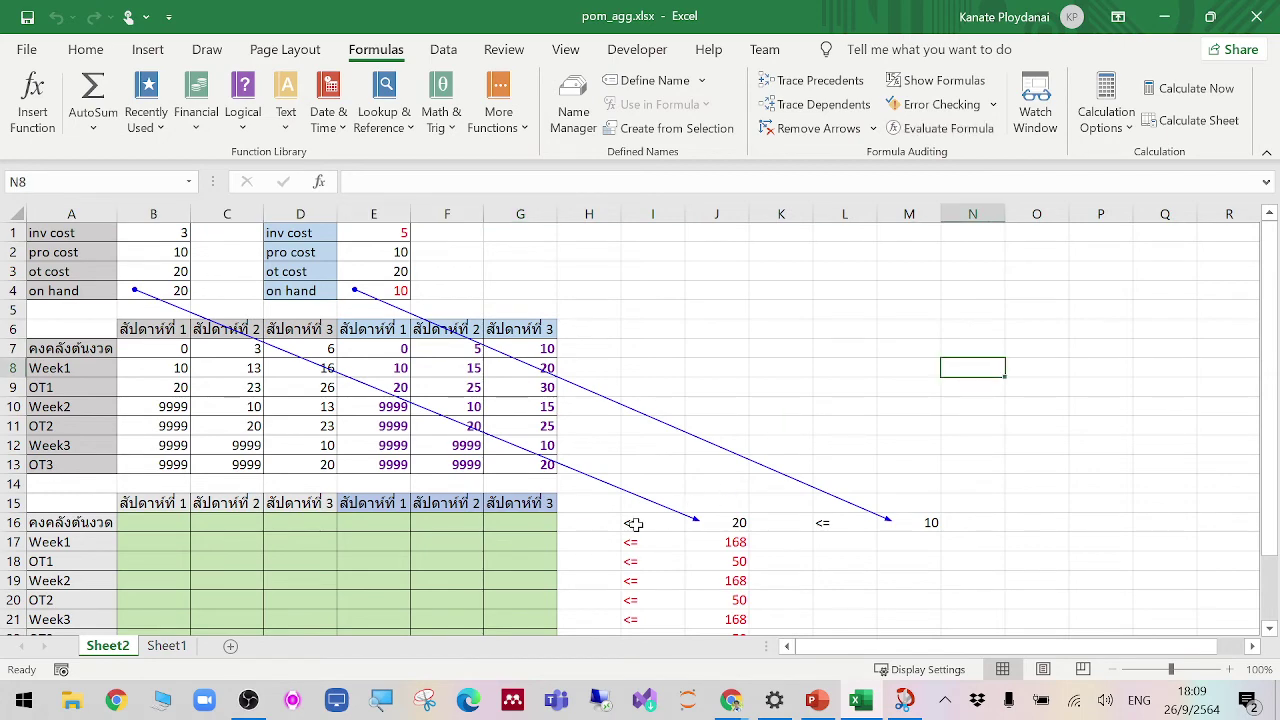
Step: Format the first product's opening inventory constraint in I16:J16 with a dark green, bold font
left_click_drag(634, 522, 697, 523)
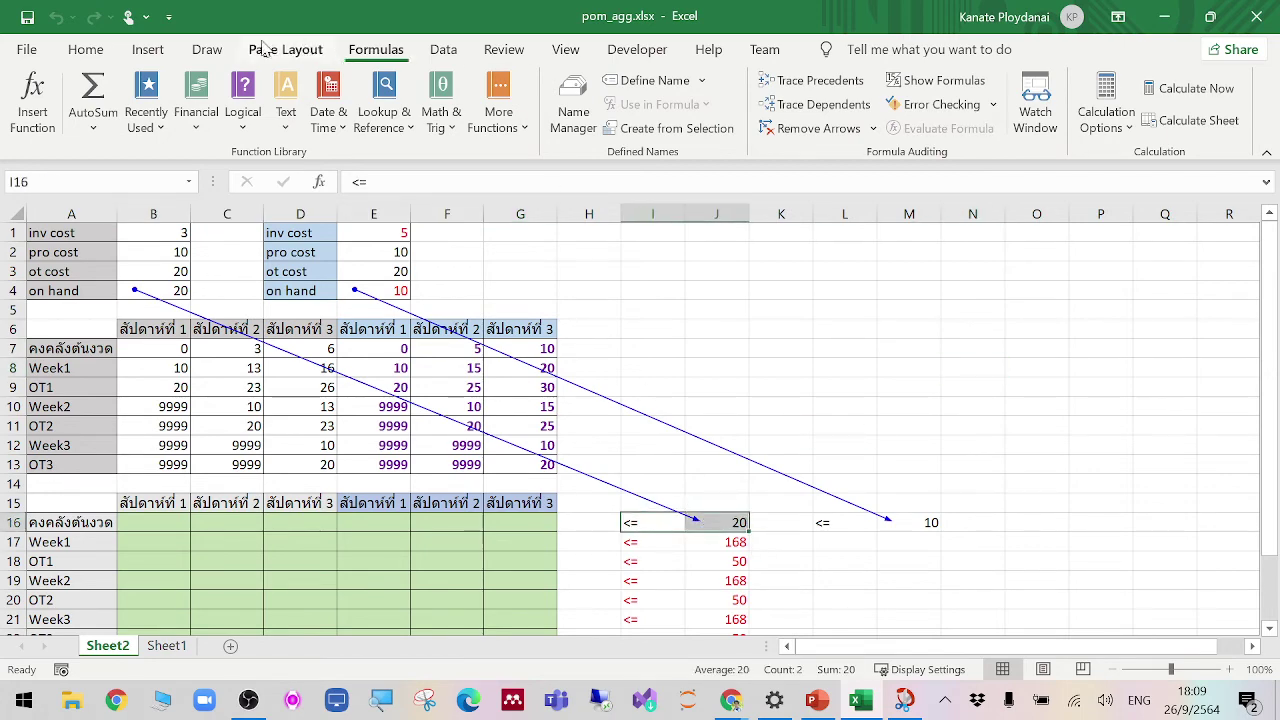
left_click(147, 49)
left_click(84, 52)
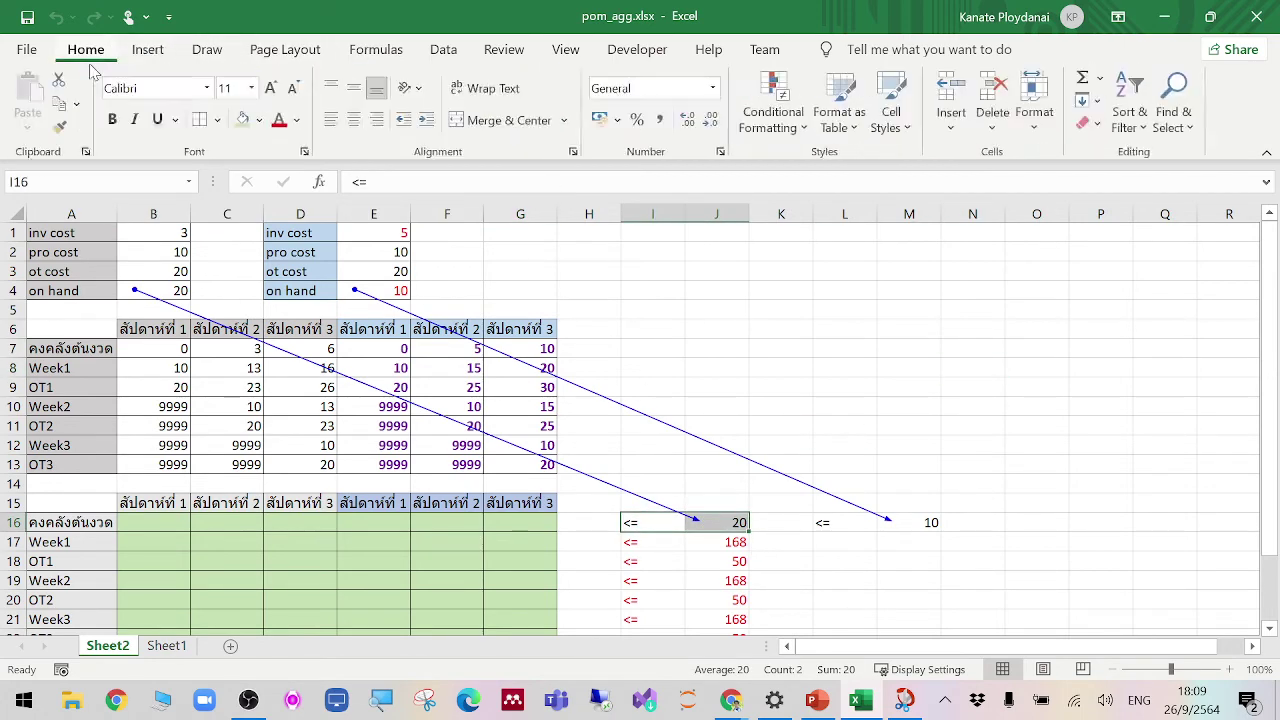
left_click(296, 124)
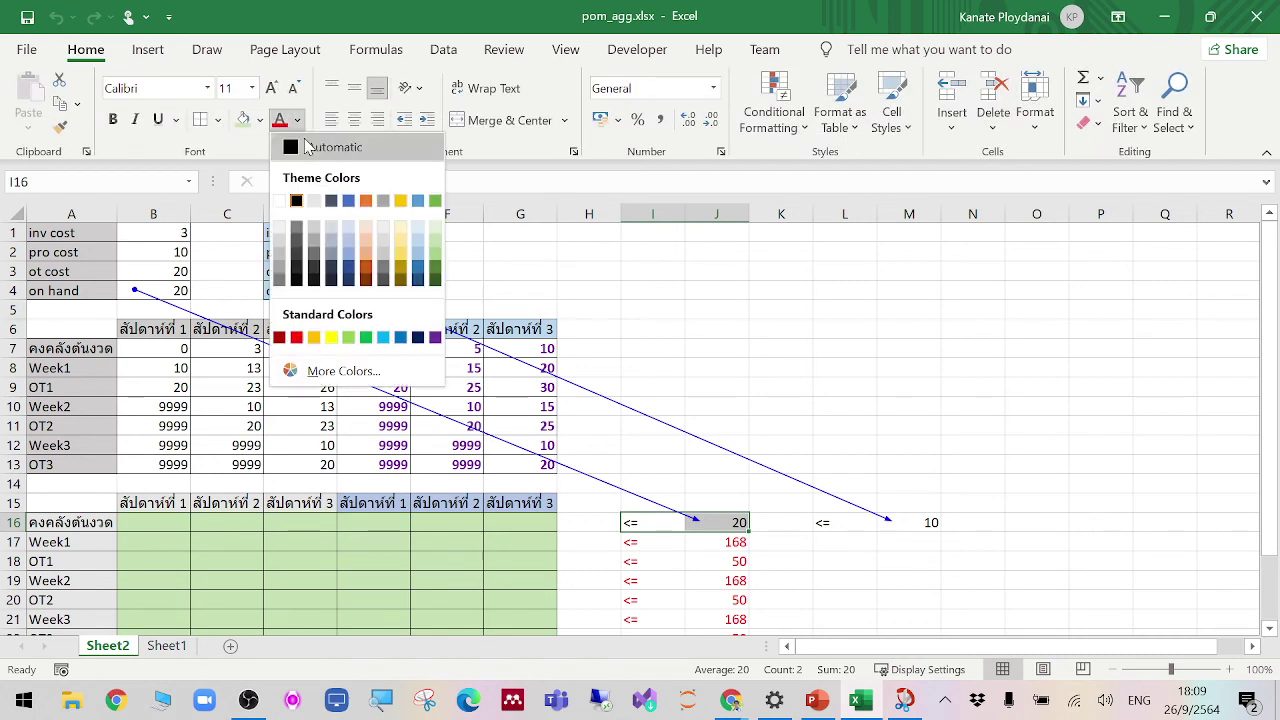
left_click(440, 270)
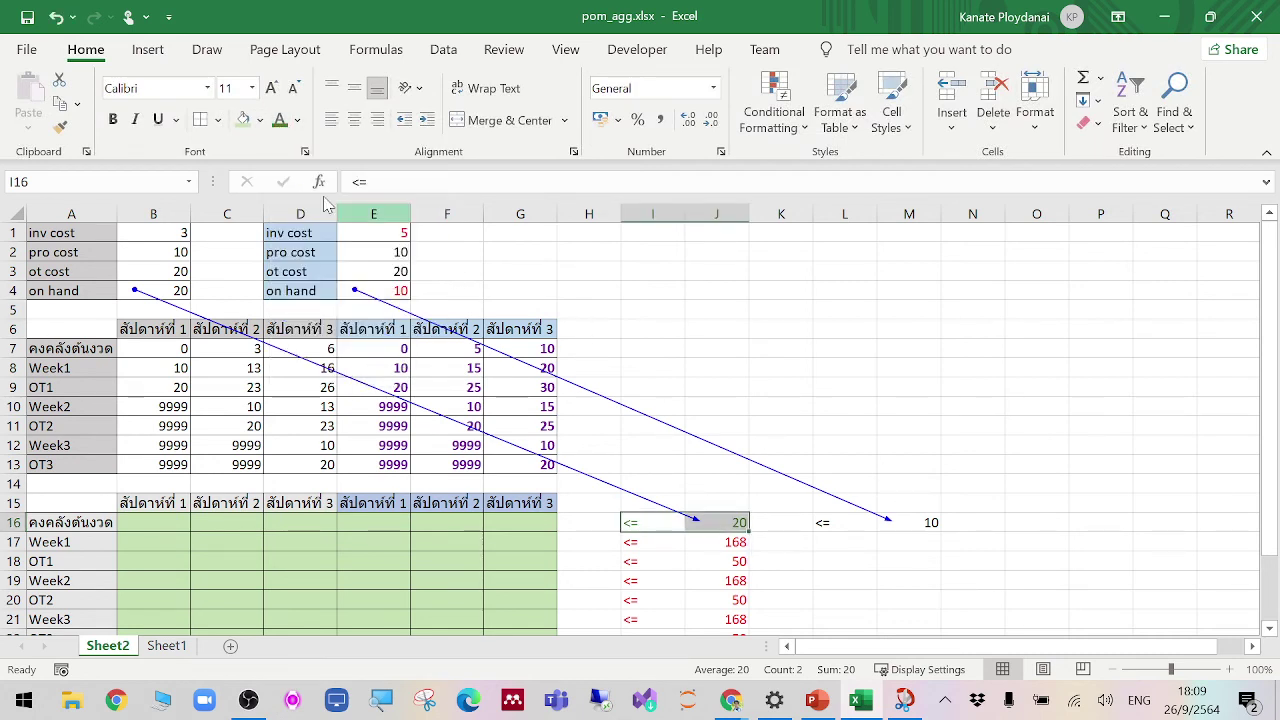
left_click(113, 119)
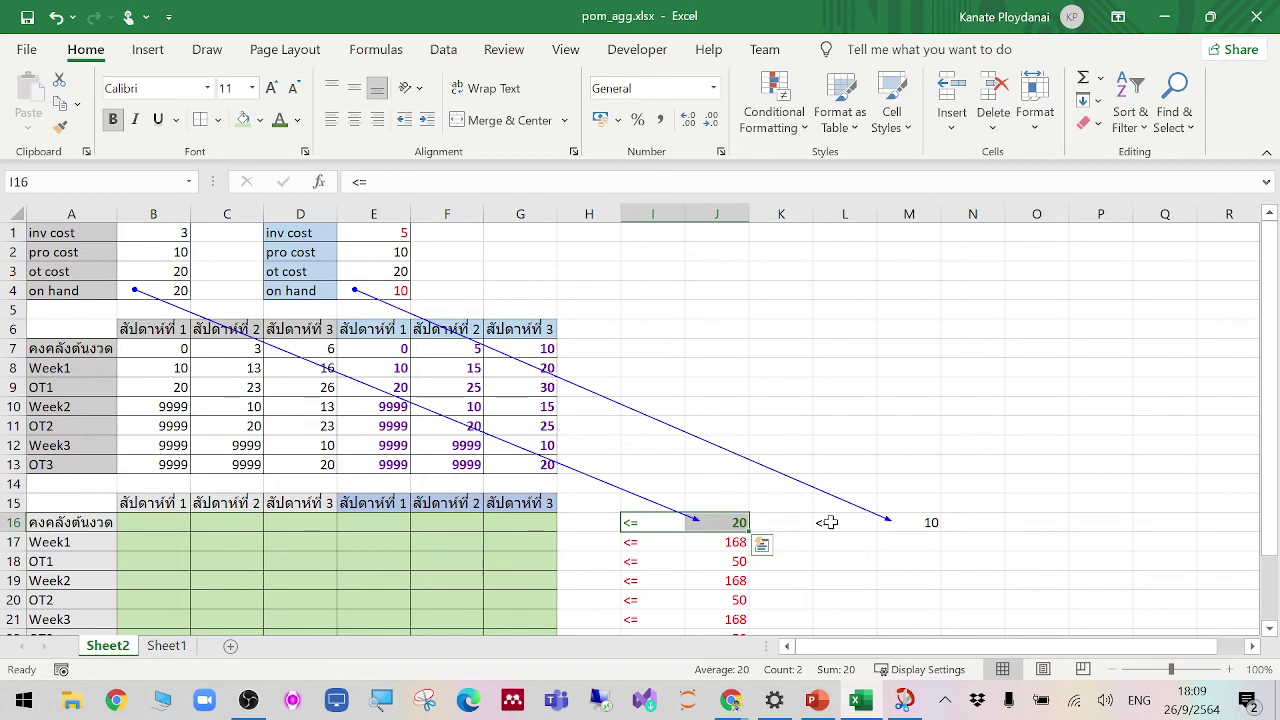
Step: Format the second product's opening inventory constraint in L16:M16 with a dark blue, bold font
left_click_drag(823, 523, 891, 523)
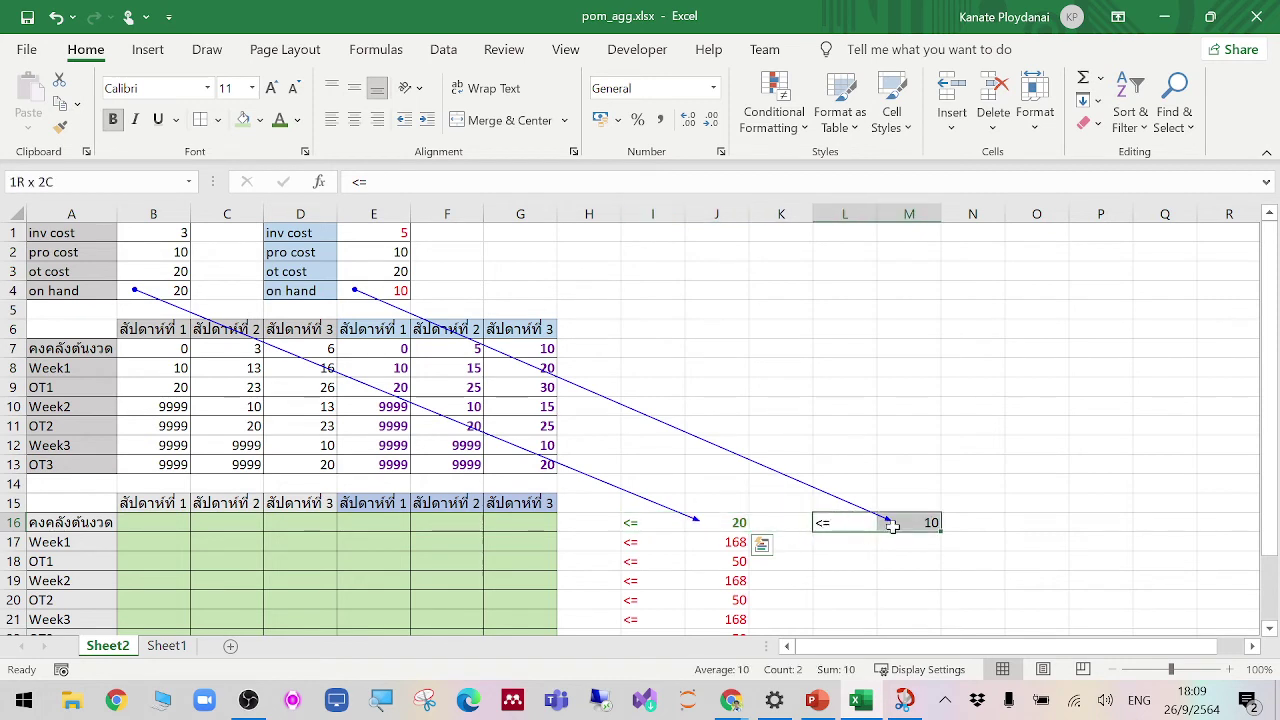
left_click(297, 120)
left_click(347, 268)
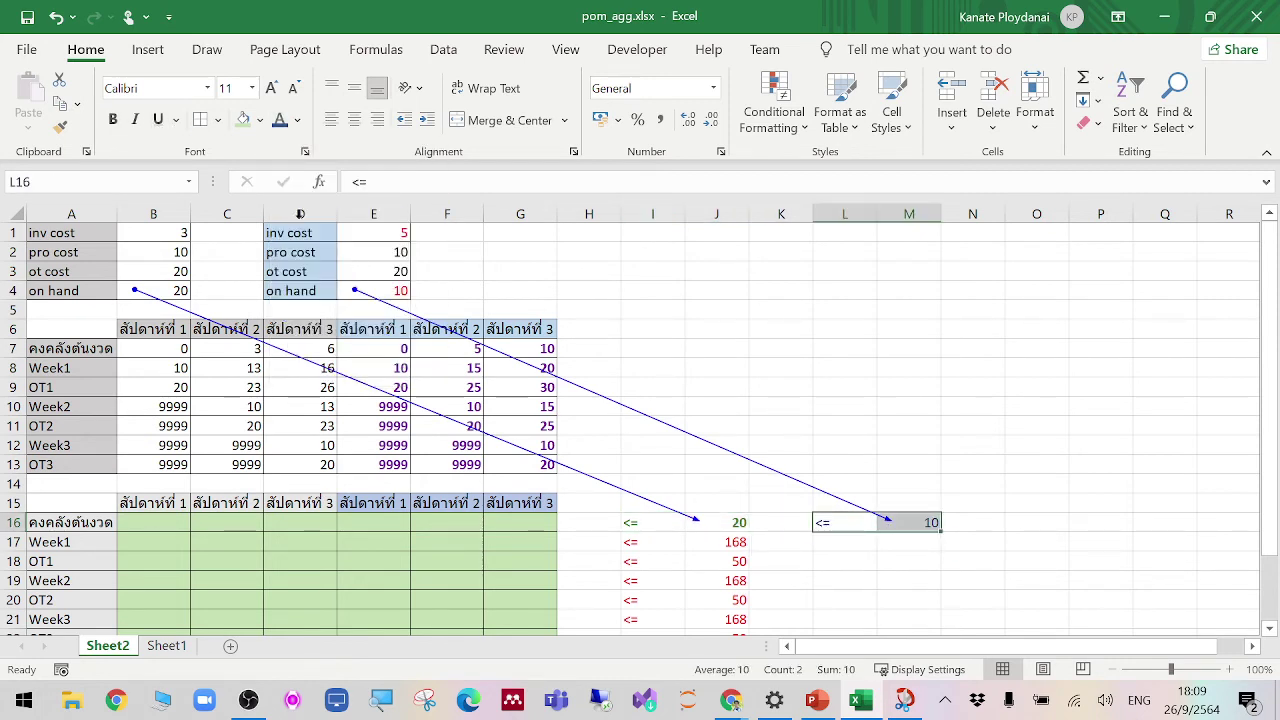
left_click(822, 427)
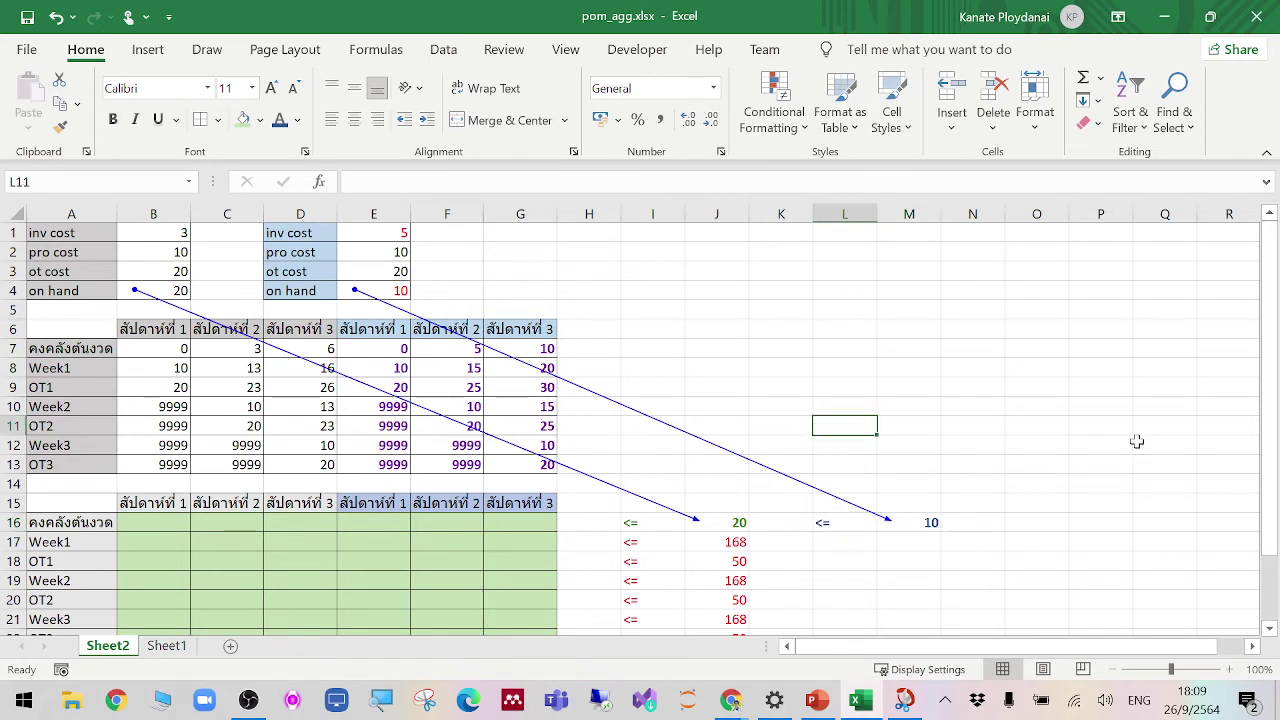
Step: Remove all precedent arrows from the sheet
left_click(1115, 670)
left_click(1115, 670)
left_click(1115, 670)
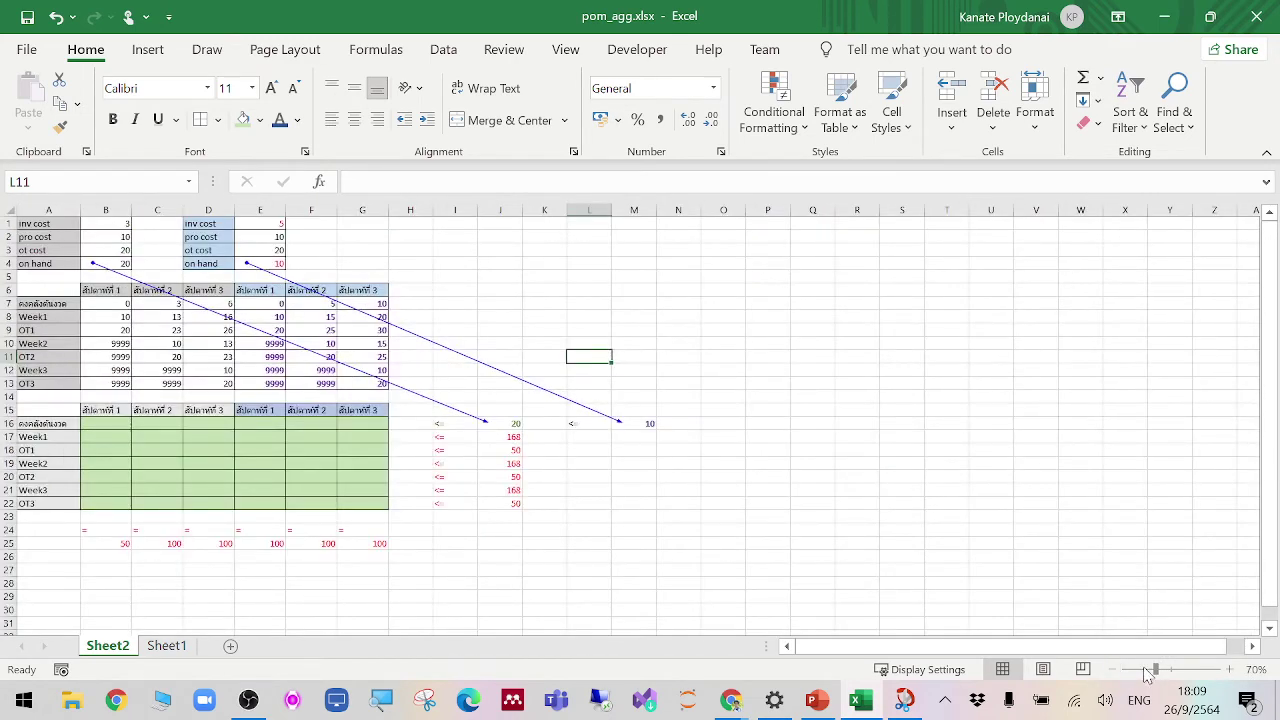
left_click(376, 50)
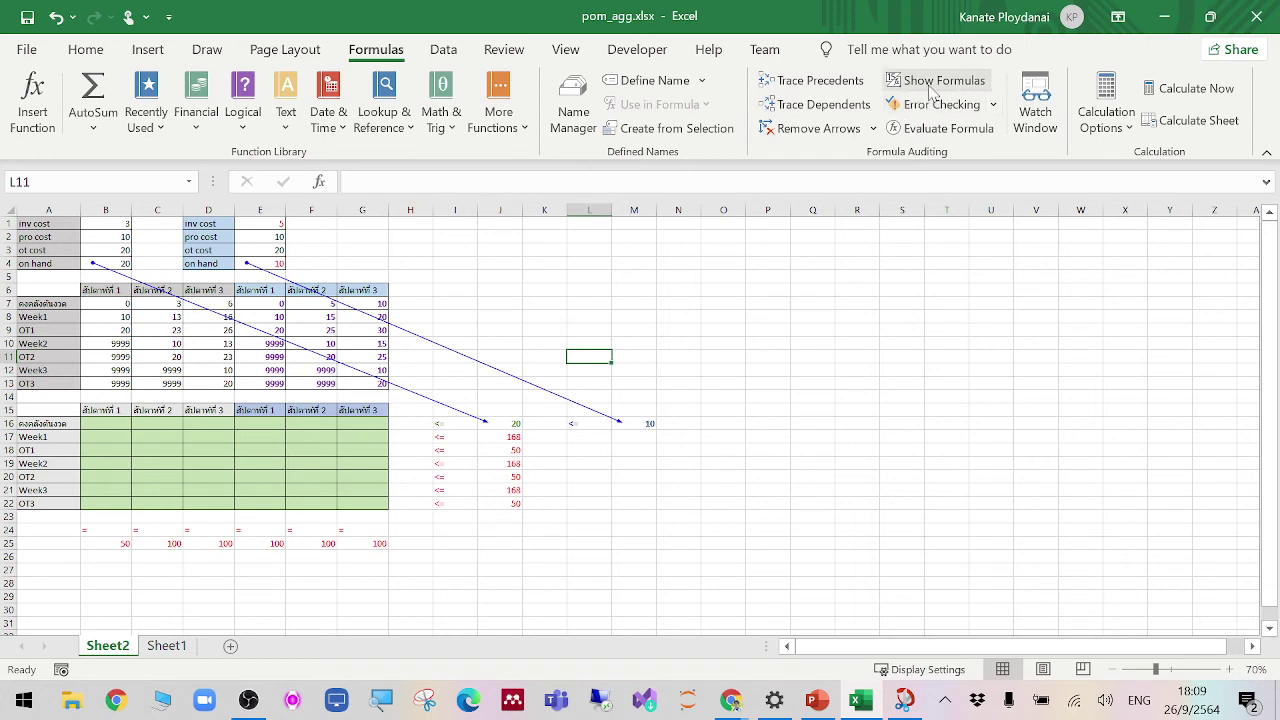
left_click(812, 128)
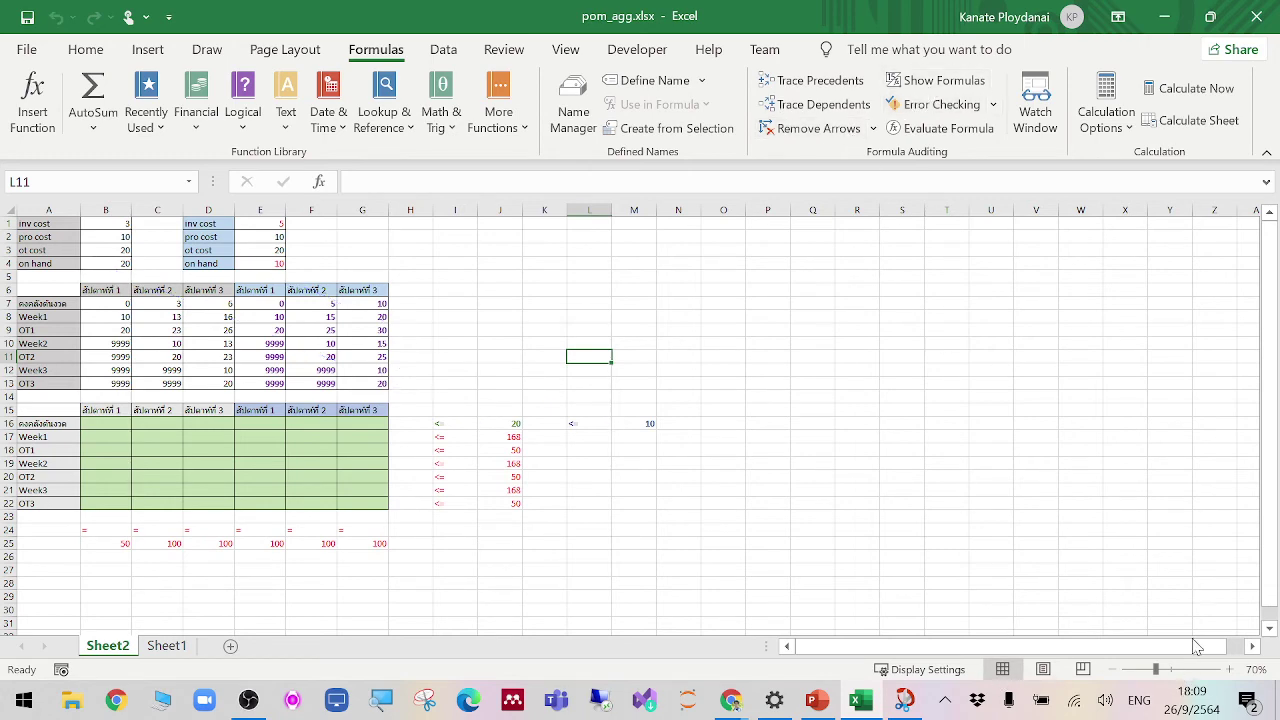
Step: Collapse the ribbon to its tabs only and display the sheet at 100% zoom
left_click(1118, 17)
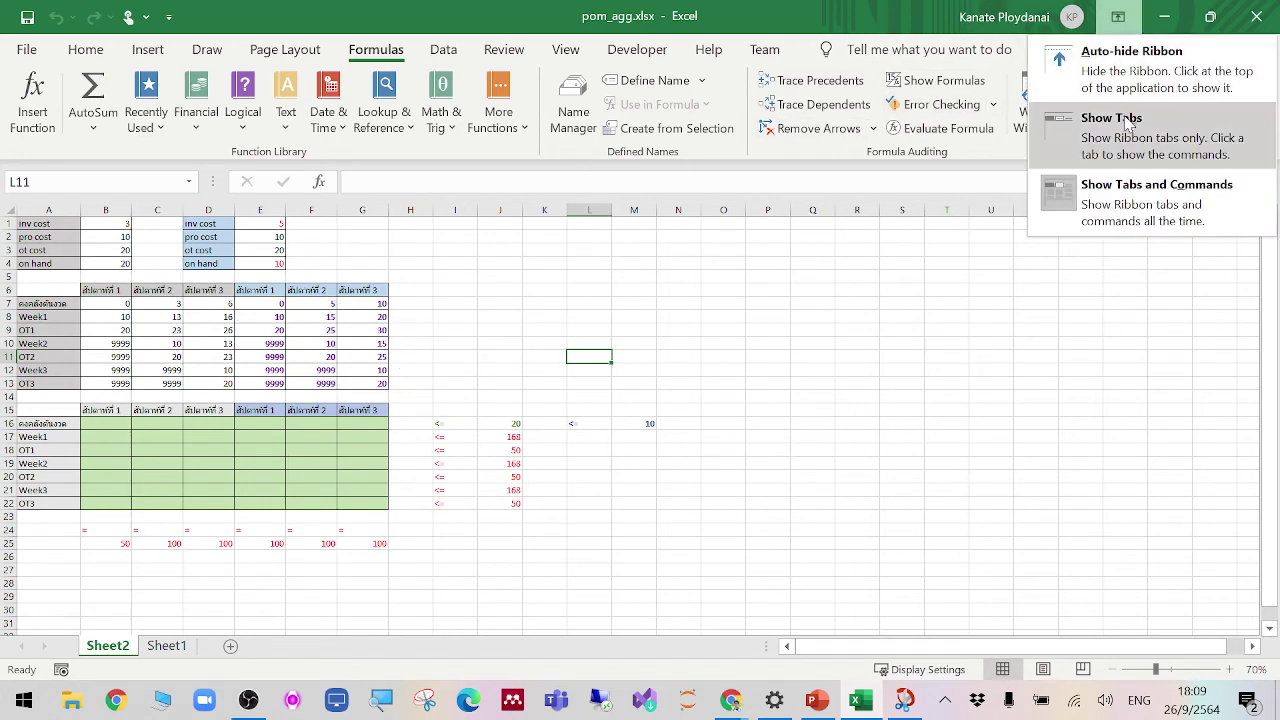
left_click(1128, 120)
left_click(1230, 669)
left_click(1230, 669)
left_click(1230, 669)
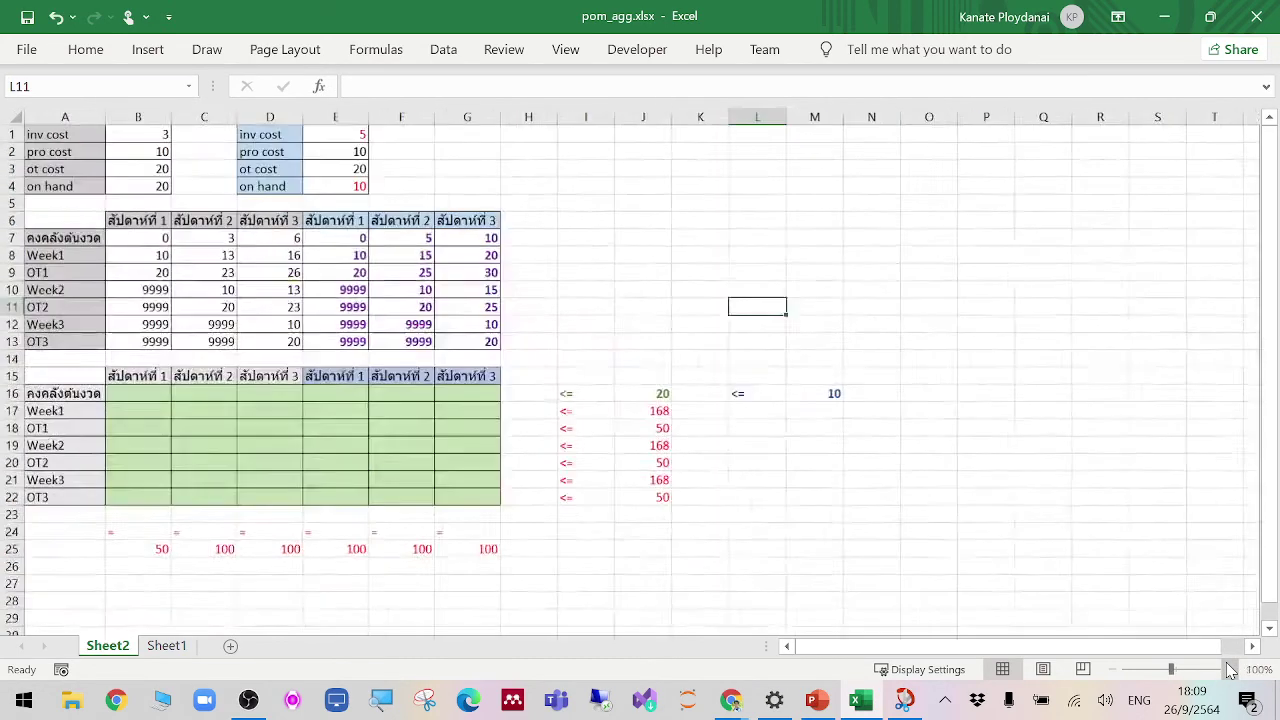
Step: Total the first product's week 1 allocations in B23 with the formula =SUM(B15:B22)
scroll(627, 174, "down", 1)
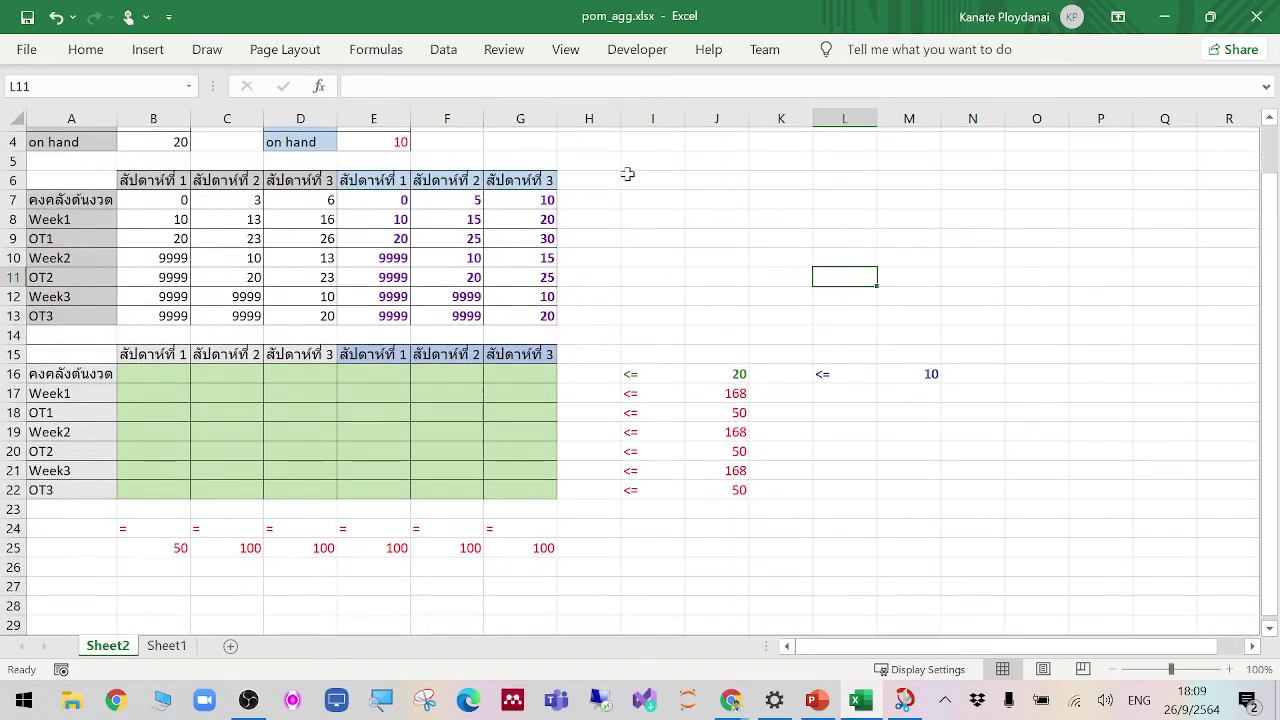
left_click(161, 500)
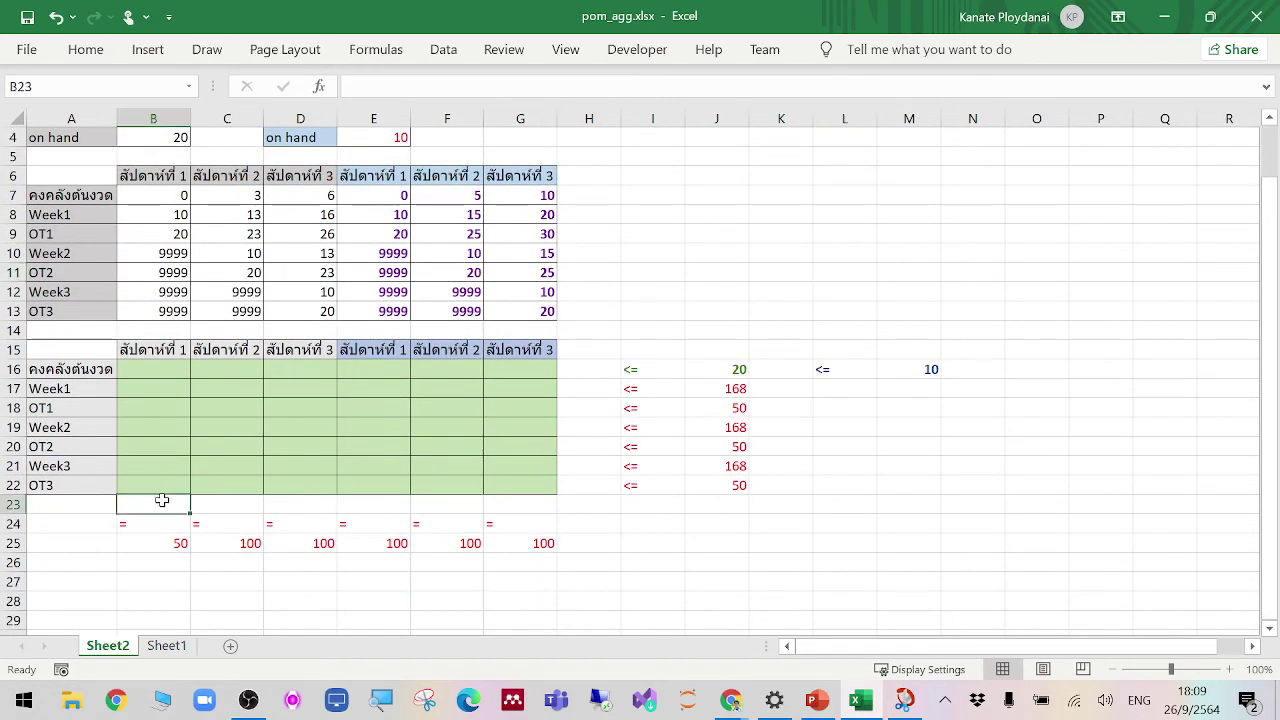
type("=")
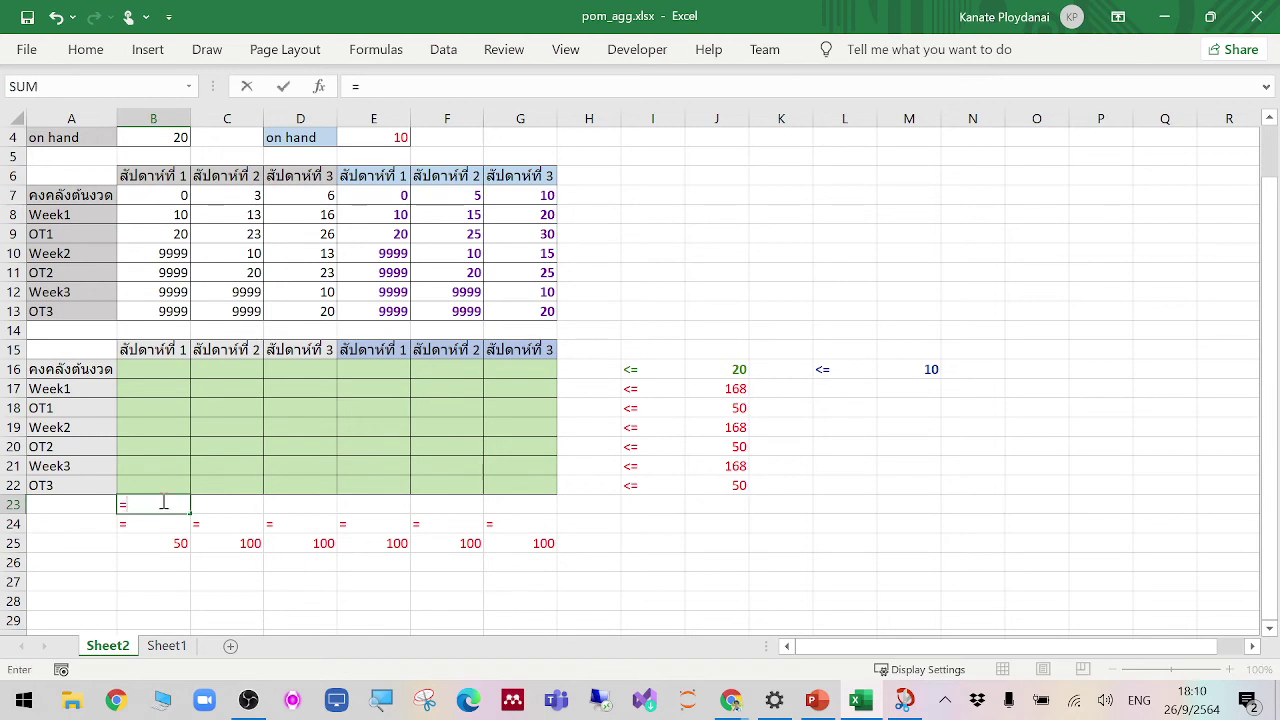
type("SUM(")
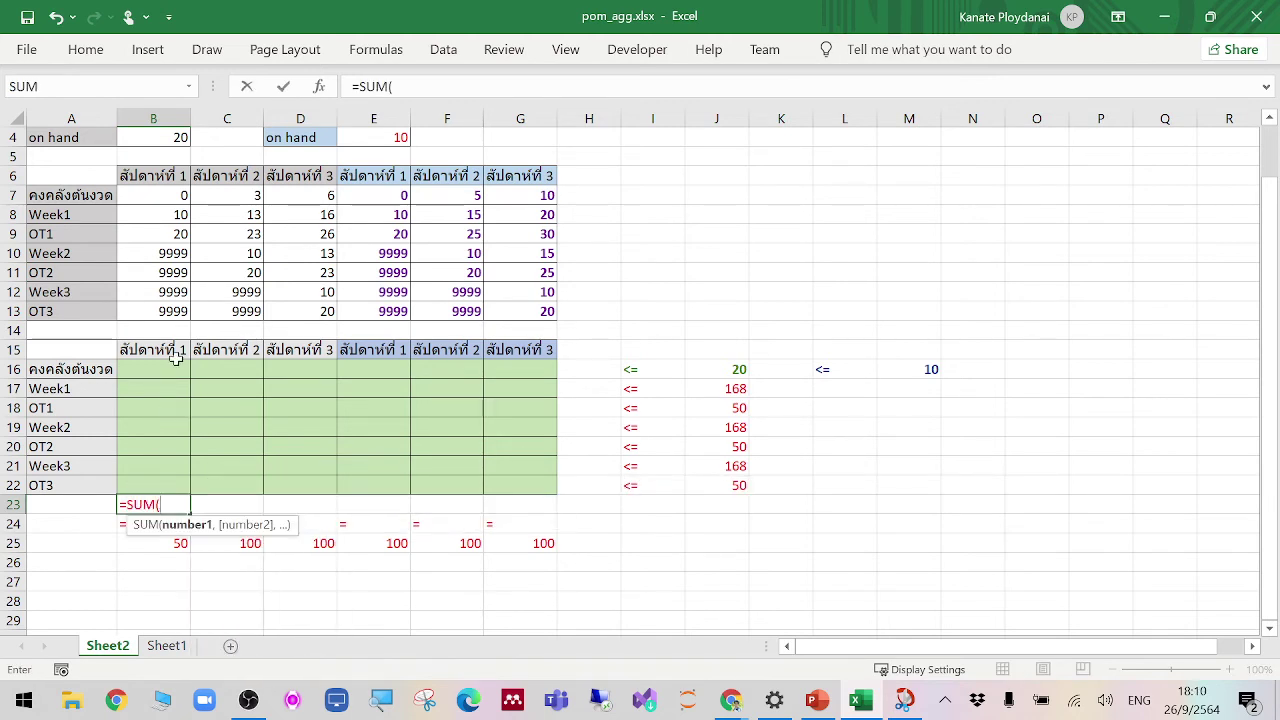
left_click_drag(175, 357, 161, 497)
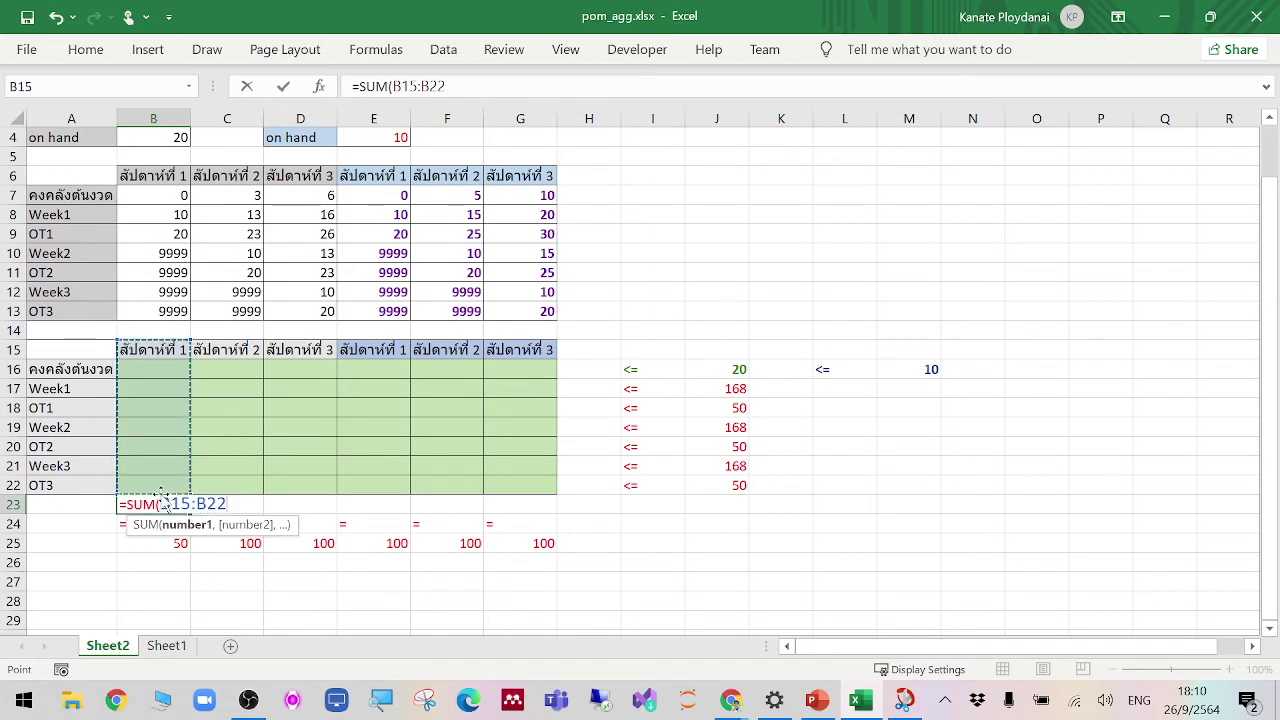
key("Tab")
Step: Total the allocation column in C23 with =SUM(C16:C22) and fill the formula across to G23
type("=SUM(")
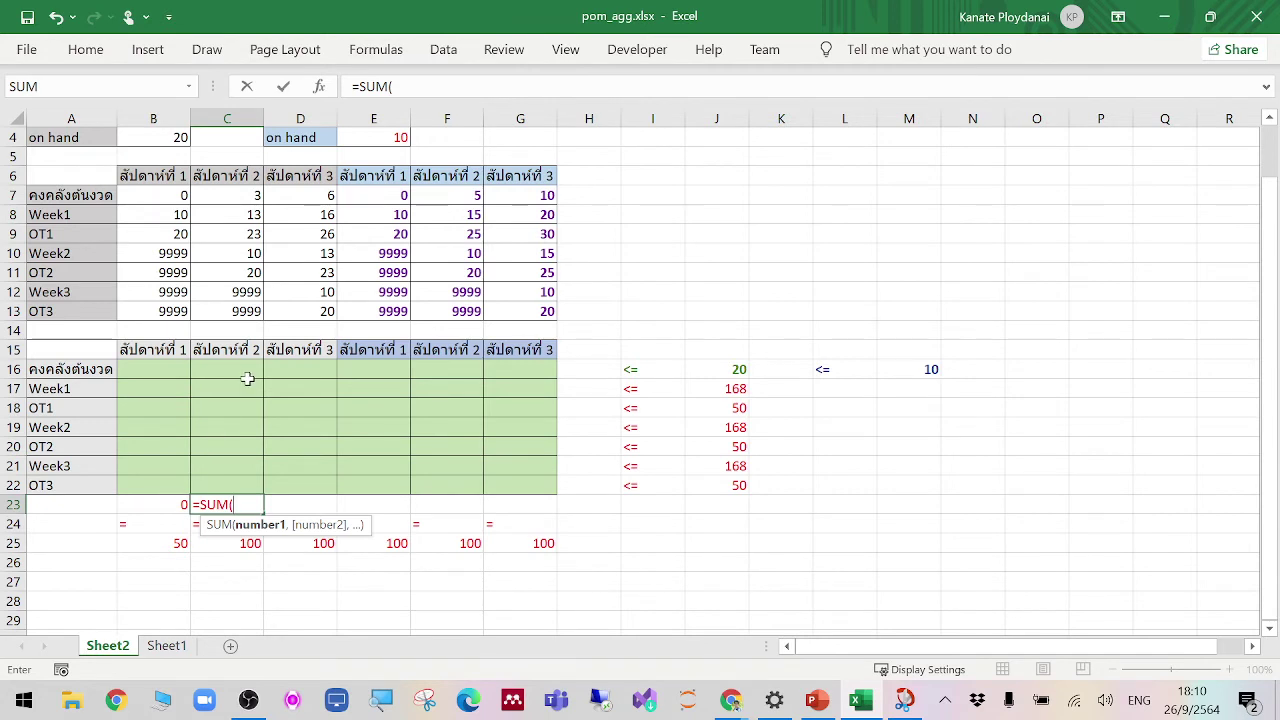
left_click_drag(248, 371, 230, 476)
key("Tab")
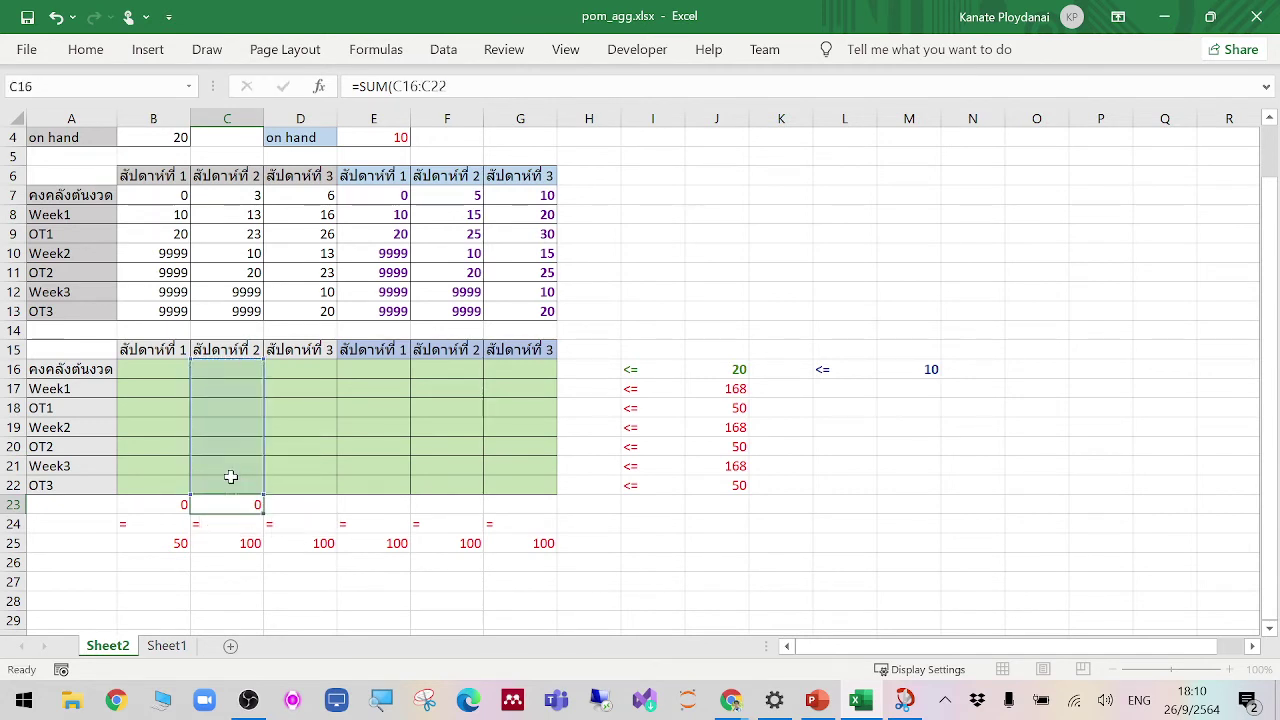
left_click(216, 507)
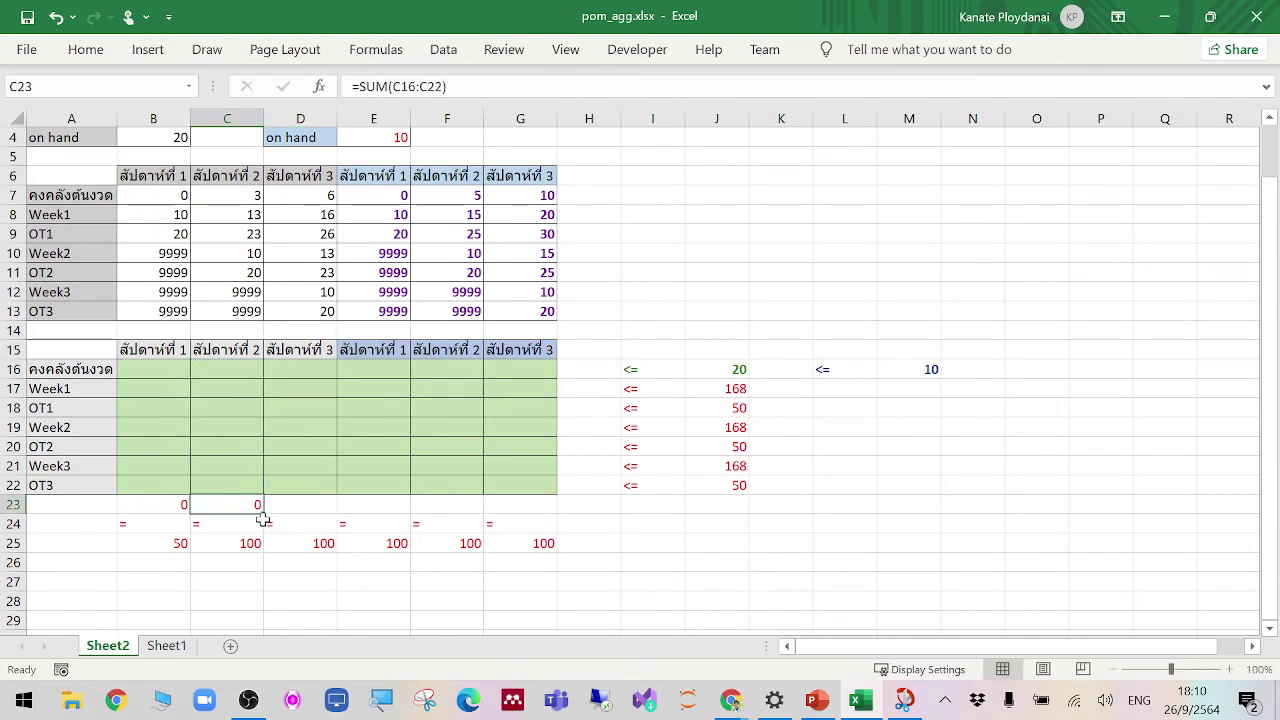
left_click_drag(264, 515, 525, 514)
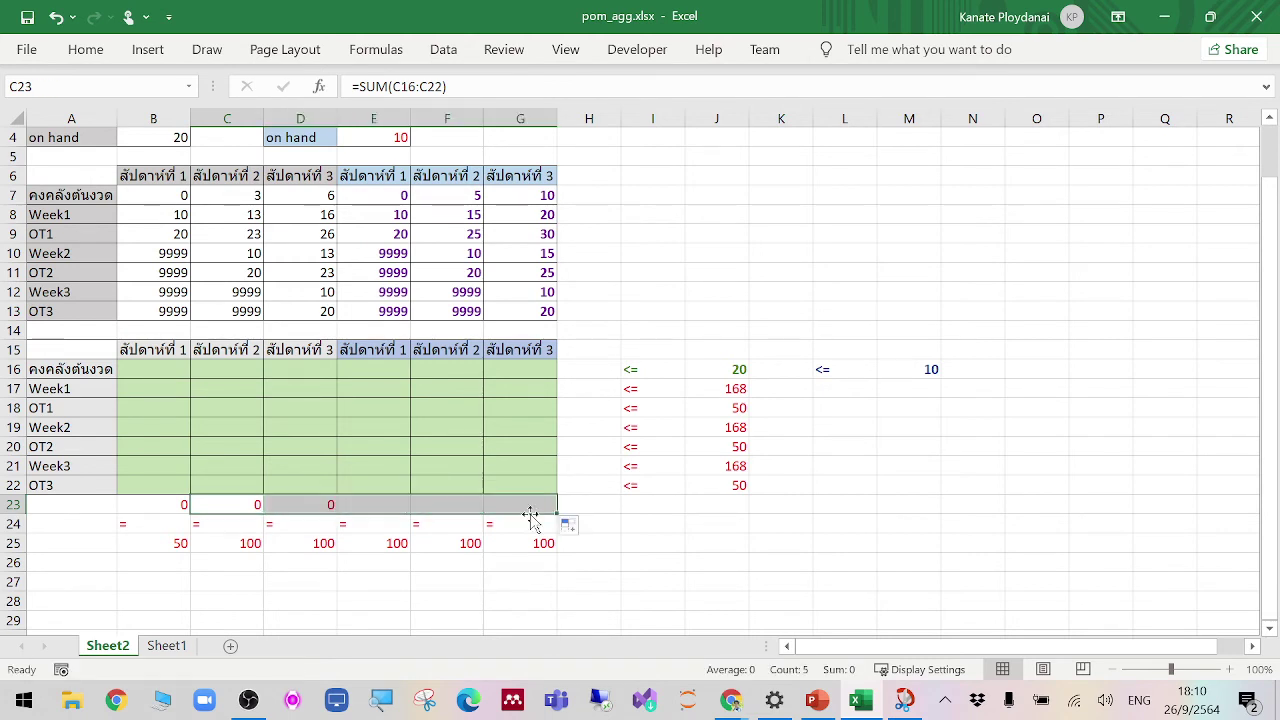
Step: Check the ranges summed by the second product's weekly total formulas in G23, F23 and E23
double_click(531, 504)
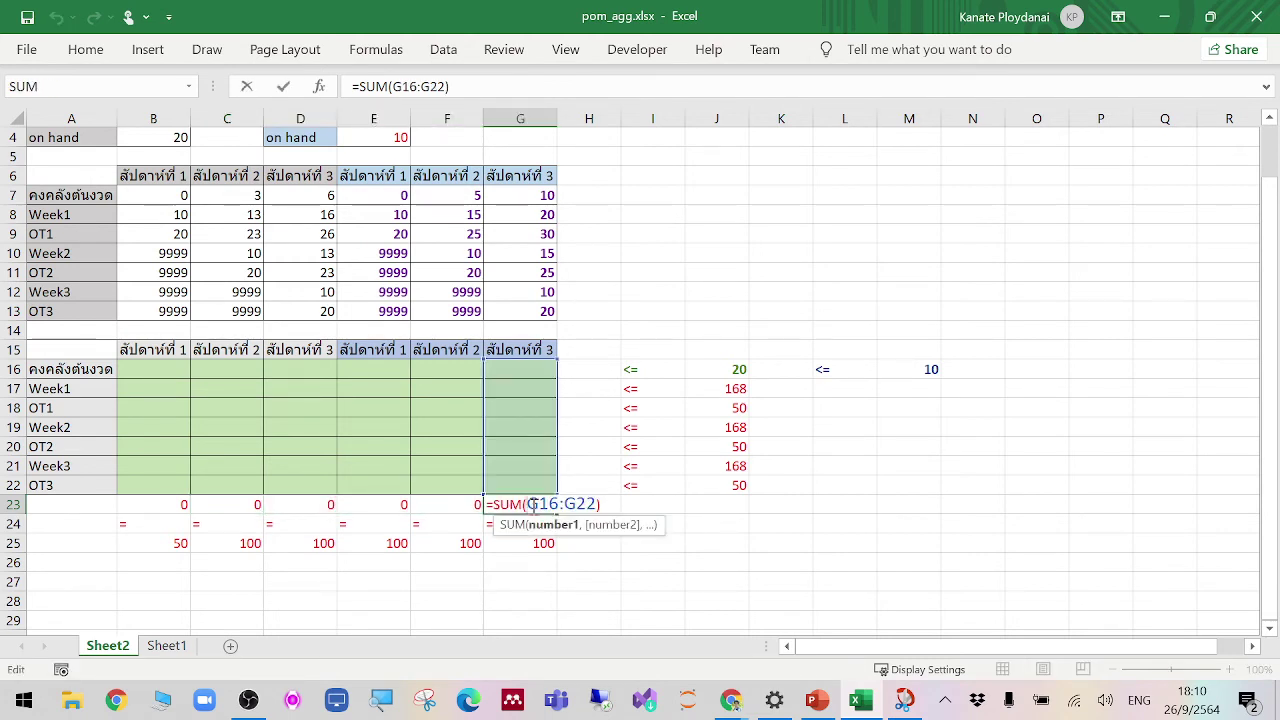
key("Tab")
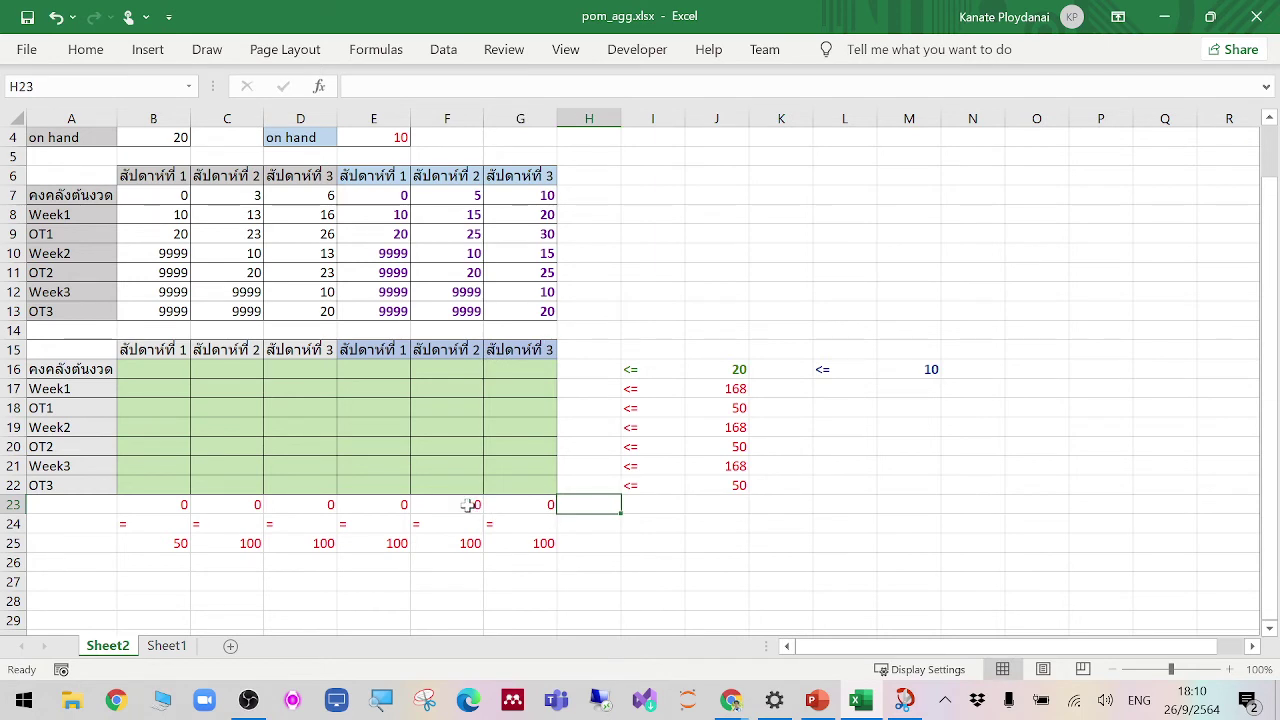
double_click(468, 505)
key("Tab")
double_click(371, 504)
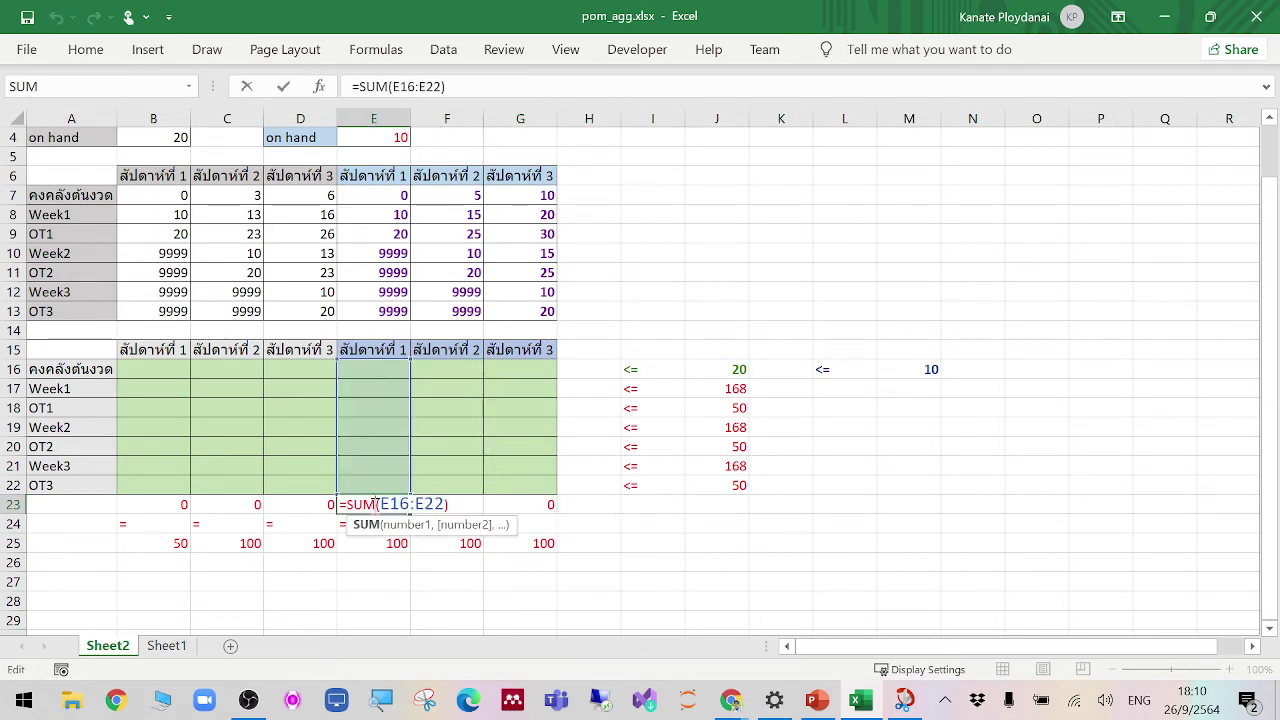
key("Tab")
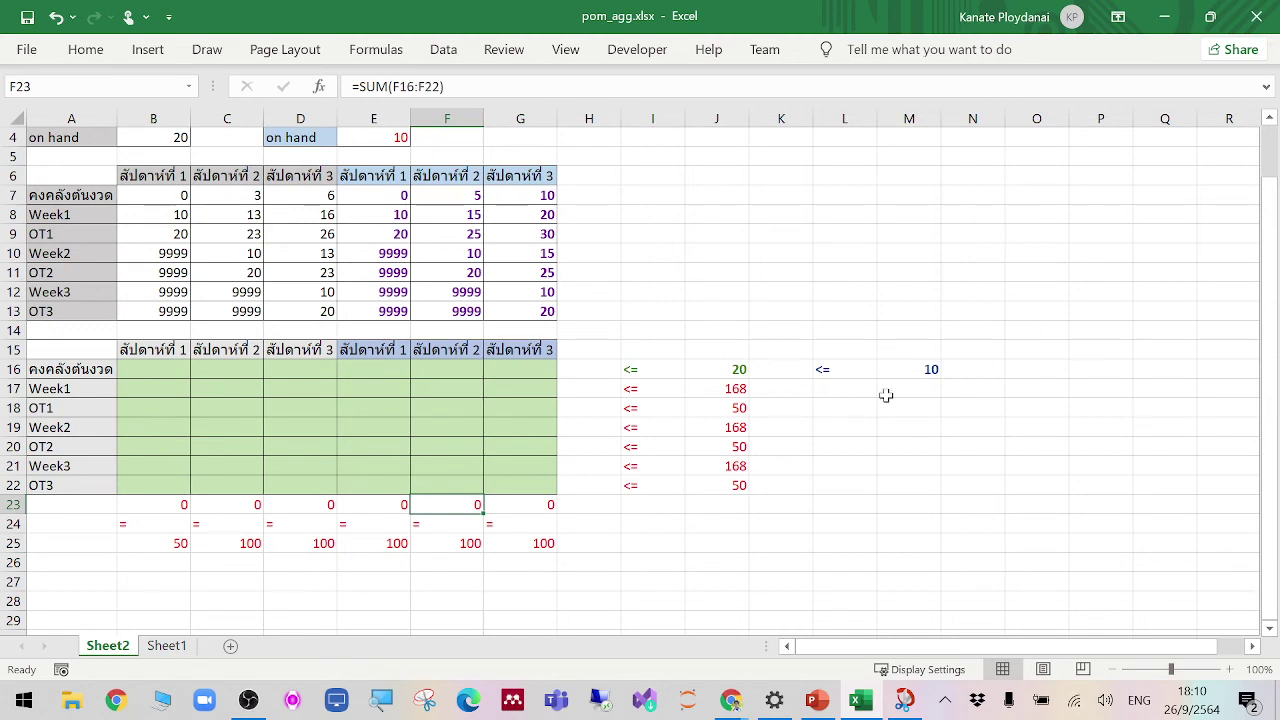
Step: Review the regular and overtime capacity limits for each week in I17:J22
left_click_drag(664, 389, 720, 488)
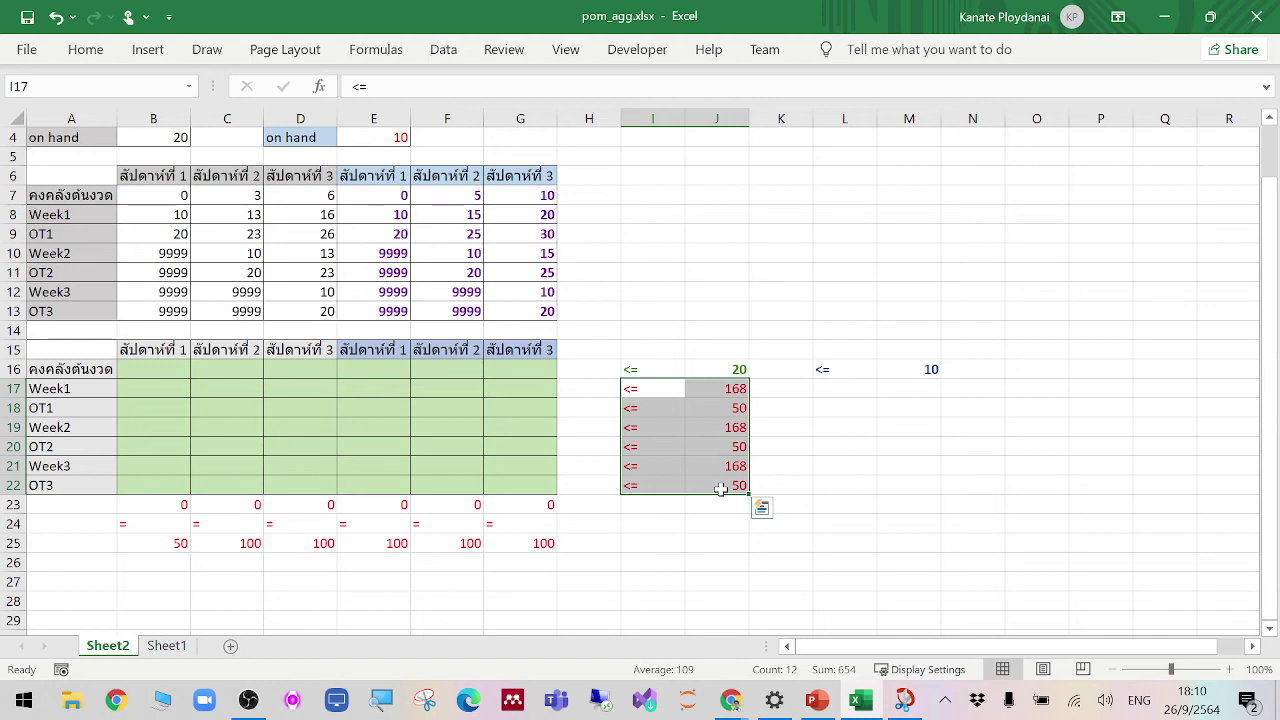
left_click(736, 388)
left_click(722, 406)
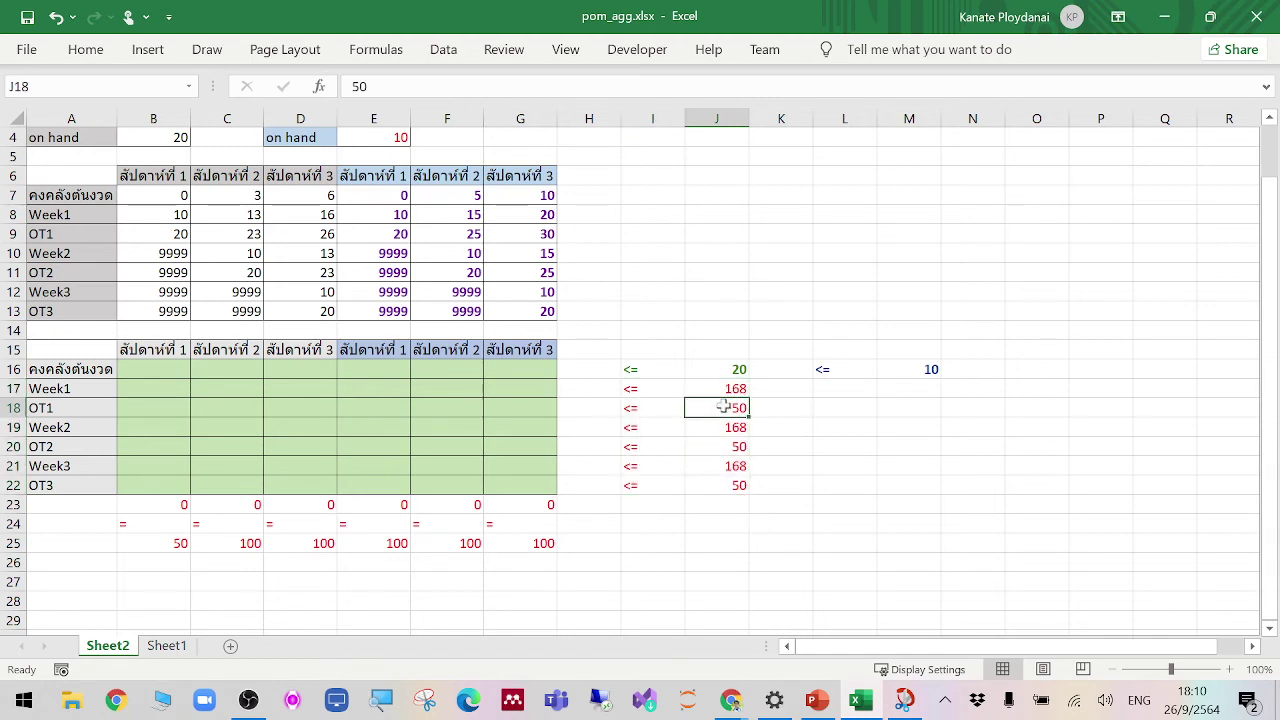
left_click(727, 427)
left_click(735, 447)
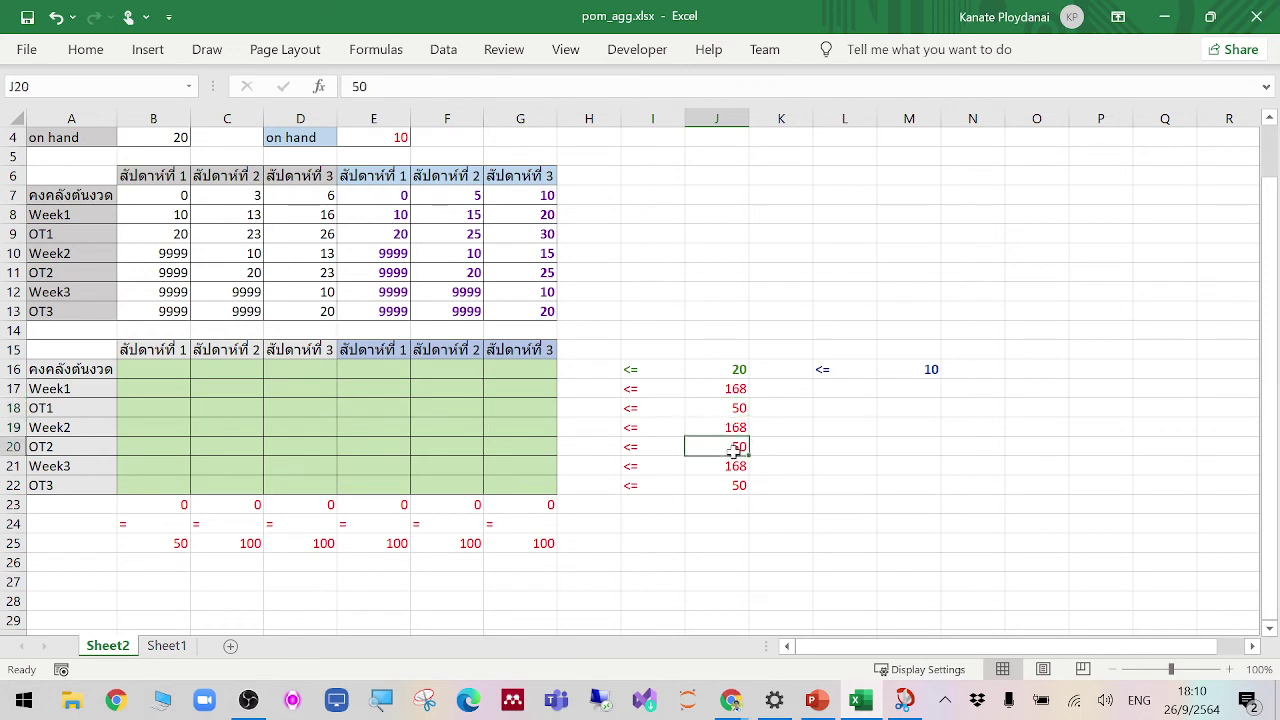
left_click(728, 466)
left_click(735, 483)
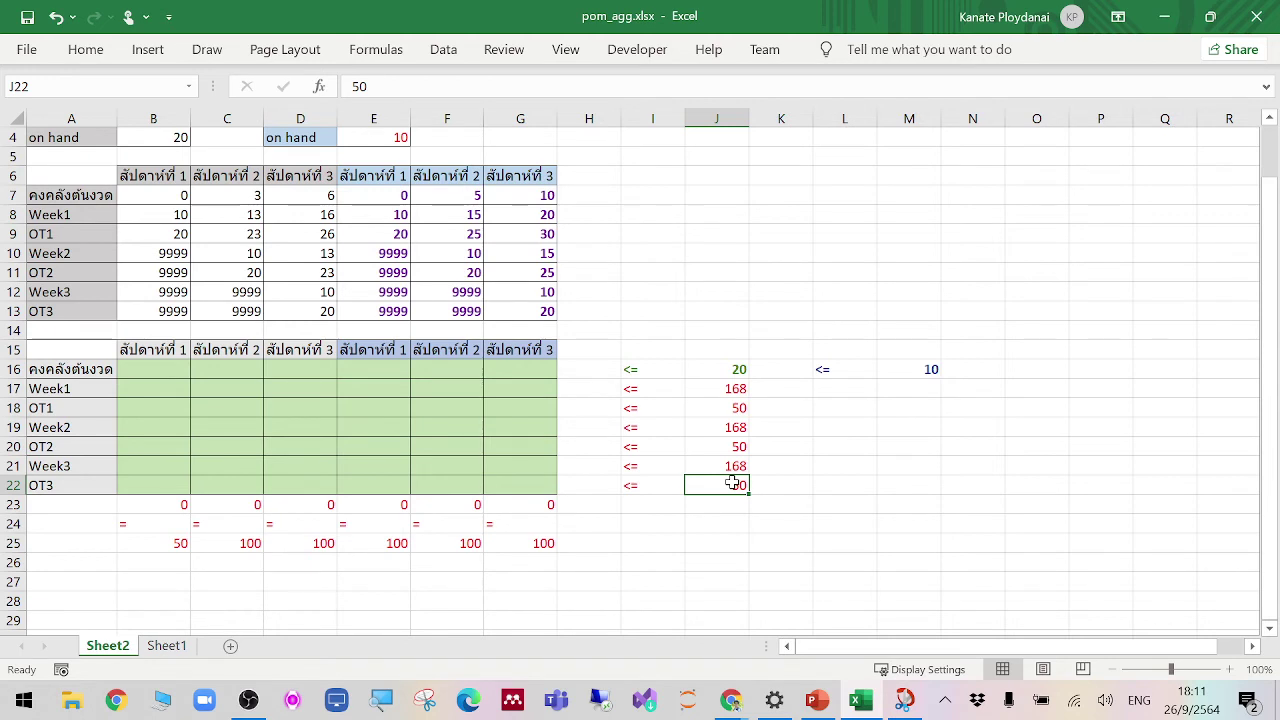
Step: Total the Week1 production of both products in H17 with a SUM over B17:G17
left_click(607, 393)
type("=")
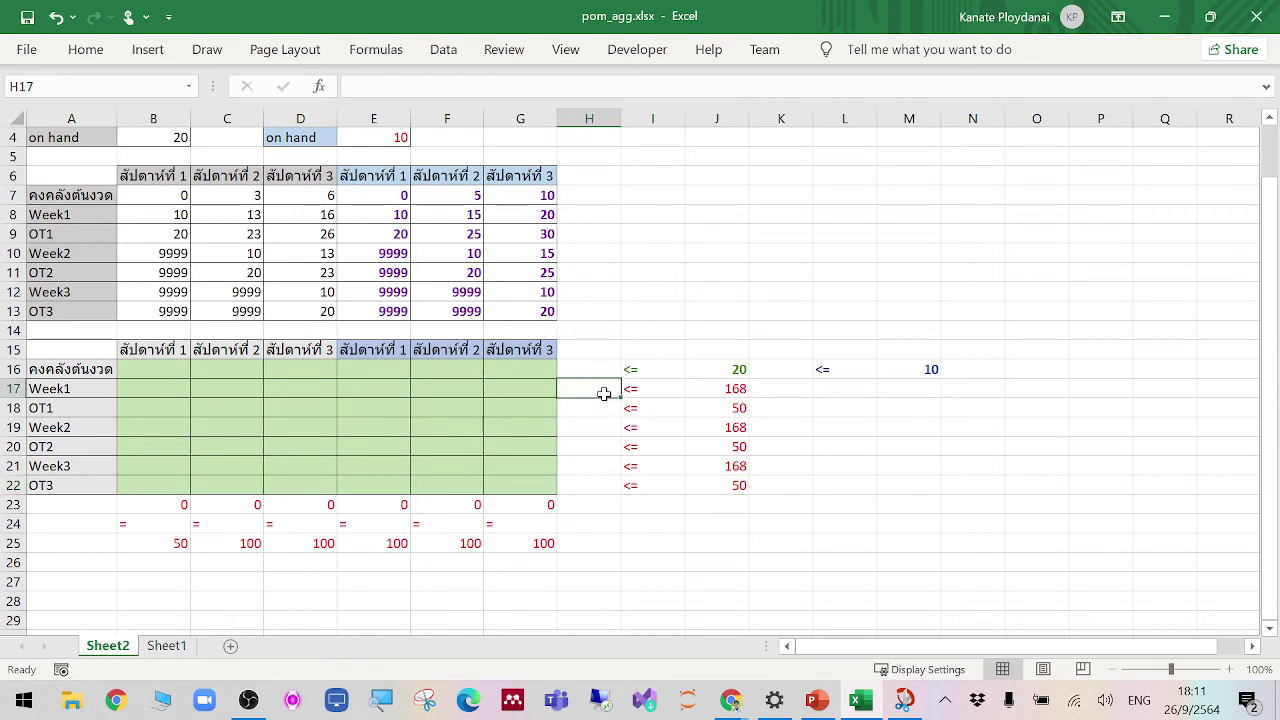
type("SUM")
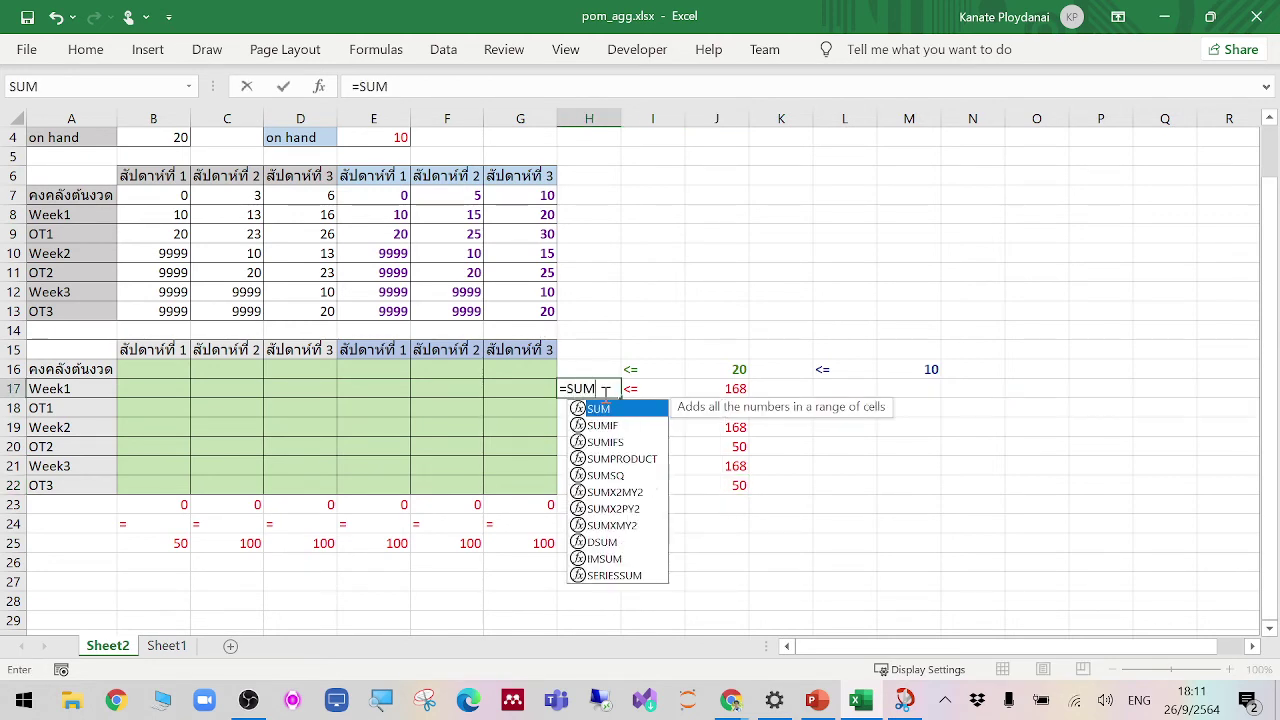
type("(")
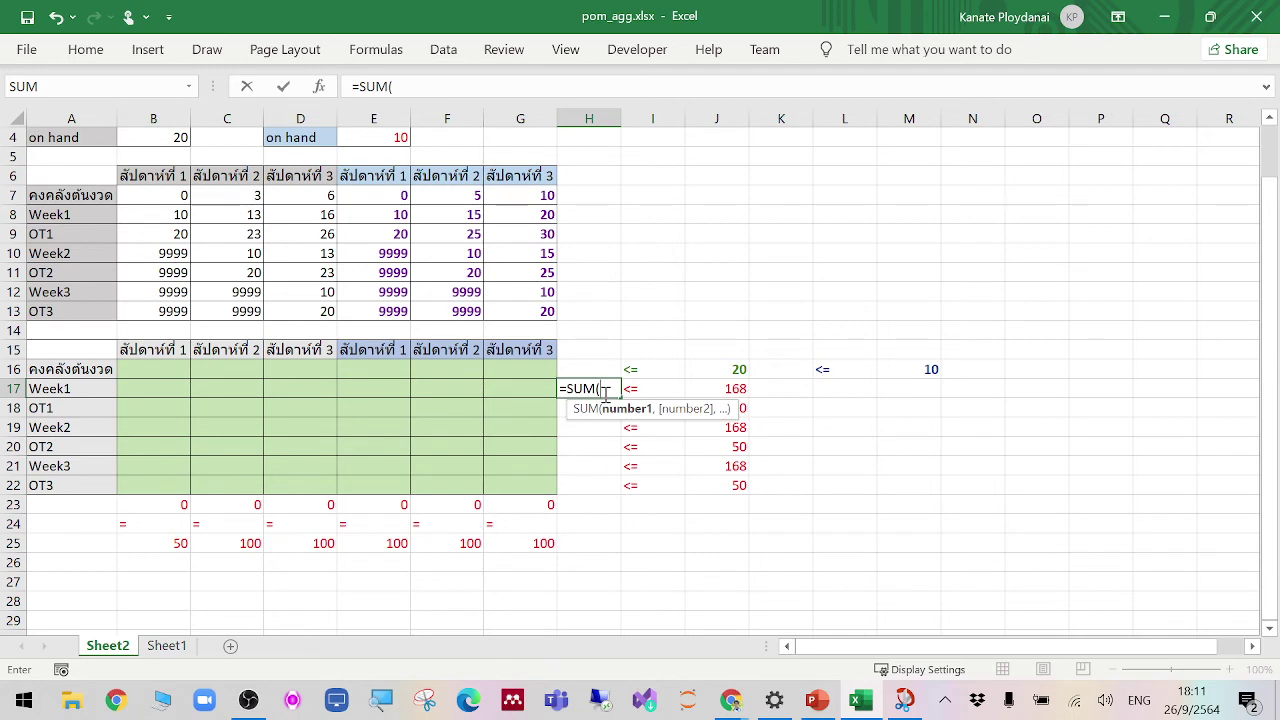
left_click(163, 395)
left_click_drag(163, 395, 522, 400)
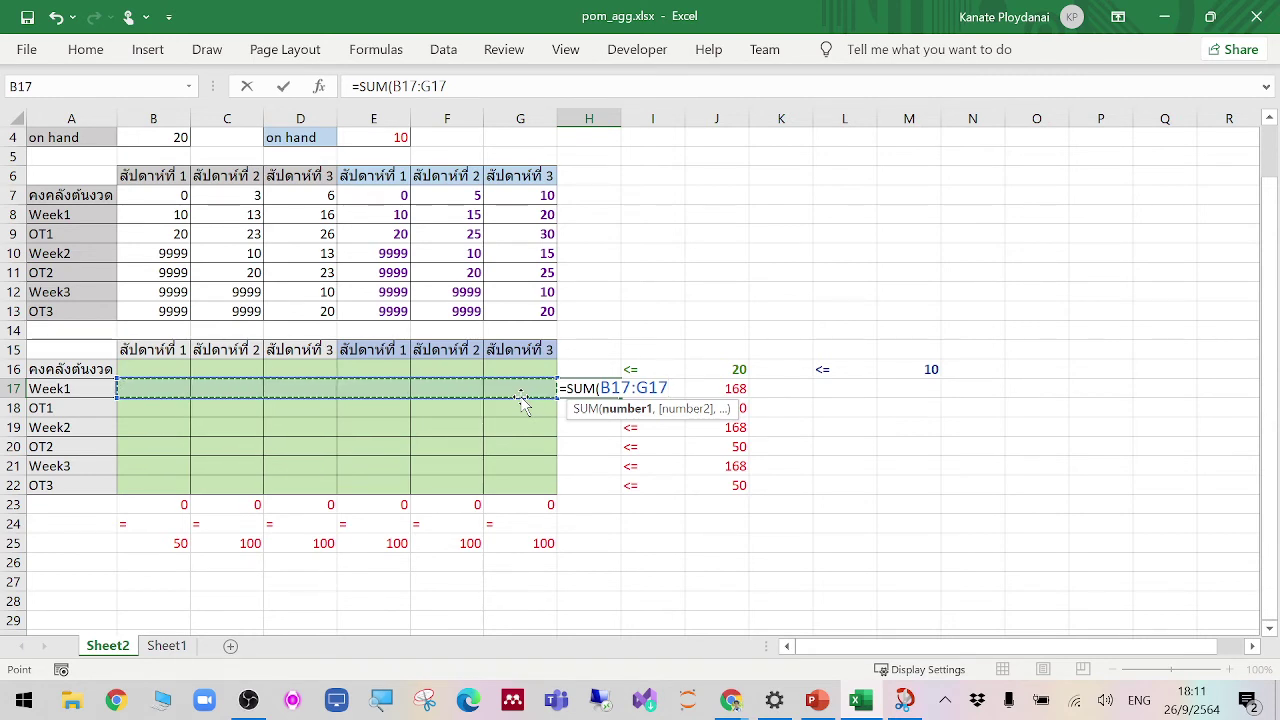
key("Tab")
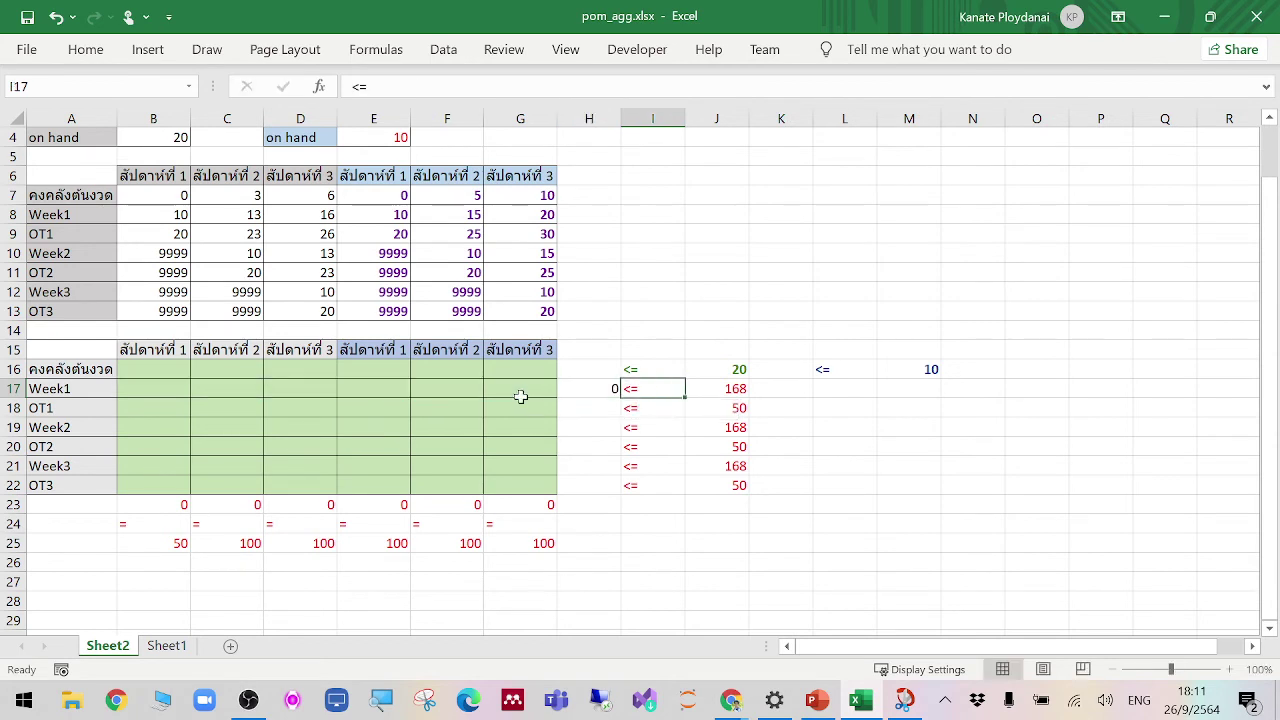
Step: Total the OT1 row in H18 with =SUM(B18:G18) and fill the formula down to H22
left_click(571, 408)
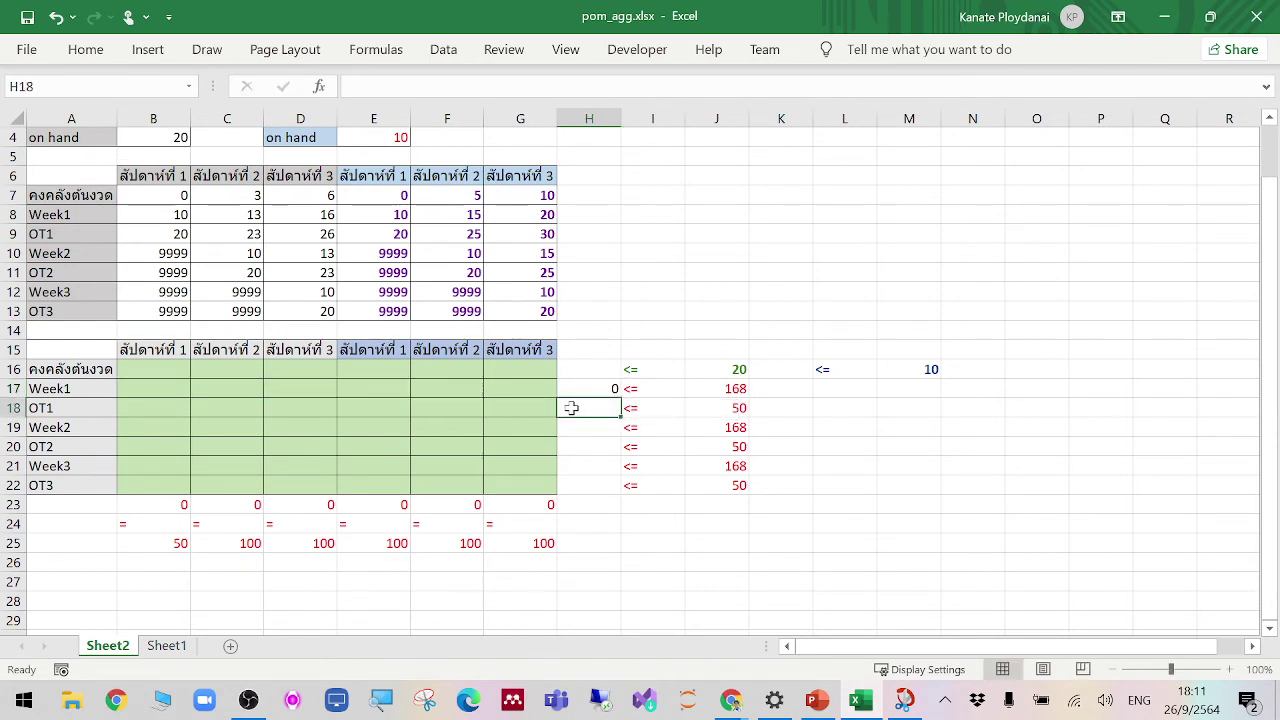
type("=sum")
key("Tab")
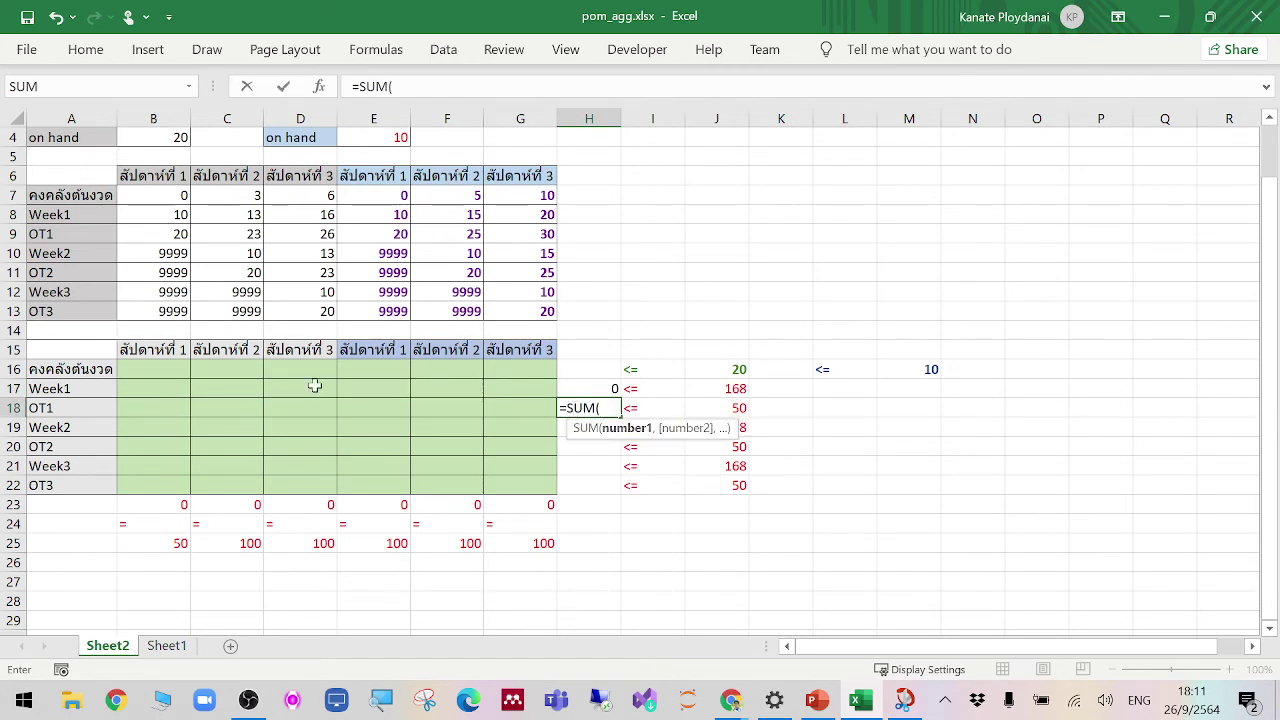
left_click_drag(162, 408, 522, 409)
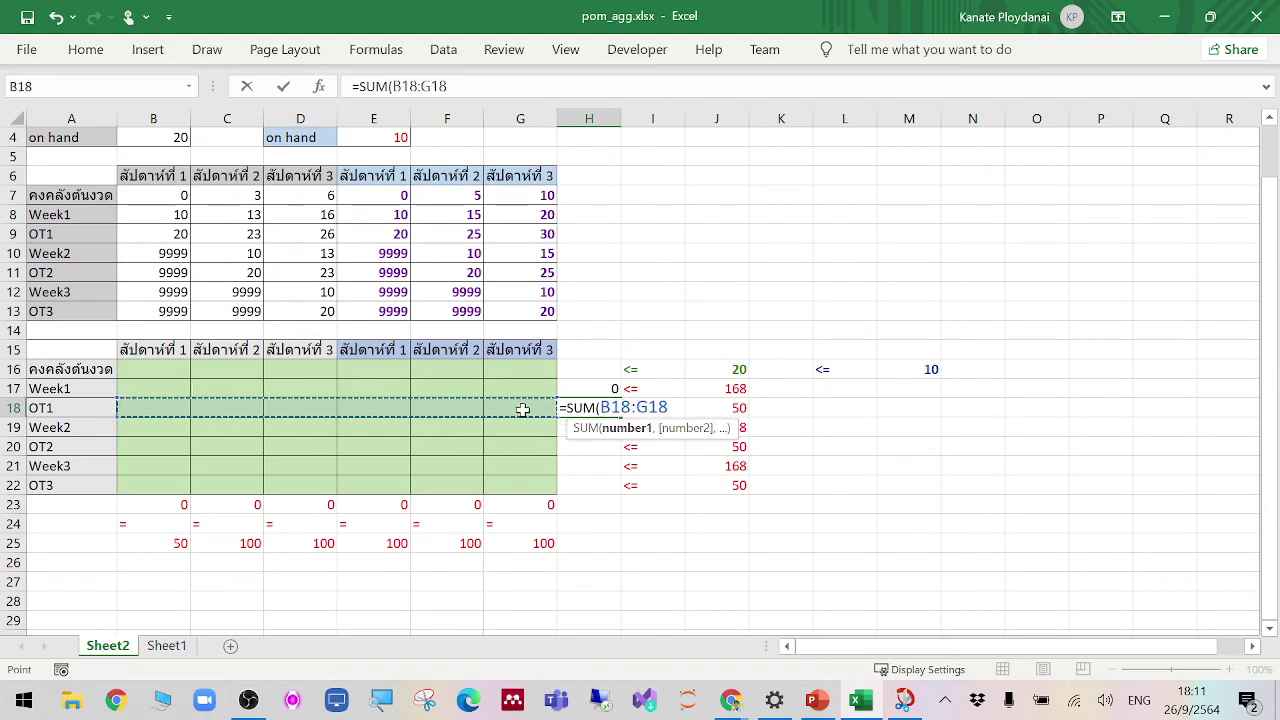
key("Tab")
left_click(617, 410)
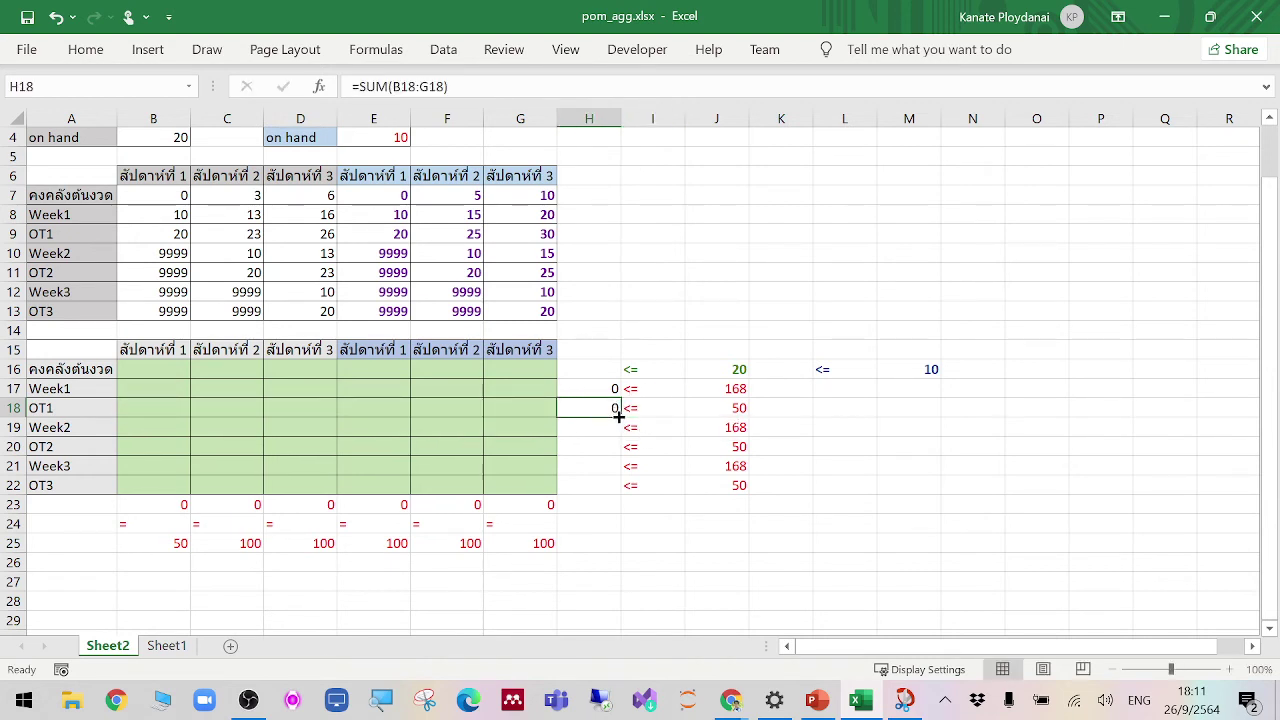
left_click_drag(617, 414, 606, 494)
Step: Display the full ribbon with its commands and set the font color of the capacity totals in H17:H22 to red
left_click(607, 388)
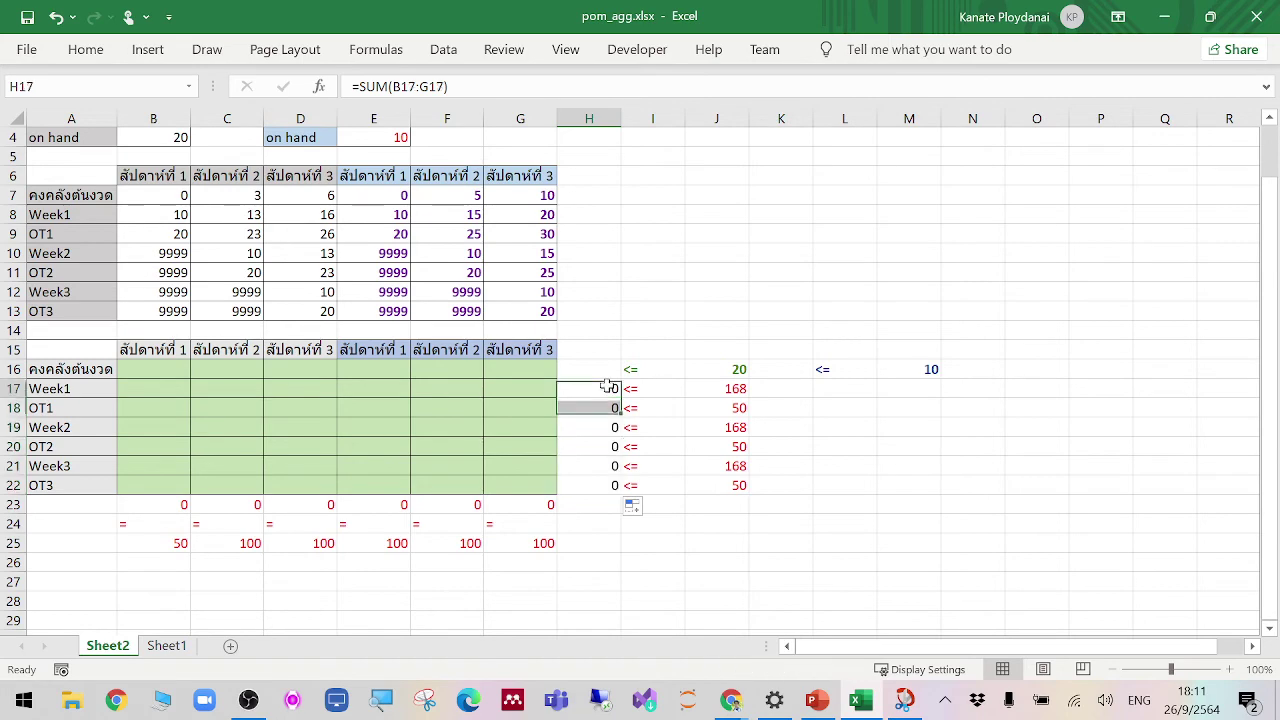
left_click_drag(607, 386, 591, 480)
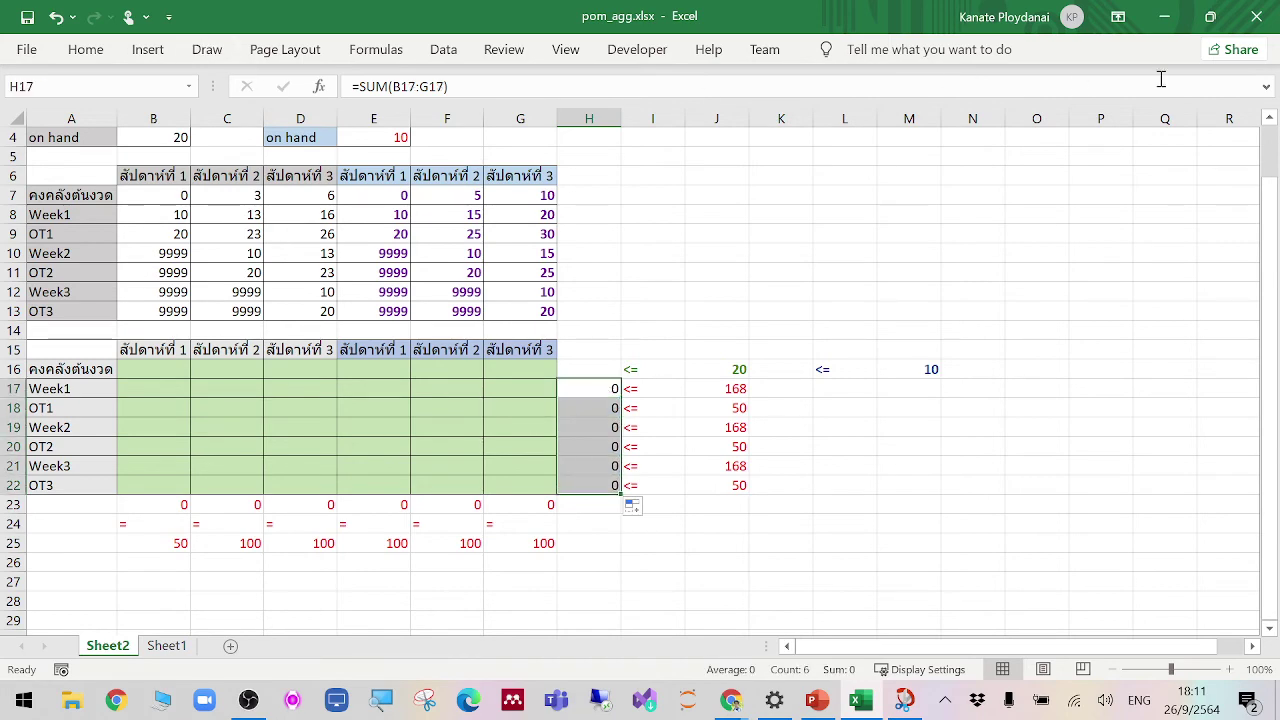
left_click(1118, 17)
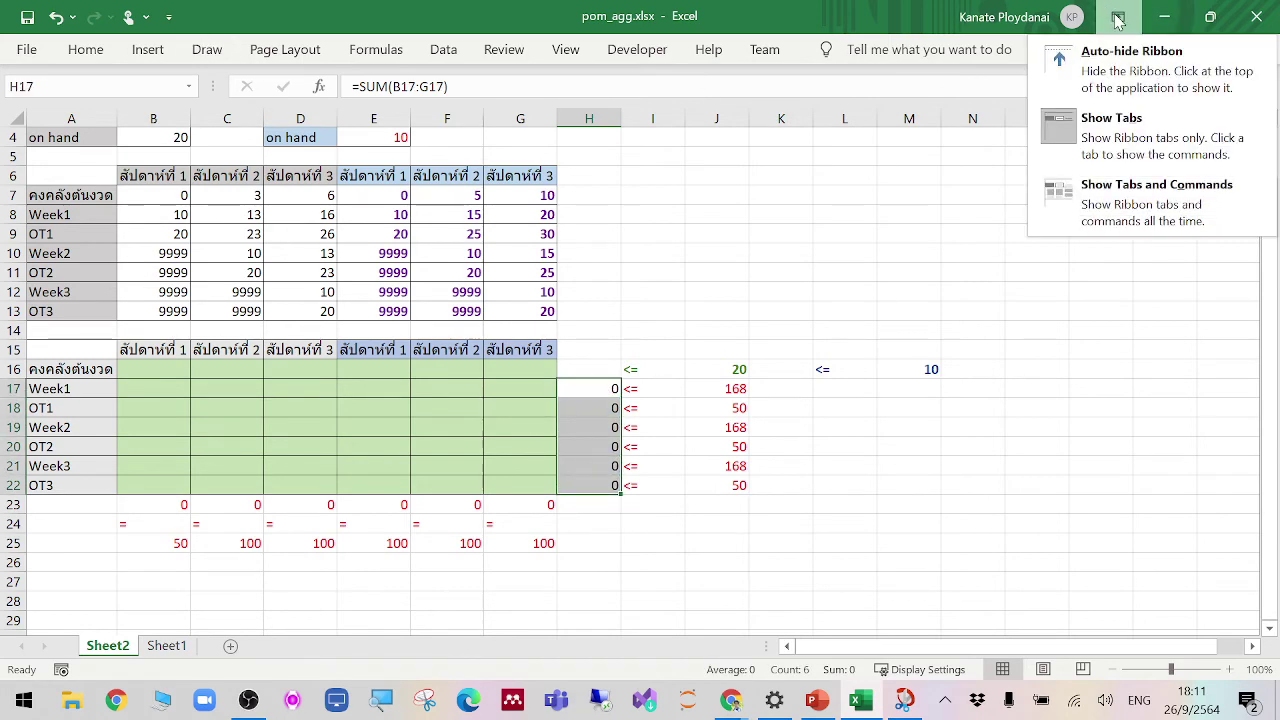
left_click(1143, 222)
left_click(88, 50)
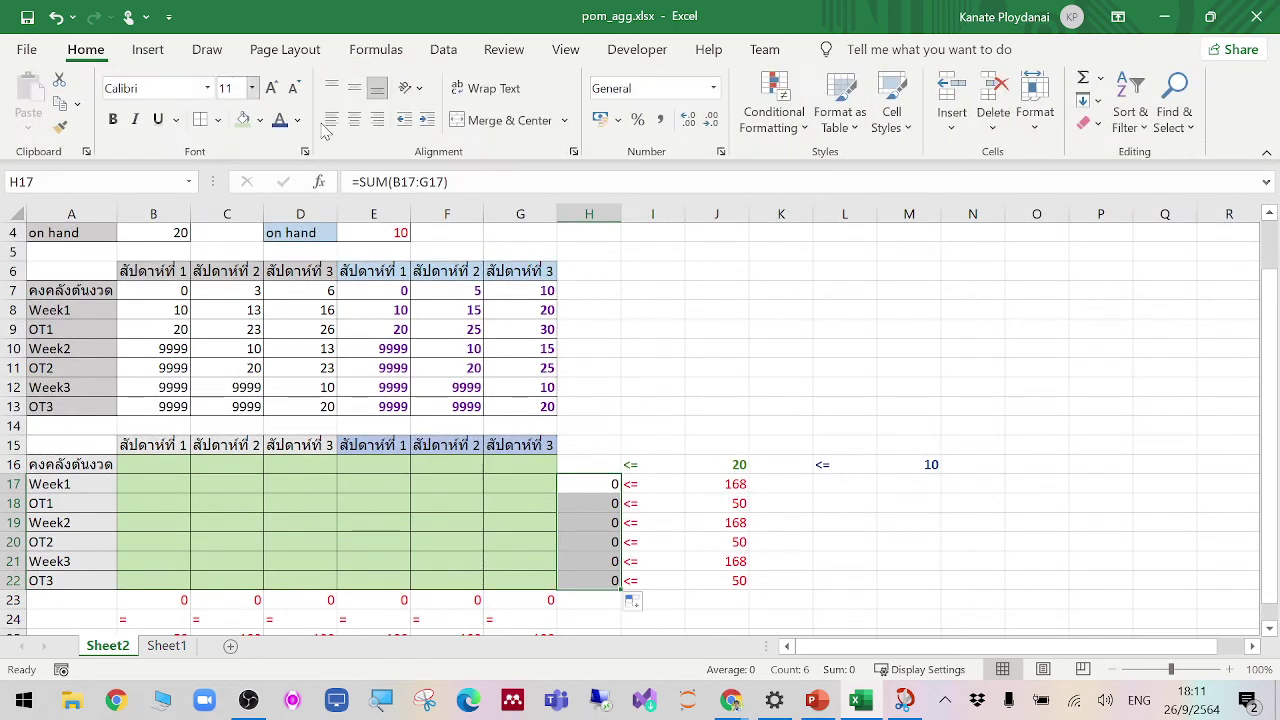
left_click(297, 120)
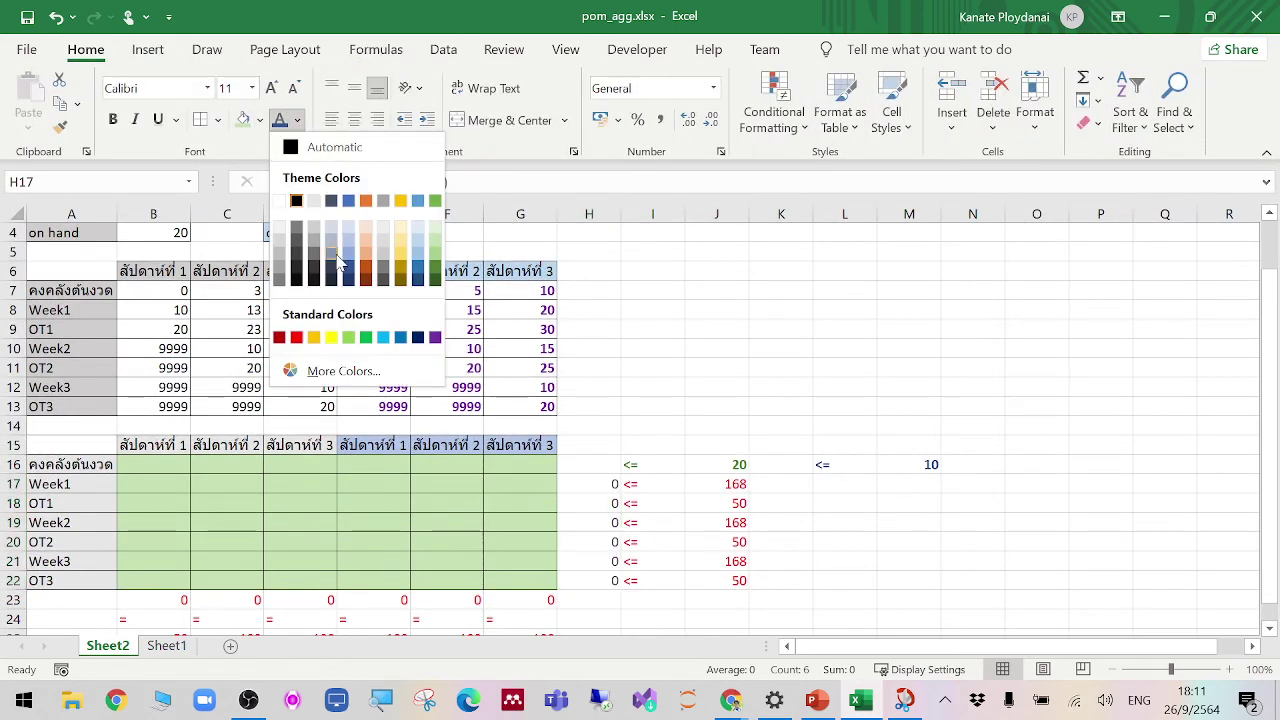
left_click(298, 337)
left_click(1088, 428)
scroll(1093, 430, "down", 1)
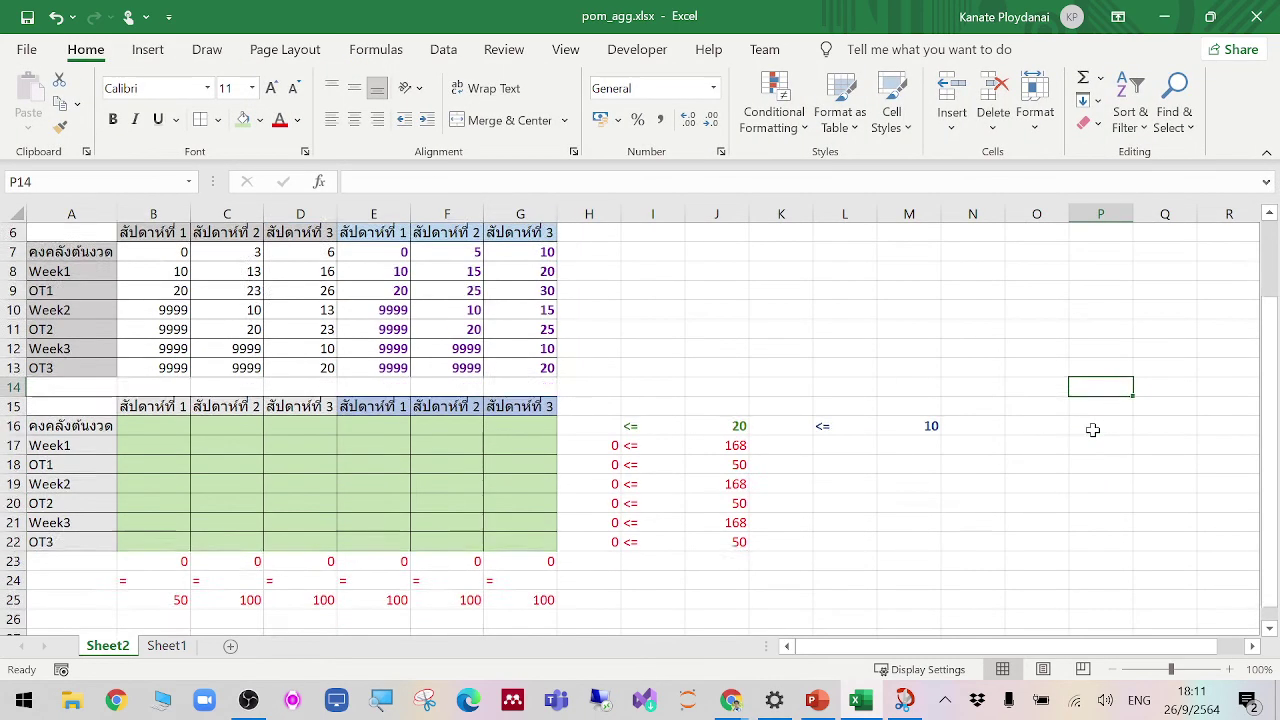
scroll(1093, 430, "down", 1)
scroll(1093, 430, "down", 3)
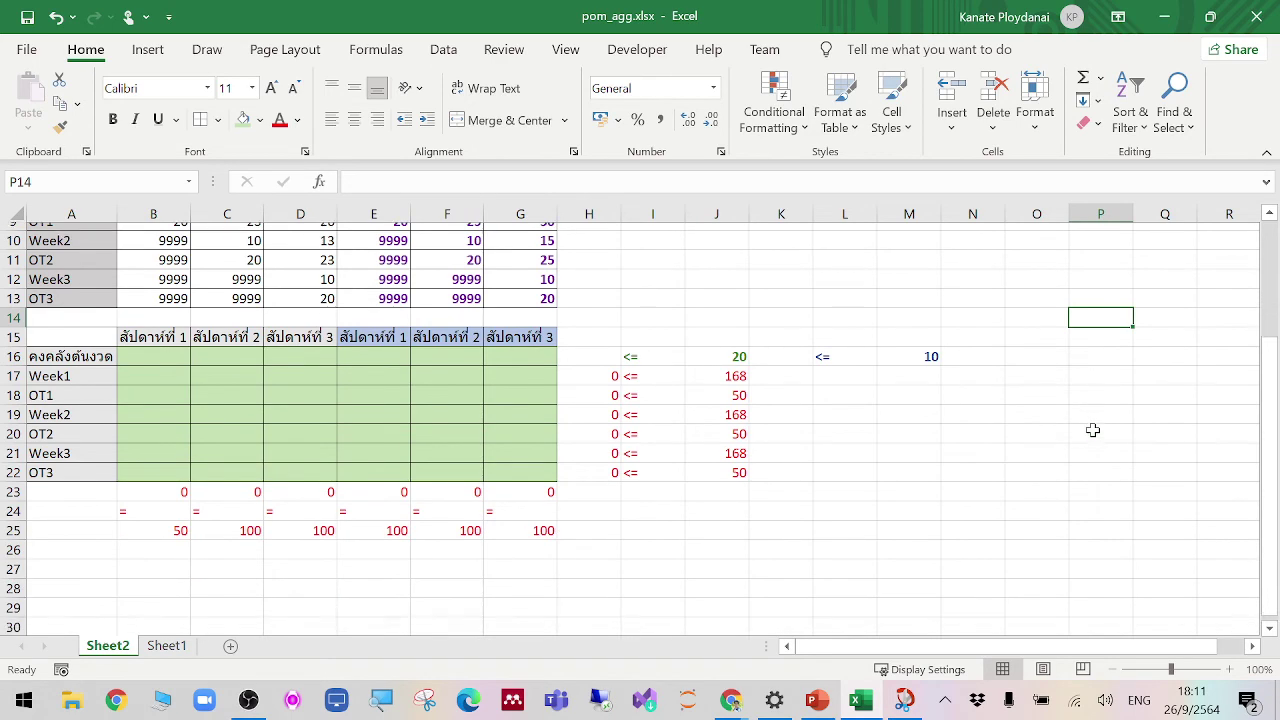
scroll(1093, 430, "up", 1)
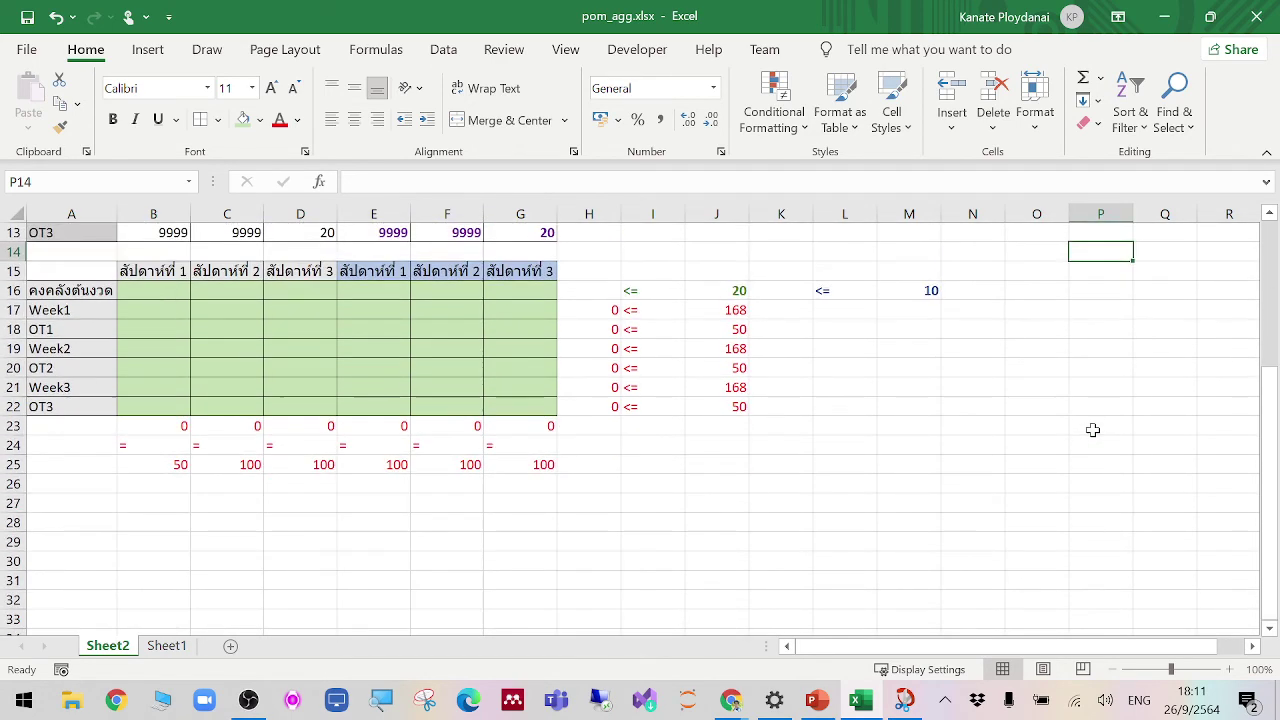
left_click(1045, 429)
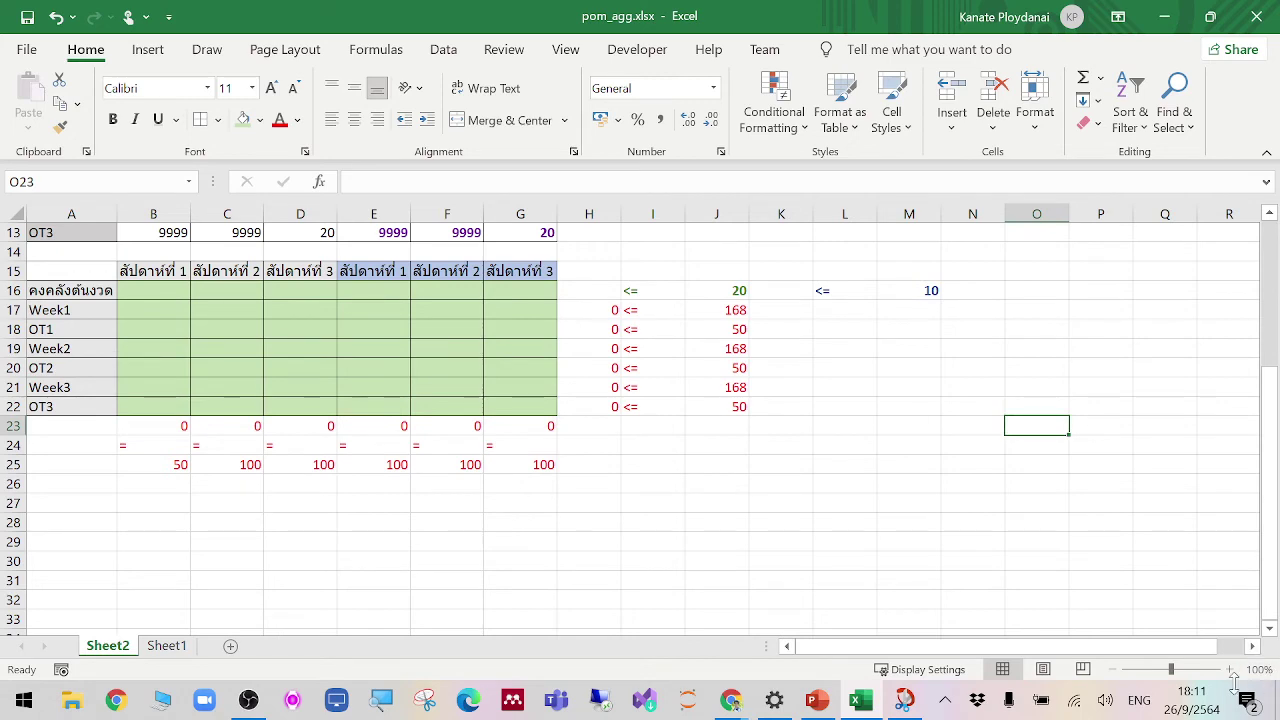
Step: Show the sheet's formulas to check the SUM ranges in row 23 and H17:H22, and return to displaying values
left_click(1229, 669)
scroll(1133, 577, "down", 1)
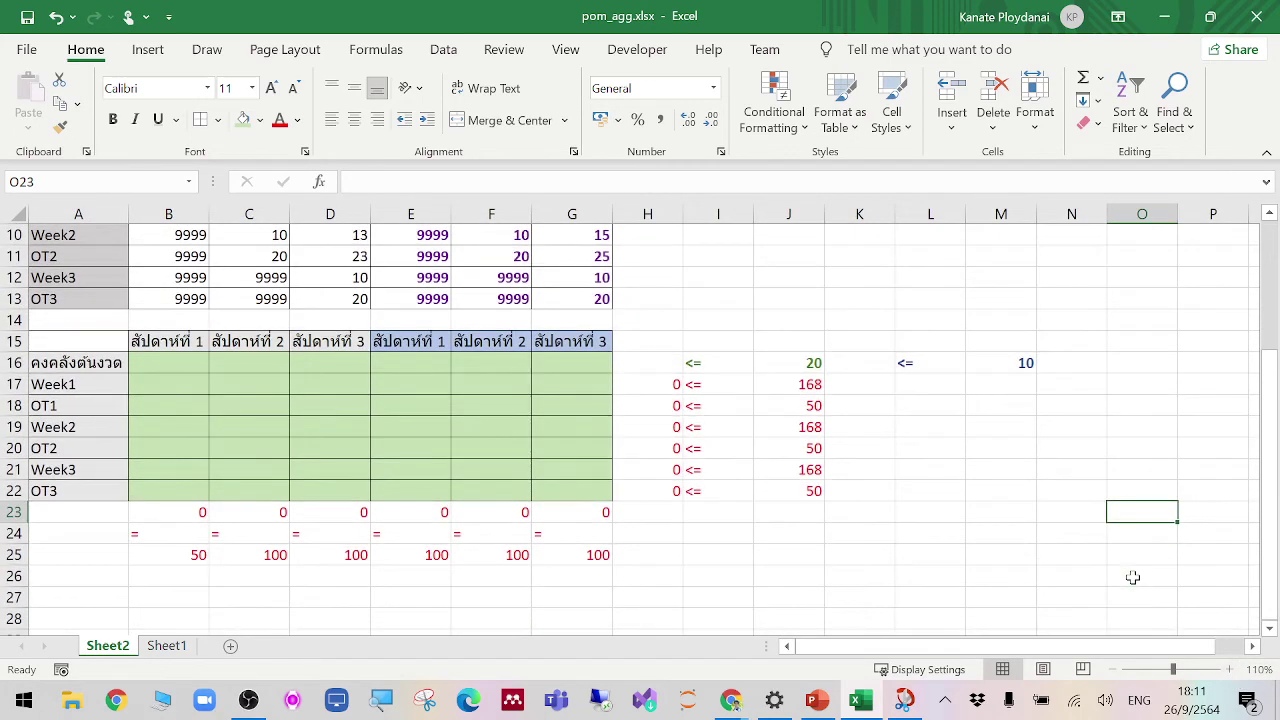
scroll(1133, 577, "down", 1)
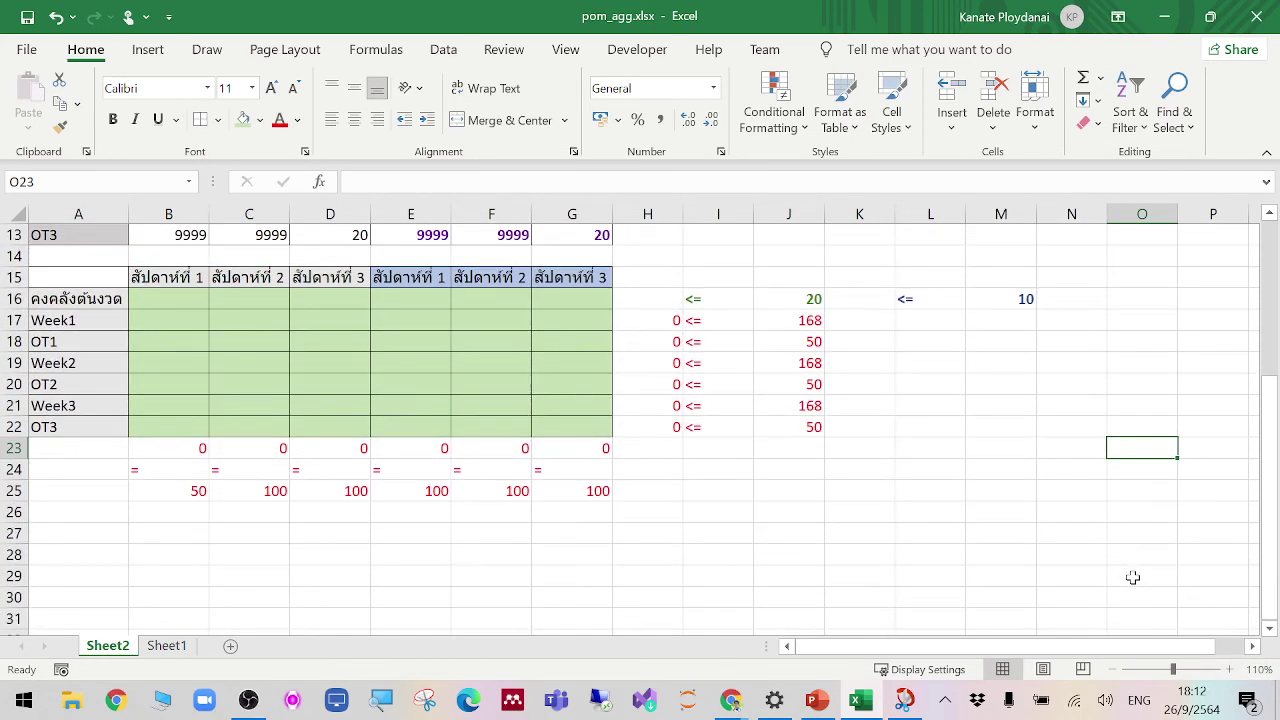
left_click(1229, 669)
scroll(1134, 597, "down", 1)
scroll(1134, 597, "left", 1)
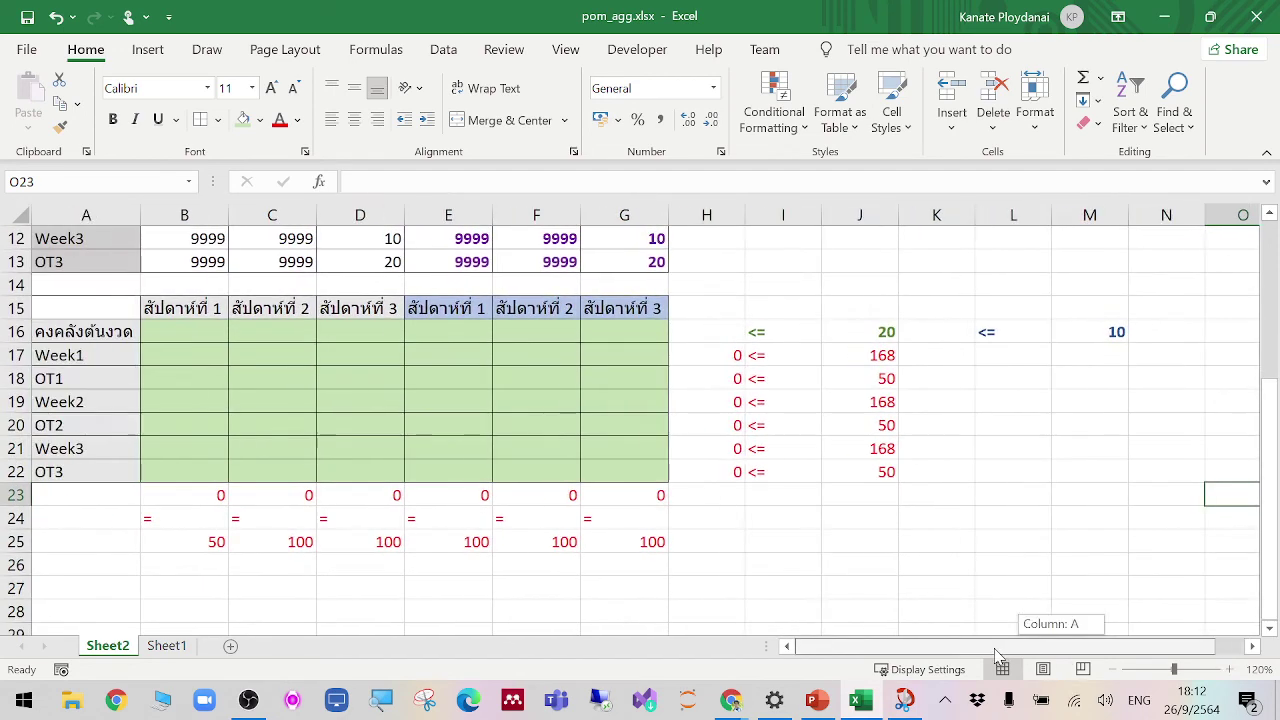
left_click(1019, 536)
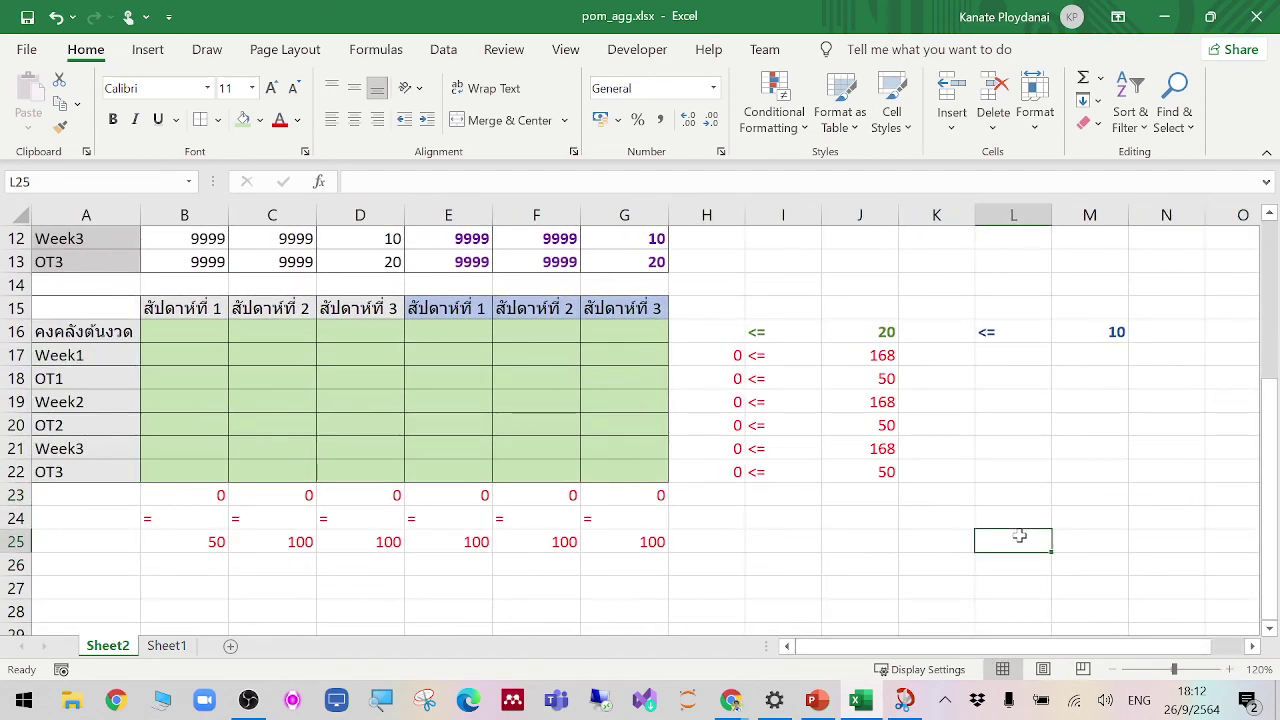
left_click(376, 49)
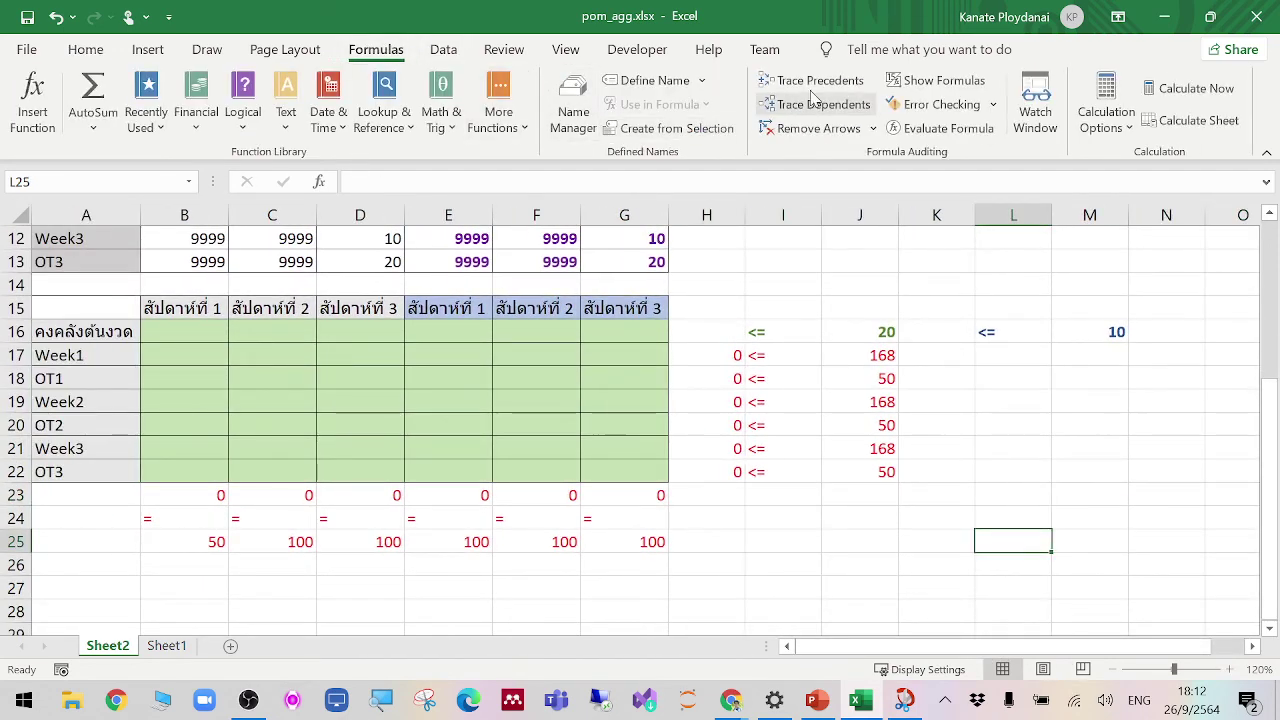
left_click(935, 80)
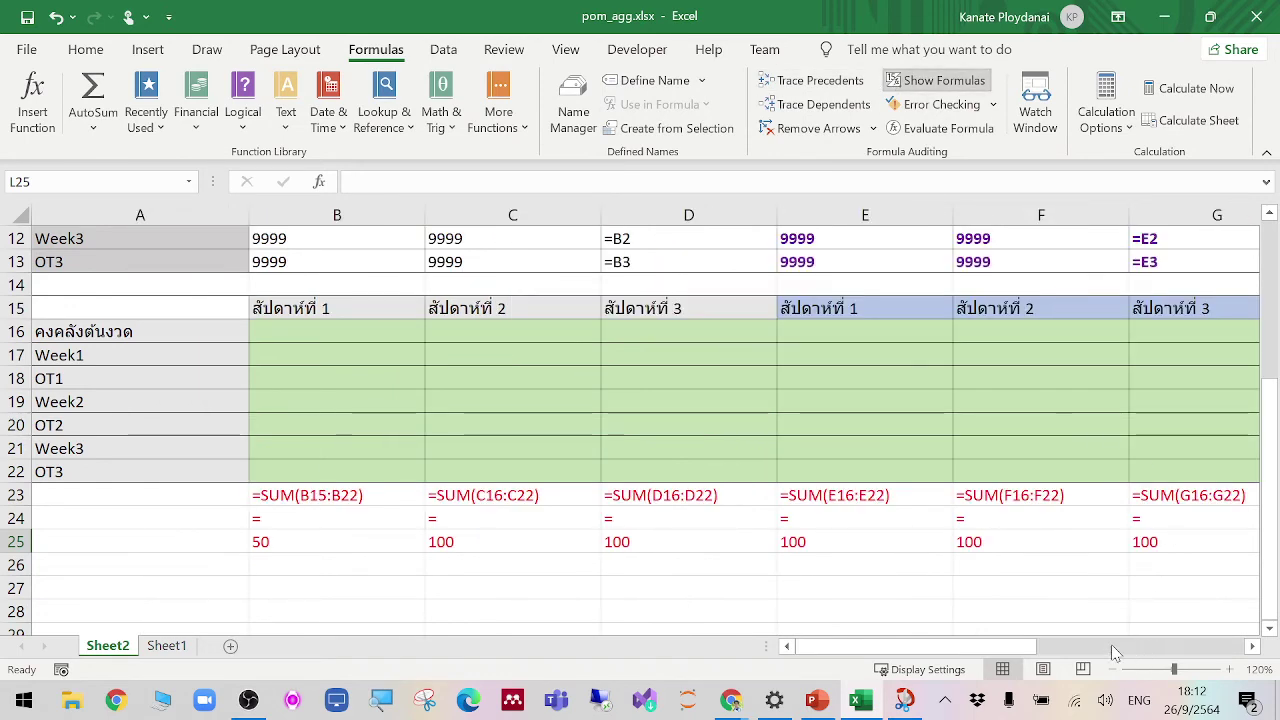
left_click_drag(1030, 646, 1113, 637)
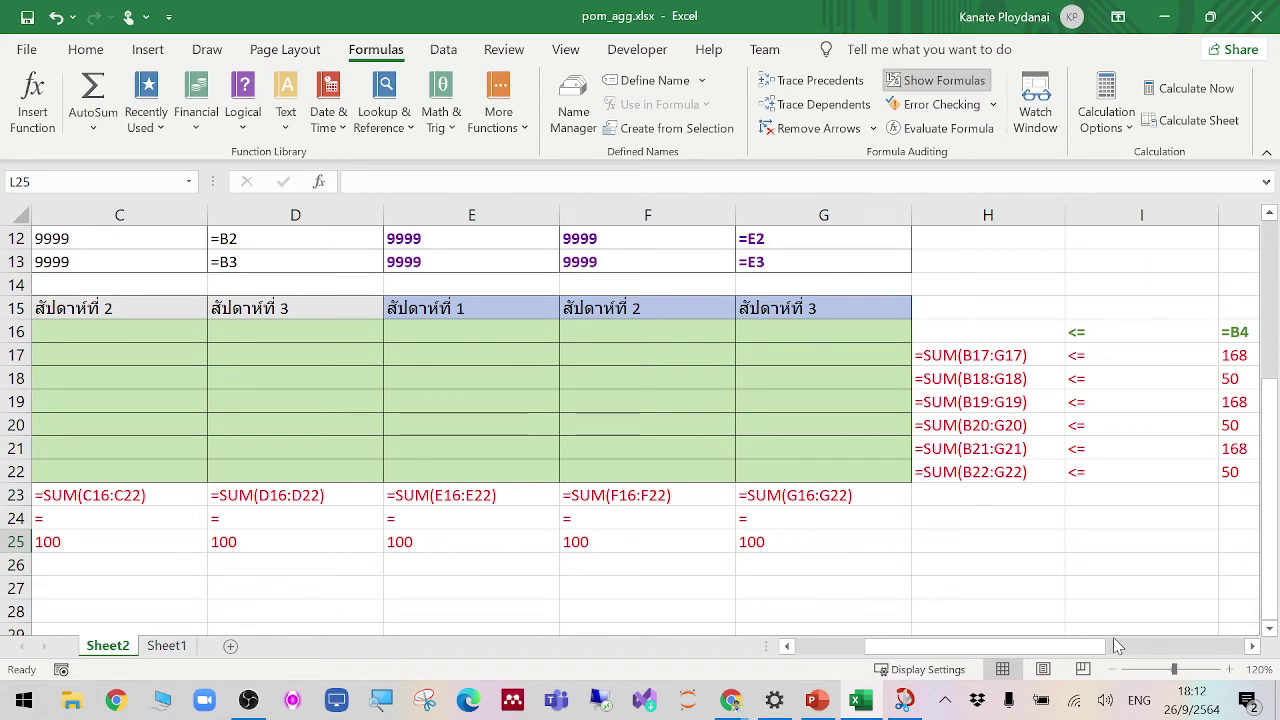
left_click(934, 81)
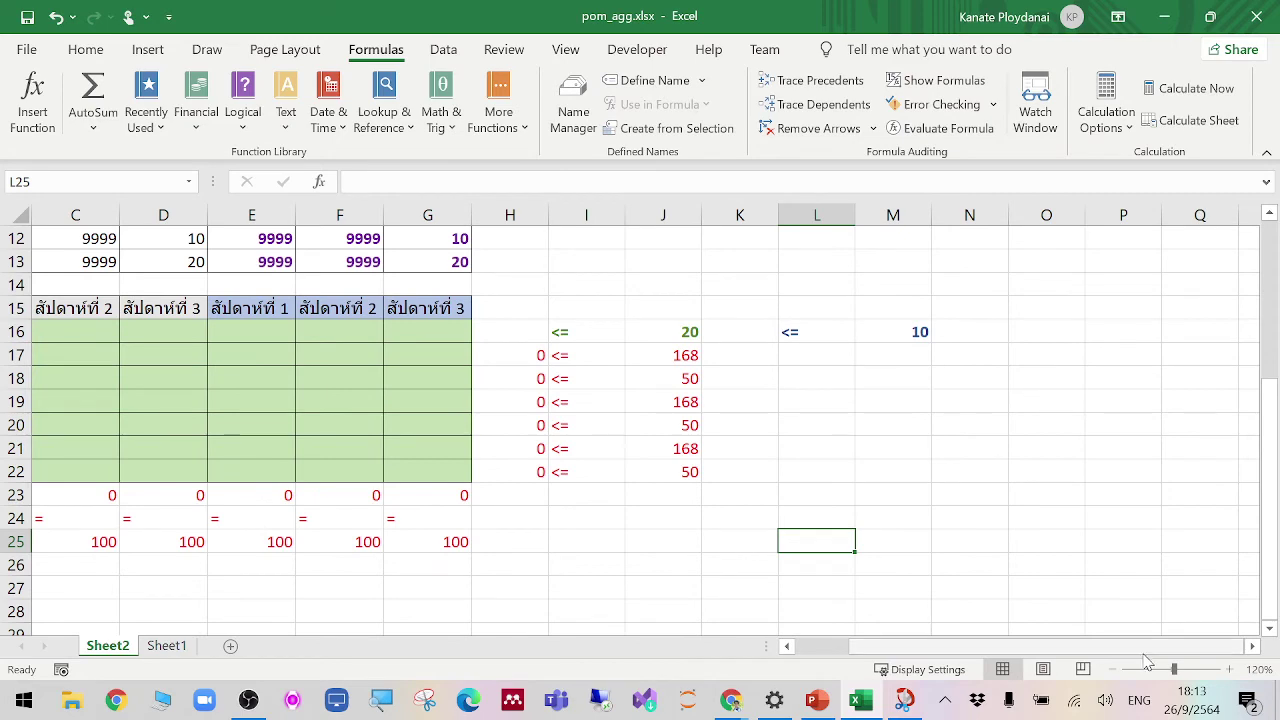
left_click_drag(1148, 656, 1068, 655)
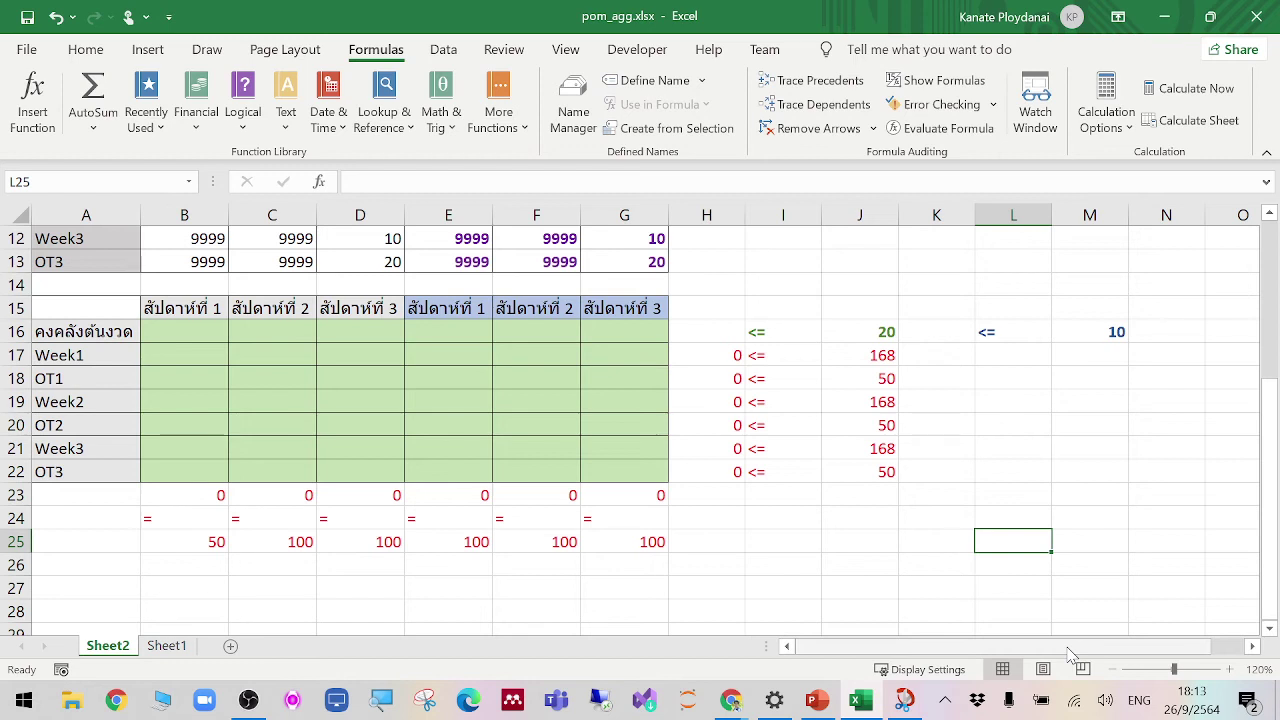
Step: Total the first product's opening inventory allocation in H16 with a SUM over B16:D16
left_click(731, 328)
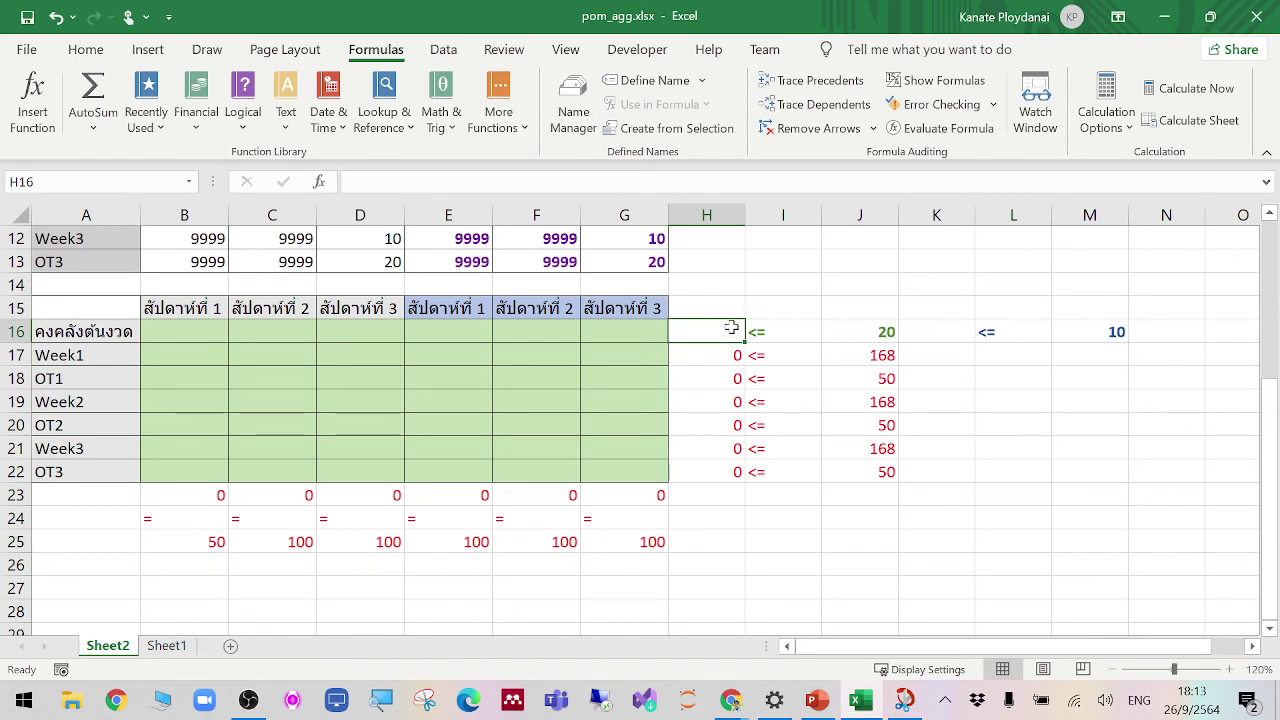
type("=SUM(")
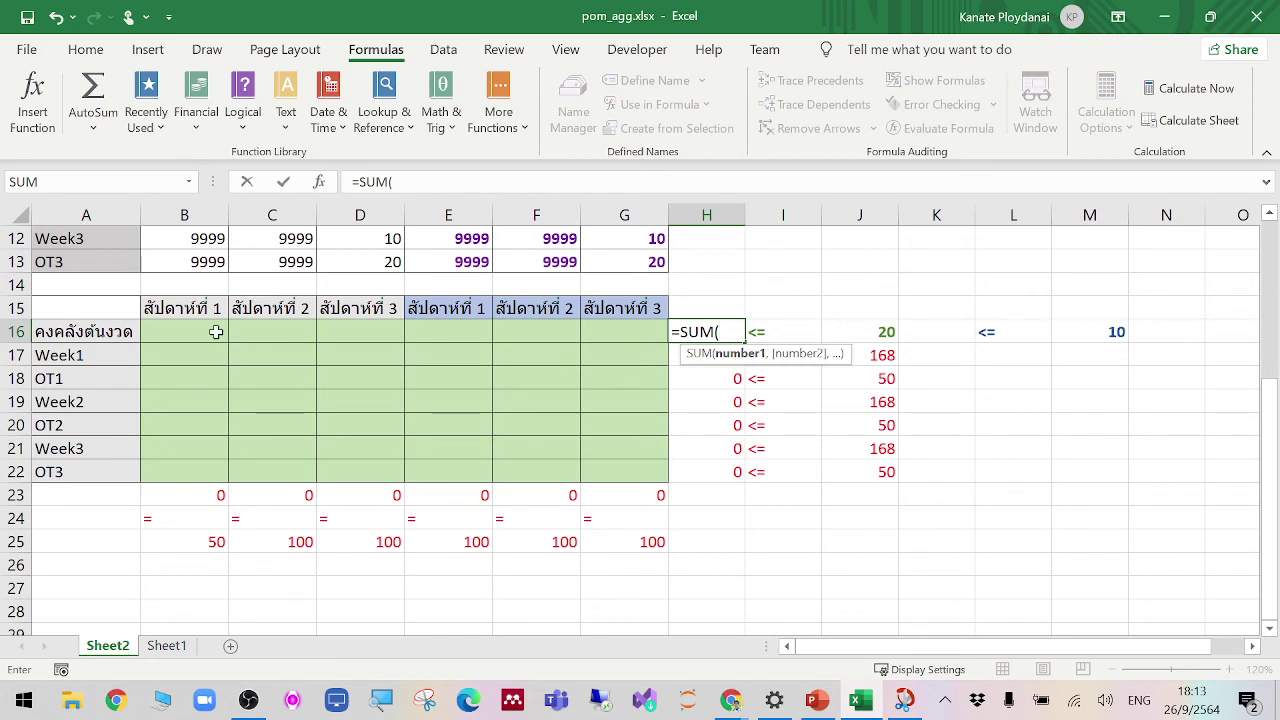
left_click_drag(215, 332, 318, 337)
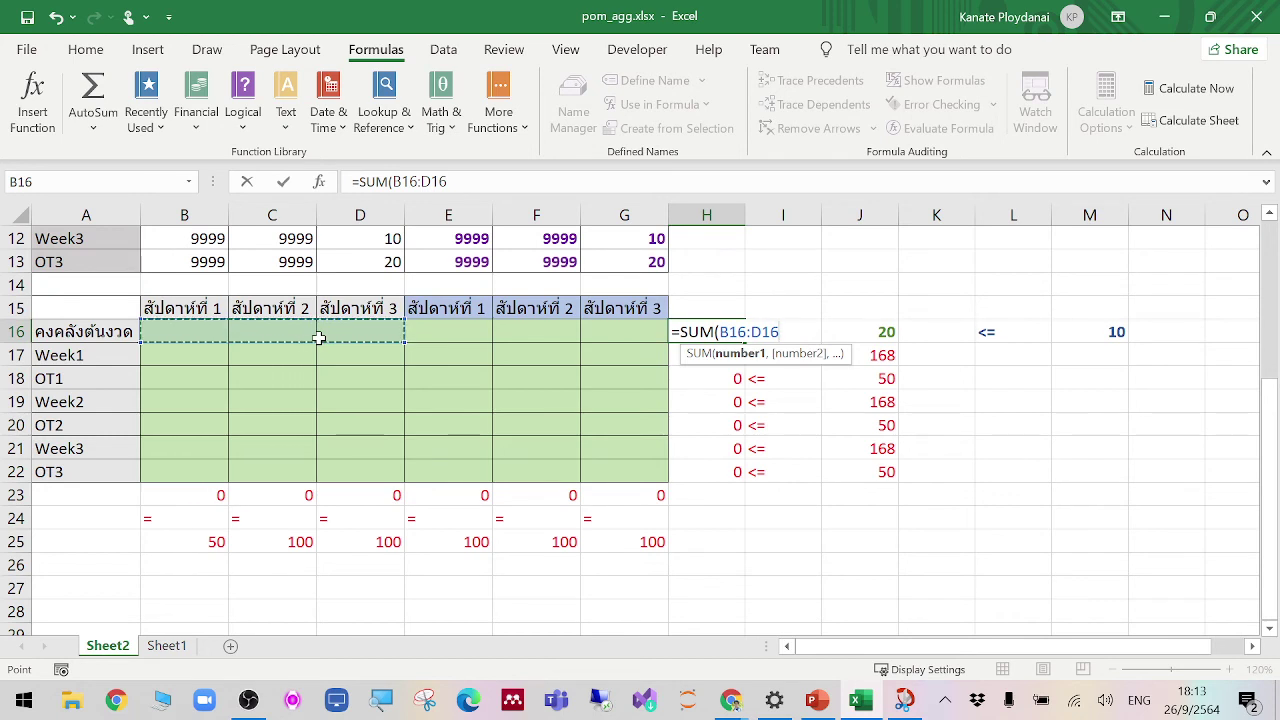
key("Tab")
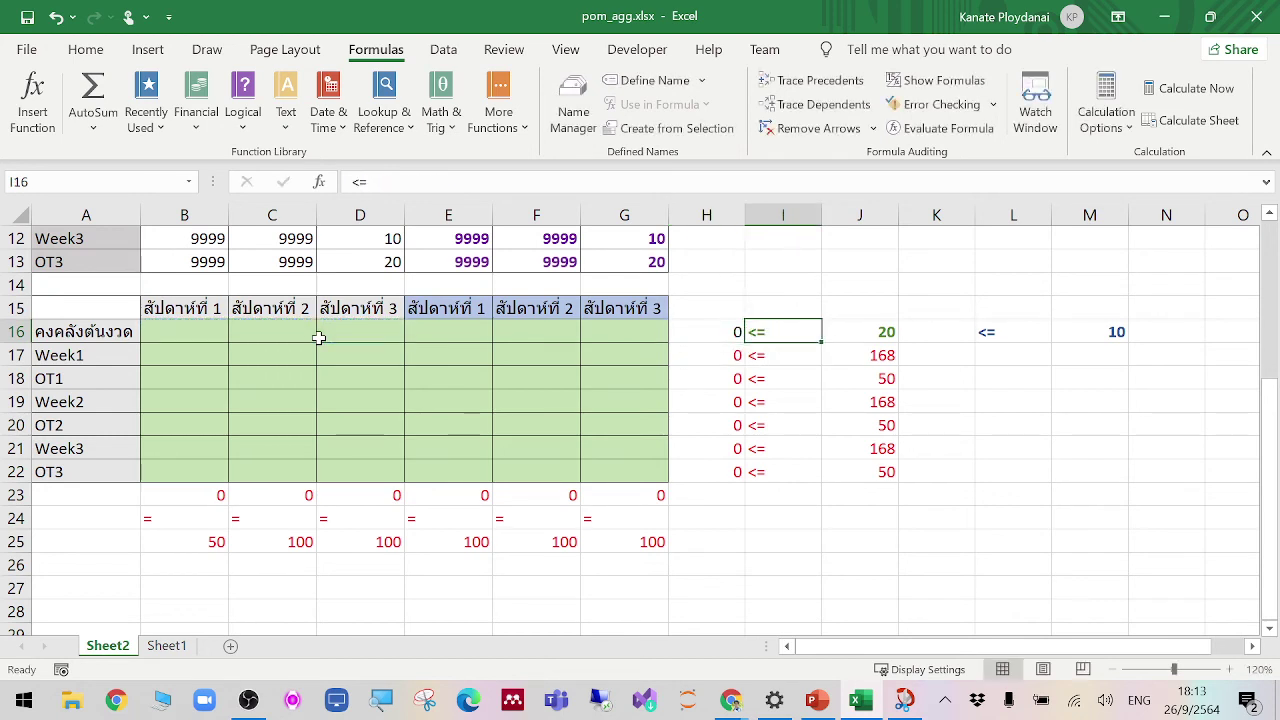
Step: Total the second product's opening inventory allocation in K16 with a SUM over E16:G16, and save the workbook
key("Tab")
key("Tab")
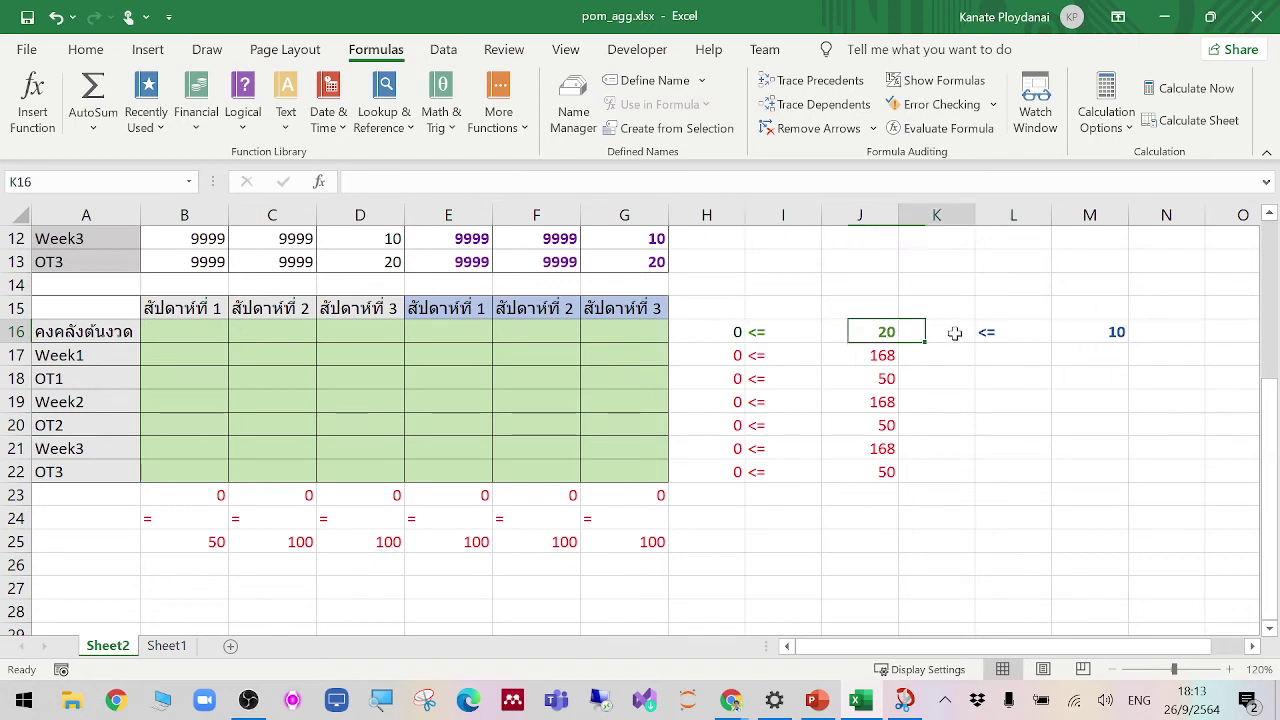
type("=SUM(")
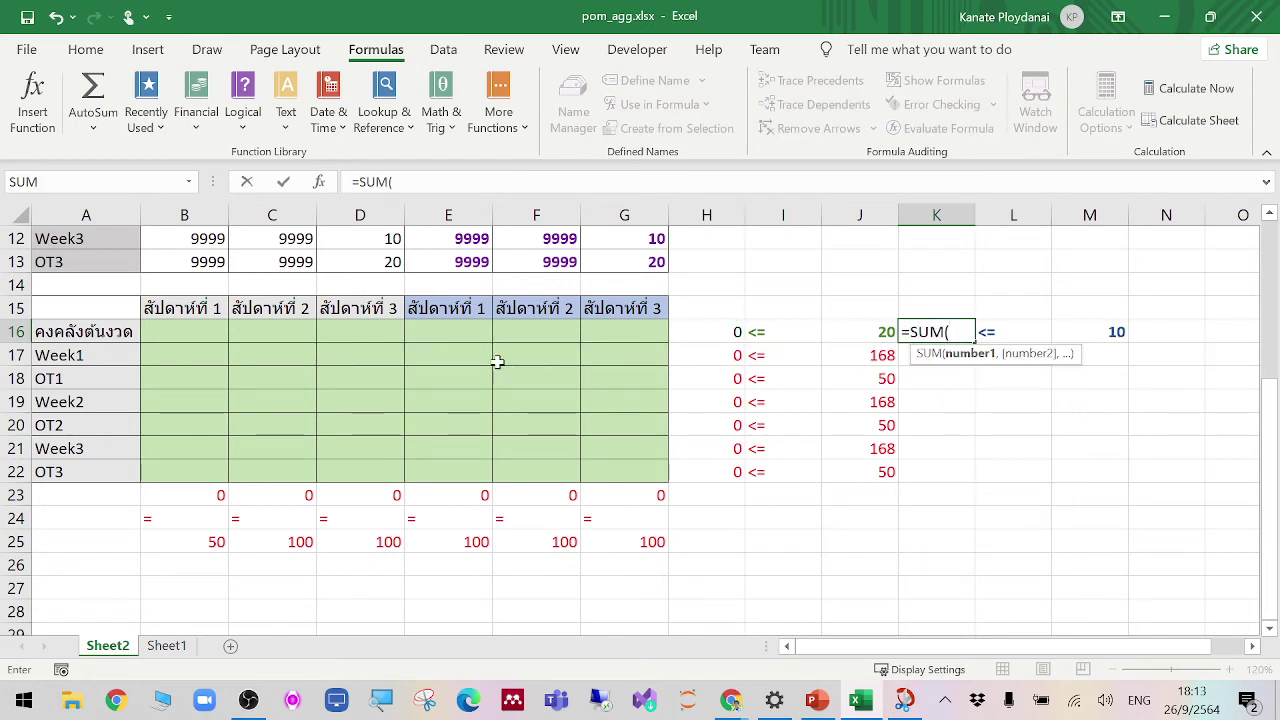
left_click_drag(455, 333, 600, 334)
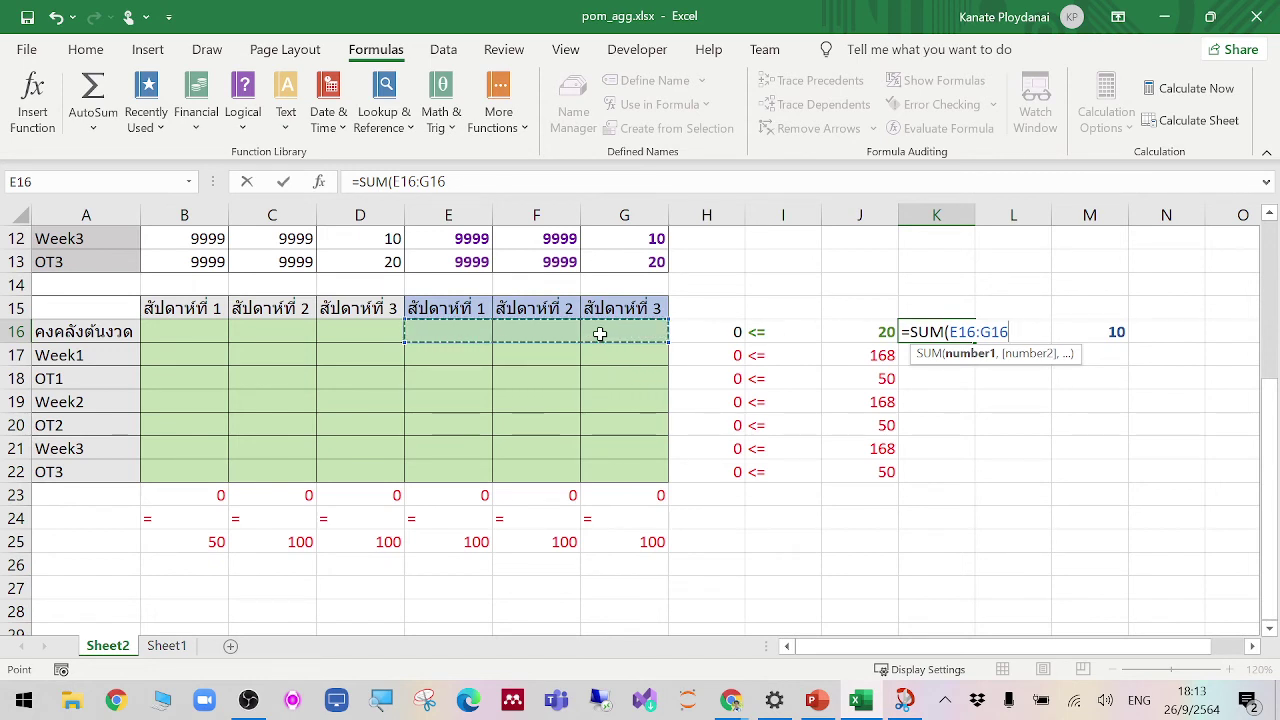
key("Tab")
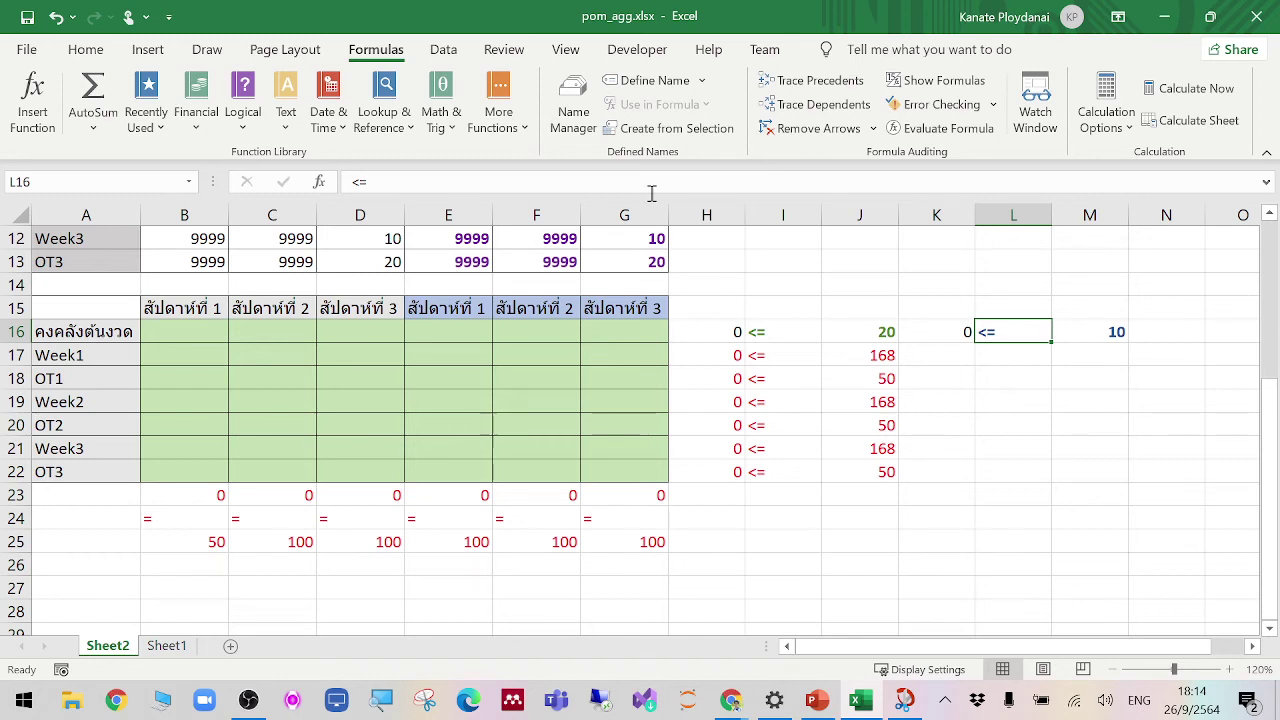
left_click(28, 18)
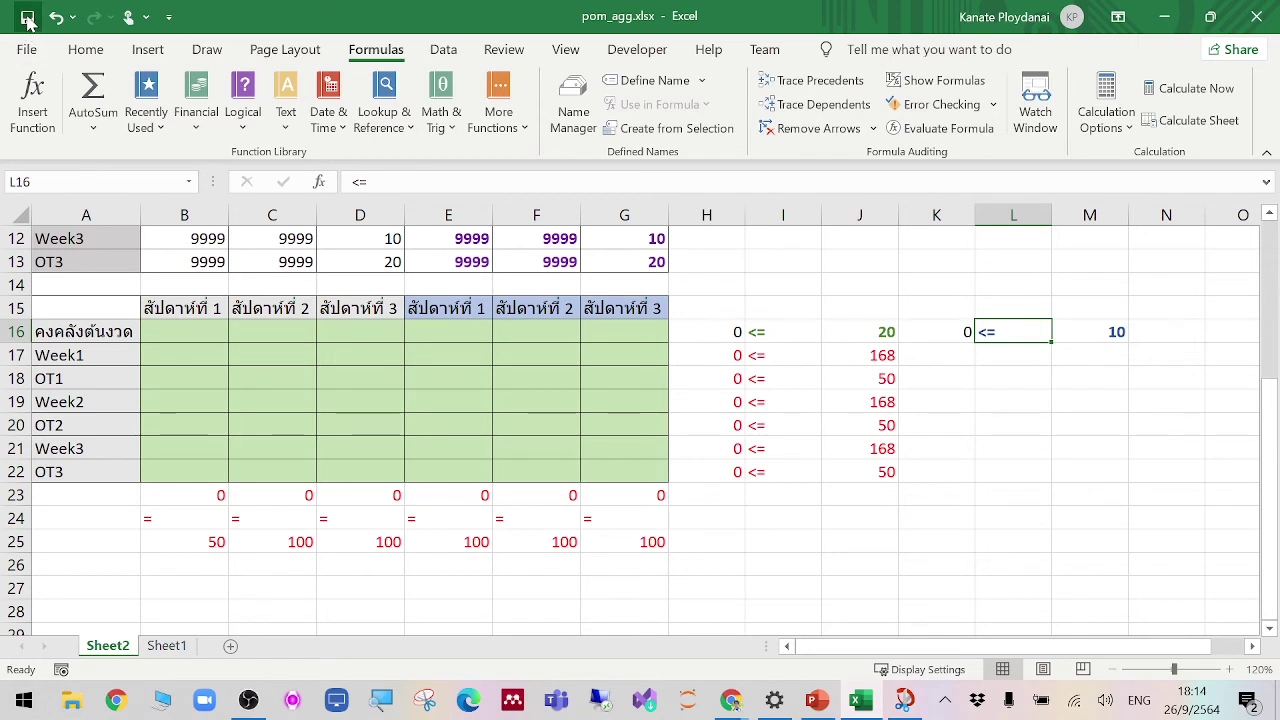
Step: Enter the objective label MIN in I14, above the constraint limits
left_click(971, 449)
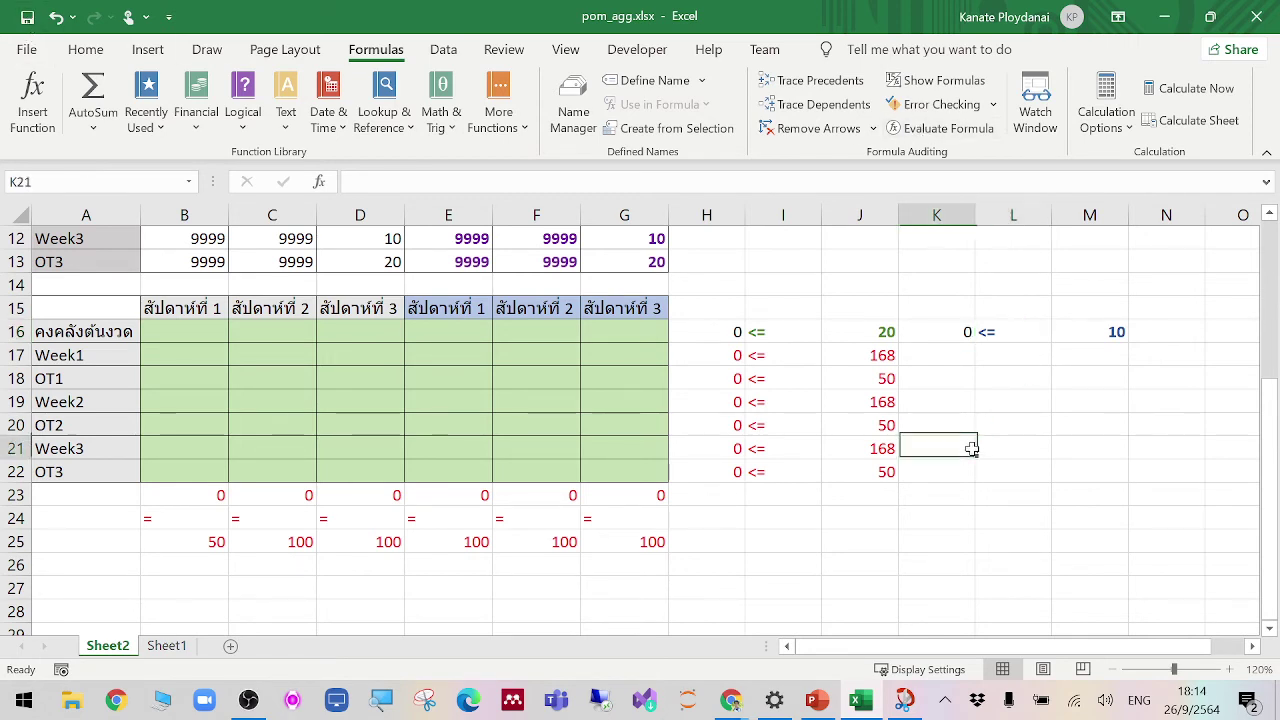
left_click(806, 286)
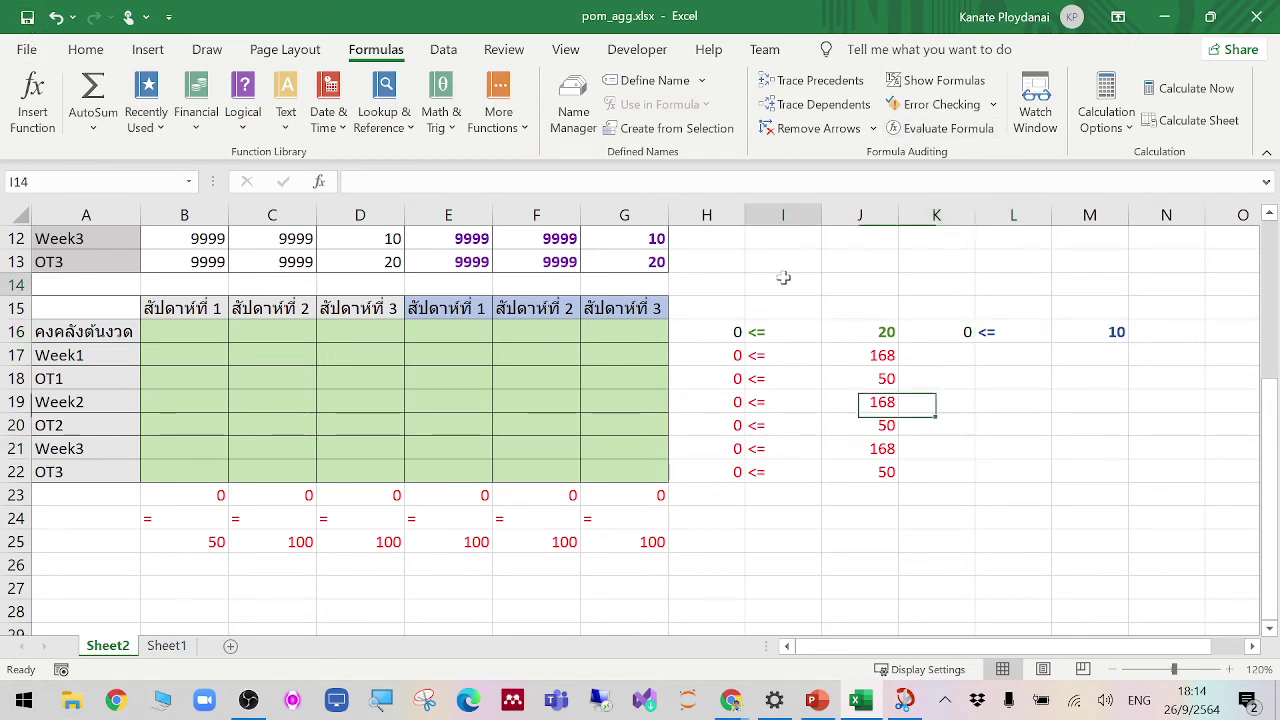
scroll(1217, 420, "up", 1)
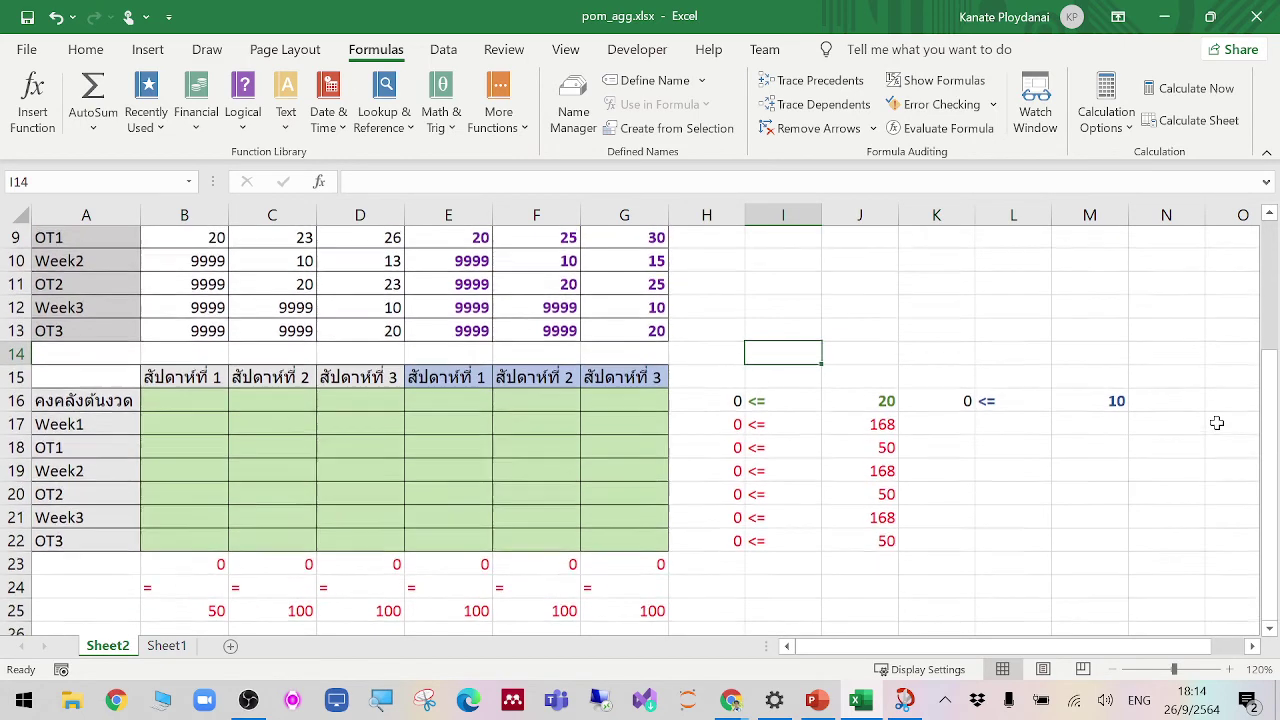
left_click(1111, 669)
left_click(1111, 669)
left_click(1111, 669)
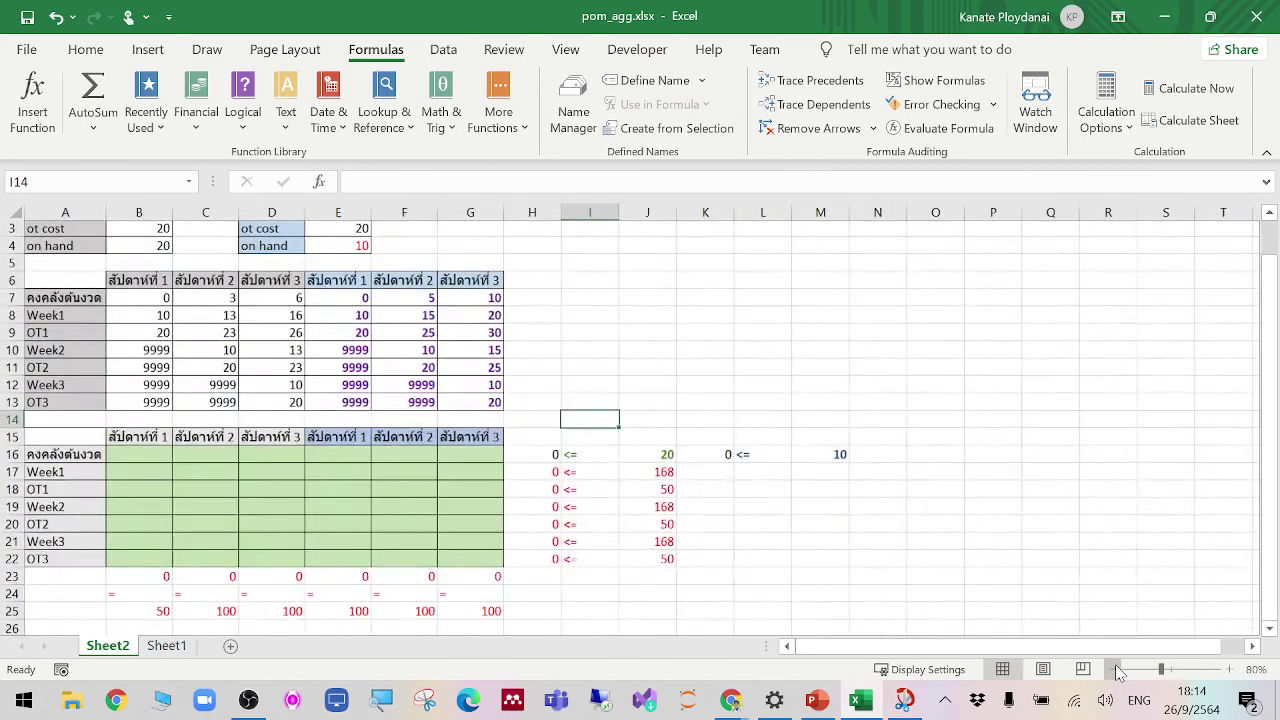
left_click(1111, 669)
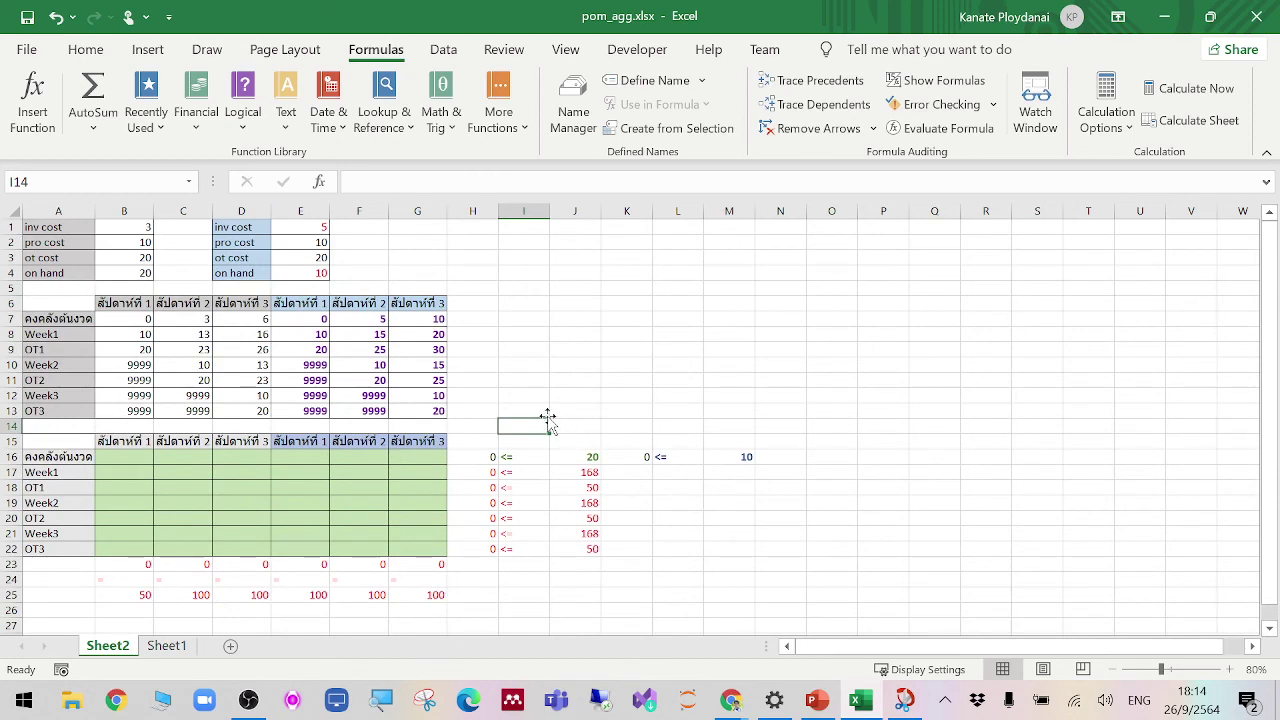
type("MIN")
key("Tab")
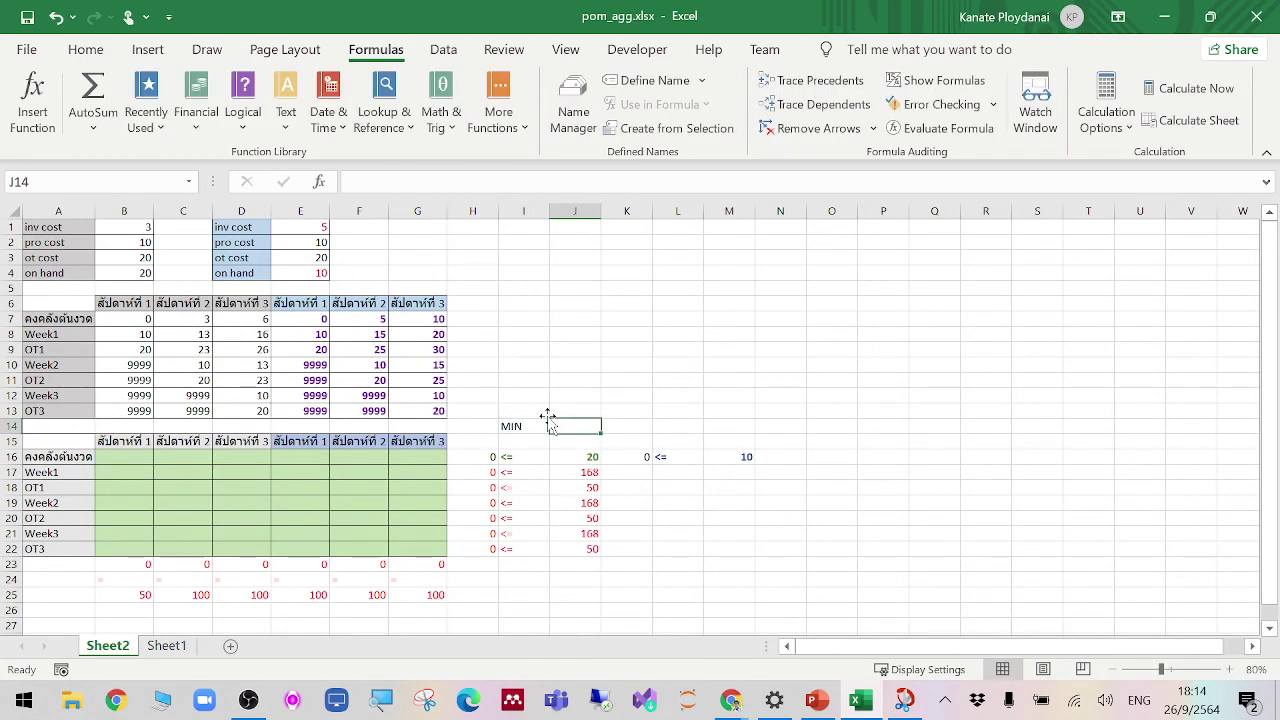
Step: Compute the total cost in J14 with =SUMPRODUCT(B7:G13,B16:G22), multiplying the cost table by the allocation table
type("=su")
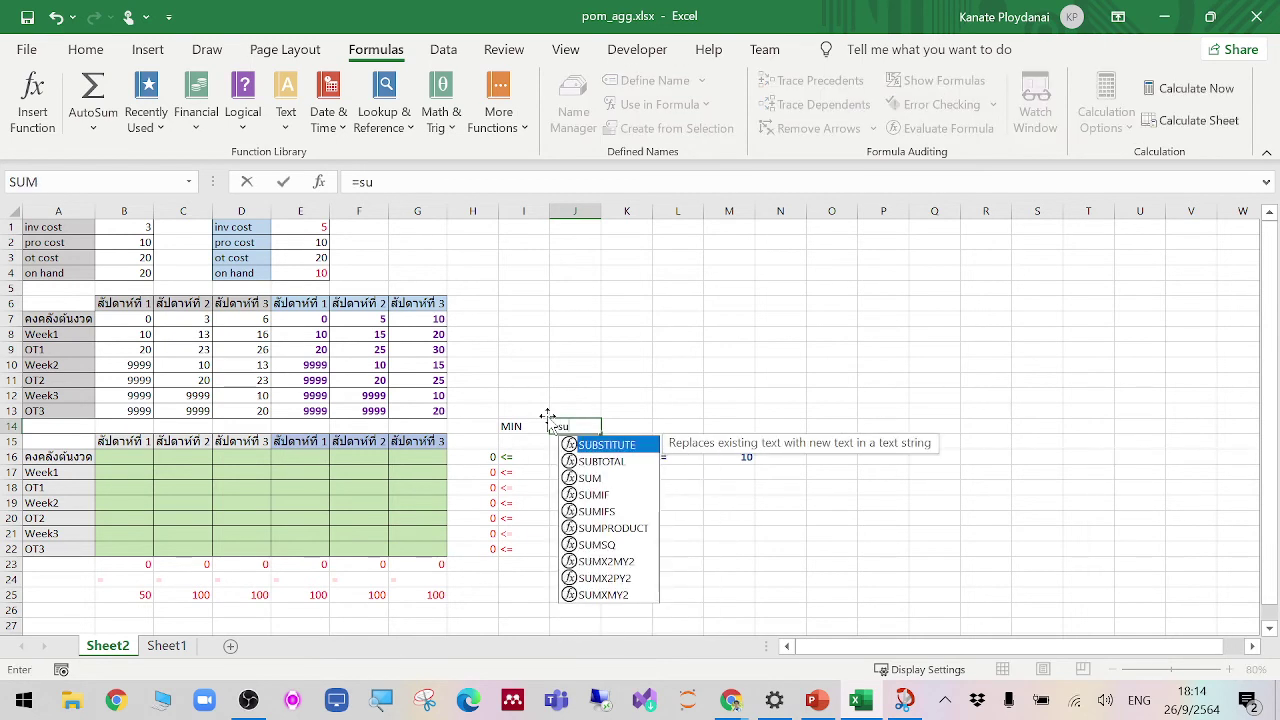
double_click(643, 528)
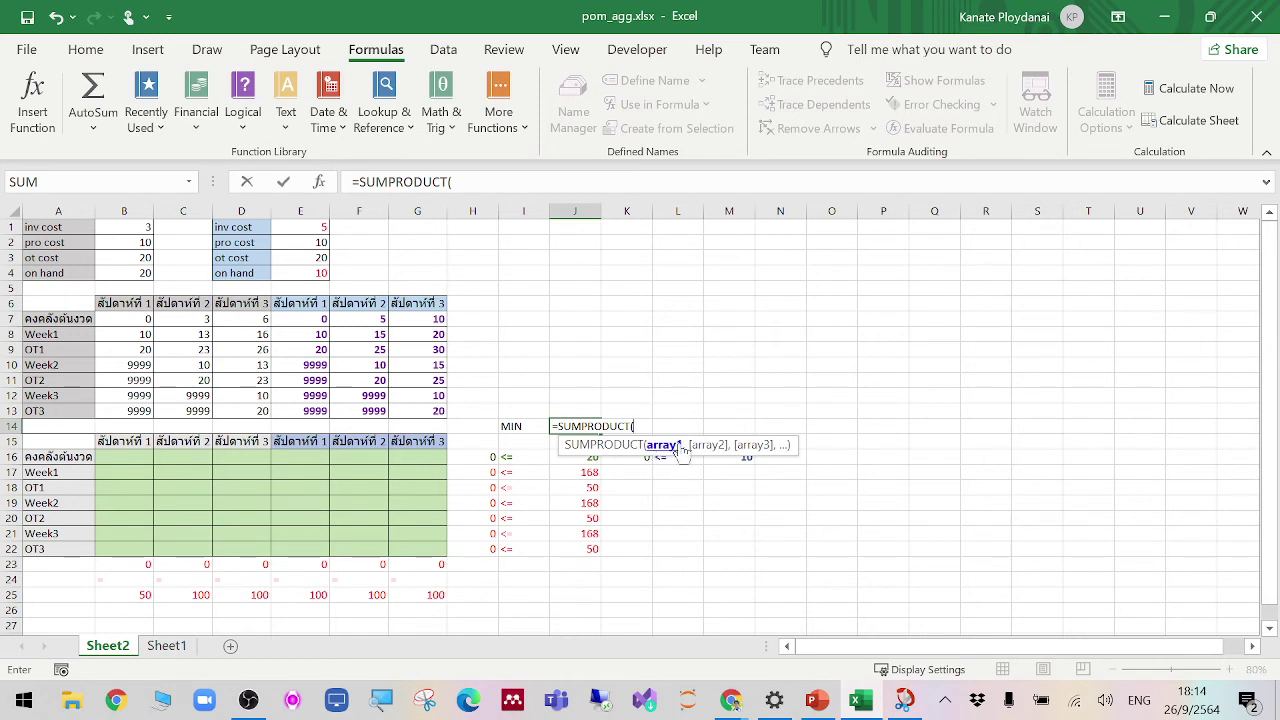
left_click_drag(145, 318, 407, 425)
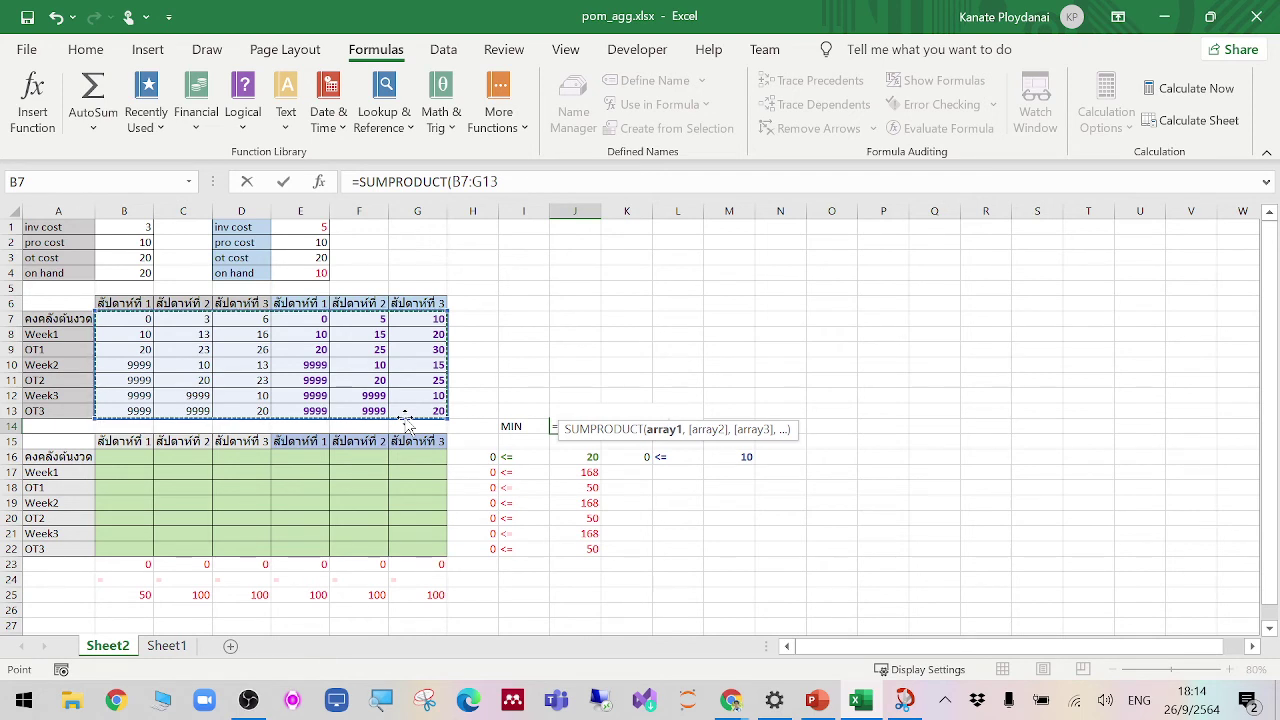
type(",")
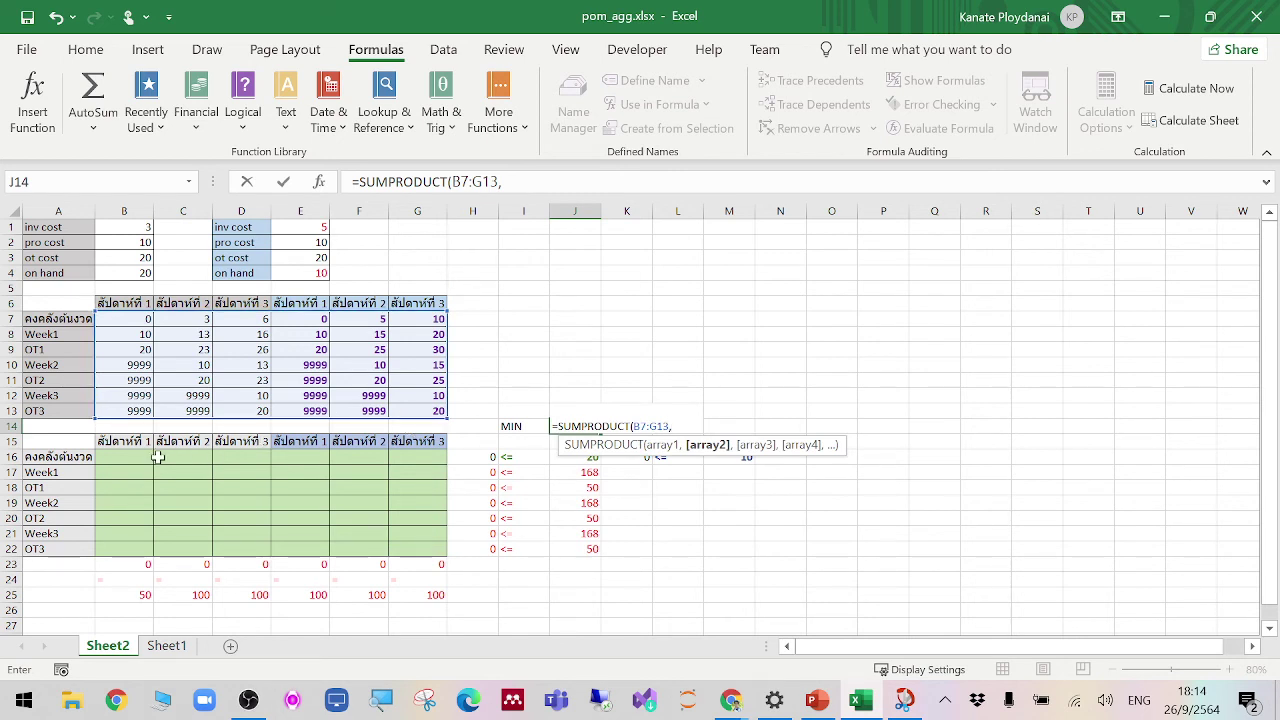
left_click_drag(150, 458, 397, 551)
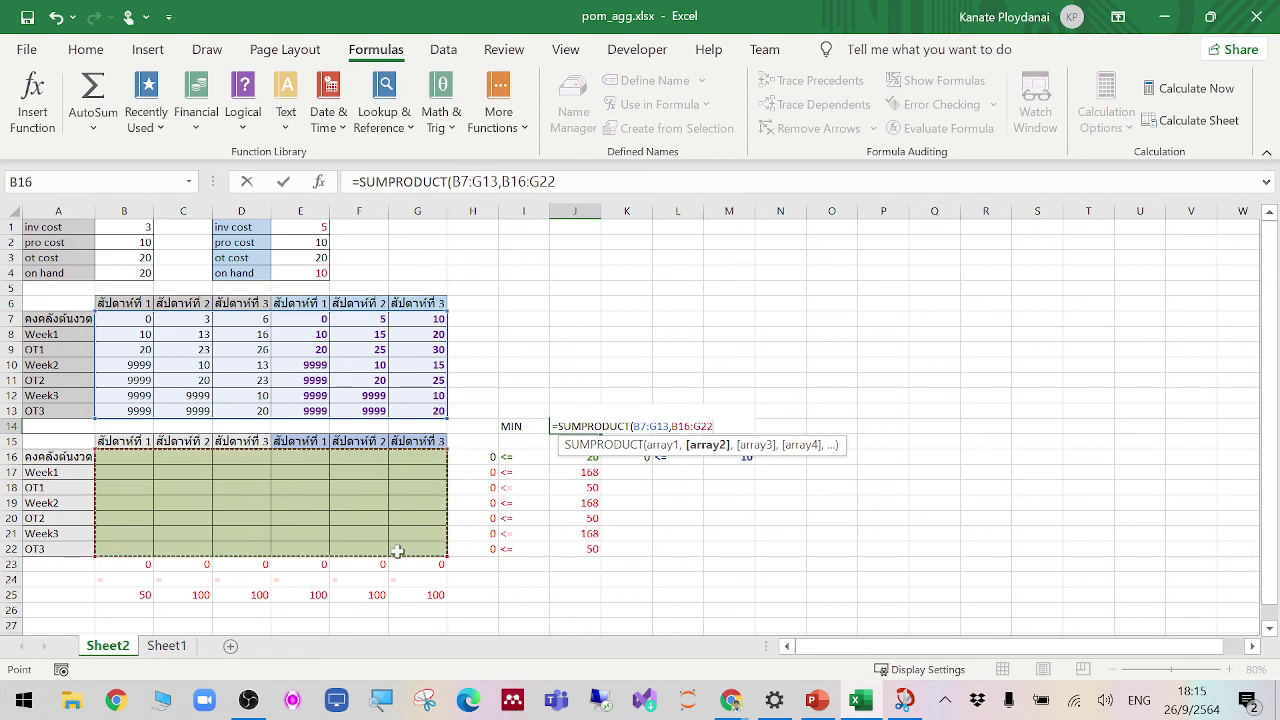
key("Tab")
key("Tab")
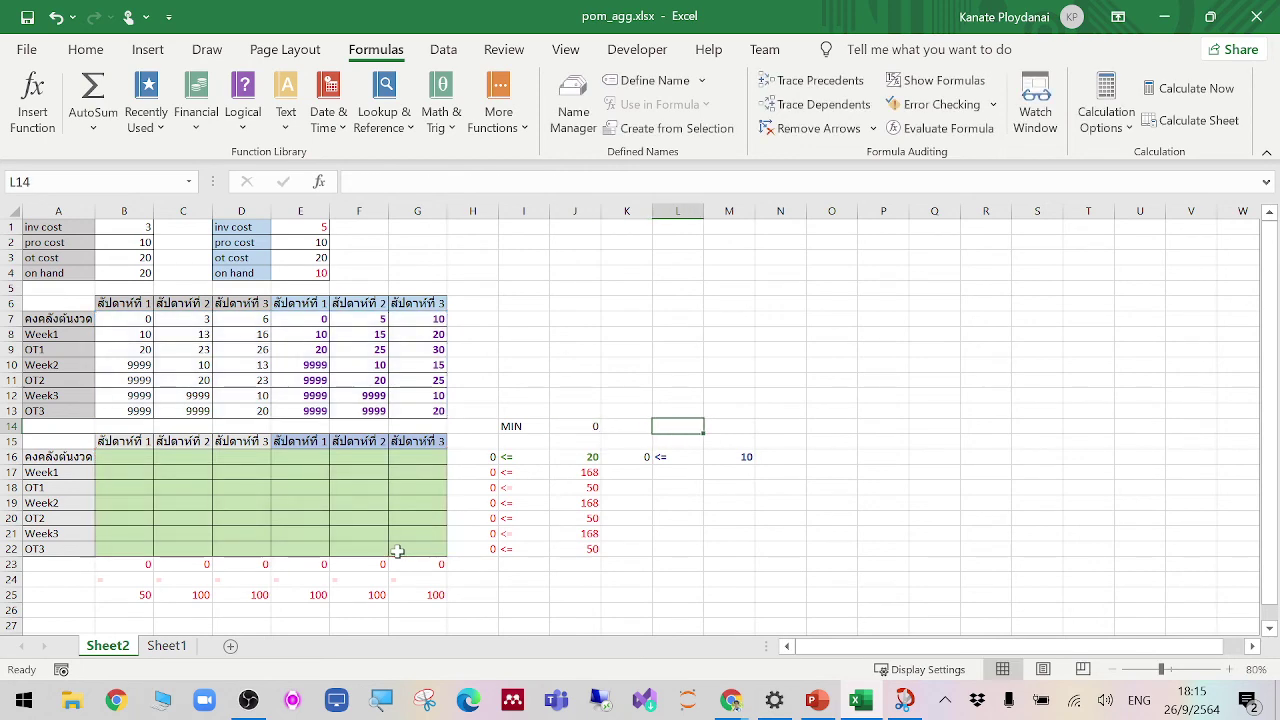
Step: Review the total cost formula in J14 and the two ranges it refers to, along with the adjacent MIN label
left_click(572, 426)
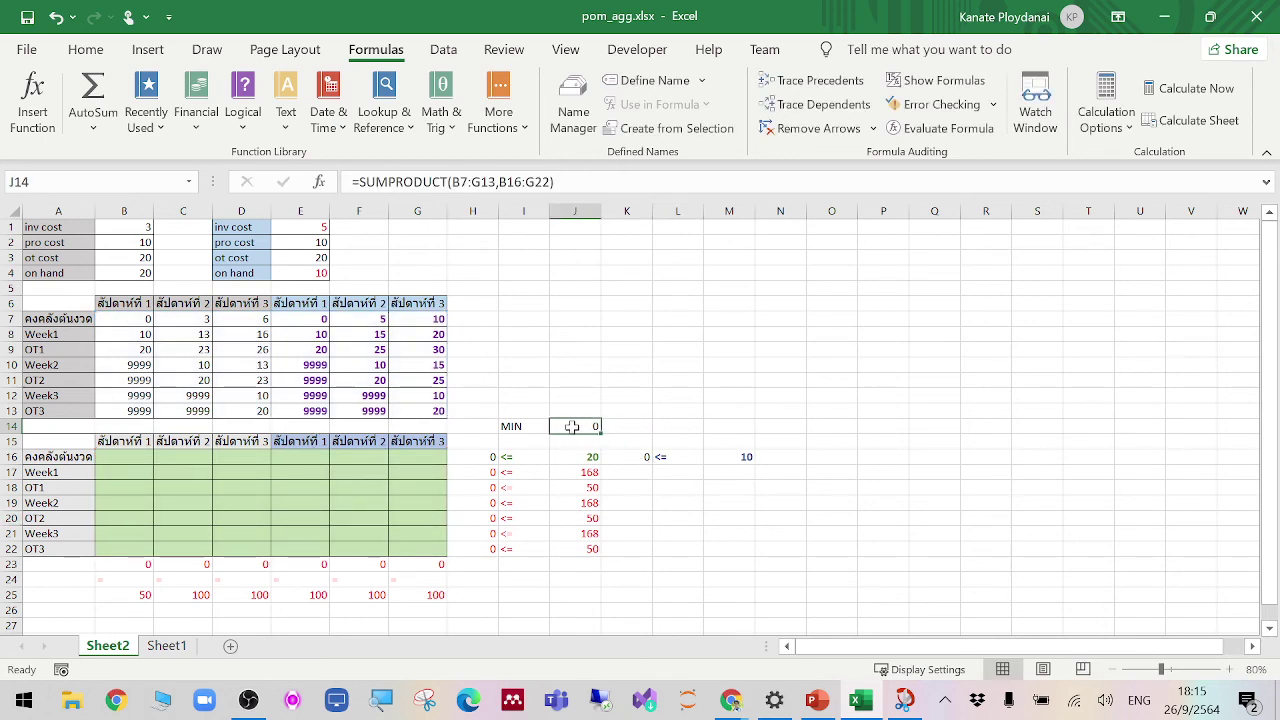
double_click(572, 426)
left_click(569, 183)
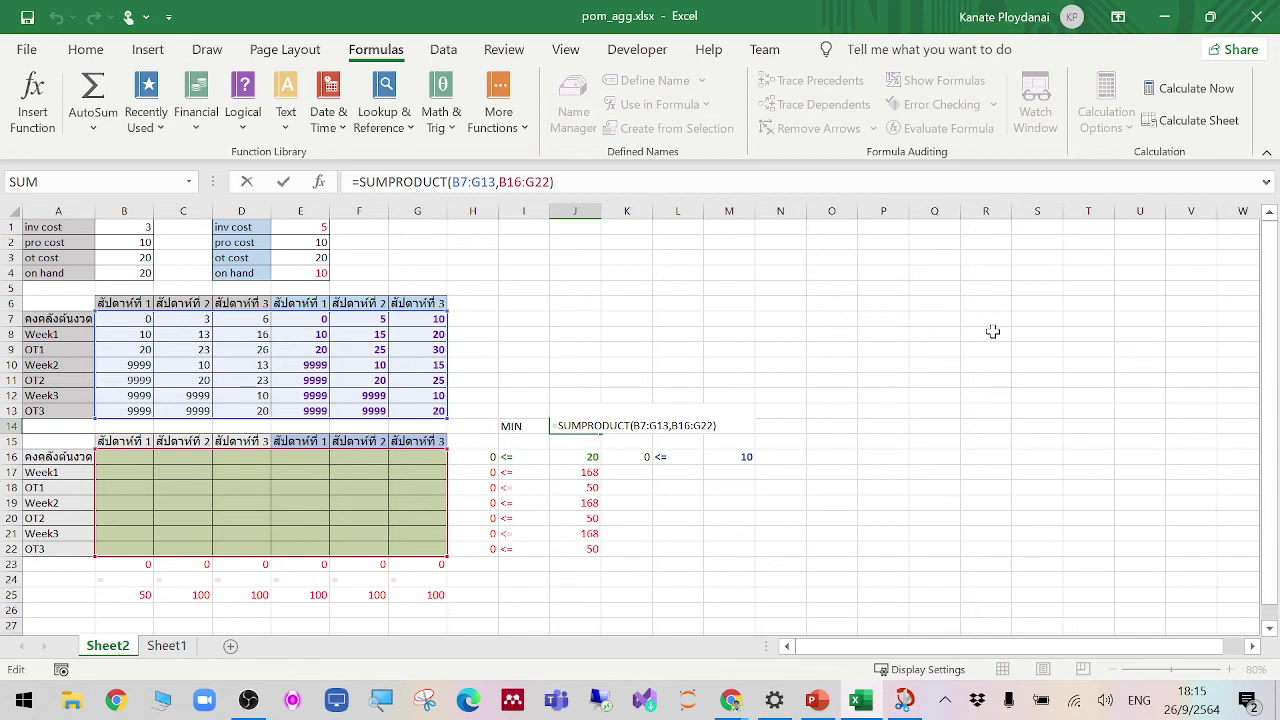
key("Tab")
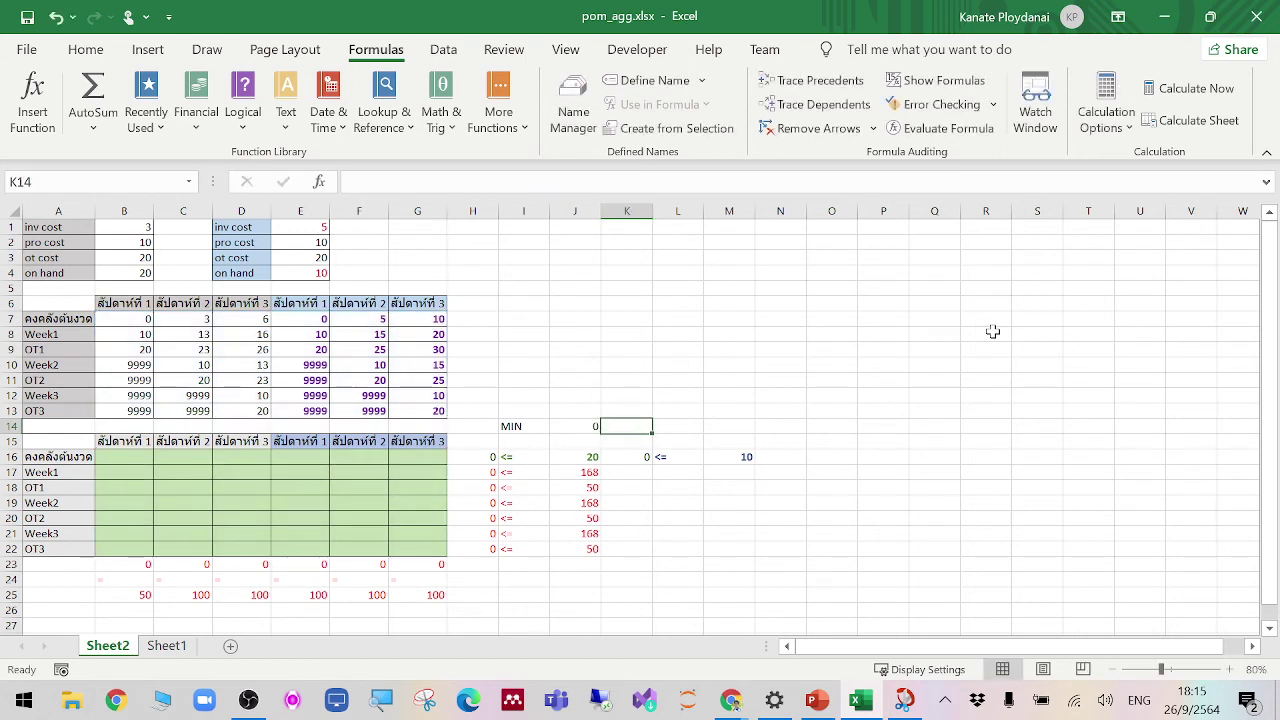
left_click(590, 426)
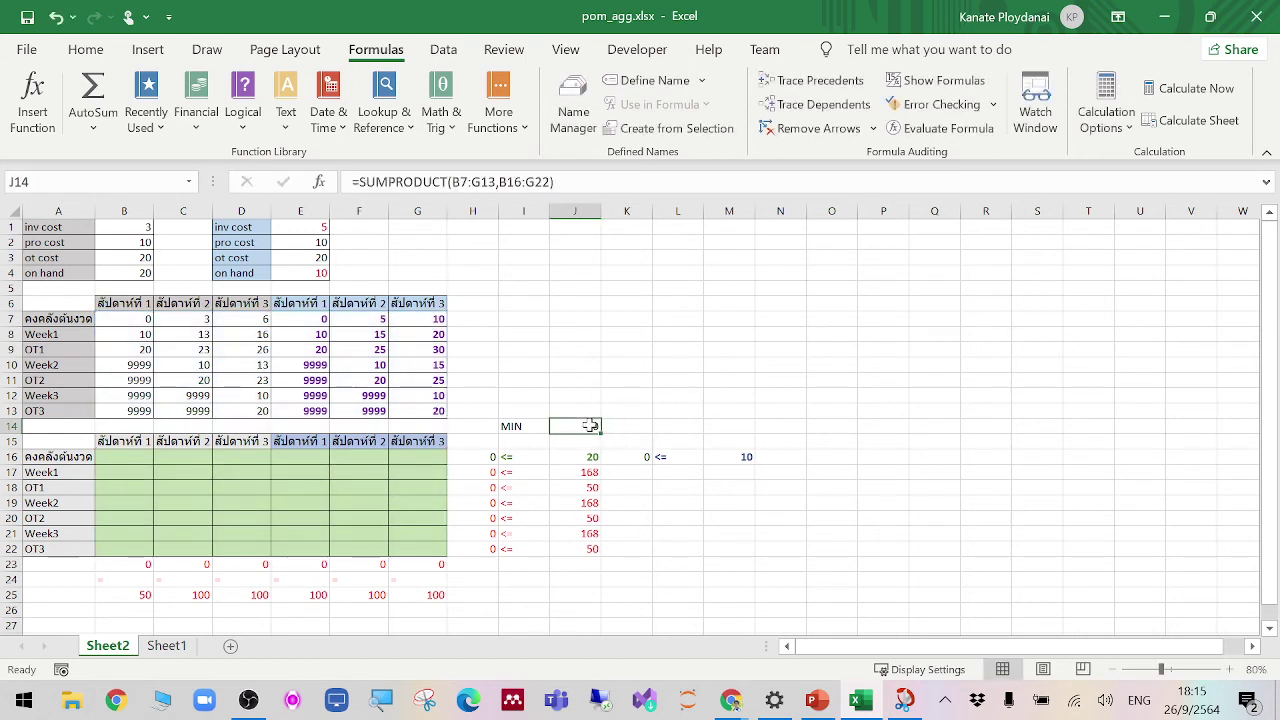
left_click(541, 426)
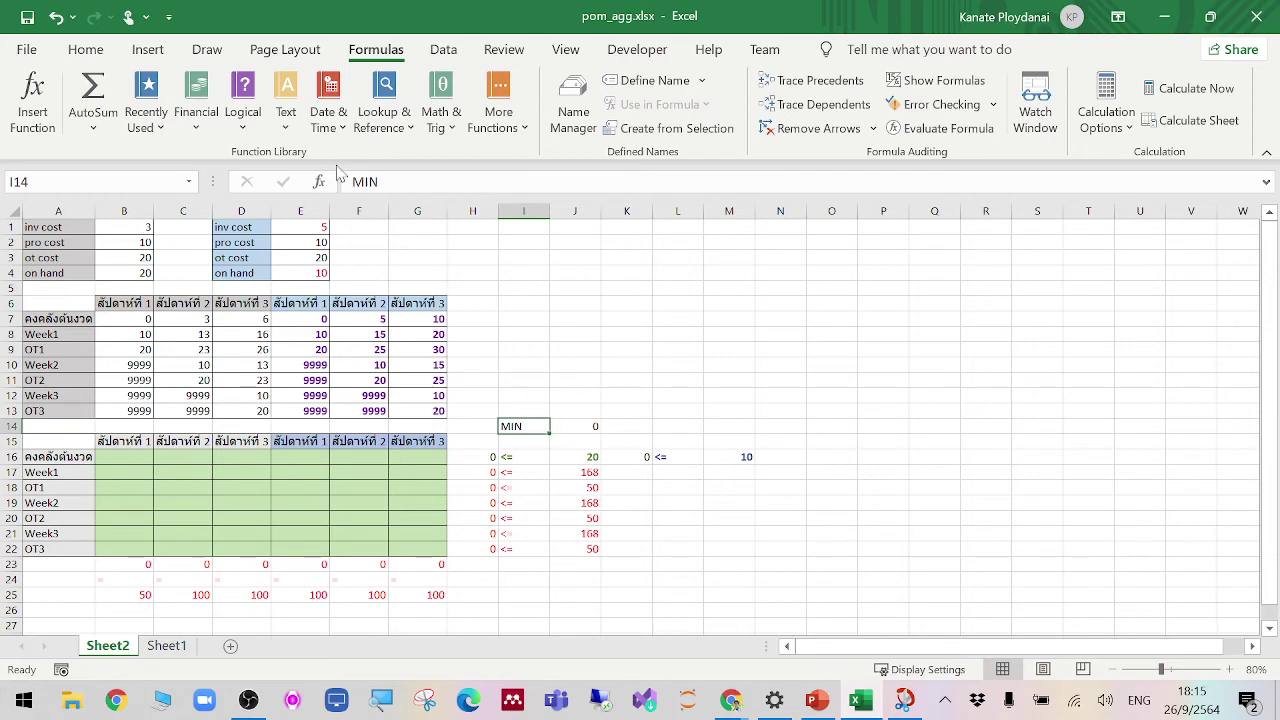
Step: Fill the MIN label cell I14 with light gray
left_click(88, 50)
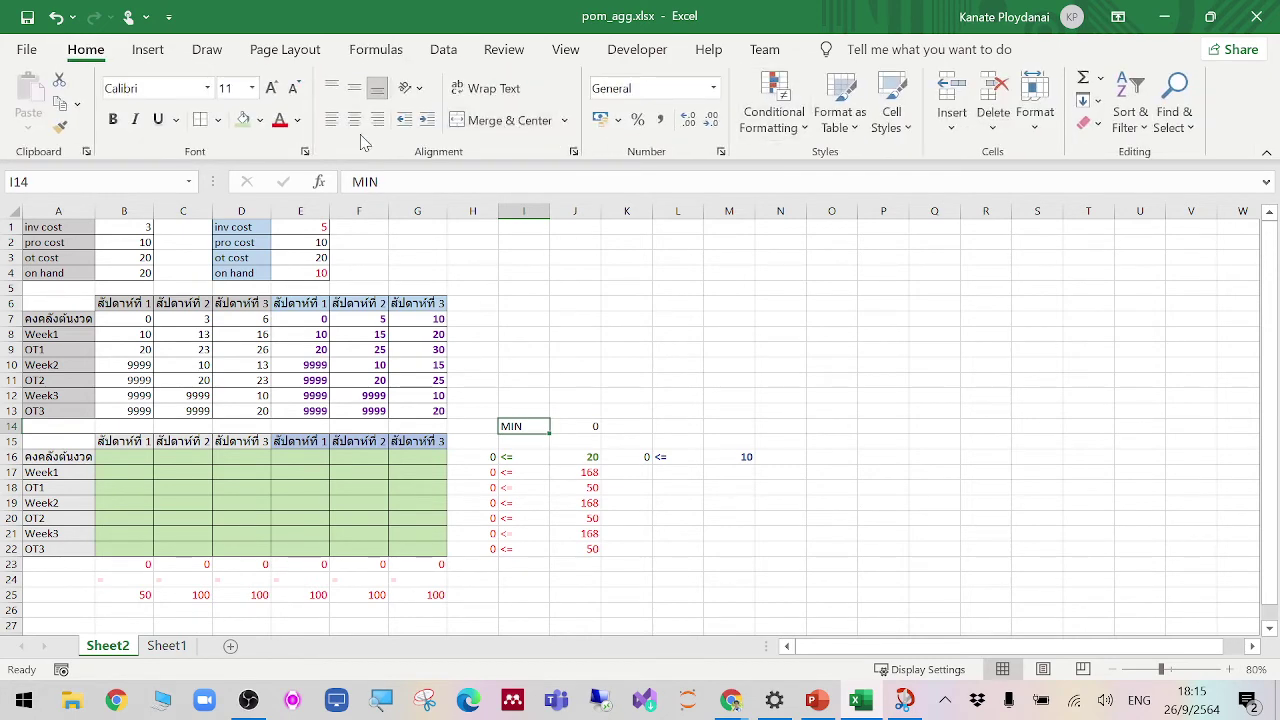
left_click(259, 119)
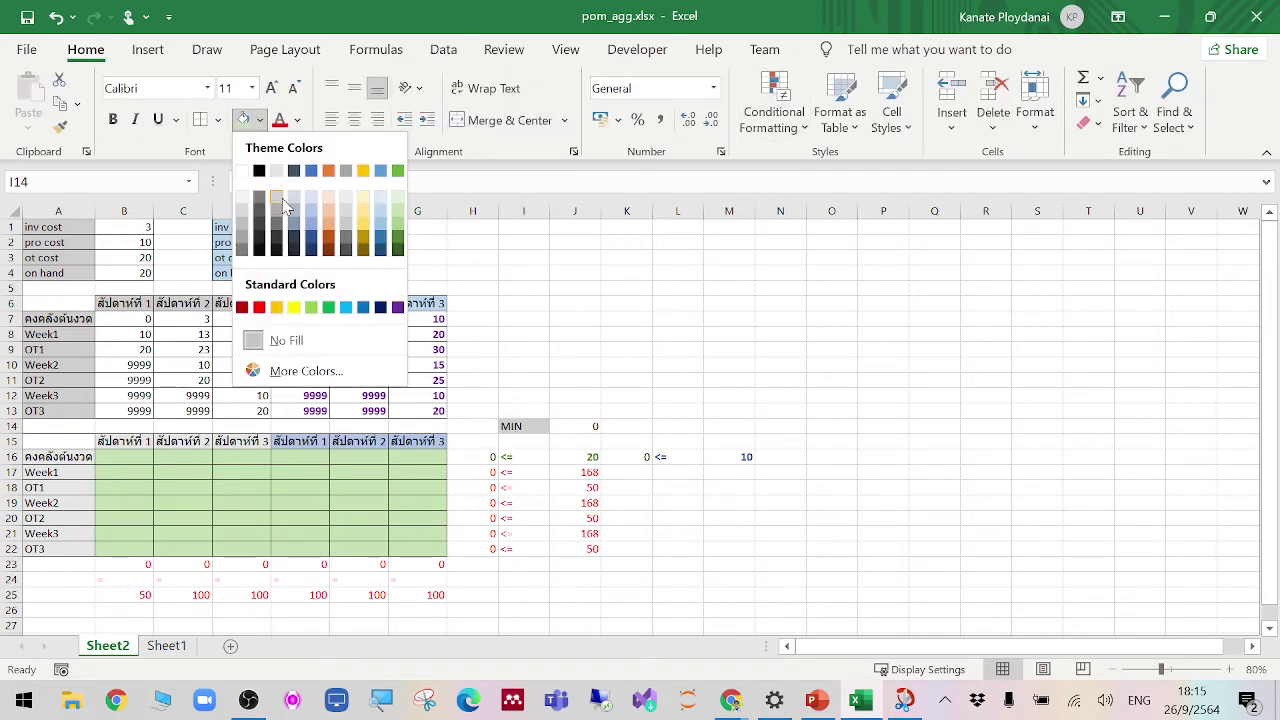
left_click(286, 205)
Step: Format the total cost cell J14 with a red font and a gold fill
left_click(587, 426)
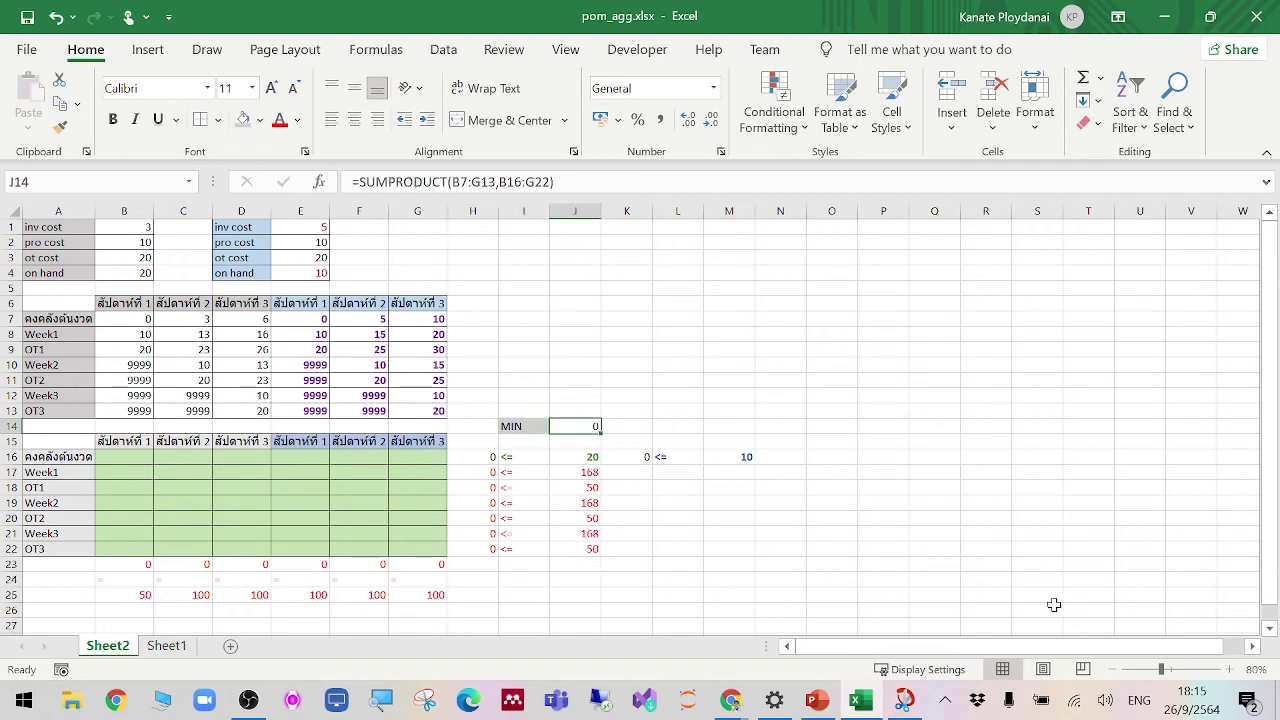
left_click(1229, 669)
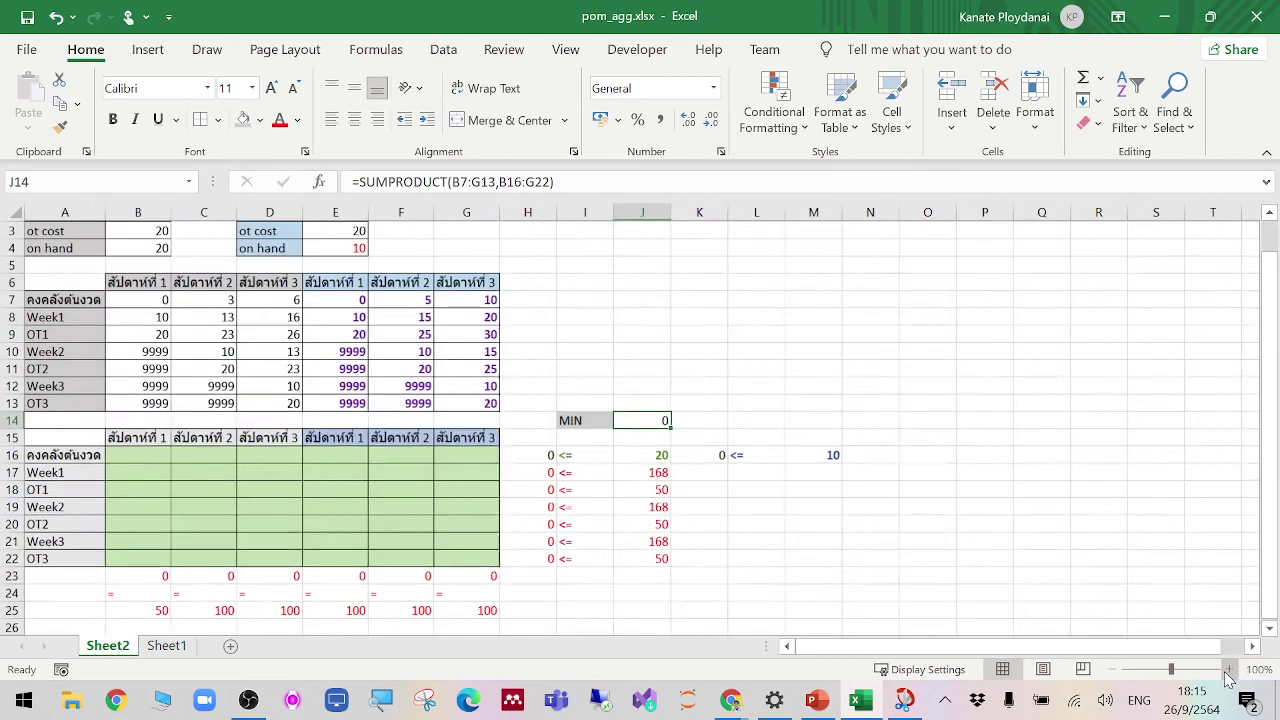
left_click(1229, 669)
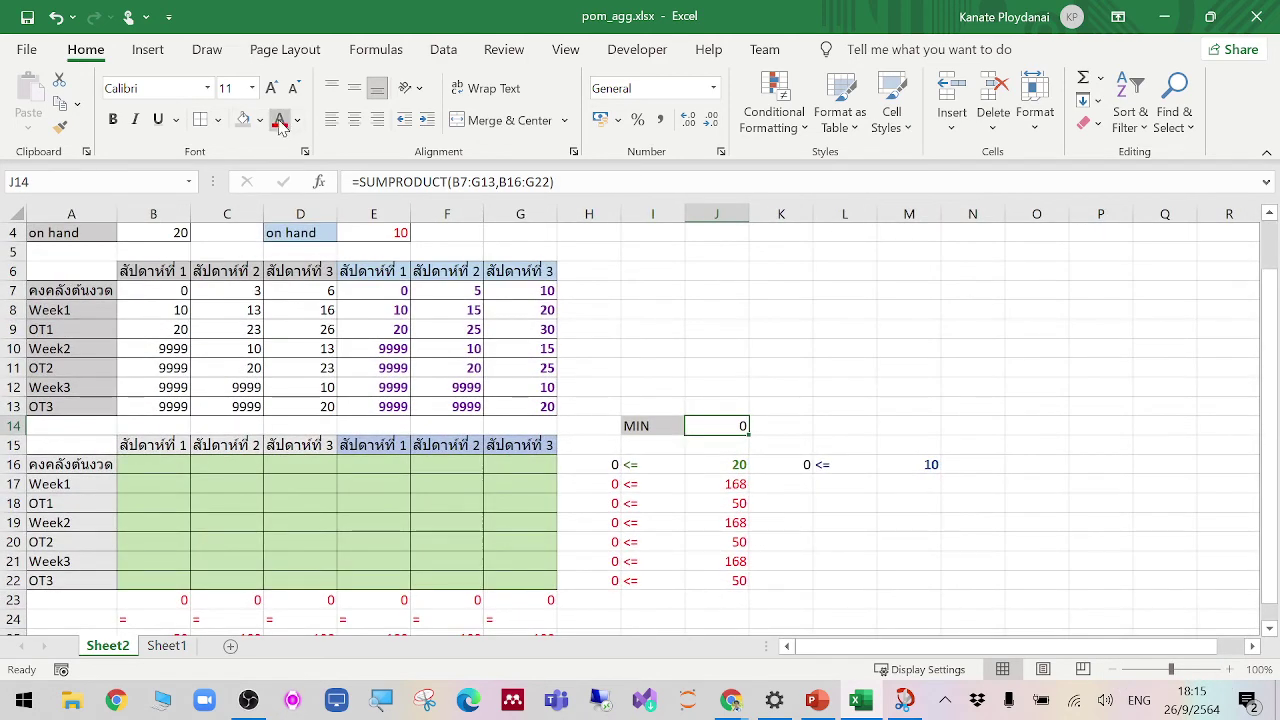
left_click(1113, 669)
left_click(1113, 669)
left_click(1113, 669)
left_click(1036, 593)
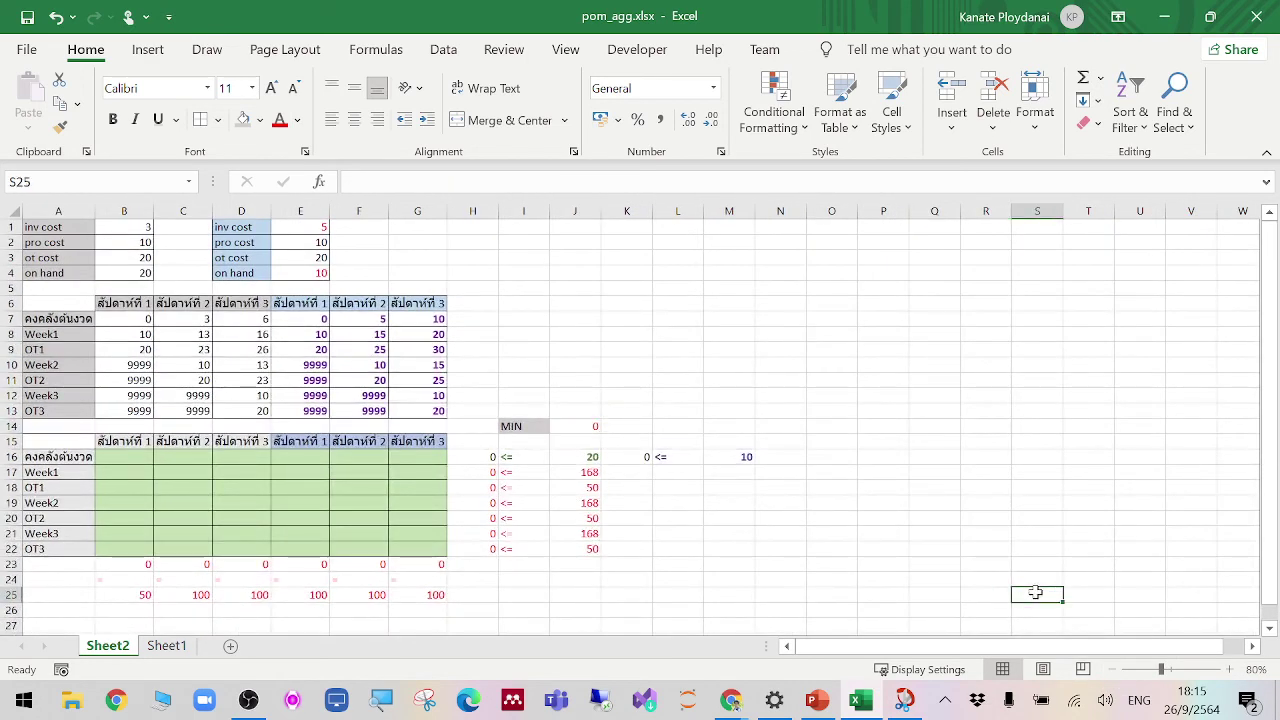
left_click(585, 428)
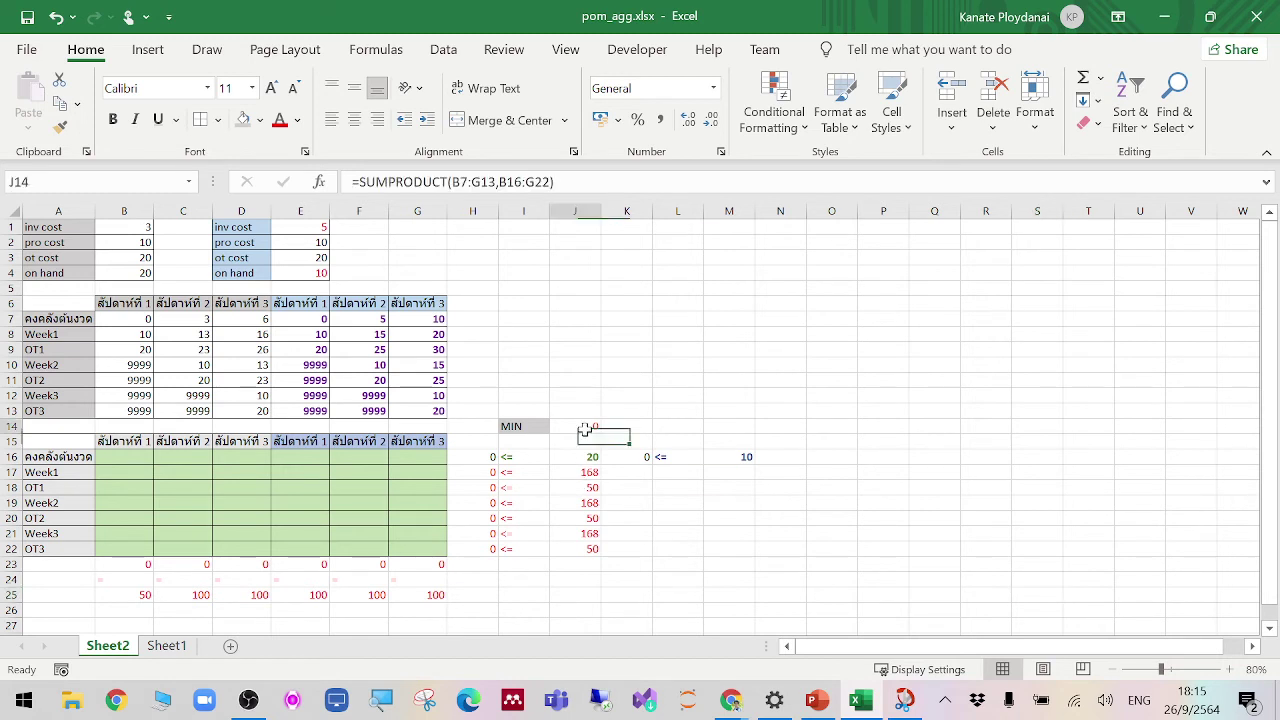
left_click(260, 120)
left_click(365, 232)
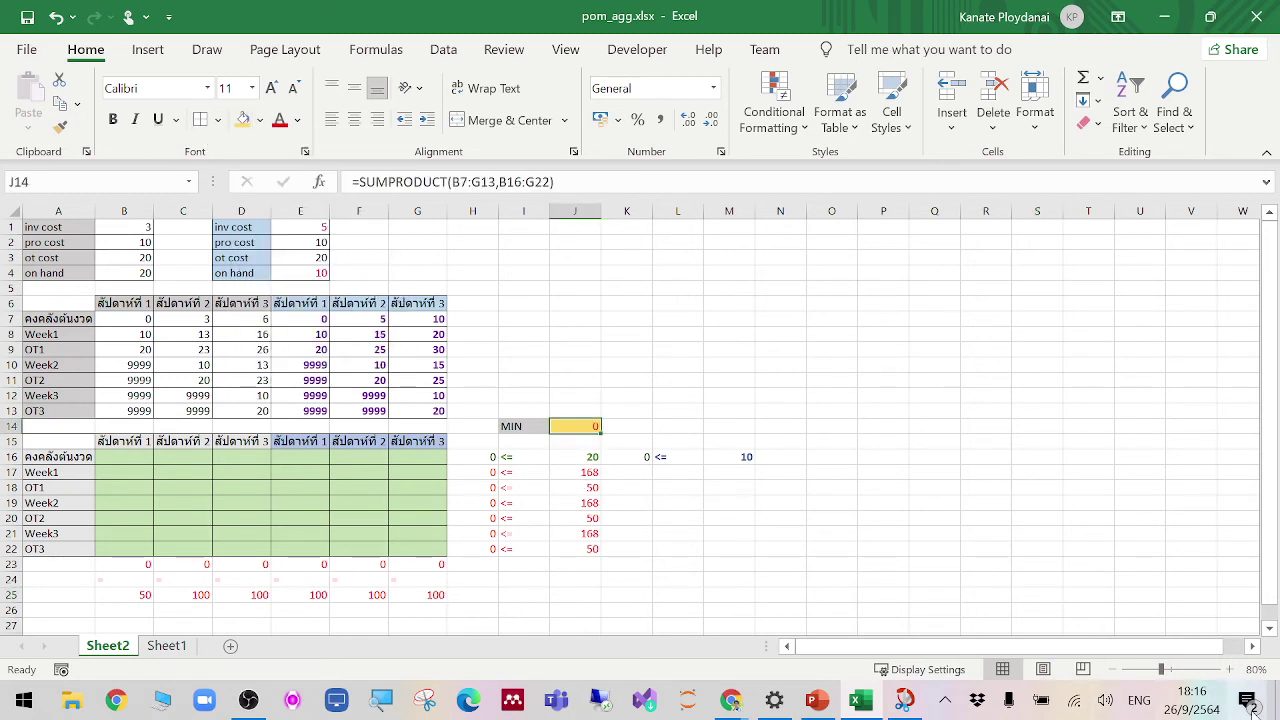
Step: Review the total cost formula in J14 with its two referenced ranges, and the opening inventory constraints in row 16
left_click(1229, 669)
left_click(1229, 669)
left_click(1229, 669)
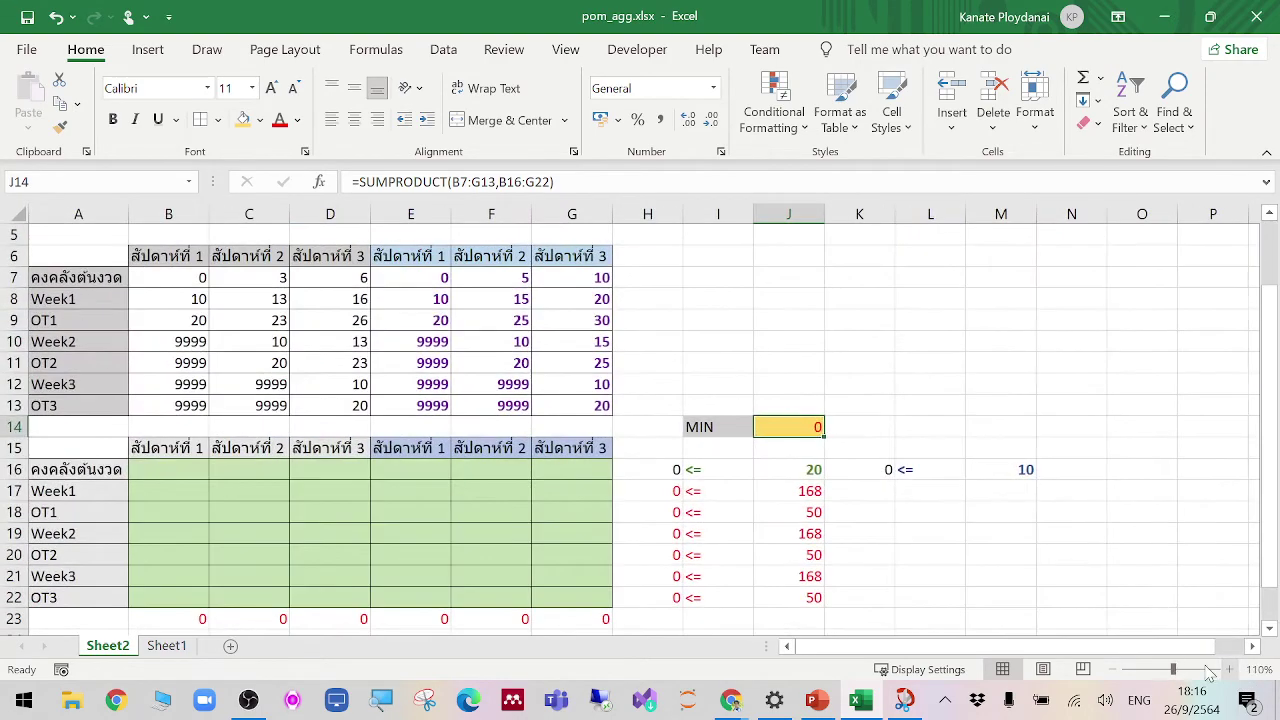
left_click(1229, 669)
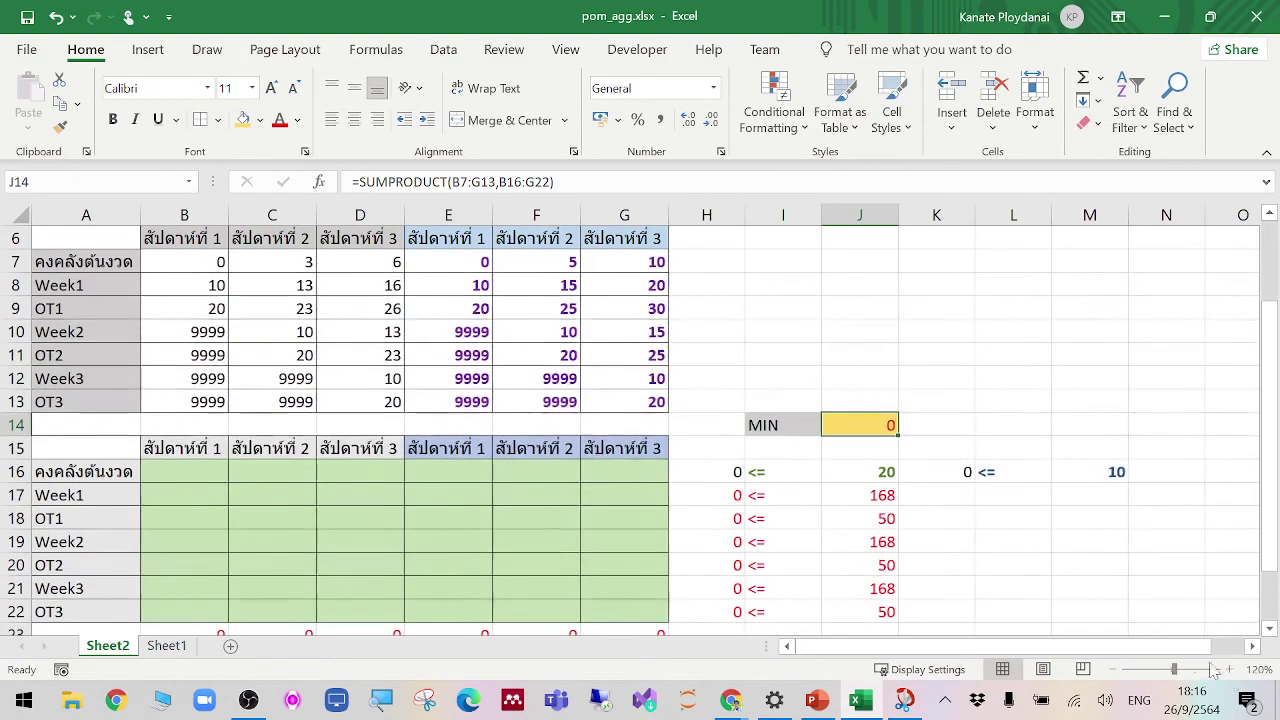
left_click_drag(1188, 648, 1190, 651)
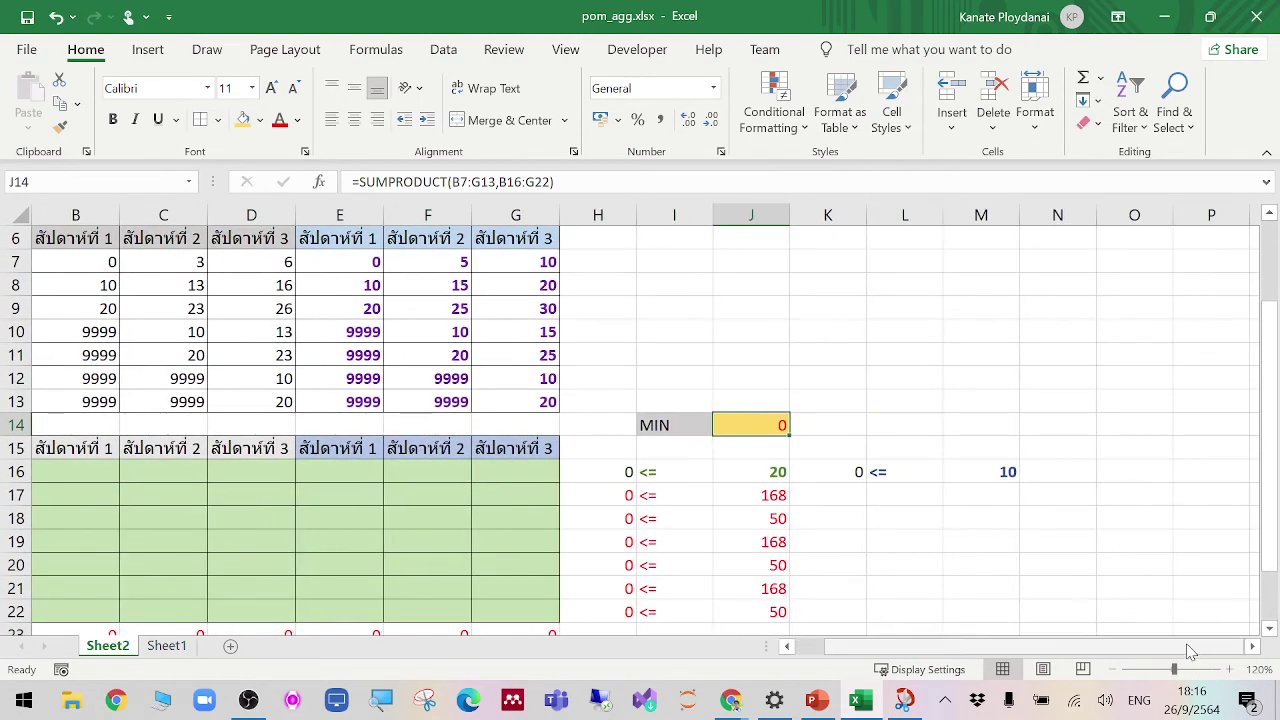
double_click(734, 428)
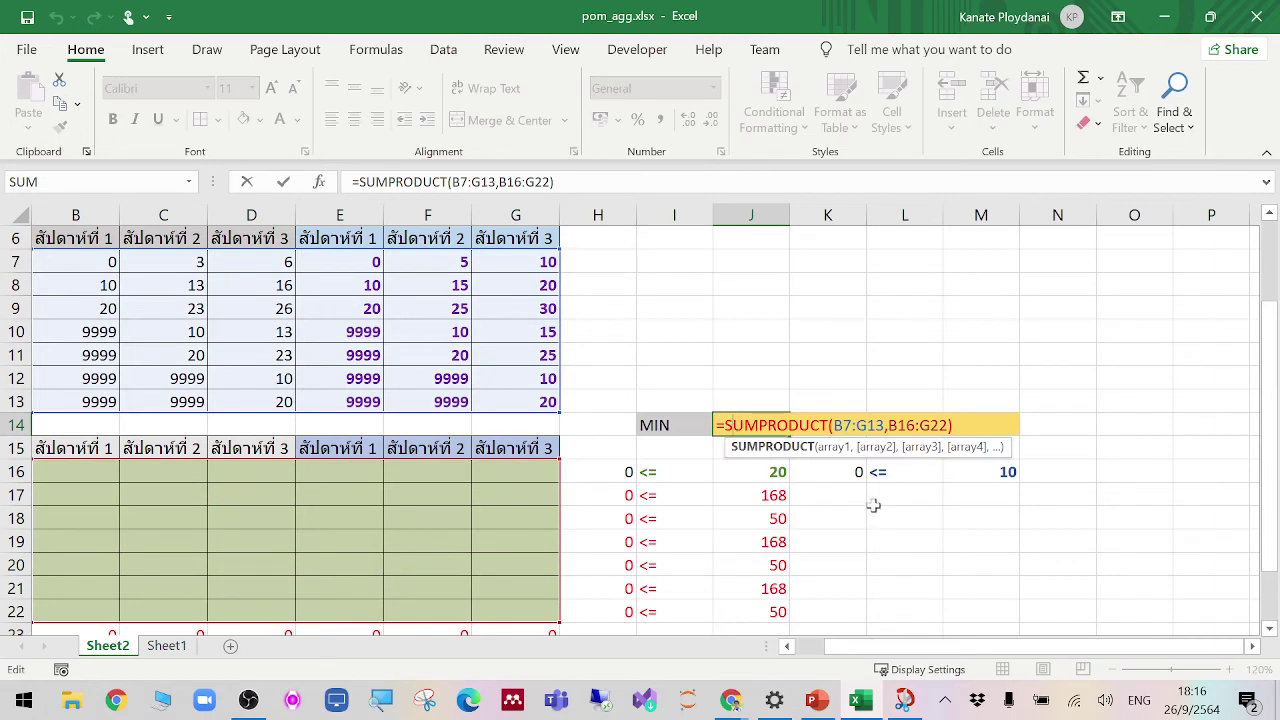
left_click(971, 421)
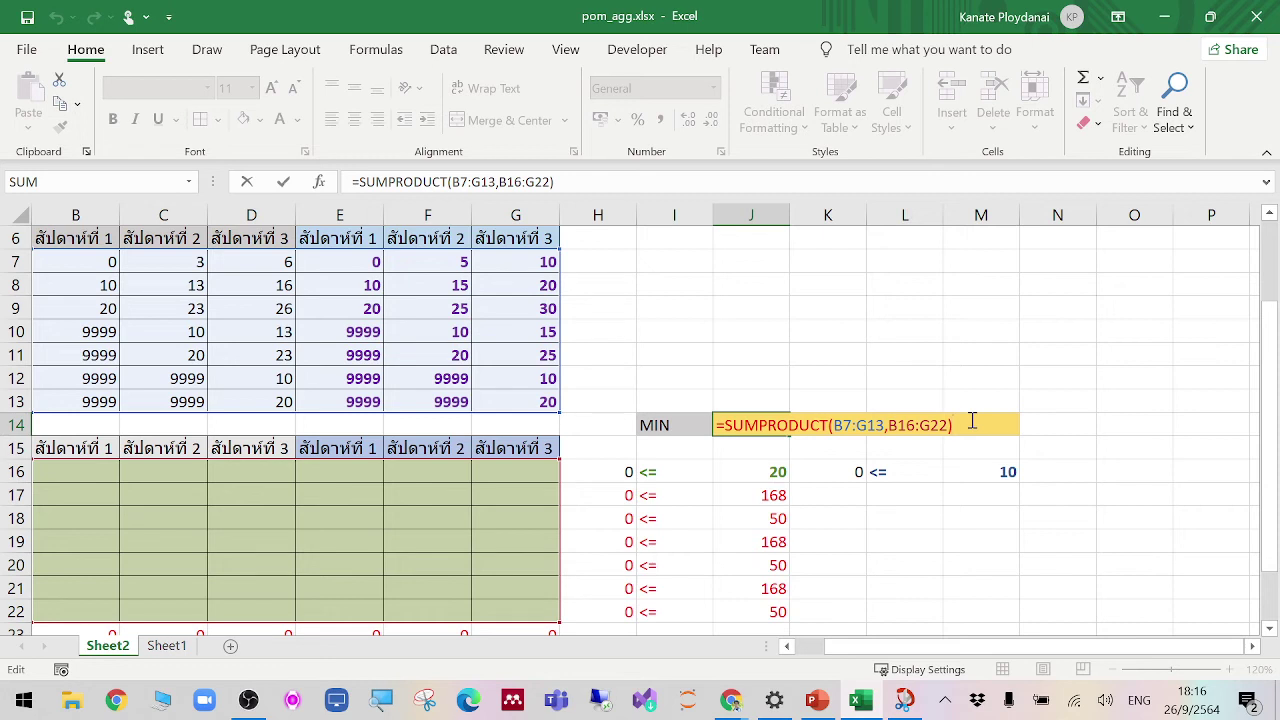
key("Escape")
left_click(960, 360)
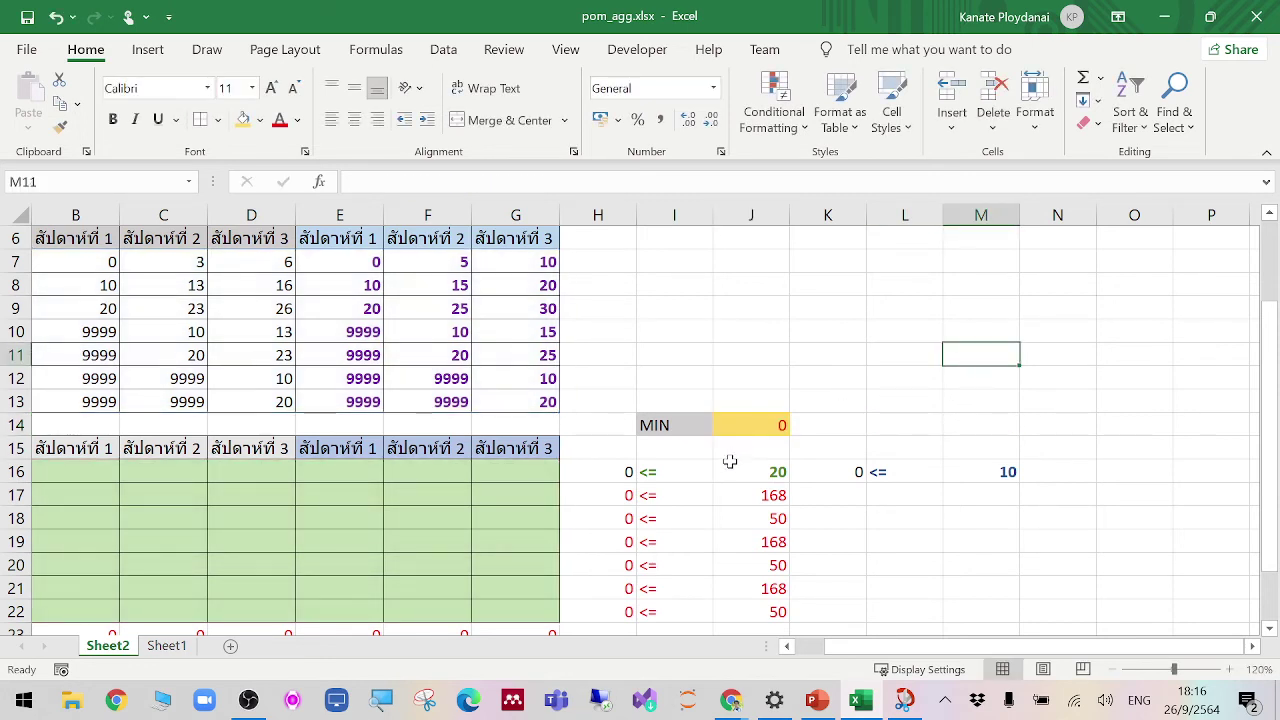
left_click(733, 465)
left_click_drag(620, 471, 973, 480)
left_click(1002, 428)
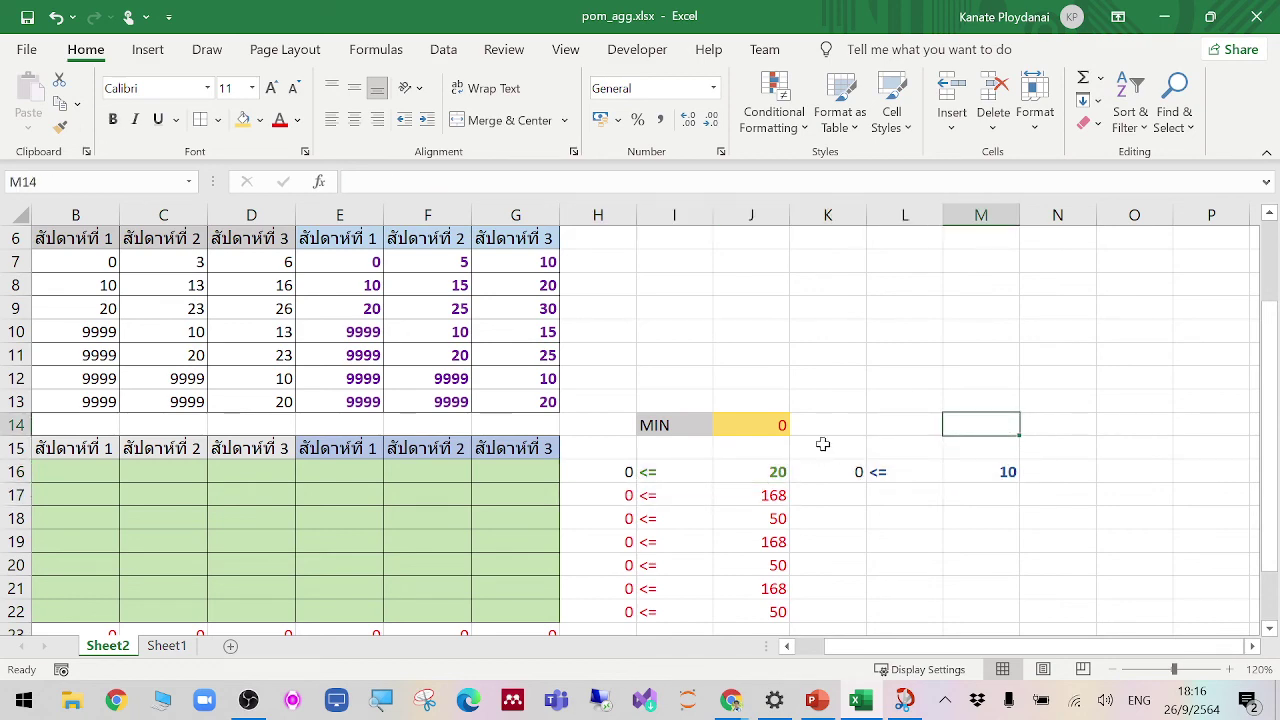
Step: Display the sheet's formulas instead of values and widen column J to fit the whole SUMPRODUCT formula
left_click(450, 60)
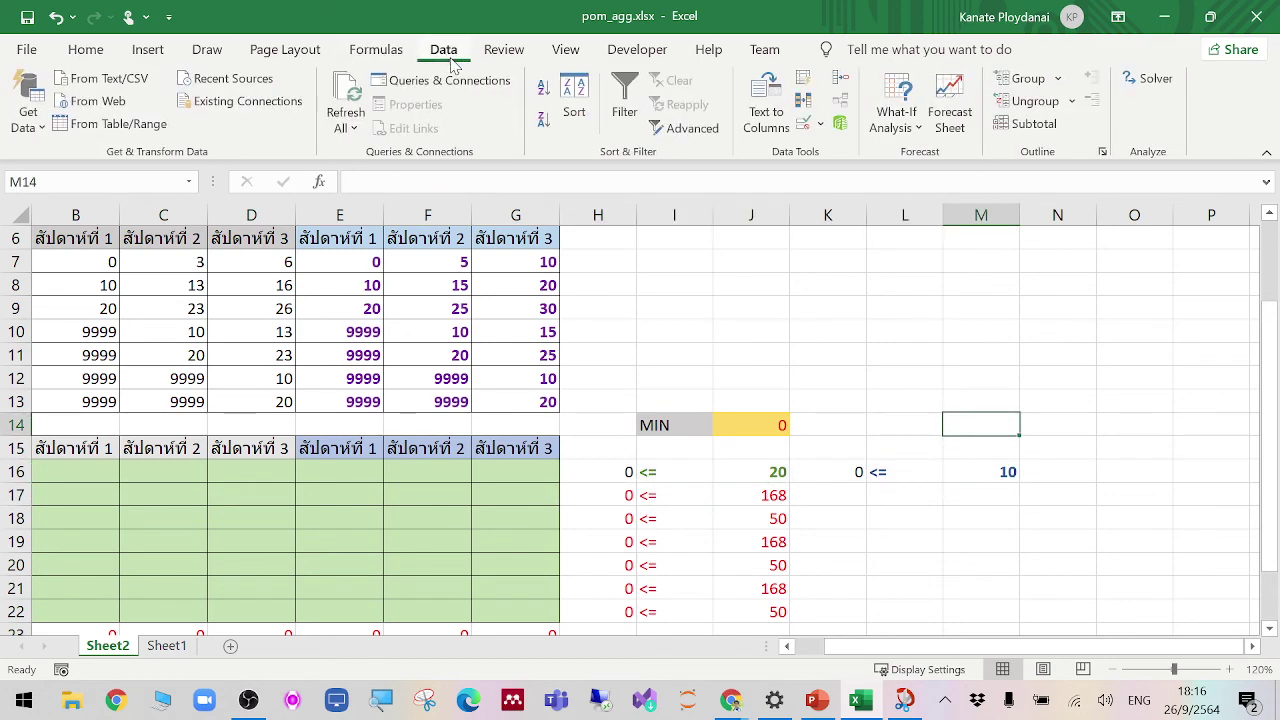
left_click(376, 50)
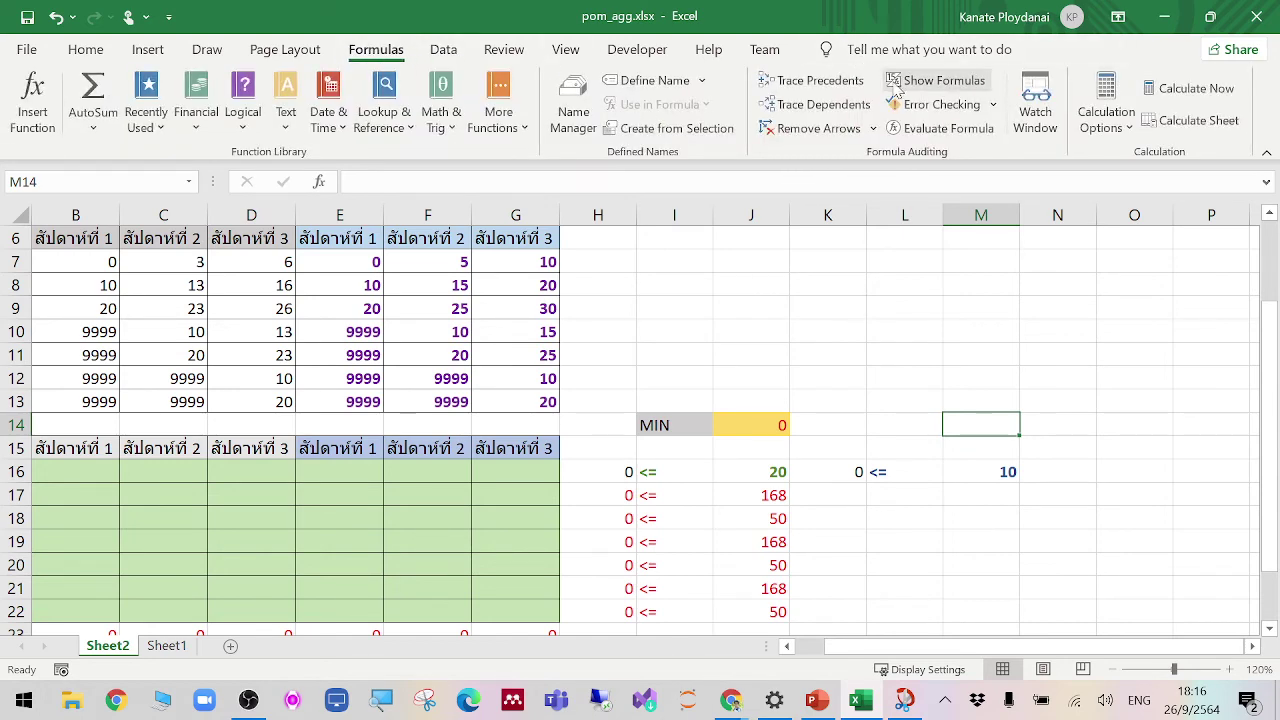
left_click(937, 80)
left_click_drag(1050, 647, 1218, 648)
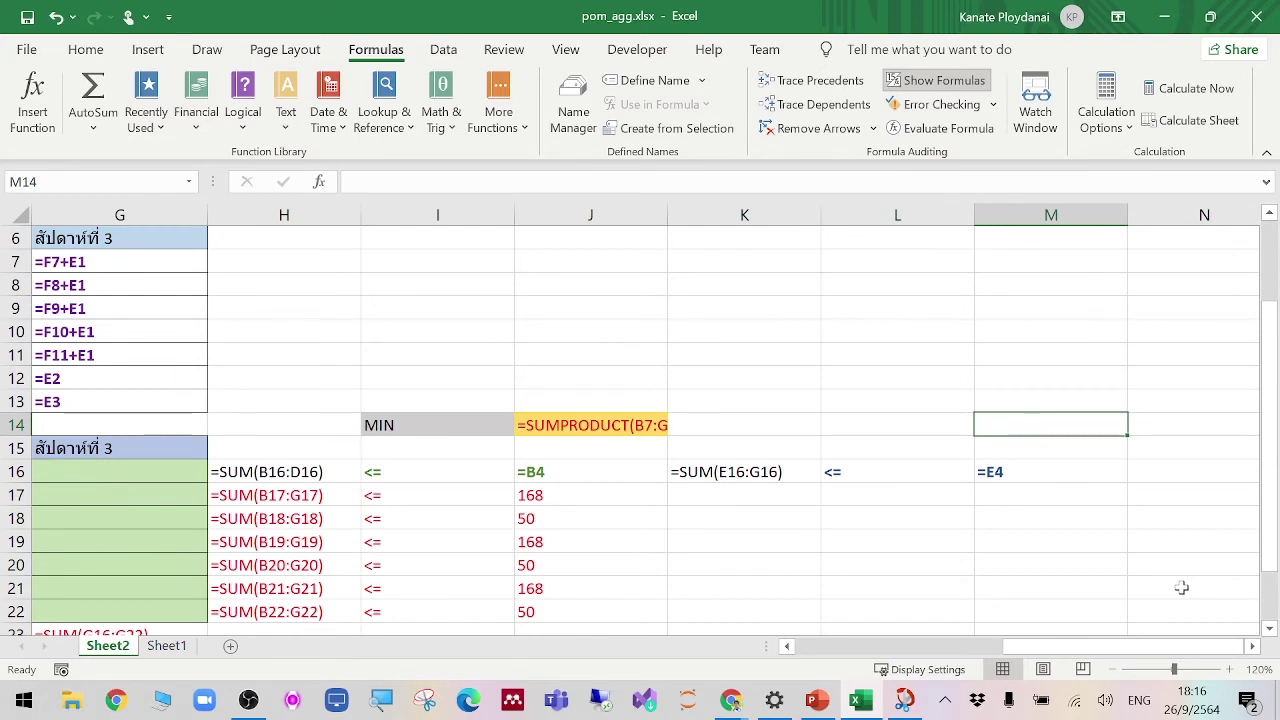
double_click(668, 207)
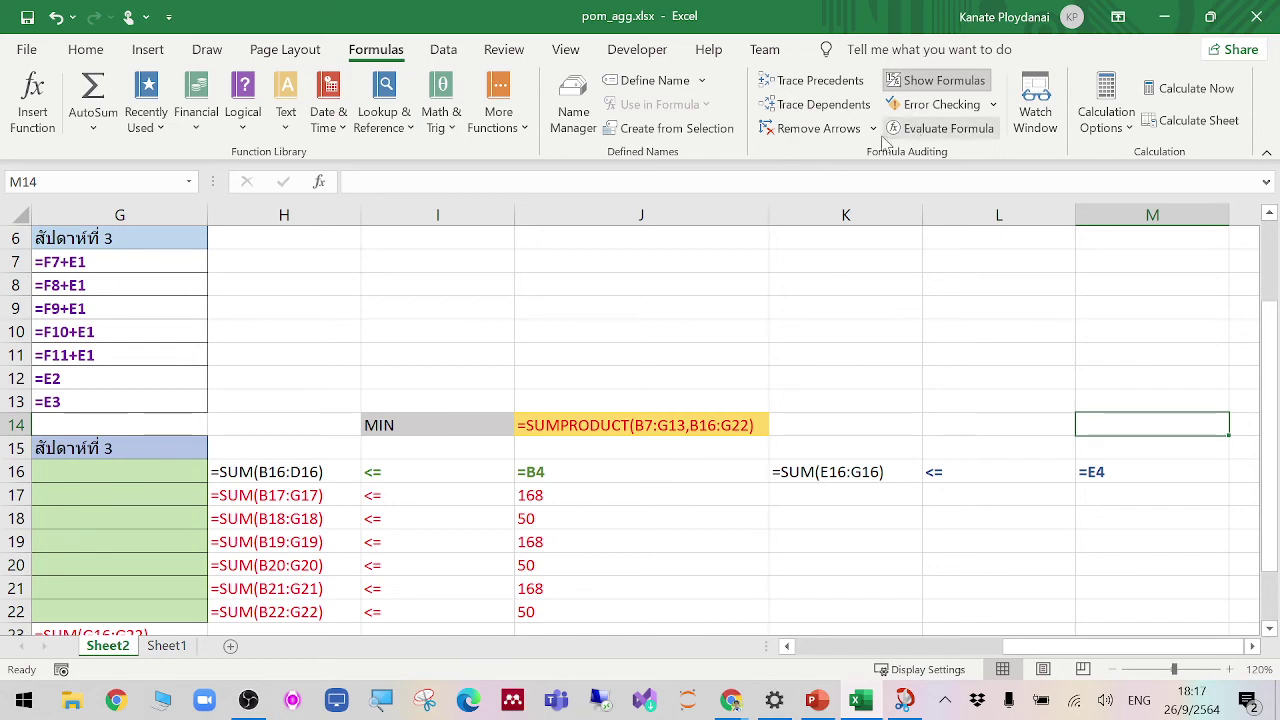
Step: Switch the sheet back to showing calculated values, with the cost and allocation tables in view
left_click(940, 80)
left_click_drag(1060, 646, 935, 646)
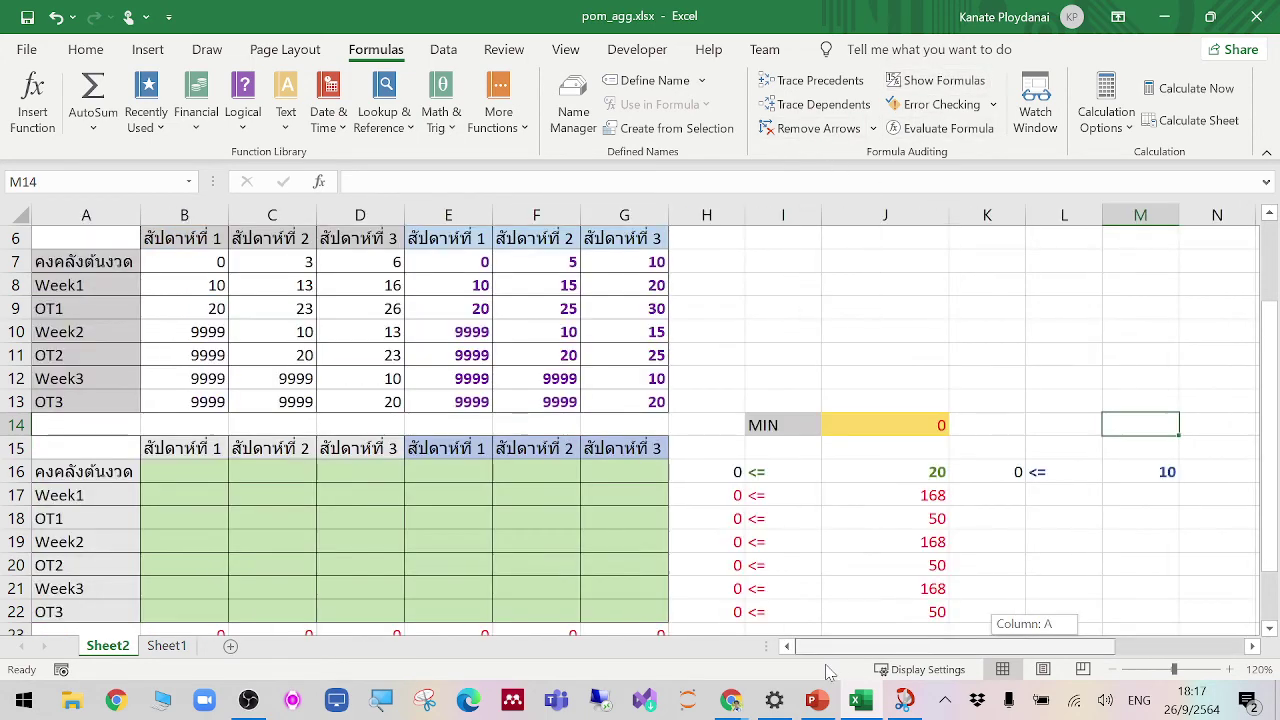
scroll(886, 560, "down", 1)
scroll(890, 552, "up", 1)
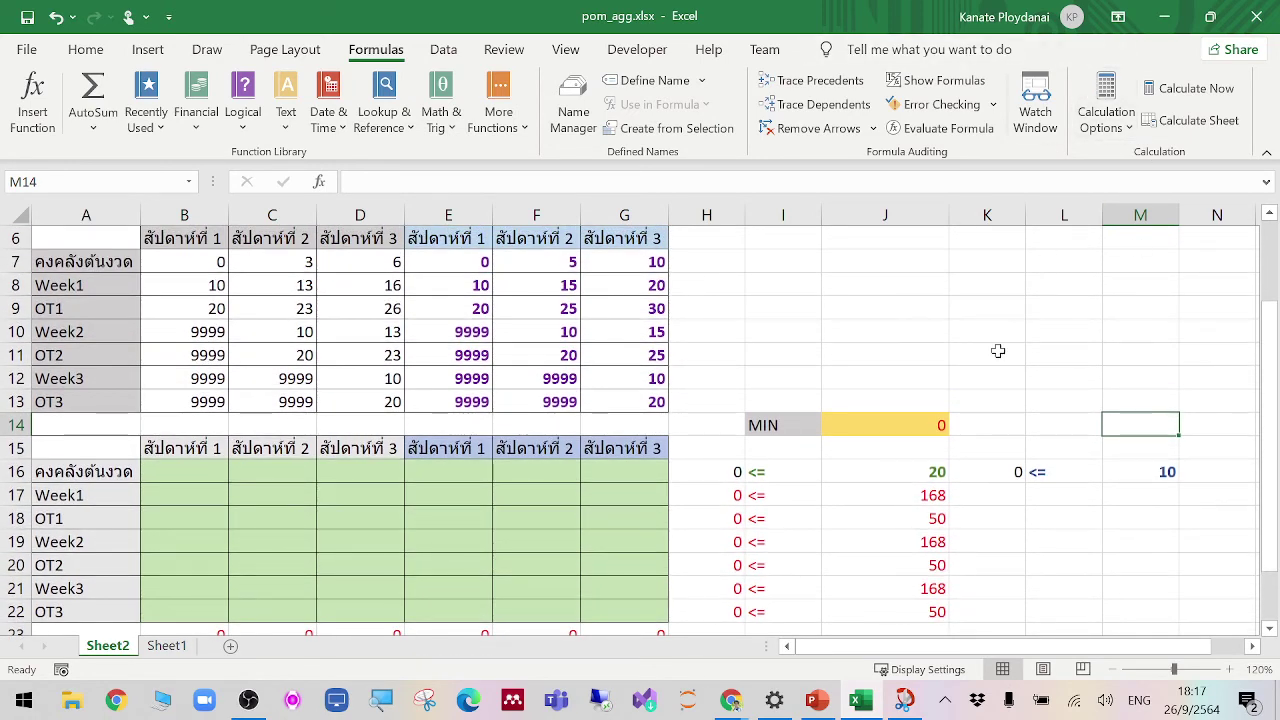
Step: Clear the total cost formula from J14 and collapse the ribbon to show tabs only
left_click(919, 421)
key("Delete")
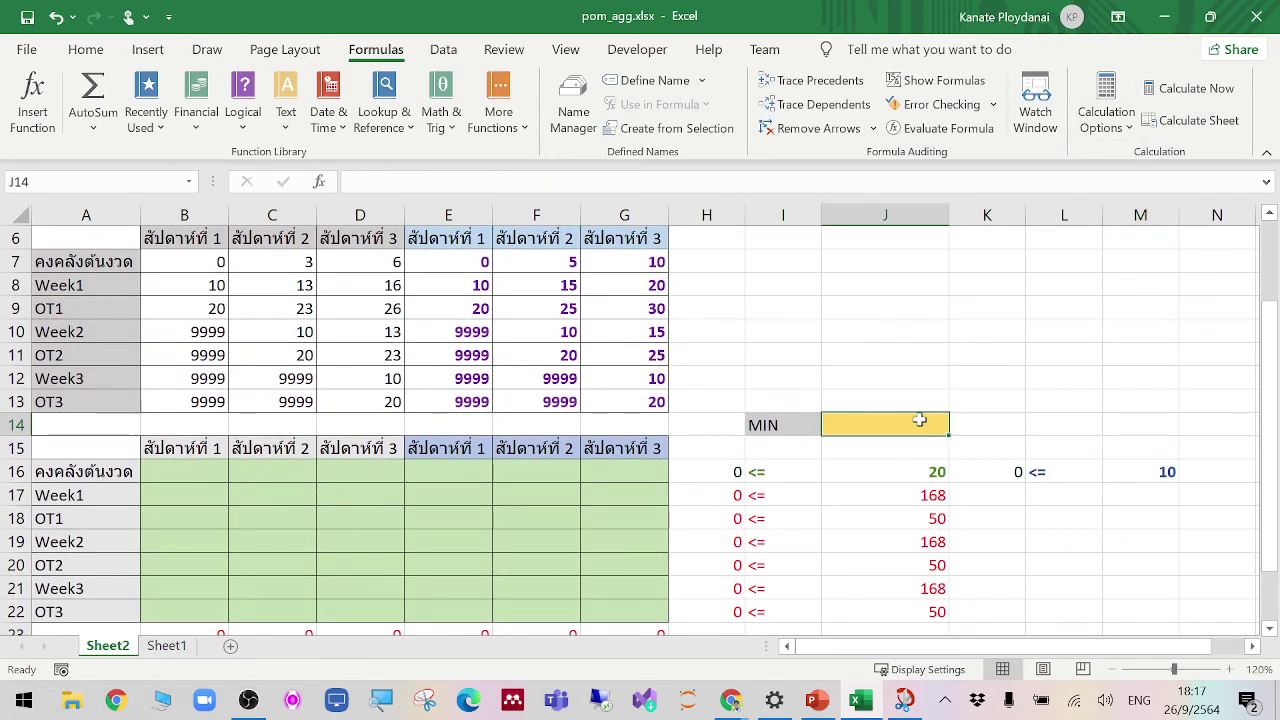
left_click(1070, 377)
left_click(1120, 17)
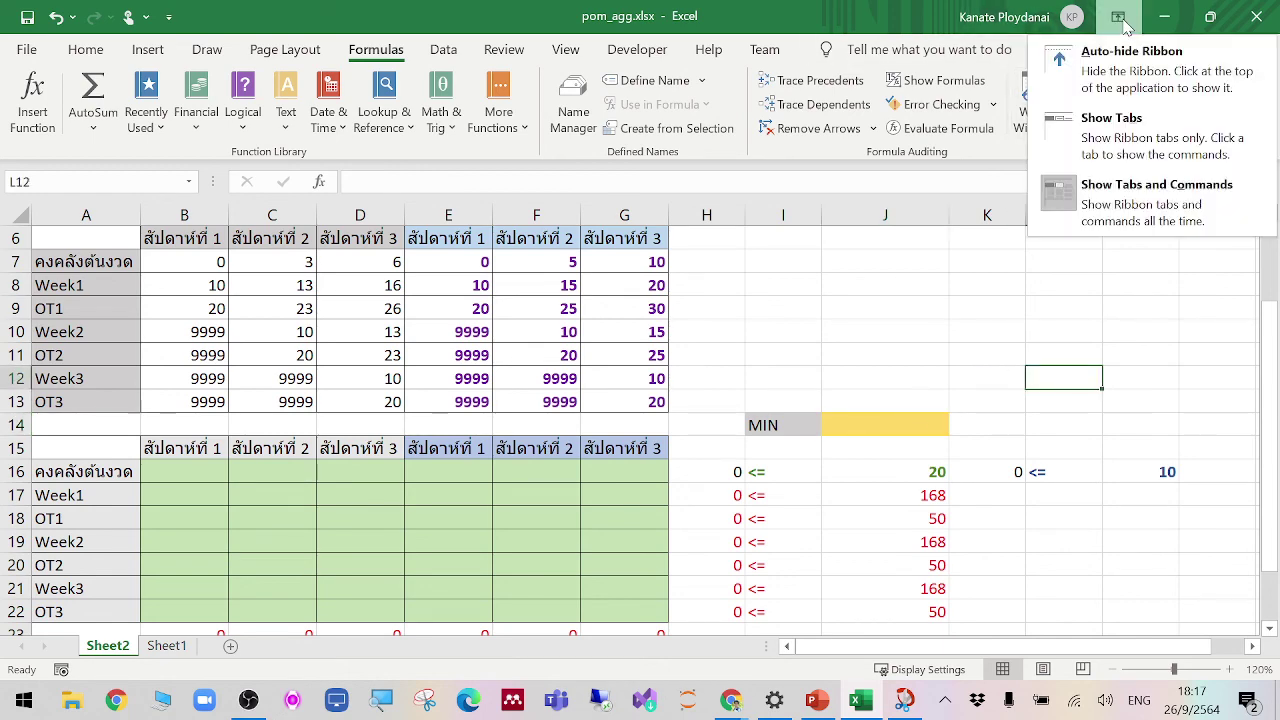
left_click(1139, 170)
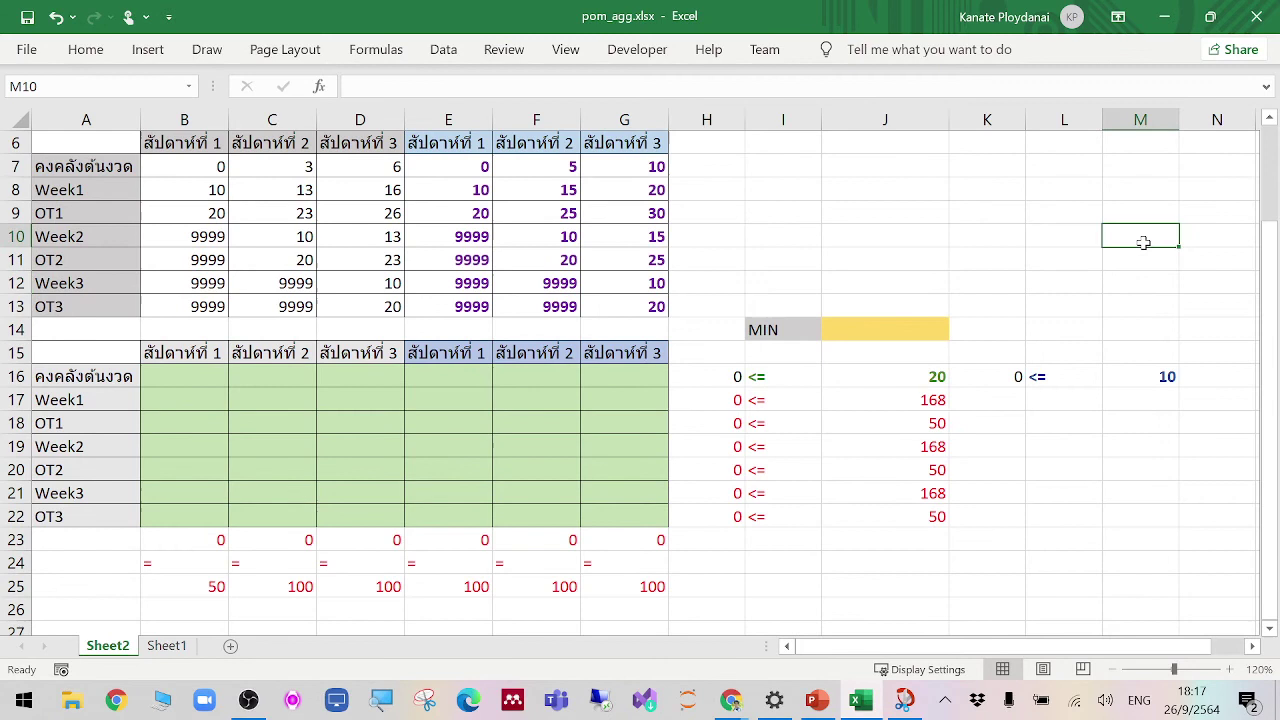
Step: Enter =SUMPRODUCT(B7:G13,B16:G22) in J14 to multiply the cost table by the allocation table
left_click(905, 324)
type("=")
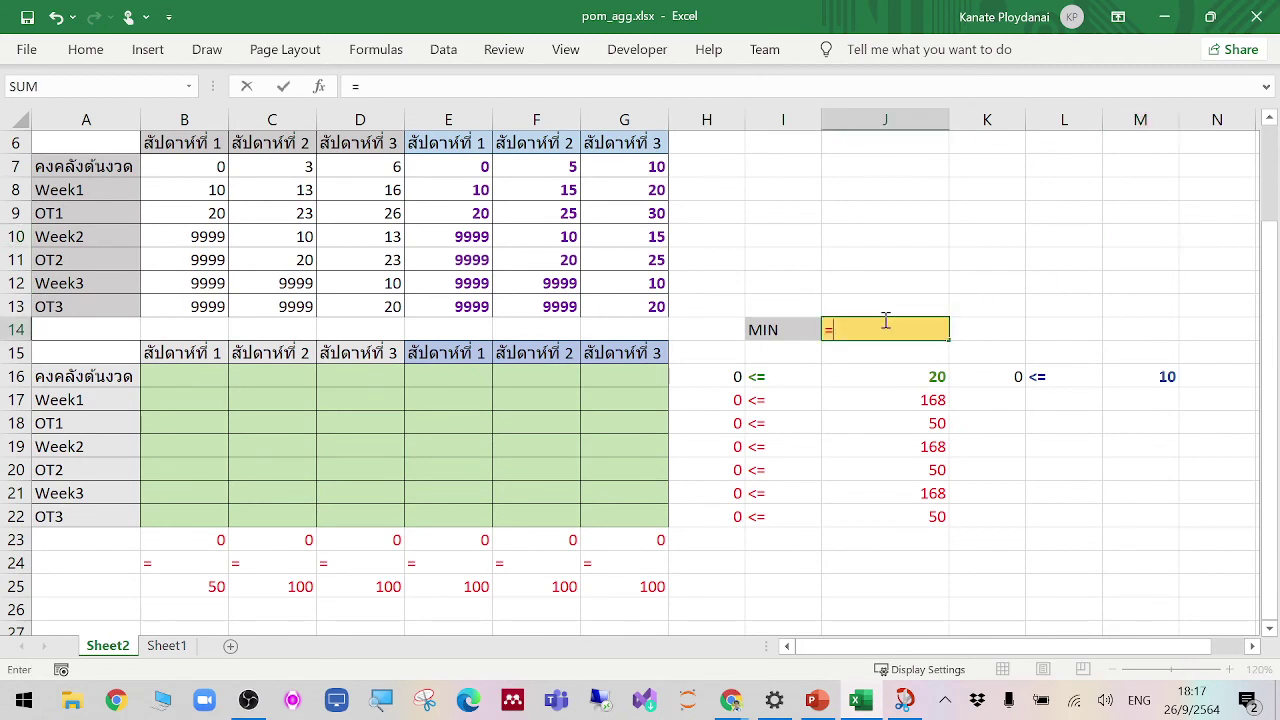
type("sum")
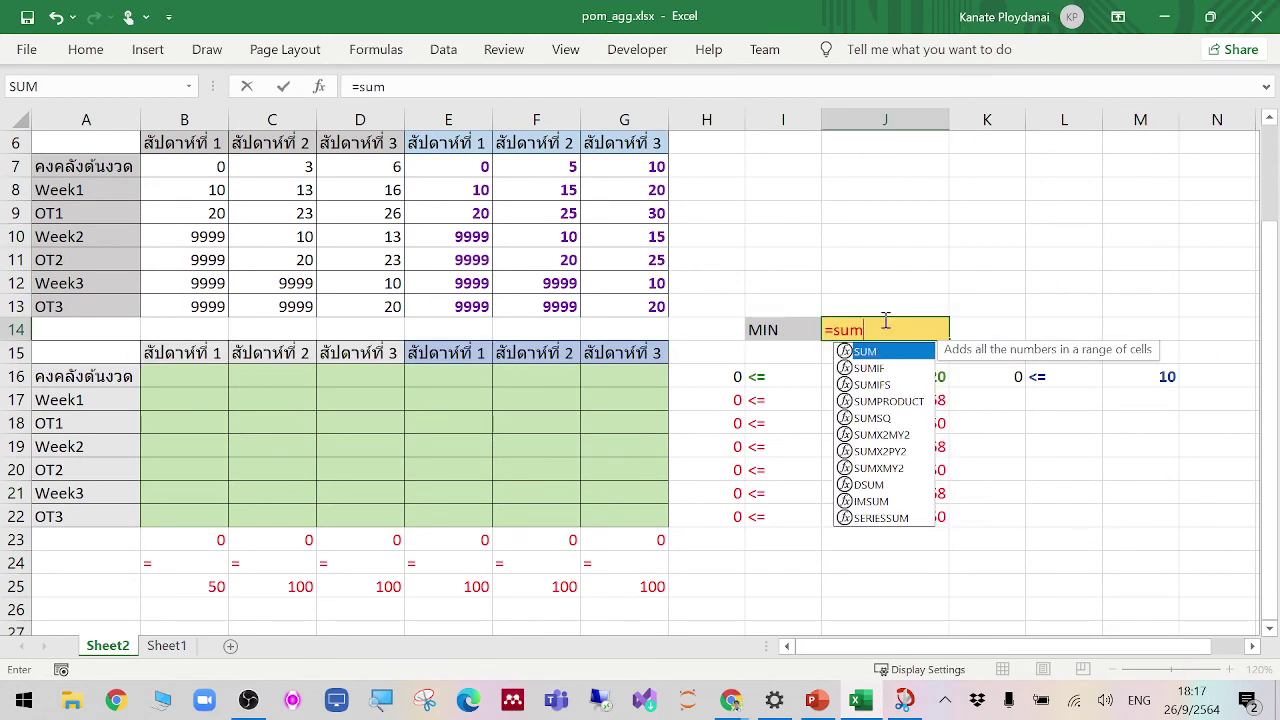
key("Down")
key("Down")
key("Down")
key("Tab")
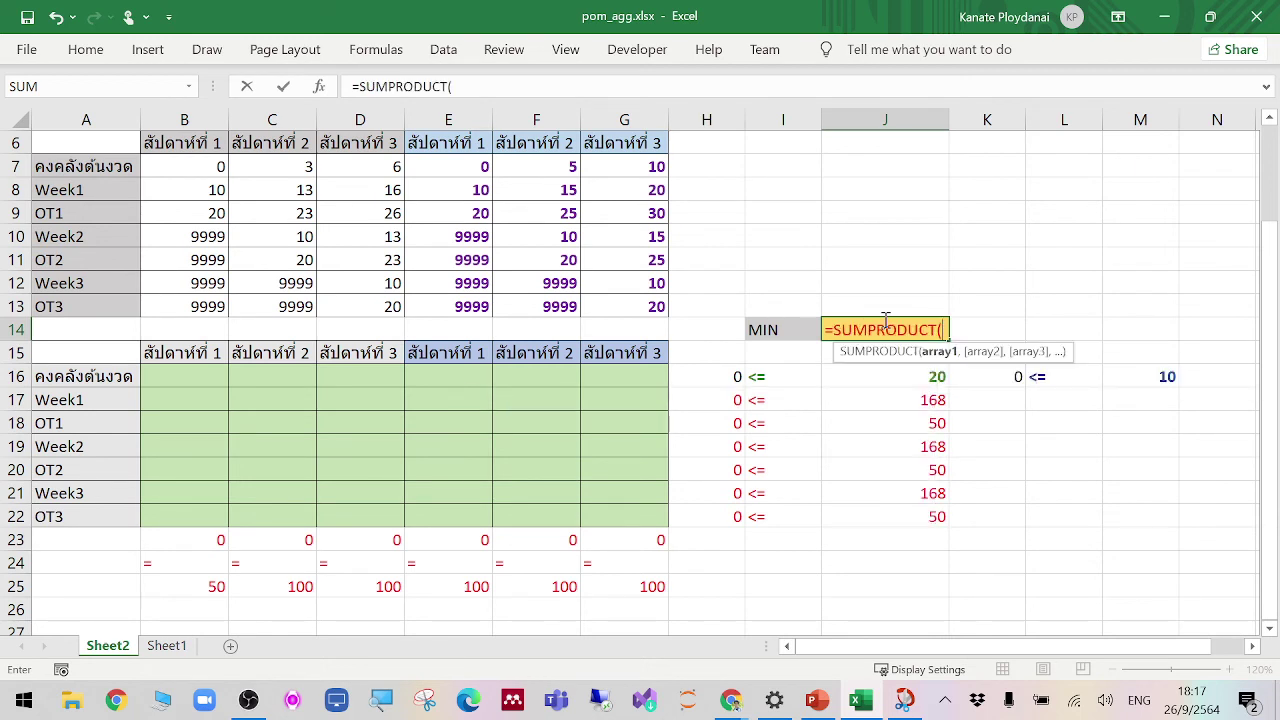
left_click_drag(218, 176, 614, 307)
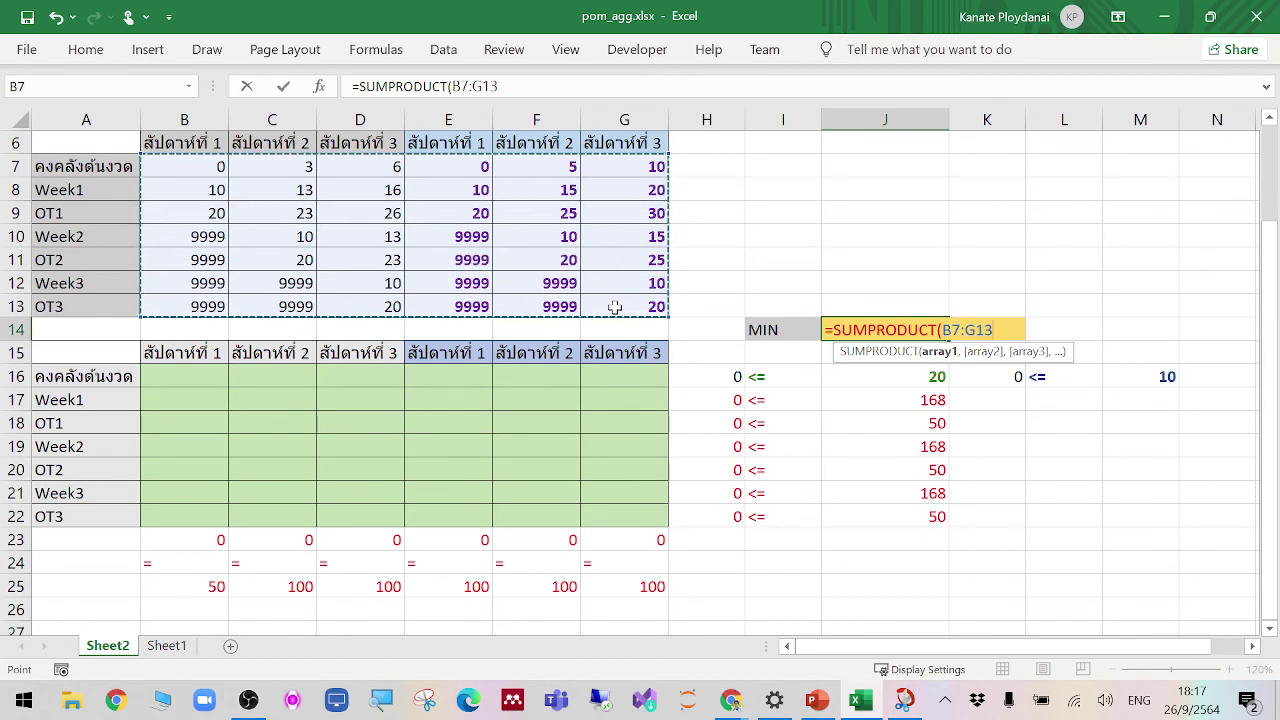
type(",")
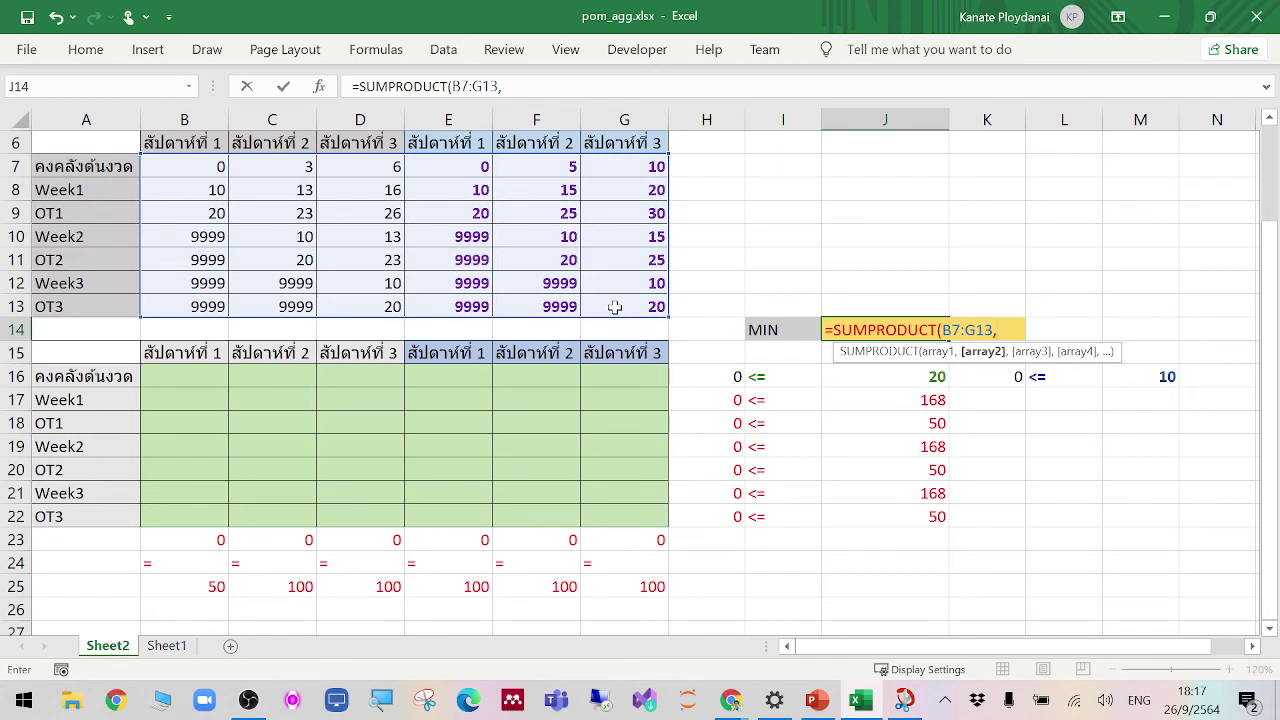
left_click_drag(198, 364, 586, 509)
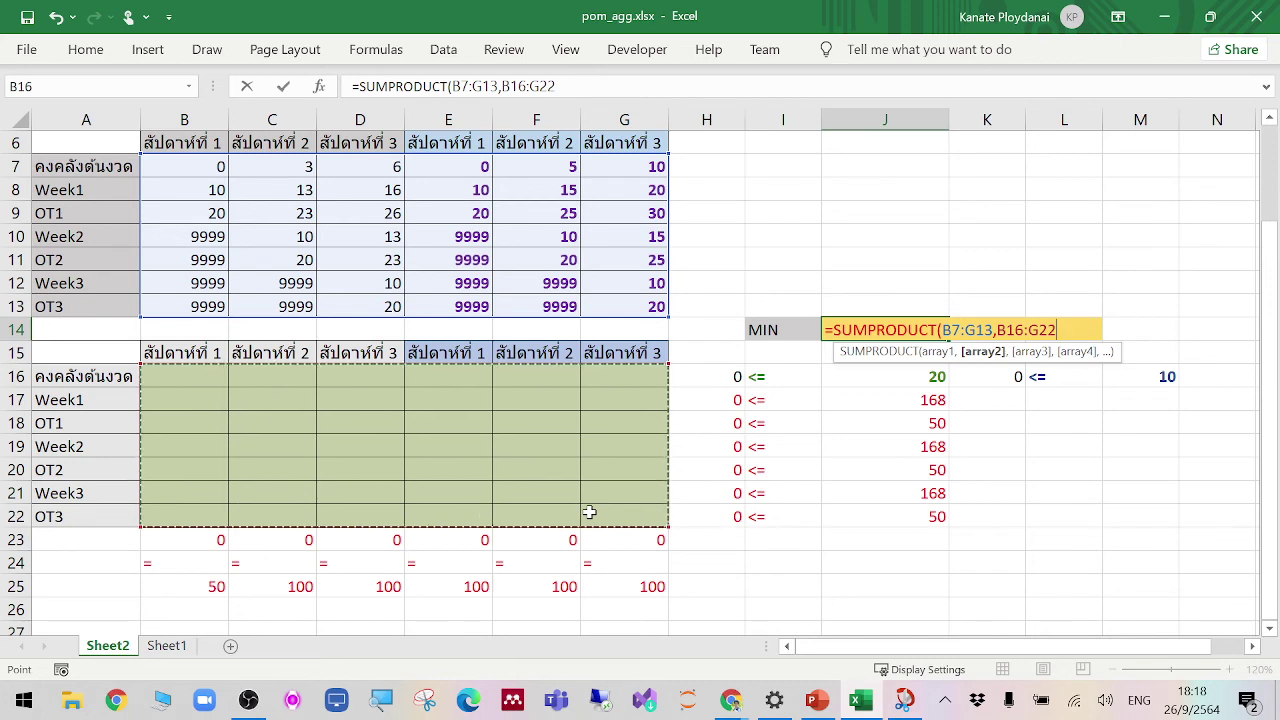
type(")")
key("Tab")
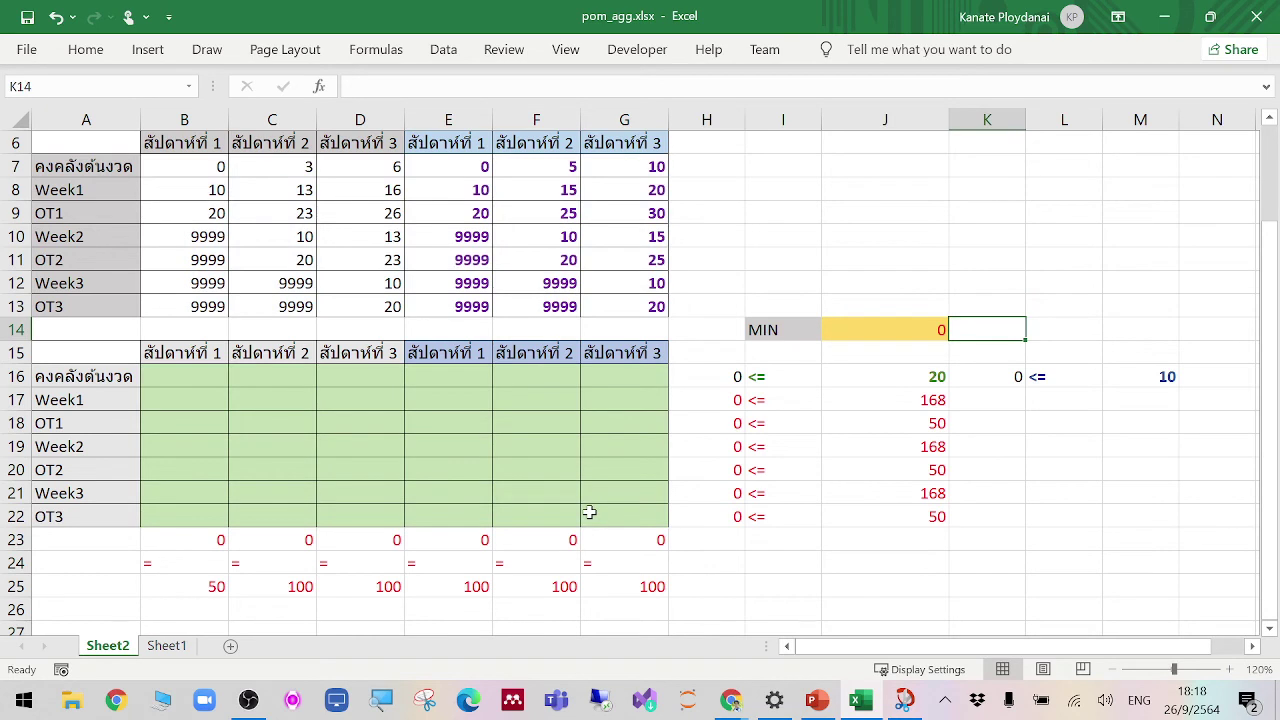
Step: Restore the full ribbon so both tabs and commands are shown
left_click(1118, 18)
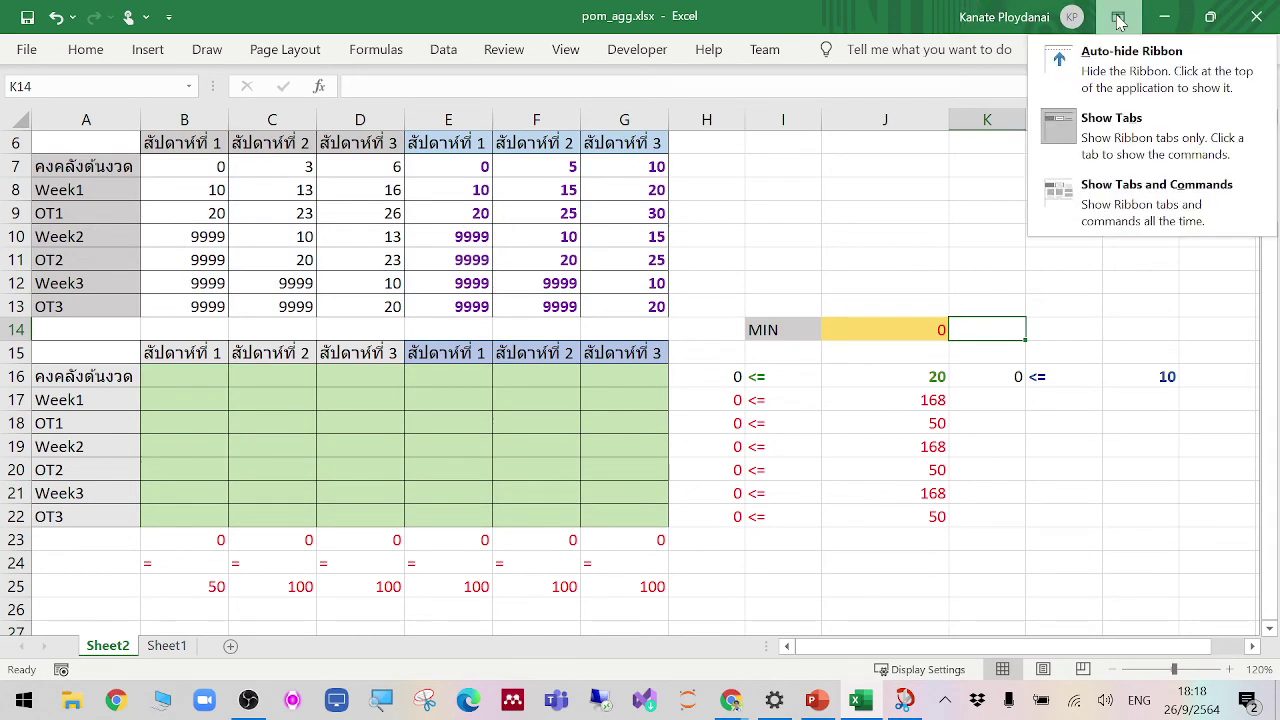
left_click(1113, 120)
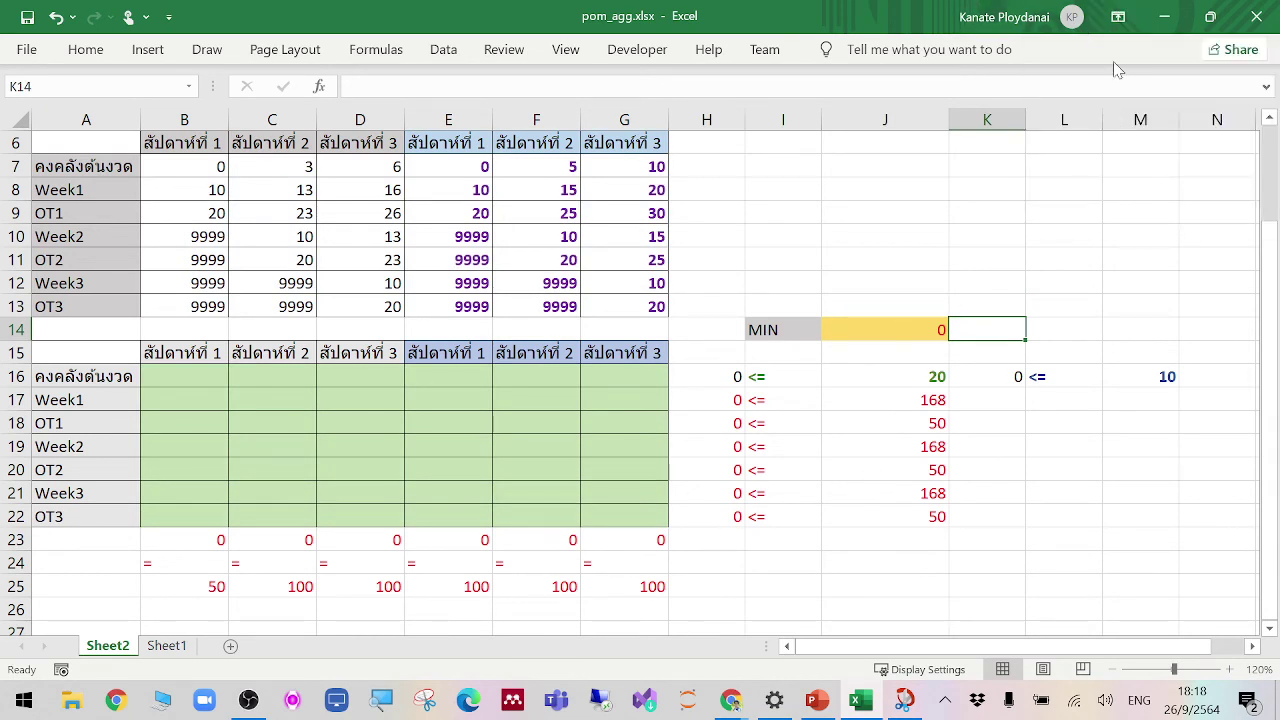
left_click(1120, 22)
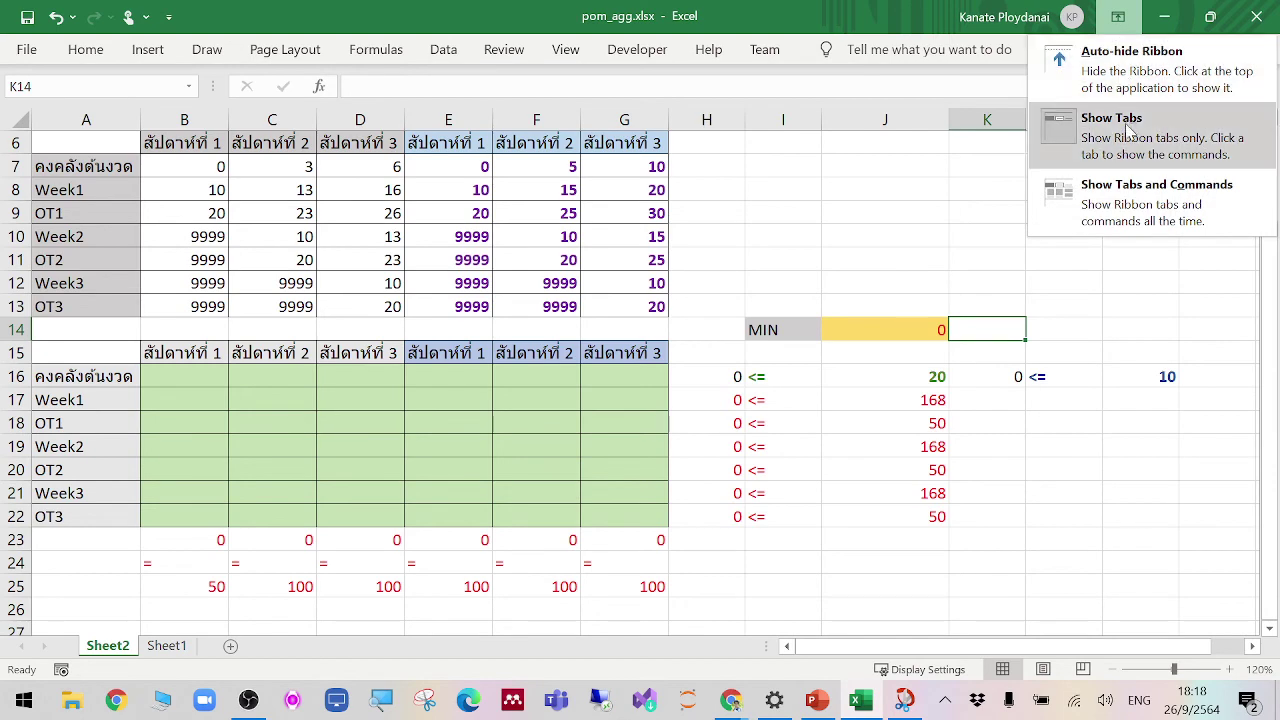
left_click(1135, 215)
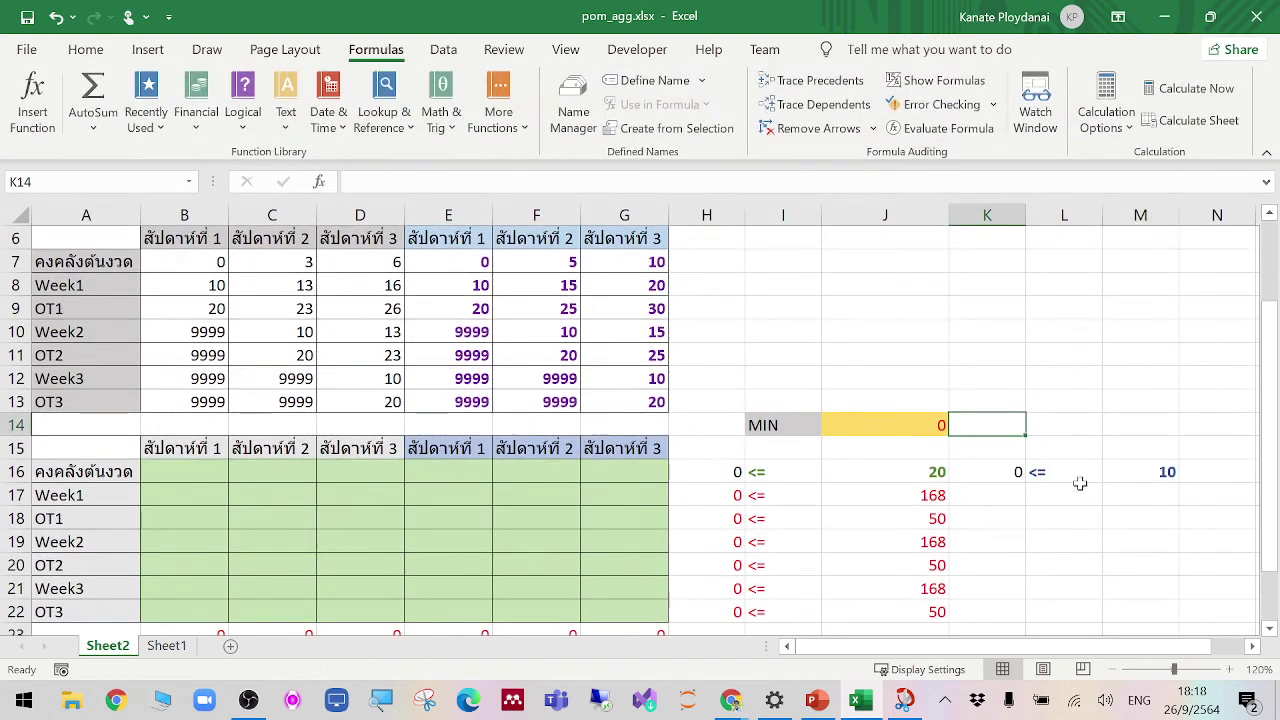
Step: Reduce the sheet zoom to 100% and narrow column J
left_click(1115, 670)
left_click(1115, 670)
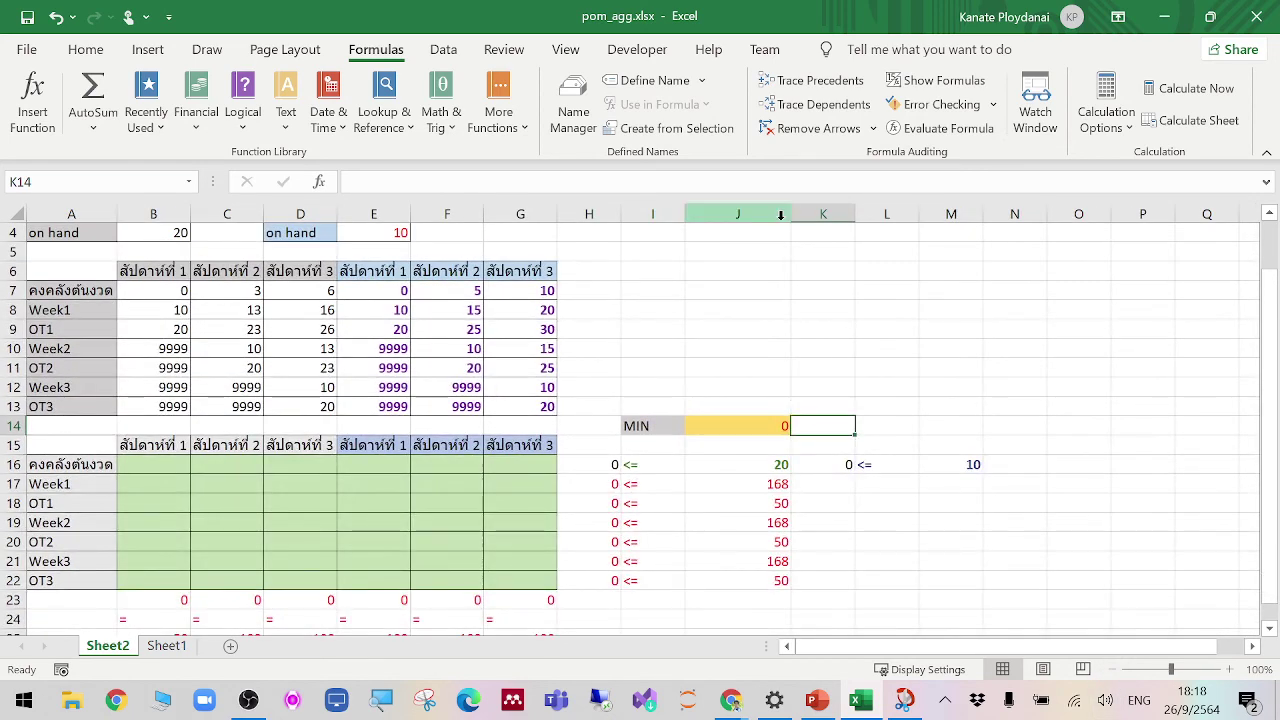
left_click_drag(790, 217, 758, 217)
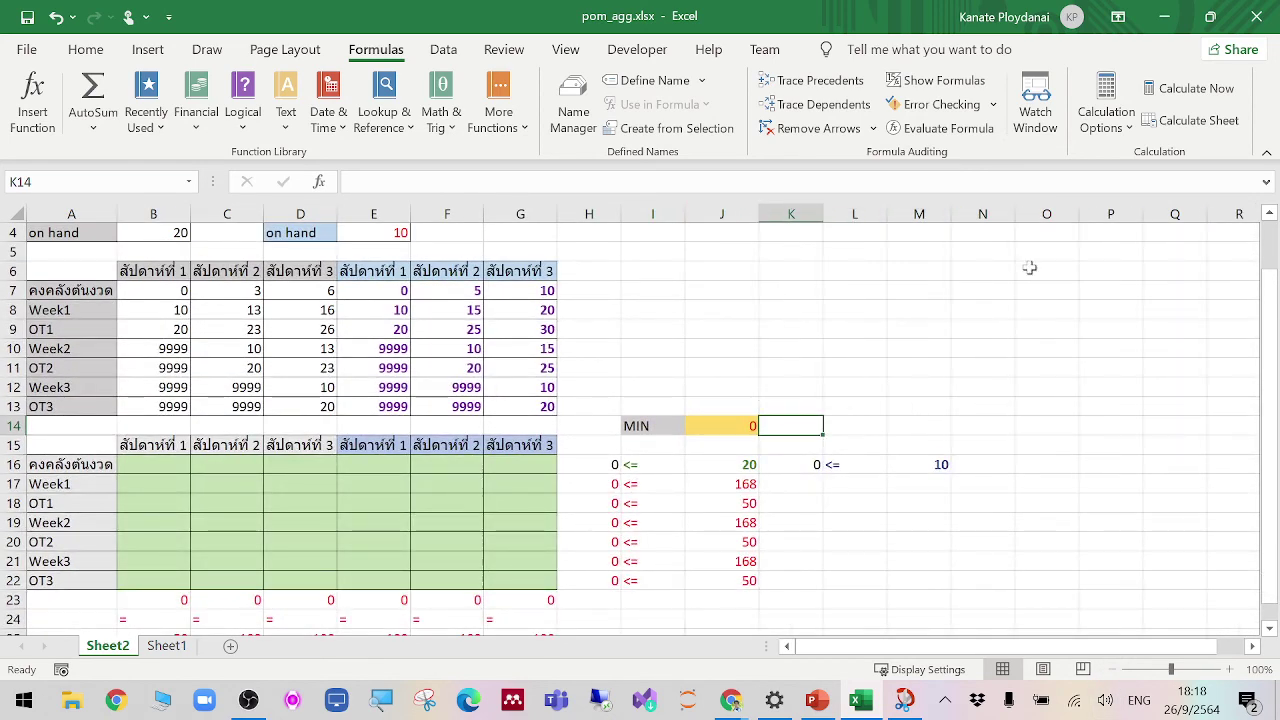
left_click(1147, 289)
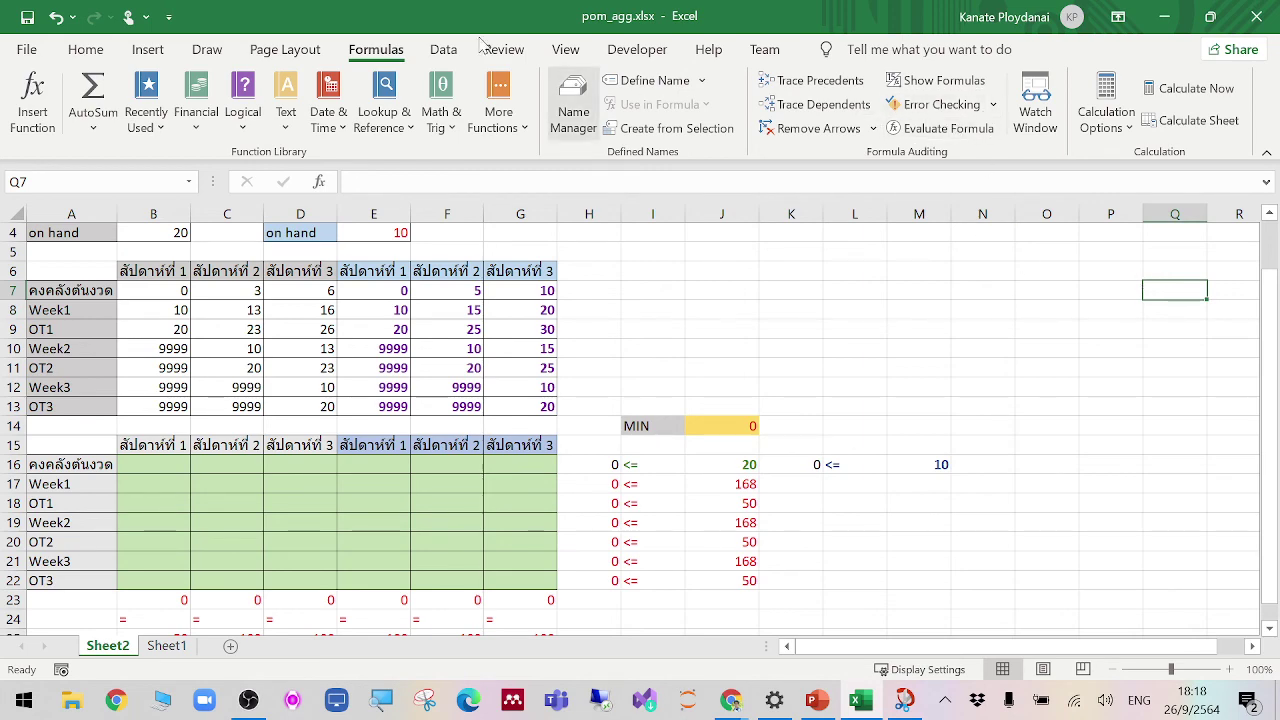
Step: Open Solver and reset all of its previous objective, variable and constraint settings
left_click(445, 50)
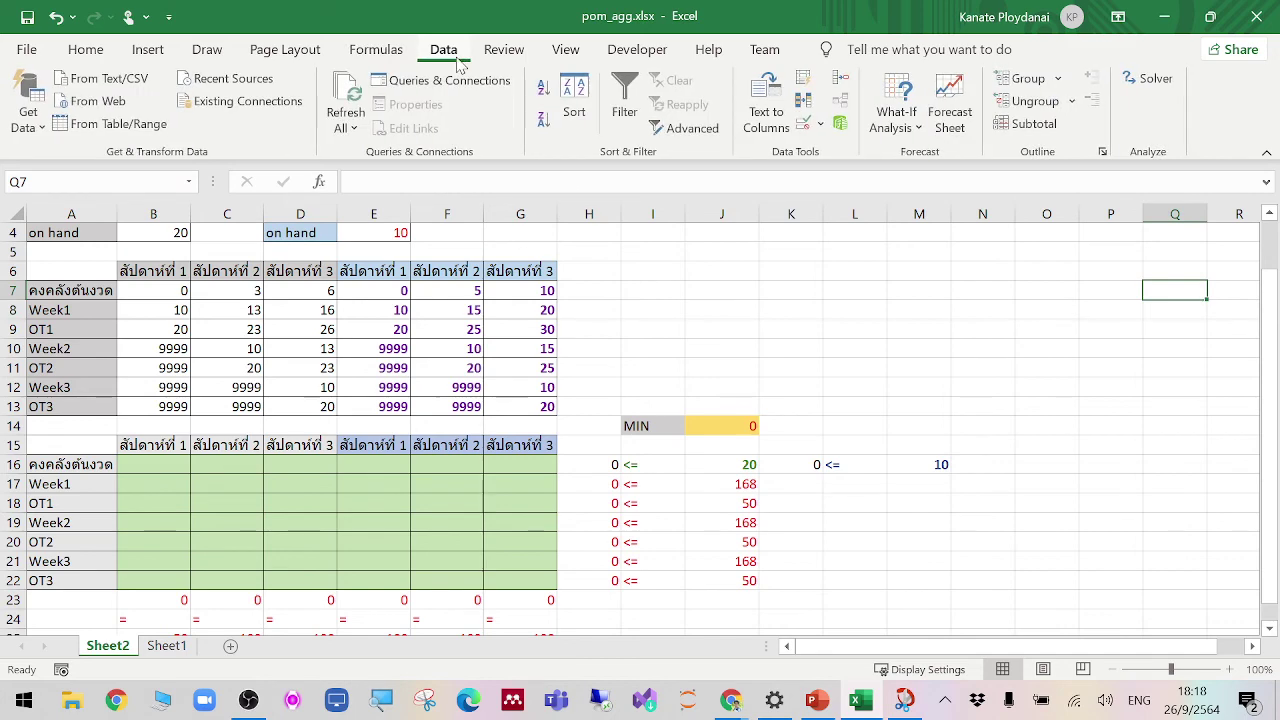
left_click(1165, 80)
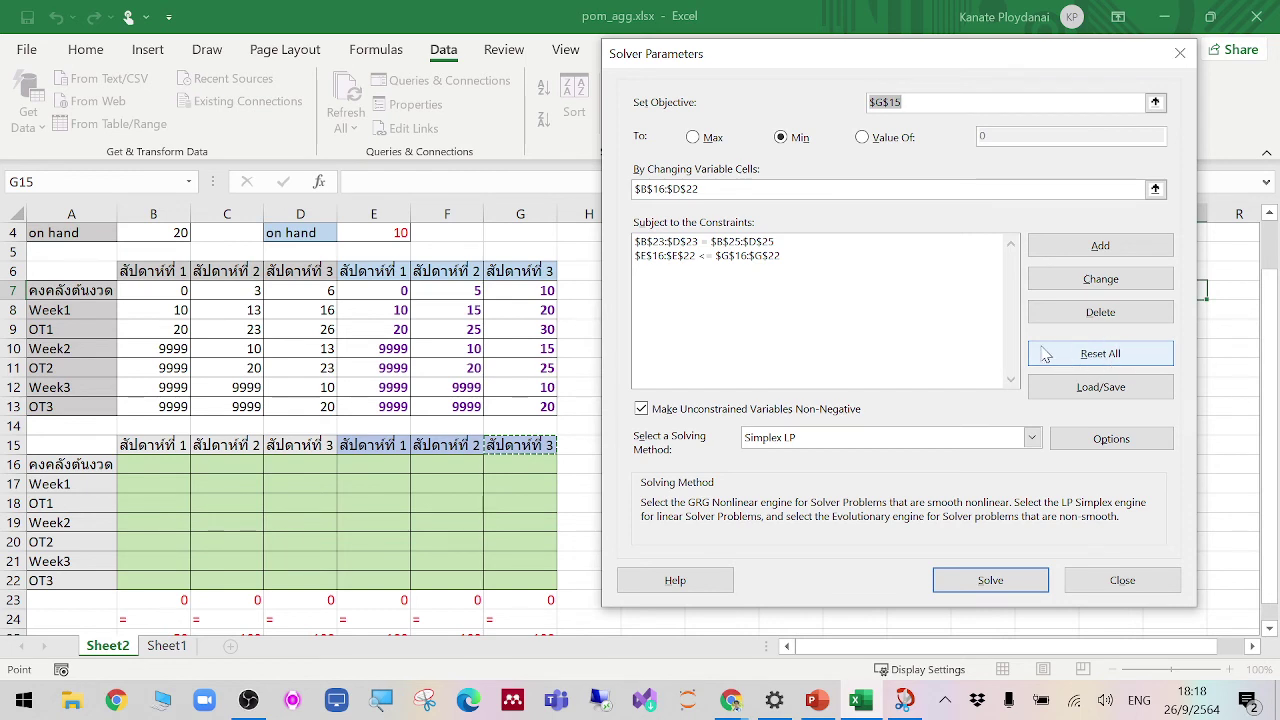
left_click(1093, 357)
left_click(672, 428)
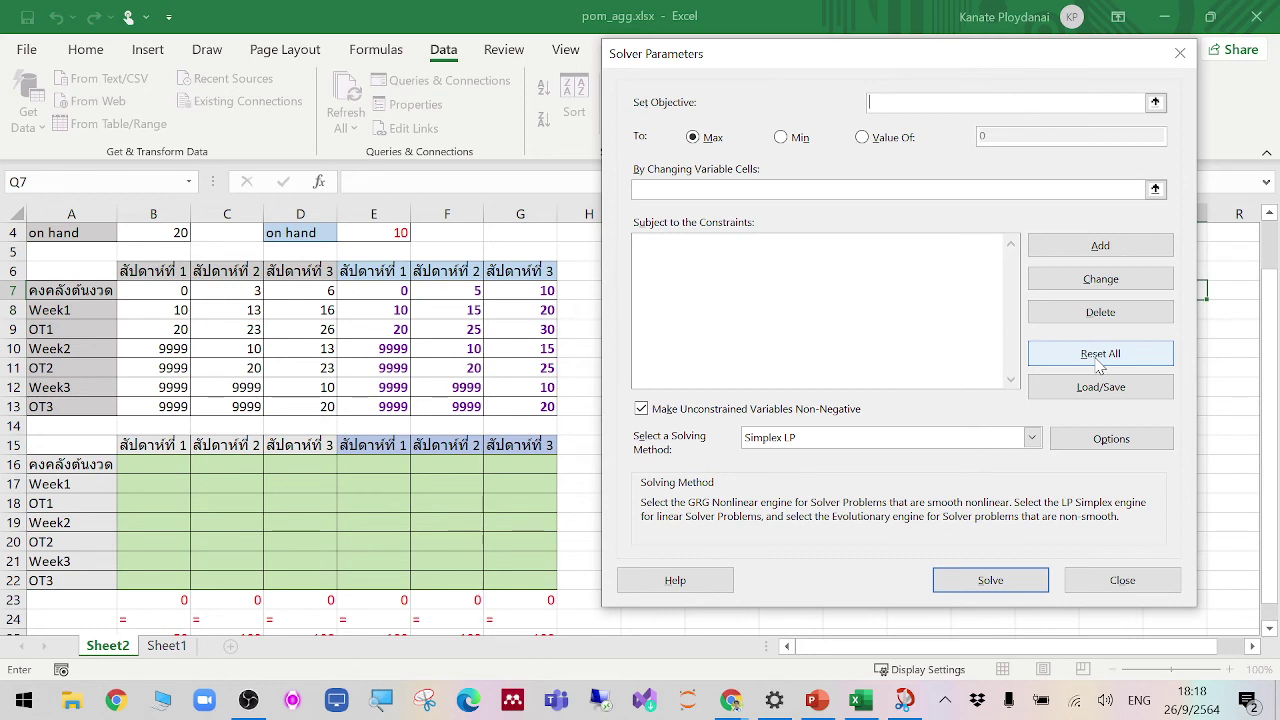
Step: Choose Simplex LP as the Solver's solving method
left_click(1031, 437)
left_click(878, 470)
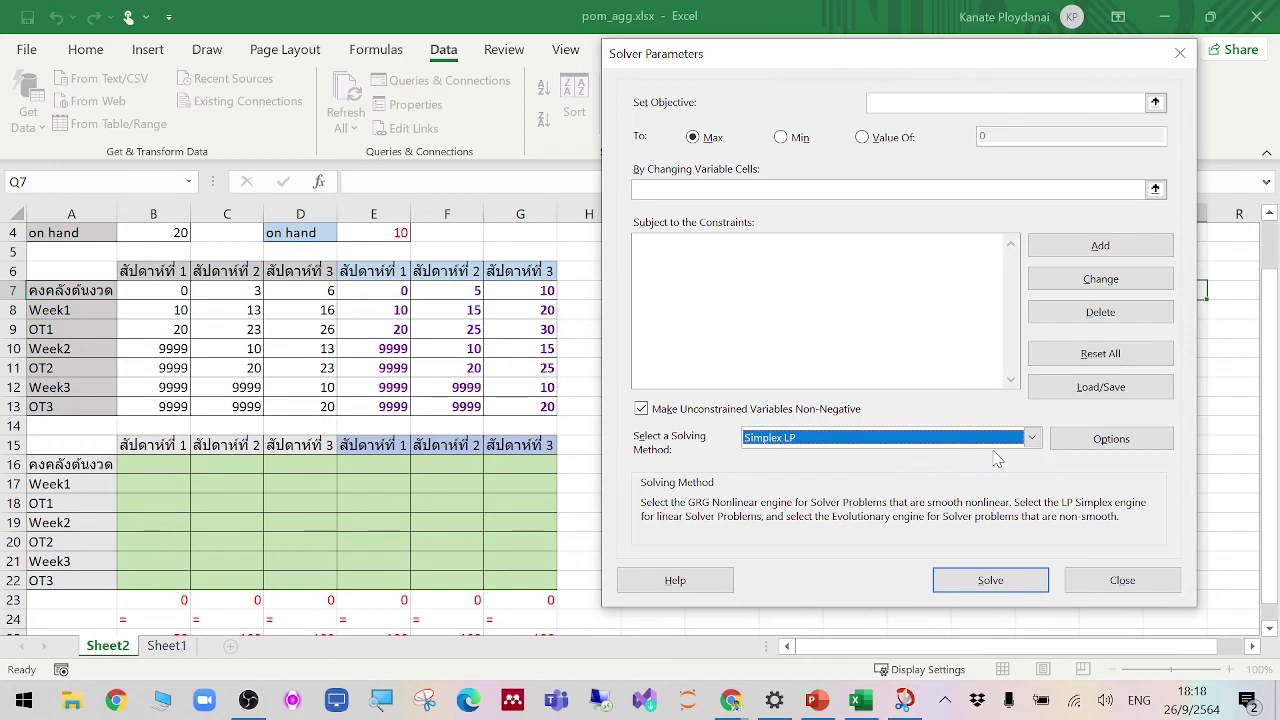
left_click(1032, 439)
left_click(946, 471)
Step: Set the Solver objective to the total cost cell J14 and its goal to Min
left_click(1157, 104)
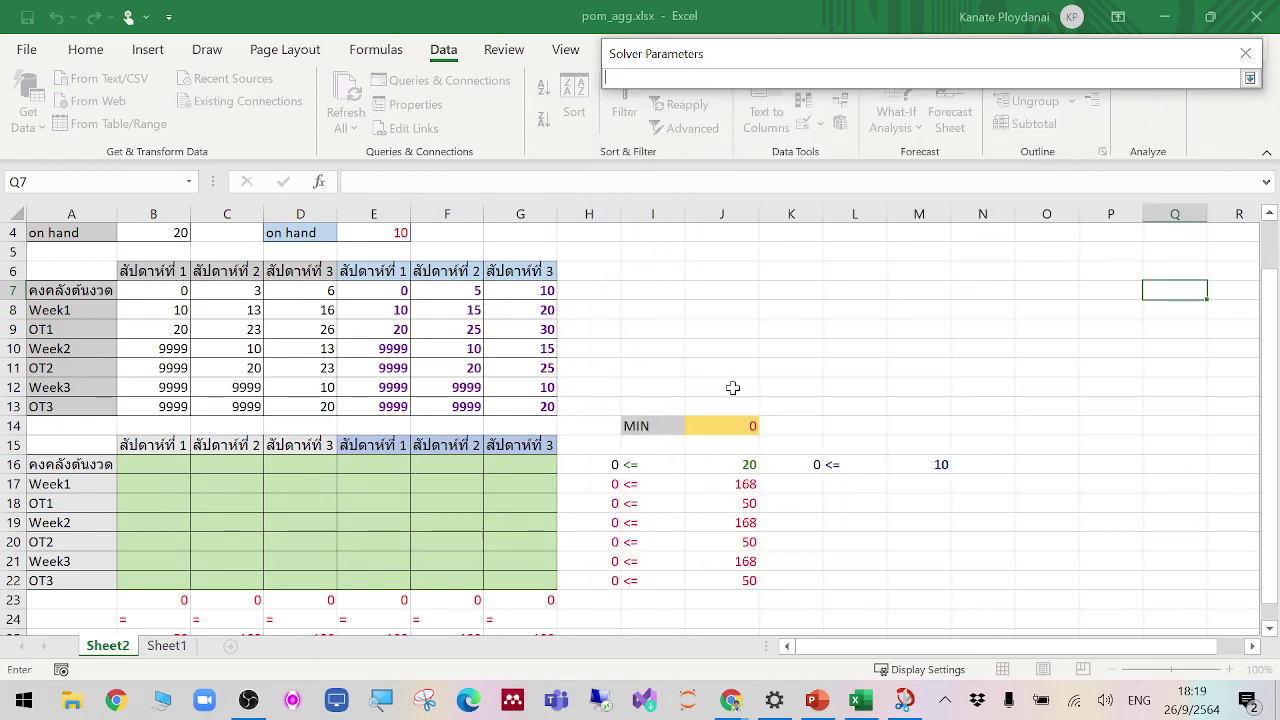
left_click(714, 421)
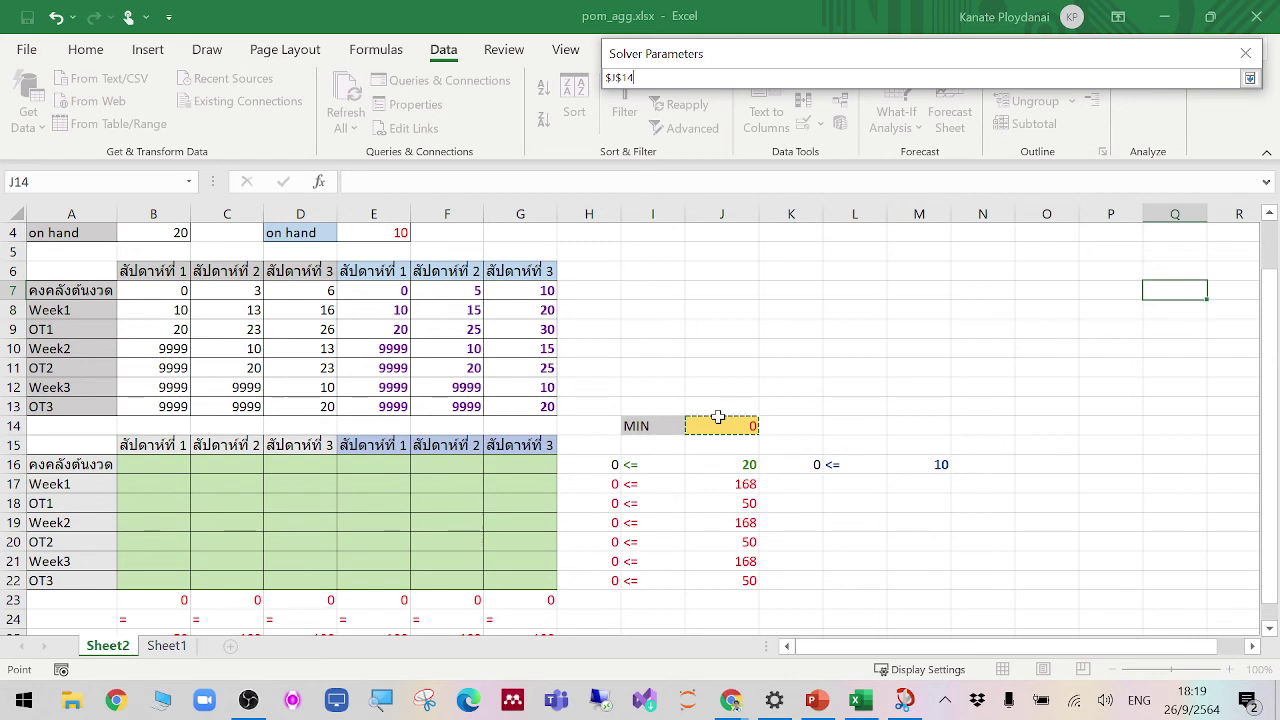
key("Return")
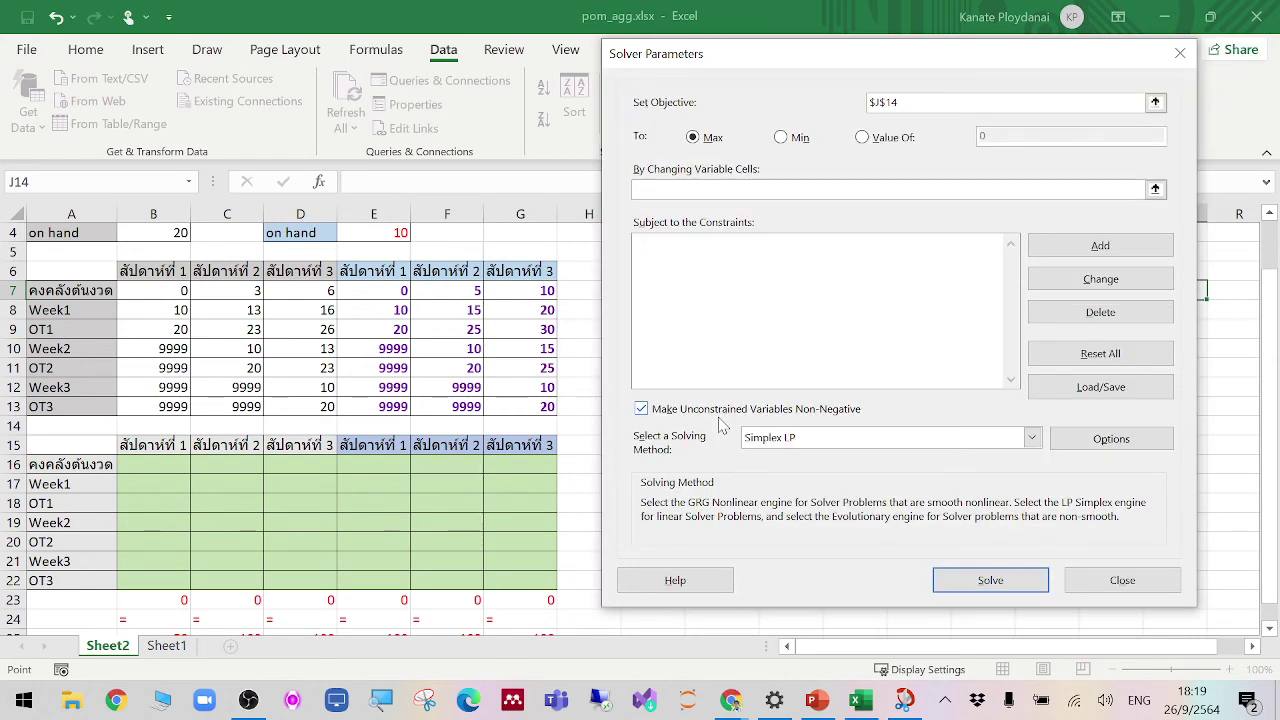
left_click(780, 138)
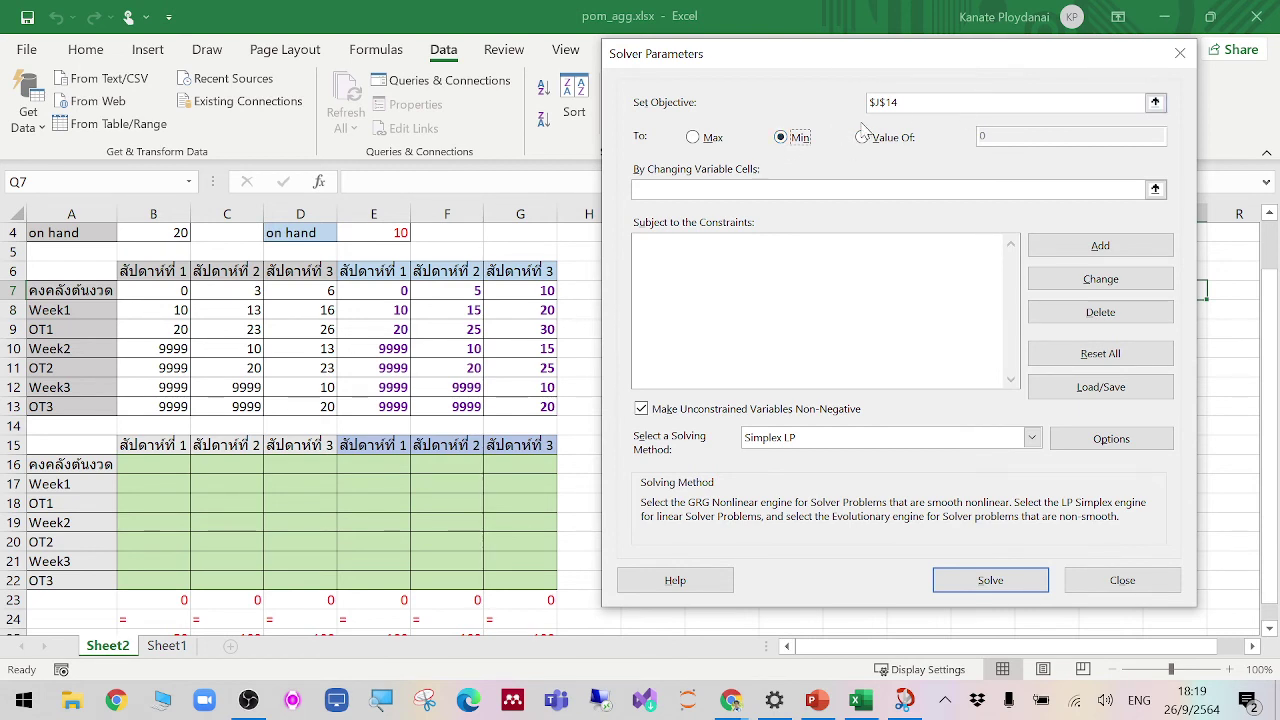
left_click(893, 102)
Step: Set the Solver's changing variable cells to the green allocation table, B16:G22
left_click(660, 189)
left_click(1155, 189)
left_click_drag(182, 467, 522, 575)
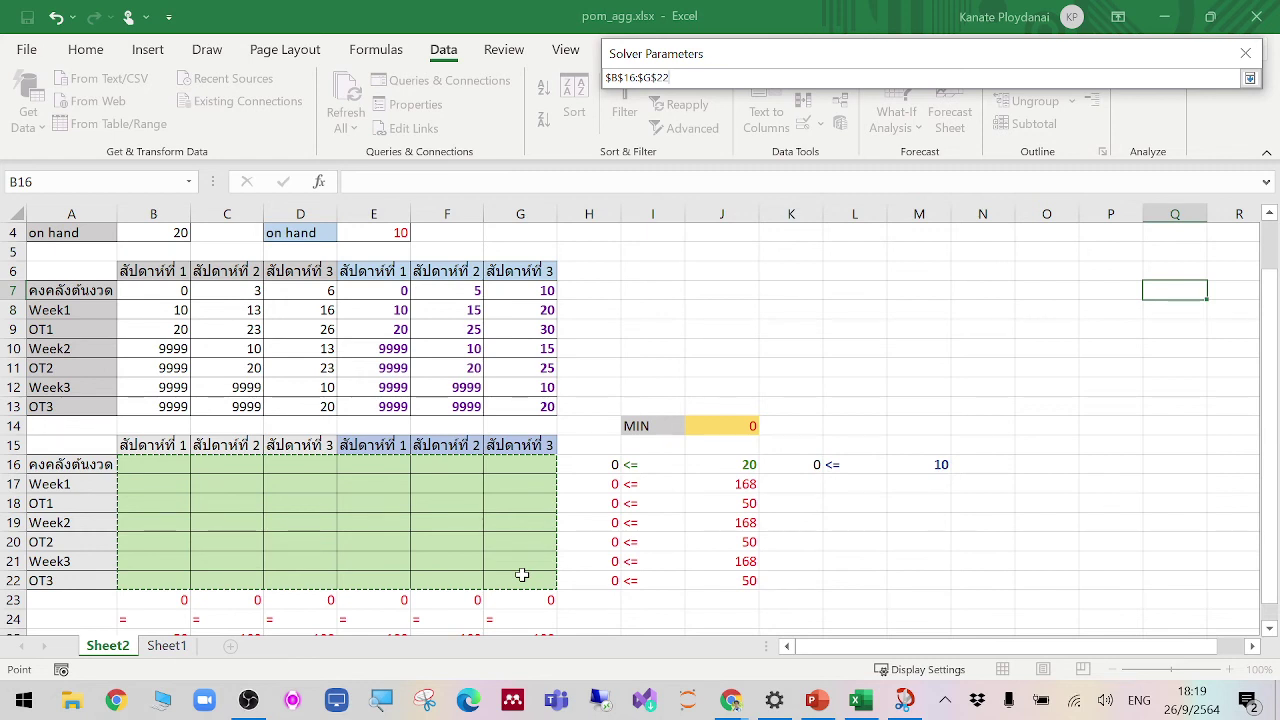
key("Return")
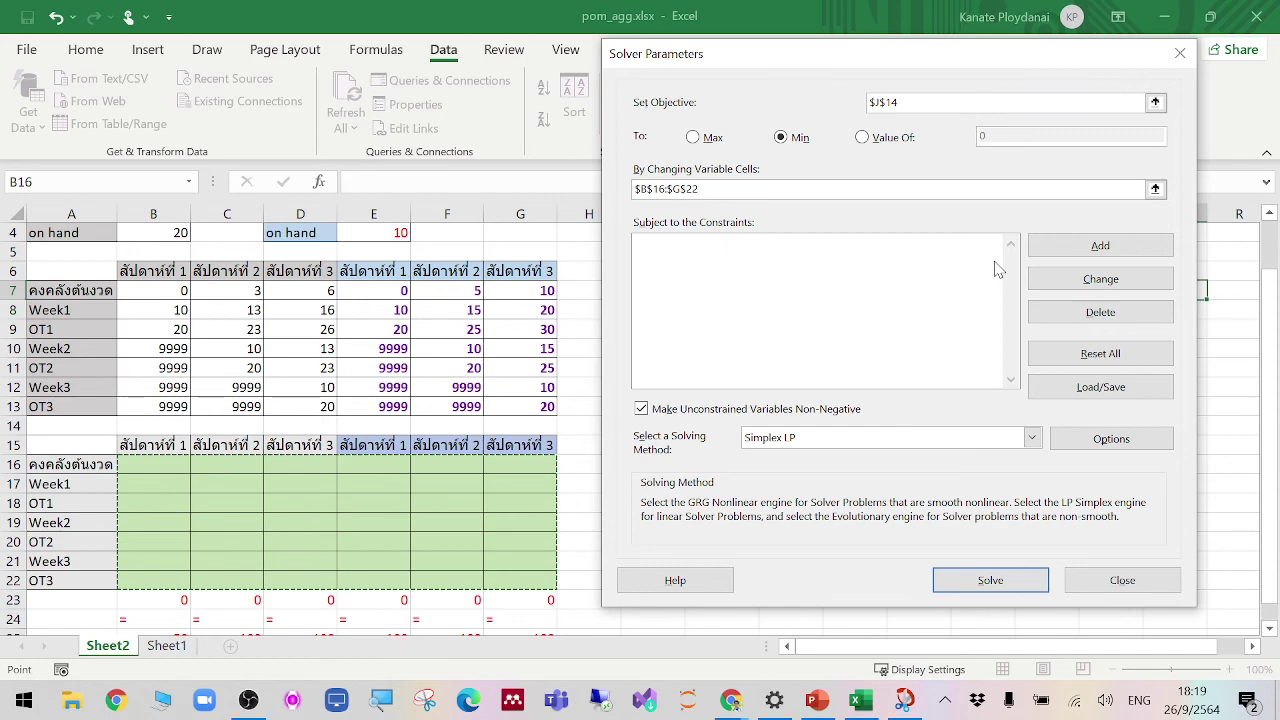
Step: Add the demand constraint that the column totals B23:G23 equal the weekly demands B25:G25
left_click(1134, 246)
scroll(757, 432, "down", 1)
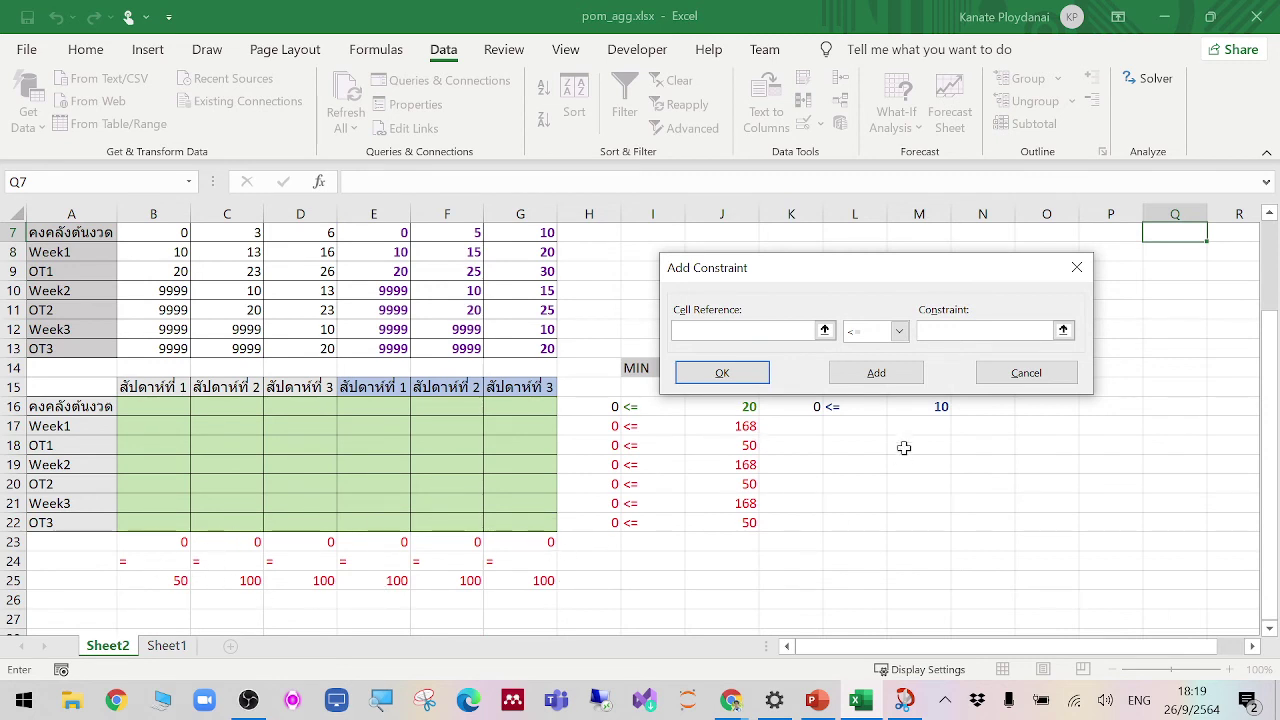
left_click(824, 332)
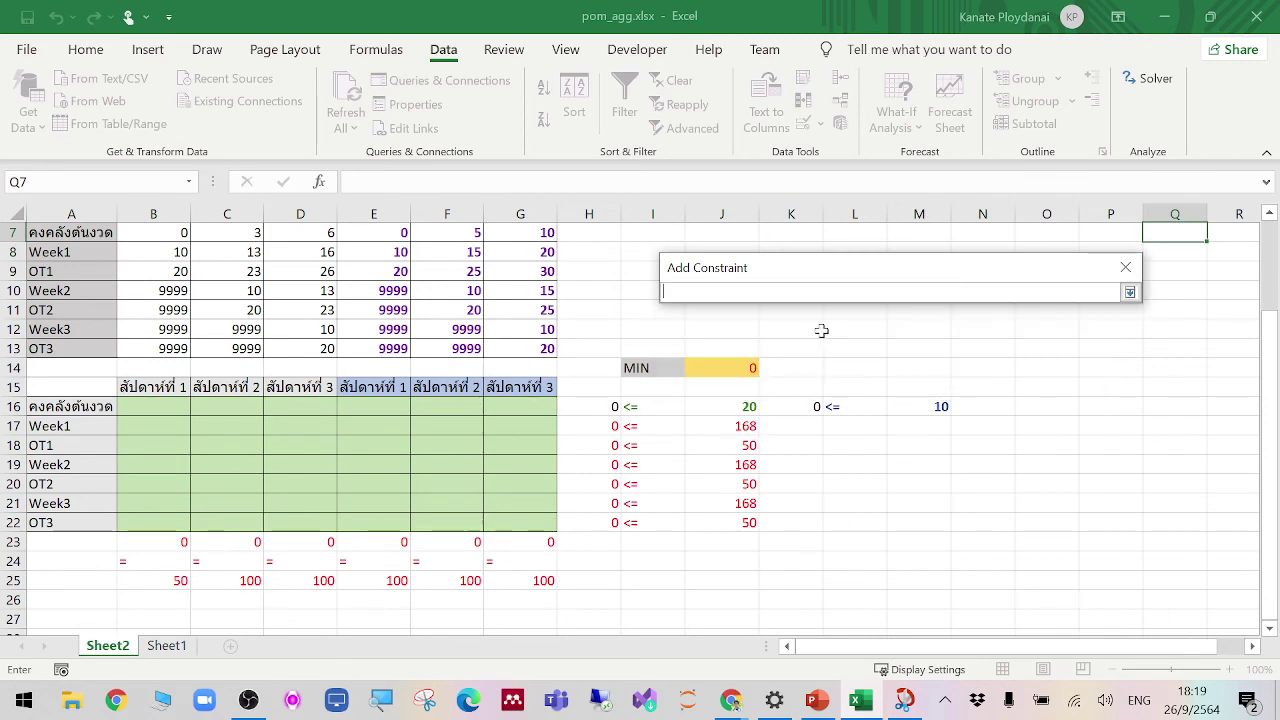
left_click_drag(138, 545, 493, 543)
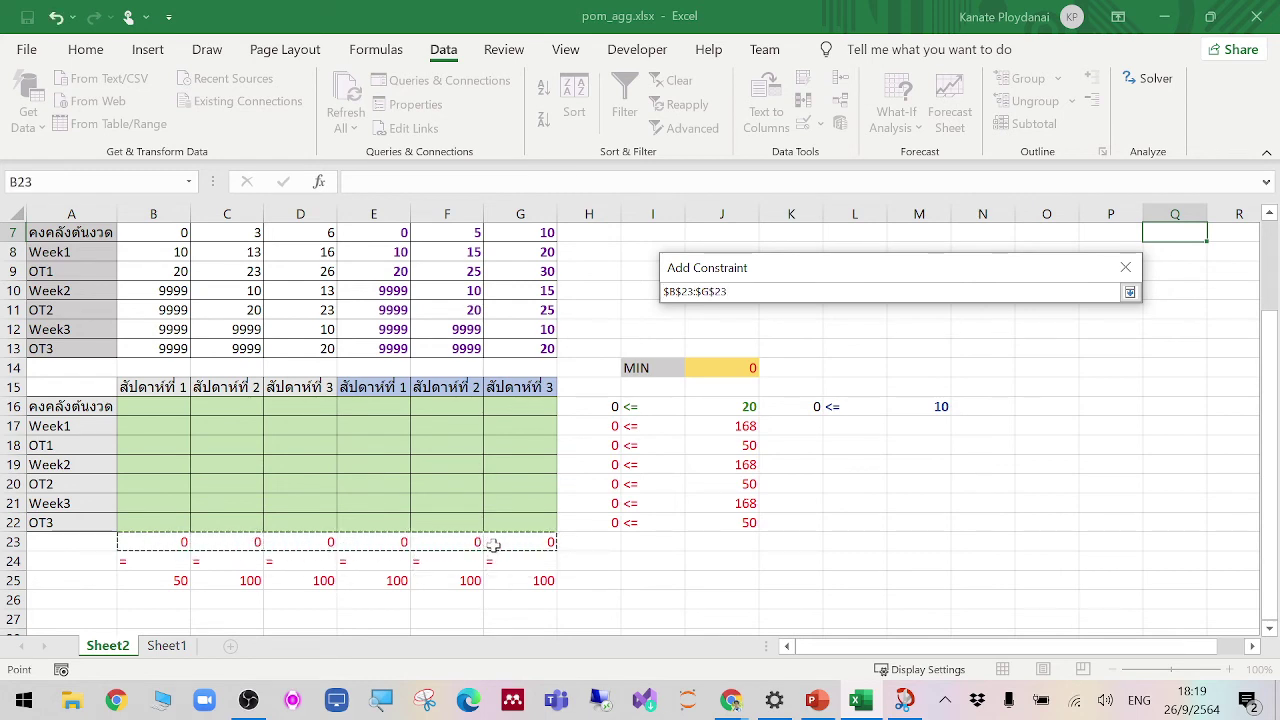
key("Return")
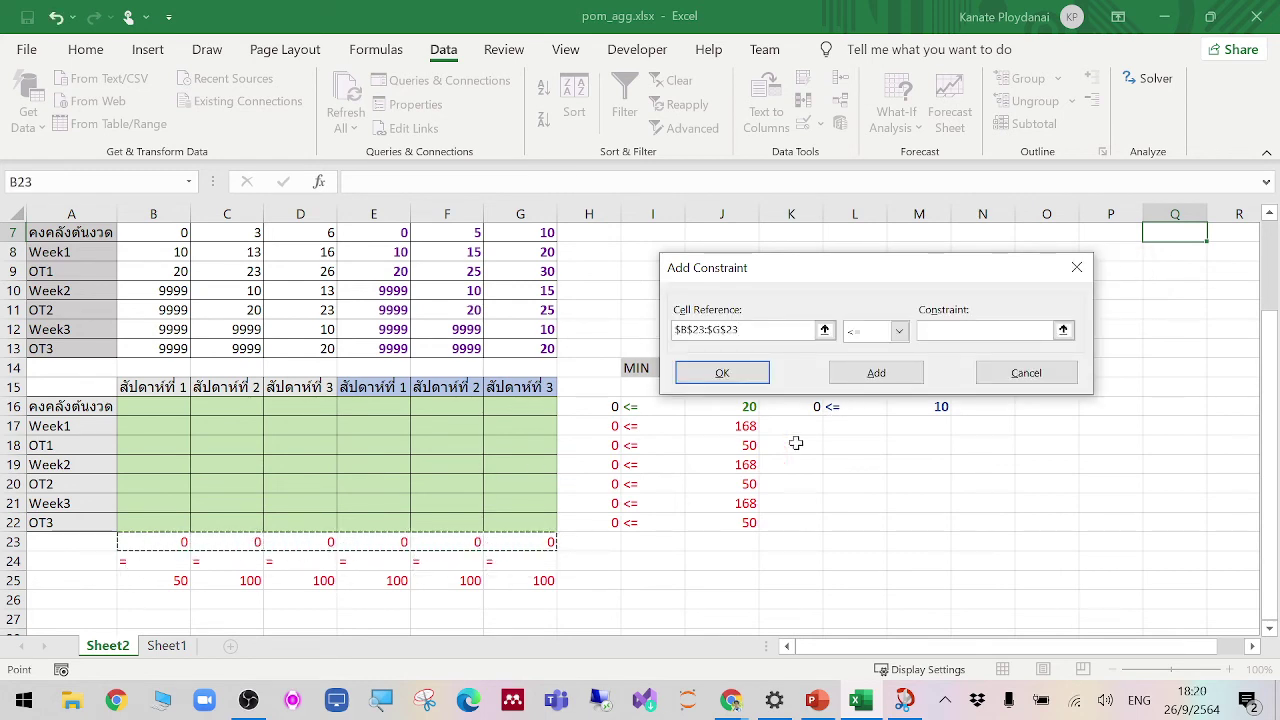
left_click(899, 331)
left_click(887, 364)
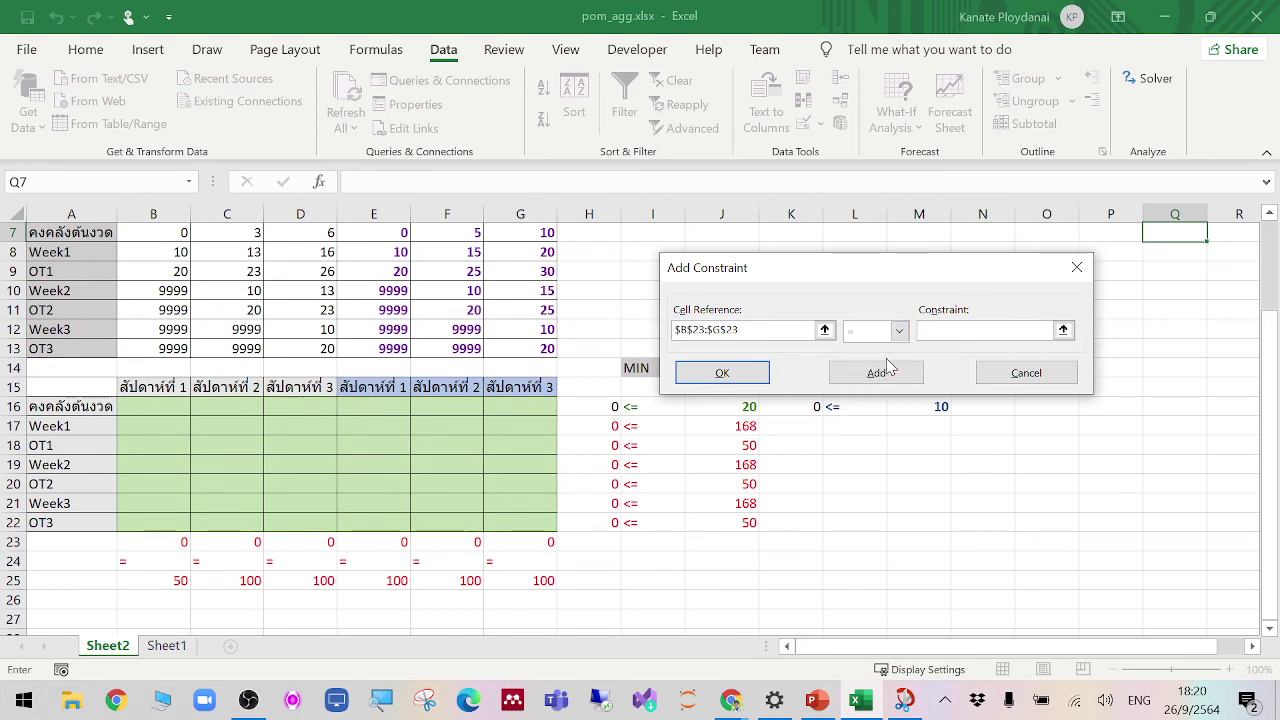
left_click(1062, 330)
left_click_drag(129, 580, 502, 582)
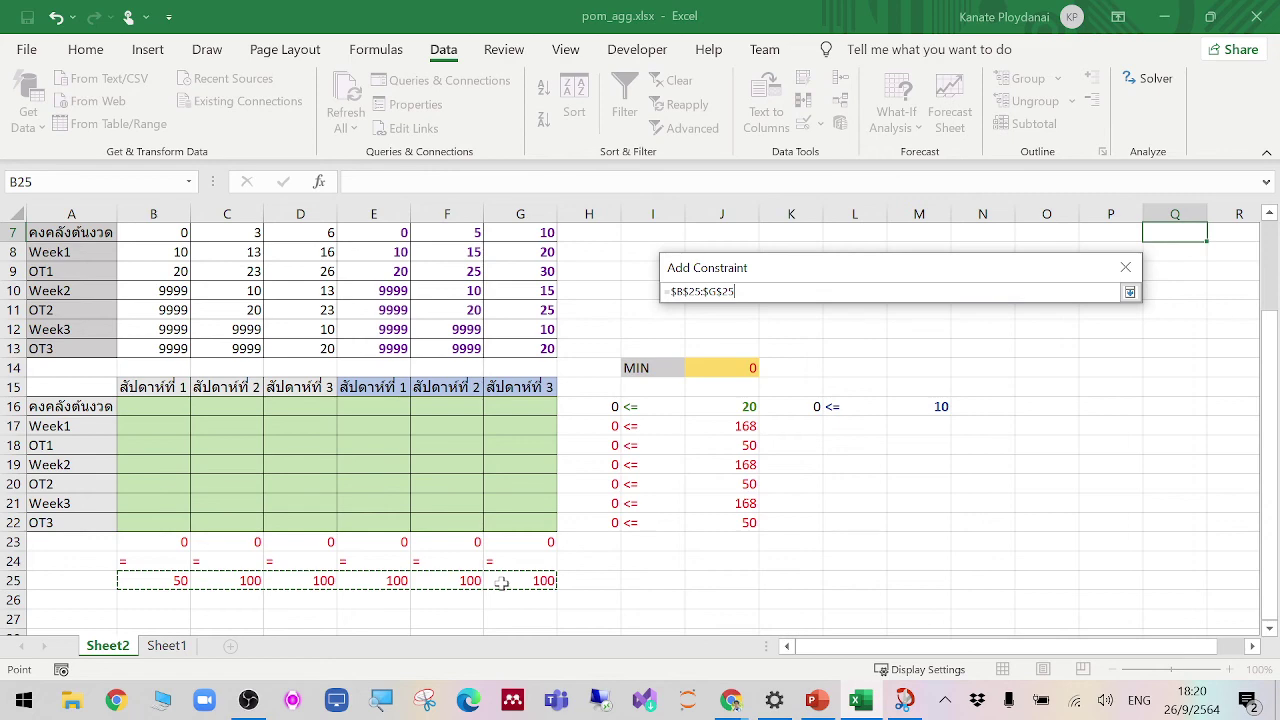
key("Return")
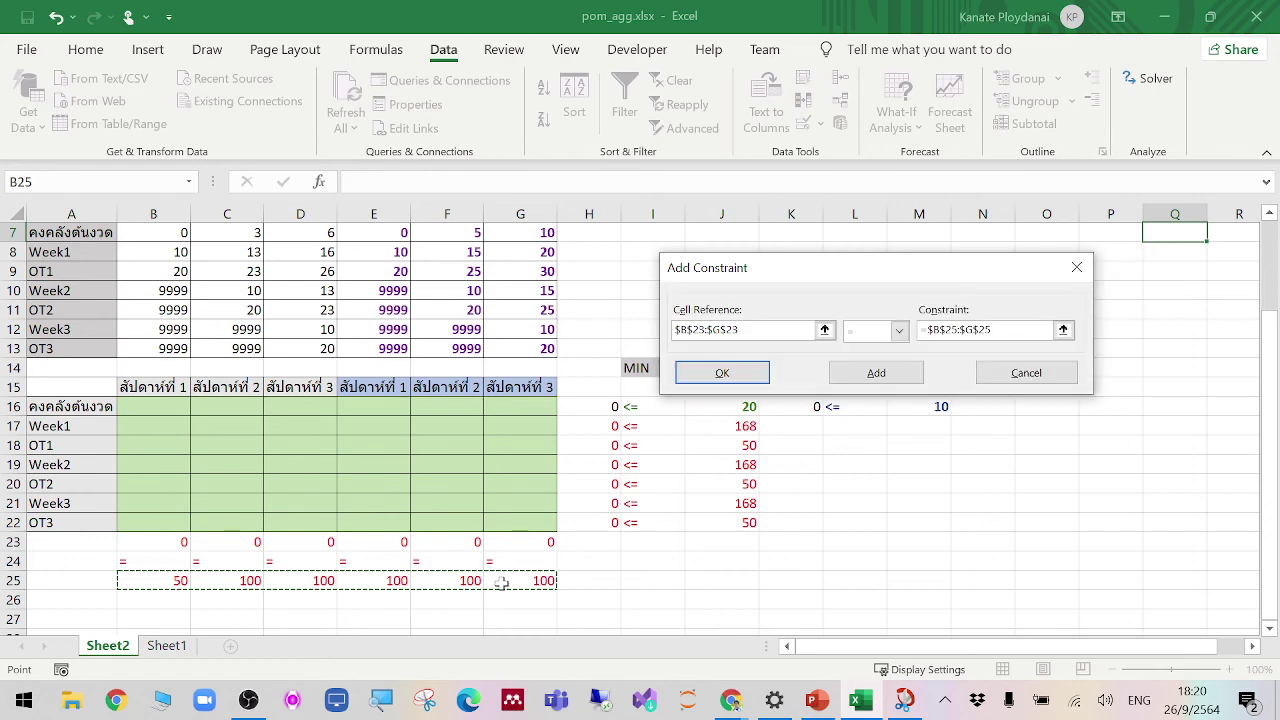
left_click(737, 375)
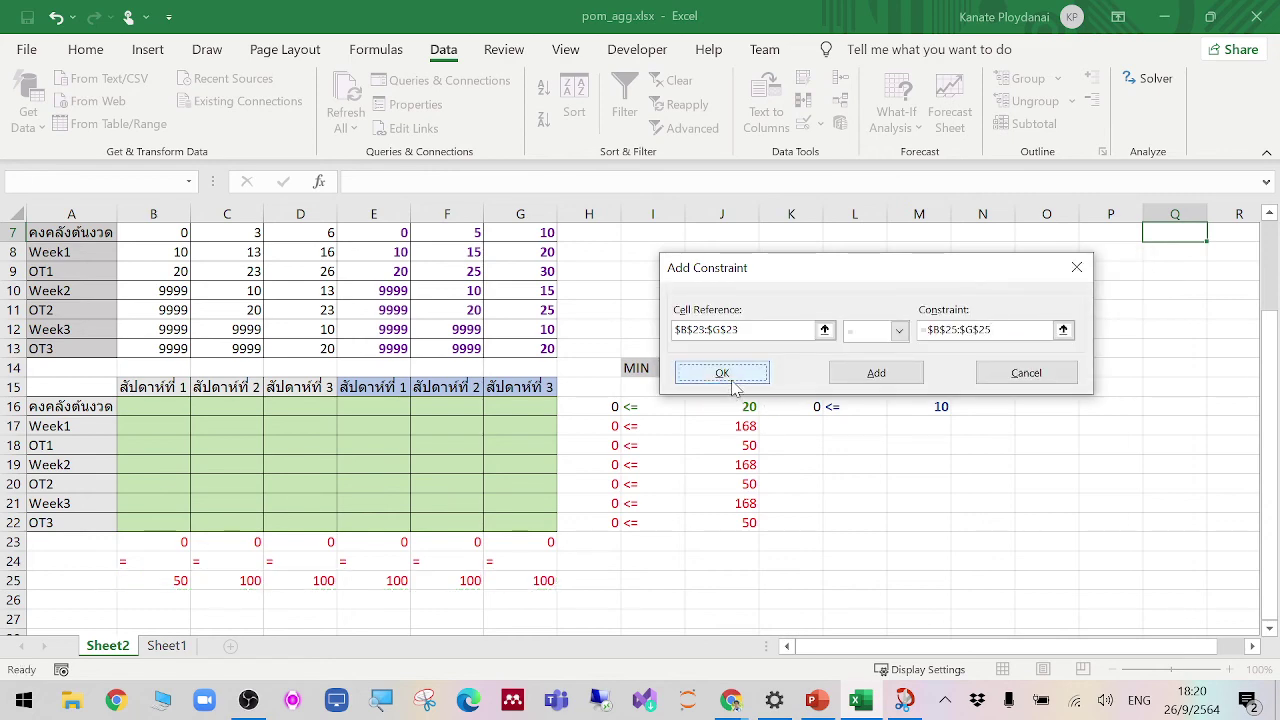
left_click(668, 244)
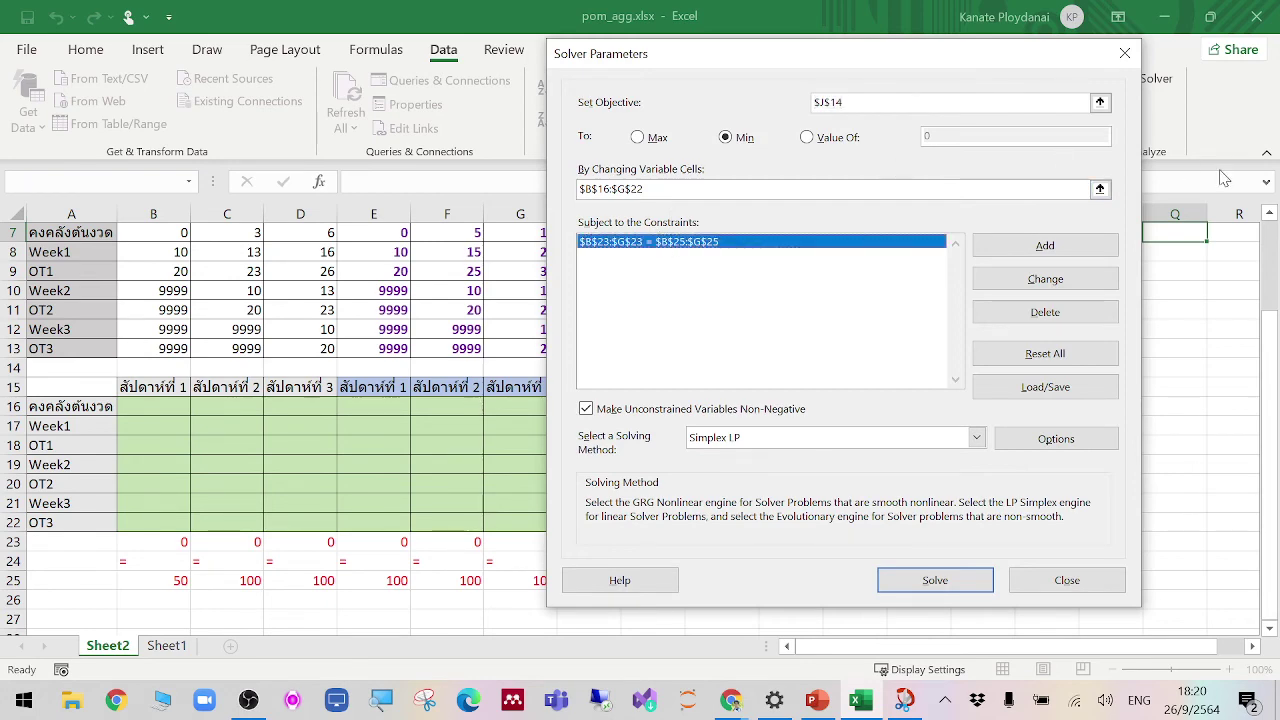
Step: Add the capacity constraint that the row totals H17:H22 are <= the capacities in J17:J22
left_click(1036, 256)
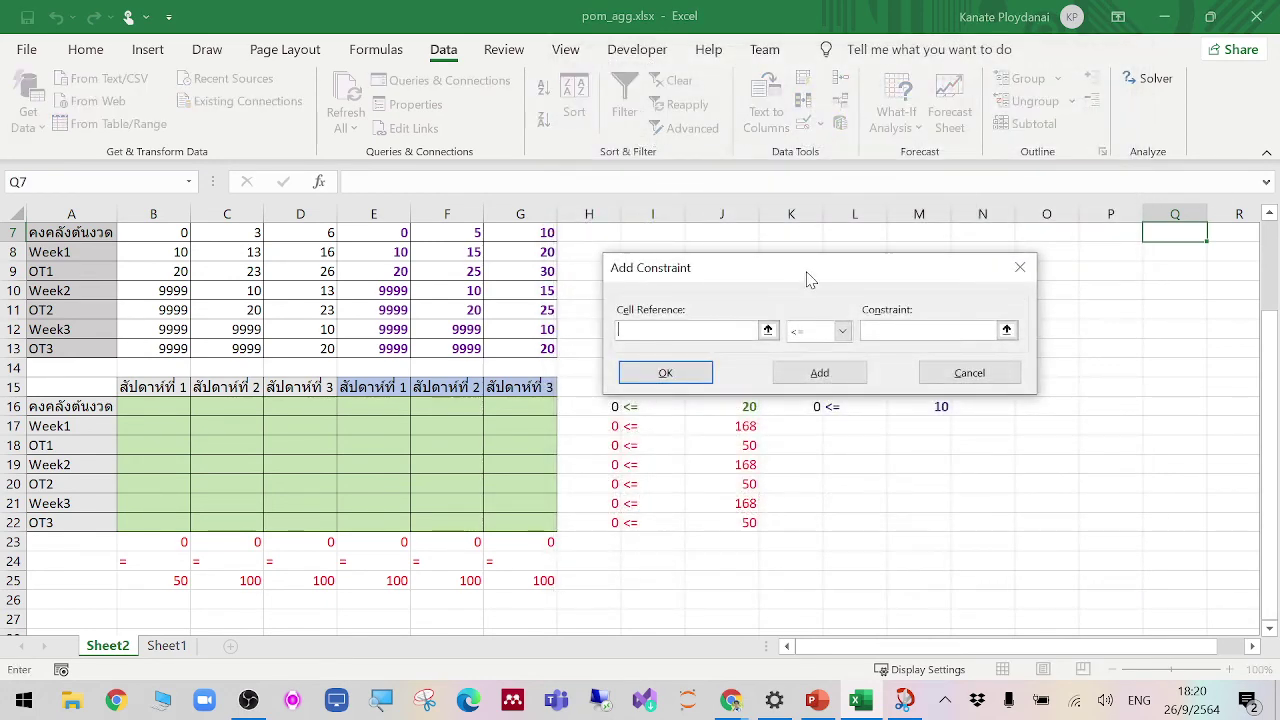
left_click_drag(808, 271, 803, 165)
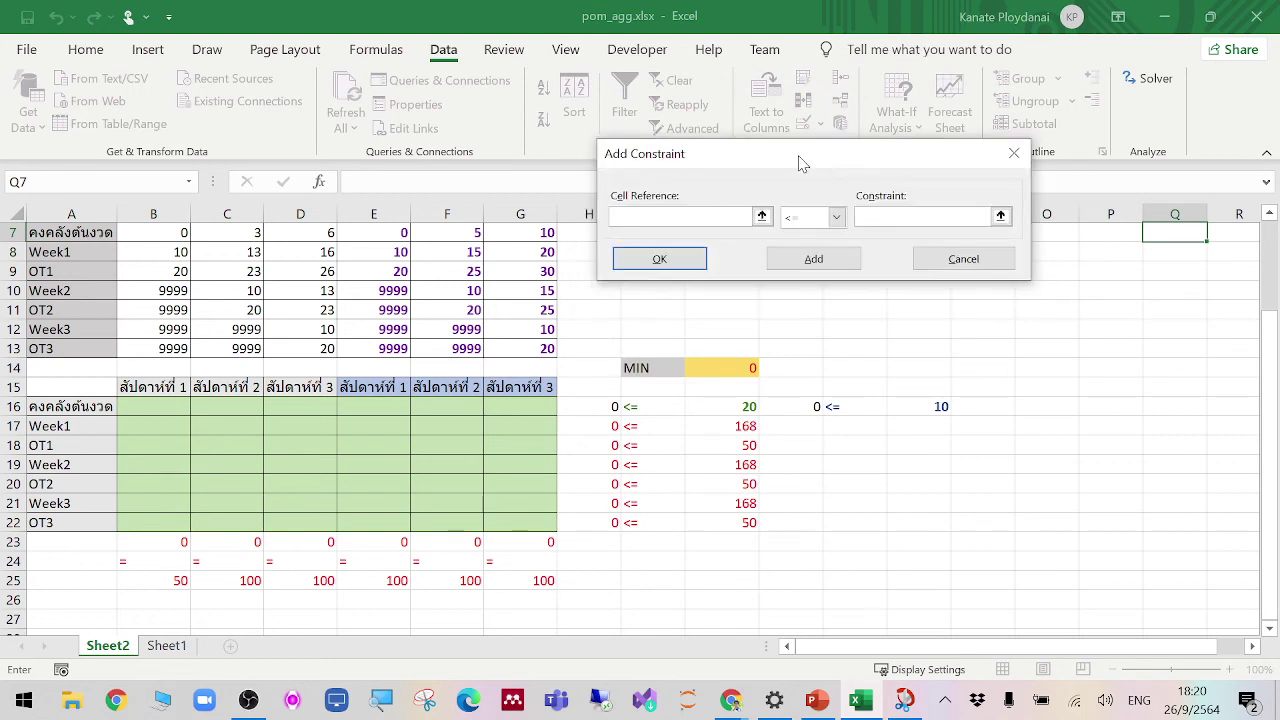
left_click(762, 216)
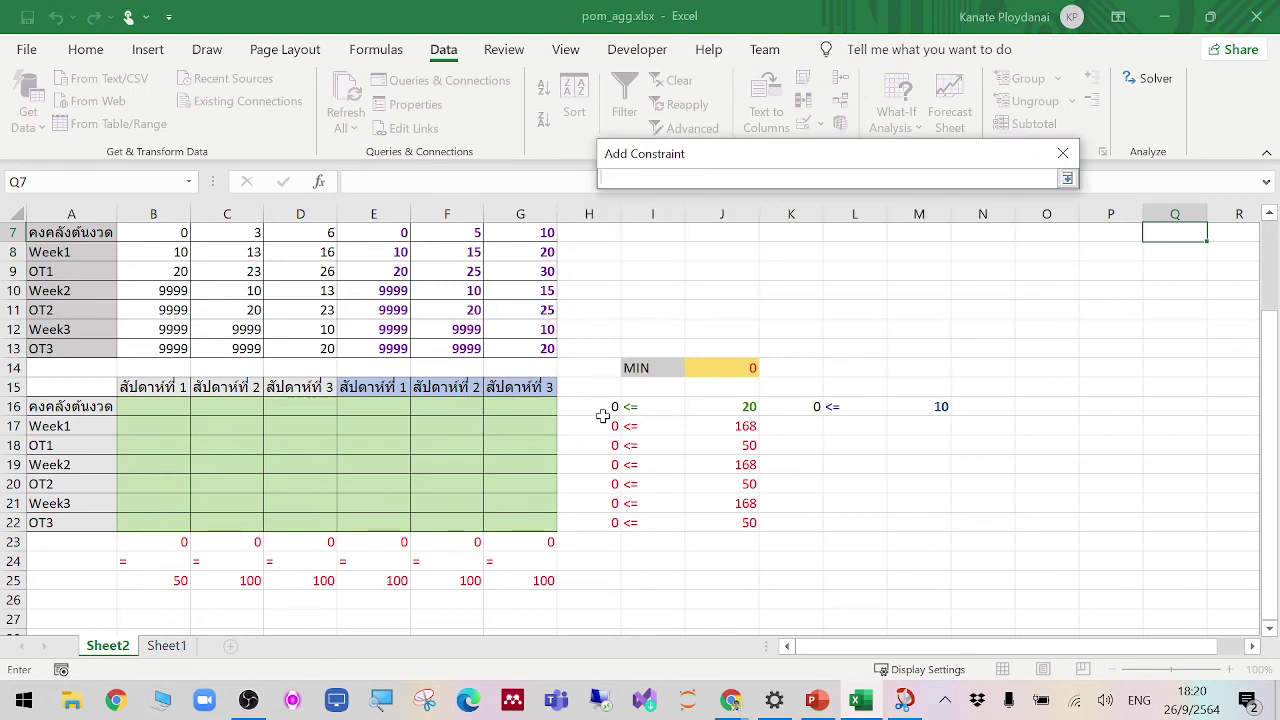
left_click_drag(603, 418, 610, 526)
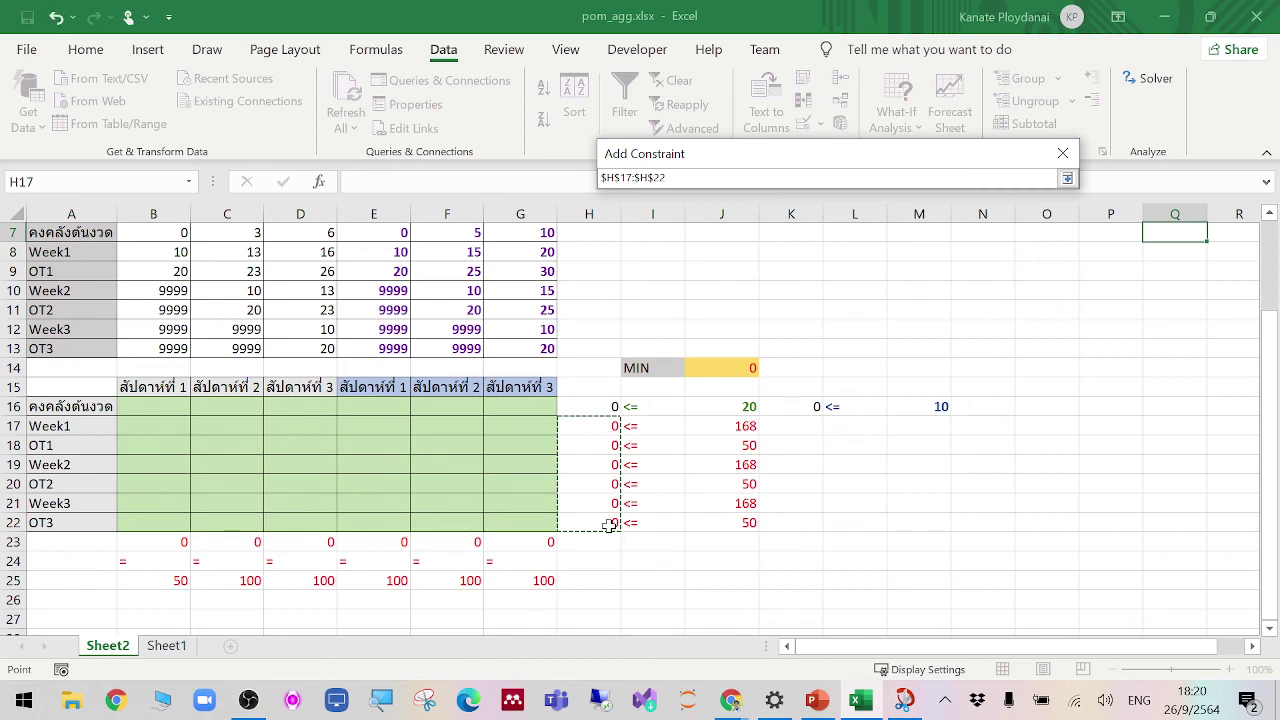
key("Return")
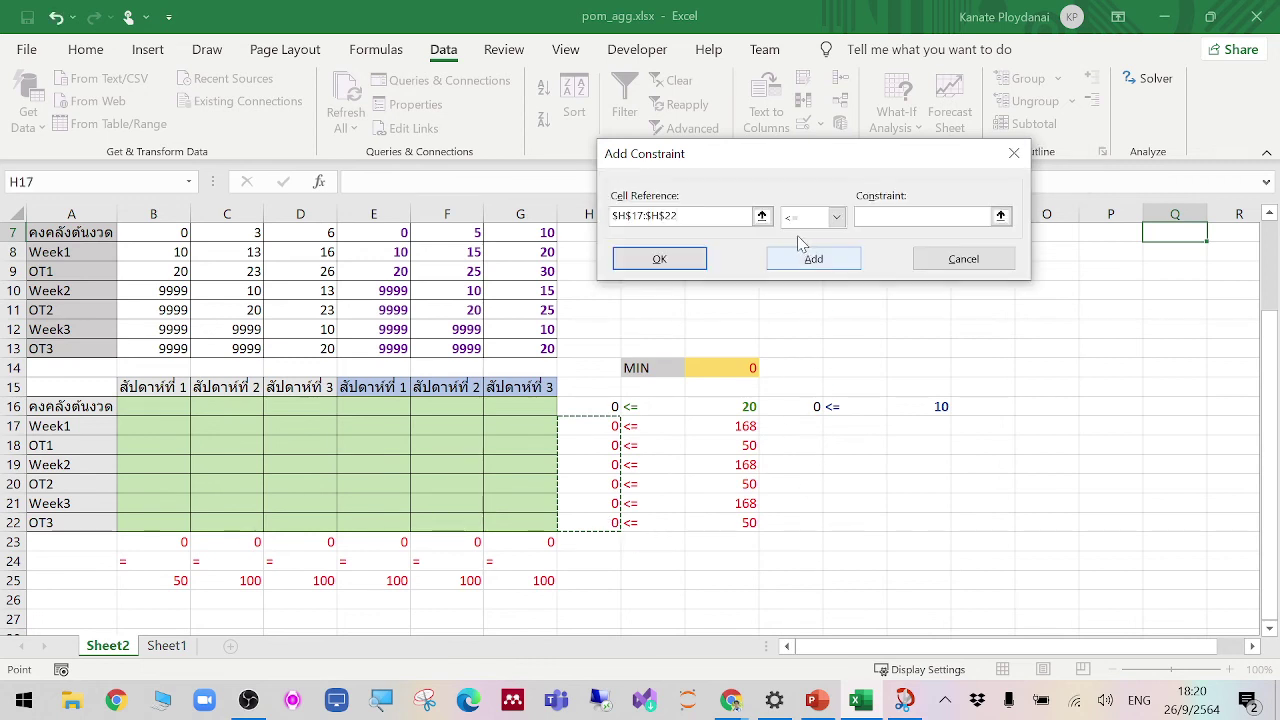
left_click(1000, 216)
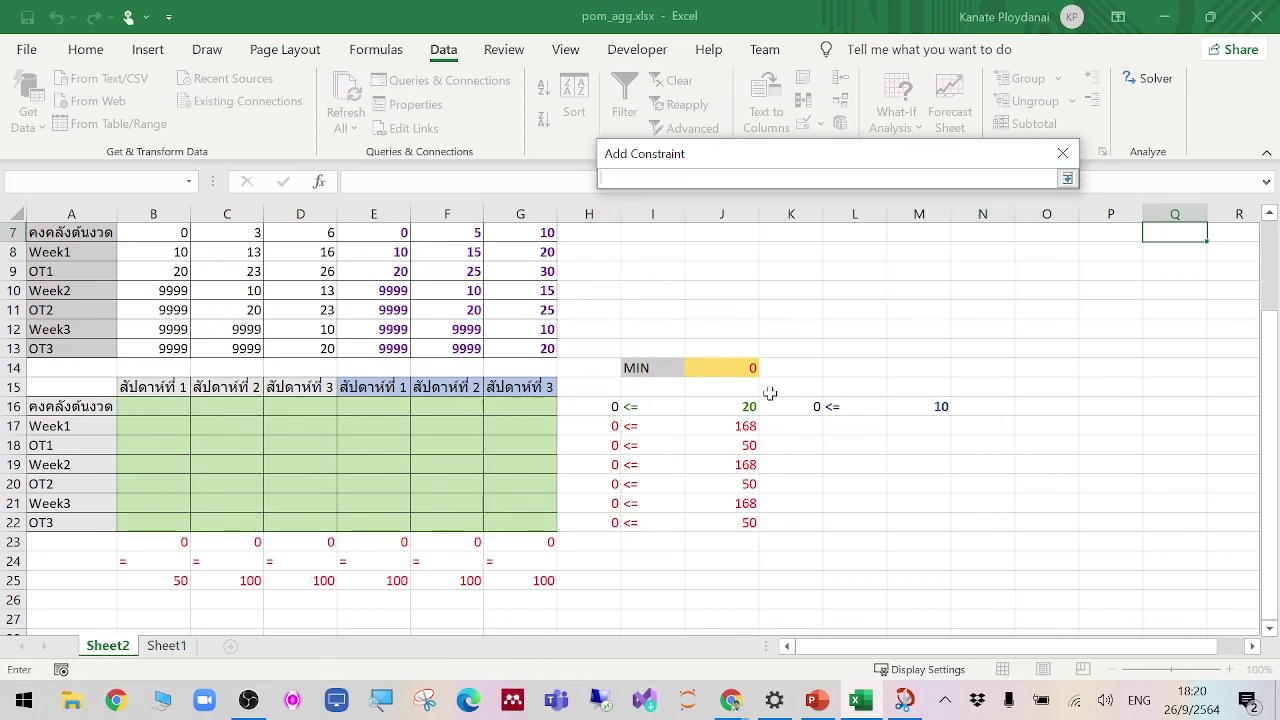
left_click(737, 425)
left_click_drag(737, 425, 737, 516)
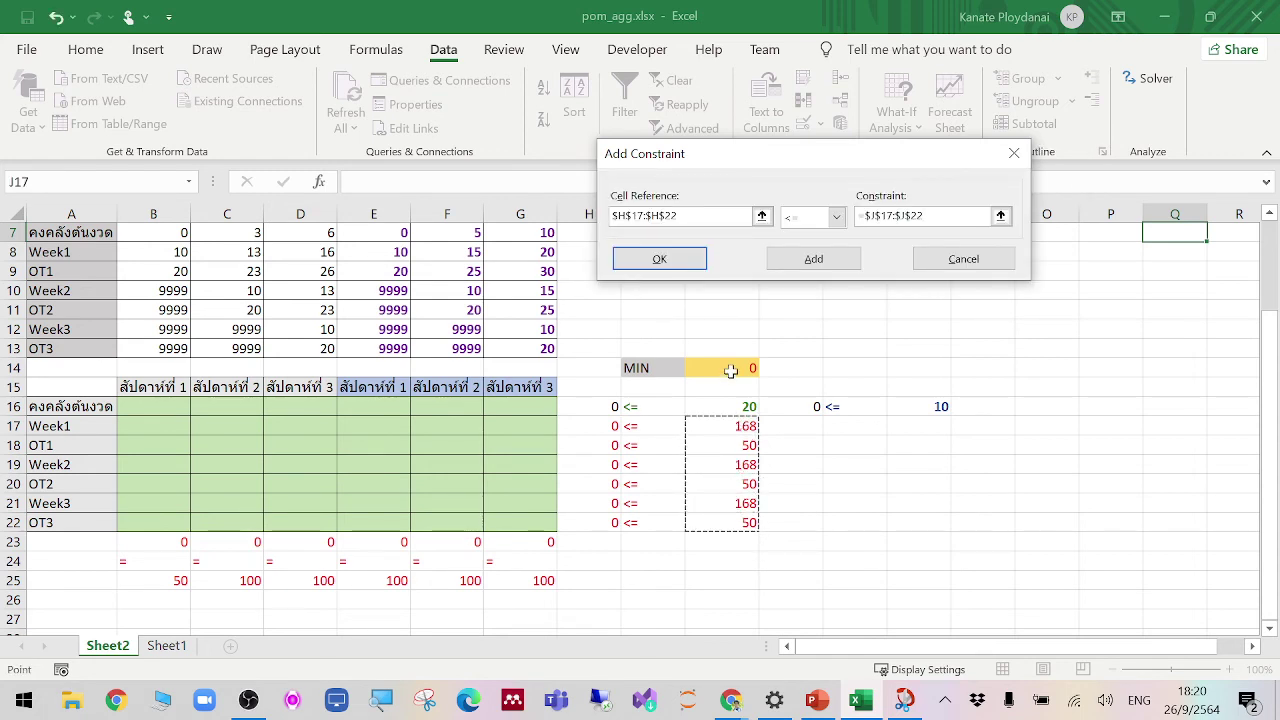
left_click(660, 260)
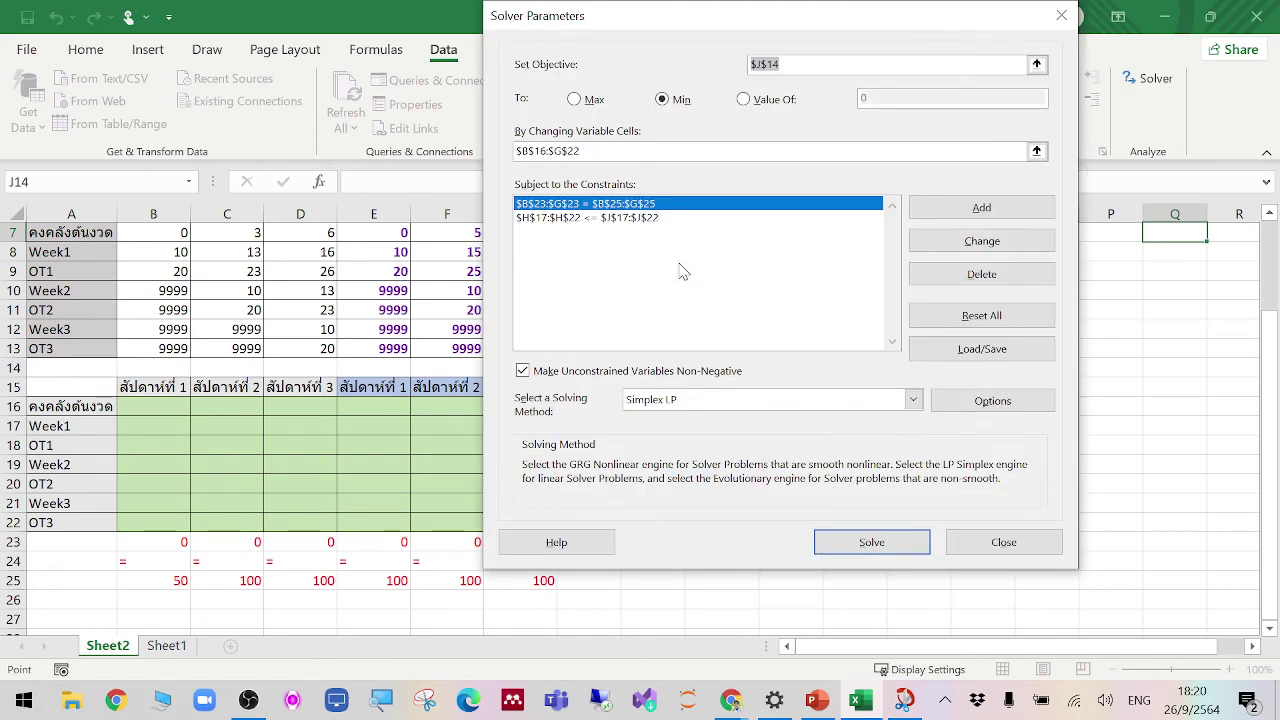
Step: Add the Solver constraint that the first product's beginning-inventory use in H16 is <= the available stock in J16
left_click(975, 208)
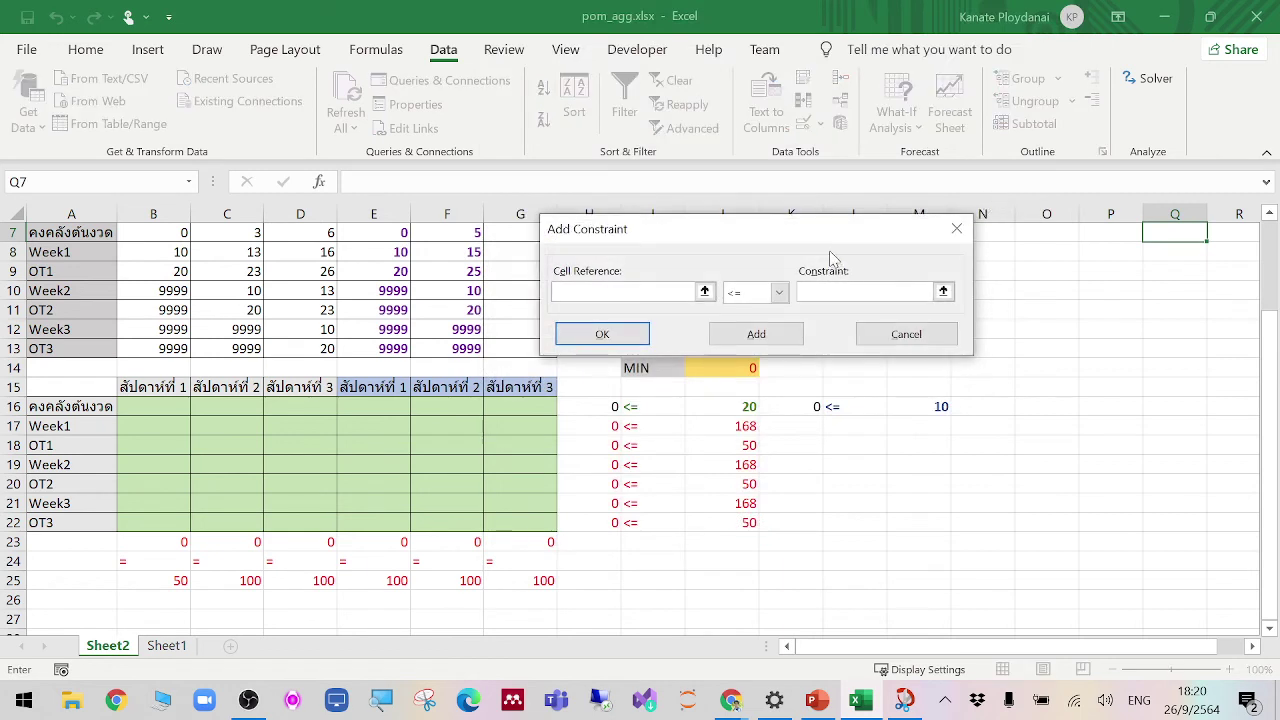
left_click_drag(843, 240, 831, 152)
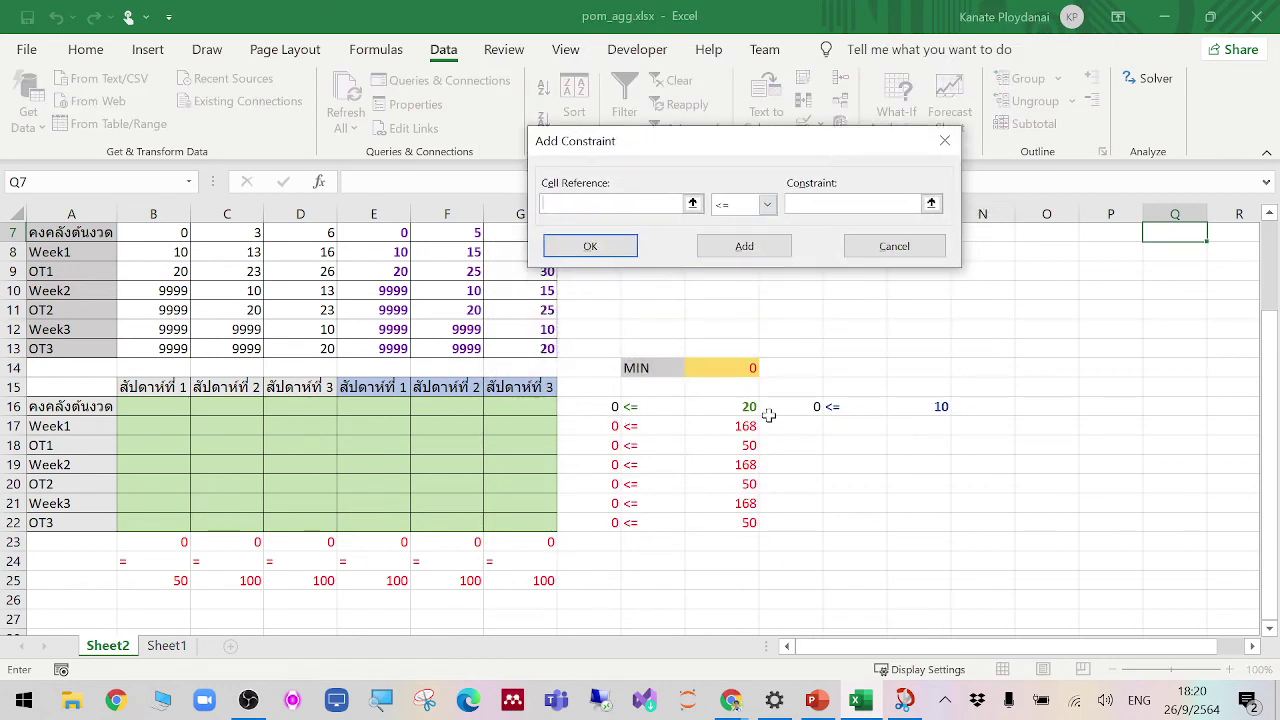
left_click(692, 203)
left_click(612, 406)
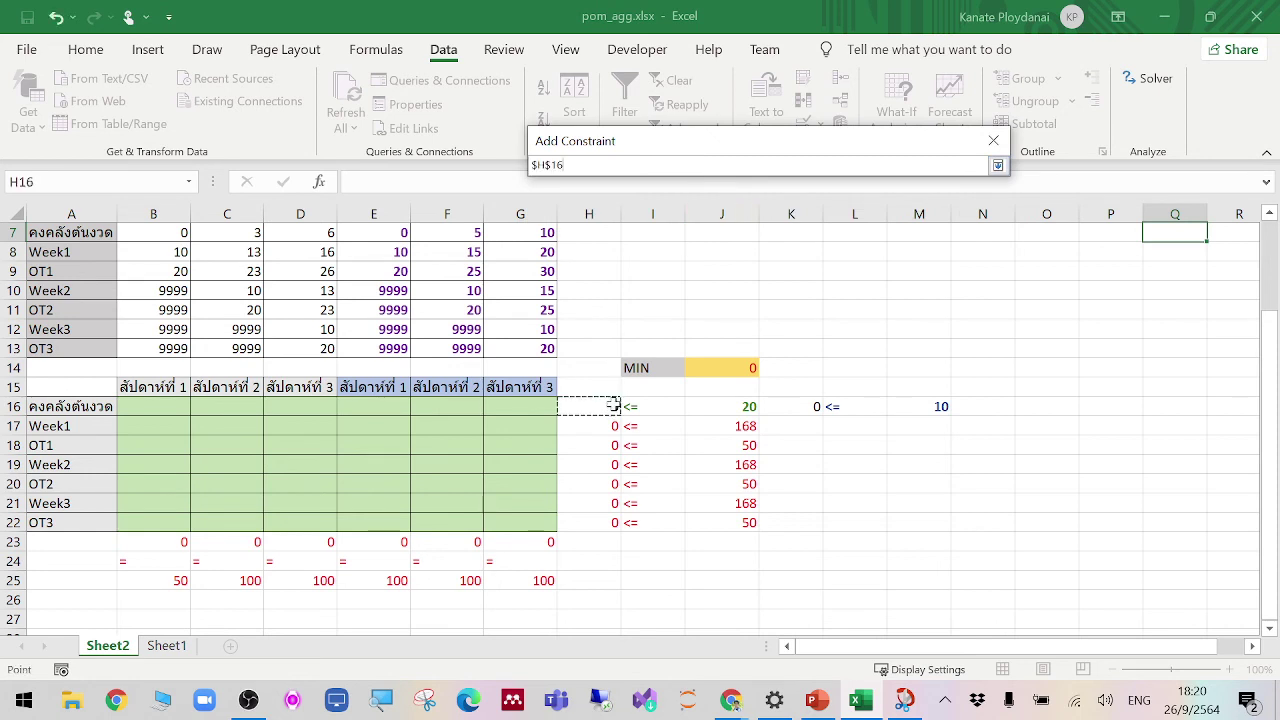
key("Return")
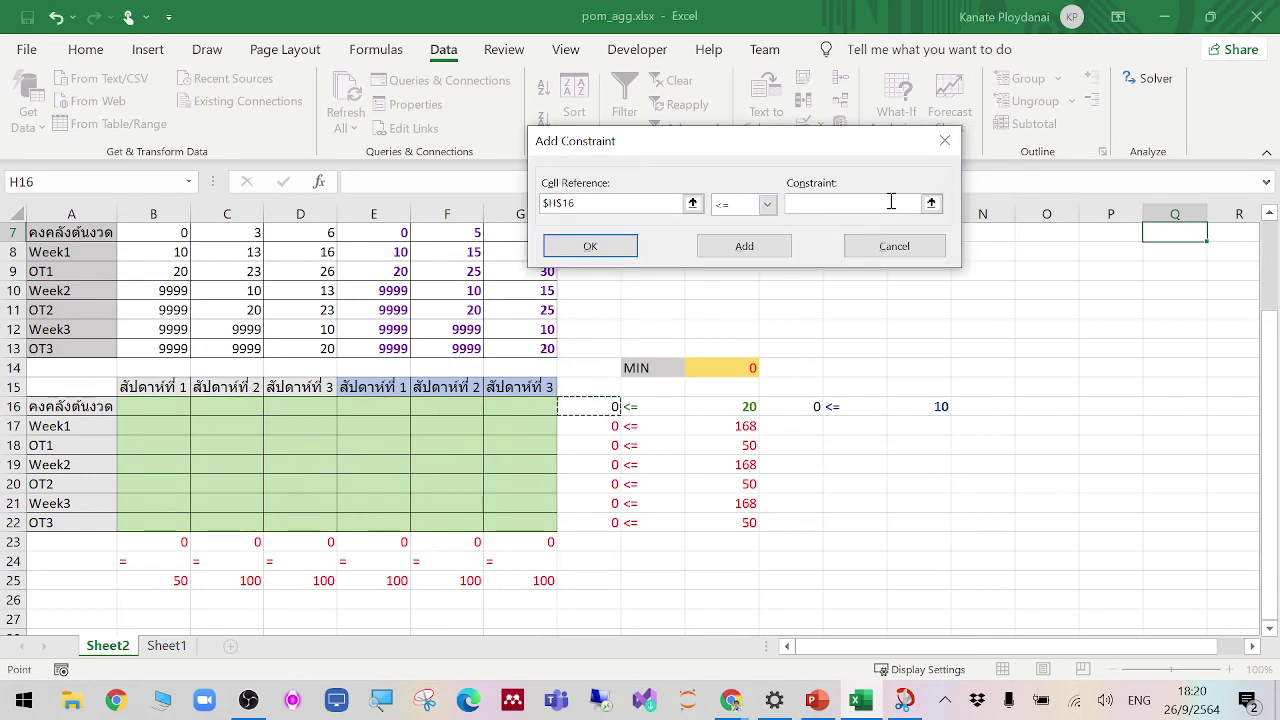
left_click(931, 203)
left_click(720, 408)
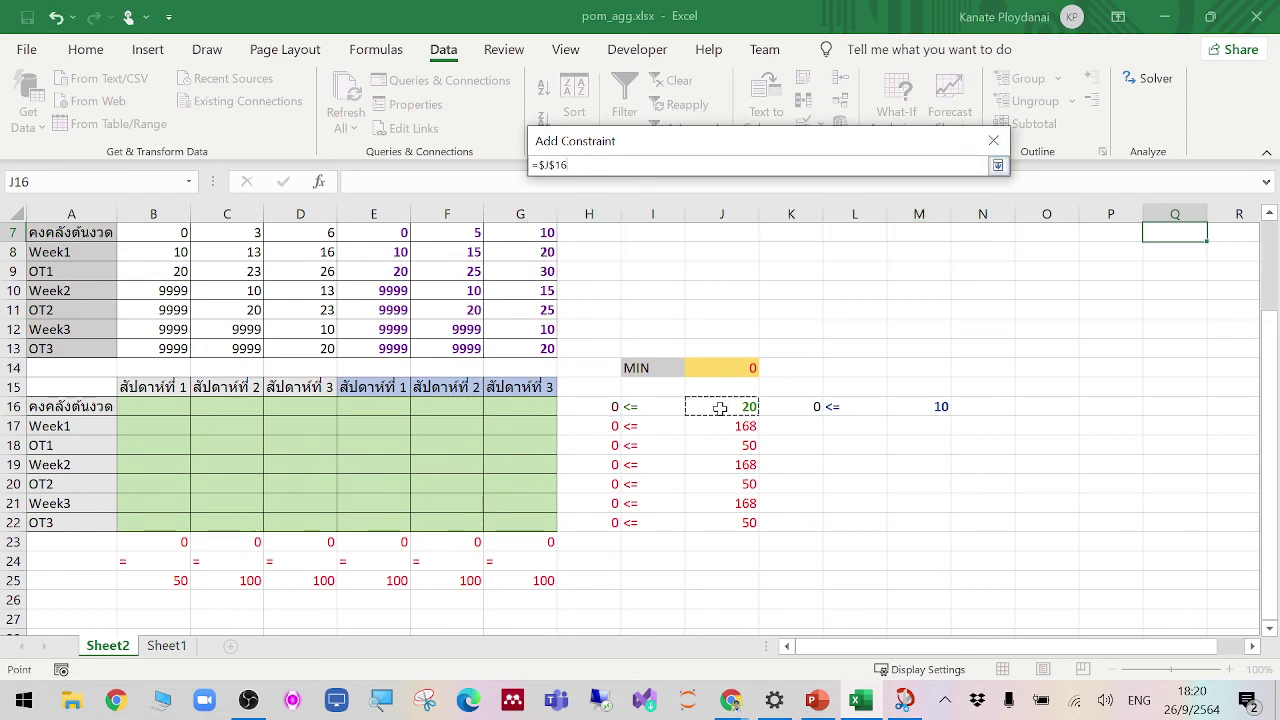
key("Return")
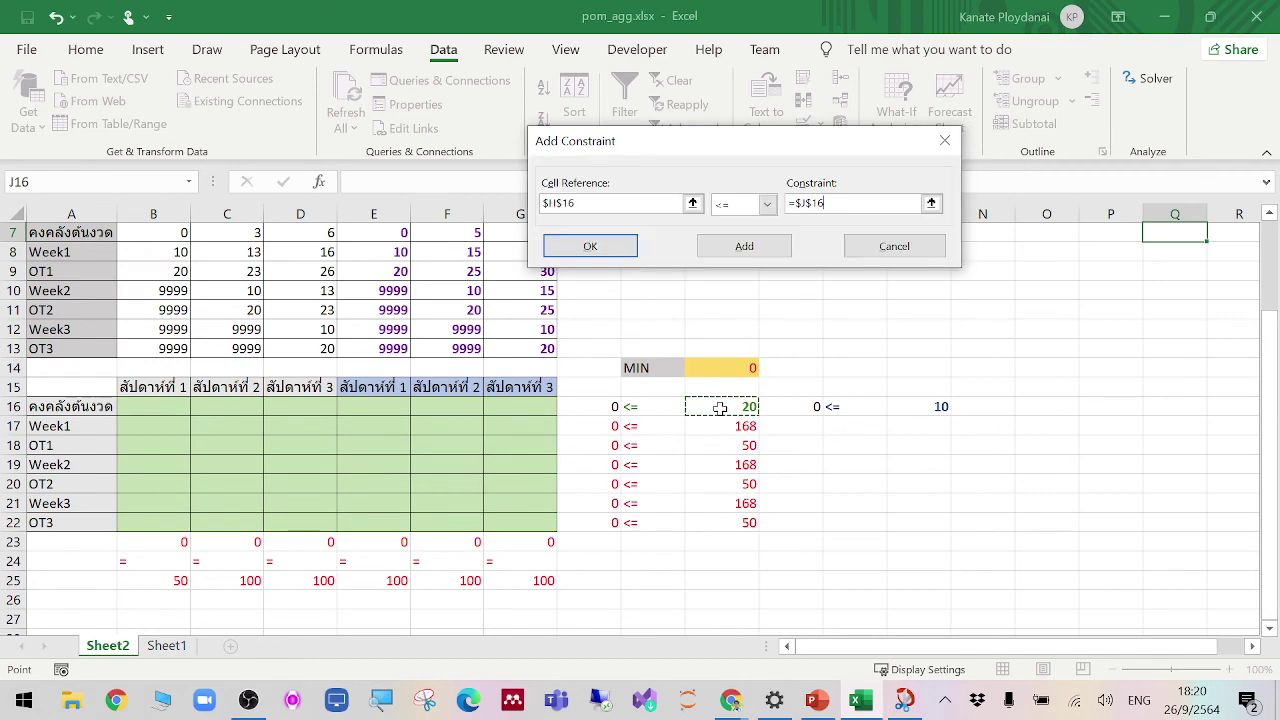
left_click(570, 248)
Step: Add the Solver constraint that the second product's beginning-inventory use in K16 is <= the available stock in M16
left_click(948, 206)
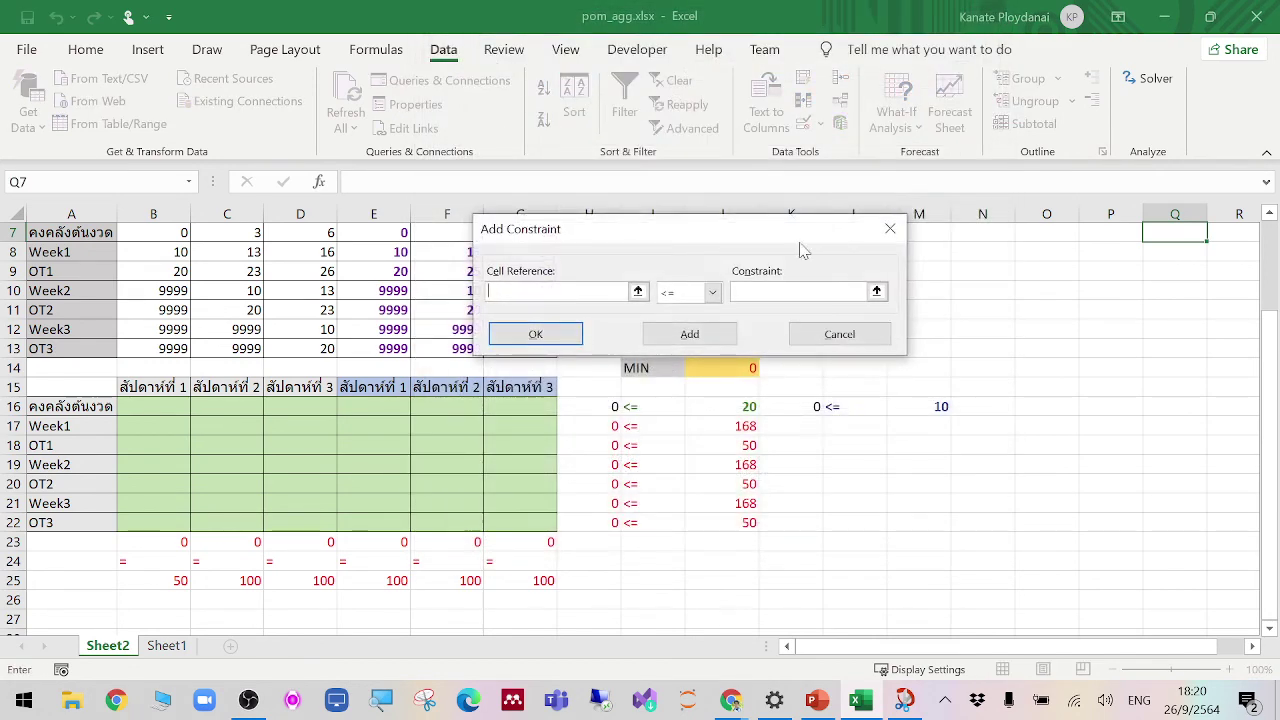
left_click_drag(709, 243, 780, 145)
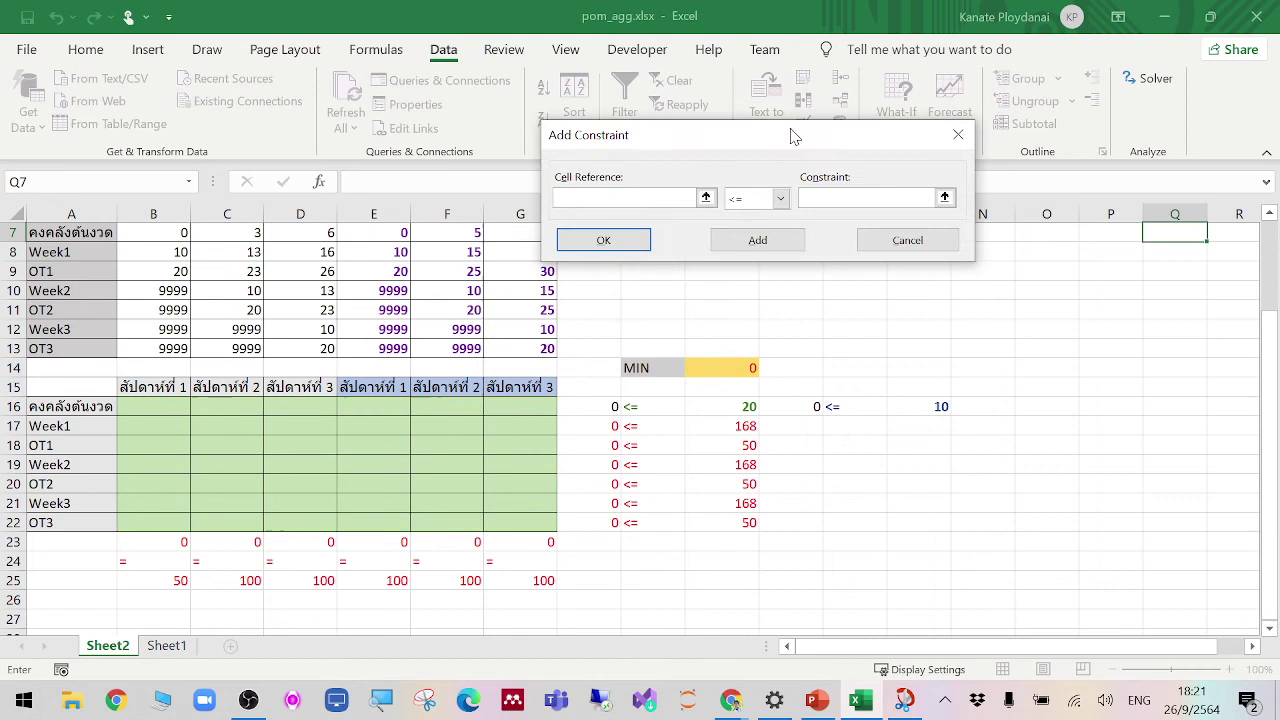
left_click(706, 197)
left_click(790, 404)
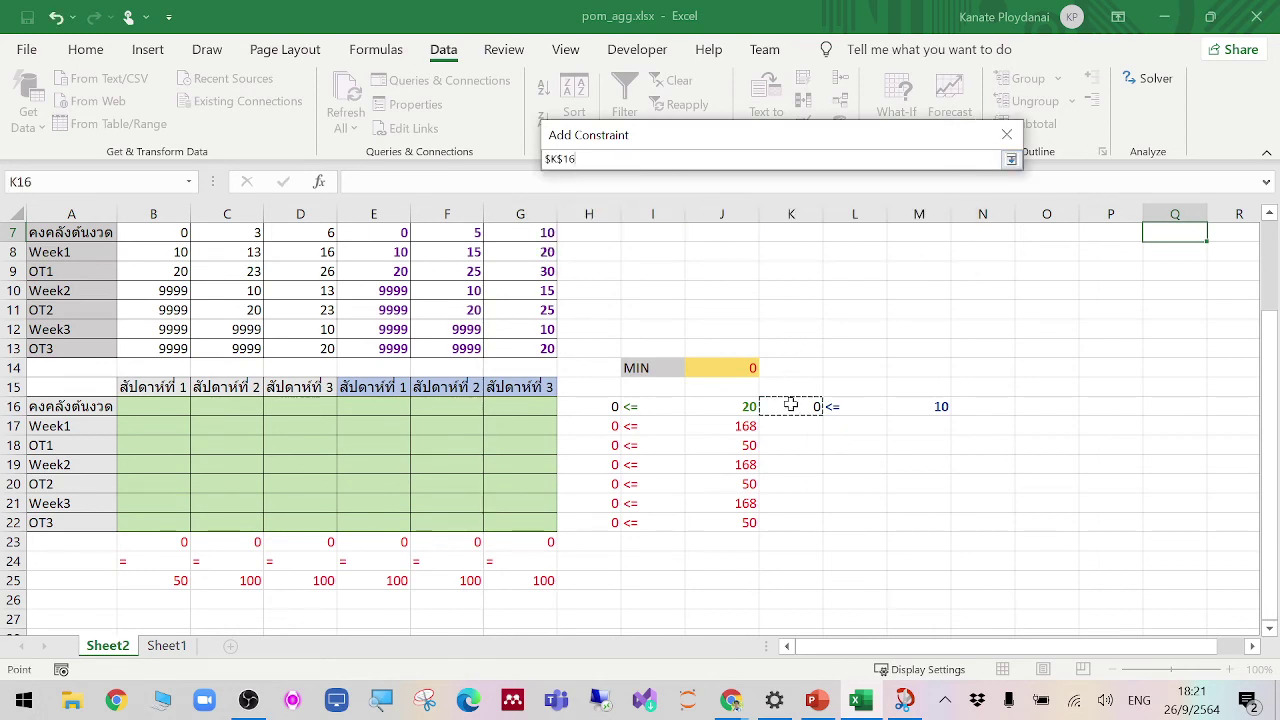
key("Return")
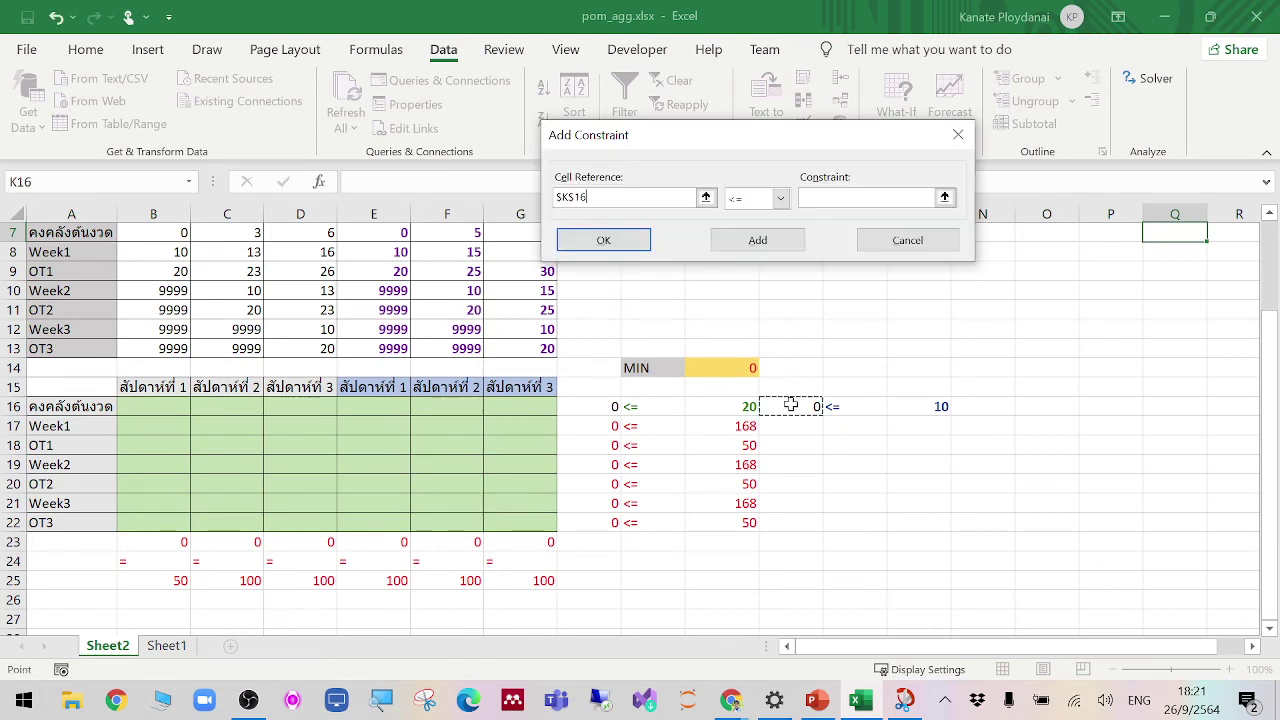
left_click(944, 197)
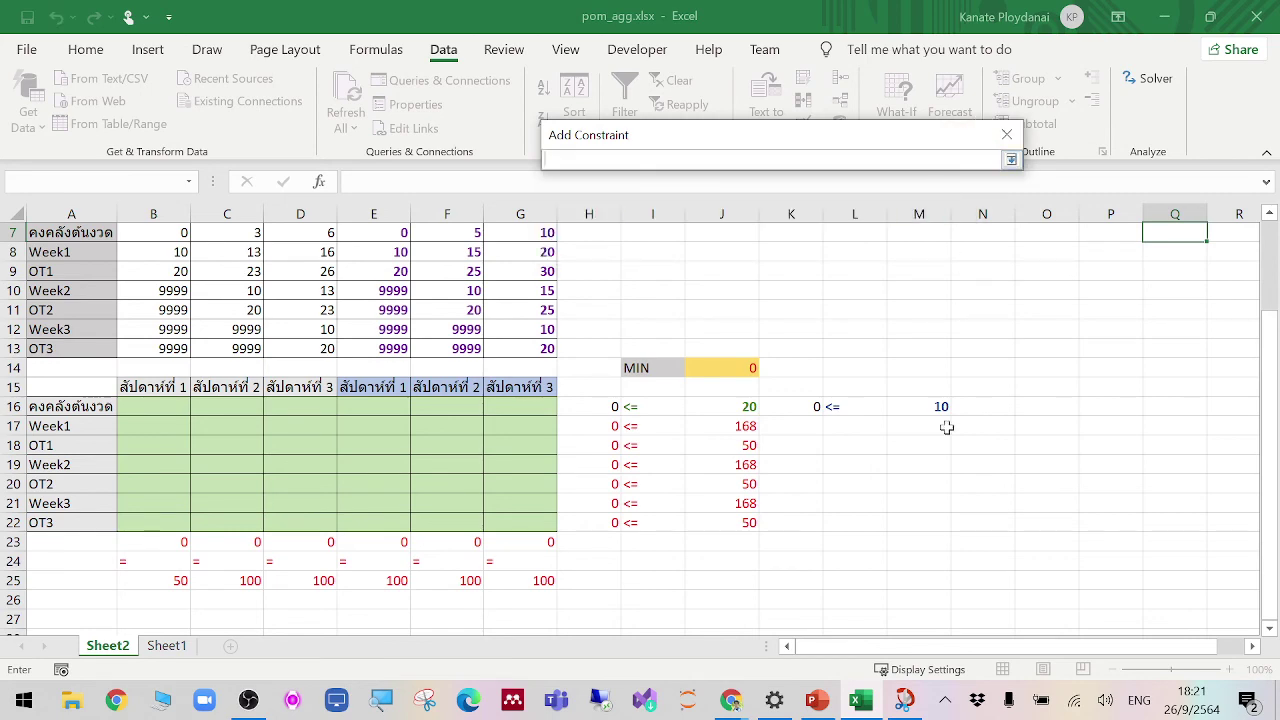
left_click(934, 406)
key("Return")
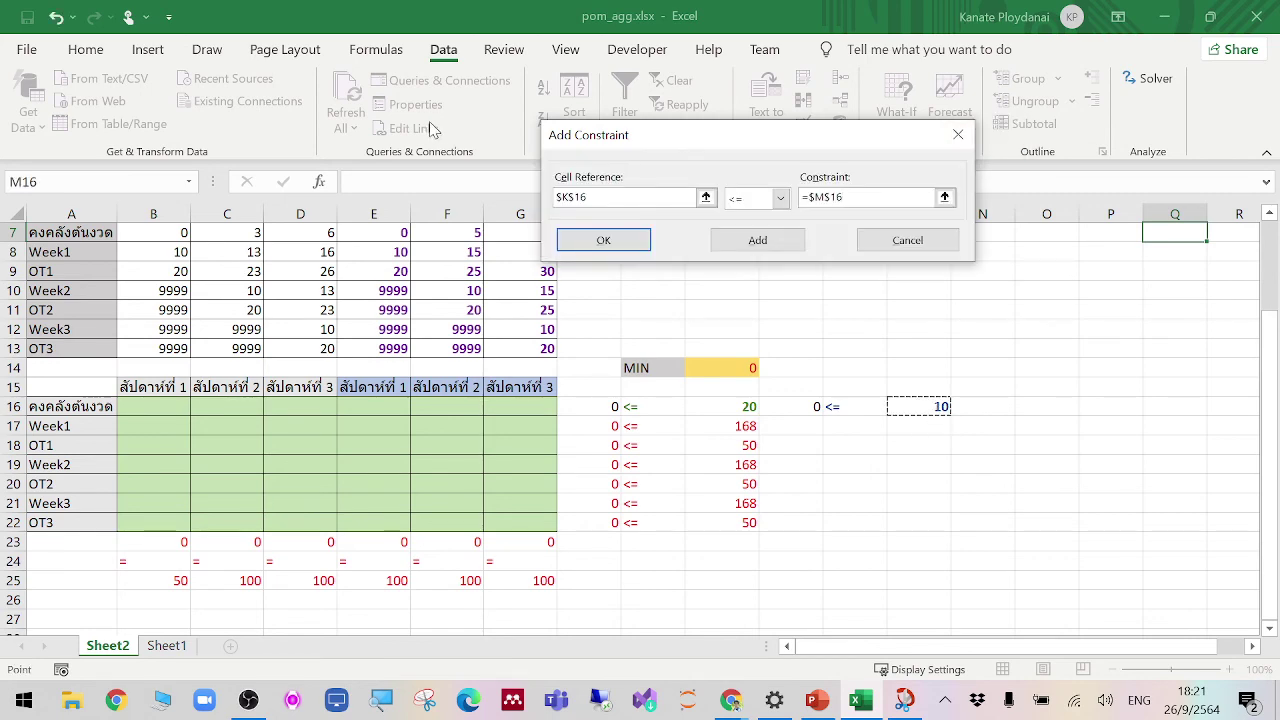
left_click(606, 240)
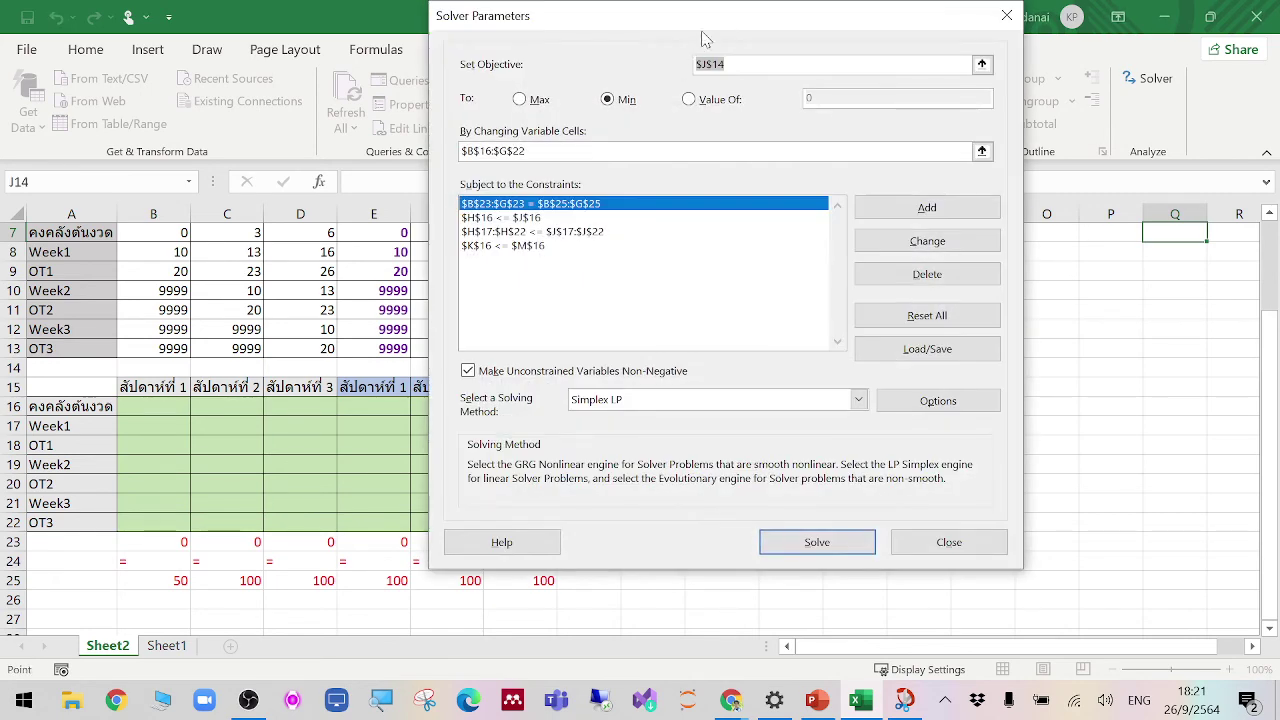
Step: Solve the model with the Simplex LP method and keep the Solver solution
left_click_drag(703, 30, 300, 18)
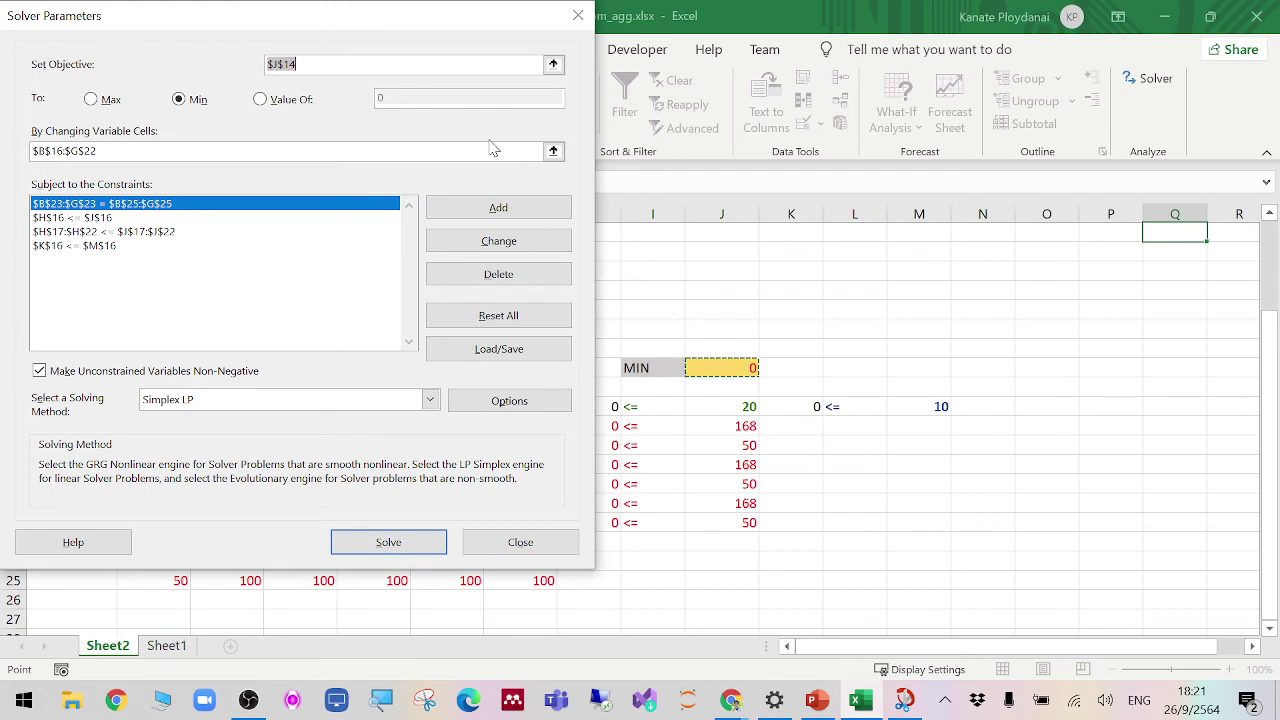
left_click_drag(450, 27, 878, 45)
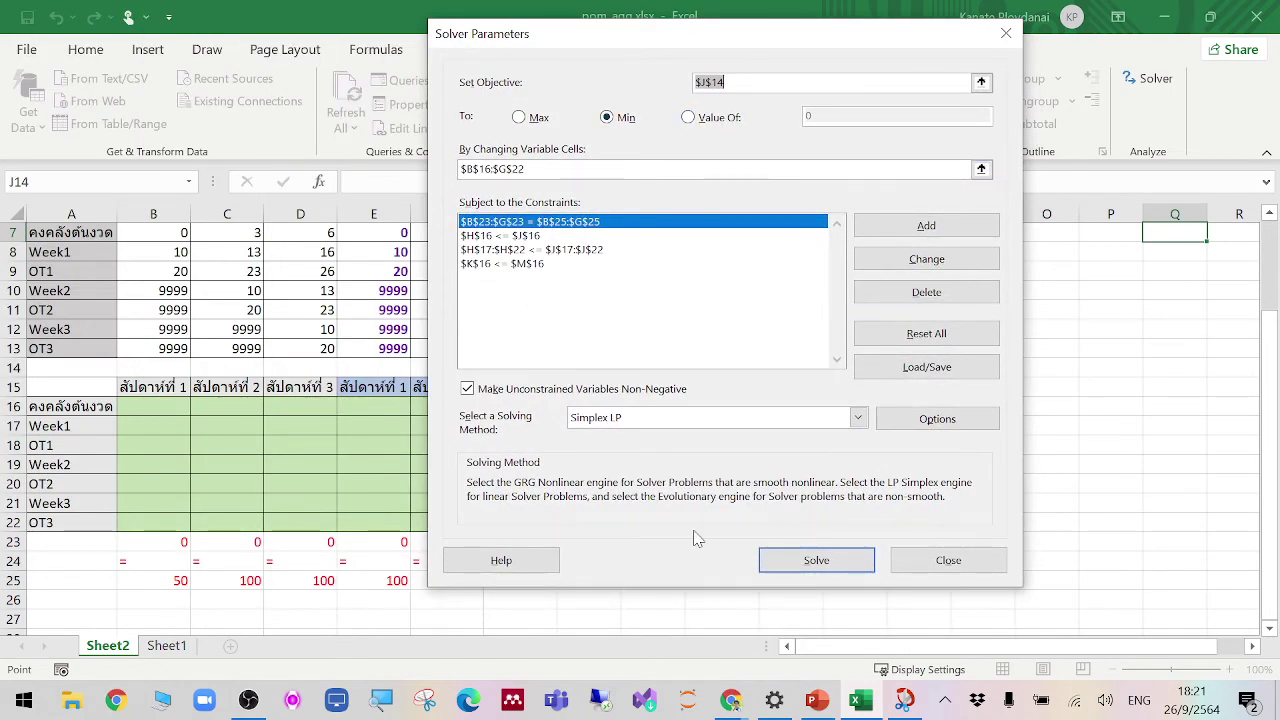
left_click(816, 560)
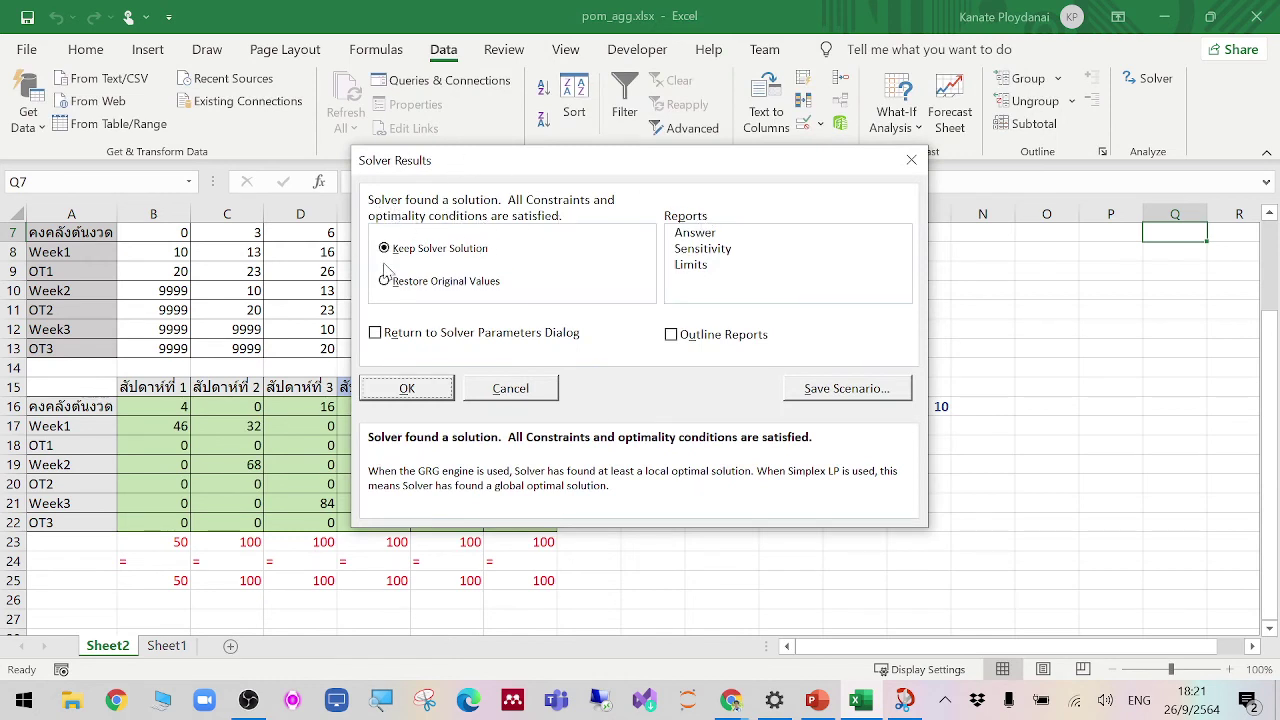
left_click(440, 394)
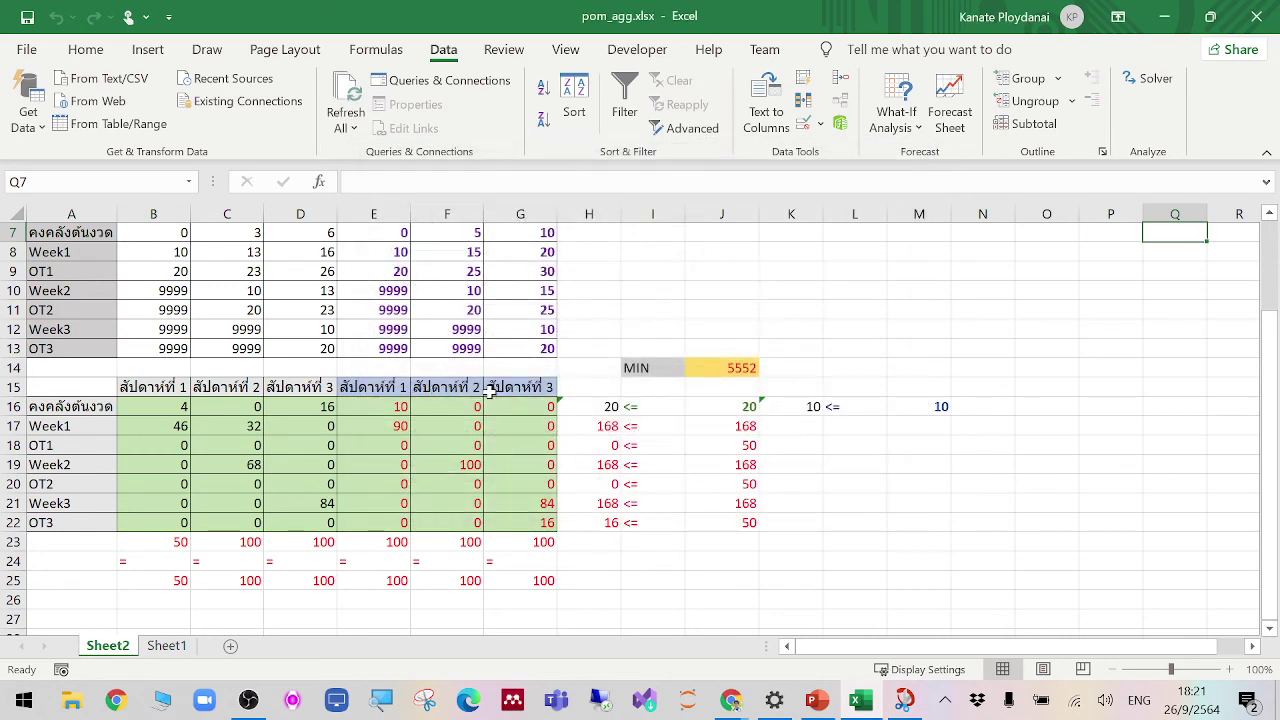
left_click(995, 538)
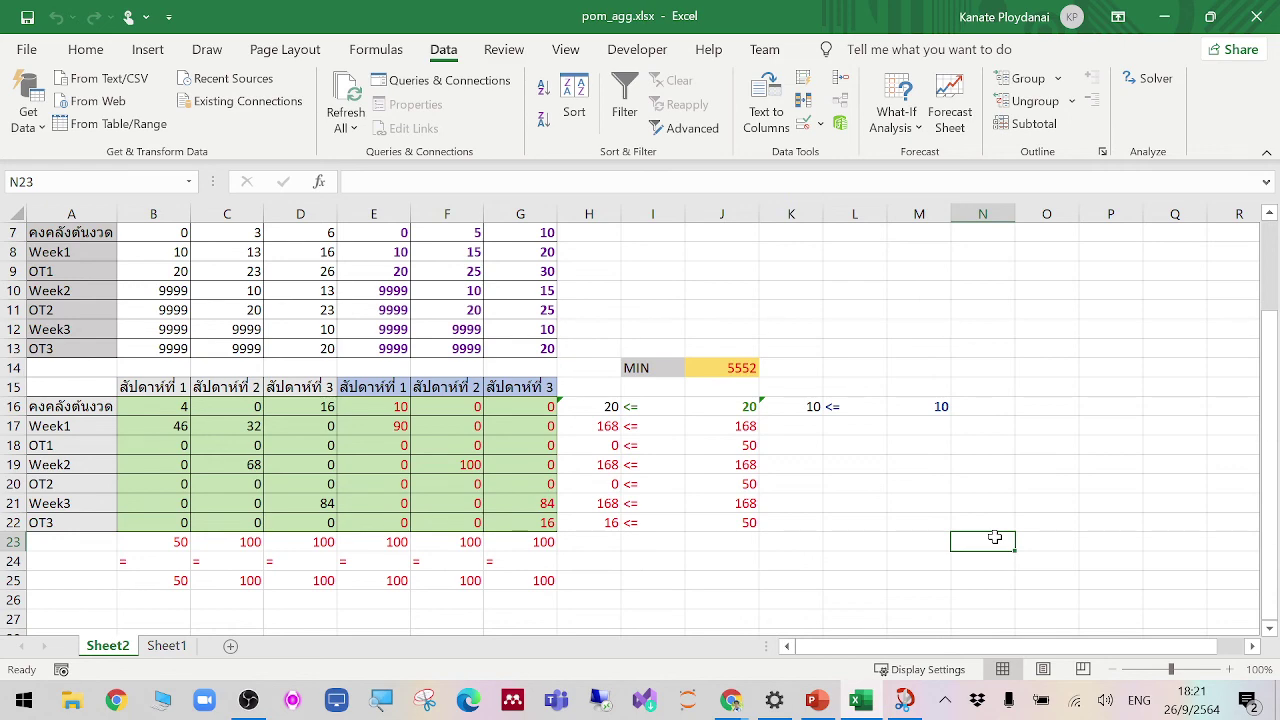
Step: Run Solver again on the total cost cell J14 with the same settings and keep its solution
left_click(742, 366)
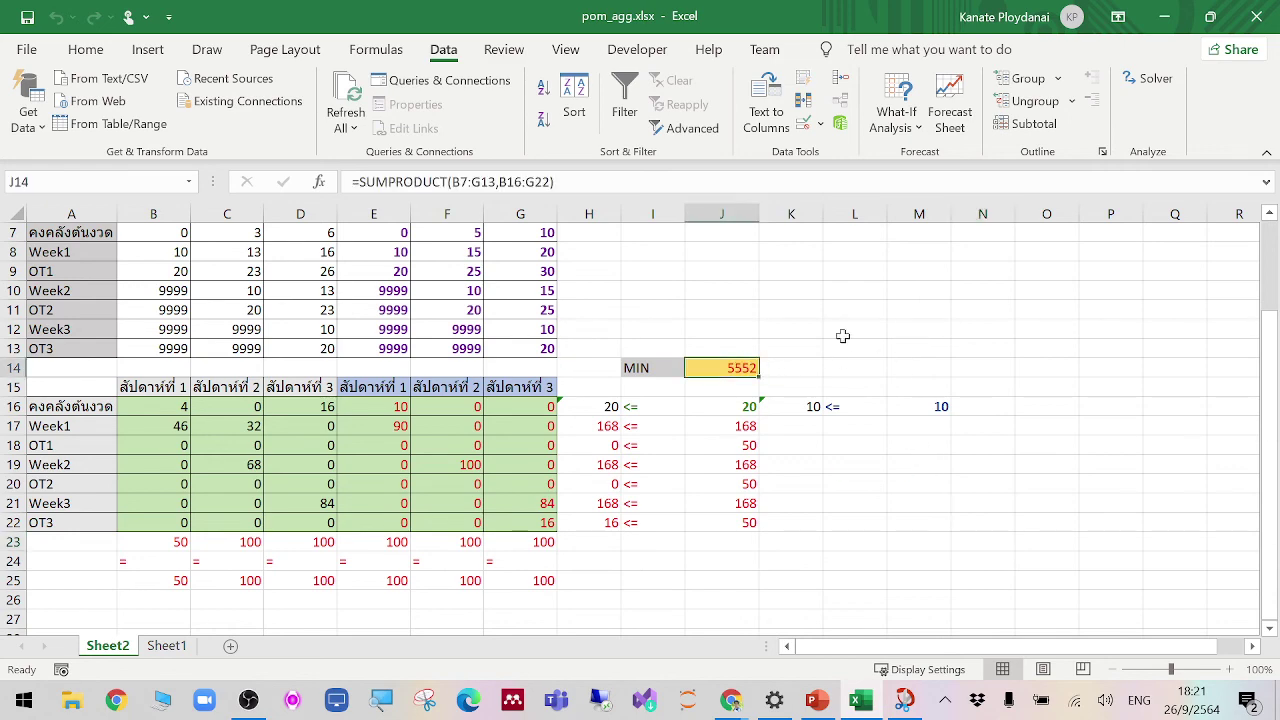
left_click(1134, 78)
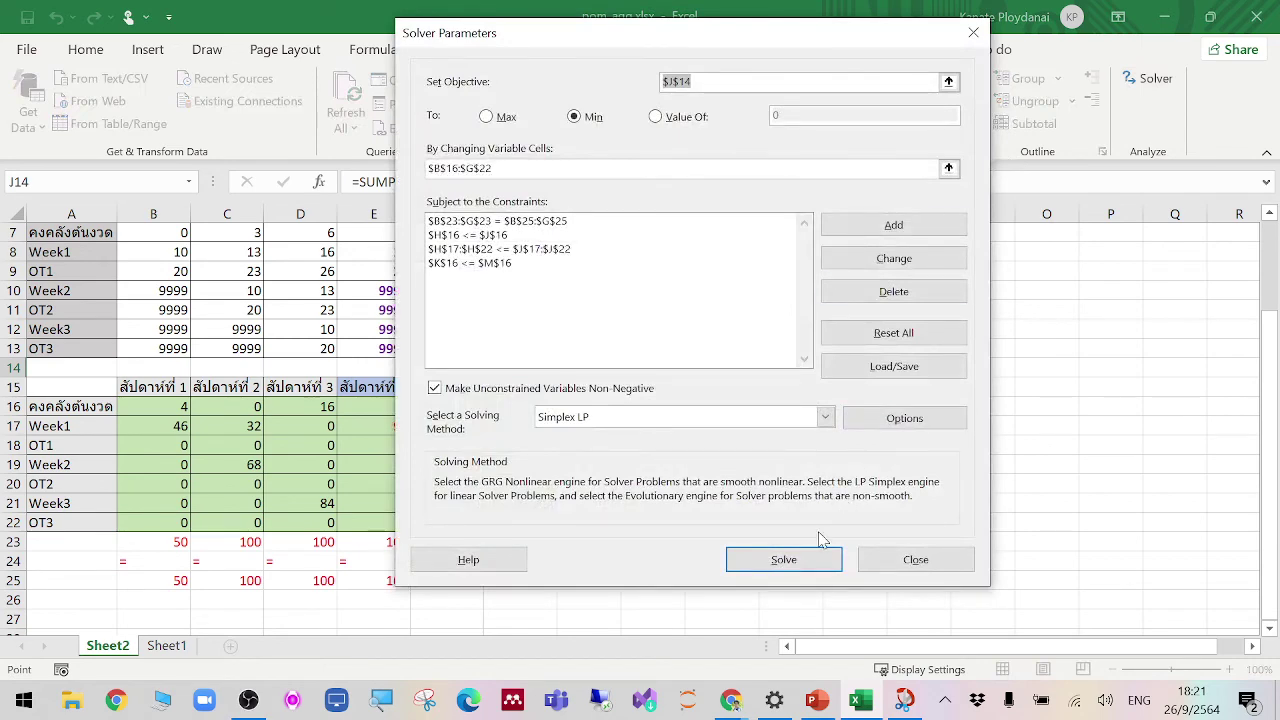
left_click(806, 566)
left_click(432, 388)
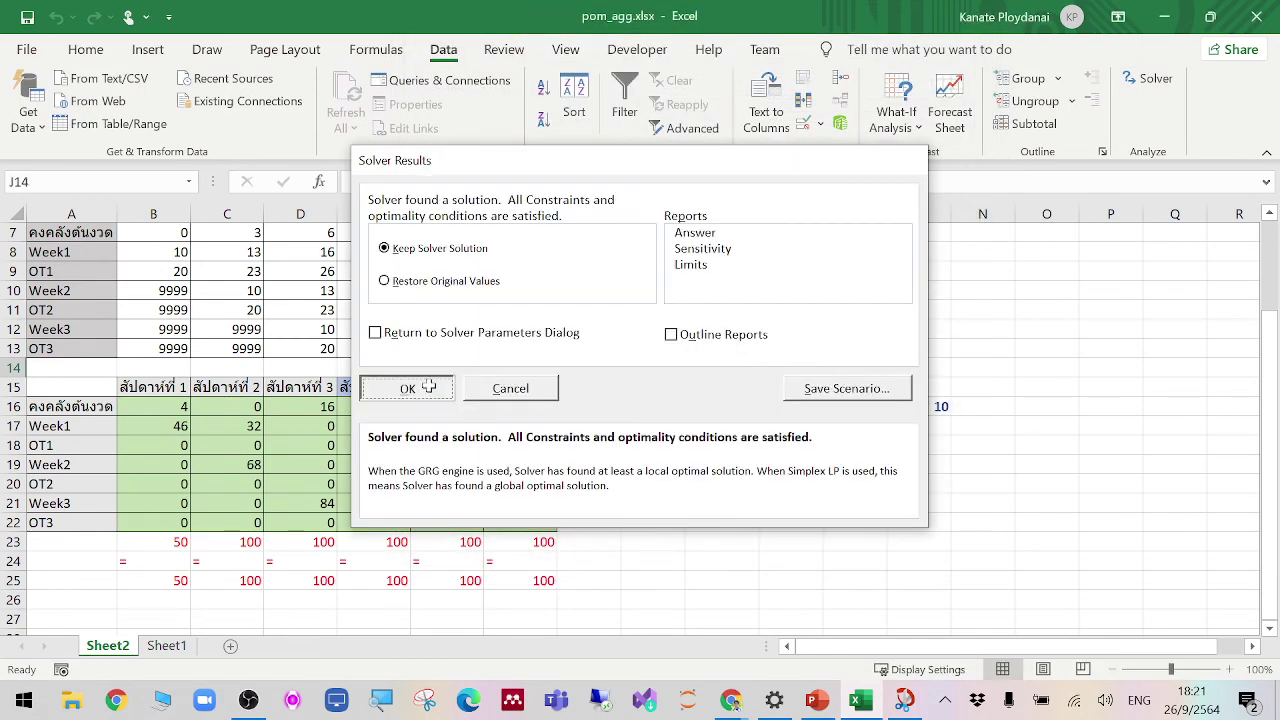
left_click(955, 558)
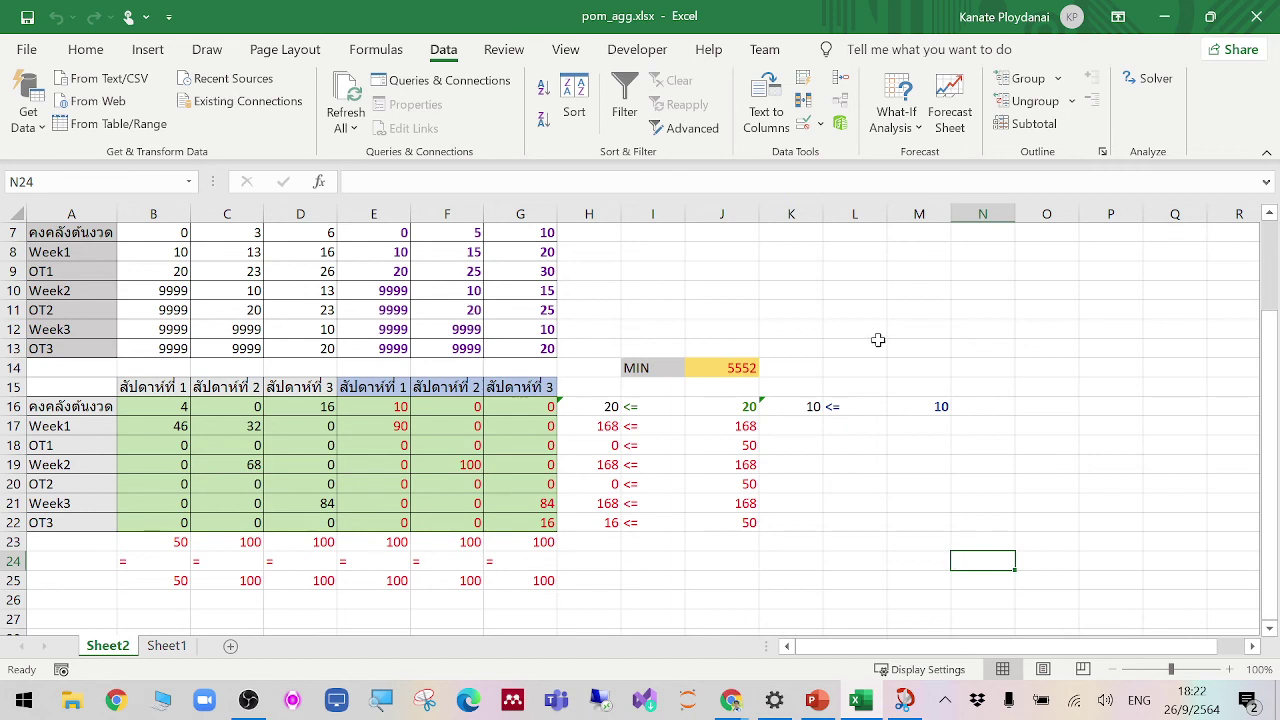
Step: Copy a rectangular screen snip of the solved allocation table, including the total cost in J14 and the constraint columns
left_click(708, 368)
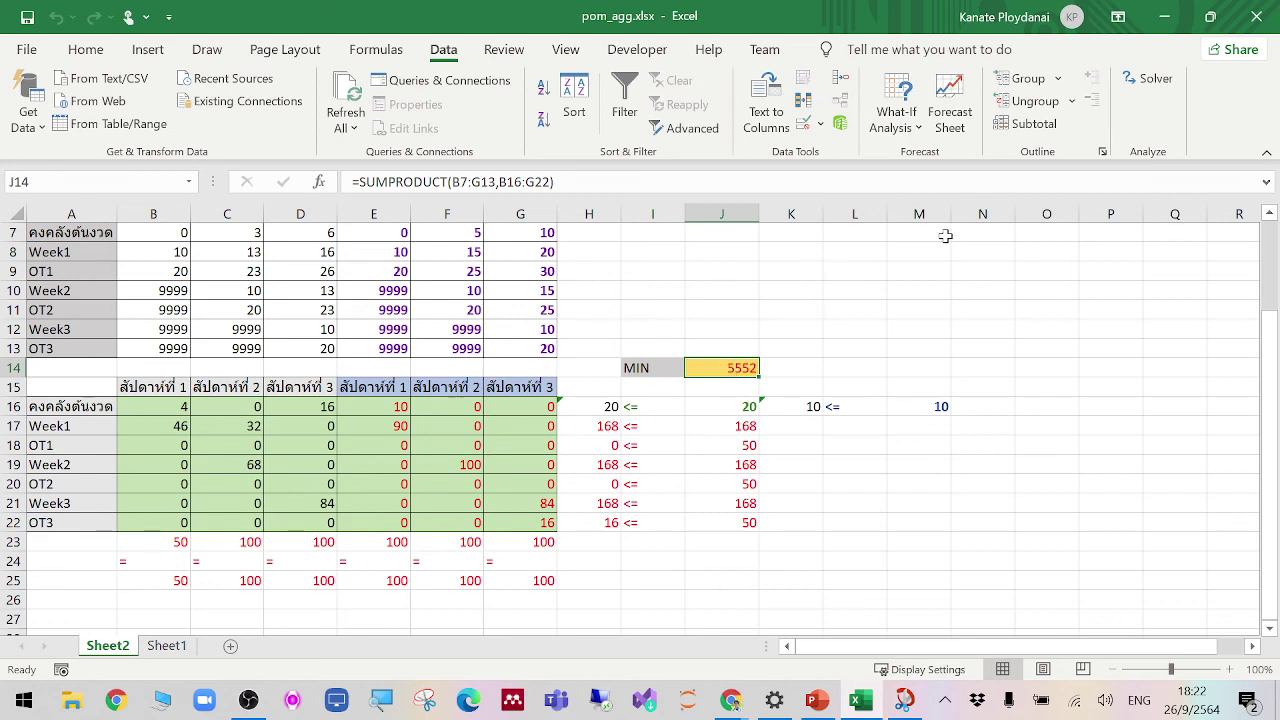
key("super+shift+s")
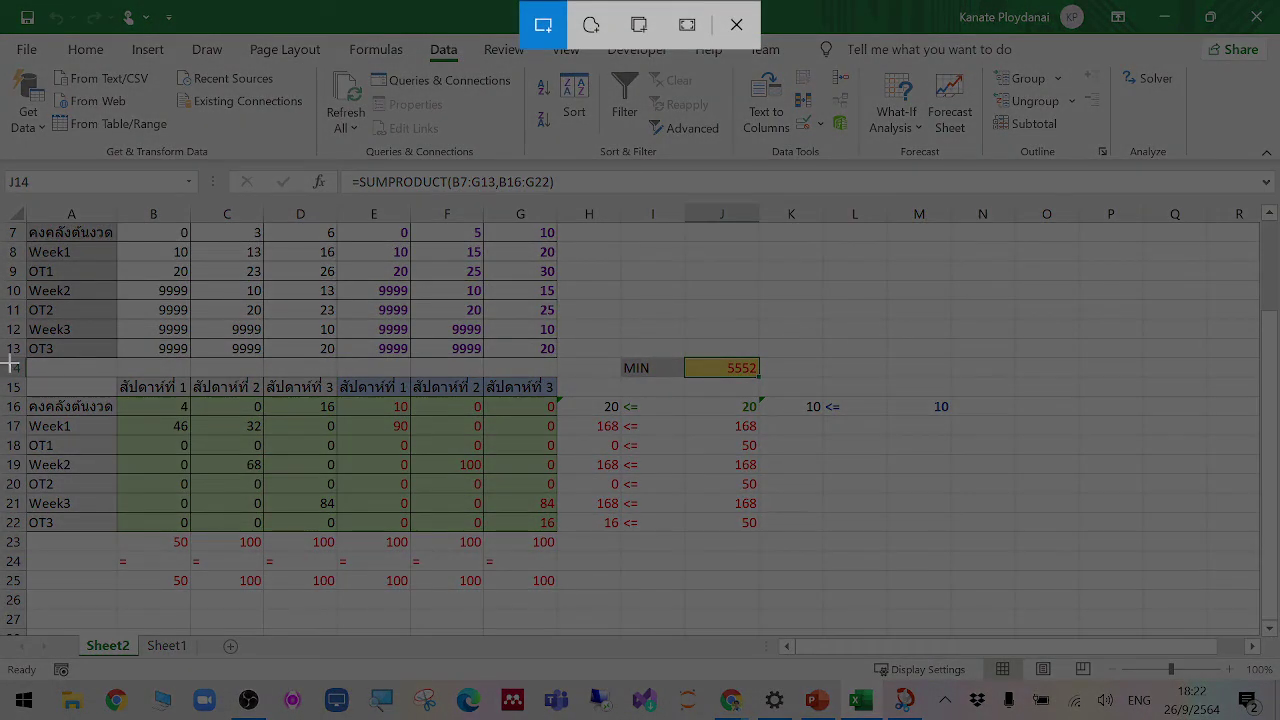
mouse_move(3, 344)
left_mouse_down()
mouse_move(816, 562)
mouse_move(1040, 578)
mouse_move(1040, 612)
mouse_move(993, 614)
left_mouse_up()
Step: Switch to the new.pptx presentation in PowerPoint, insert a blank slide after slide 66 and paste the snip onto it
left_click(815, 700)
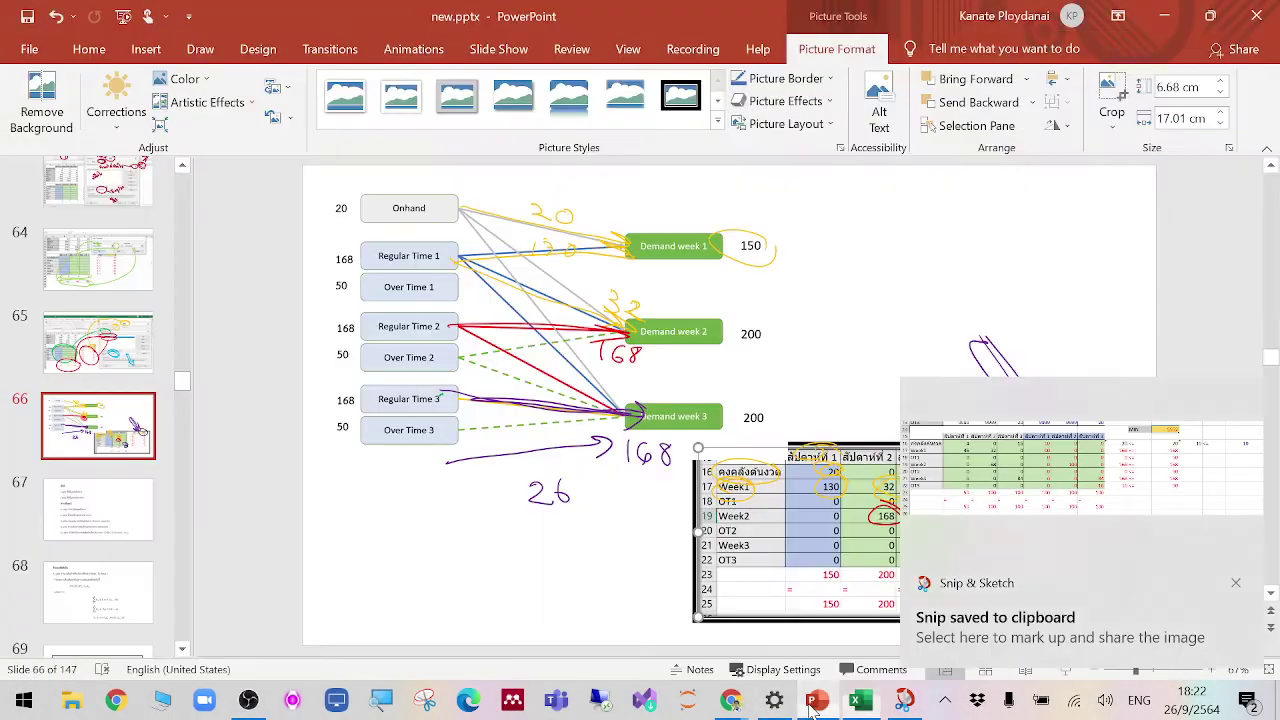
left_click(100, 467)
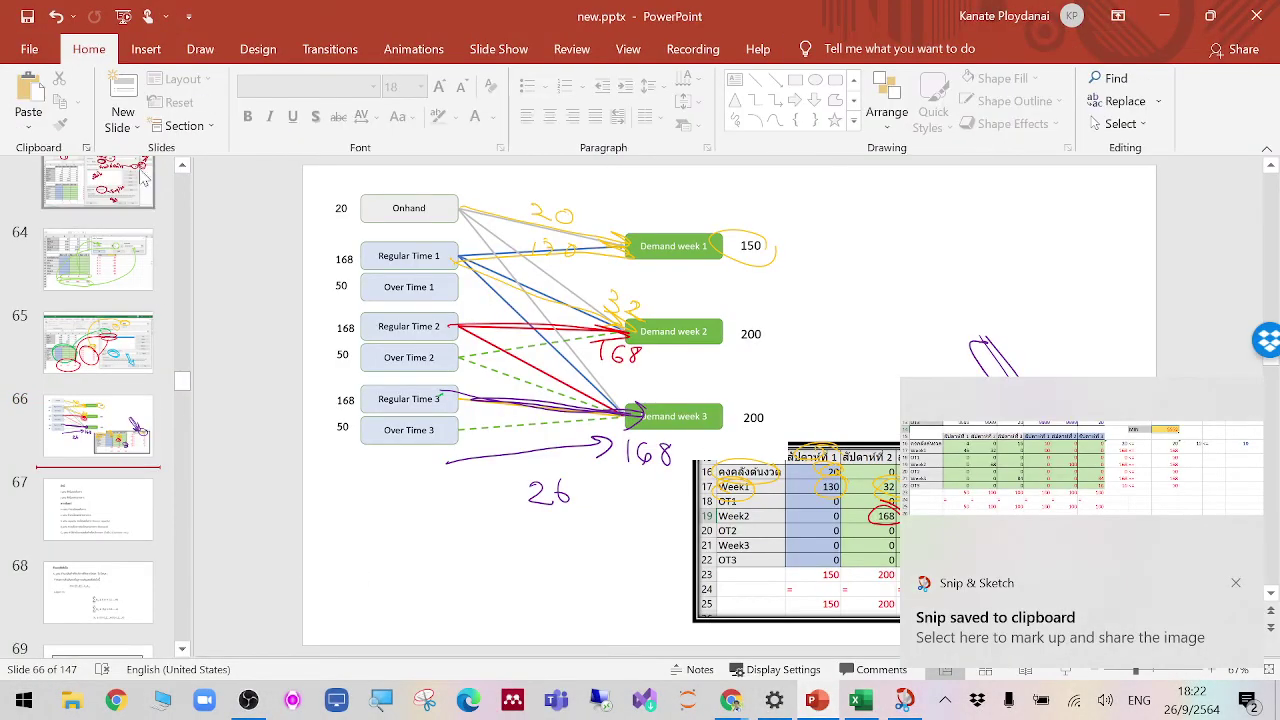
left_click(123, 95)
right_click(575, 367)
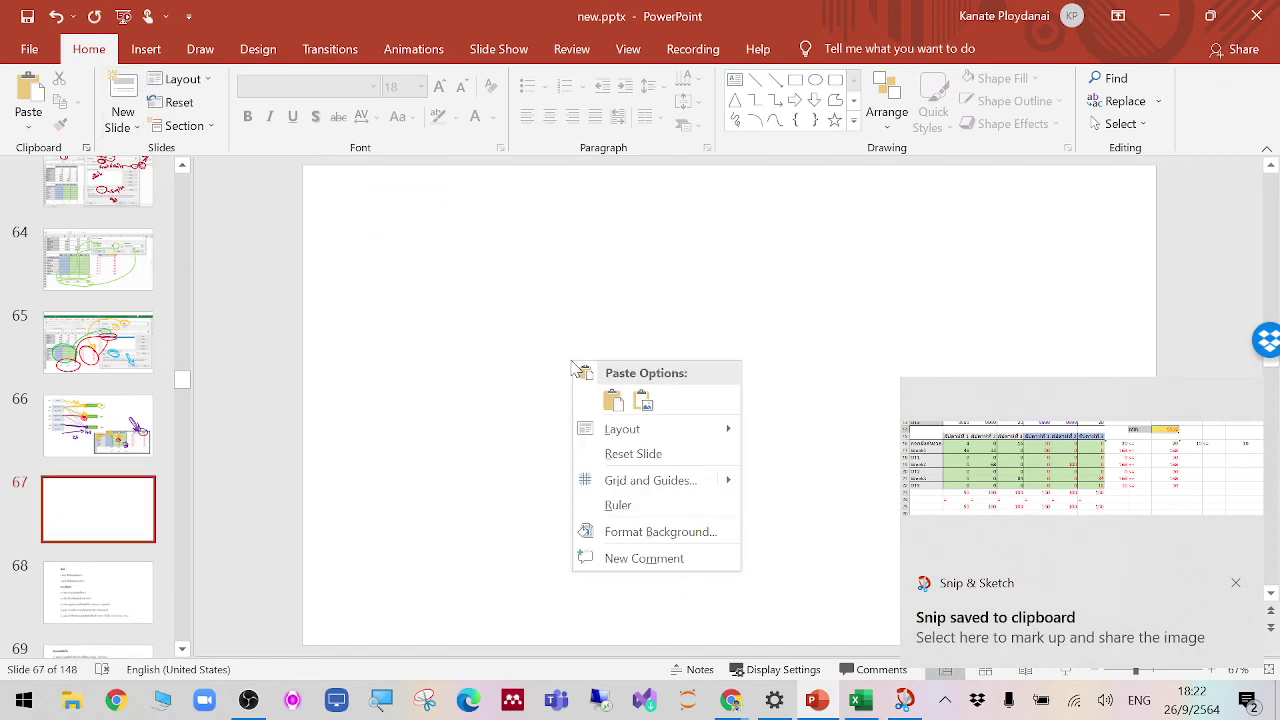
left_click(613, 400)
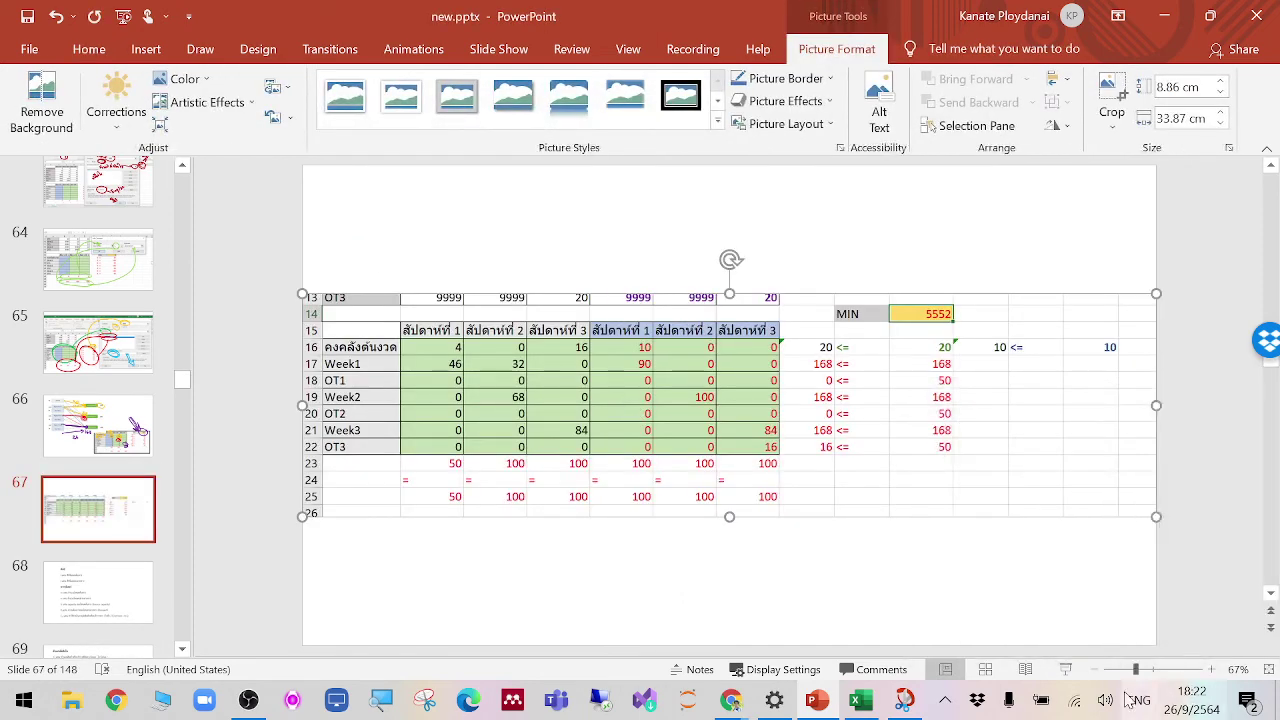
Step: Present the new slide and circle the minimum total cost of 5552 with a blue pen
left_click(1065, 669)
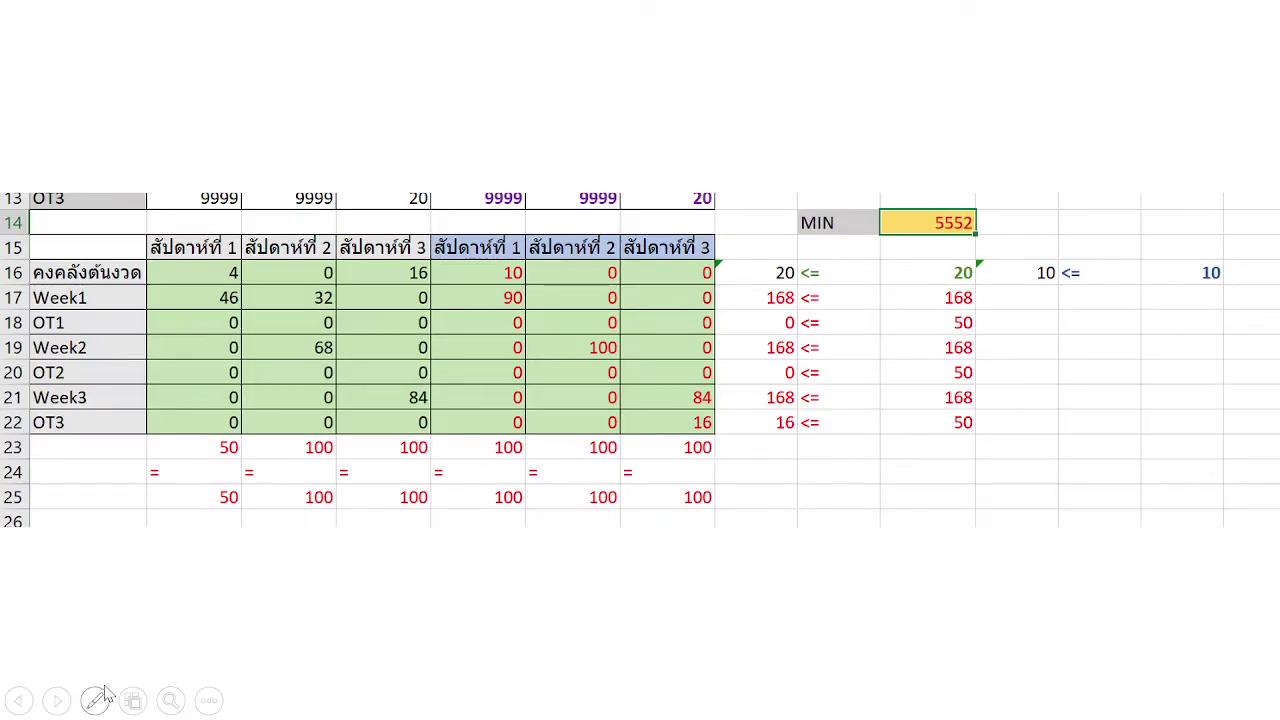
left_click(100, 697)
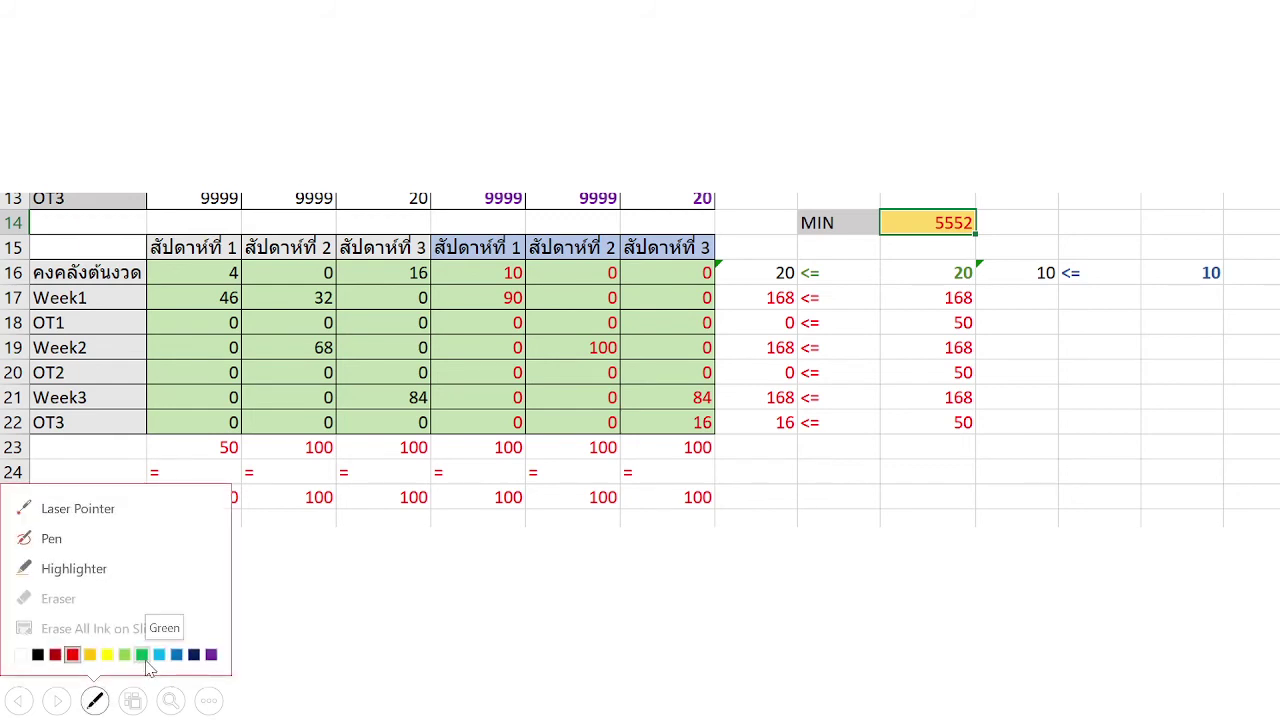
left_click(181, 656)
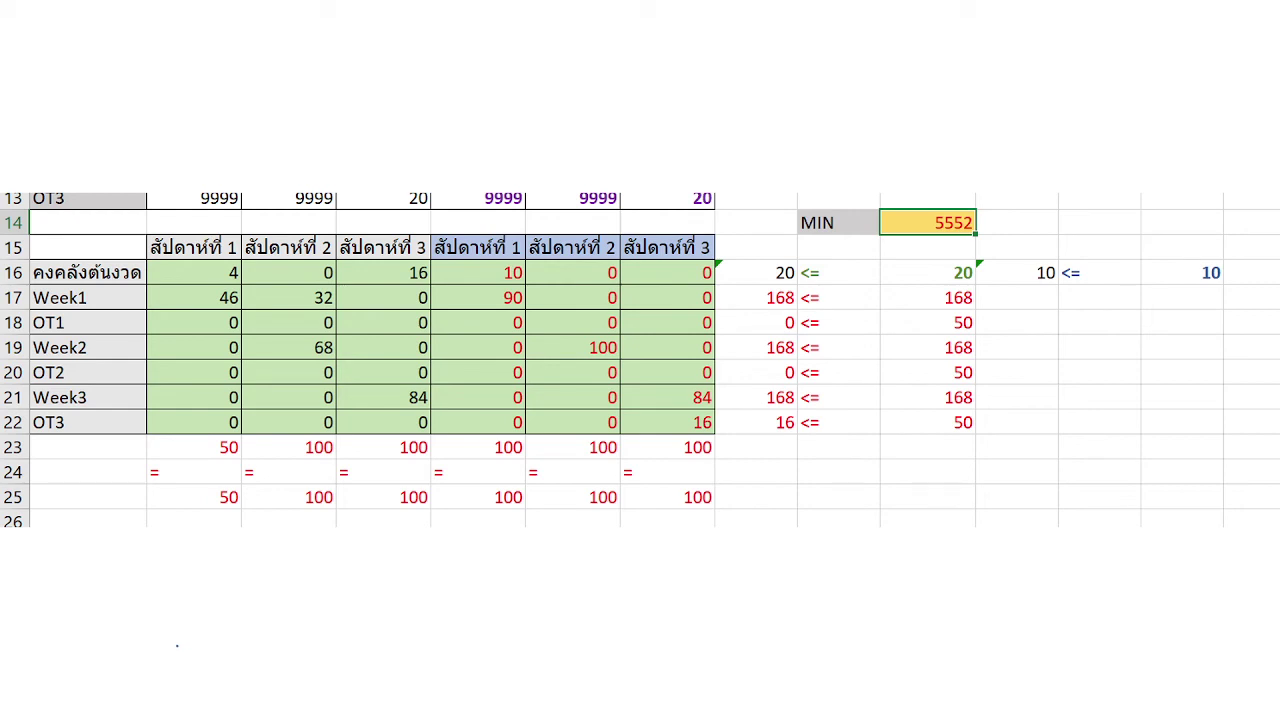
mouse_move(83, 708)
left_click_drag(997, 220, 998, 224)
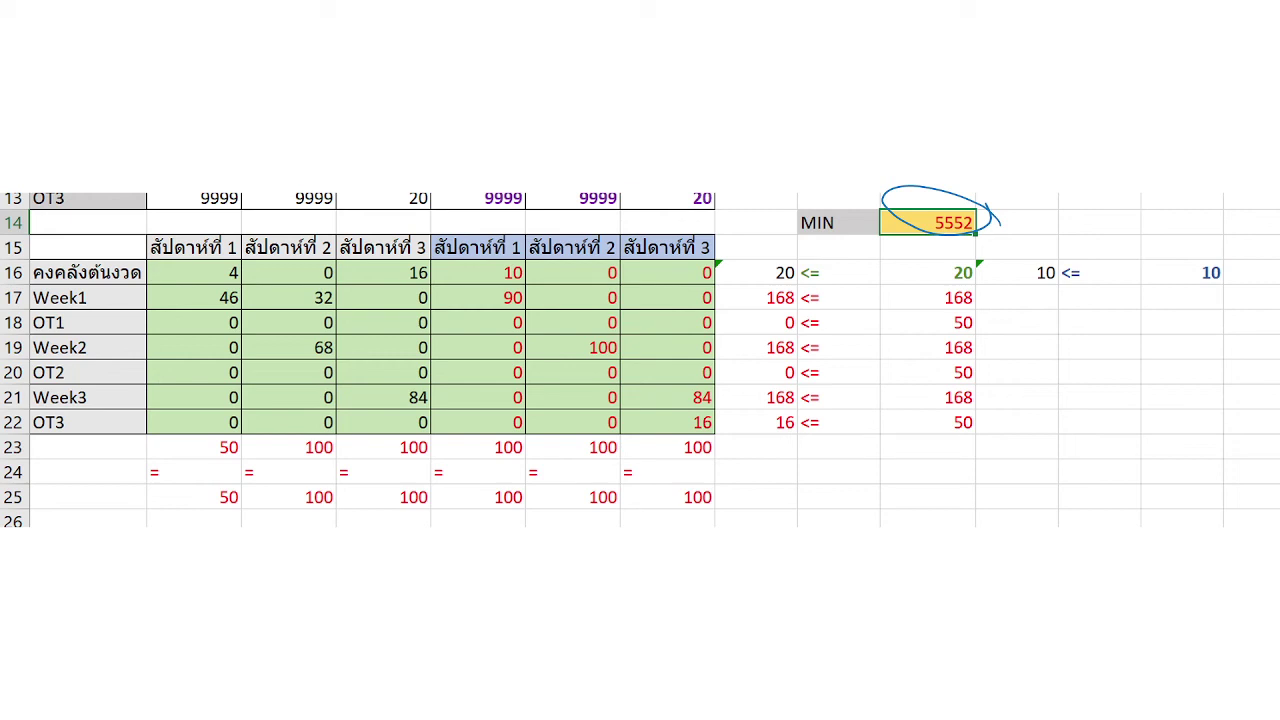
Step: Circle each of the six week columns' matching totals in rows 23 to 25 in blue, and close the show discarding the ink annotations
left_click_drag(248, 438, 250, 500)
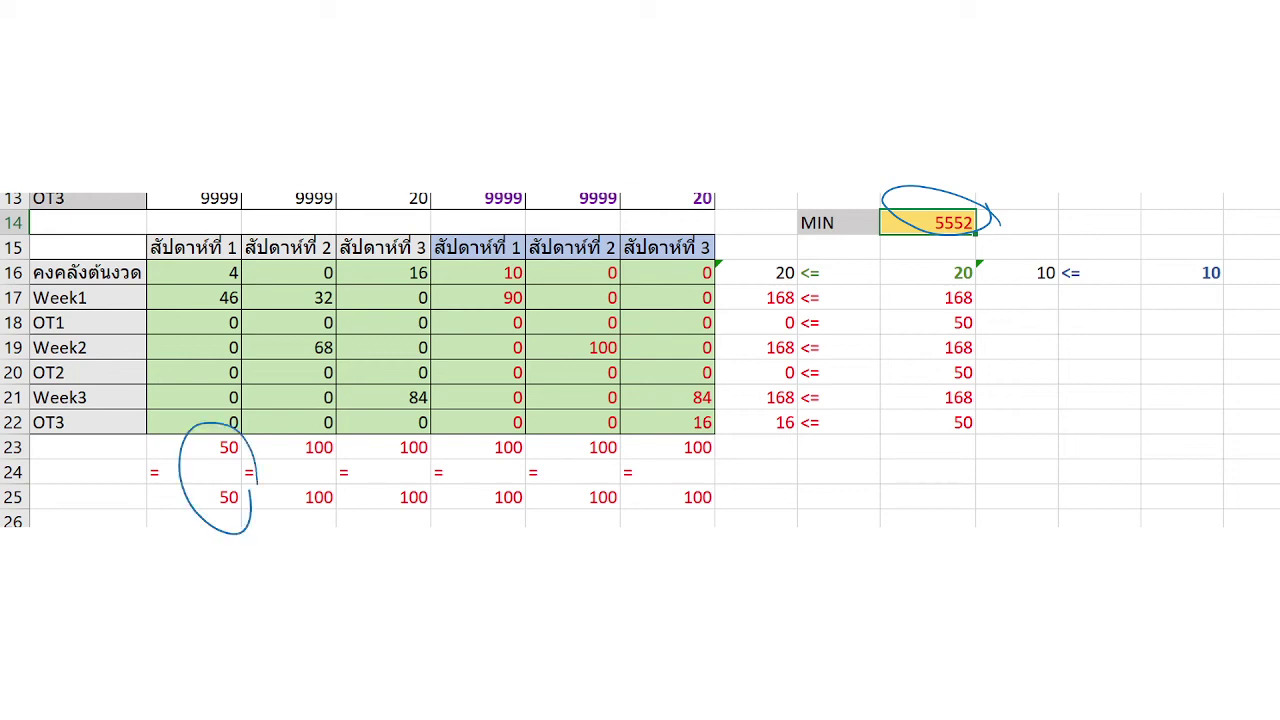
mouse_move(342, 440)
left_mouse_down()
mouse_move(350, 505)
mouse_move(358, 488)
left_mouse_up()
mouse_move(372, 430)
left_mouse_down()
mouse_move(455, 520)
mouse_move(362, 455)
left_mouse_up()
mouse_move(532, 425)
left_mouse_down()
mouse_move(512, 400)
mouse_move(535, 445)
left_mouse_up()
mouse_move(612, 425)
left_mouse_down()
mouse_move(615, 545)
mouse_move(632, 500)
left_mouse_up()
left_click_drag(745, 430, 725, 540)
left_click_drag(752, 465, 730, 520)
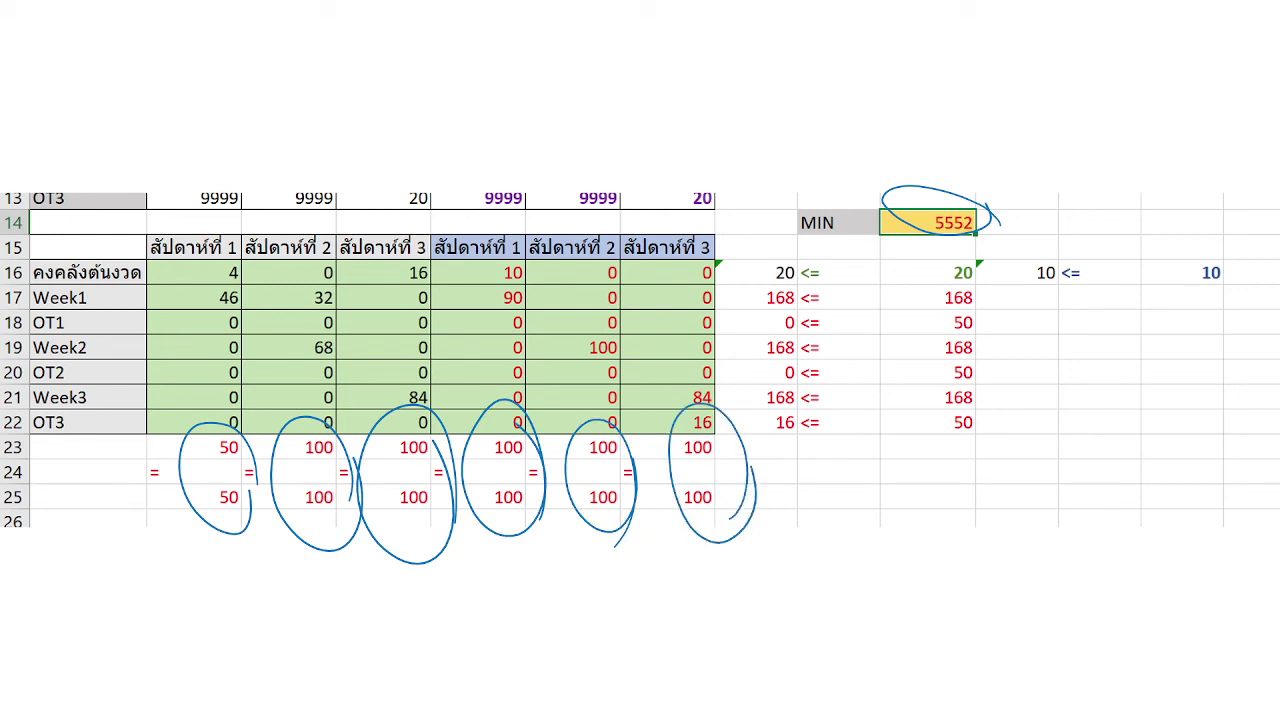
key("Escape")
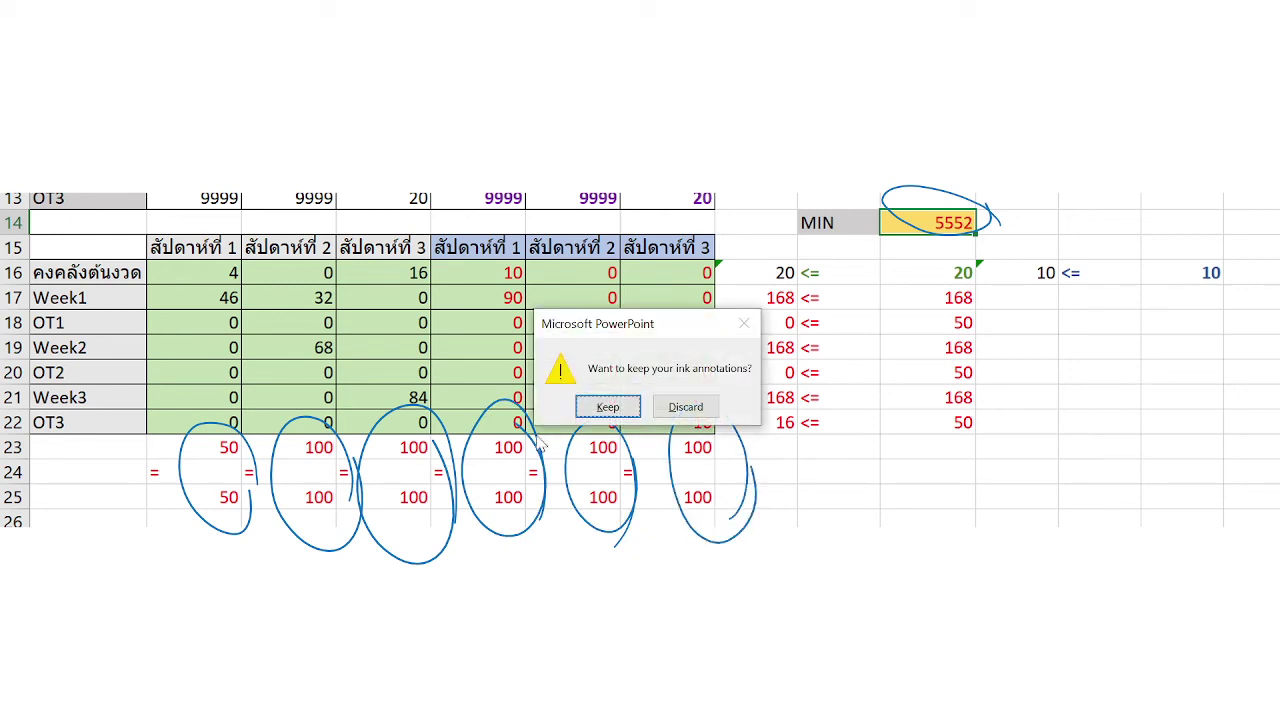
left_click(688, 408)
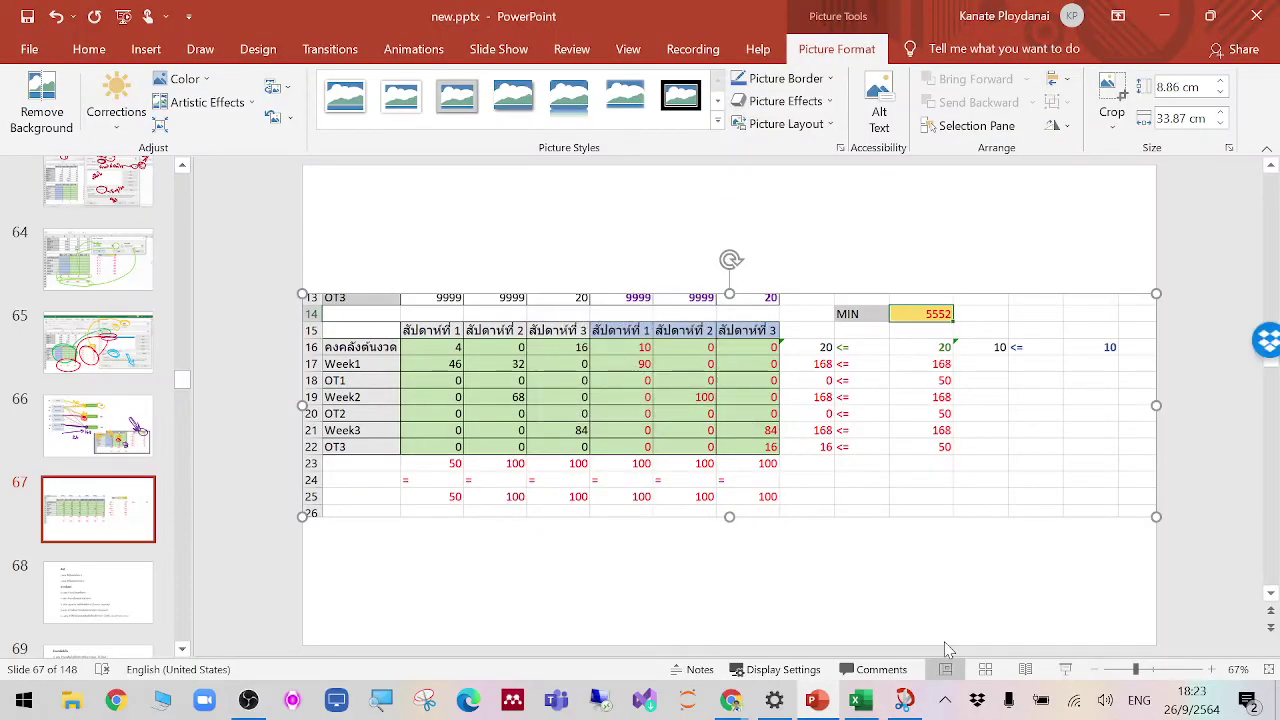
Step: Present slide 67, circle row 16's stock limits 20 and 10 and allocations 4, 16 and 10 in red, and exit discarding the ink
left_click(1065, 669)
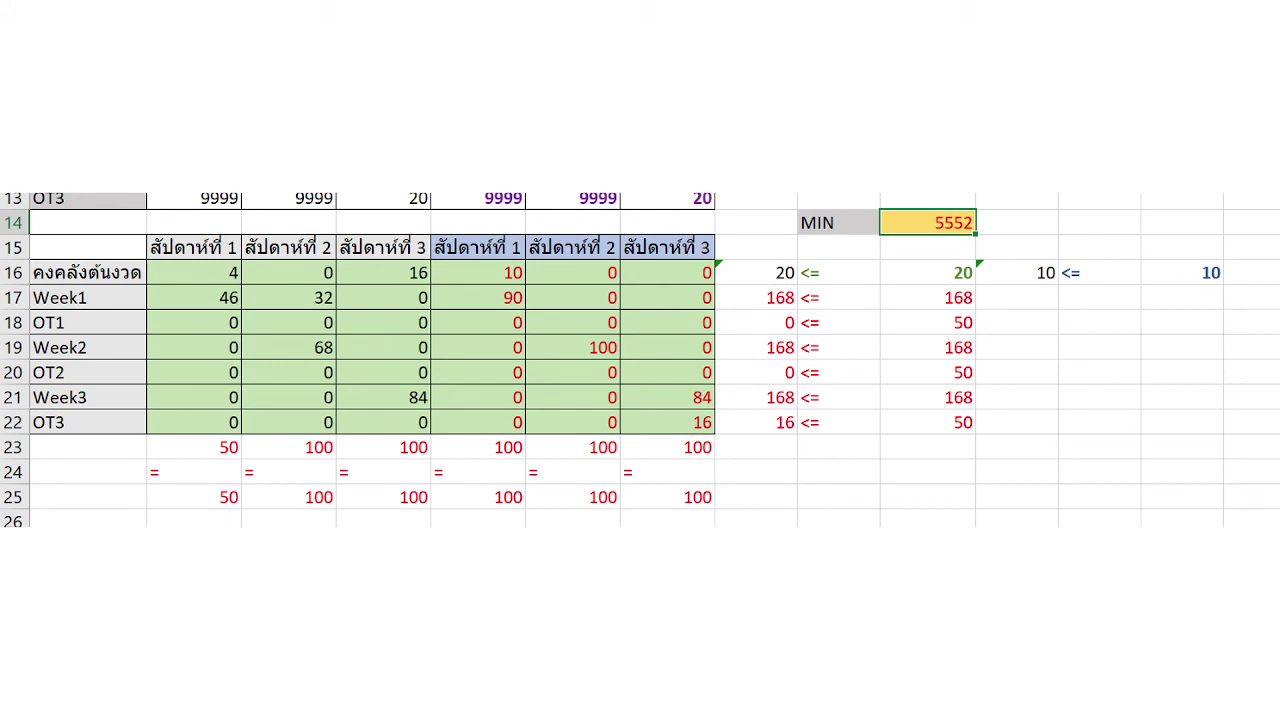
mouse_move(984, 262)
left_mouse_down()
mouse_move(952, 287)
mouse_move(986, 264)
left_mouse_up()
mouse_move(250, 261)
left_mouse_down()
mouse_move(190, 278)
mouse_move(244, 262)
left_mouse_up()
mouse_move(412, 258)
left_mouse_down()
mouse_move(443, 282)
mouse_move(410, 256)
left_mouse_up()
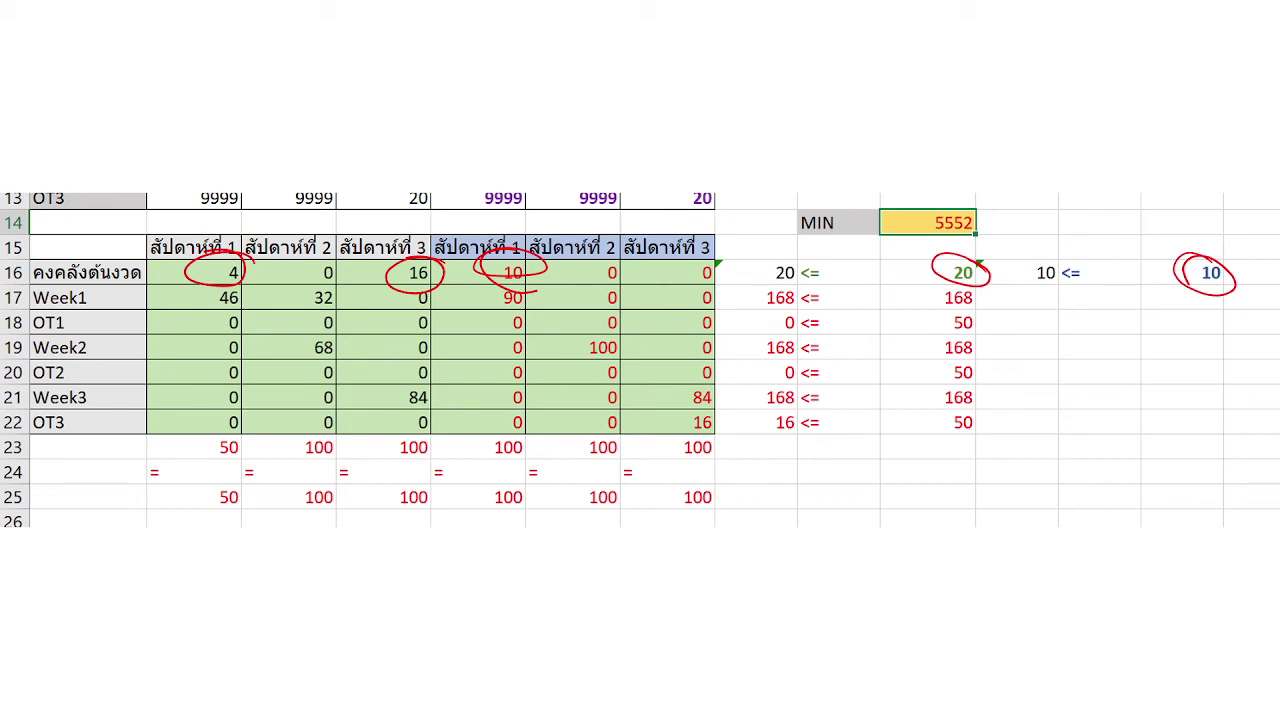
key("Escape")
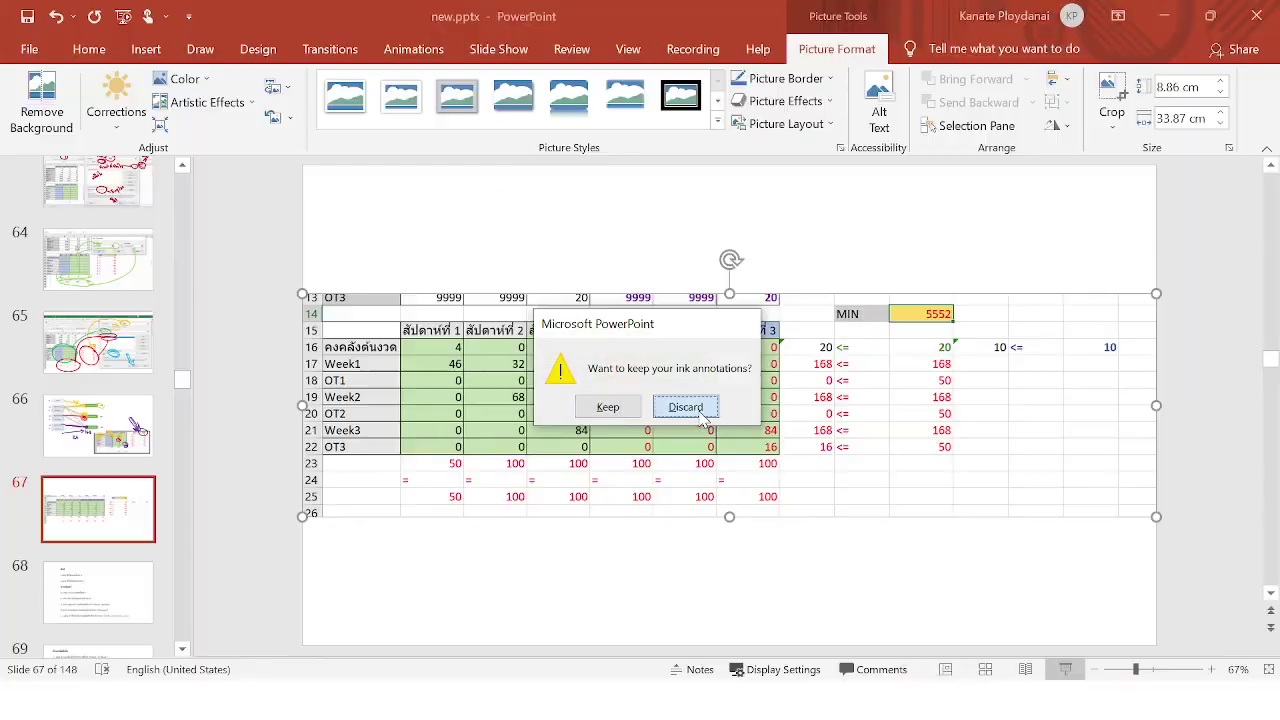
left_click(686, 407)
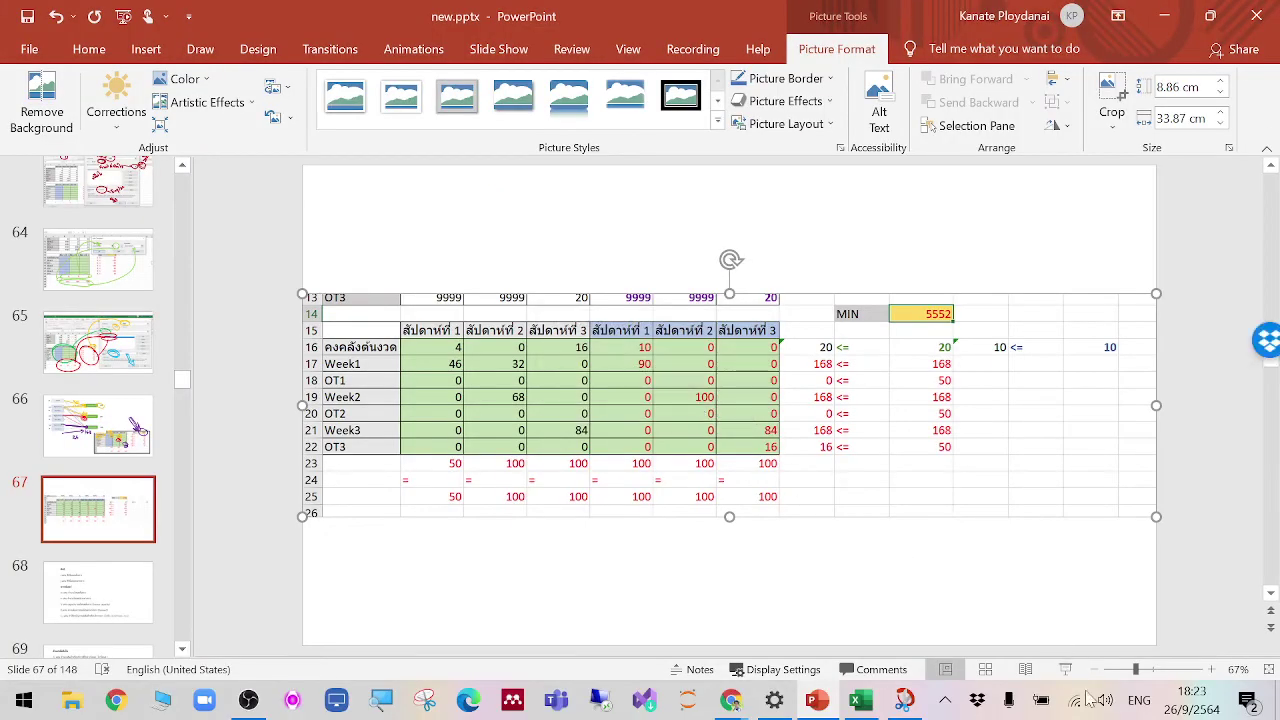
Step: Present slide 67 again and draw red braces above the two three-week column groups, labelling them P1 and P2
left_click(1065, 669)
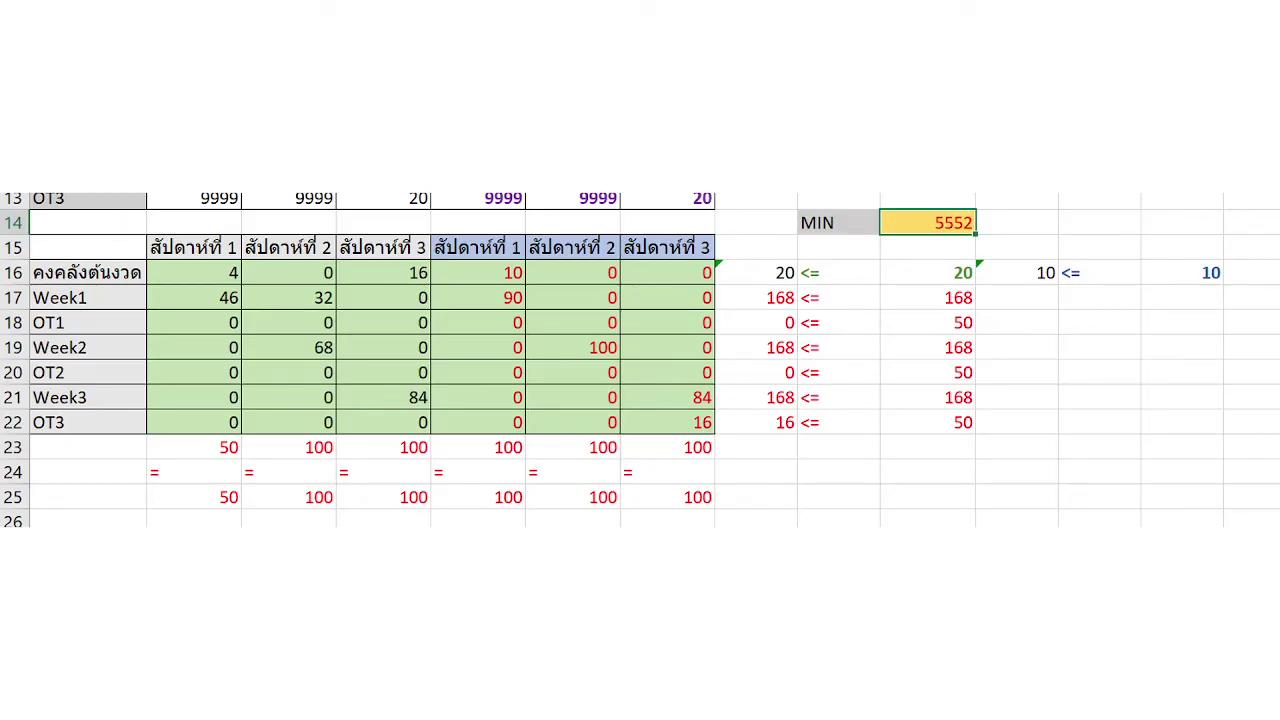
mouse_move(722, 224)
left_mouse_down()
mouse_move(564, 168)
mouse_move(432, 240)
left_mouse_up()
mouse_move(533, 108)
left_mouse_down()
mouse_move(546, 124)
mouse_move(594, 117)
left_mouse_up()
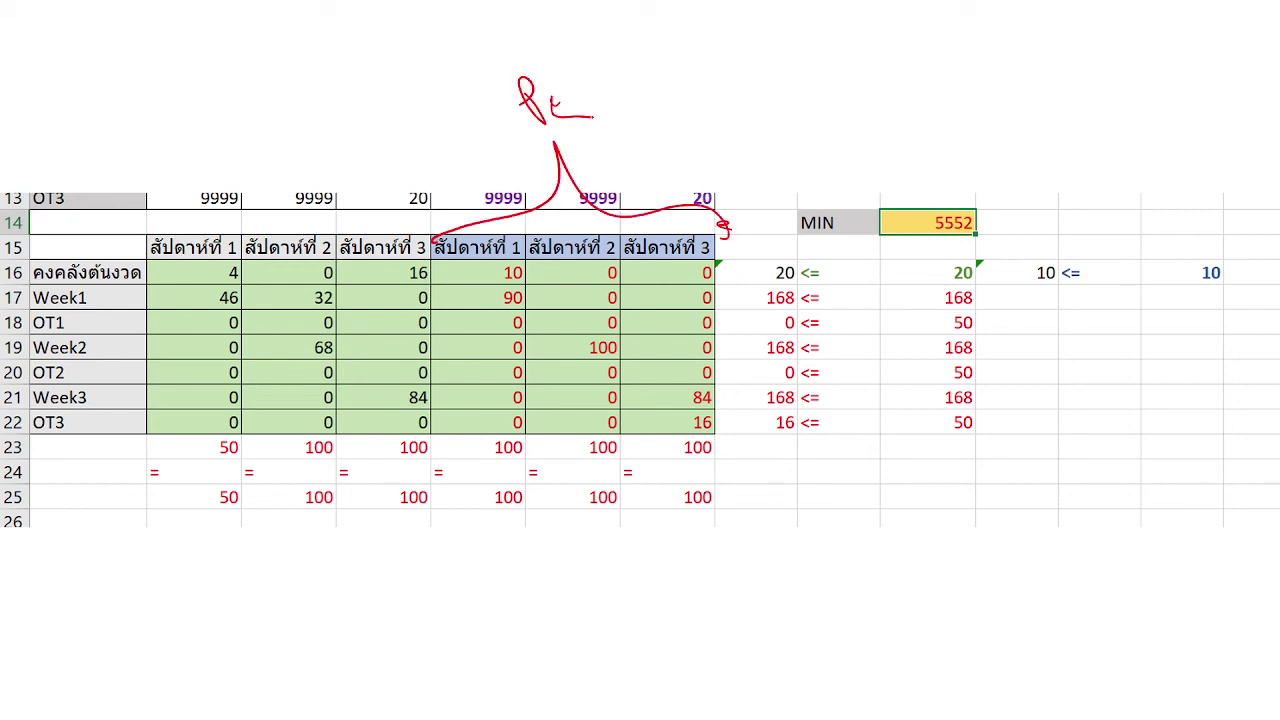
mouse_move(430, 222)
left_mouse_down()
mouse_move(286, 132)
mouse_move(182, 207)
left_mouse_up()
mouse_move(264, 82)
left_mouse_down()
mouse_move(282, 104)
mouse_move(306, 98)
left_mouse_up()
left_click(334, 109)
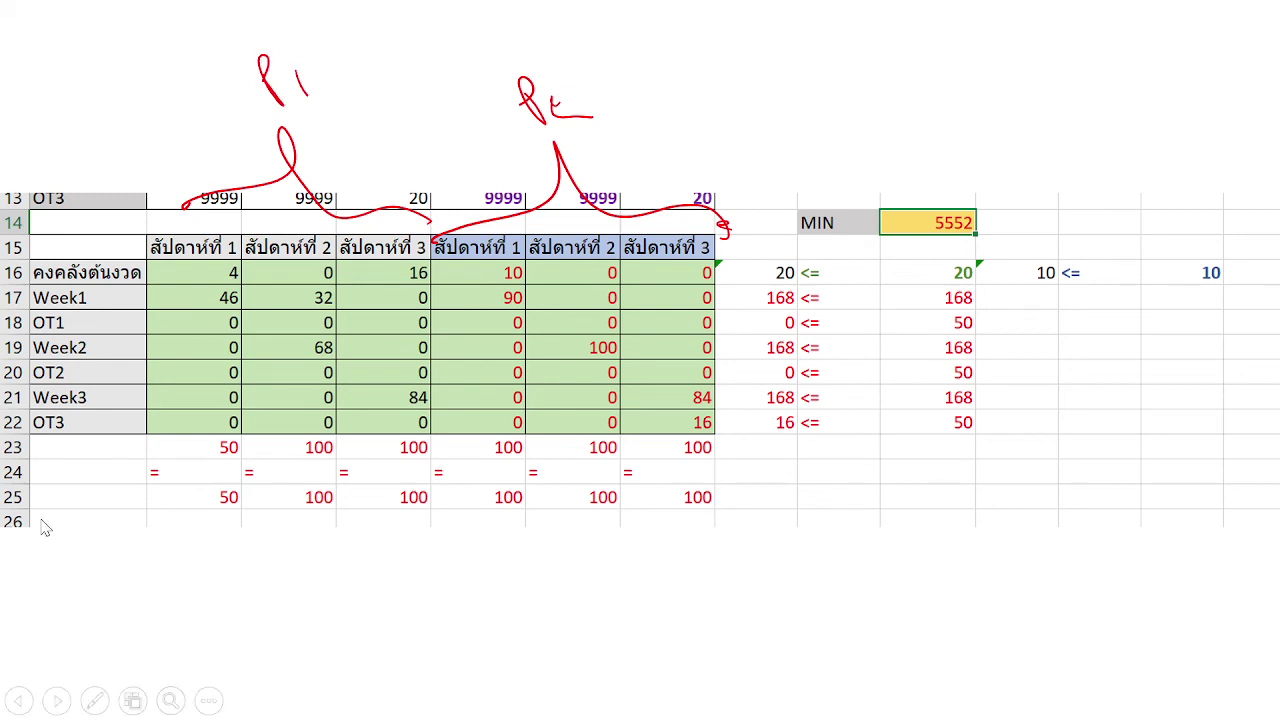
Step: Circle the Week1 row's capacity and usage values of 168 and its allocations 90, 32 and 46 with a purple pen
left_click(98, 705)
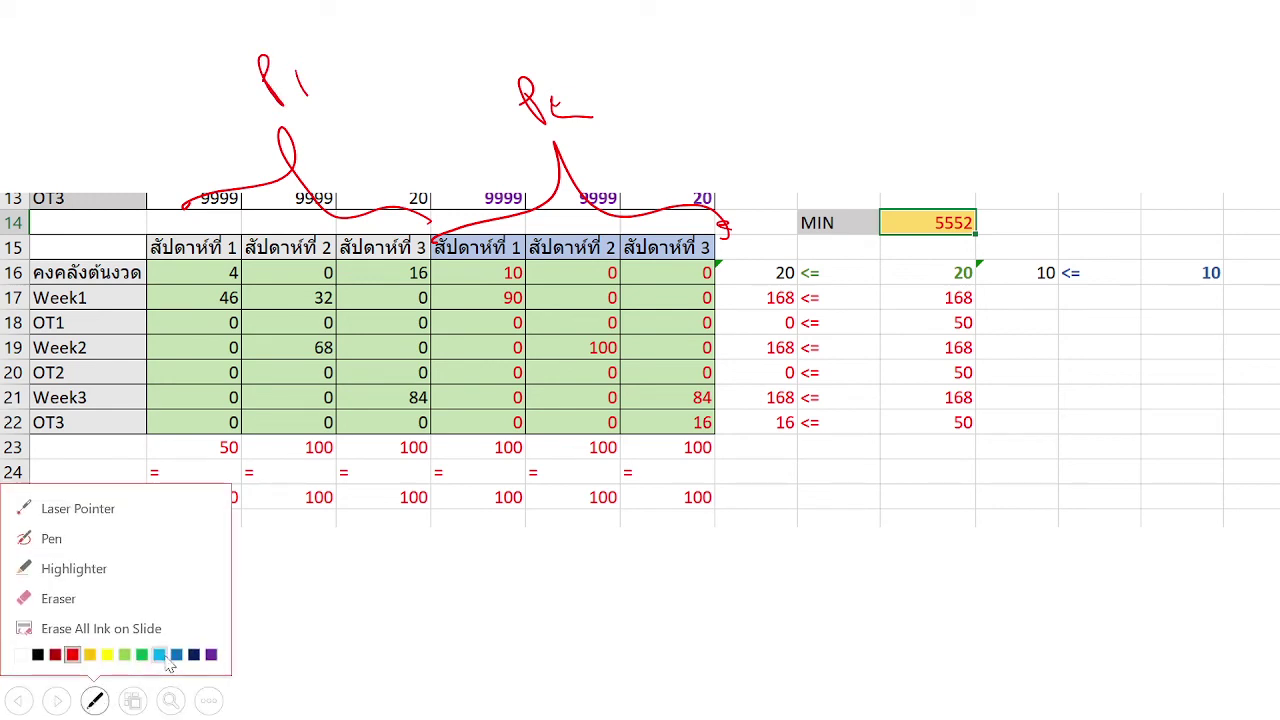
left_click(211, 655)
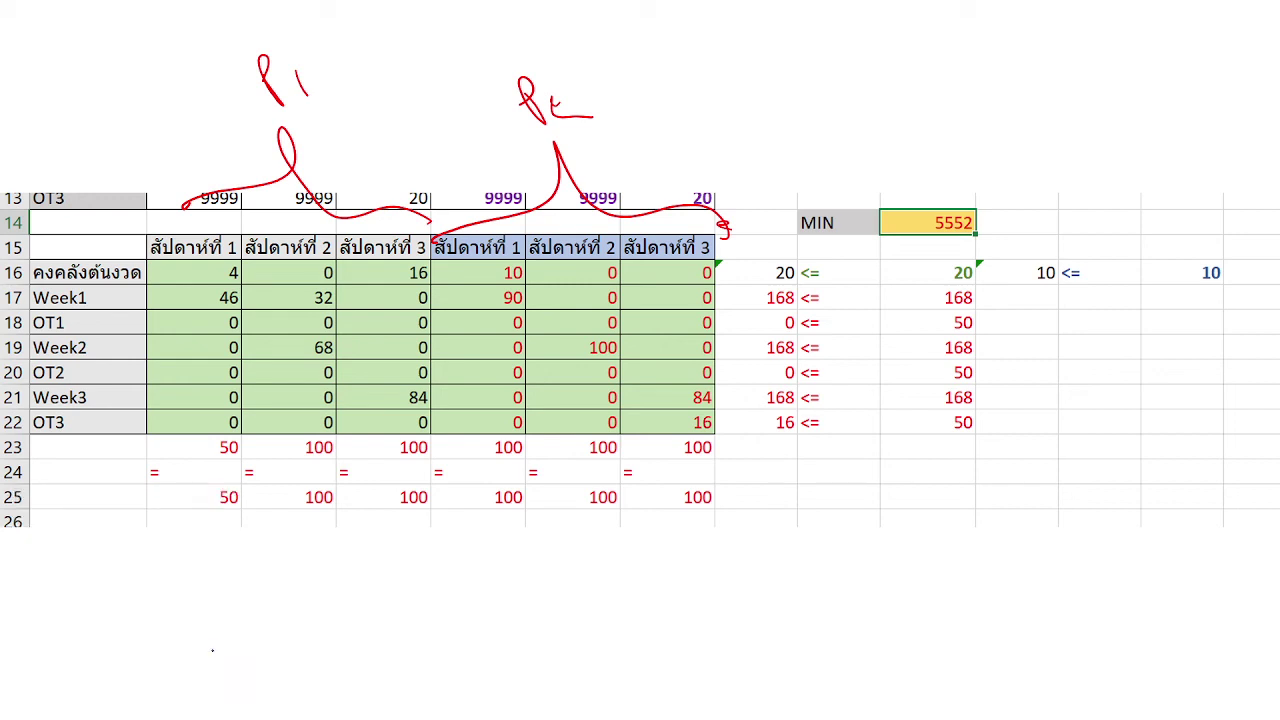
left_click_drag(999, 304, 989, 287)
mouse_move(796, 287)
left_mouse_down()
mouse_move(792, 313)
mouse_move(812, 289)
left_mouse_up()
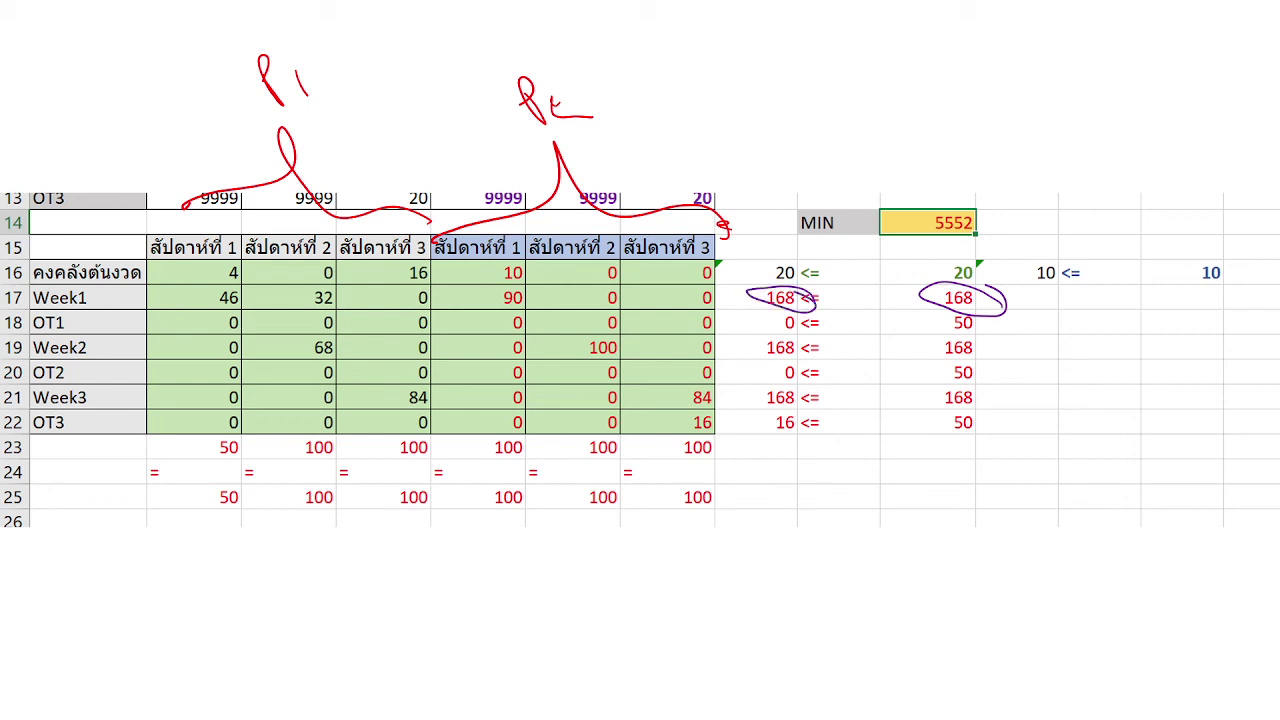
mouse_move(546, 286)
left_mouse_down()
mouse_move(462, 292)
mouse_move(556, 298)
mouse_move(480, 310)
left_mouse_up()
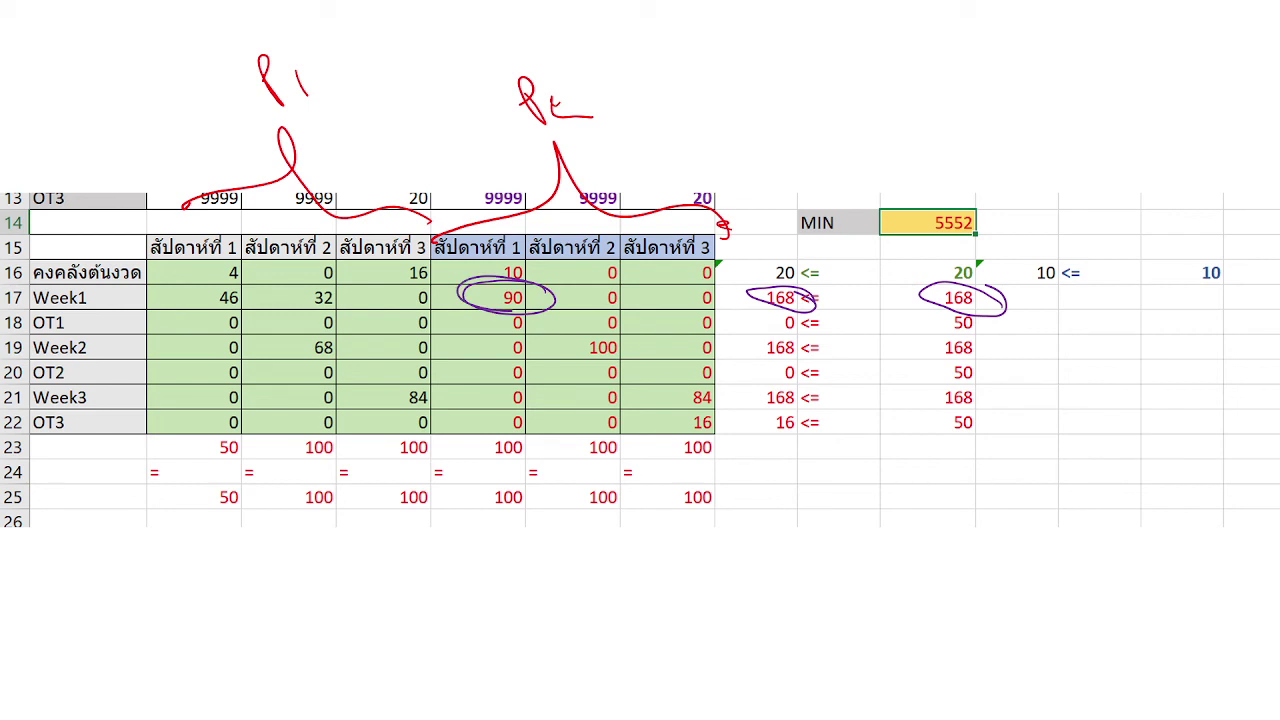
mouse_move(340, 284)
left_mouse_down()
mouse_move(292, 300)
mouse_move(362, 296)
left_mouse_up()
mouse_move(240, 282)
left_mouse_down()
mouse_move(252, 296)
mouse_move(188, 282)
left_mouse_up()
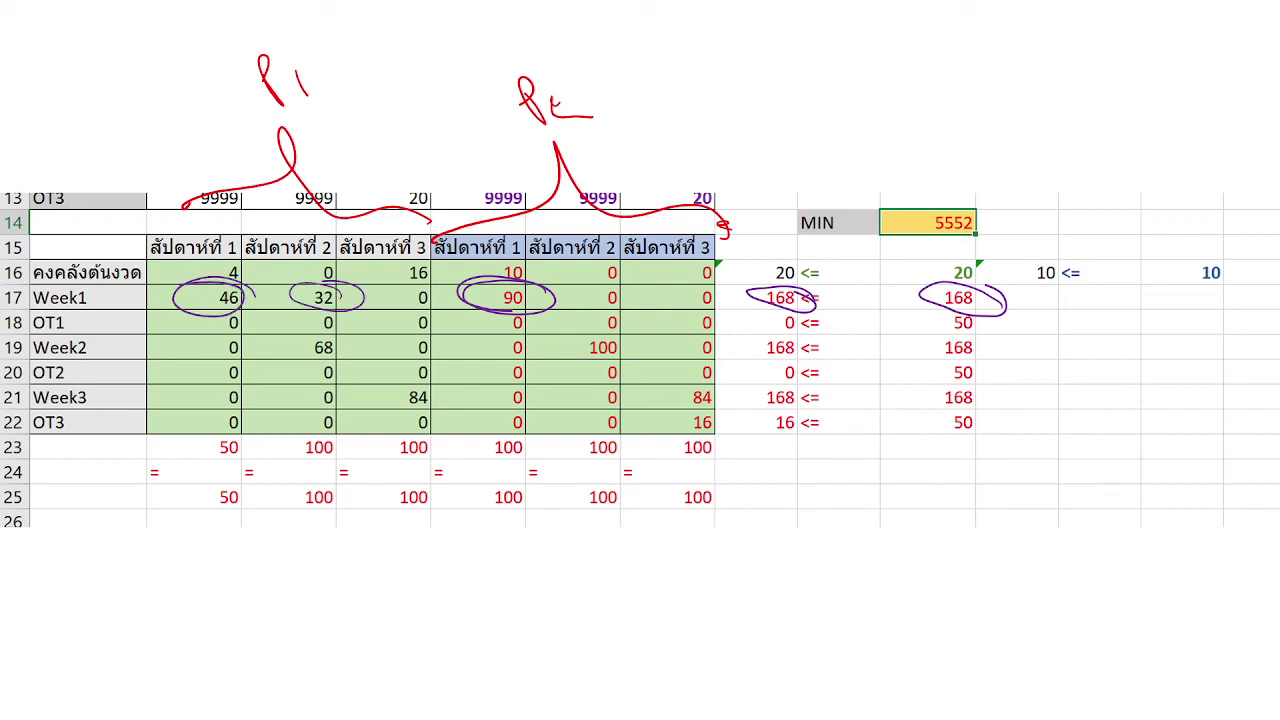